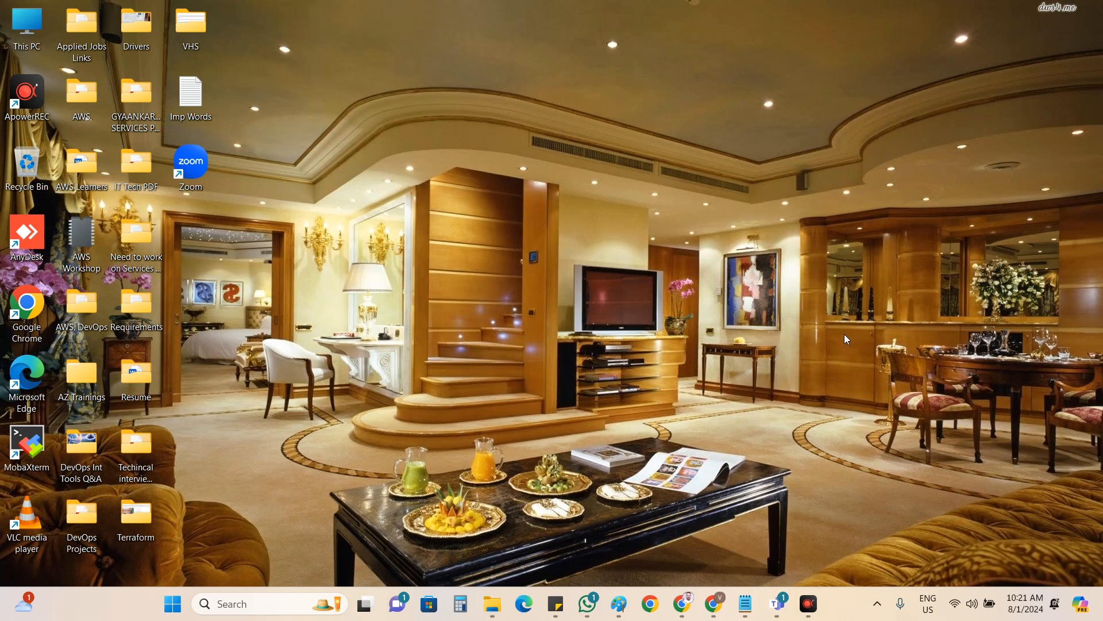
Switch to WhatsApp to find the saved job links.
click(685, 604)
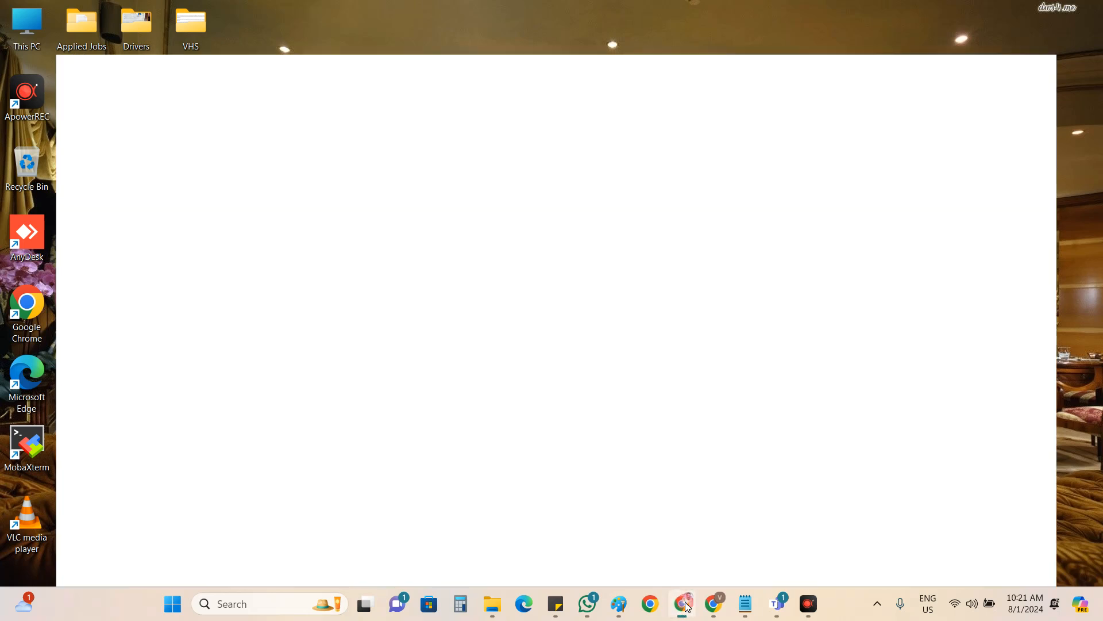
click(685, 604)
click(587, 603)
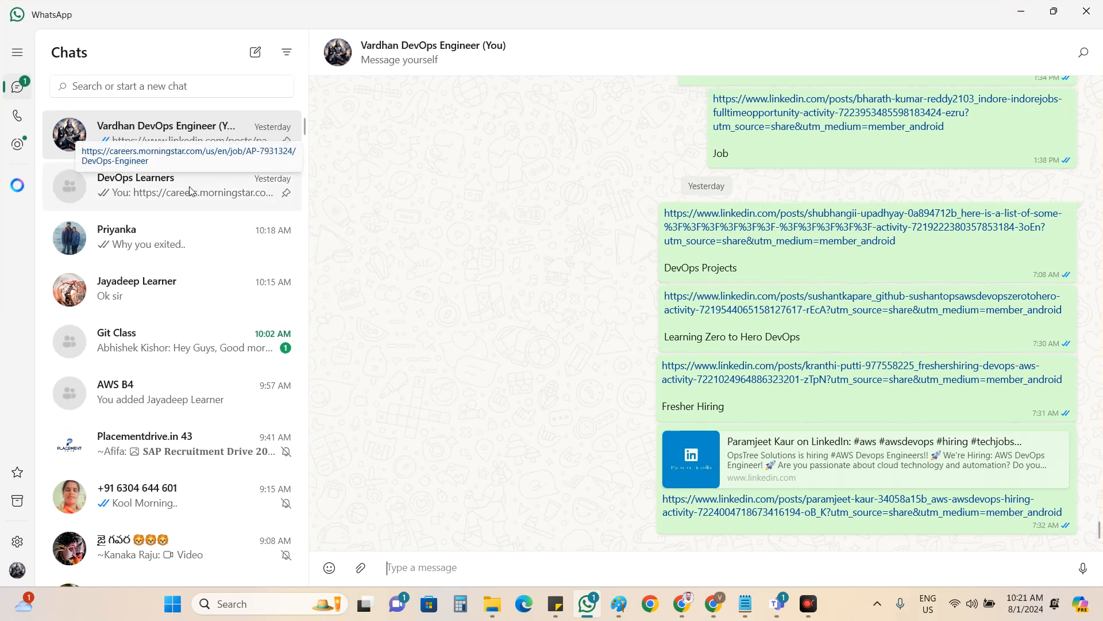
click(199, 90)
text(fre)
key(BackSpace)
key(BackSpace)
key(BackSpace)
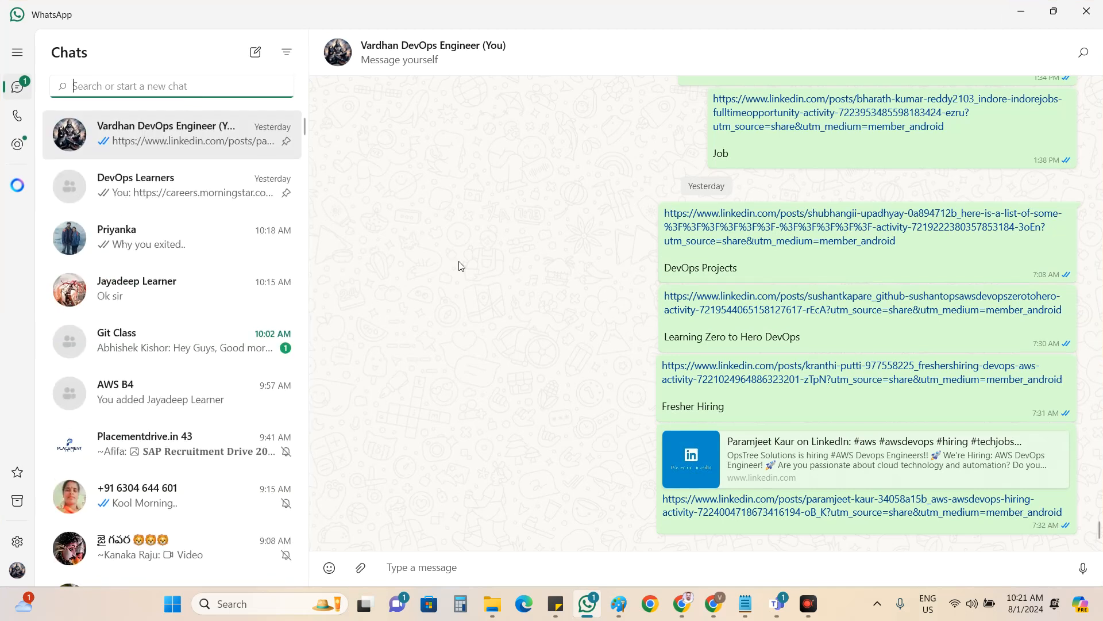
Open the LinkedIn post link labelled "Fresher Hiring" in the self chat and highlight the post's DevOps Engineer Freshers Hiring headline.
click(729, 374)
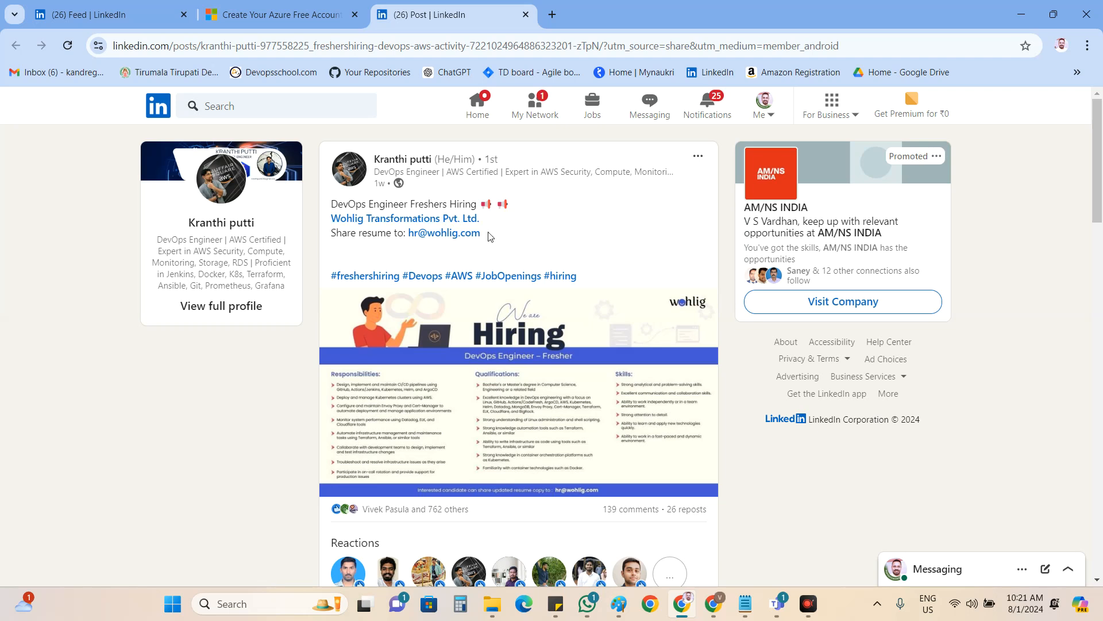
drag(379, 204, 464, 205)
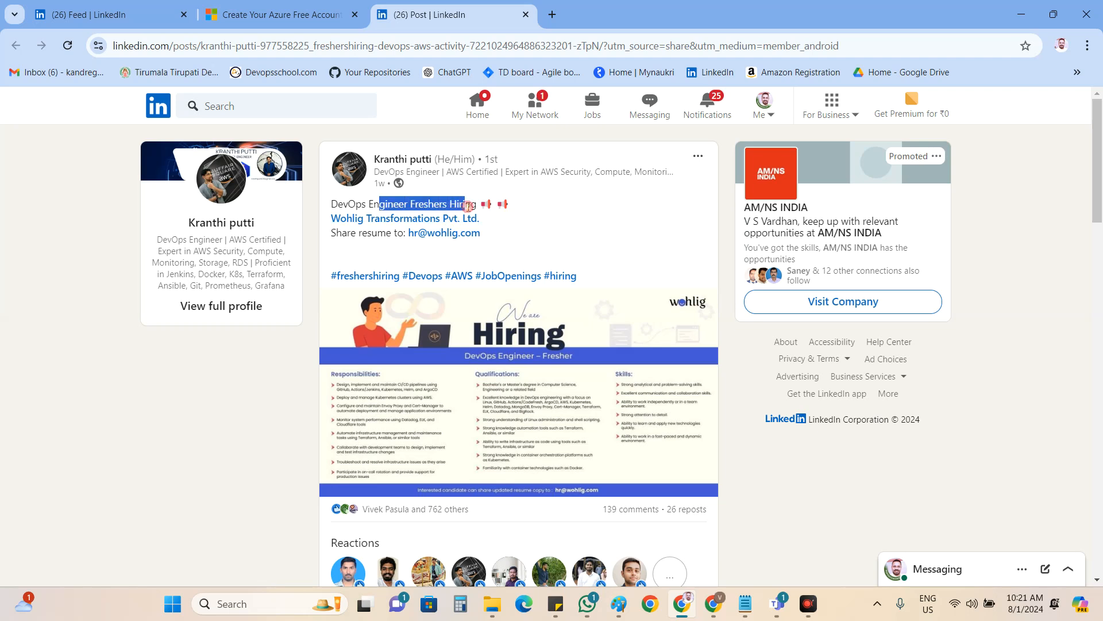
Examine the enlarged DevOps Engineer – Fresher hiring poster and highlight the e-mail address for sending resumes.
click(590, 376)
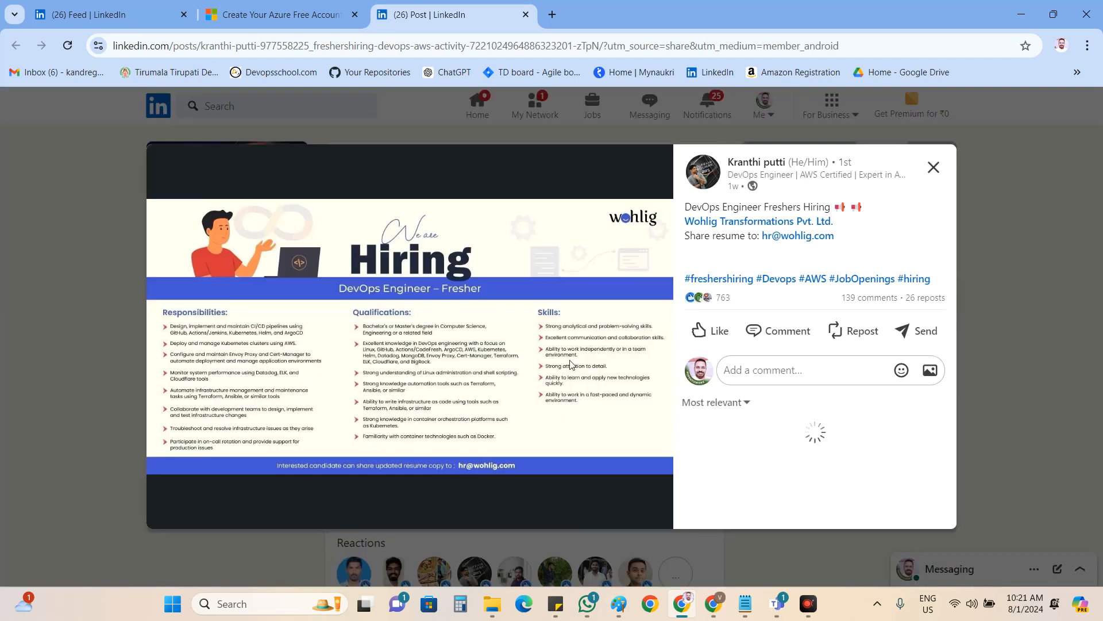
click(933, 167)
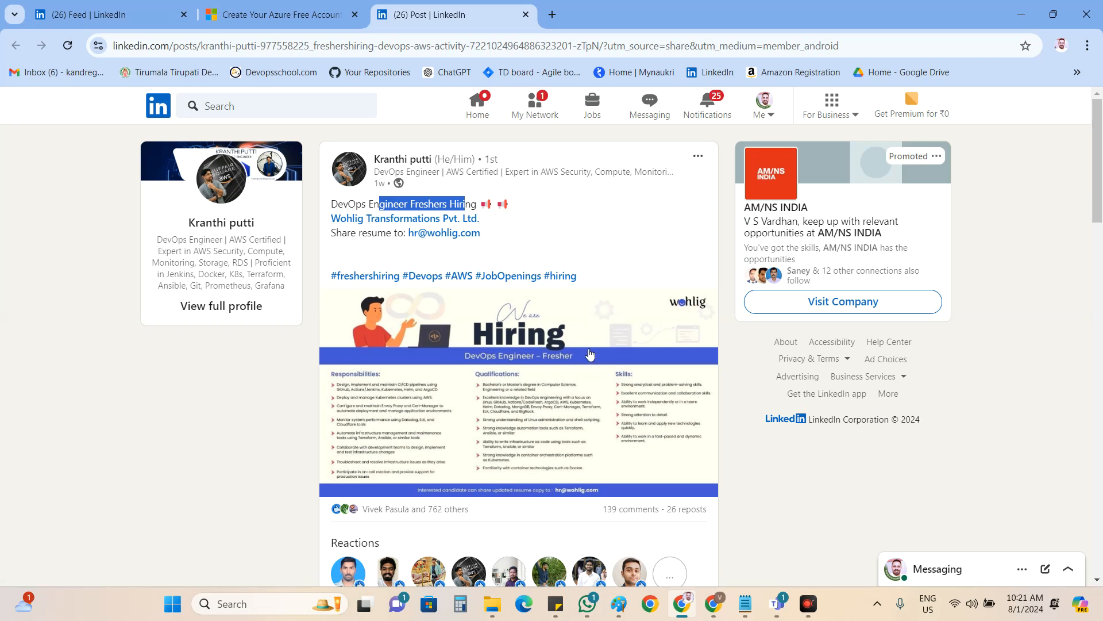
click(591, 352)
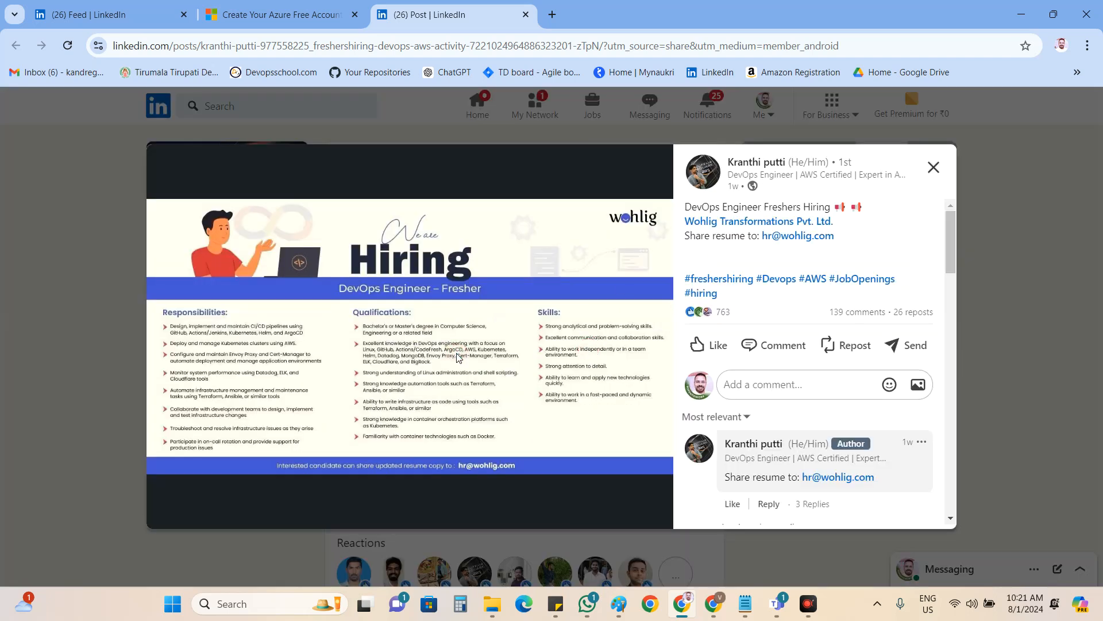
click(934, 167)
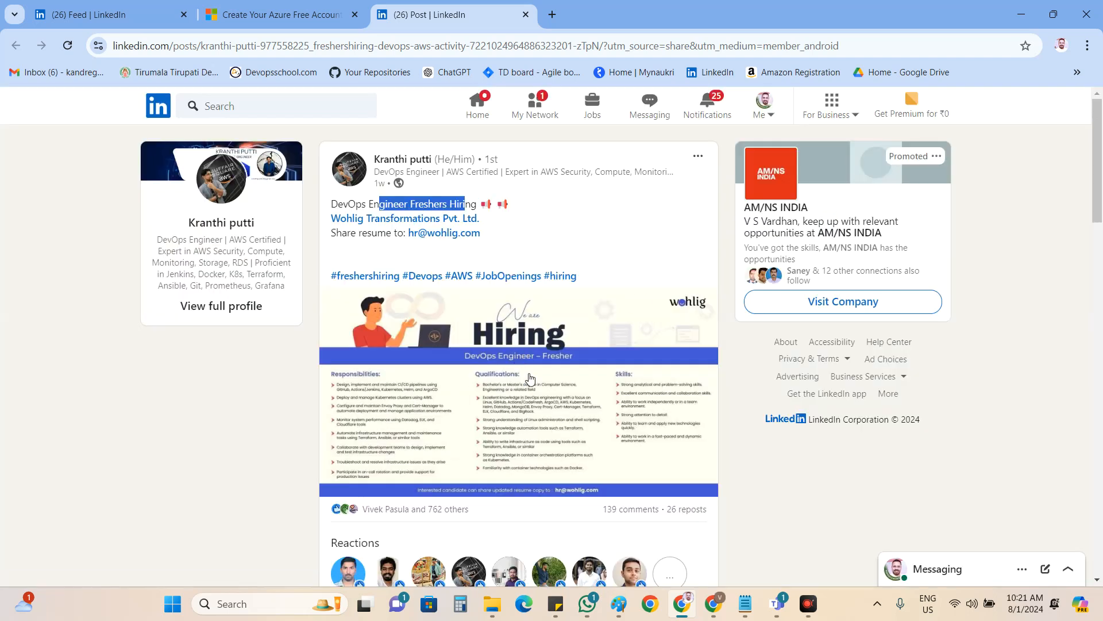
scroll(529, 322, down, 2)
click(532, 279)
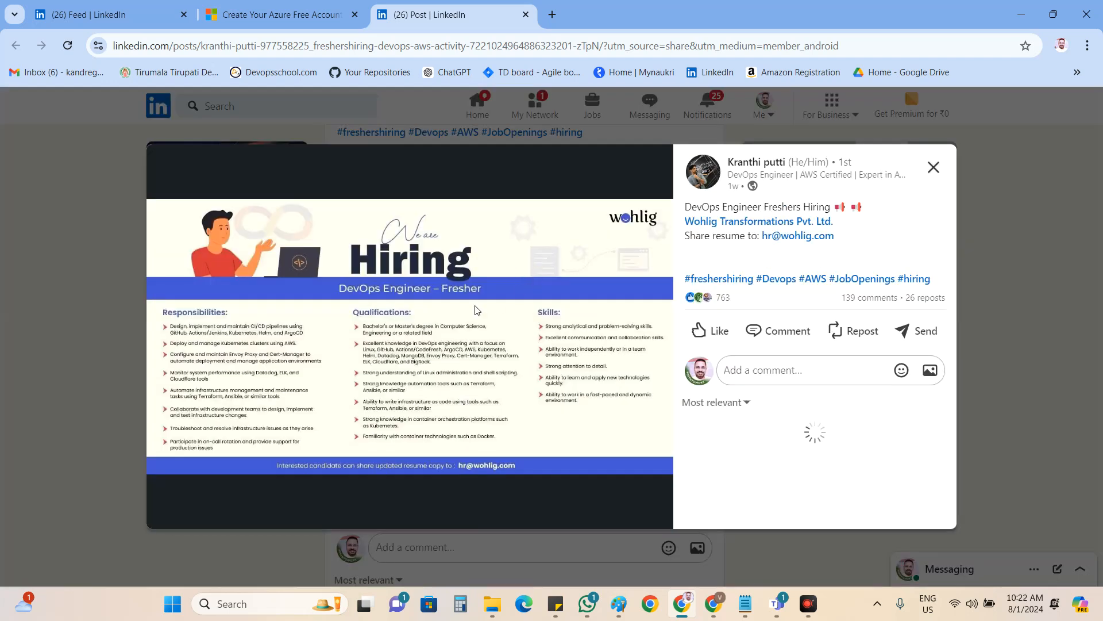
key(ctrl+plus)
key(ctrl+plus)
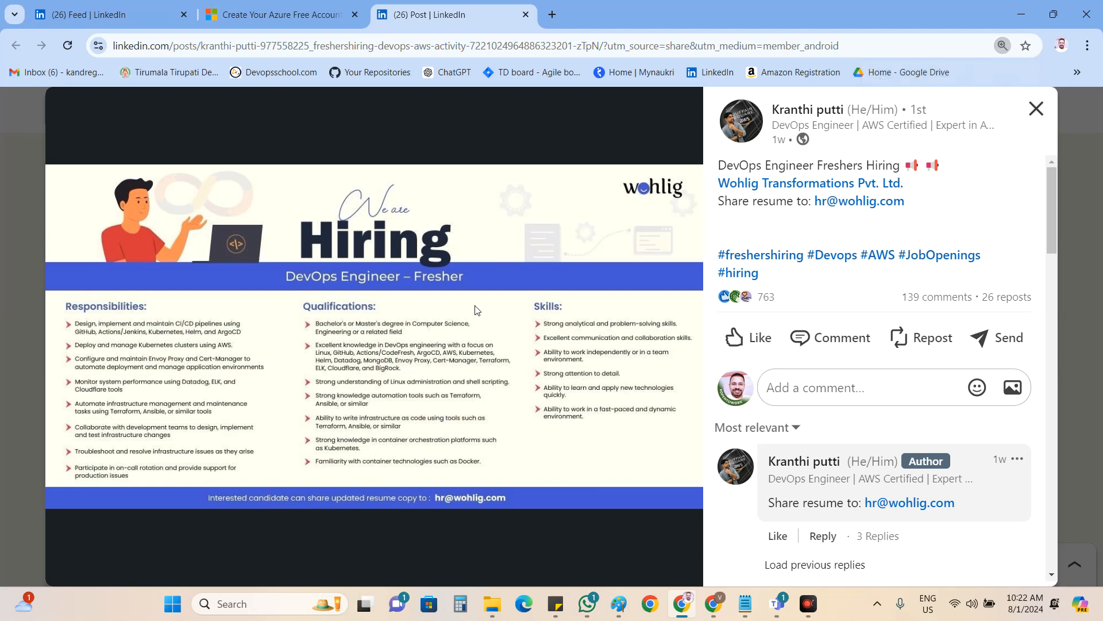
drag(915, 208, 816, 204)
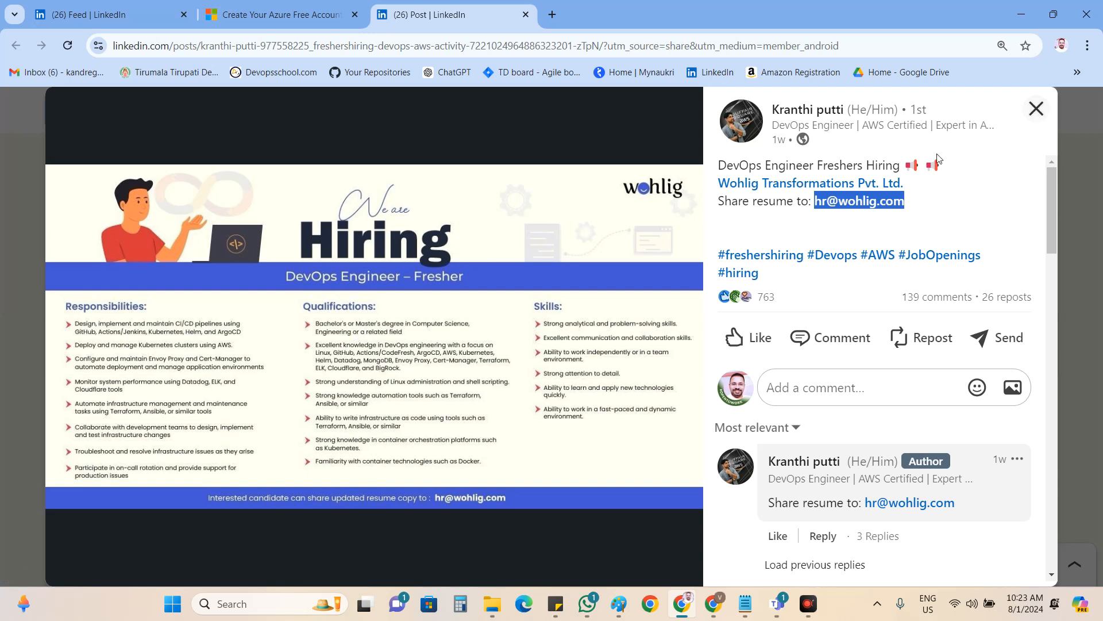
Close the hiring poster and restore the page zoom to 100%.
click(1044, 112)
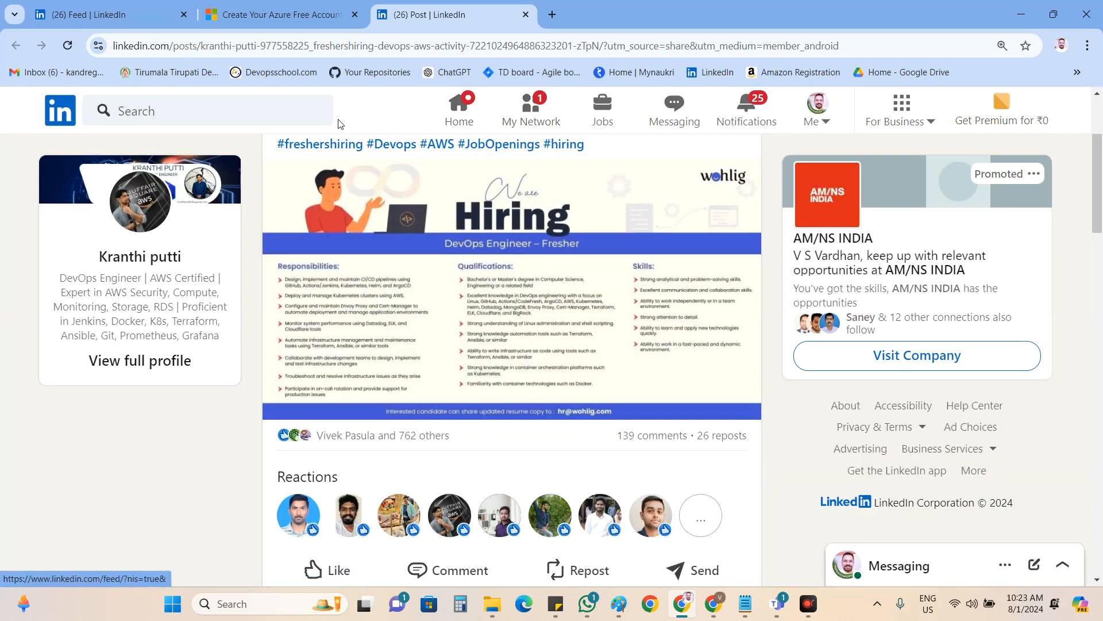
scroll(336, 173, down, 1)
scroll(336, 174, down, 3)
key(ctrl+minus)
key(ctrl+minus)
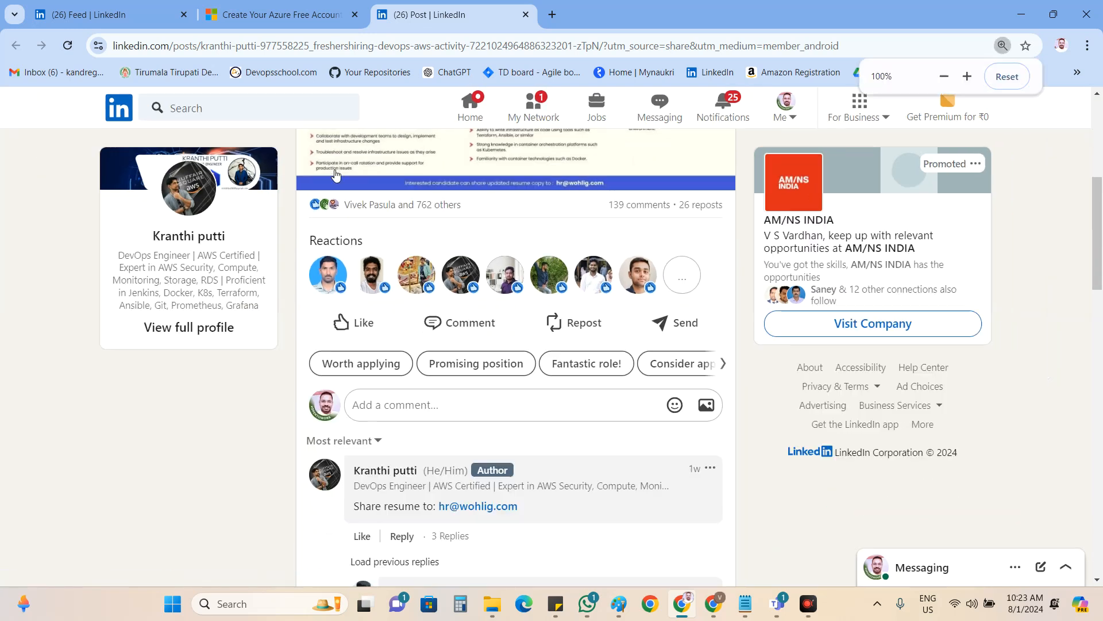
click(315, 105)
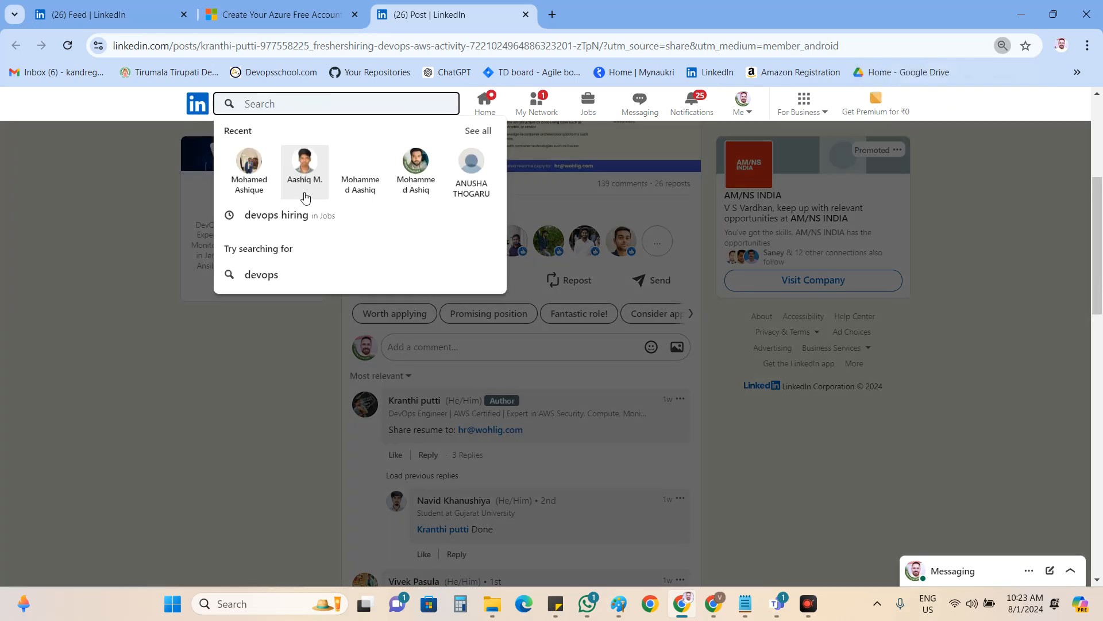
key(ctrl+plus)
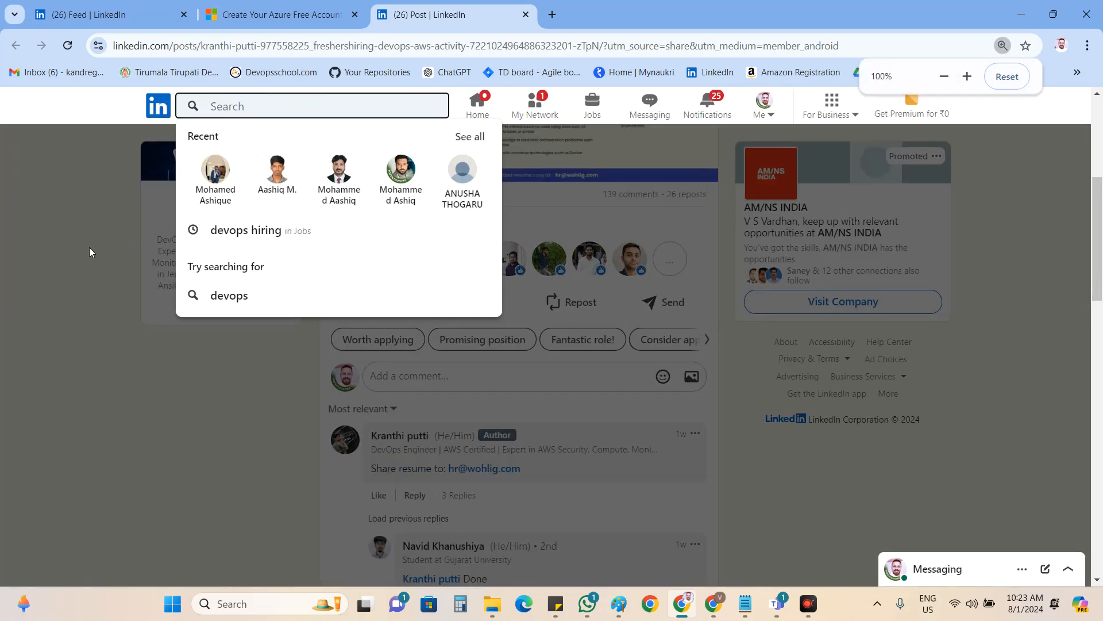
click(85, 256)
scroll(156, 313, up, 5)
Search LinkedIn for "devops hiring" and restrict the results to jobs.
click(302, 107)
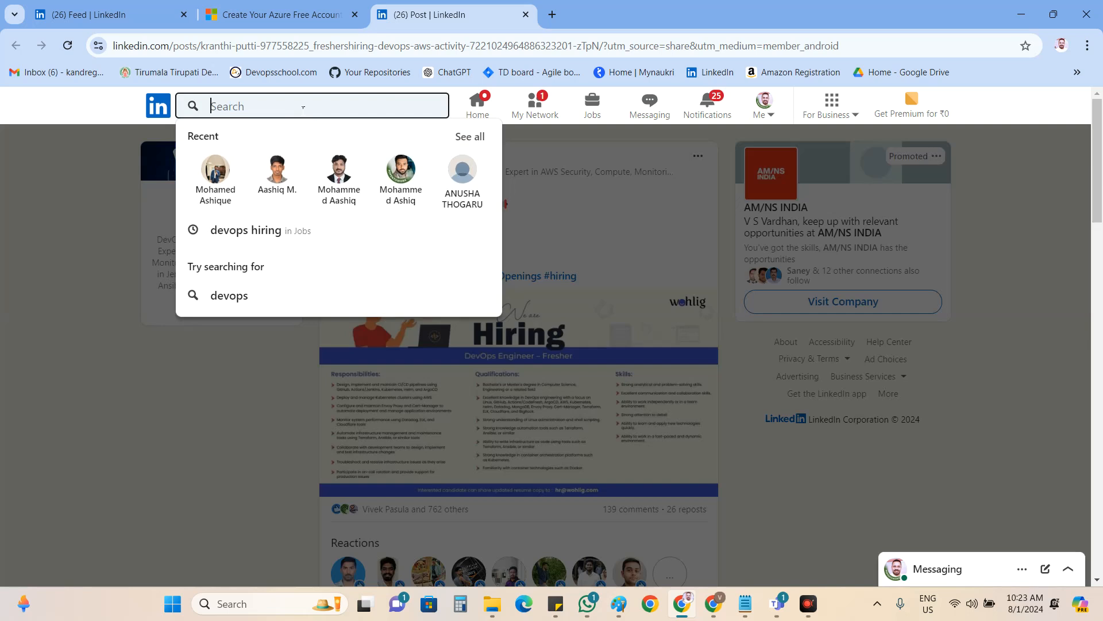
text(devOpS)
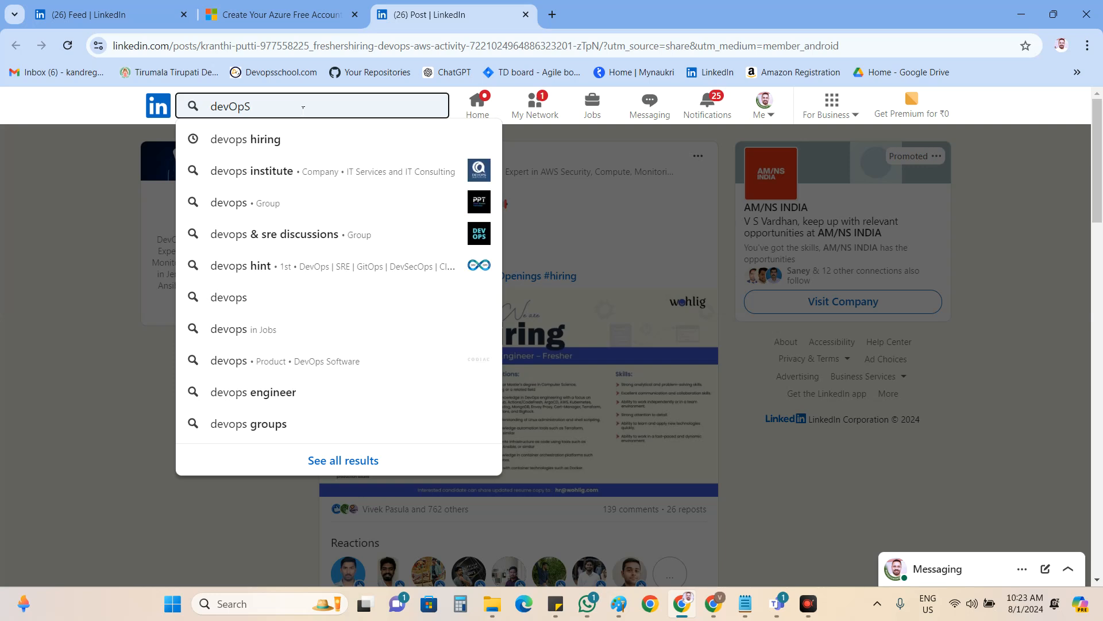
key(BackSpace)
text(s)
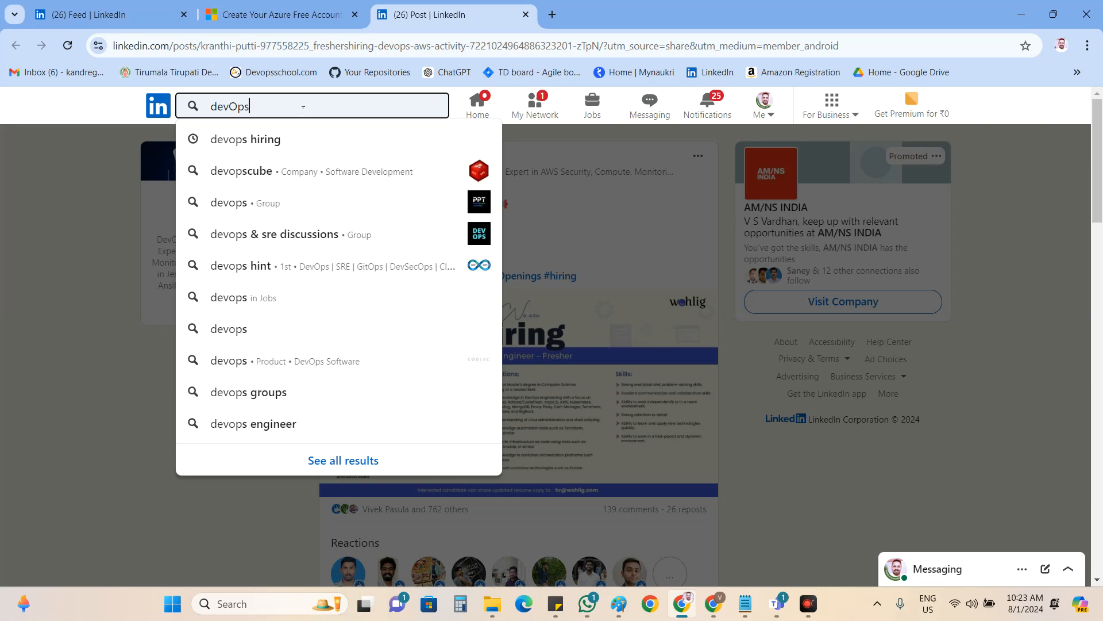
click(270, 139)
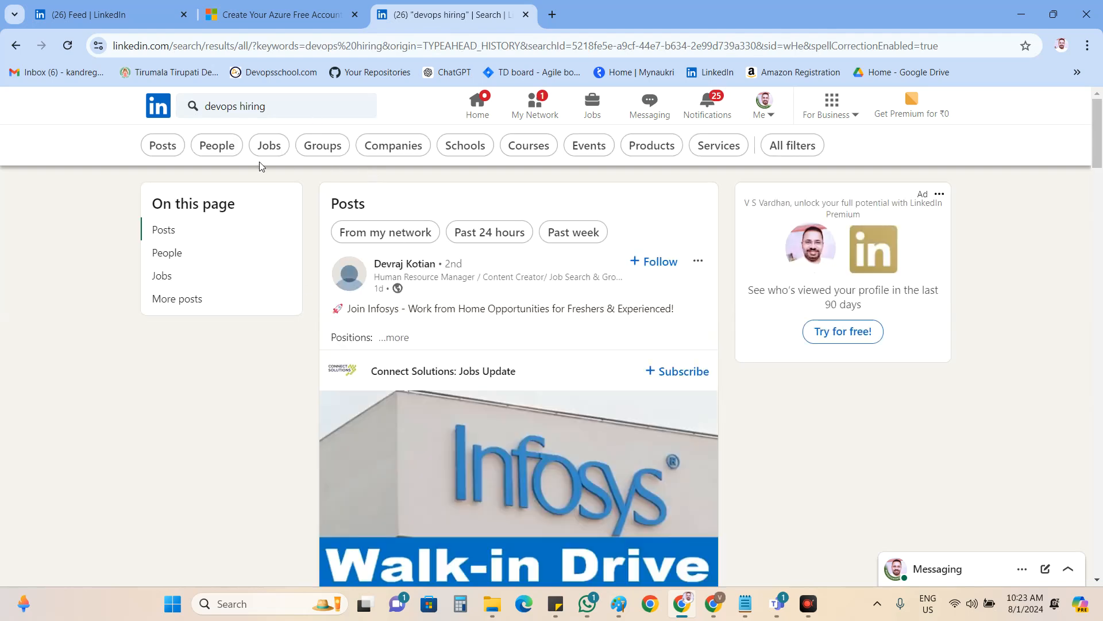
click(265, 146)
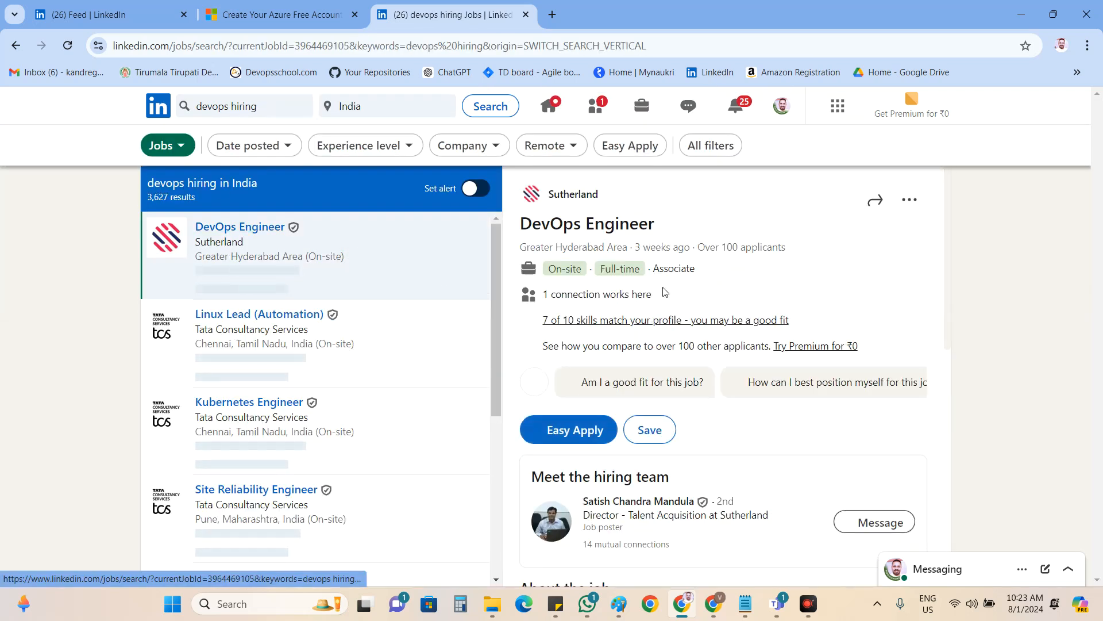
Extend the job search keywords to "devops hiring freshers" and run the search for India.
click(277, 111)
text(f)
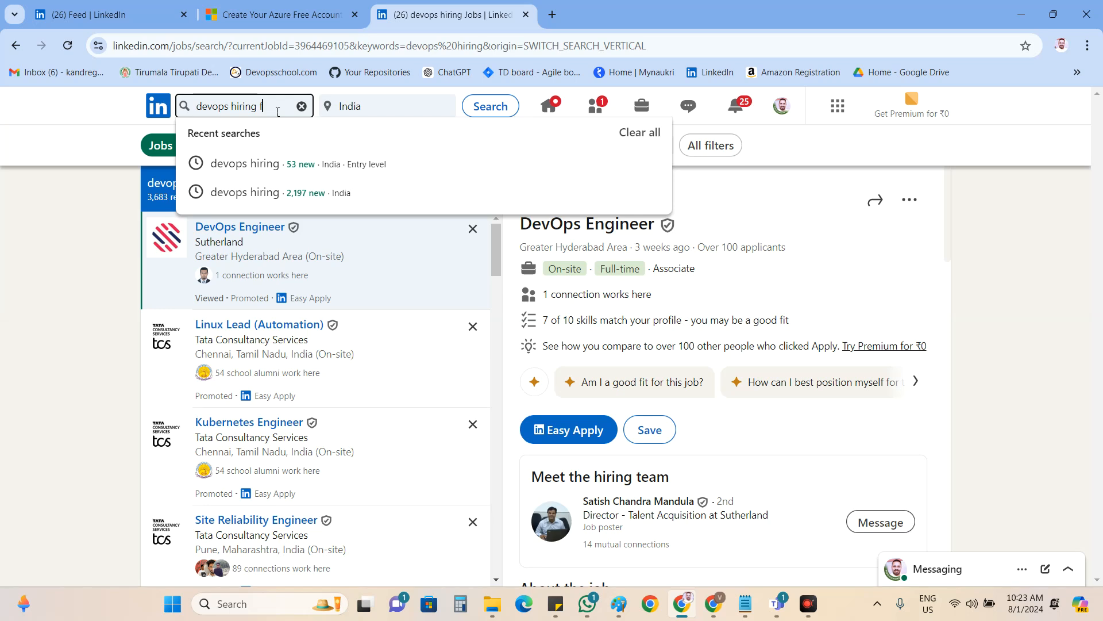
text(reshers)
key(Return)
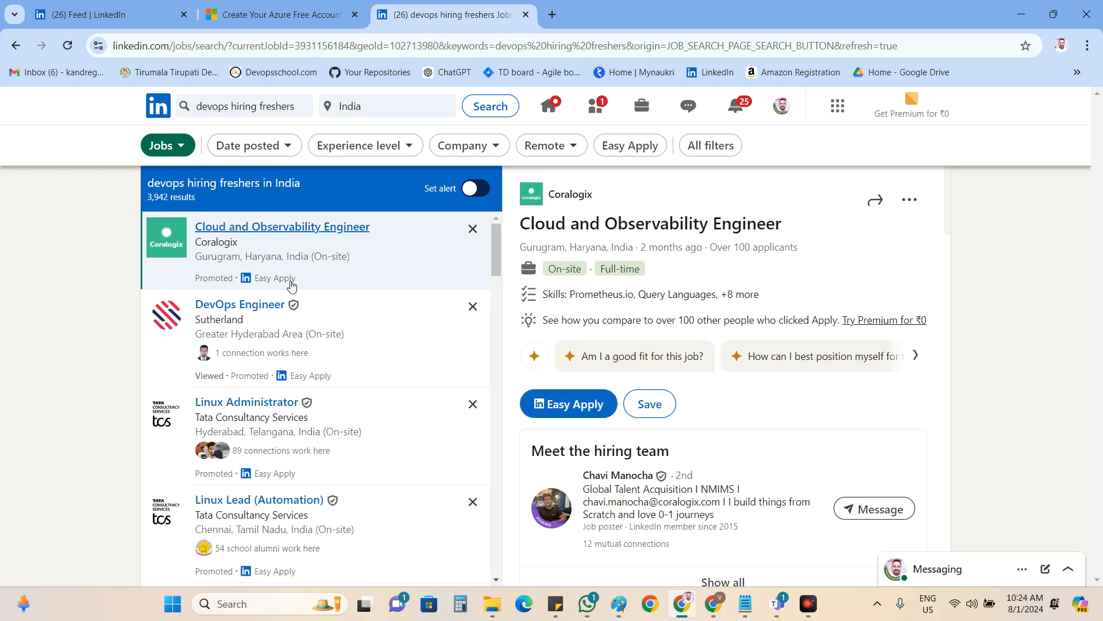
Filter the job results to postings from the past 24 hours.
scroll(374, 348, down, 15)
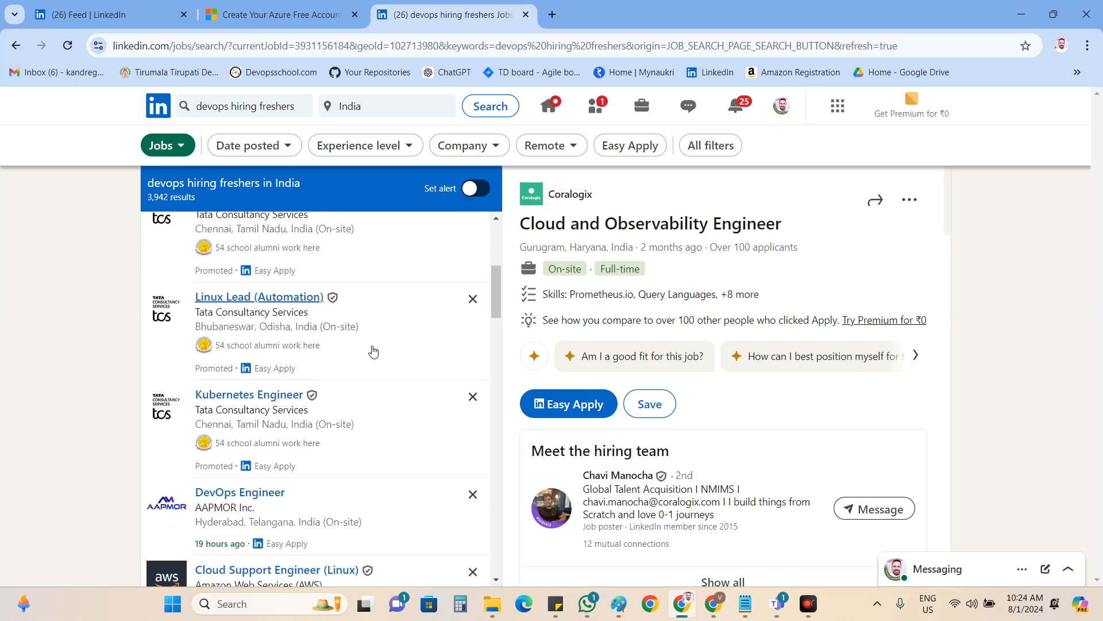
click(381, 148)
click(281, 217)
click(276, 148)
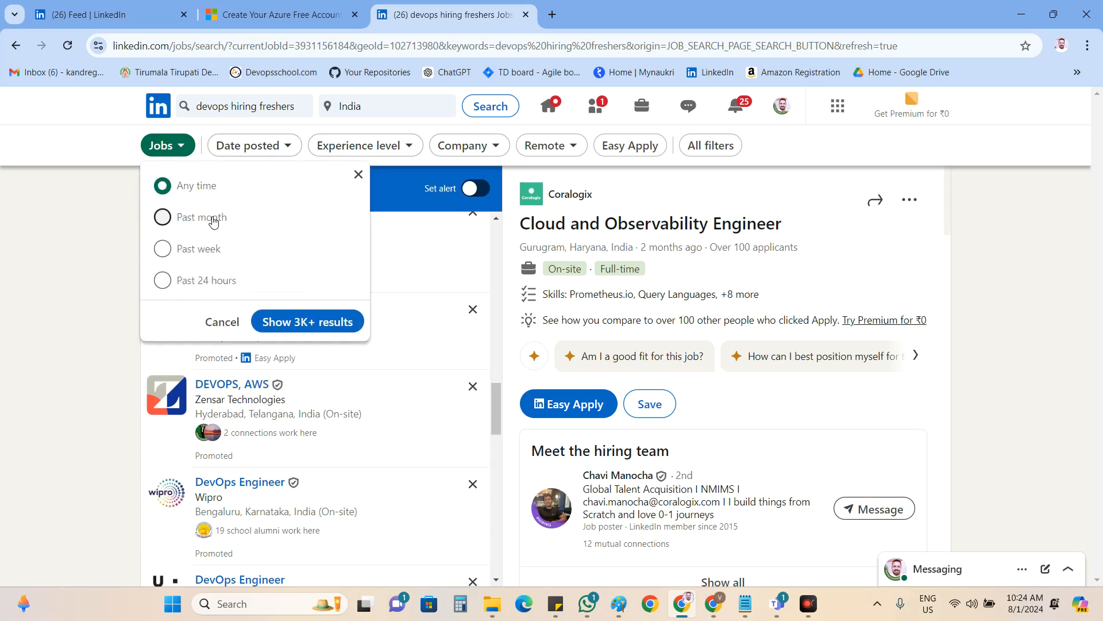
click(198, 281)
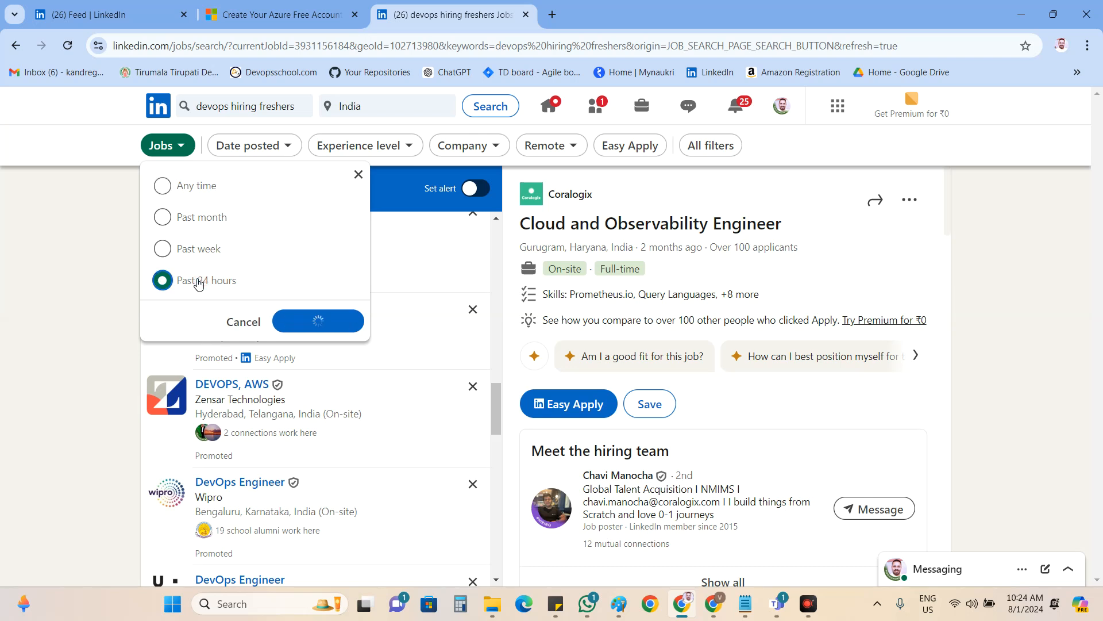
click(308, 322)
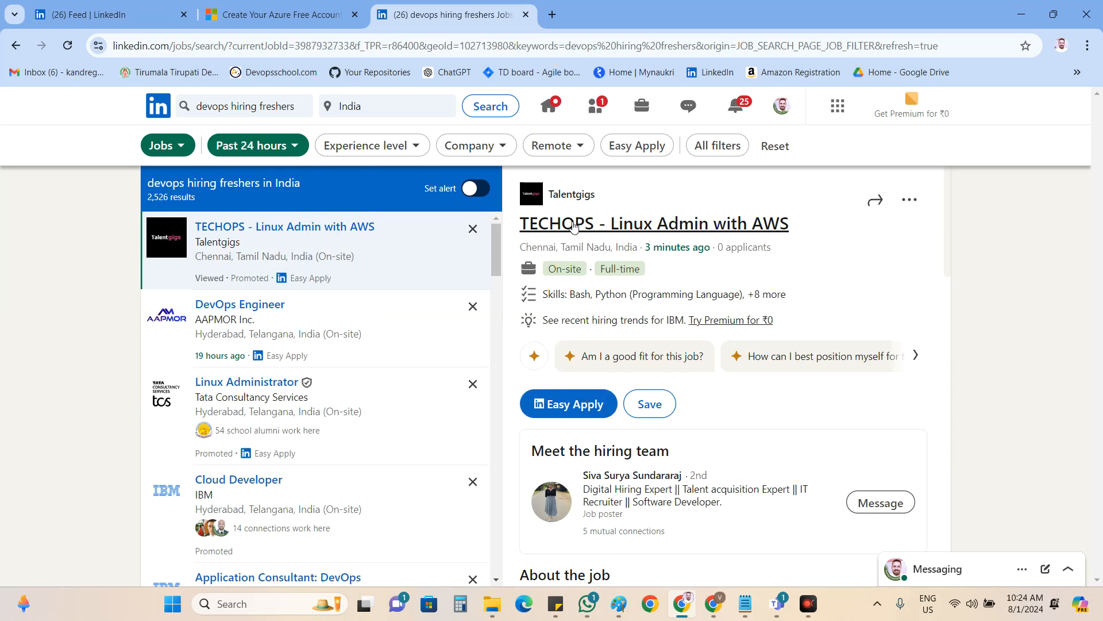
Review the title, posting time and requirements of the TECHOPS - Linux Admin with AWS job at Talentgigs.
drag(523, 226, 595, 230)
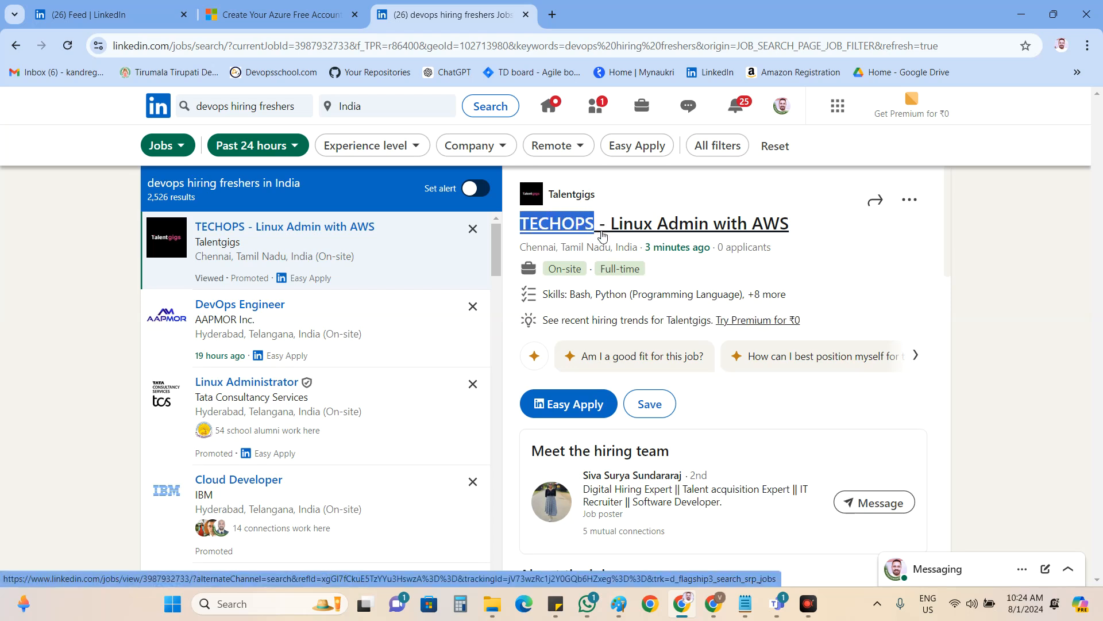
drag(797, 226, 615, 230)
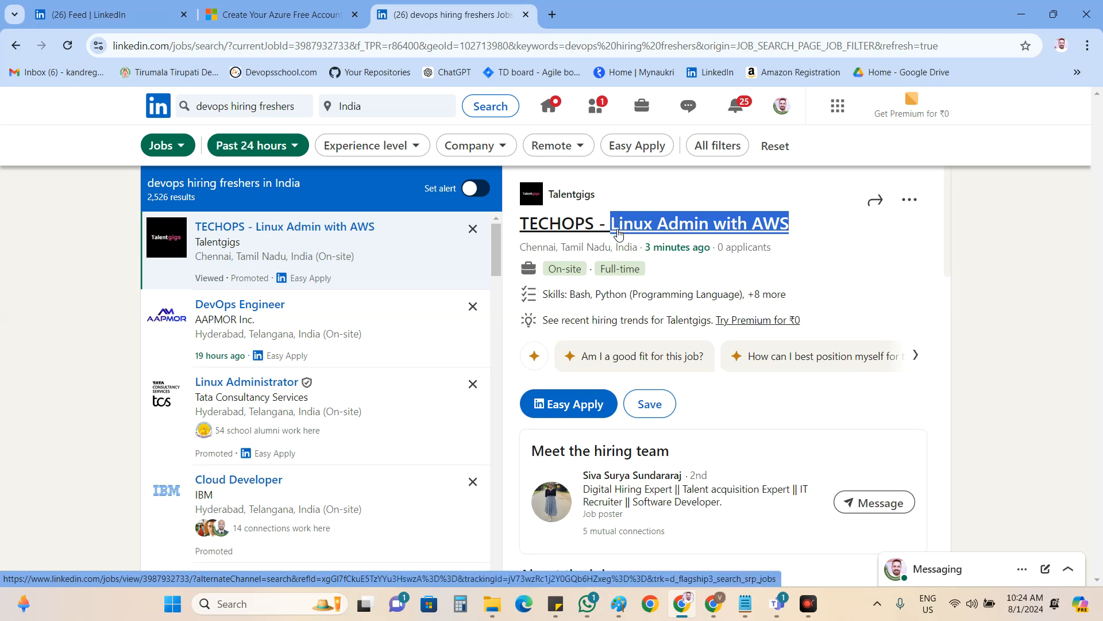
drag(646, 248, 706, 252)
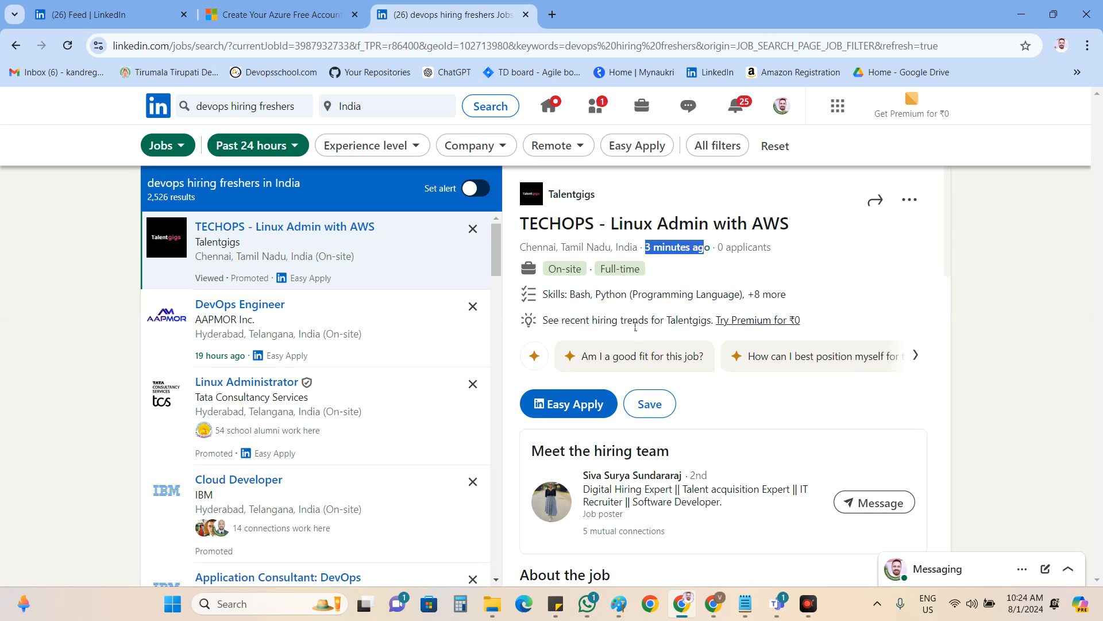
scroll(636, 320, down, 8)
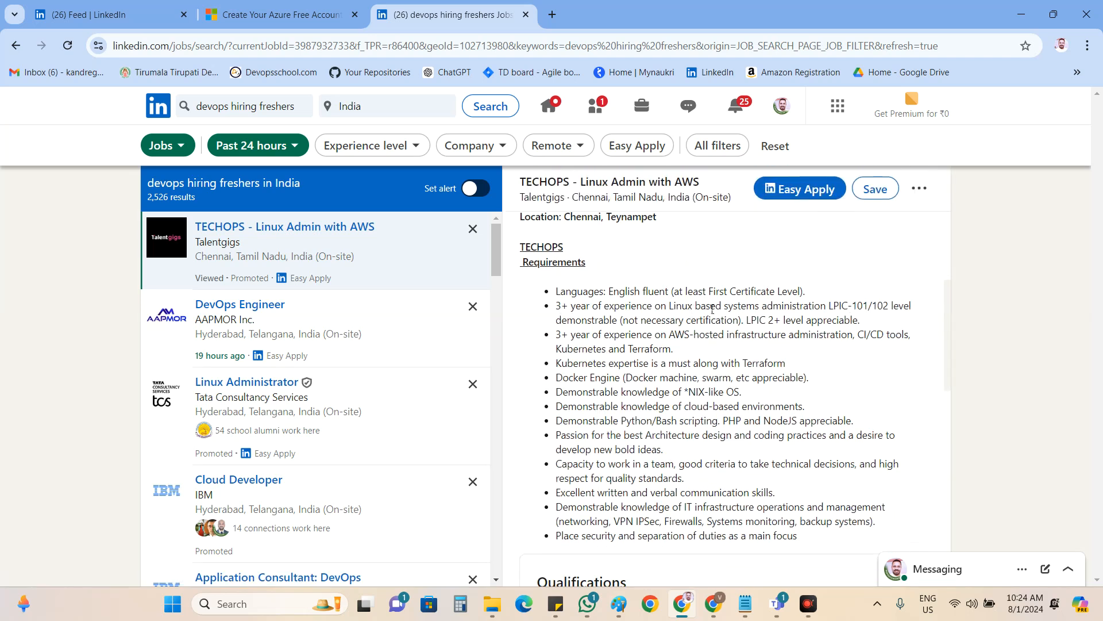
drag(556, 291, 666, 308)
click(666, 307)
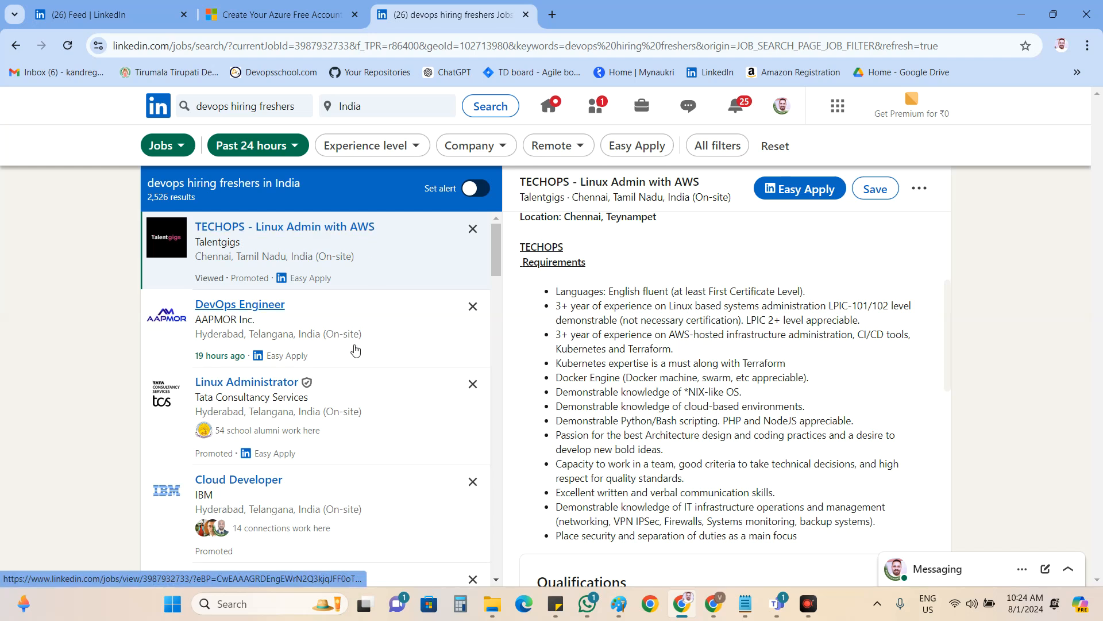
Open the DevOps Engineer job at AAPMOR Inc. and review its posting time and job description.
click(260, 306)
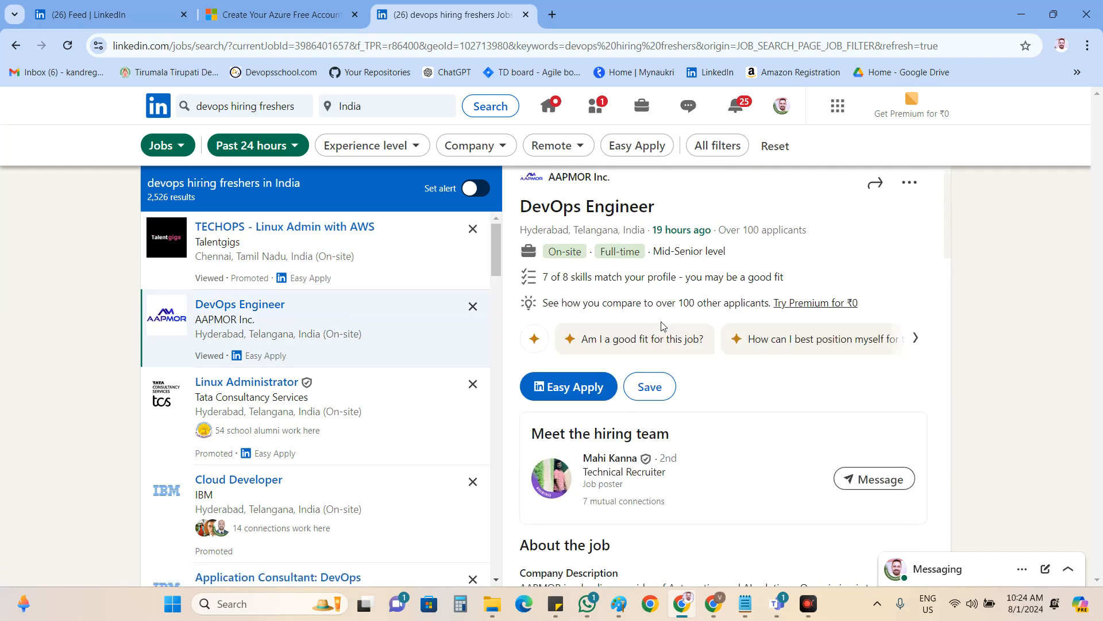
drag(654, 229, 712, 231)
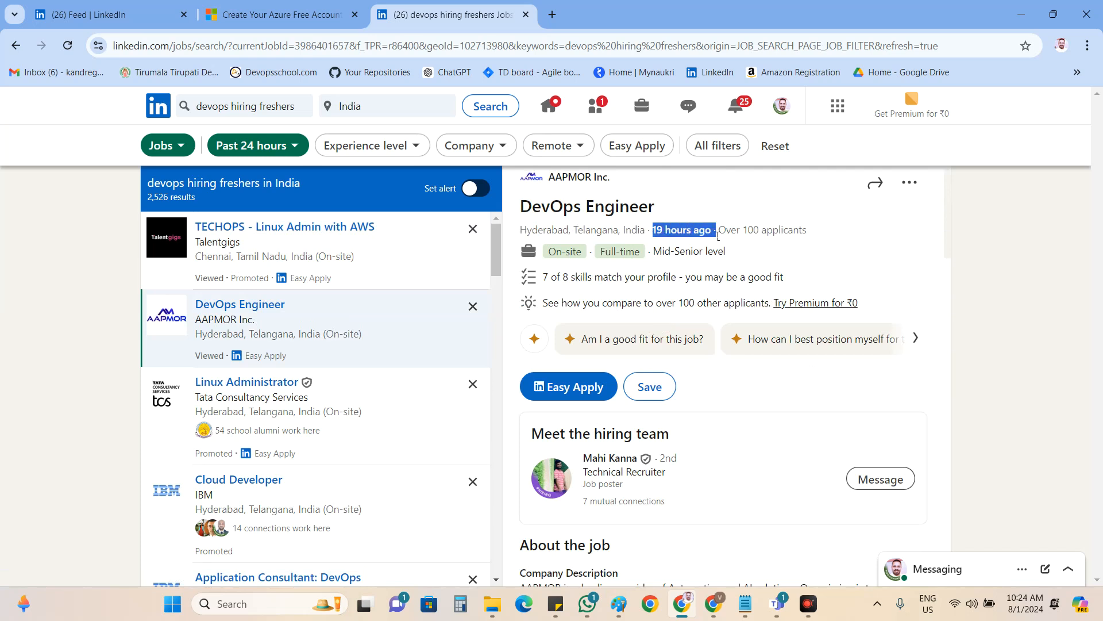
scroll(718, 287, down, 6)
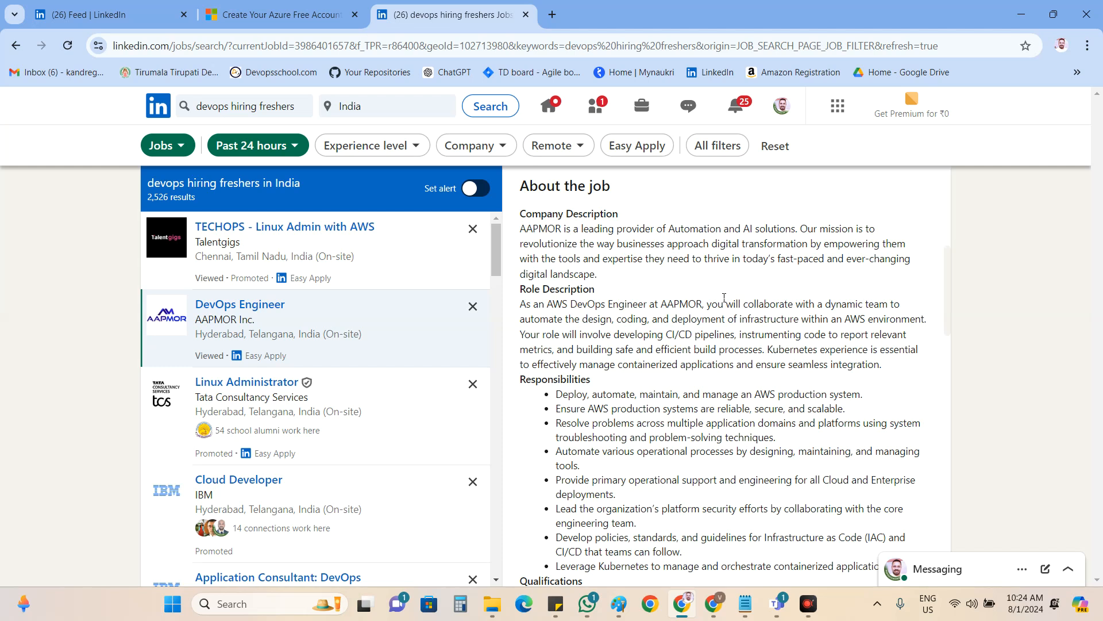
Read the remaining AAPMOR DevOps Engineer posting, including the poster's requirements, the listed skills and the company section.
scroll(724, 298, down, 6)
scroll(725, 297, down, 5)
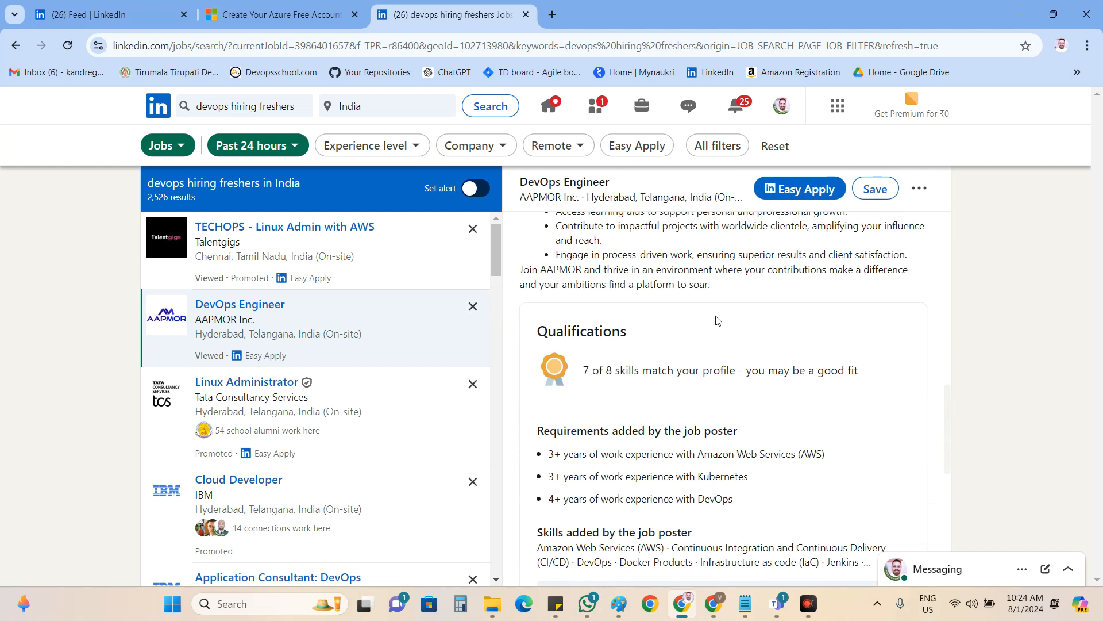
scroll(712, 337, down, 6)
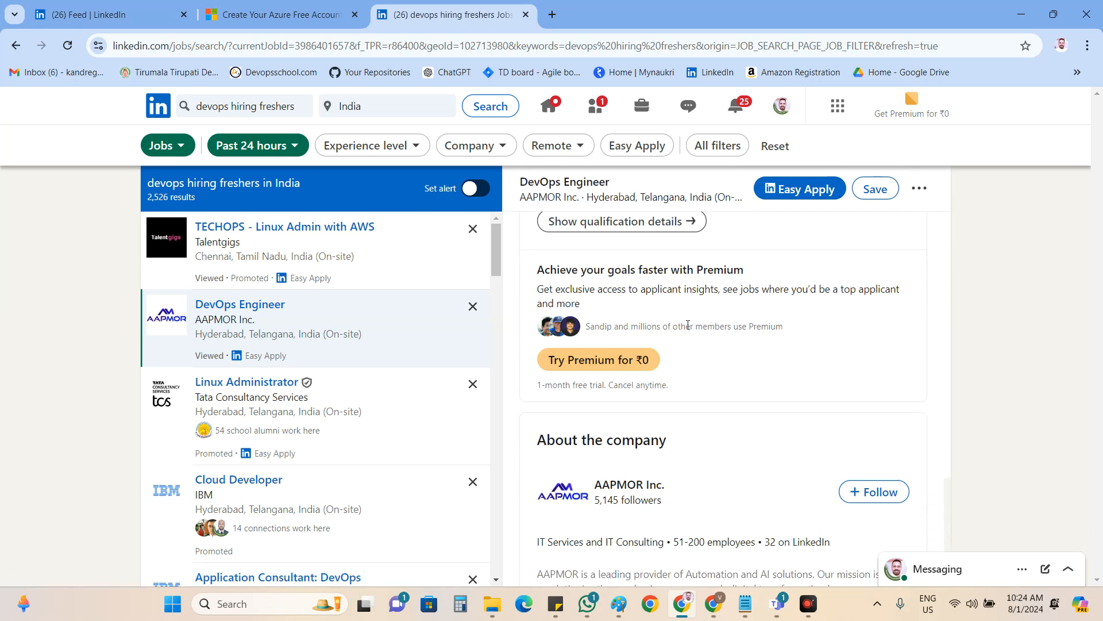
Filter the job results to the Entry level experience level.
click(414, 145)
click(281, 216)
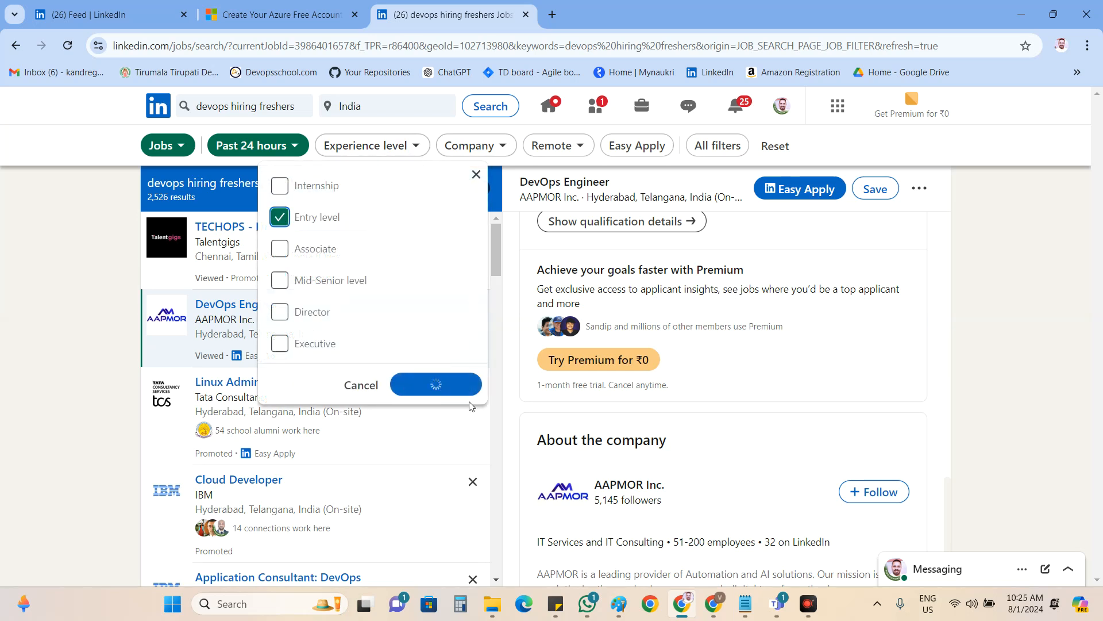
click(445, 385)
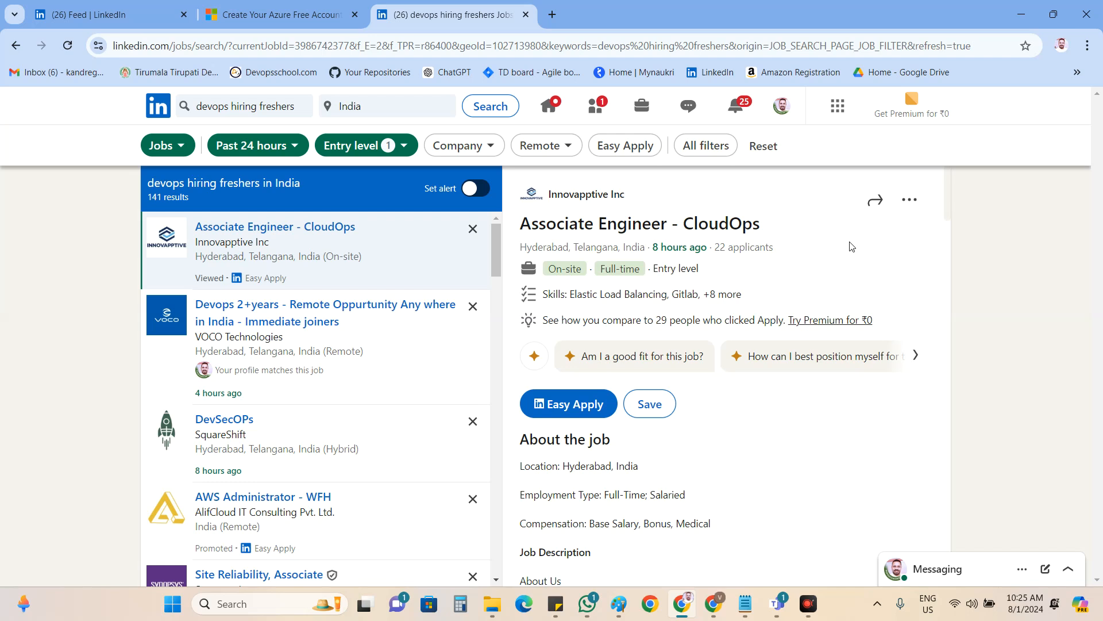
Review the title, posting details, company background and role description of the Associate Engineer - CloudOps job at Innovapptive Inc.
drag(769, 225, 710, 229)
click(775, 224)
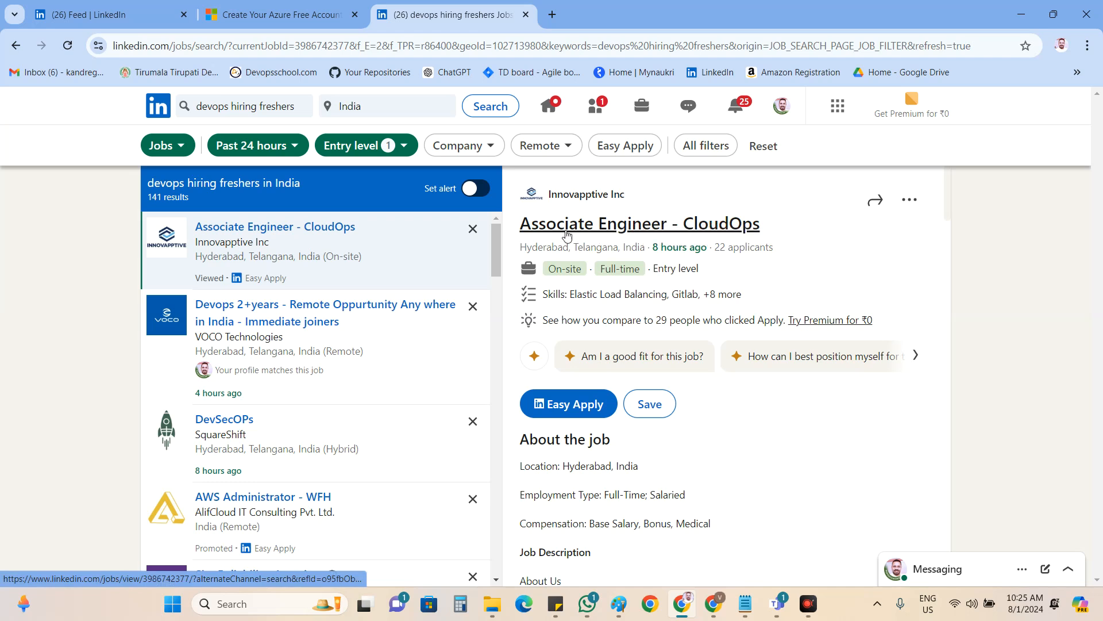
drag(517, 227, 674, 227)
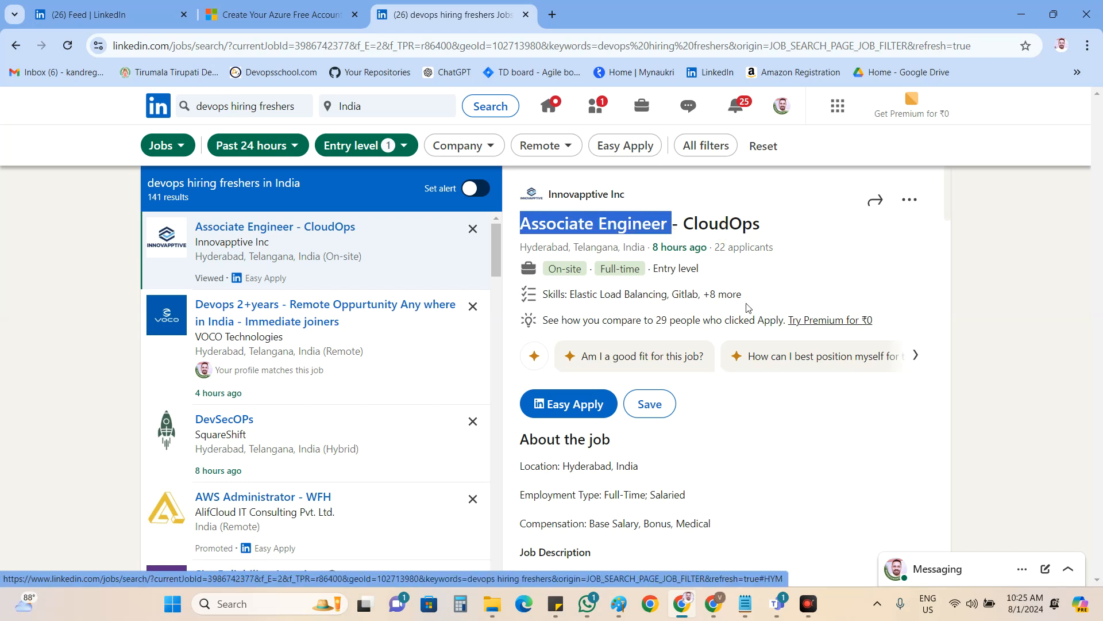
scroll(747, 306, down, 5)
scroll(747, 306, up, 3)
double_click(700, 279)
scroll(738, 309, down, 10)
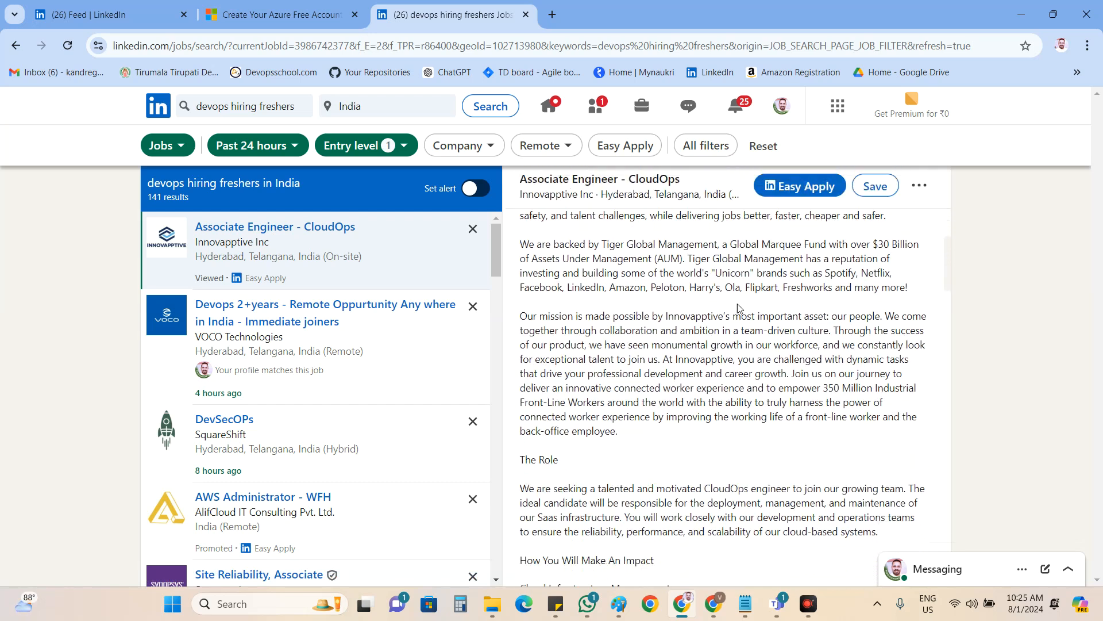
scroll(739, 305, down, 1)
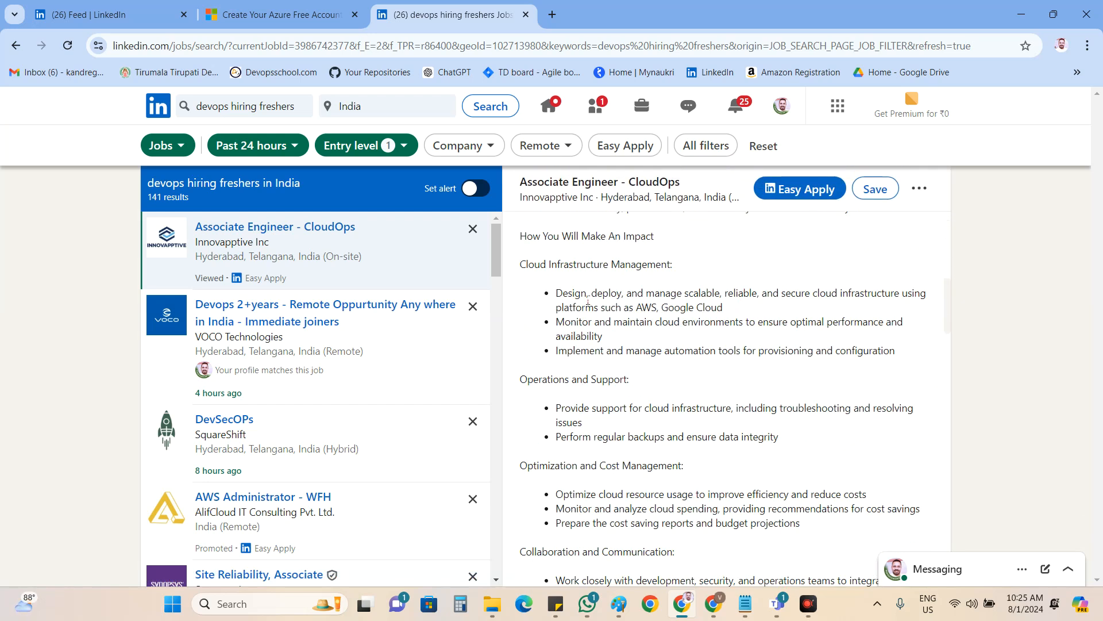
Highlight the duties under Cloud Infrastructure Management one by one, from designing cloud infrastructure to managing automation tools.
double_click(562, 294)
click(627, 294)
drag(726, 308, 553, 295)
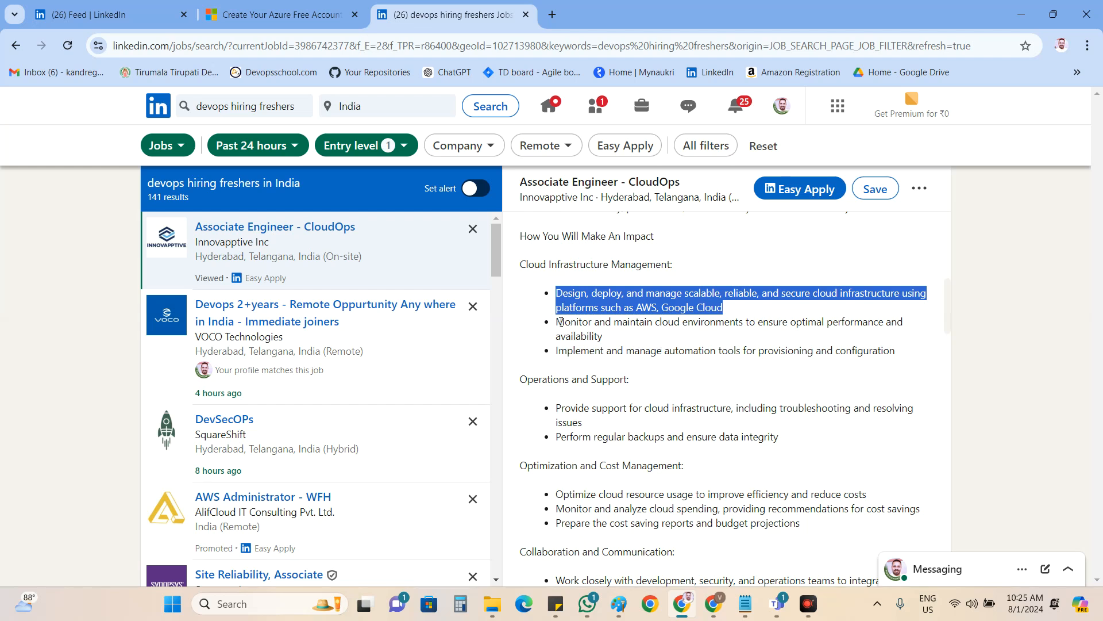
drag(675, 320, 725, 320)
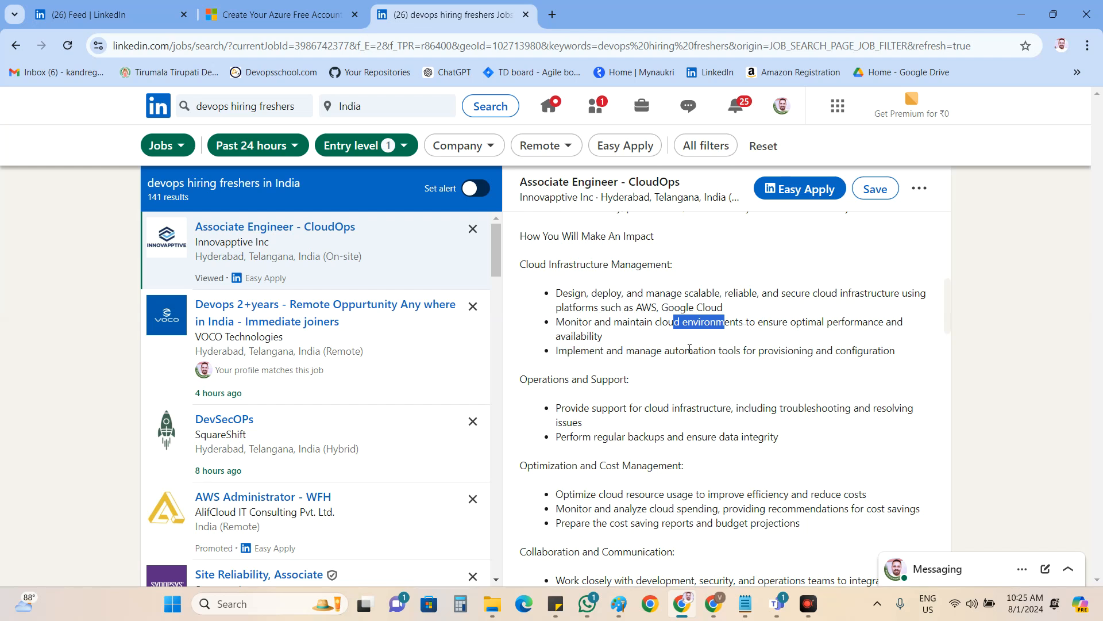
drag(634, 352, 768, 352)
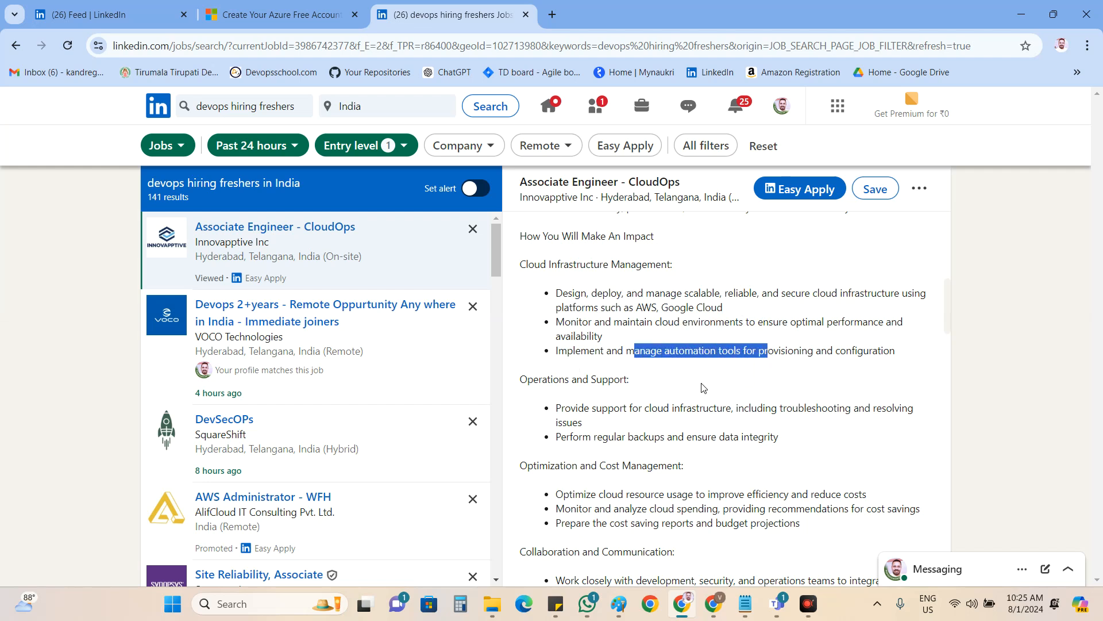
Read the CloudOps job's sections from Operations and Support through What You Bring to The Team.
scroll(702, 388, down, 1)
scroll(701, 388, down, 2)
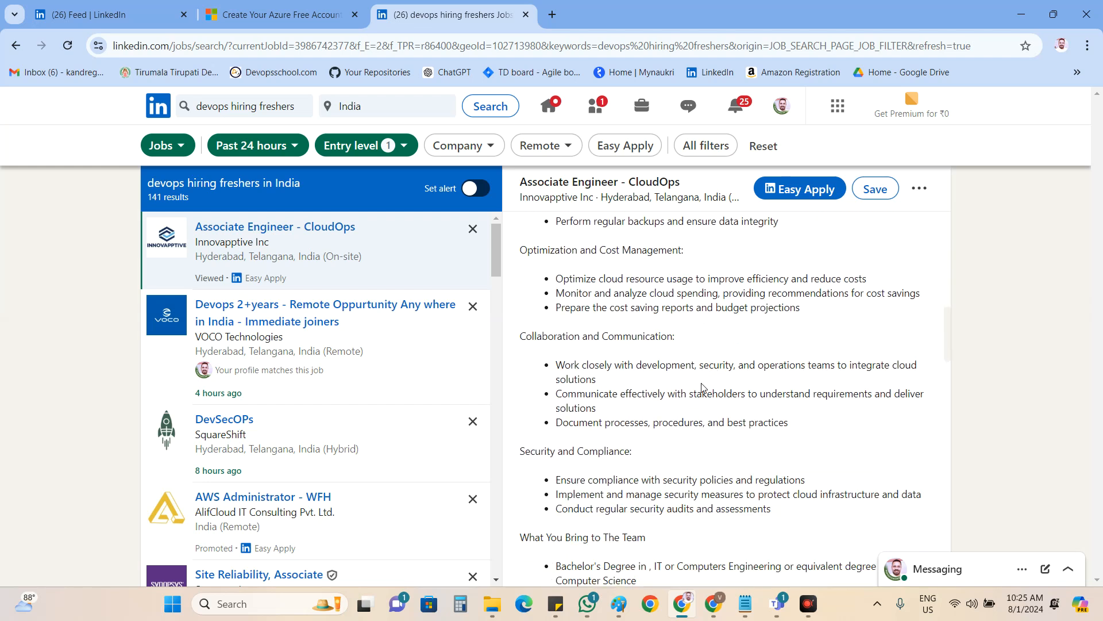
scroll(702, 388, down, 2)
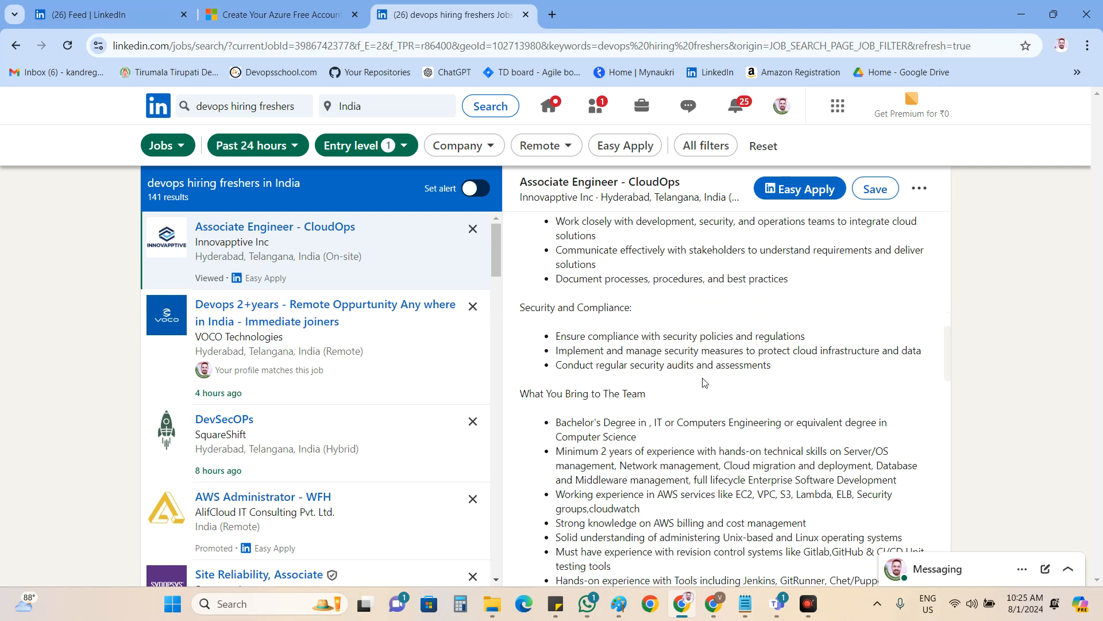
scroll(704, 382, down, 1)
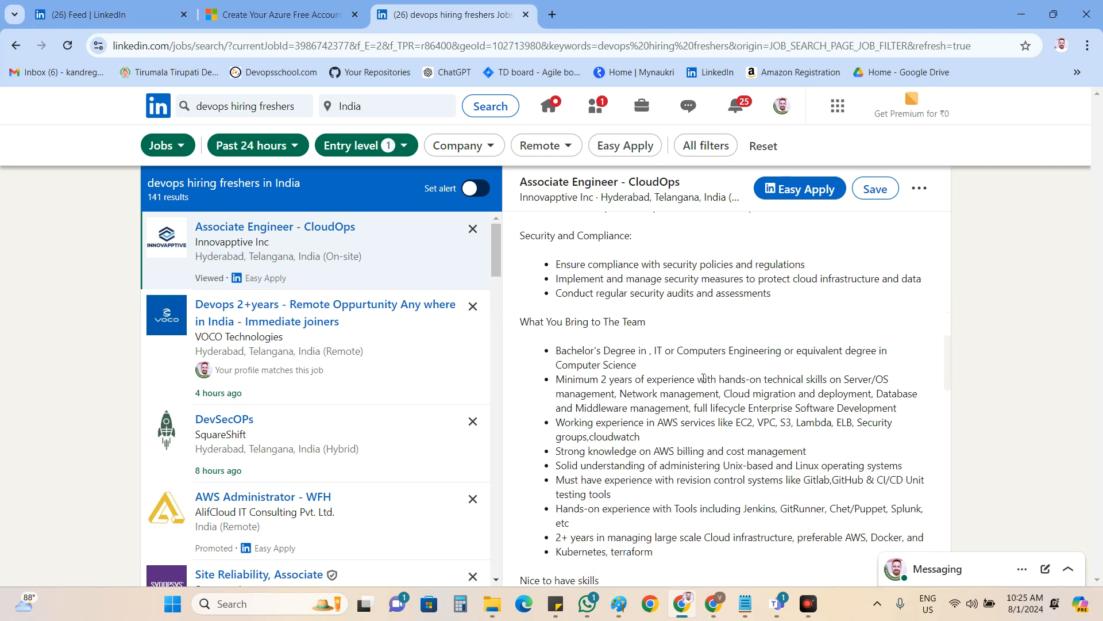
scroll(703, 378, up, 4)
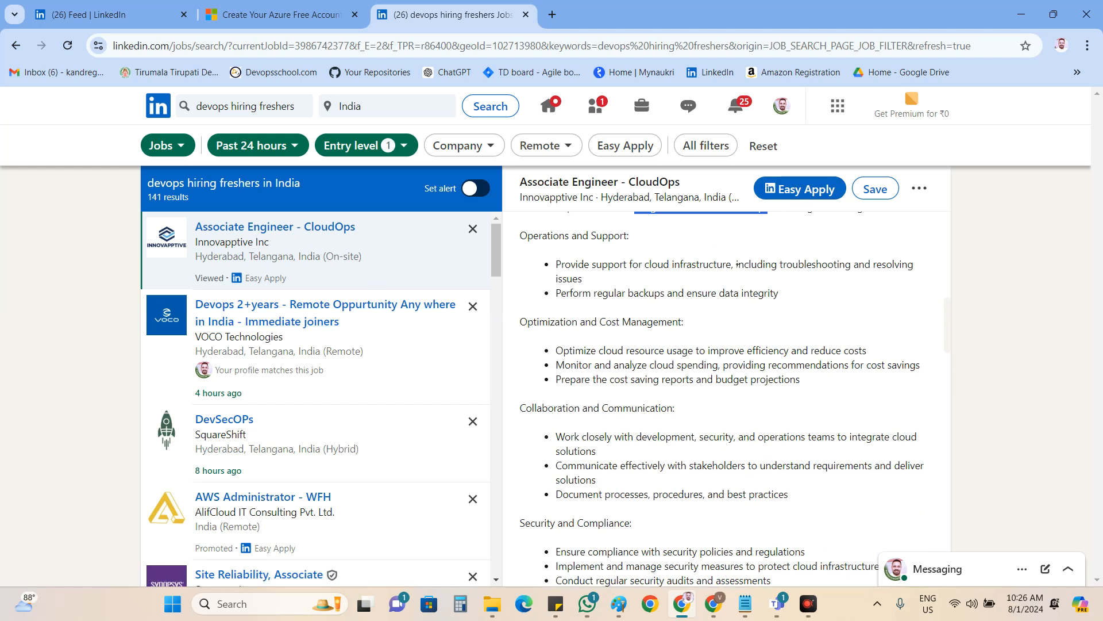
scroll(737, 267, down, 1)
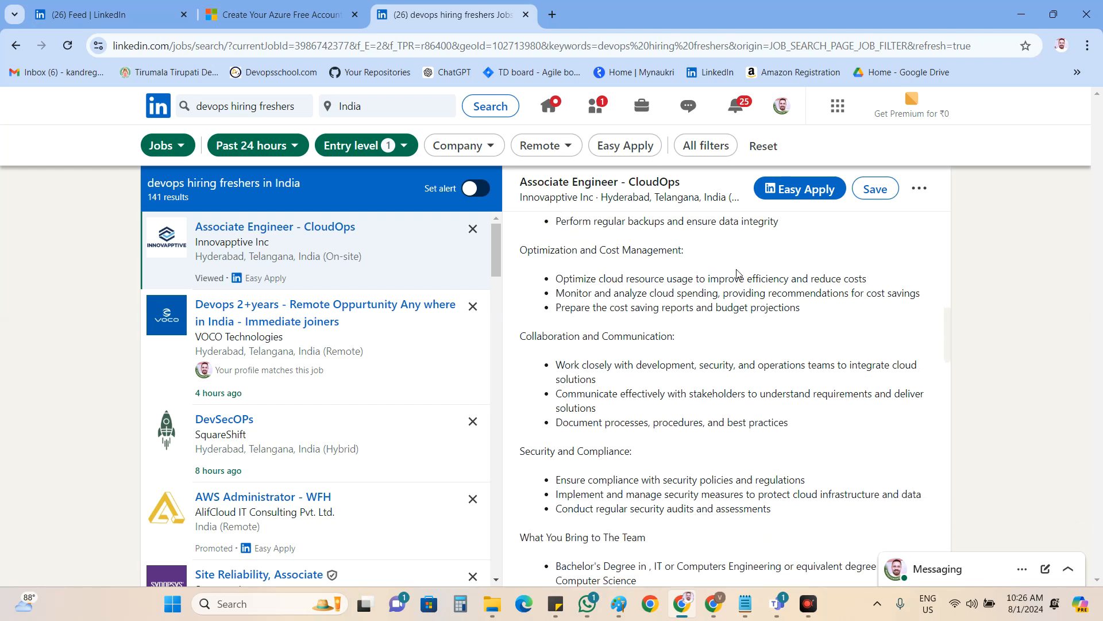
scroll(737, 273, down, 3)
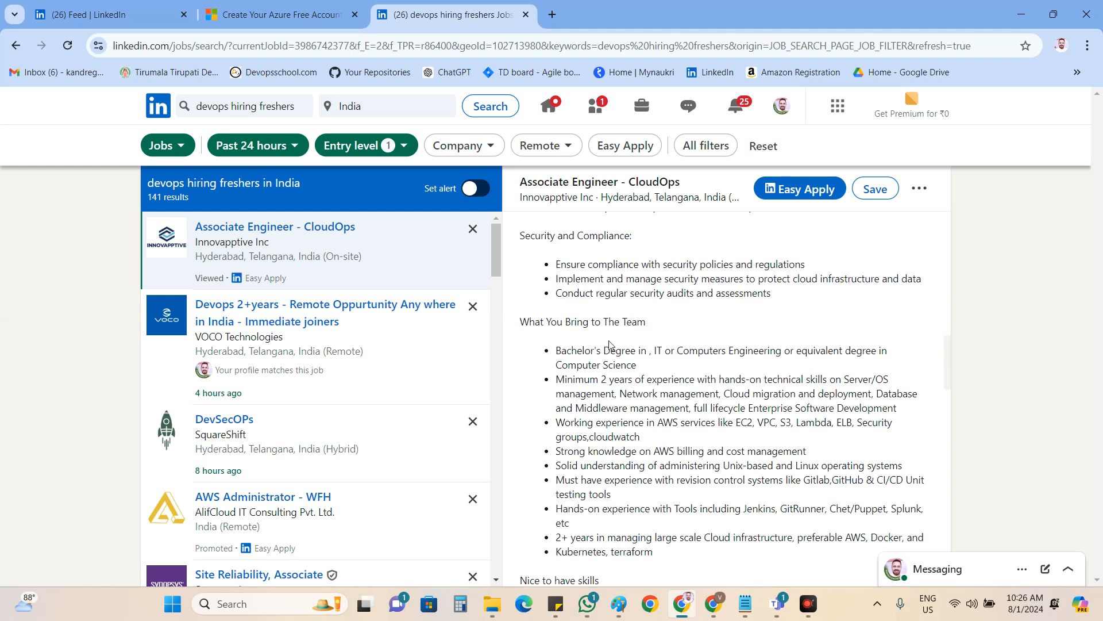
Examine the degree and minimum experience requirements of the CloudOps job, and read its required and nice-to-have skills.
drag(556, 351, 638, 350)
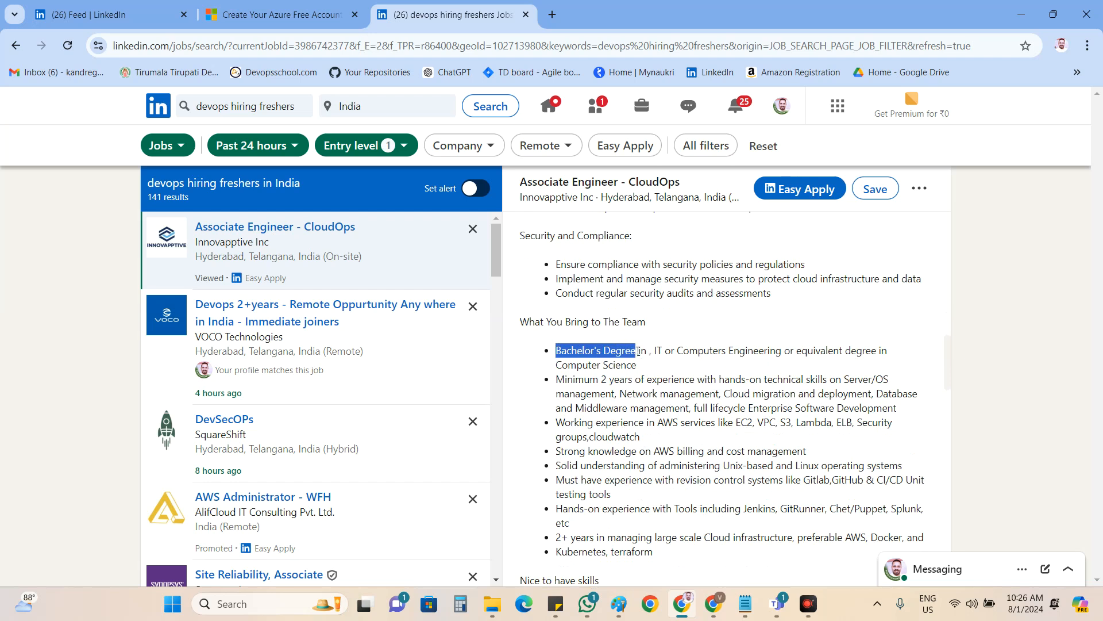
click(648, 367)
drag(520, 321, 648, 334)
click(648, 345)
drag(559, 378, 670, 378)
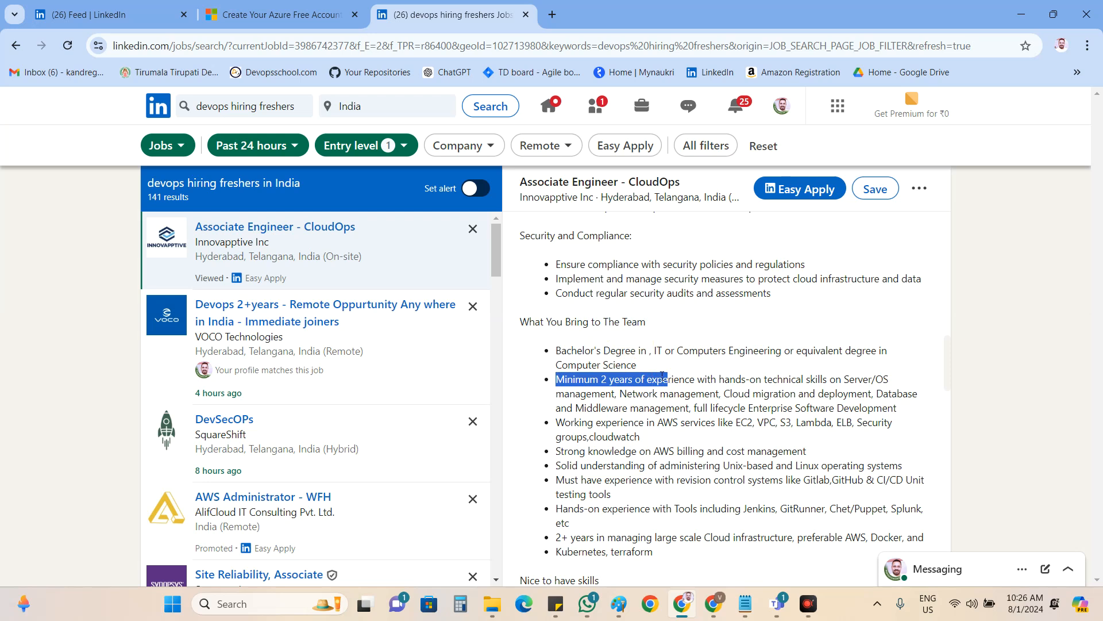
click(604, 380)
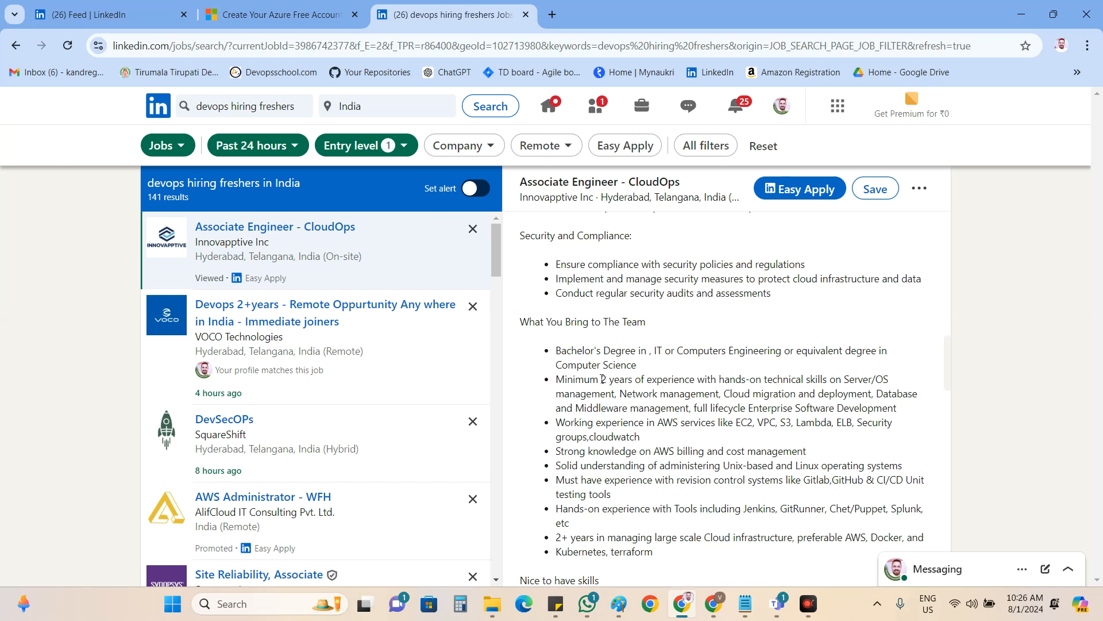
drag(556, 381, 598, 380)
click(643, 379)
scroll(729, 362, down, 2)
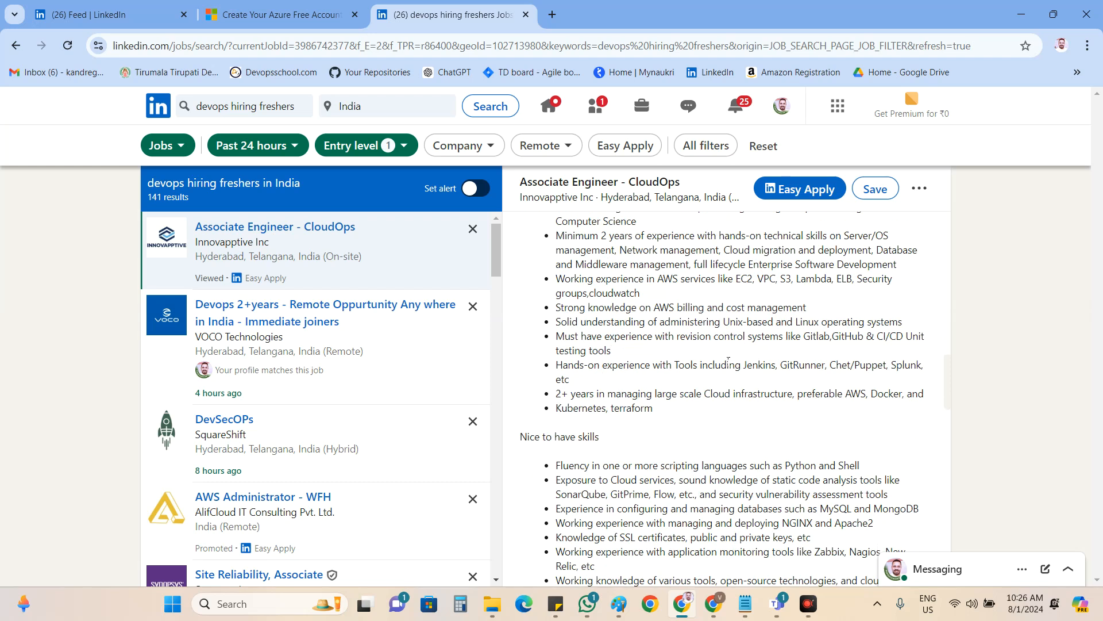
scroll(728, 360, down, 1)
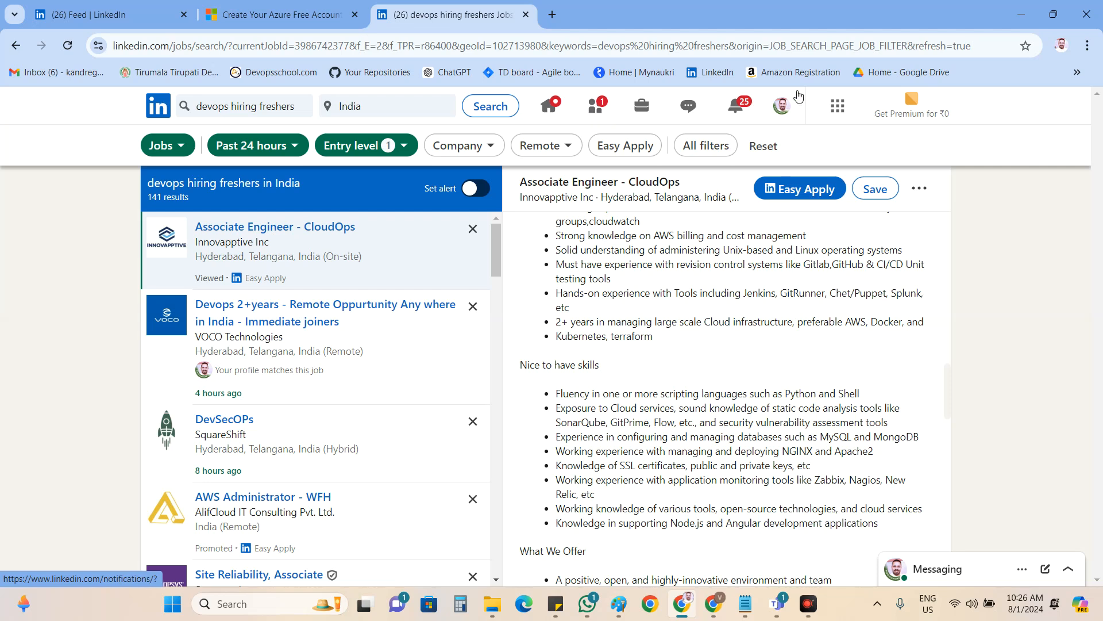
Minimize the browser and WhatsApp windows and bring up the AWS.txt notes in Notepad.
click(1021, 13)
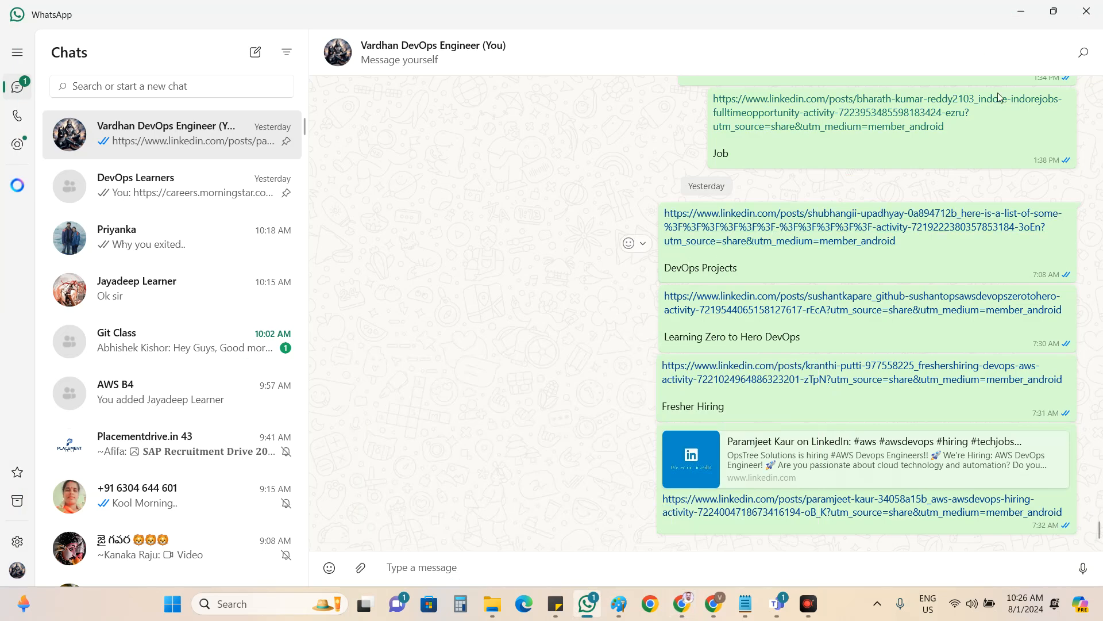
click(1021, 13)
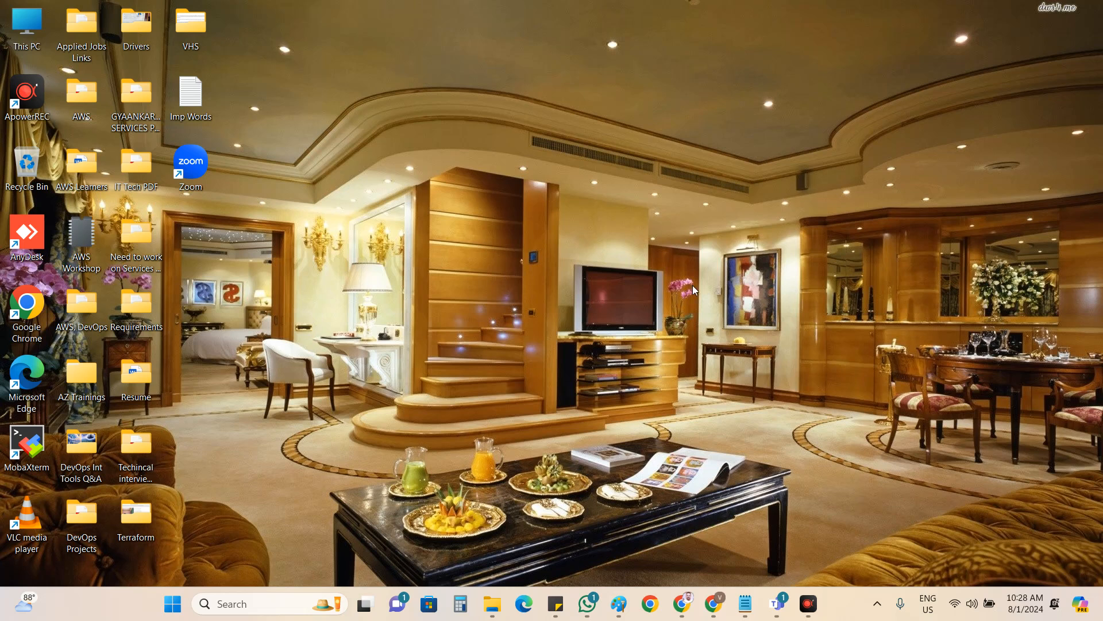
click(744, 602)
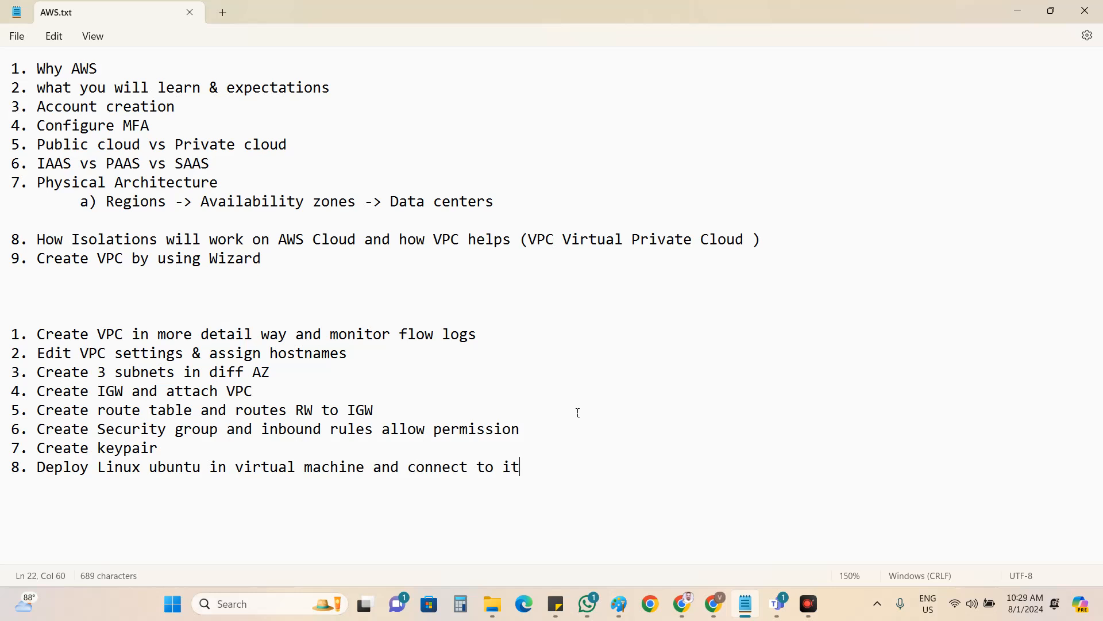
Switch to File Explorer, go up from Scripts to the AWS Learners folder and open the DevOps Syllabus document in Word.
mouse_move(485, 608)
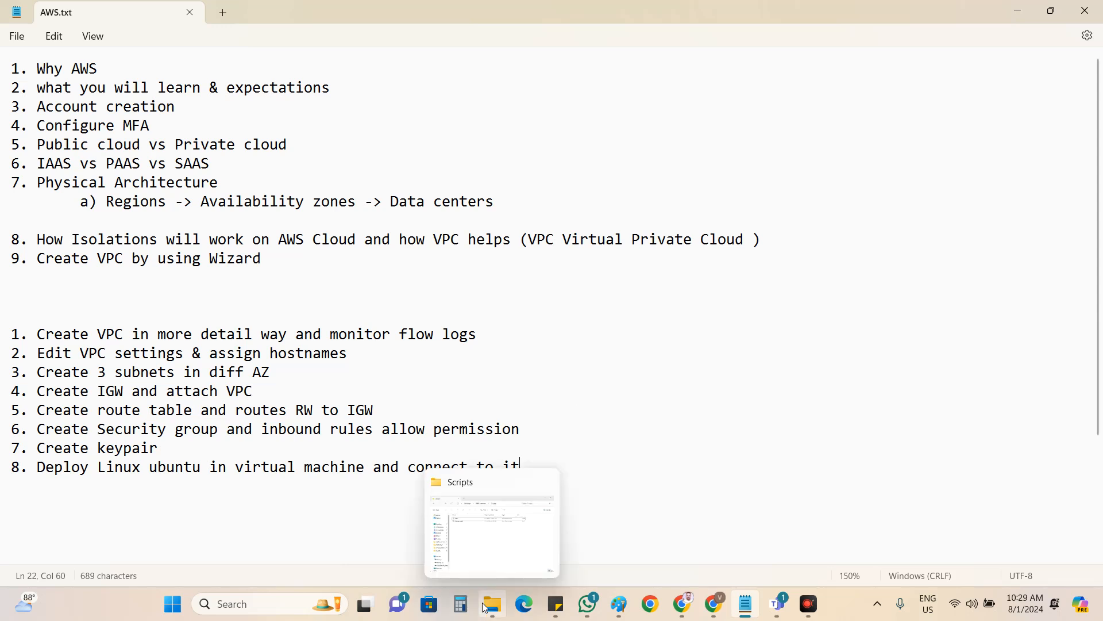
click(491, 568)
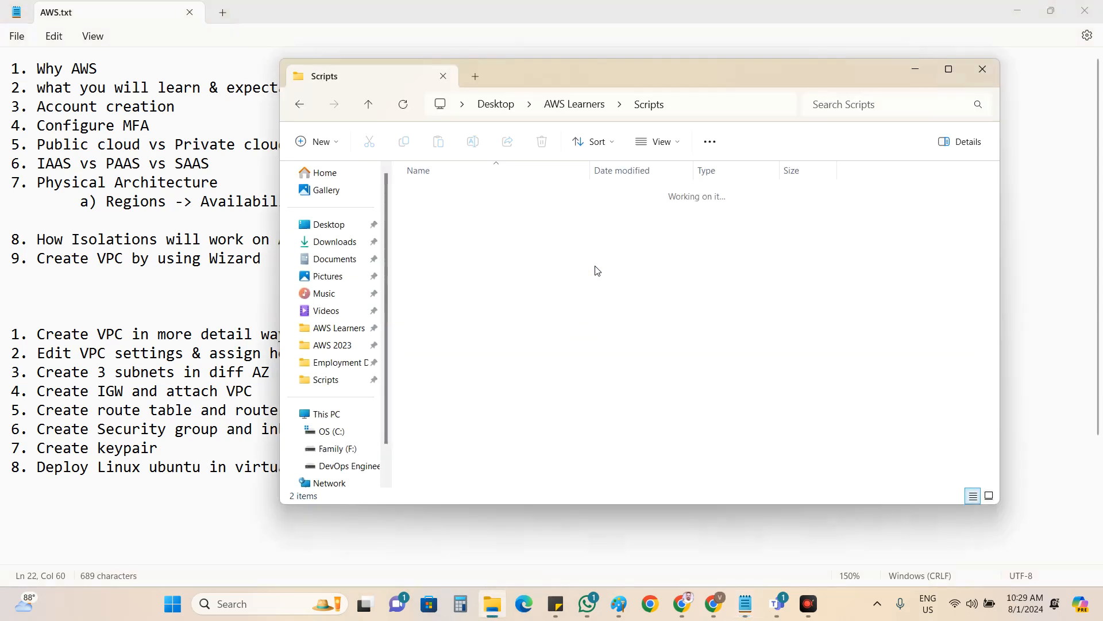
key(alt+Up)
double_click(466, 223)
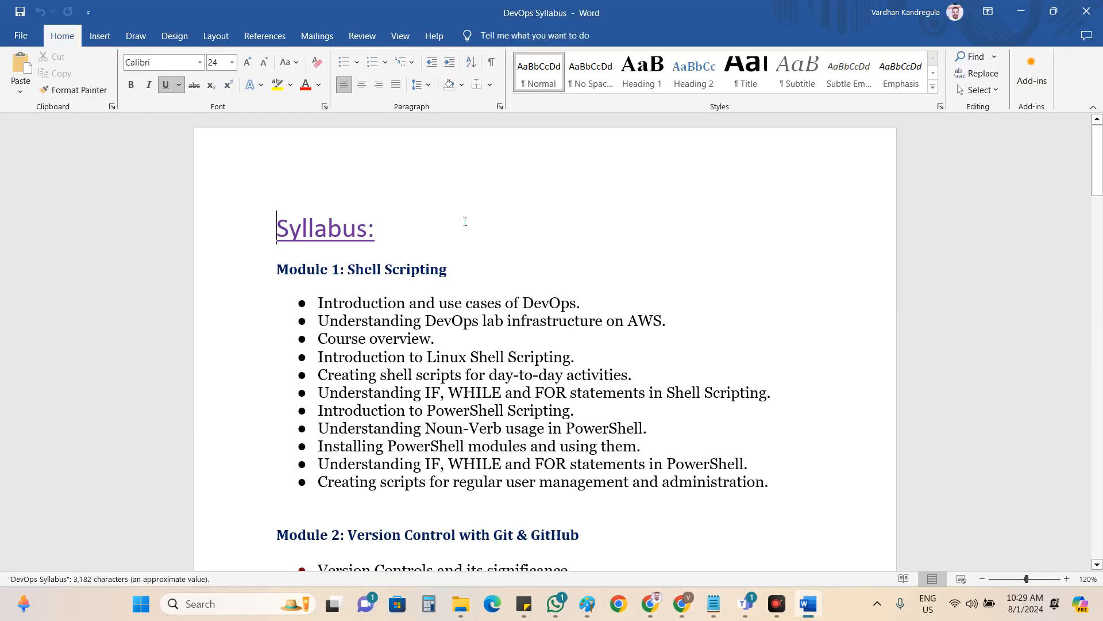
Review the DevOps syllabus, highlighting the Module 1: Shell Scripting heading and all of its topics.
scroll(465, 221, down, 3)
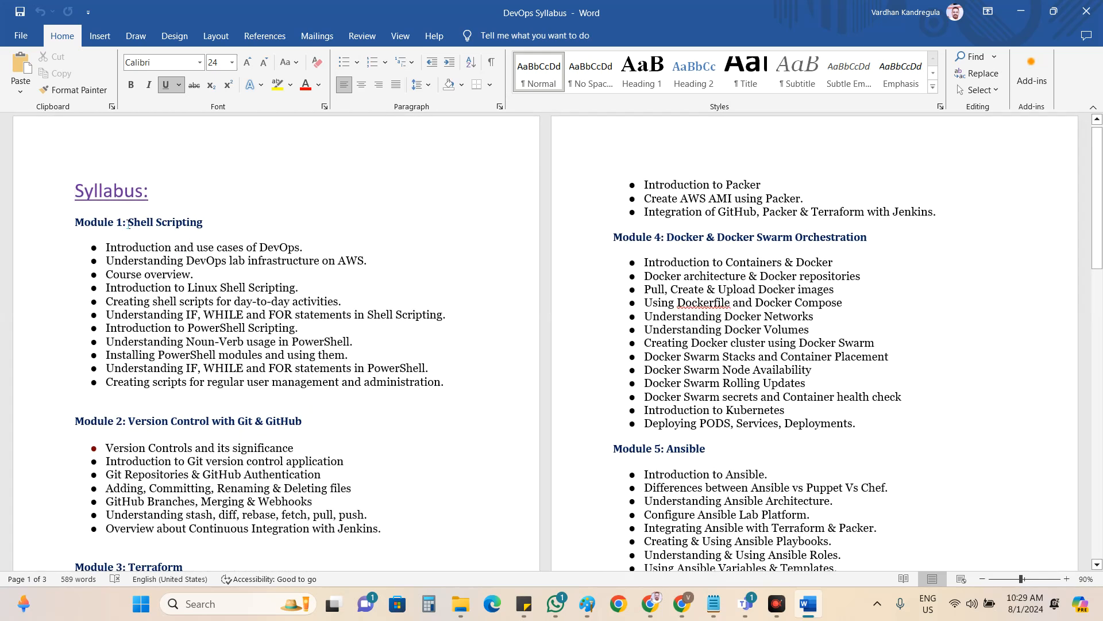
drag(128, 223, 211, 223)
click(213, 224)
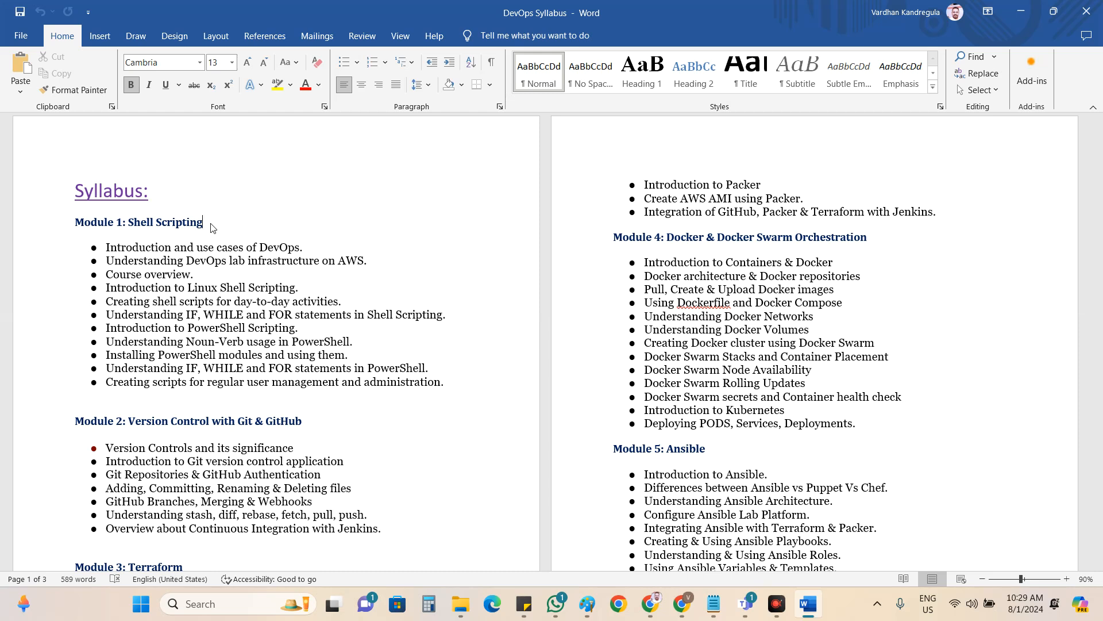
drag(106, 247, 343, 377)
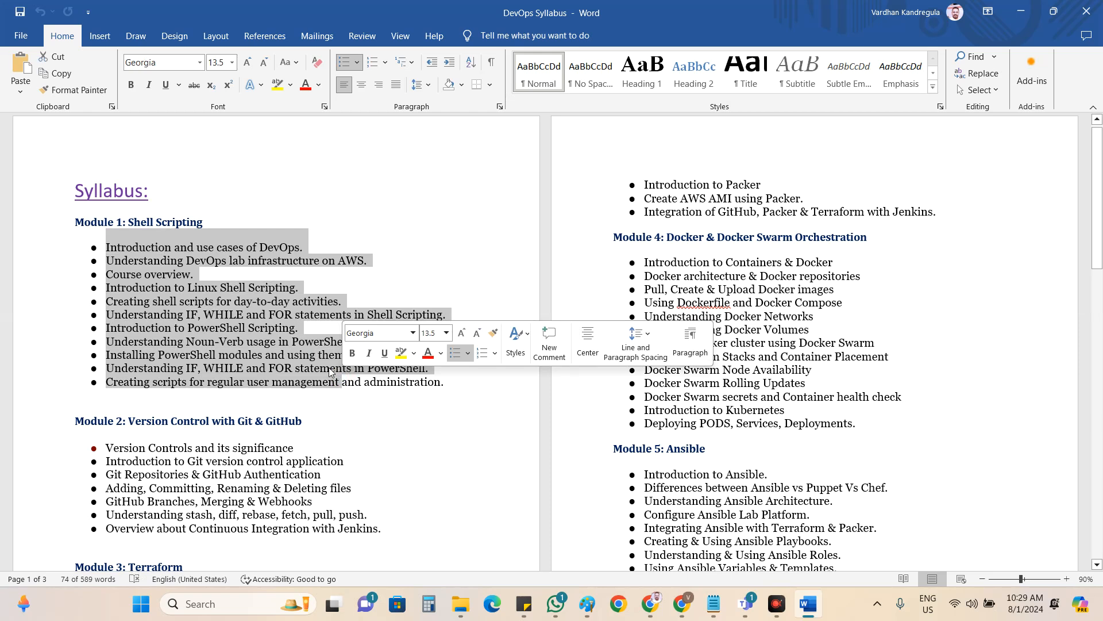
click(321, 367)
drag(445, 382, 106, 247)
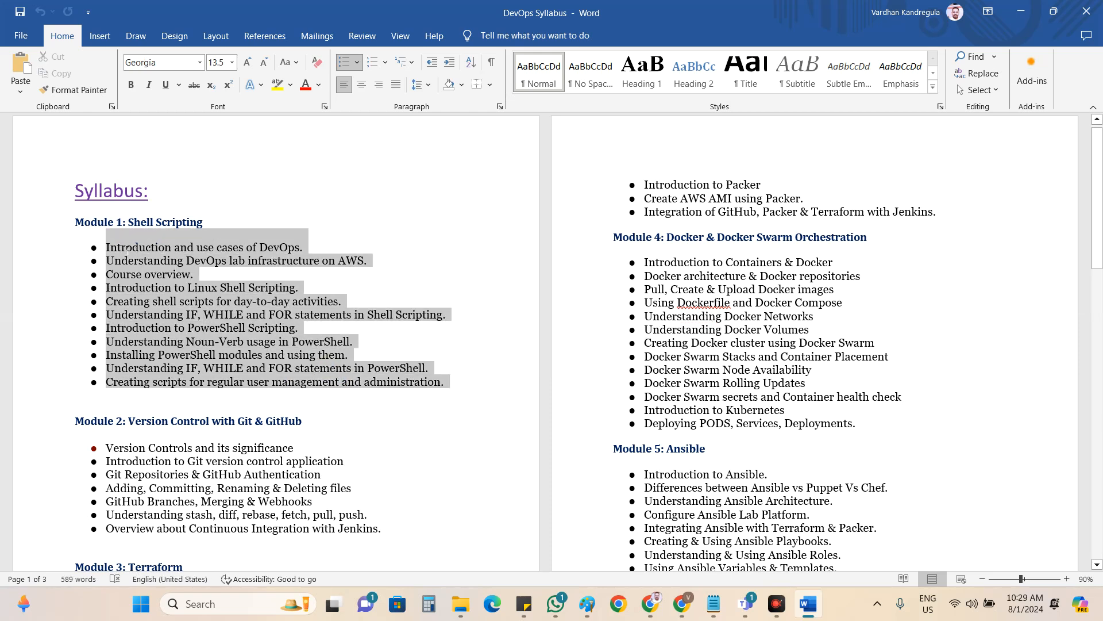
click(219, 268)
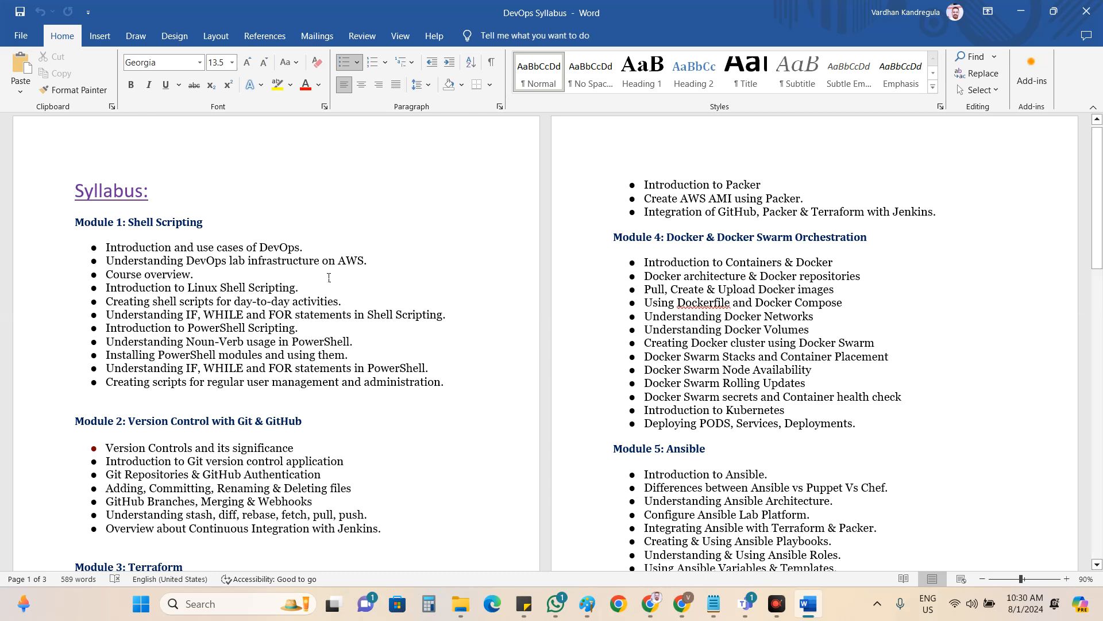
scroll(329, 277, down, 1)
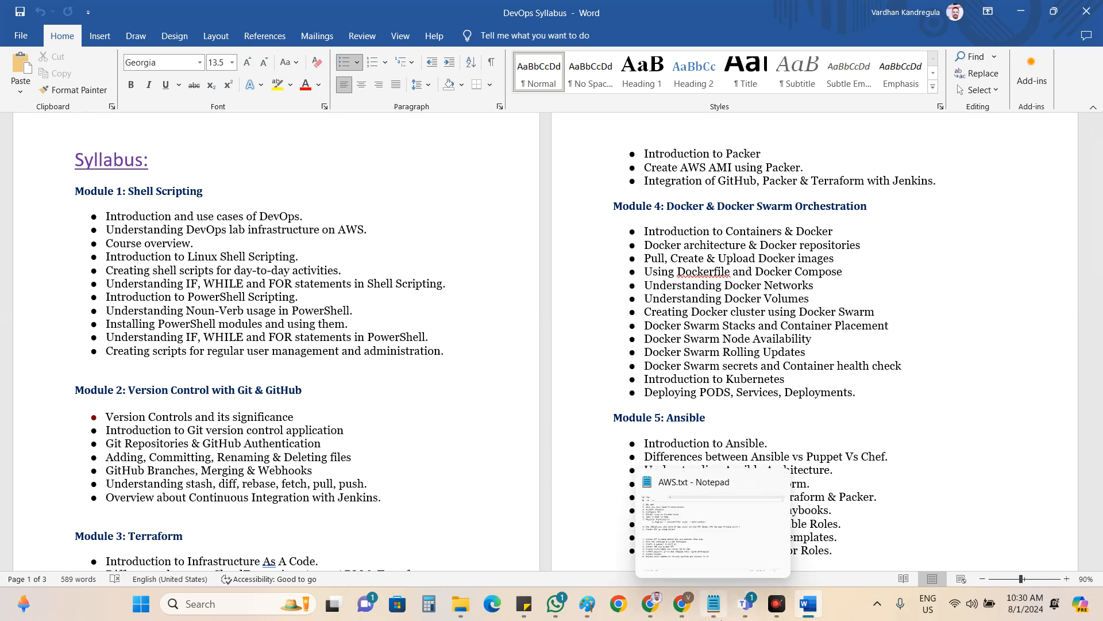
Switch back to the AWS.txt notes and highlight topics 7 to 9, from Physical Architecture to Create VPC by using Wizard.
click(714, 604)
drag(115, 203, 297, 263)
click(297, 263)
drag(2, 183, 200, 270)
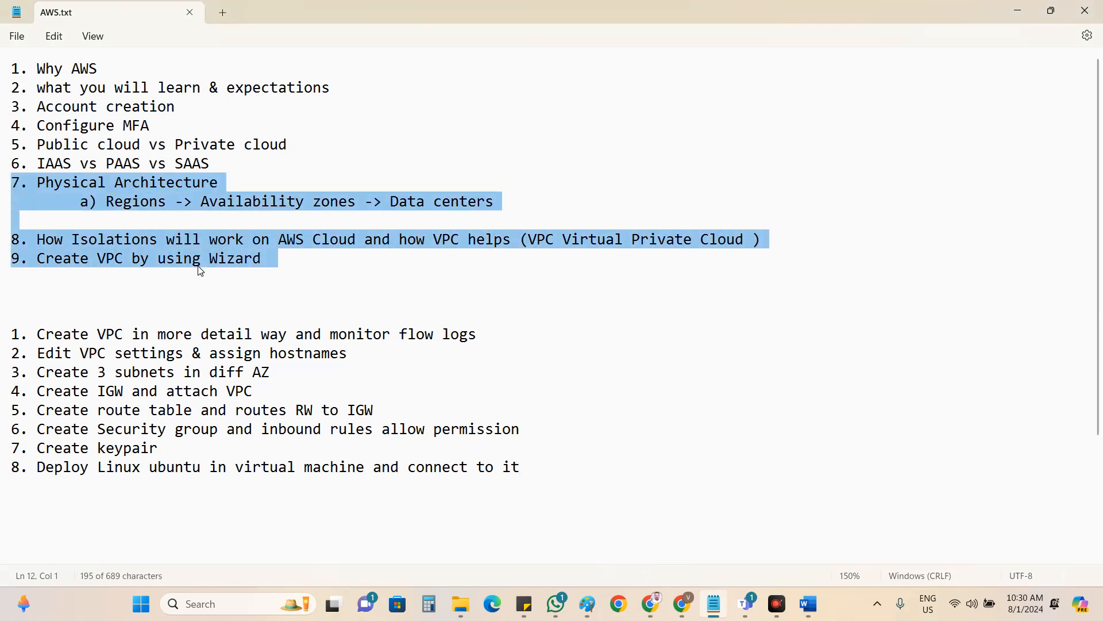
Highlight topics 7 to 9 in the AWS.txt notes again, clear the selection and return to the DevOps Syllabus document in Word.
click(275, 270)
drag(270, 259, 7, 186)
click(270, 259)
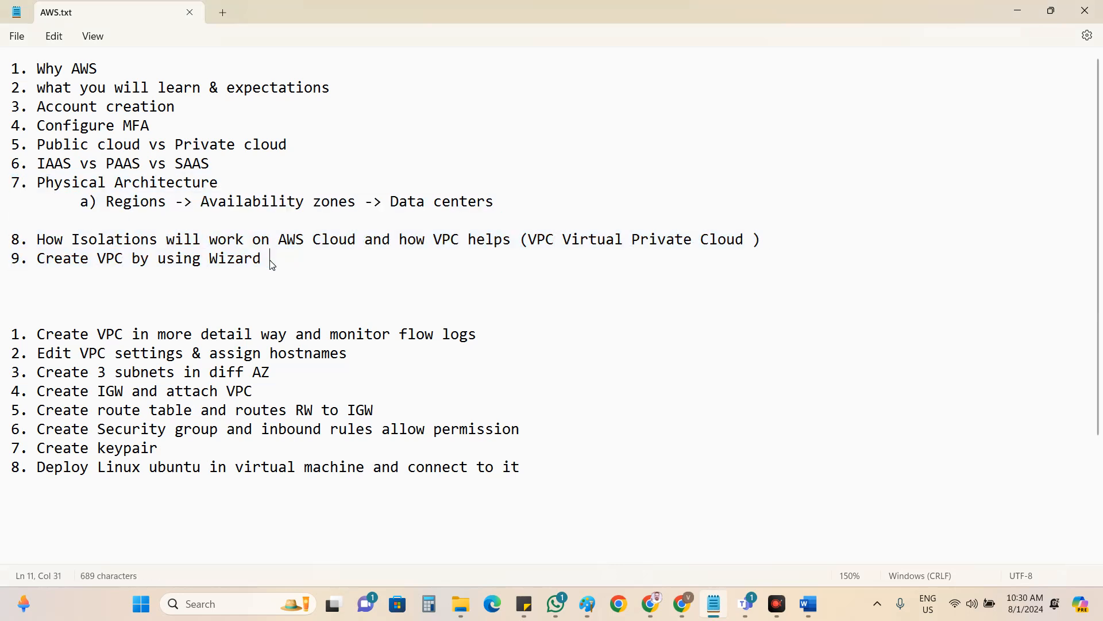
click(1017, 13)
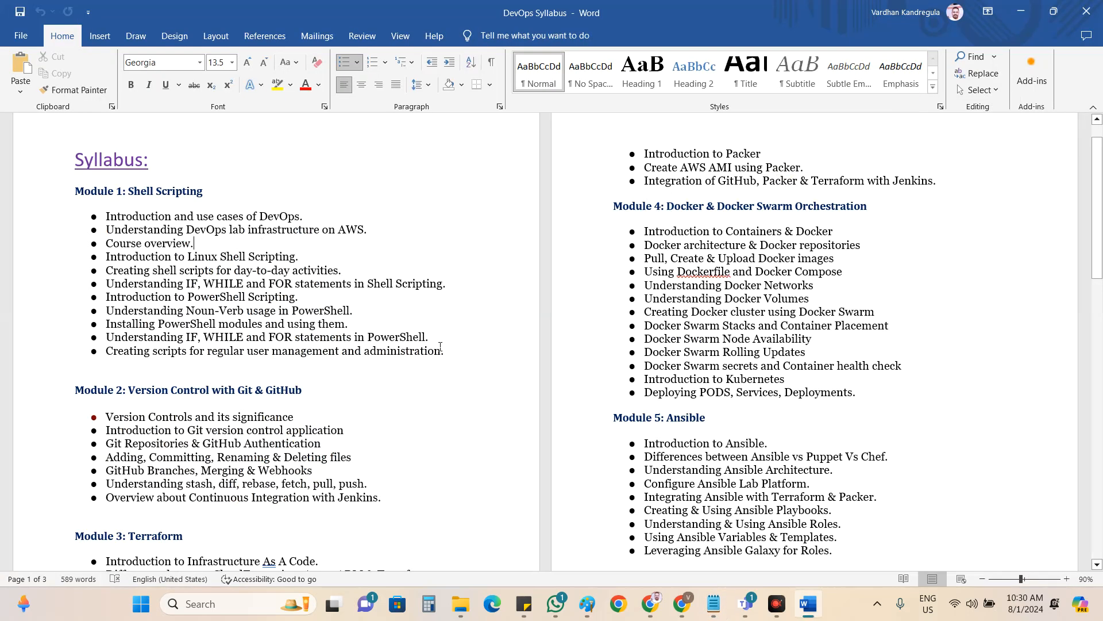
Review Modules 1 and 2 of the syllabus, highlighting some shell scripting topics and the first three Git & GitHub topics.
scroll(440, 346, down, 2)
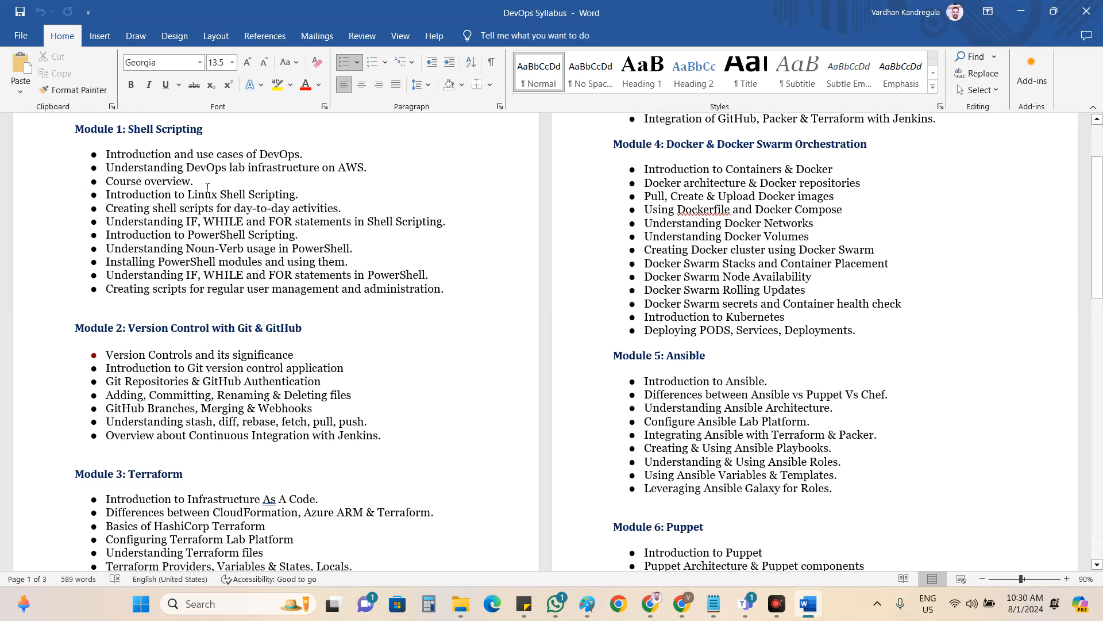
drag(190, 170, 237, 223)
drag(190, 359, 223, 381)
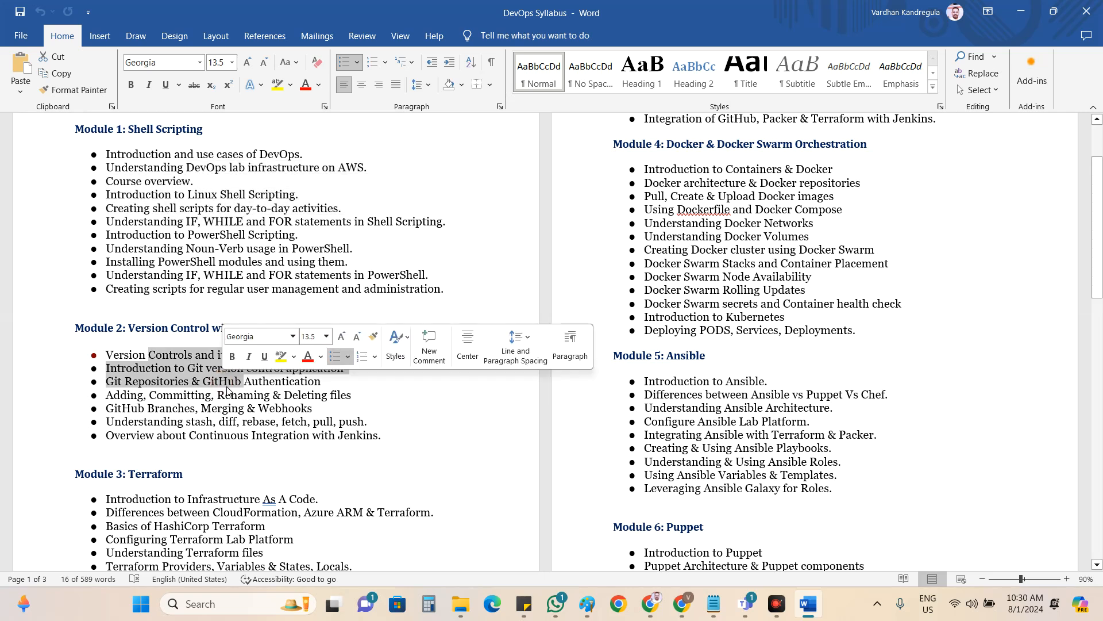
click(248, 419)
scroll(248, 418, down, 4)
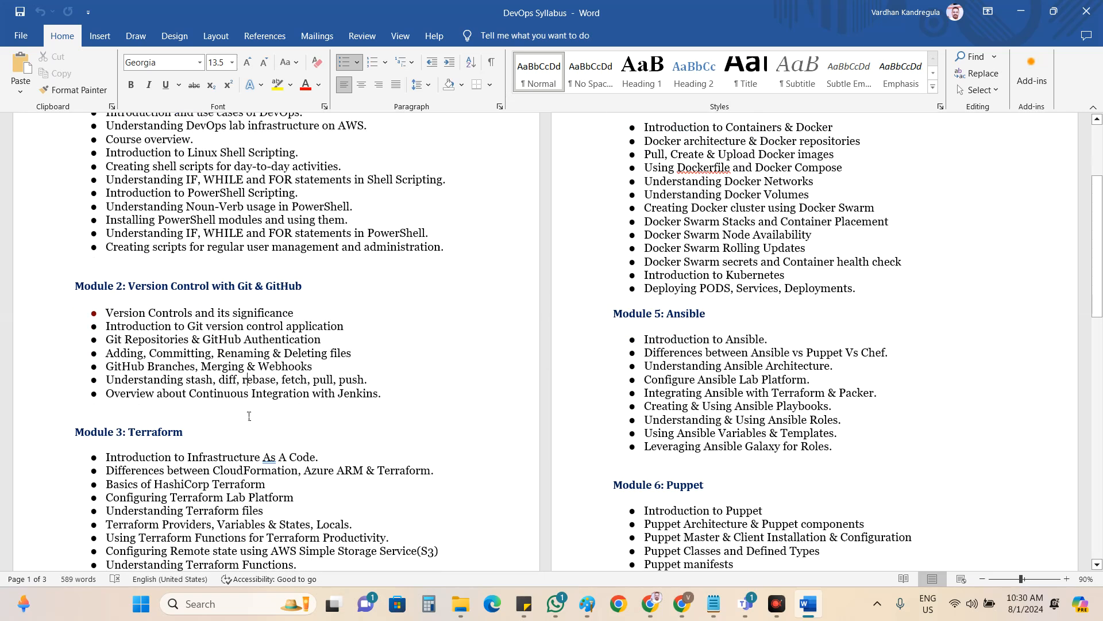
Review Module 3: Terraform, highlighting its topics from the CloudFormation and Azure ARM differences through Understanding Terraform Functions.
scroll(249, 418, up, 3)
drag(132, 442, 339, 550)
click(339, 482)
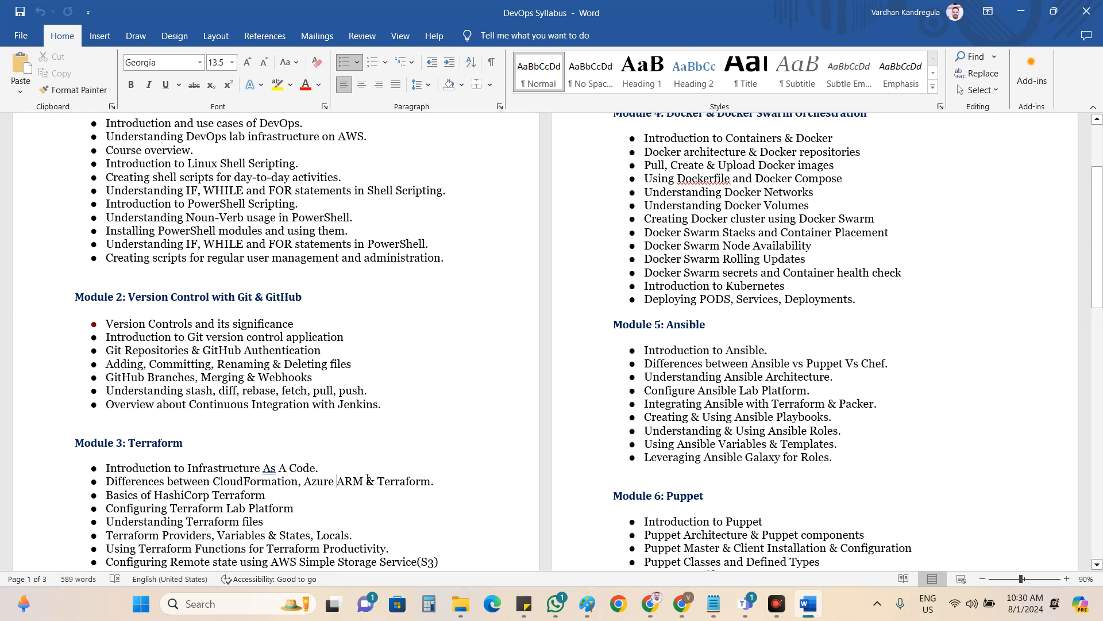
scroll(284, 446, down, 3)
drag(191, 426, 293, 517)
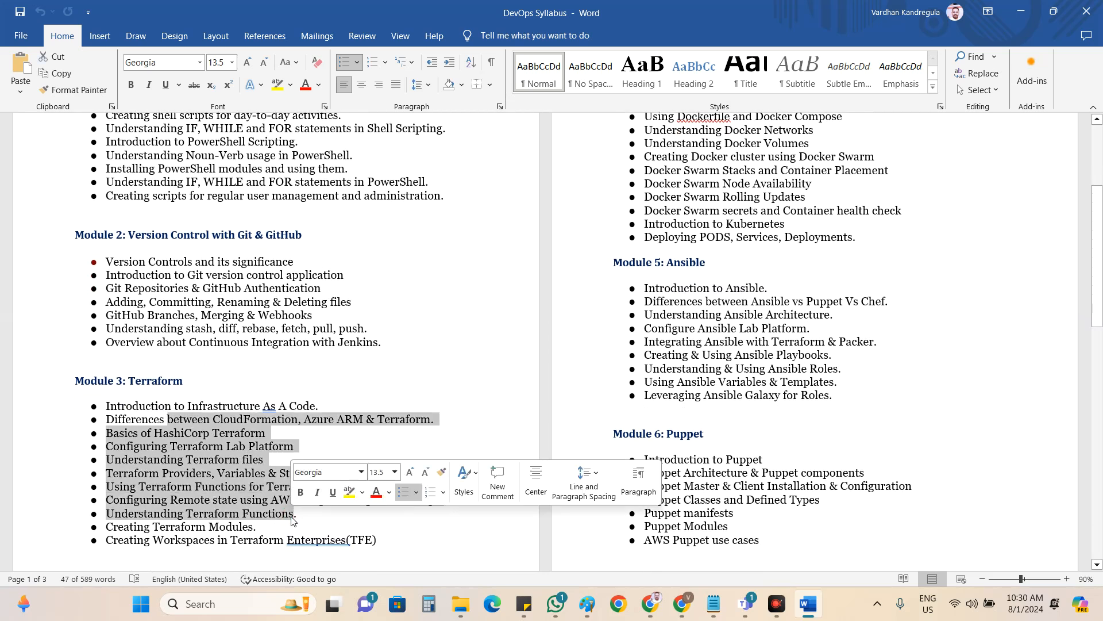
Go back up to Module 4 and highlight the Docker & Docker Swarm Orchestration heading.
scroll(818, 325, up, 6)
click(832, 294)
scroll(831, 288, up, 3)
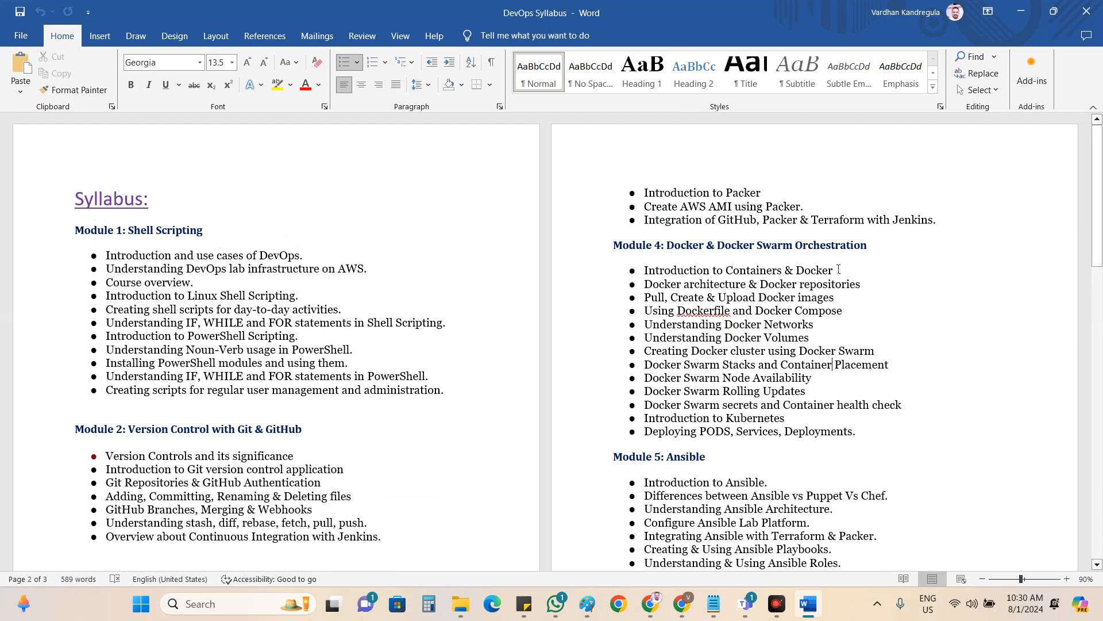
drag(673, 244, 867, 245)
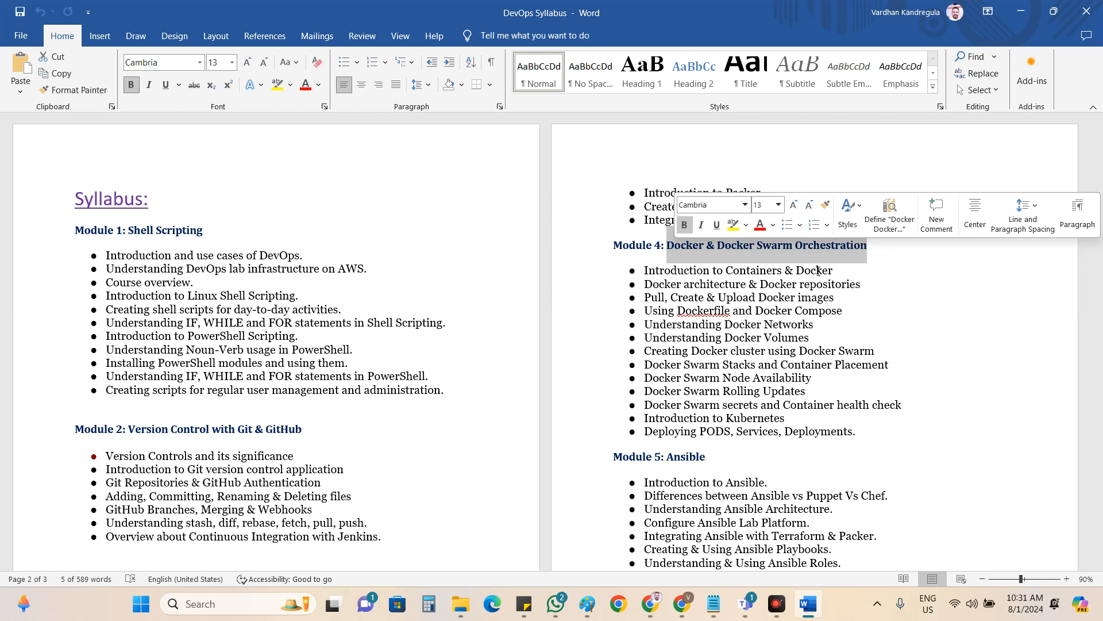
click(792, 341)
Review the Module 5: Ansible topics alongside Module 3: Terraform, highlighting each module's topic list in turn.
scroll(770, 348, down, 3)
scroll(714, 361, down, 2)
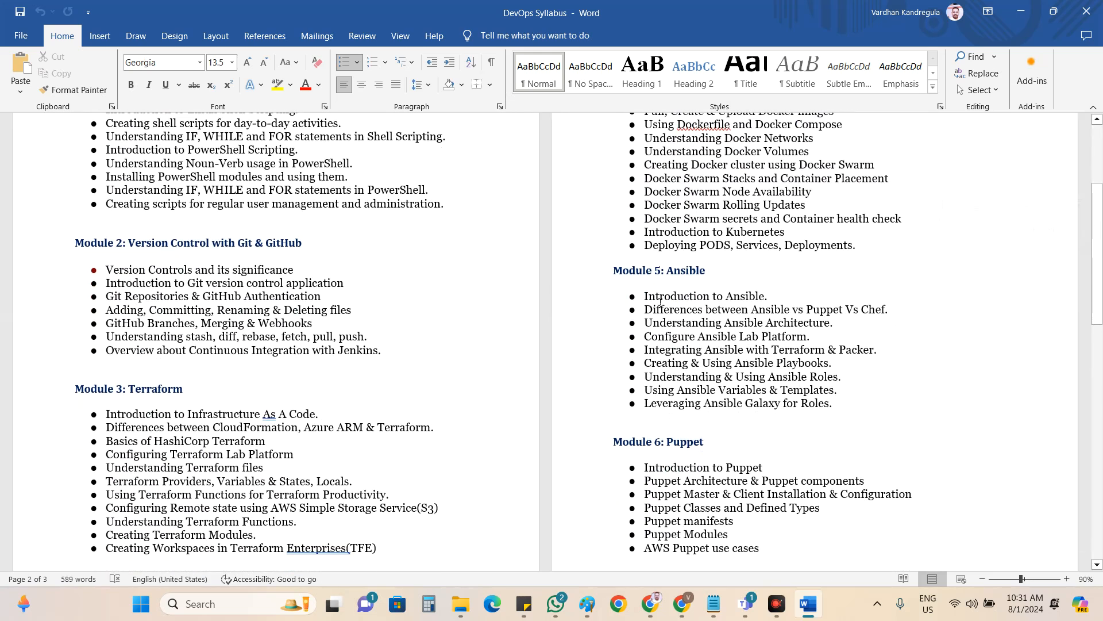
drag(659, 303, 687, 402)
drag(162, 424, 227, 506)
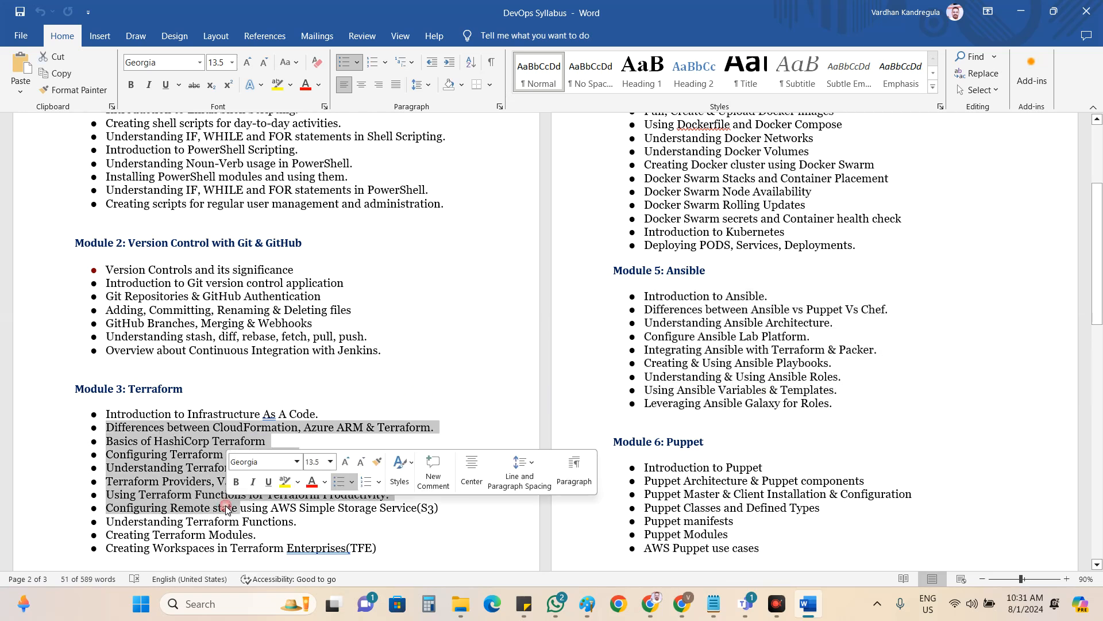
click(183, 441)
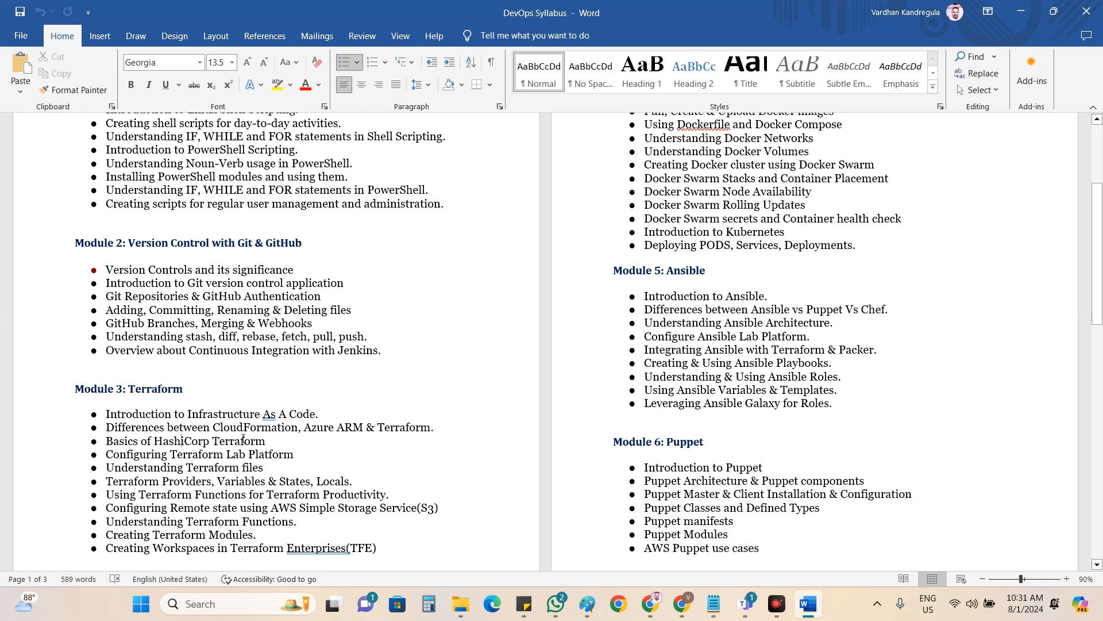
drag(164, 415, 210, 523)
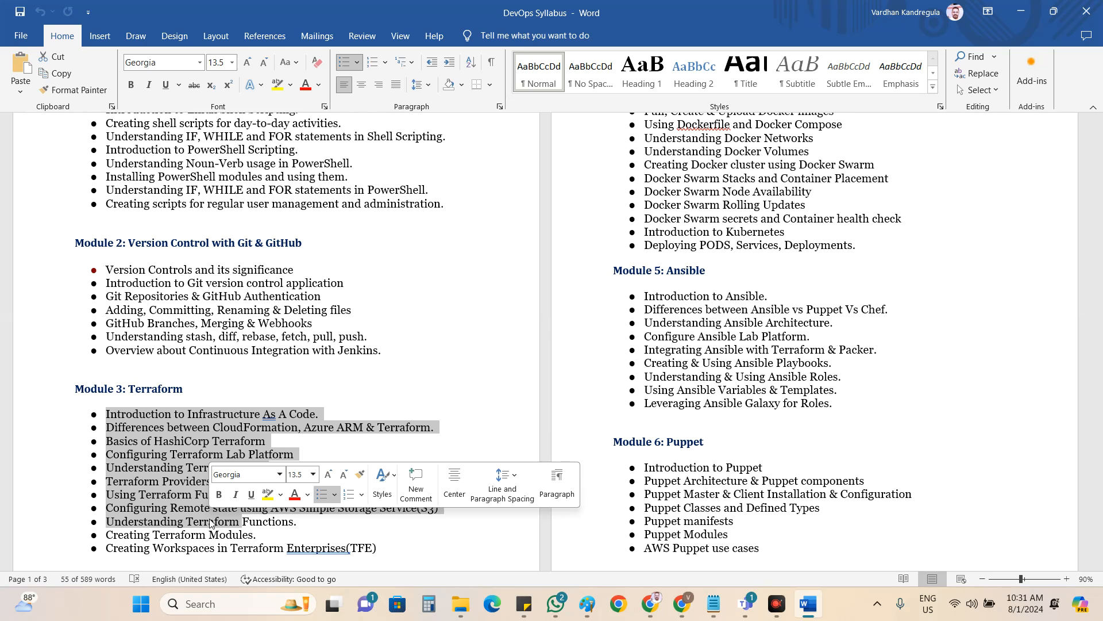
click(180, 440)
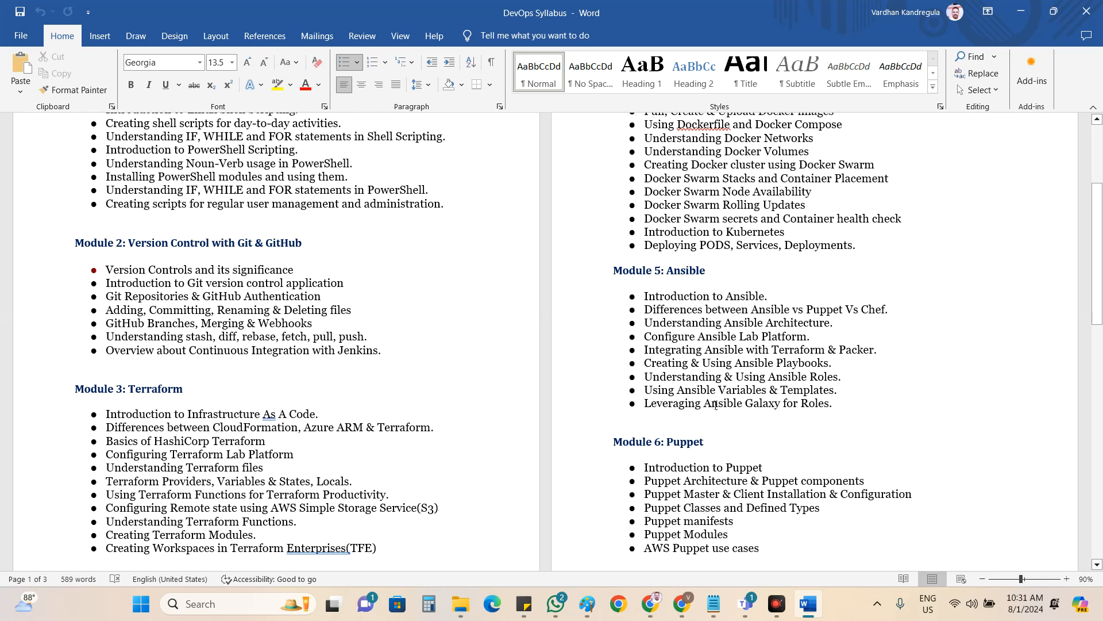
drag(658, 297, 796, 389)
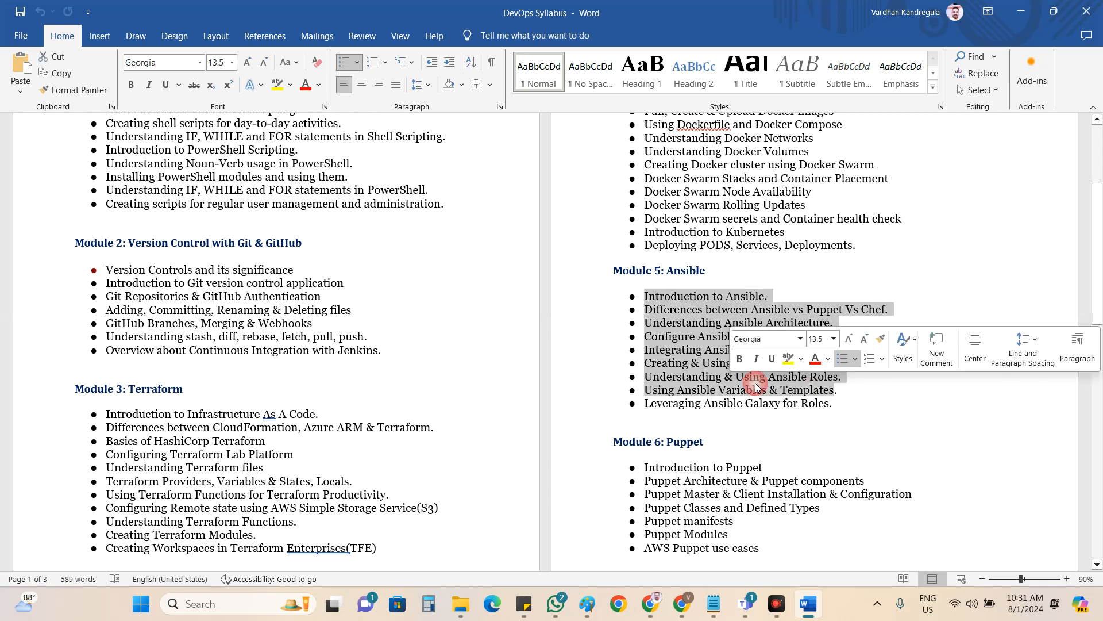
Highlight the Module 6: Puppet topics from Introduction to Puppet to Puppet Modules.
scroll(793, 391, down, 3)
drag(657, 375, 725, 439)
scroll(707, 402, down, 2)
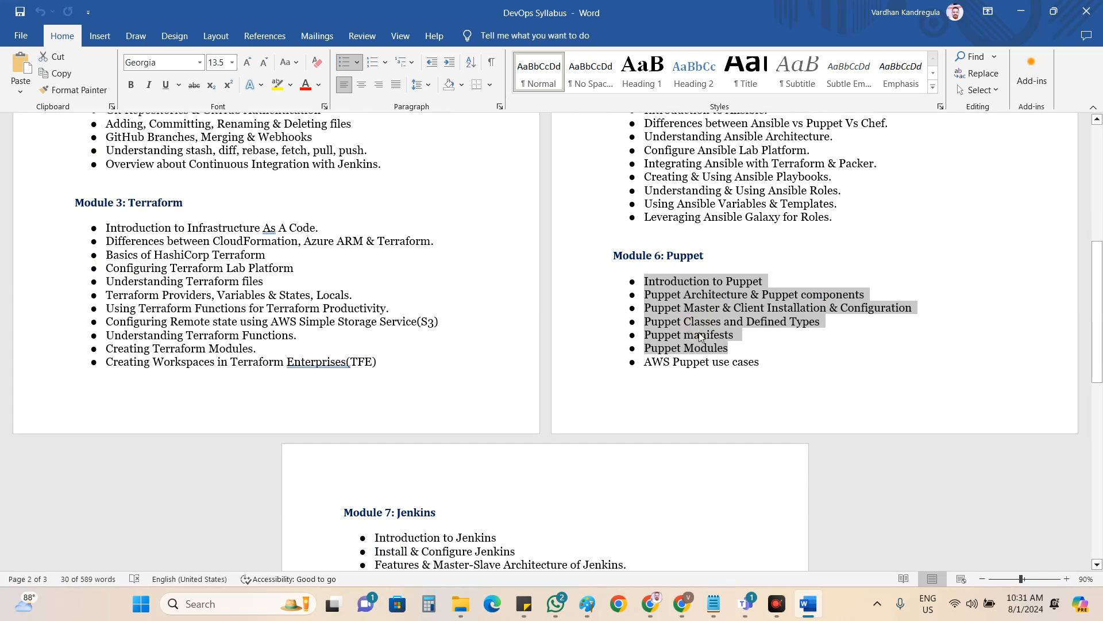
Review Module 7: Jenkins on the third page, highlighting its topics and clearing the selection.
scroll(701, 337, down, 3)
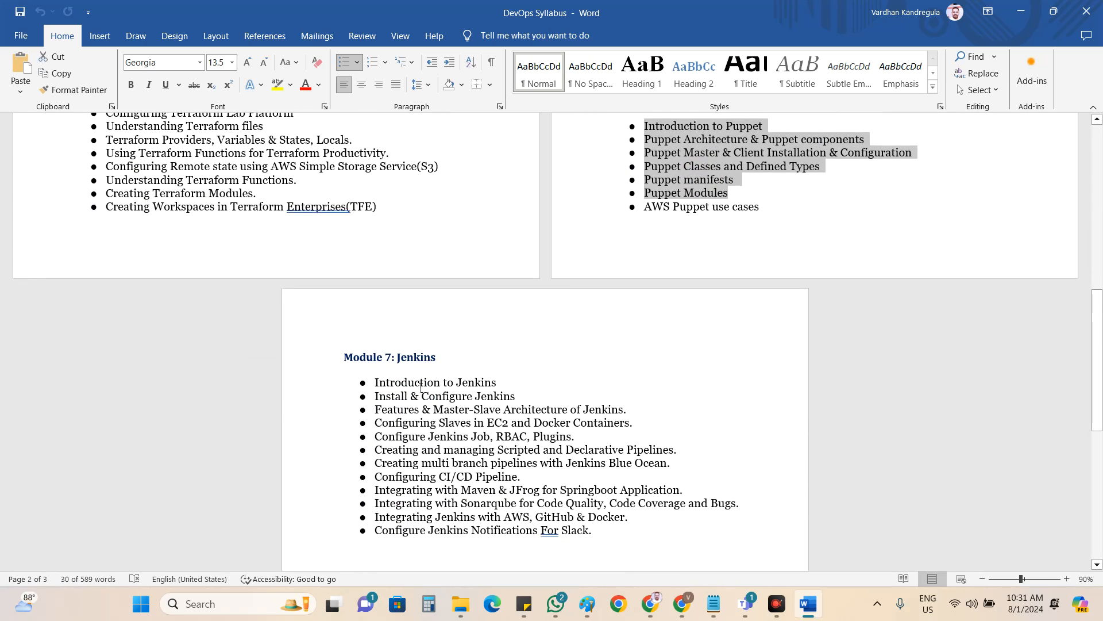
drag(421, 385, 607, 519)
click(482, 476)
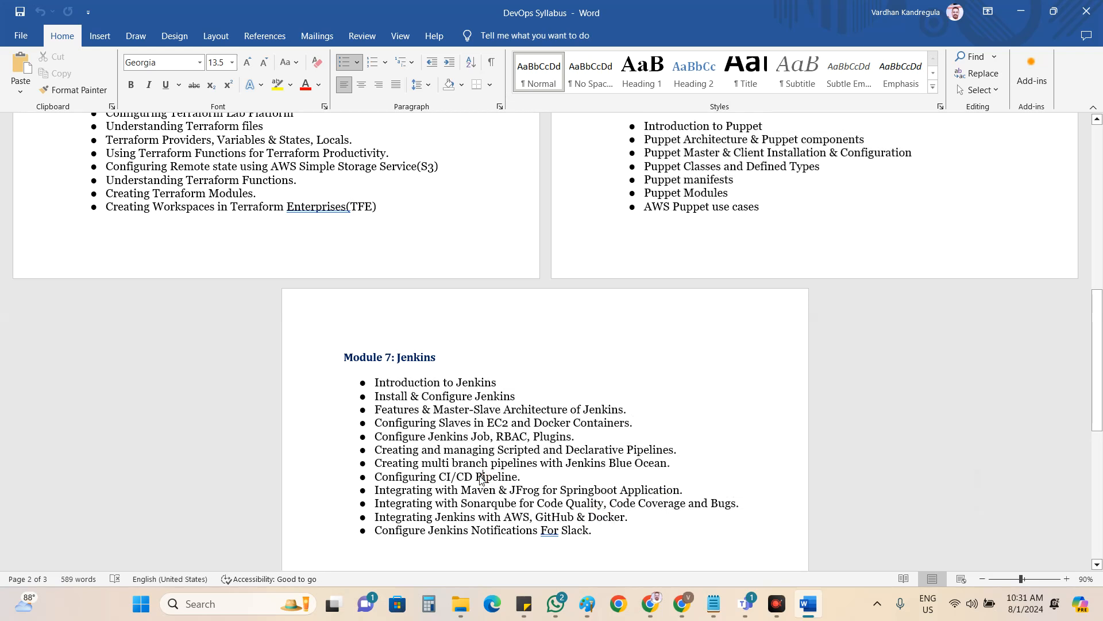
scroll(482, 479, down, 1)
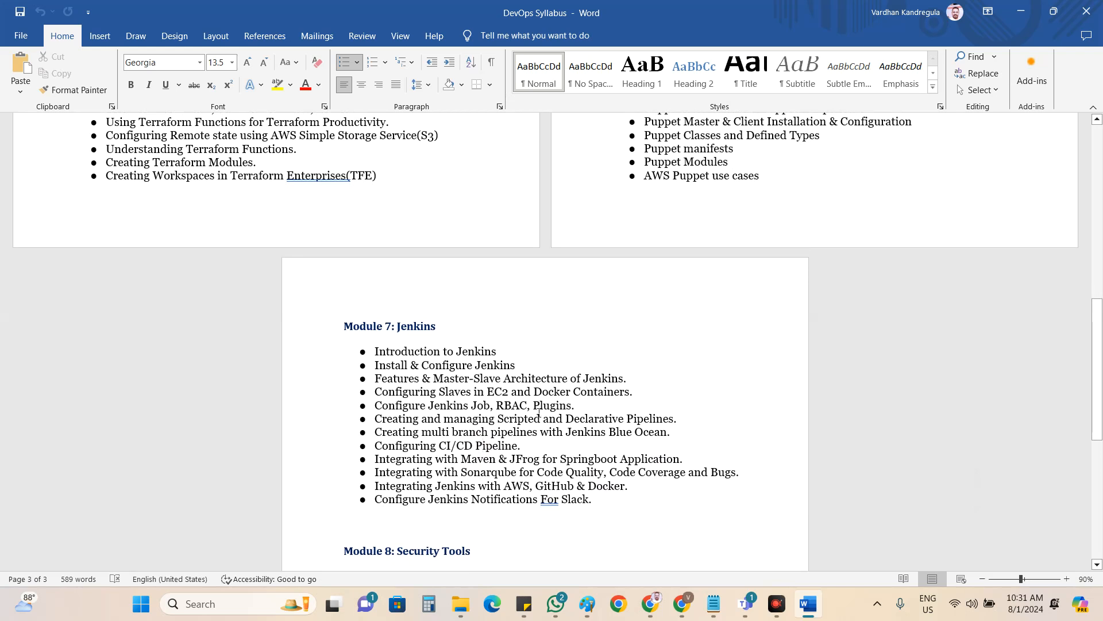
Review Module 8: Security Tools, highlighting the SonarQube installation and analysis topic.
scroll(539, 412, down, 6)
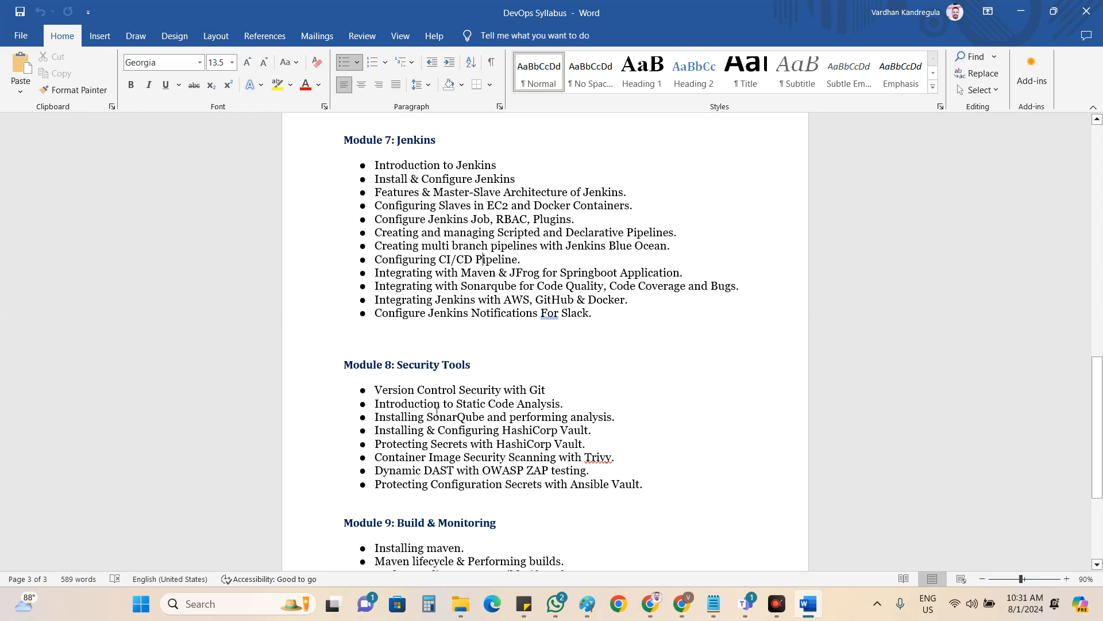
drag(442, 417, 517, 420)
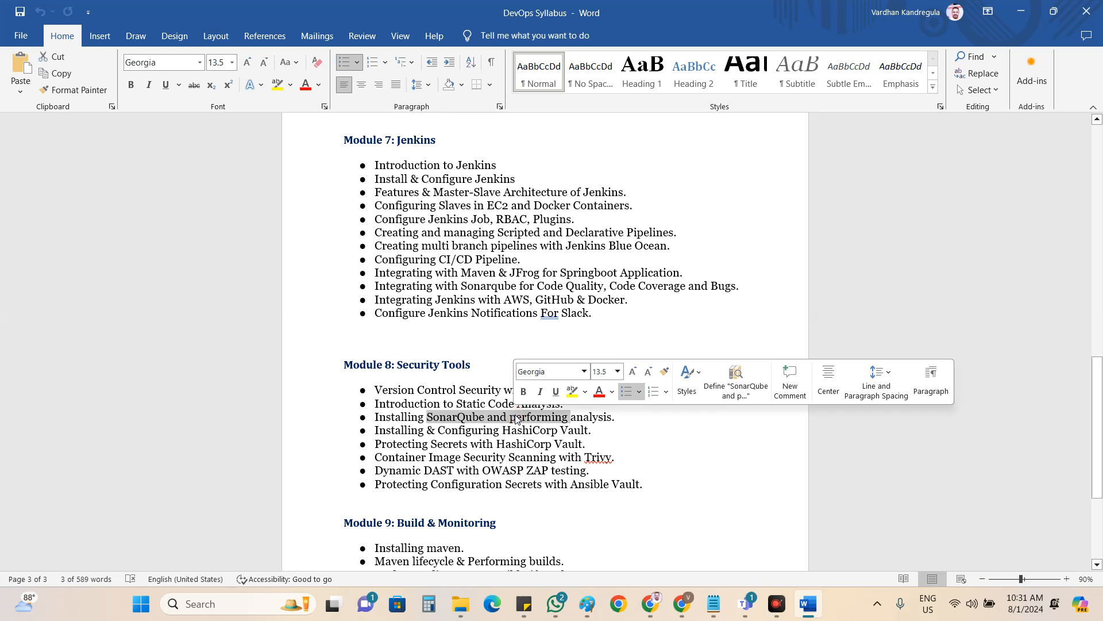
click(486, 418)
Highlight all Module 9: Build & Monitoring topics, from Installing maven to Understanding Alert Manager, and clear the selection.
scroll(485, 417, down, 5)
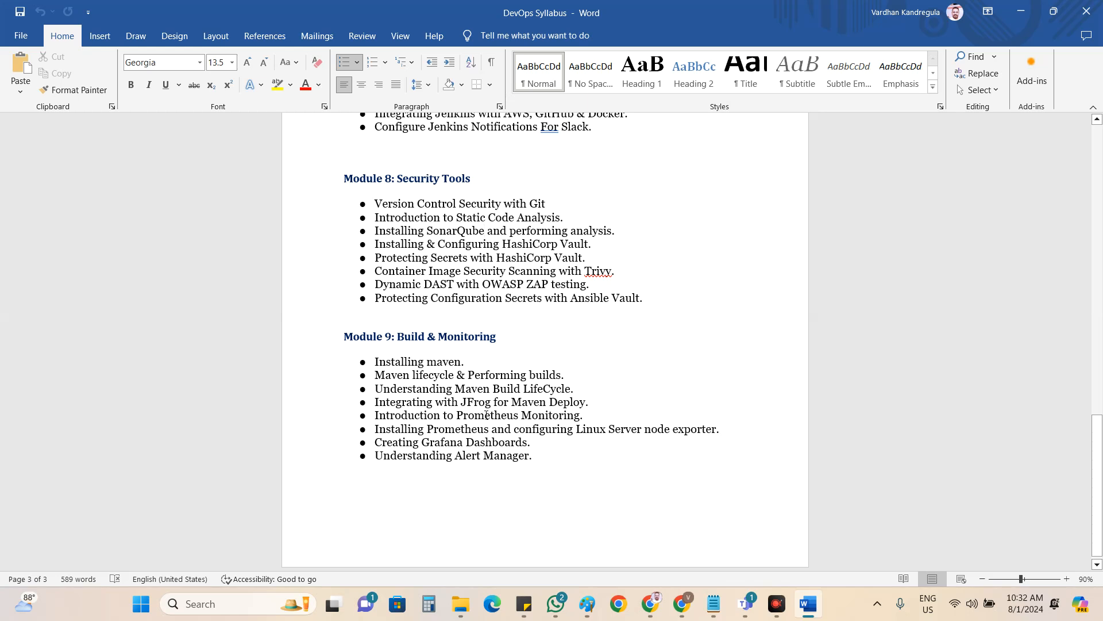
scroll(487, 415, down, 1)
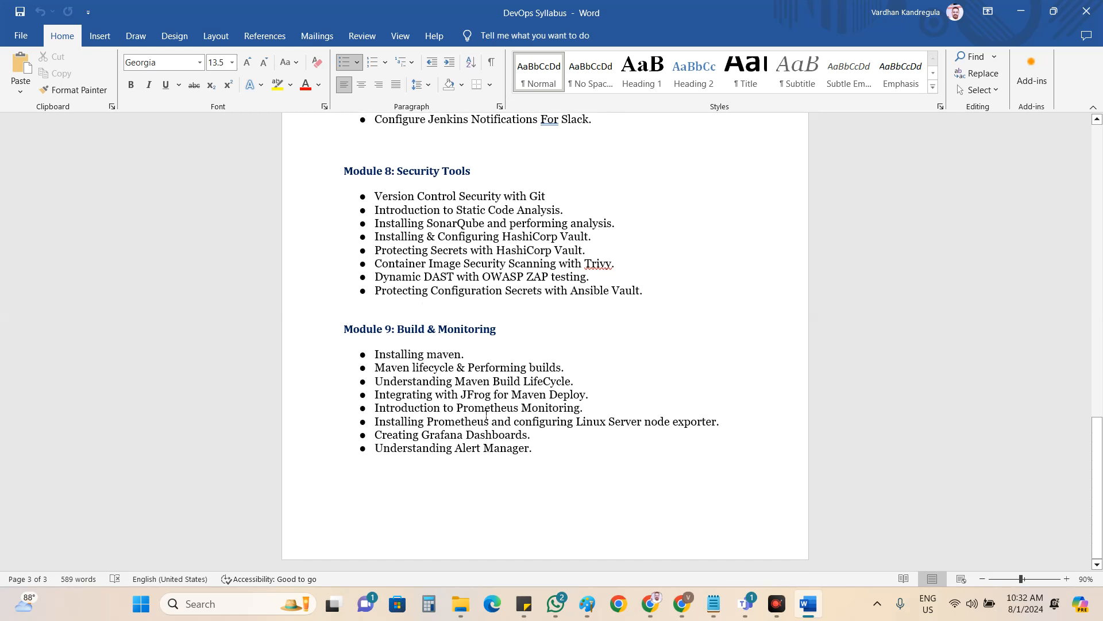
drag(412, 360, 648, 447)
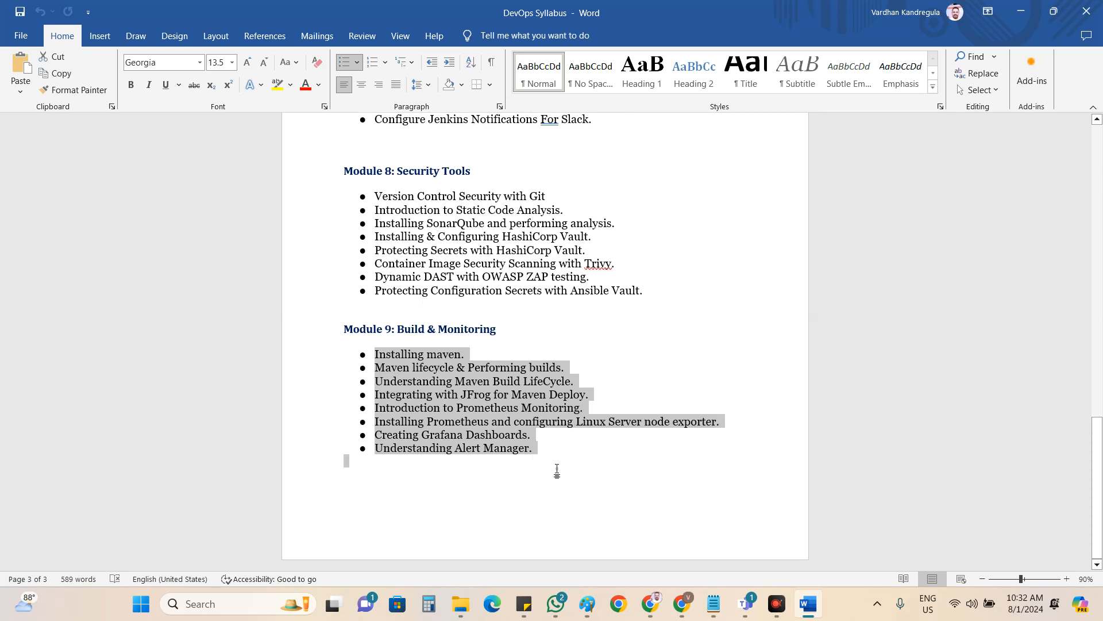
click(557, 468)
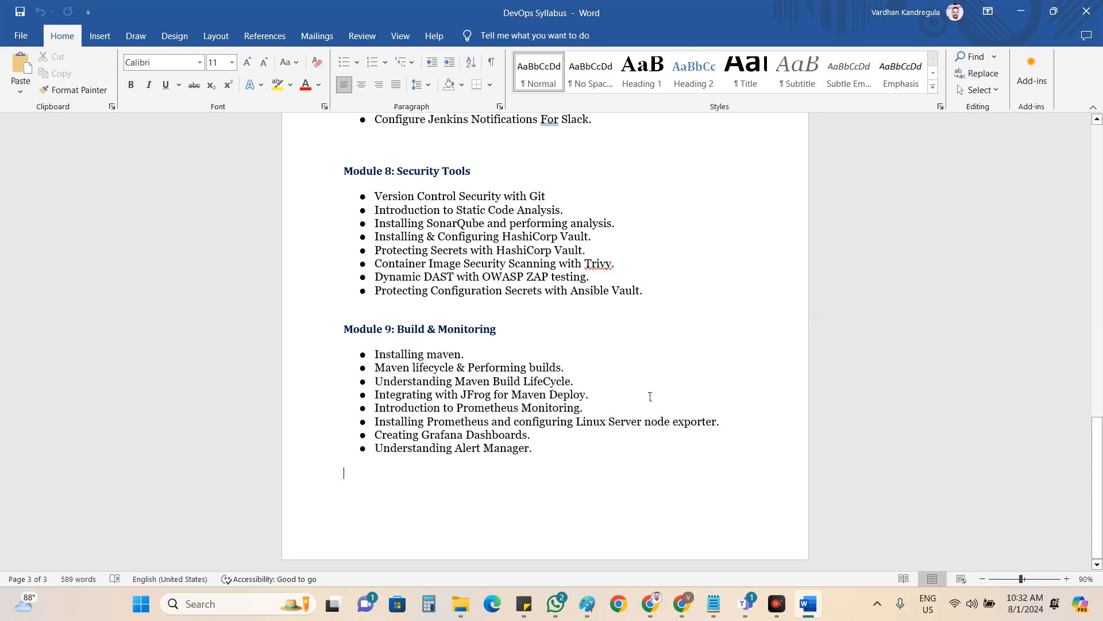
Close the DevOps Syllabus document, minimize the AWS Learners folder window and bring back the AWS.txt notes in Notepad.
click(1086, 12)
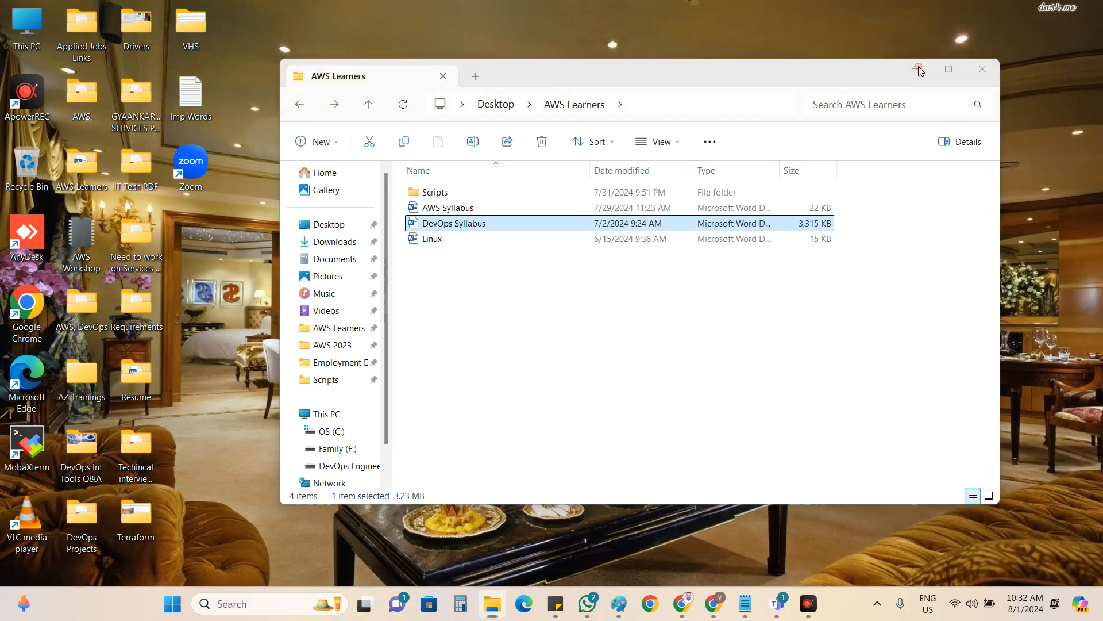
click(917, 69)
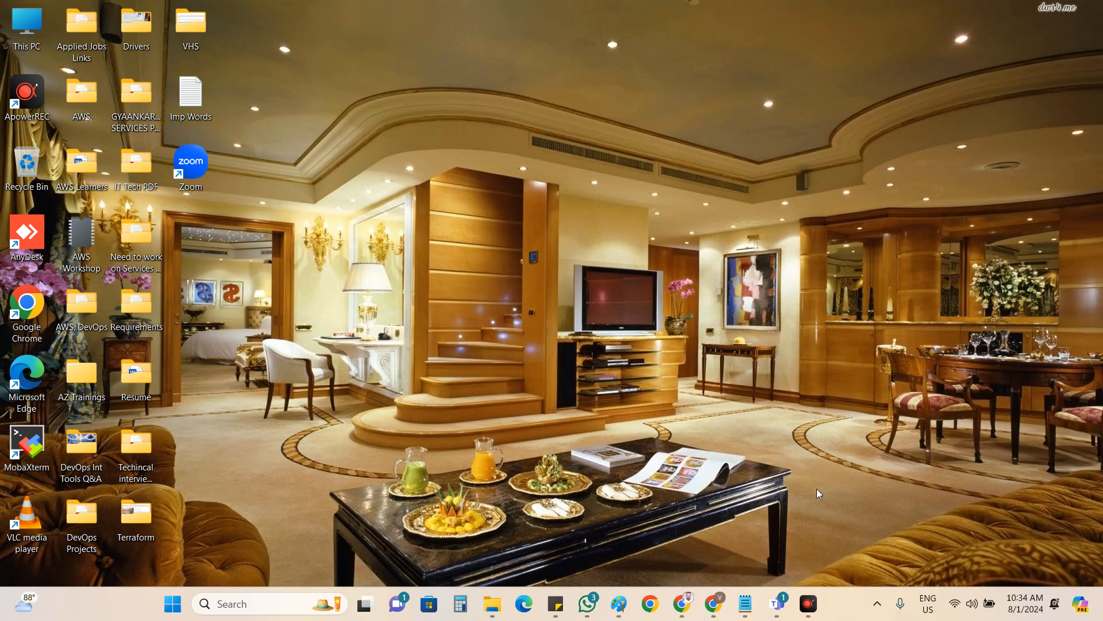
mouse_move(756, 599)
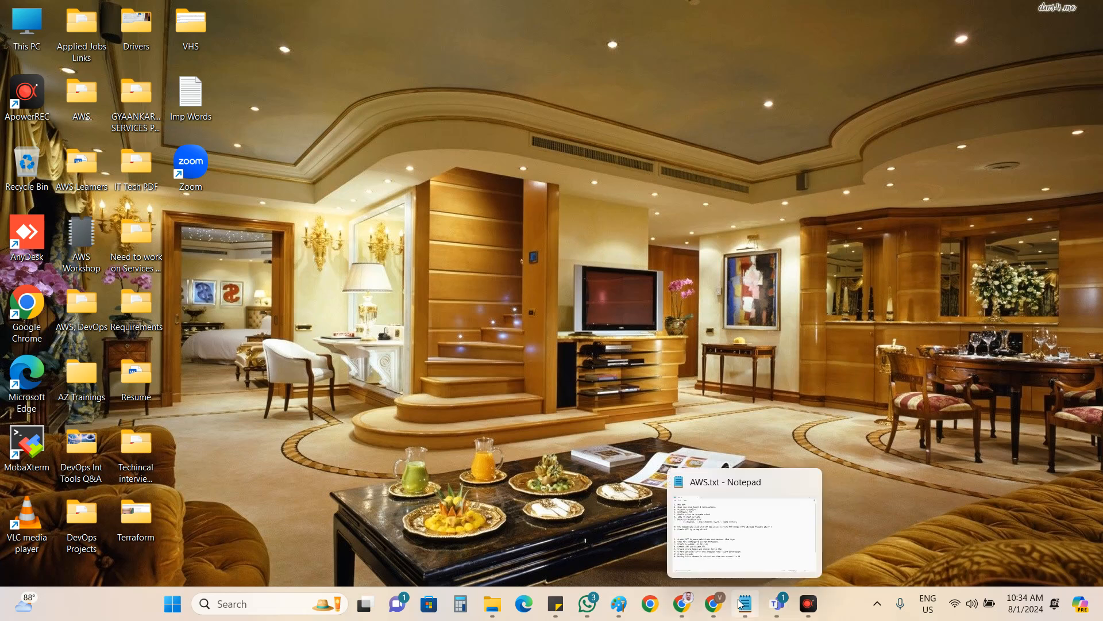
click(744, 536)
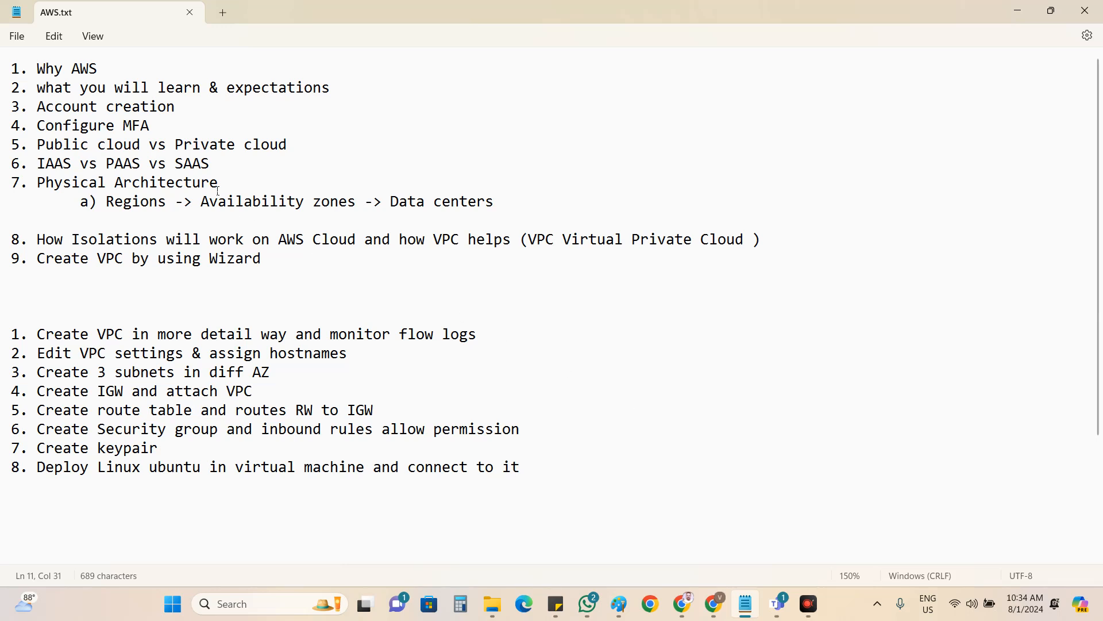
Review the first AWS topic list and topics 1 to 4 of the second, highlighting flow logs, hostnames, AZ and IGW.
drag(11, 69, 271, 277)
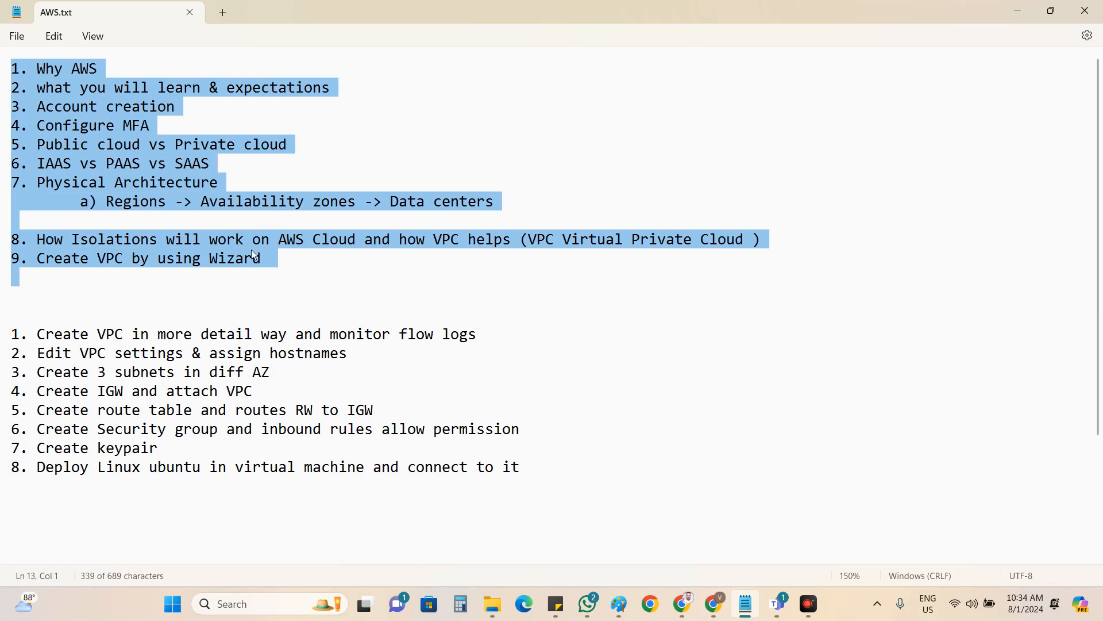
click(270, 258)
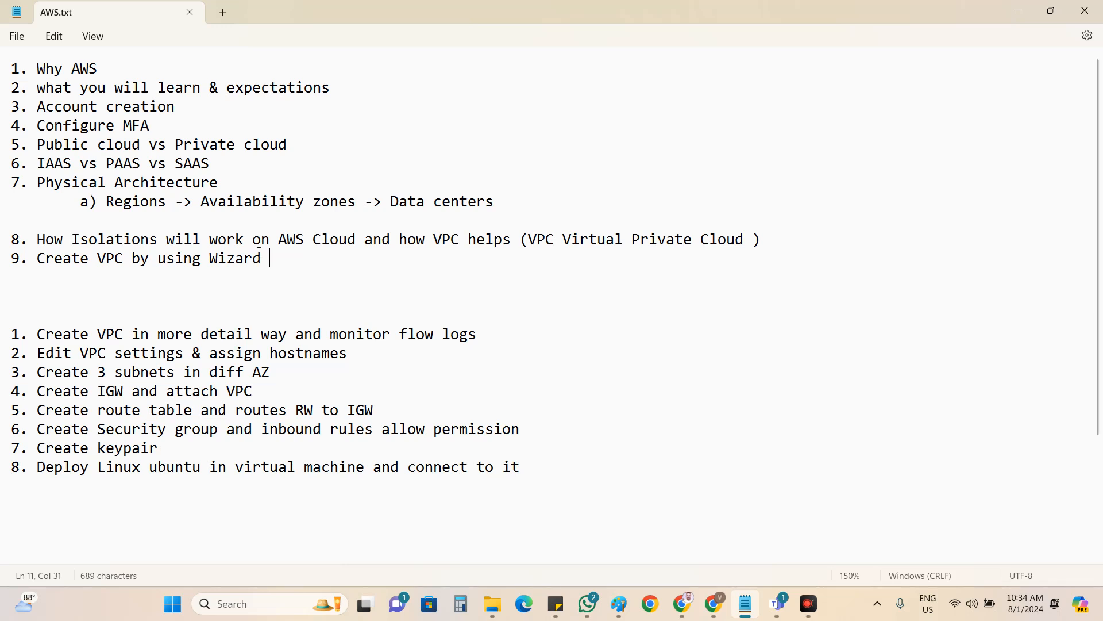
drag(38, 333, 145, 337)
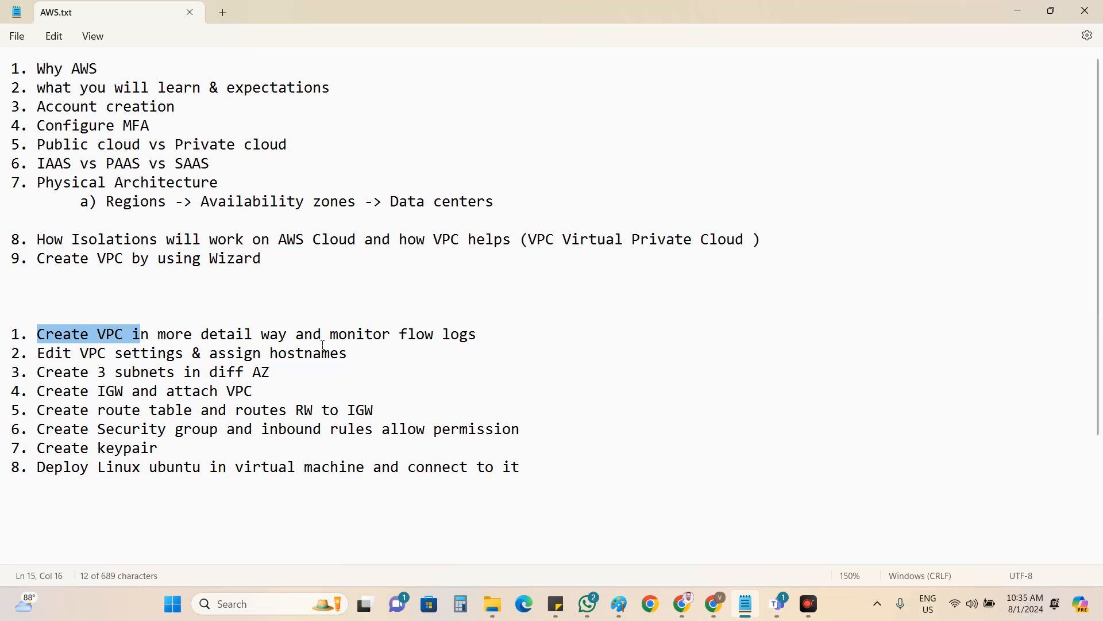
drag(485, 336, 404, 334)
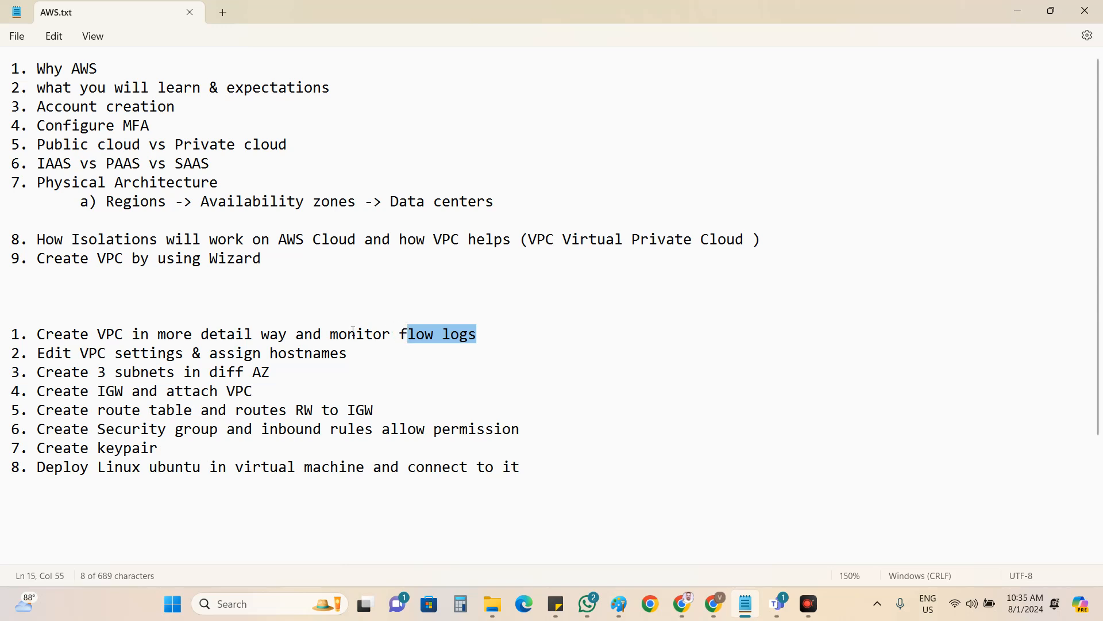
drag(366, 348, 219, 354)
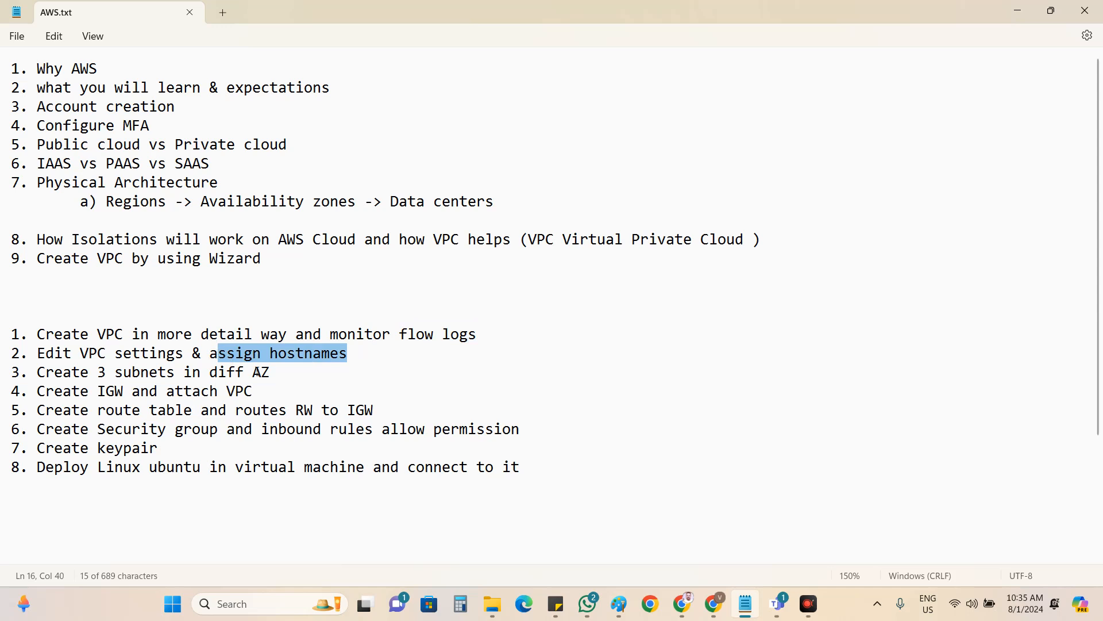
drag(253, 373, 271, 375)
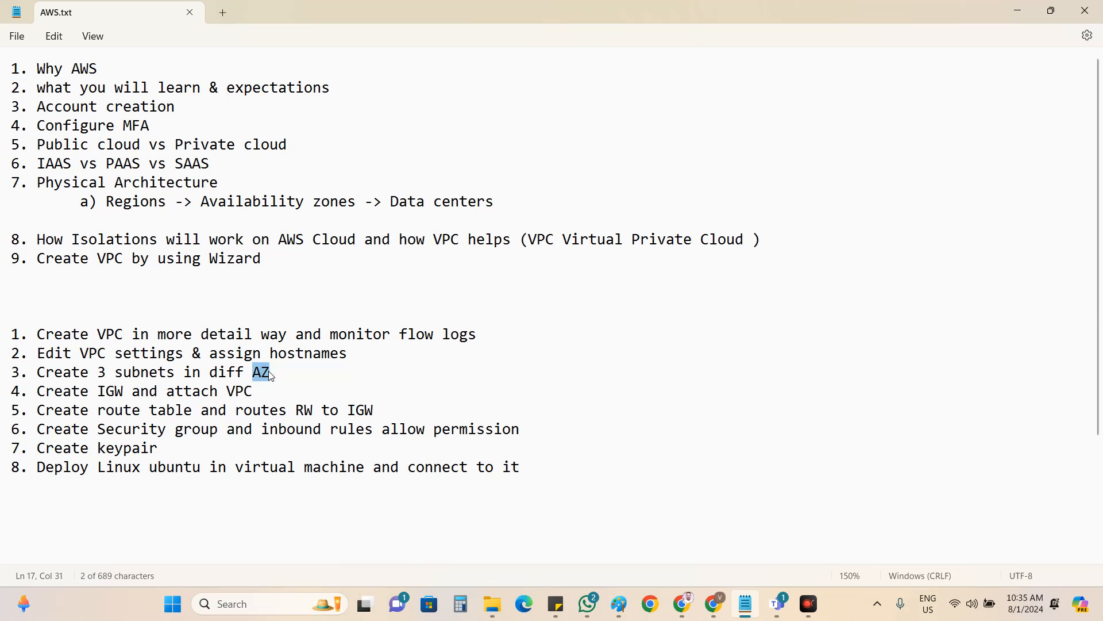
drag(123, 395, 110, 397)
Switch to the AWS B4 Teams meeting, admit the guest waiting in the lobby and return to the AWS.txt notes.
mouse_move(787, 608)
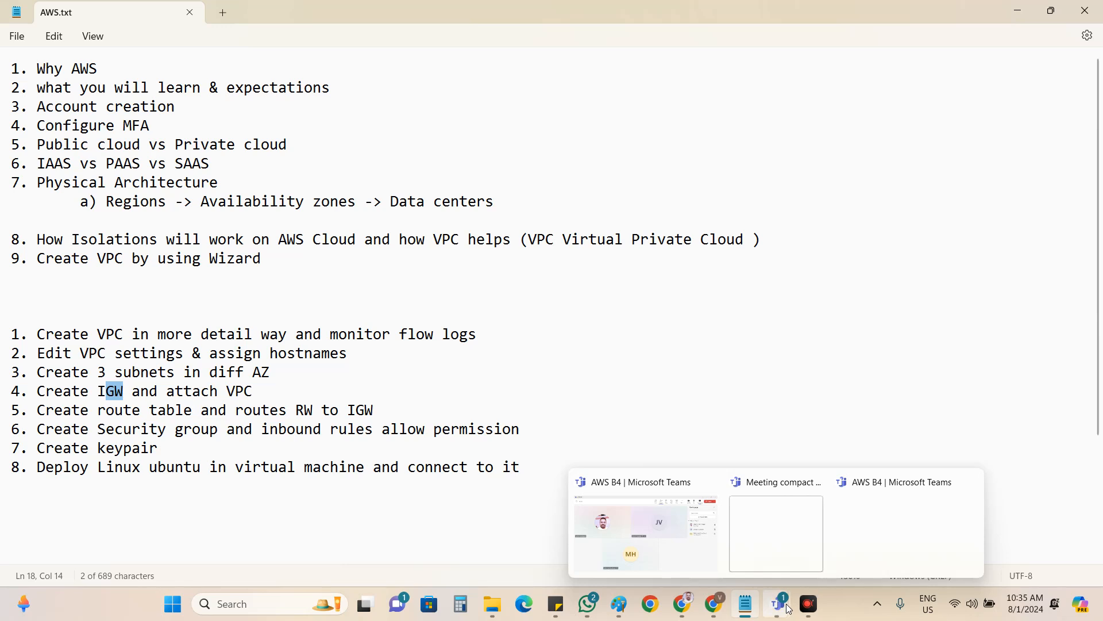
click(676, 533)
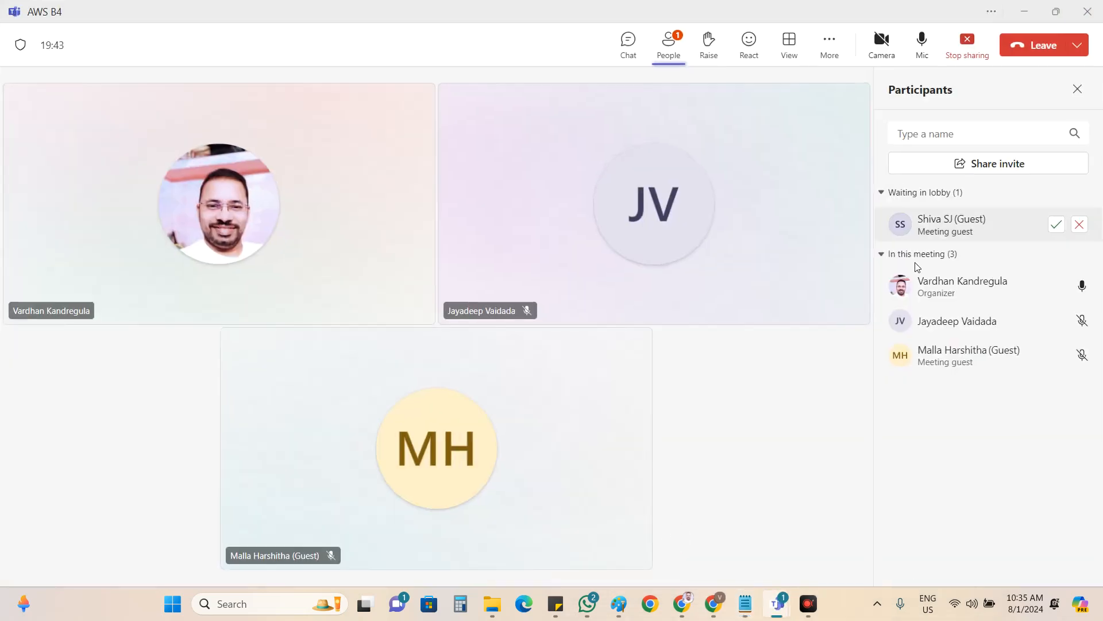
click(1057, 225)
click(1036, 15)
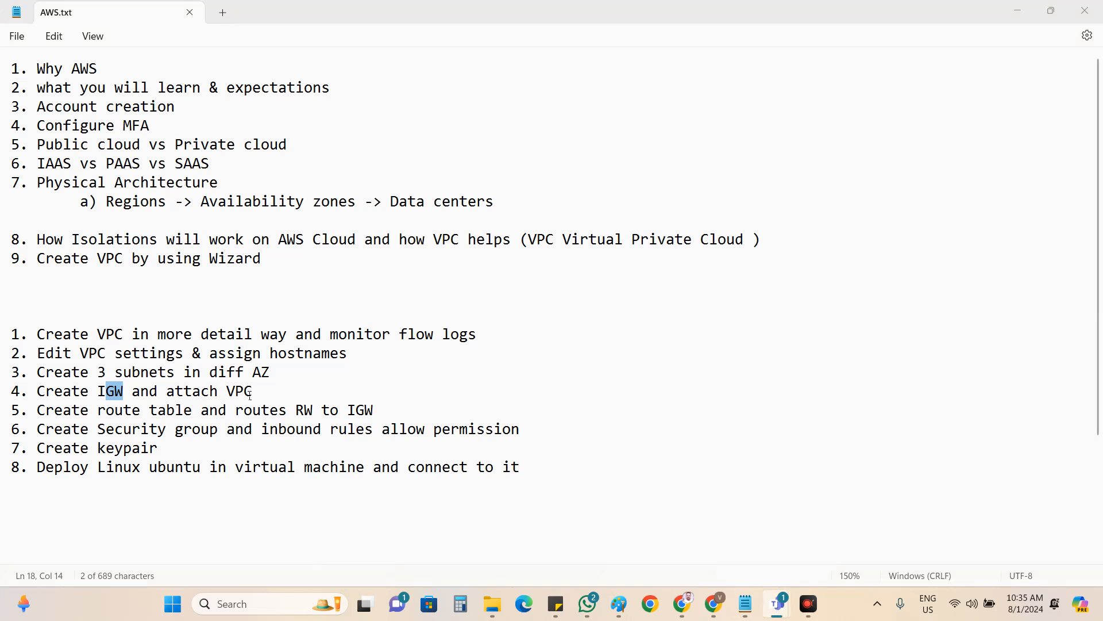
Review topics 5 to 8 on the route table, security group, keypair and Linux ubuntu deployment, and clear the selection.
drag(256, 393, 196, 415)
click(98, 410)
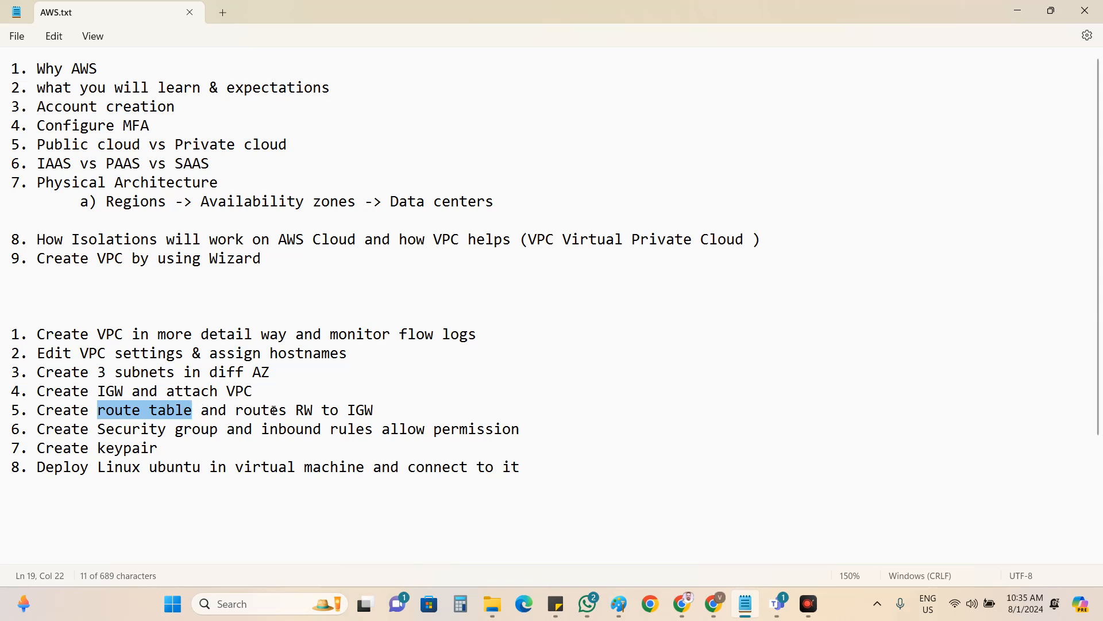
drag(521, 428, 200, 430)
click(317, 429)
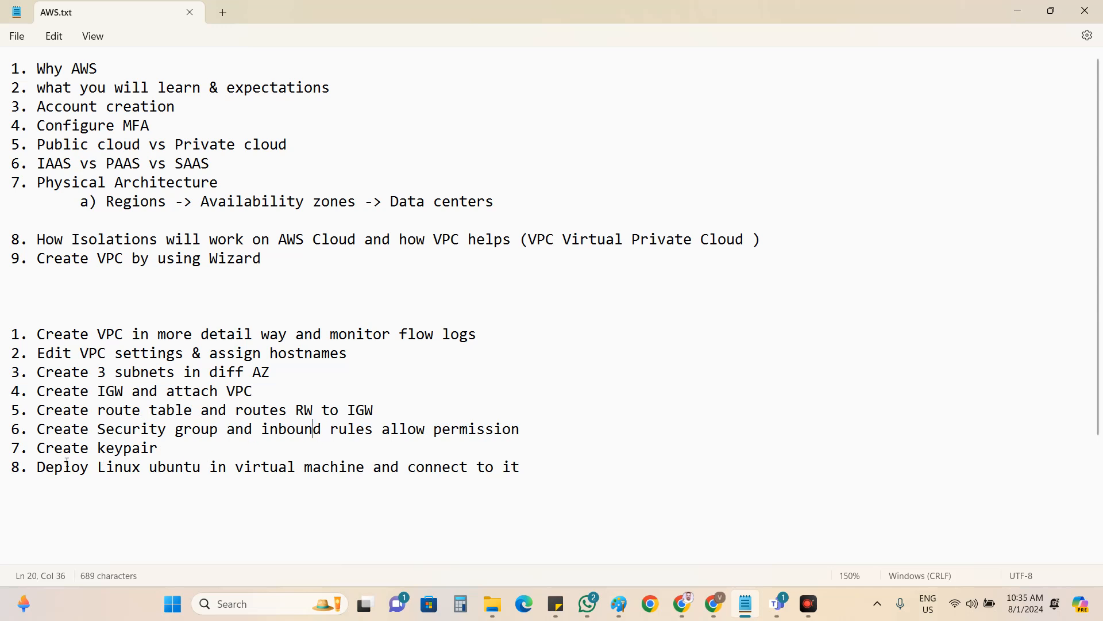
drag(46, 467, 219, 469)
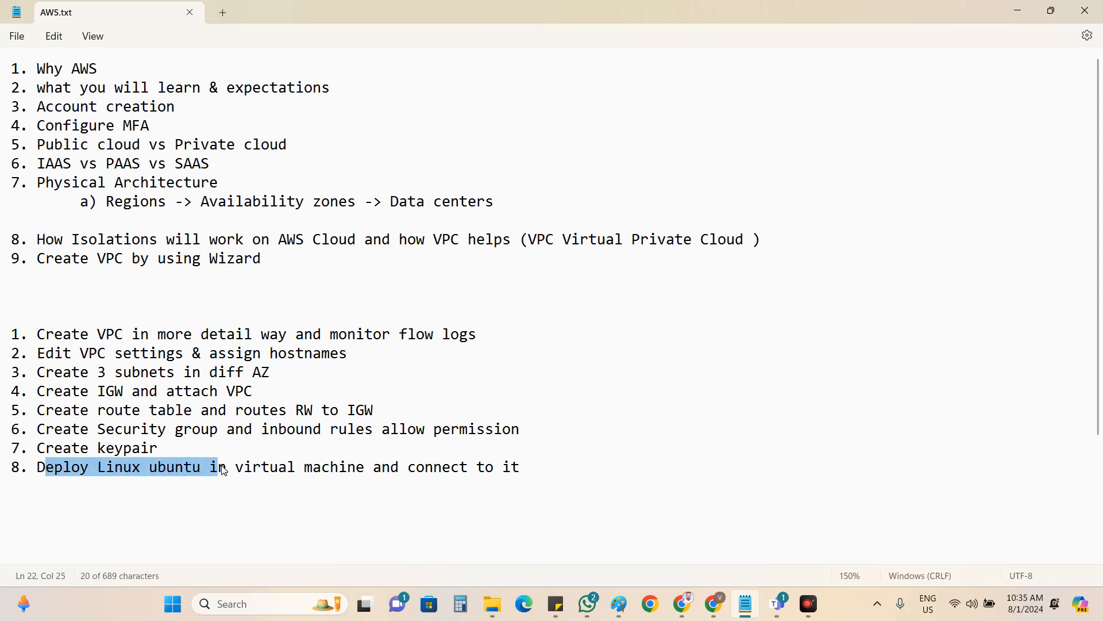
drag(531, 460, 4, 342)
click(398, 365)
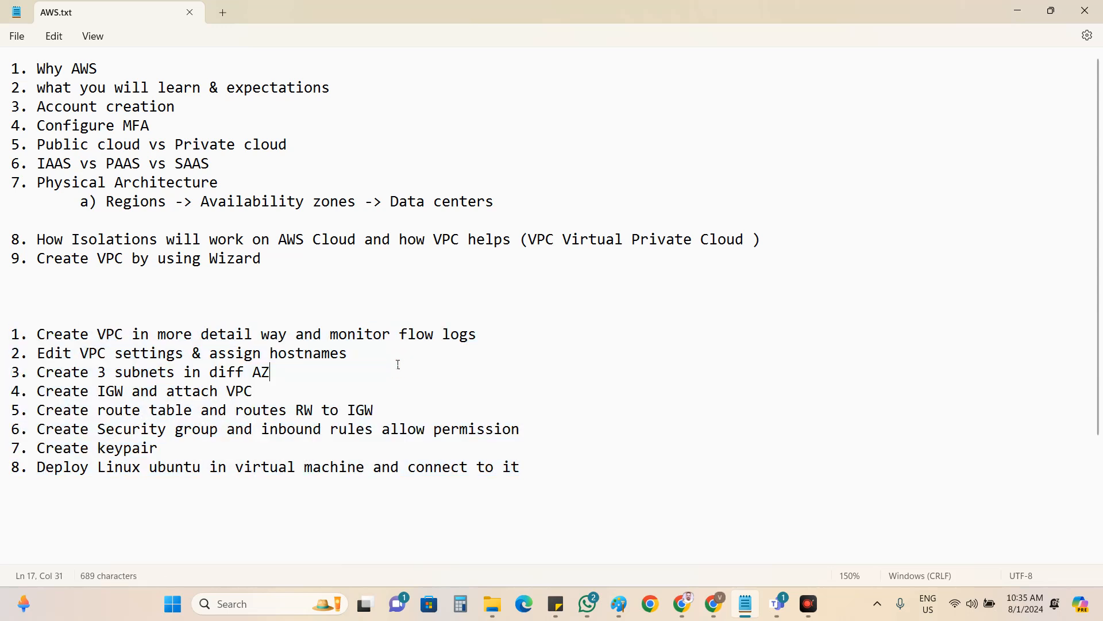
Switch to the AWS console in Chrome, go to the VPC service and start creating a VPC.
click(619, 603)
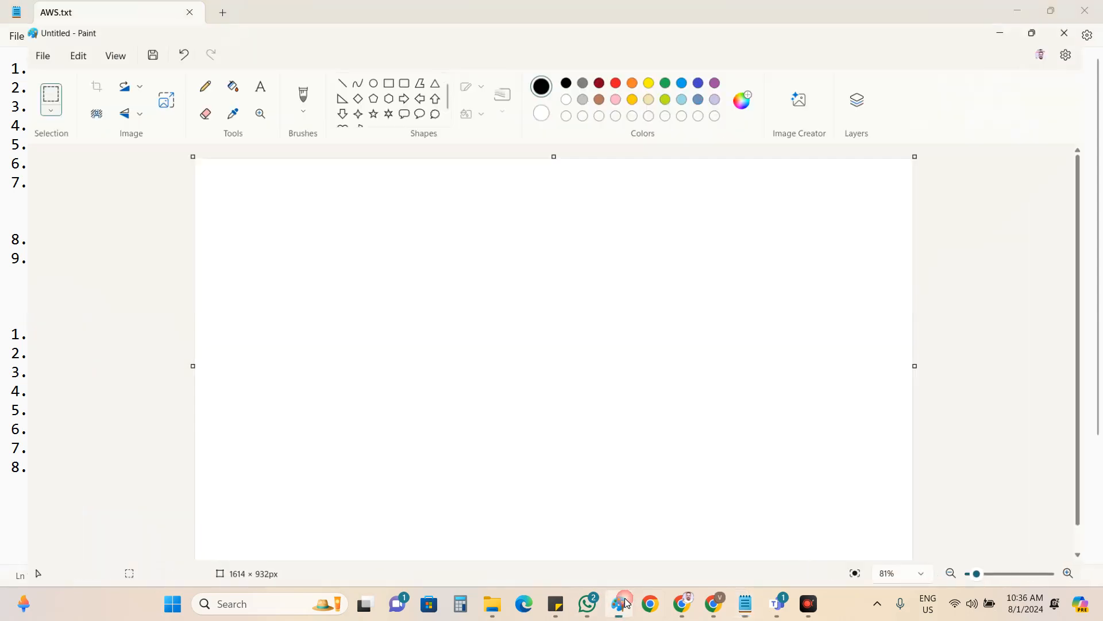
click(1018, 9)
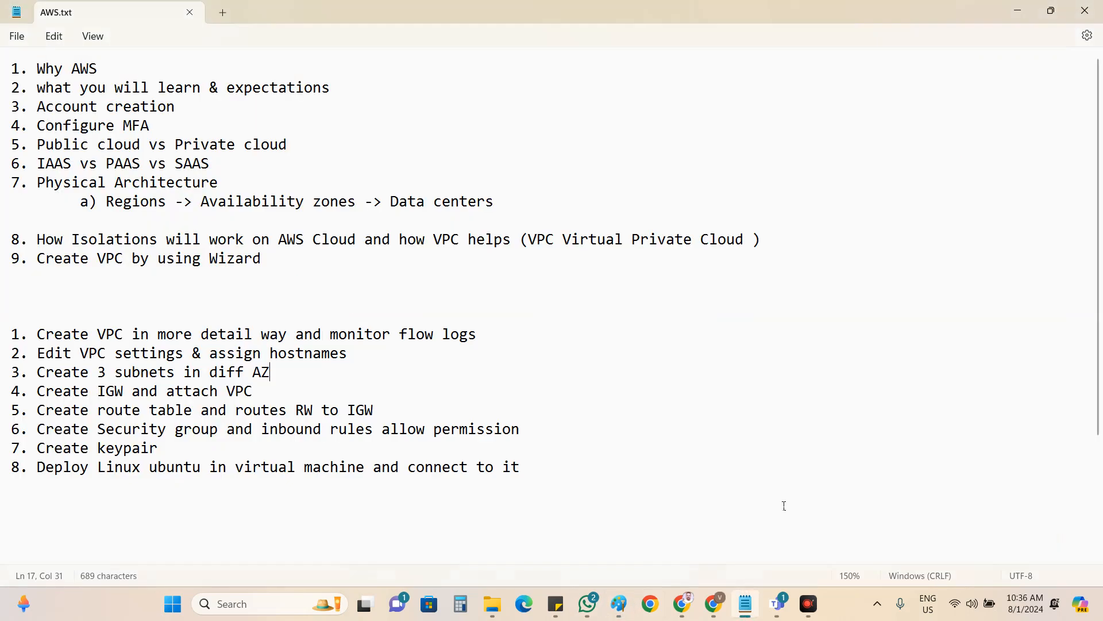
click(721, 616)
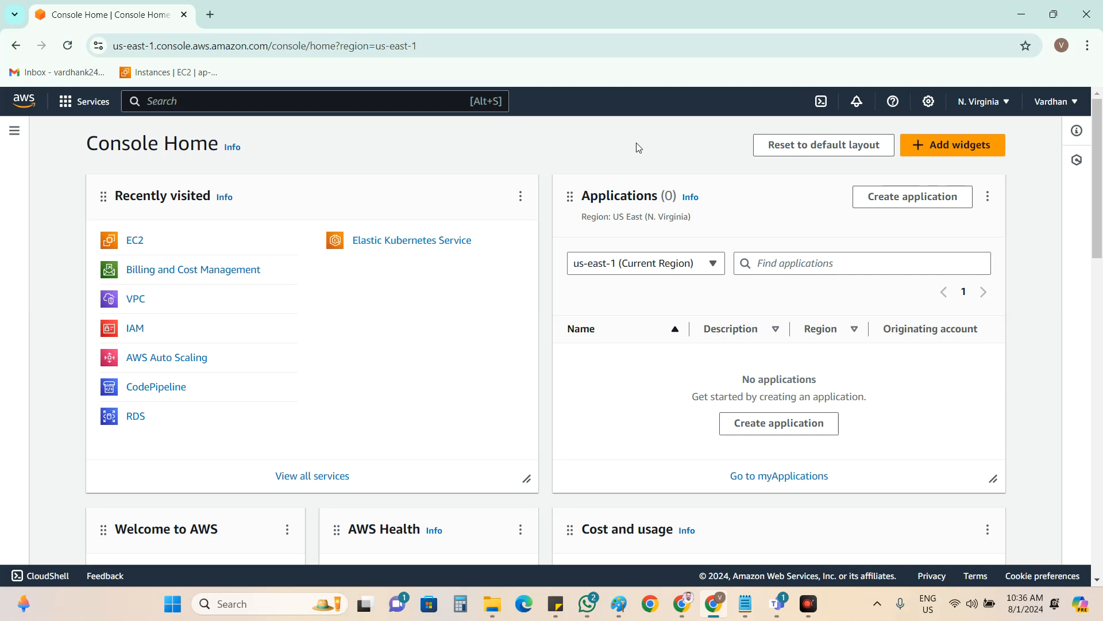
click(136, 300)
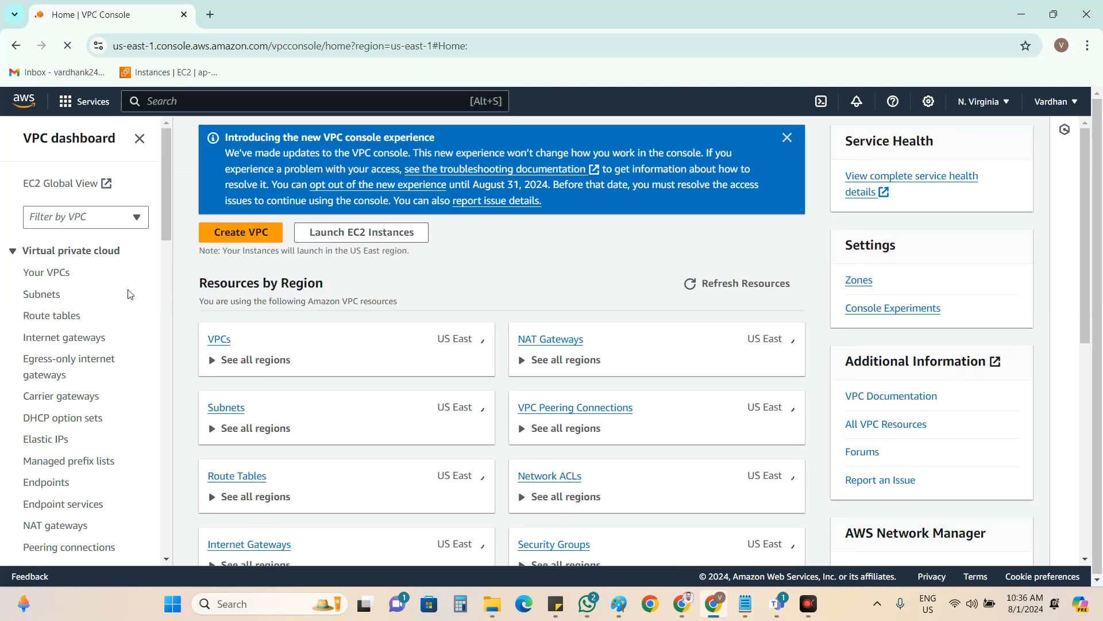
click(203, 232)
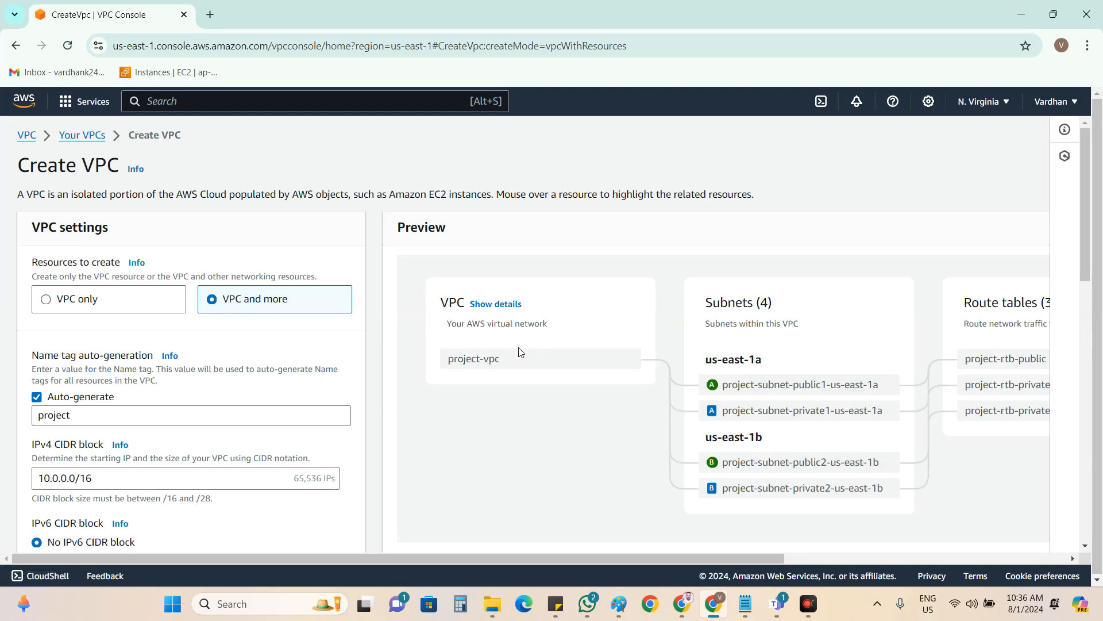
Choose VPC only as the resource to create and set its name tag to AWSB4-VPC.
click(65, 301)
scroll(172, 206, down, 3)
scroll(151, 245, up, 2)
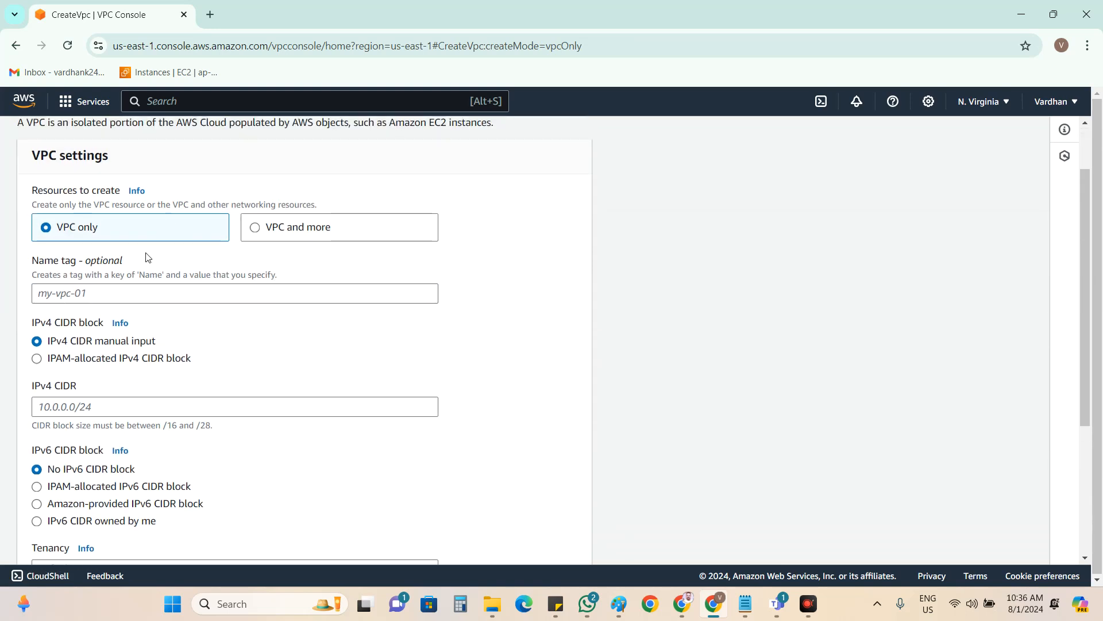
click(140, 293)
text(AWS)
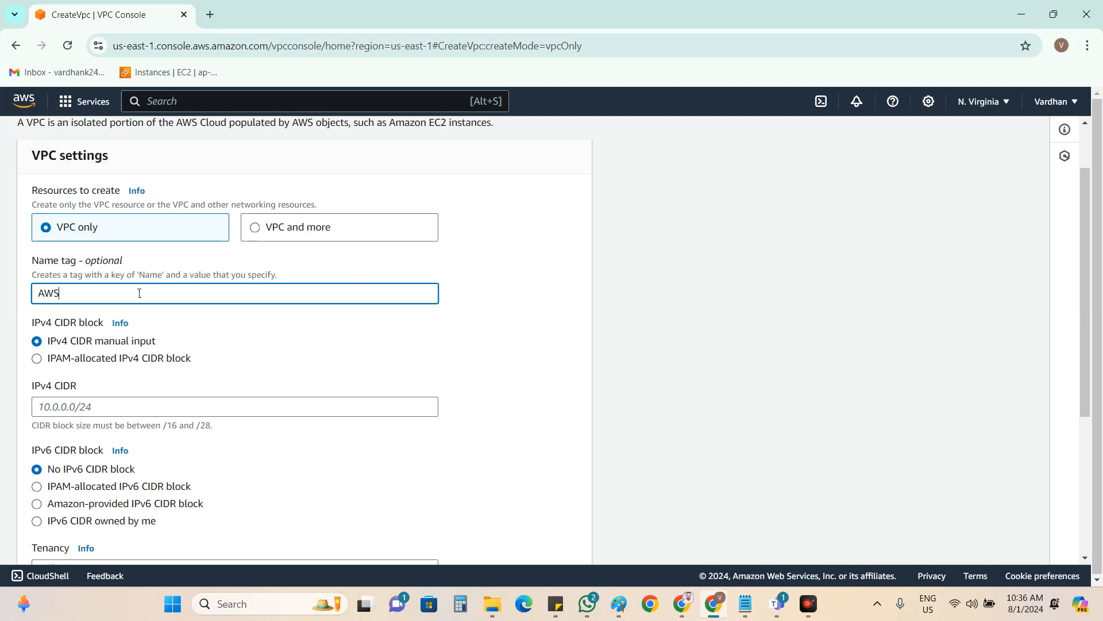
text(b)
key(BackSpace)
text(B4-VPC)
drag(95, 293, 36, 293)
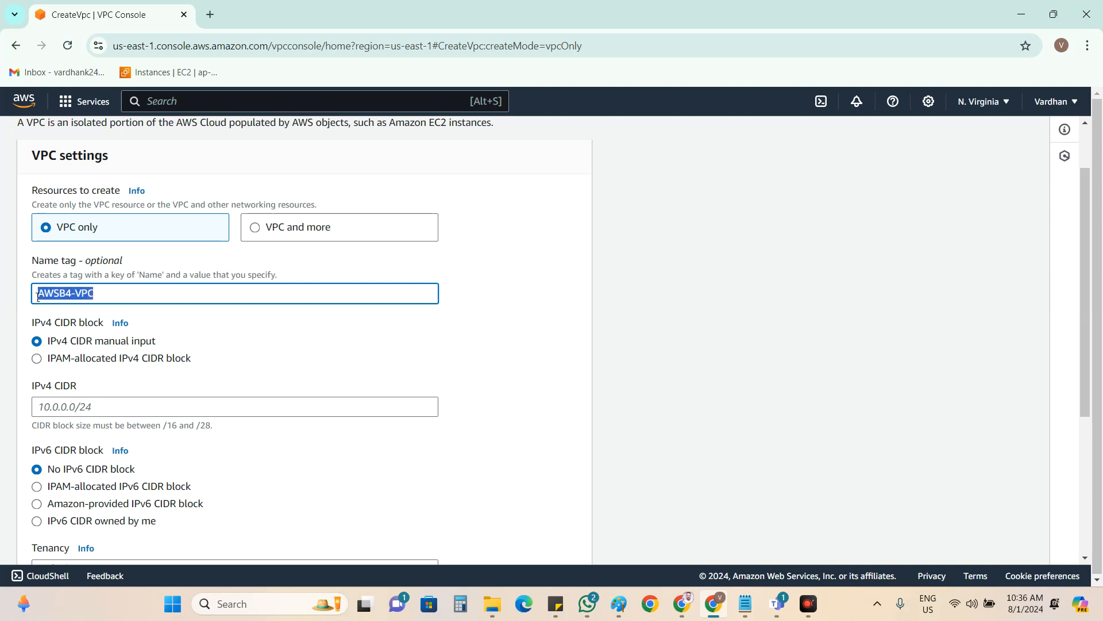
click(107, 293)
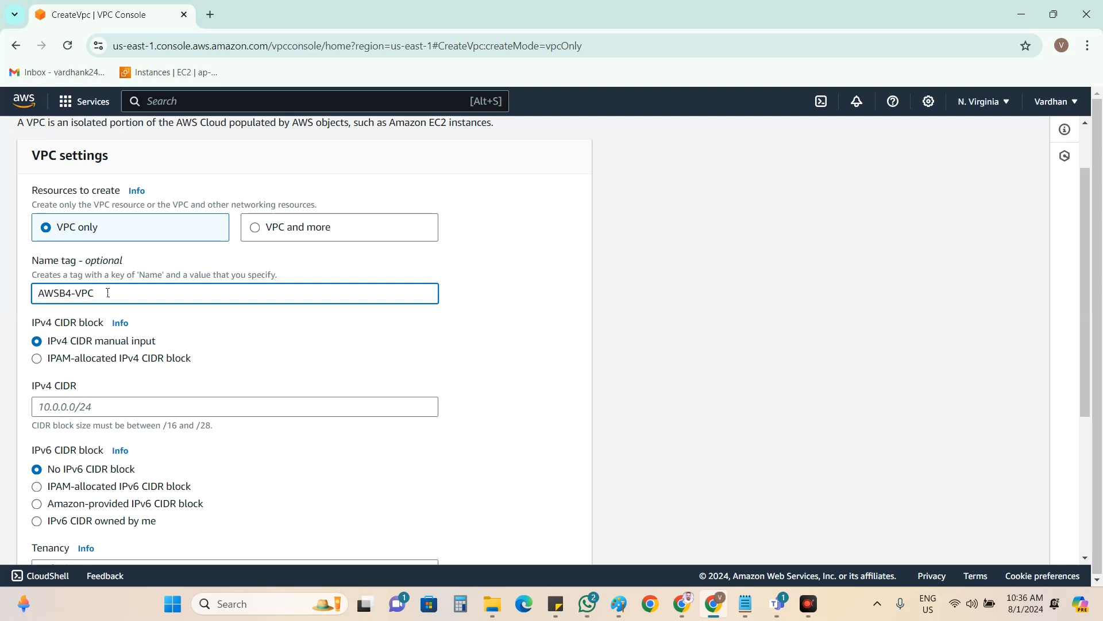
drag(107, 293, 35, 294)
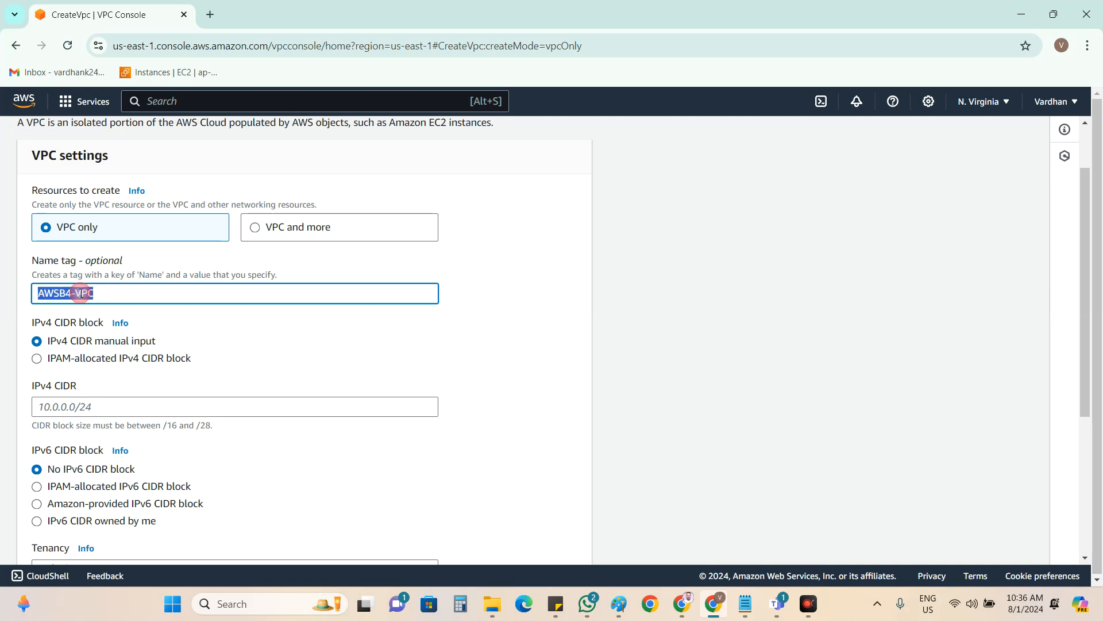
click(81, 293)
Set the IPv4 CIDR to 10.49.0.0/16 and create the VPC.
scroll(212, 296, down, 2)
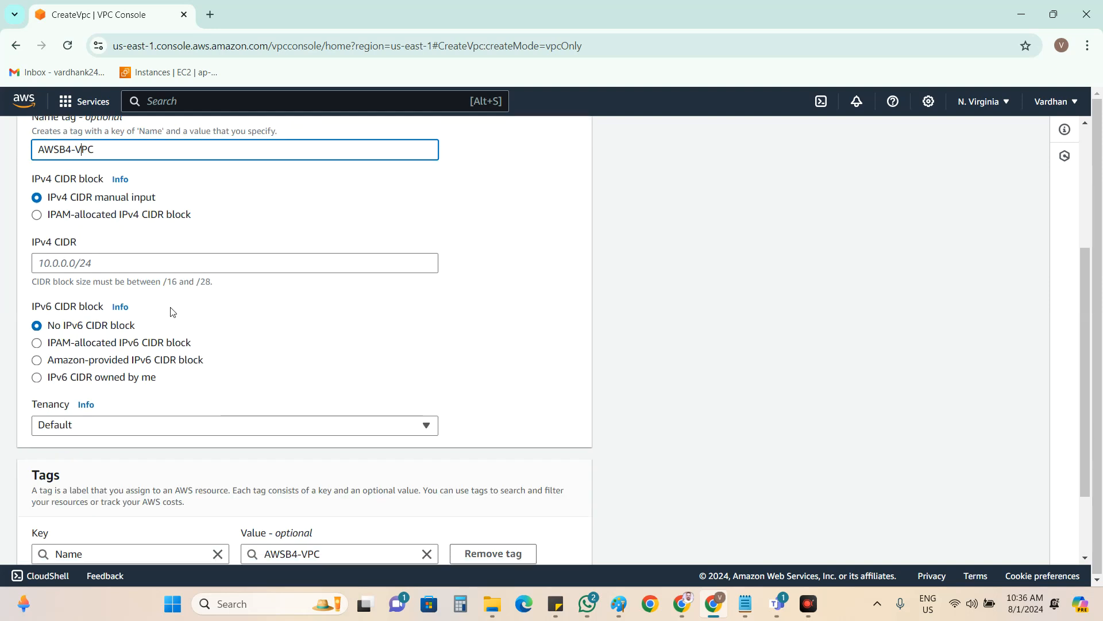
click(129, 272)
text(10)
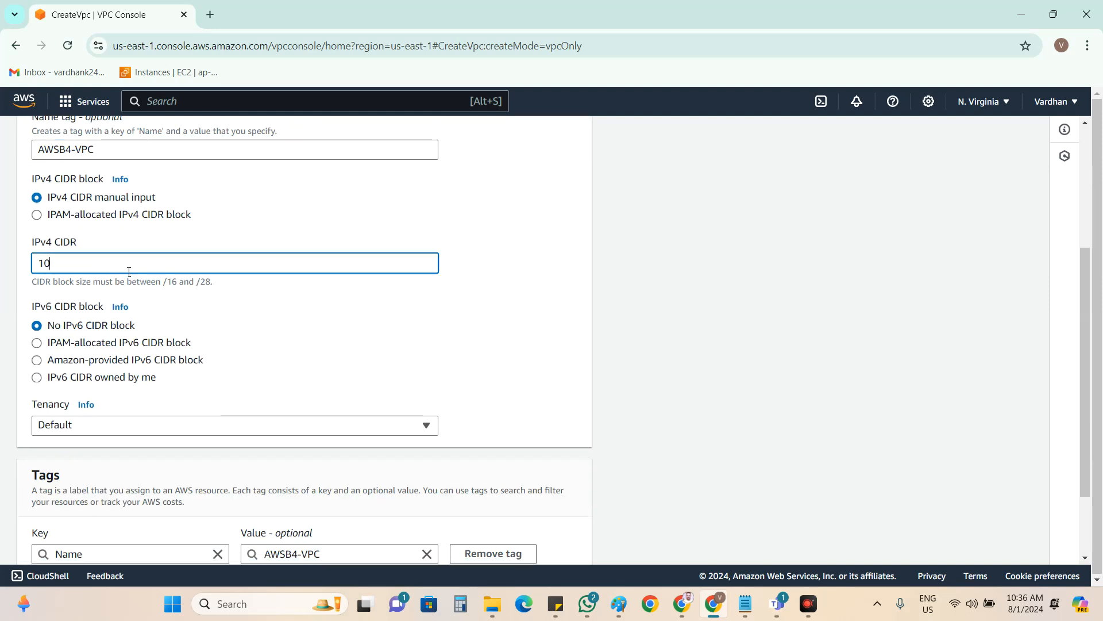
text(.49)
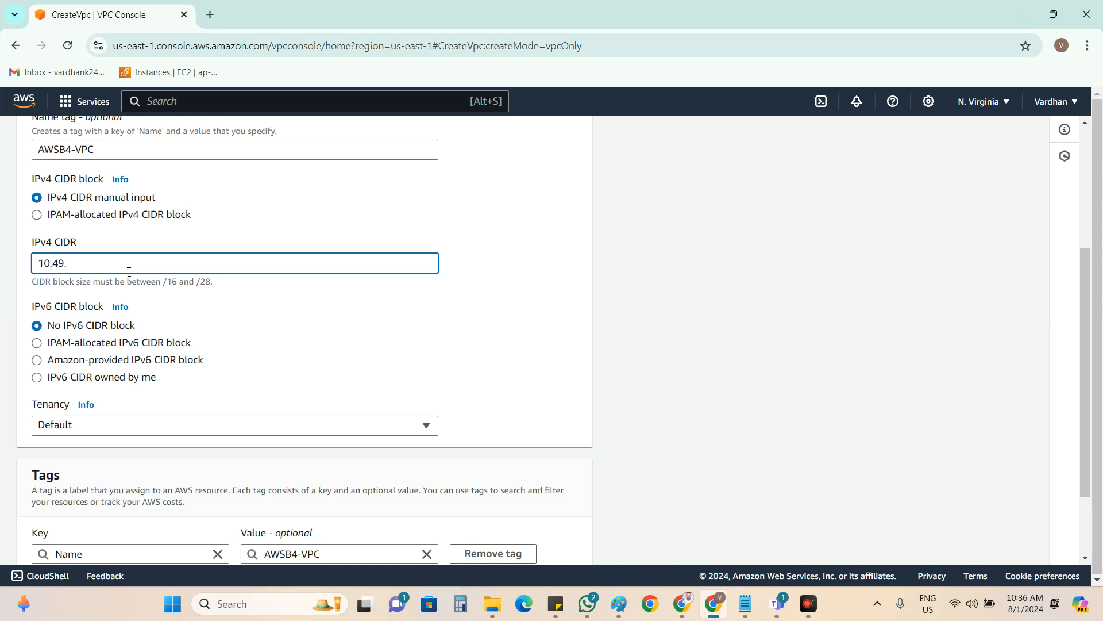
text(.0.0/16)
click(459, 263)
scroll(459, 275, down, 1)
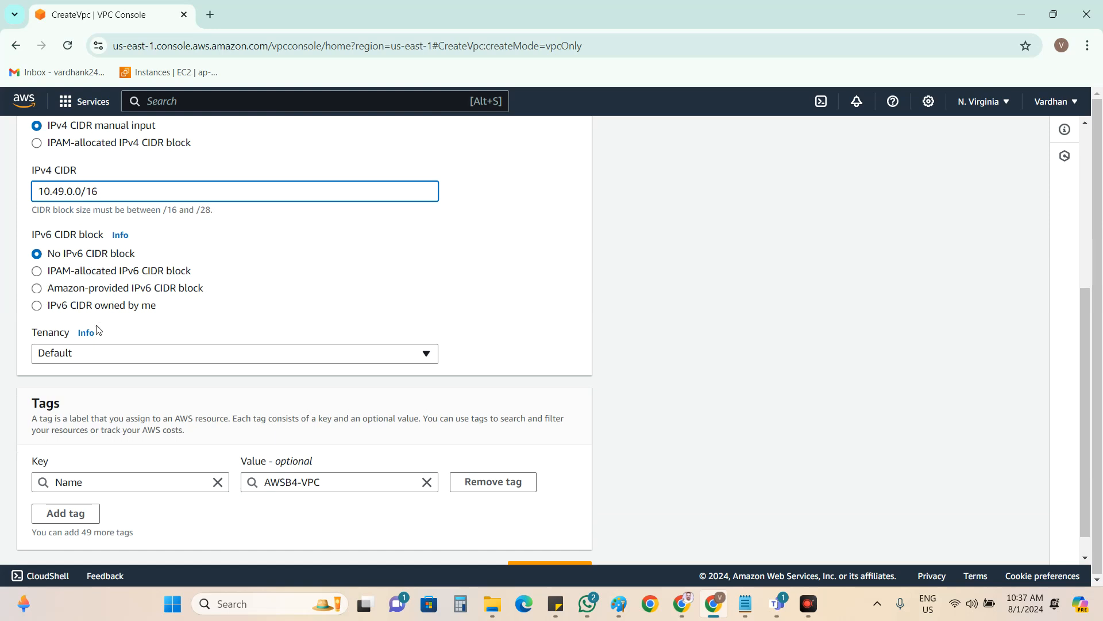
scroll(365, 307, down, 1)
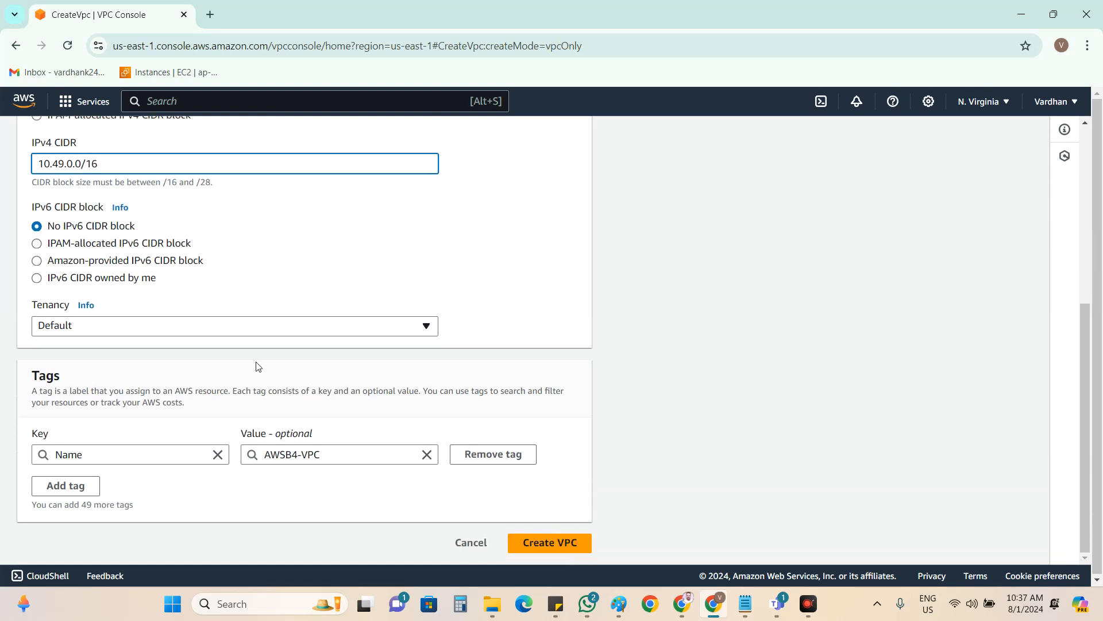
click(549, 543)
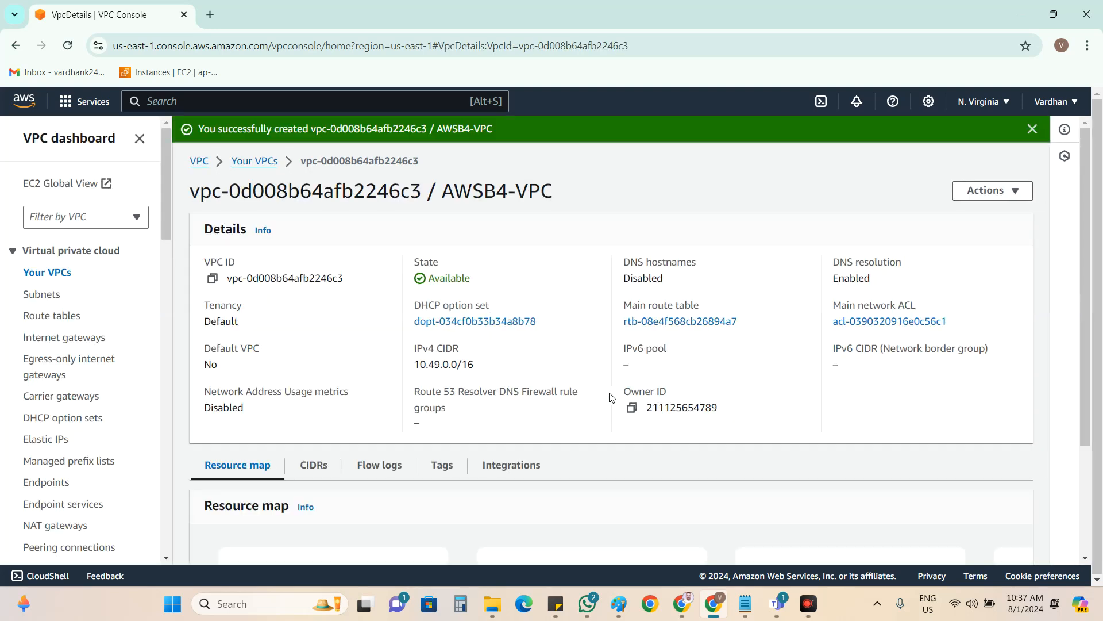
Examine the new VPC's details page, highlighting the heading with its ID and name, and clear the selection.
drag(560, 190, 189, 195)
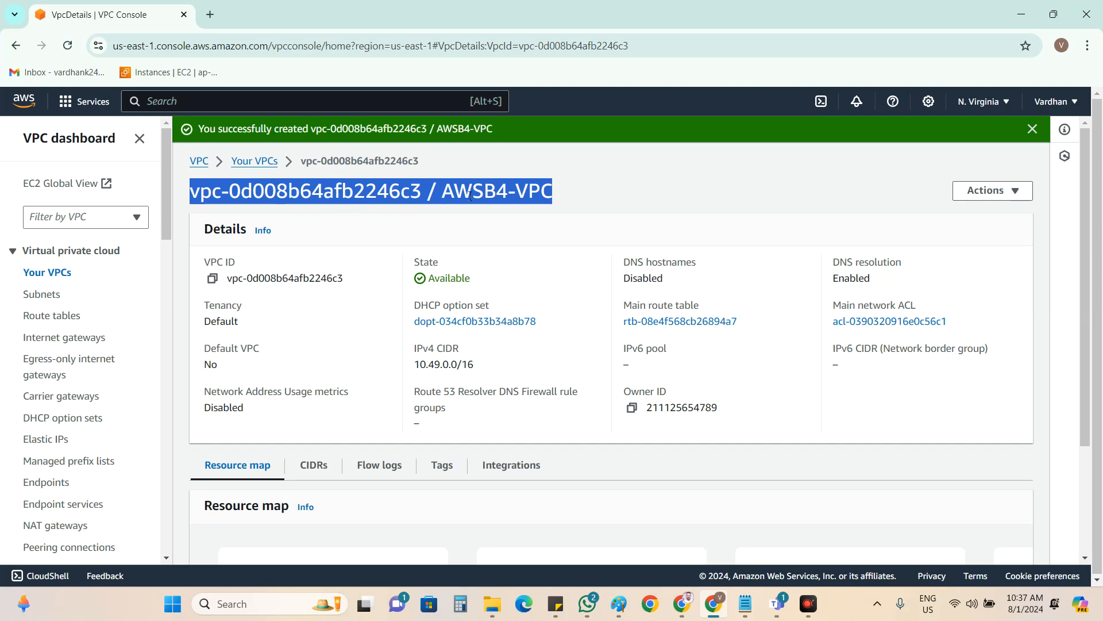
click(578, 200)
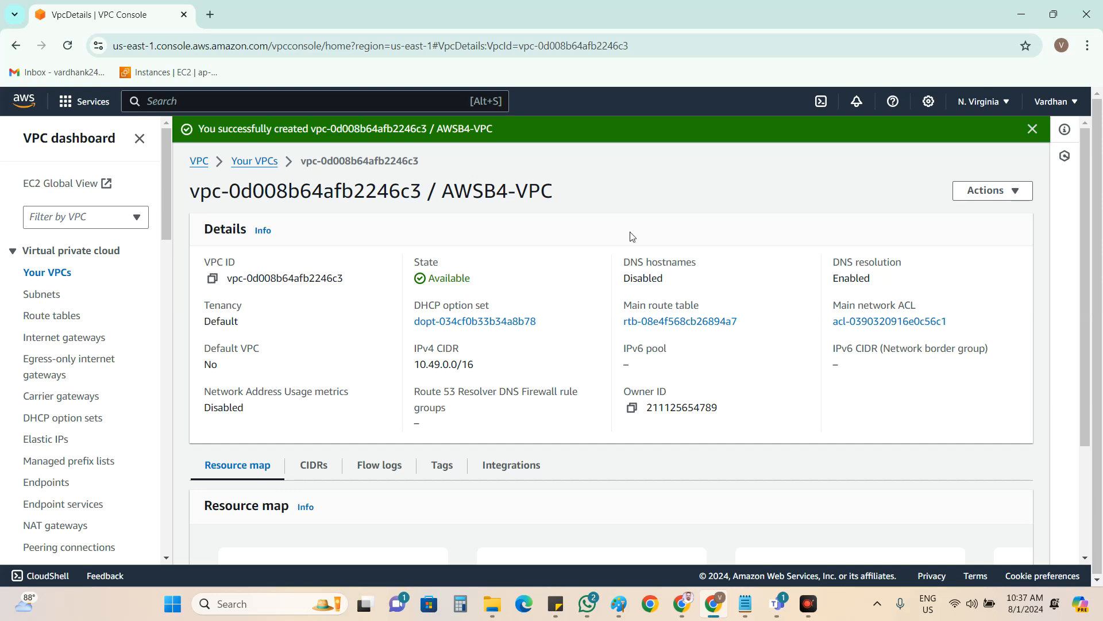
drag(560, 198, 189, 203)
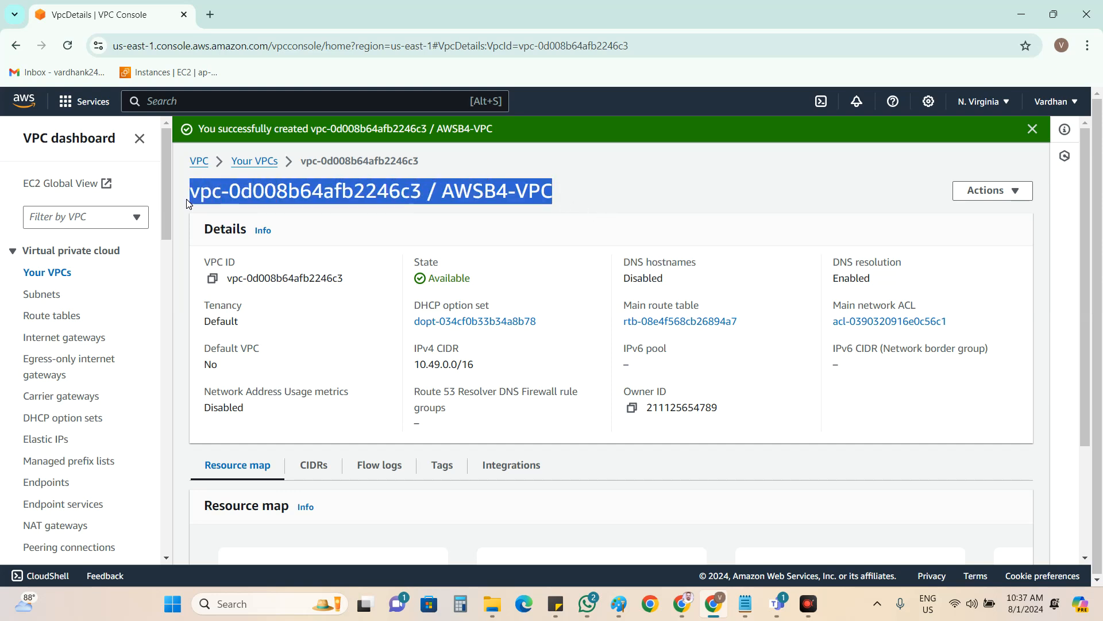
click(606, 209)
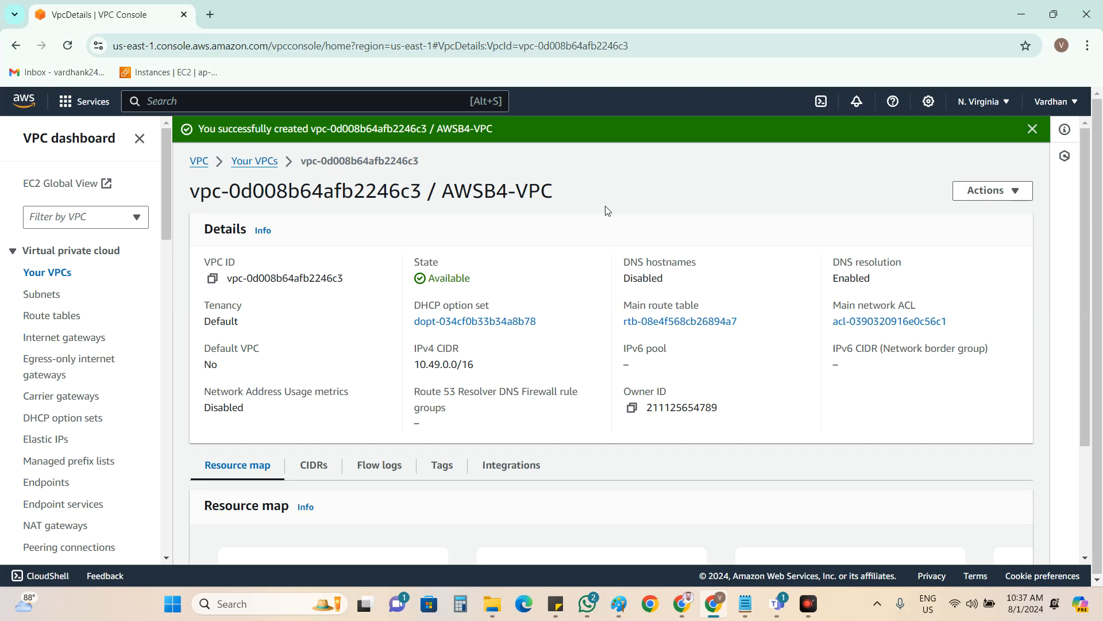
drag(570, 192, 184, 194)
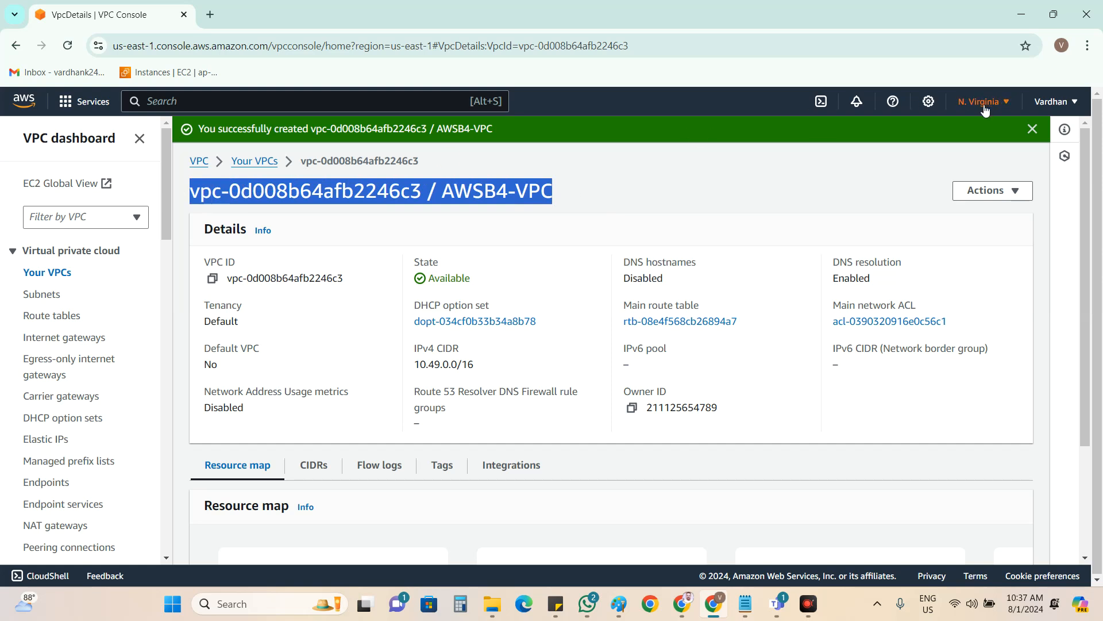
click(580, 193)
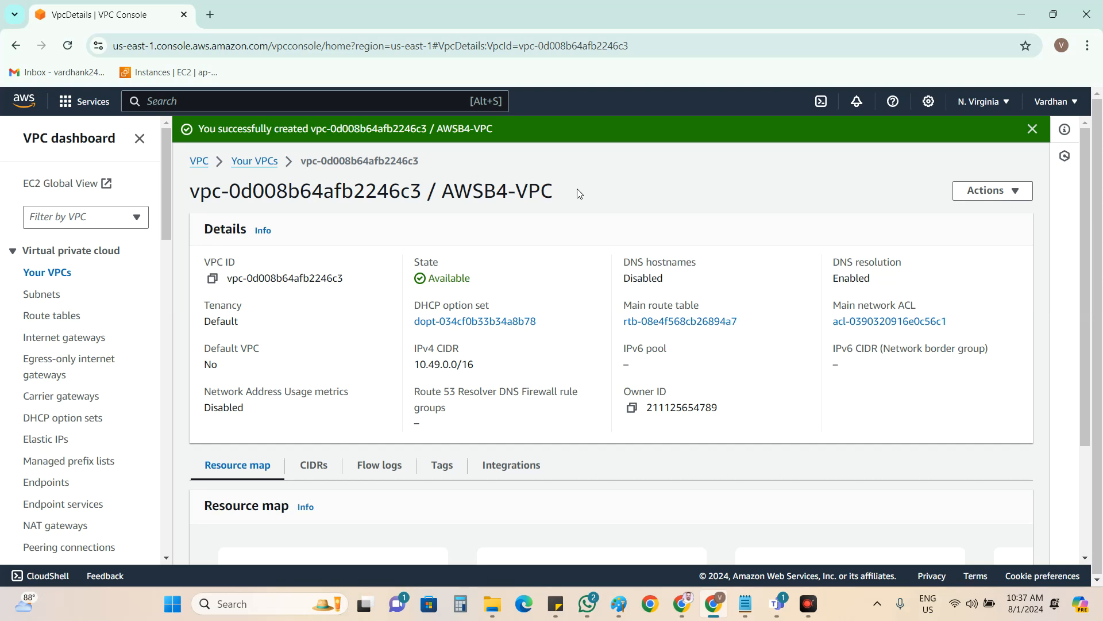
Switch to Paint and draw a large rectangle about 819 × 830 px on the blank canvas.
click(619, 603)
click(379, 60)
mouse_move(230, 167)
mouse_down()
mouse_move(522, 440)
mouse_move(647, 526)
mouse_move(610, 551)
mouse_up()
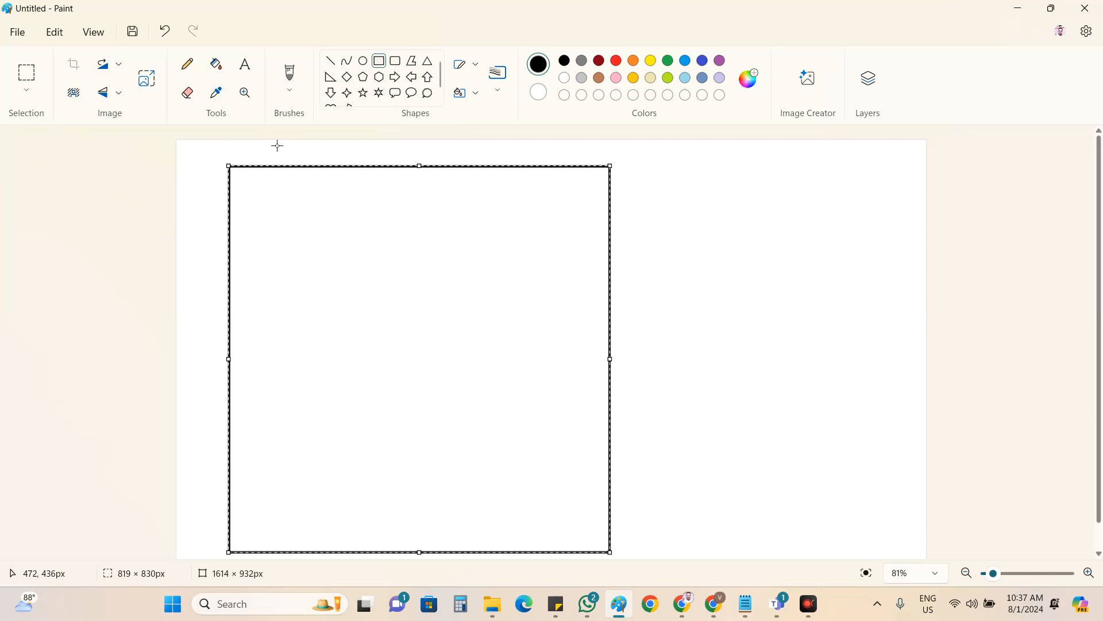
Add a bold size 20 text label "US-east" just above the large rectangle's upper edge.
click(244, 64)
click(246, 158)
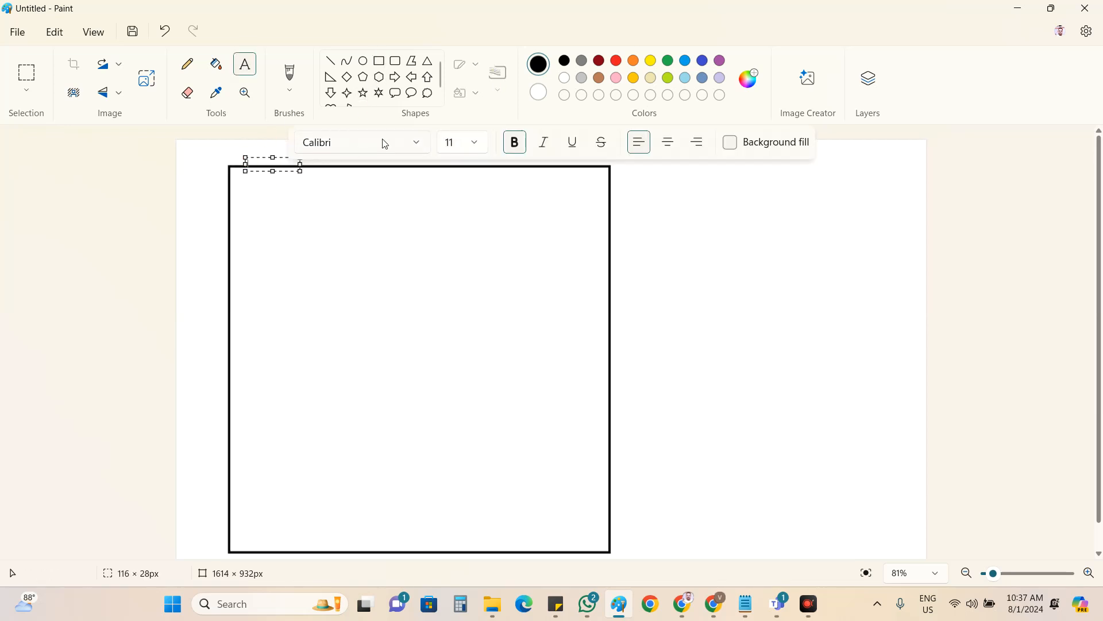
click(474, 142)
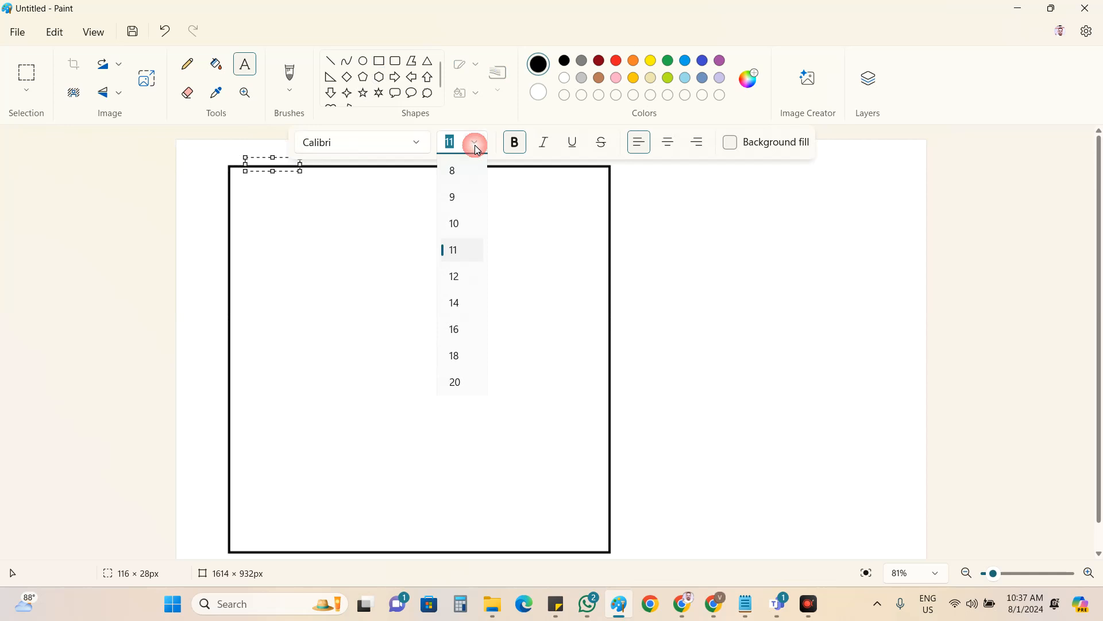
click(455, 382)
click(256, 168)
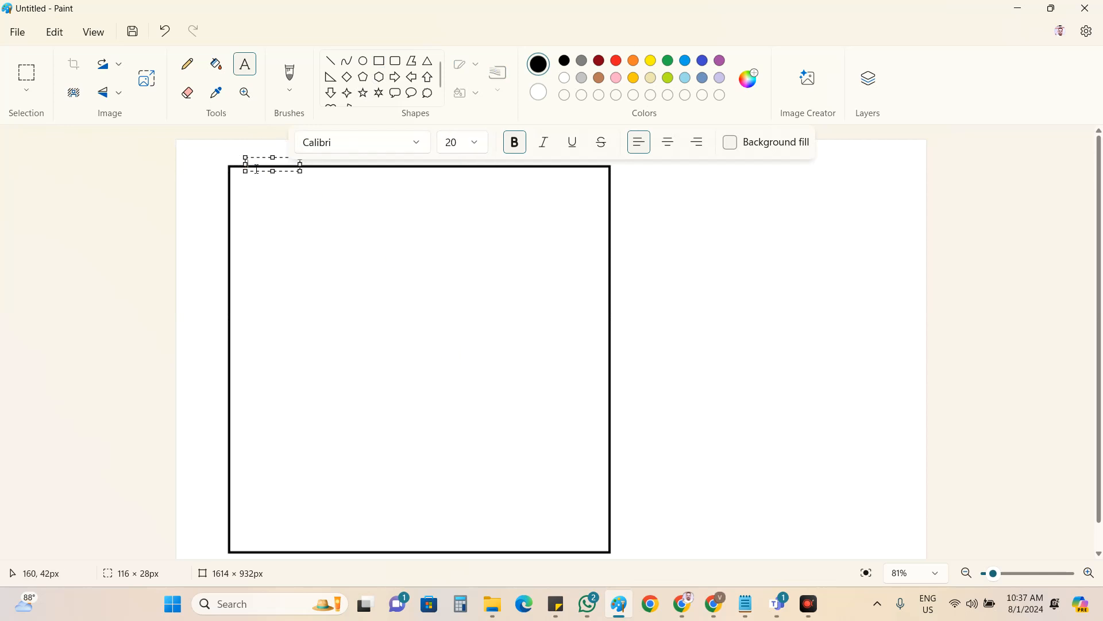
text(US-east)
drag(260, 162, 253, 151)
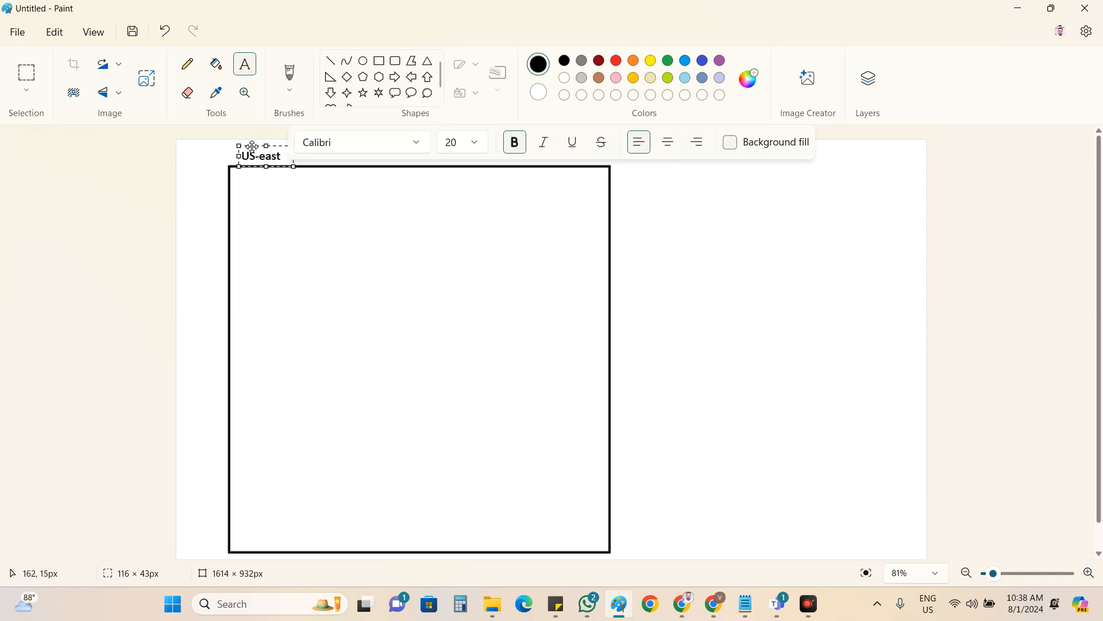
Set the "US-east" label's font size to 24 and finish the text.
click(474, 144)
scroll(456, 357, down, 2)
click(456, 357)
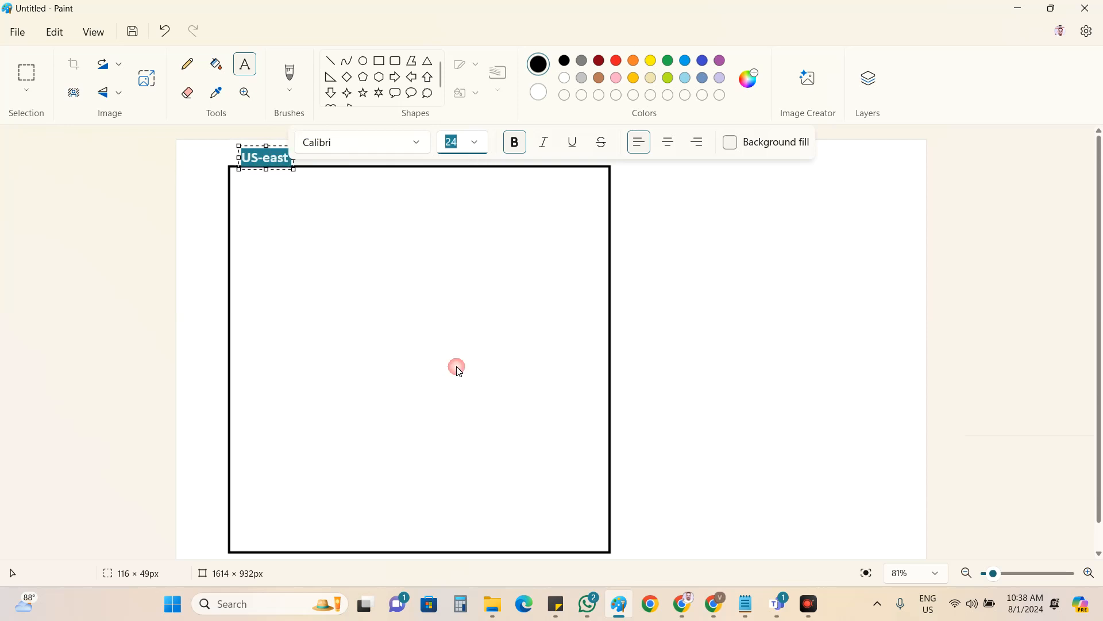
click(701, 303)
click(928, 258)
click(847, 254)
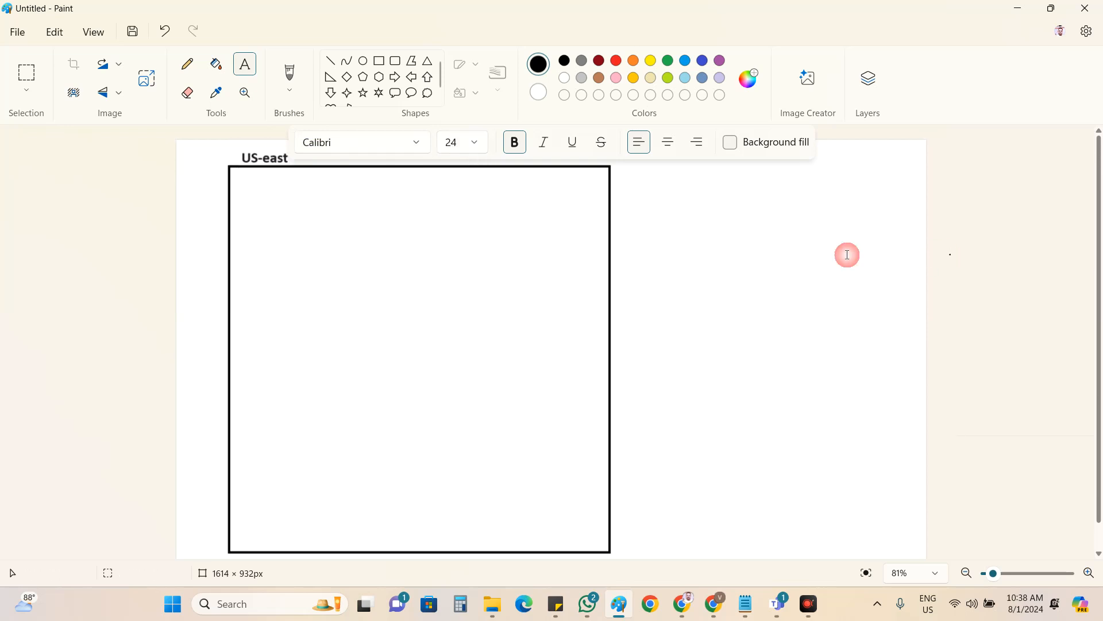
click(147, 235)
click(799, 149)
click(920, 180)
Try a narrow rectangle about 164 × 763 px inside the large one, select its area and undo it.
click(379, 60)
drag(248, 189, 325, 544)
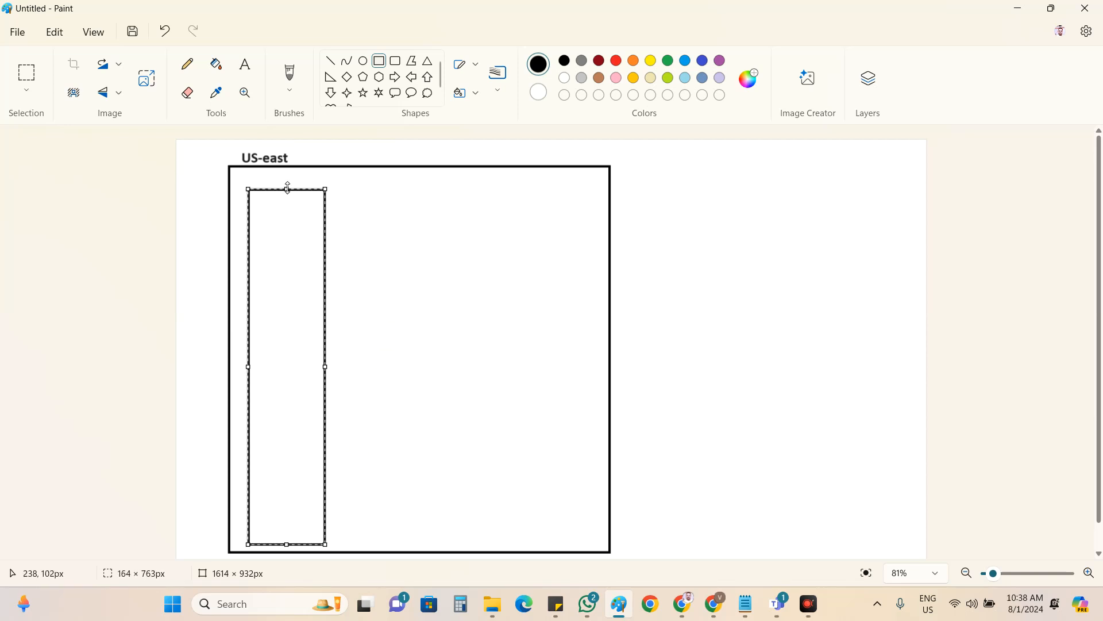
click(22, 80)
drag(240, 186, 335, 547)
key(ctrl+z)
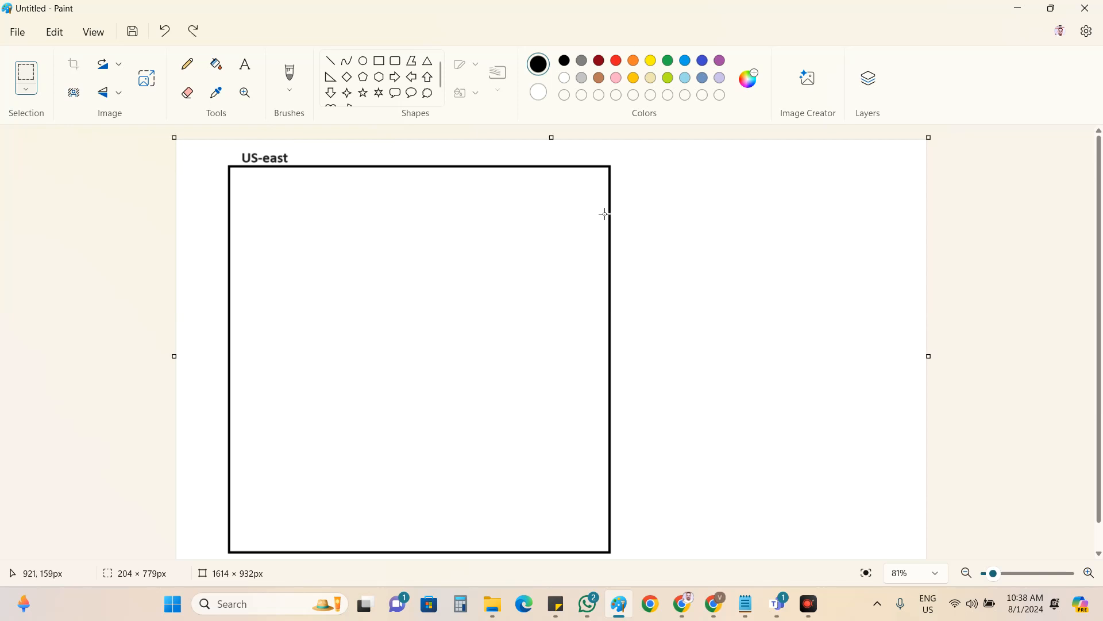
Try to shift the large rectangle's right edge outward, and undo the drawing back to a blank canvas.
drag(574, 154, 628, 551)
key(Right)
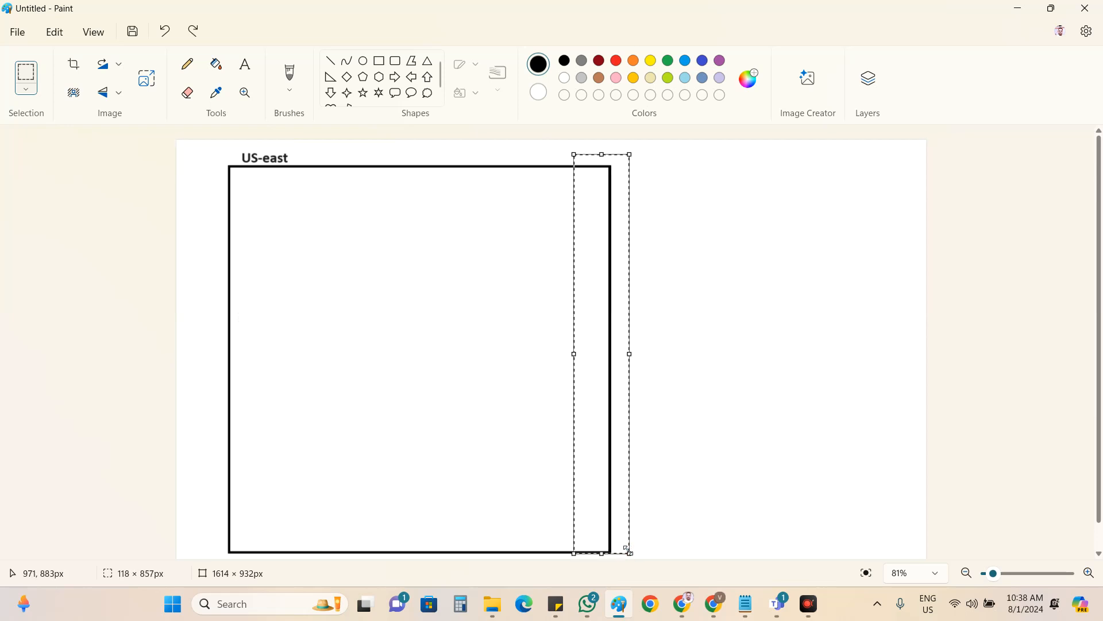
key(Right)
key(Right)
key(Right)
key(Right)
key(Right)
key(shift+Right)
key(shift+Right)
key(shift+Right)
key(shift+Right)
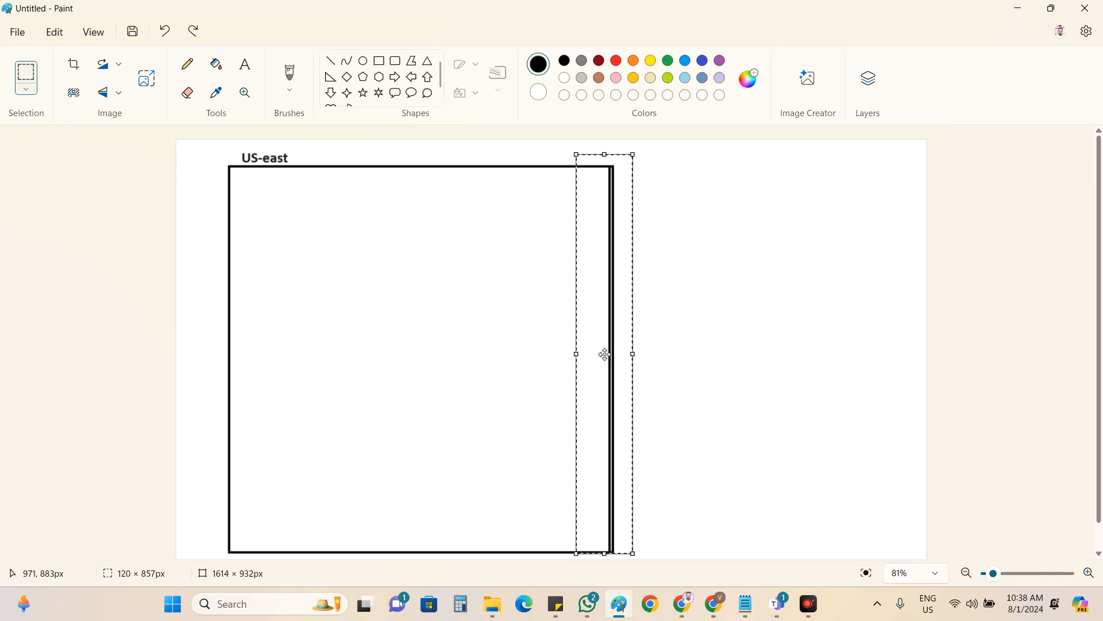
key(Delete)
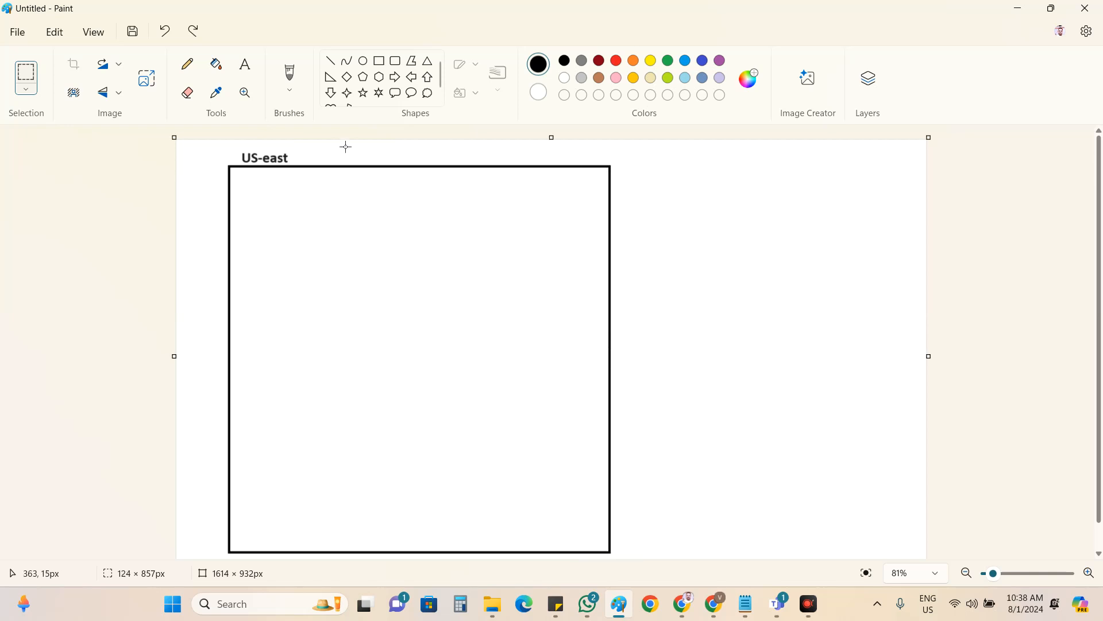
key(ctrl+z)
key(ctrl+z)
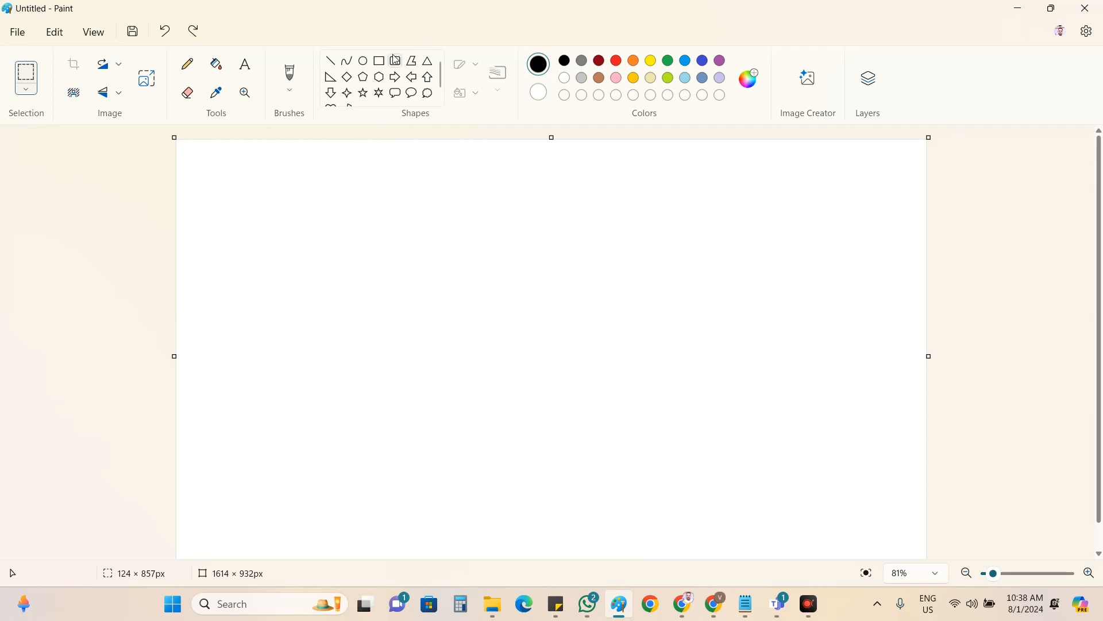
Draw a large rectangle on the canvas and stretch it to about 955 × 838 px.
click(384, 66)
drag(211, 152, 646, 555)
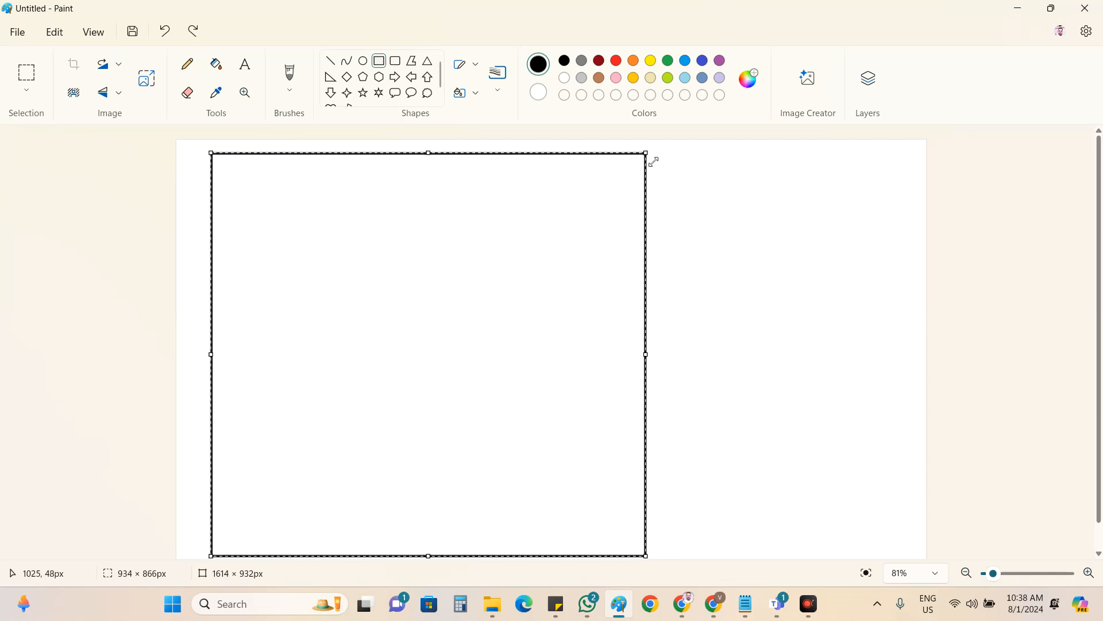
drag(211, 153, 201, 166)
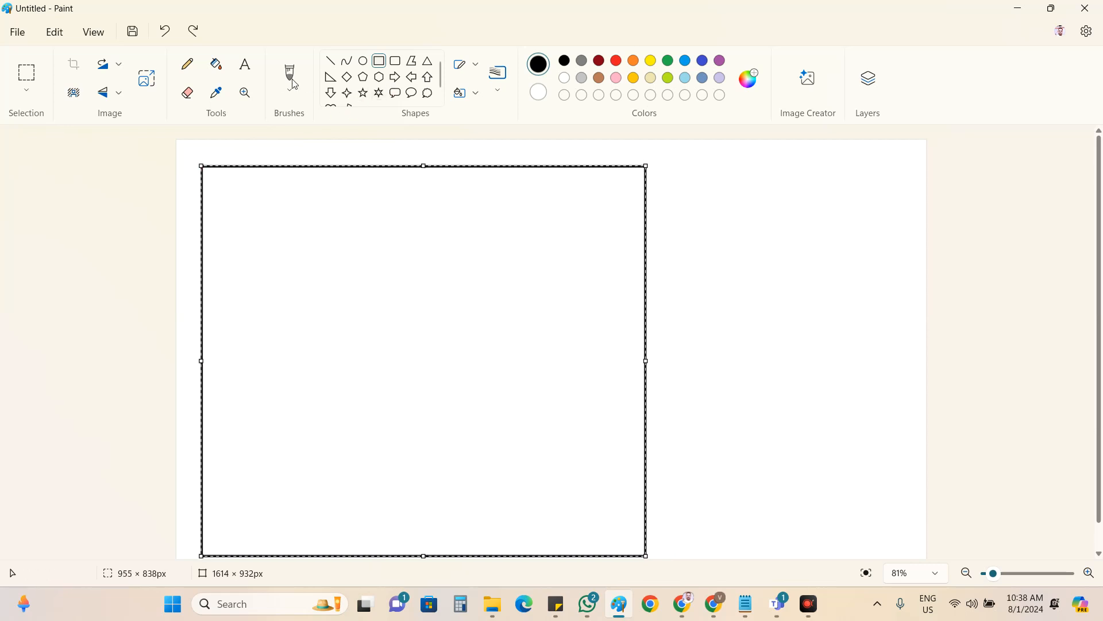
Add a size 26 text label "US -East" on one line above the large rectangle's upper-left corner.
click(251, 80)
click(225, 151)
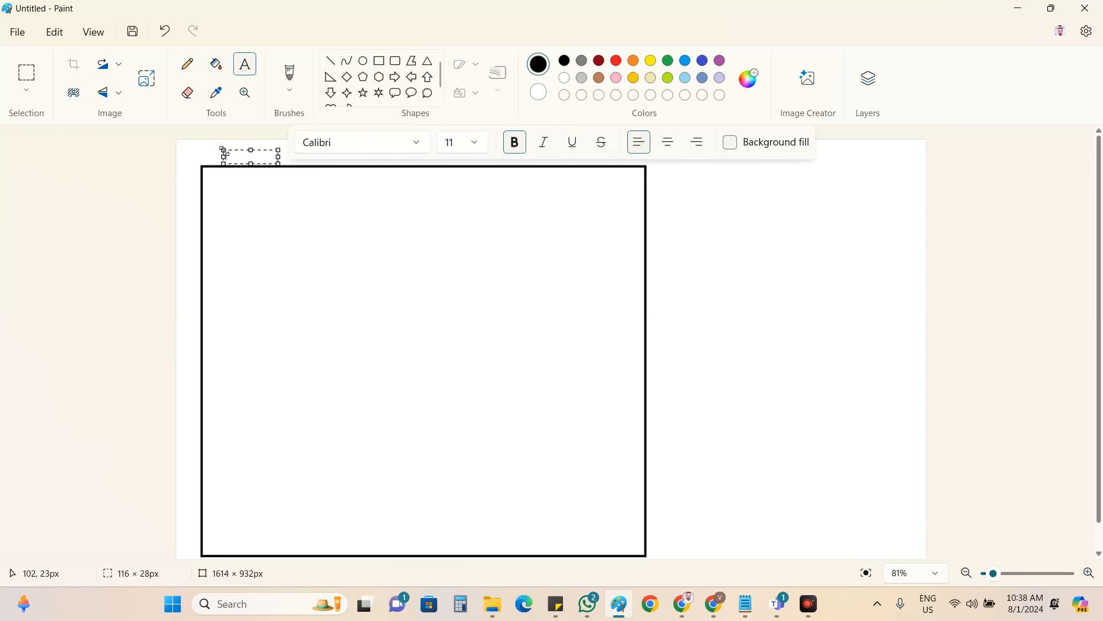
click(477, 147)
scroll(465, 409, down, 1)
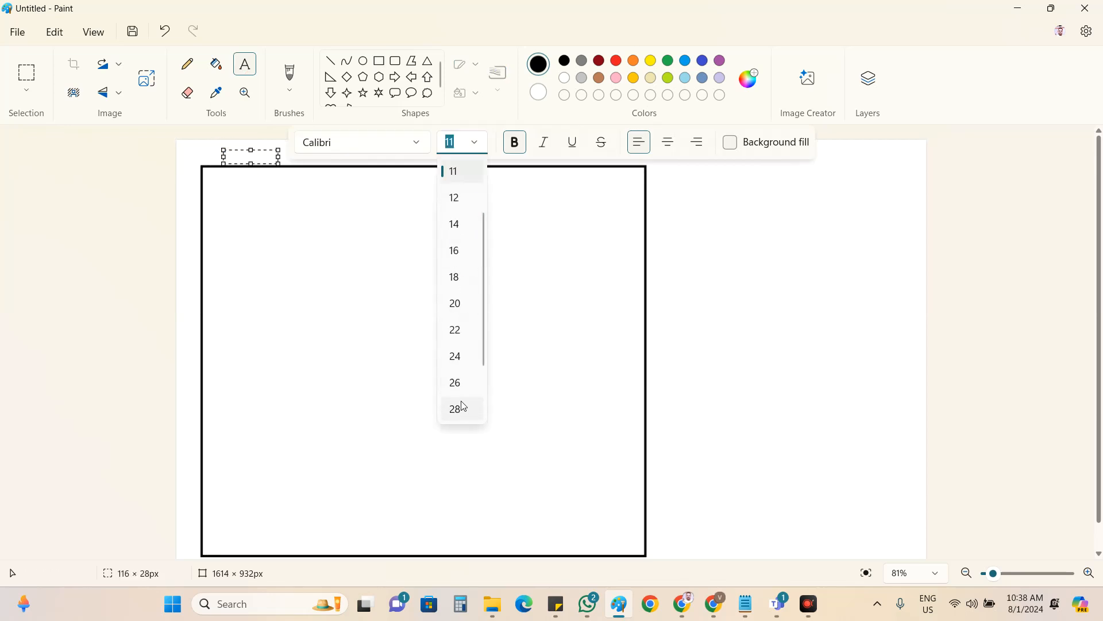
click(457, 383)
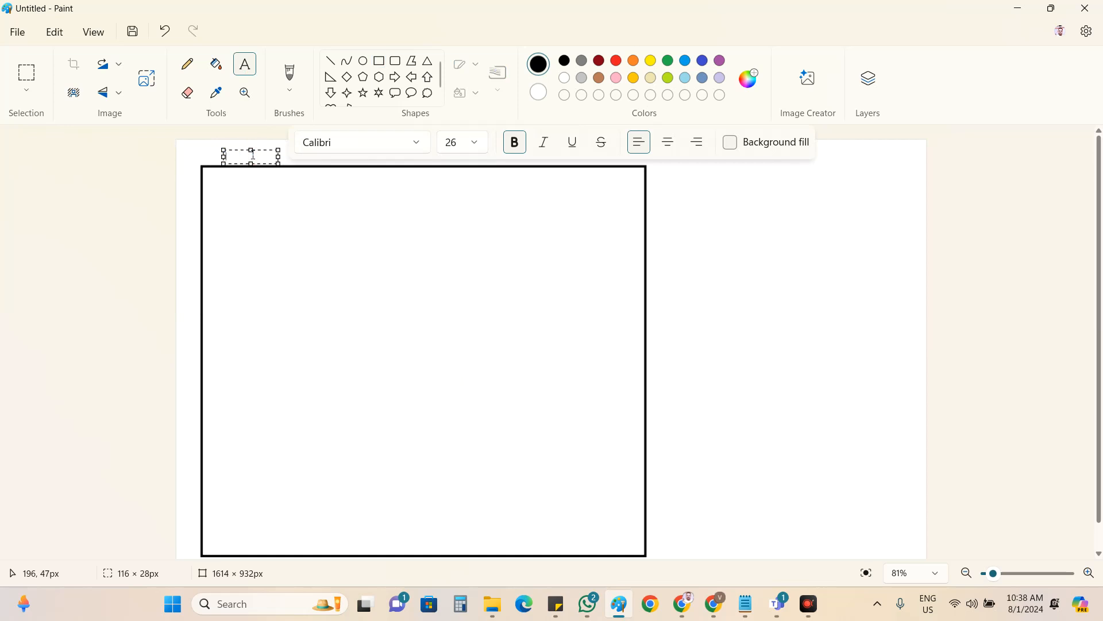
text(US - East)
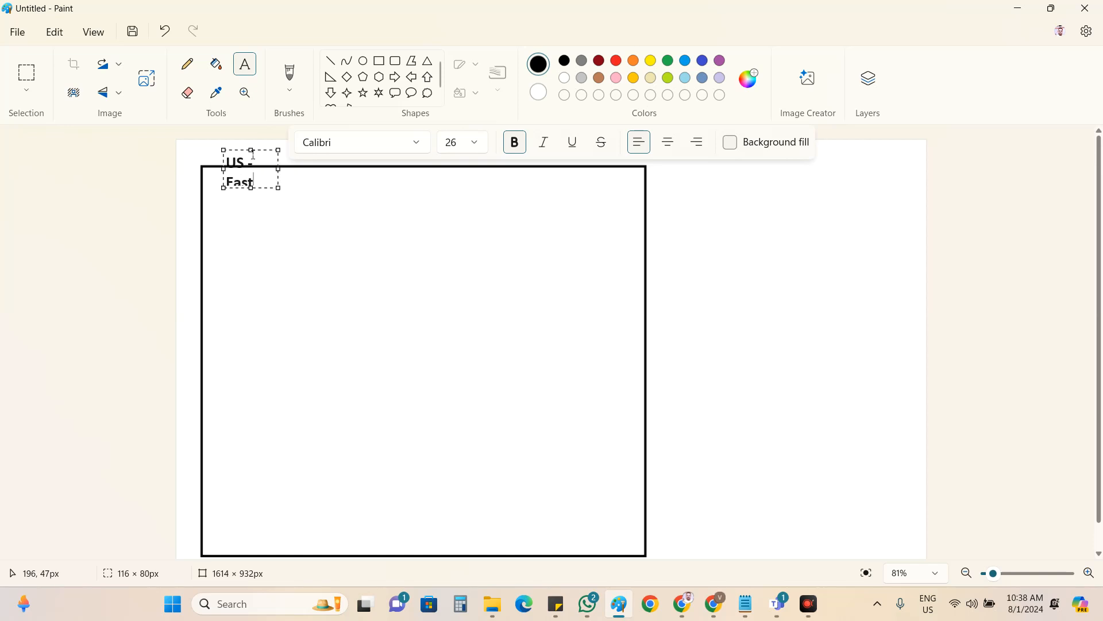
drag(278, 173, 306, 172)
drag(247, 150, 243, 144)
Draw a tall rectangle about 261 × 754 px inside the large rectangle, near its left edge.
click(379, 61)
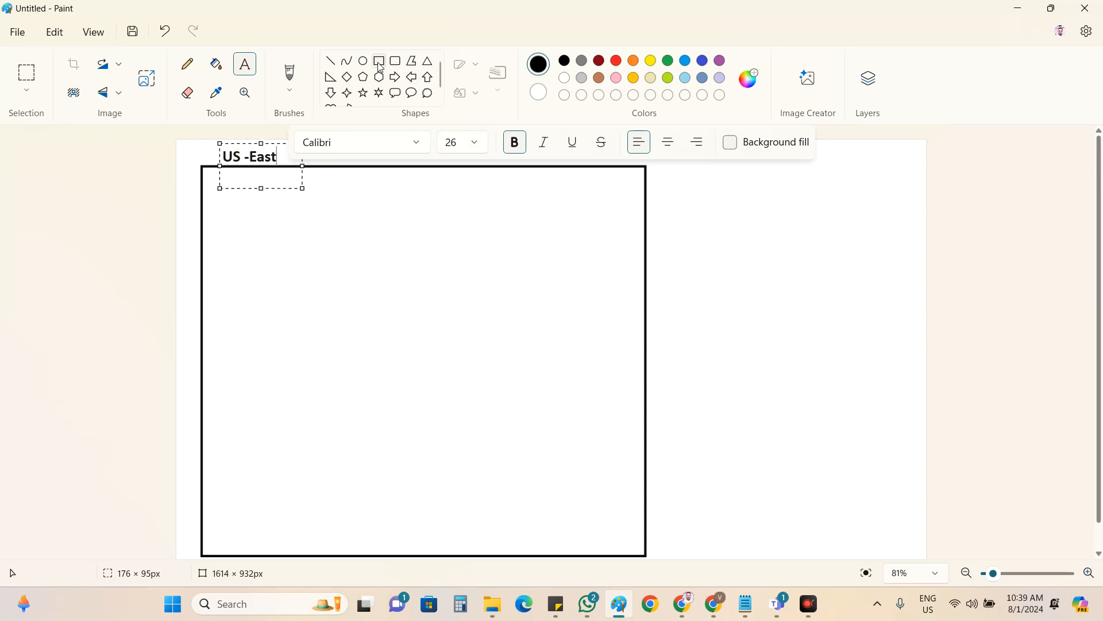
drag(224, 206, 345, 544)
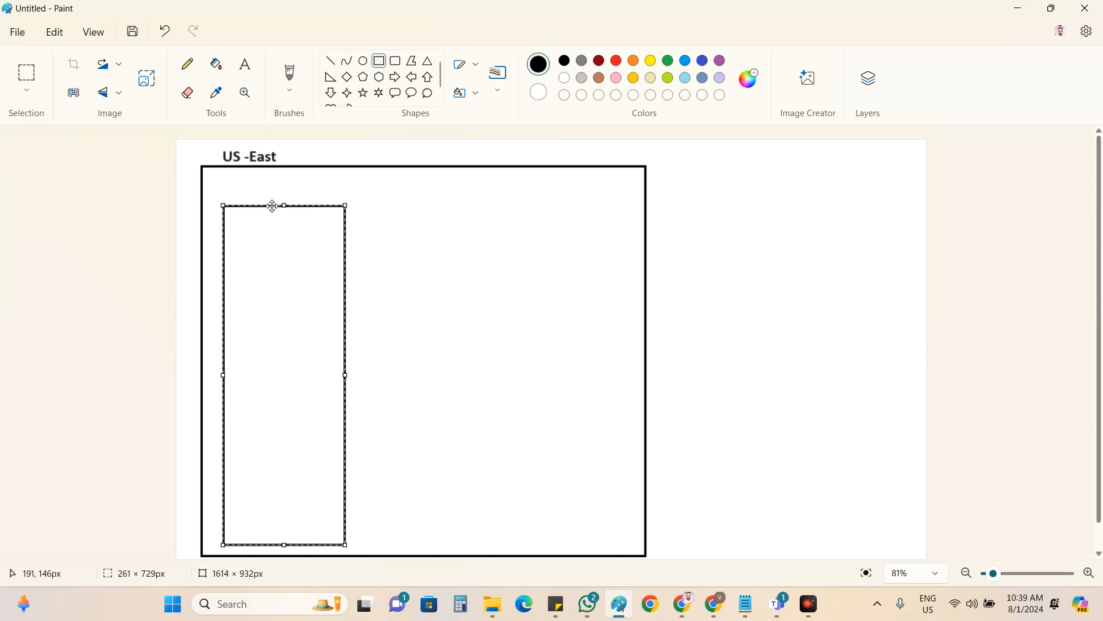
mouse_move(278, 205)
mouse_down()
mouse_move(278, 193)
mouse_move(268, 207)
mouse_up()
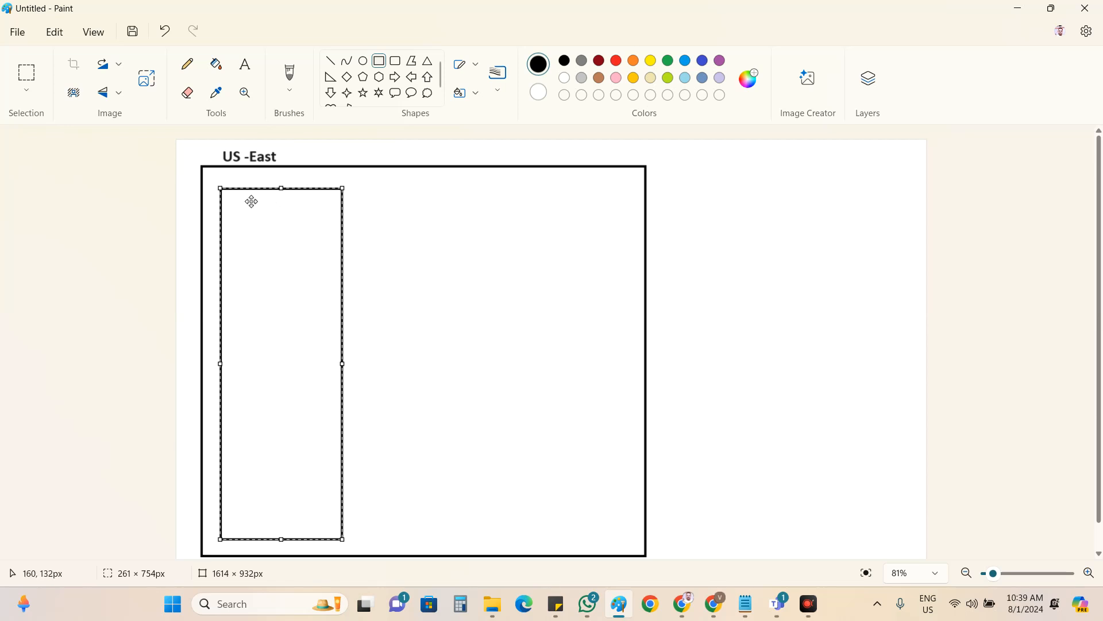
Select the tall rectangle and duplicate it twice to the right, making three evenly spaced columns.
click(27, 75)
click(231, 209)
drag(210, 185, 358, 546)
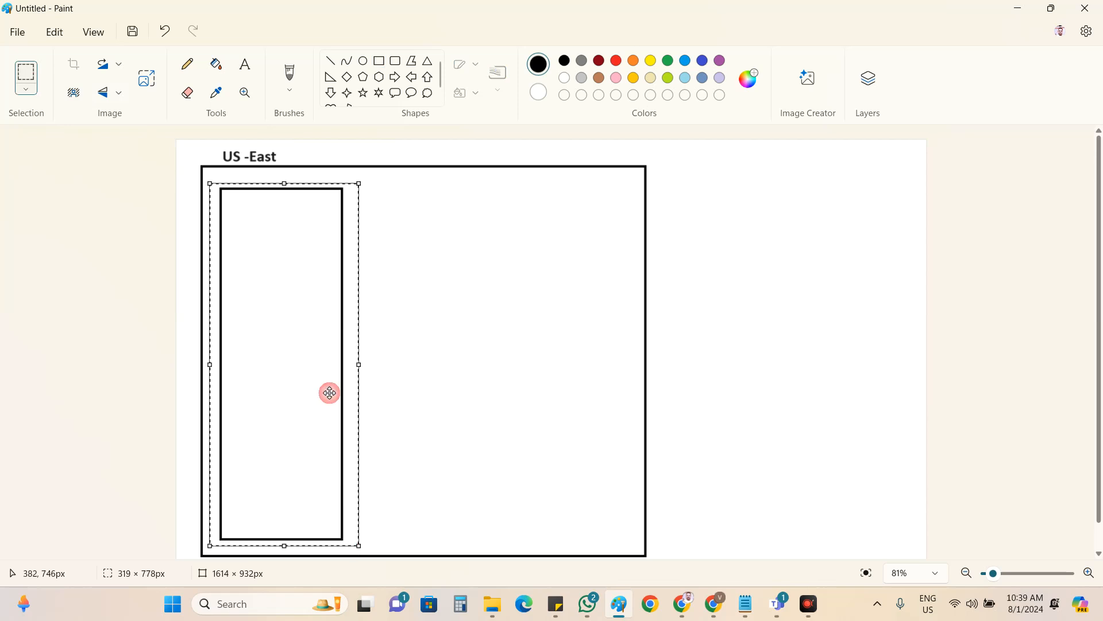
drag(307, 335, 575, 332)
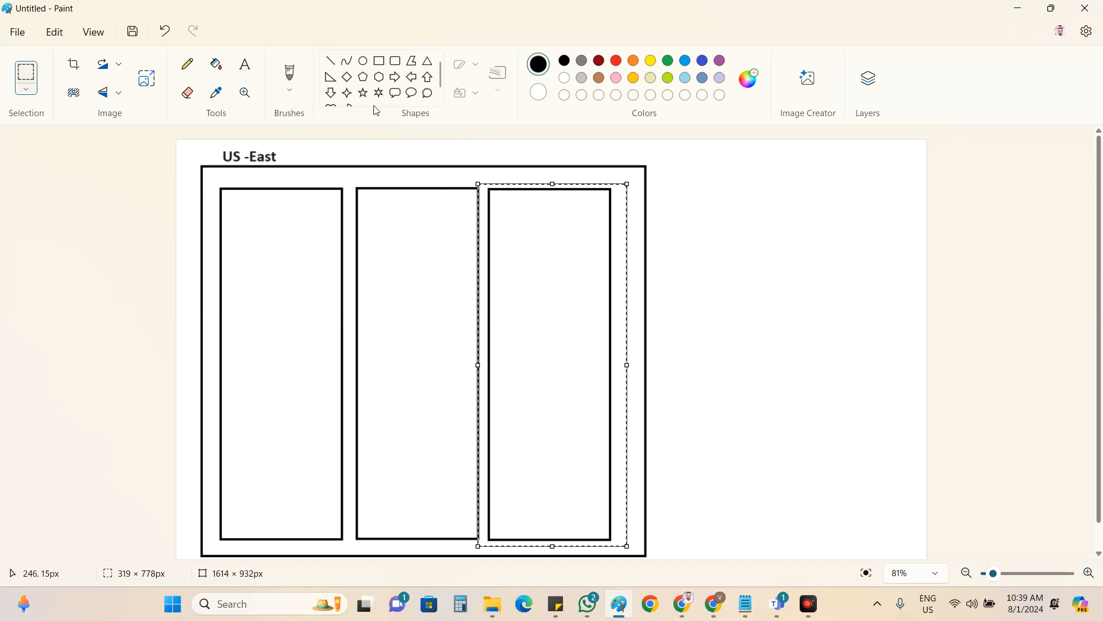
Add a size 22 label "US - East -1A" on one line above the first column.
click(245, 64)
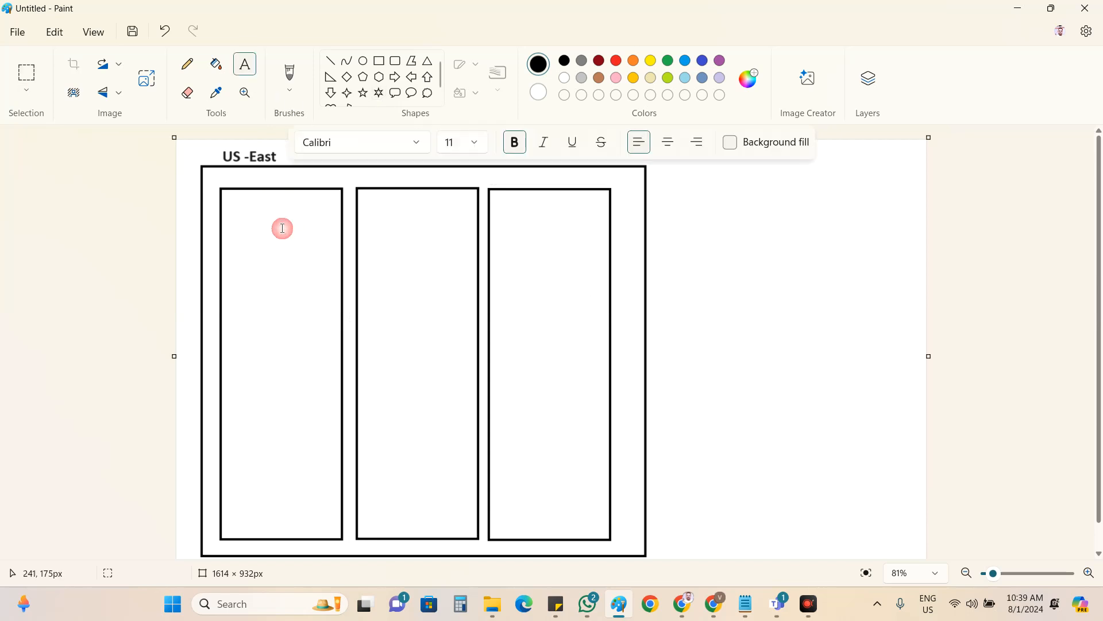
click(234, 177)
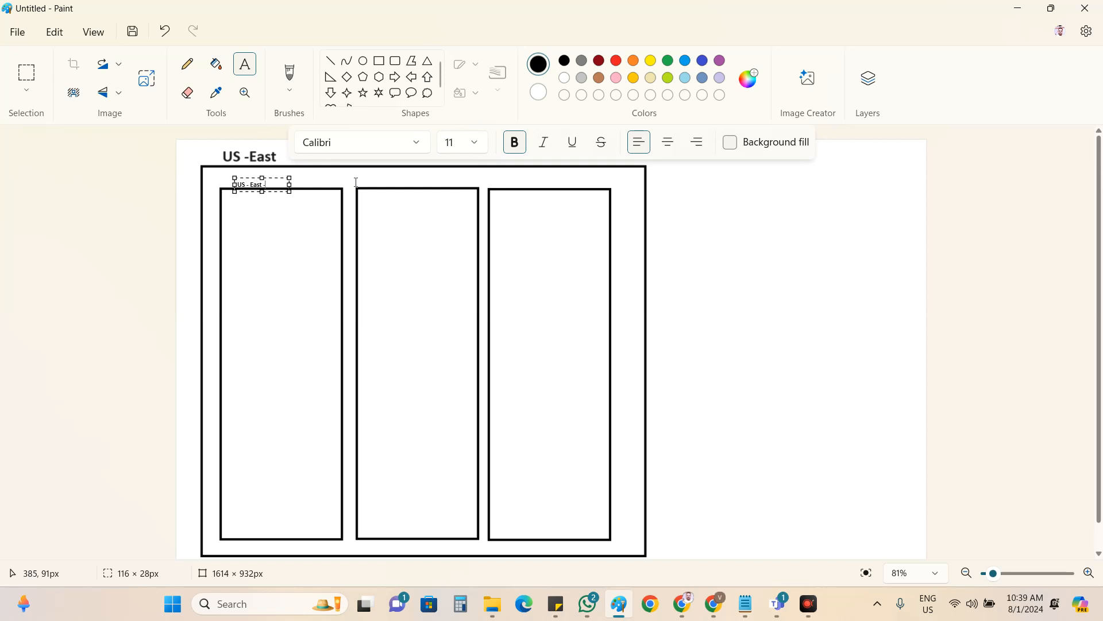
key(ctrl+a)
click(472, 150)
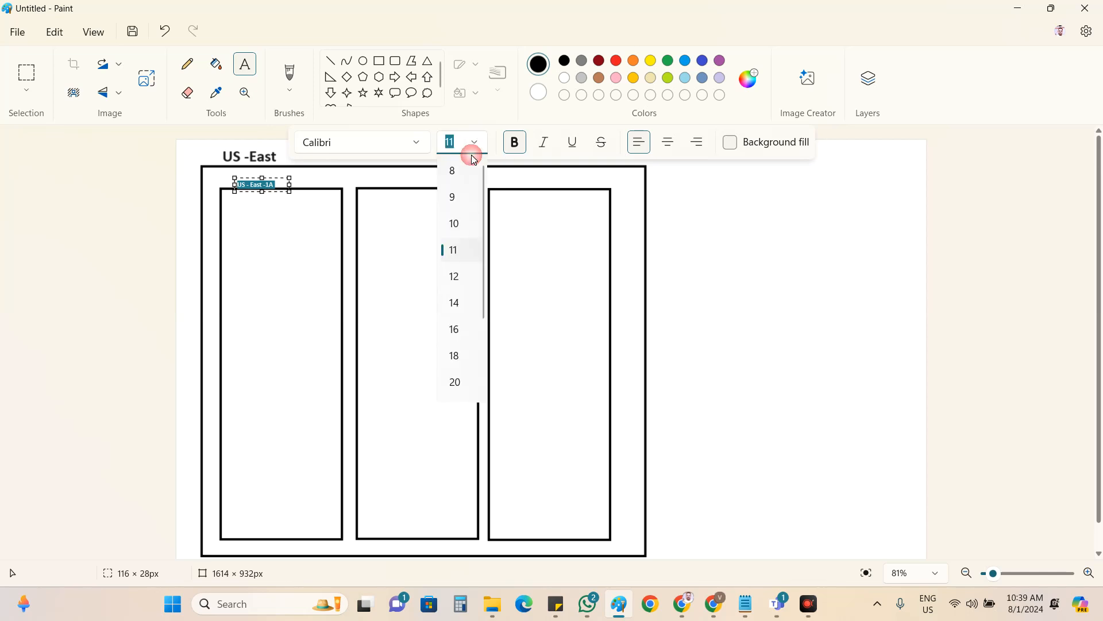
click(468, 133)
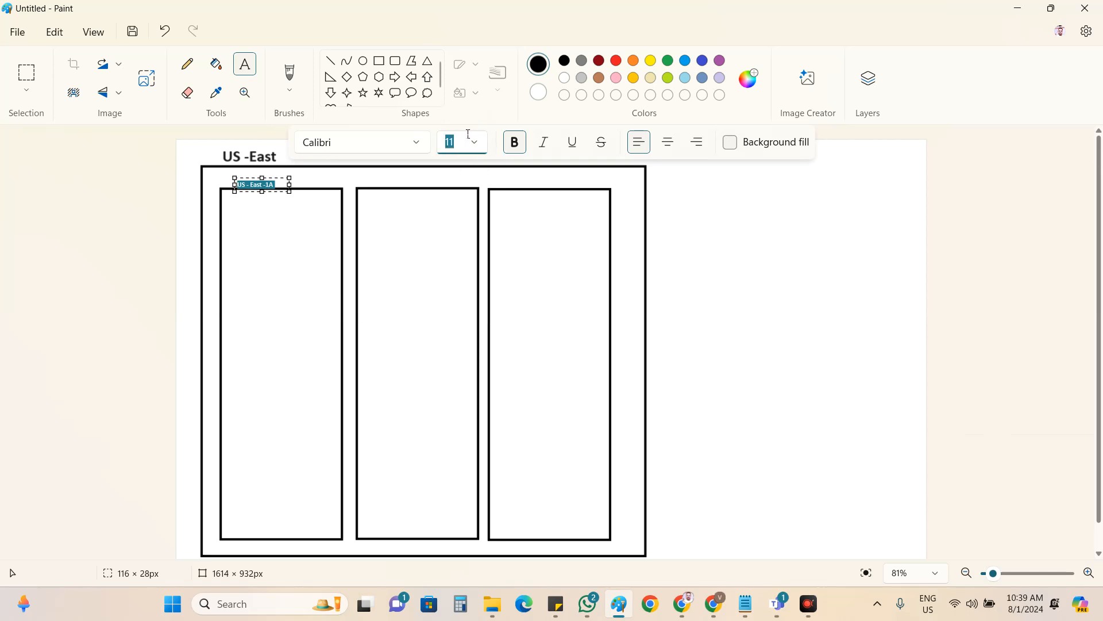
text(22)
key(Return)
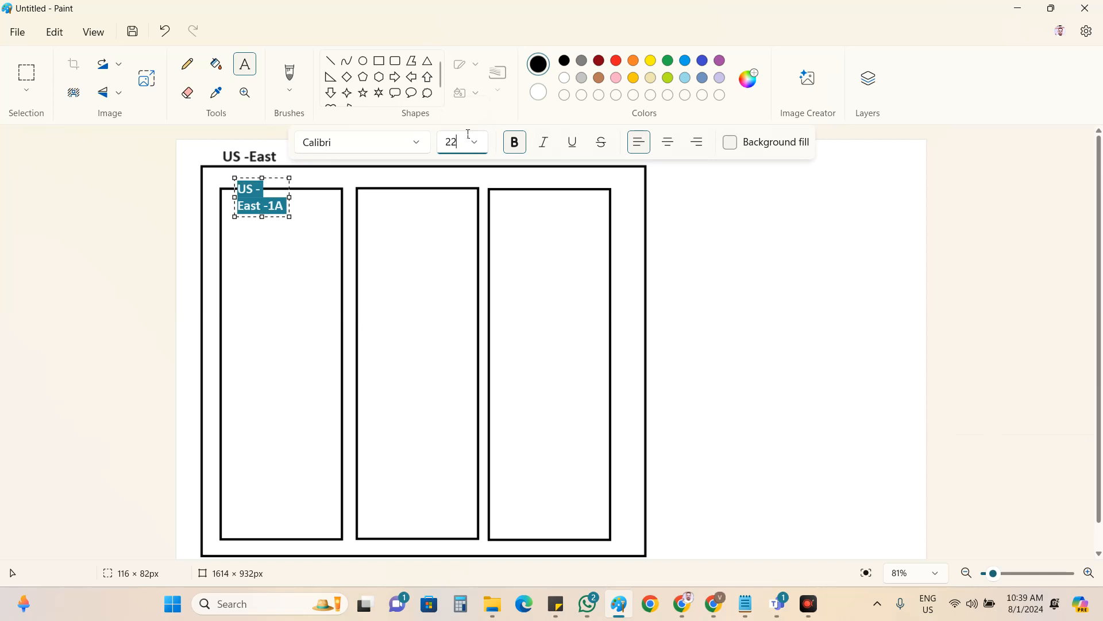
drag(295, 196, 336, 196)
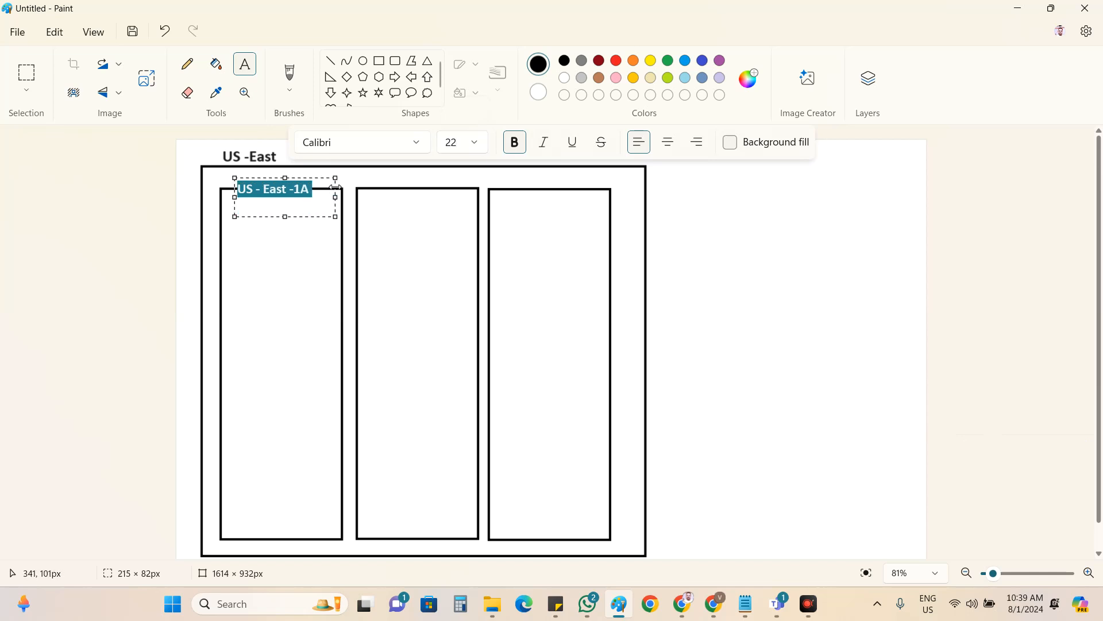
drag(267, 178, 263, 167)
click(265, 175)
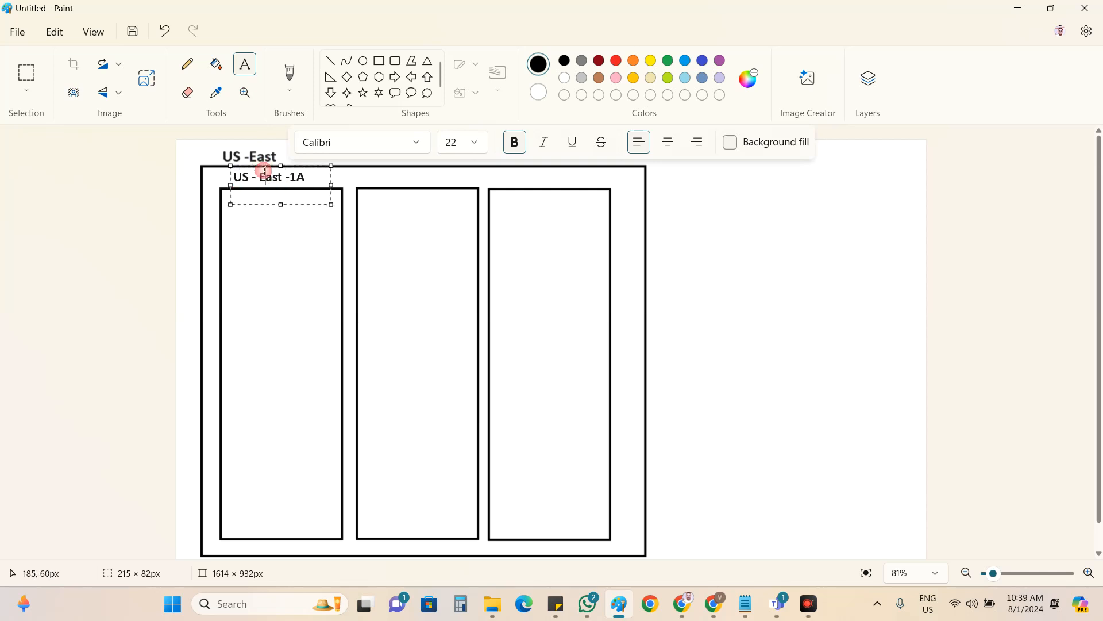
Copy the first column's label above the second column and change it to "US - East -1B".
key(ctrl+a)
key(ctrl+c)
click(389, 178)
click(390, 179)
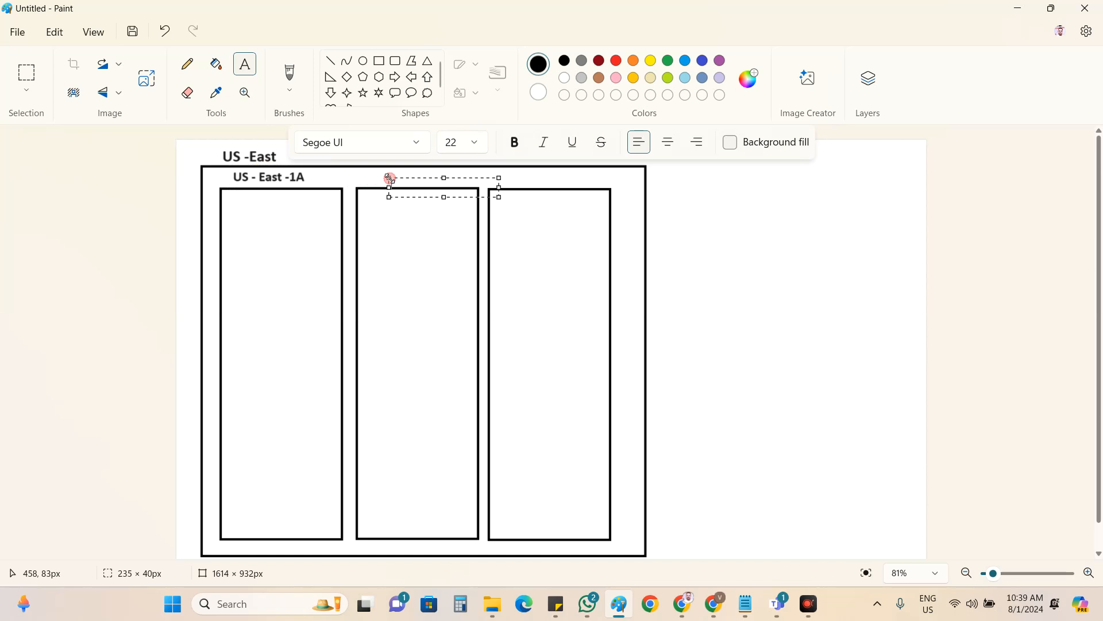
key(ctrl+v)
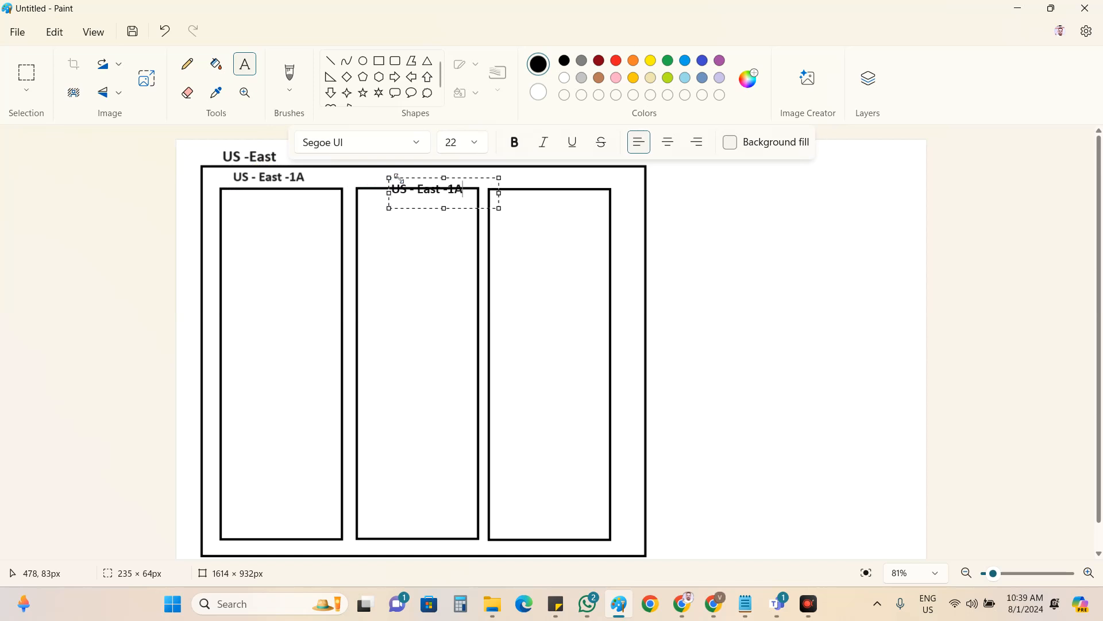
key(BackSpace)
text(B)
drag(407, 180, 390, 169)
Paste the copied label above the third column and change it to "US - East -1C".
click(510, 175)
key(ctrl+v)
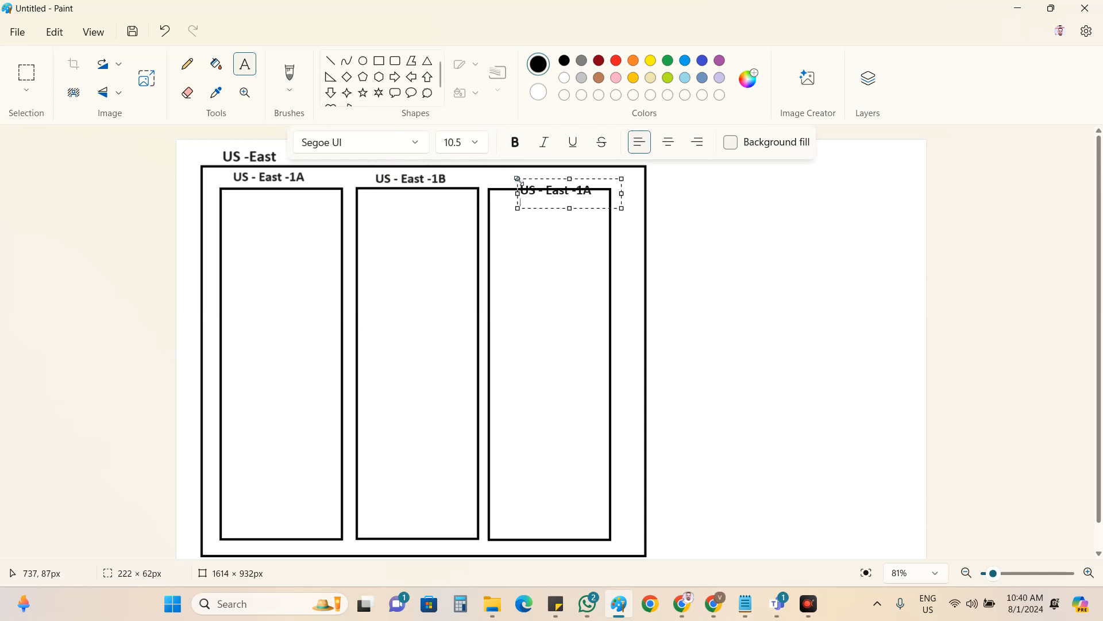
drag(543, 177, 525, 167)
click(566, 176)
key(BackSpace)
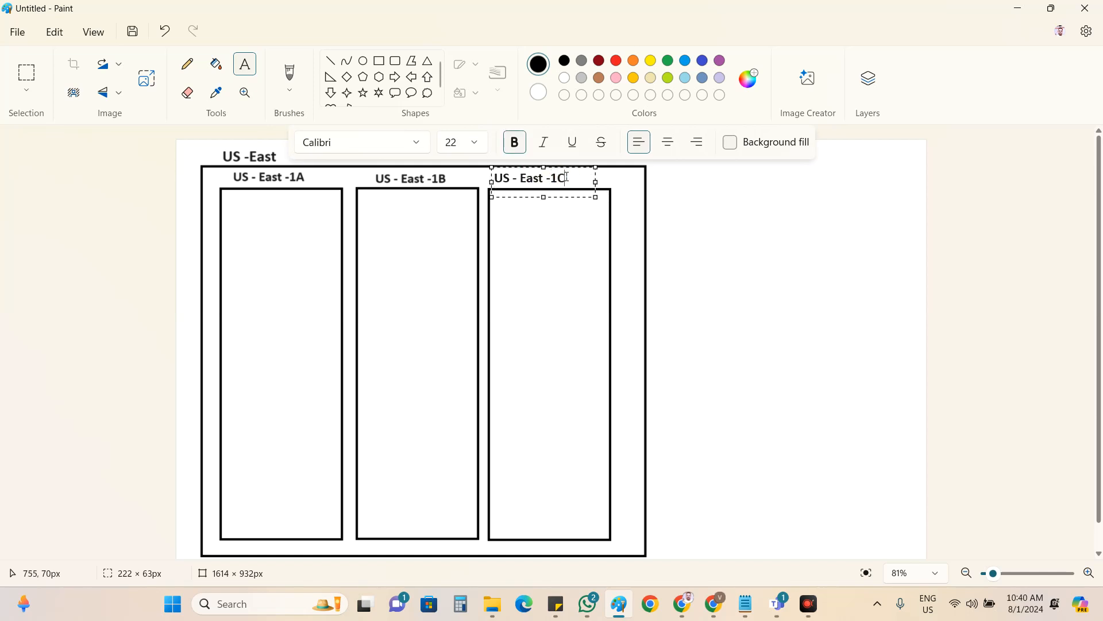
Finish the third column's label, and draw a green rounded rectangle of about 259 × 111 px across the upper US - East -1A column.
click(84, 234)
click(81, 223)
click(975, 233)
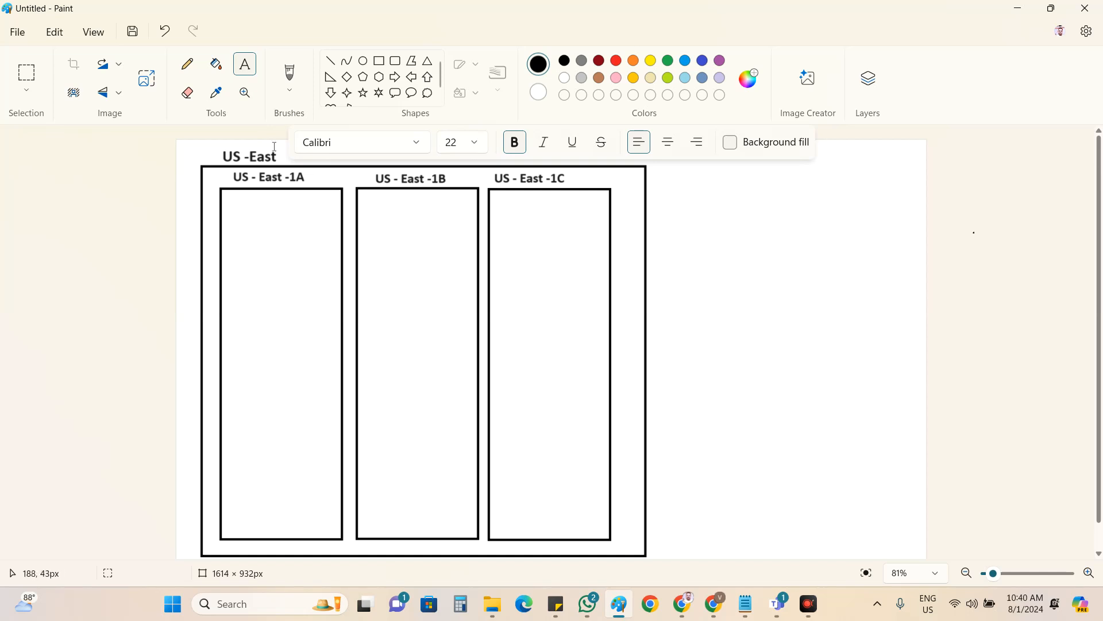
click(396, 61)
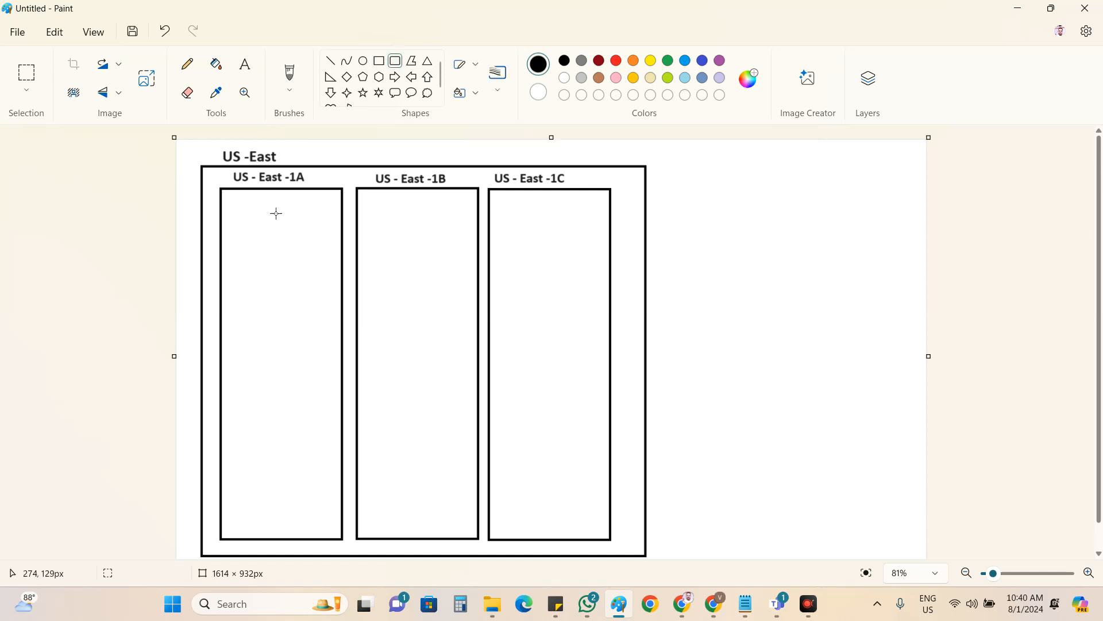
drag(222, 211, 342, 263)
click(690, 63)
click(667, 60)
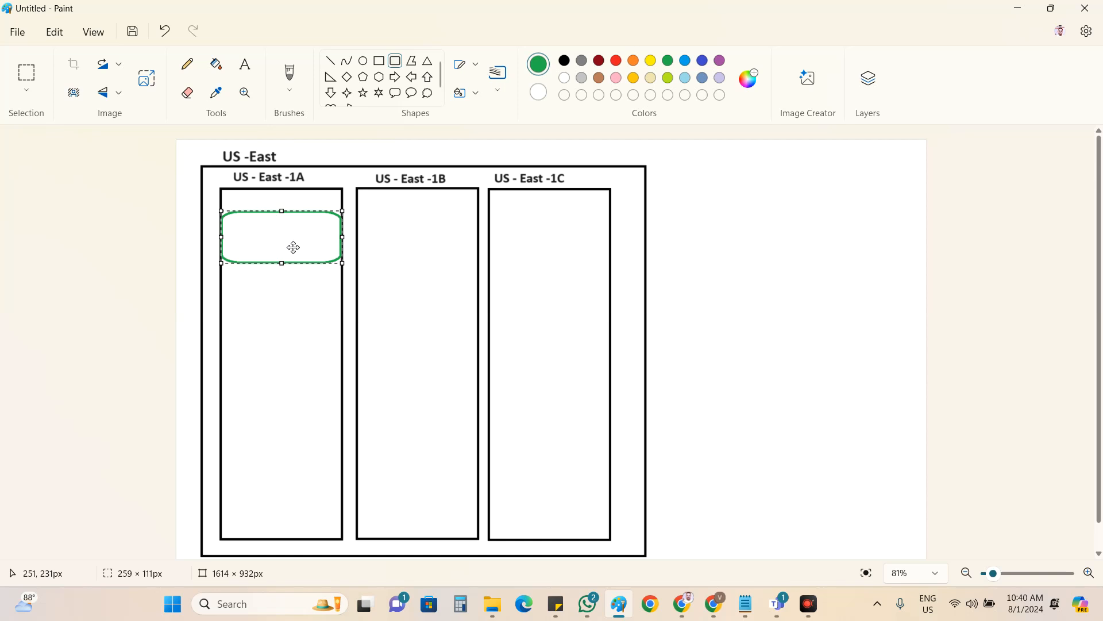
Switch to the AWS VPC console in the browser and copy the VPC ID of AWSB4-VPC from the VPC list.
click(1026, 6)
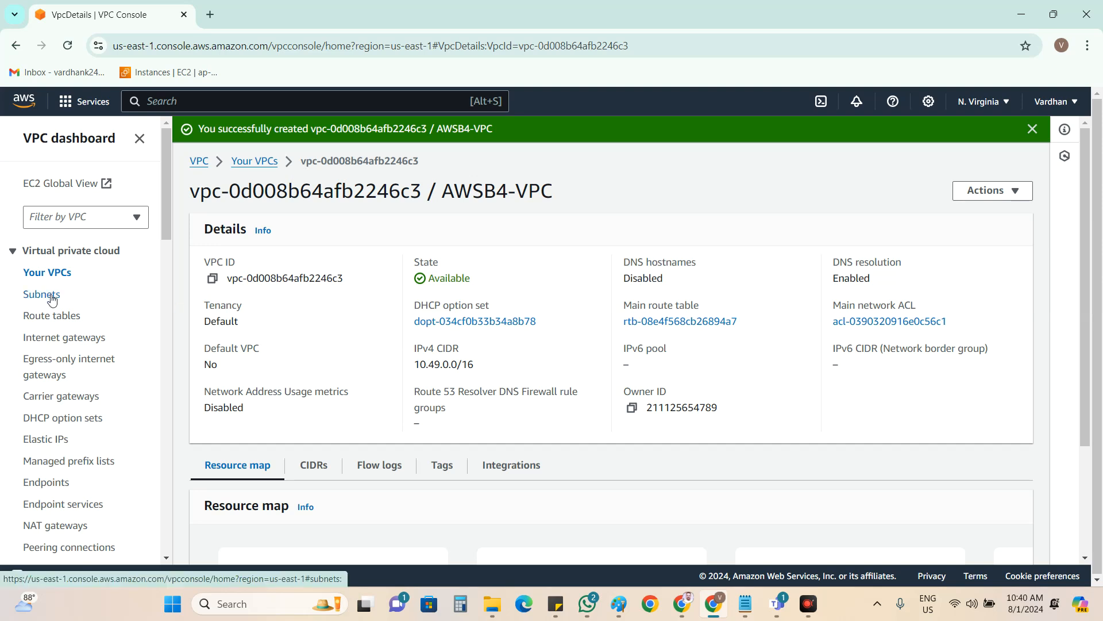
click(52, 297)
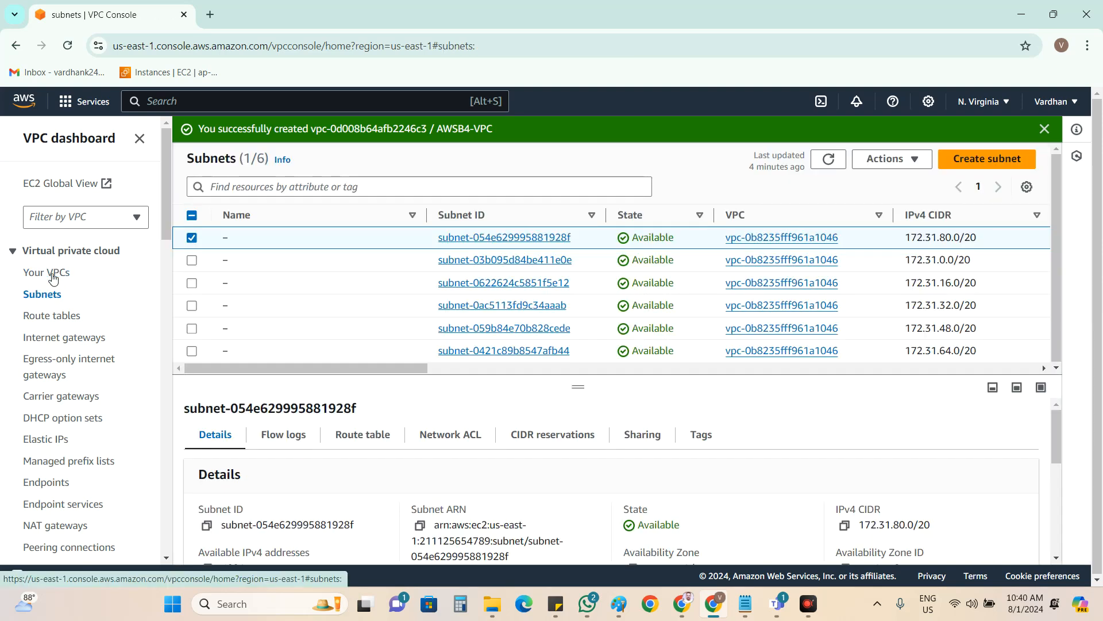
click(48, 271)
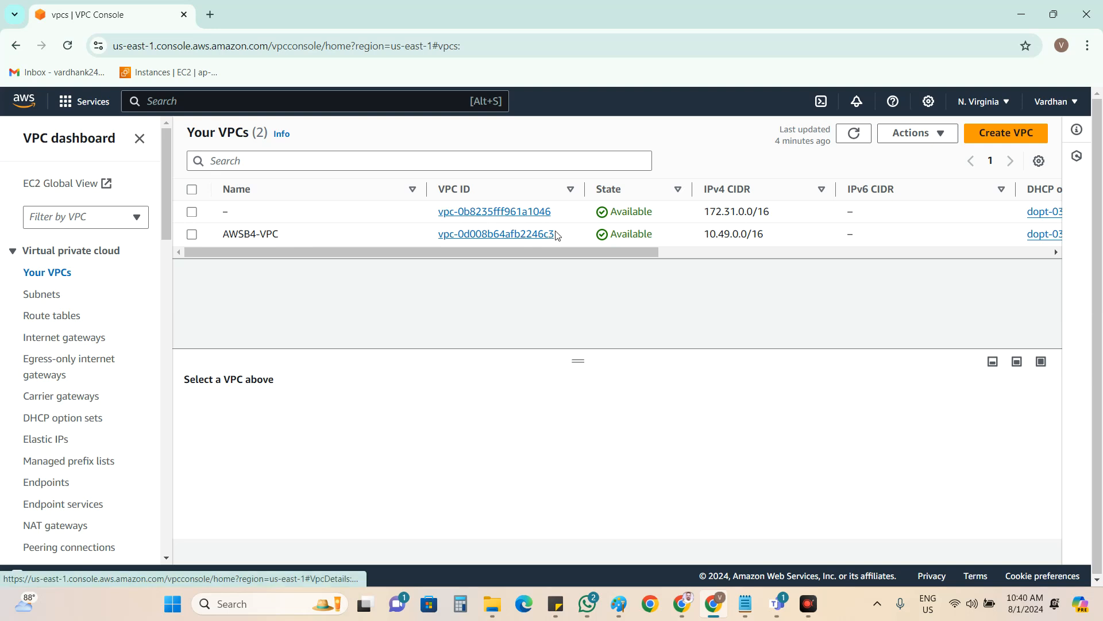
drag(566, 234, 438, 235)
key(ctrl+c)
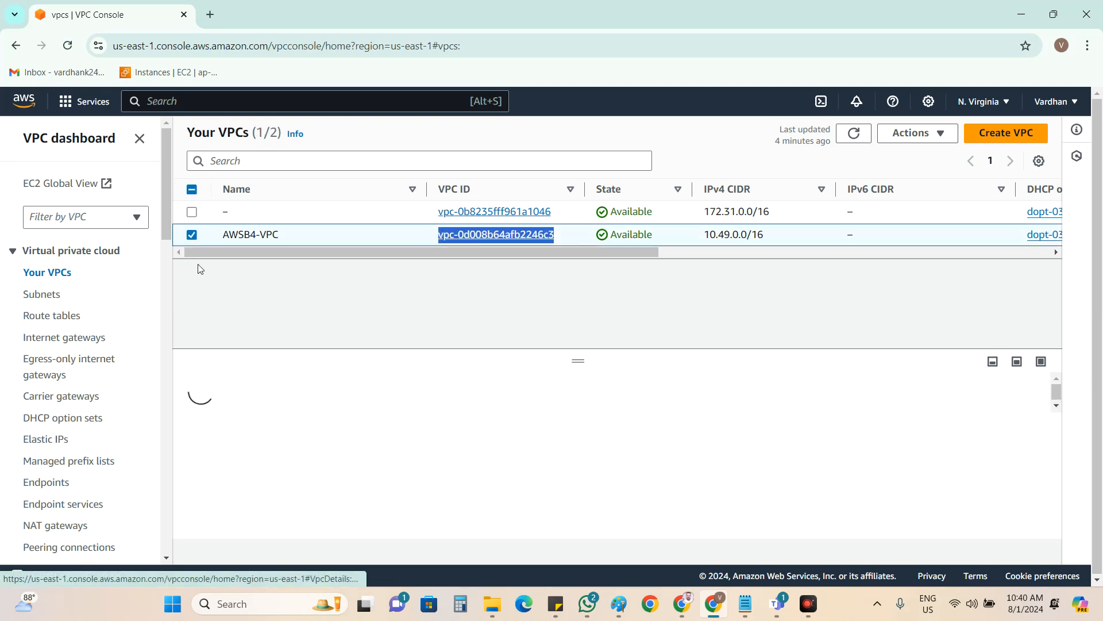
Filter the subnets list by the copied VPC ID of AWSB4-VPC.
click(53, 294)
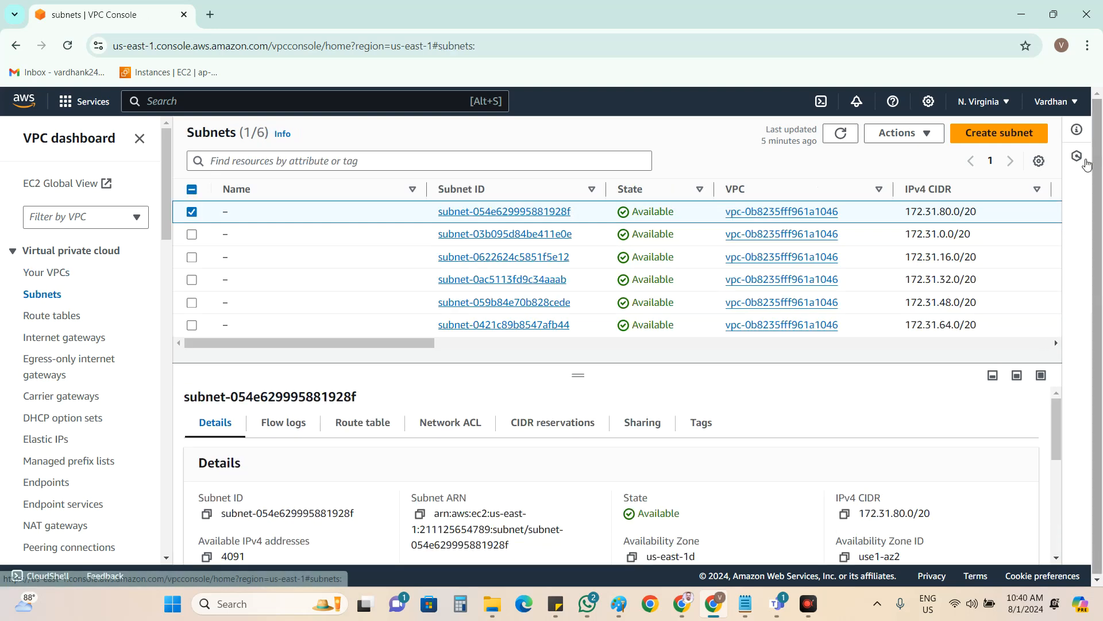
click(1003, 139)
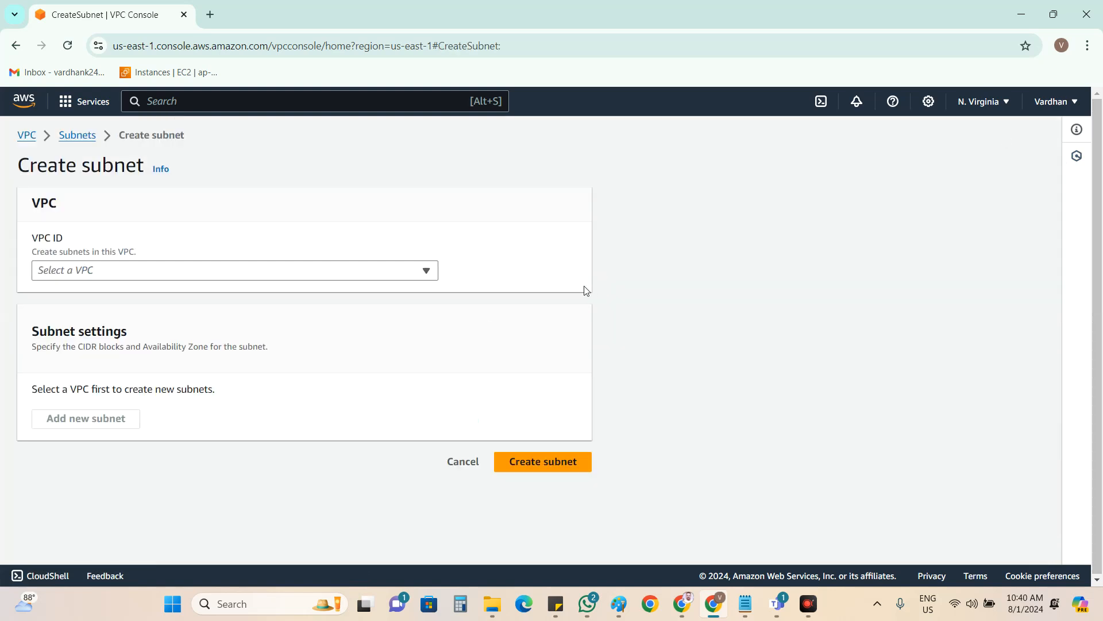
click(464, 461)
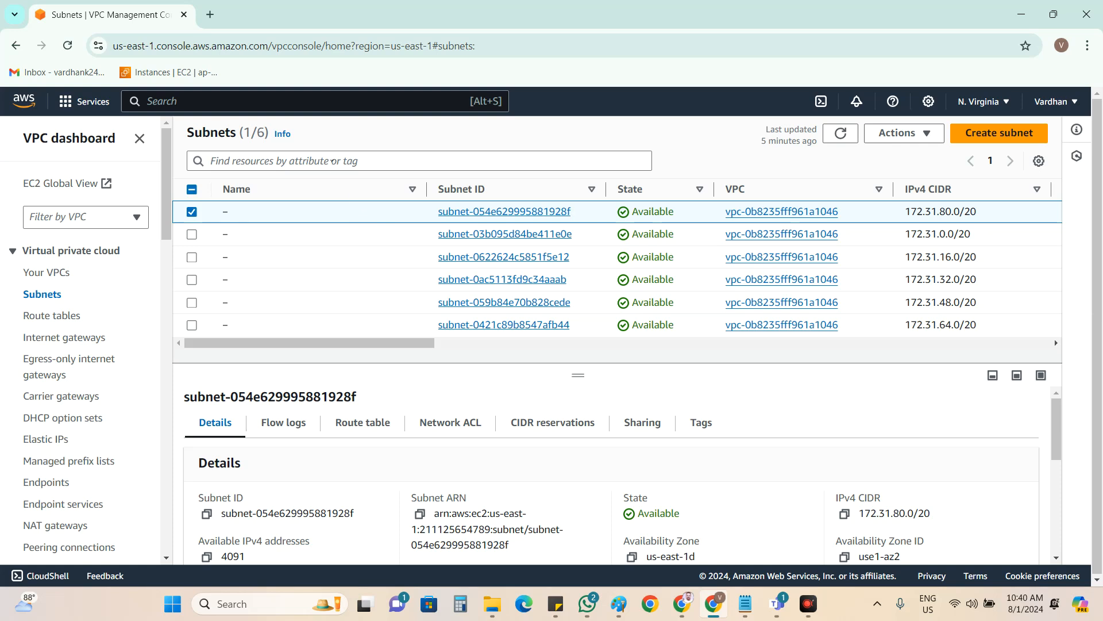
click(331, 162)
key(ctrl+v)
key(Return)
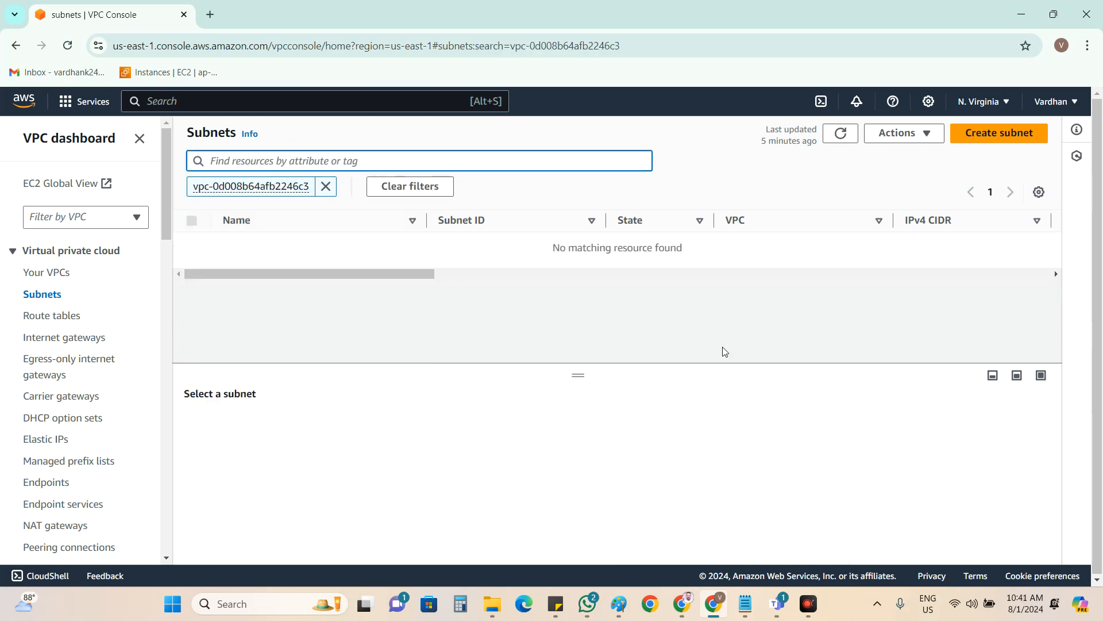
Start creating a subnet and choose AWSB4-VPC as its VPC.
click(987, 138)
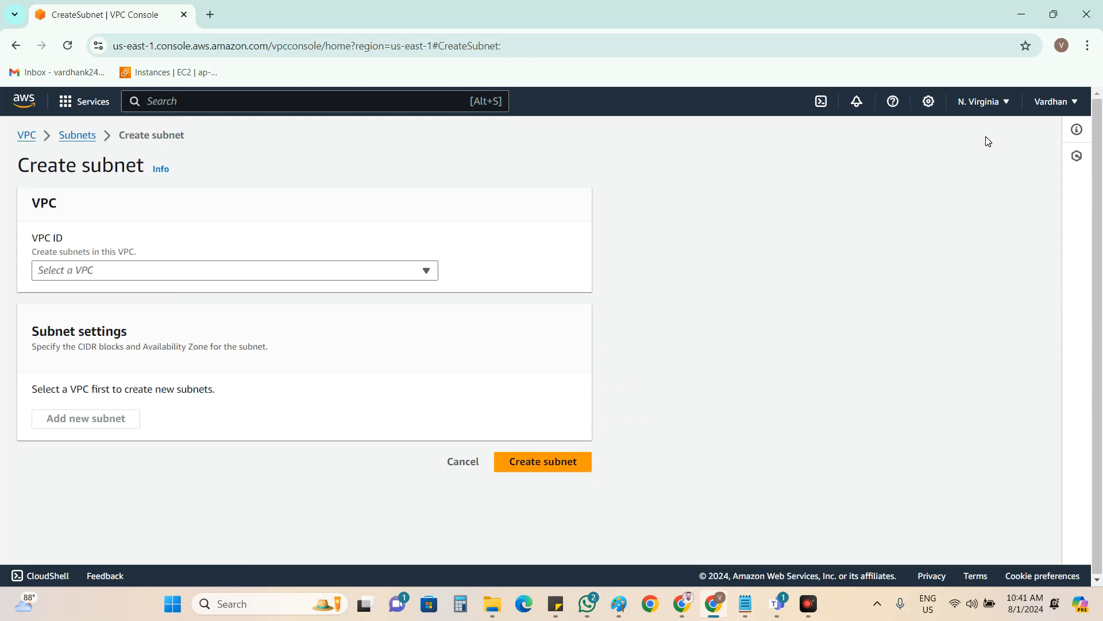
click(97, 272)
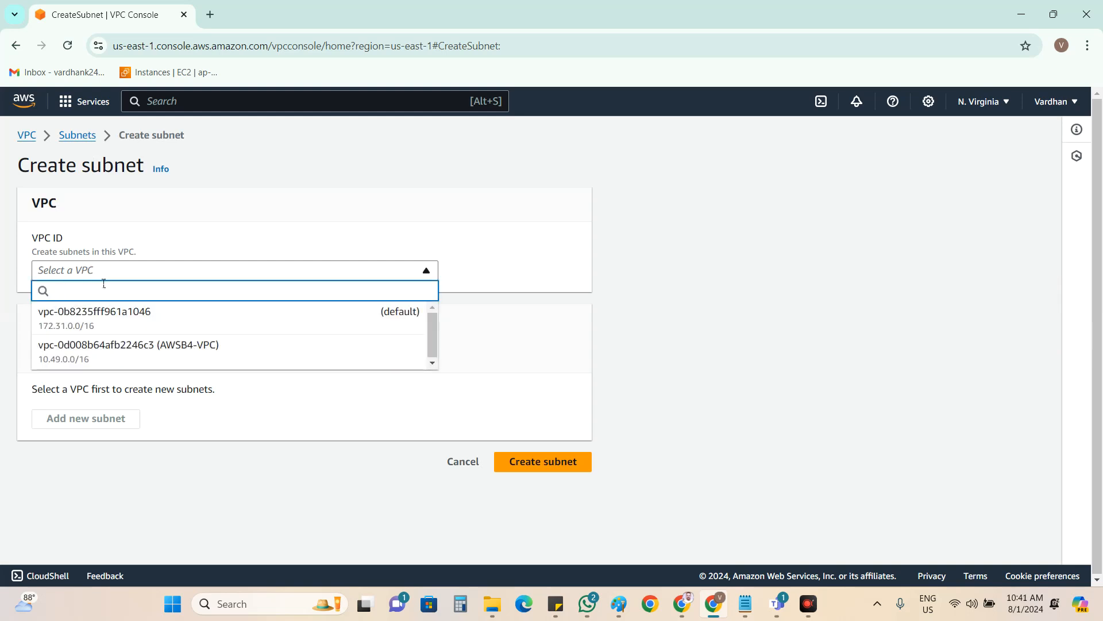
click(188, 358)
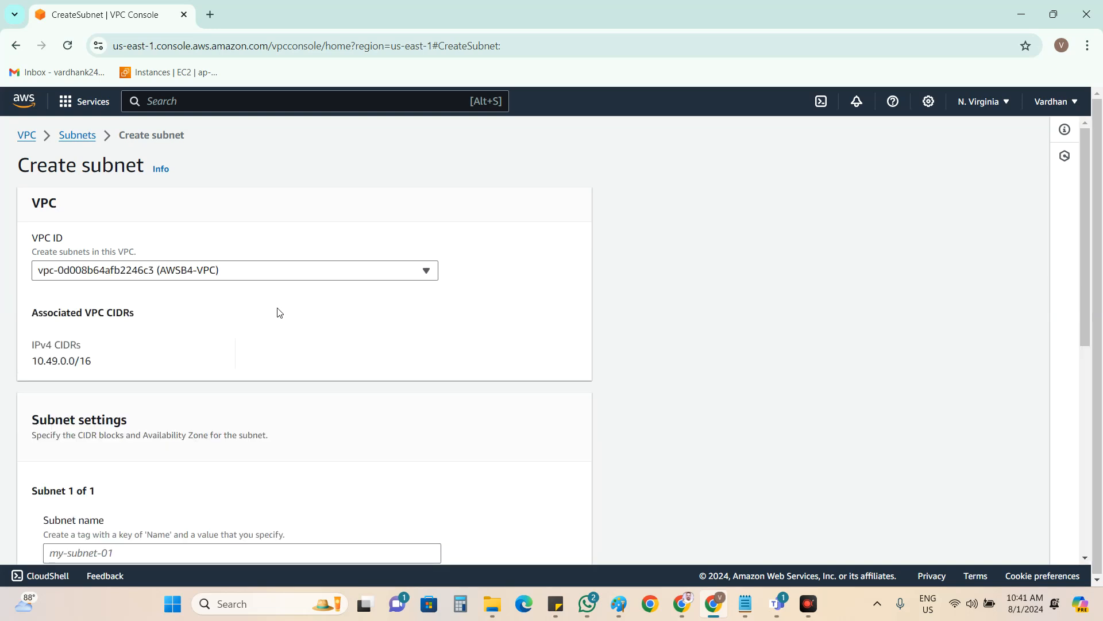
Name the subnet AWSB4-PublicSubnet-1.
scroll(276, 314, down, 1)
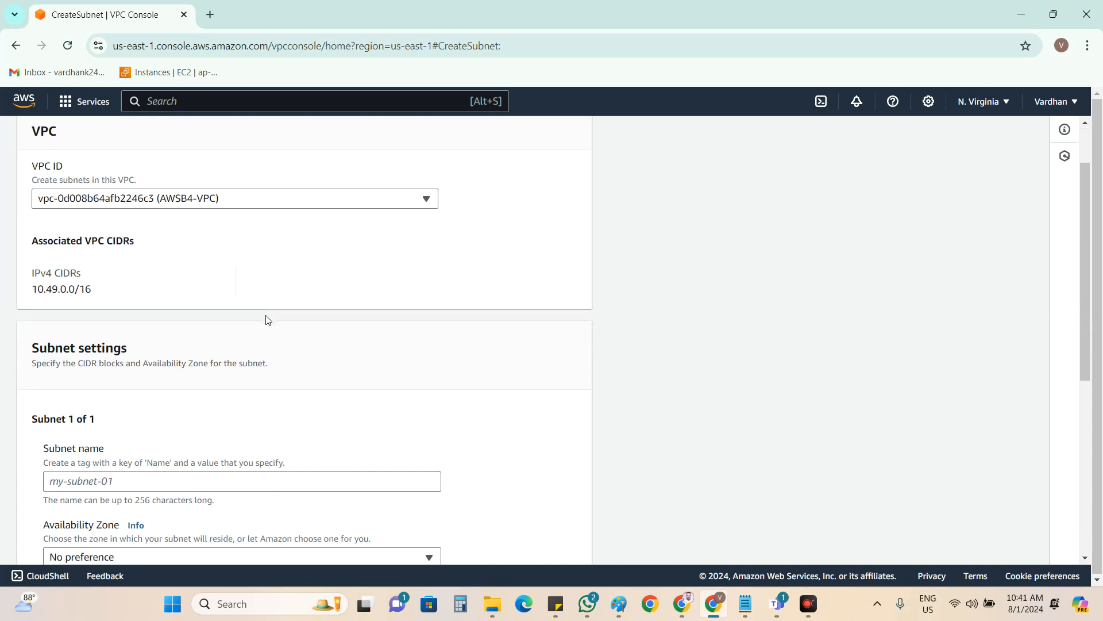
scroll(266, 320, down, 2)
click(183, 345)
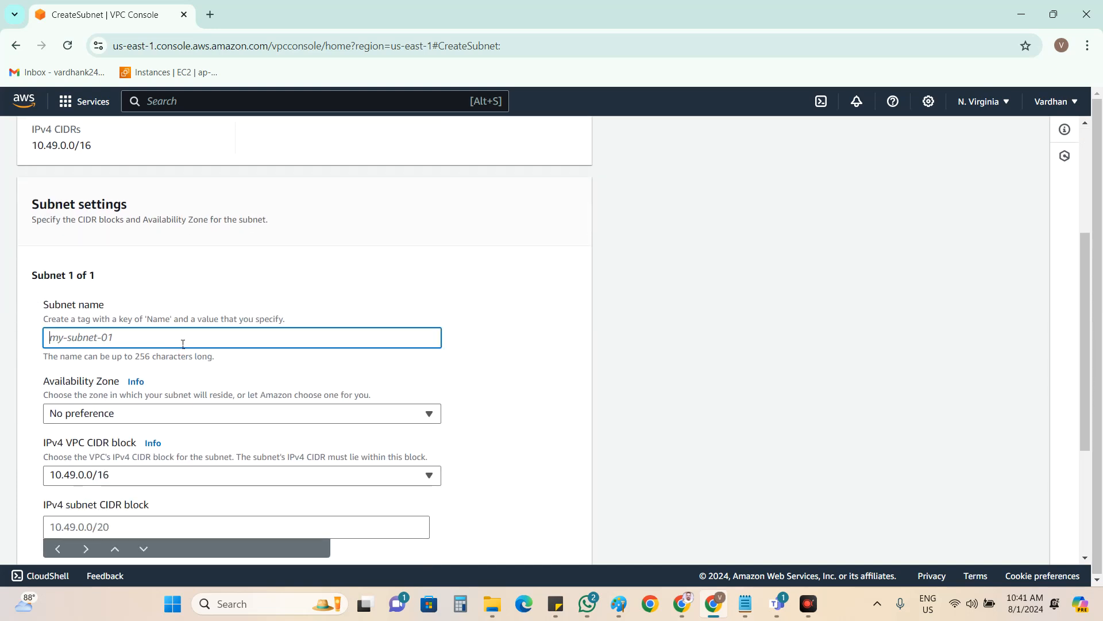
text(AWSB)
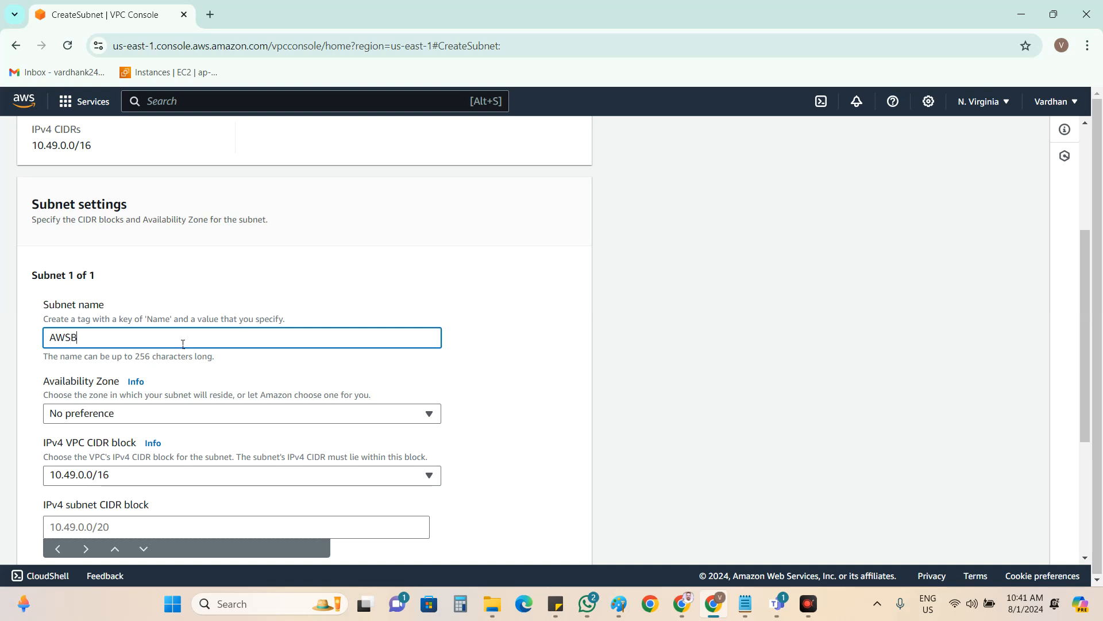
text(4-P)
text(ub)
text(licsub)
text(bne)
text(t-1)
key(ctrl+a)
Set the subnet's availability zone to US East (N. Virginia) / us-east-1a.
scroll(198, 341, up, 1)
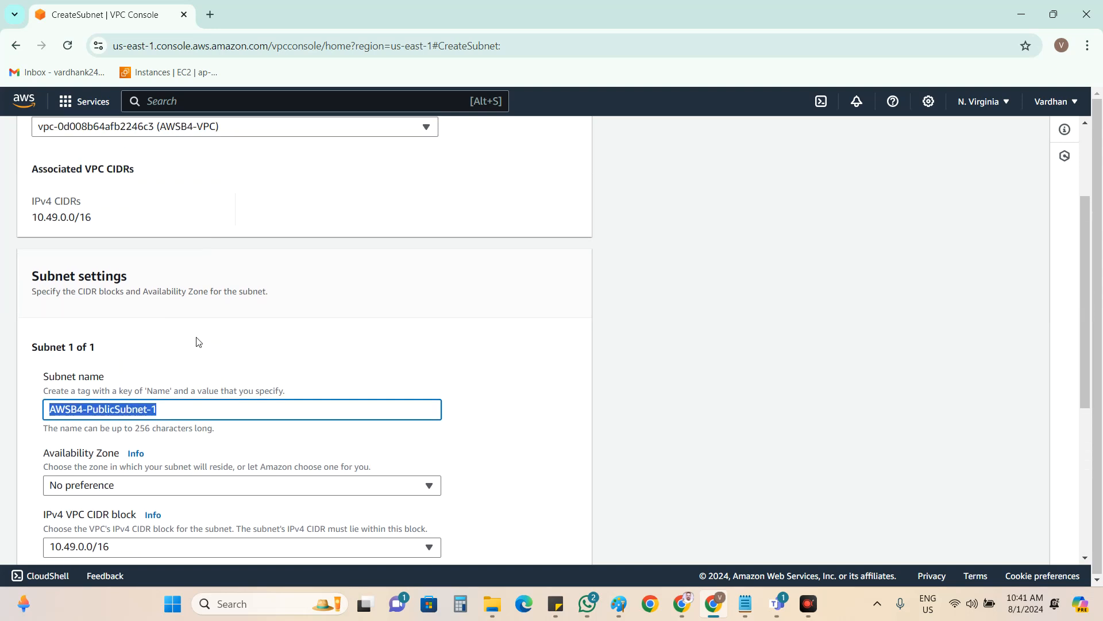
scroll(198, 341, down, 2)
click(142, 346)
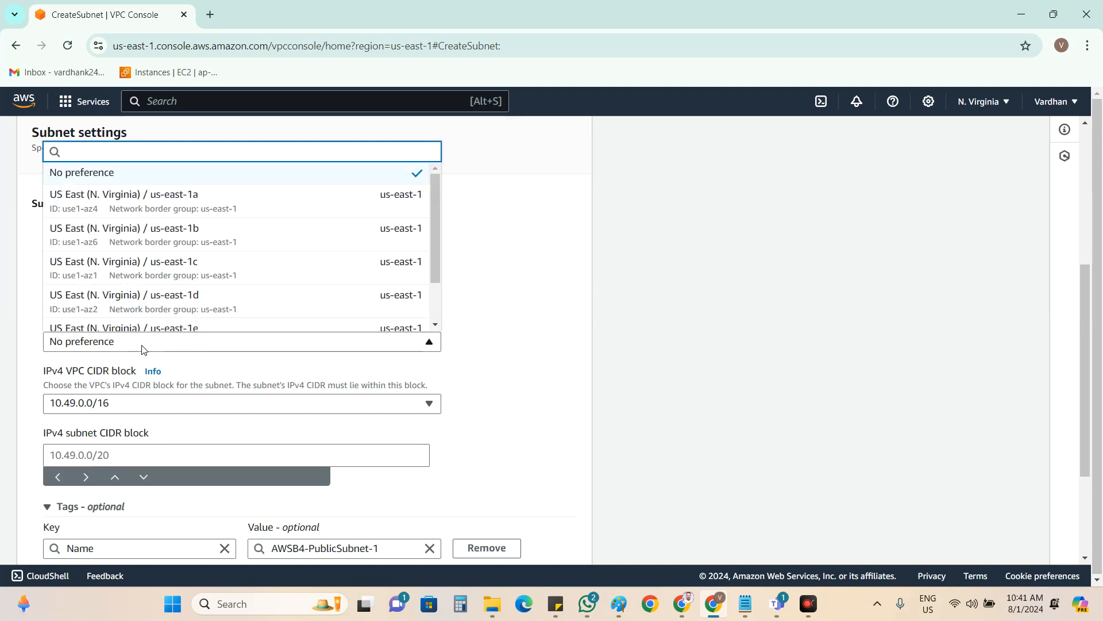
scroll(192, 209, down, 1)
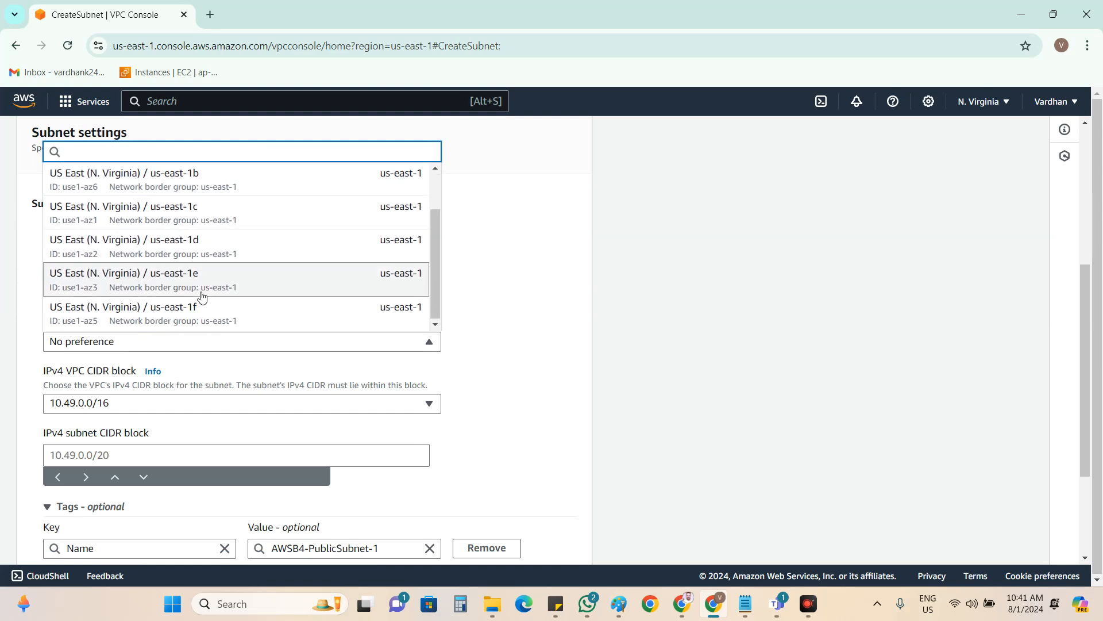
scroll(202, 288, up, 2)
click(207, 204)
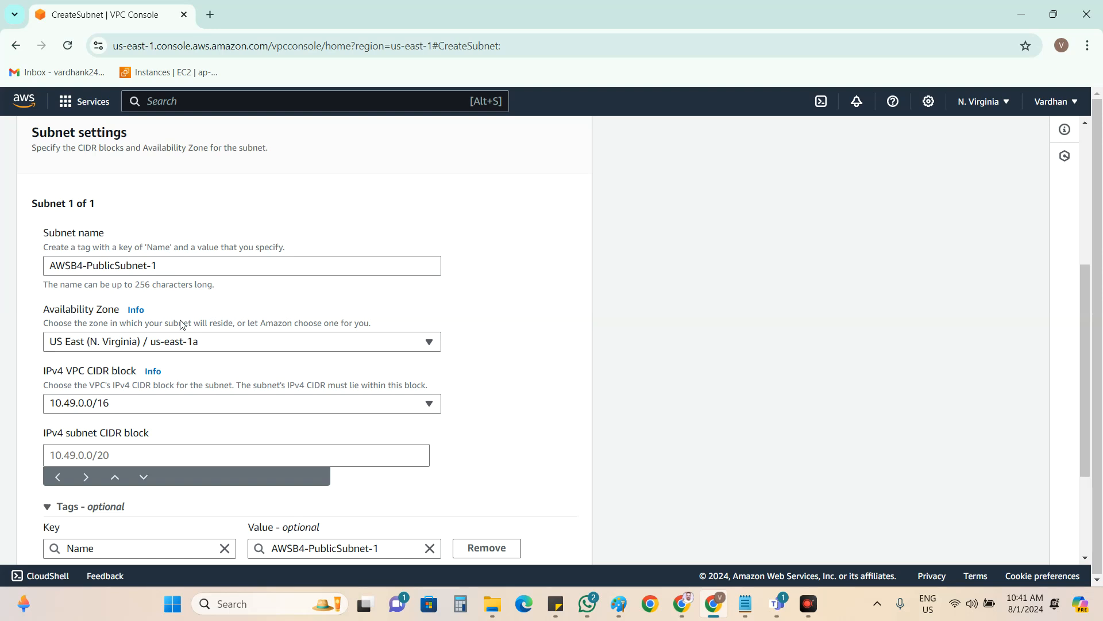
Set the IPv4 subnet CIDR block to 10.49.1.0/24 within the VPC's range and create the subnet.
scroll(153, 401, up, 1)
scroll(122, 265, up, 2)
scroll(116, 278, down, 4)
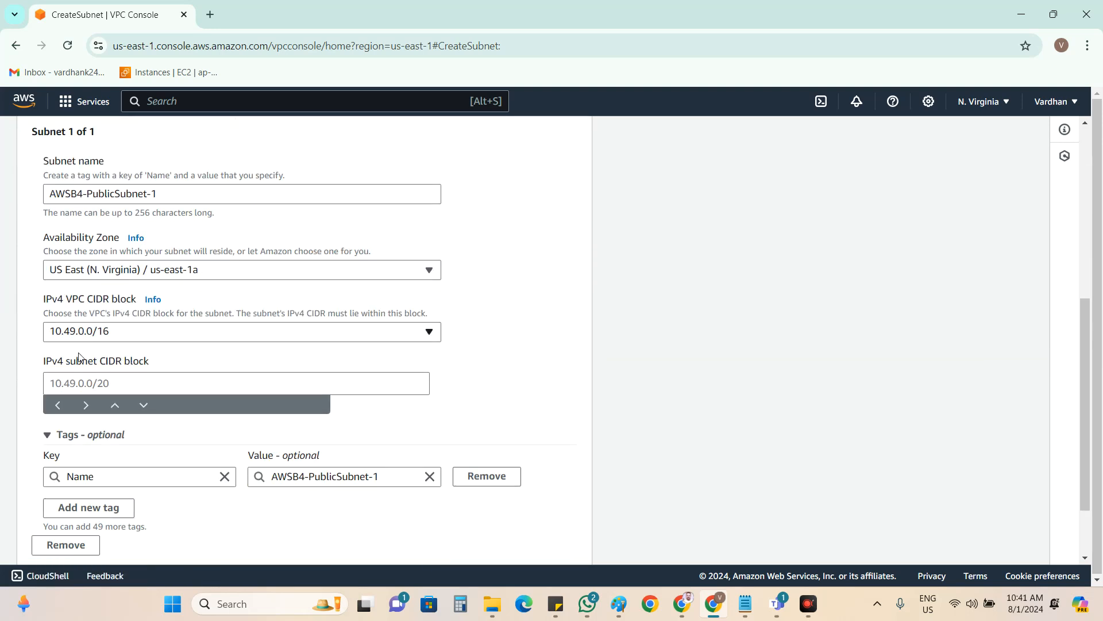
click(78, 384)
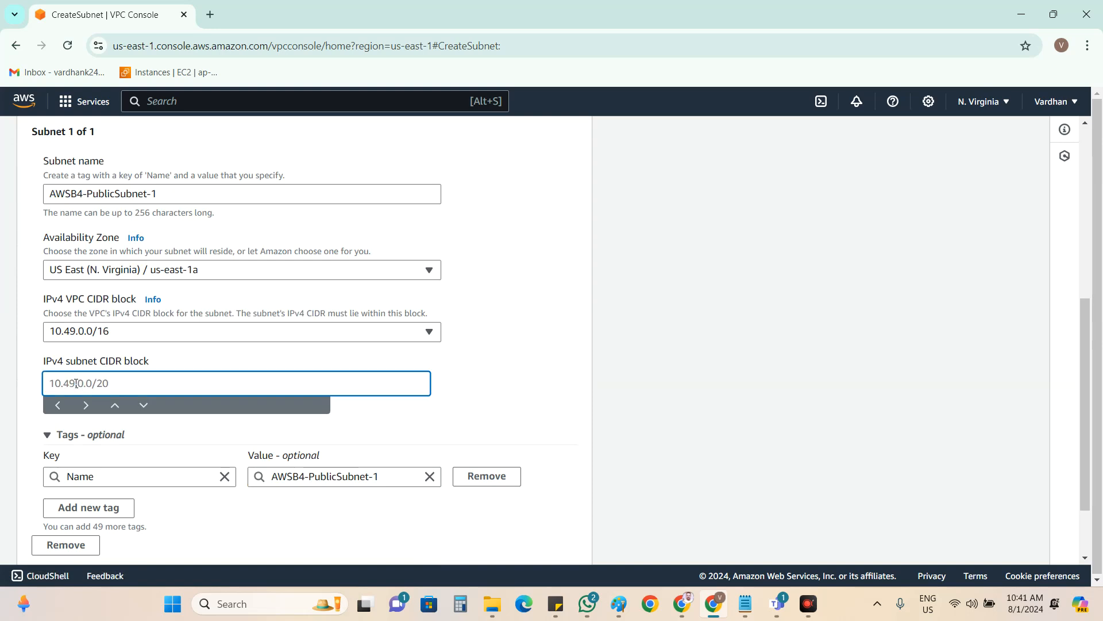
scroll(113, 375, up, 3)
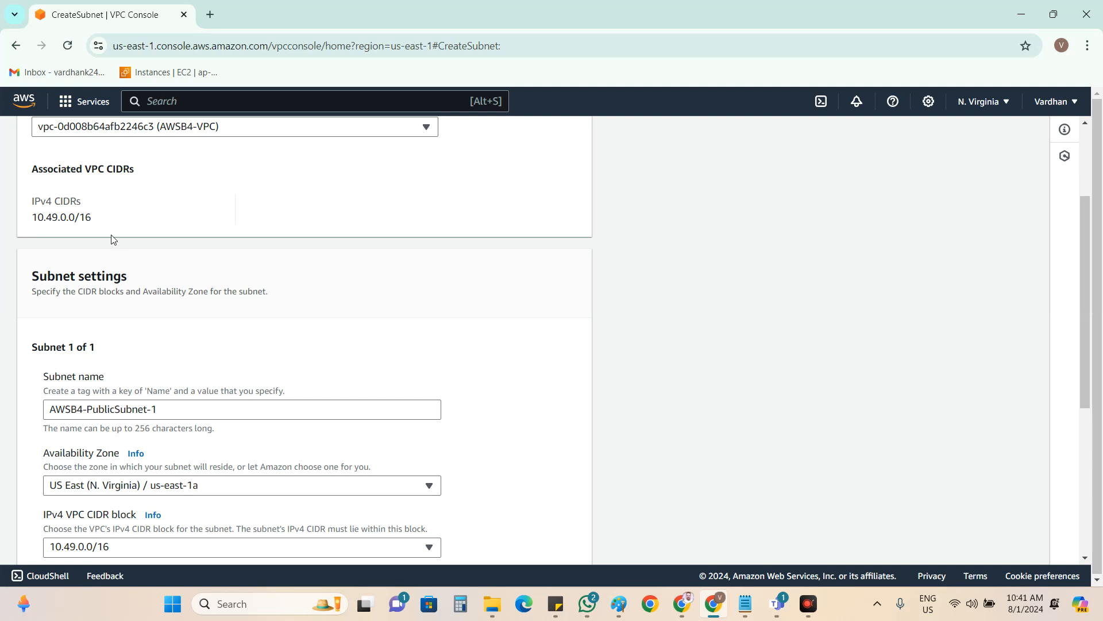
drag(95, 221, 32, 219)
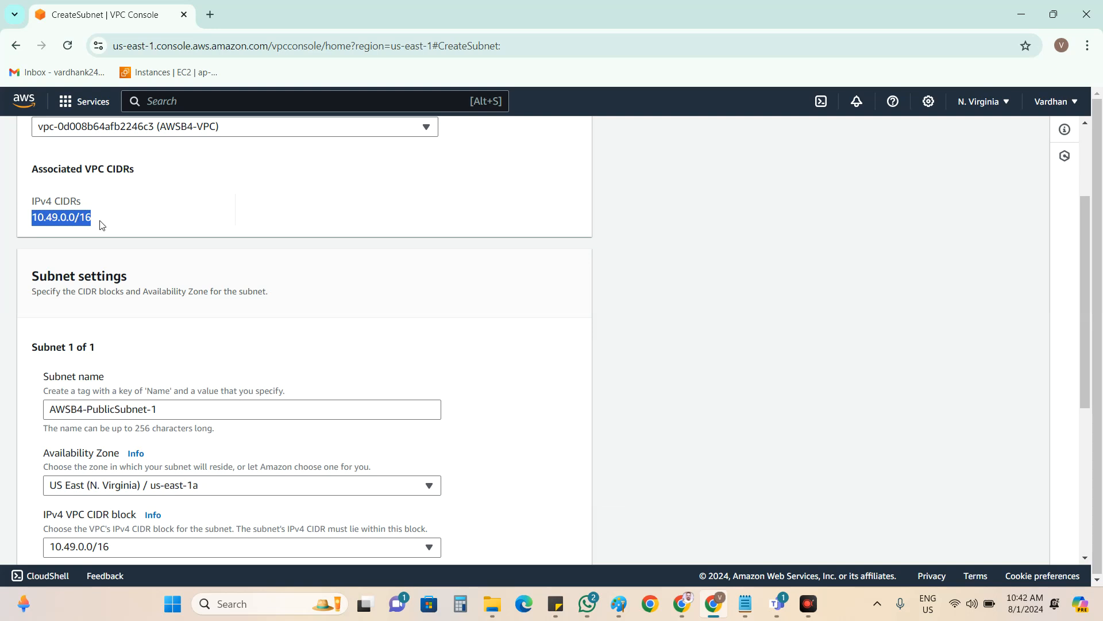
scroll(100, 224, down, 5)
click(87, 305)
text(10.49)
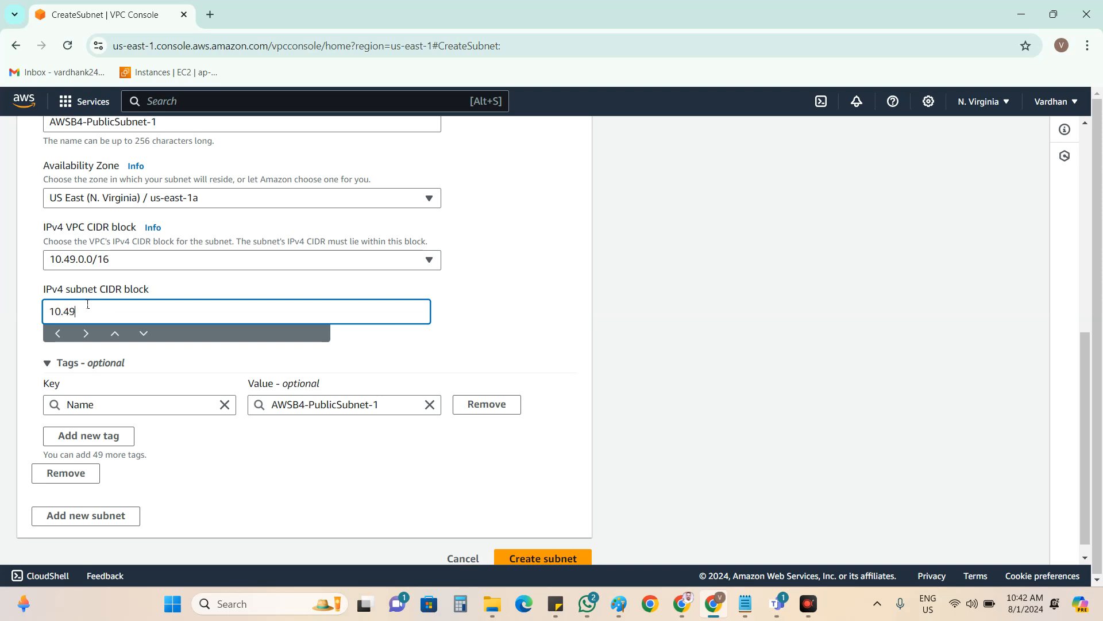
text(.1.0/24)
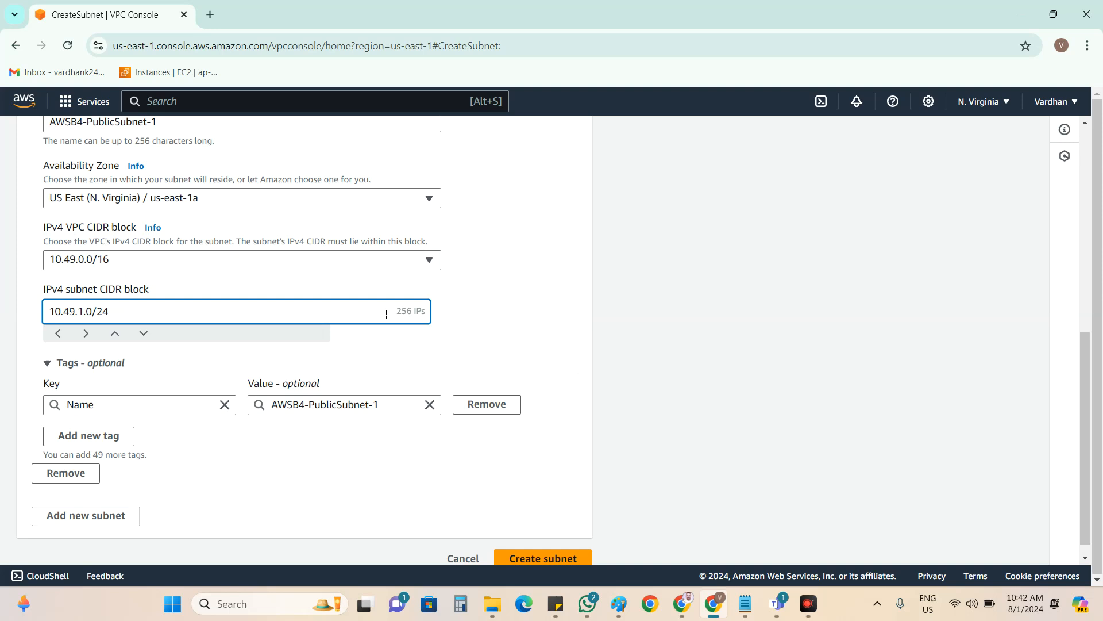
click(555, 305)
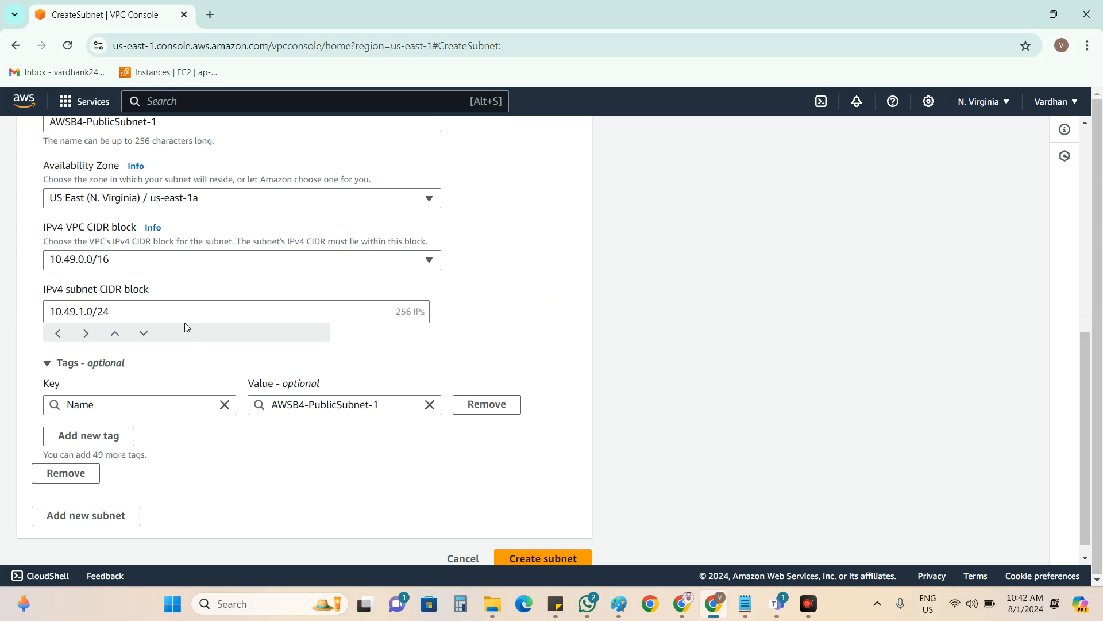
drag(137, 311, 47, 311)
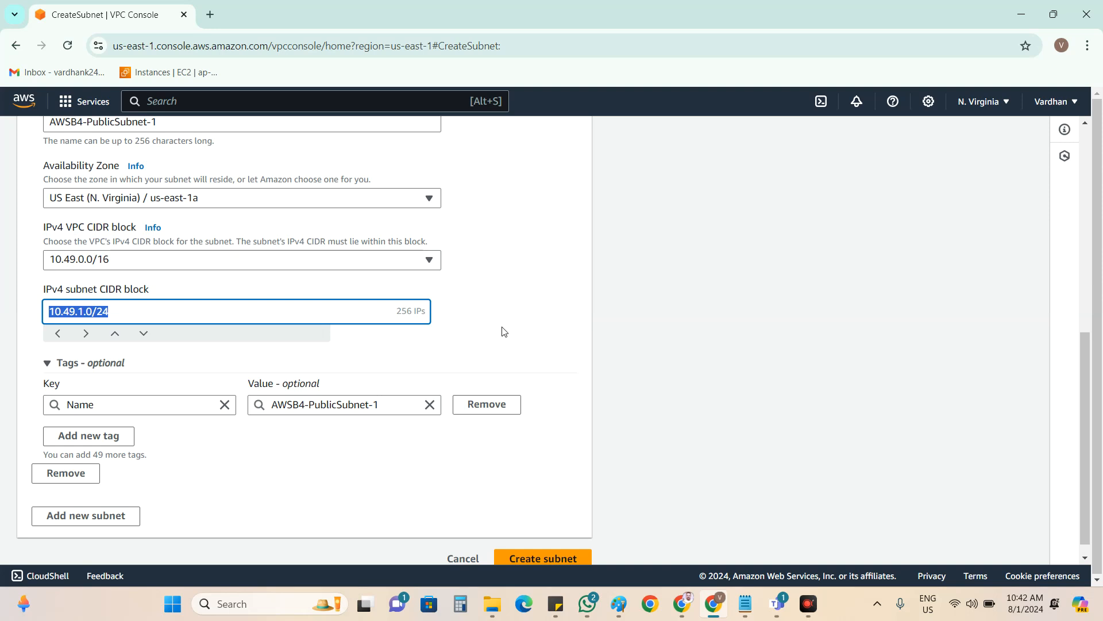
click(531, 557)
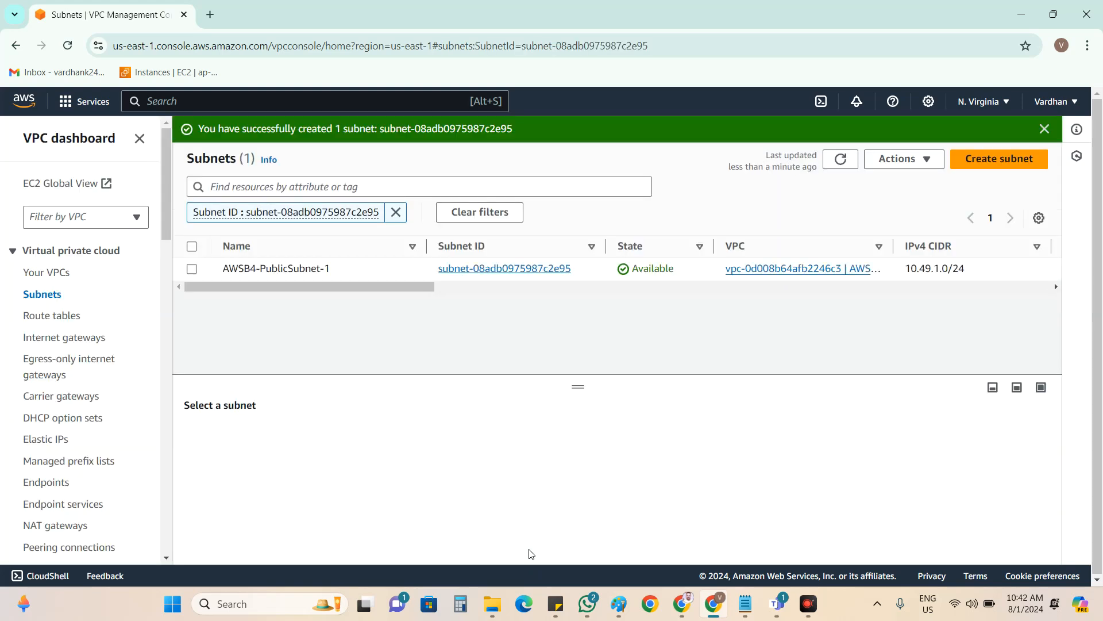
Select the newly created subnet and enter AWSB4-PublicSubnet-1 in the subnet search.
click(373, 273)
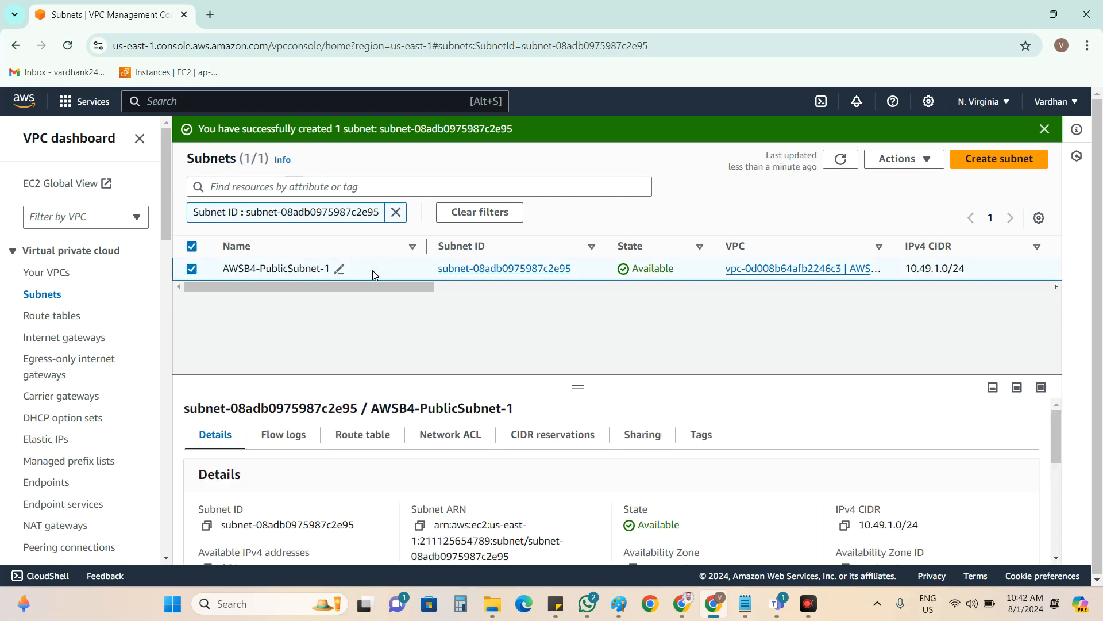
click(313, 185)
text(AWSB4-PublicSubnet-1)
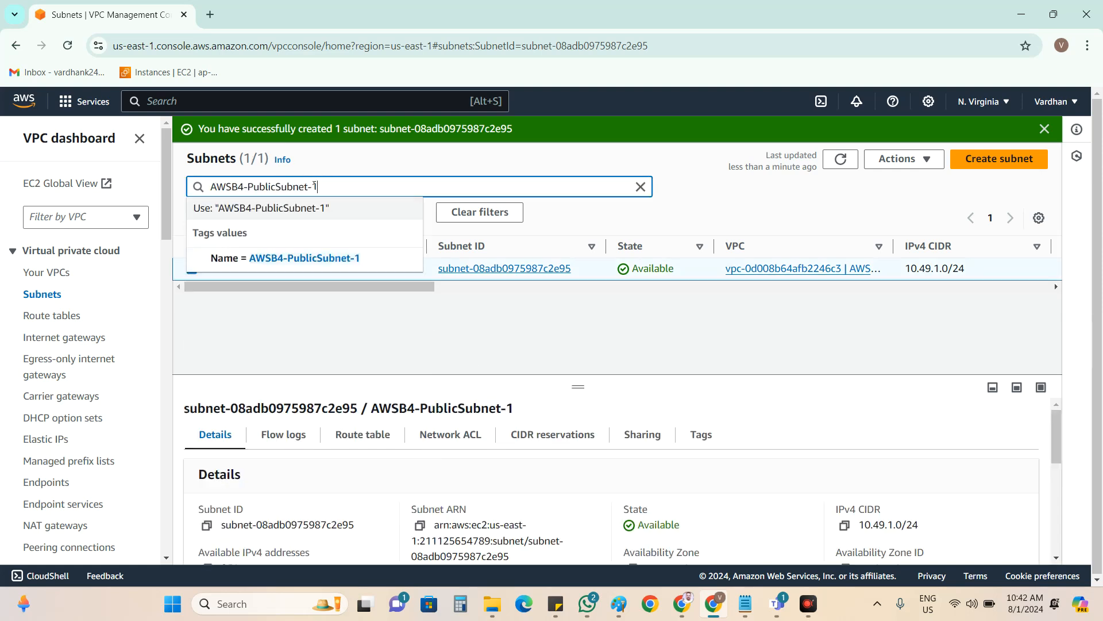
Open the list of VPCs and copy the VPC ID of AWSB4-VPC.
click(51, 274)
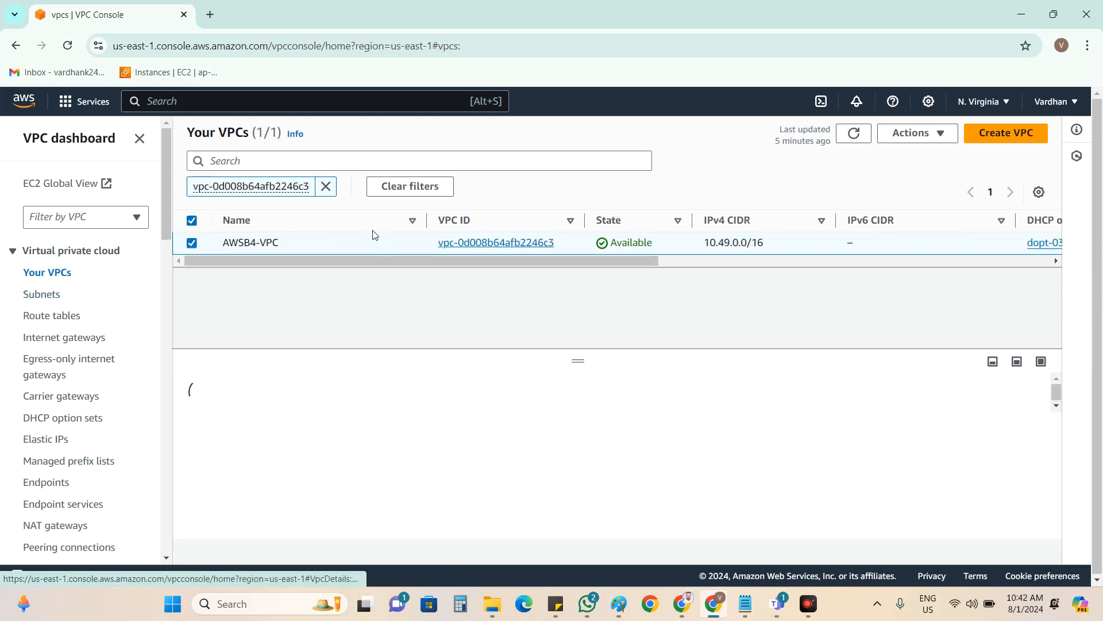
drag(557, 243, 452, 251)
key(ctrl+c)
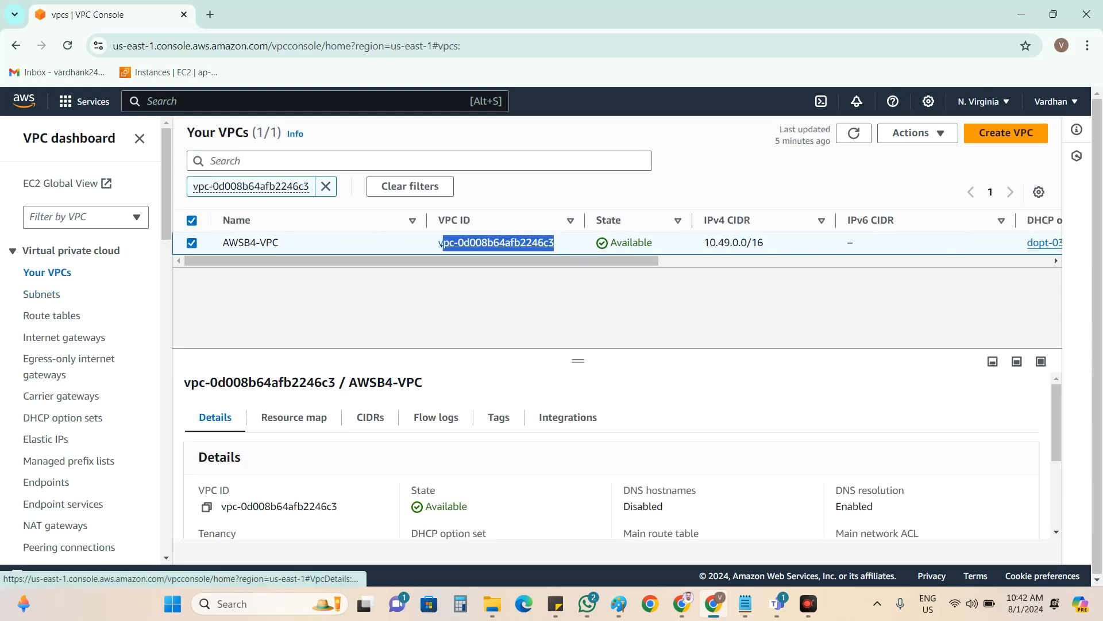
Filter the subnet list by the copied AWSB4-VPC ID and sort it by name.
click(44, 295)
click(326, 187)
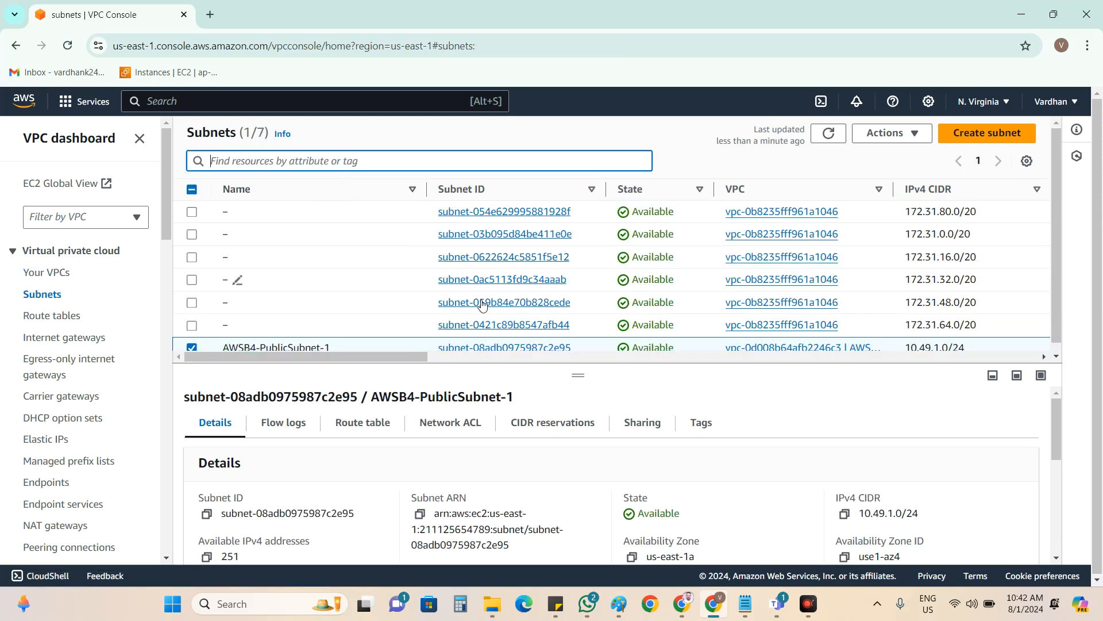
click(361, 161)
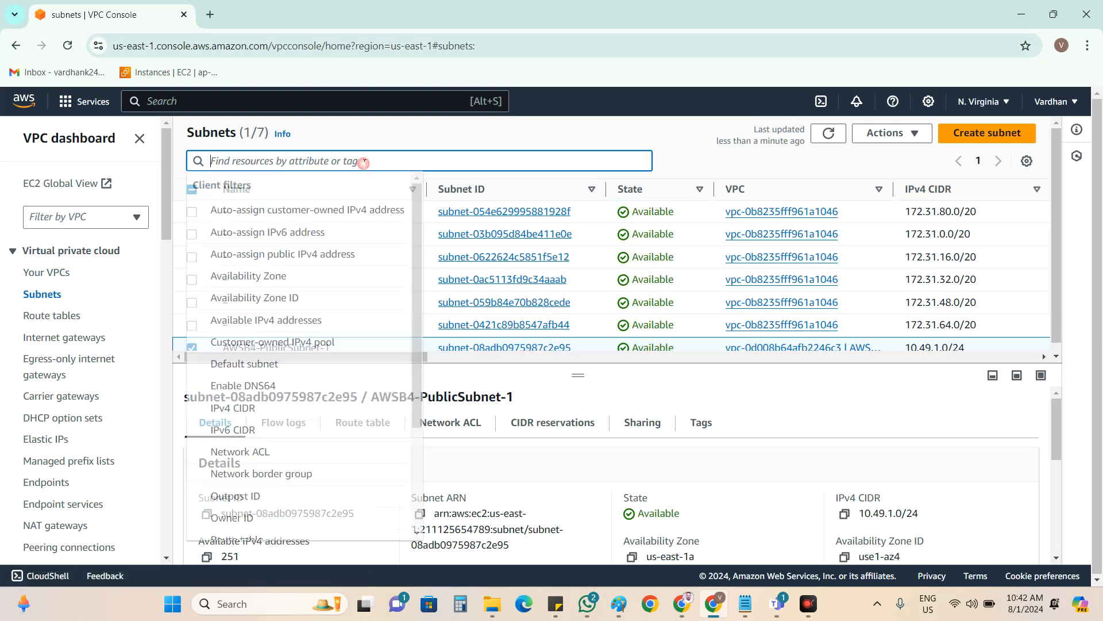
key(ctrl+v)
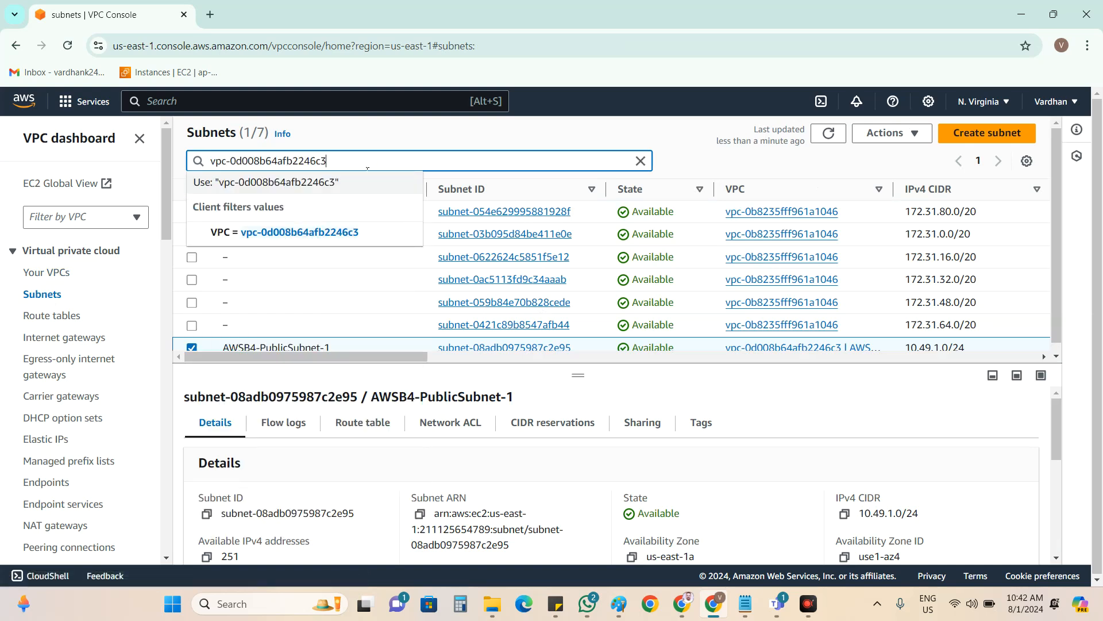
click(357, 230)
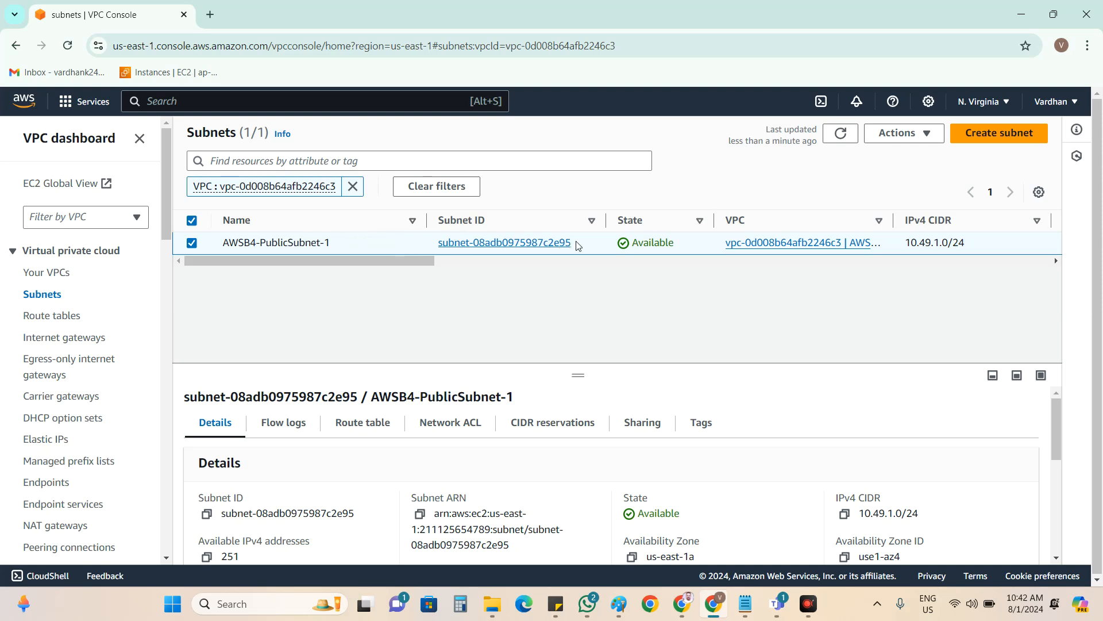
click(411, 223)
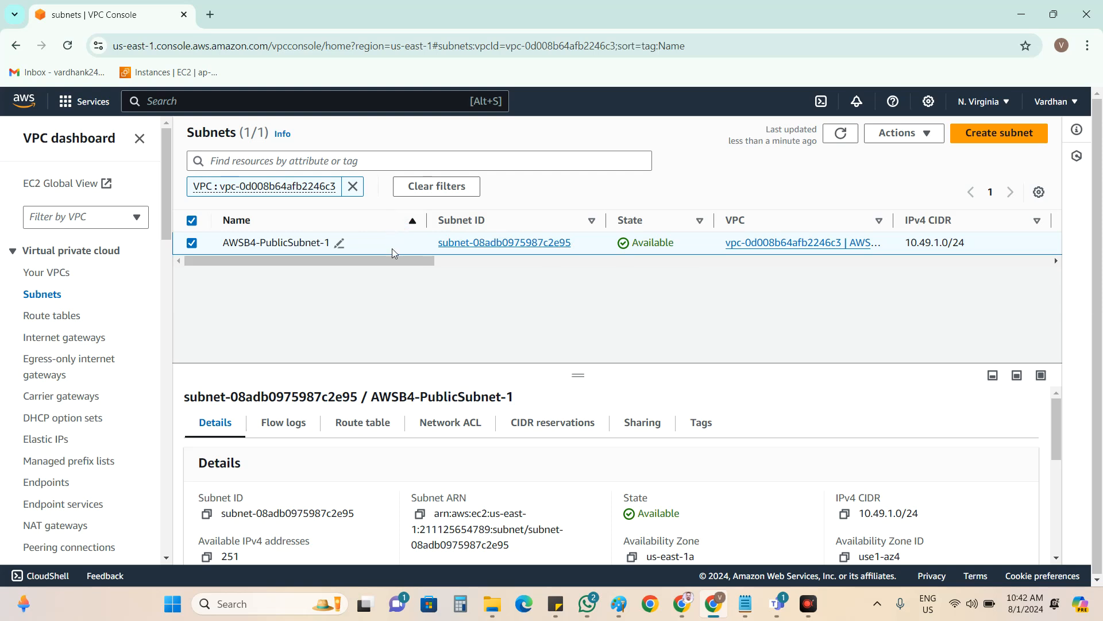
Edit the settings of AWSB4-PublicSubnet-1 and enable auto-assign public IPv4 address.
click(899, 134)
click(908, 196)
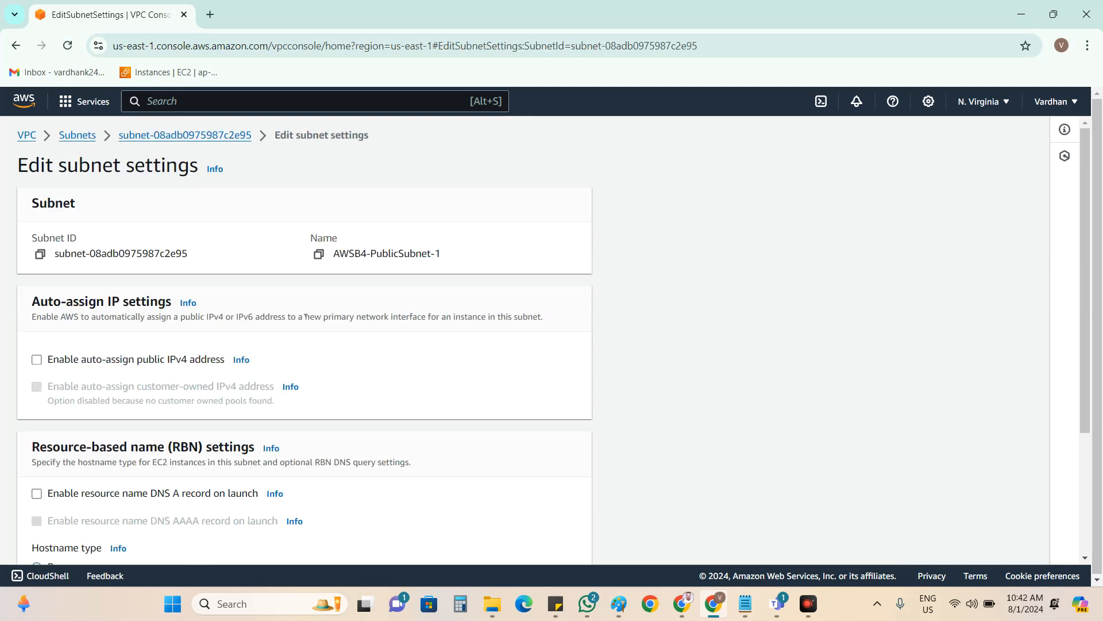
click(38, 360)
scroll(349, 359, down, 2)
scroll(368, 318, down, 3)
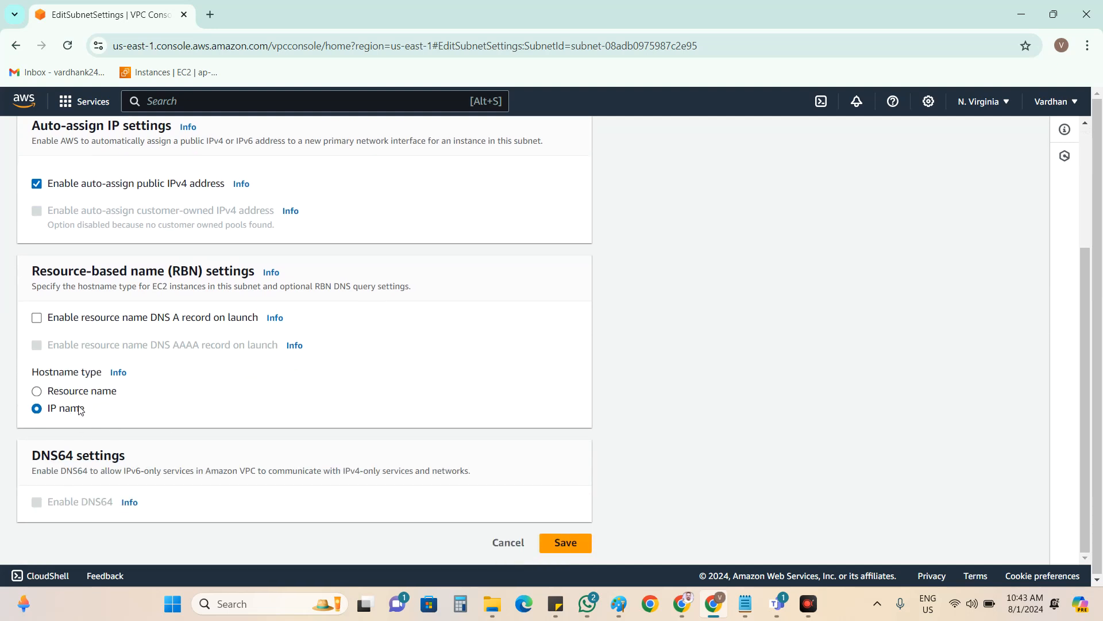
Duplicate the browser tab and list the EC2 instances of the Asia Pacific (Mumbai) region in the copy.
right_click(128, 24)
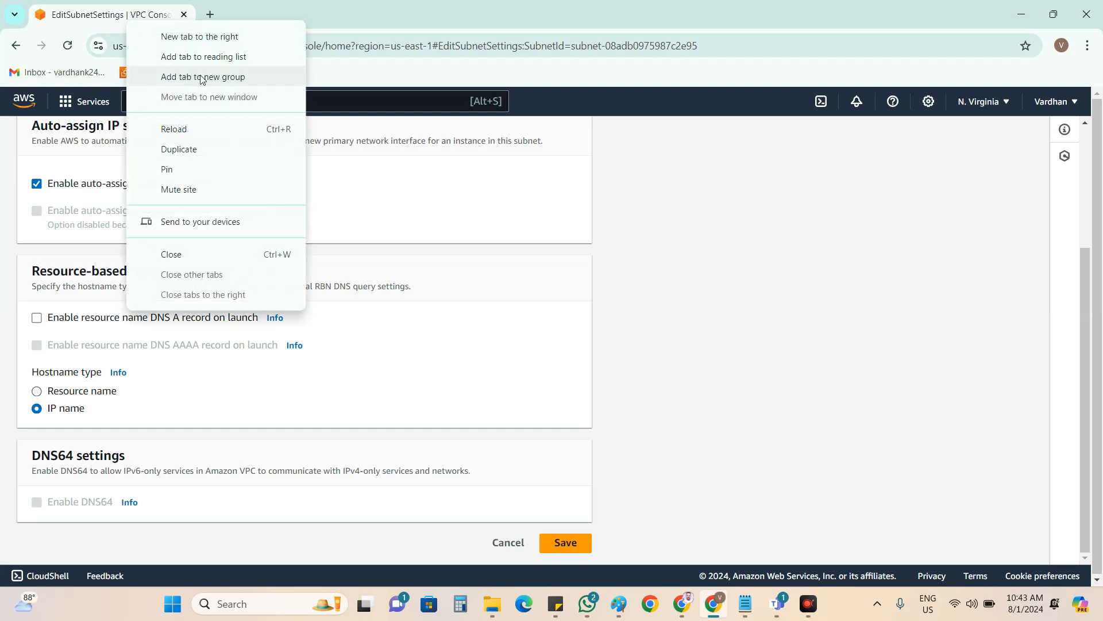
click(197, 150)
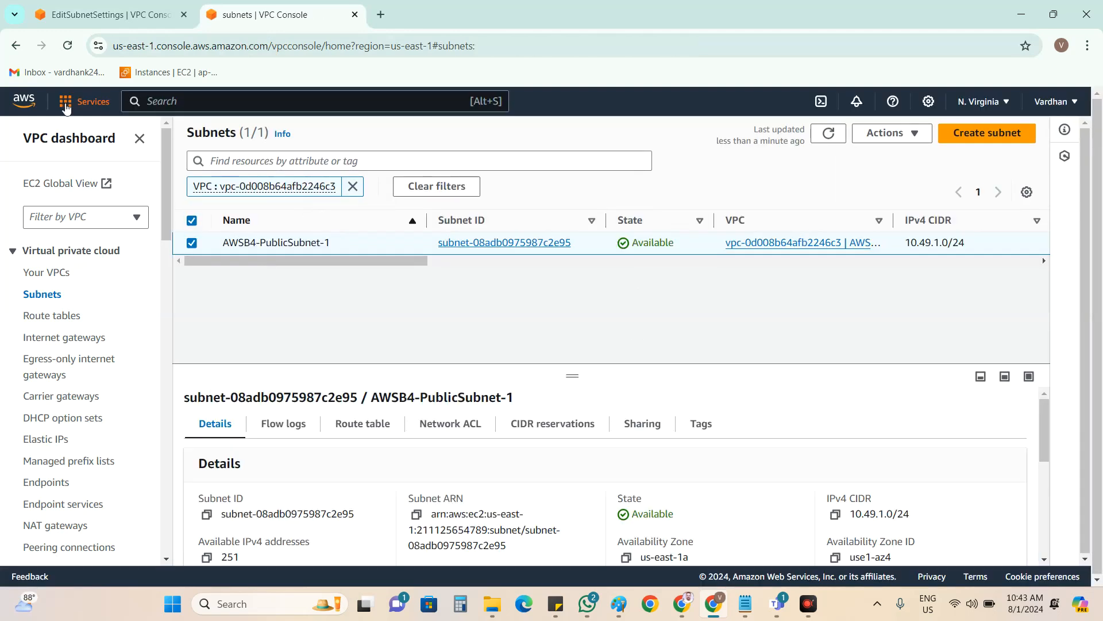
click(26, 101)
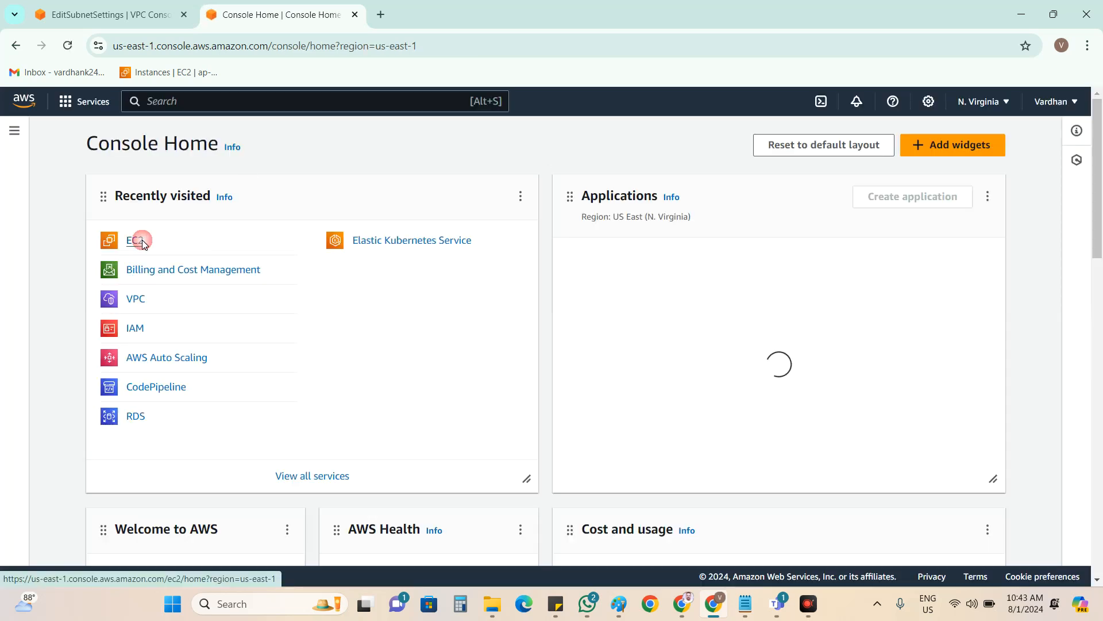
click(141, 240)
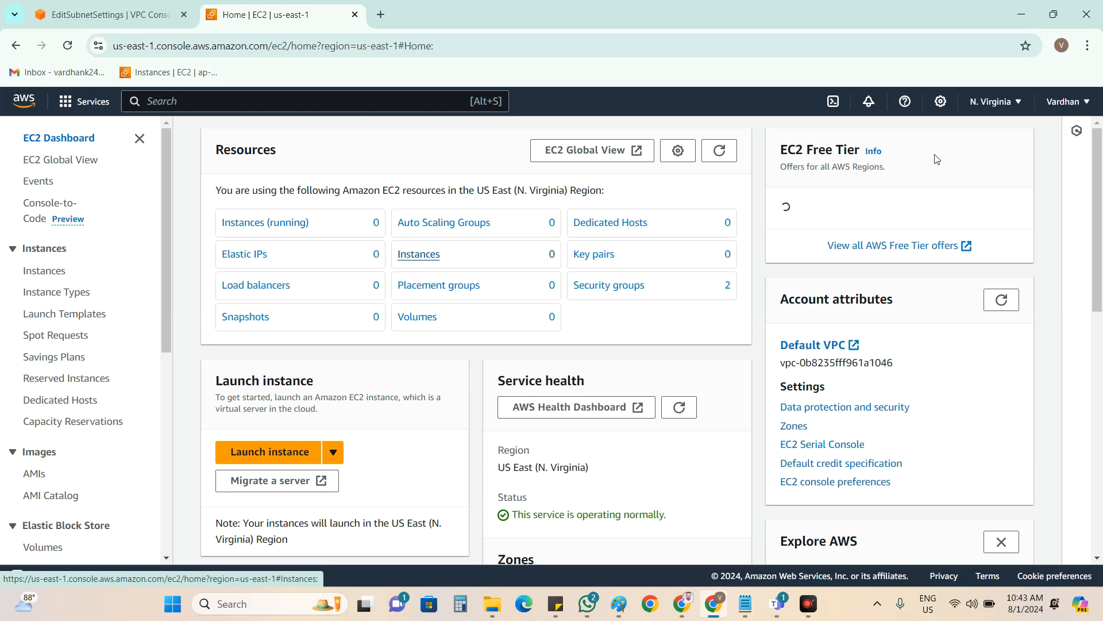
click(989, 101)
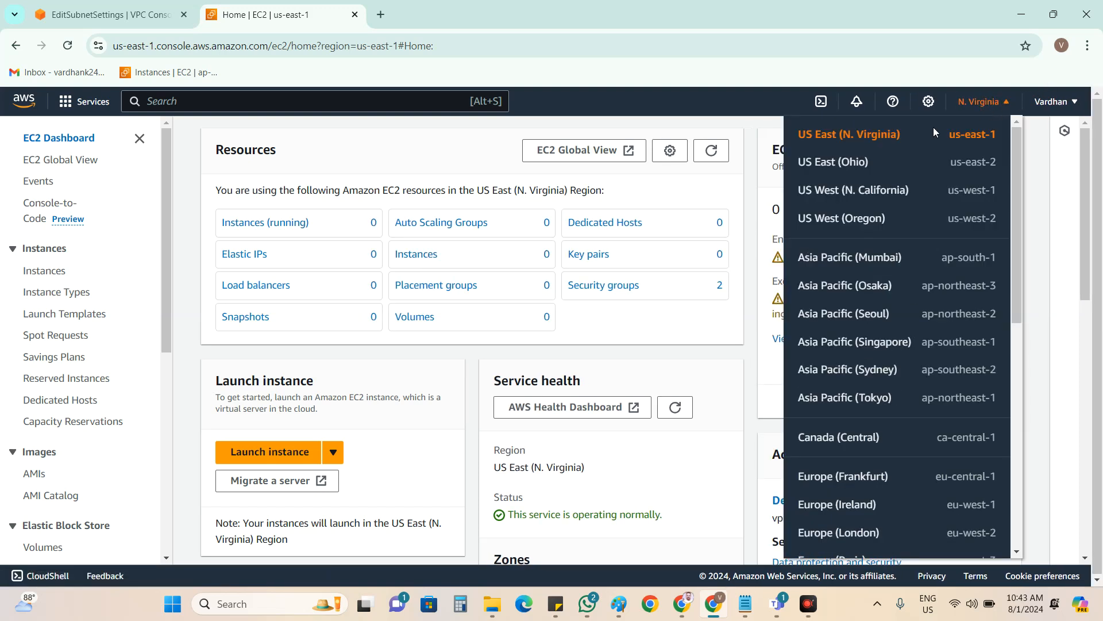
click(872, 257)
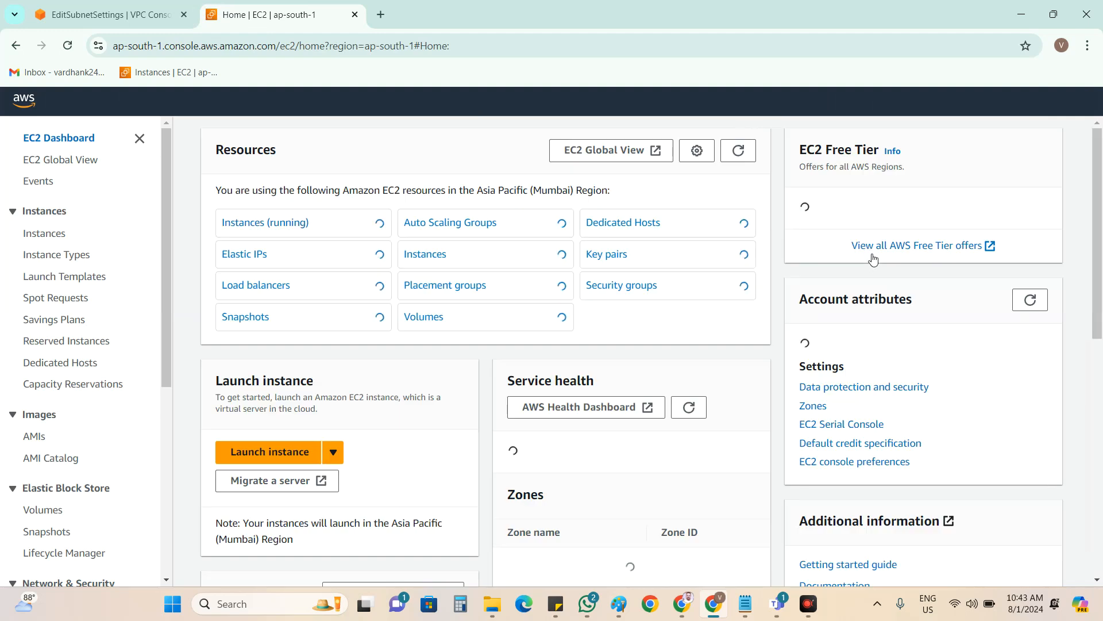
click(430, 254)
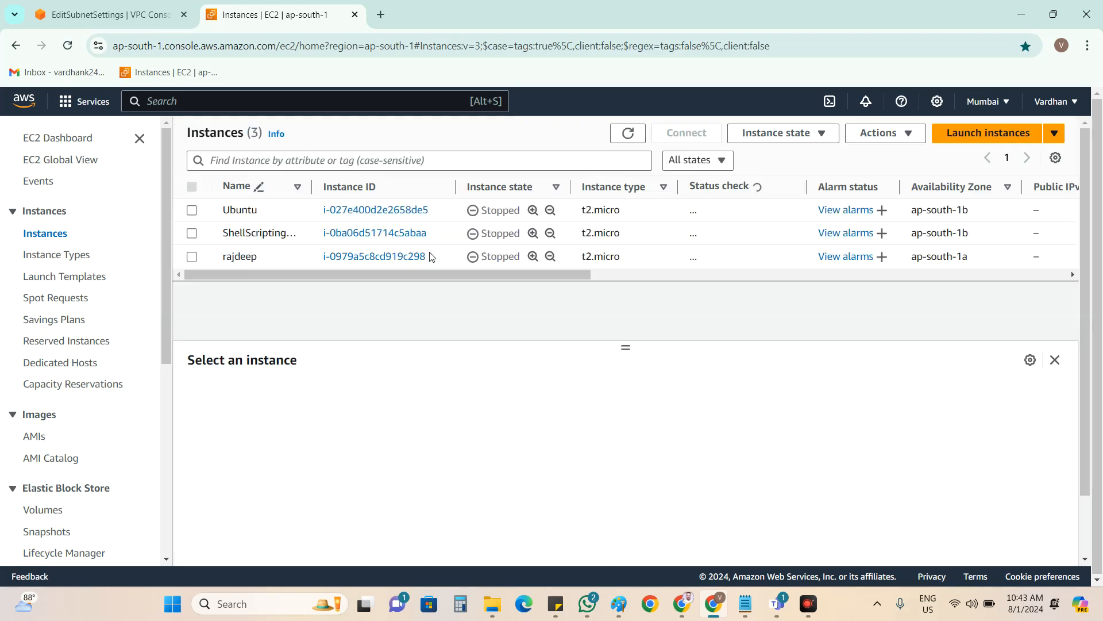
Examine the instance IDs of the ap-south-1a instance and the ShellScriptingServer instance as examples of resource names.
drag(437, 262, 320, 257)
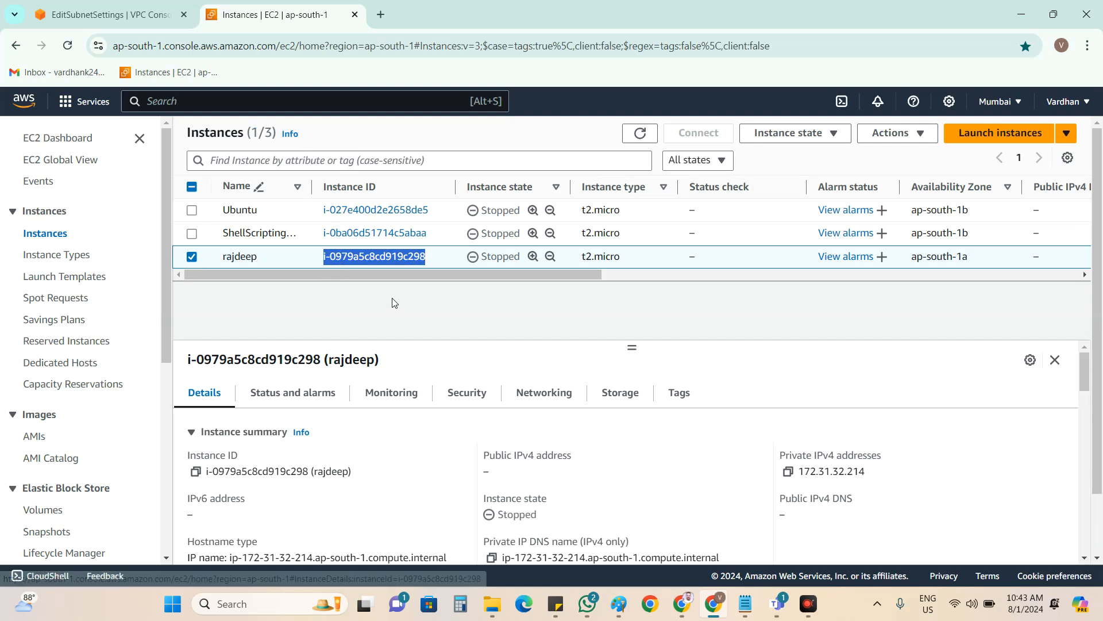
click(998, 102)
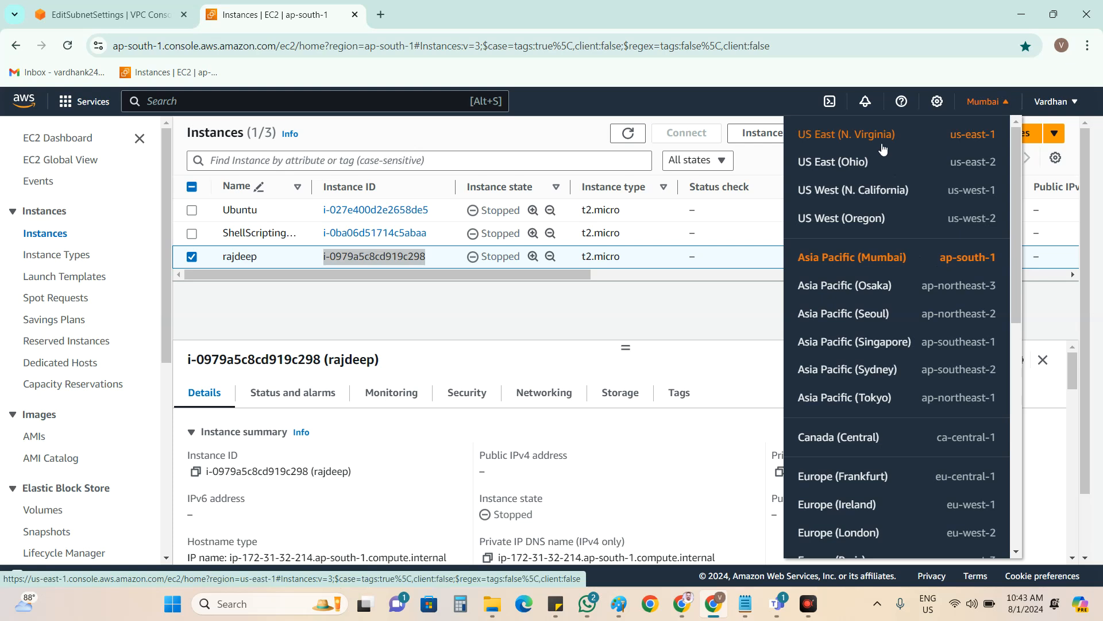
click(736, 296)
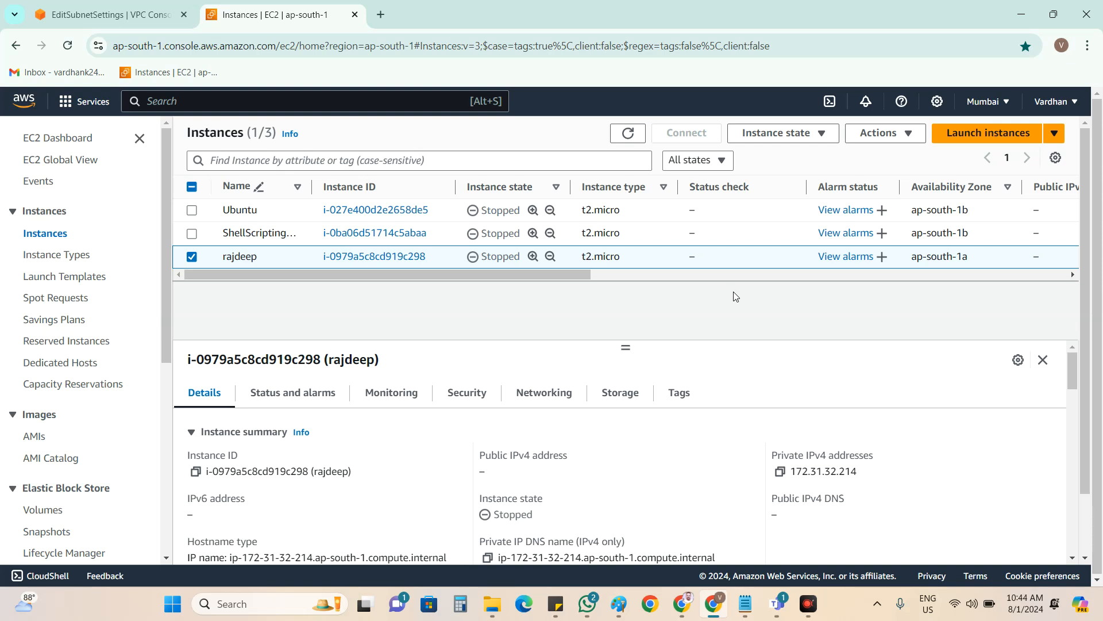
drag(430, 235, 320, 240)
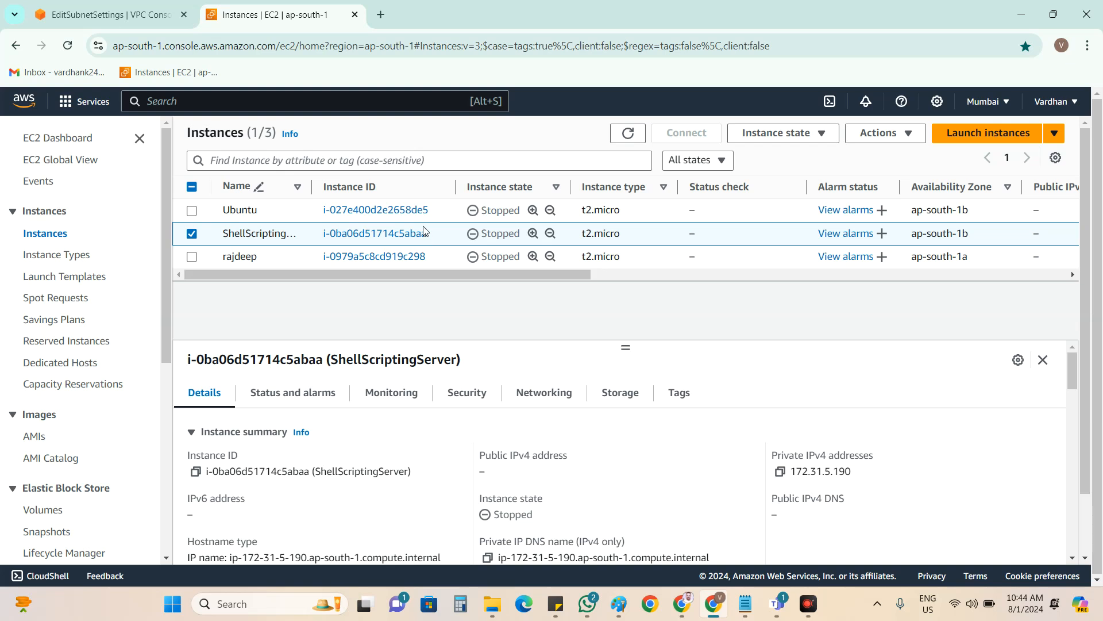
drag(431, 235, 323, 238)
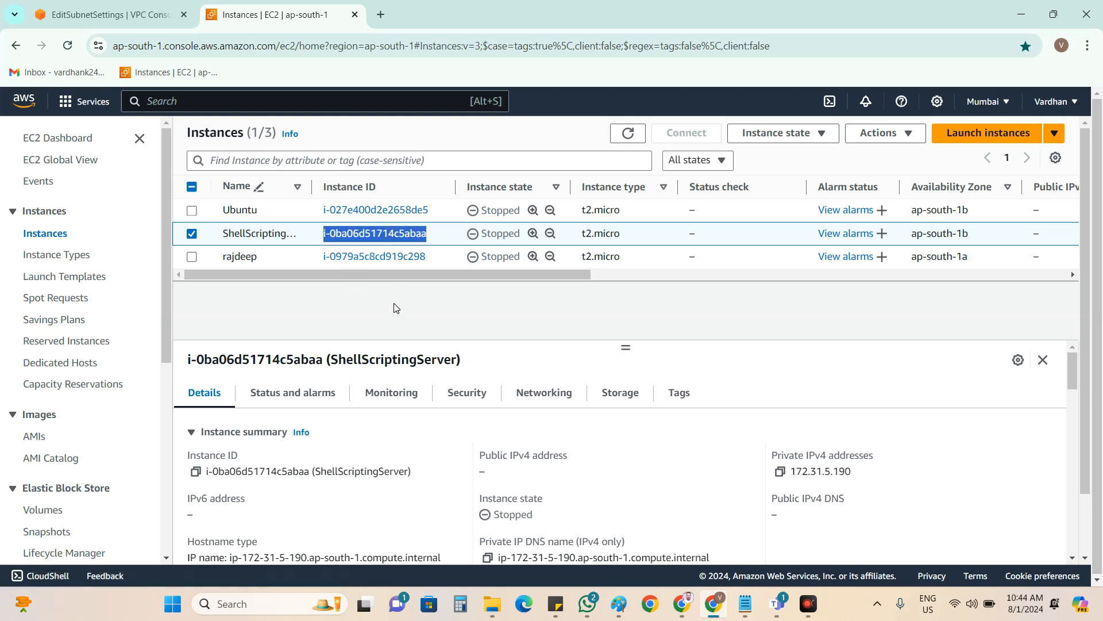
Compare the subnet's hostname type options with the private IPv4 address and public DNS details of ShellScriptingServer.
click(138, 17)
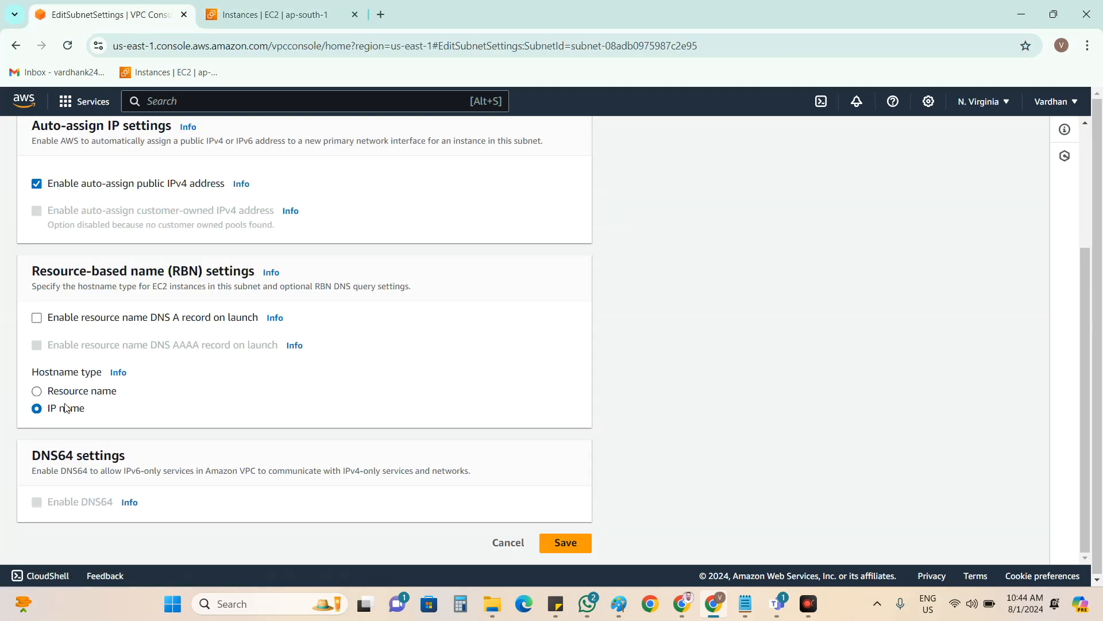
click(245, 17)
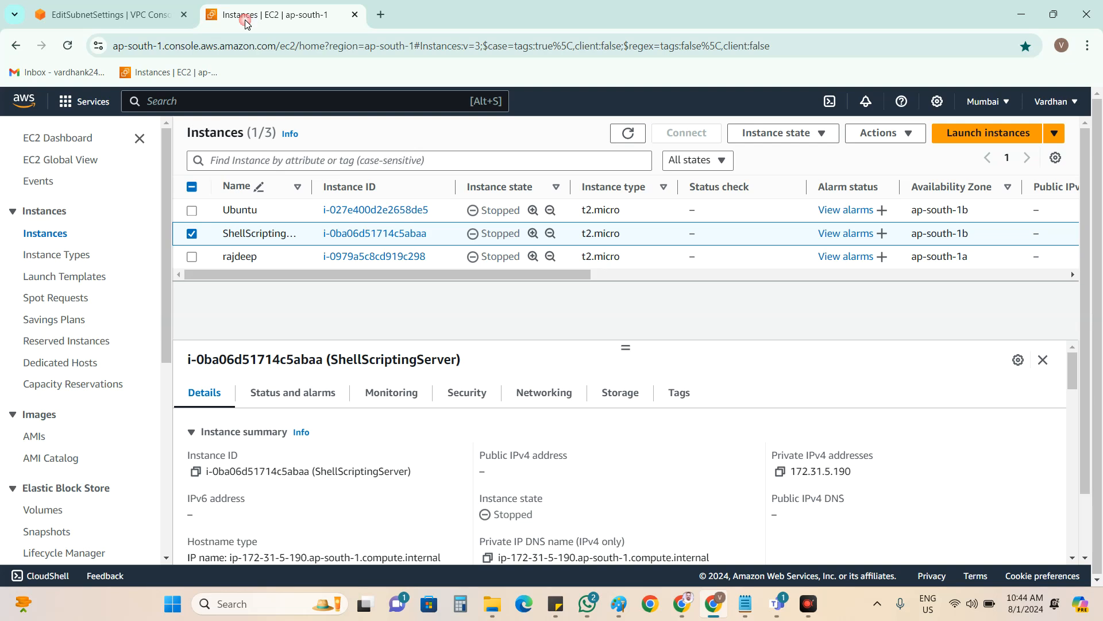
drag(862, 472, 790, 470)
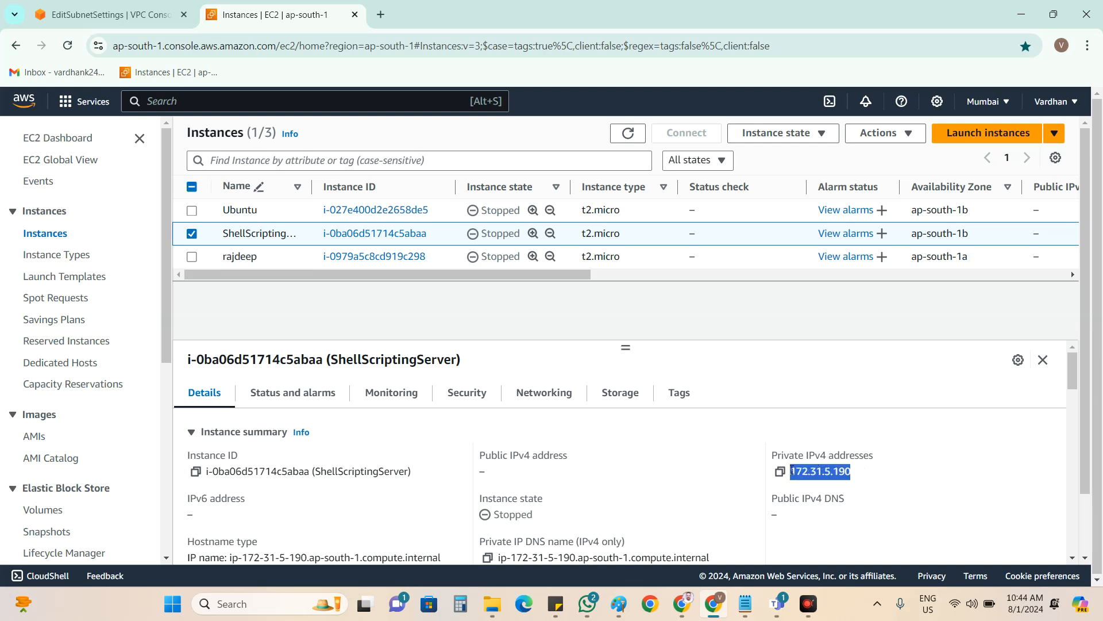
scroll(840, 406, down, 1)
click(793, 444)
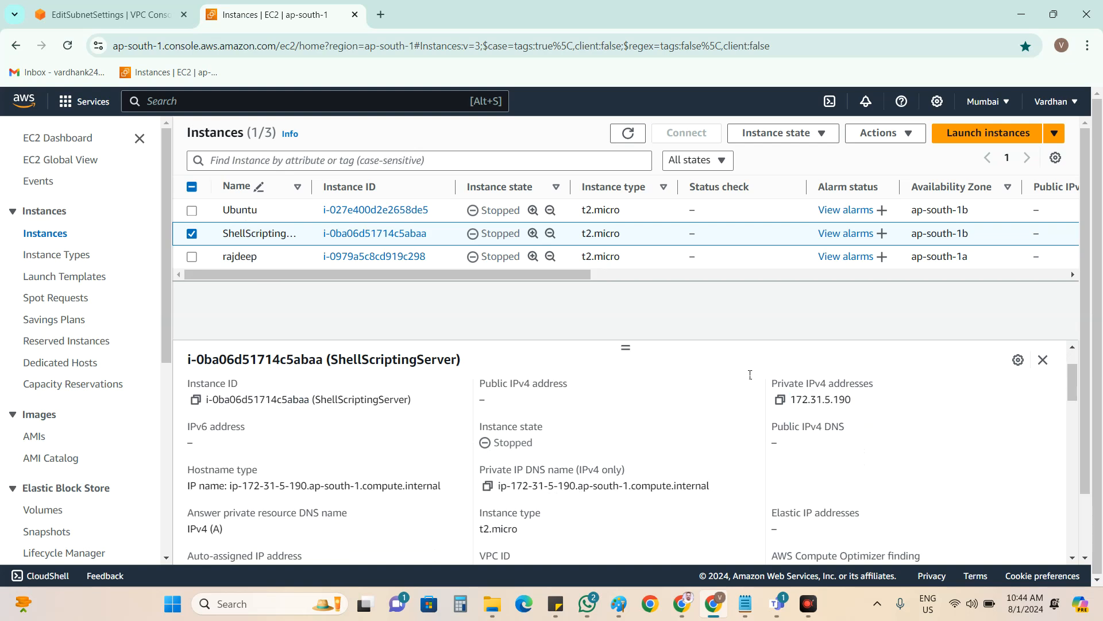
Start the Ubuntu instance.
click(313, 213)
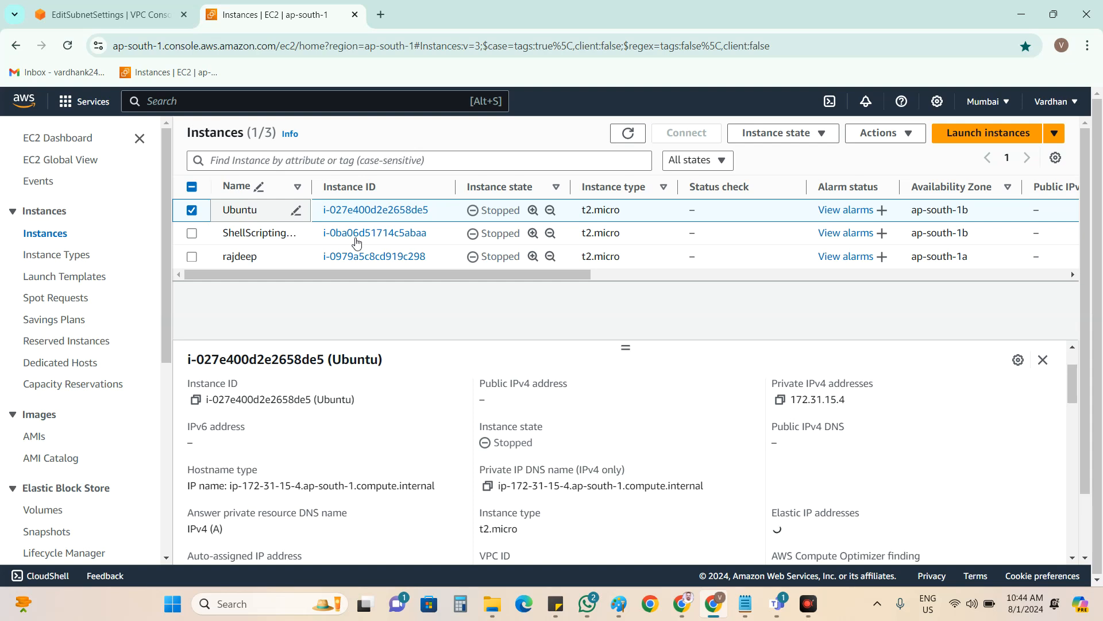
click(753, 138)
click(776, 177)
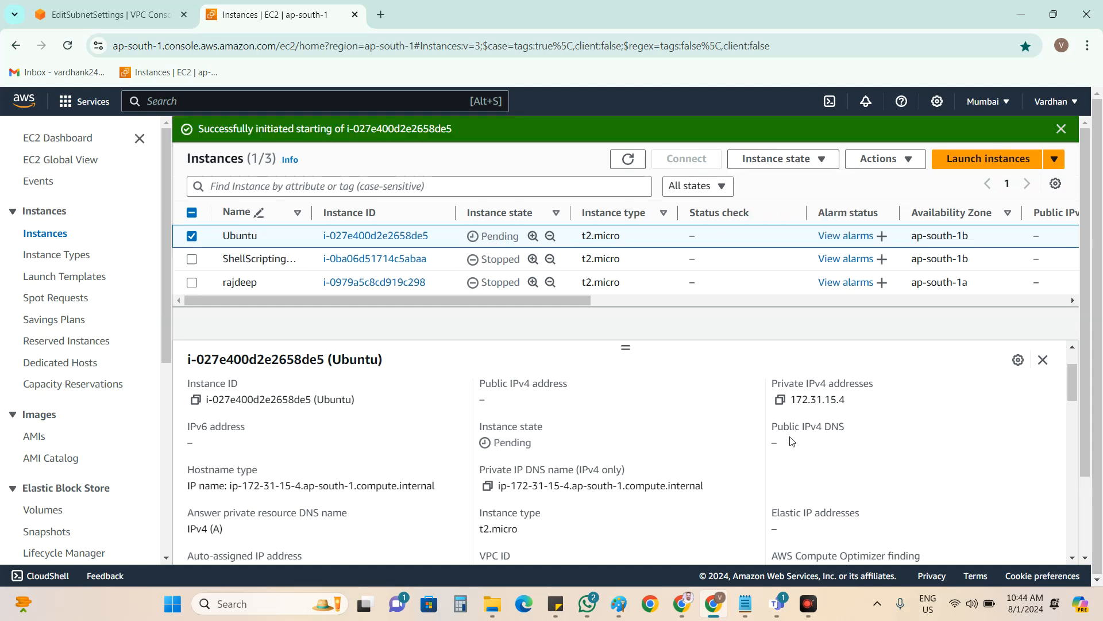
Compare the subnet's auto-assign IP settings with the Ubuntu instance's public DNS field and private IP DNS name.
click(109, 14)
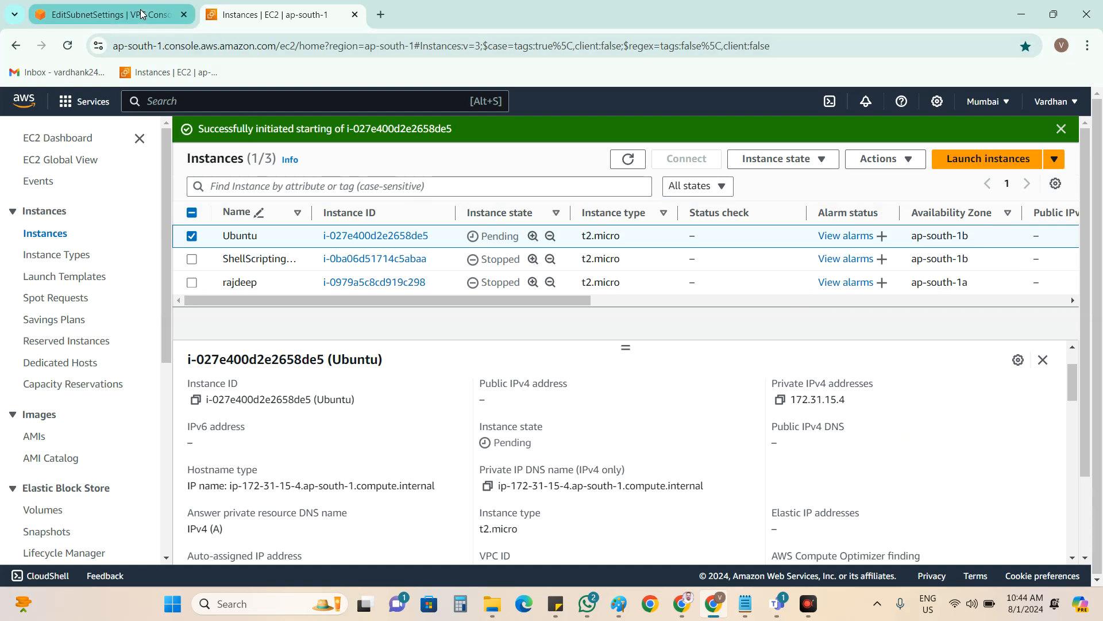
scroll(118, 376, up, 1)
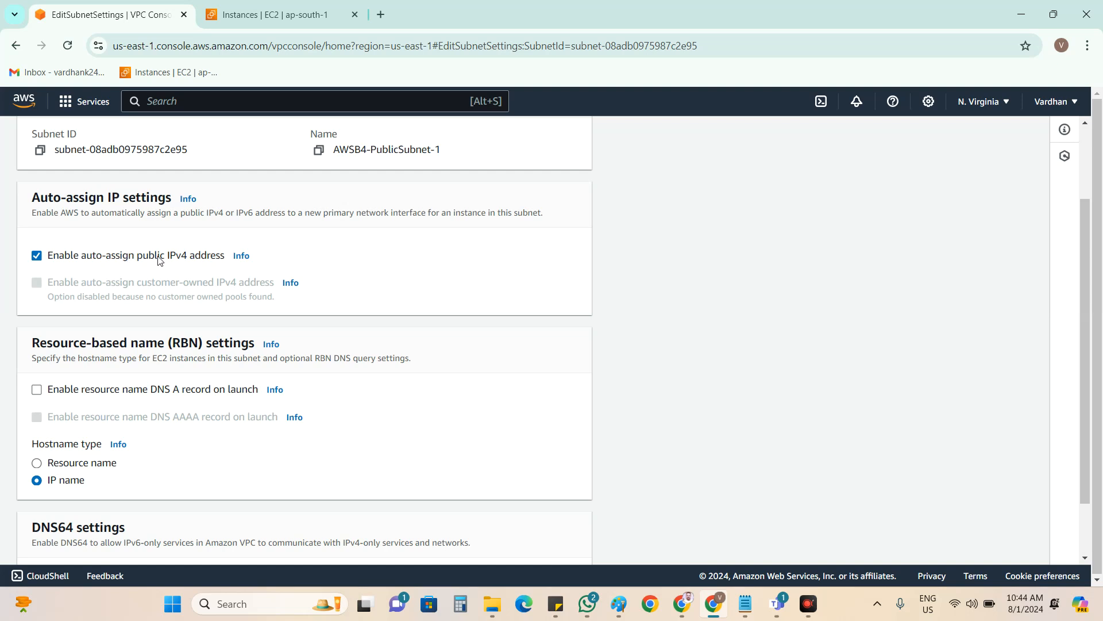
click(261, 17)
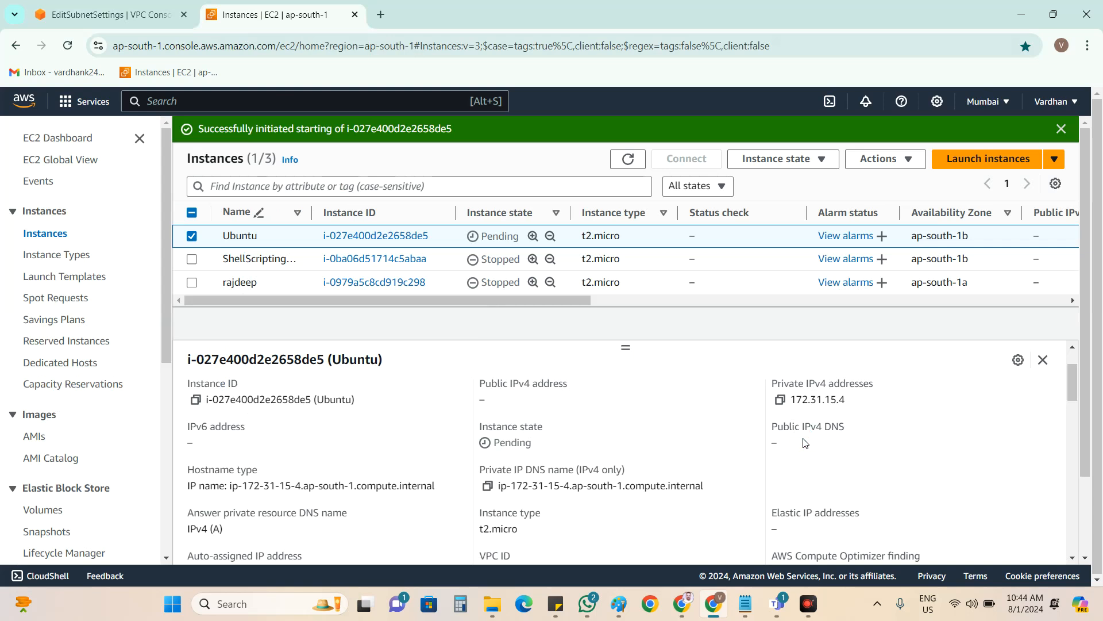
drag(560, 485, 501, 485)
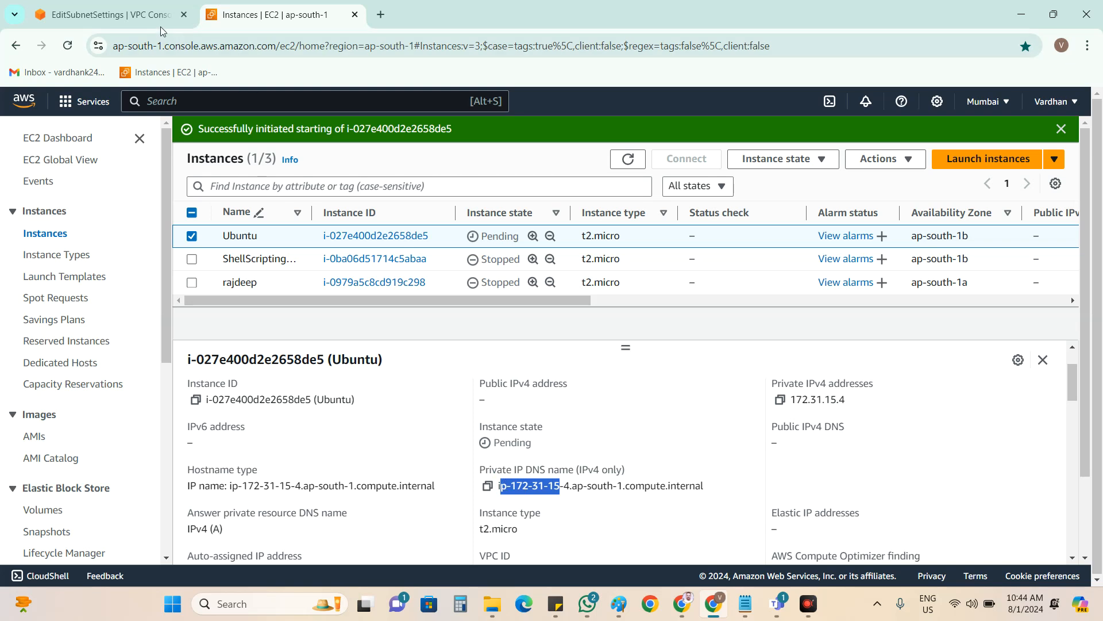
Set the hostname type of AWSB4-PublicSubnet-1 to Resource name and save the subnet settings.
click(138, 16)
click(62, 462)
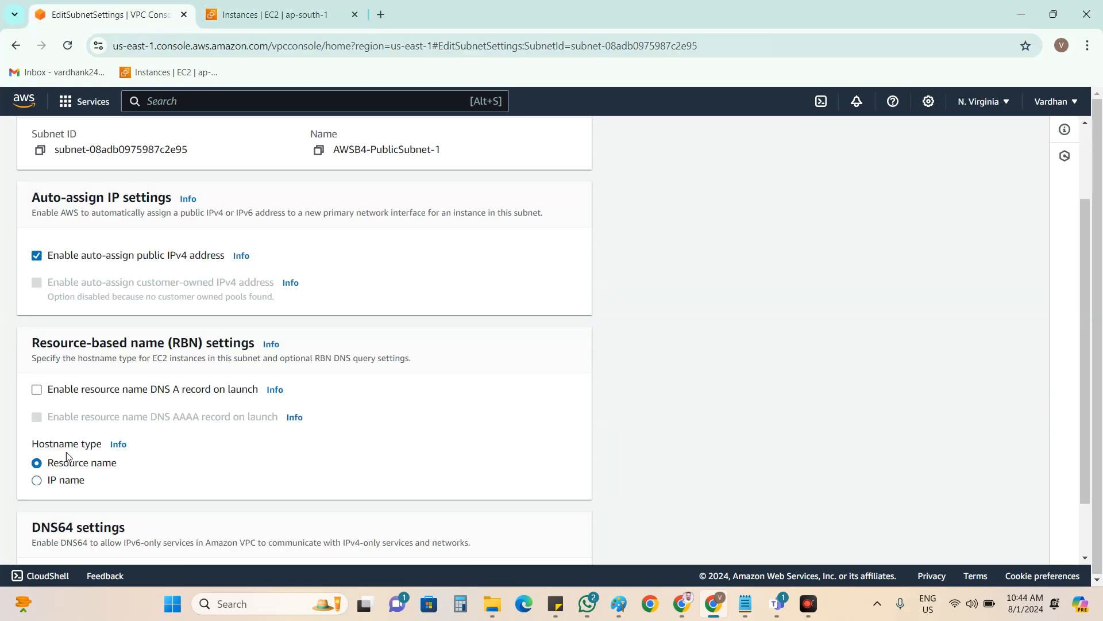
scroll(556, 313, down, 3)
click(572, 544)
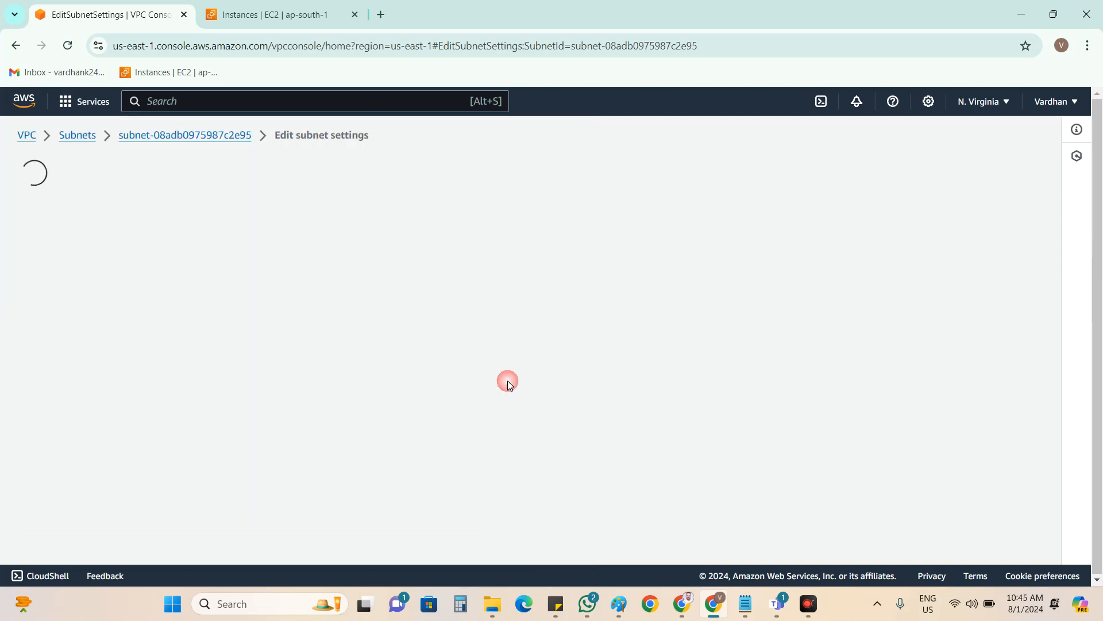
Return to the Mumbai instances, refresh the list and check the Ubuntu instance's public IPv4 DNS.
click(309, 8)
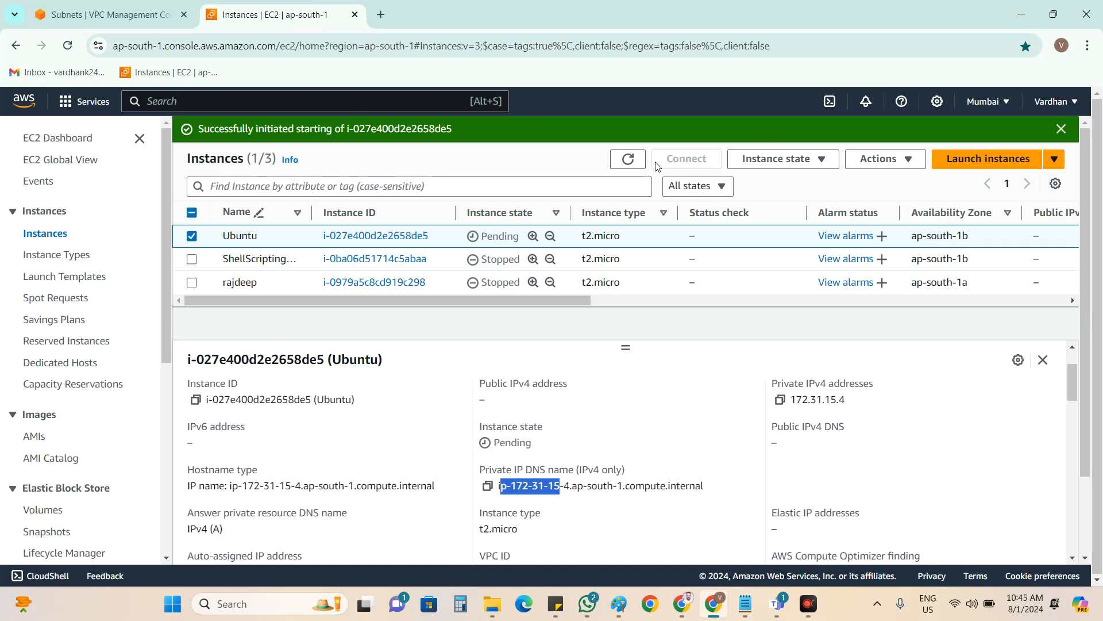
click(638, 160)
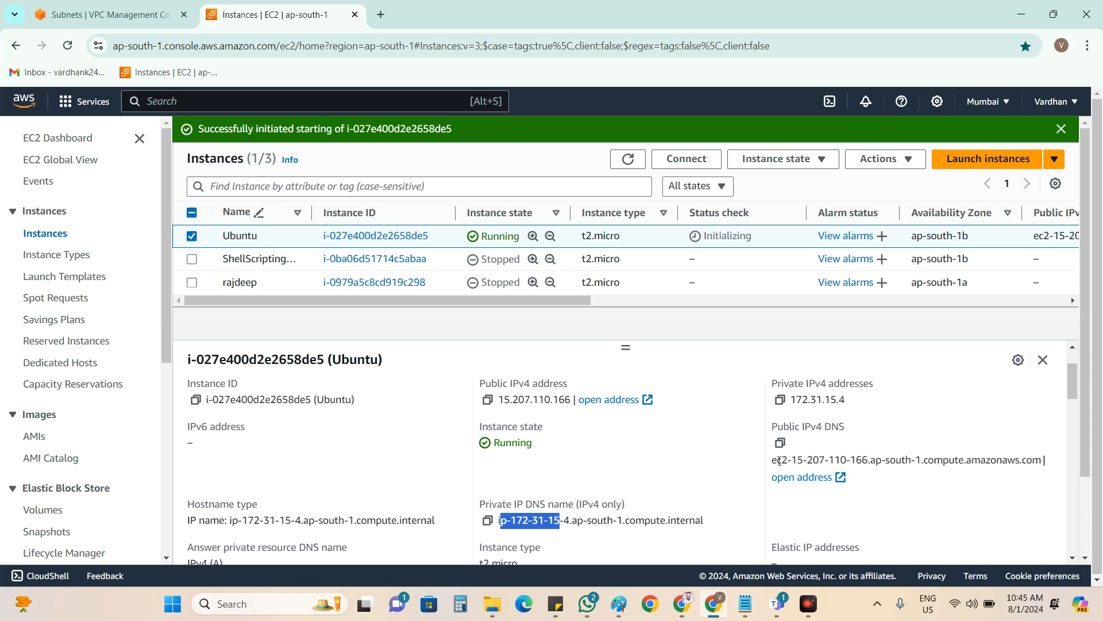
Compare the Ubuntu instance's public IPv4 DNS with its private IP DNS name, and return to the subnets list.
drag(777, 460, 851, 463)
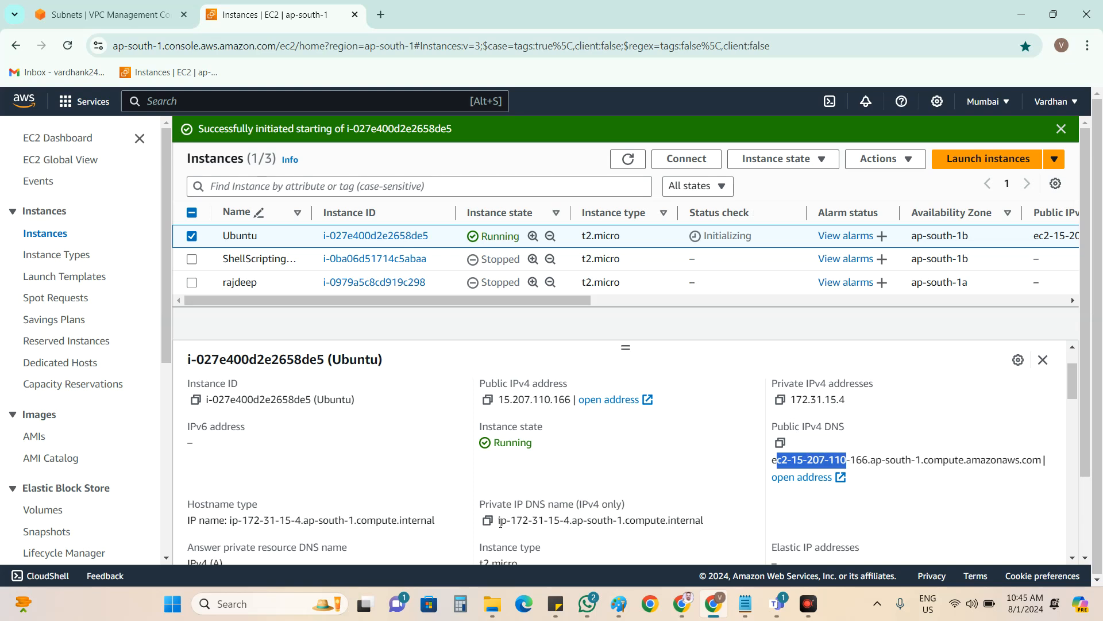
drag(498, 521, 561, 520)
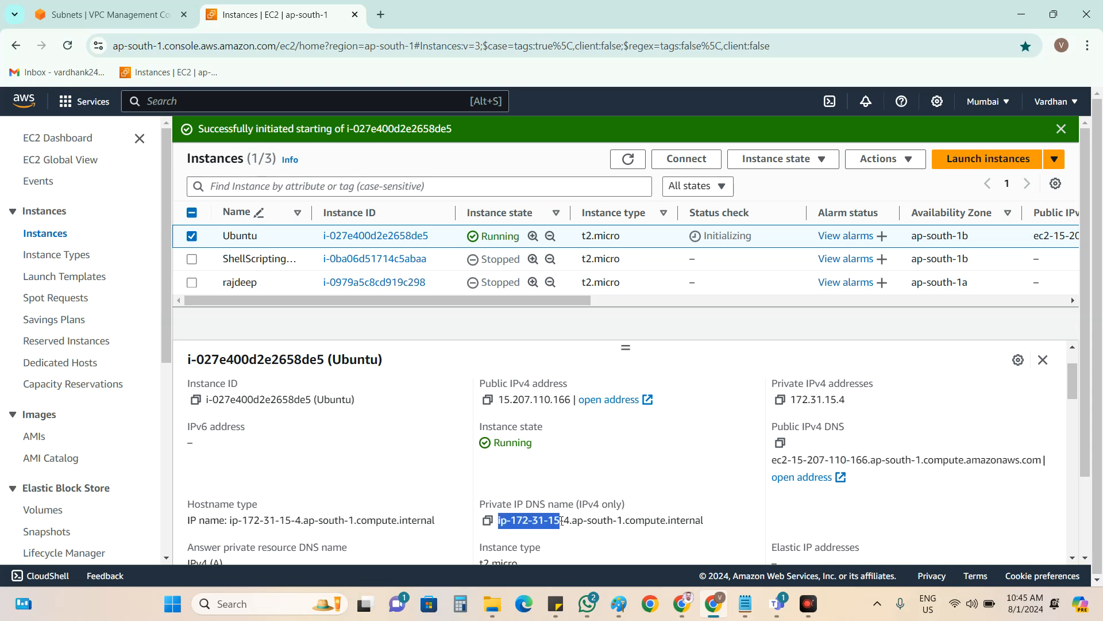
drag(770, 460, 1044, 459)
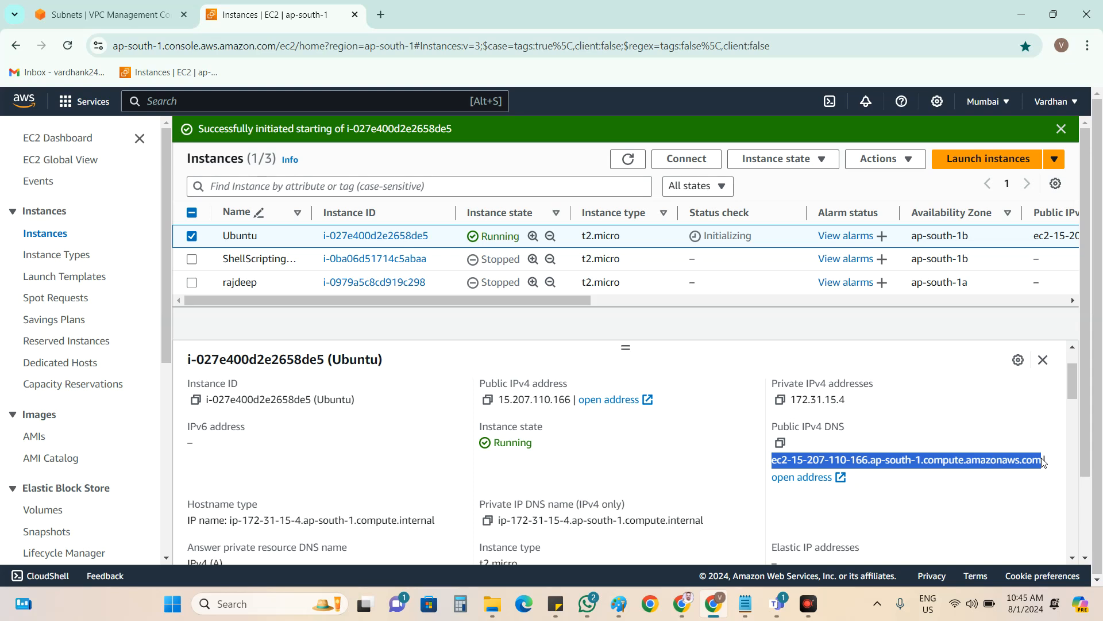
click(167, 23)
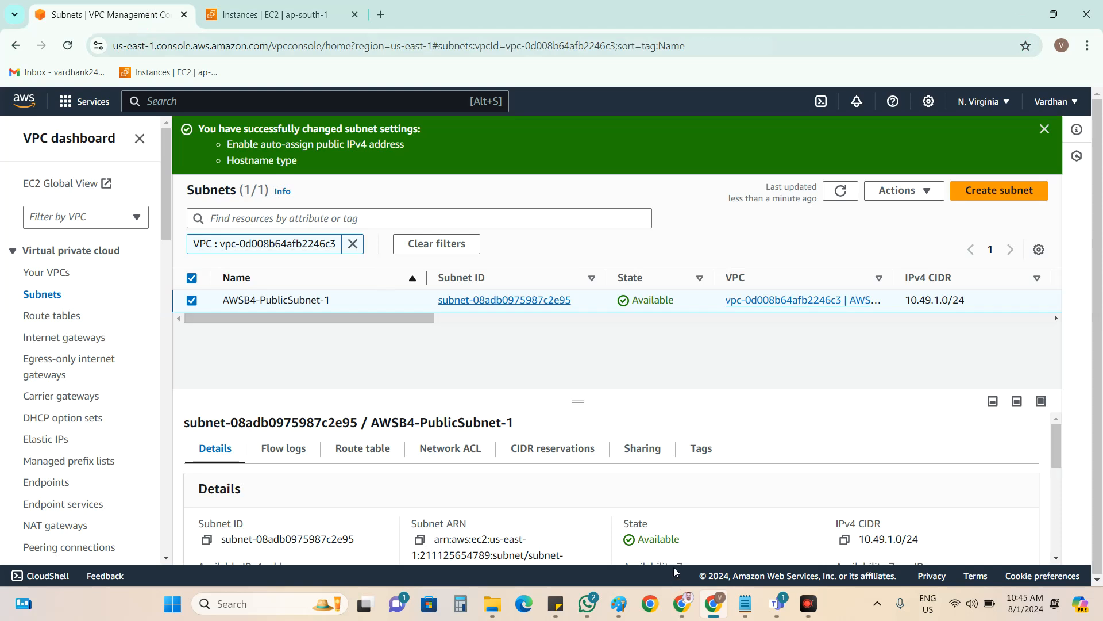
Switch to Paint and stretch the green rounded rectangle across all three availability zone columns, about 839 × 475 px.
click(627, 610)
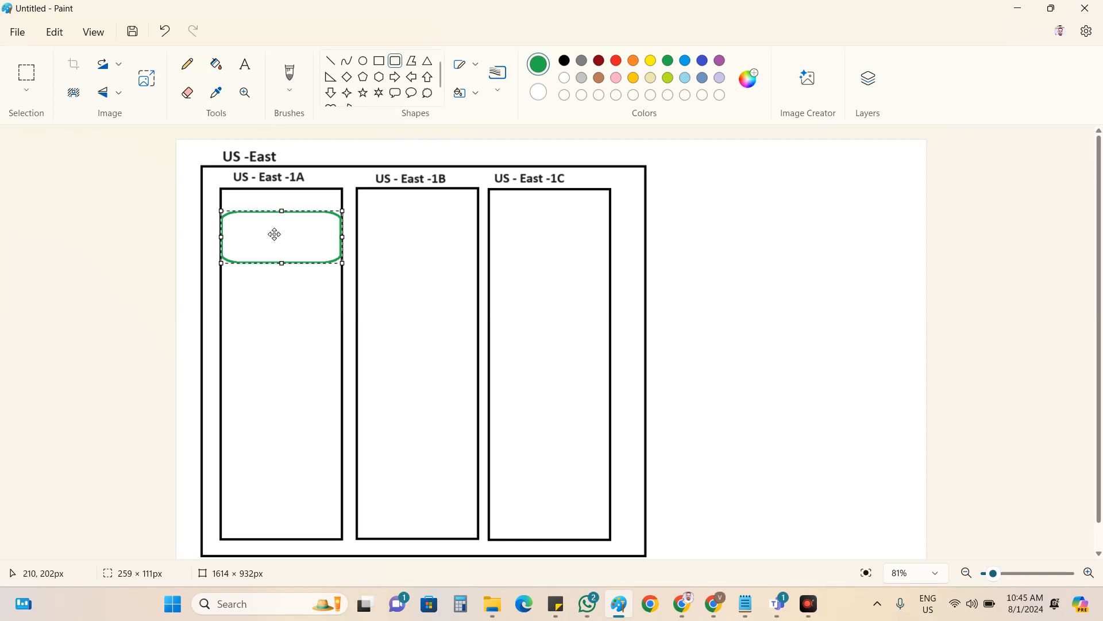
drag(344, 237, 612, 249)
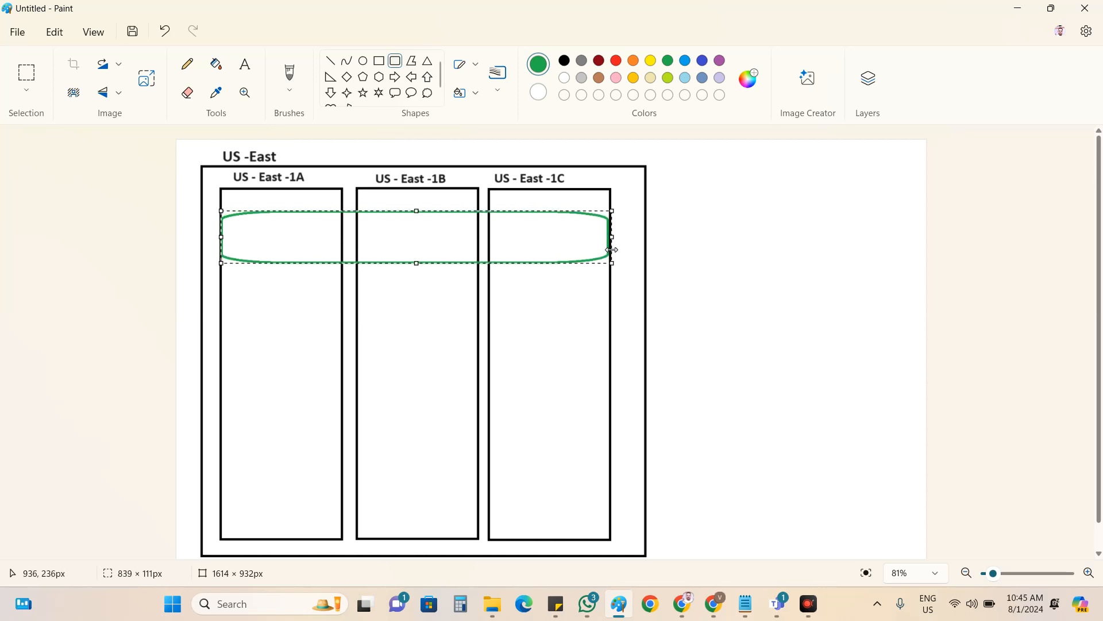
drag(417, 261, 418, 432)
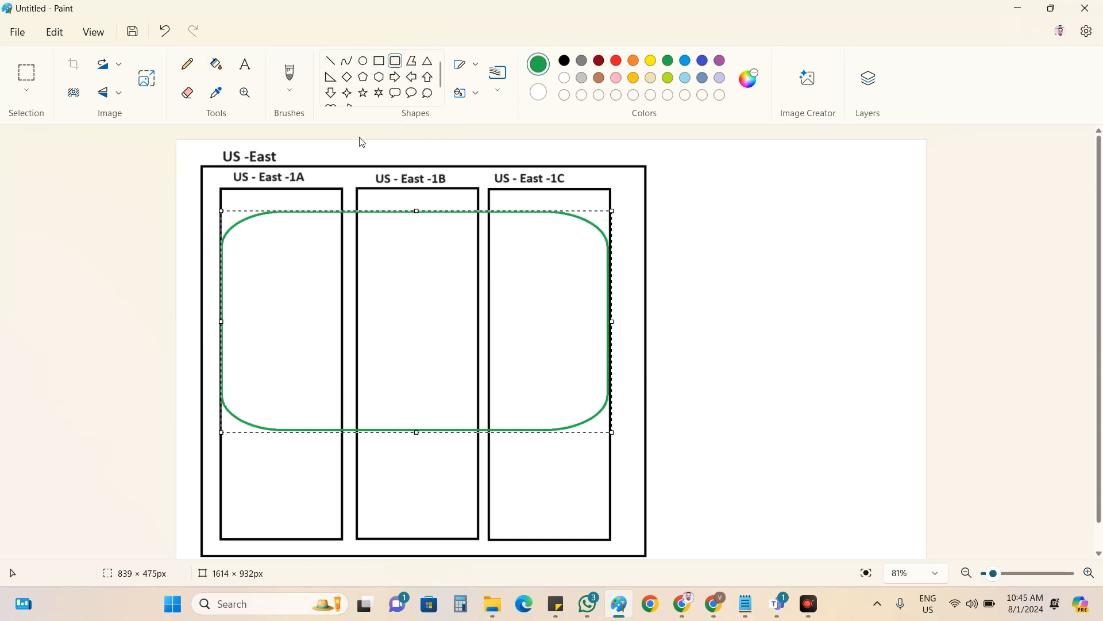
click(636, 62)
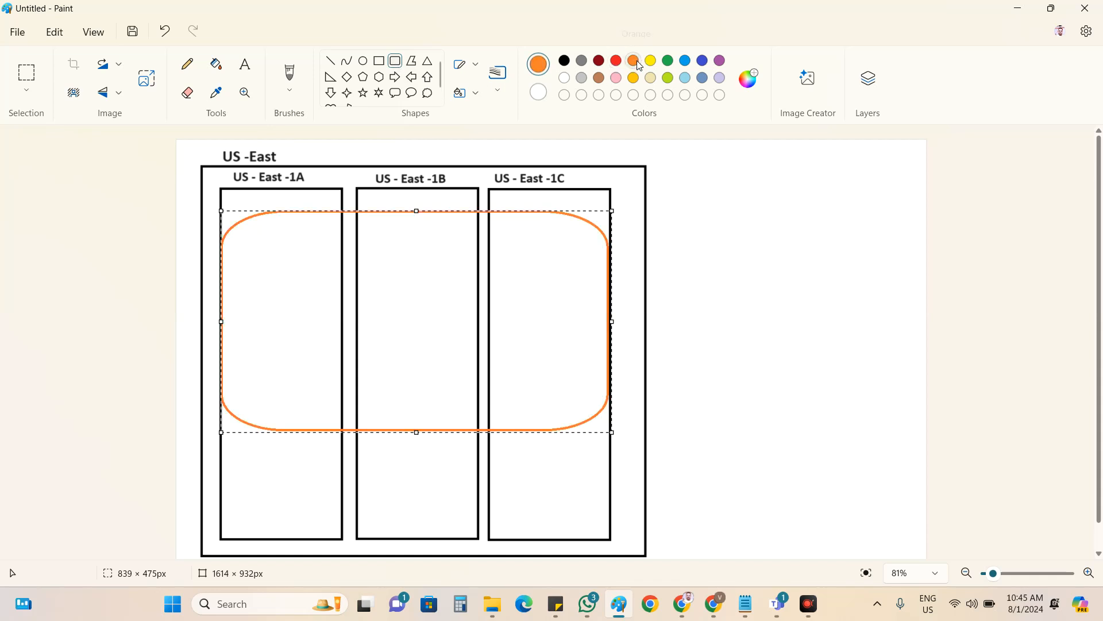
click(668, 62)
click(381, 63)
click(396, 66)
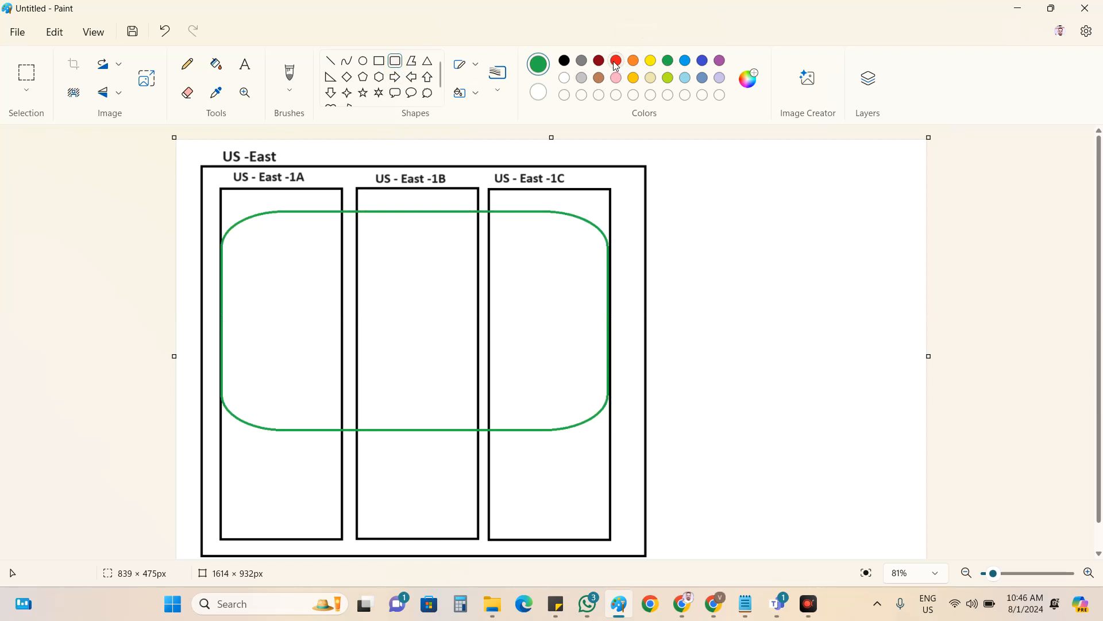
Draw an orange rounded rectangle of about 235 × 183 px in the US-East-1A column, inside the green shape's upper part.
click(634, 61)
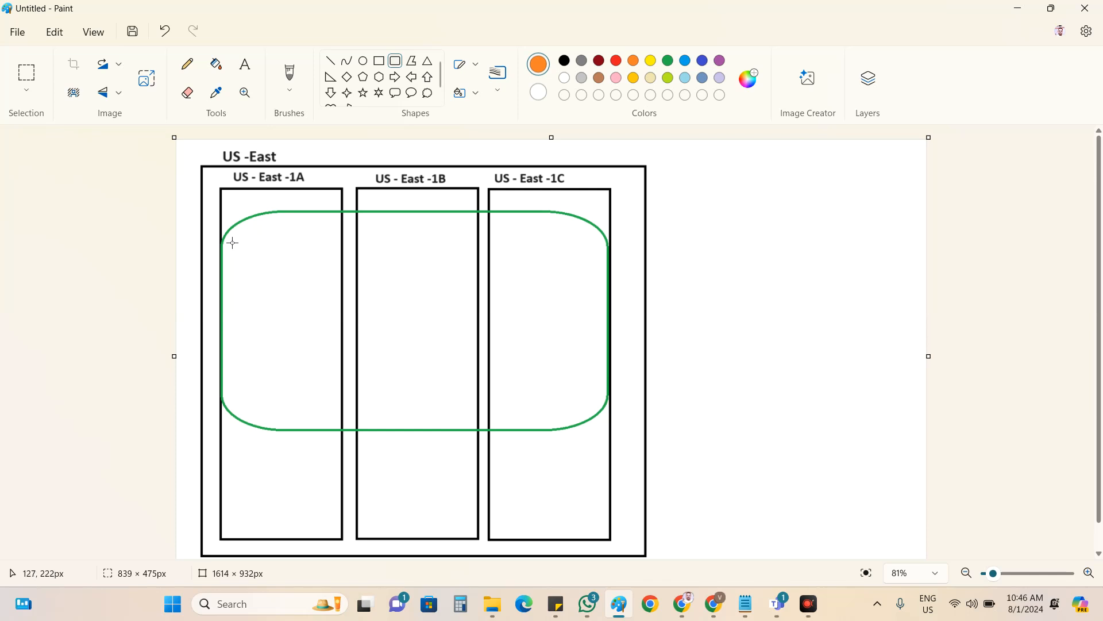
drag(229, 238, 339, 310)
drag(301, 260, 299, 258)
drag(338, 310, 338, 323)
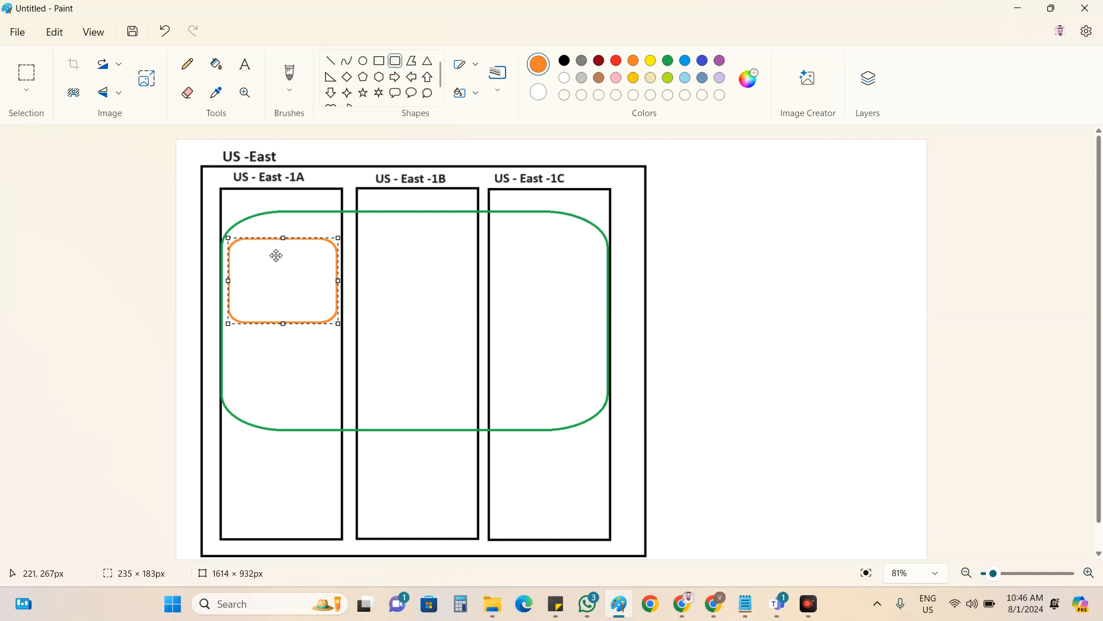
mouse_move(274, 268)
mouse_down()
mouse_move(339, 275)
mouse_move(312, 256)
mouse_move(278, 263)
mouse_up()
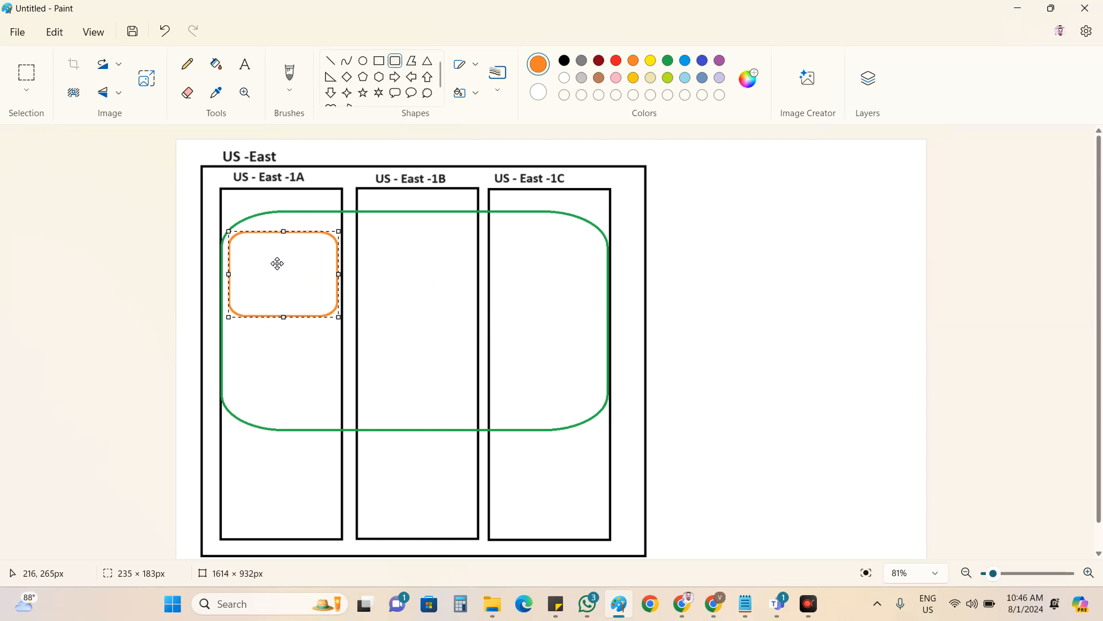
Copy the orange rounded rectangle into the US-East-1B and US-East-1C columns.
click(26, 73)
drag(223, 229, 563, 269)
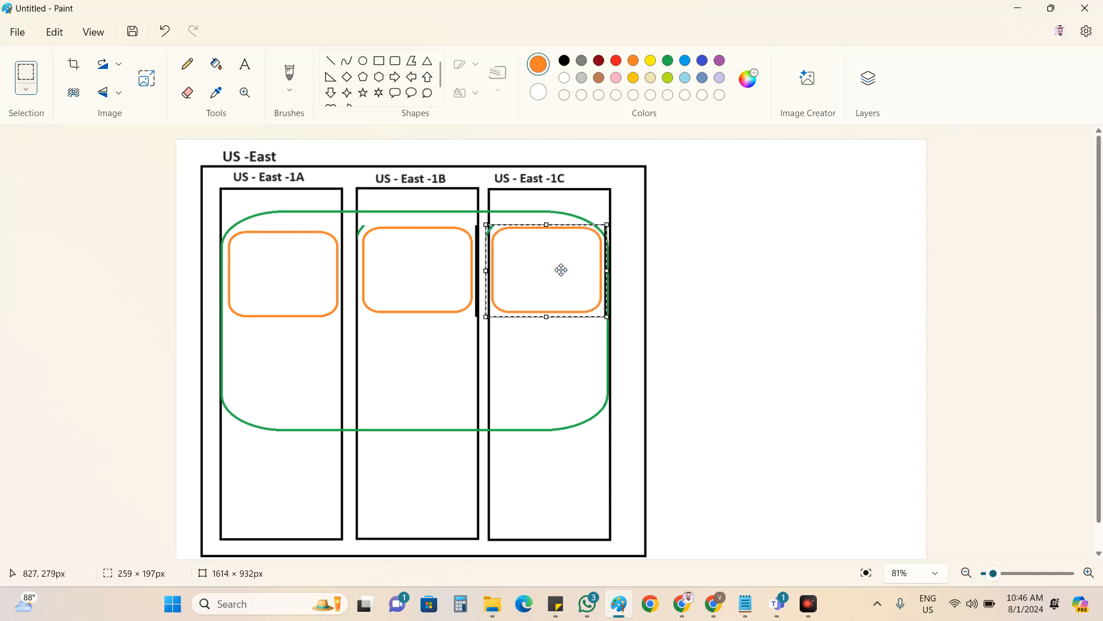
click(1040, 282)
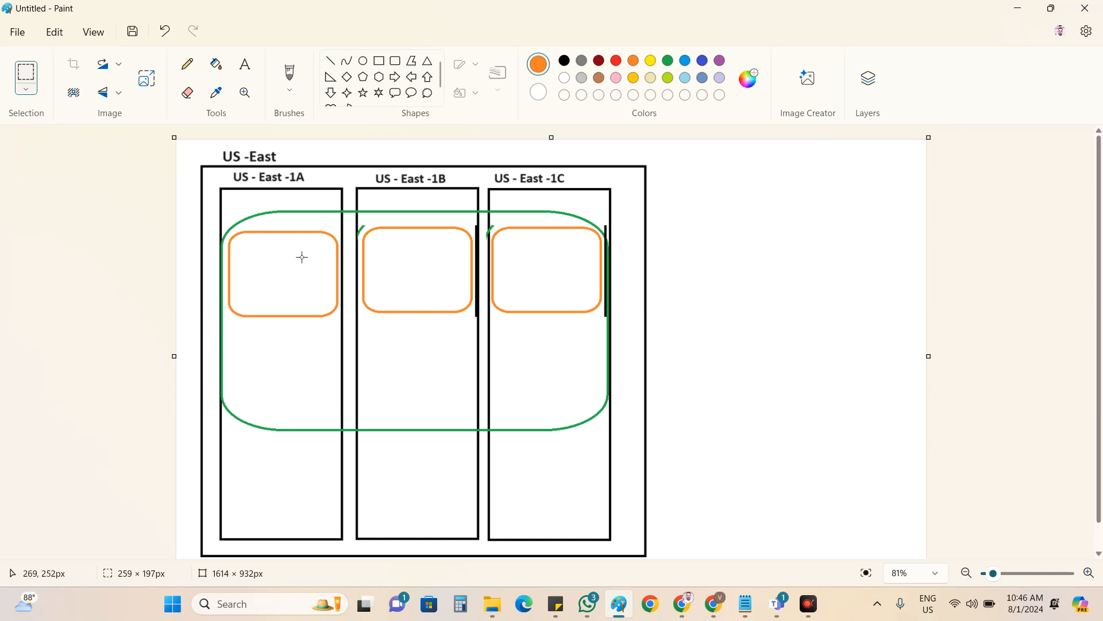
Try to label the US-East-1A orange box 10.49.0.16 in black 22-point text.
click(244, 64)
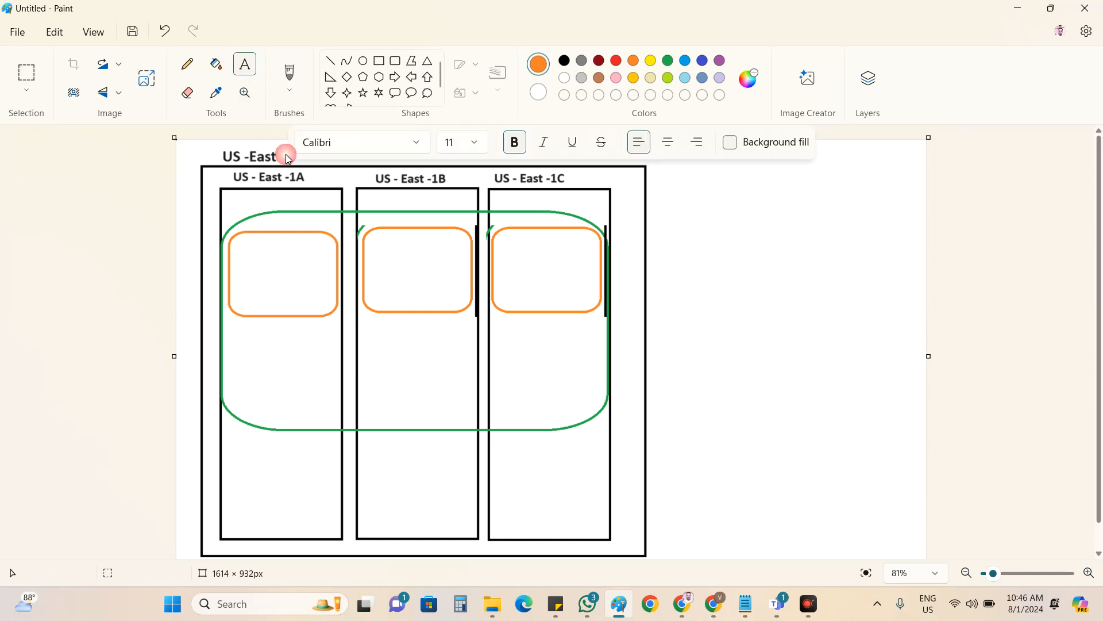
click(245, 233)
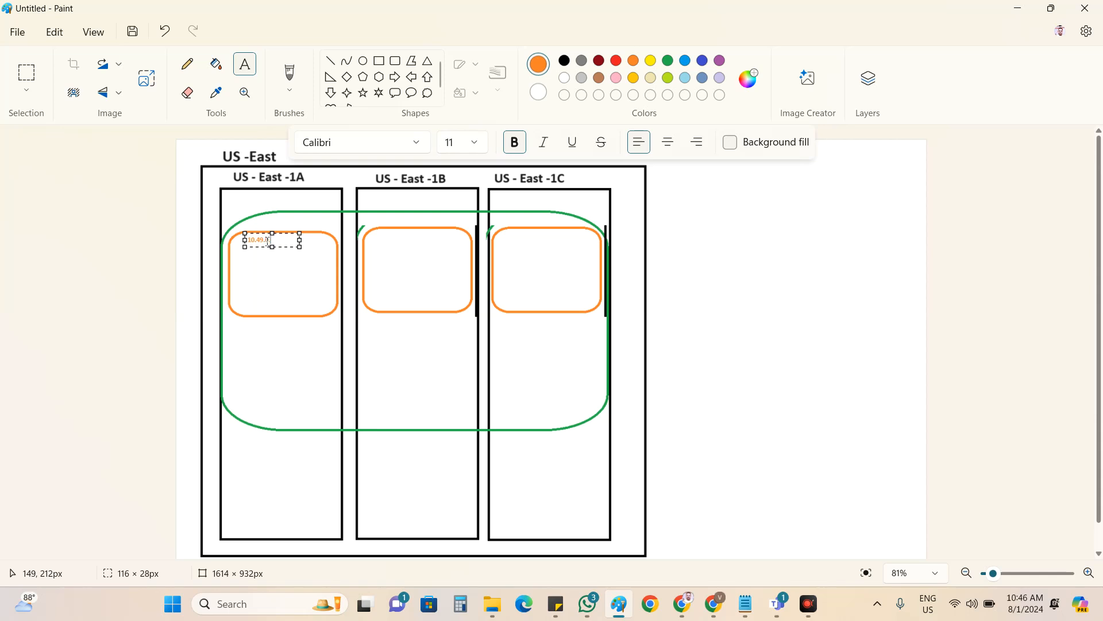
key(ctrl+a)
drag(460, 144, 415, 144)
text(22)
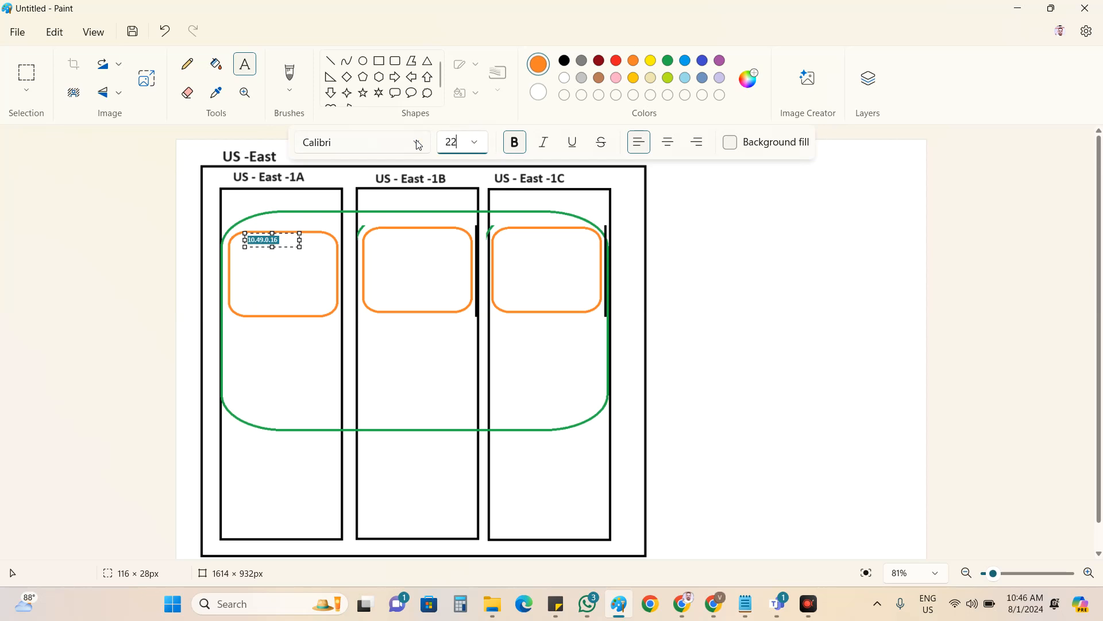
key(Return)
text(22)
click(564, 60)
drag(299, 251, 326, 251)
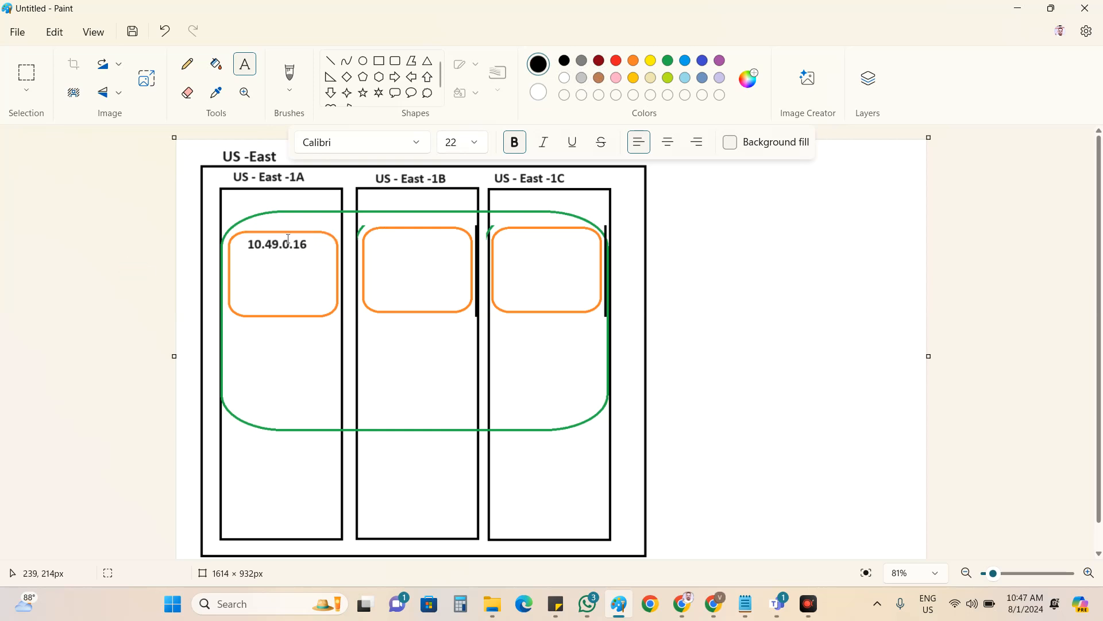
key(ctrl+z)
Label the US-East-1A orange box 10.49.0.0/16 in bold 22-point text, on one line near its upper edge.
click(251, 245)
text(10.49.0.0/16)
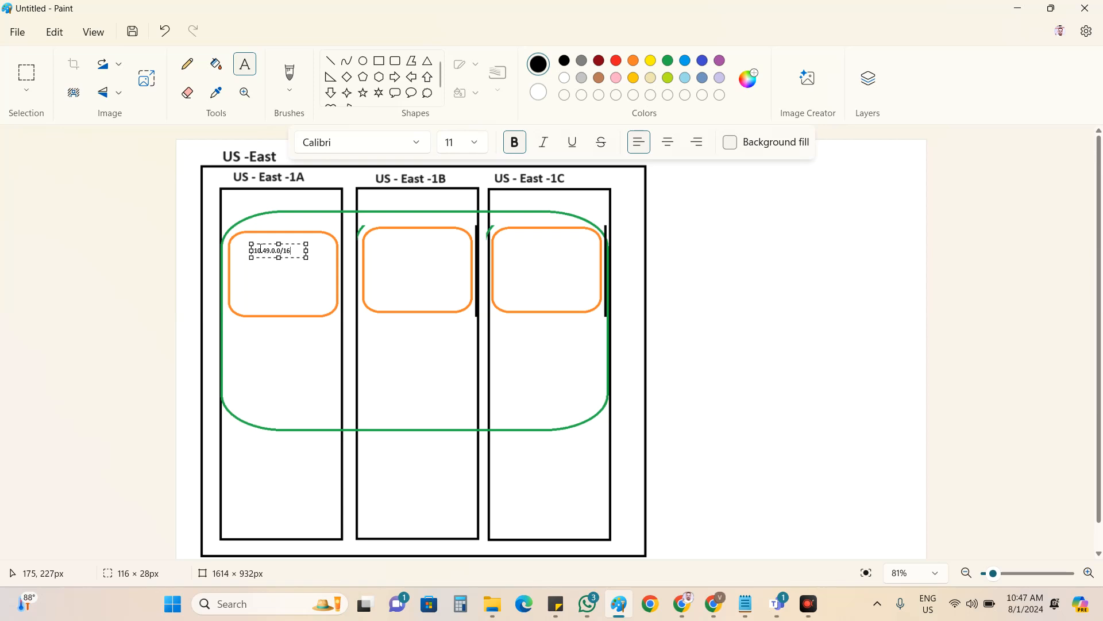
key(ctrl+a)
drag(306, 258, 321, 263)
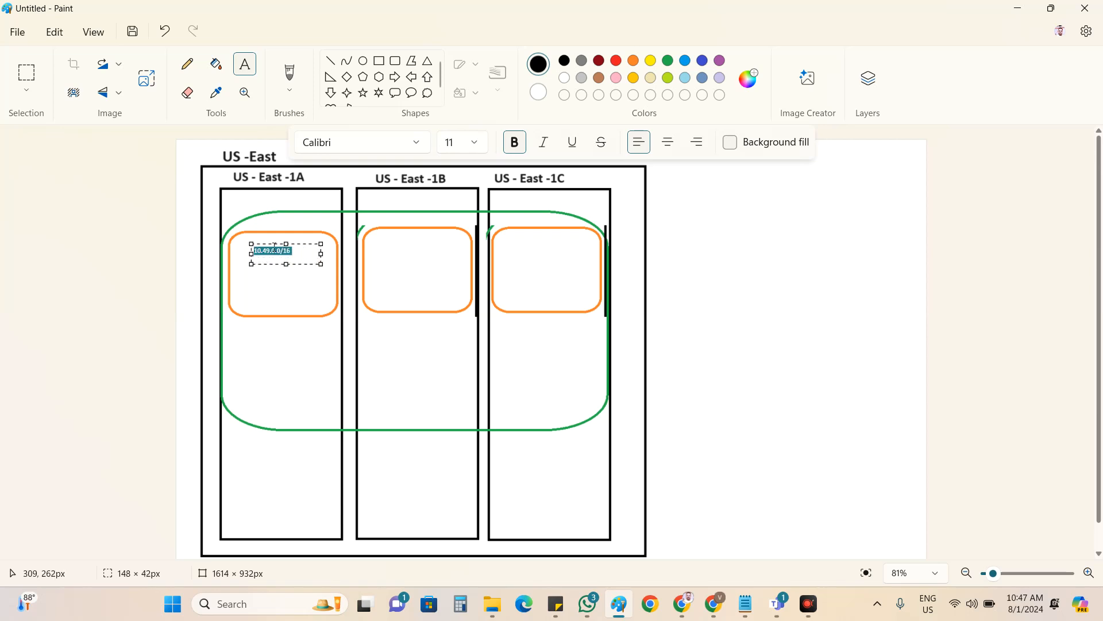
double_click(455, 145)
text(22)
key(Return)
text(22)
key(Return)
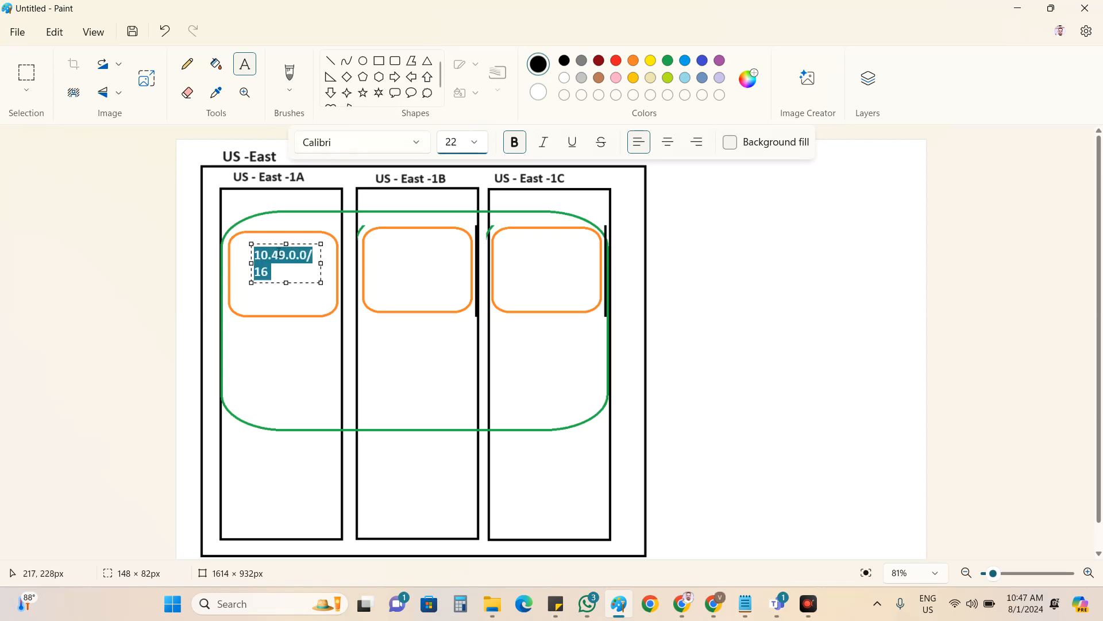
drag(271, 247, 330, 251)
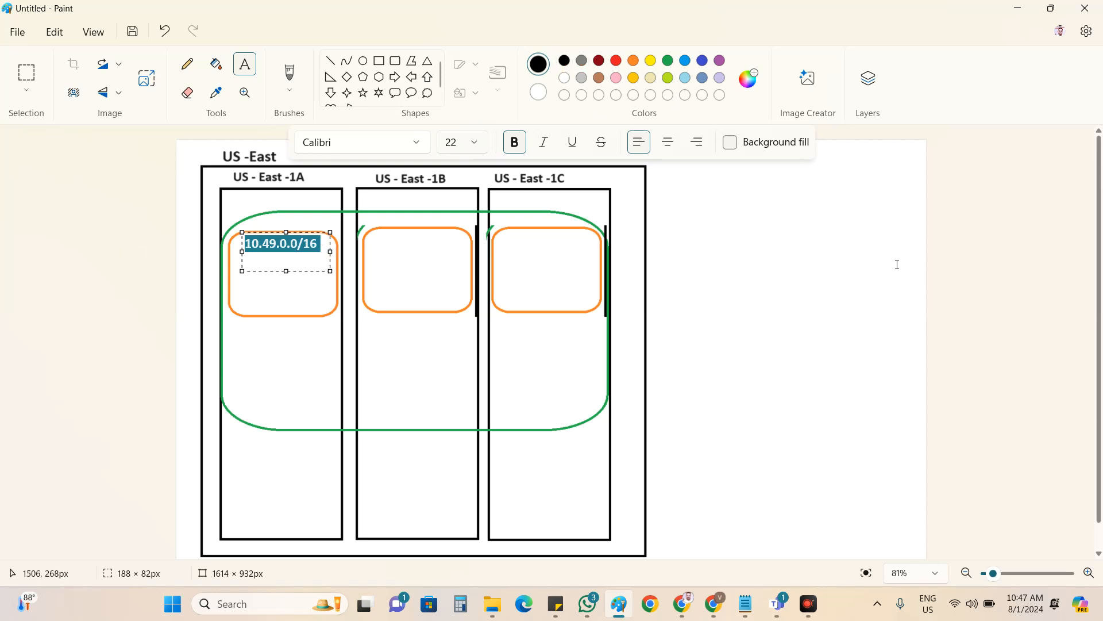
click(971, 266)
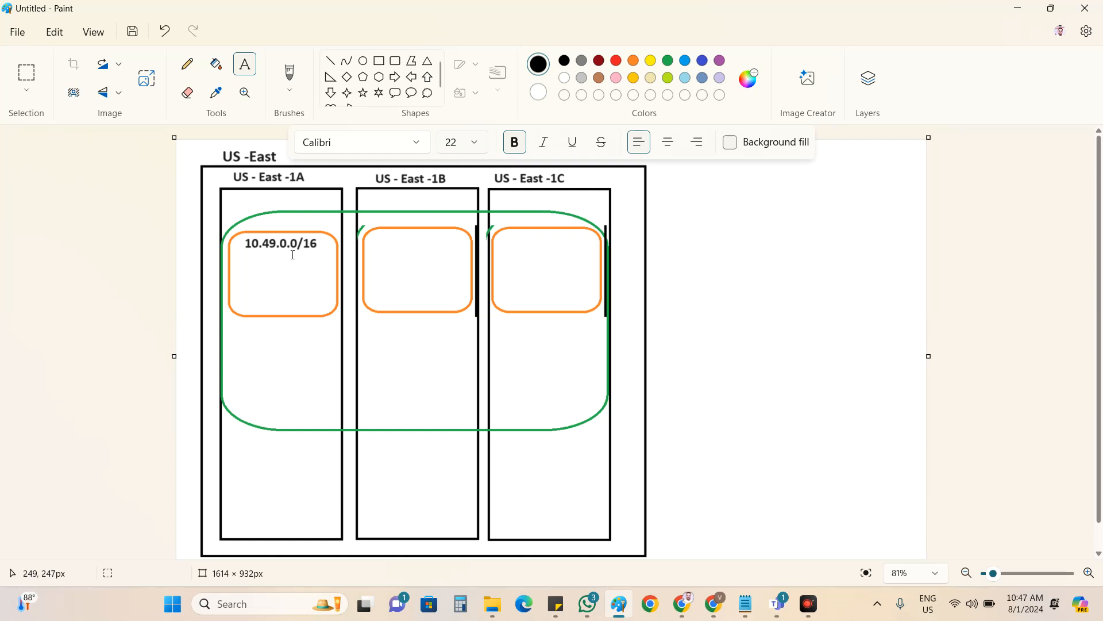
Copy the 10.49.0.0/16 label into the US-East-1B and US-East-1C orange boxes, and switch back to the AWS subnets list.
click(26, 73)
drag(242, 237, 564, 238)
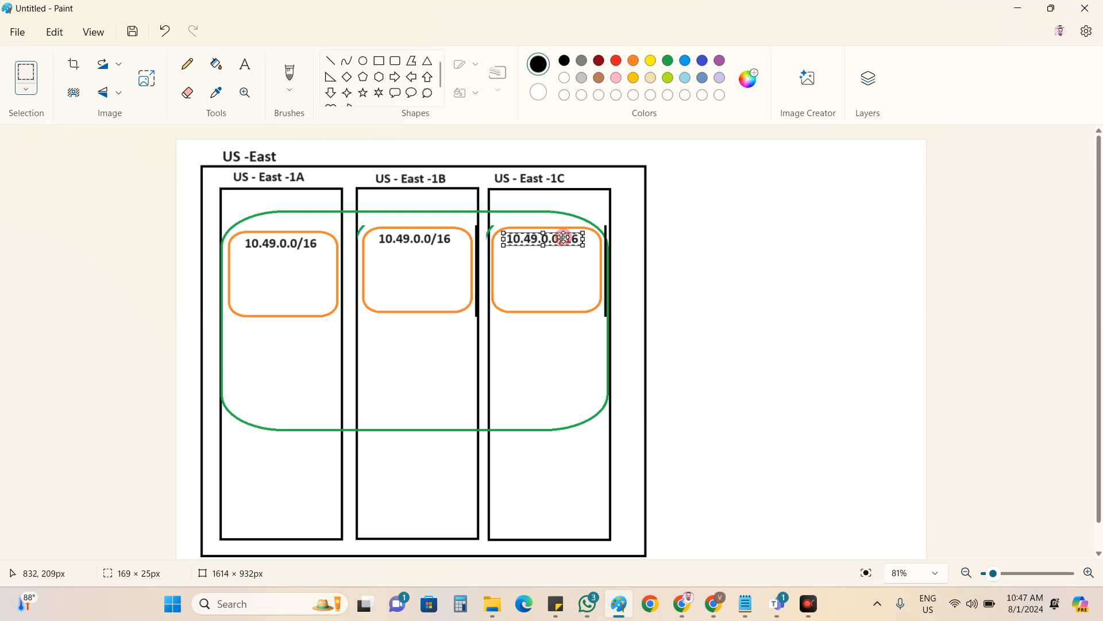
click(1012, 261)
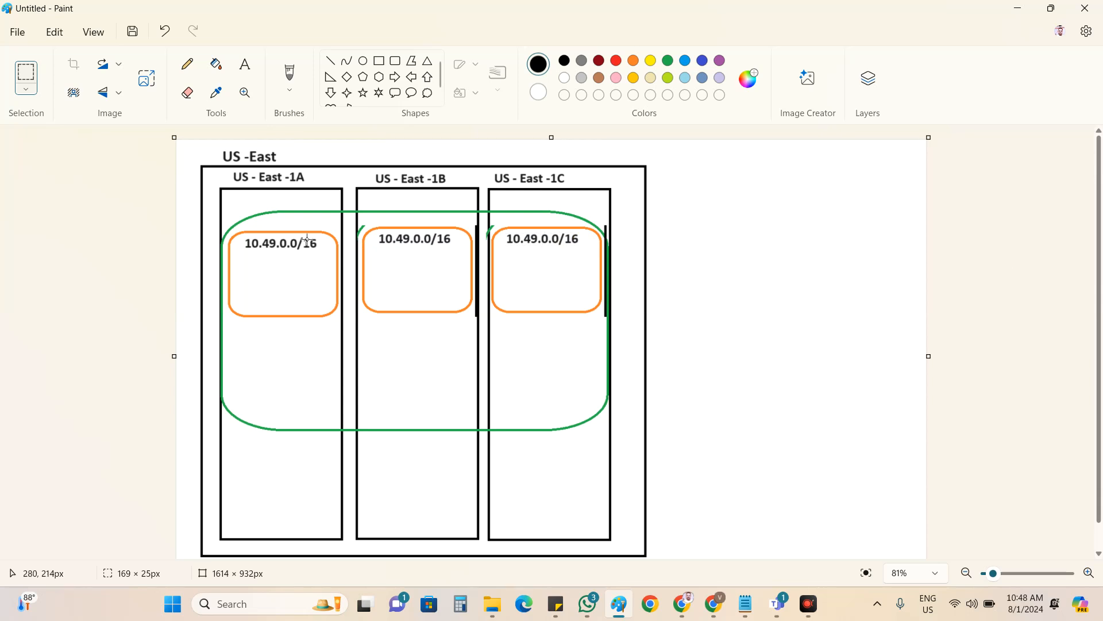
mouse_move(714, 603)
click(672, 524)
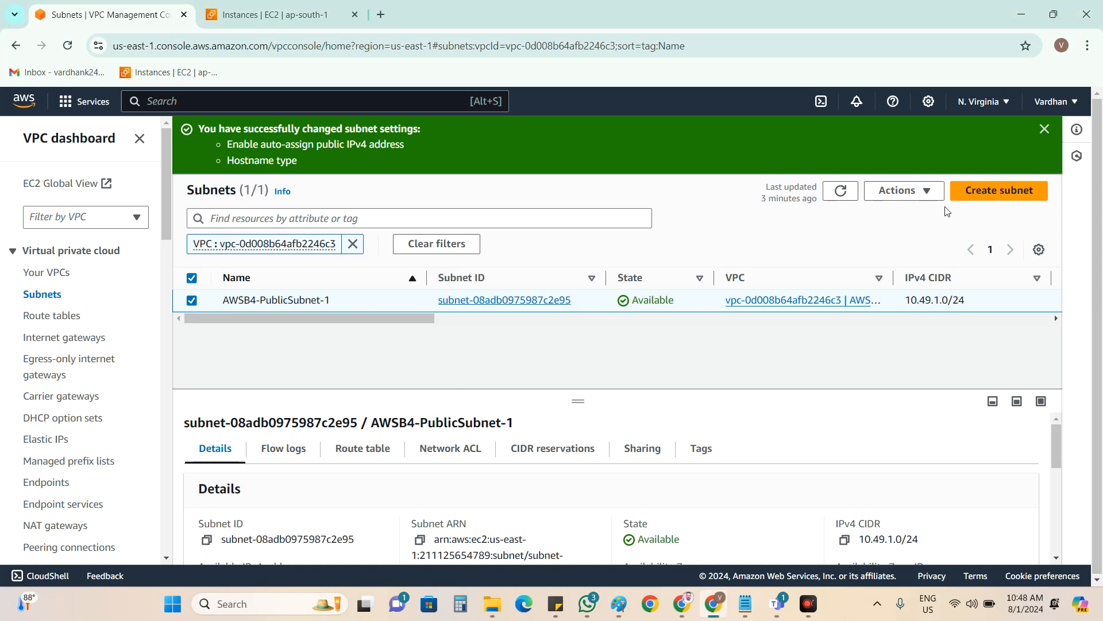
click(971, 197)
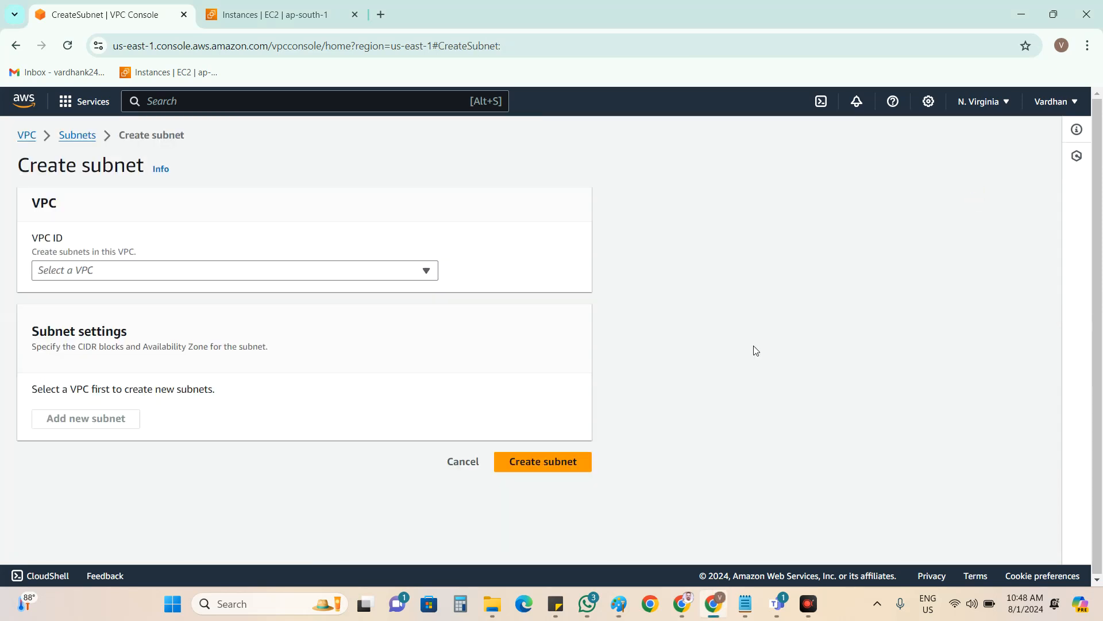
click(163, 273)
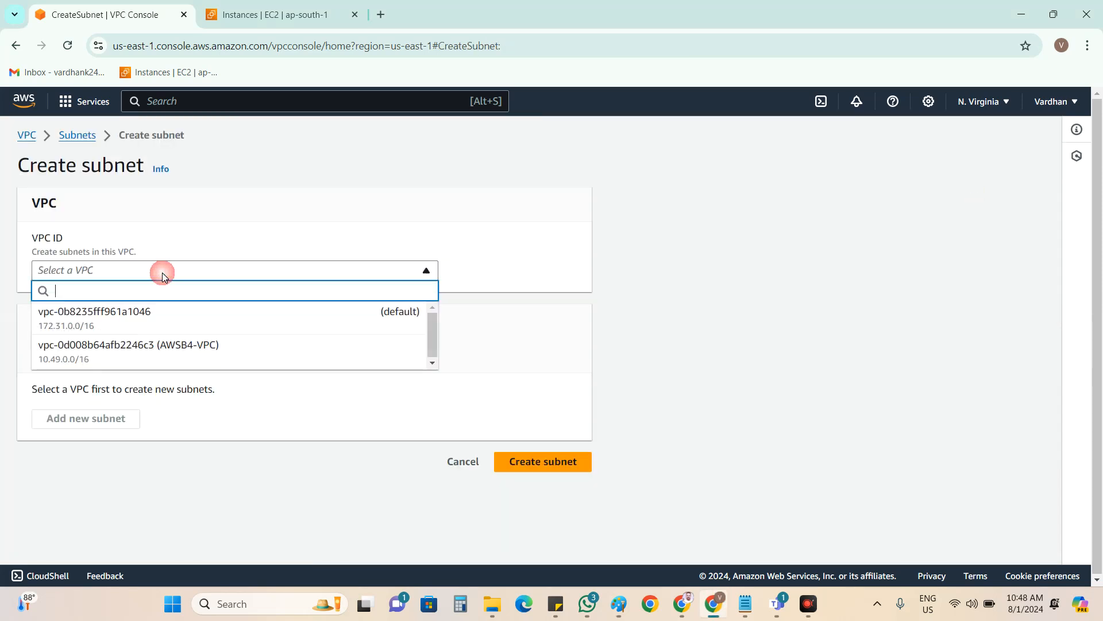
click(126, 350)
scroll(229, 294, down, 2)
click(134, 411)
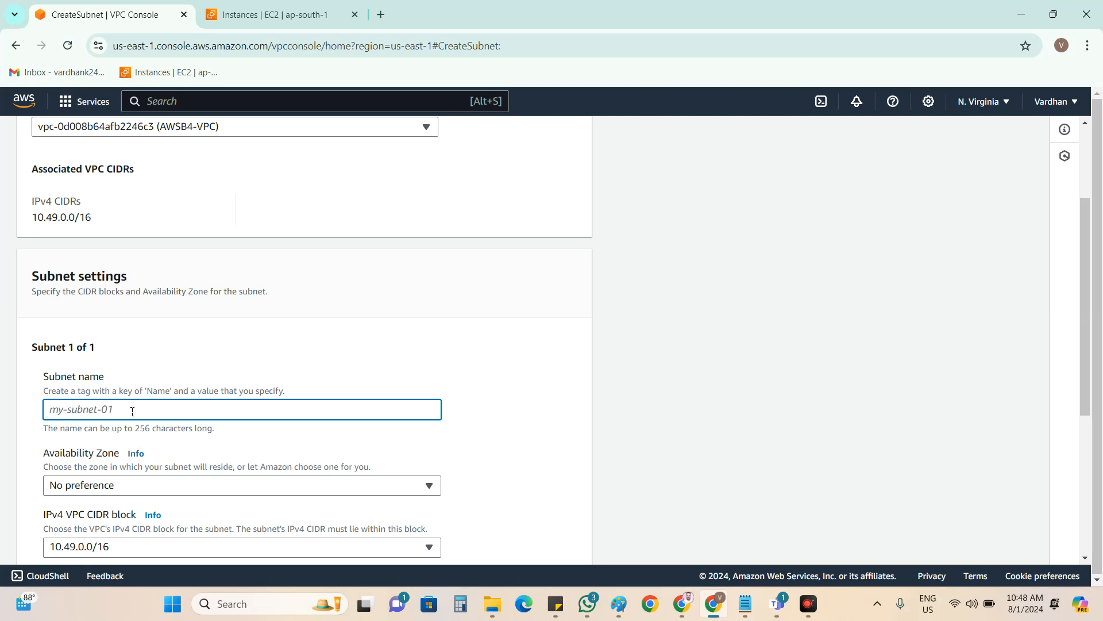
scroll(138, 396, up, 3)
click(68, 136)
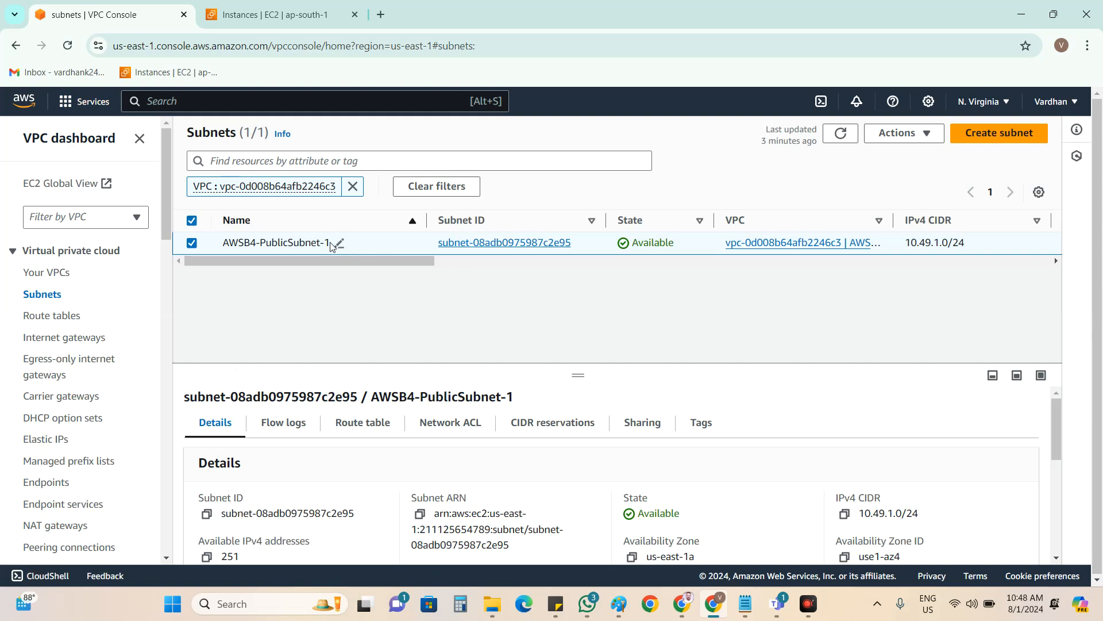
Copy the subnet name AWSB4-PublicSubnet-1 and open the form for a new subnet, consulting the zone diagram in Paint.
drag(222, 242, 333, 244)
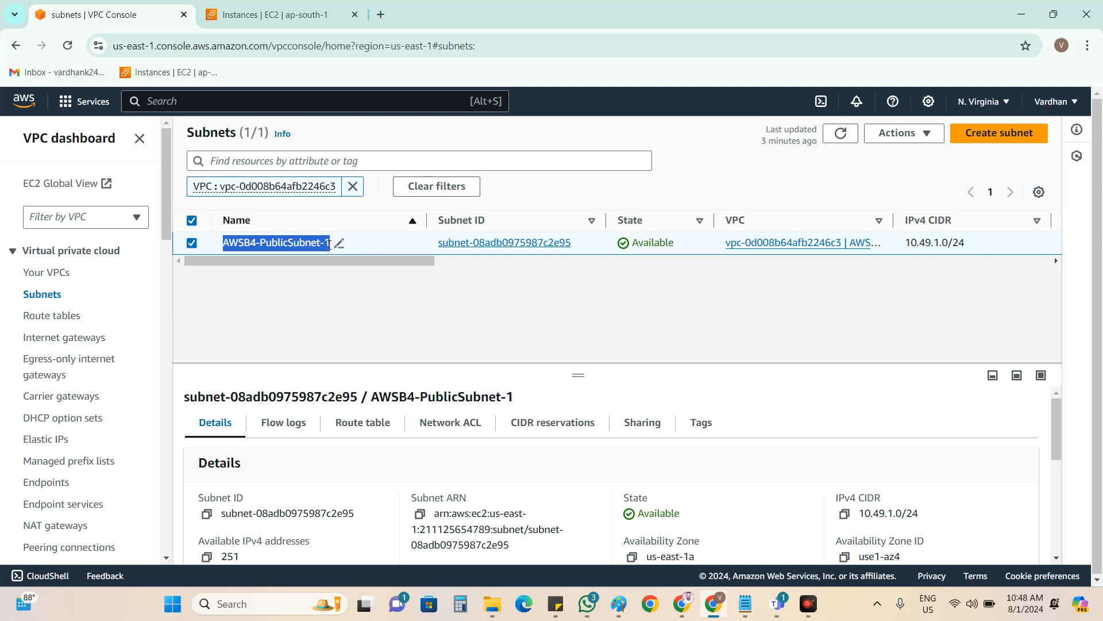
click(1009, 136)
click(626, 609)
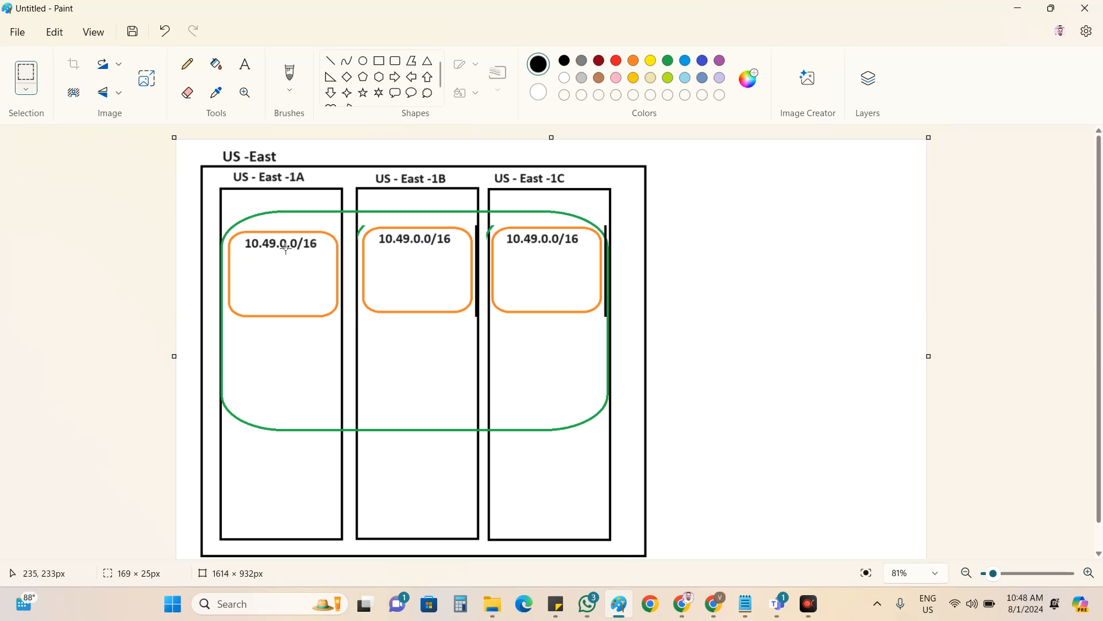
click(714, 603)
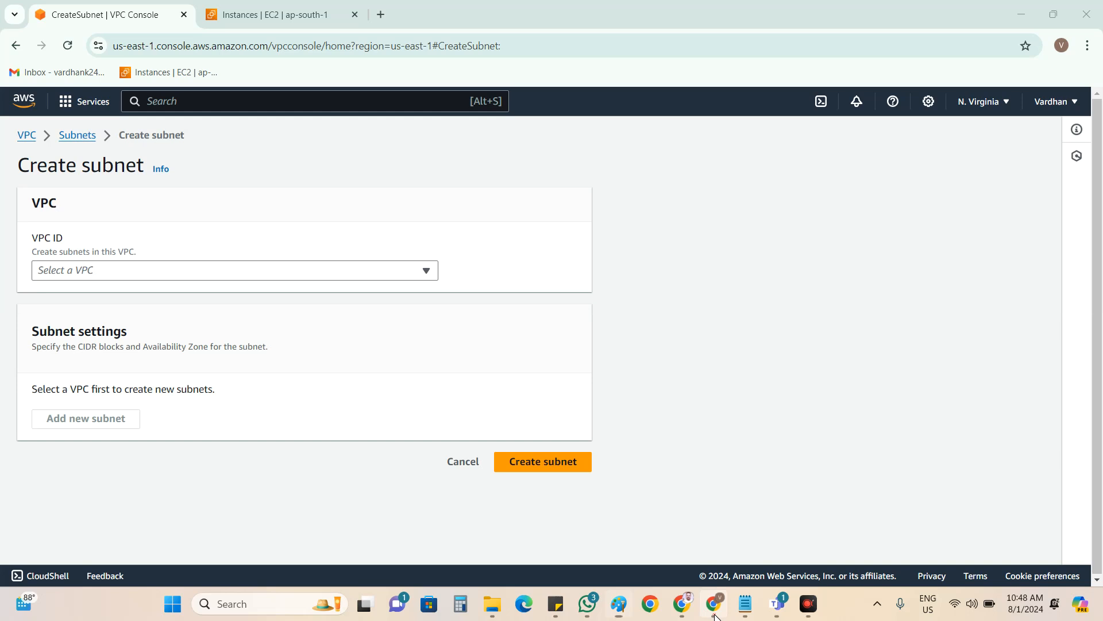
Choose AWSB4-VPC as the new subnet's VPC and name the subnet AWSB4-PublicSubnet-2.
click(132, 270)
click(121, 349)
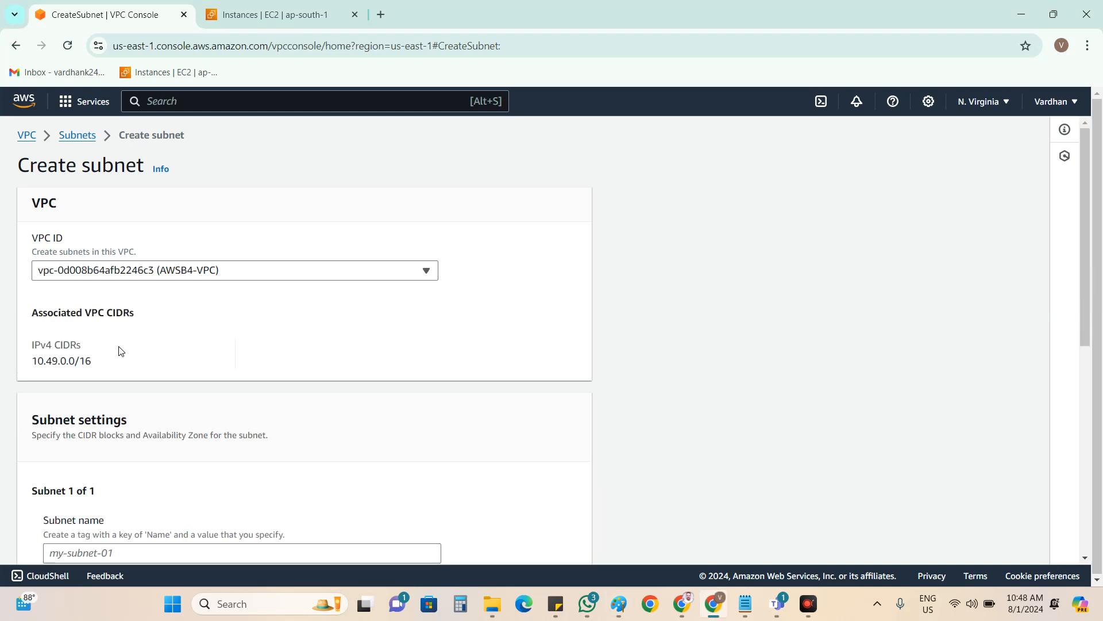
scroll(121, 351, down, 4)
click(120, 338)
text(AWSB4-PublicSubnet-1)
text(2)
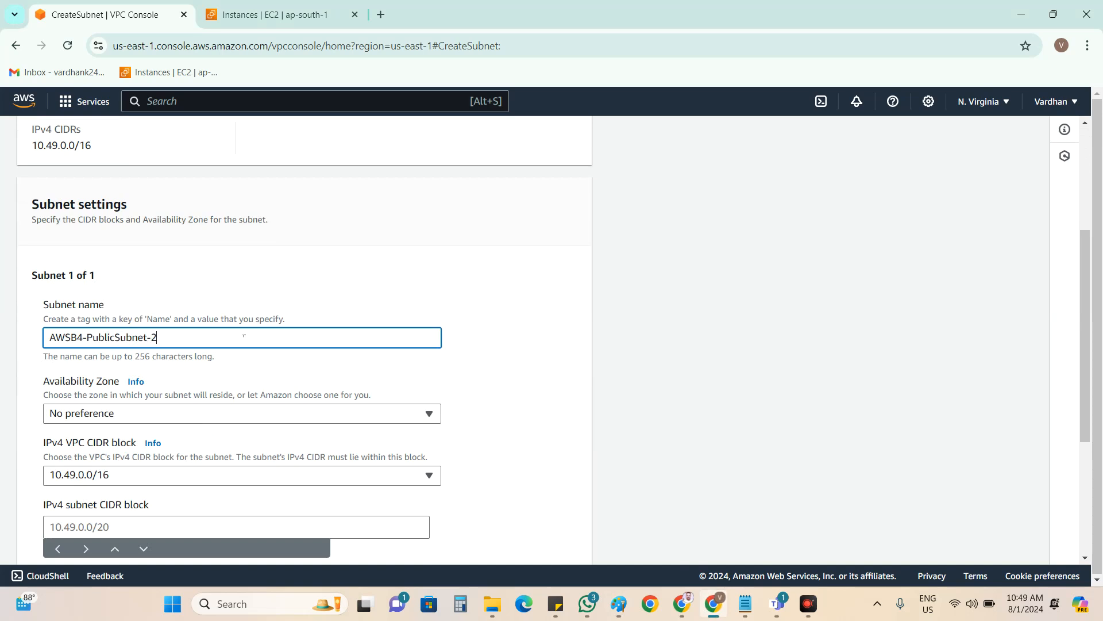
scroll(172, 362, down, 3)
click(106, 380)
text(10.1)
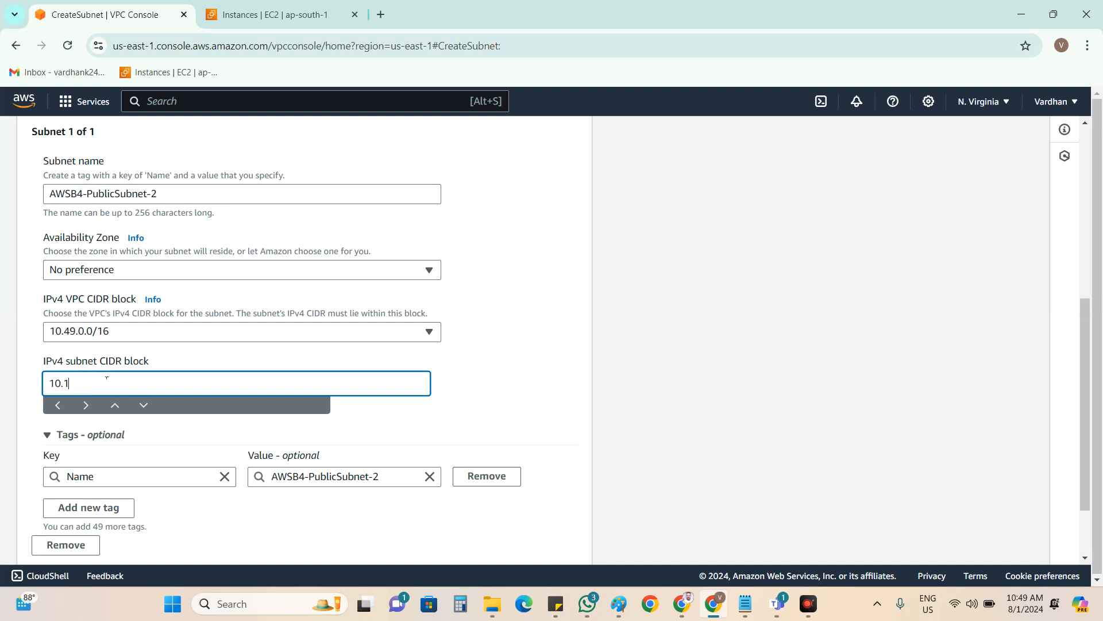
text(.49.0)
key(BackSpace)
key(BackSpace)
text(2)
Leave the subnet form, open the details of AWSB4-PublicSubnet-1, and copy its IPv4 CIDR 10.49.1.0/24.
scroll(364, 177, up, 6)
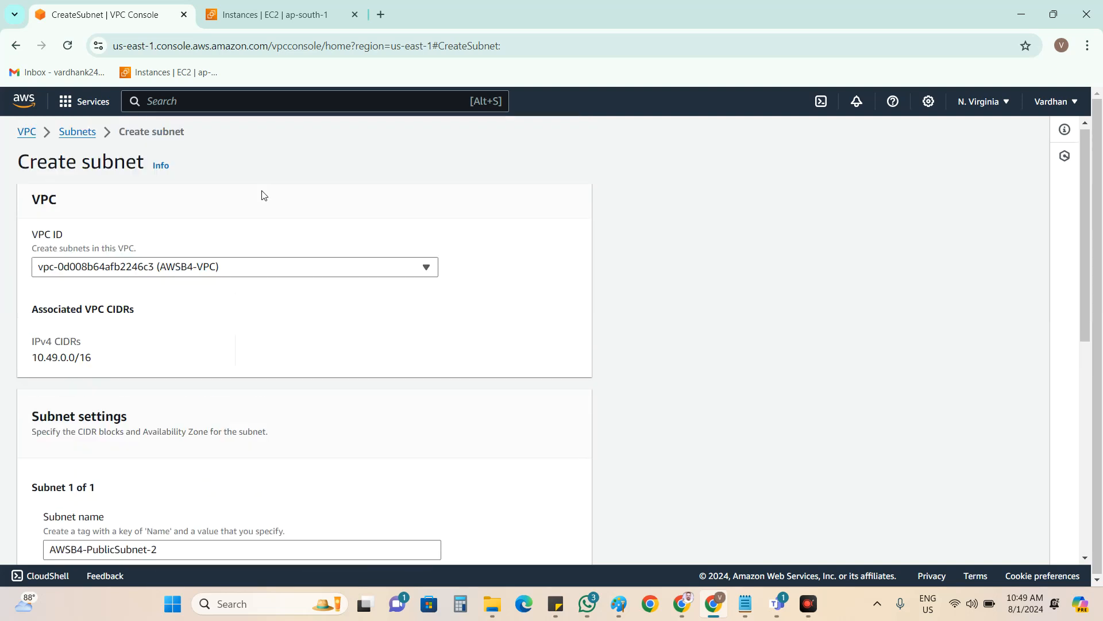
click(77, 135)
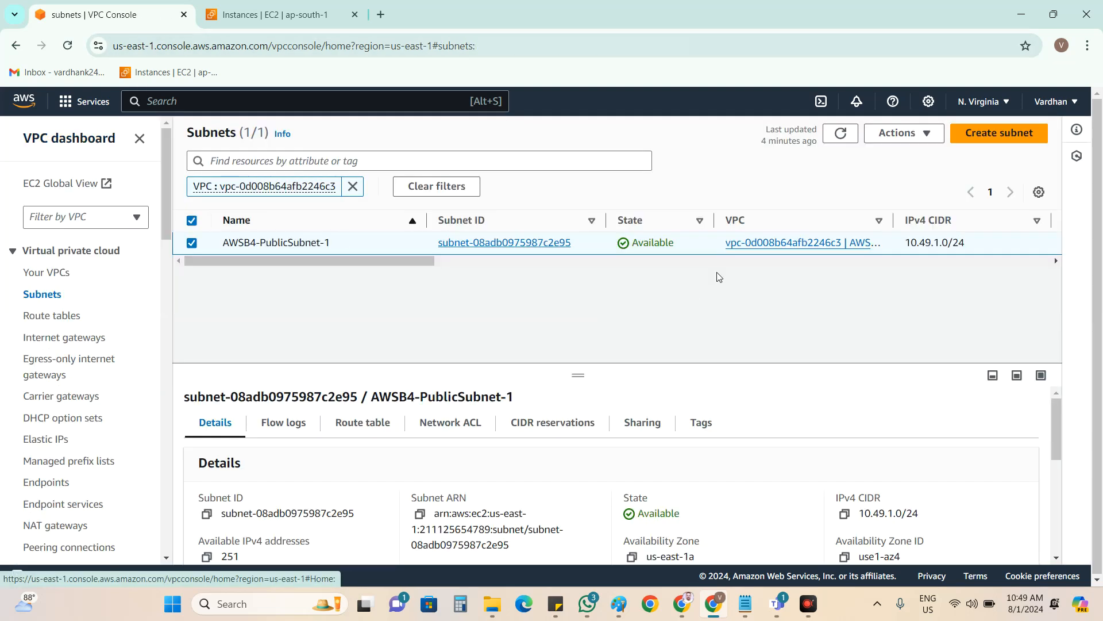
click(534, 243)
scroll(492, 285, down, 1)
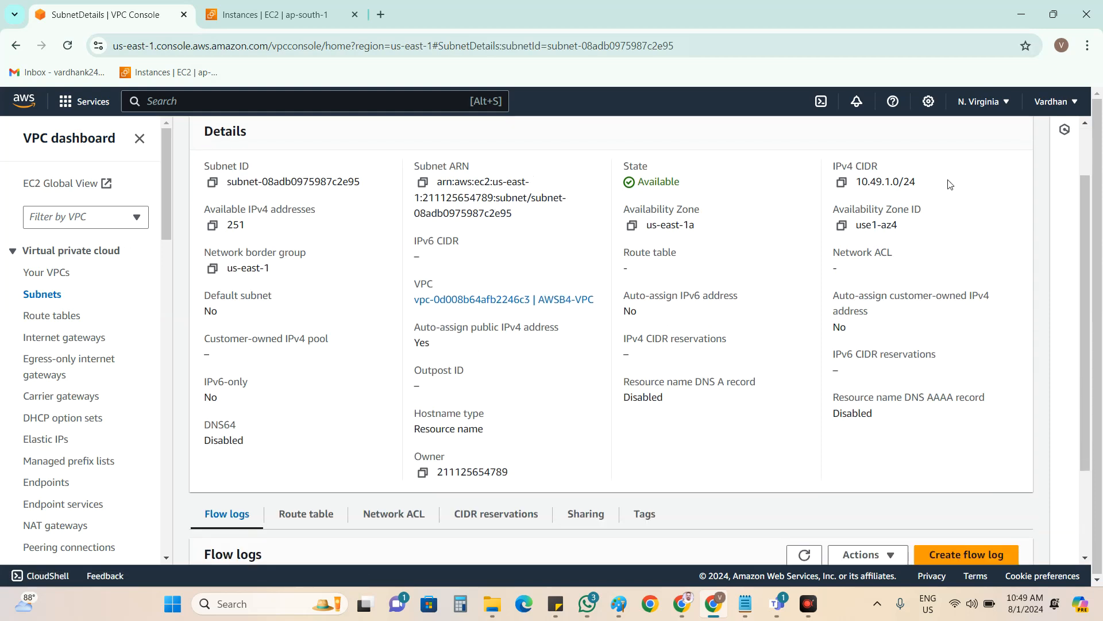
drag(919, 185, 857, 187)
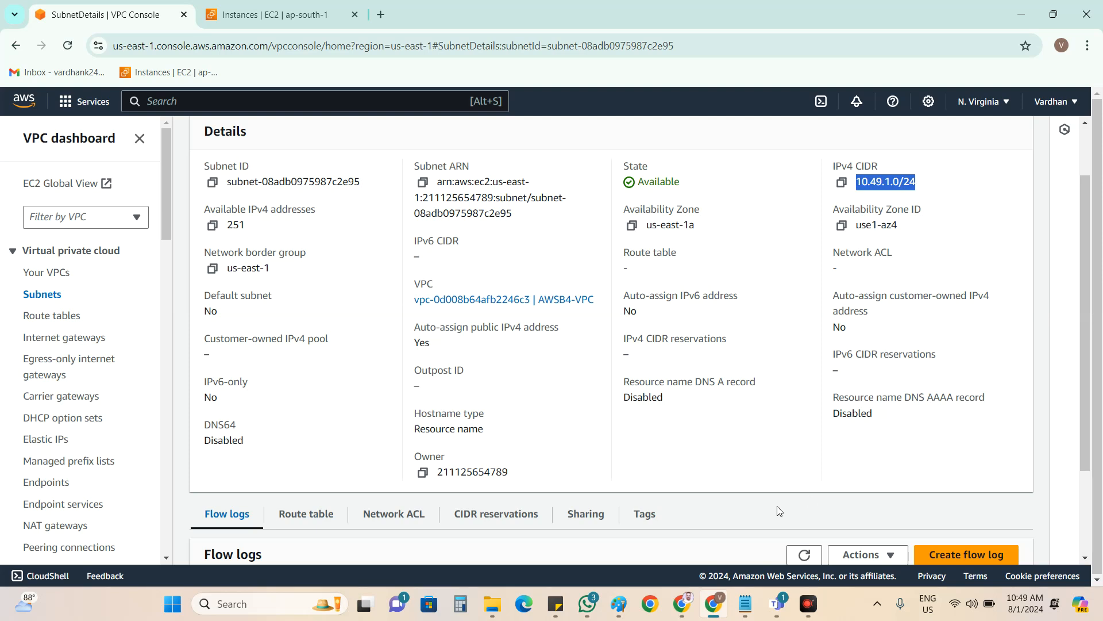
drag(914, 185, 858, 185)
key(ctrl+c)
Switch to Paint and undo the 10.49.0.0/16 labels in all three orange boxes.
click(617, 603)
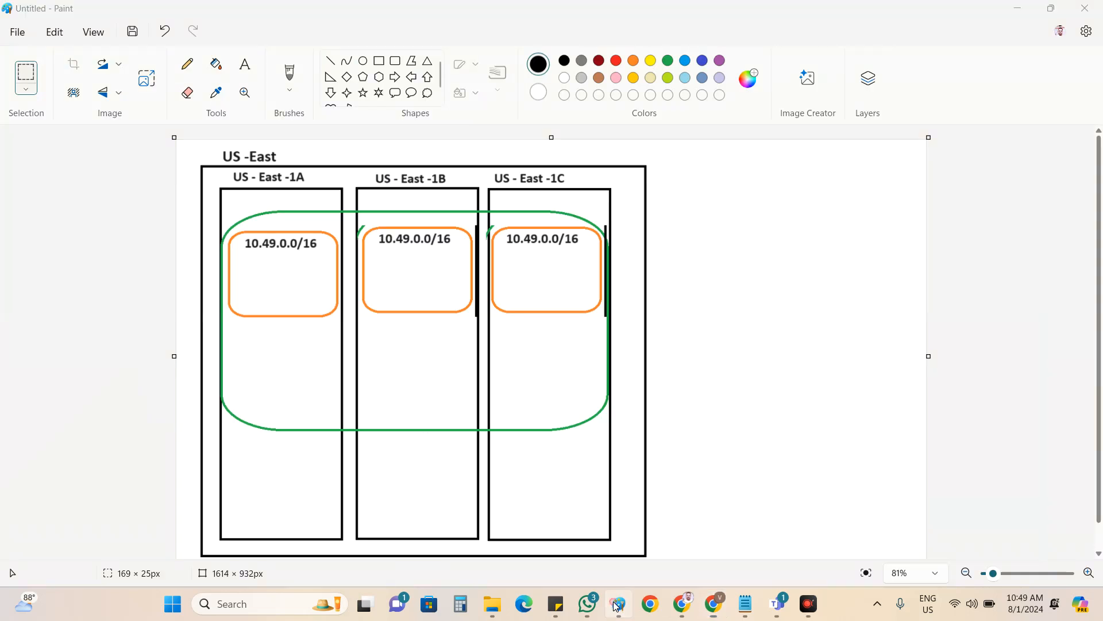
key(ctrl+z)
key(ctrl+z)
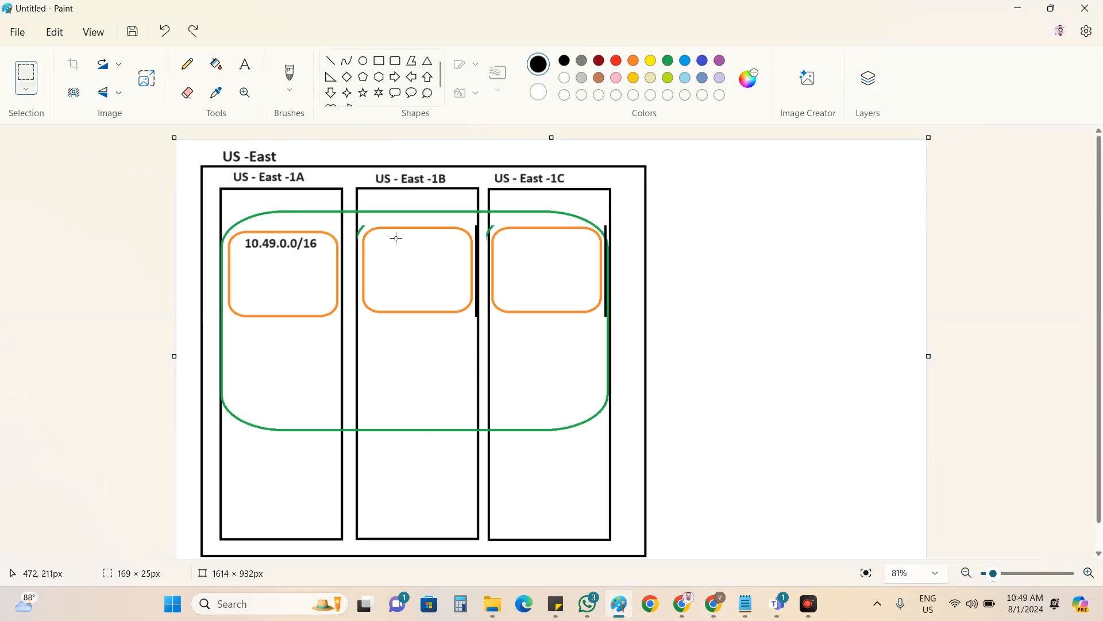
key(ctrl+z)
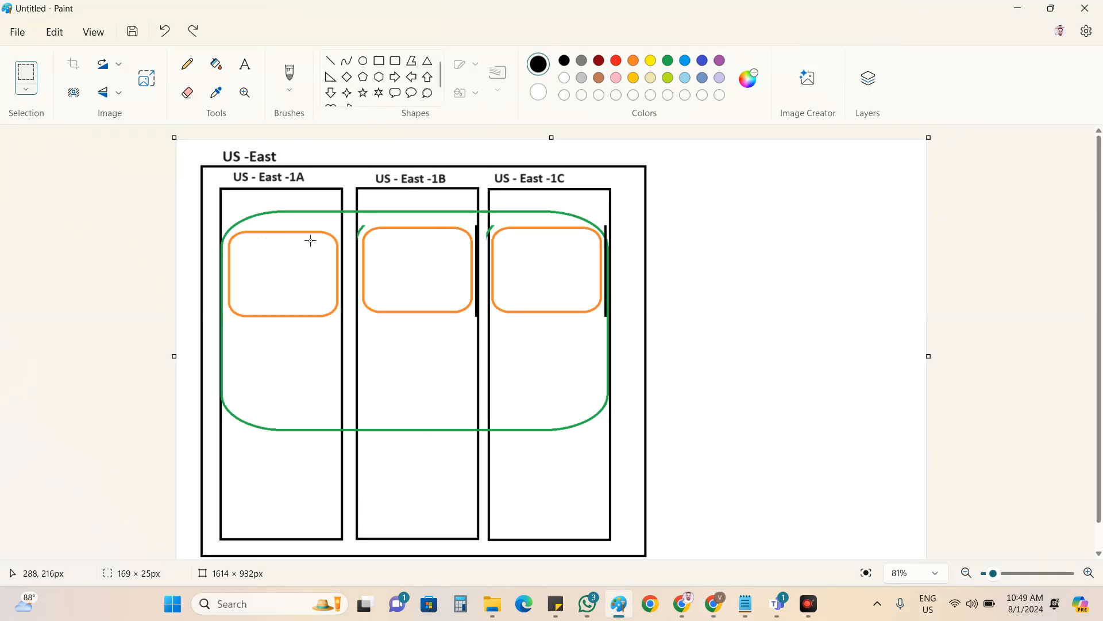
Label the US-East-1A orange box with the copied 10.49.1.0/24 in 22-point bold text, widened to fit one line.
click(245, 65)
click(241, 240)
key(ctrl+v)
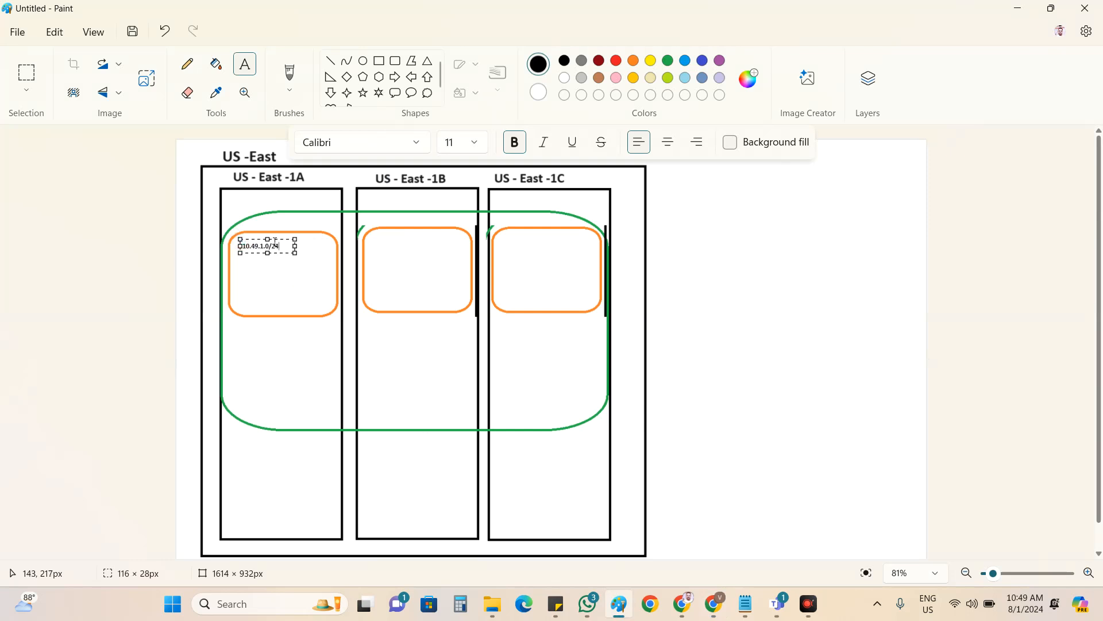
key(ctrl+a)
key(ctrl+c)
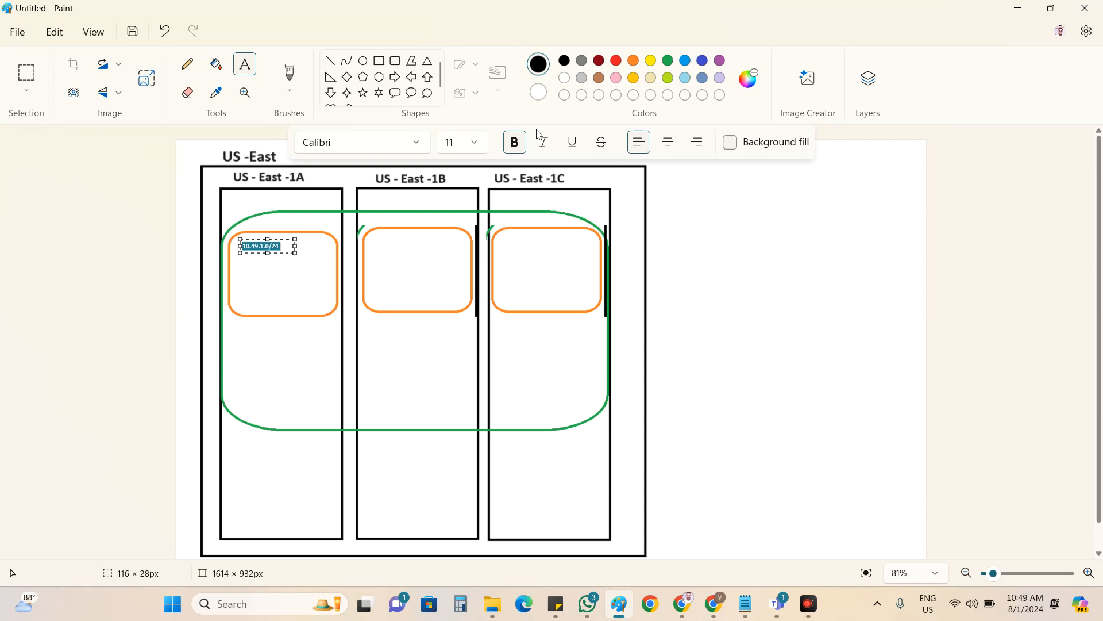
click(453, 145)
text(22)
key(Return)
text(22)
drag(295, 250, 332, 250)
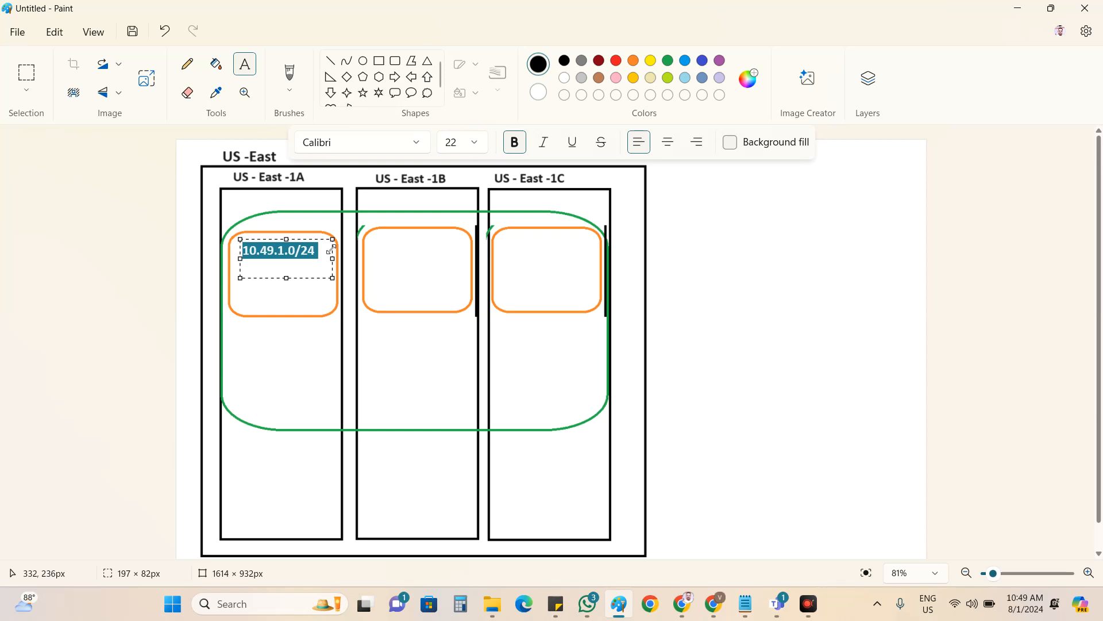
Paste the subnet label into the US-East-1B orange box and edit it to read 10.49.2.0/24.
click(383, 238)
click(375, 238)
key(ctrl+v)
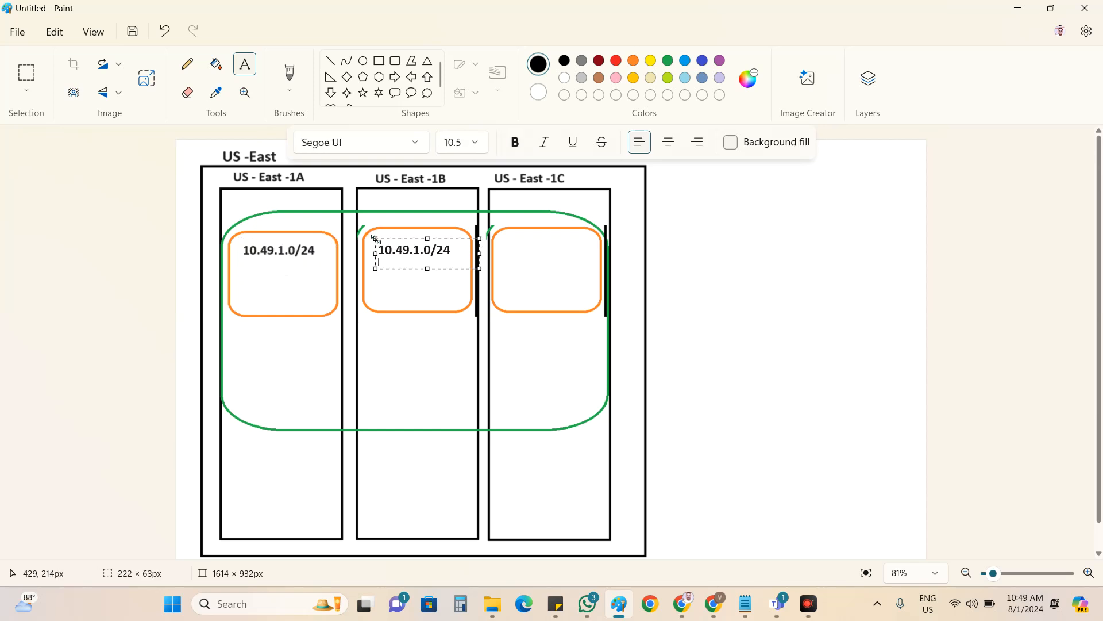
click(421, 249)
key(BackSpace)
text(2)
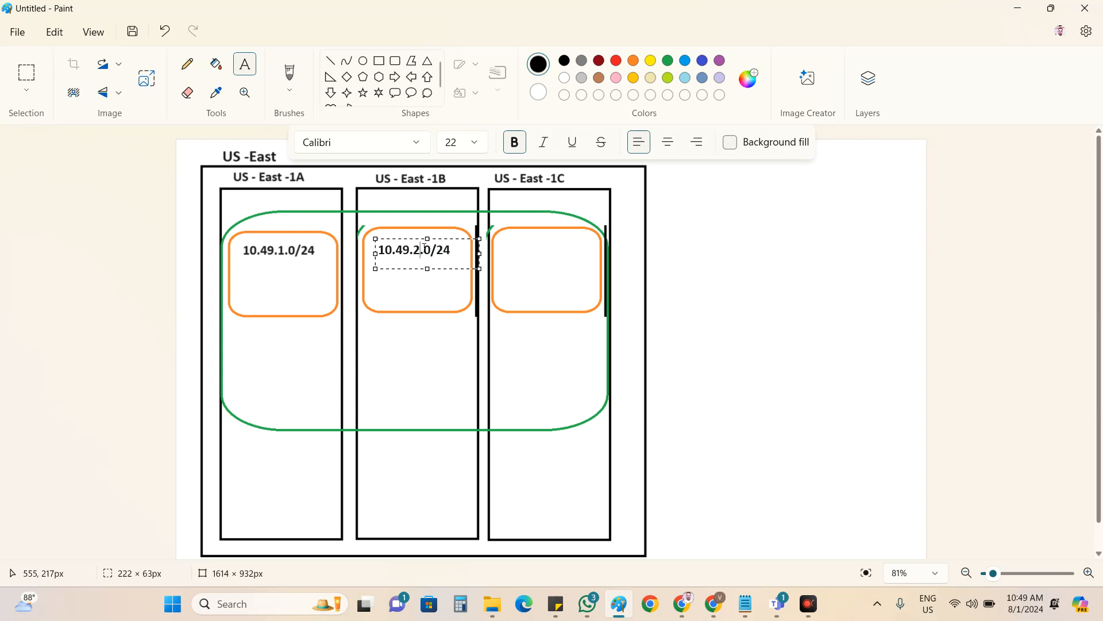
Paste the subnet label into the US-East-1C orange box and edit it to read 10.49.3.0/24.
click(510, 239)
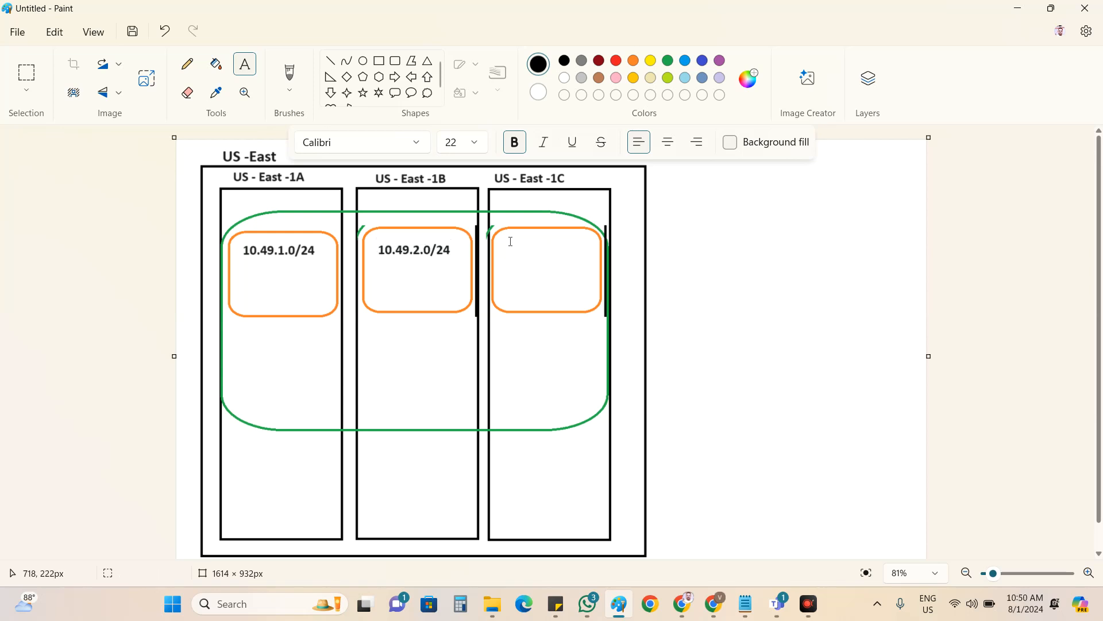
key(ctrl+v)
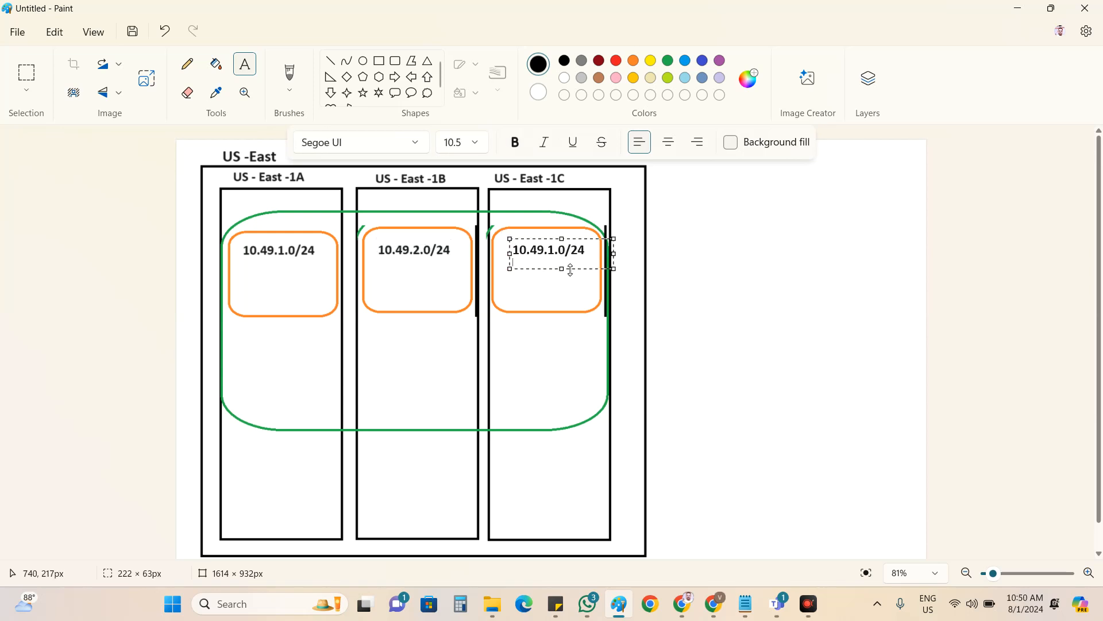
click(554, 251)
key(BackSpace)
text(3)
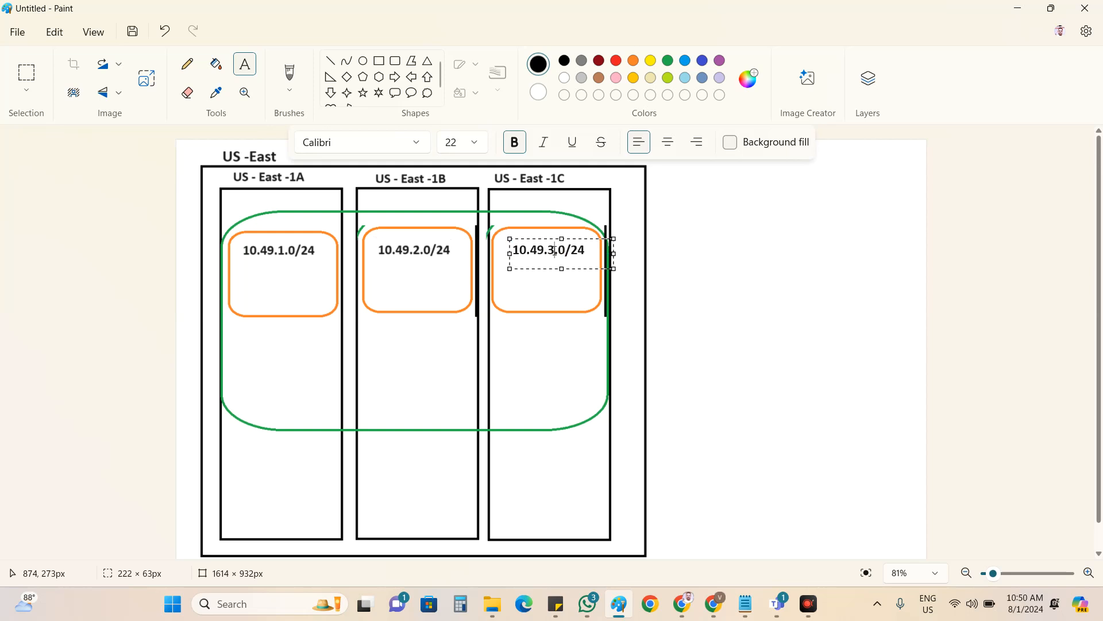
click(942, 289)
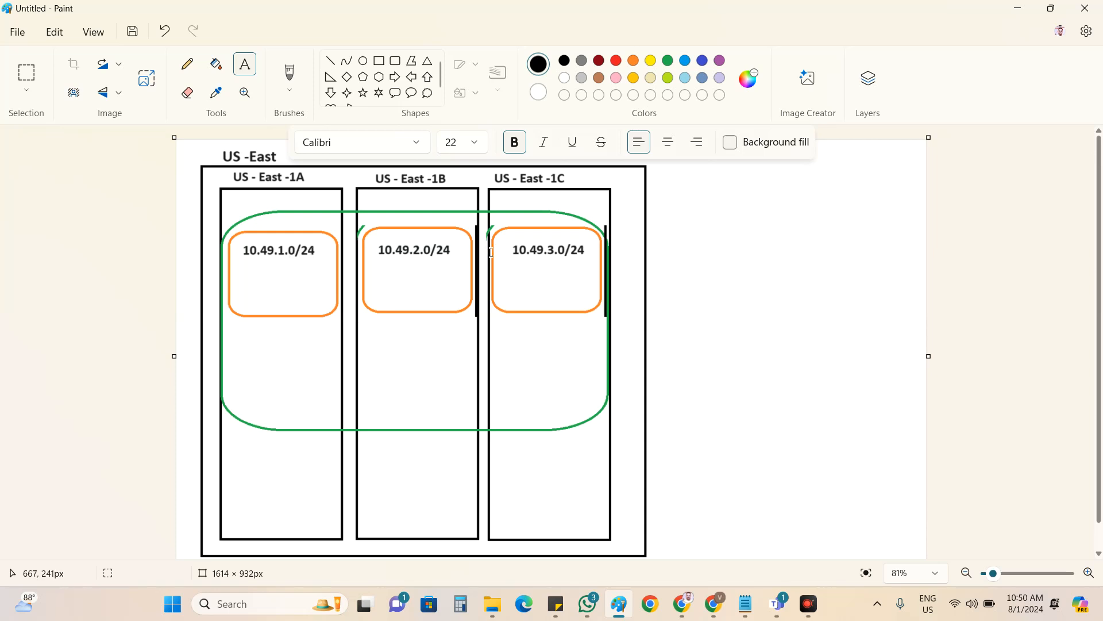
Add a 10.49.0.0/16 label at the upper edge of the green VPC outline, inside the US-East-1A column.
click(260, 203)
key(ctrl+v)
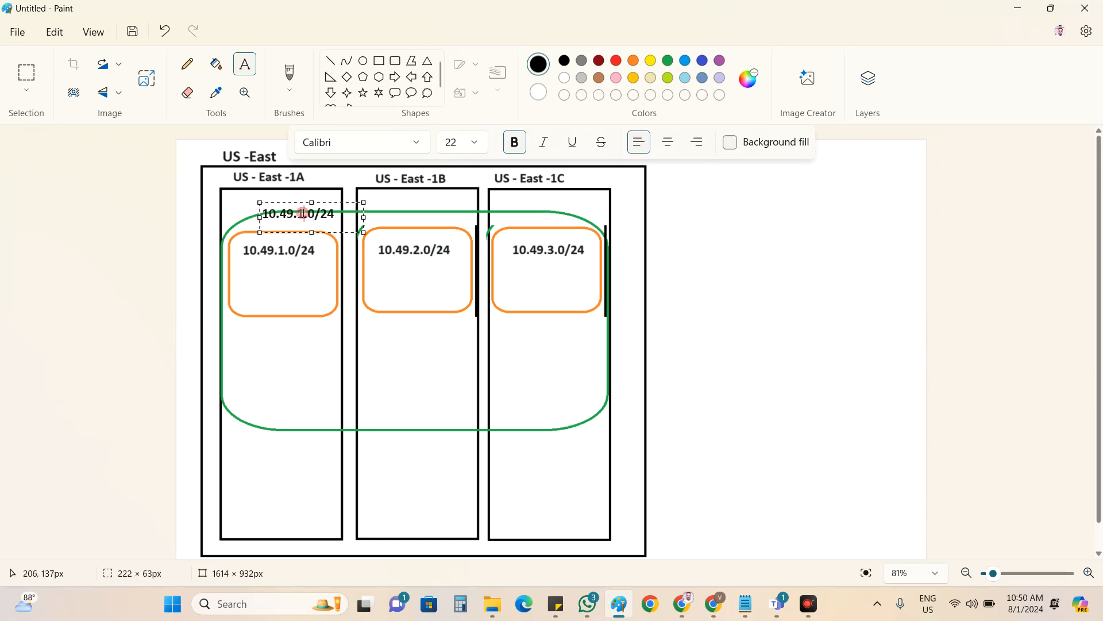
key(BackSpace)
text(0)
key(BackSpace)
key(BackSpace)
key(BackSpace)
text(/16)
drag(293, 209, 286, 202)
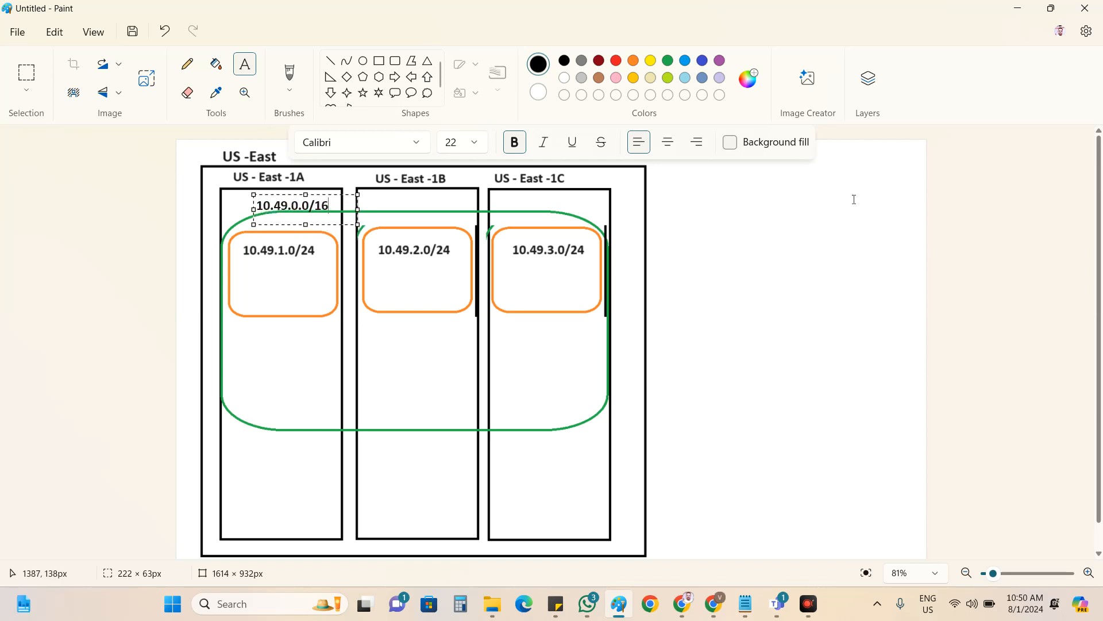
click(944, 232)
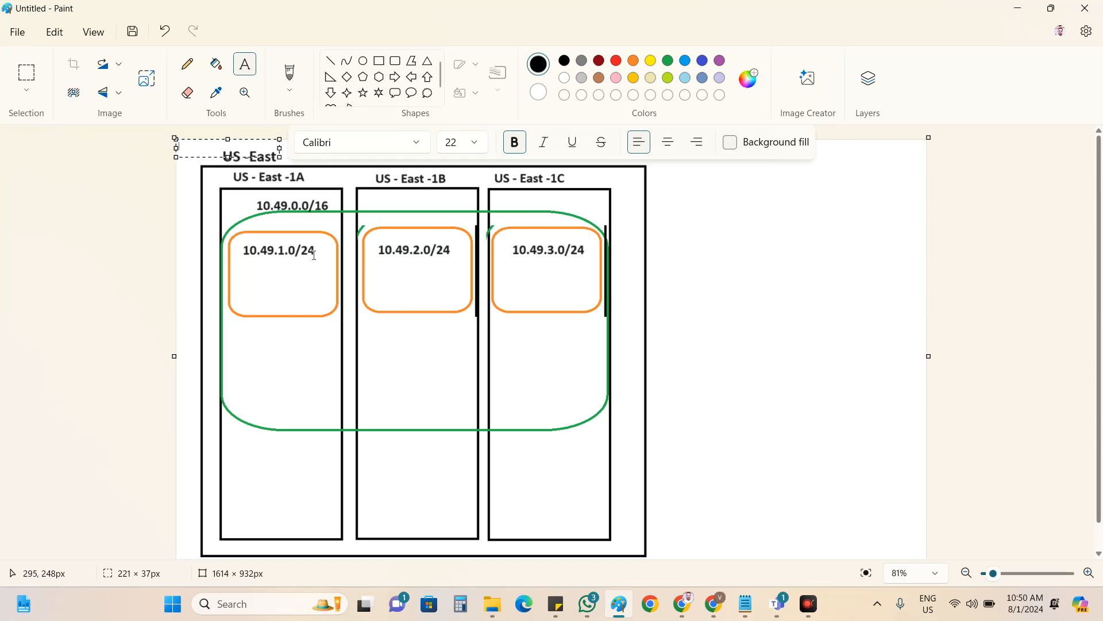
Switch back to the AWS console and copy the name AWSB4-PublicSubnet-1 from the subnets list.
click(1030, 17)
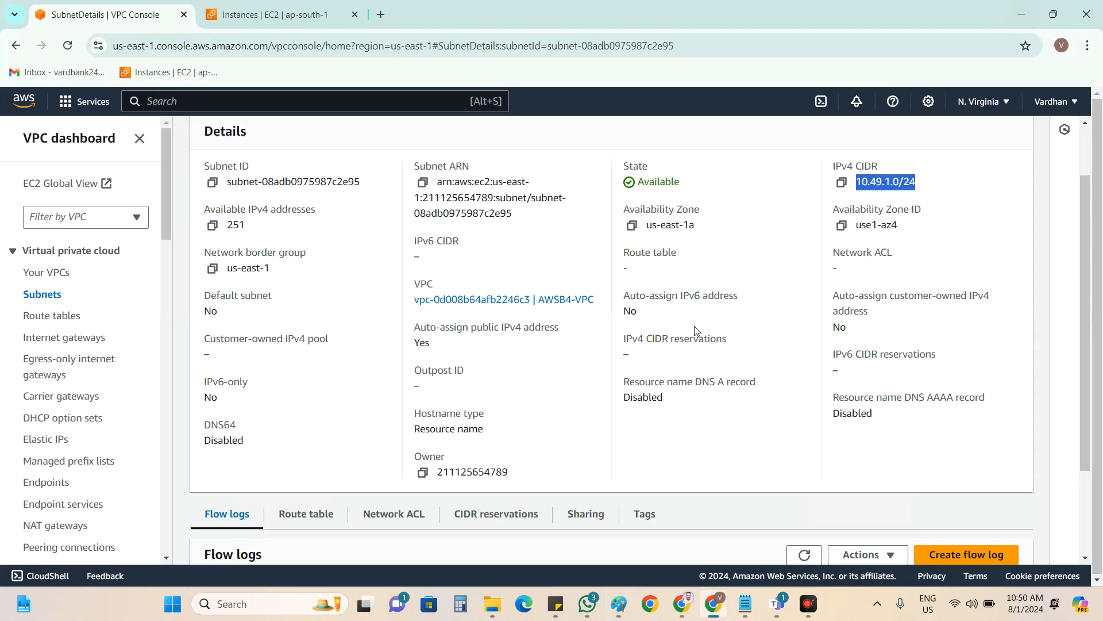
scroll(695, 331, up, 2)
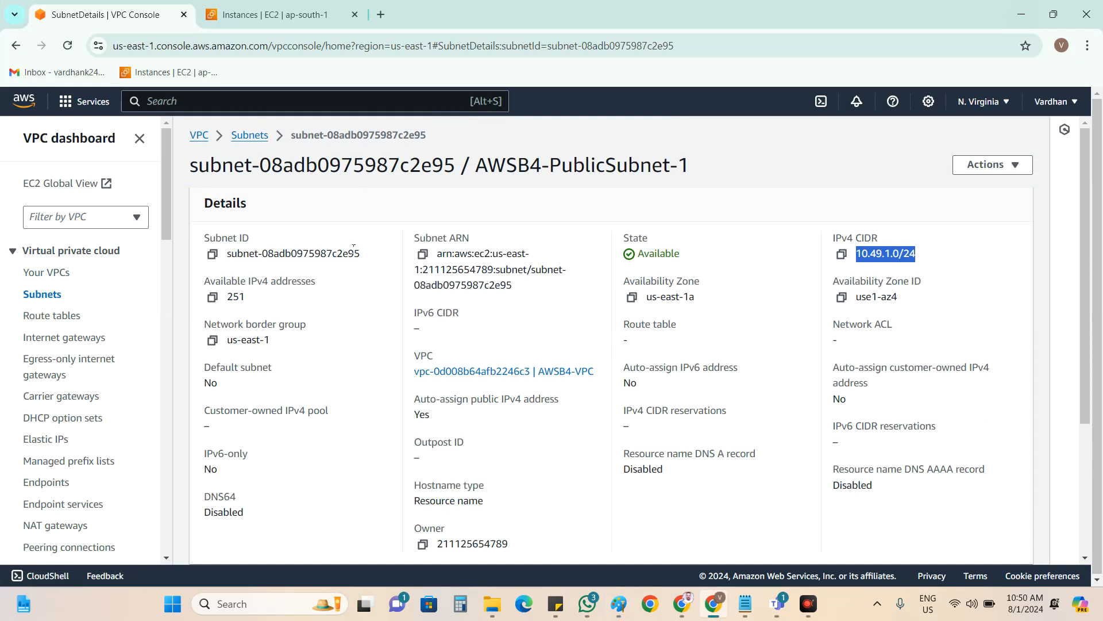
click(250, 135)
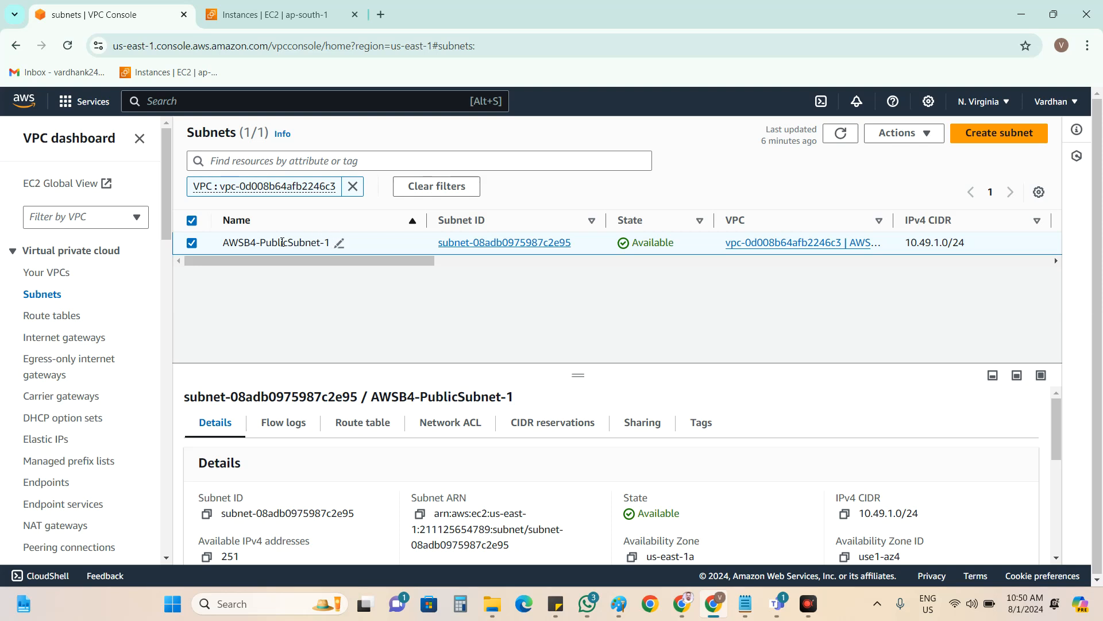
drag(223, 243, 331, 243)
key(ctrl+c)
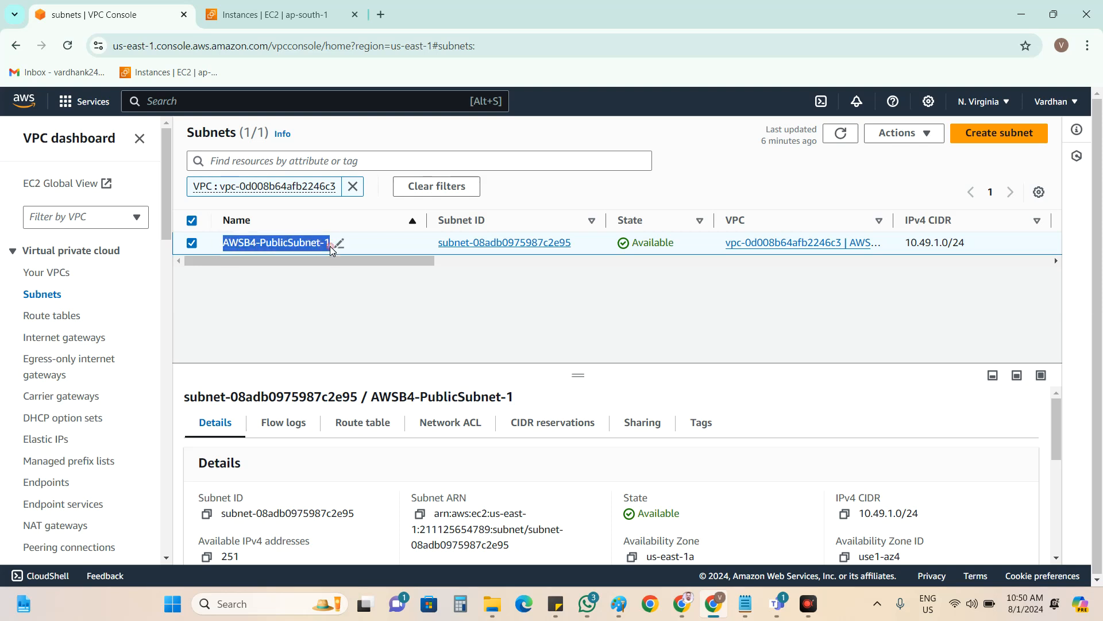
Start a new subnet in AWSB4-VPC and name it AWSB4-PublicSubnet-2.
click(998, 133)
click(198, 270)
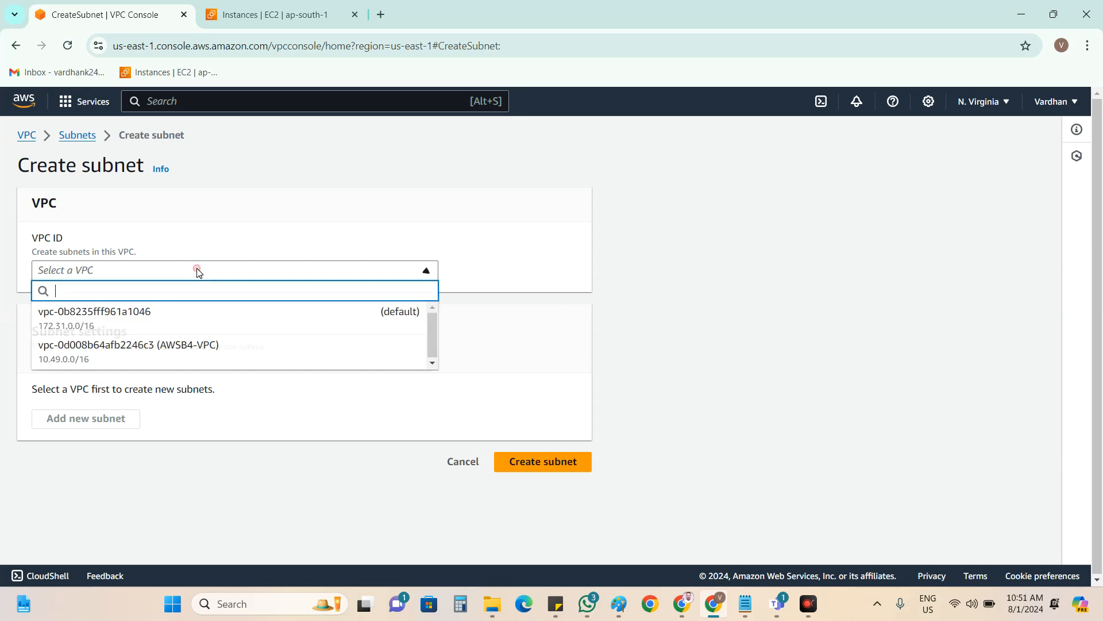
click(175, 346)
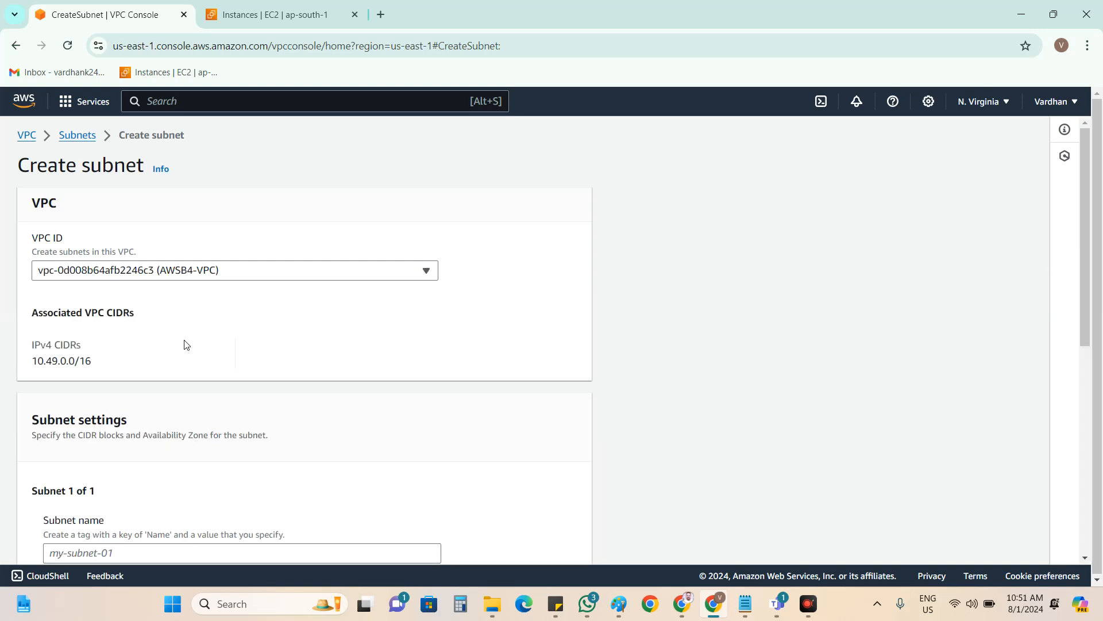
scroll(185, 345, down, 2)
scroll(185, 344, down, 1)
click(143, 409)
key(ctrl+v)
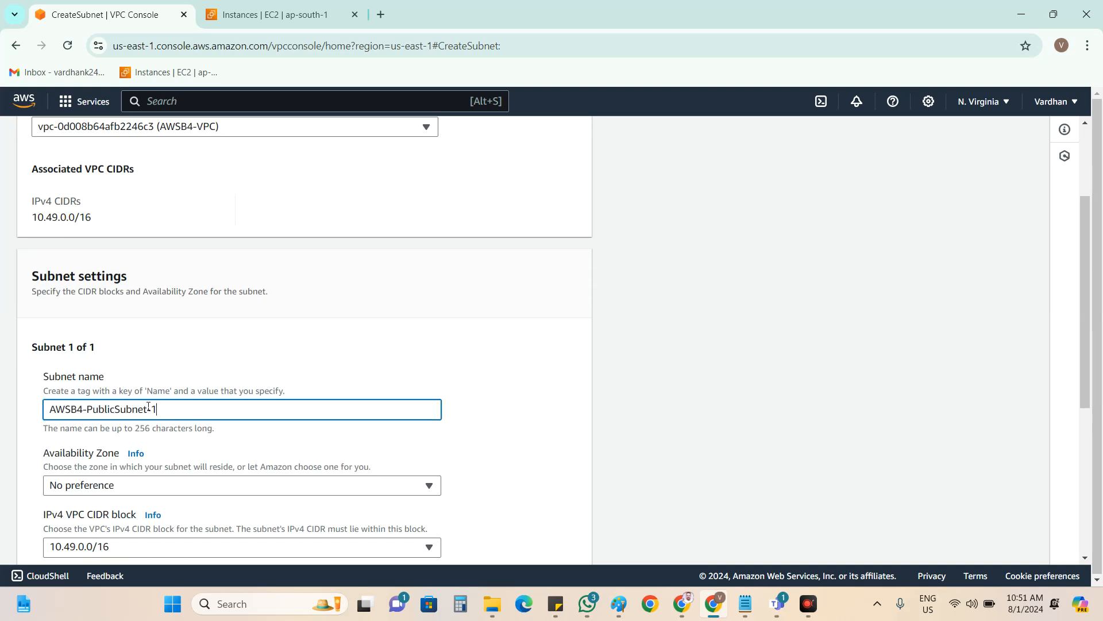
text(2)
Set the subnet's IPv4 CIDR block to 10.49.2.0/24 and create the subnet.
scroll(148, 419, down, 4)
click(125, 391)
text(10)
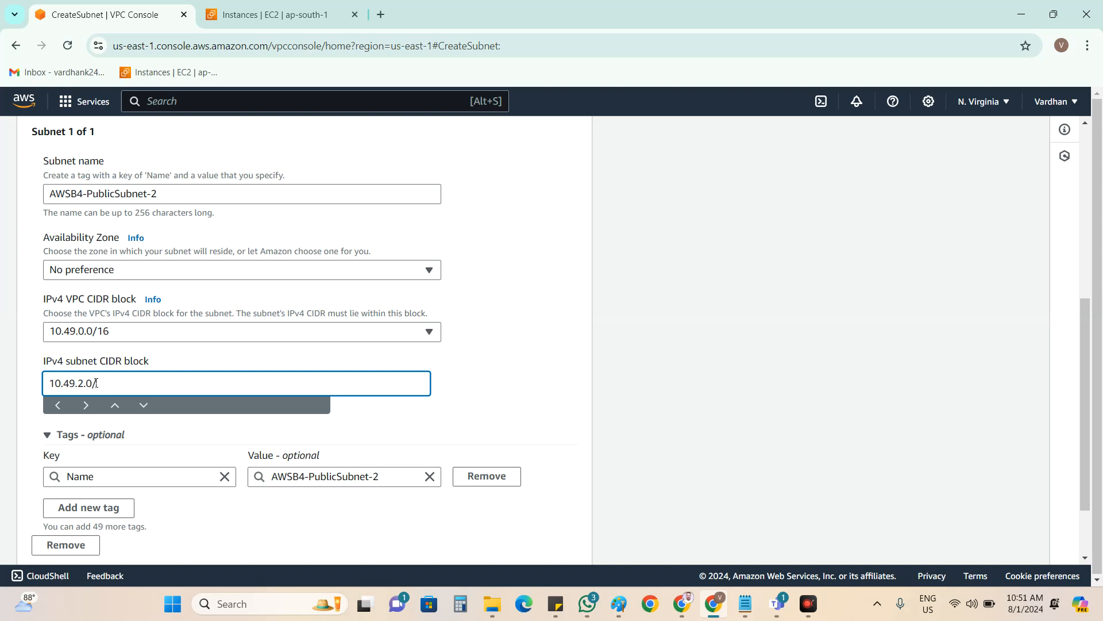
text(24)
click(524, 377)
scroll(524, 372, down, 3)
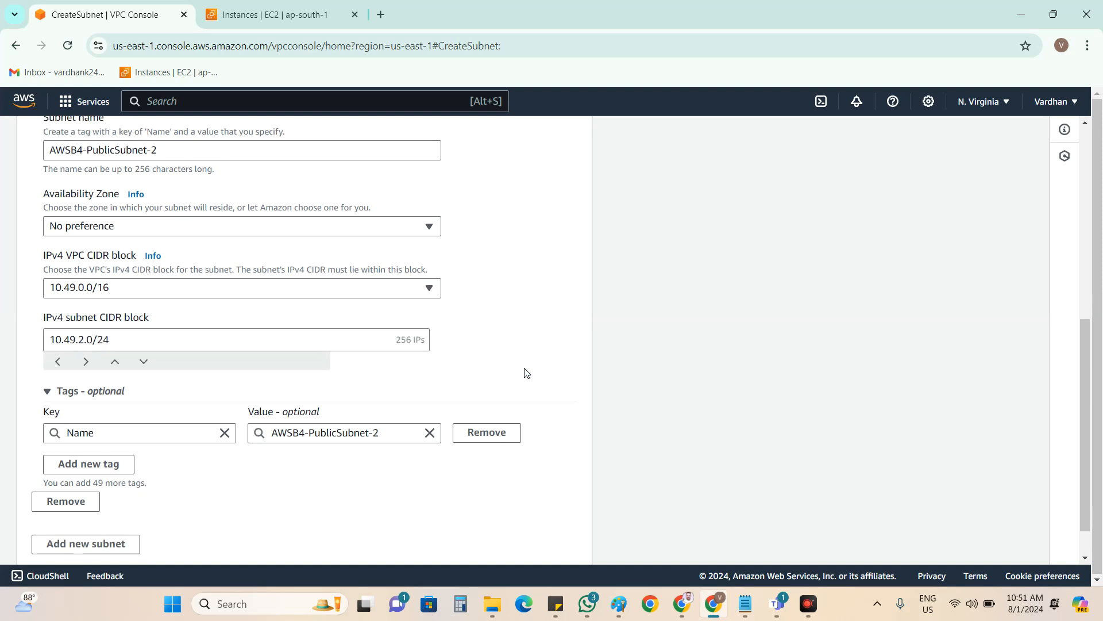
click(513, 536)
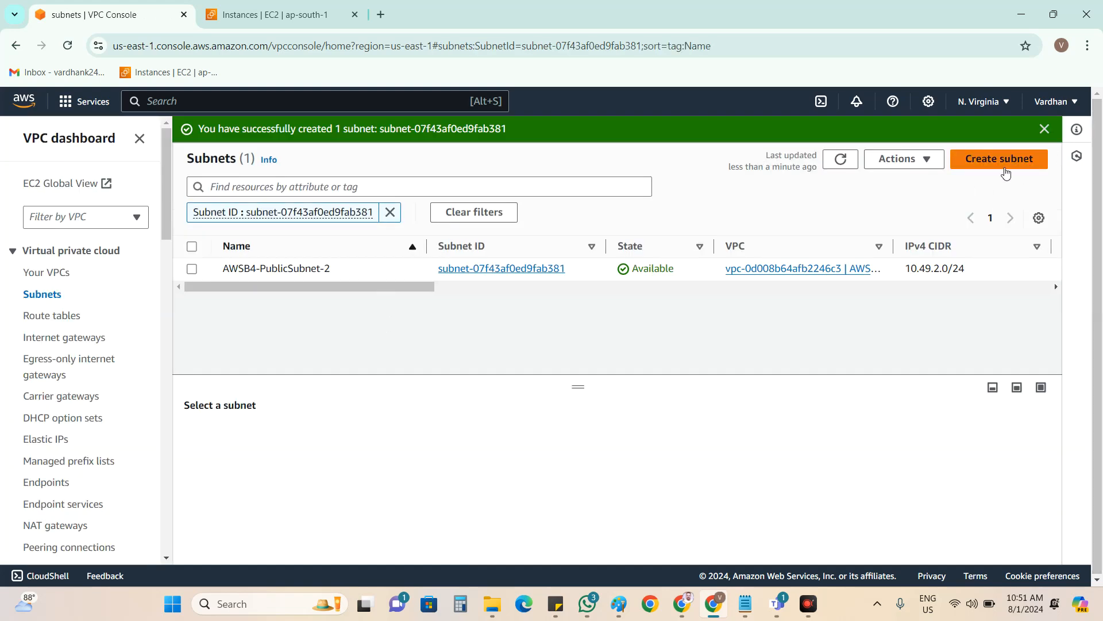
Remove the subnet ID filter and refresh the list to show all subnets.
click(841, 159)
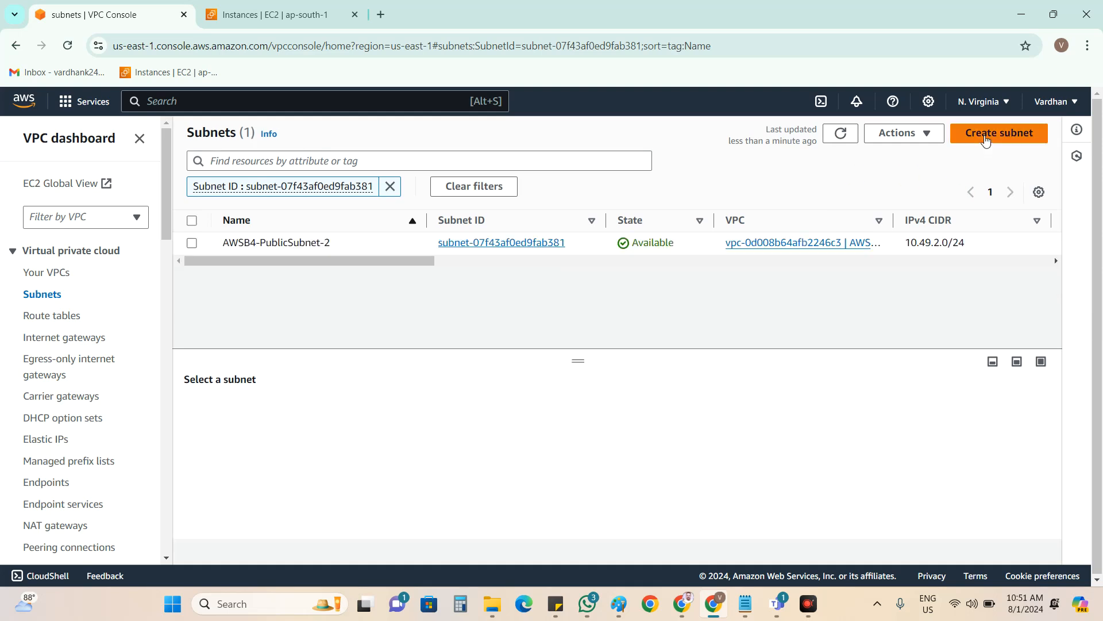
click(390, 186)
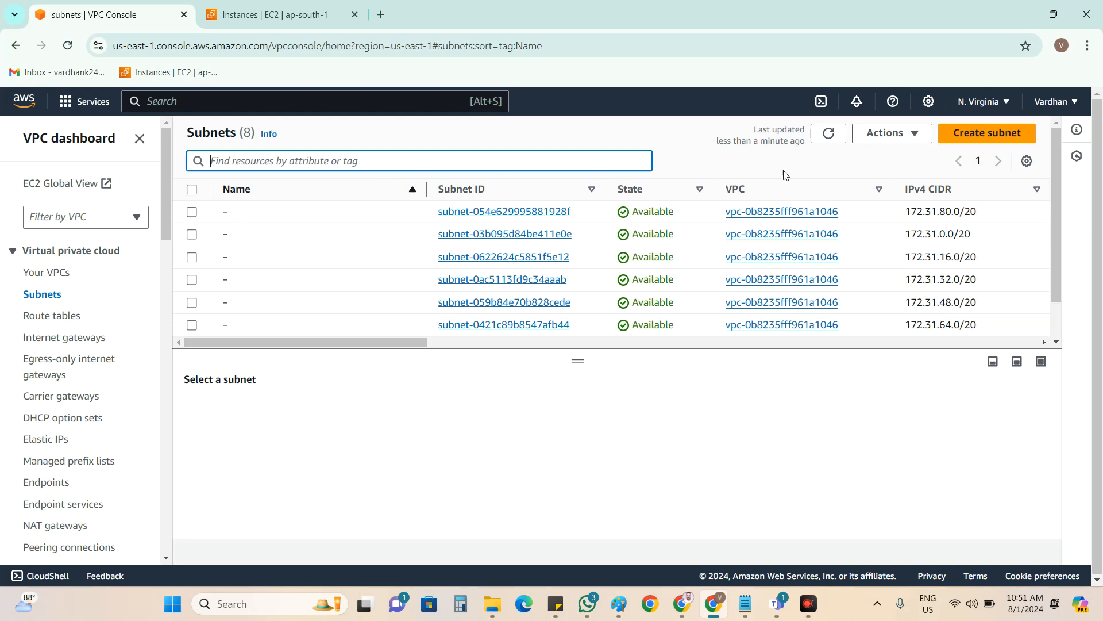
click(828, 133)
scroll(549, 287, down, 1)
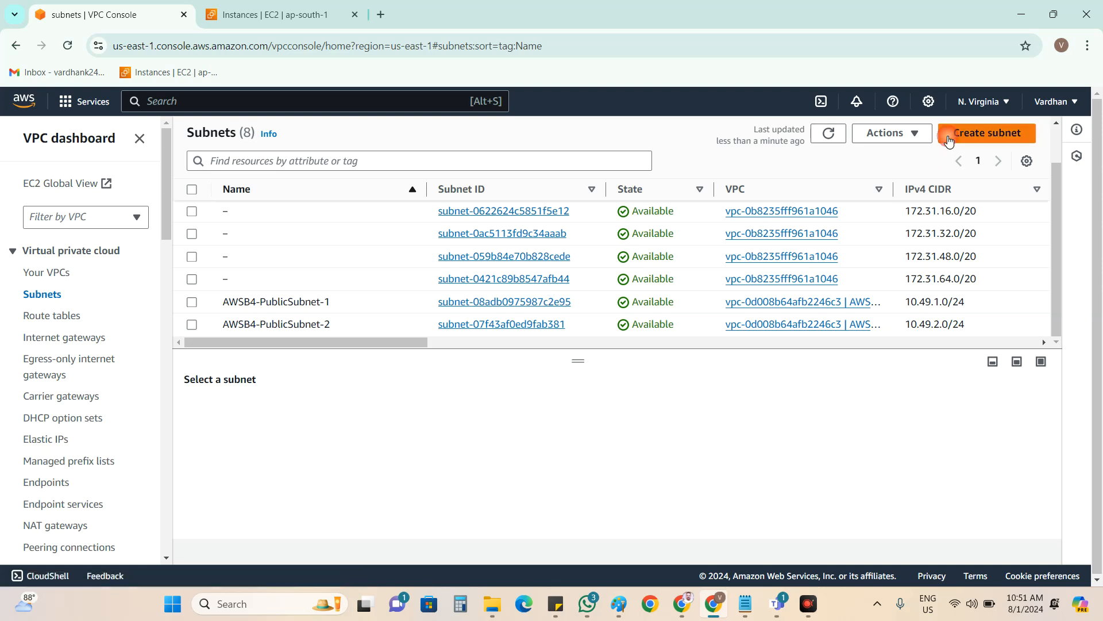
Start another subnet in AWSB4-VPC and enter AWSB4-PublicSubnet- as the beginning of its name.
click(949, 137)
click(206, 268)
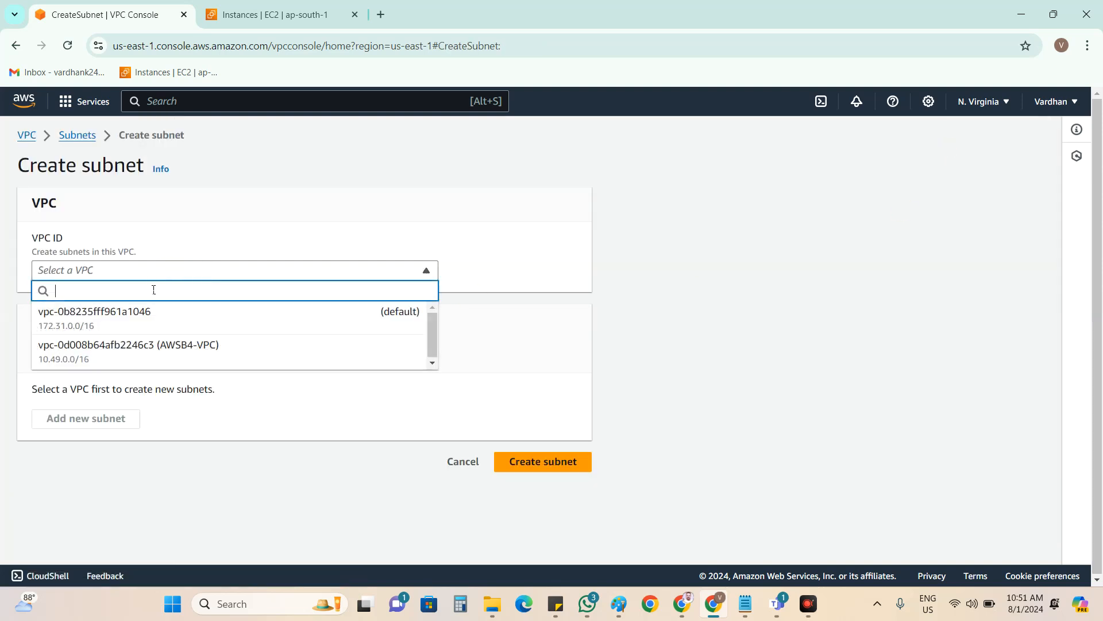
click(148, 349)
scroll(133, 370, down, 3)
click(101, 399)
key(ctrl+v)
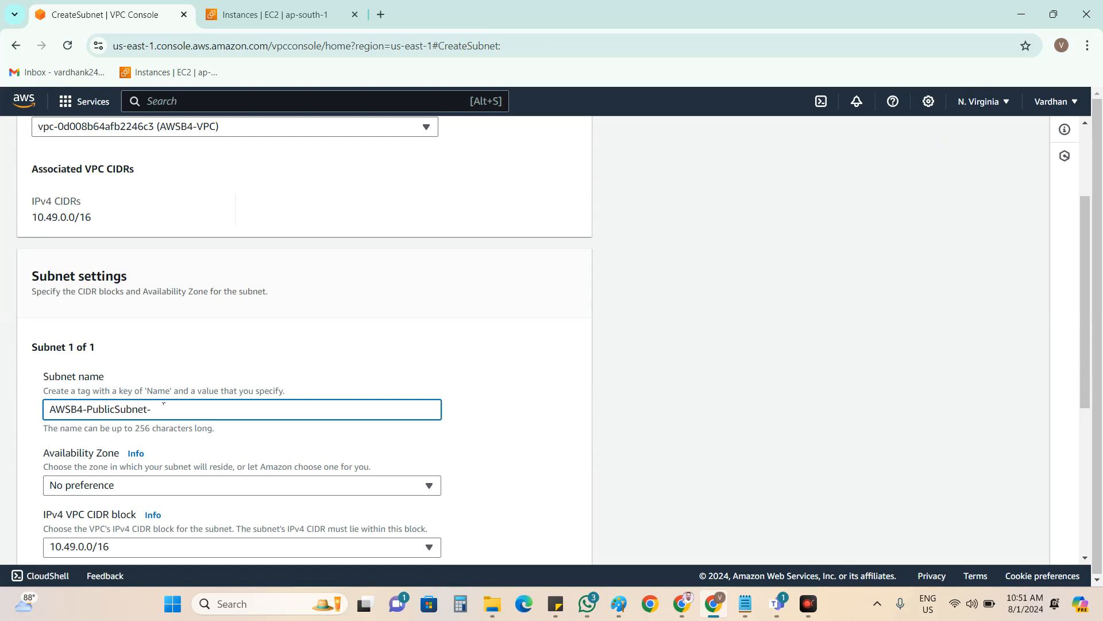
Open the subnets list in a separate browser tab and place it beside the subnet form's tab.
right_click(173, 19)
click(385, 240)
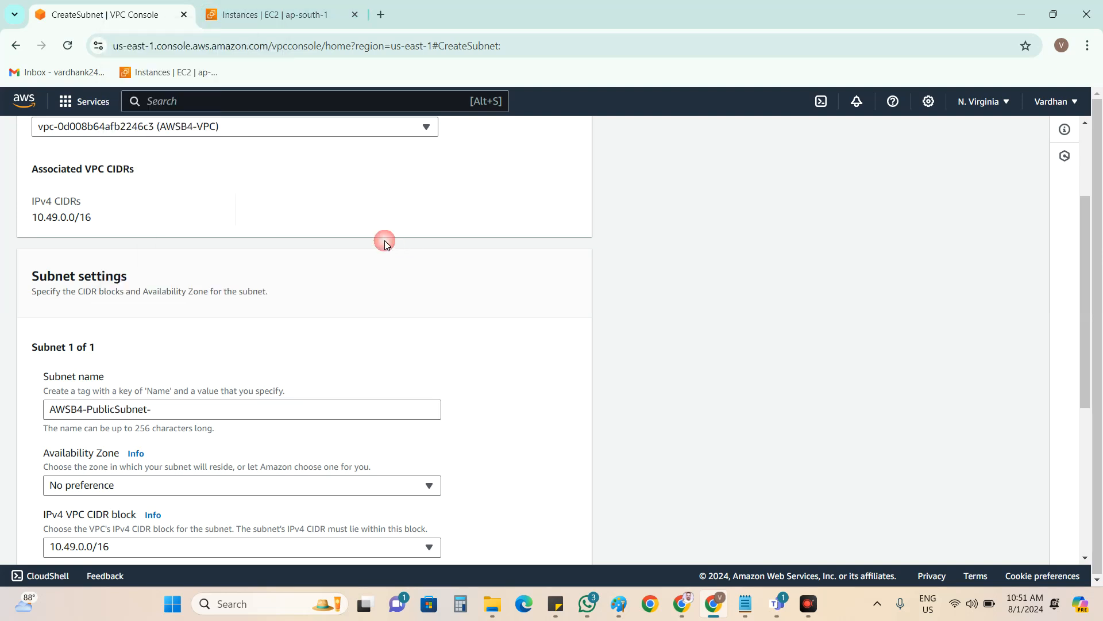
scroll(376, 251, up, 3)
right_click(83, 137)
click(103, 150)
drag(387, 11, 270, 15)
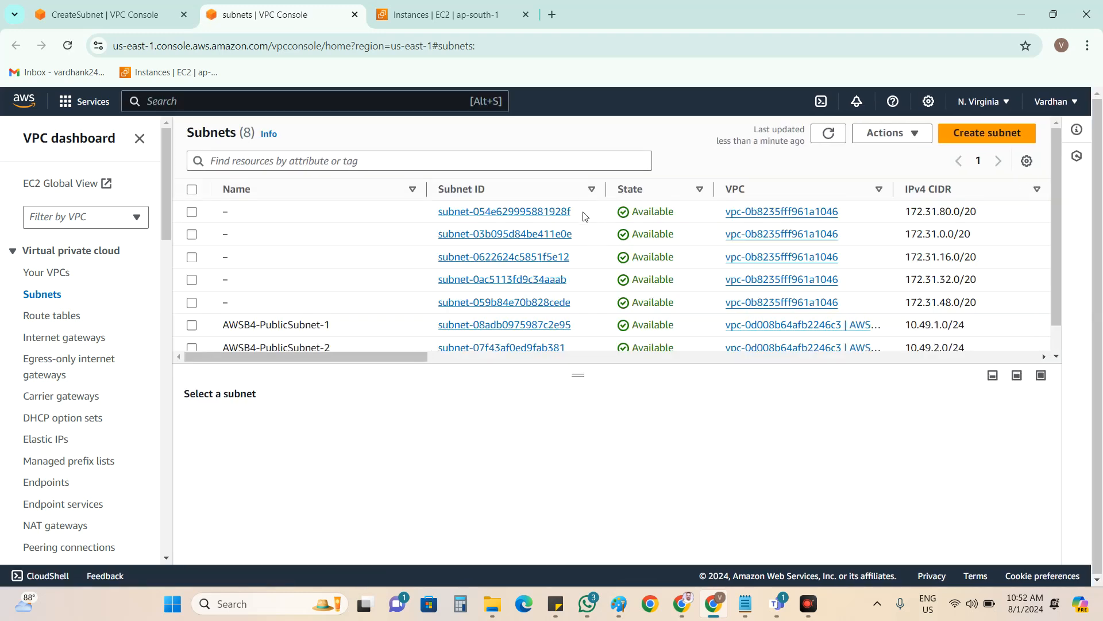
Examine the subnet IDs and IPv4 CIDR blocks of the default VPC's subnets and the AWSB4 public subnets.
drag(577, 218, 592, 303)
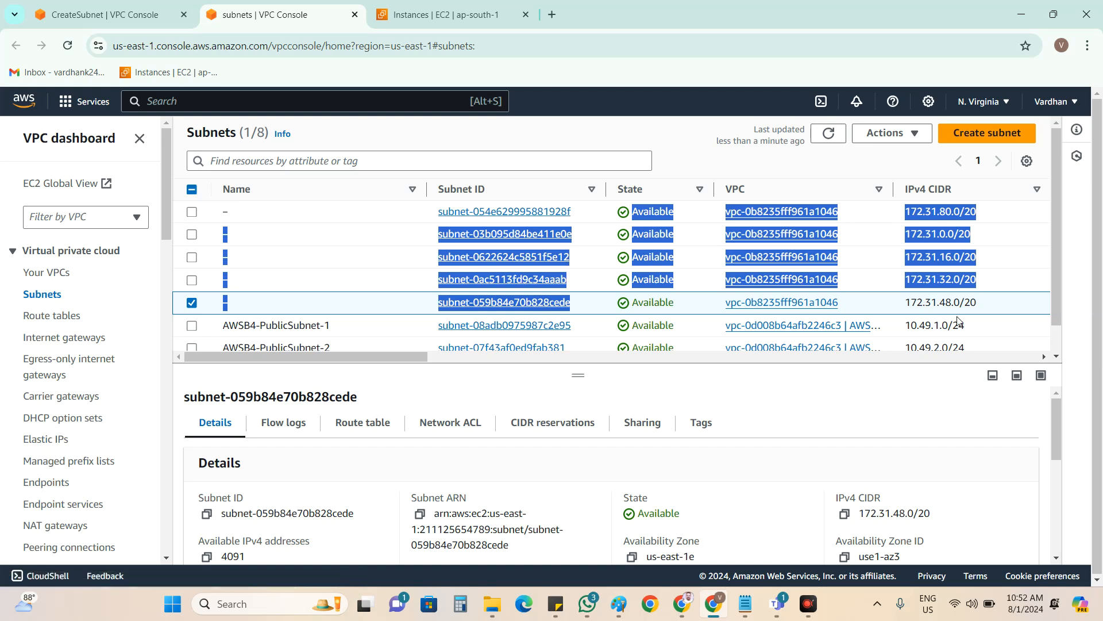
click(1011, 254)
drag(907, 213, 978, 213)
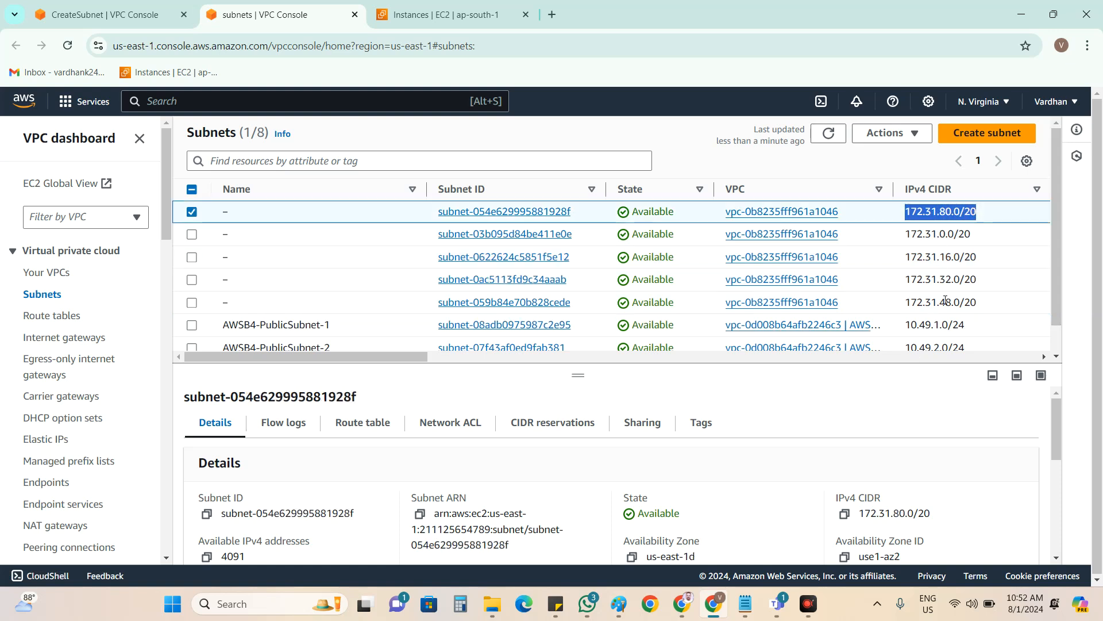
scroll(931, 296, down, 1)
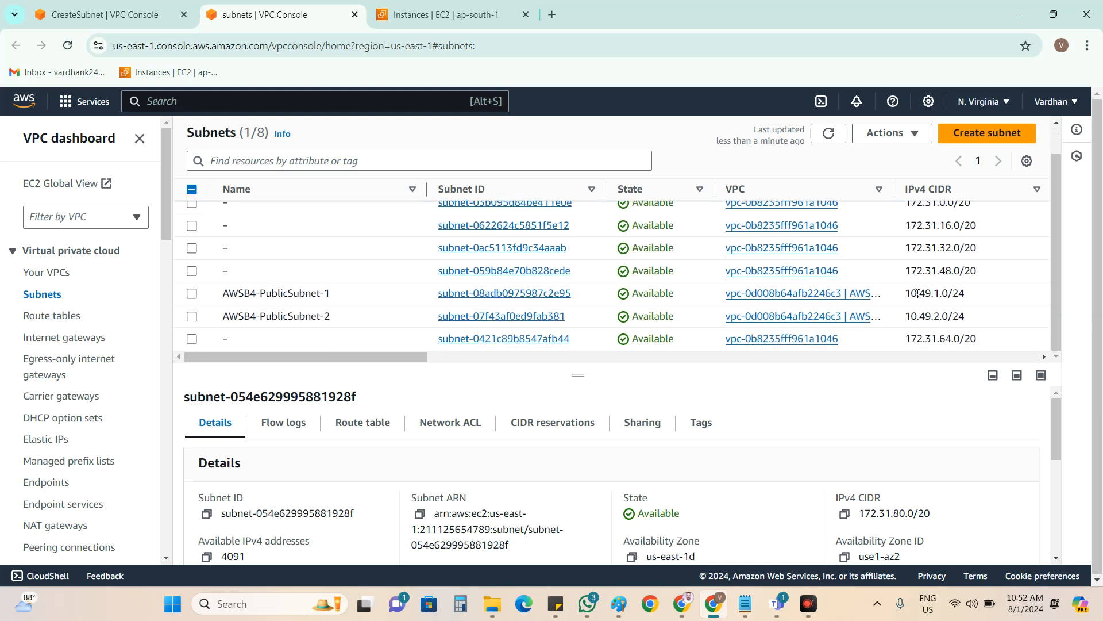
Compare the IPv4 CIDR and Availability Zone values of AWSB4-PublicSubnet-1 and AWSB4-PublicSubnet-2 in the subnet list.
drag(398, 356, 533, 356)
drag(492, 320, 423, 293)
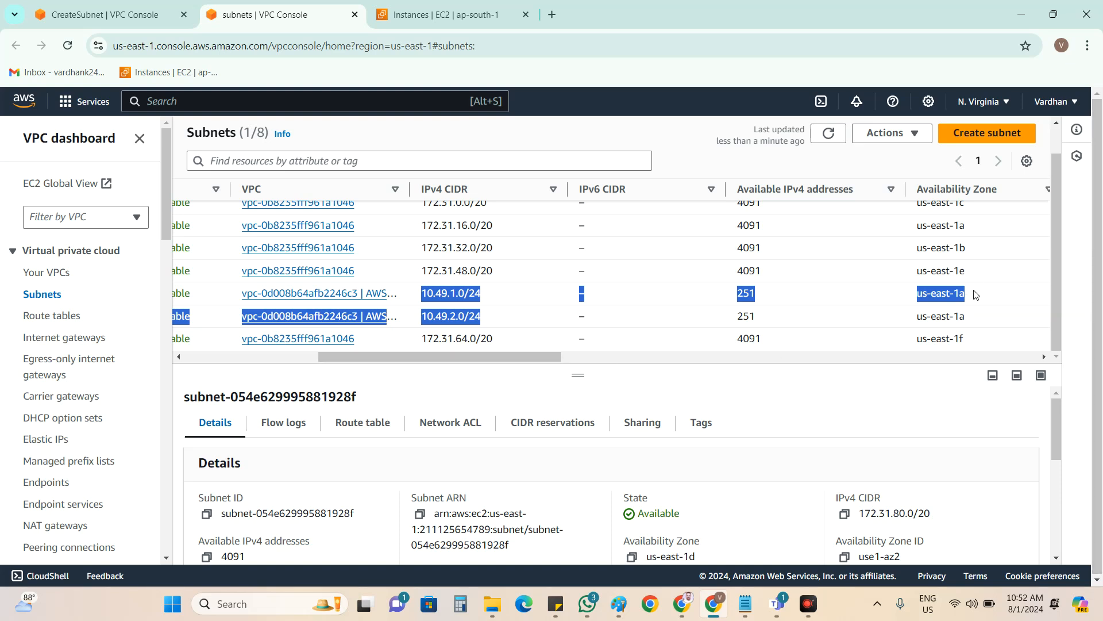
drag(973, 276, 922, 272)
drag(737, 282, 301, 271)
drag(973, 297, 427, 295)
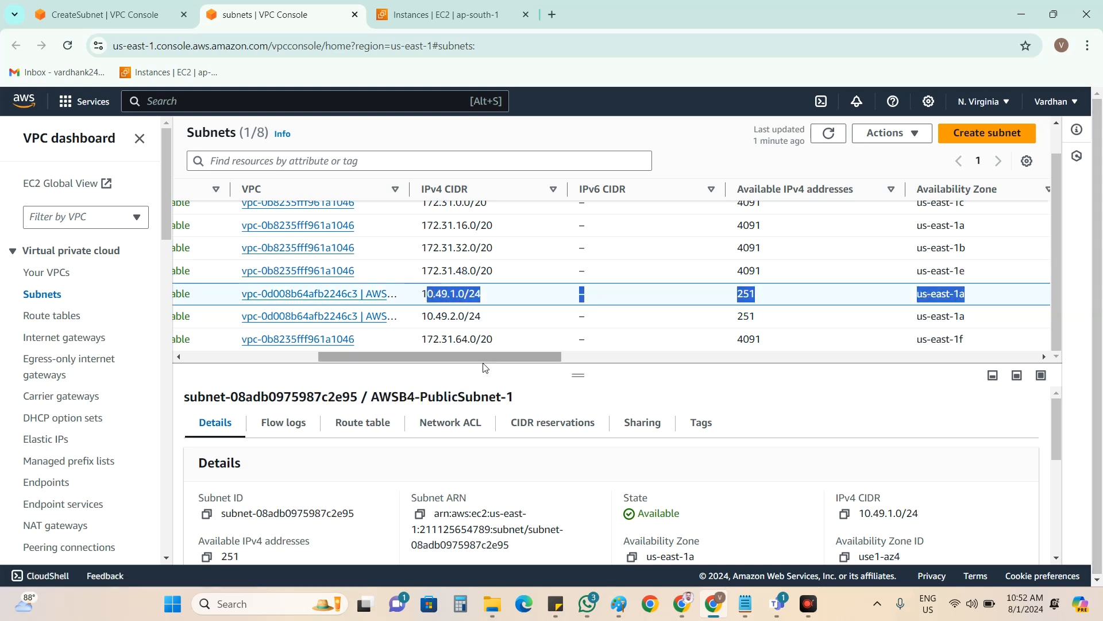
drag(509, 357, 547, 362)
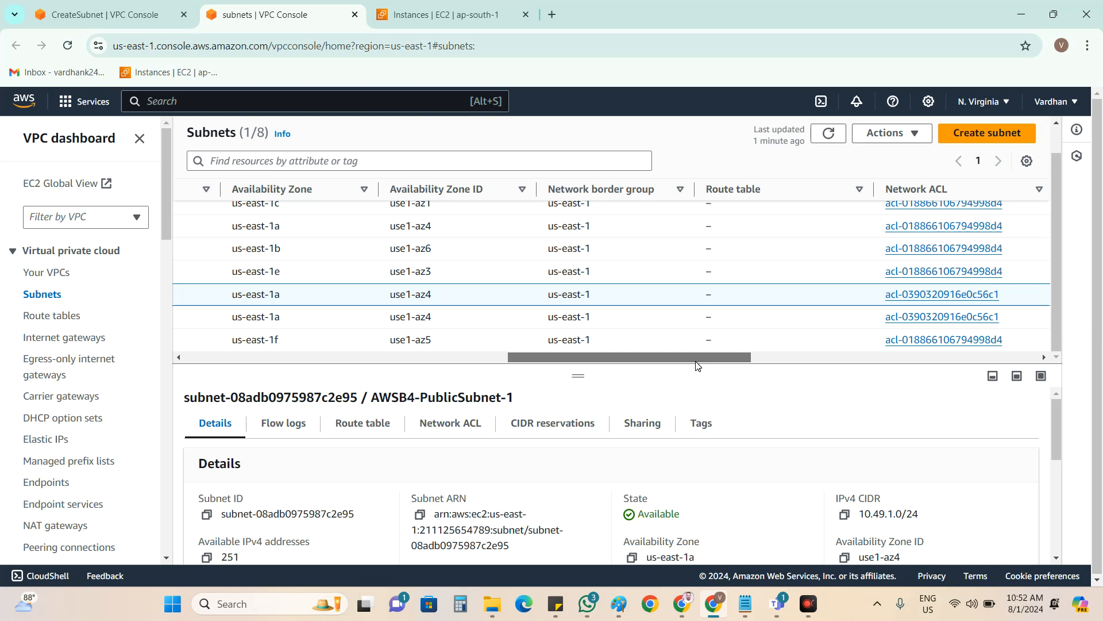
drag(697, 366, 694, 366)
drag(598, 357, 234, 362)
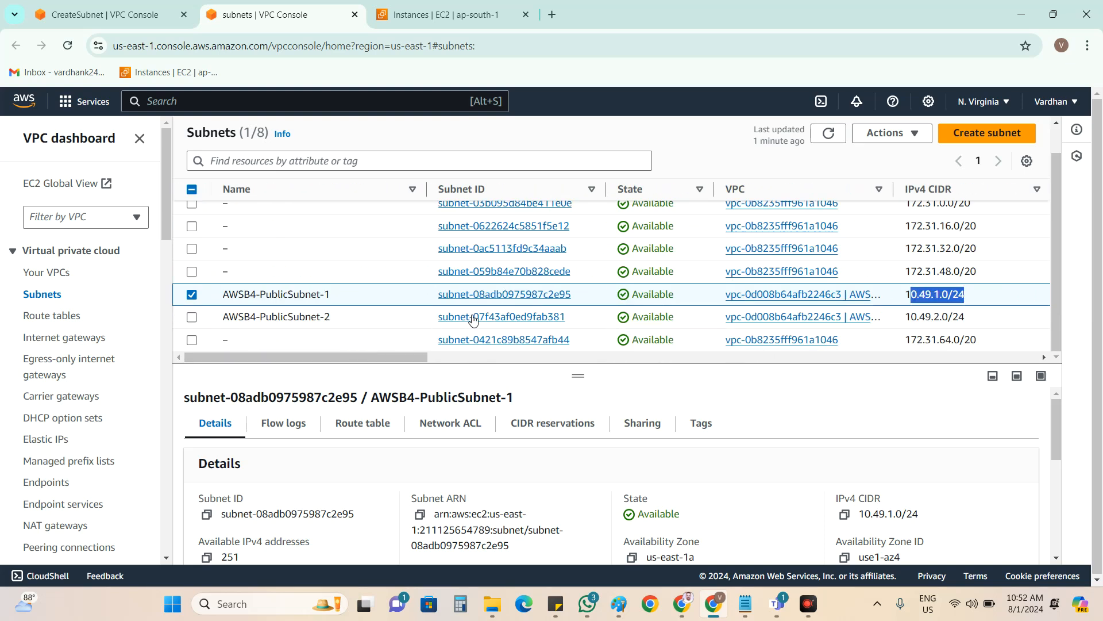
Review the editable subnet settings of AWSB4-PublicSubnet-2 and return to the subnet list without saving.
click(495, 317)
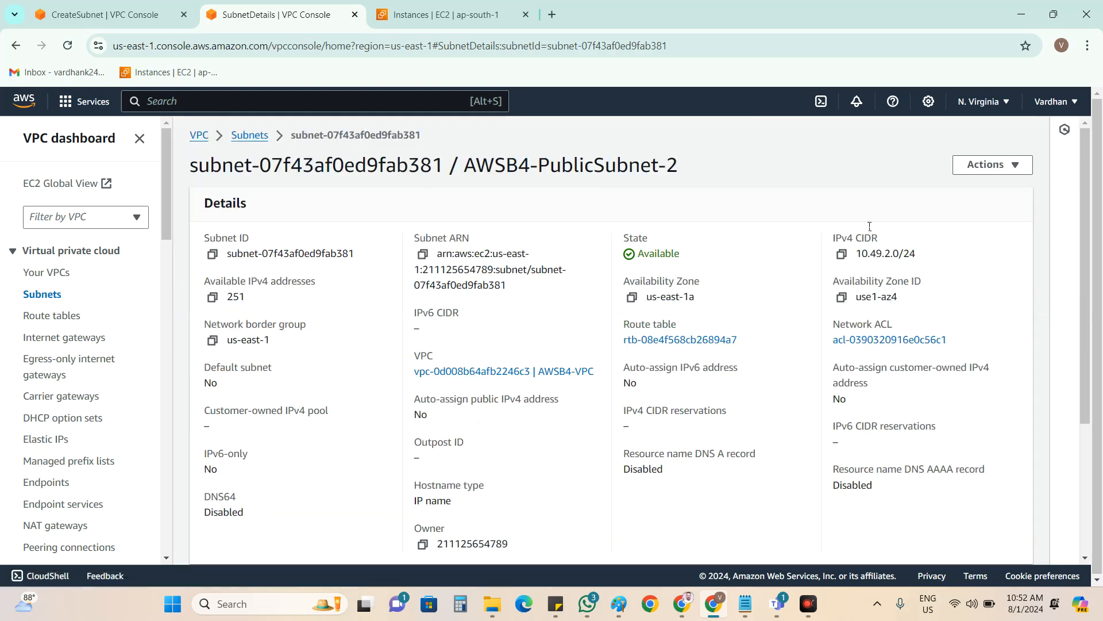
click(985, 172)
click(954, 206)
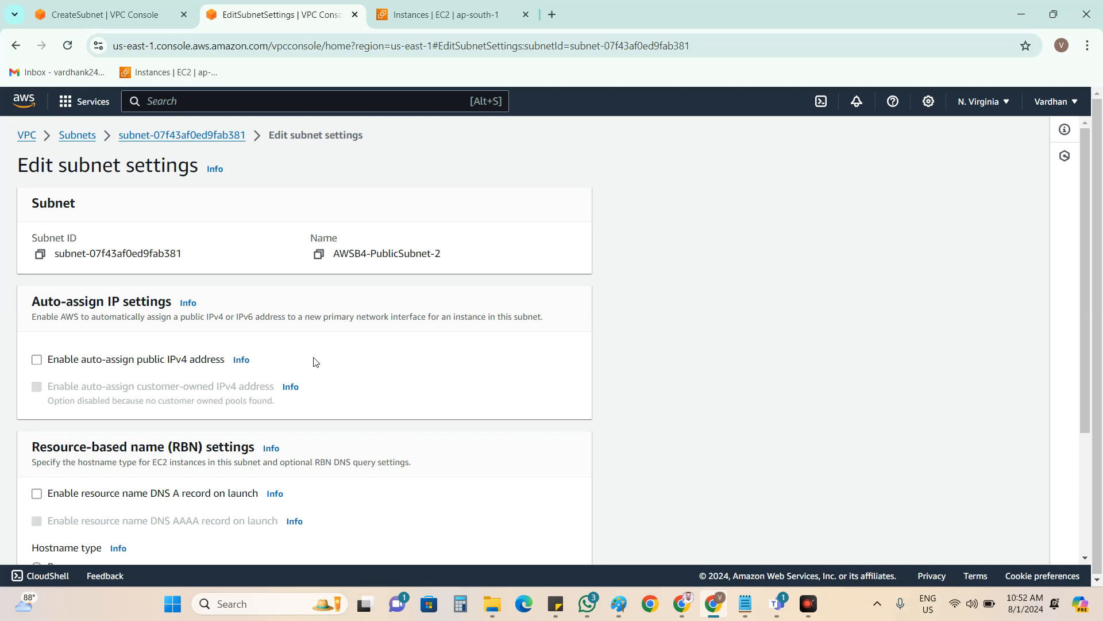
scroll(315, 361, down, 3)
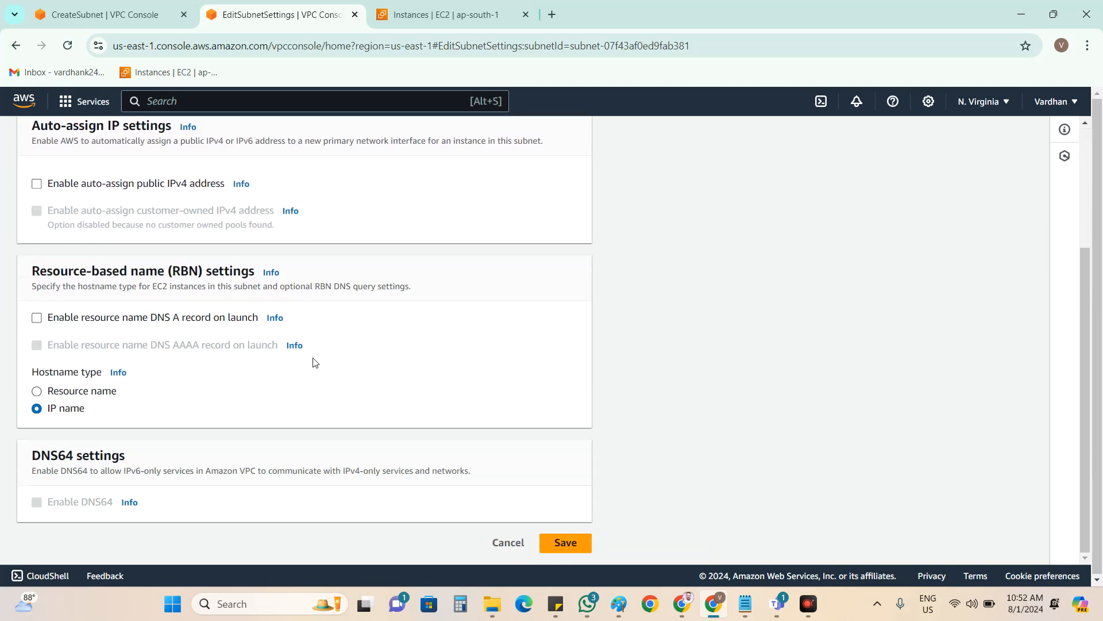
scroll(315, 361, up, 3)
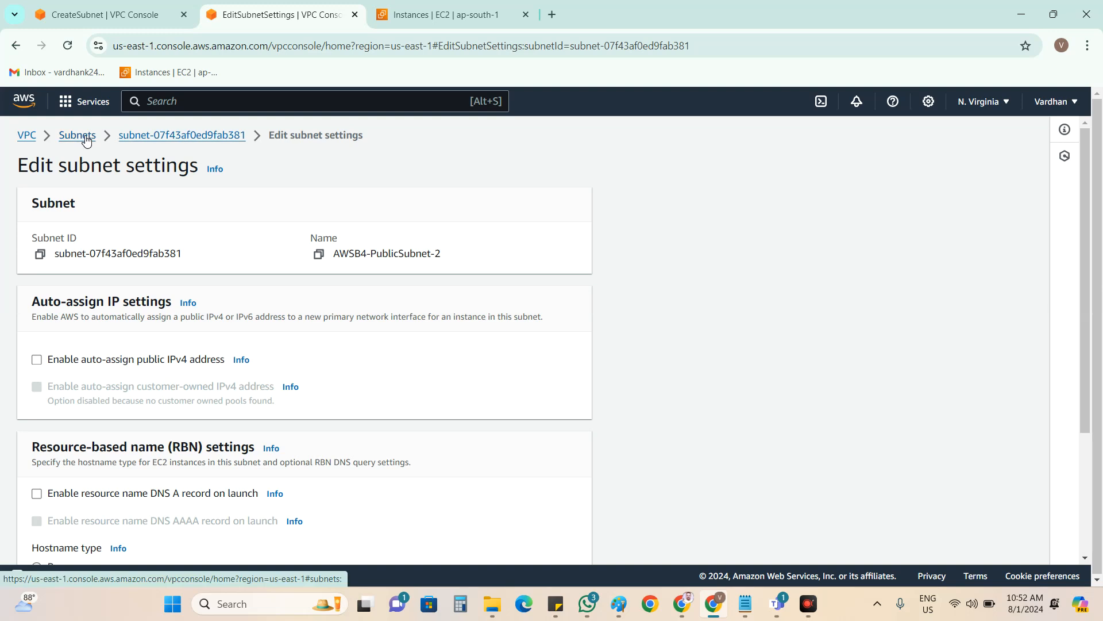
click(78, 136)
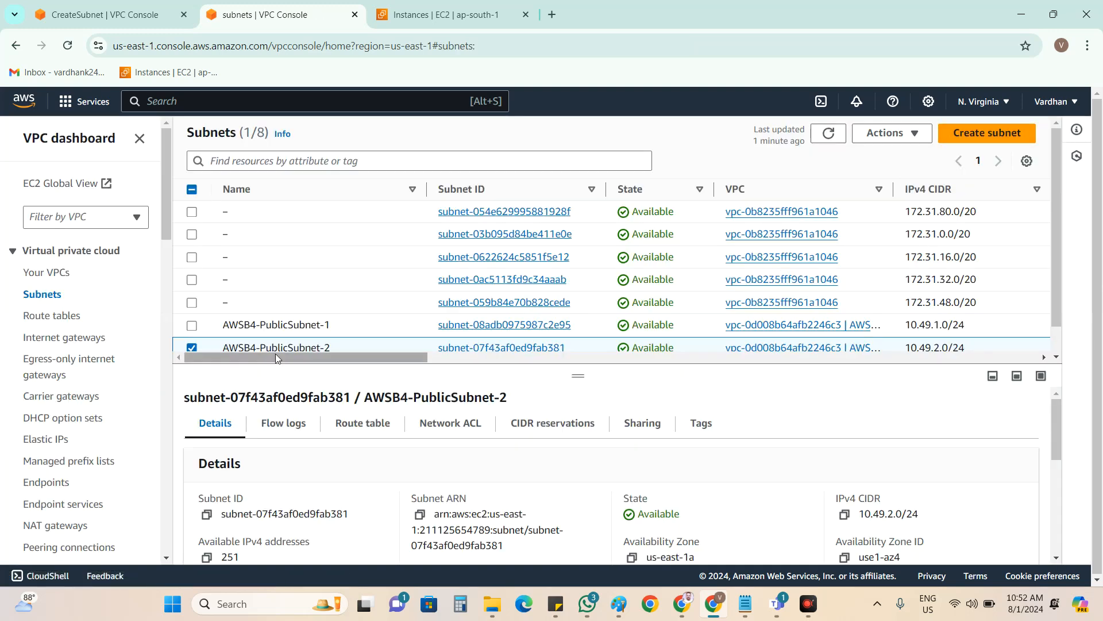
Delete the subnet AWSB4-PublicSubnet-2, confirming with the word "delete".
click(890, 134)
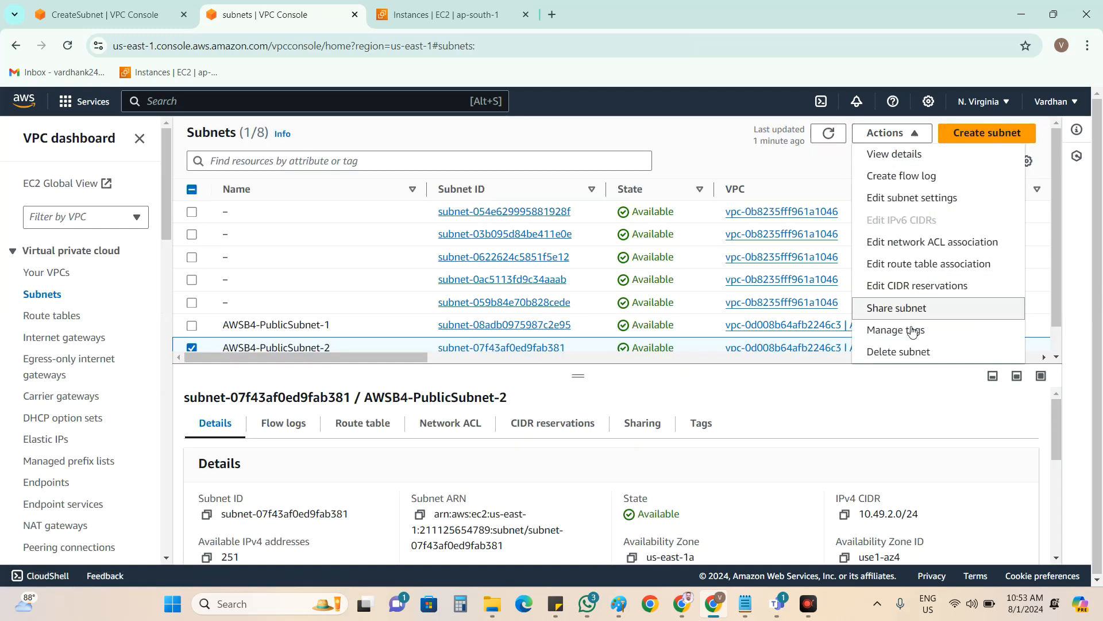
click(912, 352)
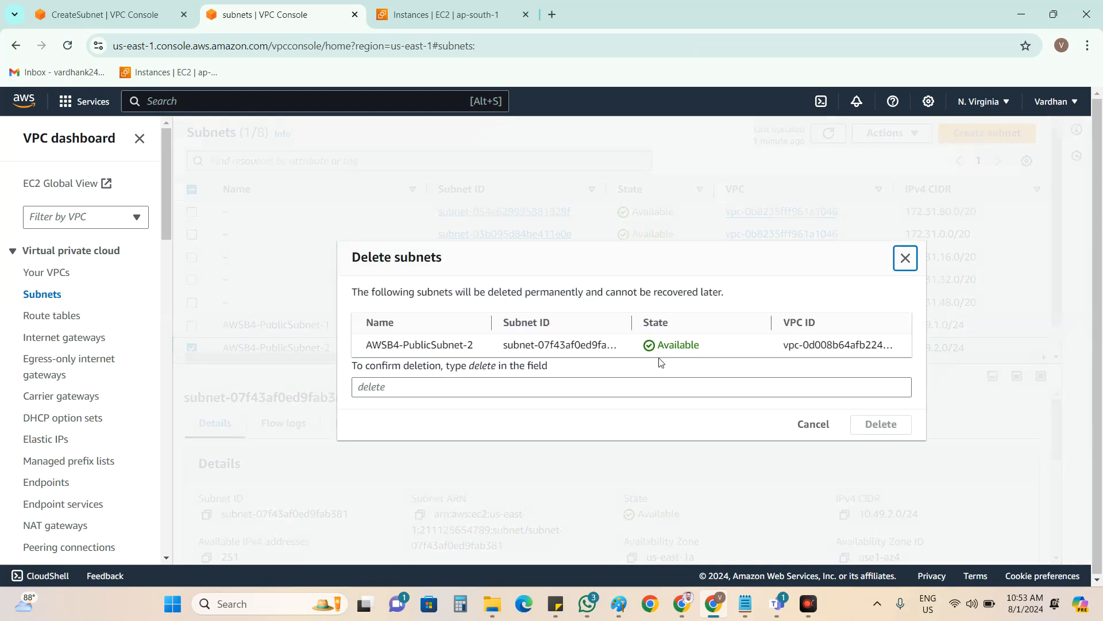
click(594, 385)
text(d)
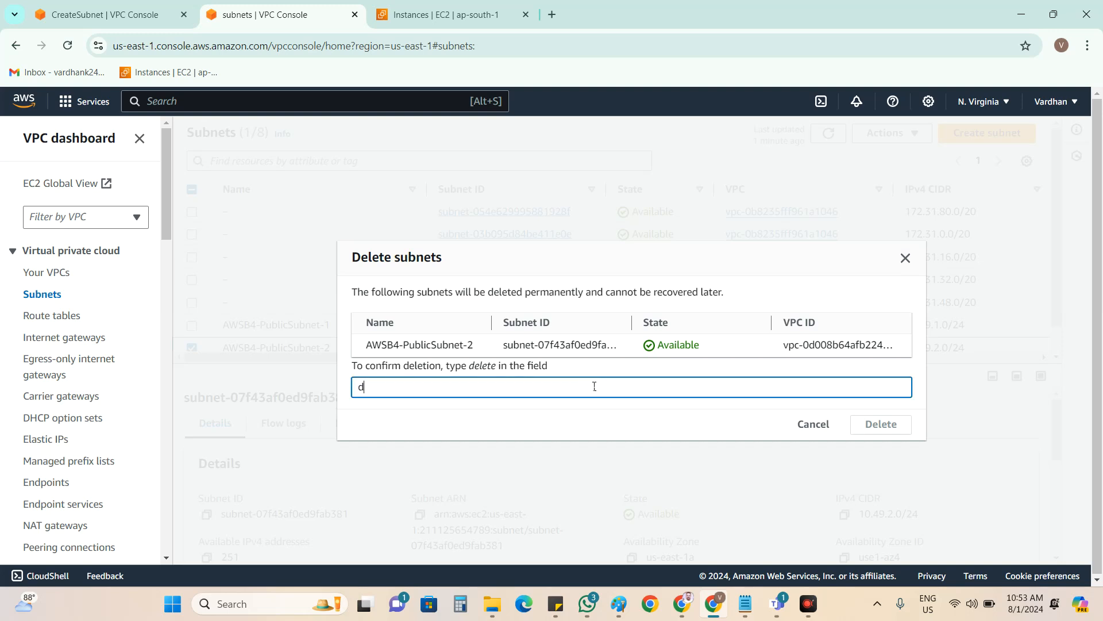
text(elete)
key(Return)
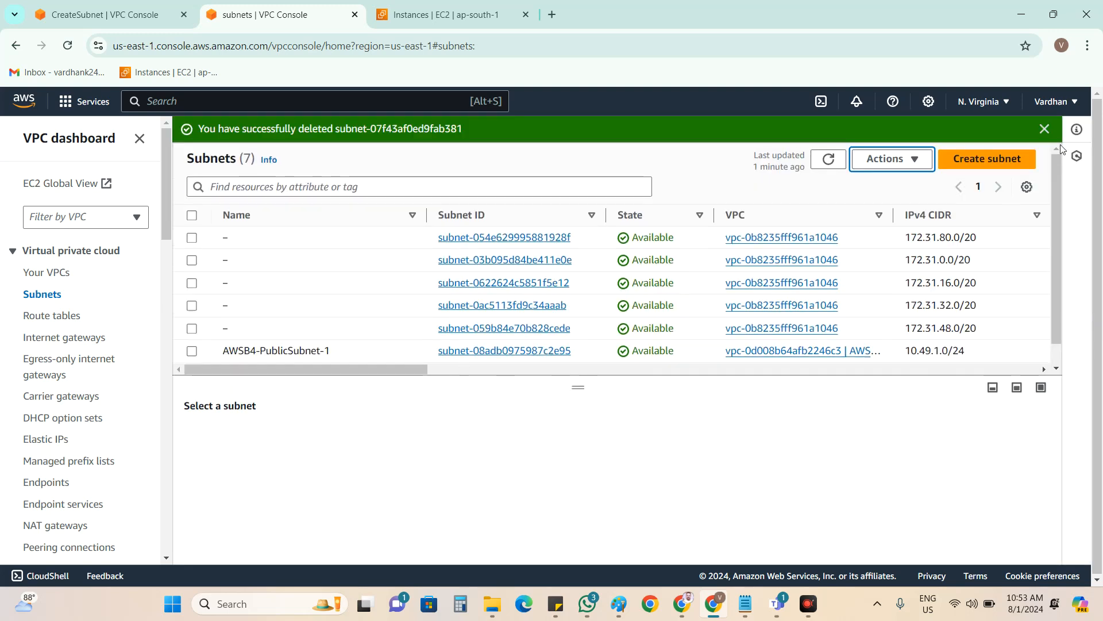
Start a new subnet in AWSB4-VPC and name it AWSB4-PublicSubnet-2.
click(989, 157)
click(183, 273)
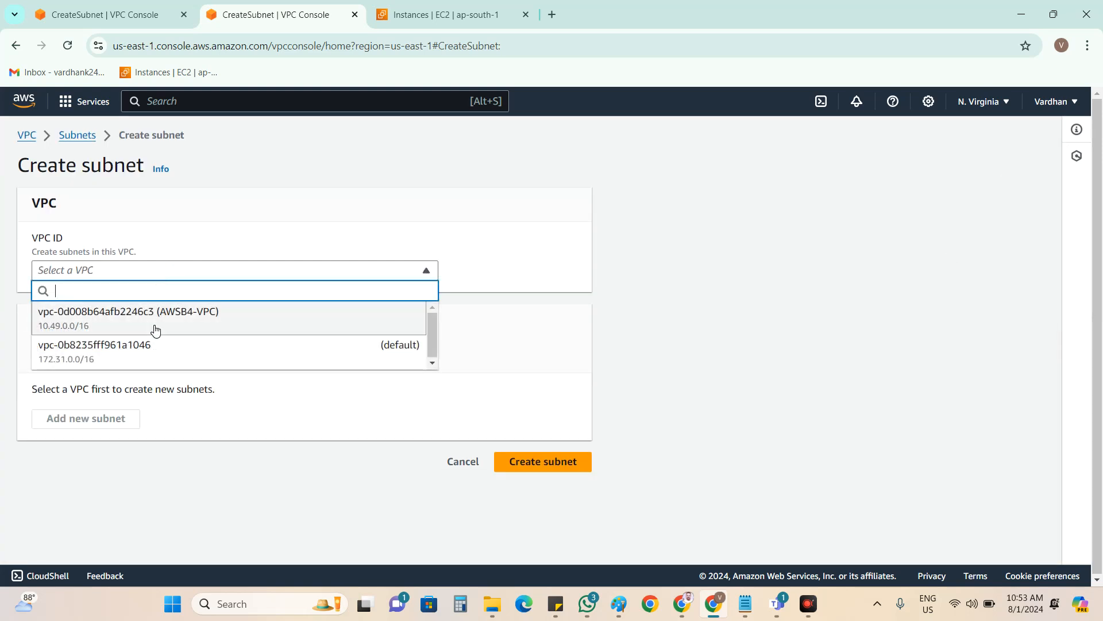
click(158, 314)
scroll(158, 314, down, 2)
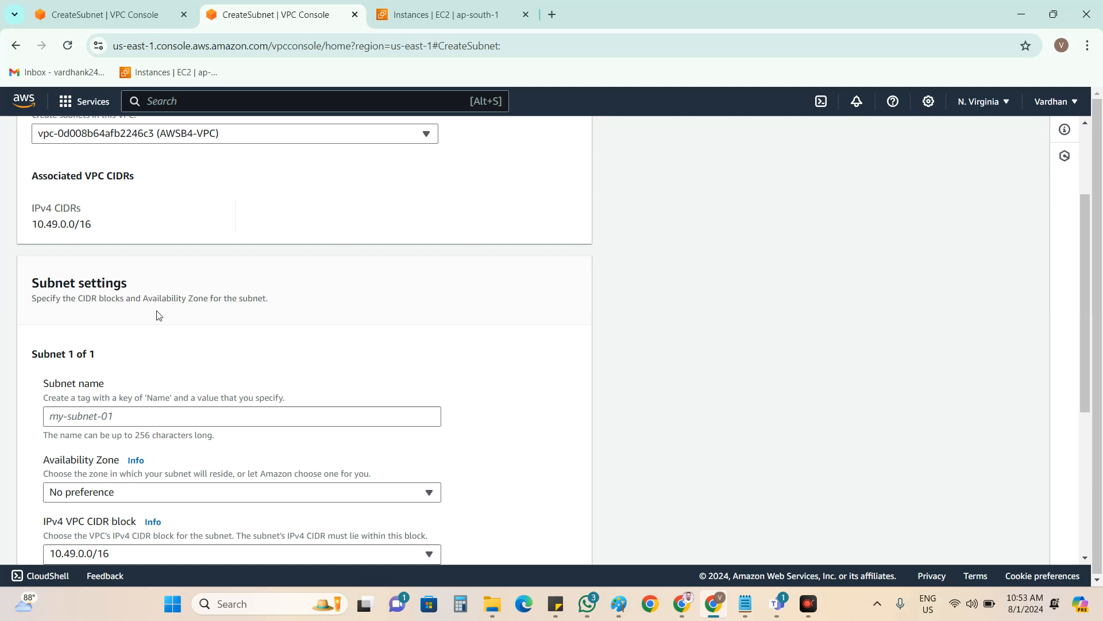
click(130, 409)
text(AWSB4-PublicSubnet-1)
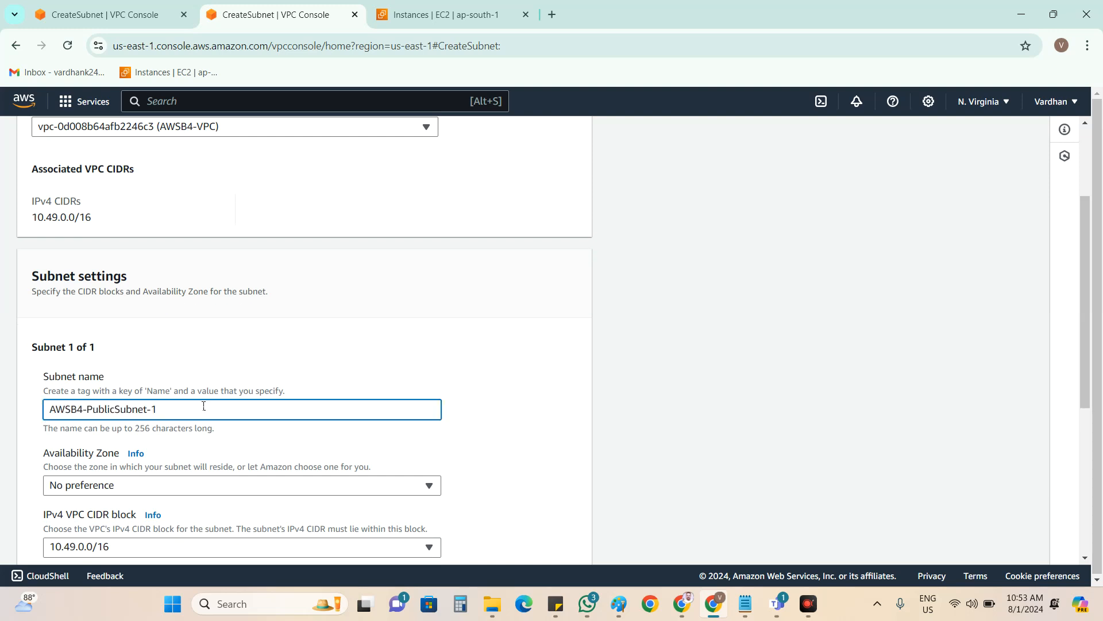
scroll(266, 338, down, 2)
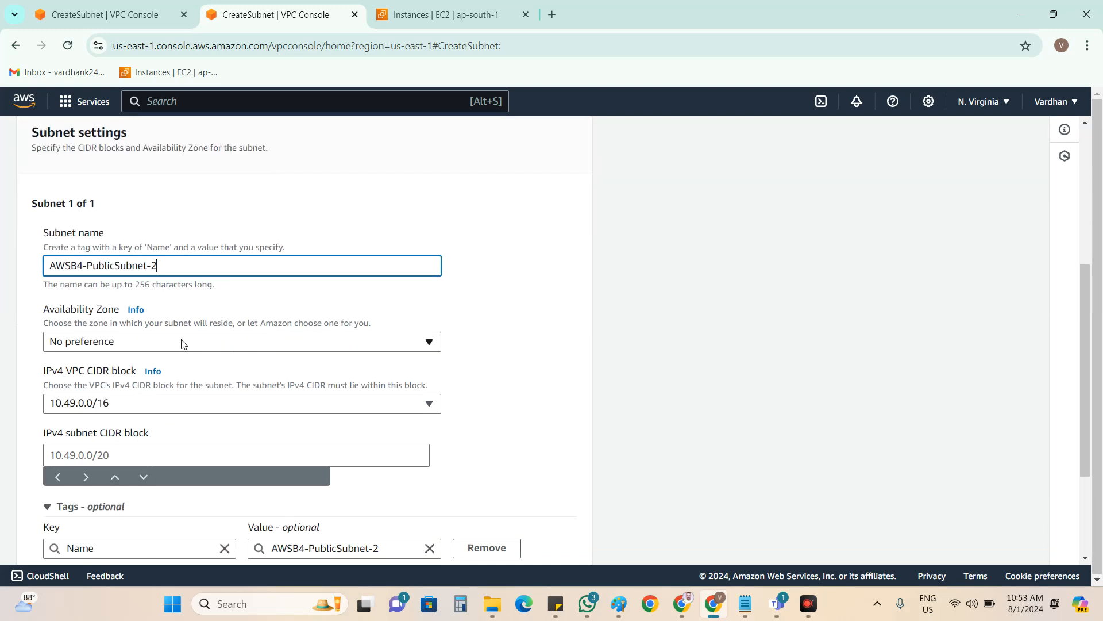
Create the subnet in Availability Zone us-east-1b with IPv4 subnet CIDR block 10.49.2.0/24.
click(150, 343)
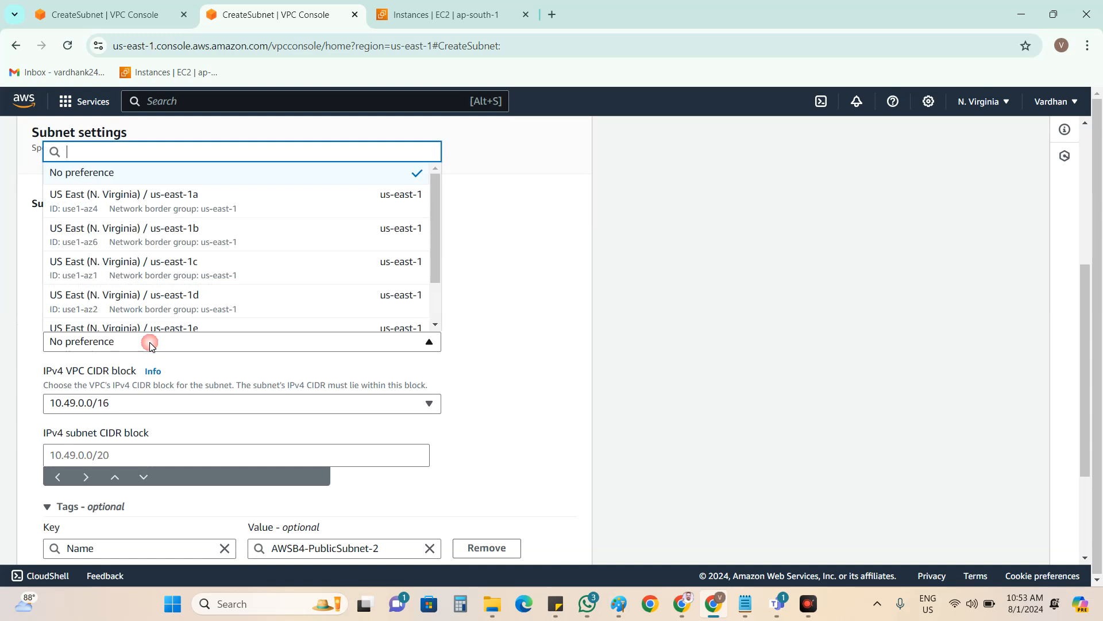
click(153, 238)
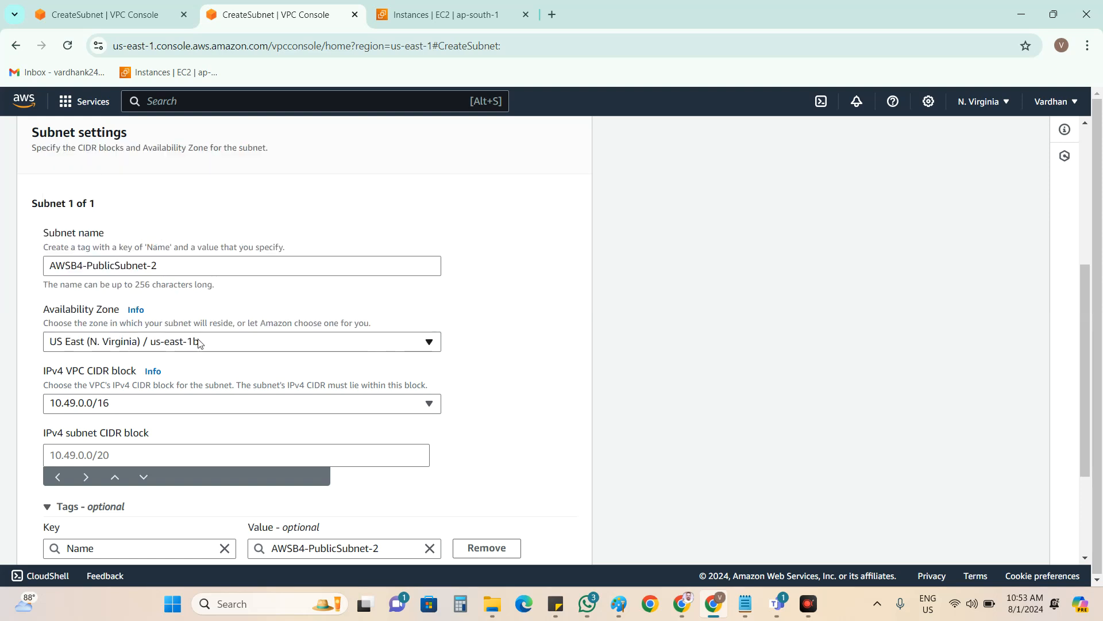
click(121, 450)
text(10.49.2.)
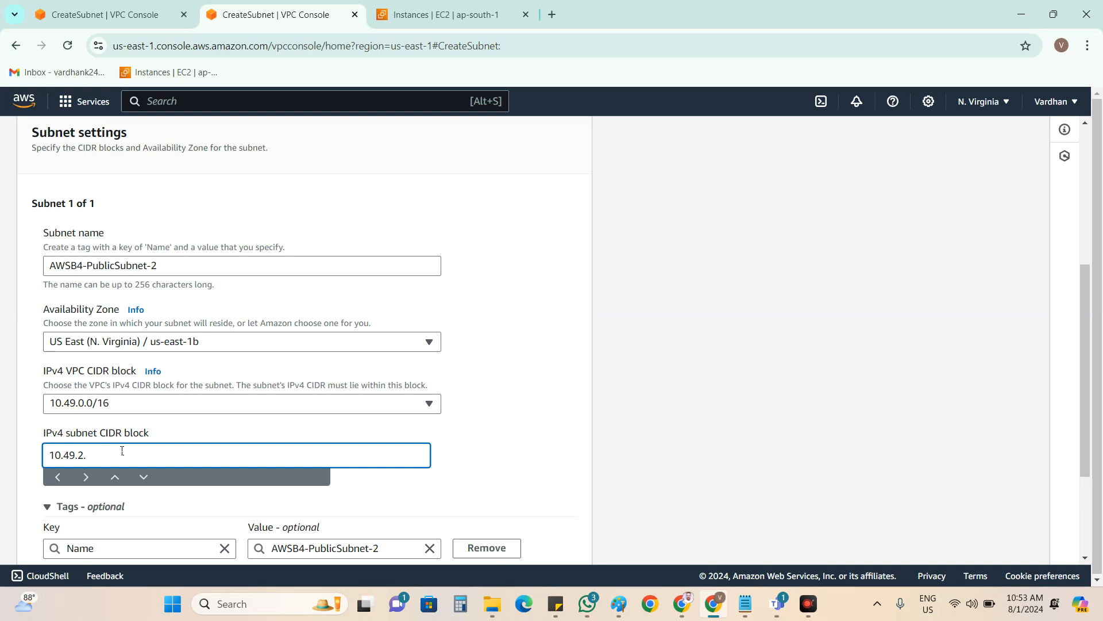
text(0/24)
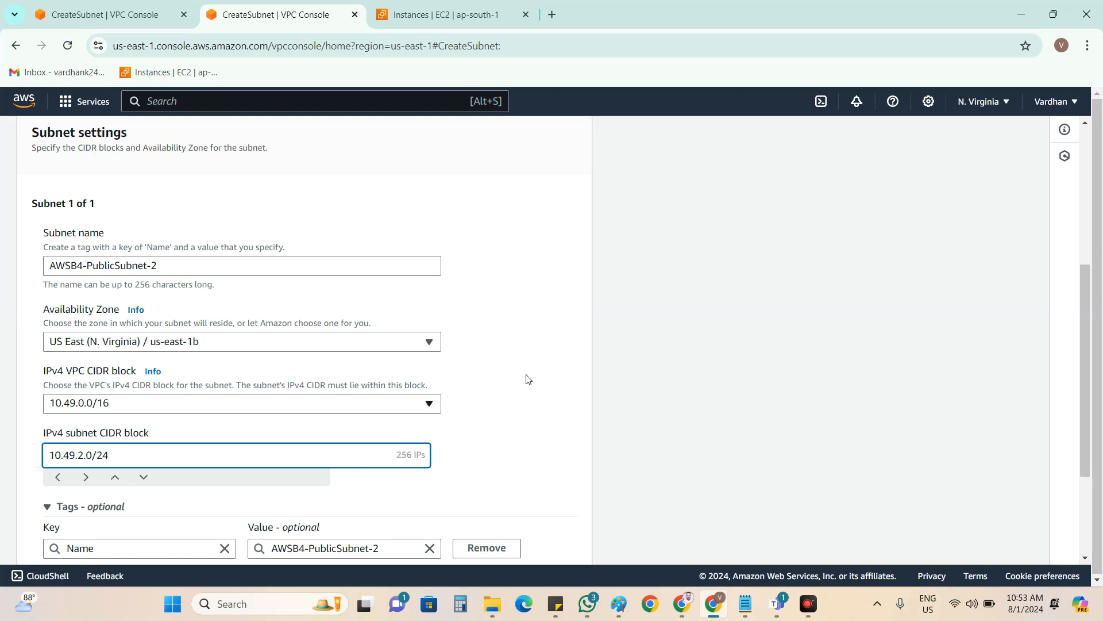
click(528, 379)
scroll(526, 385, down, 3)
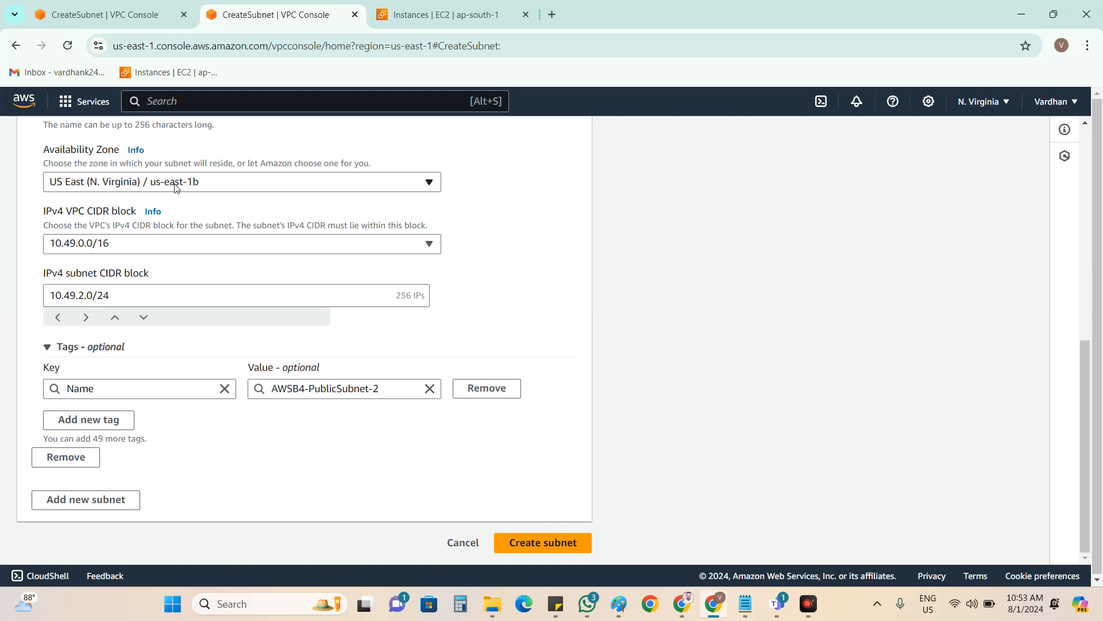
click(544, 541)
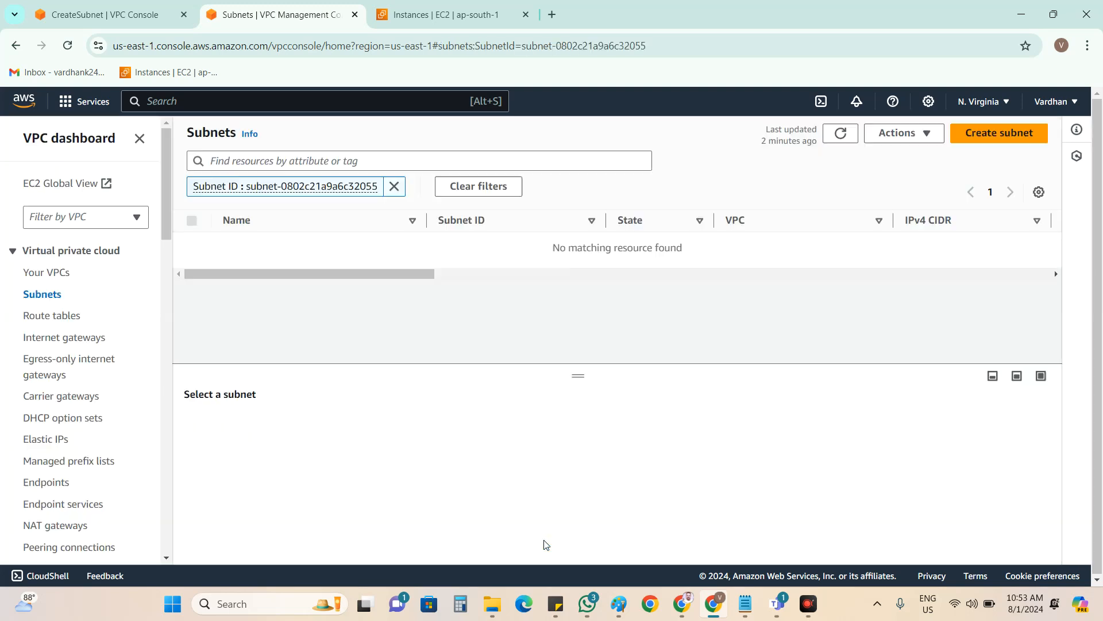
Reload the subnet list, remove its subnet ID filter and sort it by name in ascending order.
click(419, 17)
click(310, 16)
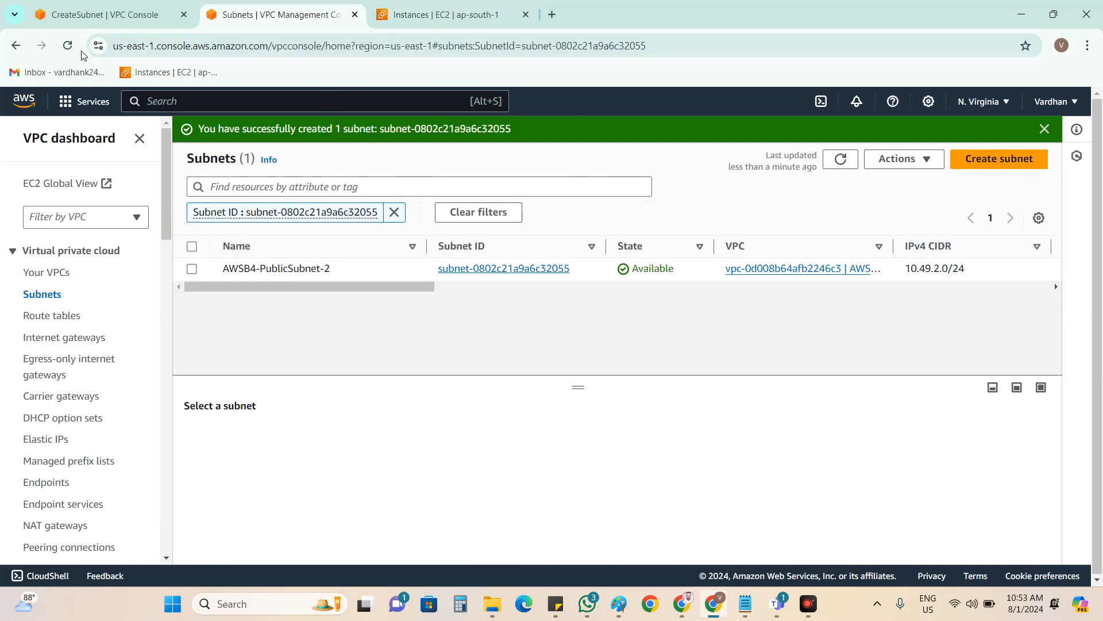
key(F5)
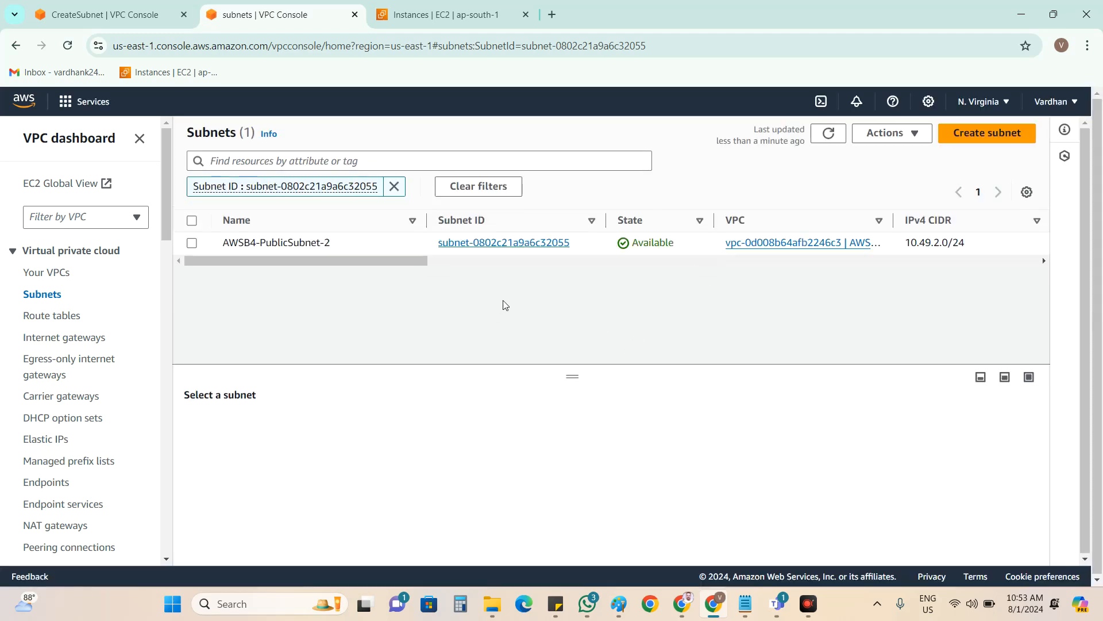
click(862, 137)
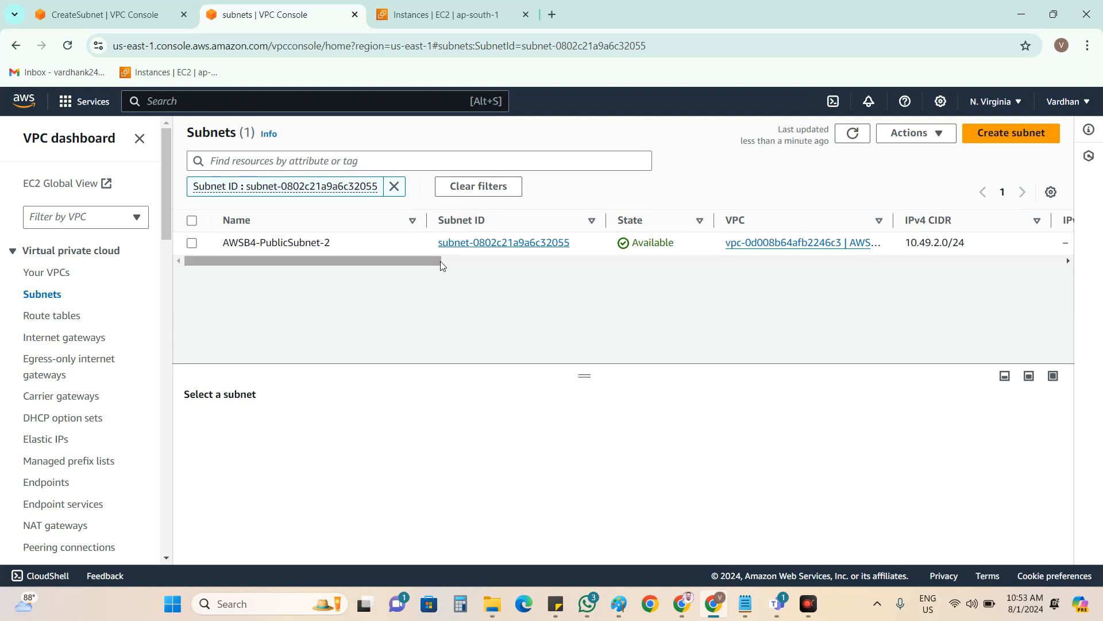
click(395, 186)
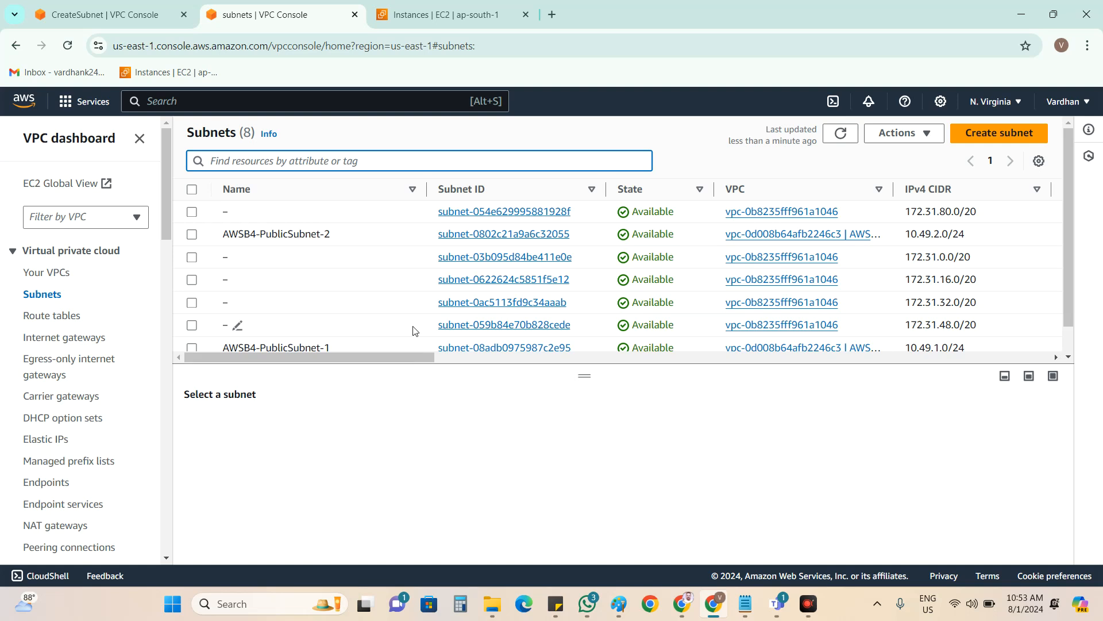
click(413, 189)
scroll(354, 323, down, 1)
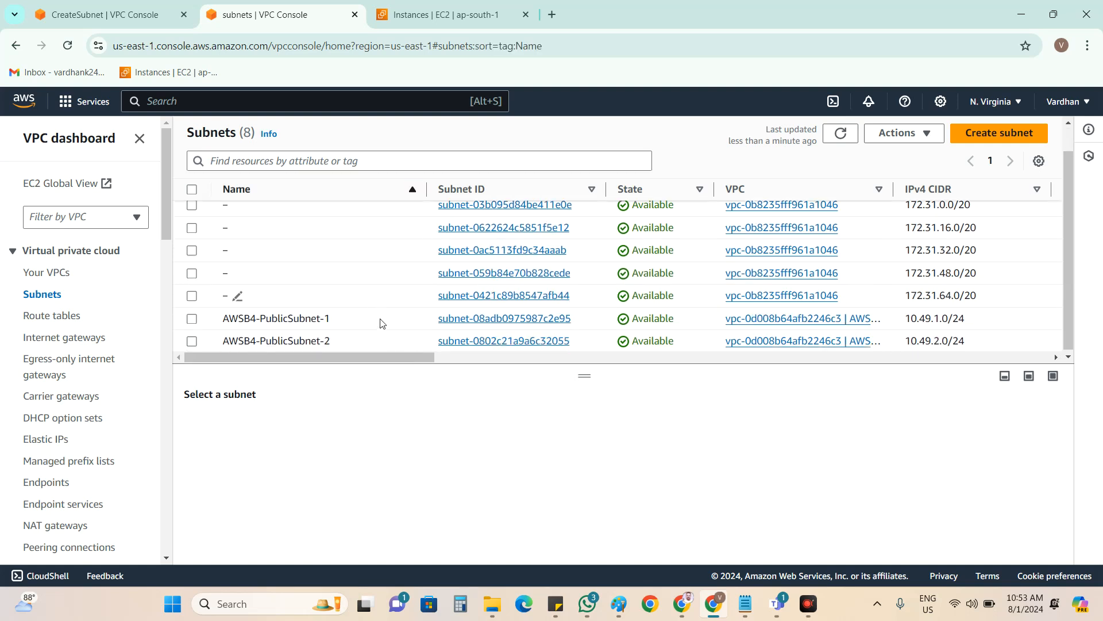
Check the Availability Zones of the two AWSB4 public subnets in the subnet list.
drag(377, 357, 564, 355)
click(771, 313)
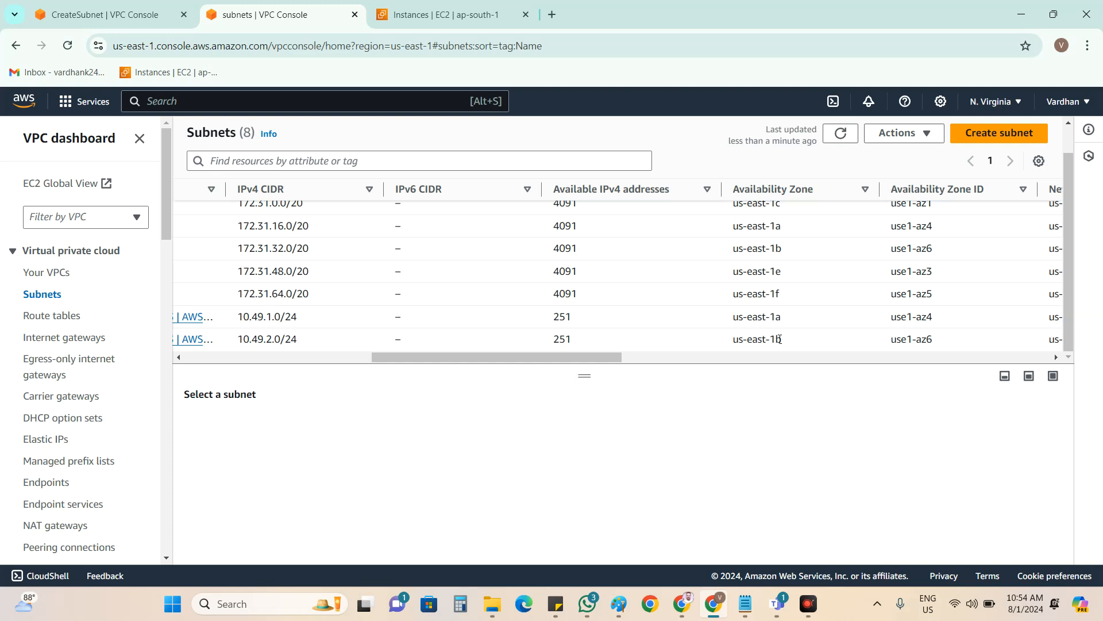
drag(555, 359, 288, 359)
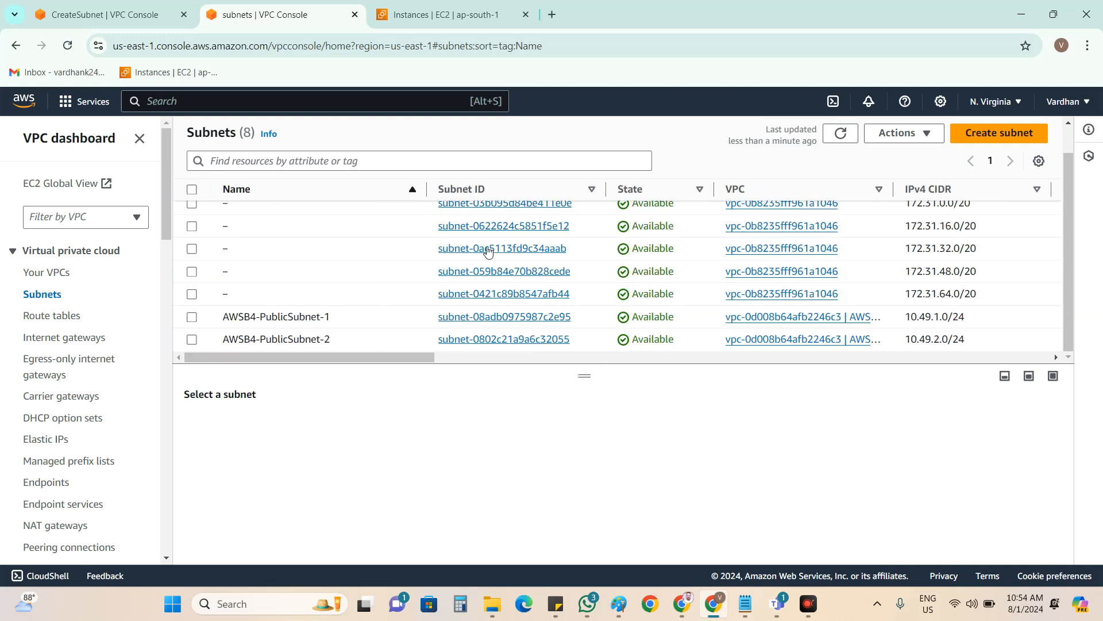
Return to the other open Create subnet form for AWSB4-VPC and complete the subnet name as AWSB4-PublicSubnet-3.
click(129, 23)
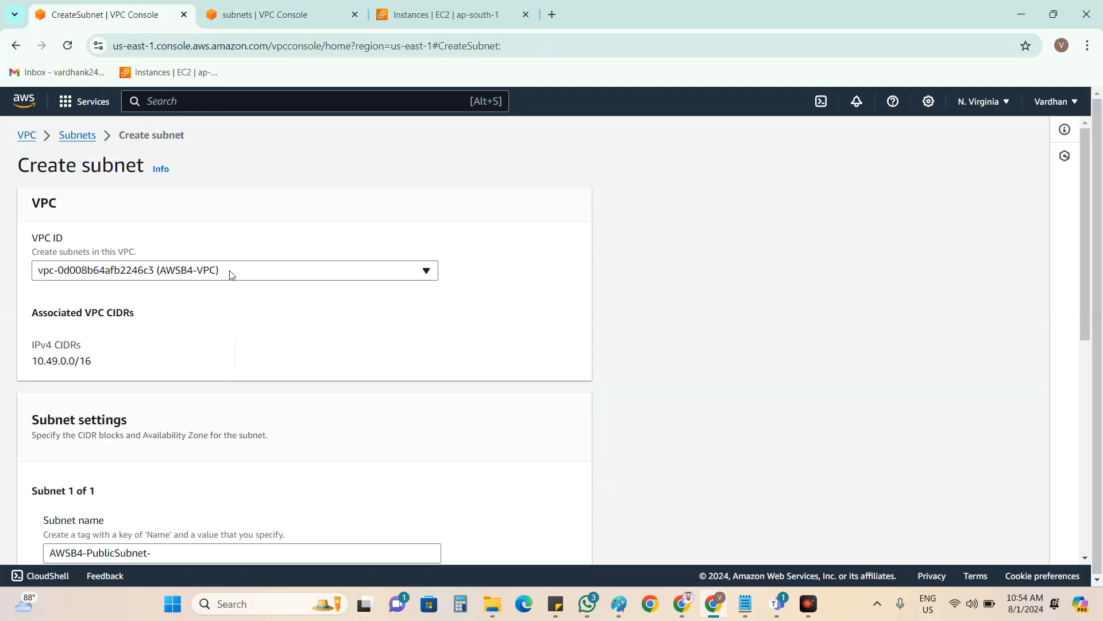
scroll(247, 313, down, 3)
click(199, 334)
scroll(206, 333, up, 3)
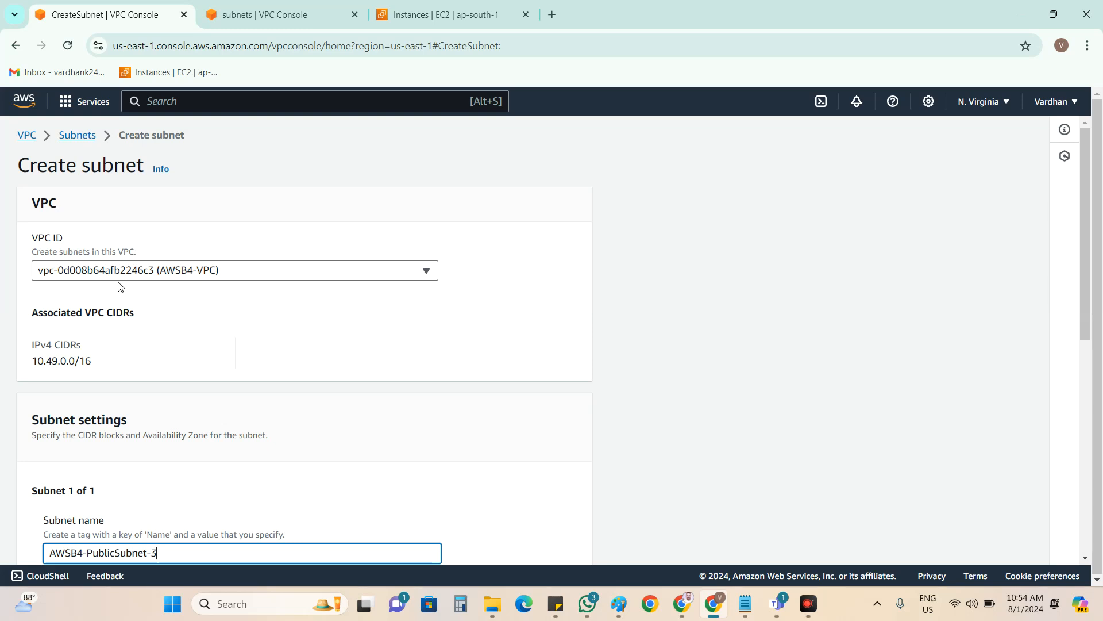
Set the IPv4 subnet CIDR block of AWSB4-PublicSubnet-3 to 10.49.3.0/24.
scroll(195, 327, down, 1)
scroll(196, 329, down, 4)
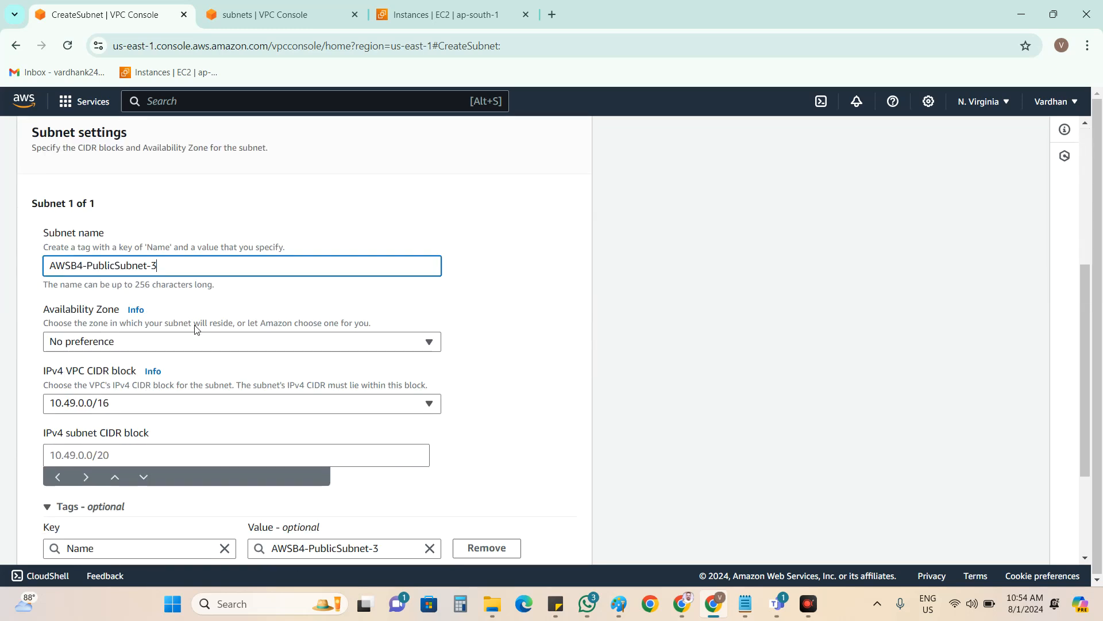
click(126, 380)
text(10.49.)
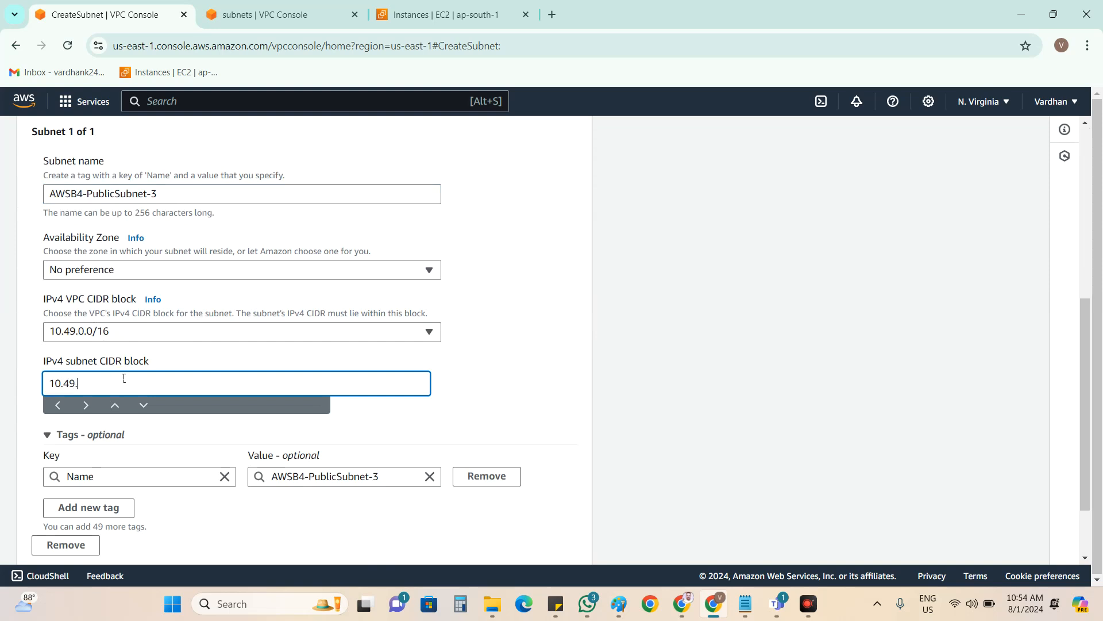
text(3.0/24)
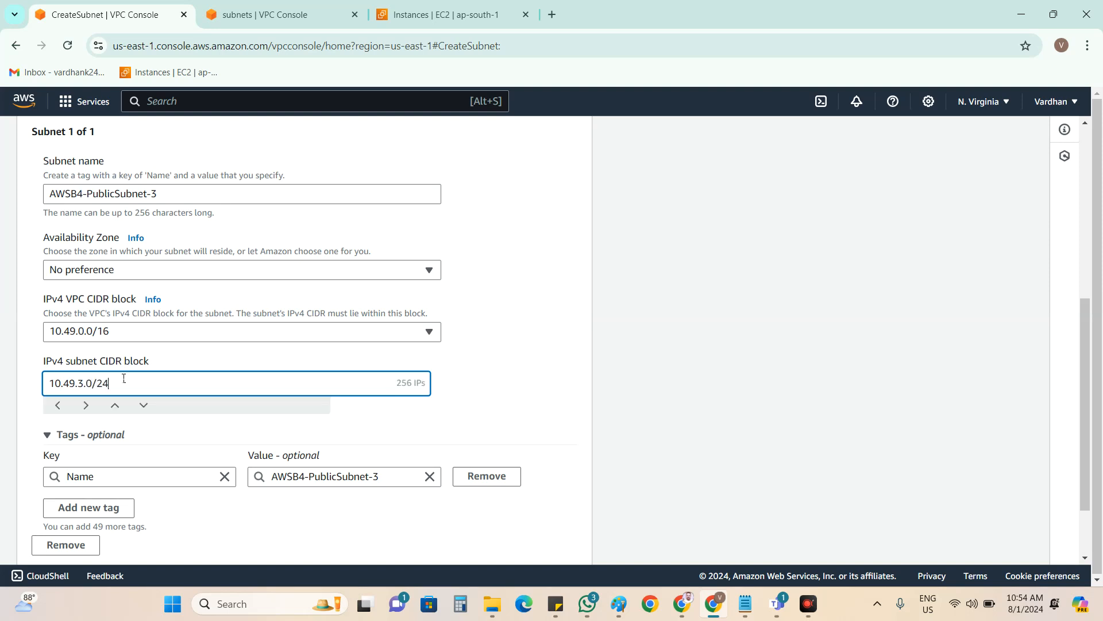
Create the AWSB4-PublicSubnet-3 subnet from the filled-in form, keeping its Name tag and no Availability Zone preference.
scroll(497, 377, down, 2)
double_click(375, 389)
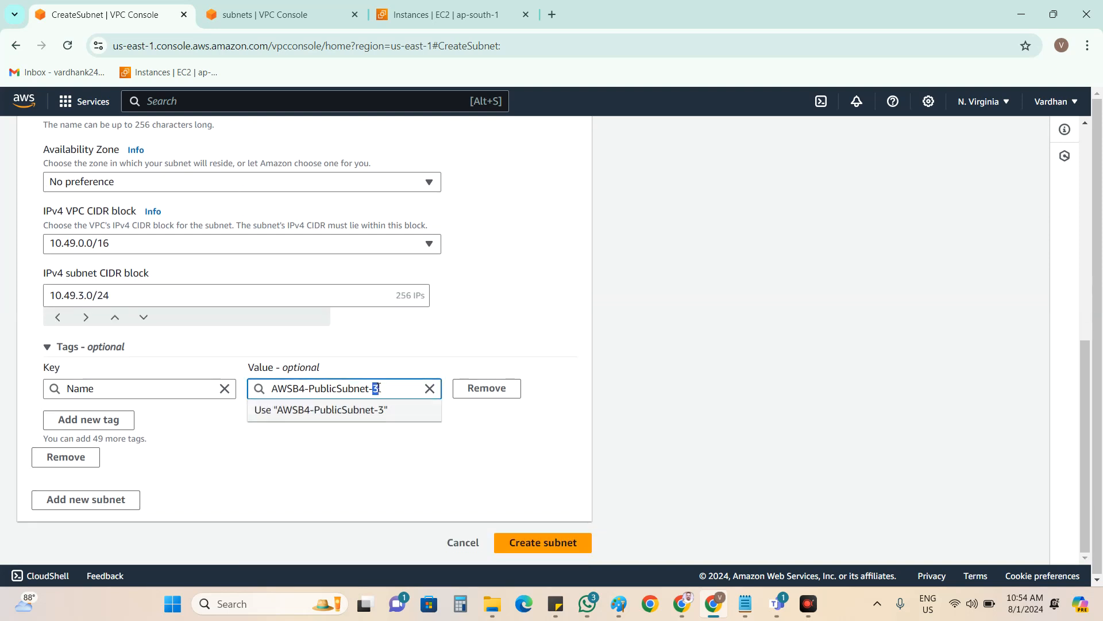
click(379, 458)
click(522, 544)
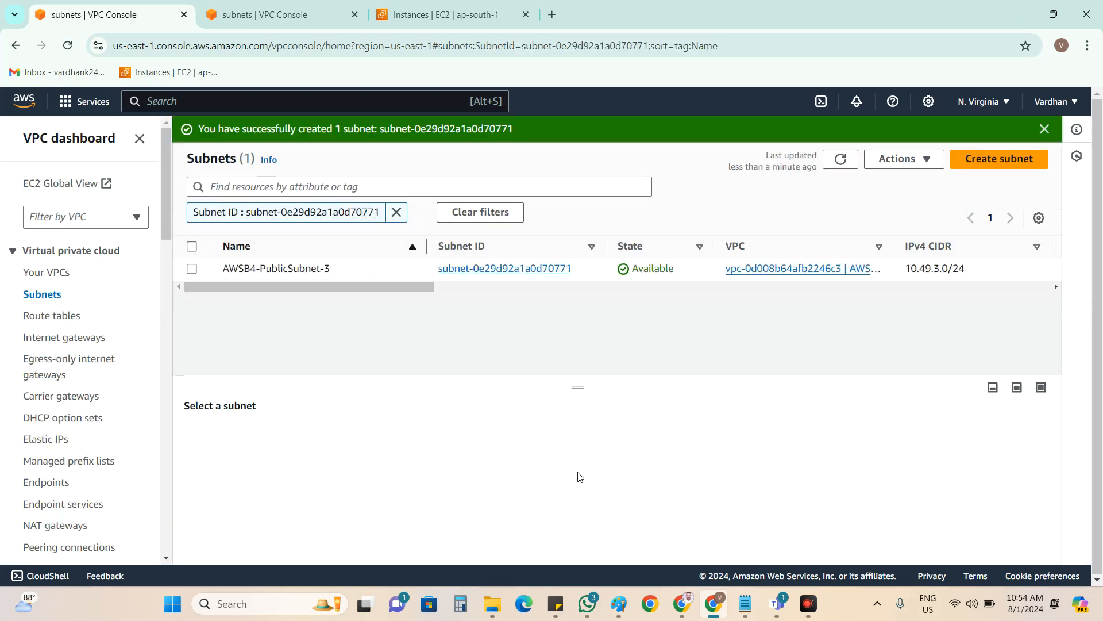
Remove the subnet ID filter and compare the Availability Zones of the AWSB4 public subnets.
click(396, 212)
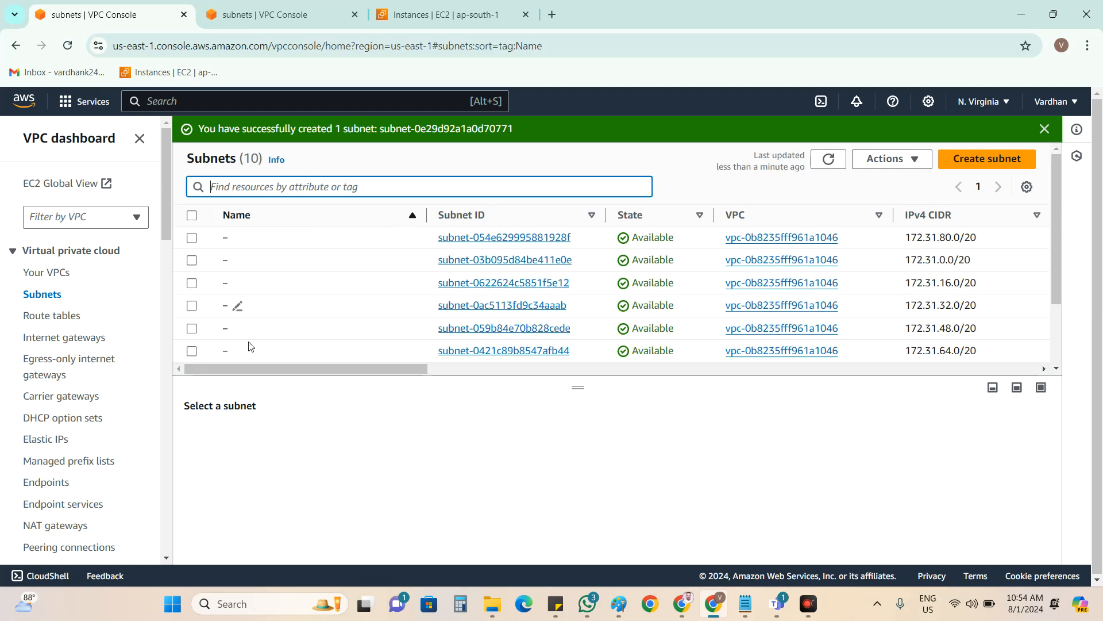
click(41, 293)
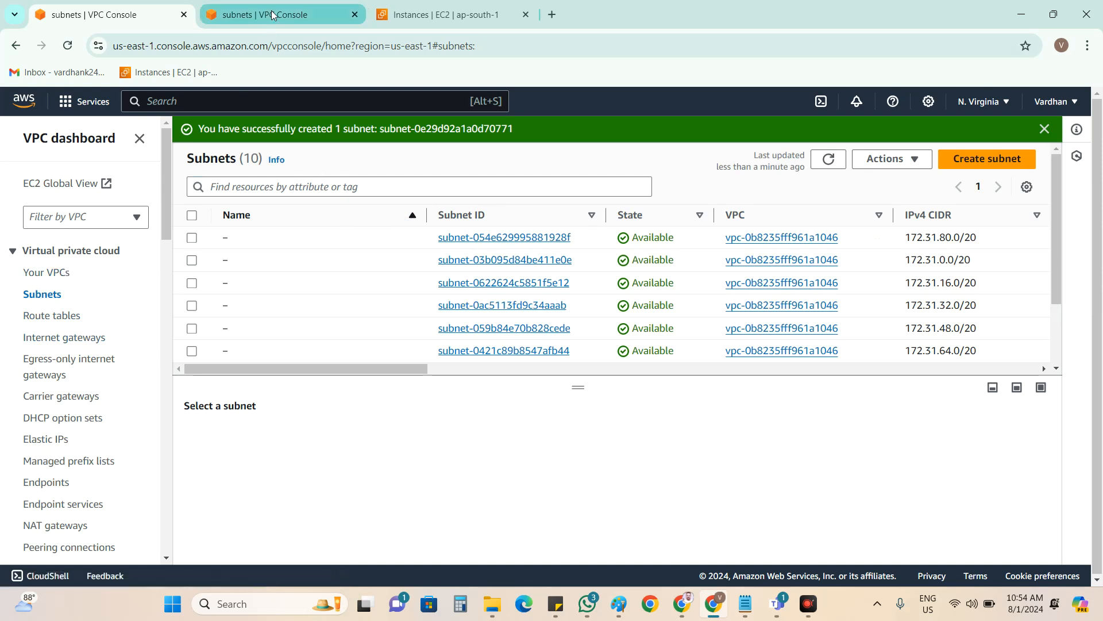
drag(401, 373, 535, 382)
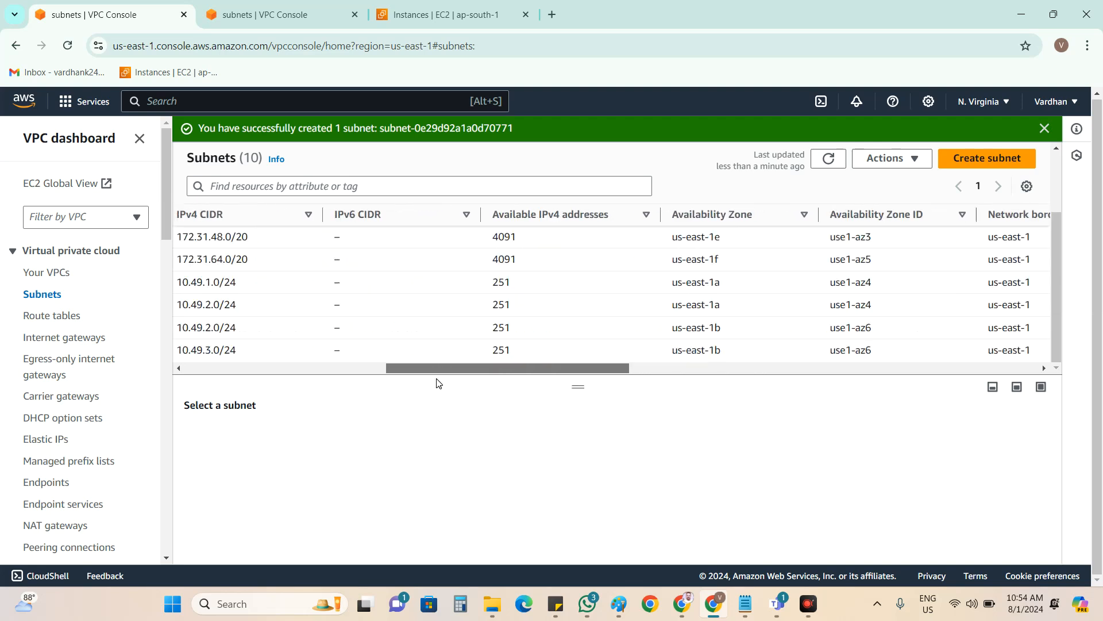
drag(438, 383, 247, 382)
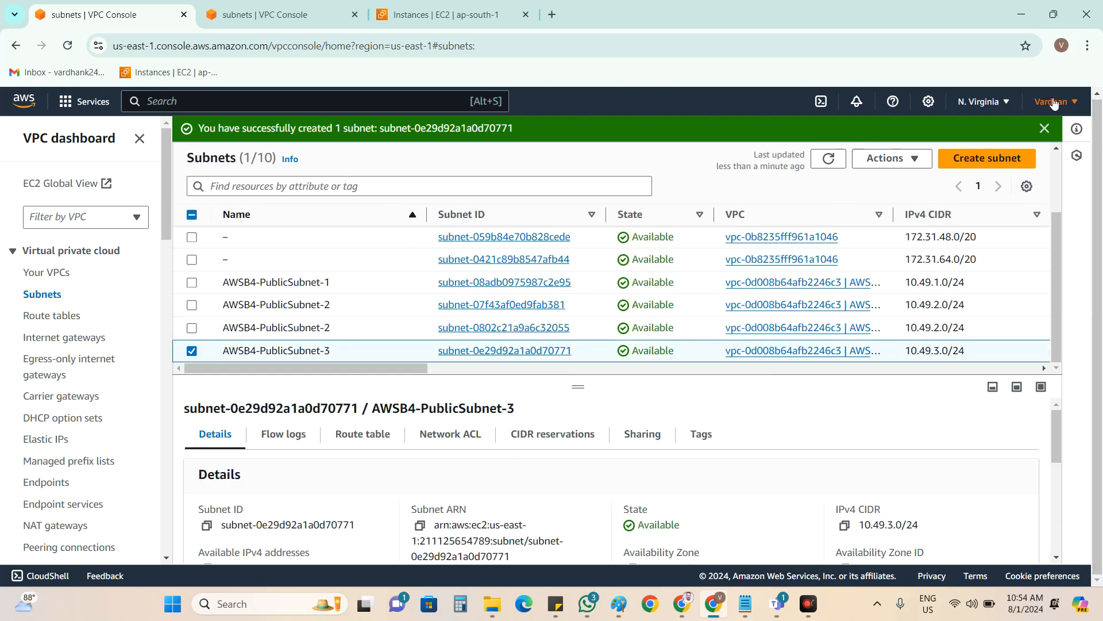
Delete the AWSB4-PublicSubnet-3 subnet, confirming with "delete", and refresh the subnet list.
click(891, 158)
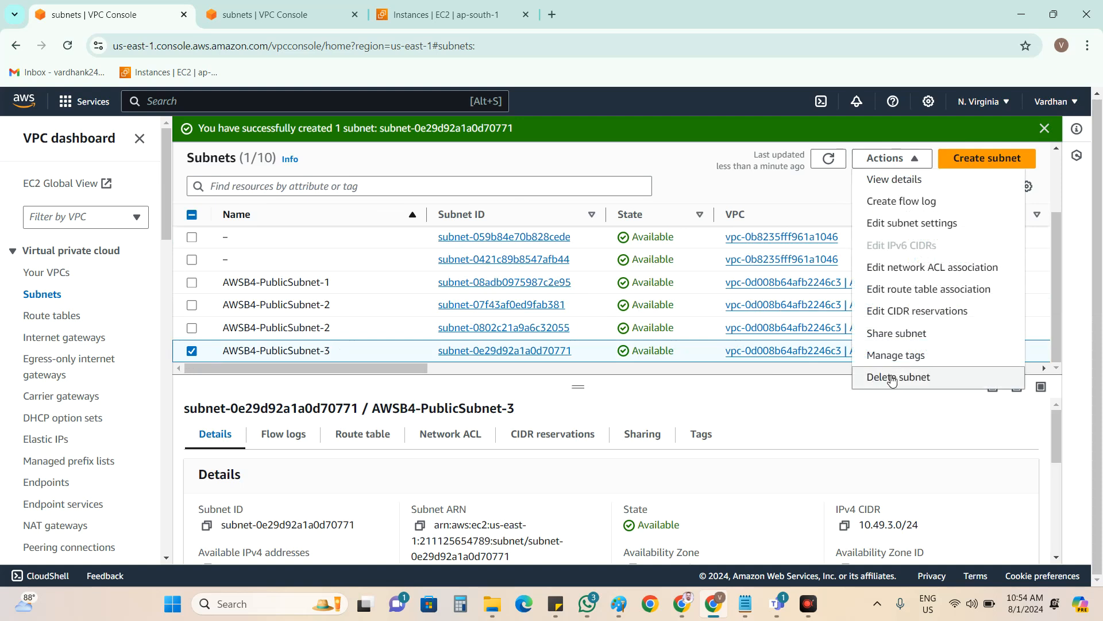
click(882, 376)
click(536, 357)
text(delete)
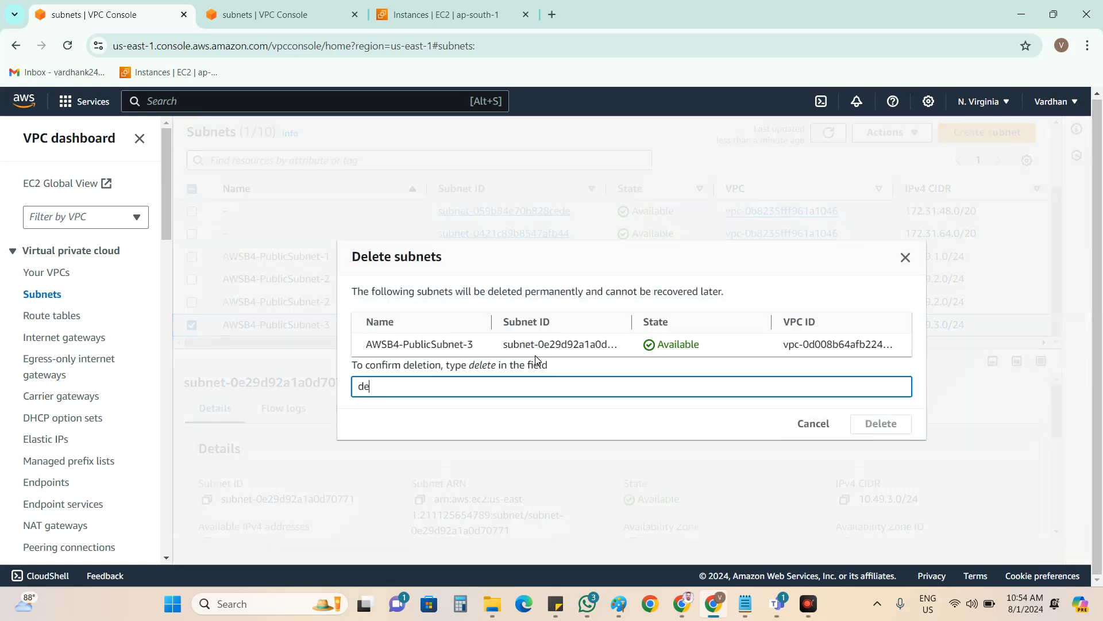
key(Return)
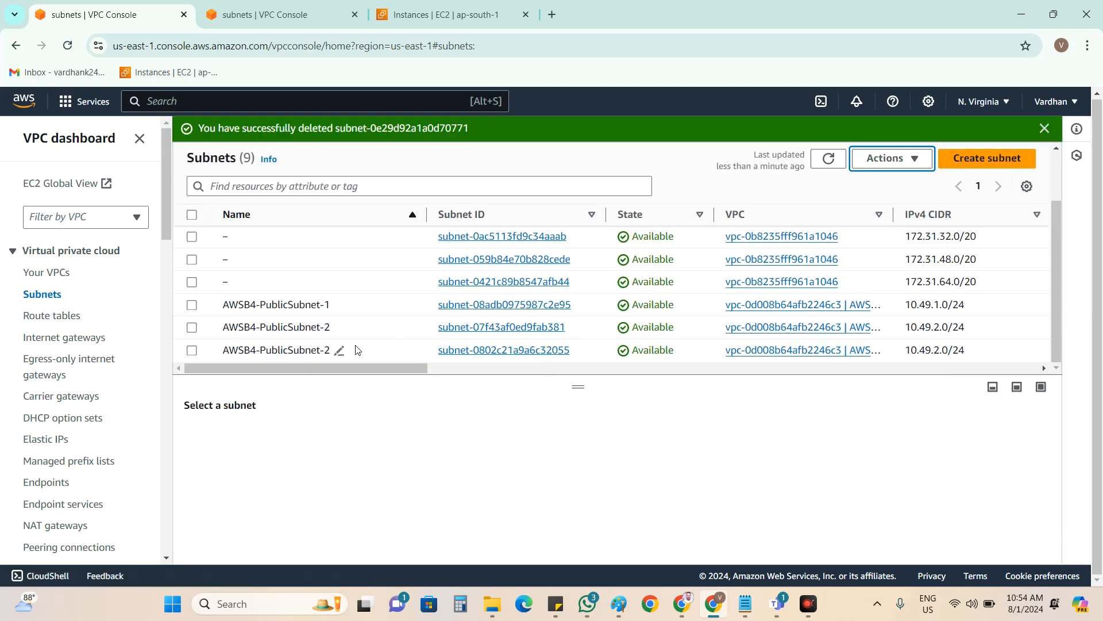
click(828, 158)
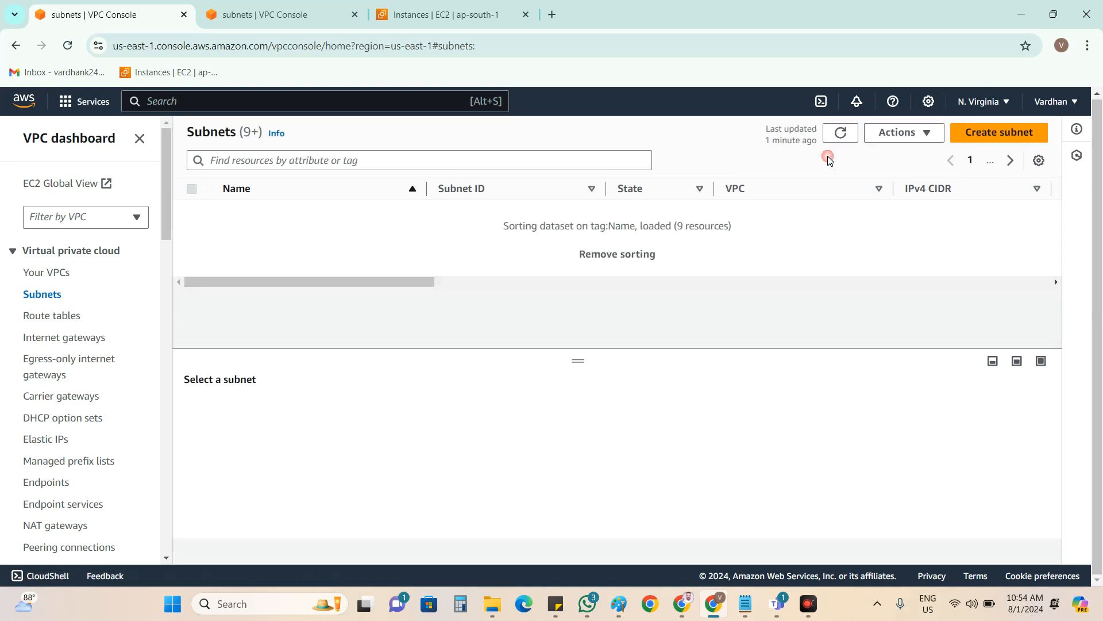
scroll(569, 242, down, 1)
scroll(569, 242, down, 2)
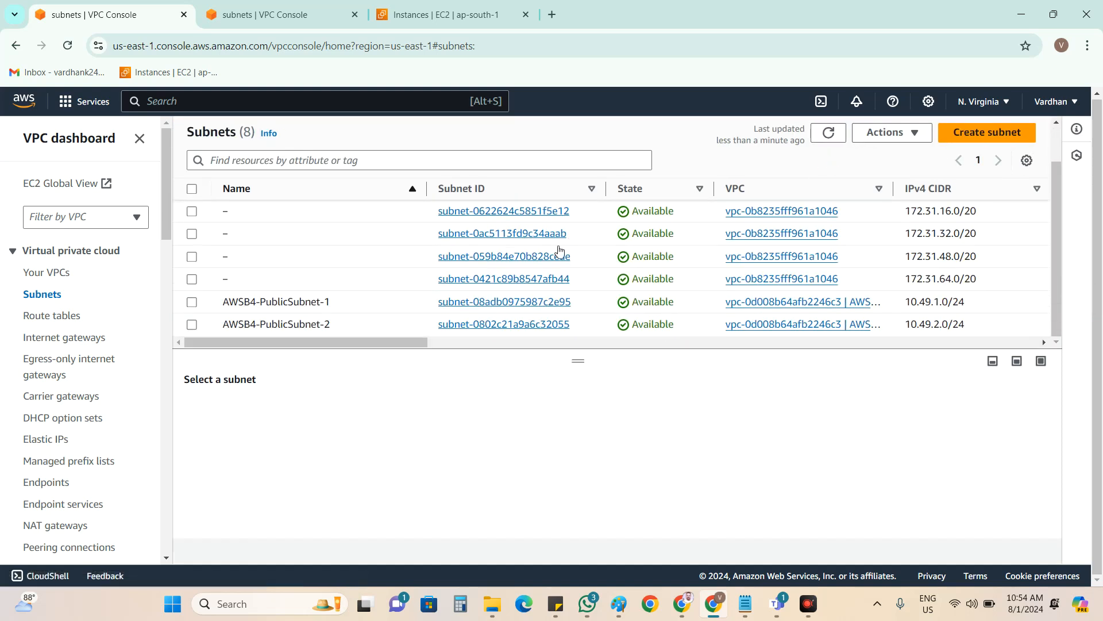
Start a new subnet in AWSB4-VPC and name it AWSB4-PublicSubnet-3.
click(986, 132)
click(188, 272)
click(132, 345)
scroll(176, 319, down, 4)
click(169, 336)
text(AWSB4-PublicSubnet-1)
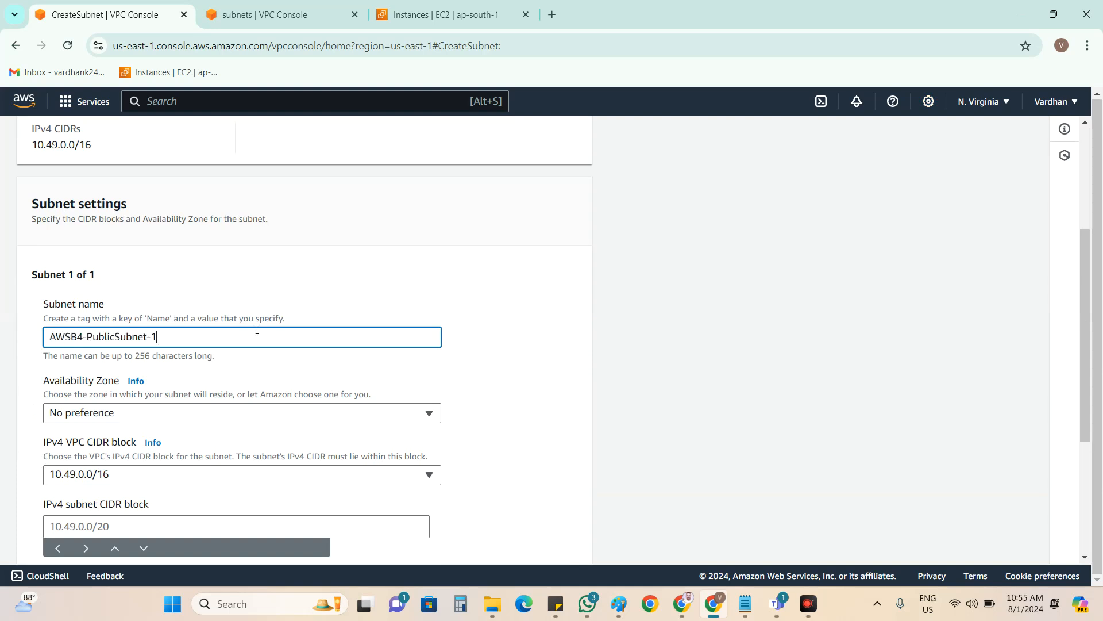
text(3)
Create the subnet in Availability Zone us-east-1c with the IPv4 subnet CIDR block 10.49.3.0/24.
scroll(257, 330, down, 4)
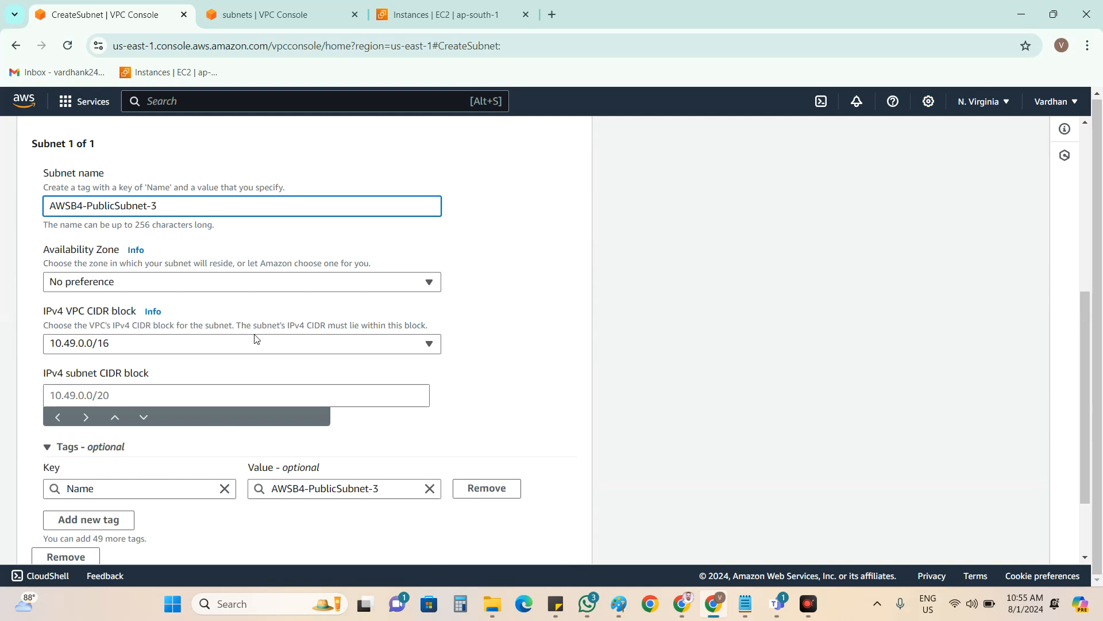
click(177, 180)
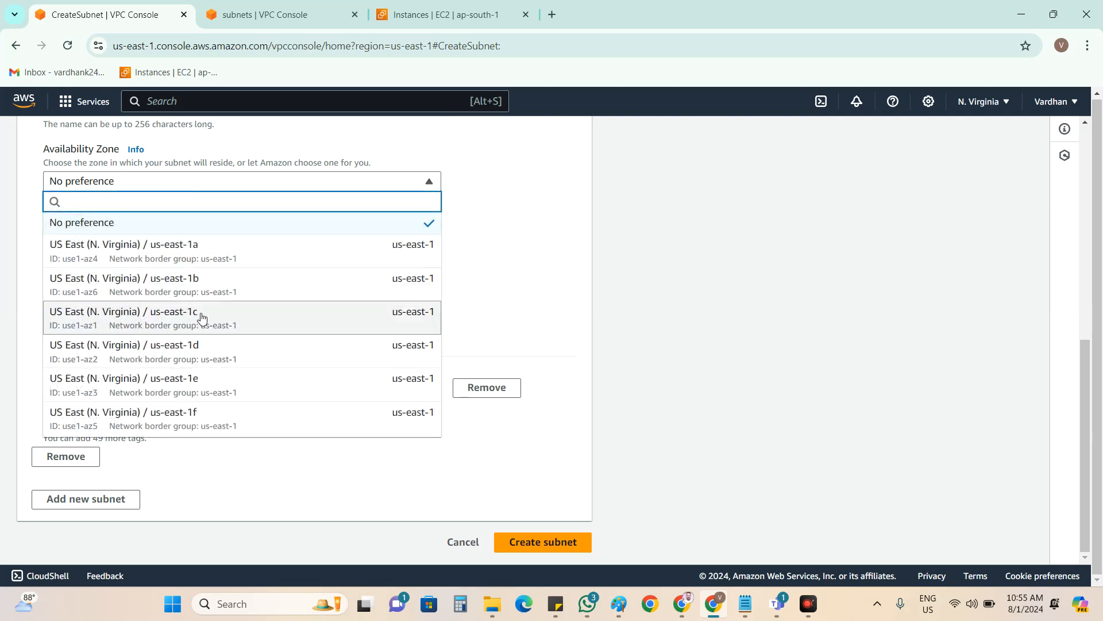
click(199, 313)
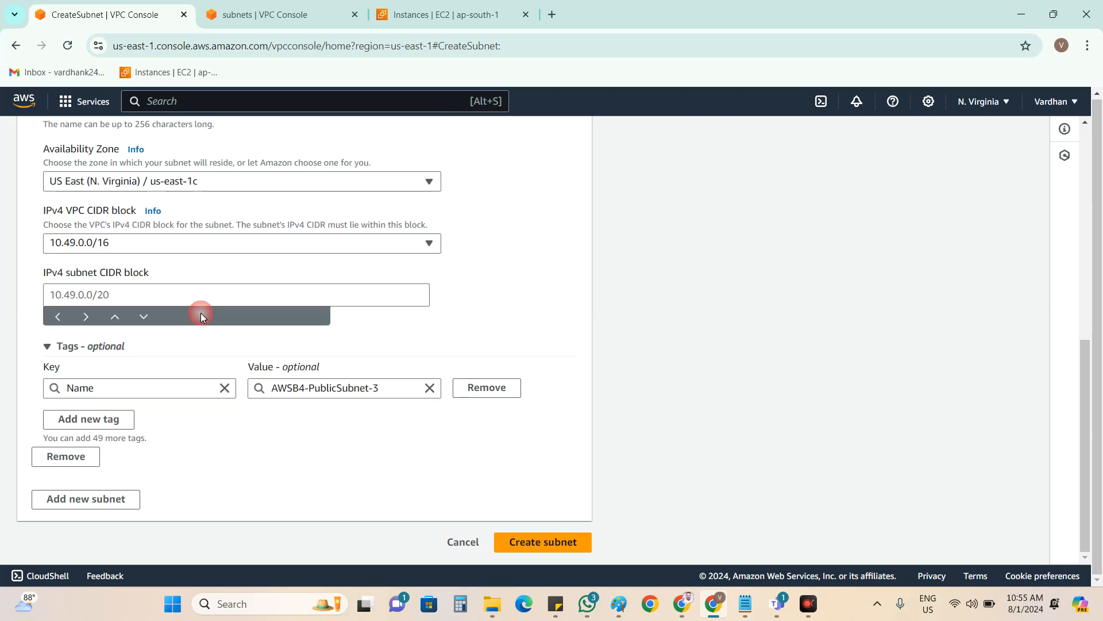
click(139, 295)
text(10.49.3.)
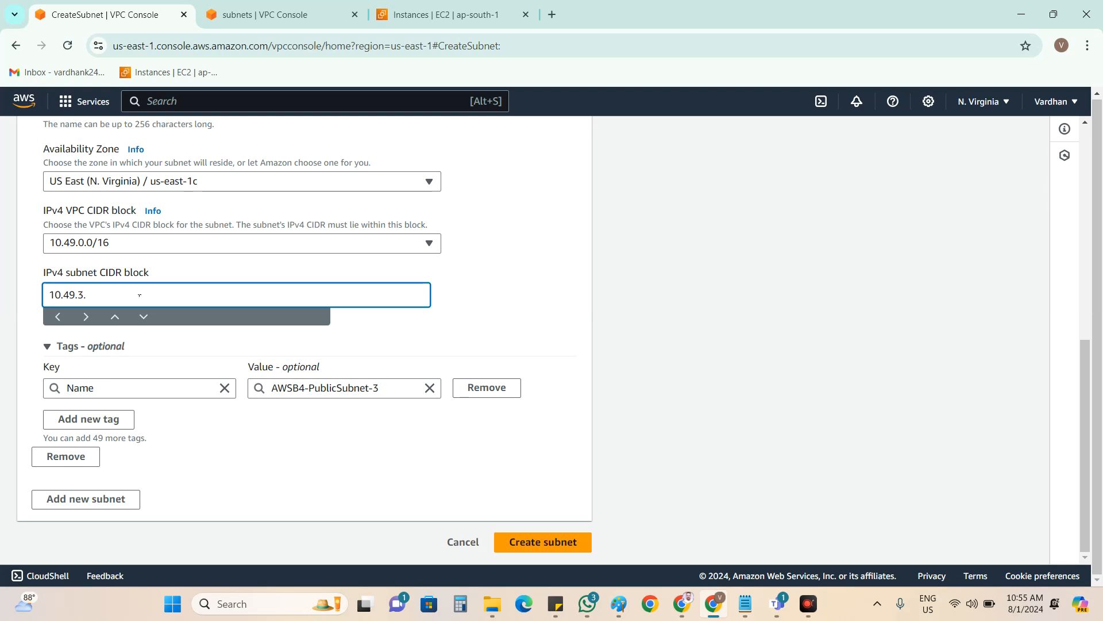
text(0/24)
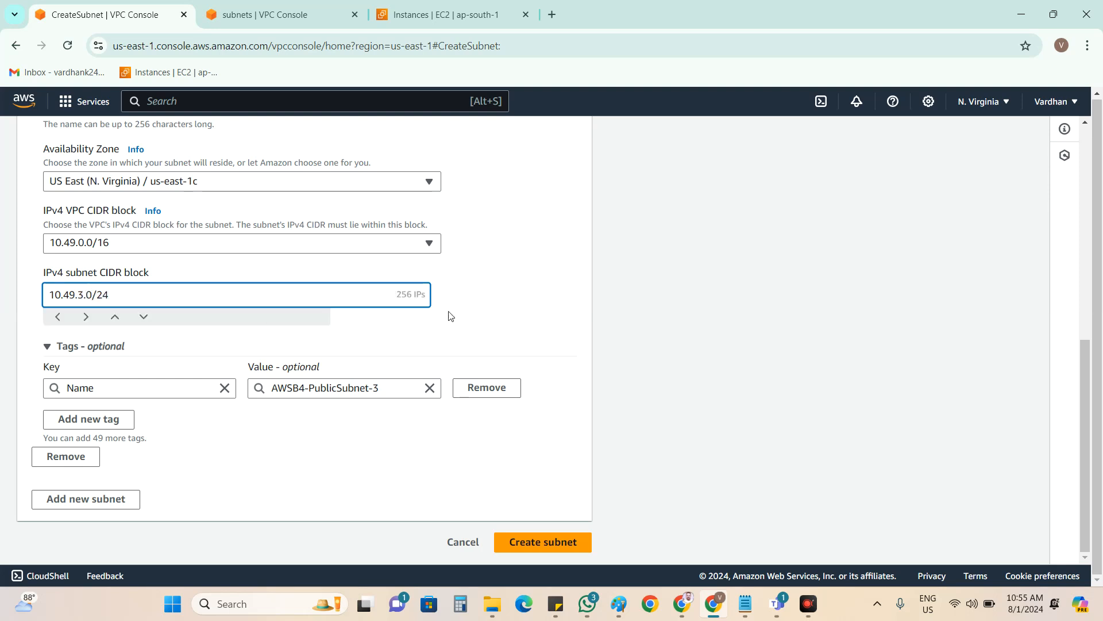
click(543, 541)
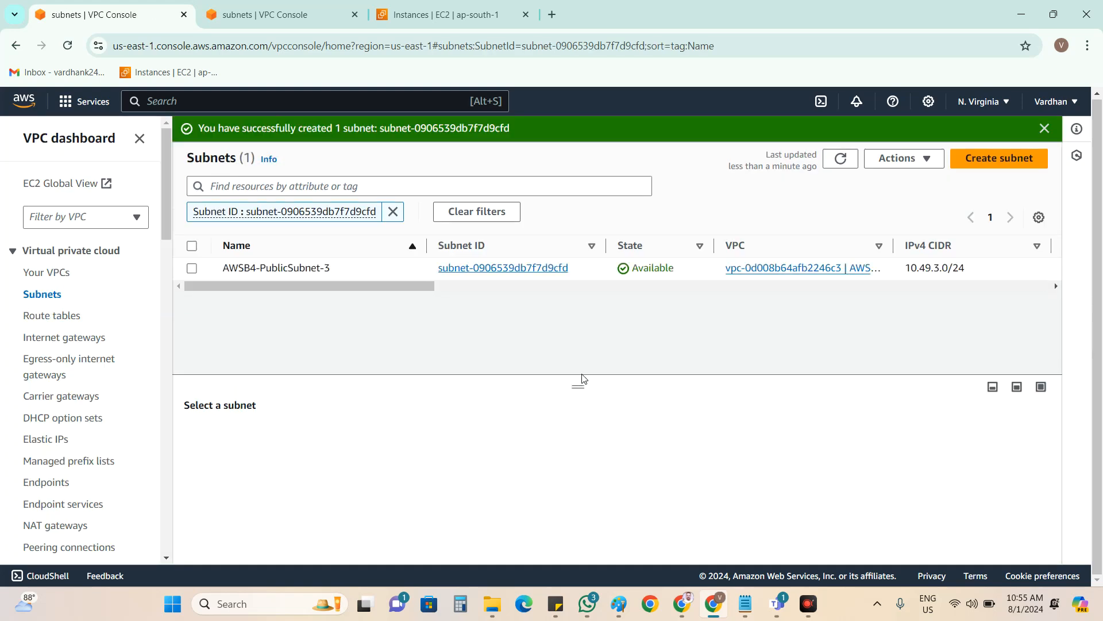
Switch to the AWS.txt notes and review the first three tasks of the VPC checklist.
key(alt+Tab)
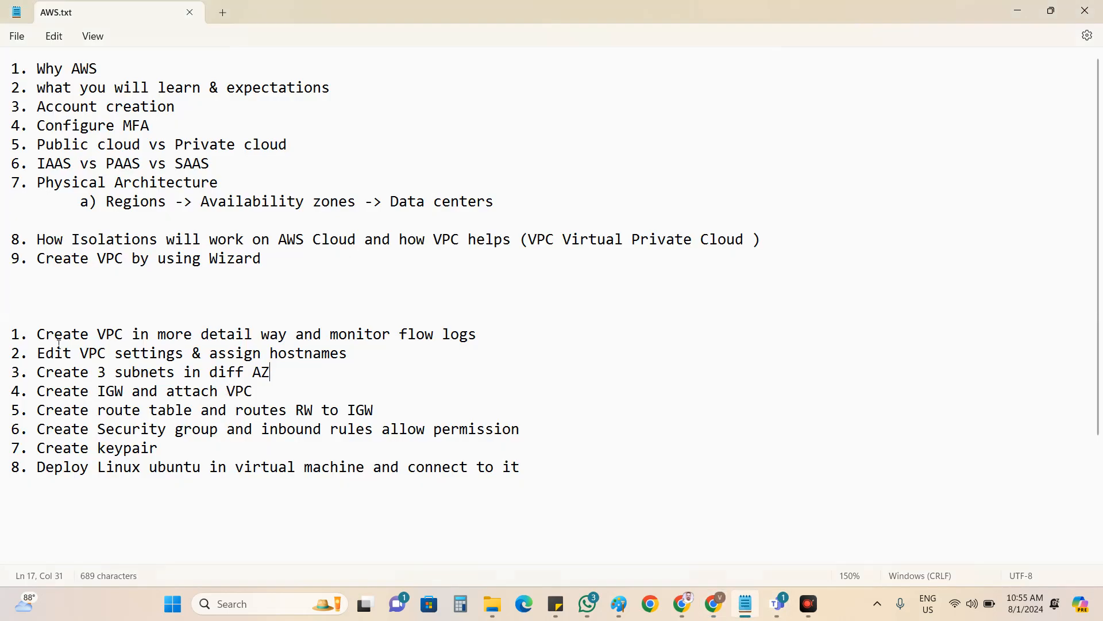
drag(38, 333, 250, 340)
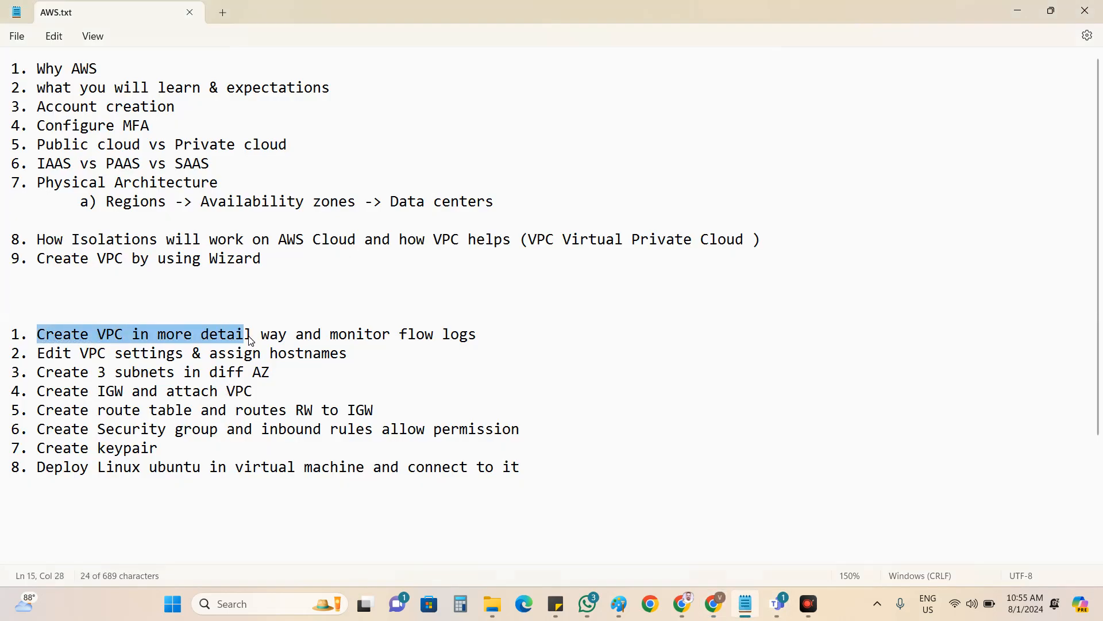
click(46, 353)
drag(339, 353, 122, 353)
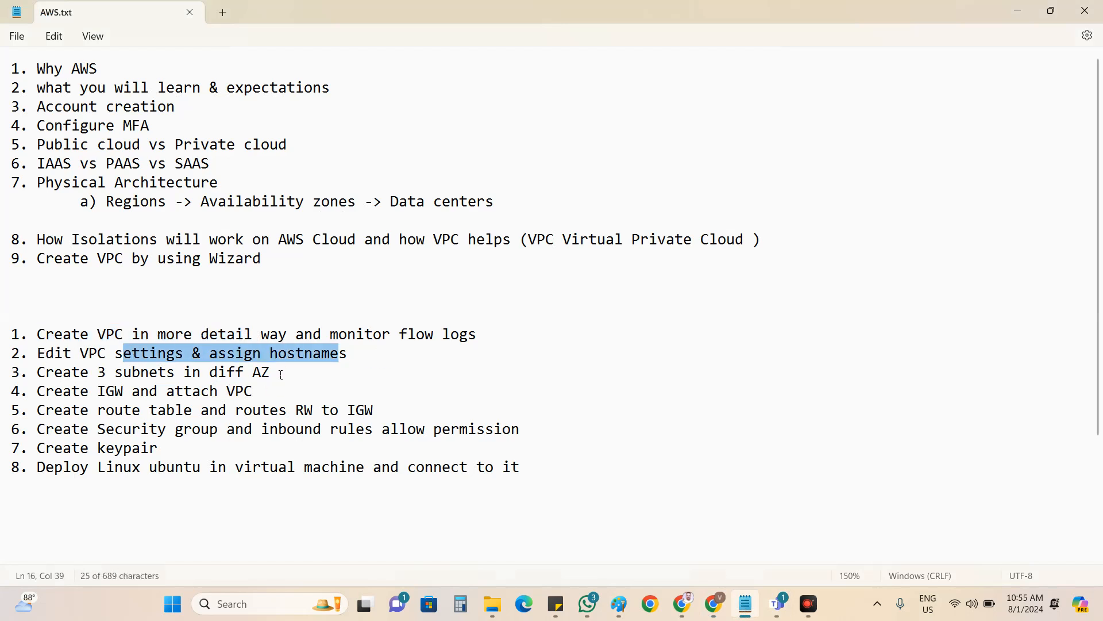
drag(268, 372, 37, 333)
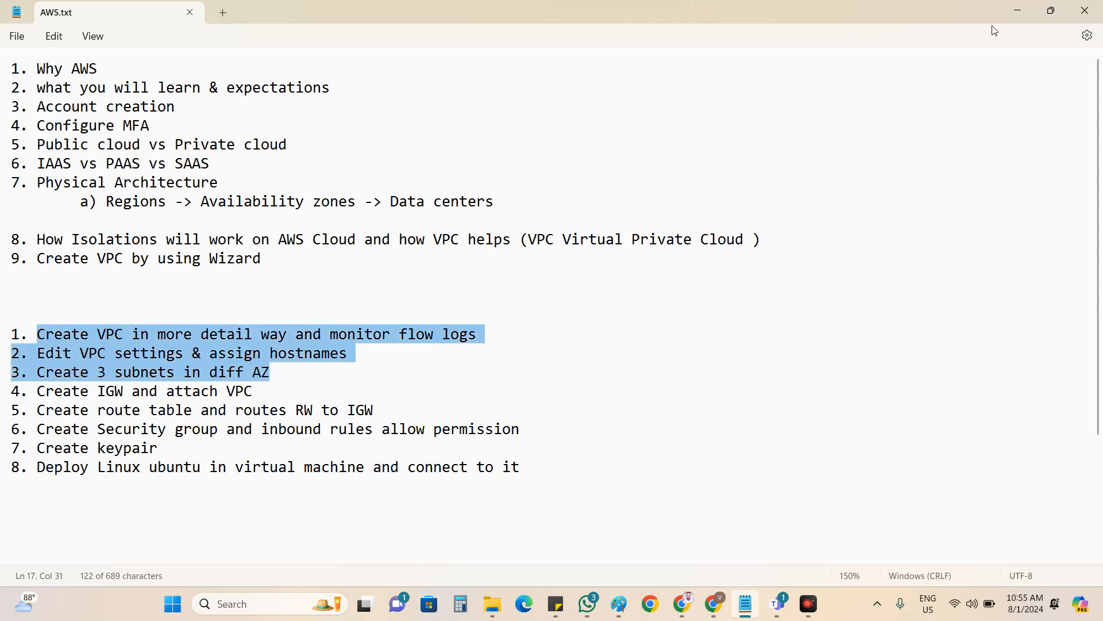
click(1026, 7)
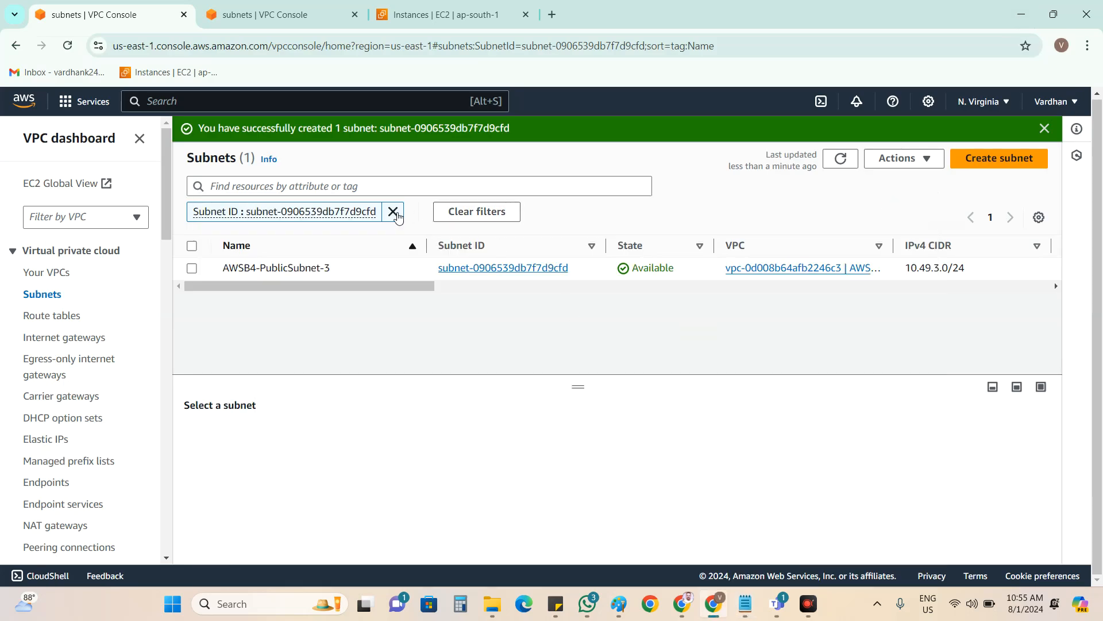
Open the list of your VPCs and close the duplicate subnets browser tab.
click(393, 211)
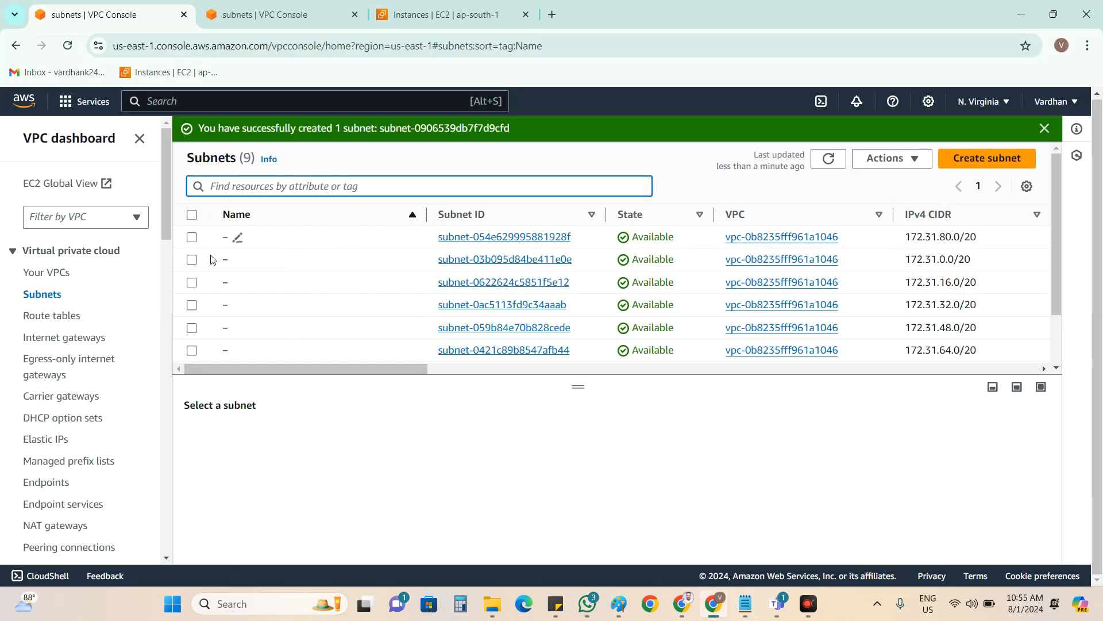
click(63, 275)
click(300, 14)
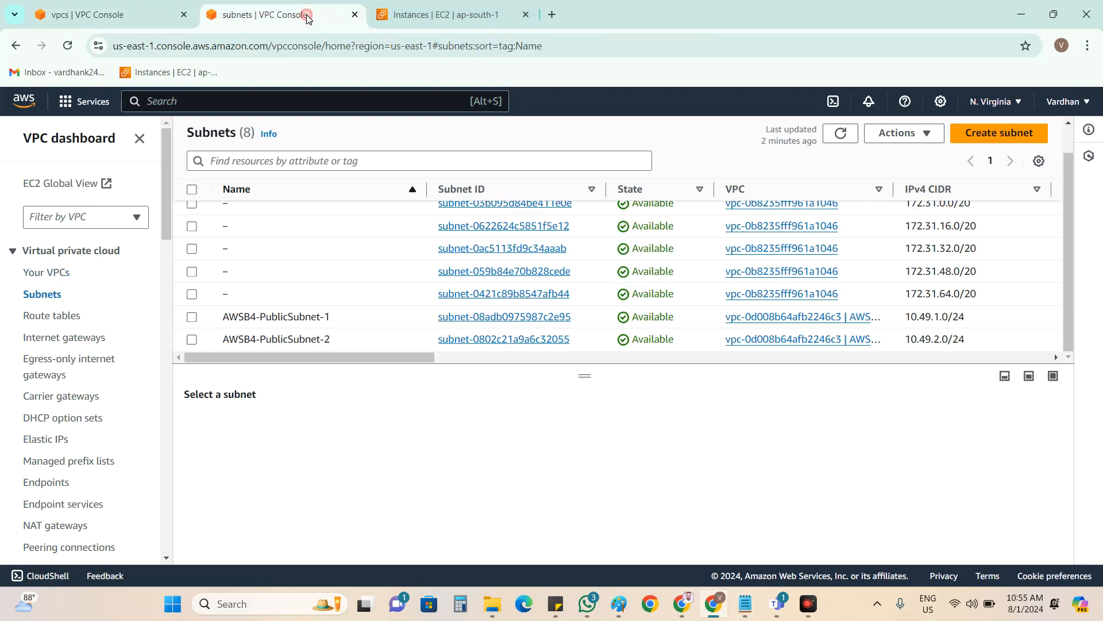
click(355, 15)
click(152, 16)
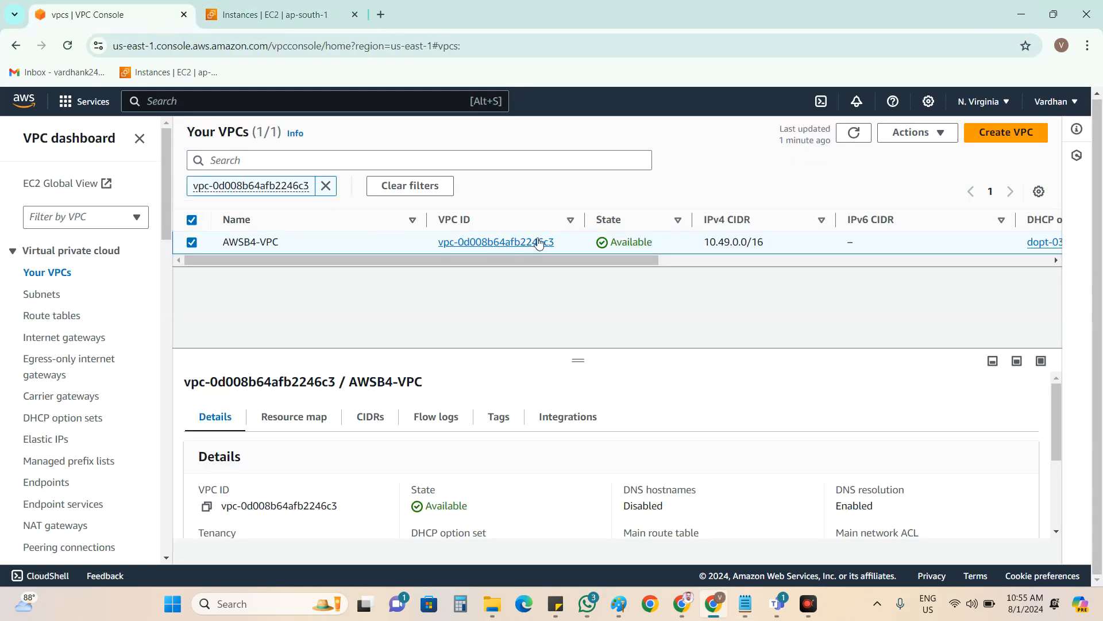
Copy the VPC ID of AWSB4-VPC and filter the subnet list by VPC vpc-0d008b64afb2246c3.
drag(559, 245, 438, 241)
click(54, 295)
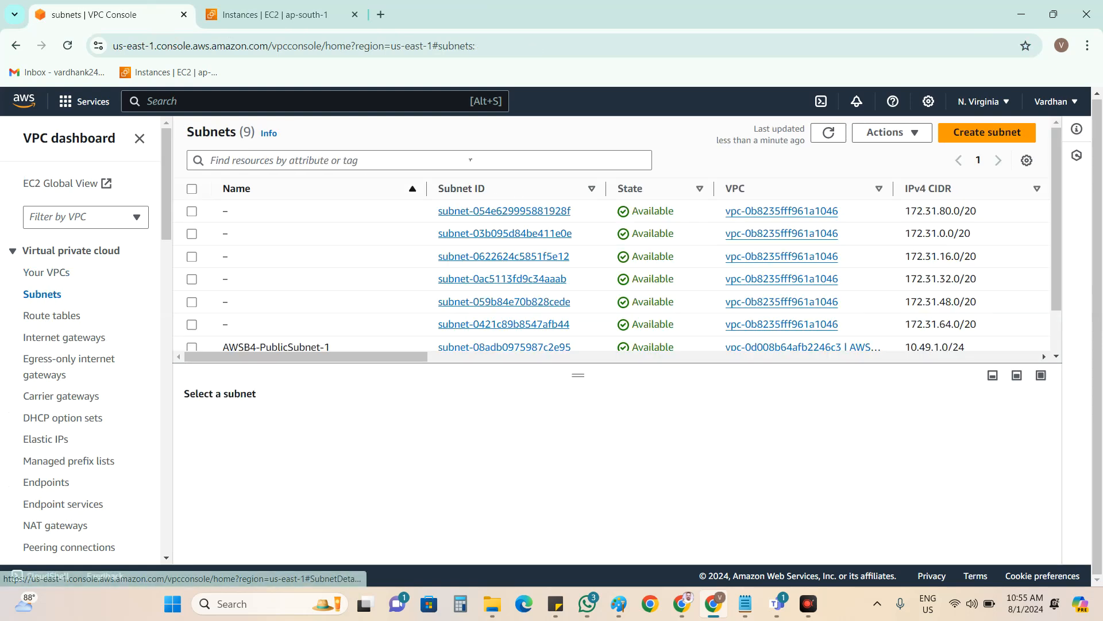
click(468, 160)
text(vpc-0d008b64afb2246c3)
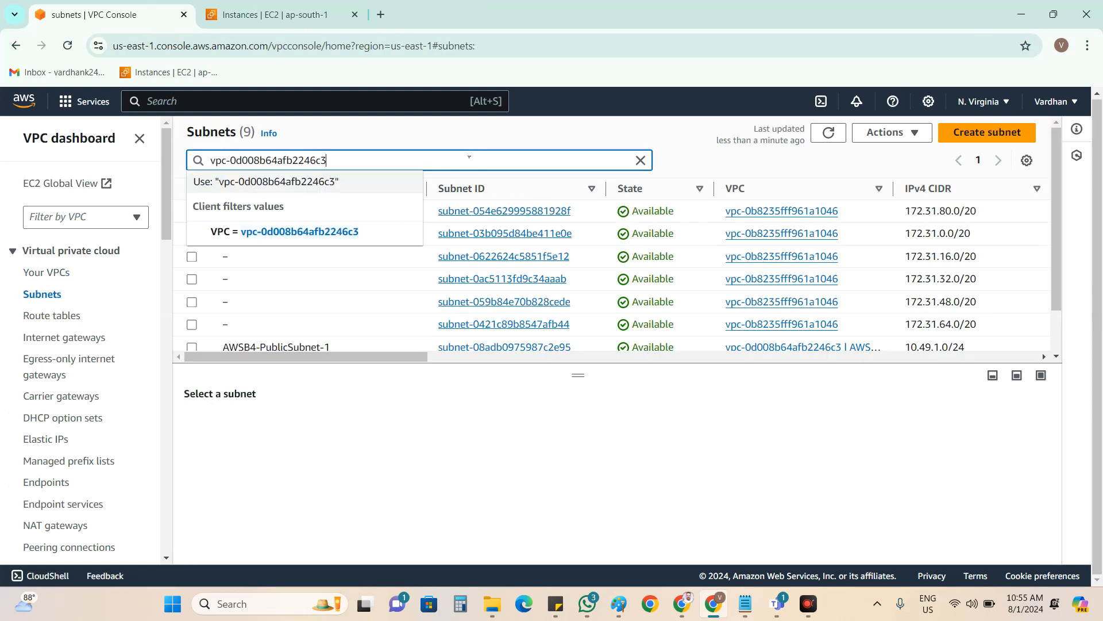
click(390, 230)
Open the subnet settings of AWSB4-PublicSubnet-1 and enable auto-assigning a public IPv4 address.
click(356, 242)
click(903, 132)
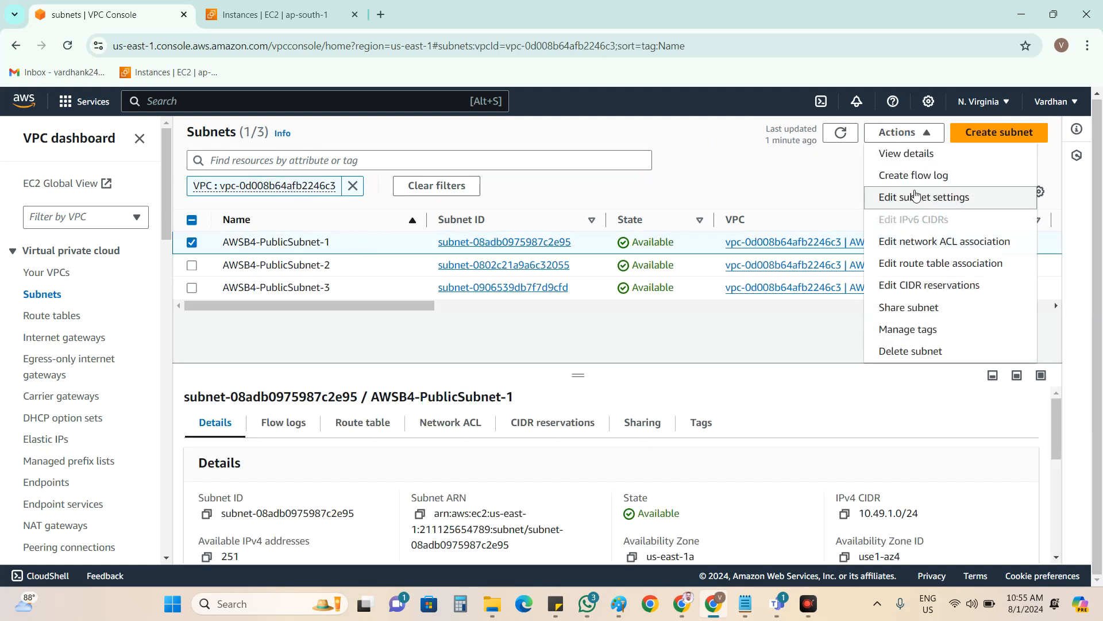
click(921, 196)
scroll(337, 343, down, 1)
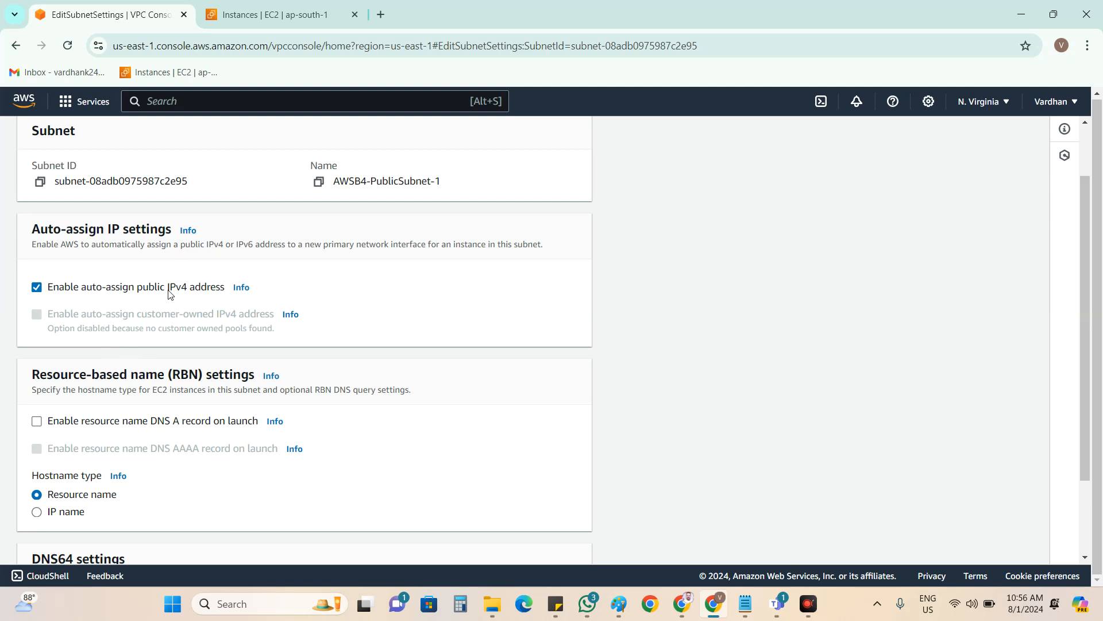
Examine the public IPv4 DNS and private IP DNS name of the Ubuntu instance in the EC2 instances tab.
click(242, 14)
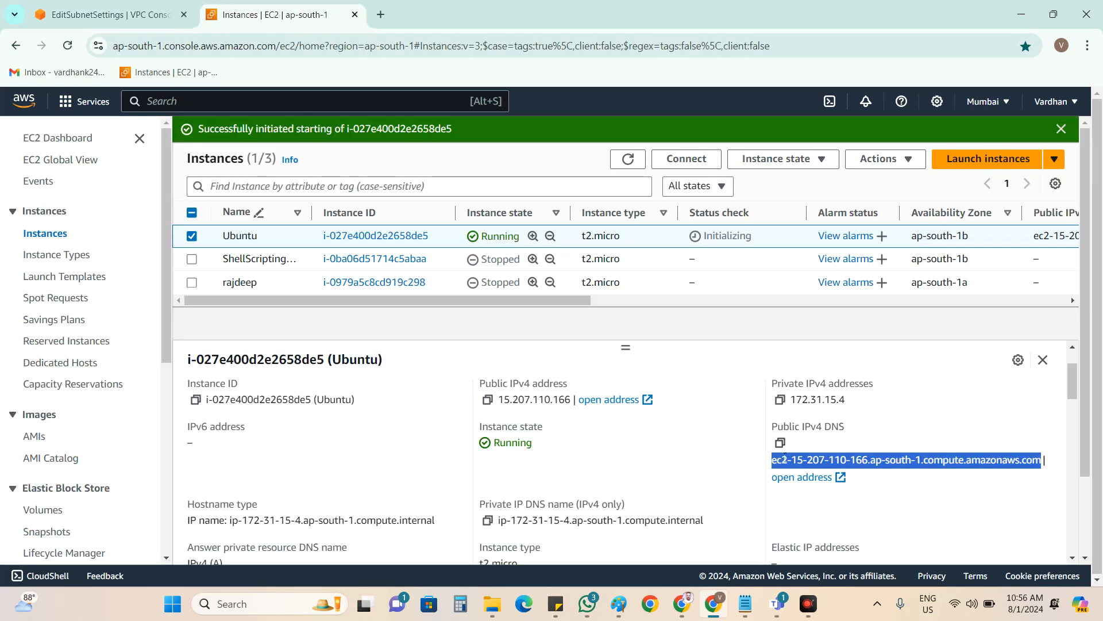
click(784, 458)
drag(777, 459, 890, 460)
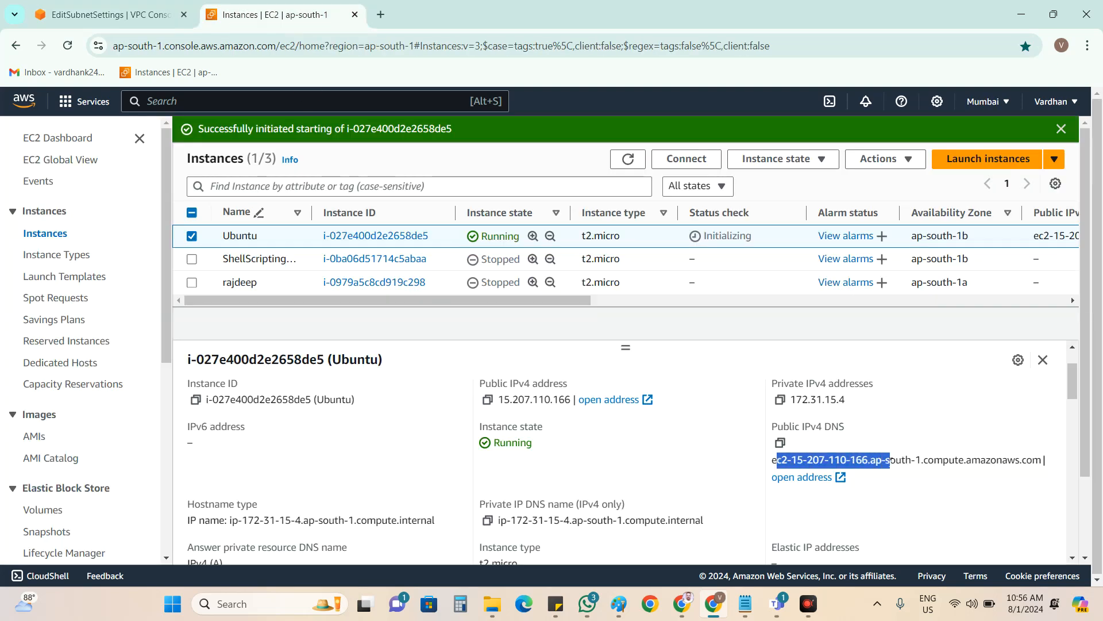
drag(569, 519, 496, 519)
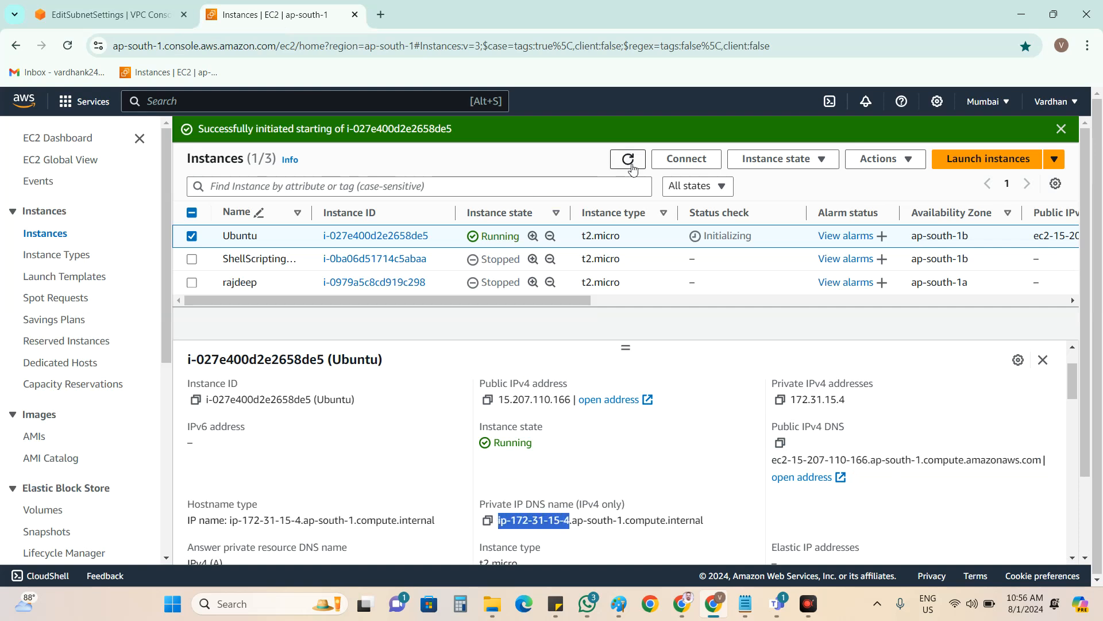
Refresh the instance list, open the Ubuntu instance's connection instructions and copy the example SSH command.
click(632, 168)
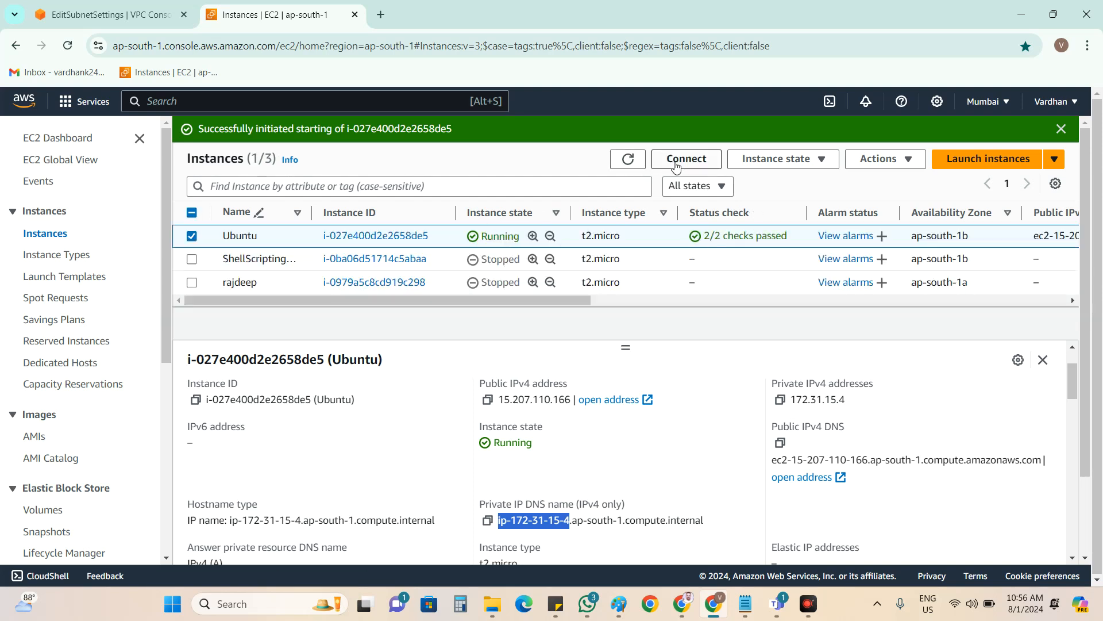
click(676, 166)
click(80, 473)
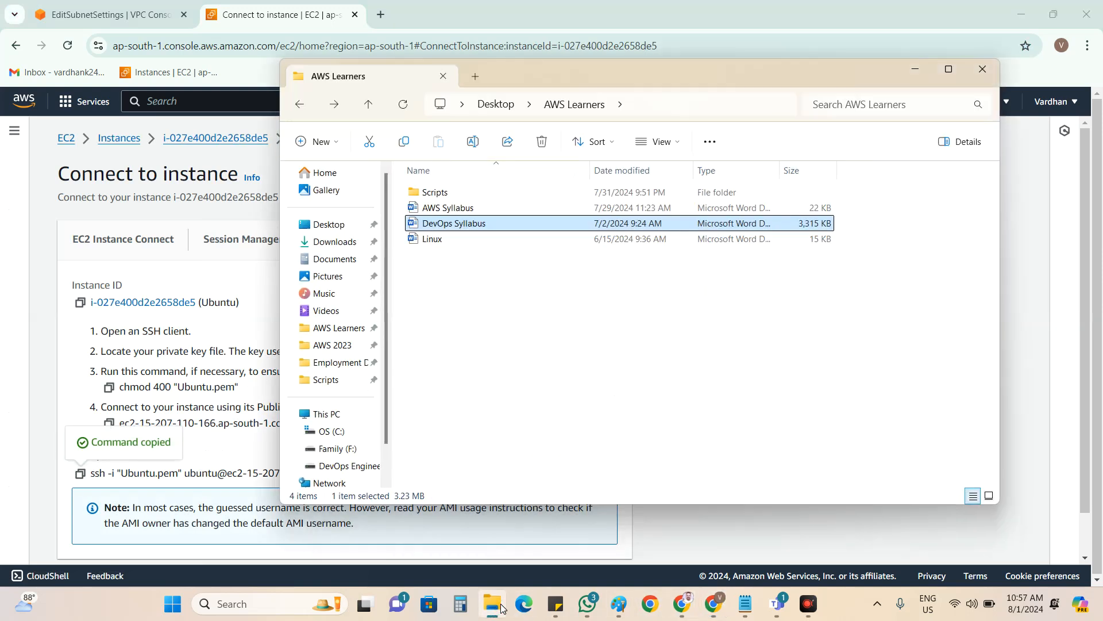
Open a Git Bash terminal in the Downloads > PemKeys folder from a new File Explorer window and close that window.
click(492, 603)
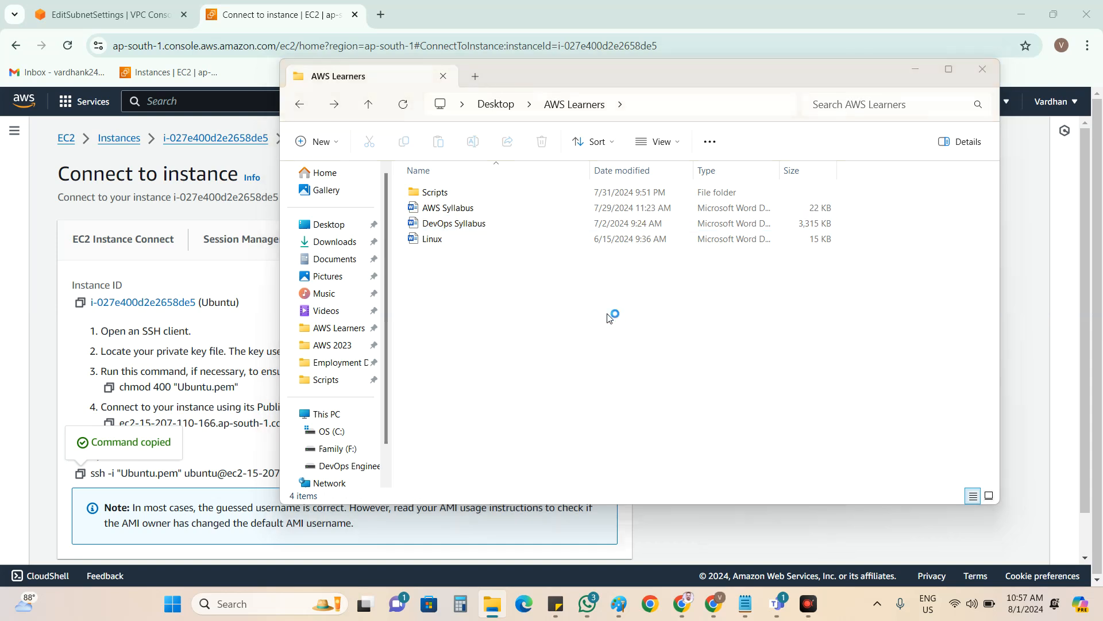
key(ctrl+n)
scroll(368, 270, down, 1)
click(371, 264)
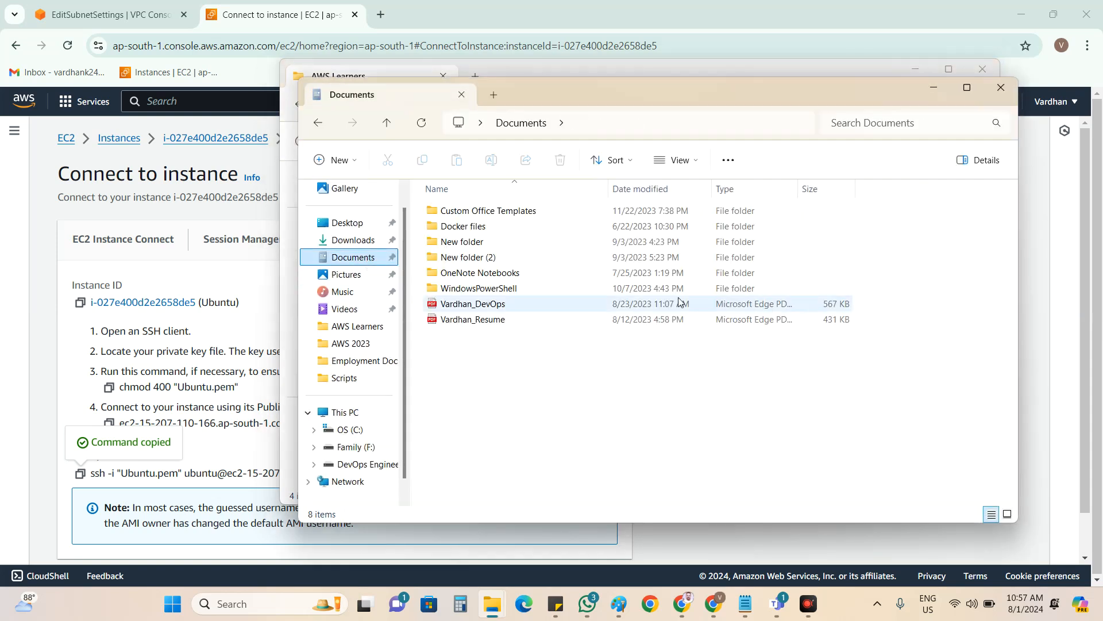
click(356, 240)
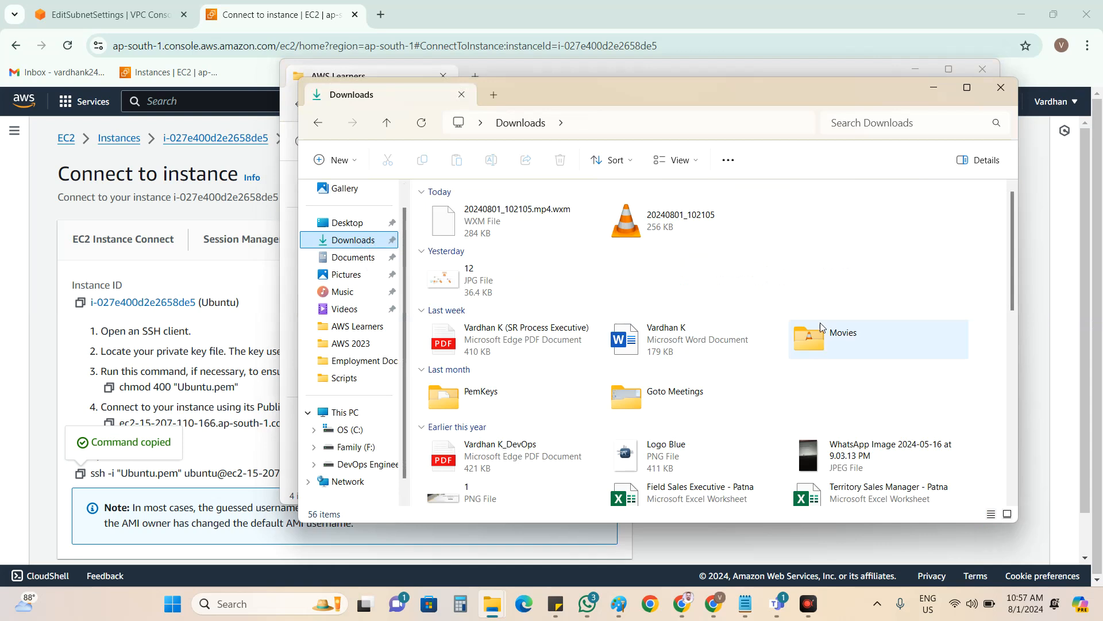
click(543, 398)
double_click(540, 395)
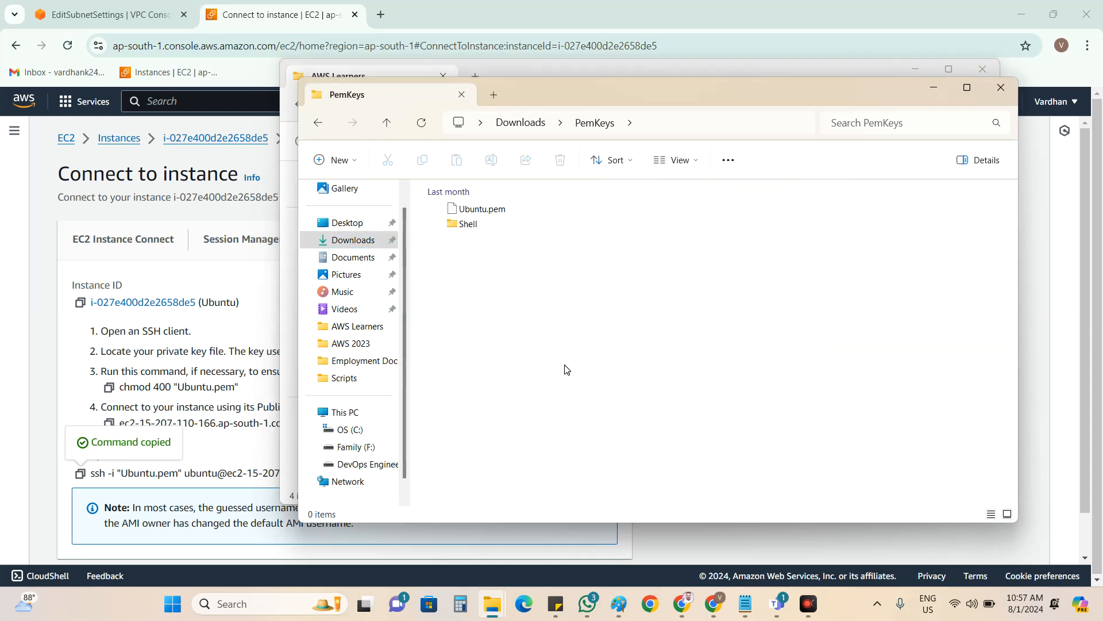
right_click(623, 288)
click(694, 458)
click(695, 436)
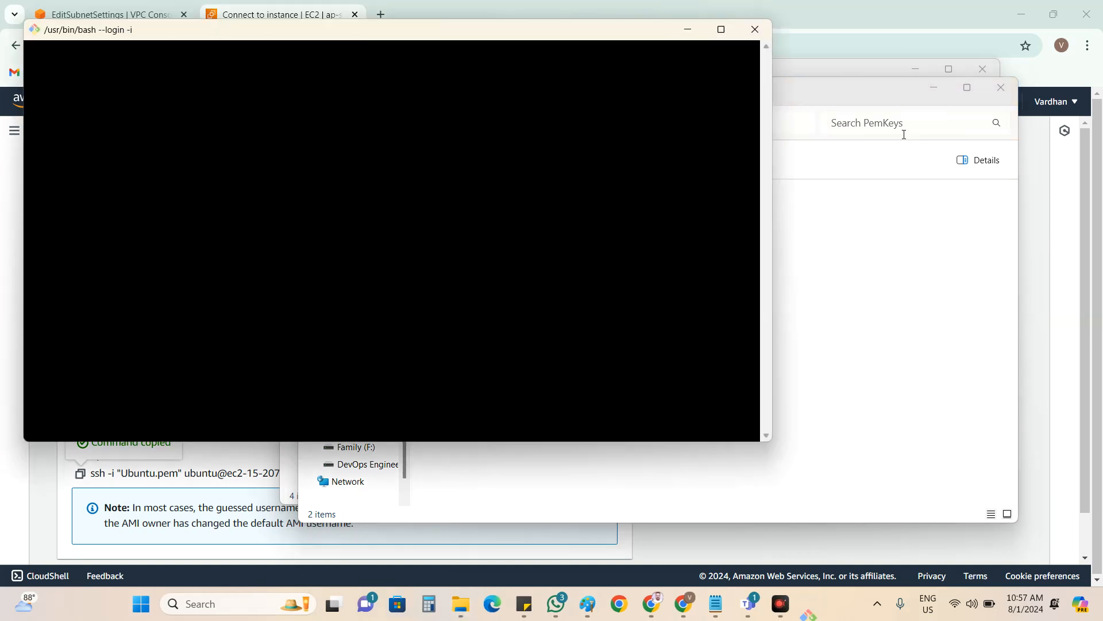
click(999, 88)
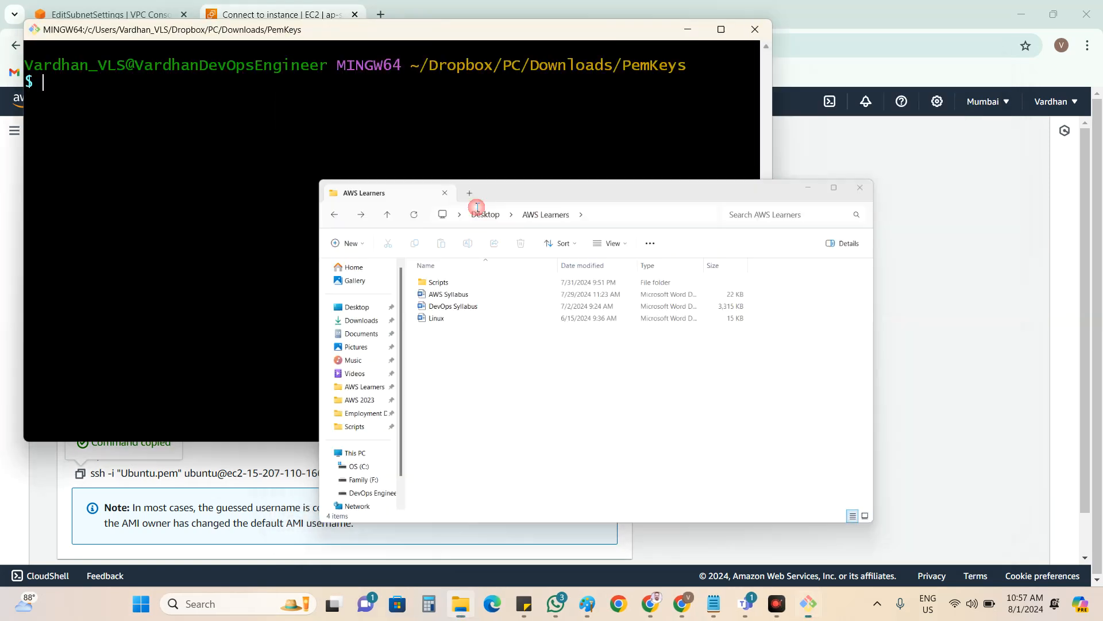
Connect to the Ubuntu instance by running the copied SSH command in Git Bash, answering yes to the host authenticity question.
right_click(460, 209)
click(503, 255)
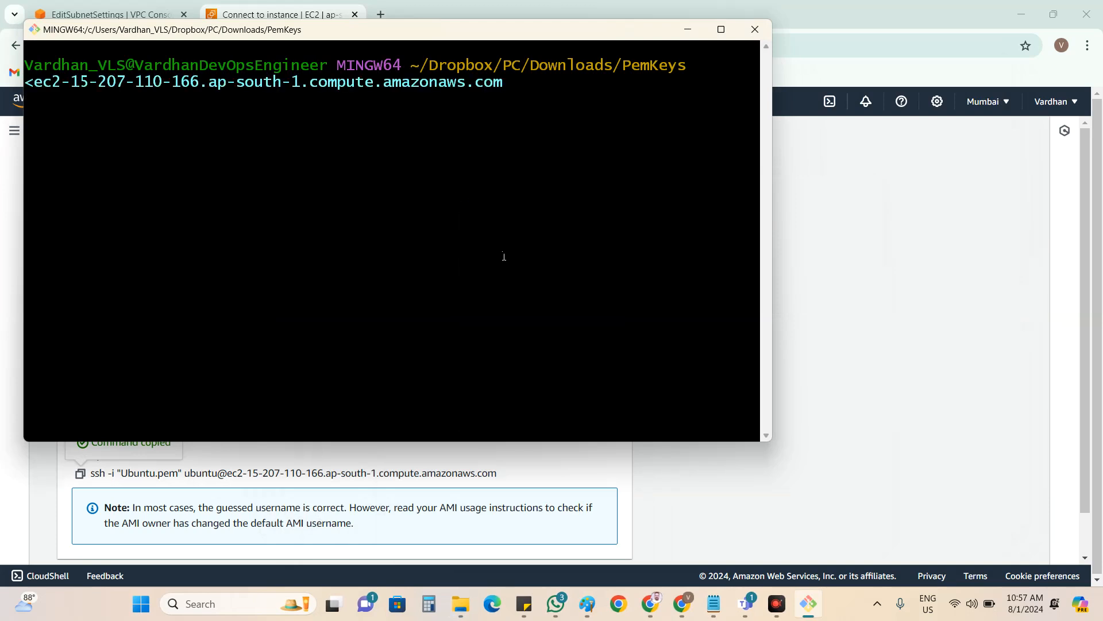
text(yes)
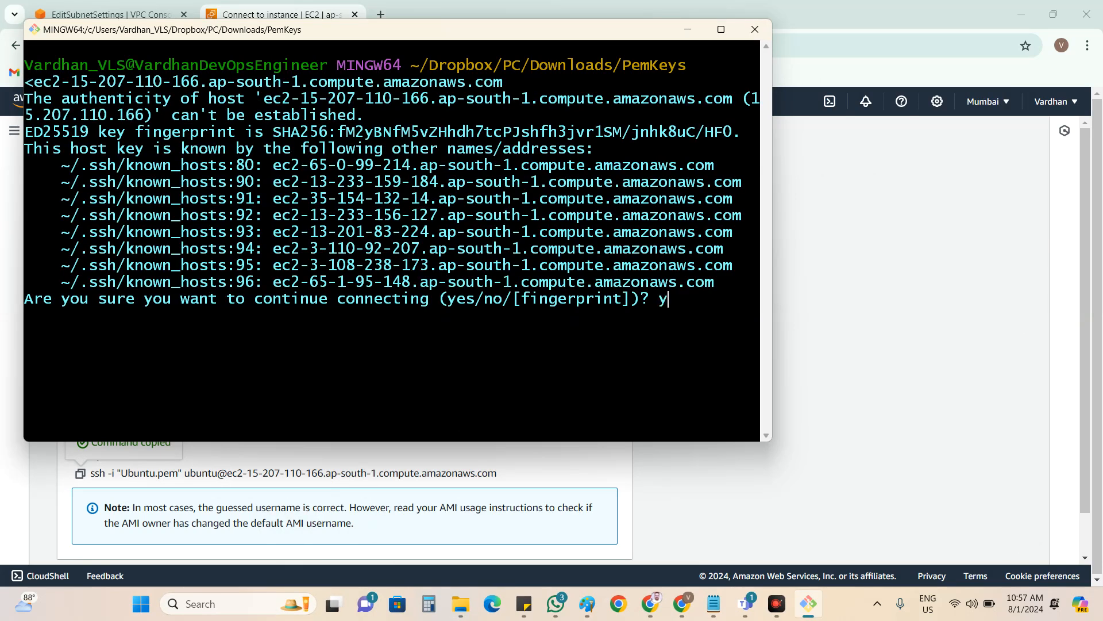
key(Return)
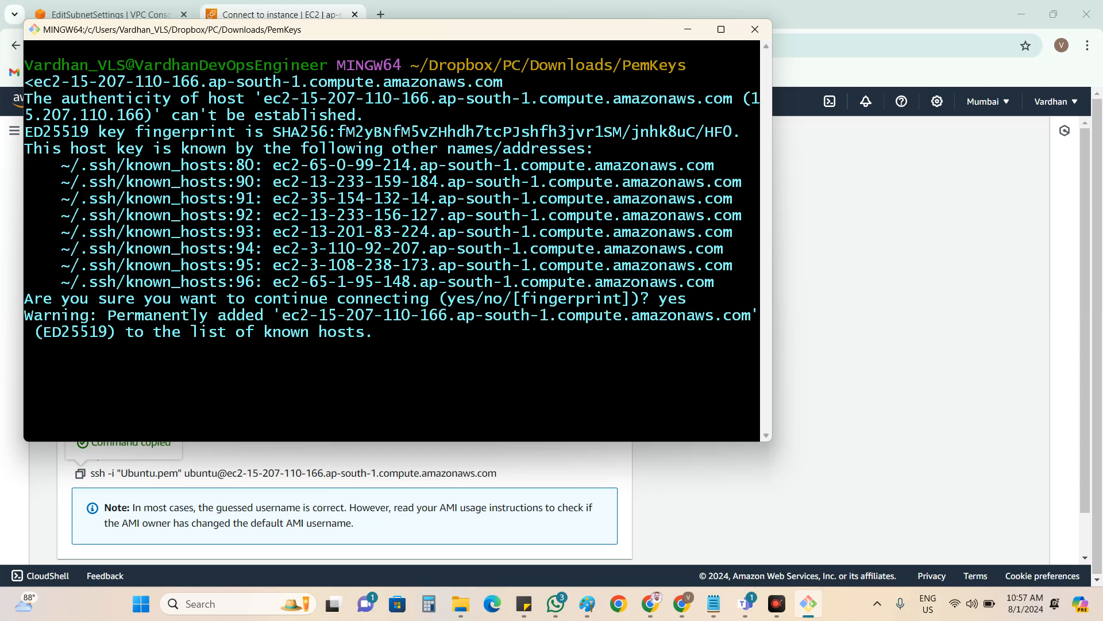
Clear the terminal, run the hostname command, highlight its output and move the terminal aside.
text(clear)
key(Return)
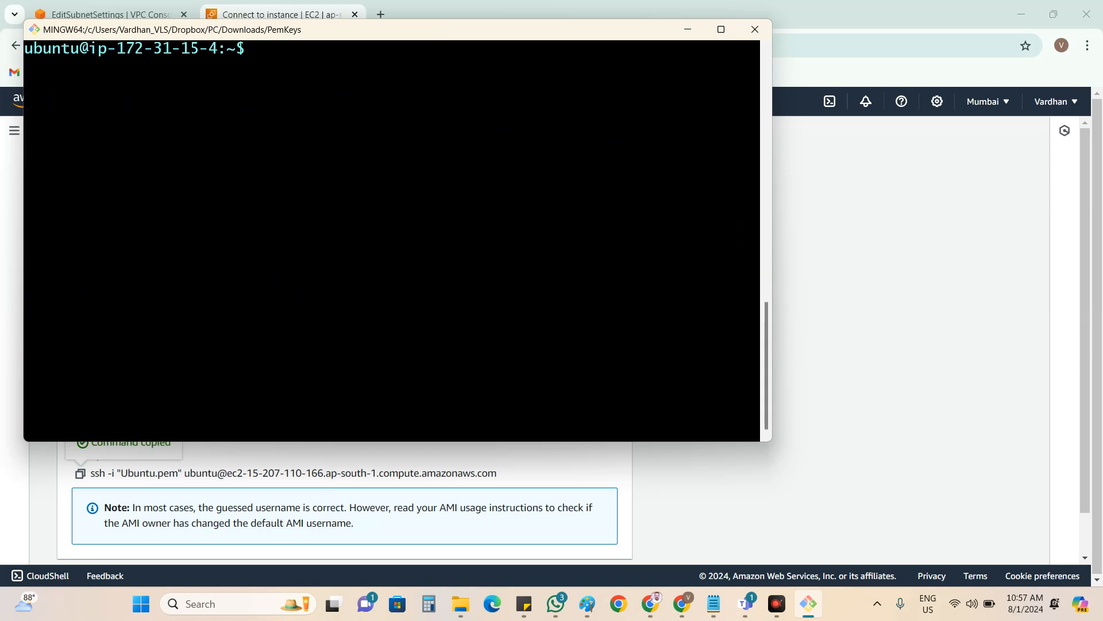
text(hostname)
key(Return)
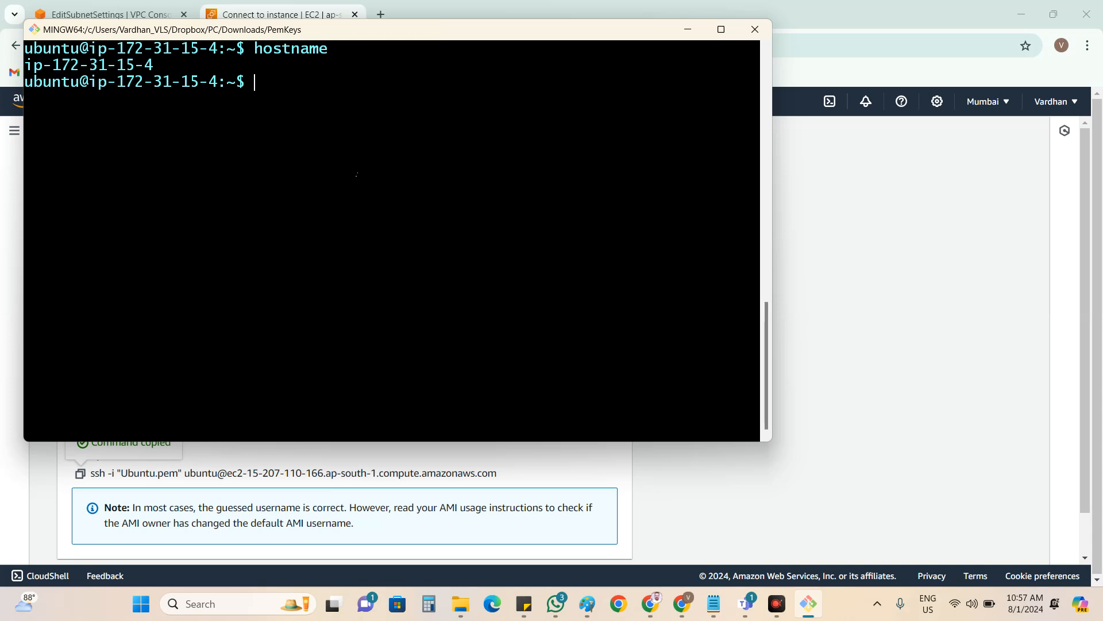
drag(152, 65, 24, 65)
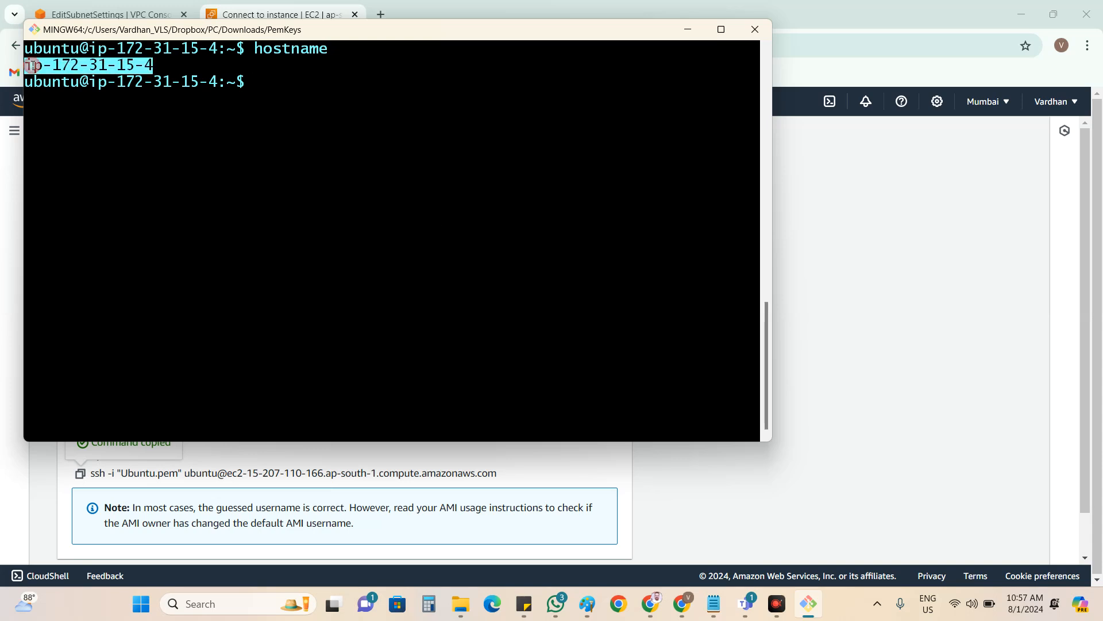
drag(309, 30, 662, 123)
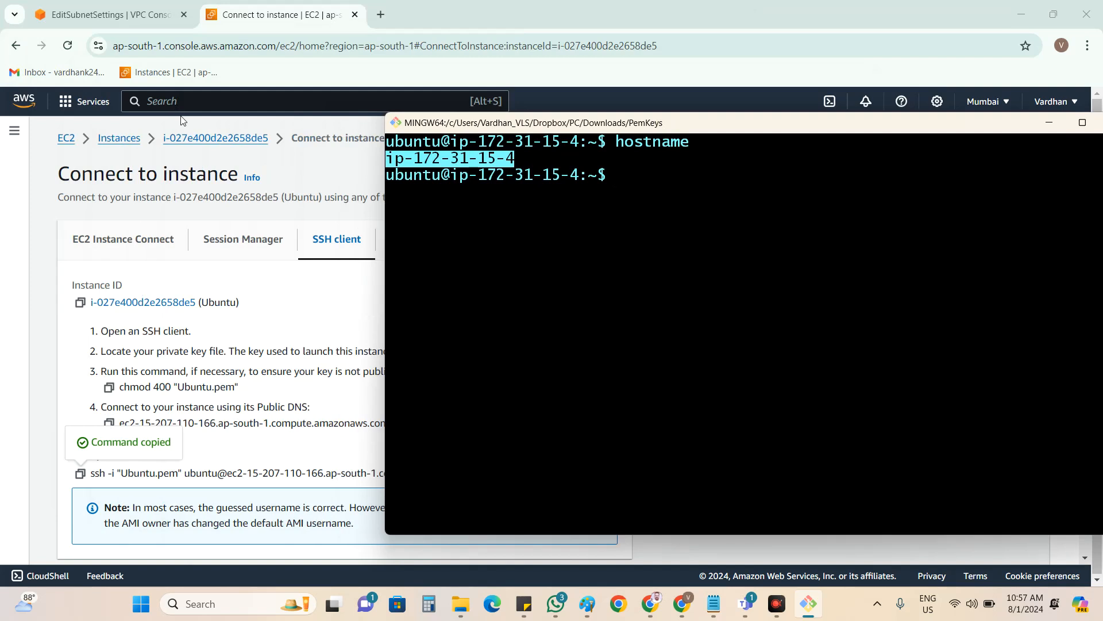
Return to the EC2 instances list in the browser and examine the Ubuntu instance's public IPv4 DNS and hostname details.
click(138, 3)
click(242, 10)
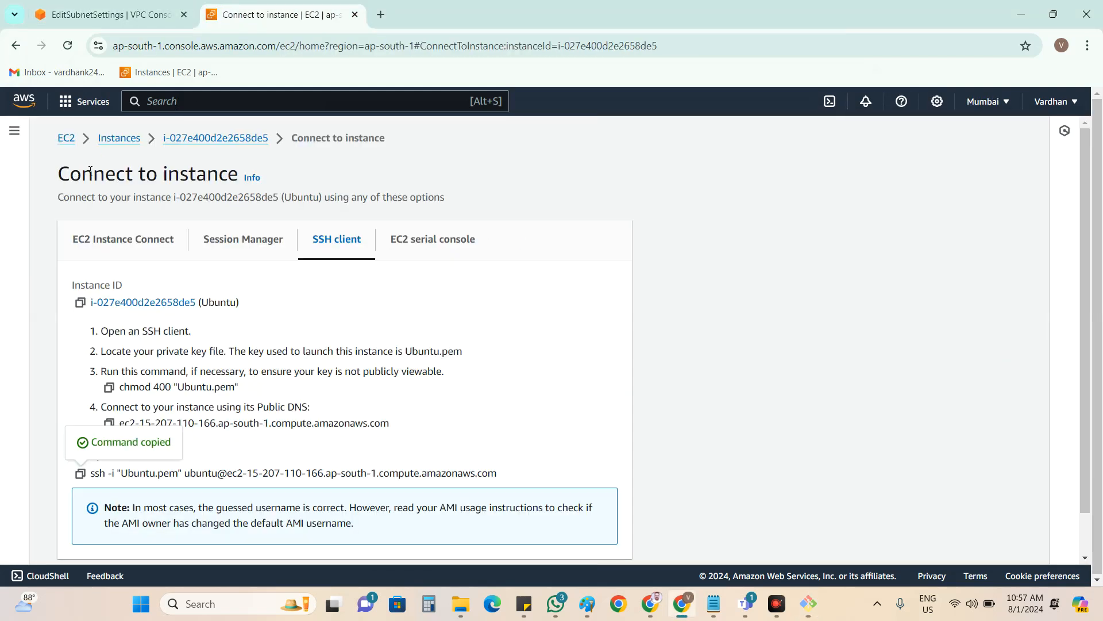
click(126, 137)
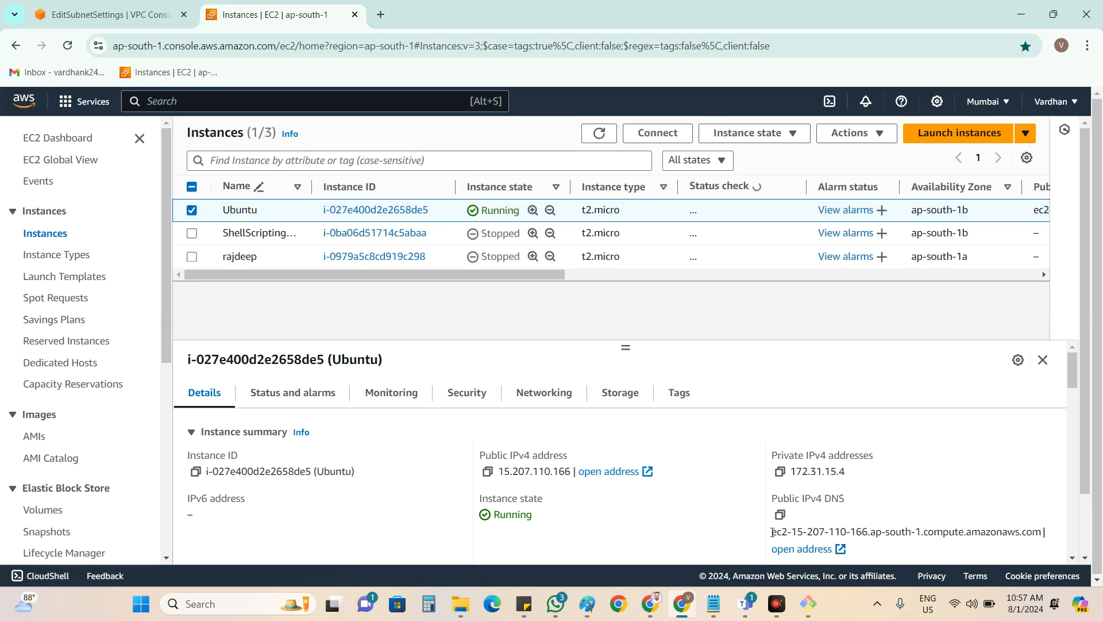
drag(784, 532, 923, 532)
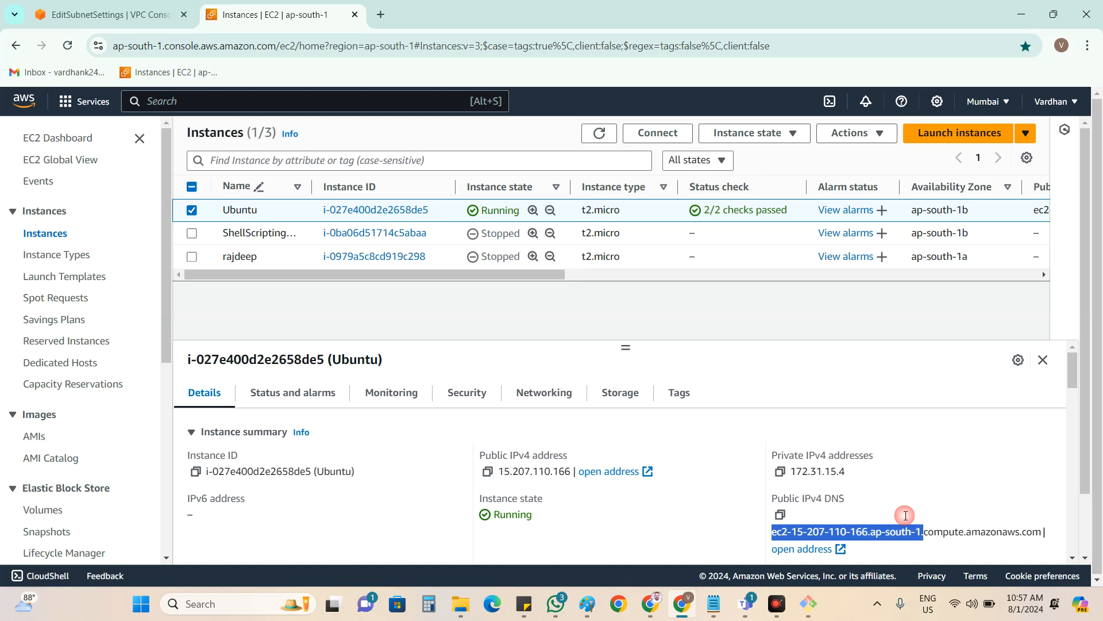
scroll(901, 495, down, 1)
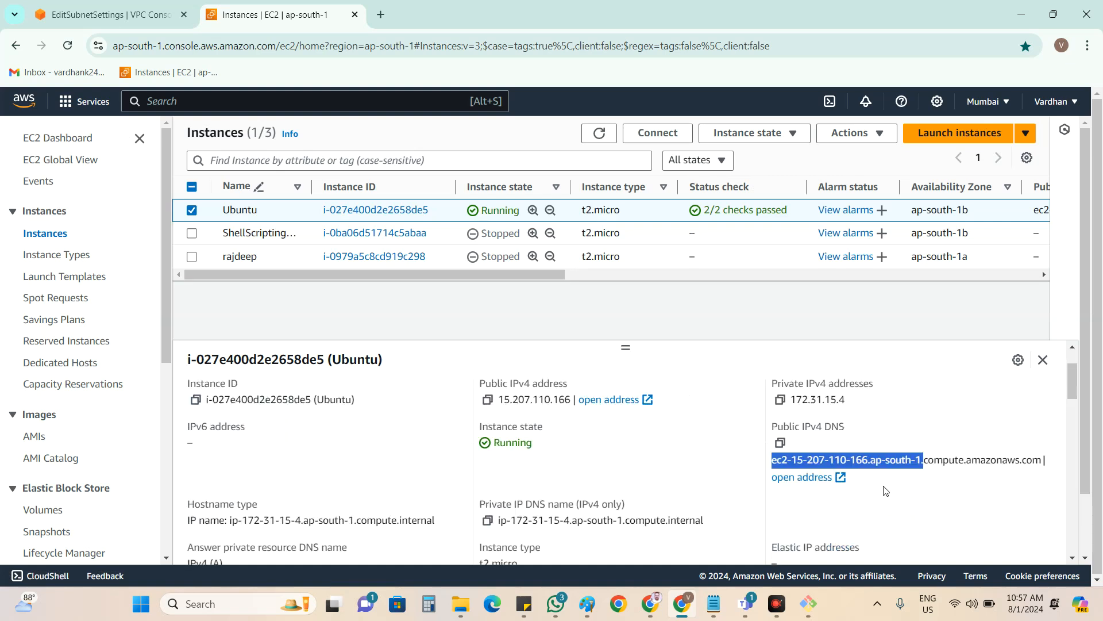
Switch to the AWS B4 meeting in Microsoft Teams, check the participants and minimize the meeting window.
mouse_move(760, 595)
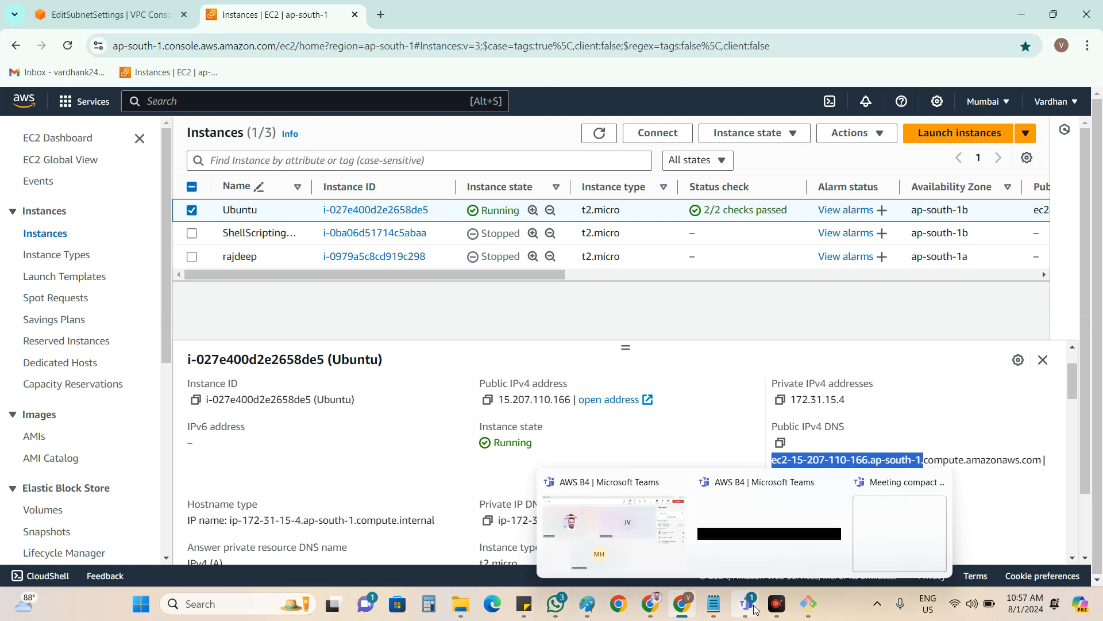
click(636, 531)
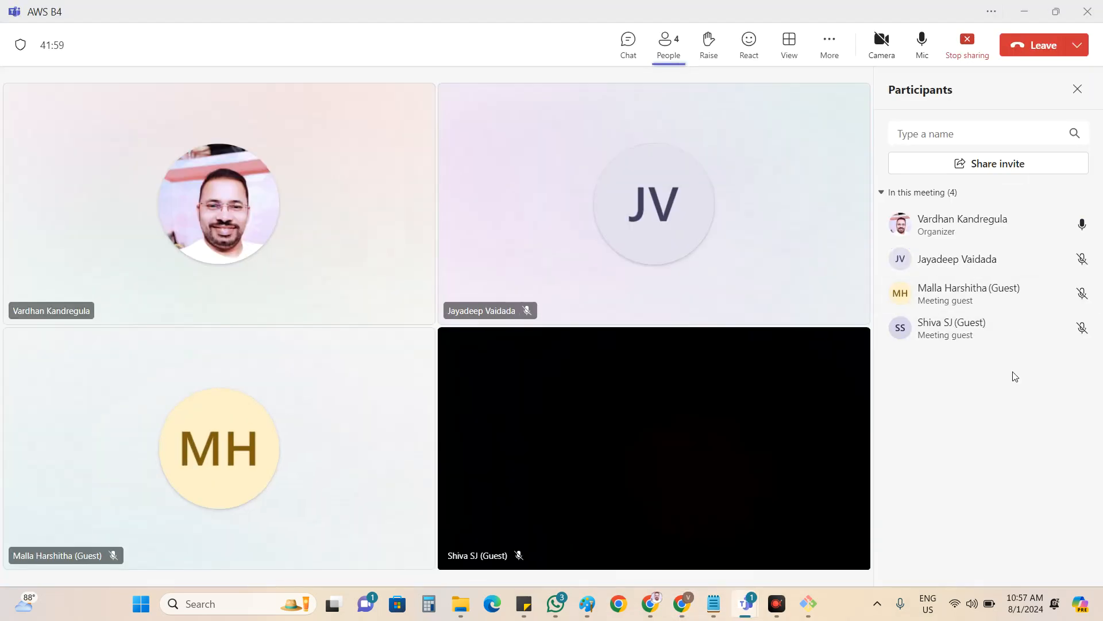
click(1025, 12)
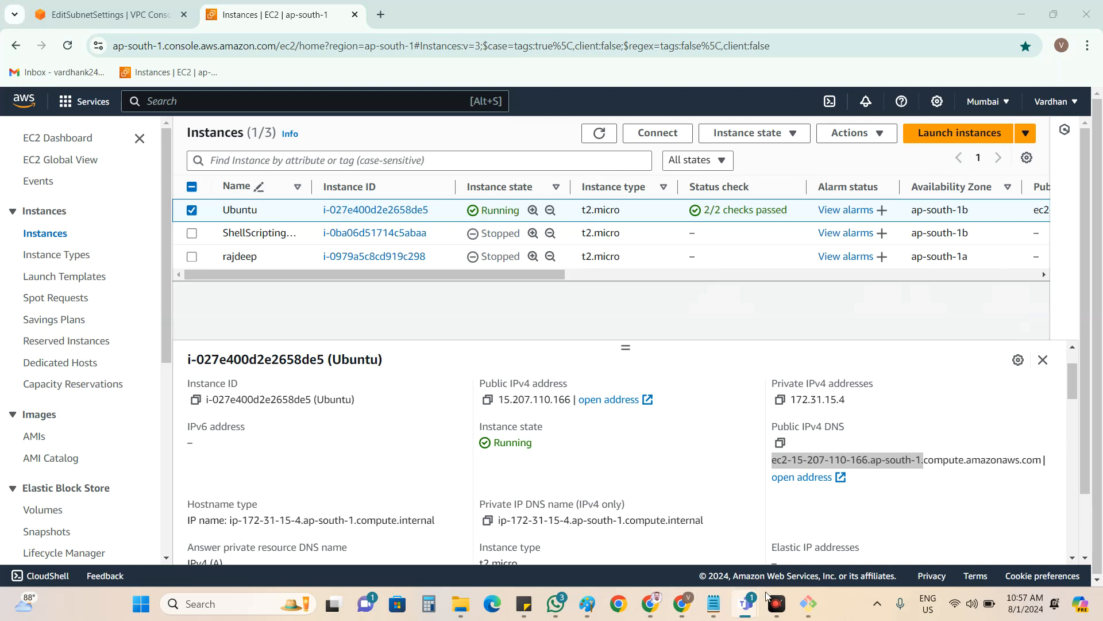
Switch to the Git Bash terminal and highlight the instance hostname in the command output.
click(808, 603)
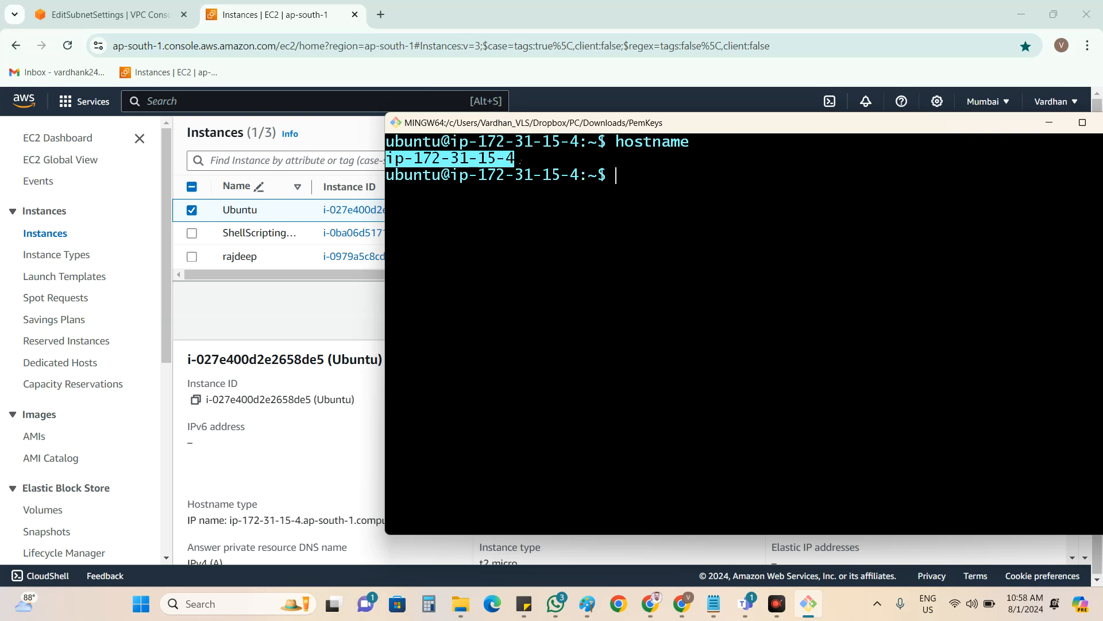
click(520, 159)
drag(500, 159, 419, 157)
Return to the VPC console in the browser and save the subnet settings of AWSB4-PublicSubnet-1.
click(128, 18)
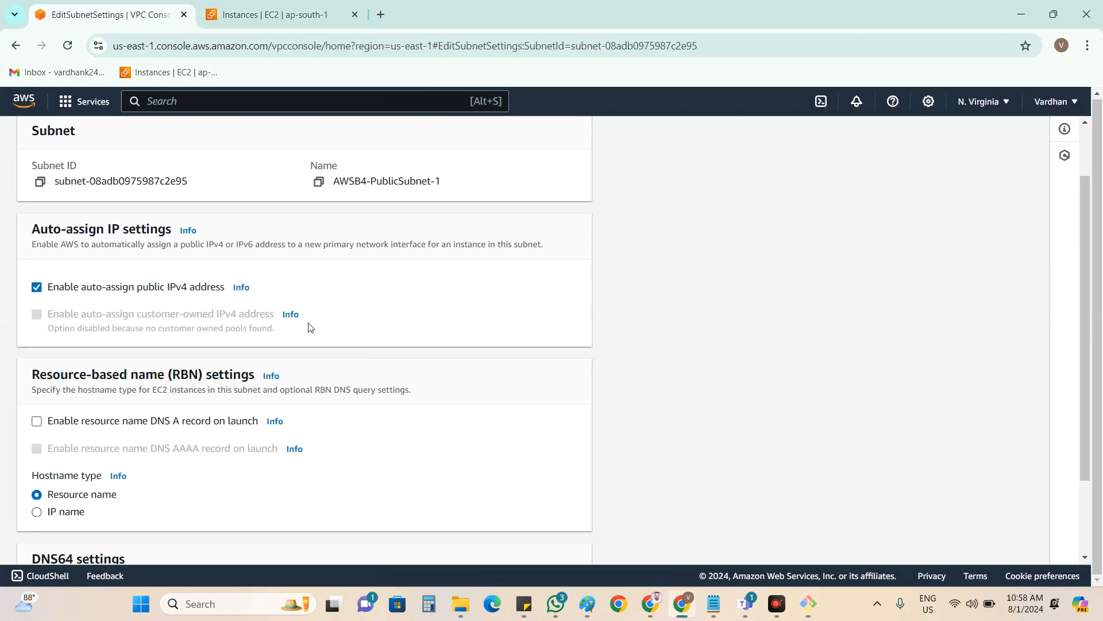
scroll(431, 350, down, 2)
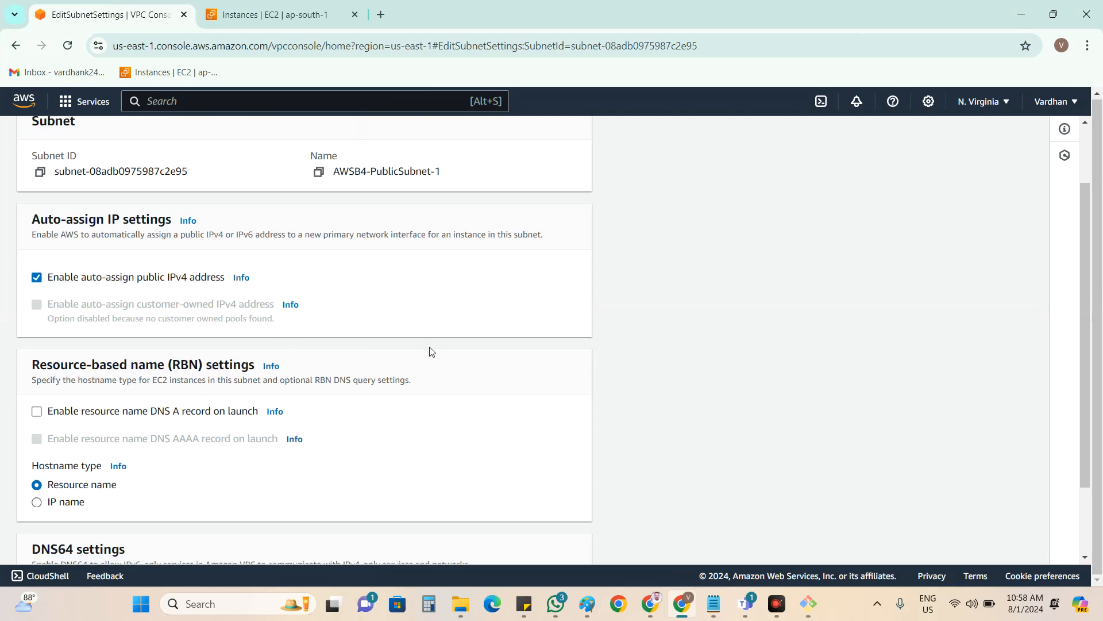
click(575, 537)
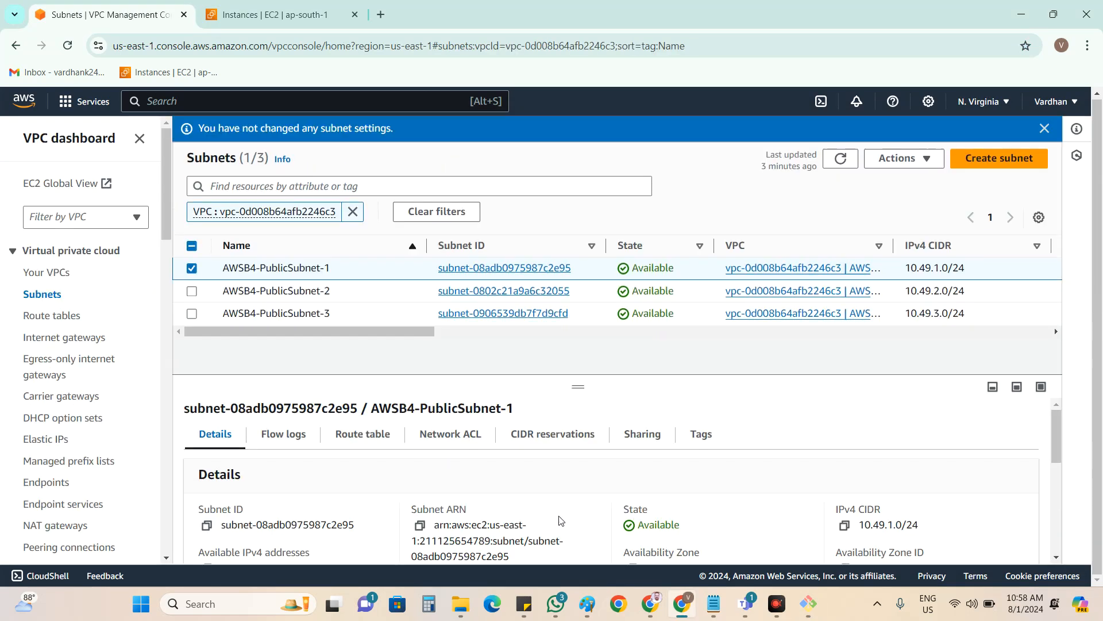
Select only AWSB4-PublicSubnet-2 in the subnet list and open its subnet settings for editing.
click(191, 290)
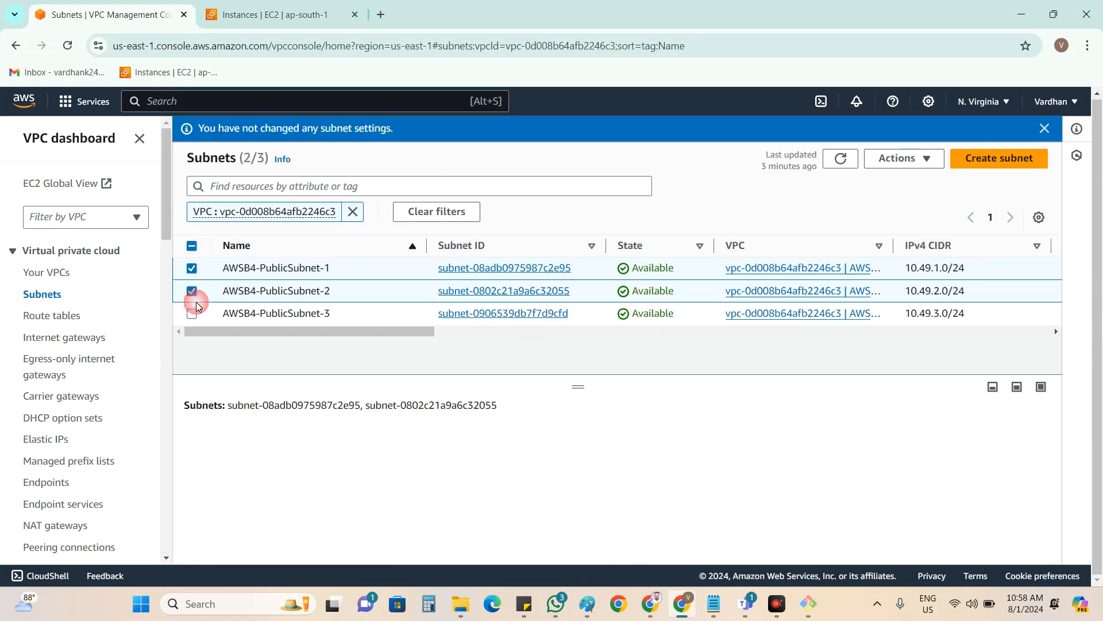
click(191, 314)
click(192, 269)
click(192, 314)
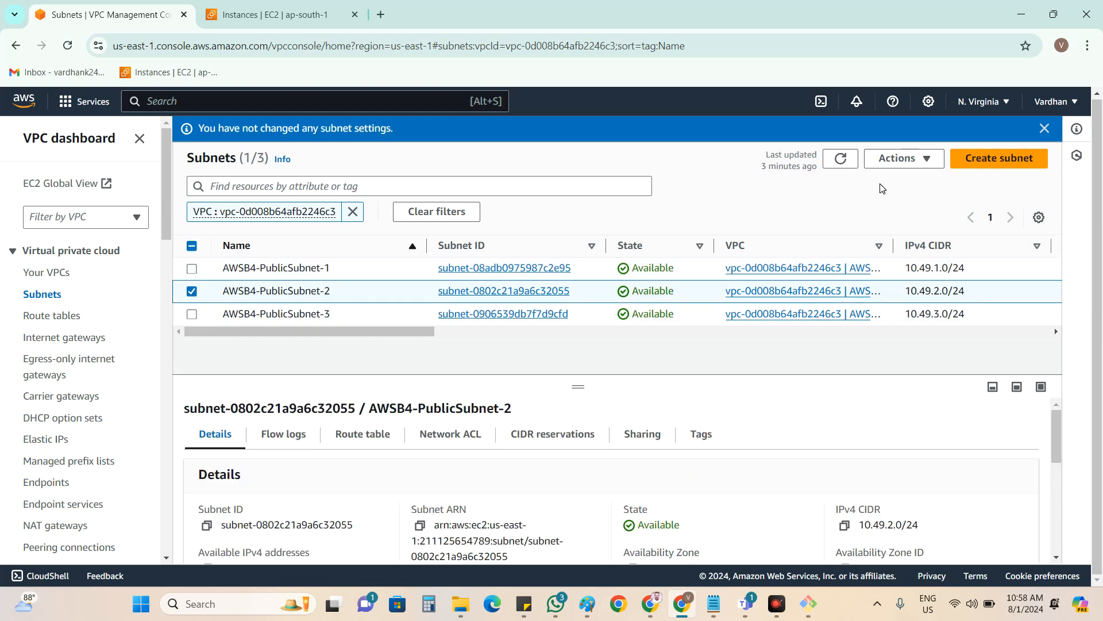
click(897, 160)
click(914, 223)
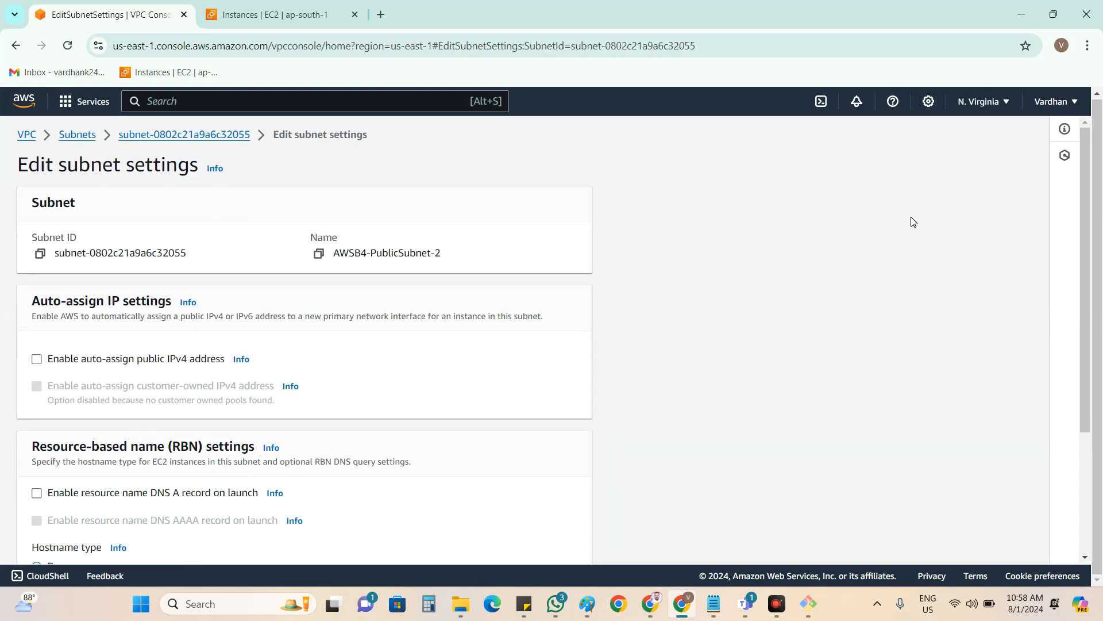
Enable auto-assigning a public IPv4 address for AWSB4-PublicSubnet-2, set its hostname type to Resource name and save.
click(59, 358)
scroll(259, 387, down, 2)
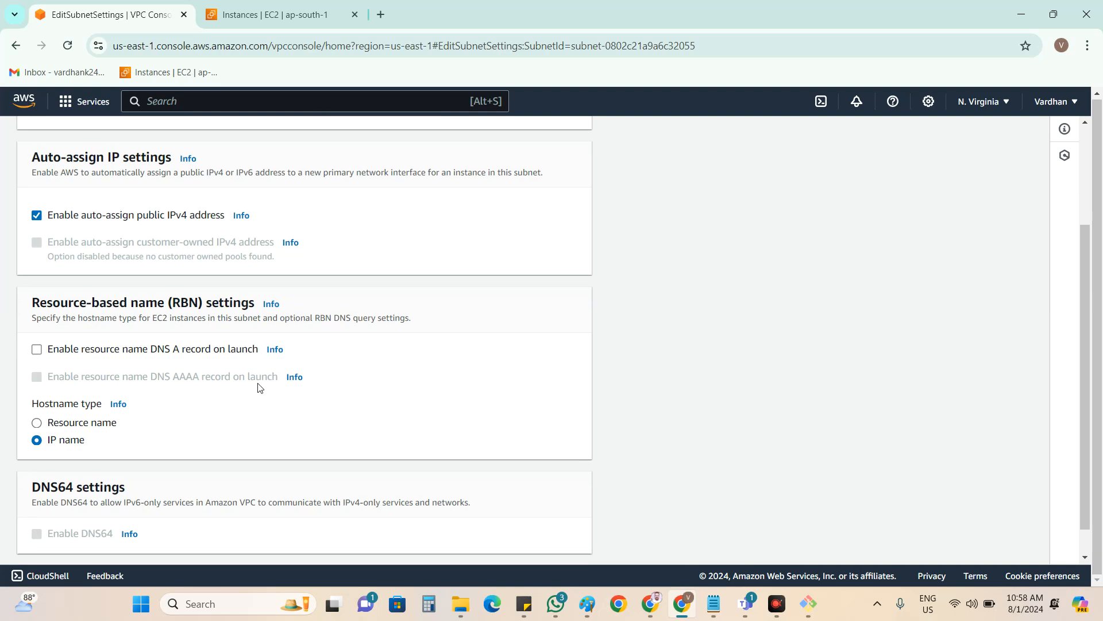
click(73, 424)
scroll(596, 463, down, 1)
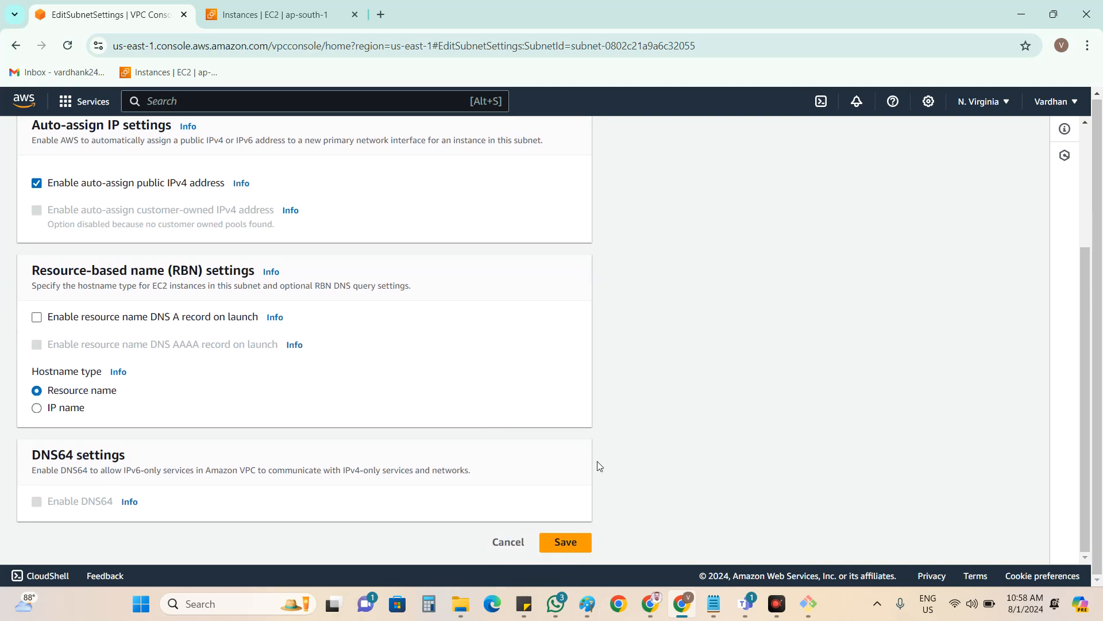
click(551, 539)
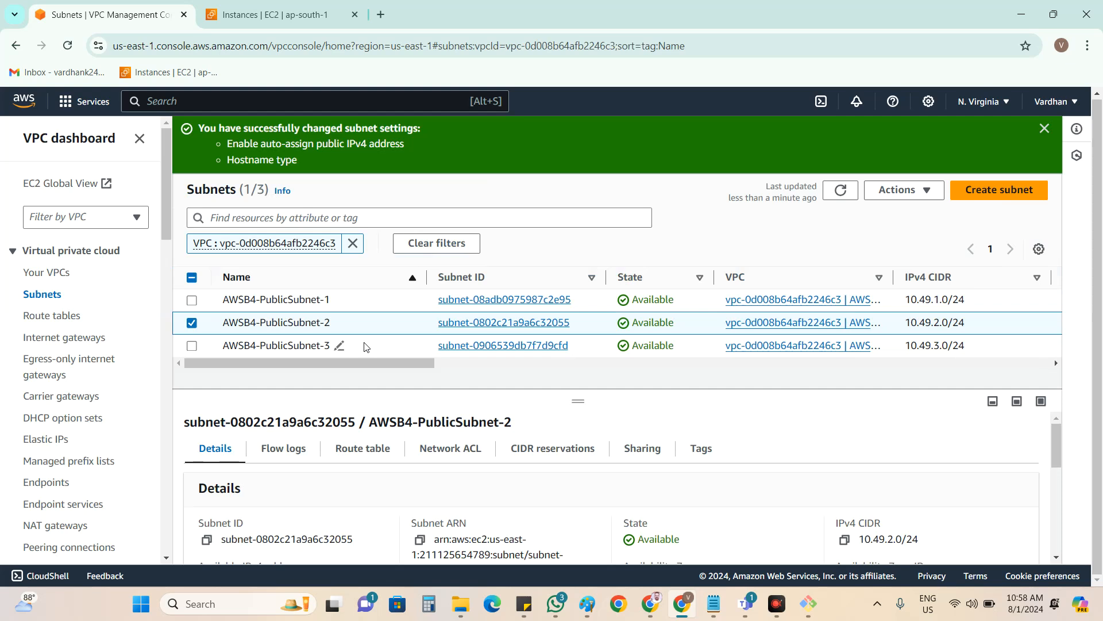
Enable auto-assigning a public IPv4 address in the subnet settings of AWSB4-PublicSubnet-3 and save.
click(364, 347)
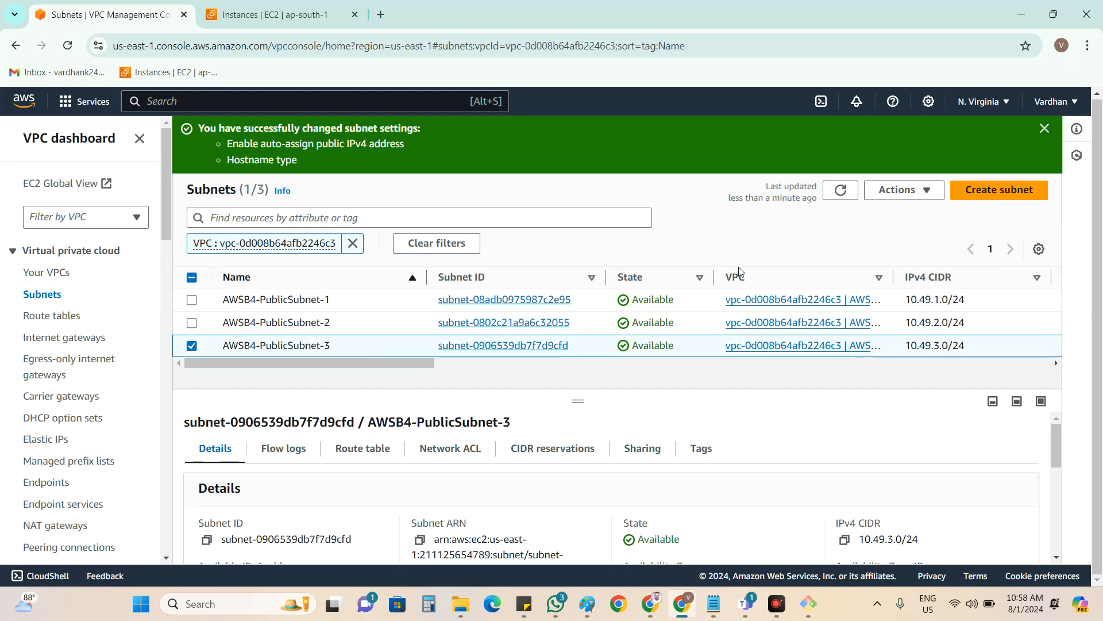
click(900, 189)
click(916, 255)
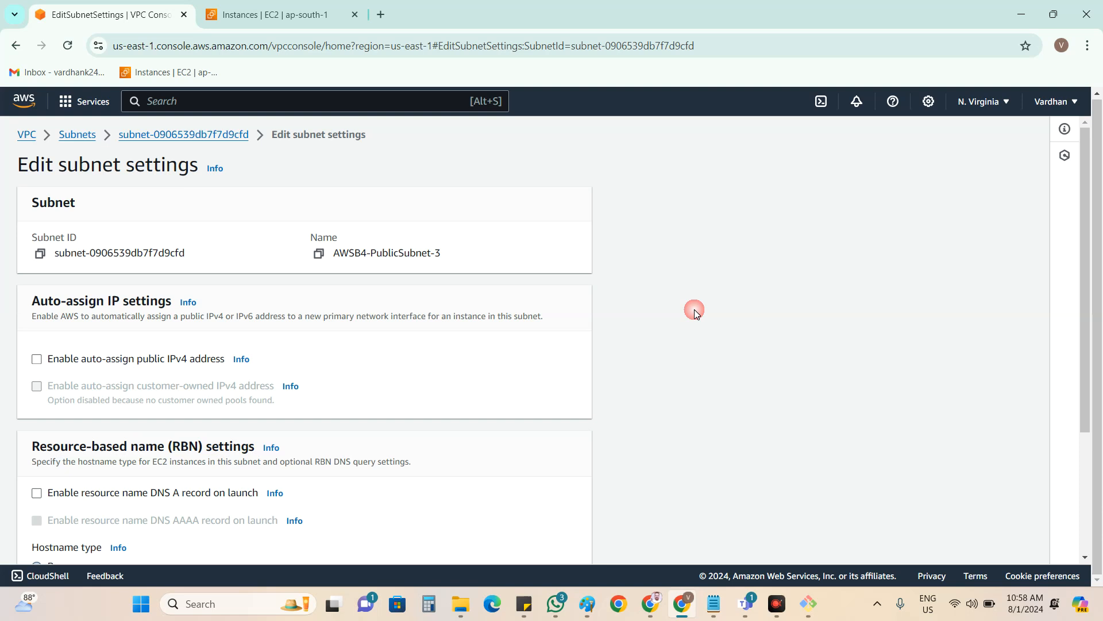
click(122, 362)
scroll(345, 384, down, 3)
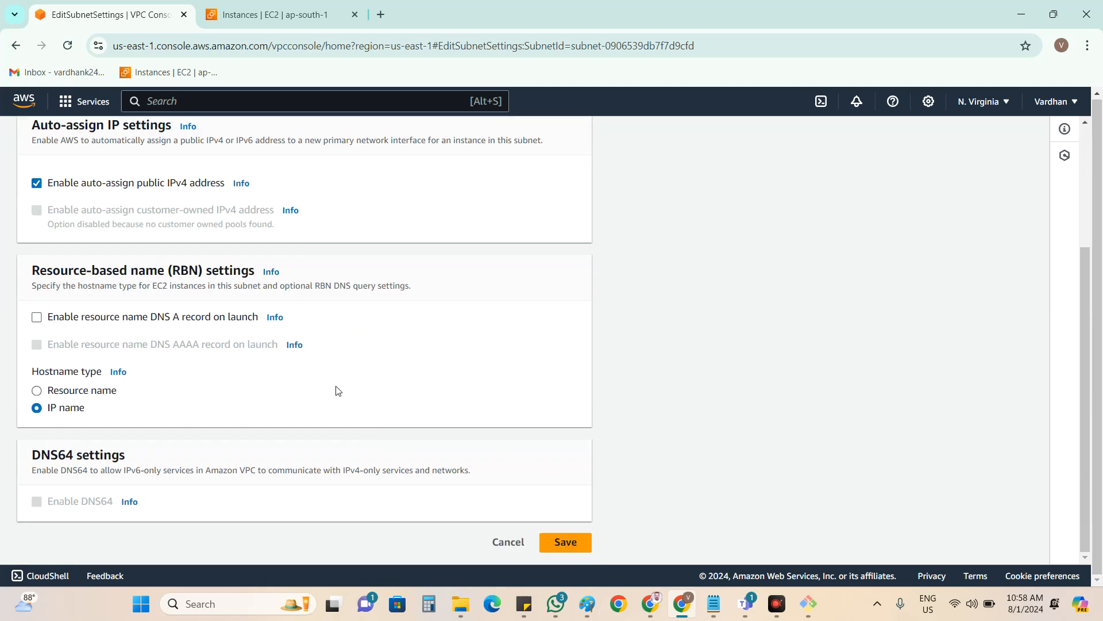
click(574, 545)
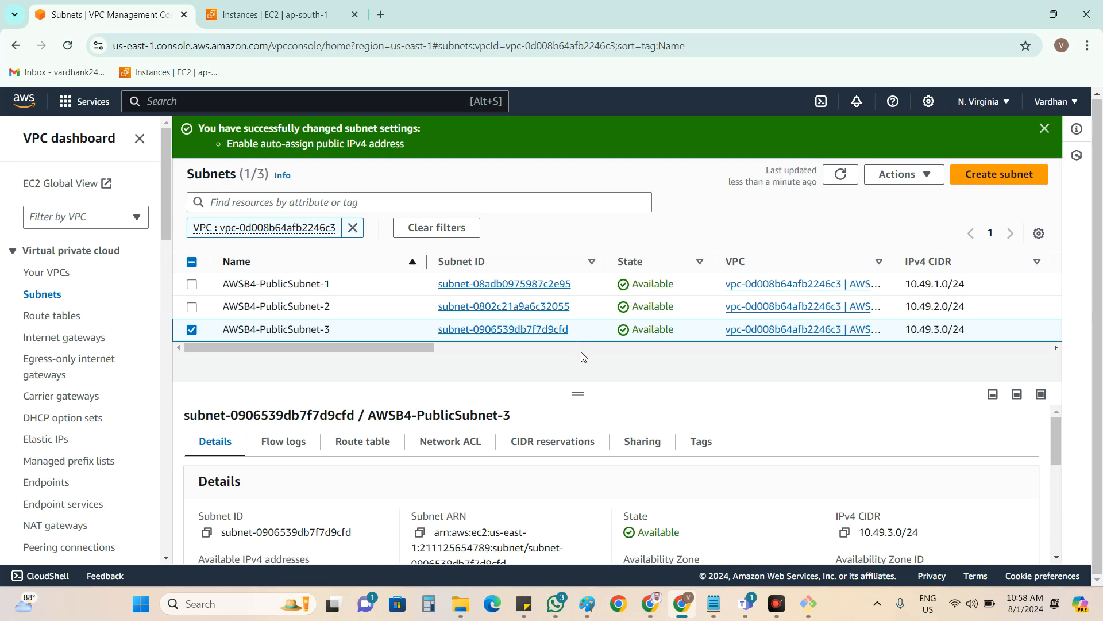
Switch to the EC2 instances page and review the Ubuntu instance's public IPv4 DNS and private IP DNS name.
click(272, 15)
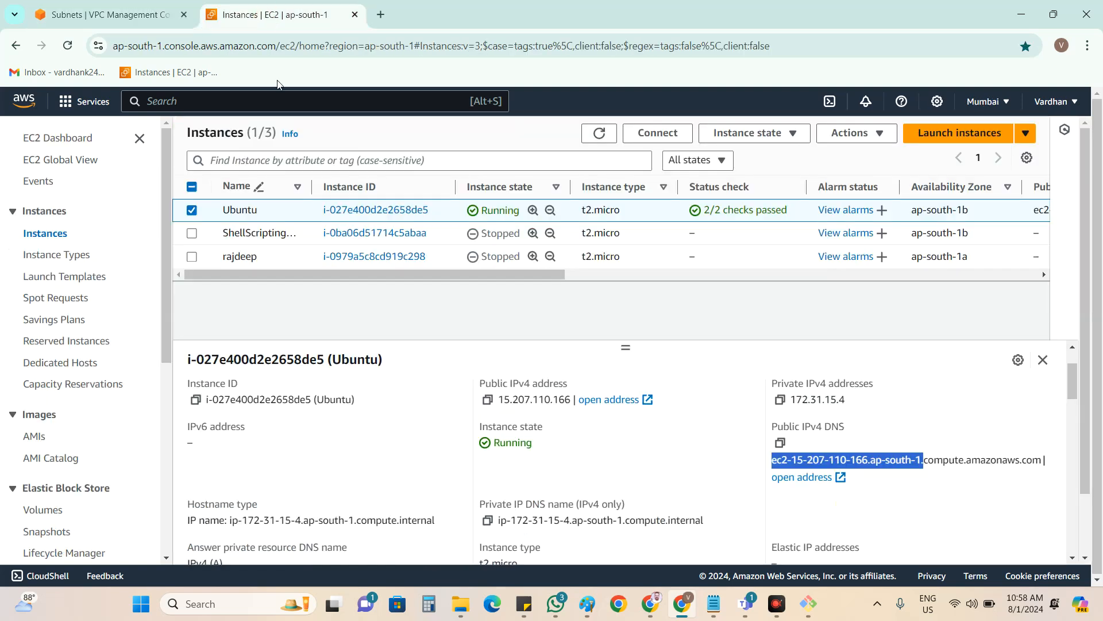
click(811, 460)
drag(772, 460, 990, 461)
click(891, 460)
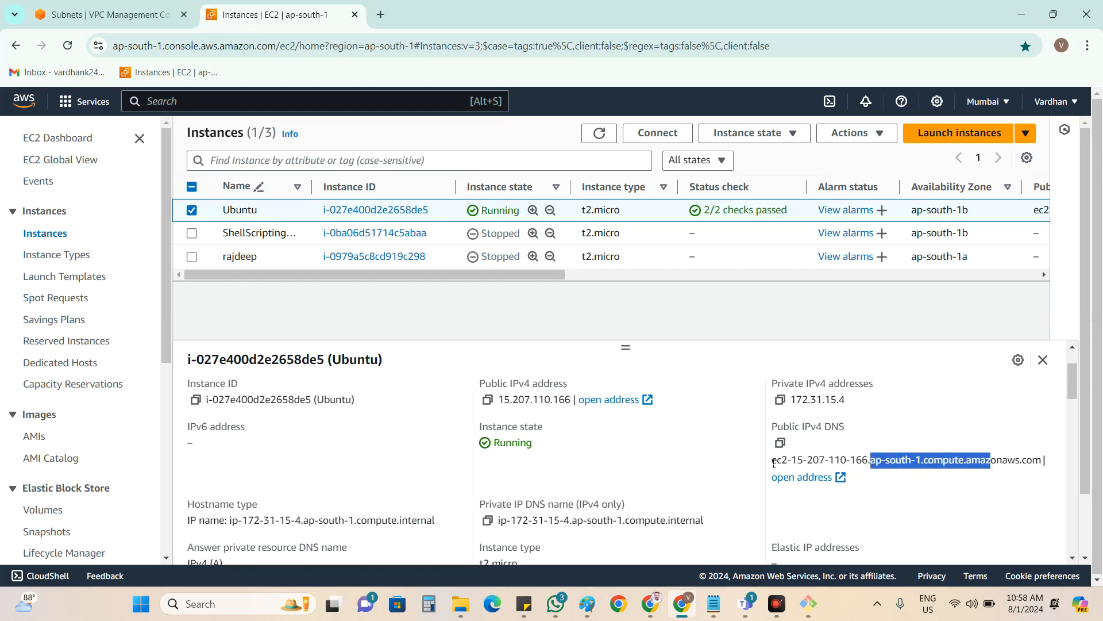
drag(773, 460, 990, 461)
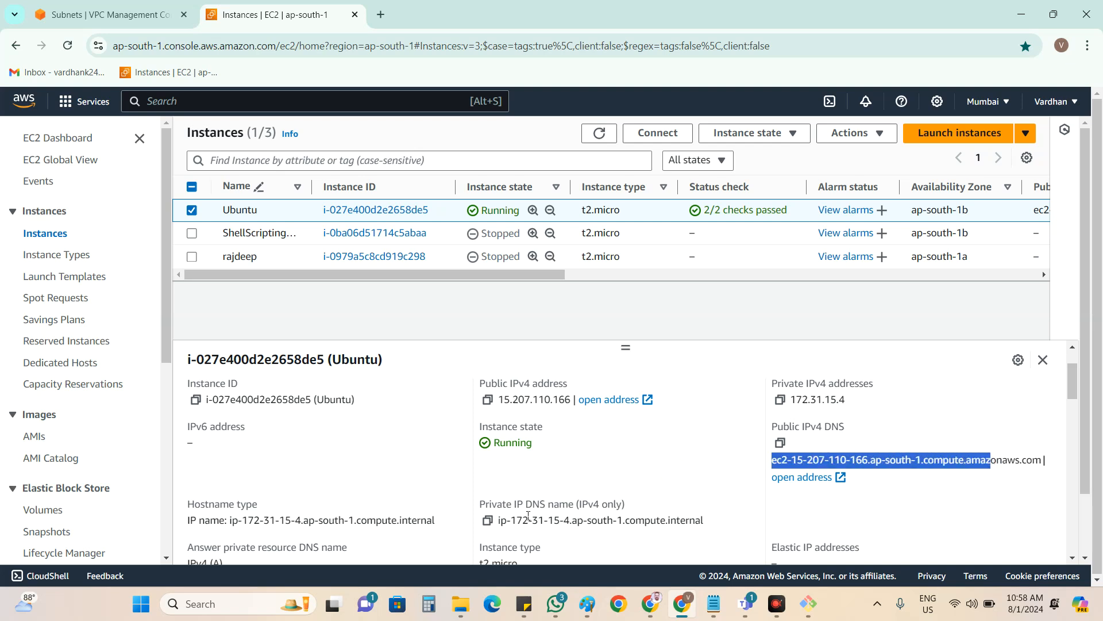
click(559, 521)
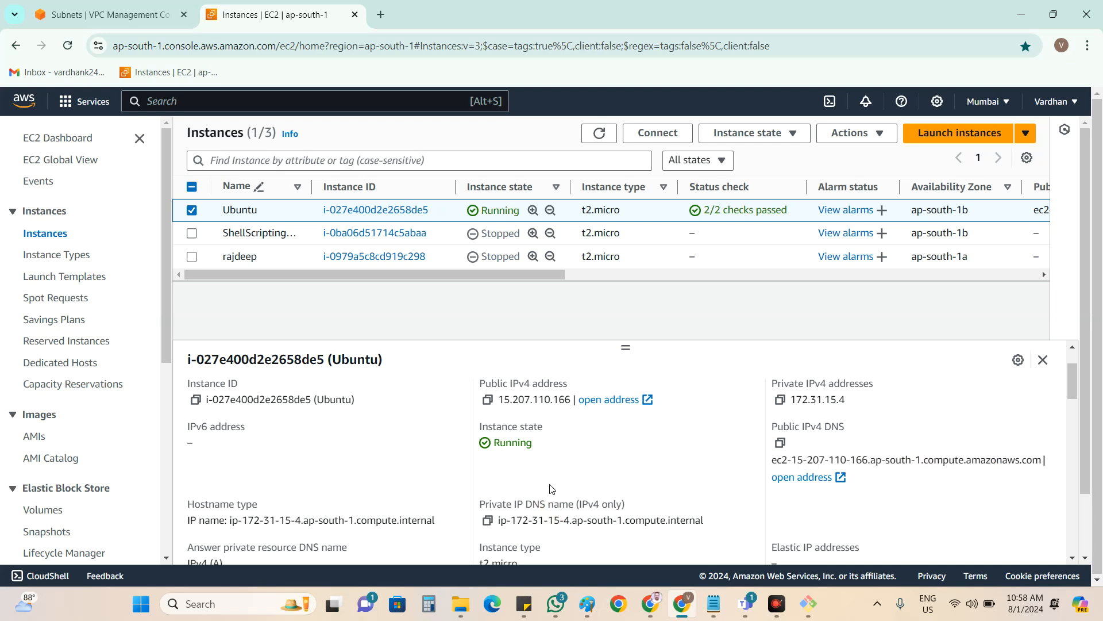
scroll(552, 489, down, 2)
drag(708, 454, 519, 454)
click(519, 454)
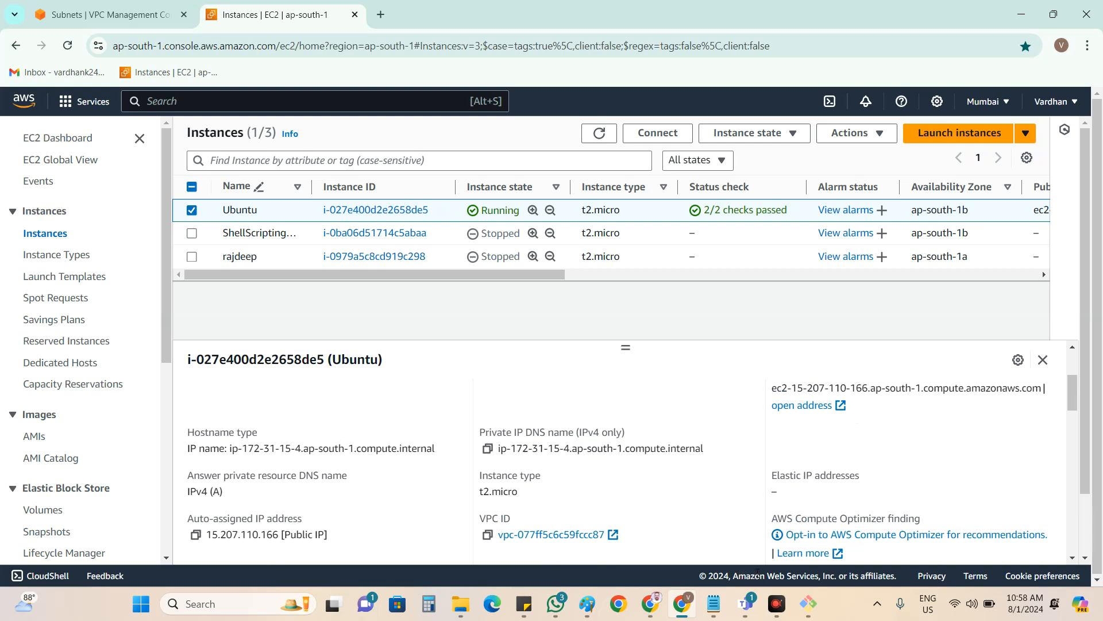
Check the hostname output in the Ubuntu instance's terminal, minimize it and return to the VPC subnets page.
click(809, 605)
drag(524, 162, 415, 161)
drag(930, 131, 805, 137)
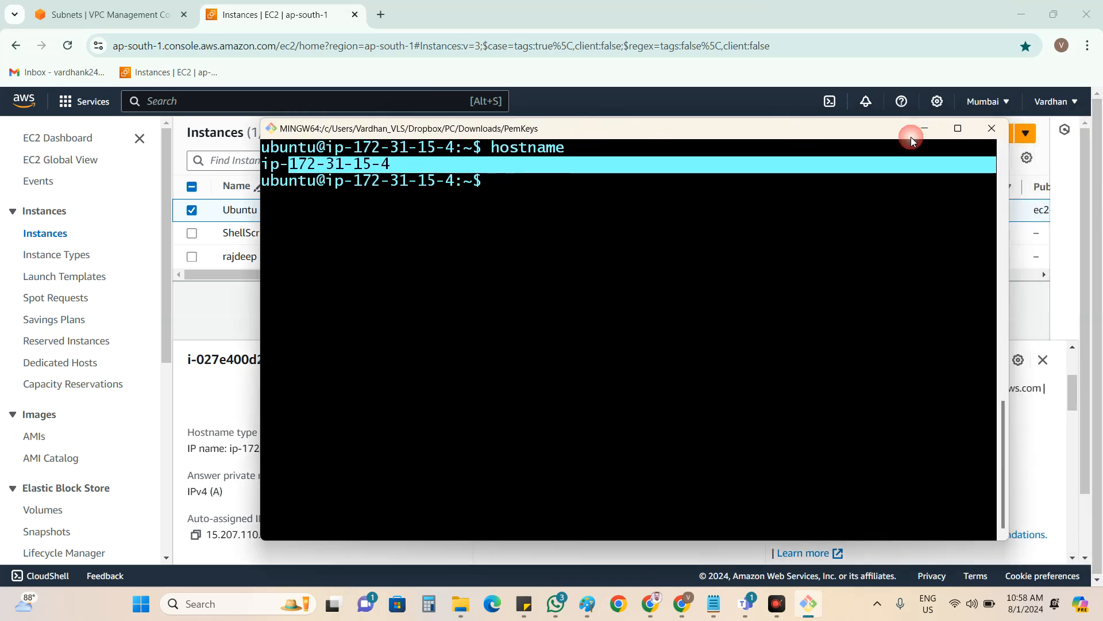
click(740, 193)
text(e)
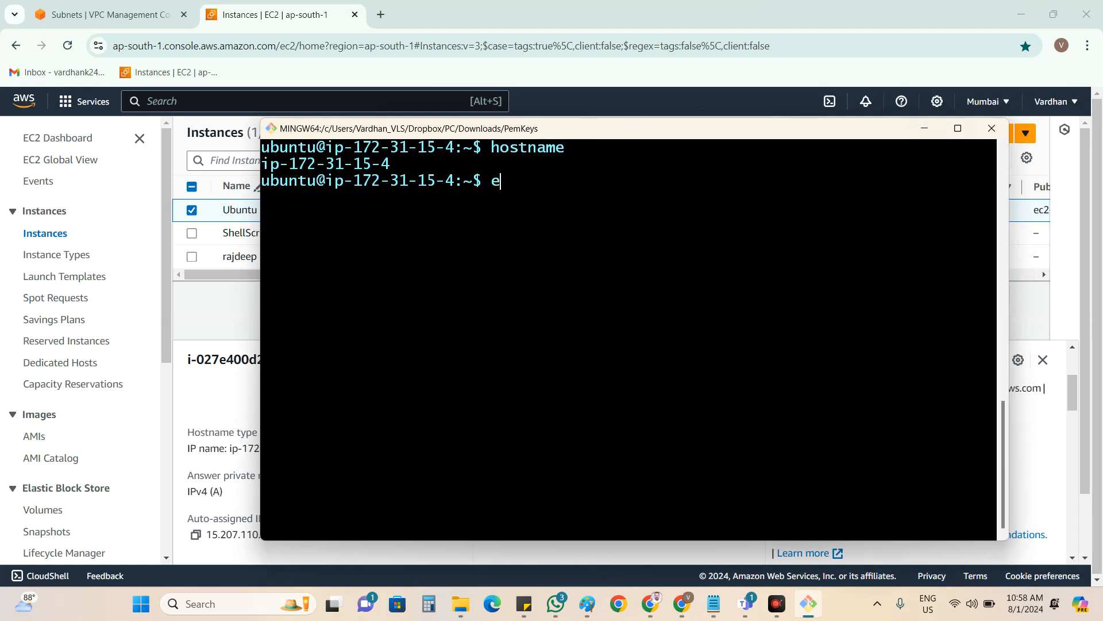
key(BackSpace)
key(BackSpace)
click(924, 128)
click(137, 14)
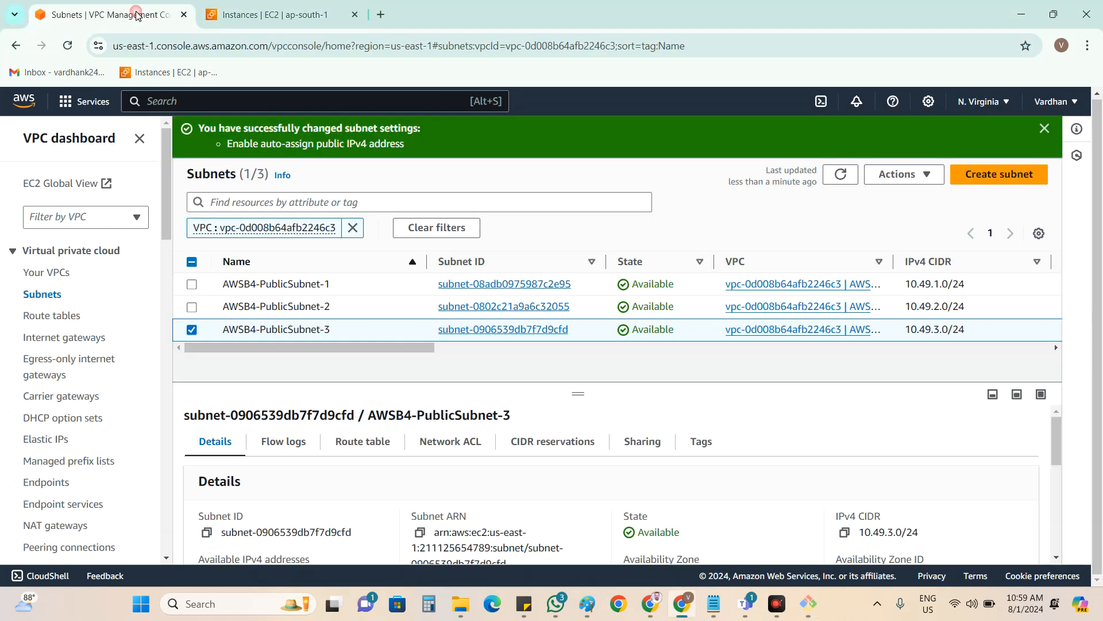
Switch to the AWS.txt notes and highlight the VPC creation, VPC settings and 3 subnets tasks for review.
click(714, 603)
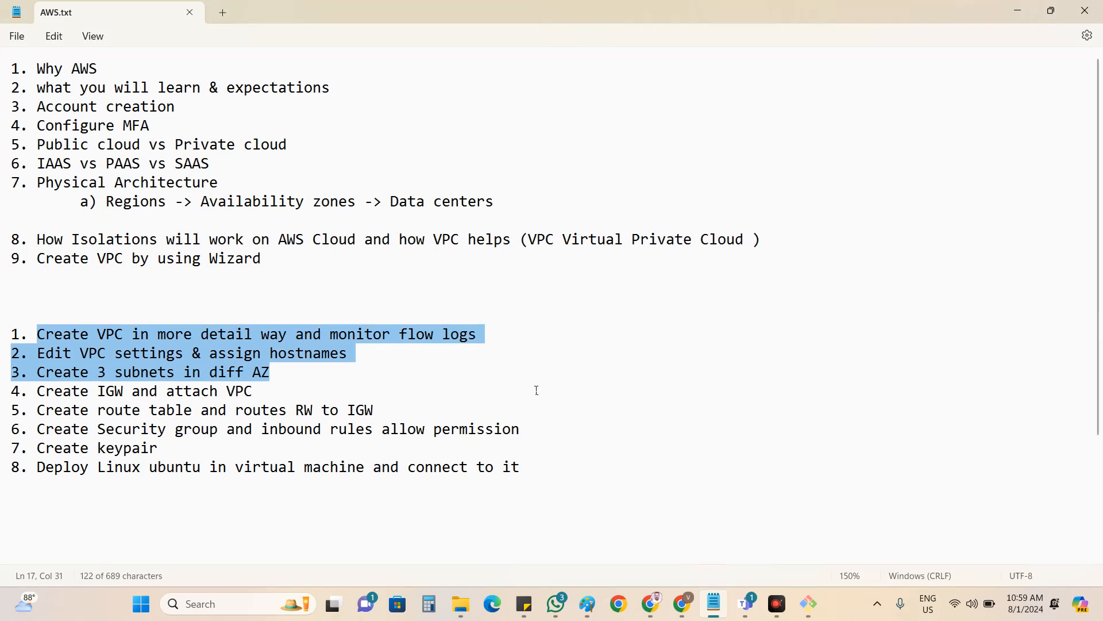
click(313, 353)
drag(270, 372, 47, 336)
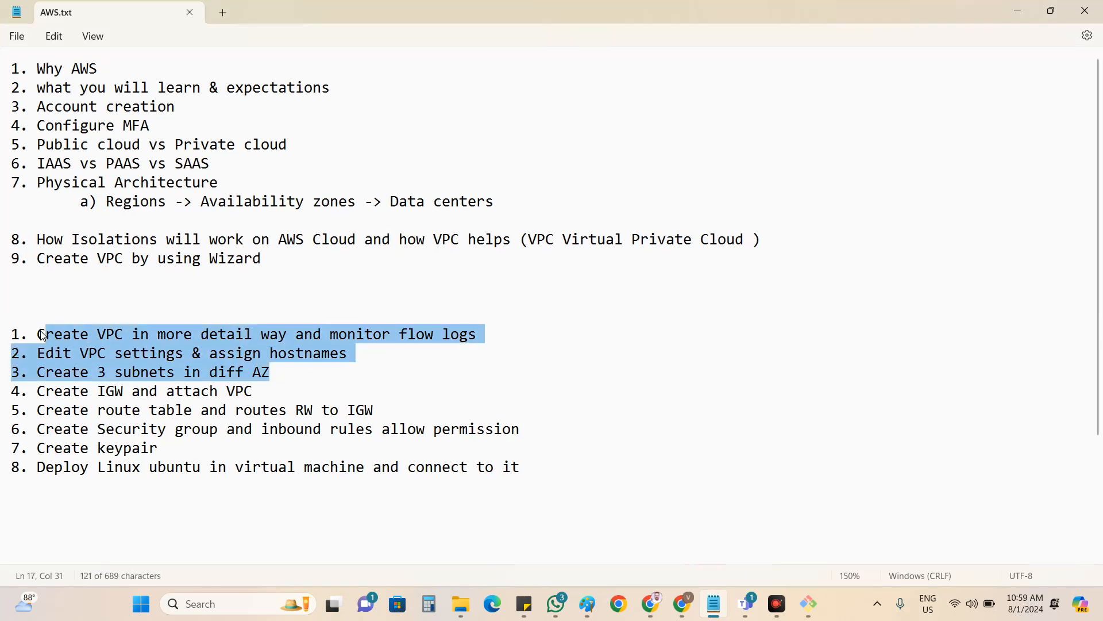
click(174, 370)
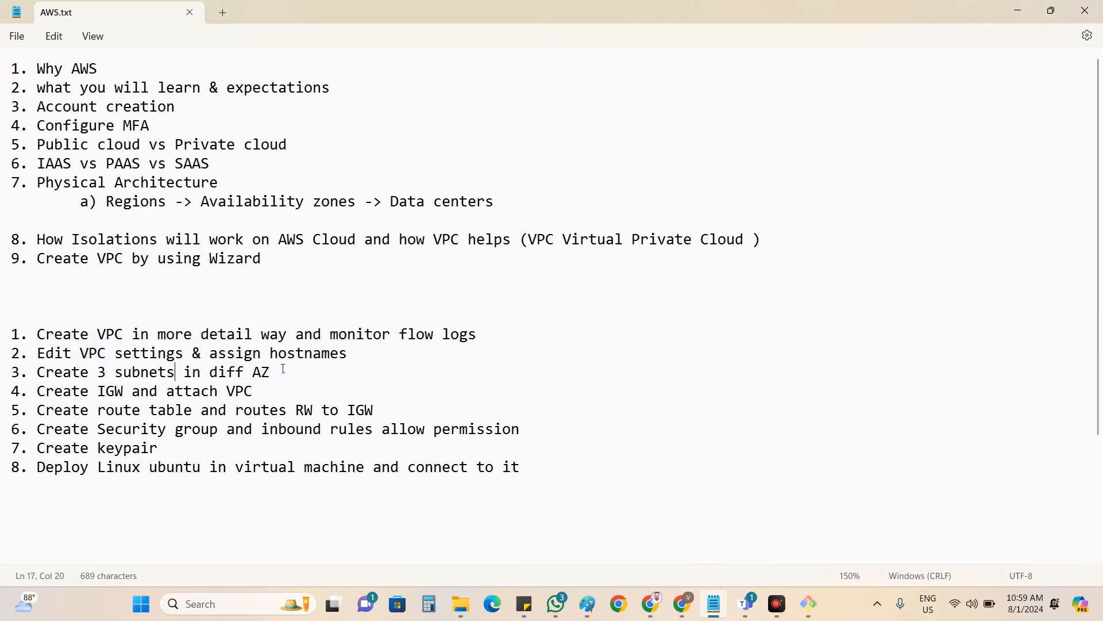
drag(529, 328, 400, 332)
click(691, 388)
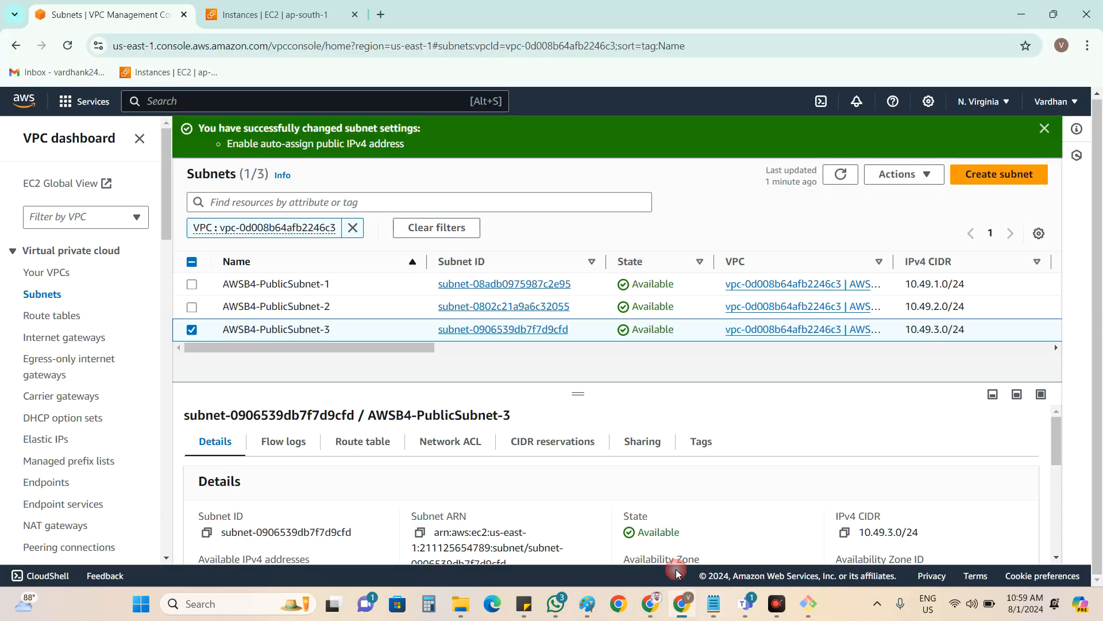
Return to the VPC console in the browser and view the flow logs of AWSB4-VPC.
click(682, 603)
click(57, 273)
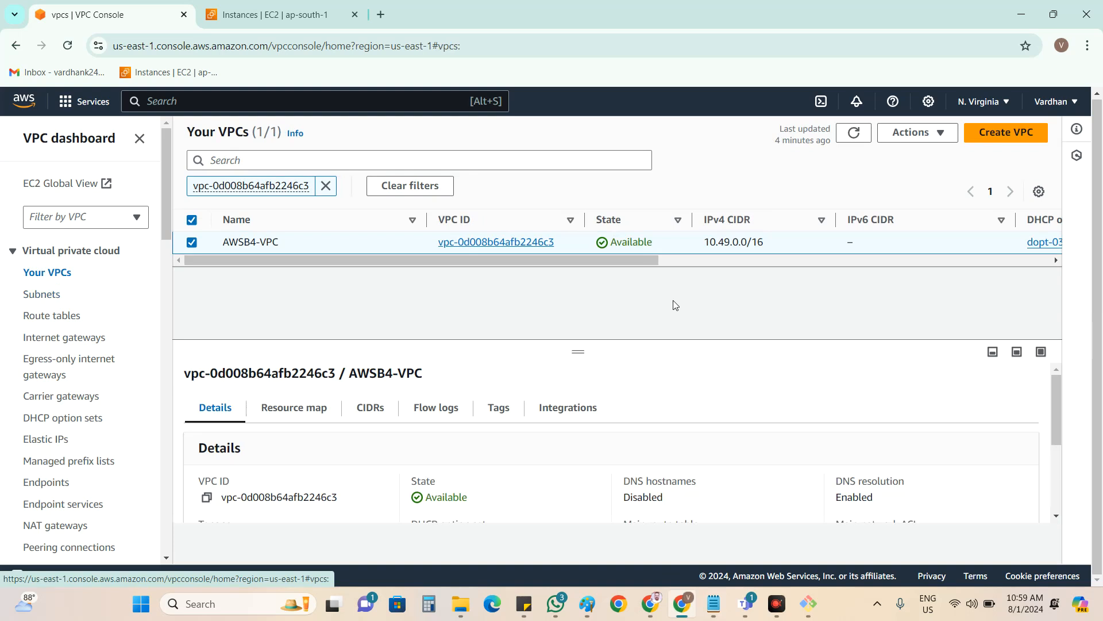
click(434, 409)
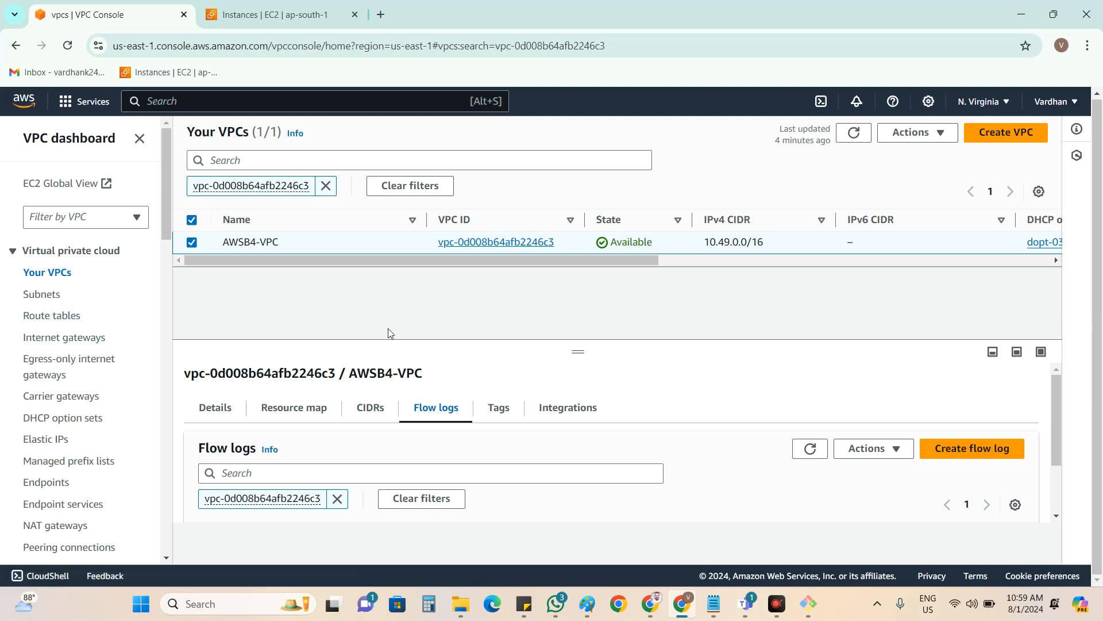
Switch to the Paint diagram and draw a black thought-cloud callout about 264 × 258 px in the blank area beside the US-East box.
click(587, 603)
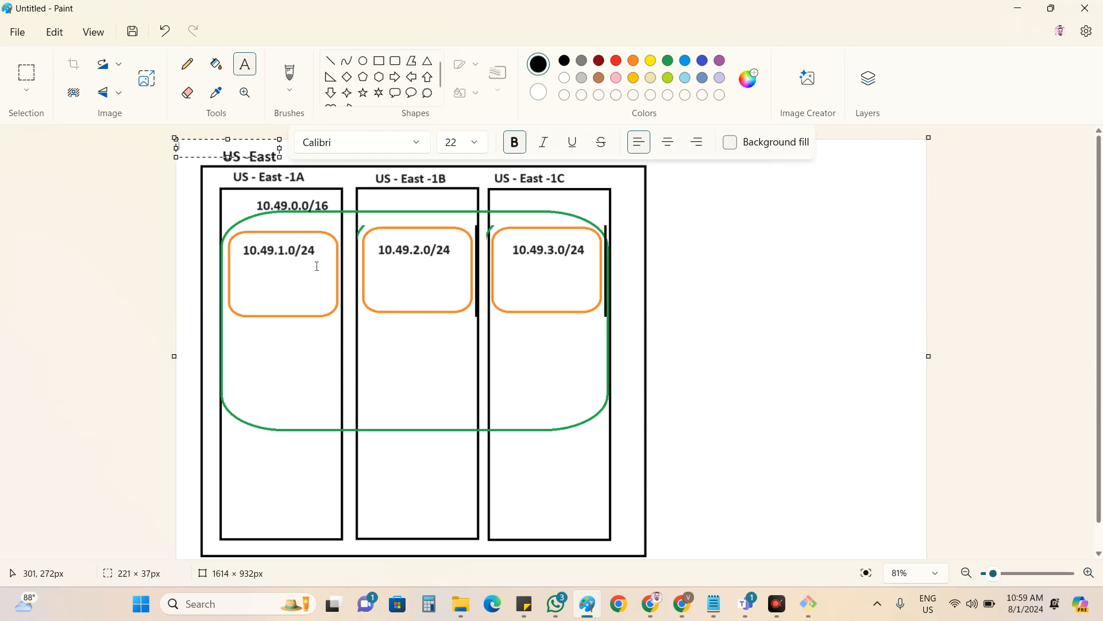
click(440, 97)
click(434, 81)
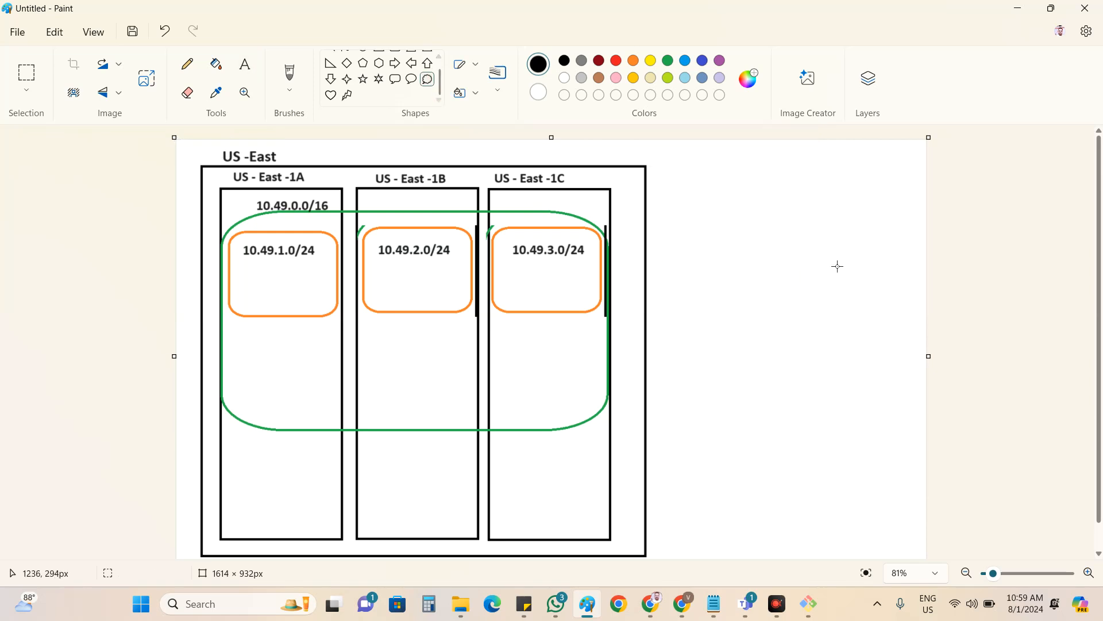
mouse_move(887, 217)
mouse_down()
mouse_move(852, 275)
mouse_move(763, 337)
mouse_up()
drag(857, 263, 896, 258)
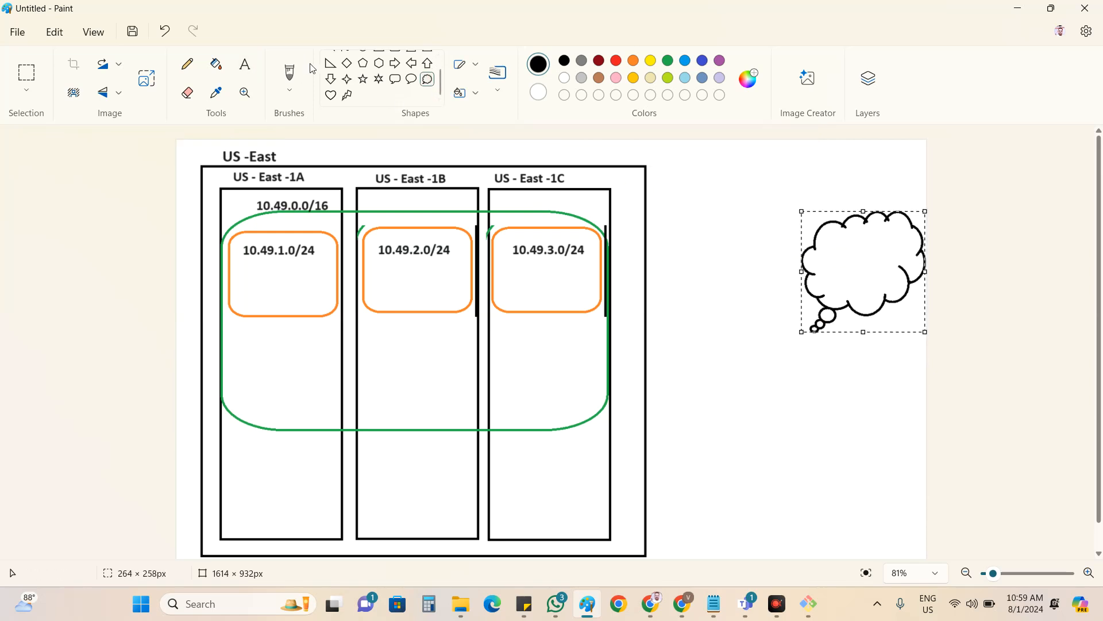
Add the bold text Internet in Calibri size 22 and center it inside the cloud.
click(244, 63)
click(841, 252)
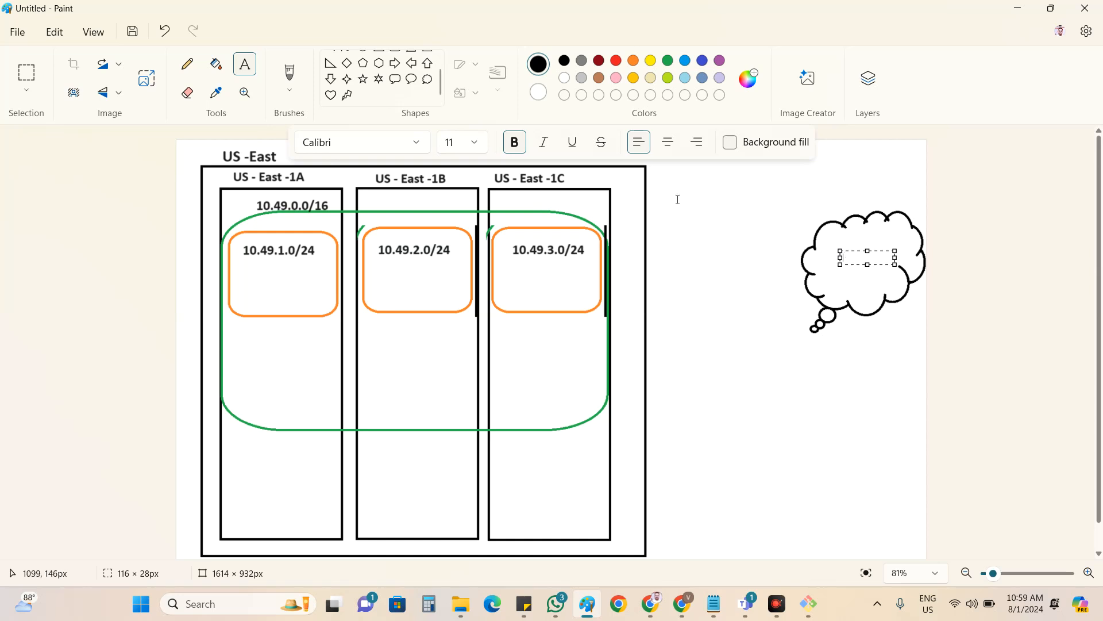
click(450, 142)
drag(460, 138, 433, 140)
text(2.0)
key(Return)
text(22)
click(878, 258)
text(Internet)
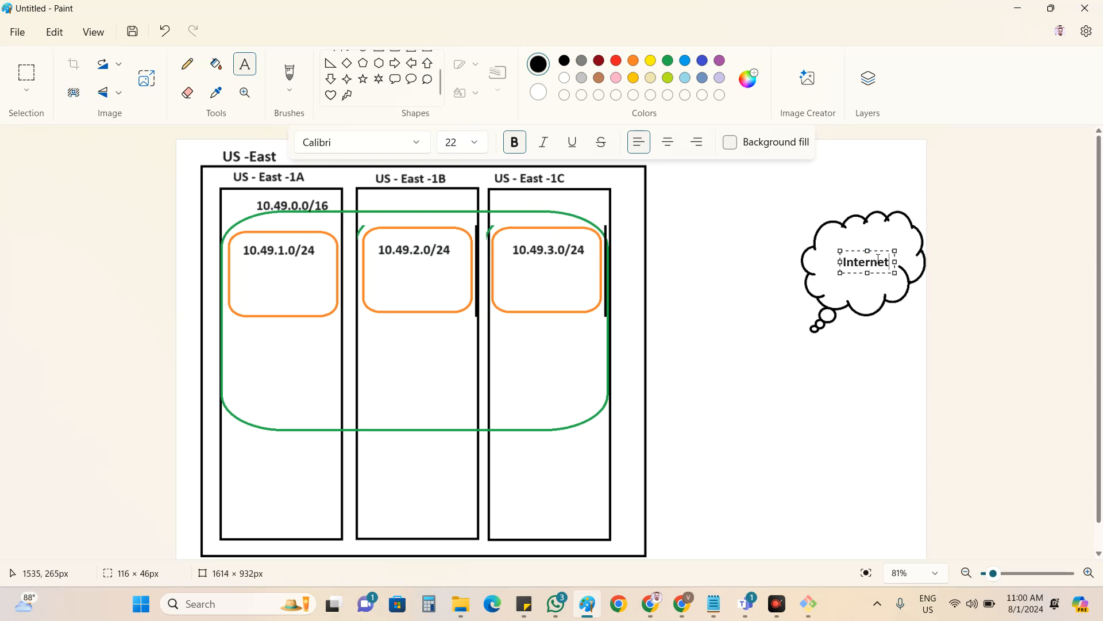
drag(840, 251, 823, 237)
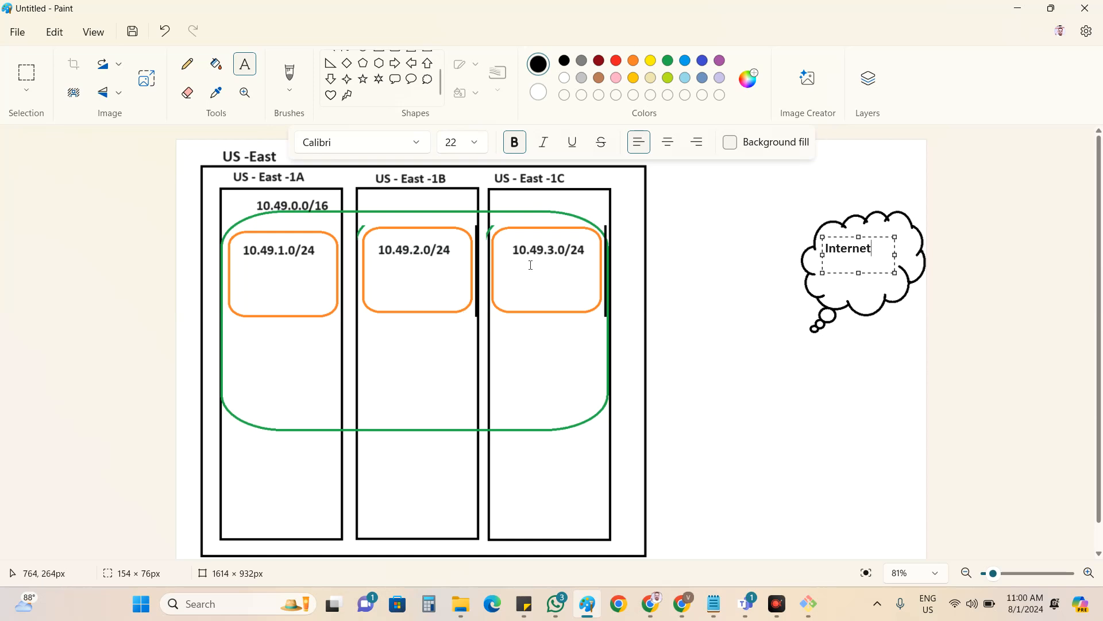
drag(838, 236, 857, 247)
click(968, 260)
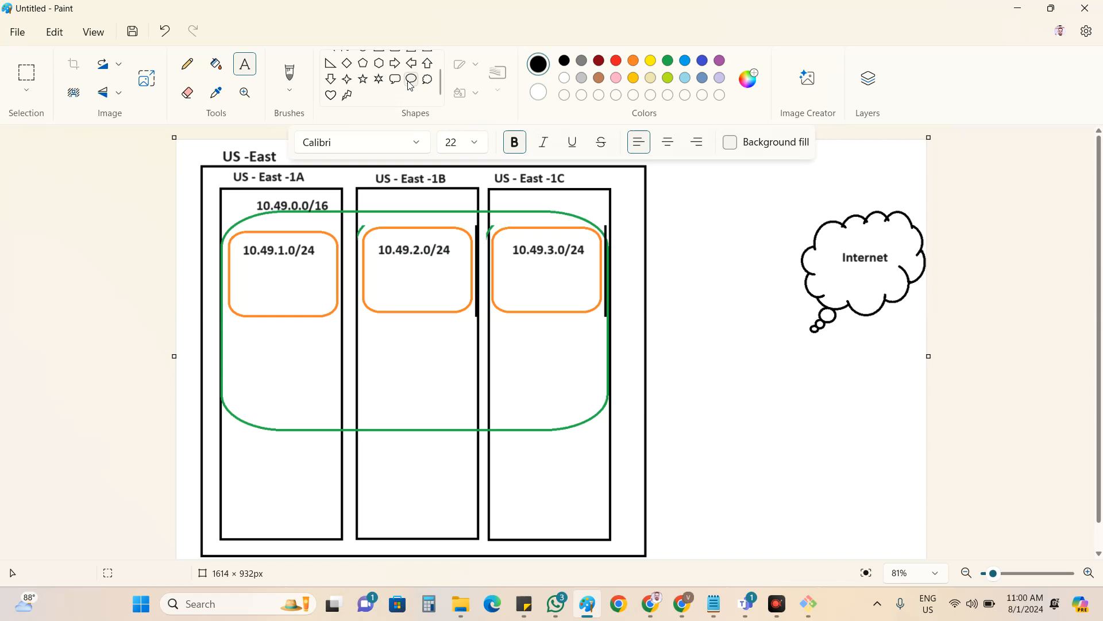
Draw a green pentagon about 237 × 156 px across the US-East border, touching the green VPC outline.
click(363, 63)
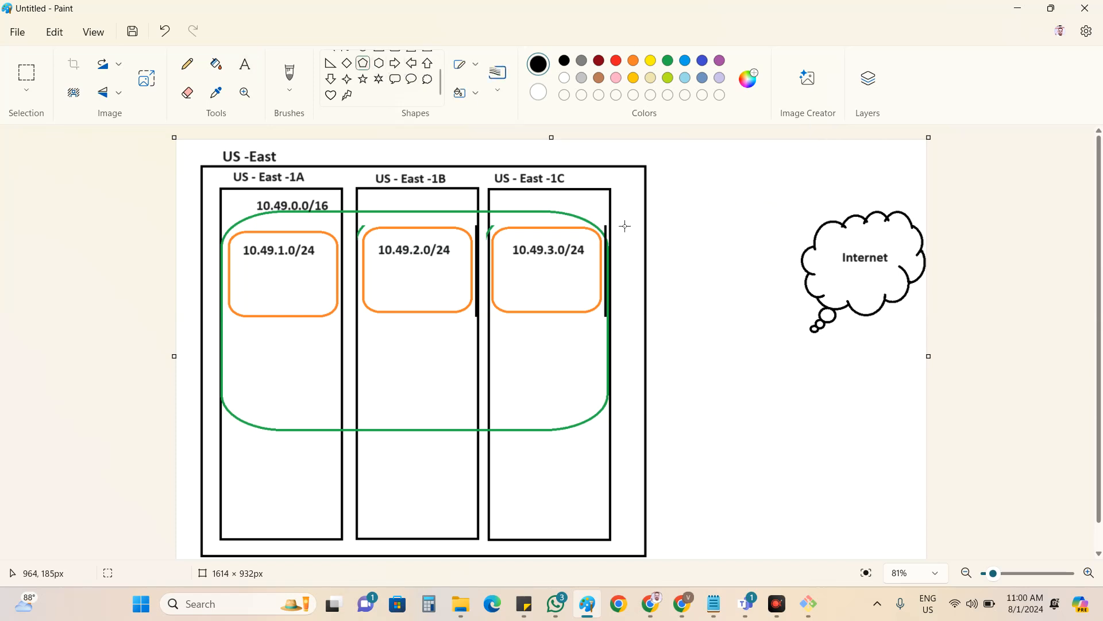
drag(625, 226, 735, 298)
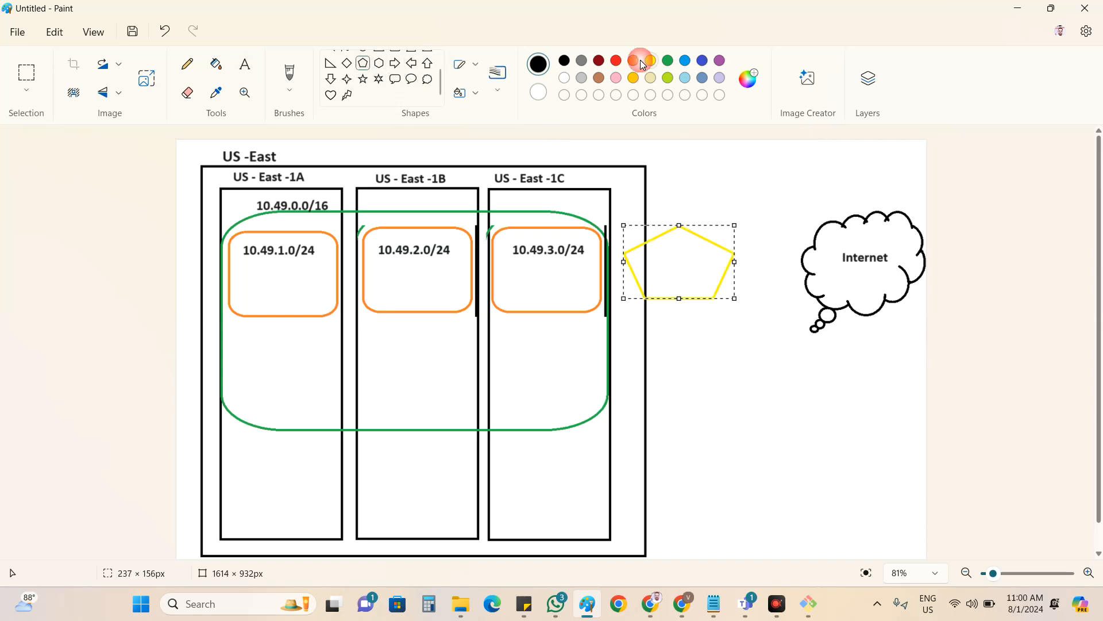
click(672, 61)
drag(693, 249, 675, 240)
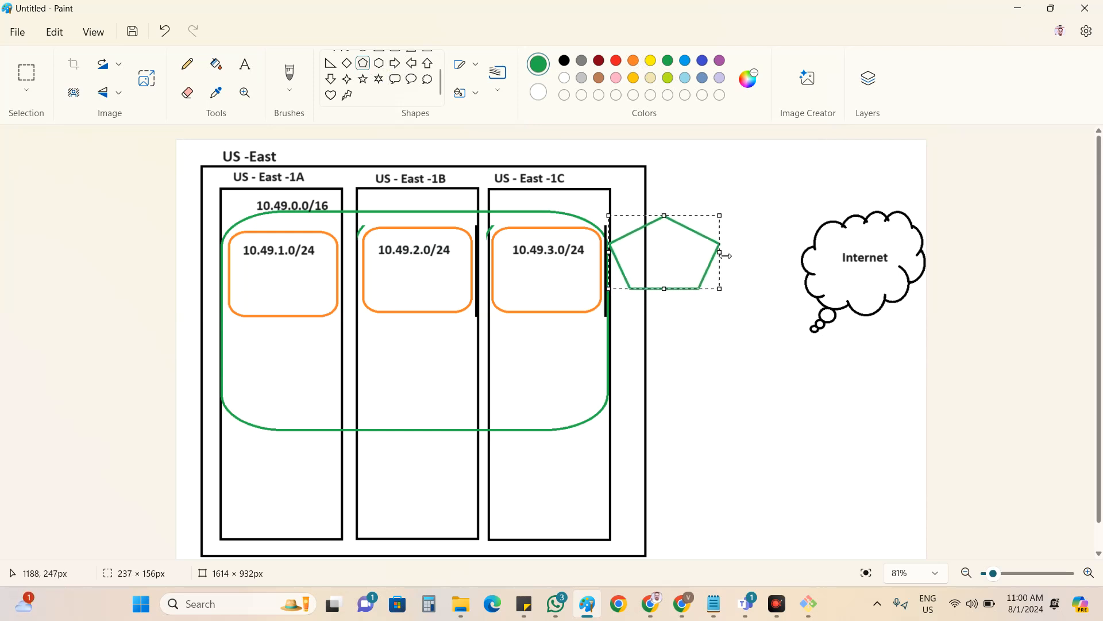
Erase the part of the black US-East border line that runs through the inside of the pentagon.
click(255, 72)
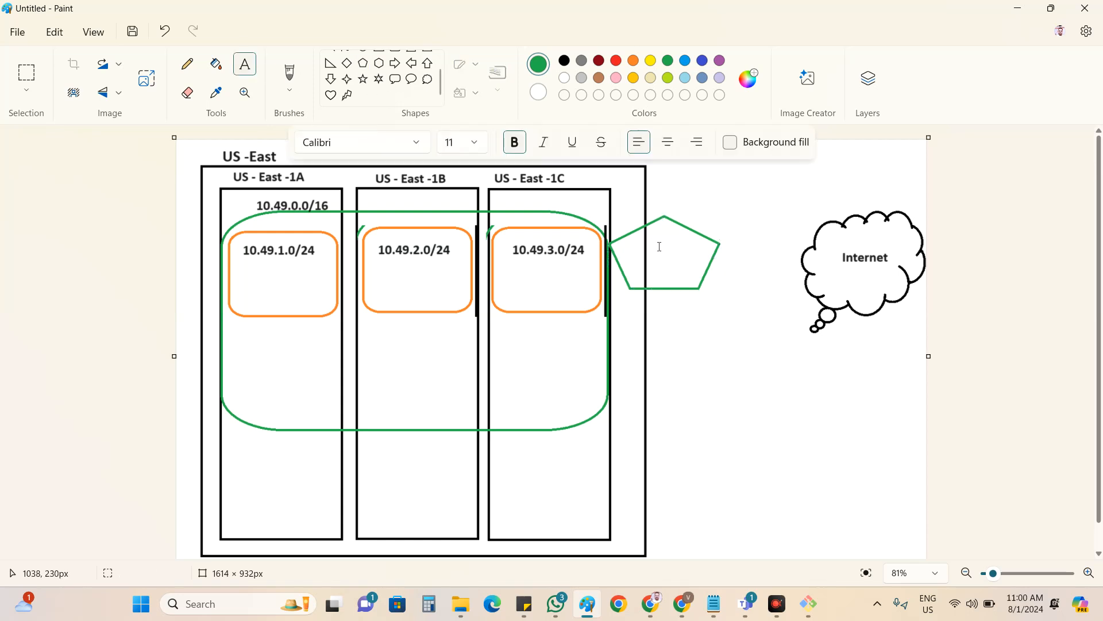
click(26, 73)
click(632, 237)
drag(632, 238, 667, 281)
key(Delete)
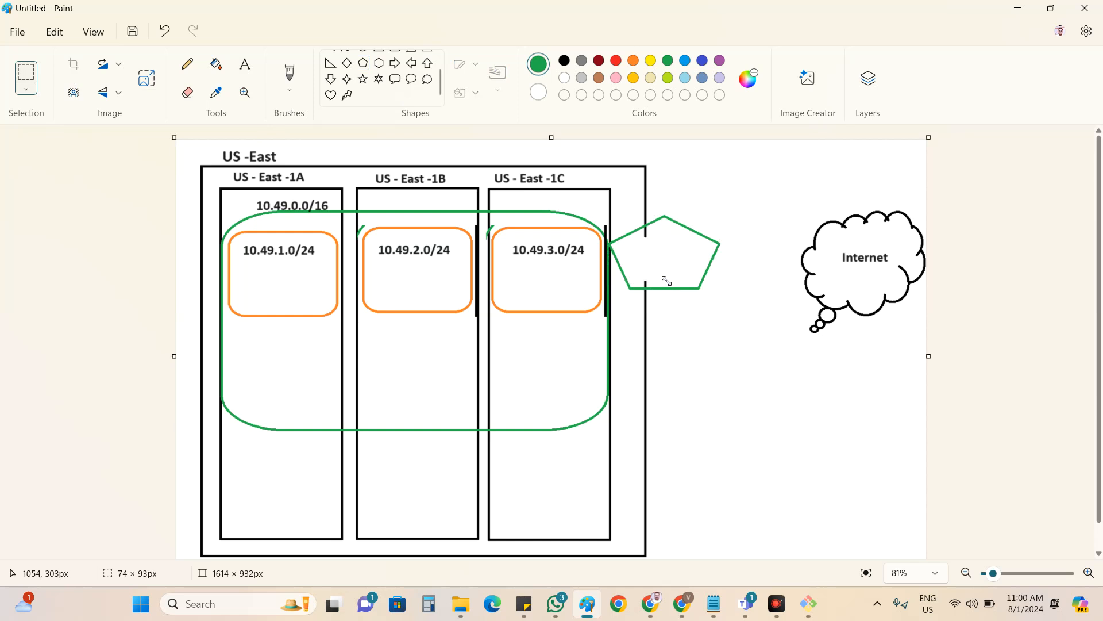
drag(643, 231, 651, 286)
key(Delete)
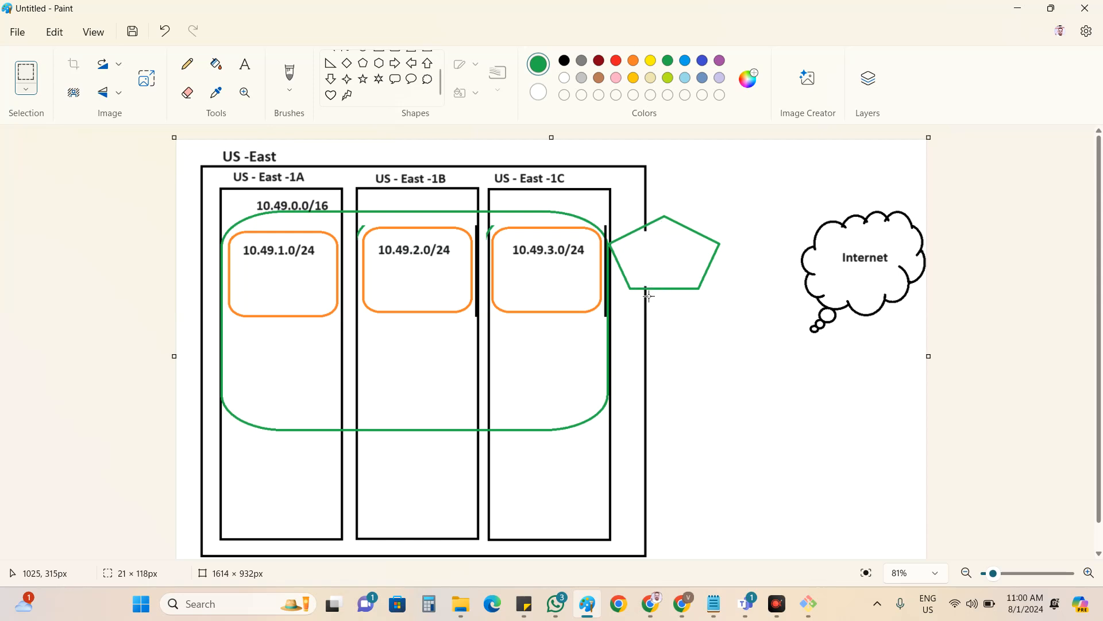
Try labeling the pentagon IGW in green size 22 text, and undo the label.
click(245, 64)
click(638, 253)
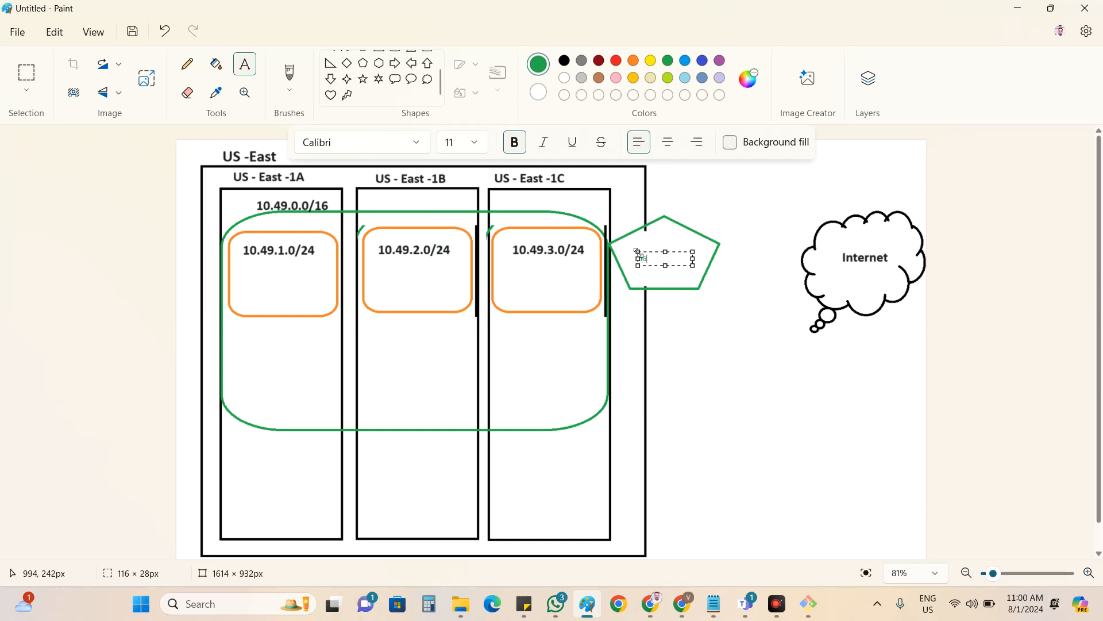
drag(638, 259, 655, 260)
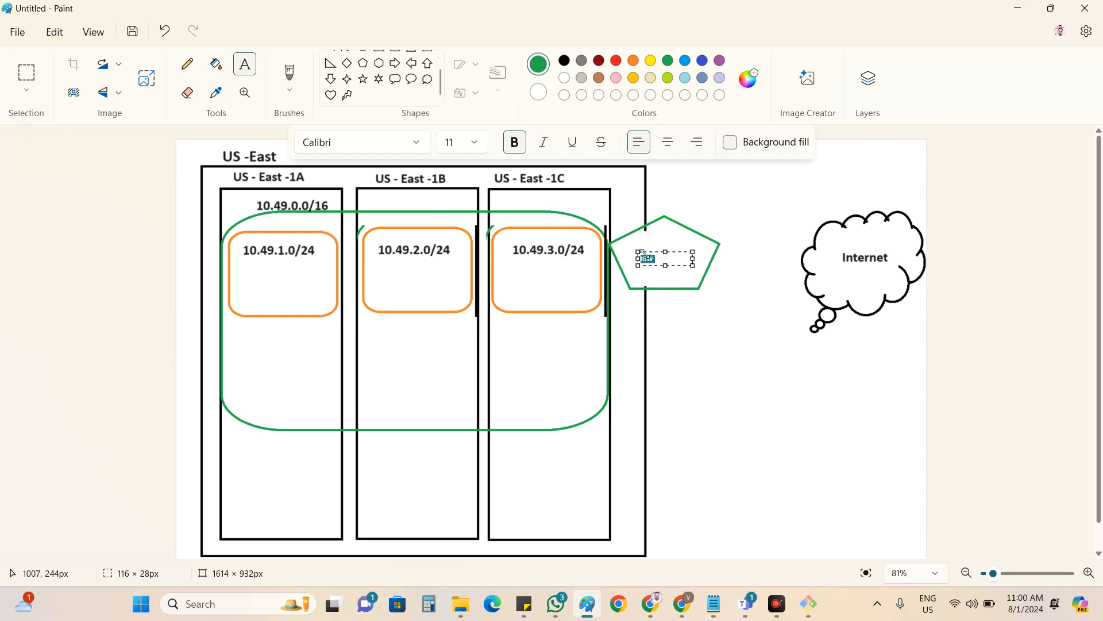
click(475, 142)
click(454, 408)
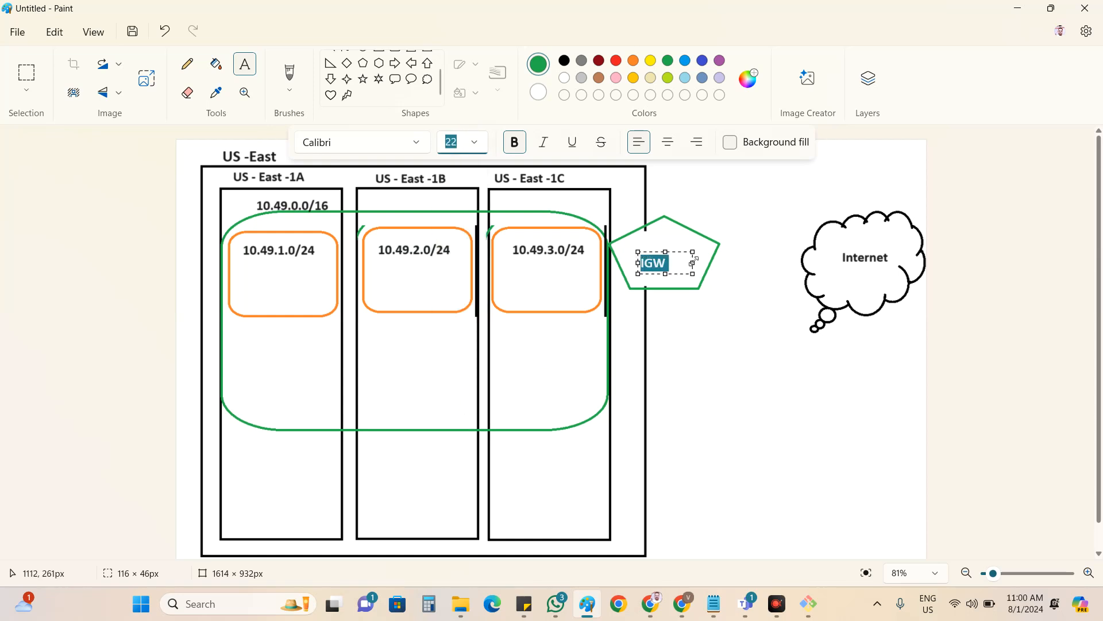
click(712, 274)
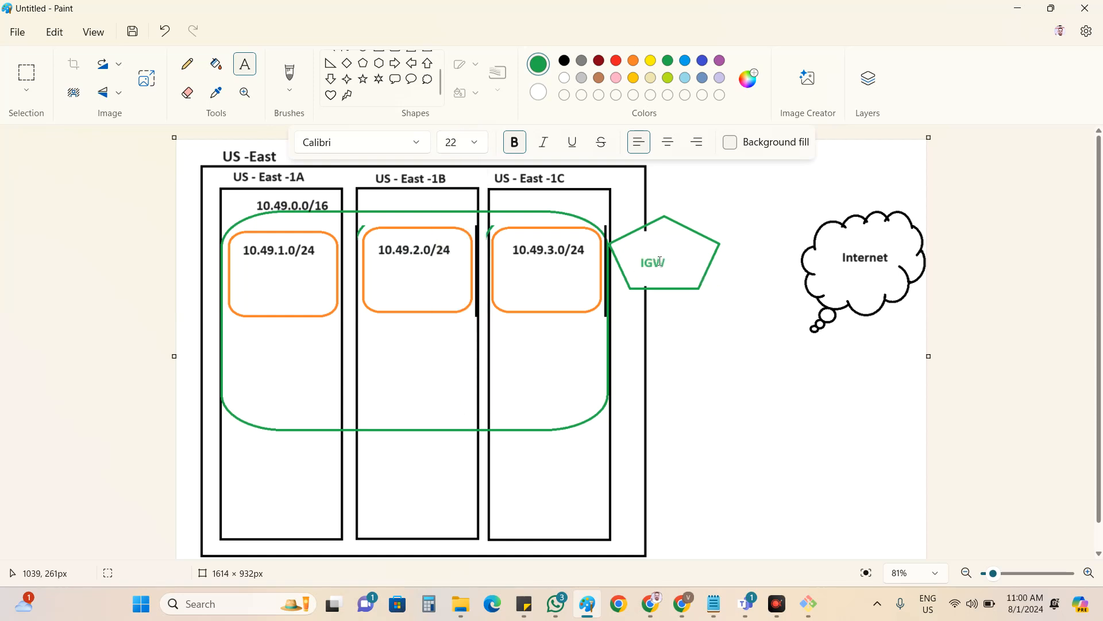
key(ctrl+z)
Label the pentagon IGW in black, bold Calibri size 22 text.
click(637, 244)
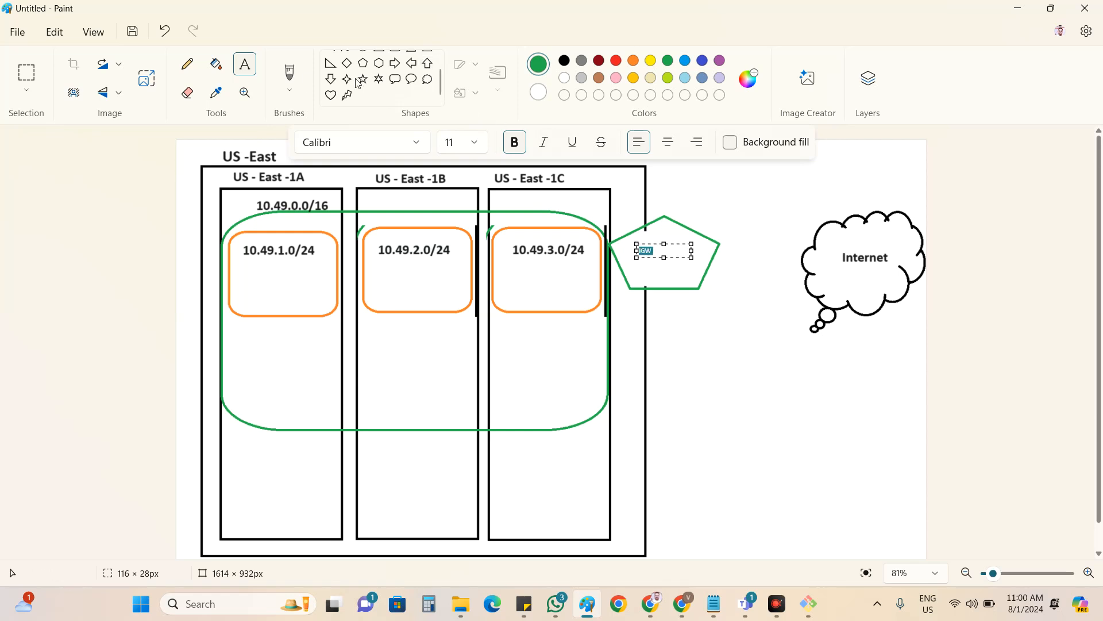
click(565, 61)
click(475, 142)
click(455, 405)
click(810, 315)
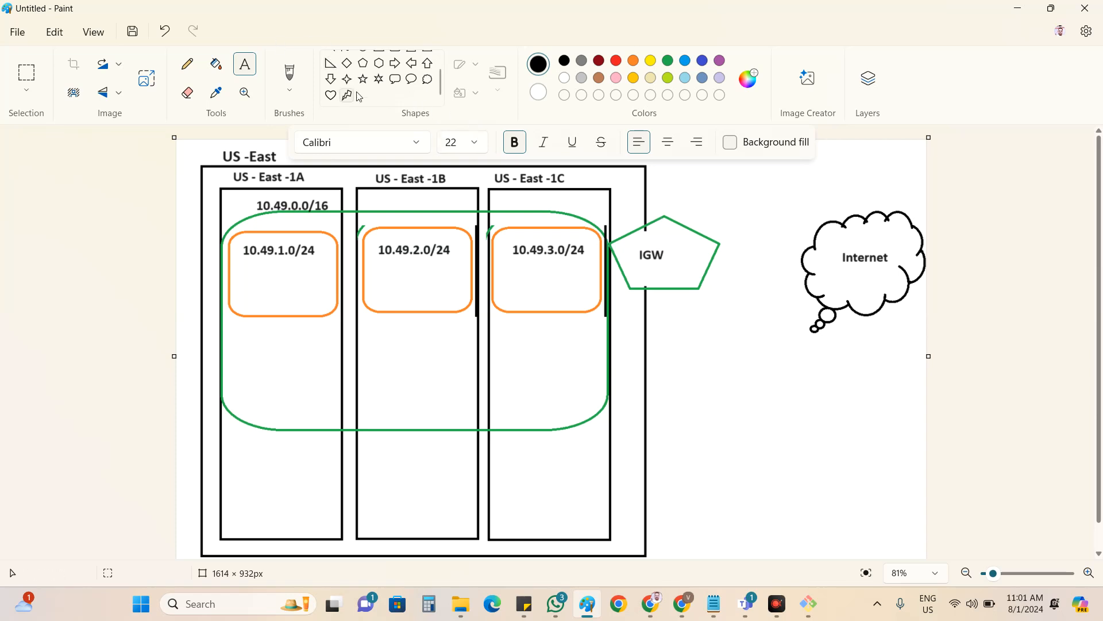
Draw a black straight line about 207 px long connecting the IGW pentagon to the Internet cloud.
scroll(345, 106, up, 1)
click(335, 65)
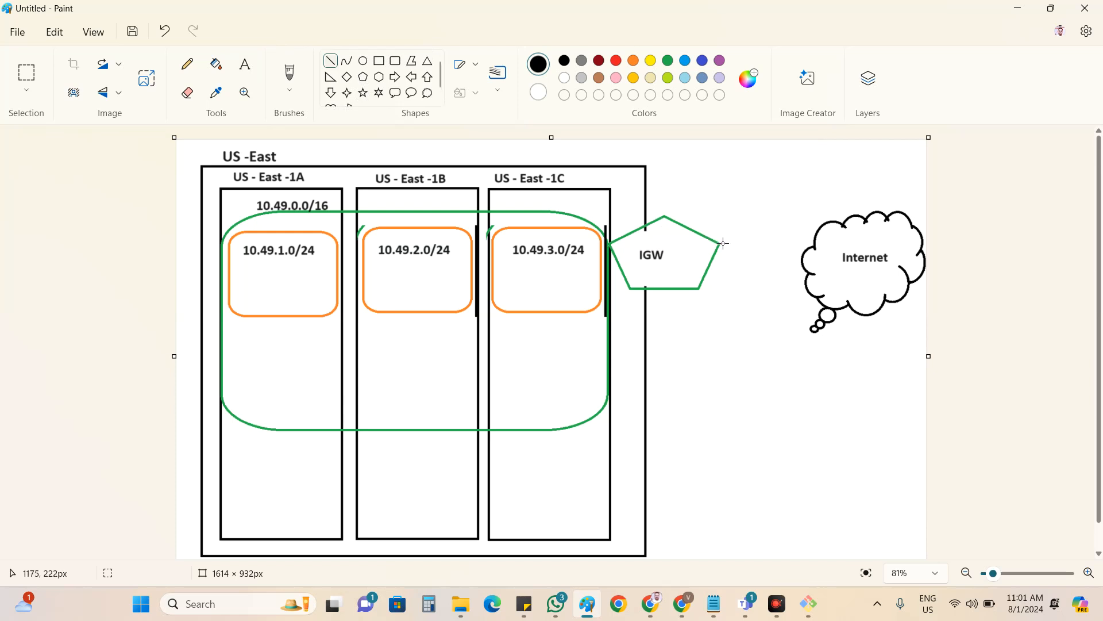
drag(717, 246, 814, 250)
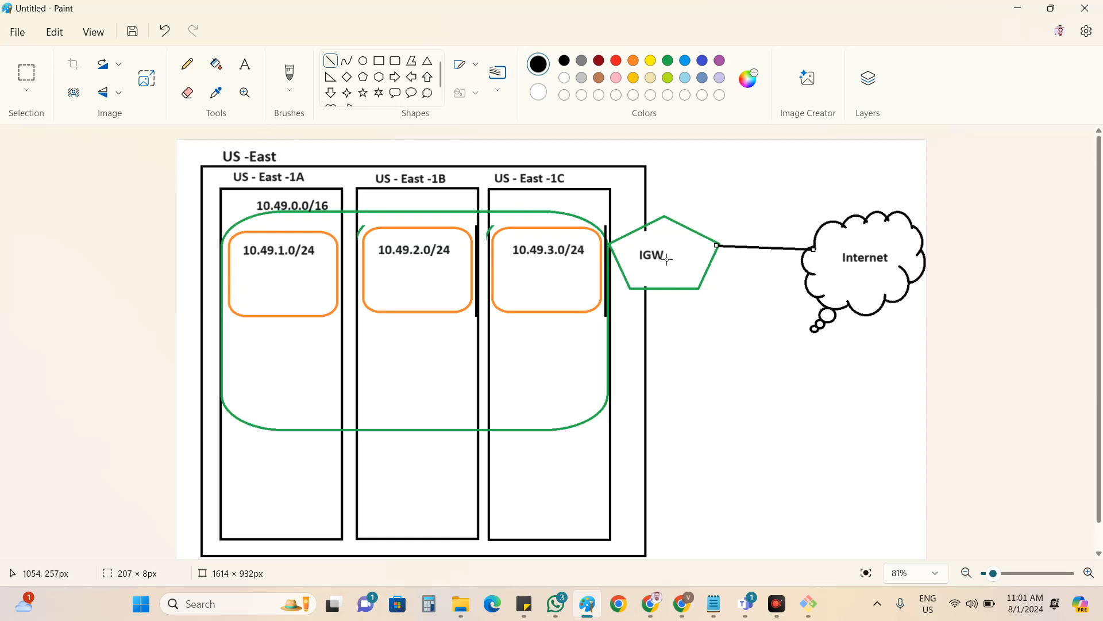
Switch to the VPC console in Chrome and create an internet gateway named AWSB4-IGW.
click(682, 603)
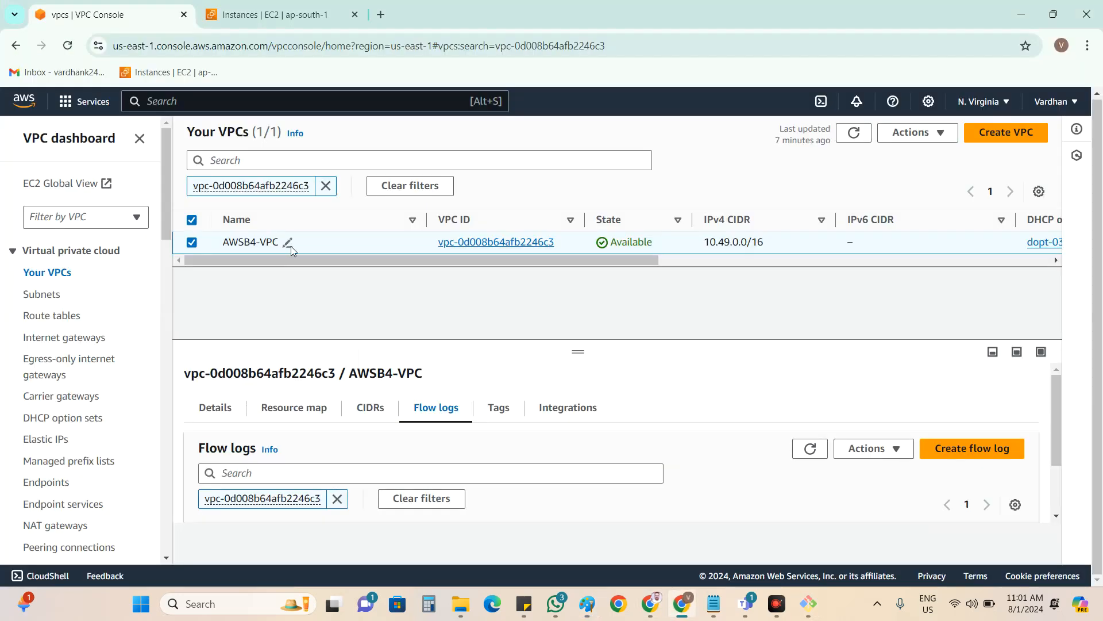
click(75, 338)
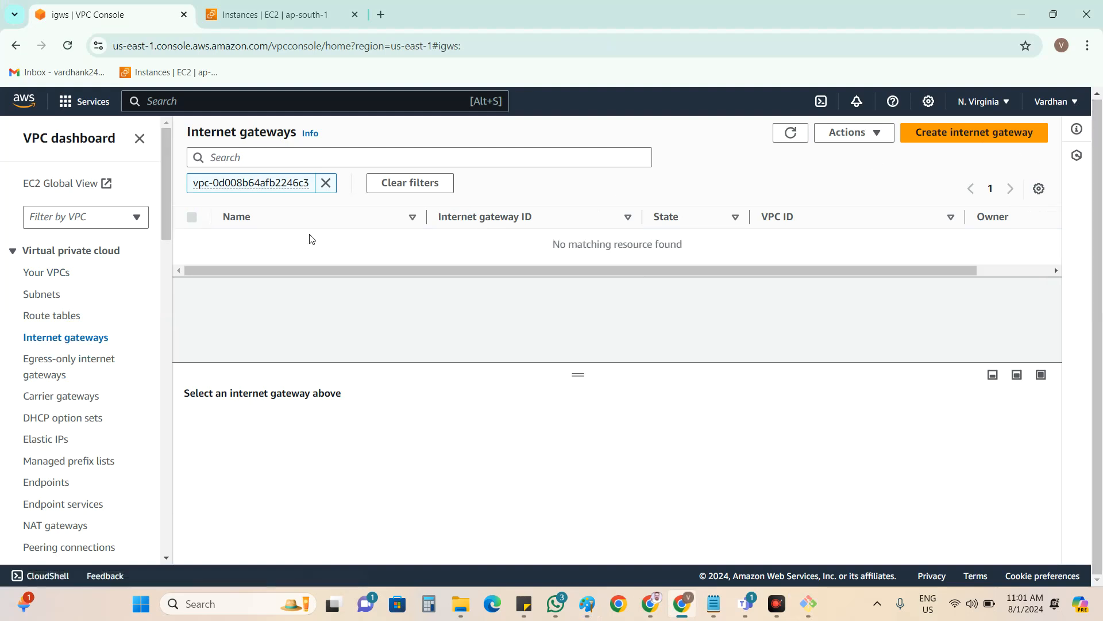
click(326, 182)
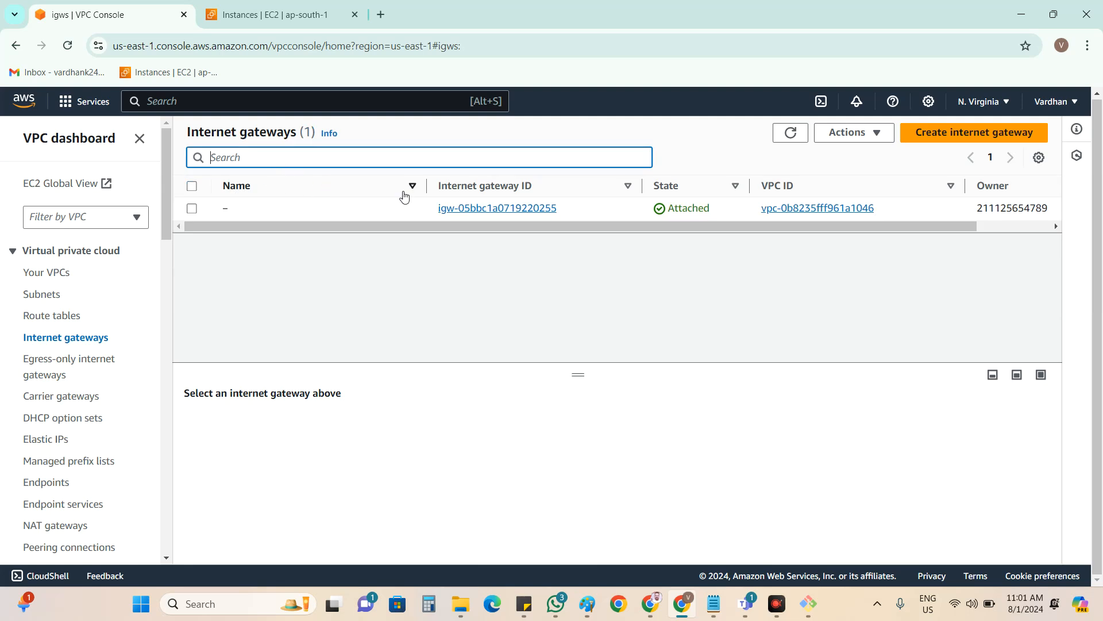
click(966, 133)
click(163, 305)
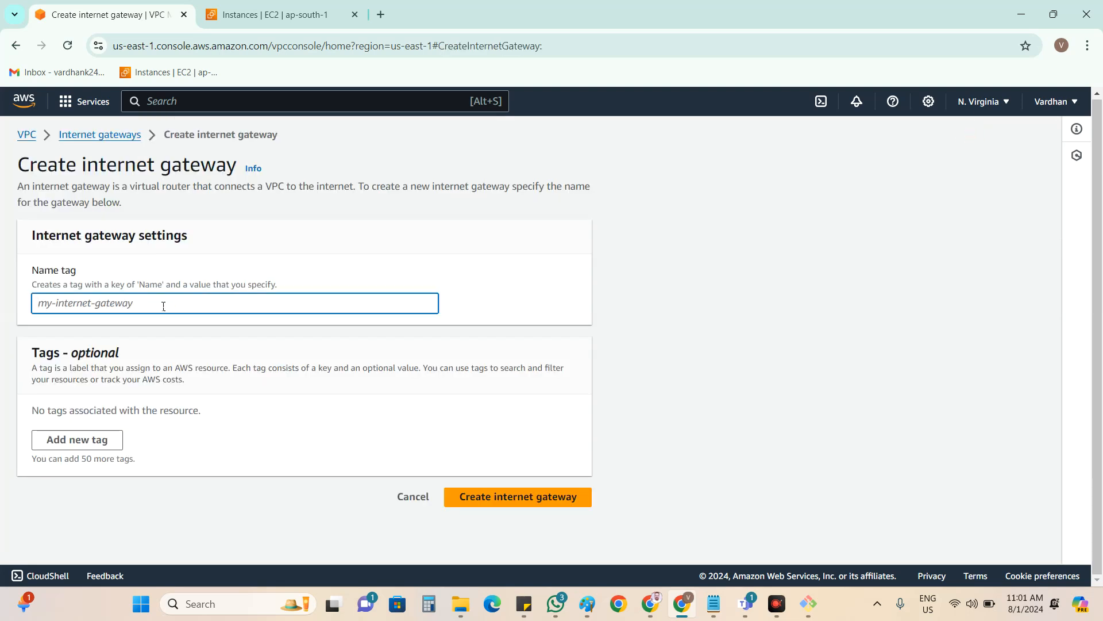
text(AWS)
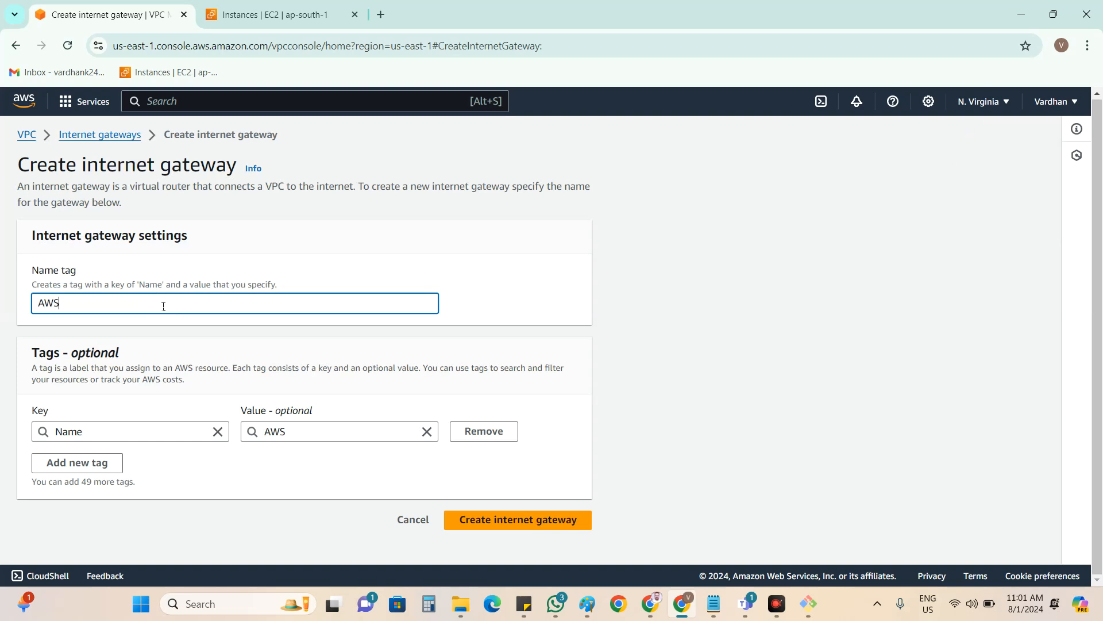
text(B4-IGW)
click(505, 520)
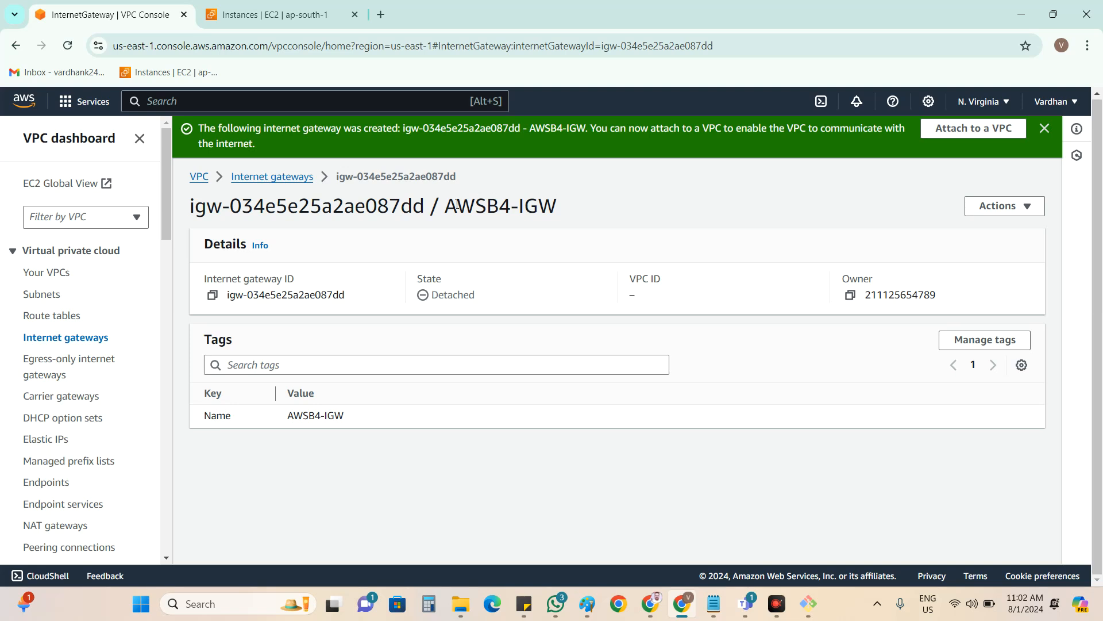
Examine the new gateway's name and the task about creating an IGW and attaching it to the VPC in AWS.txt.
drag(447, 206, 507, 208)
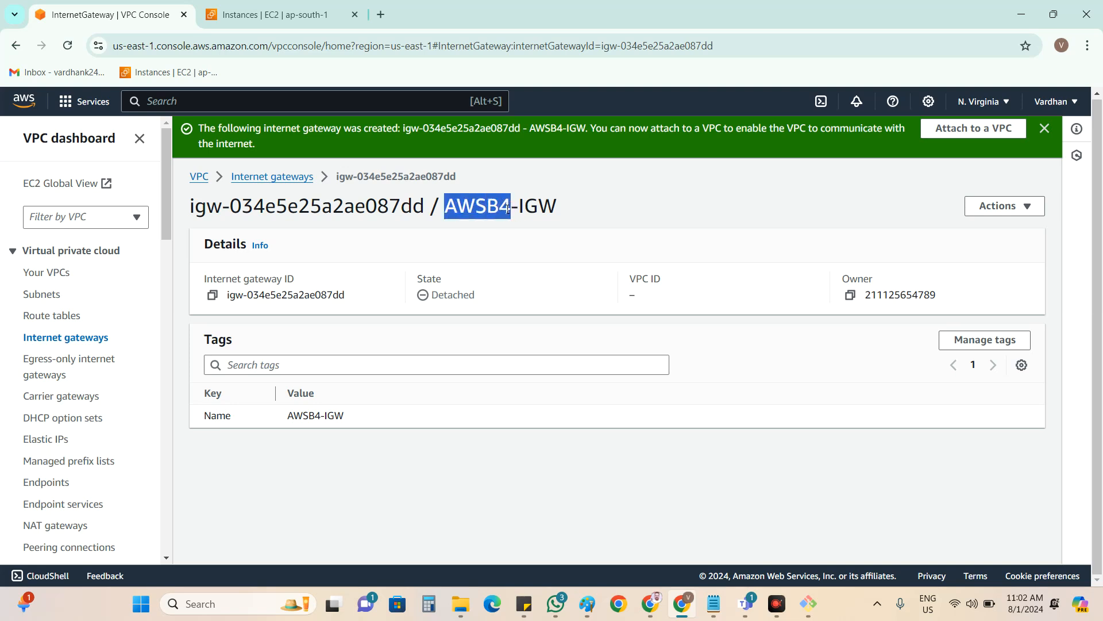
drag(507, 208, 445, 206)
click(504, 207)
click(551, 205)
drag(555, 205, 521, 204)
click(591, 205)
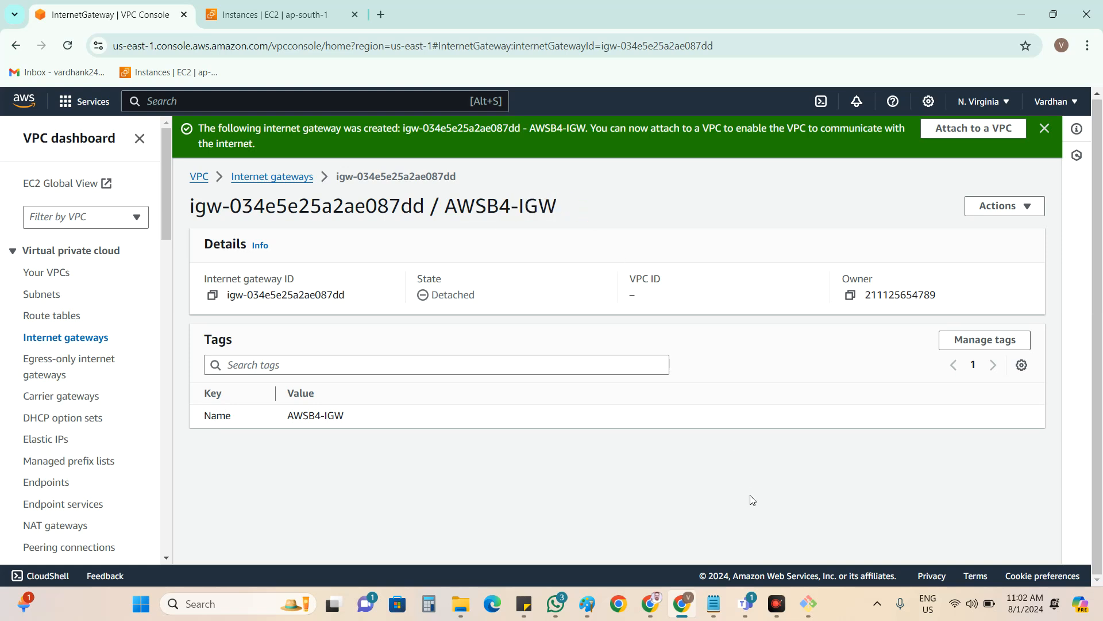
click(713, 603)
drag(42, 390, 198, 391)
click(276, 391)
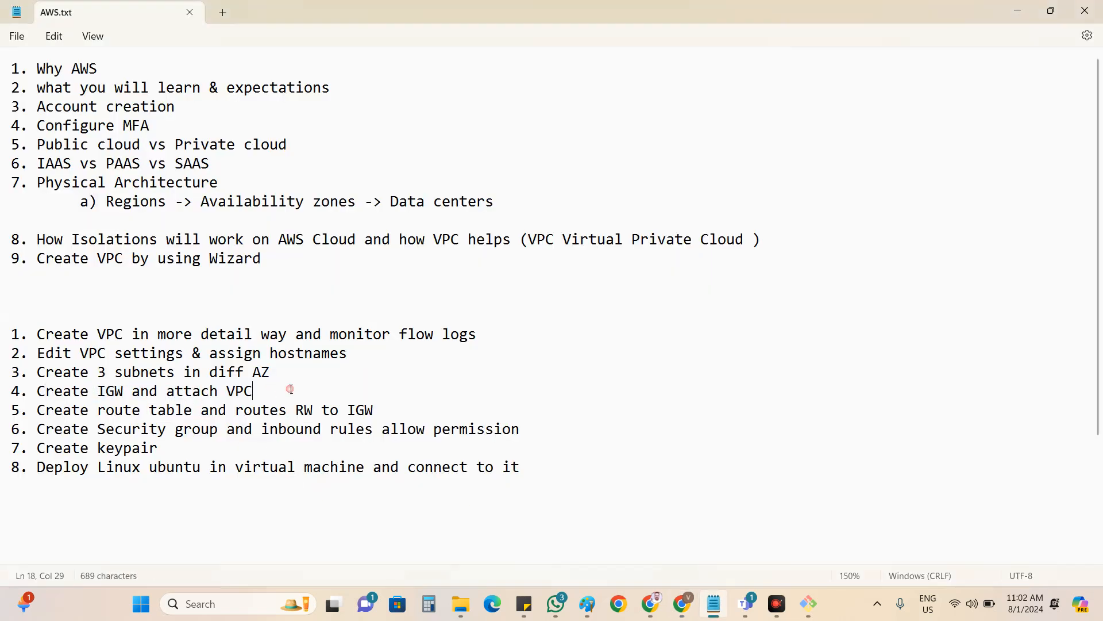
click(1021, 11)
Attach the AWSB4-IGW internet gateway to AWSB4-VPC.
click(975, 127)
click(183, 305)
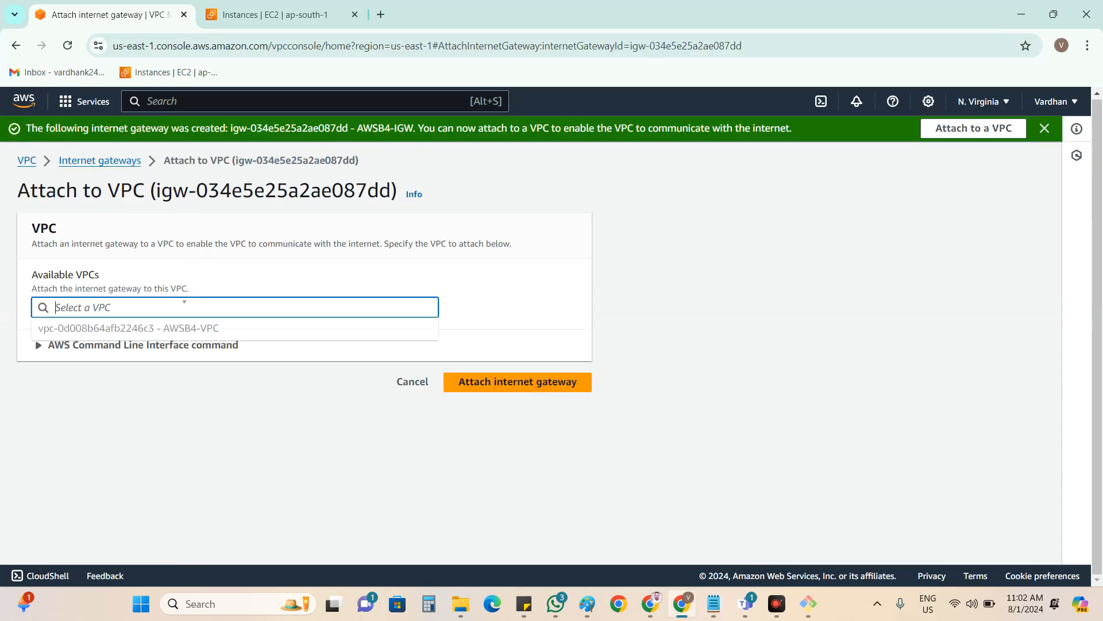
click(165, 330)
click(518, 382)
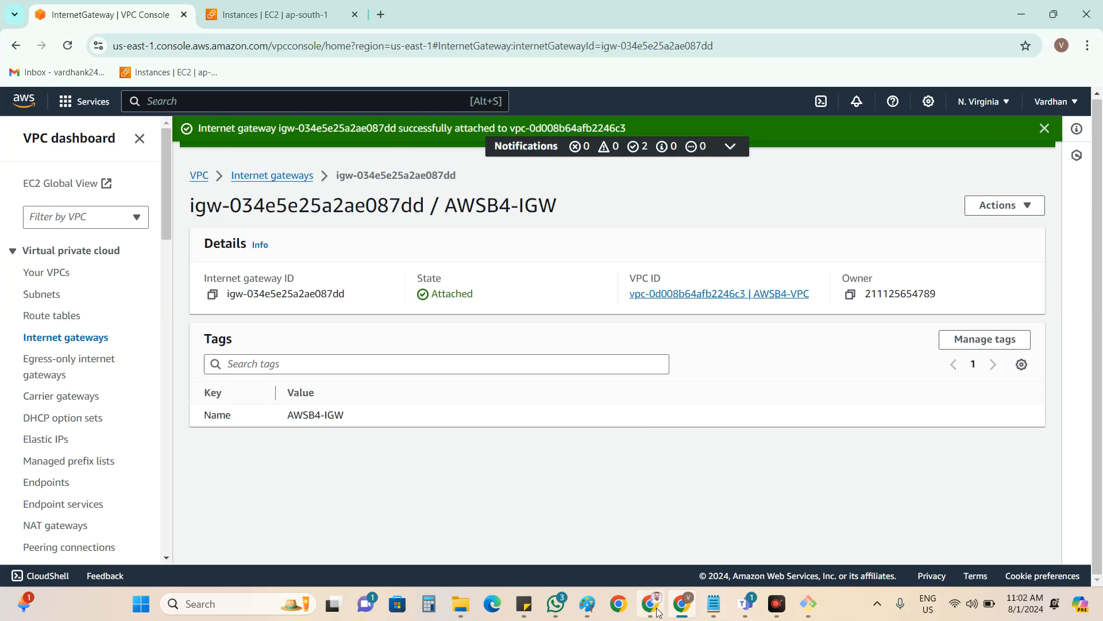
Review the network diagram in Paint, the attached gateway's name and the route table task in AWS.txt.
drag(588, 605, 773, 602)
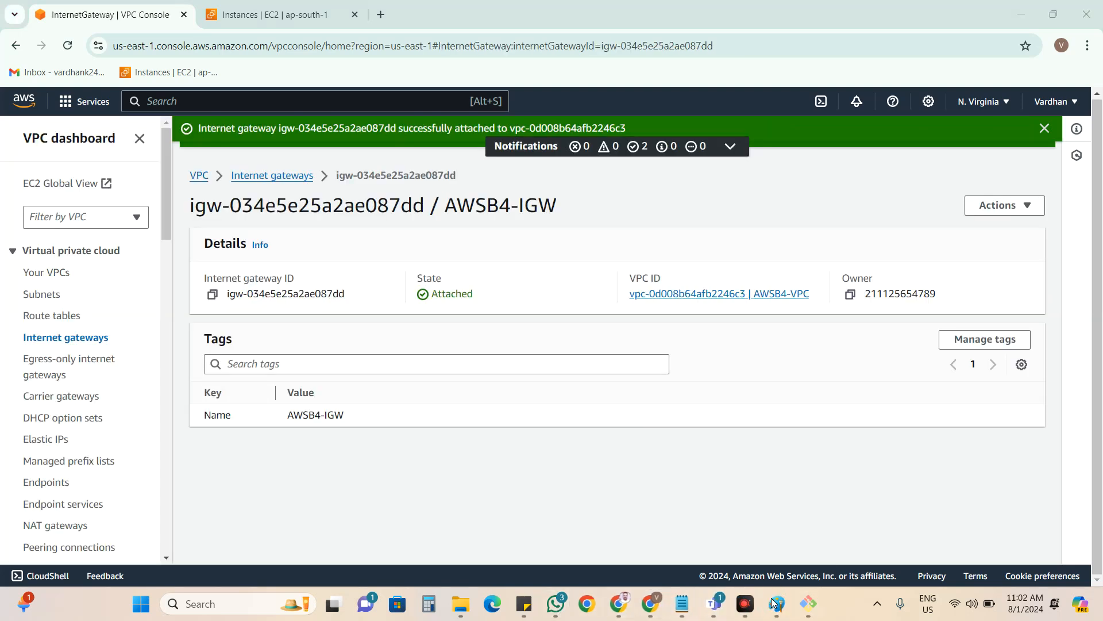
click(774, 602)
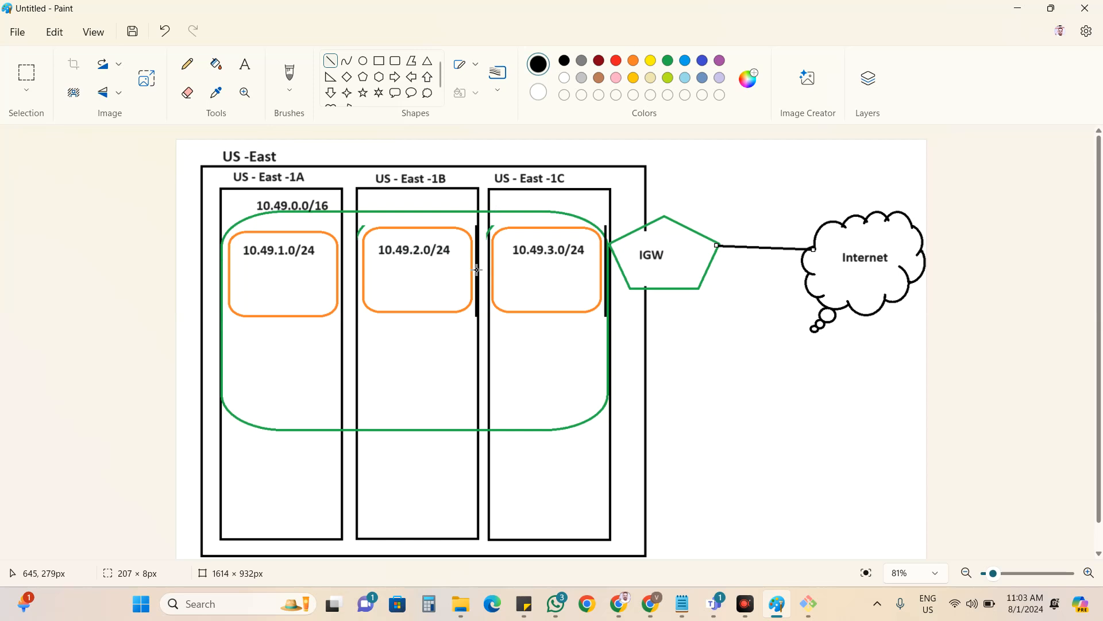
click(1018, 8)
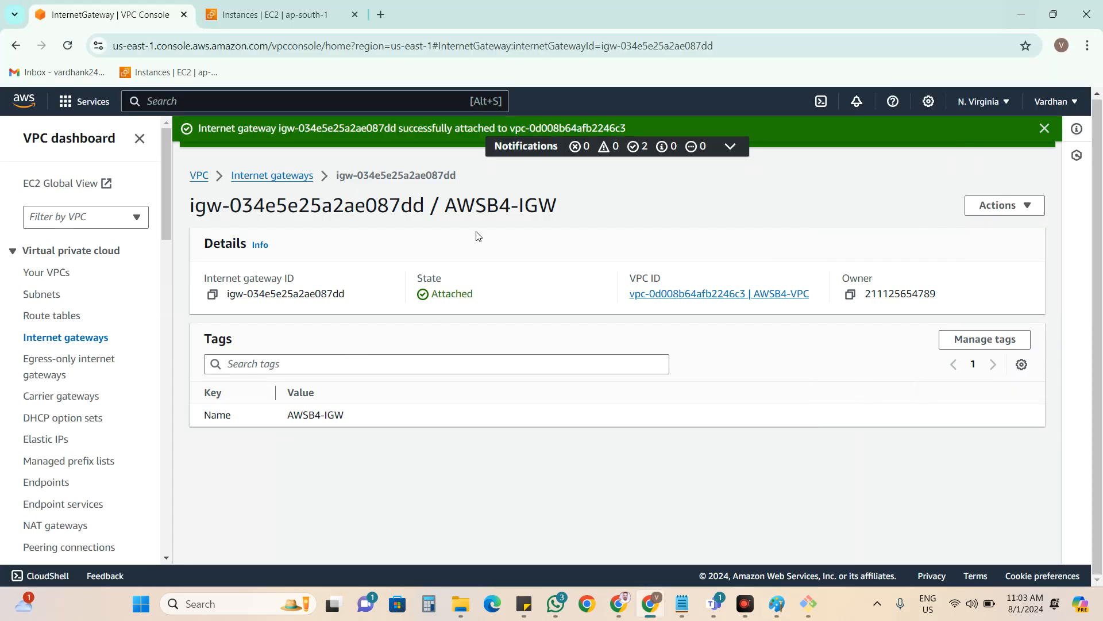
drag(559, 205, 444, 206)
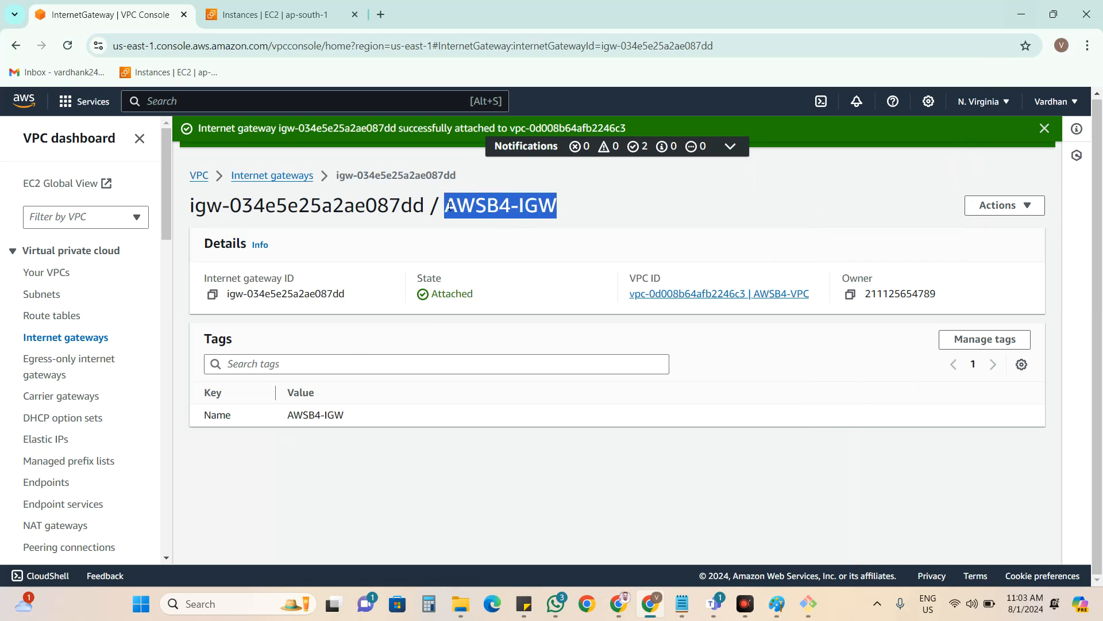
click(595, 206)
click(682, 603)
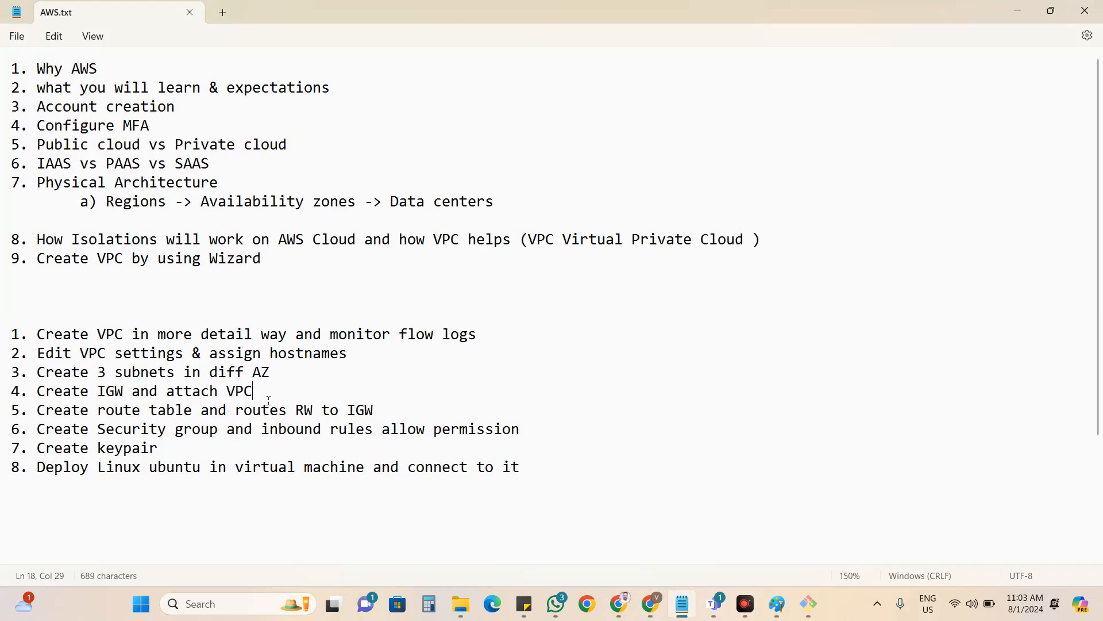
drag(63, 409, 370, 411)
click(397, 411)
click(1025, 14)
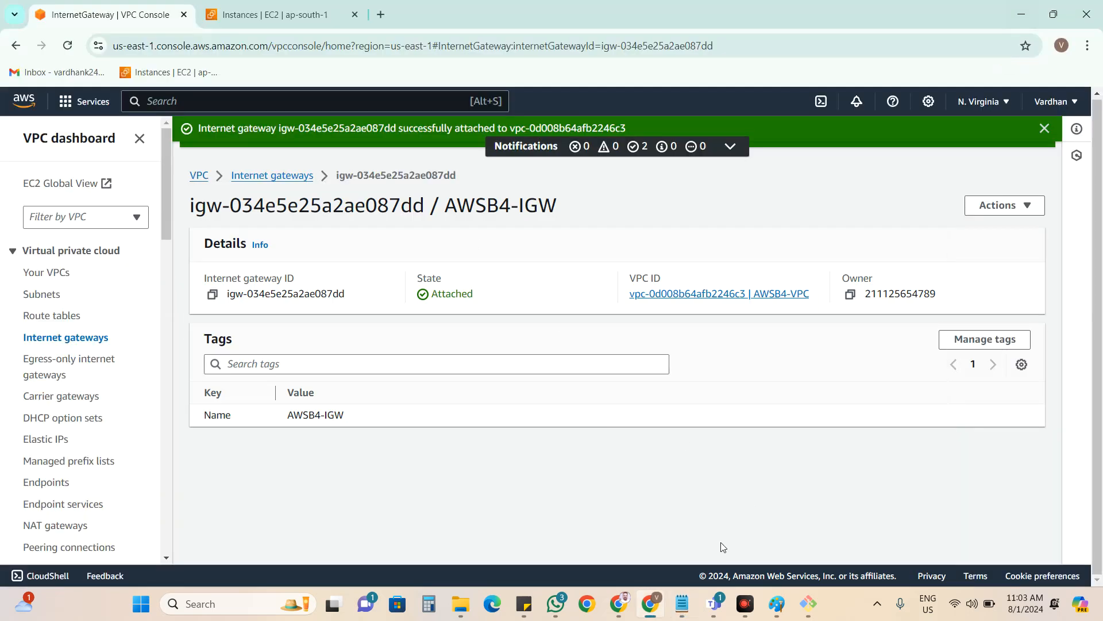
Switch to Paint and draw a black rectangle about 176 × 61 px inside the 10.49.1.0/24 subnet, below its label.
click(808, 603)
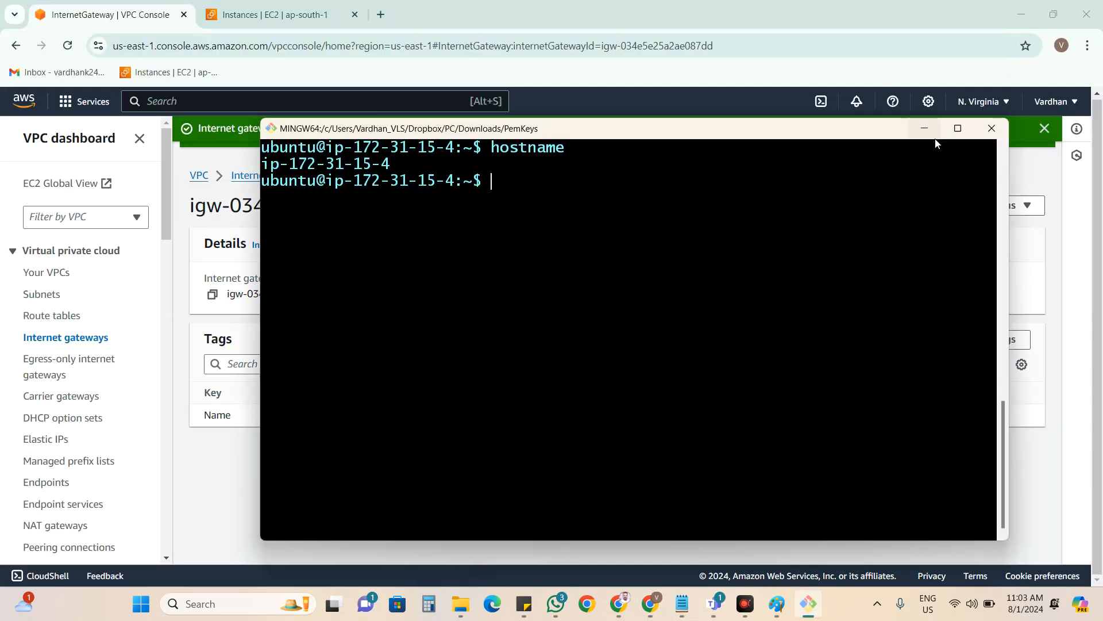
click(926, 135)
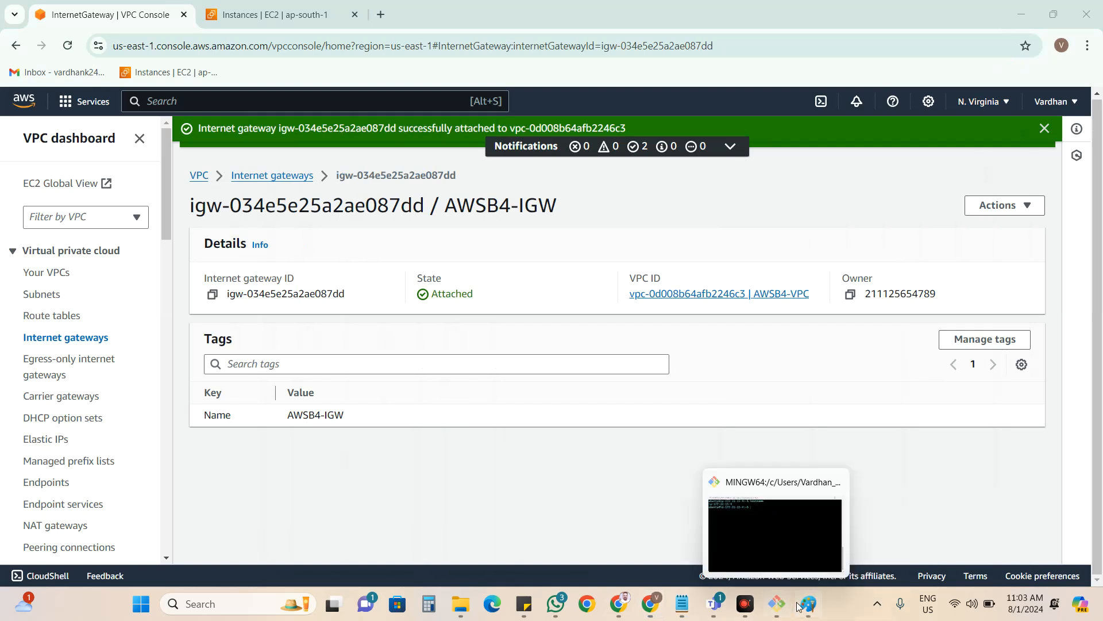
click(808, 603)
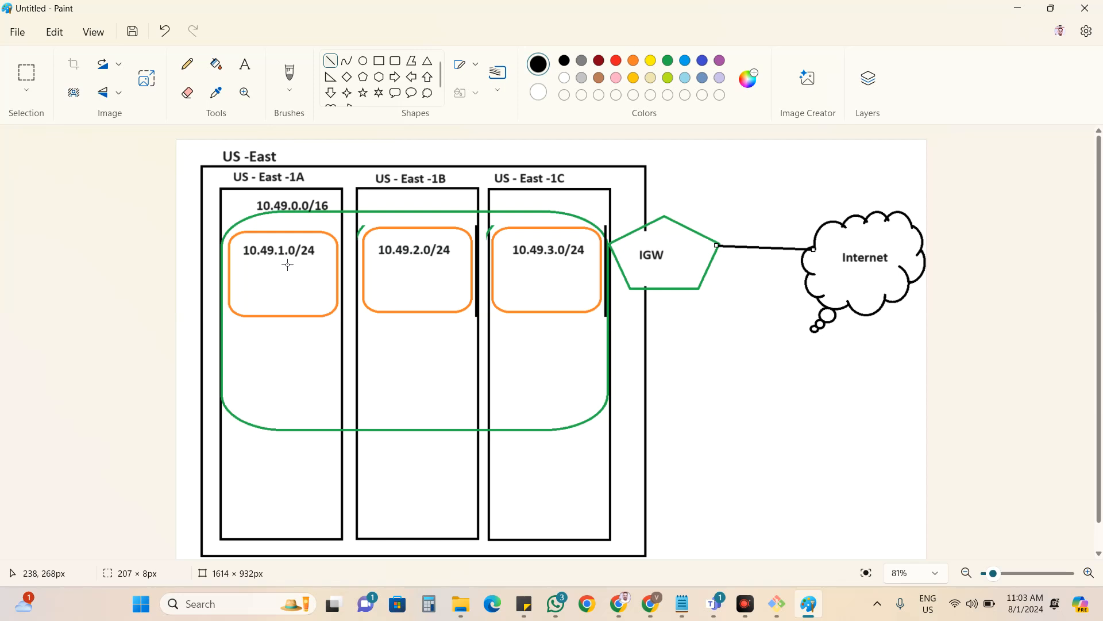
click(380, 61)
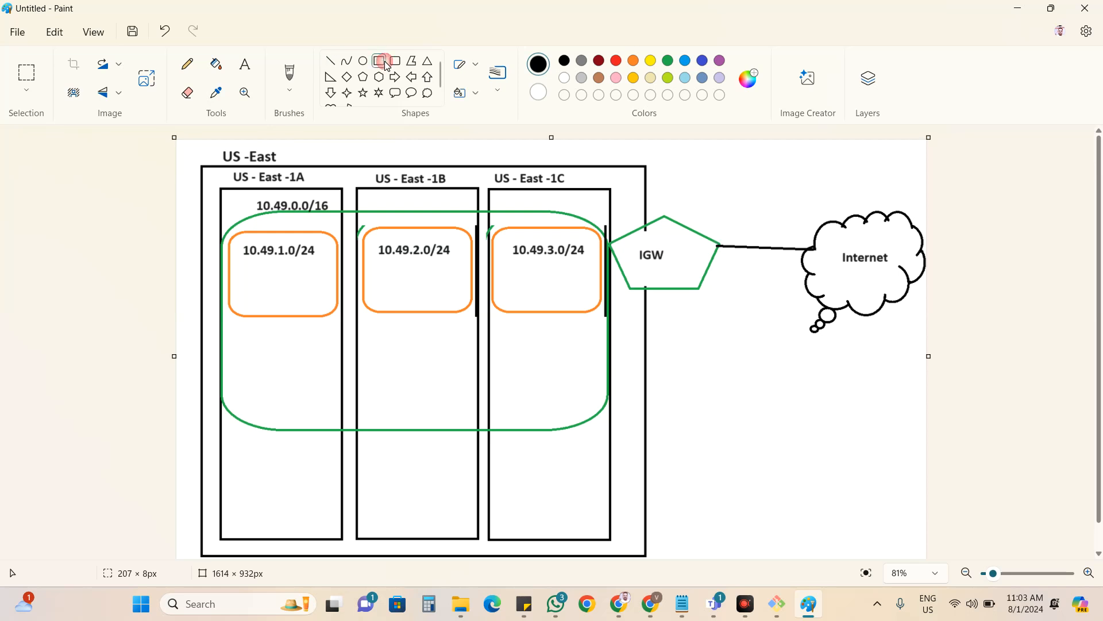
mouse_move(243, 269)
mouse_down()
mouse_move(330, 288)
mouse_move(326, 299)
mouse_up()
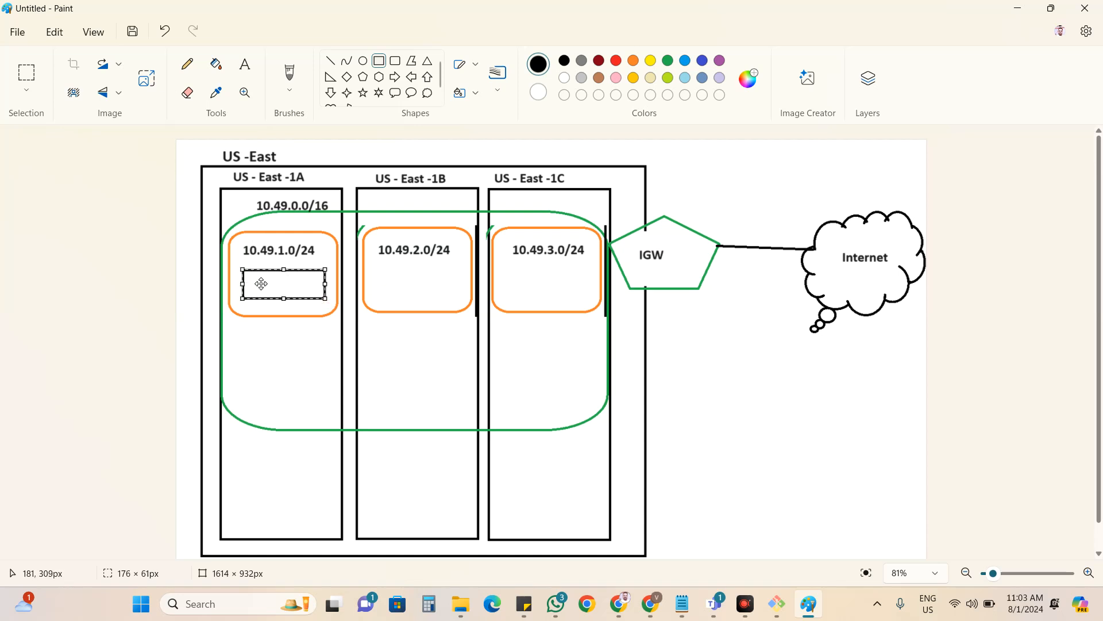
Place copies of the black rectangle inside the 10.49.2.0/24 and 10.49.3.0/24 subnets.
click(21, 76)
drag(236, 263, 556, 284)
click(578, 297)
click(943, 338)
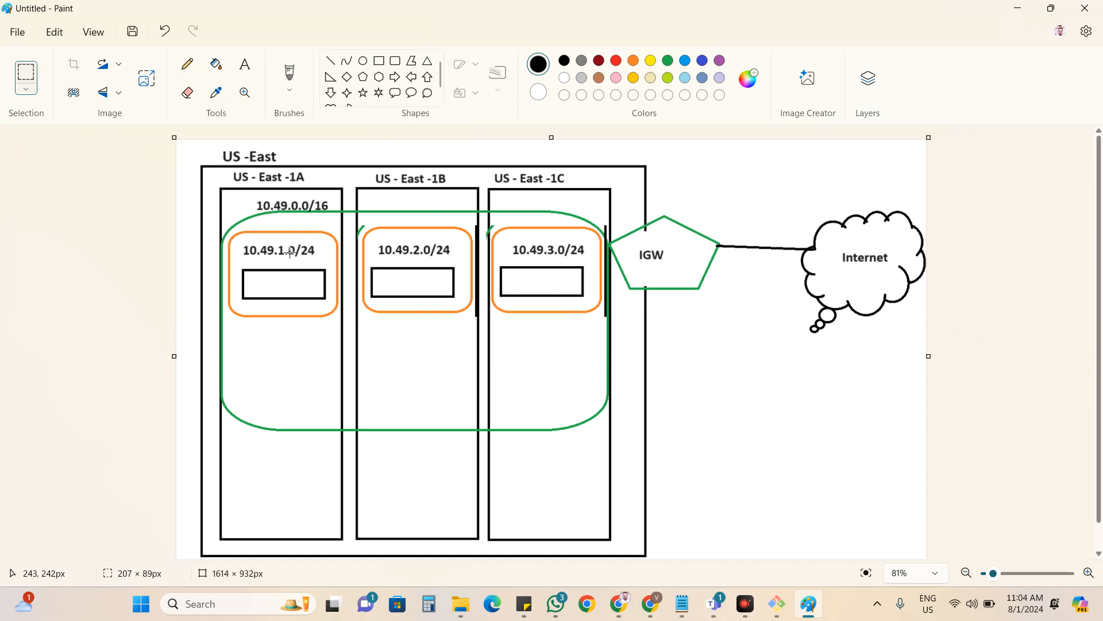
Label the rectangle in the US - East -1A subnet 10.49.1.100 in bold Calibri size 22, and copy the text for reuse.
click(245, 64)
drag(316, 297, 261, 285)
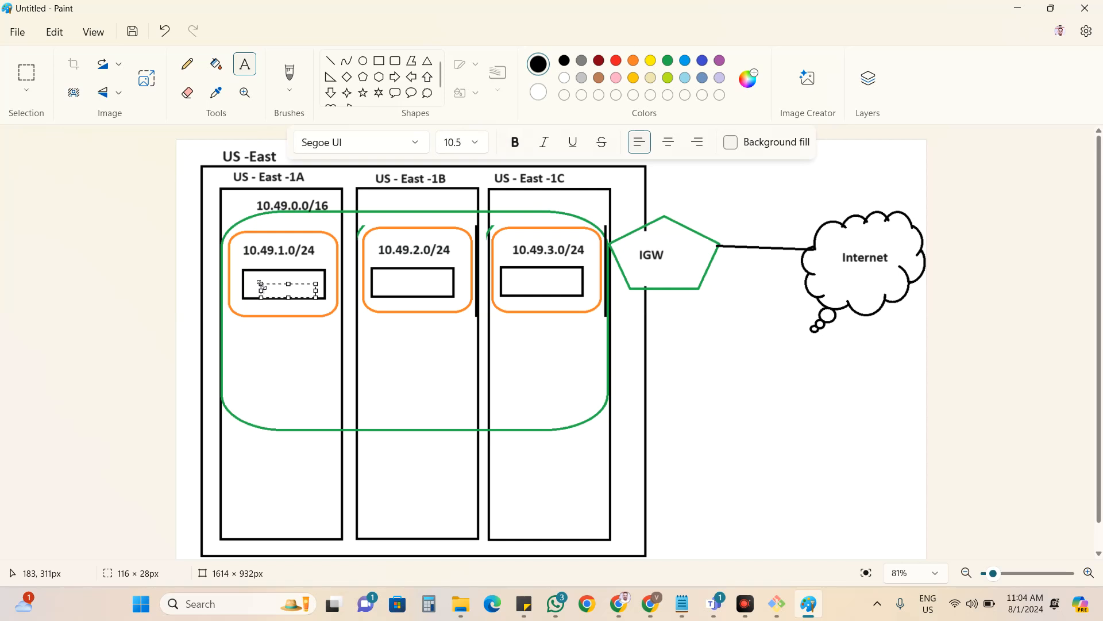
text(10.49.1.100)
key(ctrl+a)
key(ctrl+c)
click(471, 152)
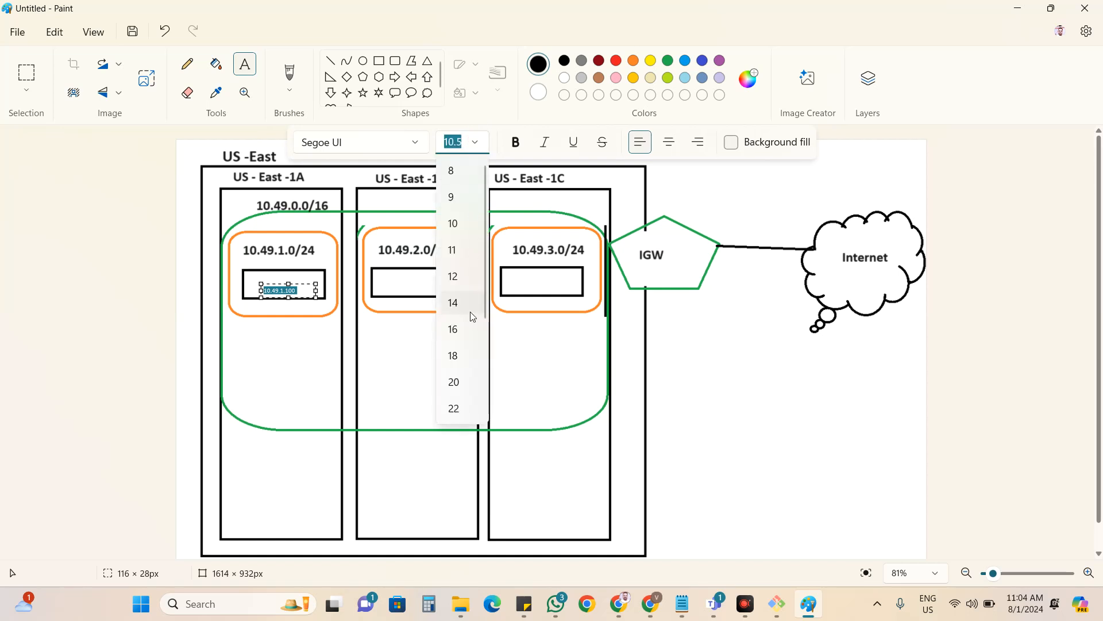
scroll(470, 312, down, 2)
click(454, 290)
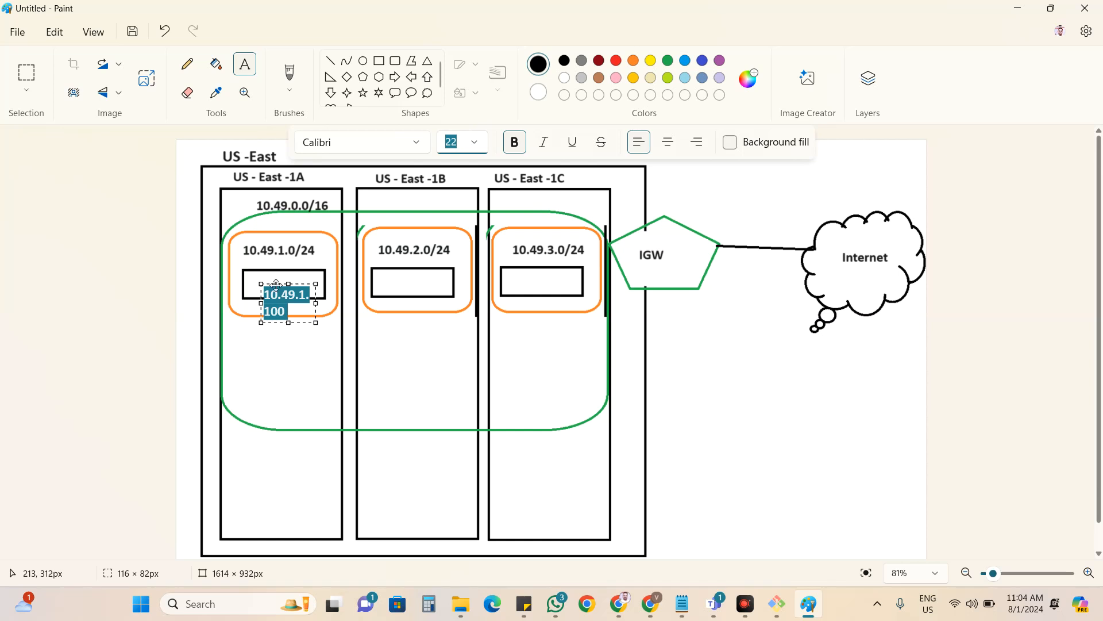
mouse_move(276, 284)
mouse_down()
mouse_move(266, 274)
mouse_move(325, 290)
mouse_move(271, 277)
mouse_up()
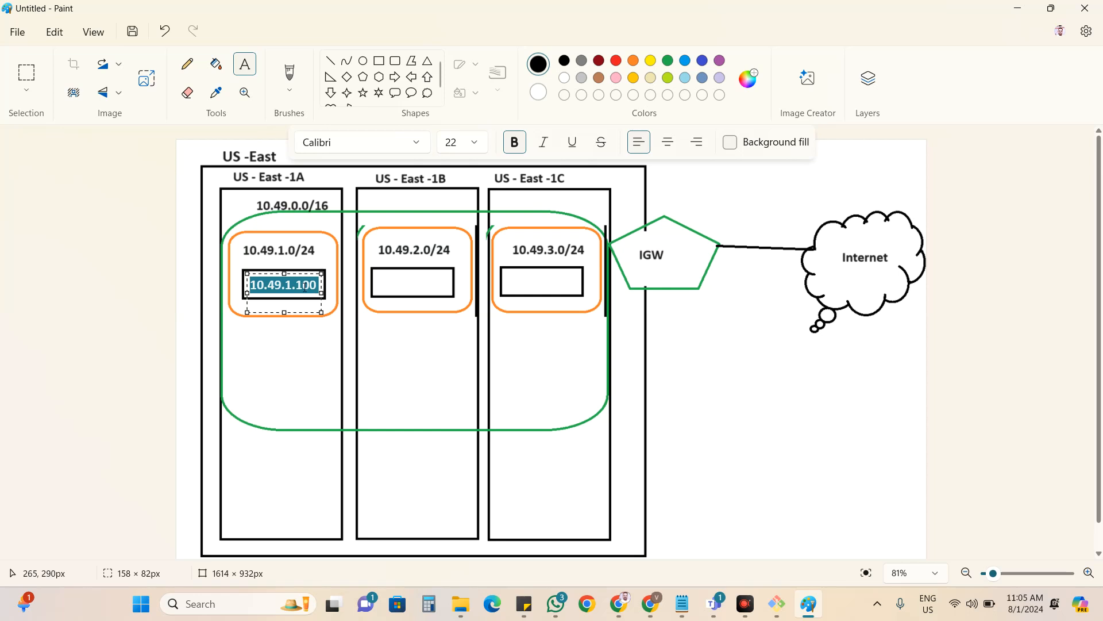
click(390, 281)
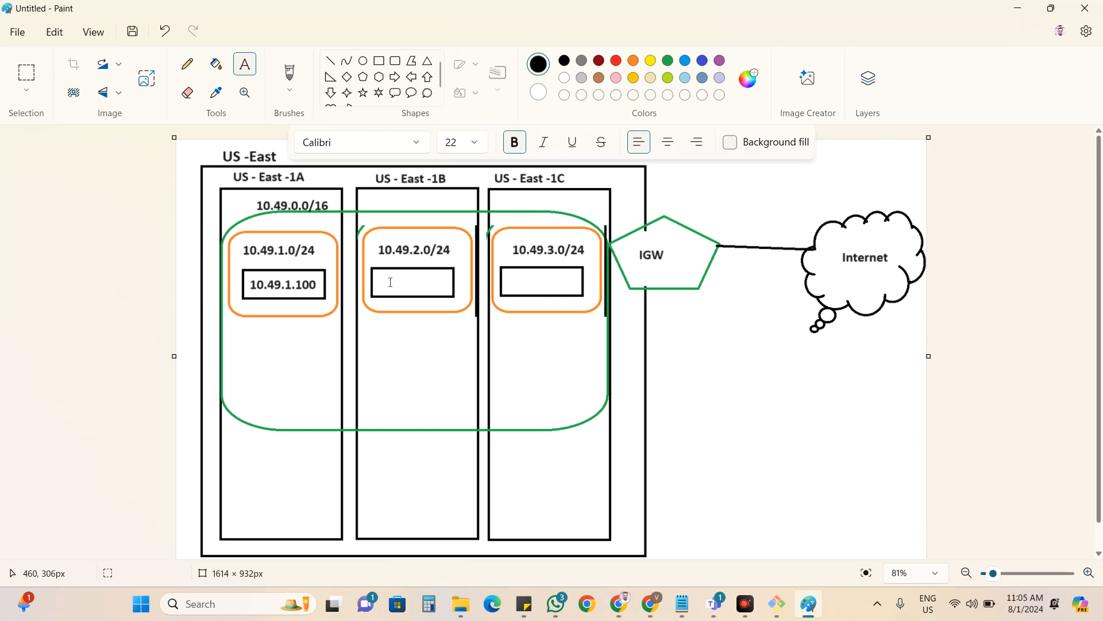
click(390, 282)
key(ctrl+v)
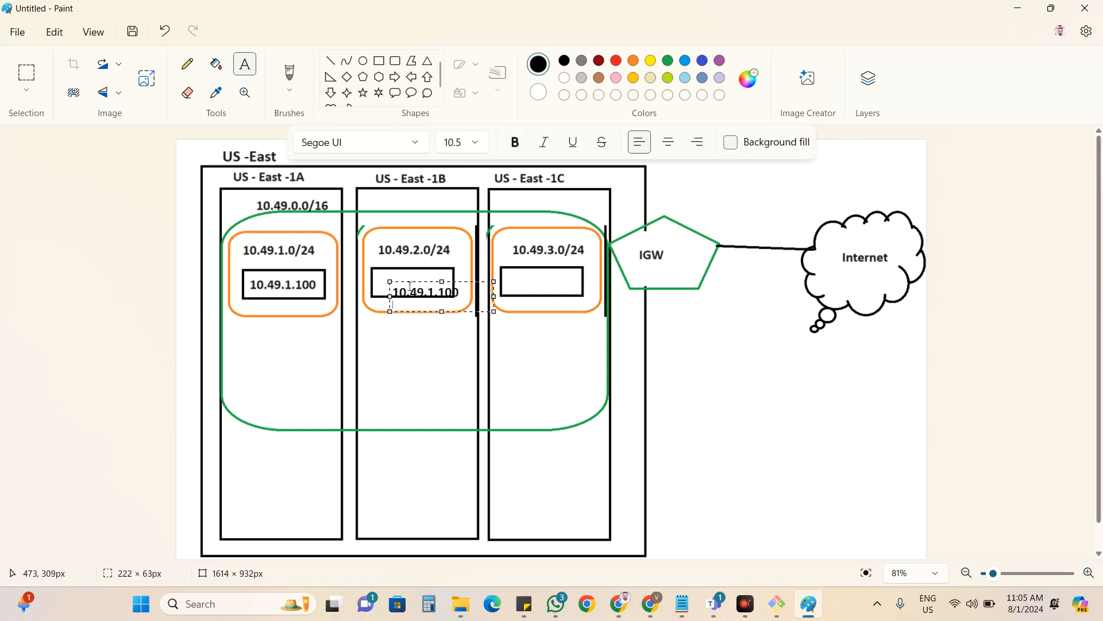
key(ctrl+z)
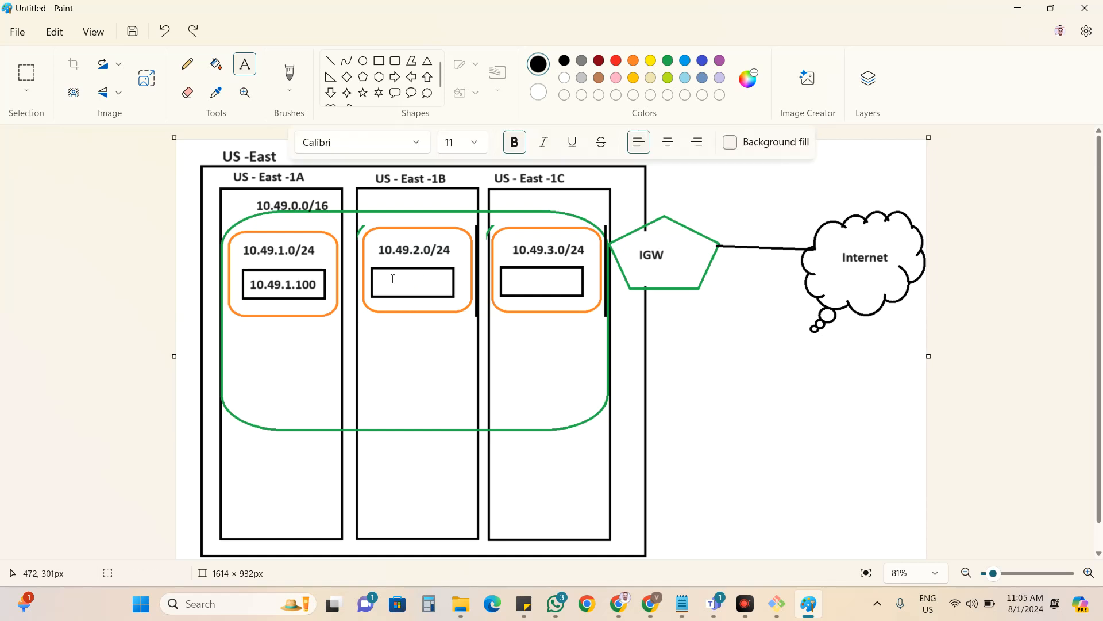
Paste the copied address into the rectangle in the US - East -1B subnet and change it to 10.49.2.100.
click(383, 278)
key(ctrl+v)
text(\)
key(BackSpace)
key(BackSpace)
key(BackSpace)
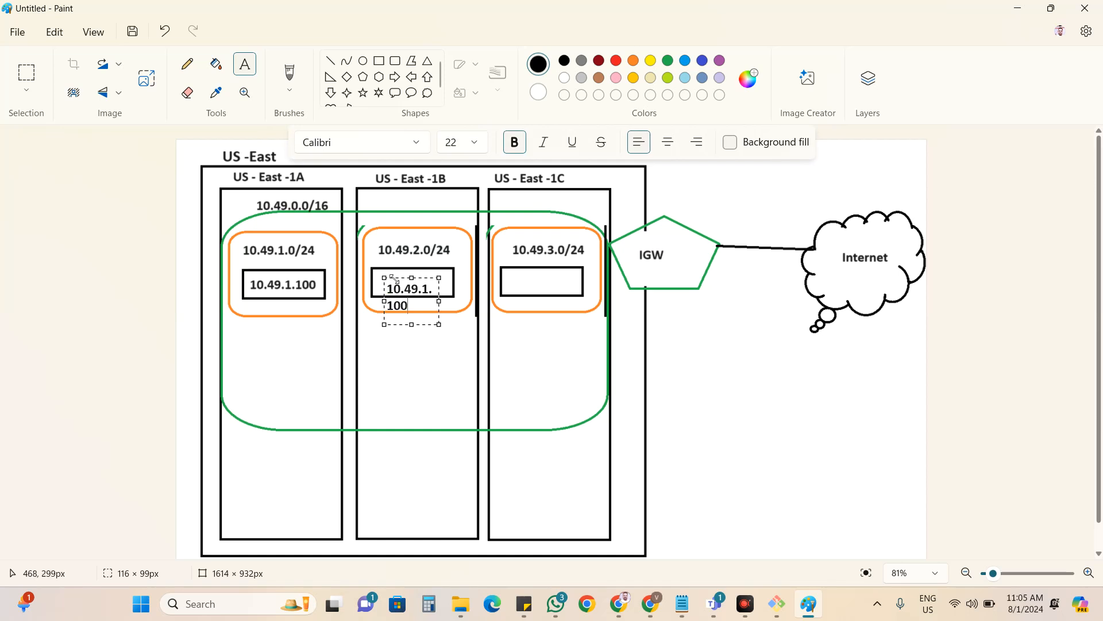
drag(397, 280, 457, 291)
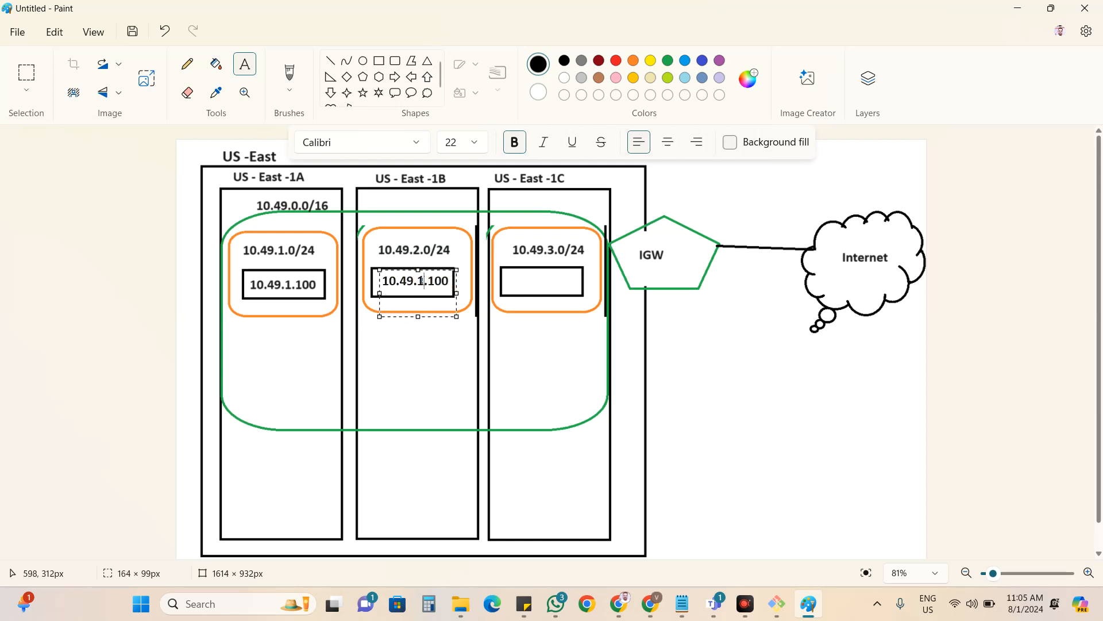
text(2)
Paste the copied address into the rectangle in the US - East -1C subnet and change it to 10.49.3.100.
click(515, 278)
click(516, 277)
key(ctrl+v)
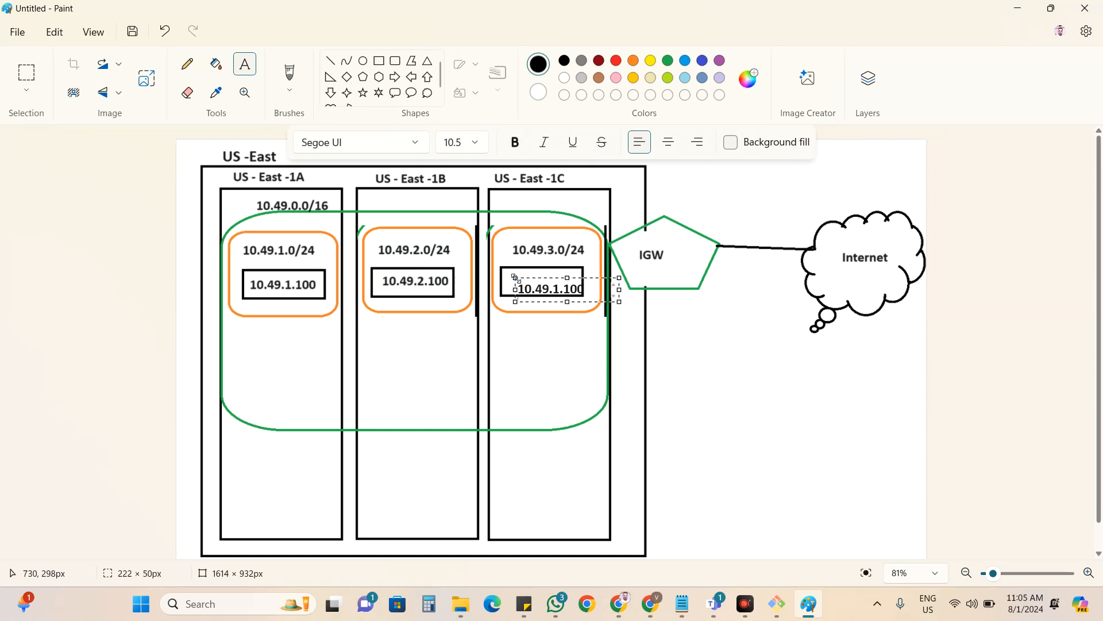
click(557, 283)
key(BackSpace)
text(3)
drag(549, 278, 542, 270)
click(896, 393)
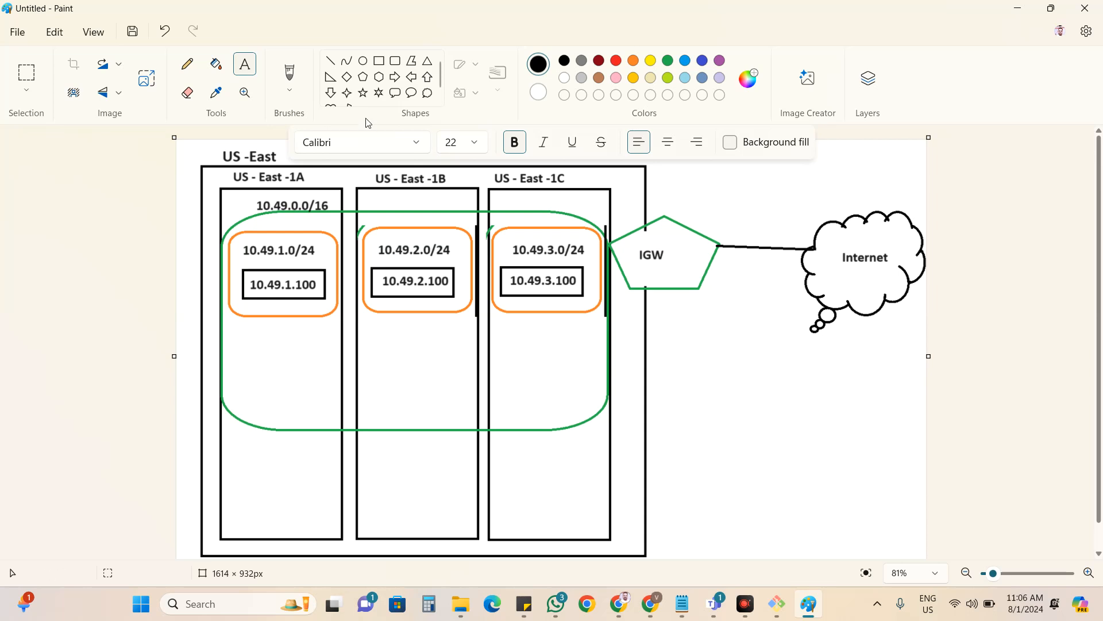
Draw a black six-point star about 247 × 191 px below the 10.49.2.0/24 subnet in the US - East -1B column.
click(383, 101)
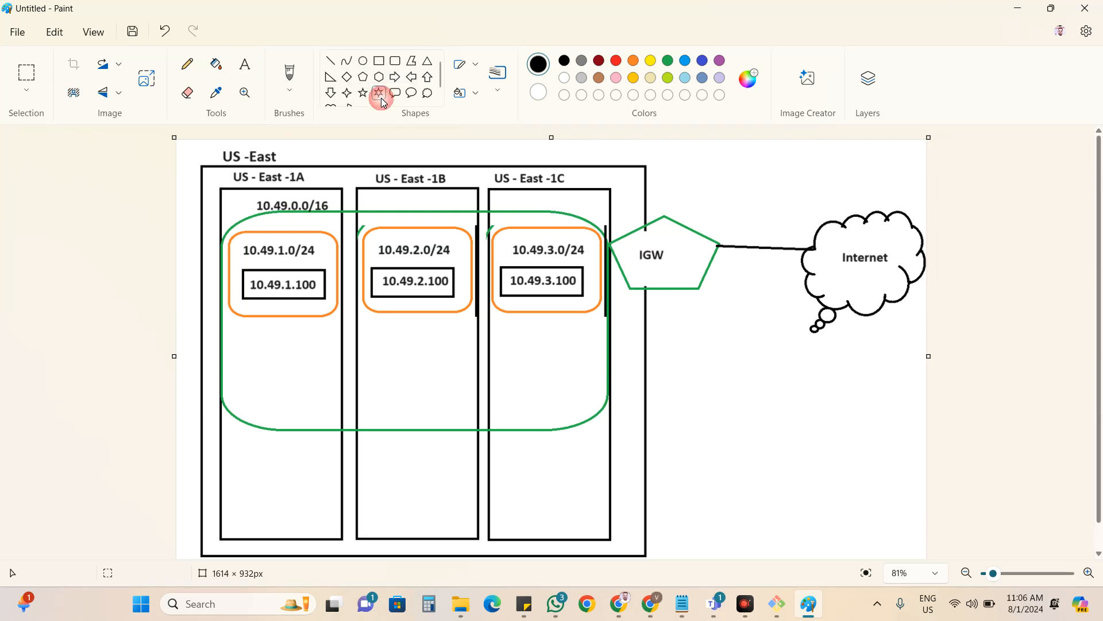
drag(385, 330, 470, 424)
mouse_move(423, 365)
mouse_down()
mouse_move(402, 352)
mouse_move(487, 368)
mouse_up()
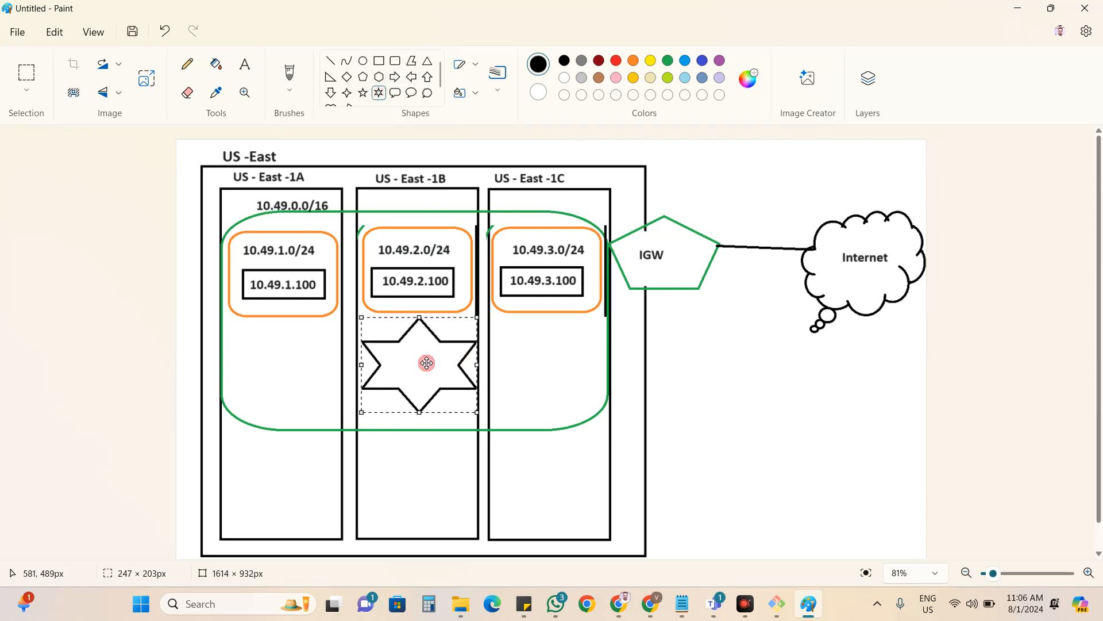
drag(414, 360, 414, 365)
drag(413, 326, 430, 366)
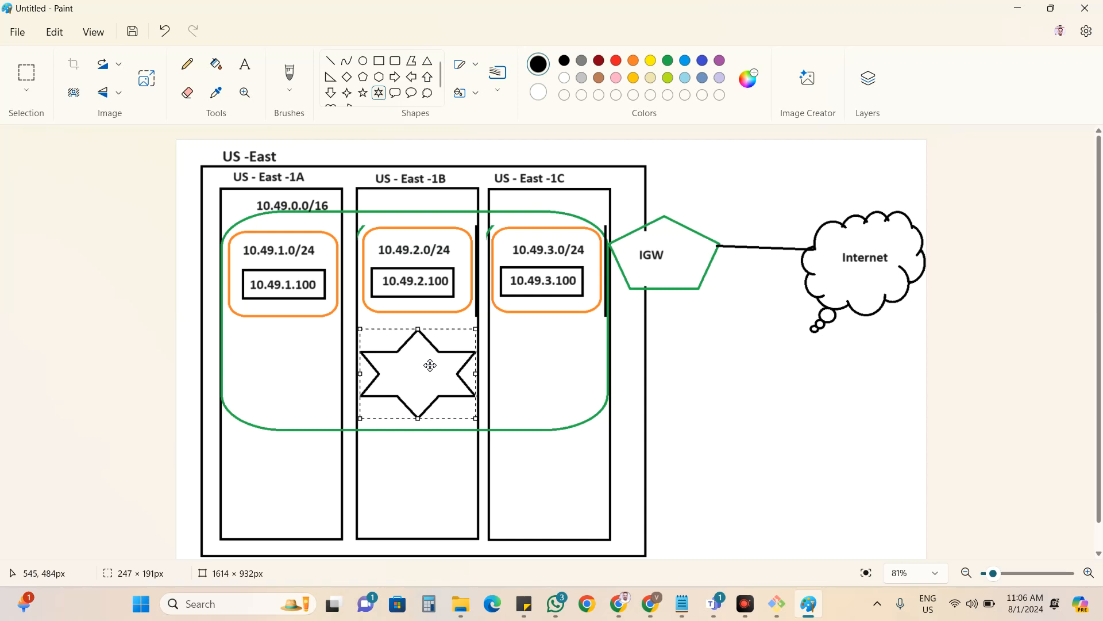
click(244, 65)
click(392, 366)
text(INT)
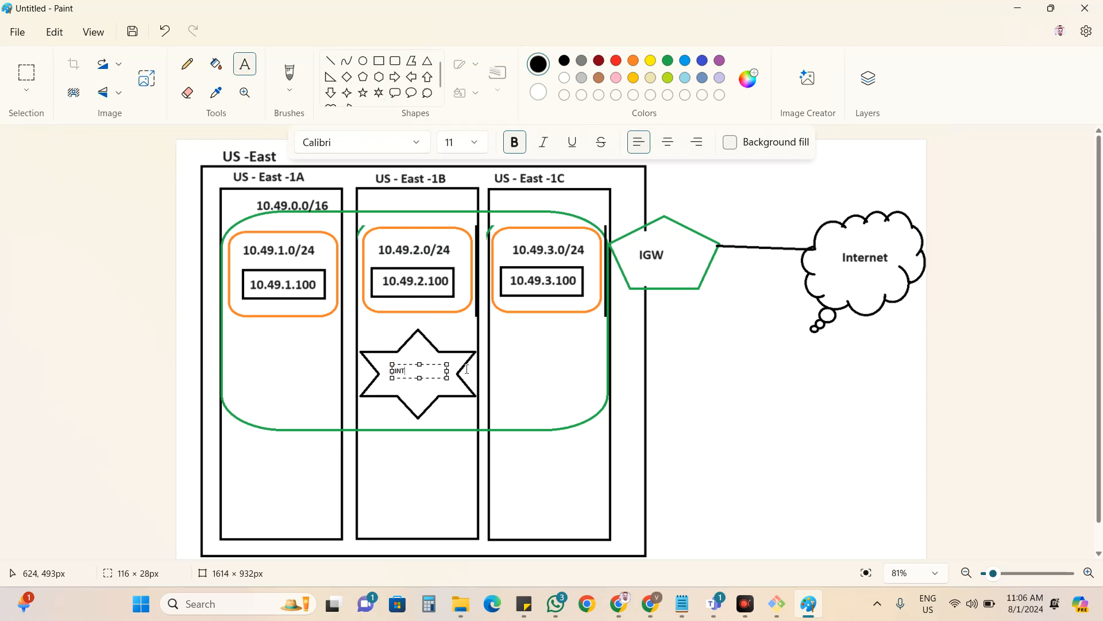
text(ERNET rou)
key(BackSpace)
key(BackSpace)
key(BackSpace)
text(ROUTER)
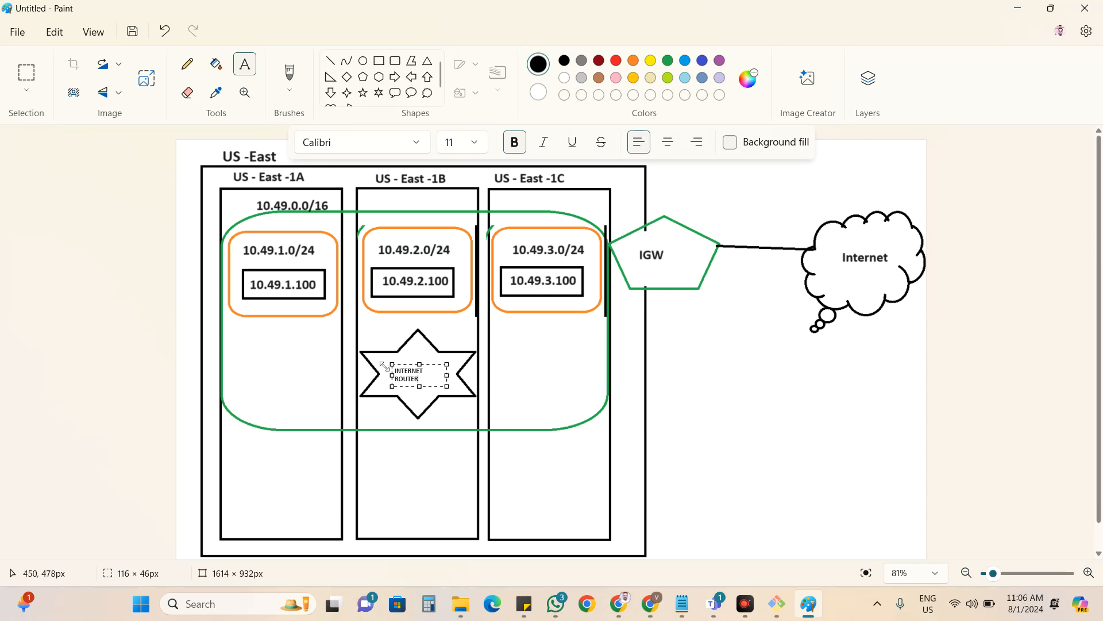
drag(447, 386, 474, 405)
click(416, 354)
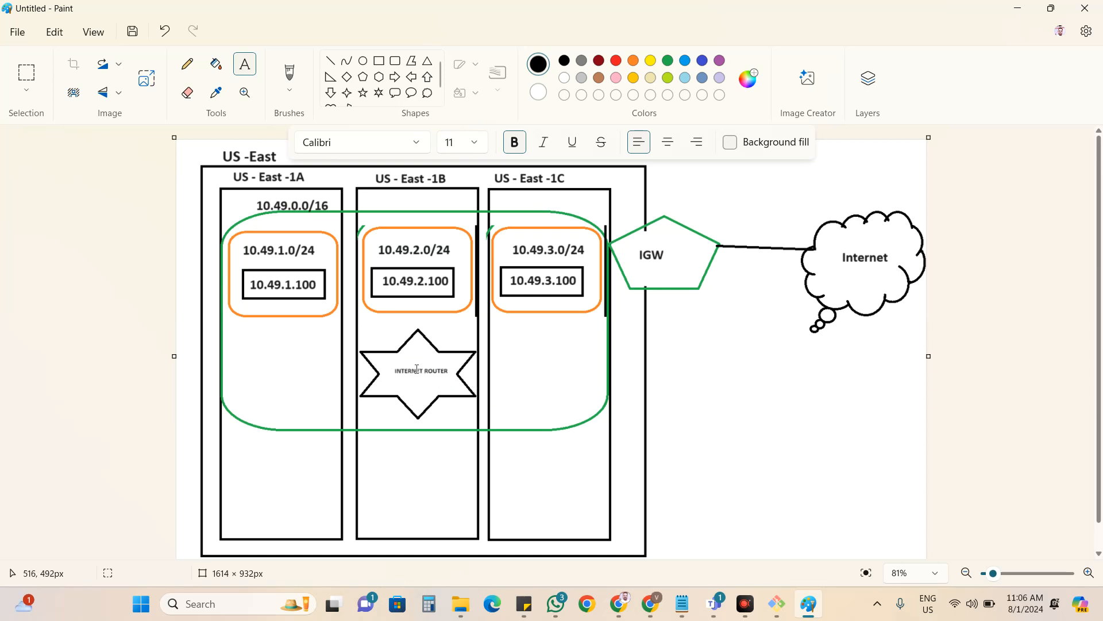
click(418, 370)
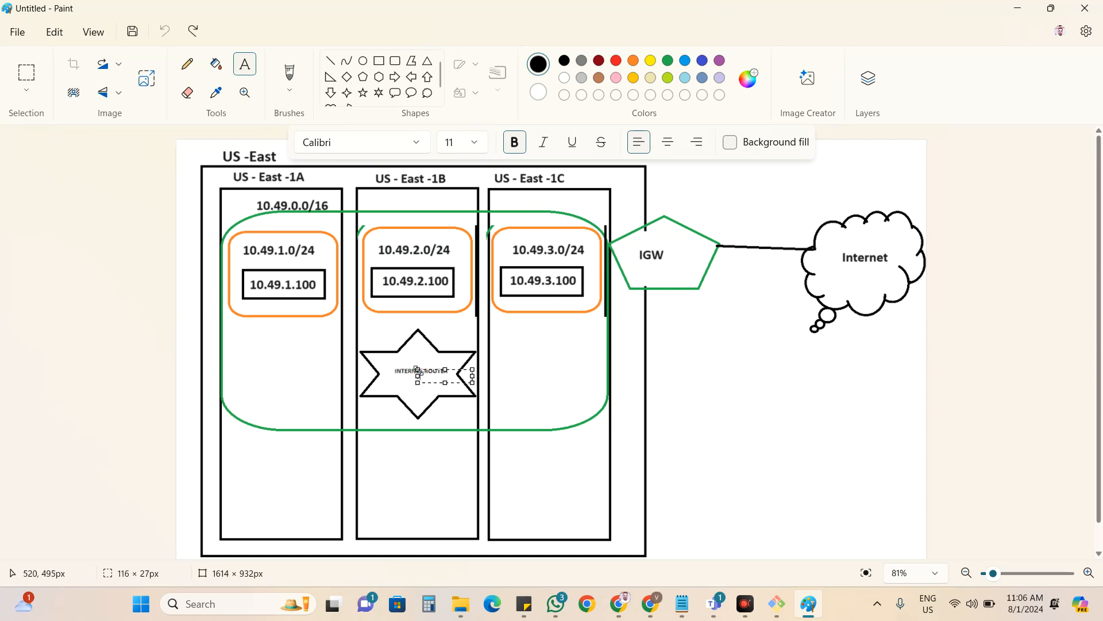
click(990, 390)
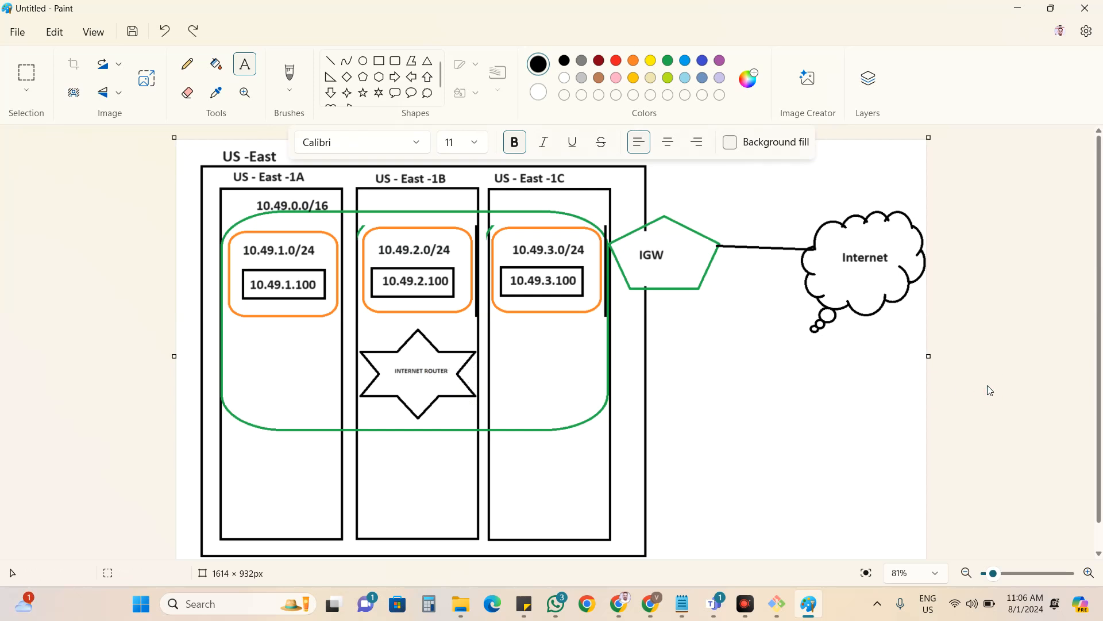
key(ctrl+z)
Add the bold Calibri text INTERNET ROUTER inside the star and widen its text box to about 154 × 56 px.
click(385, 362)
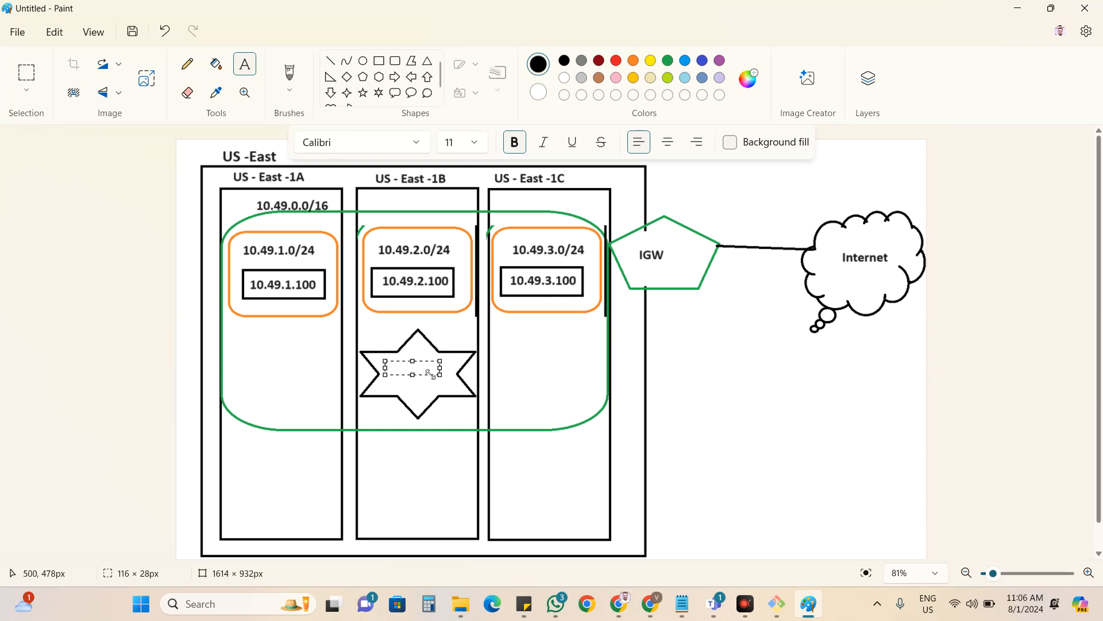
text(INTR)
key(BackSpace)
key(BackSpace)
text(TER)
key(BackSpace)
key(BackSpace)
text(TERNET ROUTER)
mouse_move(440, 383)
mouse_down()
mouse_move(465, 406)
mouse_move(458, 388)
mouse_up()
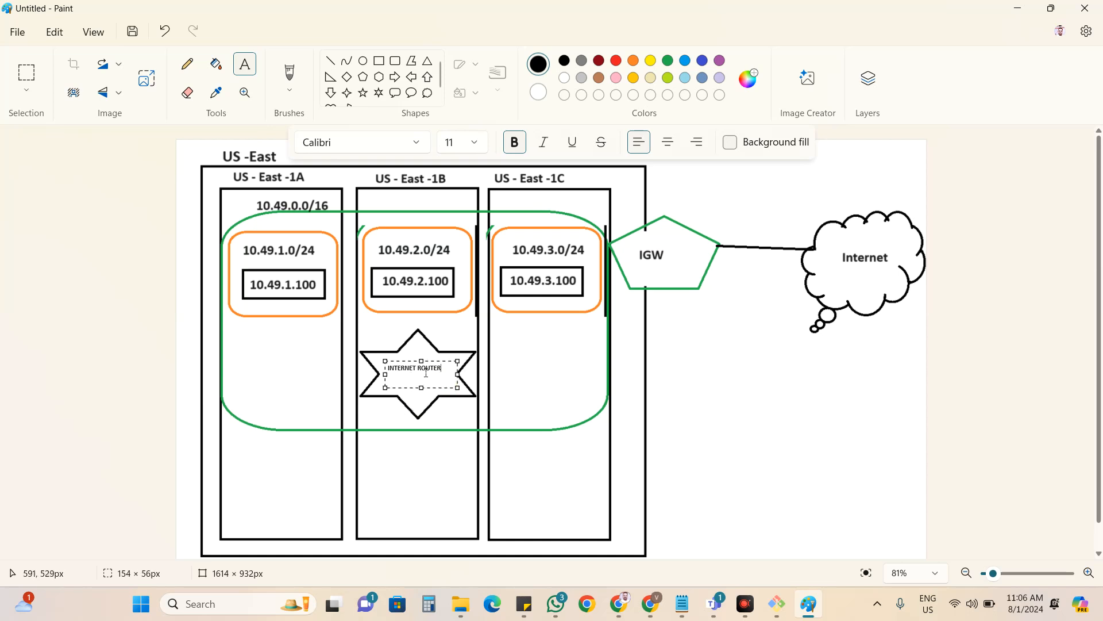
Set the INTERNET ROUTER text to size 22 and shift it slightly upward within the star.
key(ctrl+a)
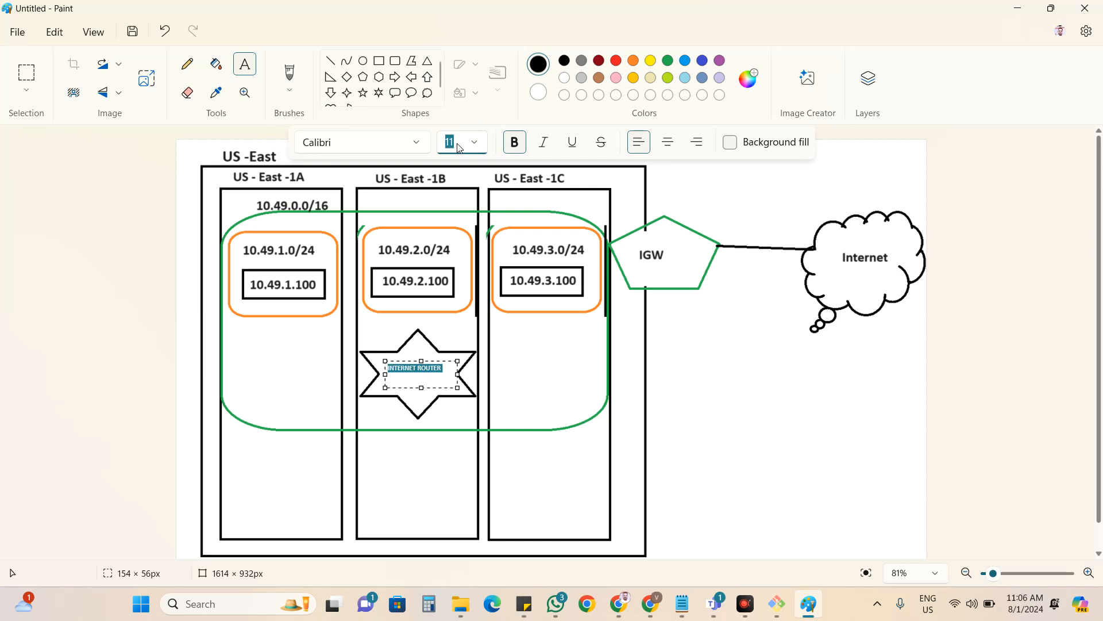
text(22)
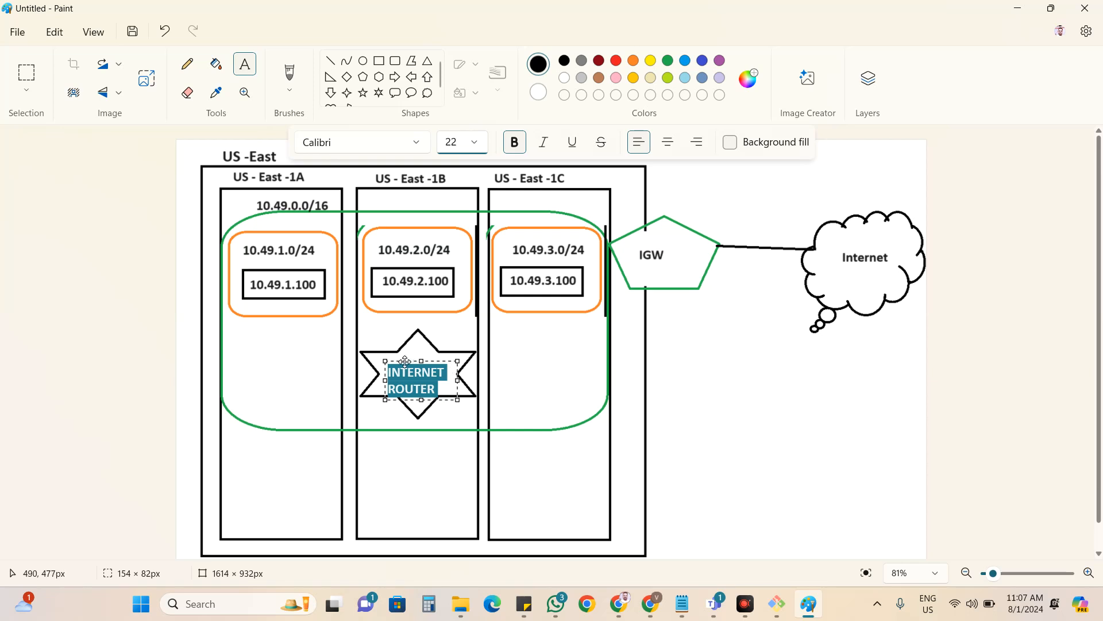
drag(405, 361, 407, 355)
click(991, 358)
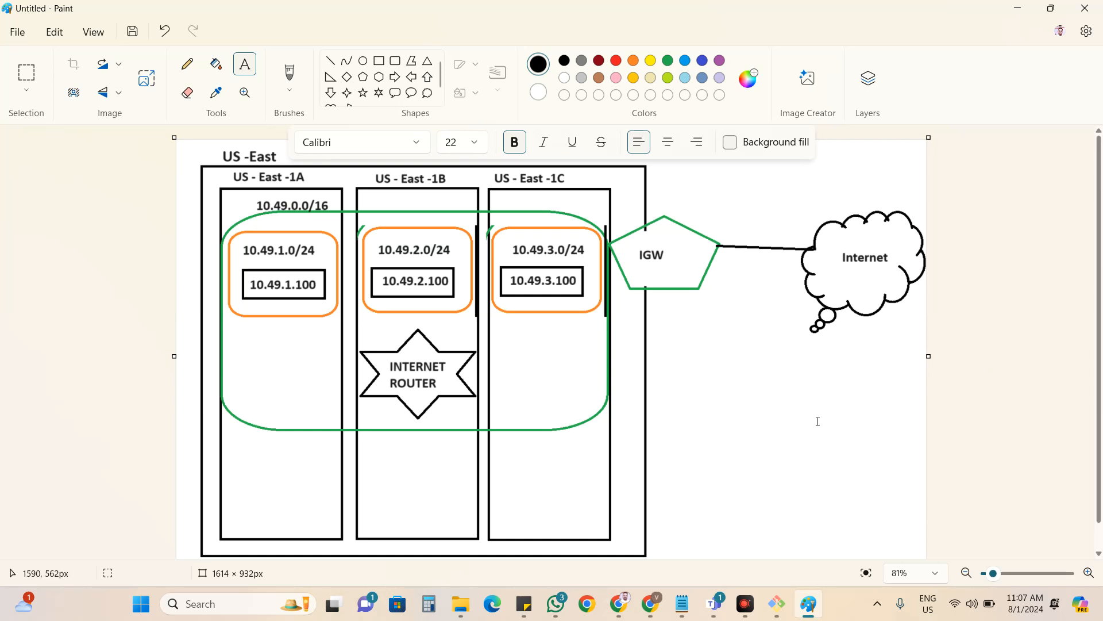
Select the labelled INTERNET ROUTER star and nudge it slightly to the right.
click(27, 73)
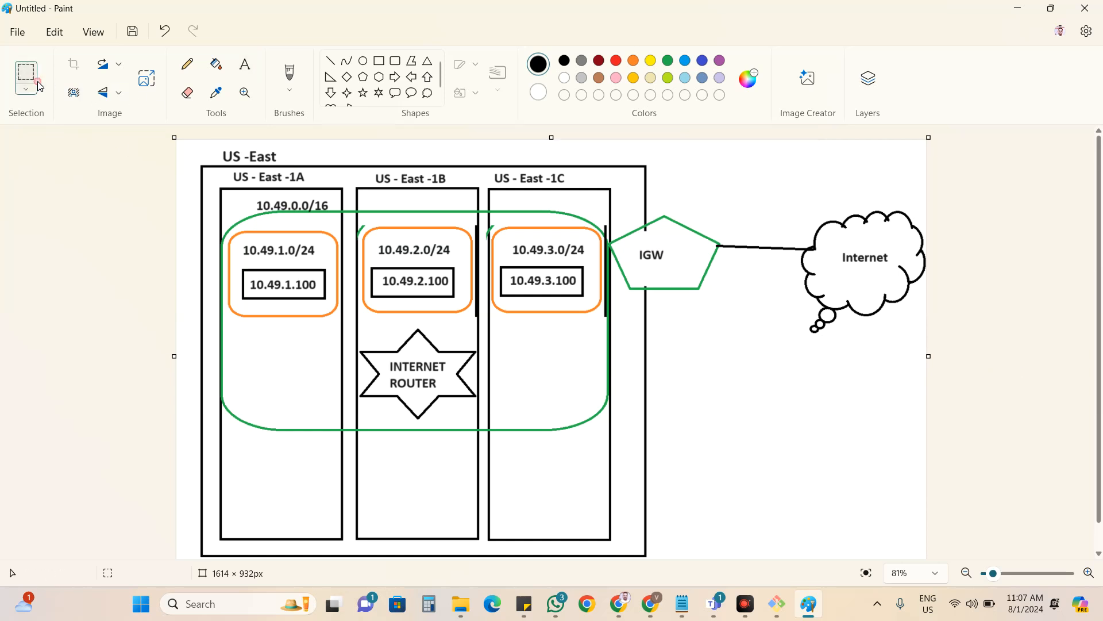
drag(381, 337, 478, 424)
drag(440, 369, 442, 368)
click(976, 368)
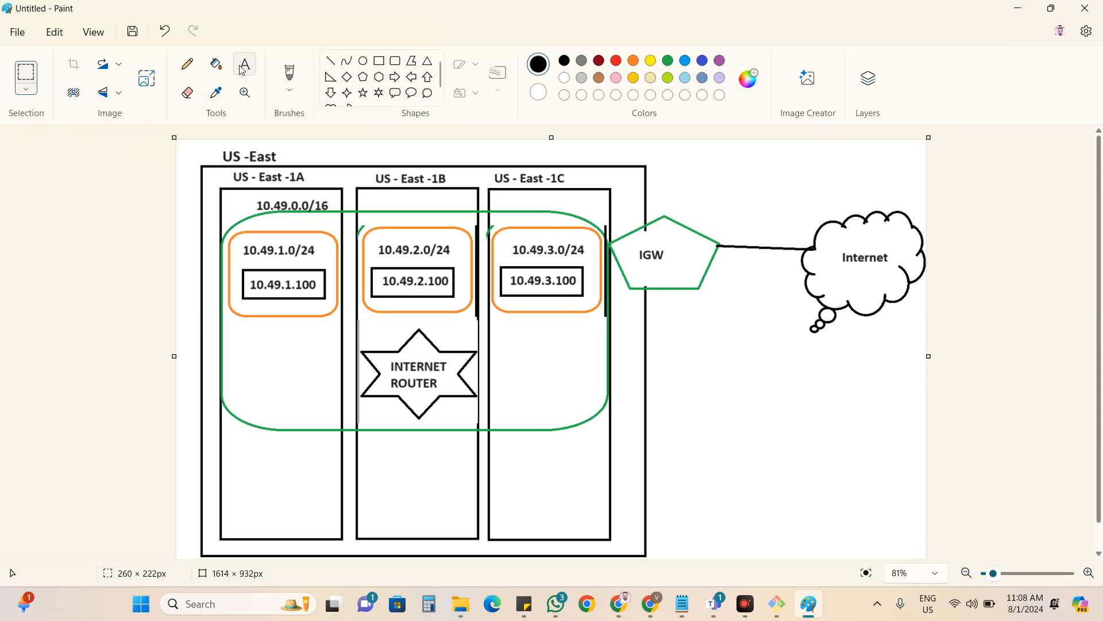
Sketch freehand pencil paths from the instances through the INTERNET ROUTER star to the Internet cloud.
click(216, 93)
click(372, 297)
click(186, 64)
mouse_move(282, 264)
mouse_down()
mouse_move(405, 347)
mouse_move(410, 308)
mouse_move(486, 360)
mouse_move(536, 287)
mouse_up()
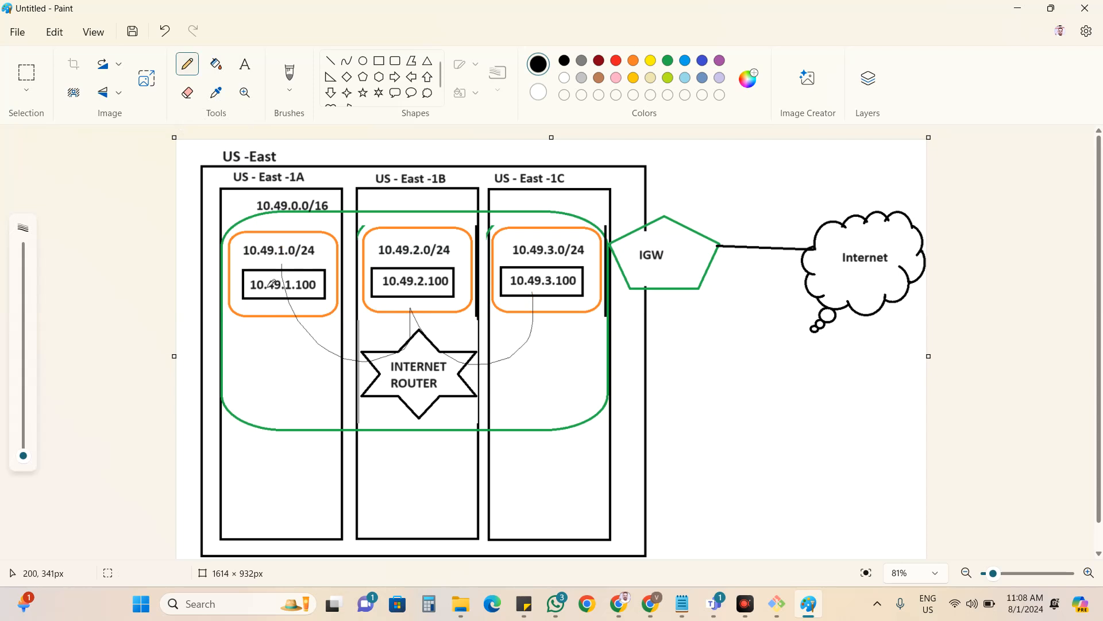
drag(268, 289, 476, 386)
mouse_move(567, 360)
mouse_down()
mouse_move(858, 268)
mouse_move(394, 332)
mouse_move(358, 308)
mouse_up()
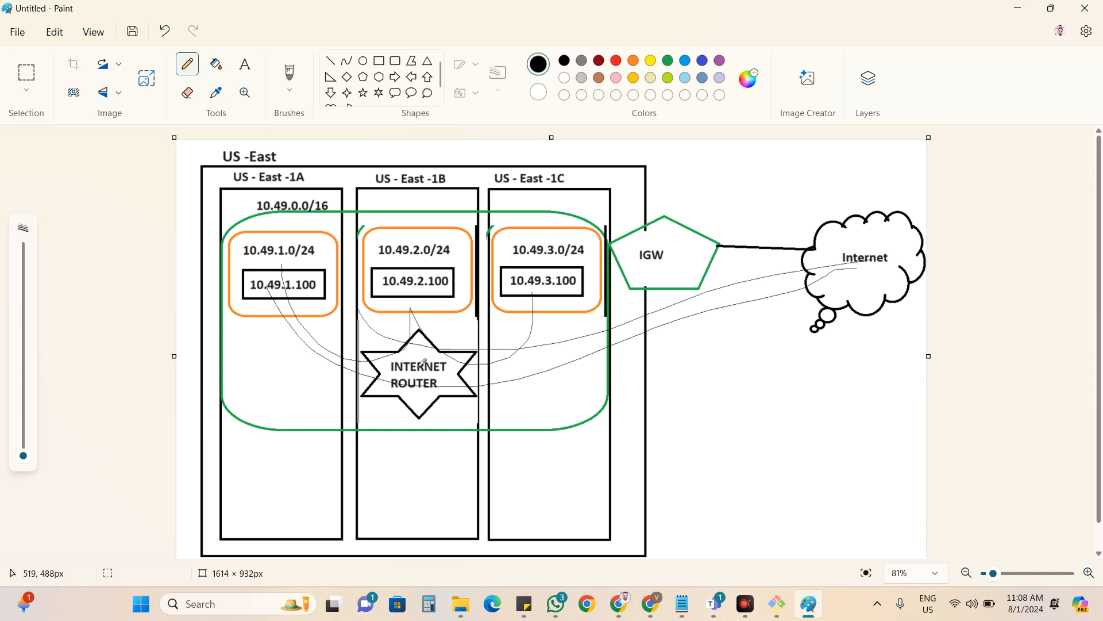
Undo the freehand pencil paths between the instances, the router and the Internet cloud.
key(ctrl+z)
key(ctrl+z)
key(ctrl+z)
key(ctrl+z)
key(ctrl+z)
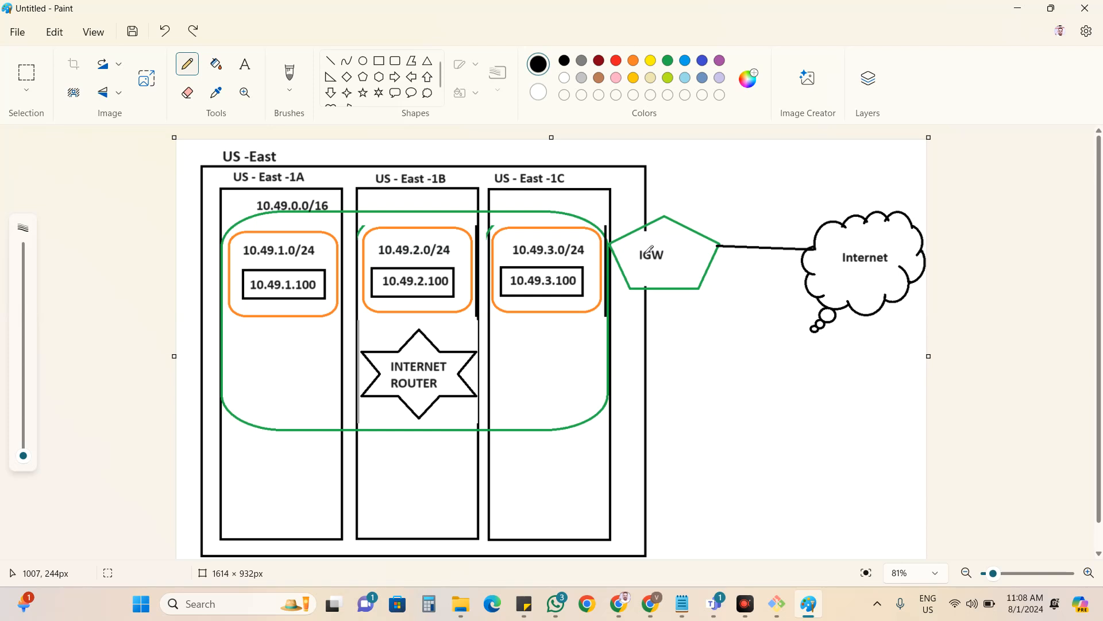
Draw orange connector lines from the 10.49.1.0/24, 10.49.2.0/24 and 10.49.3.0/24 subnets to the INTERNET ROUTER star.
click(330, 60)
click(633, 60)
drag(282, 315, 283, 369)
click(237, 362)
drag(283, 366, 368, 364)
drag(415, 313, 416, 334)
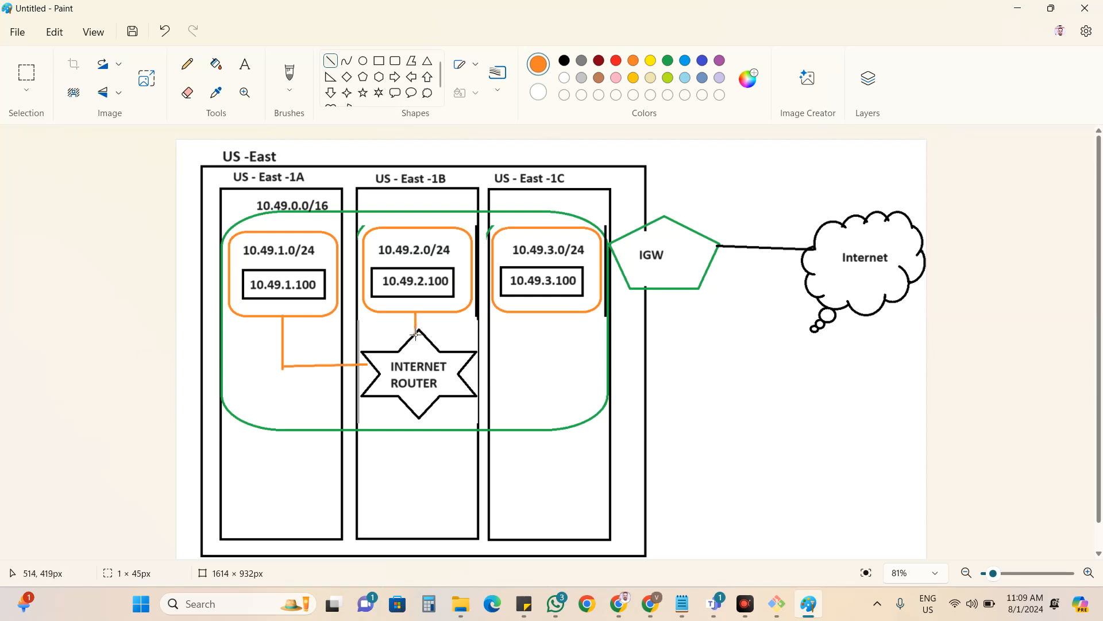
drag(538, 314, 538, 366)
drag(463, 367, 540, 367)
click(1008, 380)
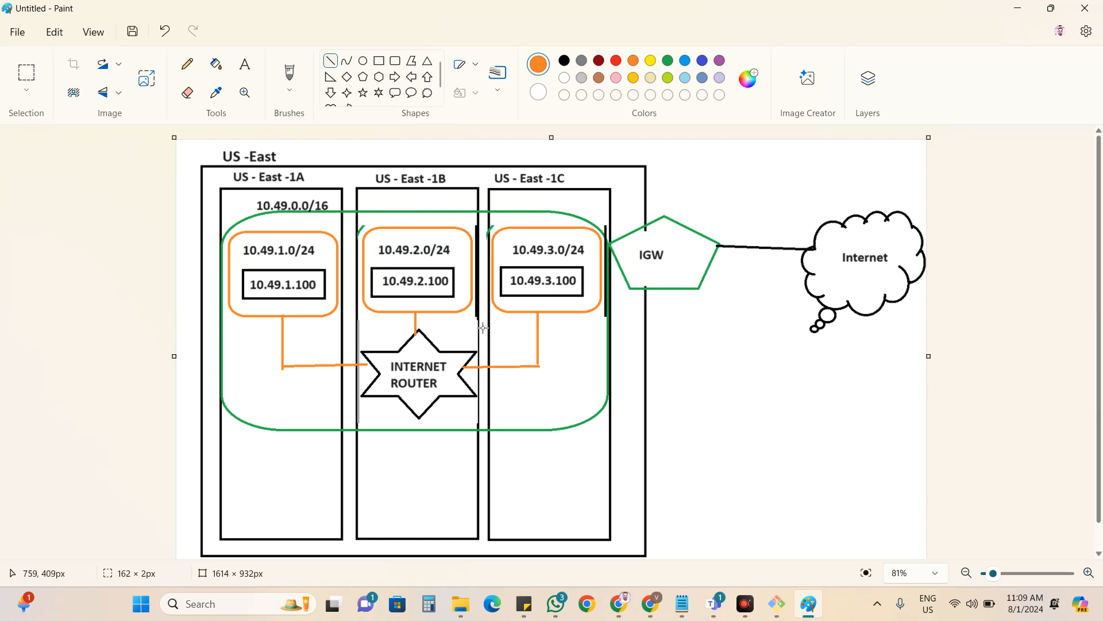
Switch to the AWS VPC console, open the route tables list and select the route table belonging to AWSB4-VPC.
click(1025, 7)
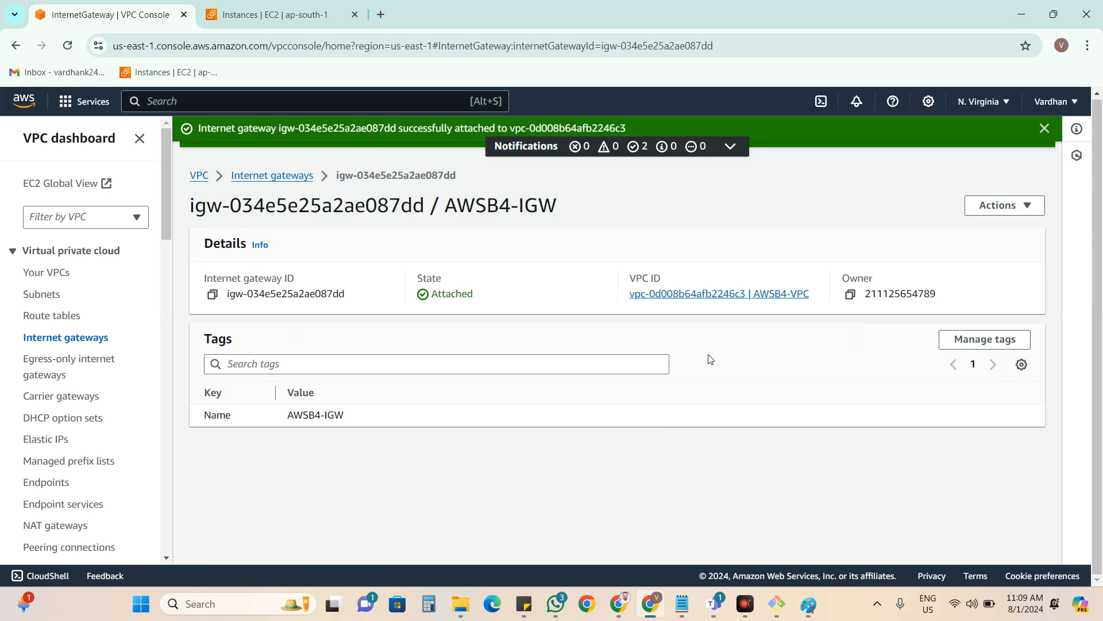
click(64, 316)
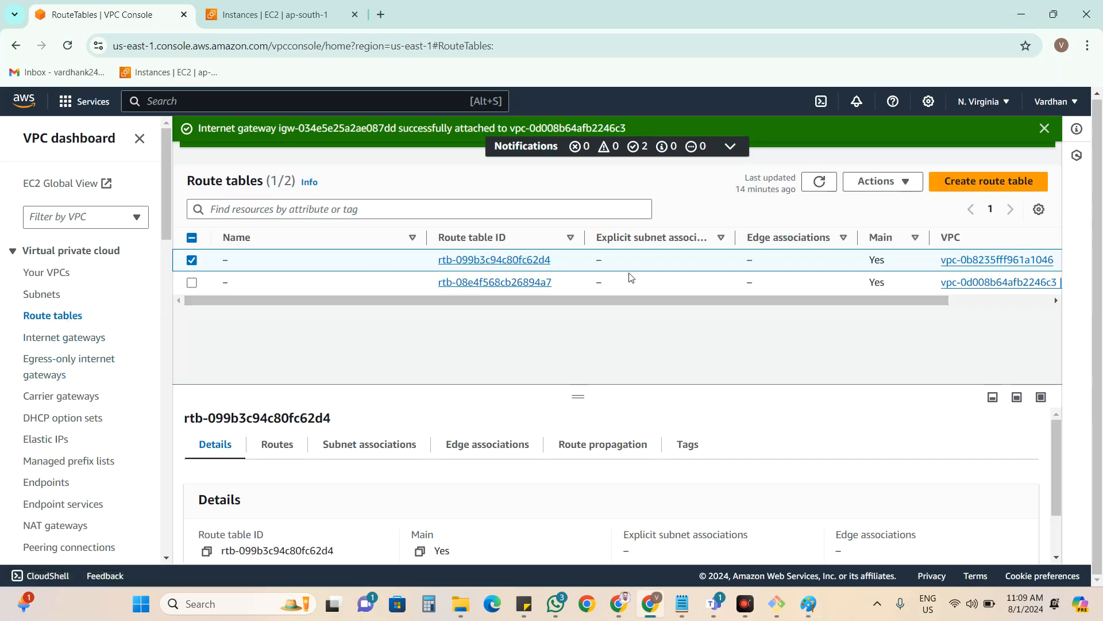
drag(714, 301, 906, 305)
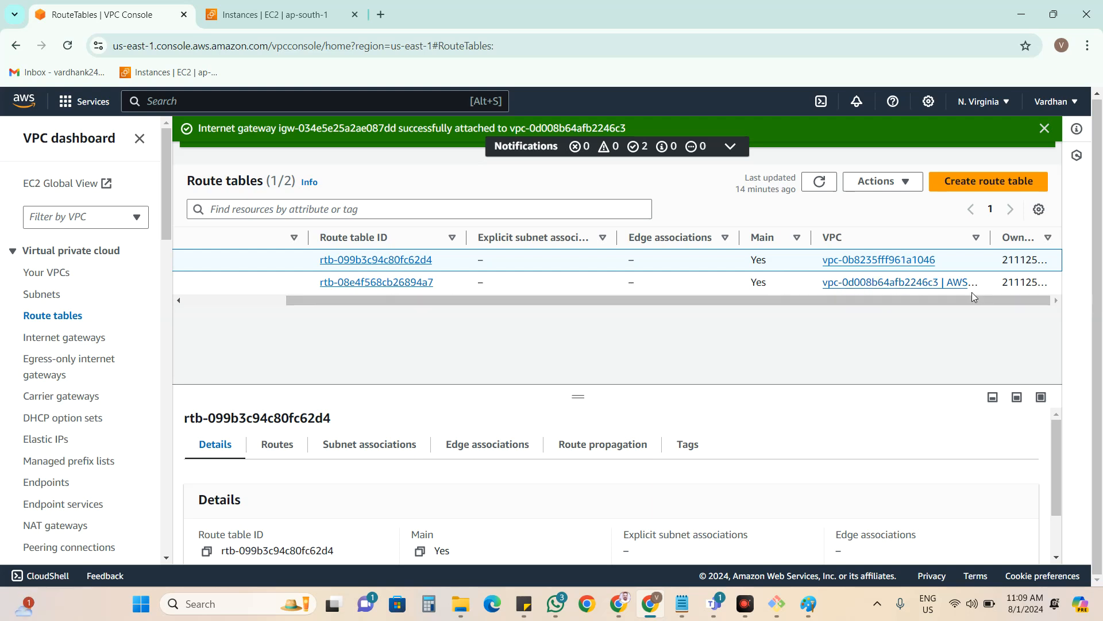
drag(991, 238, 1020, 237)
click(990, 318)
drag(938, 301, 849, 301)
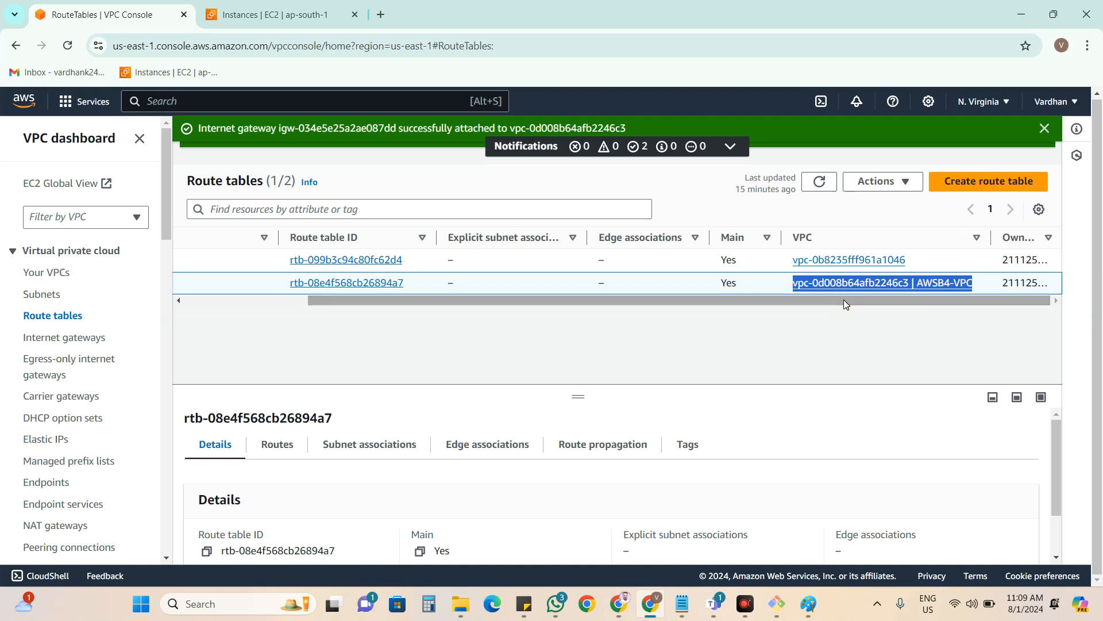
click(880, 301)
drag(880, 301, 692, 303)
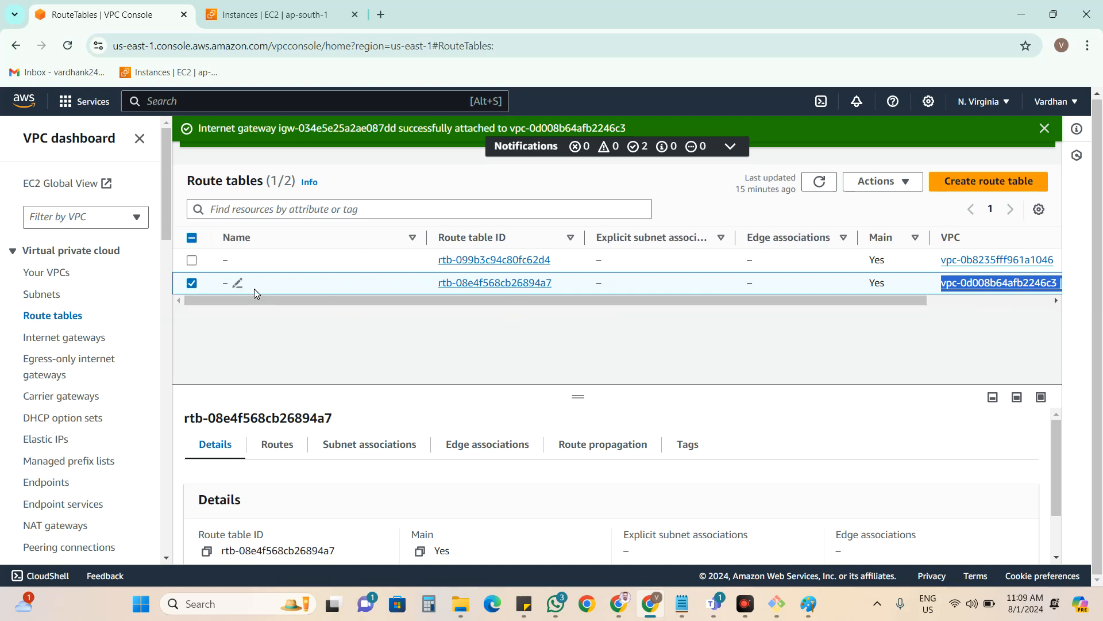
Name the AWSB4-VPC route table AWSB4-Default-RT and save the name.
click(235, 283)
text(aw)
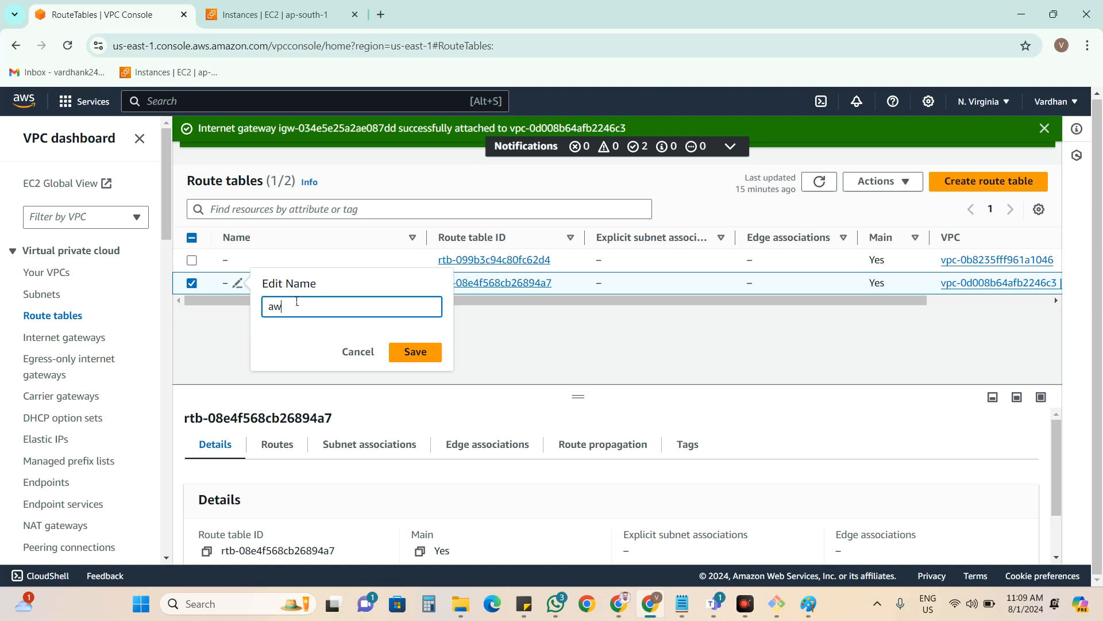
key(BackSpace)
key(BackSpace)
text(AWS)
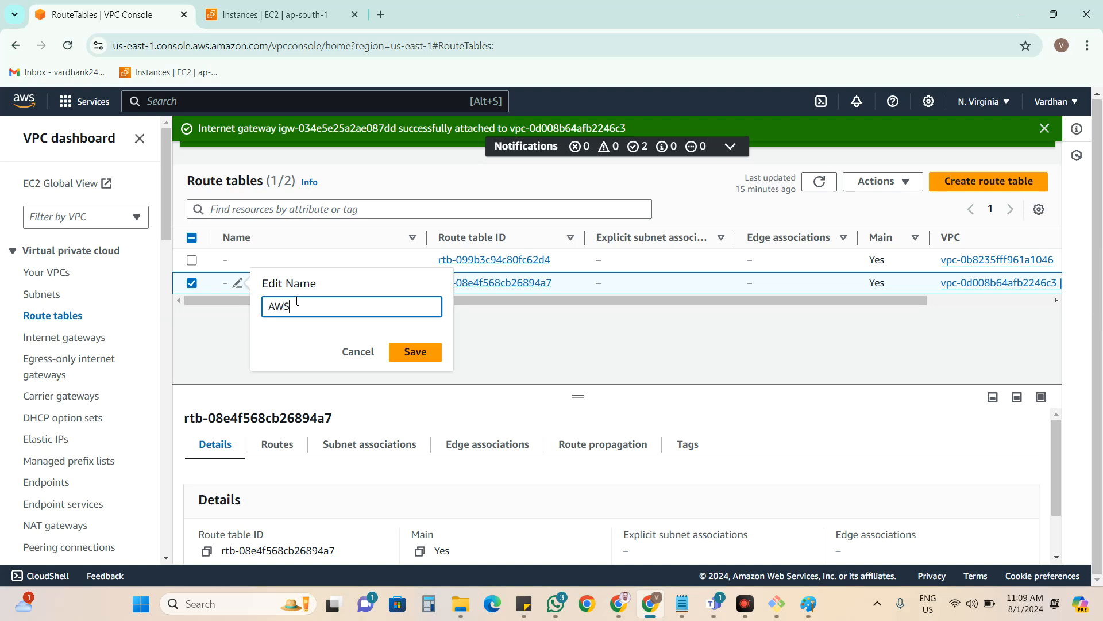
text(B4)
text(-C)
text(Defa)
text(ult-RT)
click(438, 353)
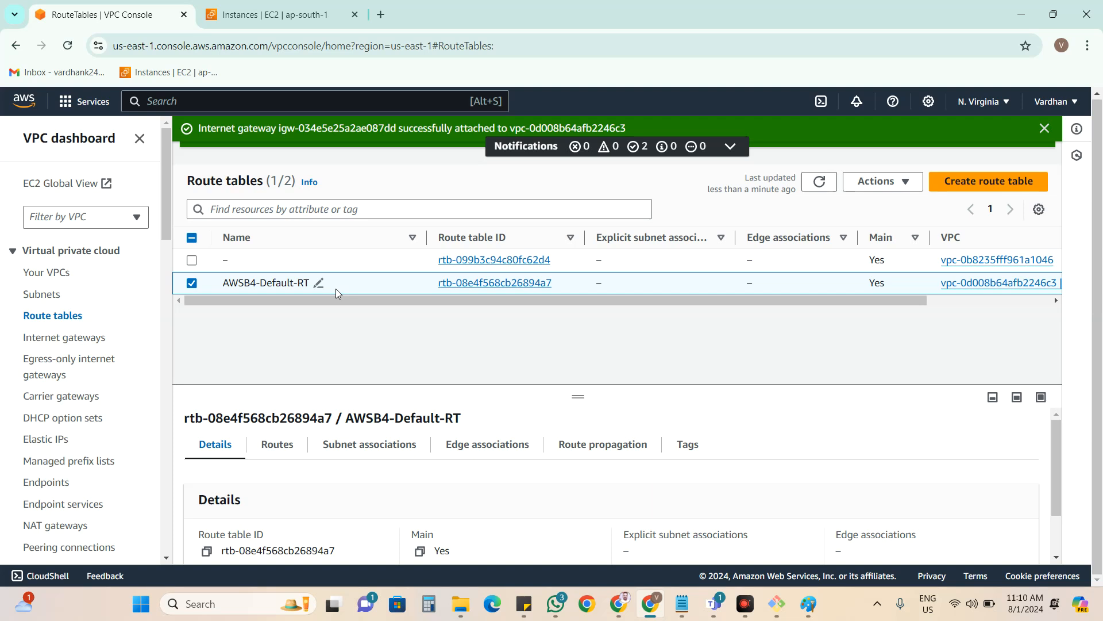
Narrow the Name, Explicit subnet associations and Edge associations columns so the full VPC column fits.
drag(427, 233, 379, 231)
drag(688, 236, 634, 238)
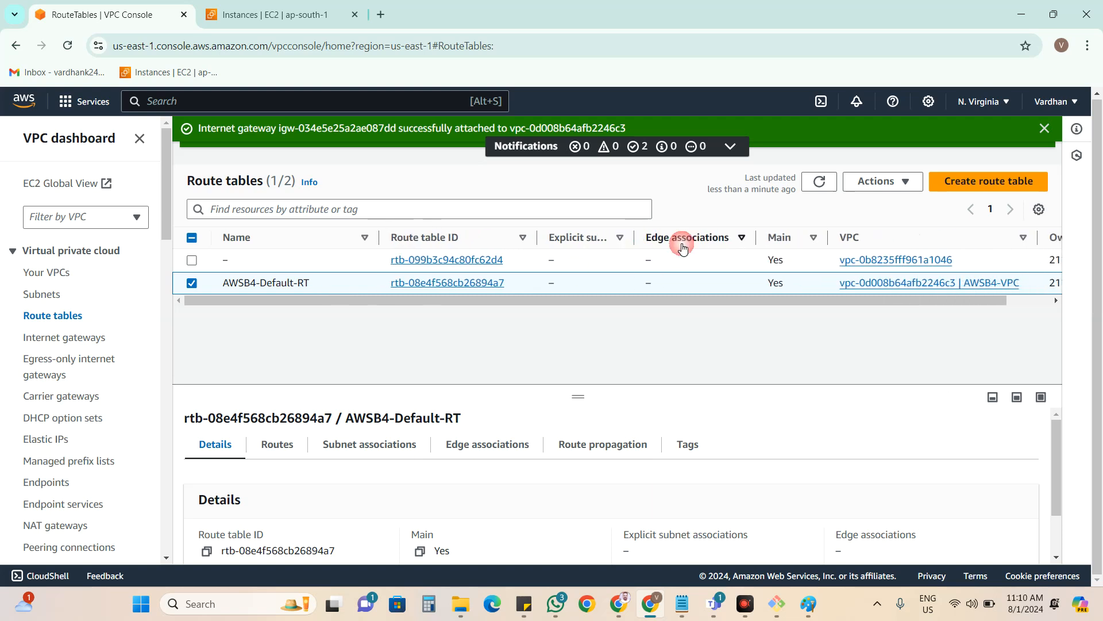
drag(755, 235, 738, 237)
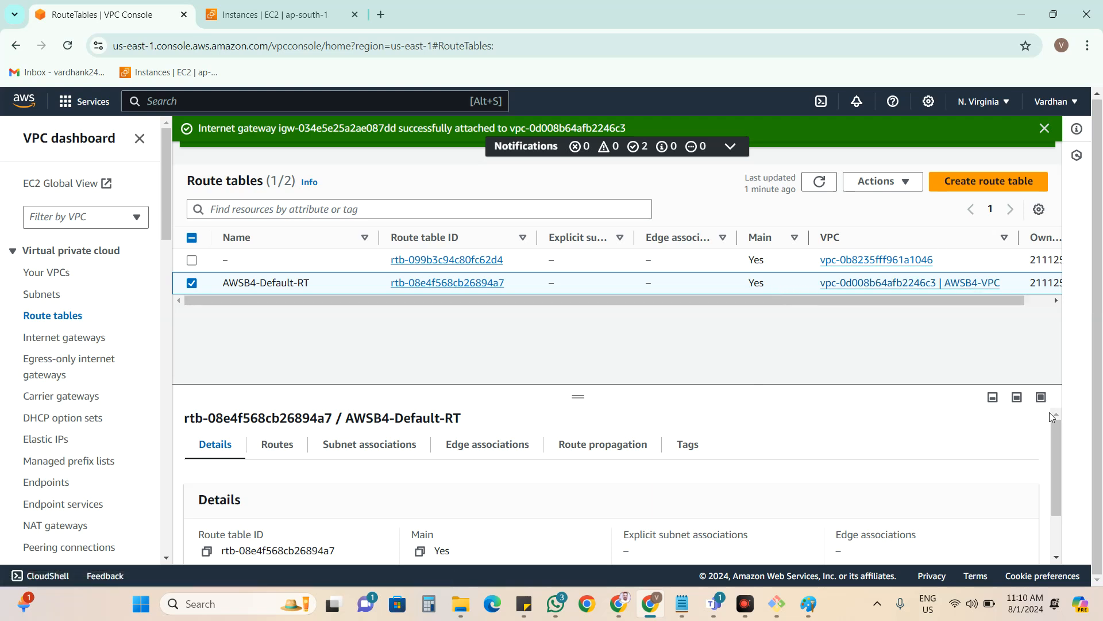
Review the details of AWSB4-Default-RT, including its VPC, and display its subnet associations.
drag(1053, 432, 1055, 449)
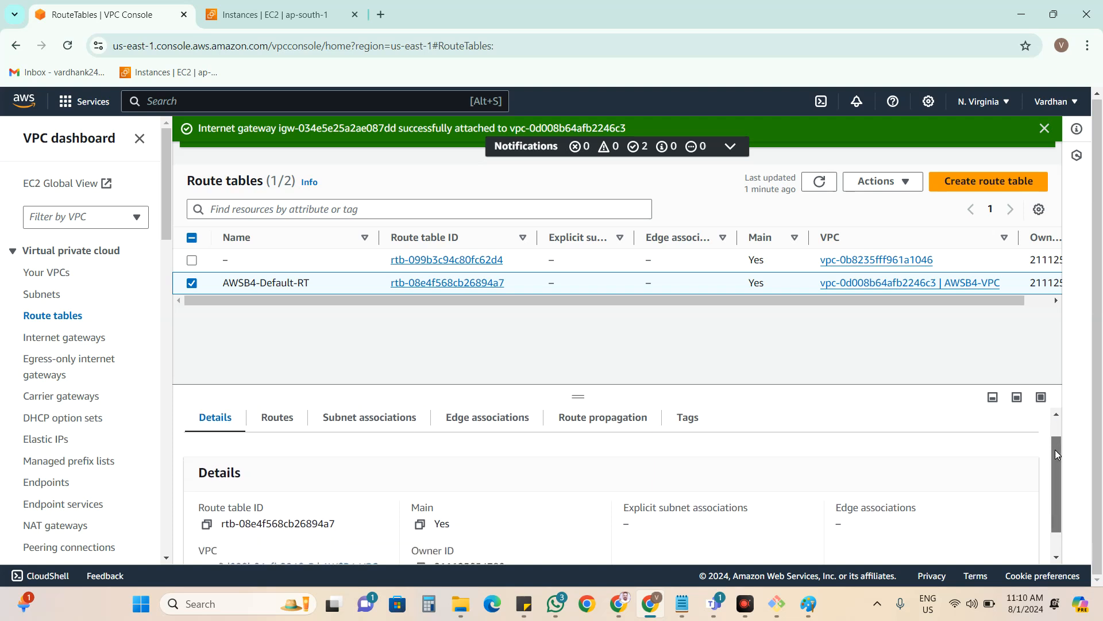
drag(1002, 284, 951, 284)
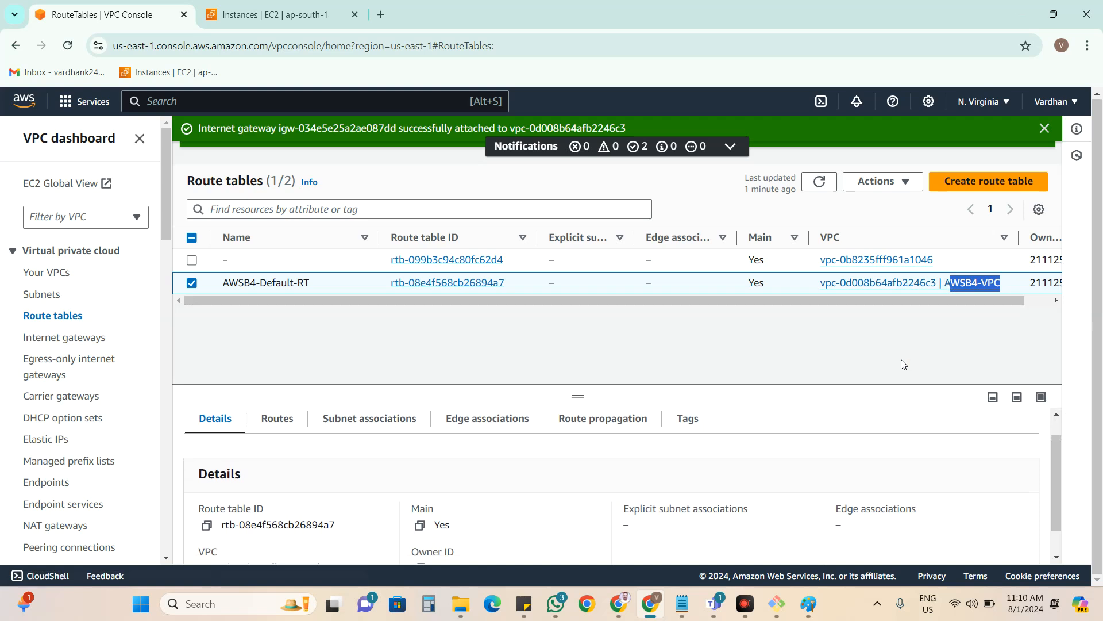
click(1057, 407)
mouse_move(713, 608)
click(615, 461)
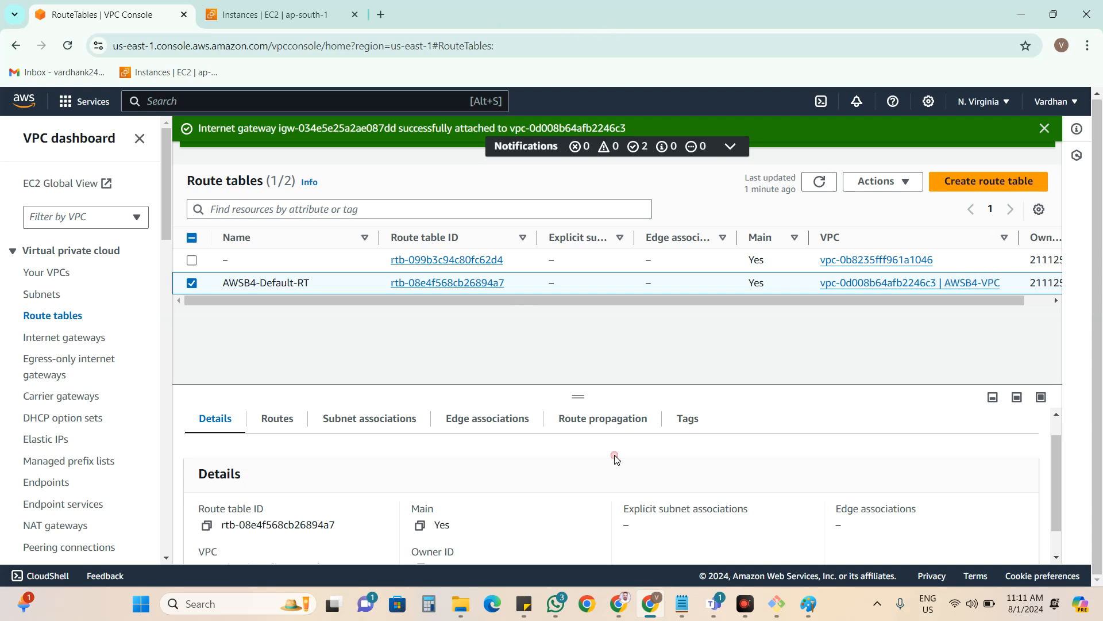
click(699, 26)
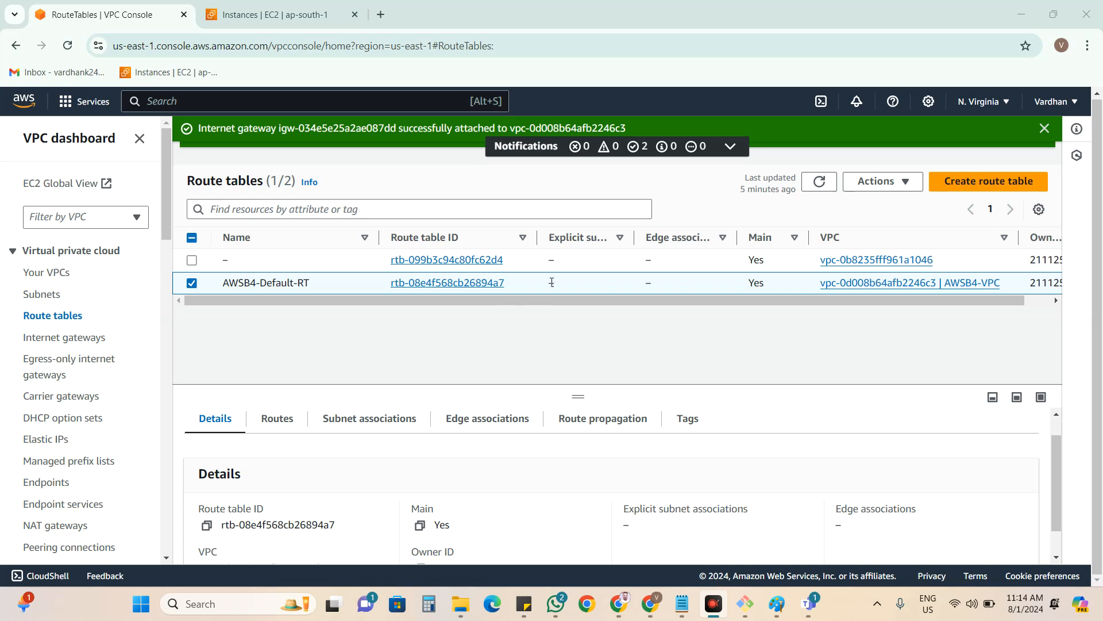
click(361, 426)
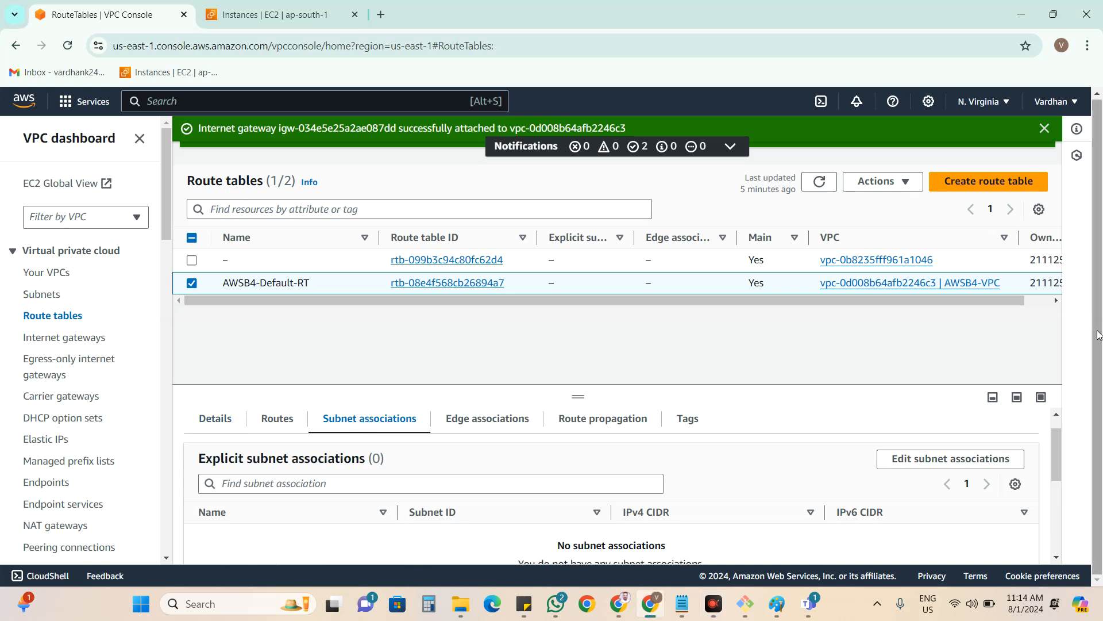
Create a route table named AWSB4-Custom-RT in AWSB4-VPC.
scroll(914, 501, down, 5)
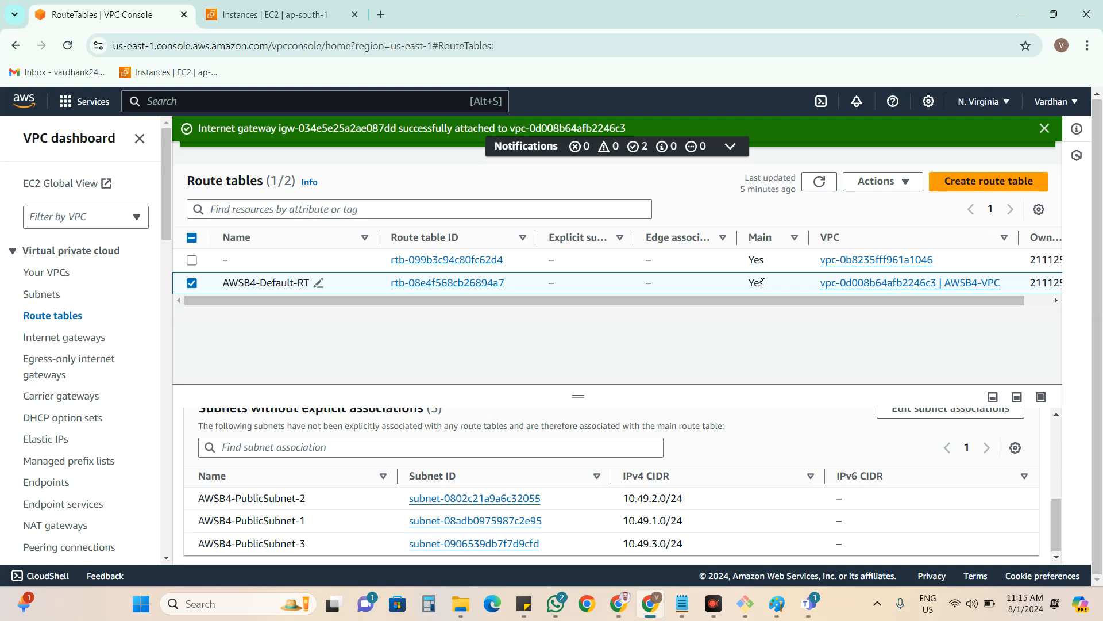
click(970, 183)
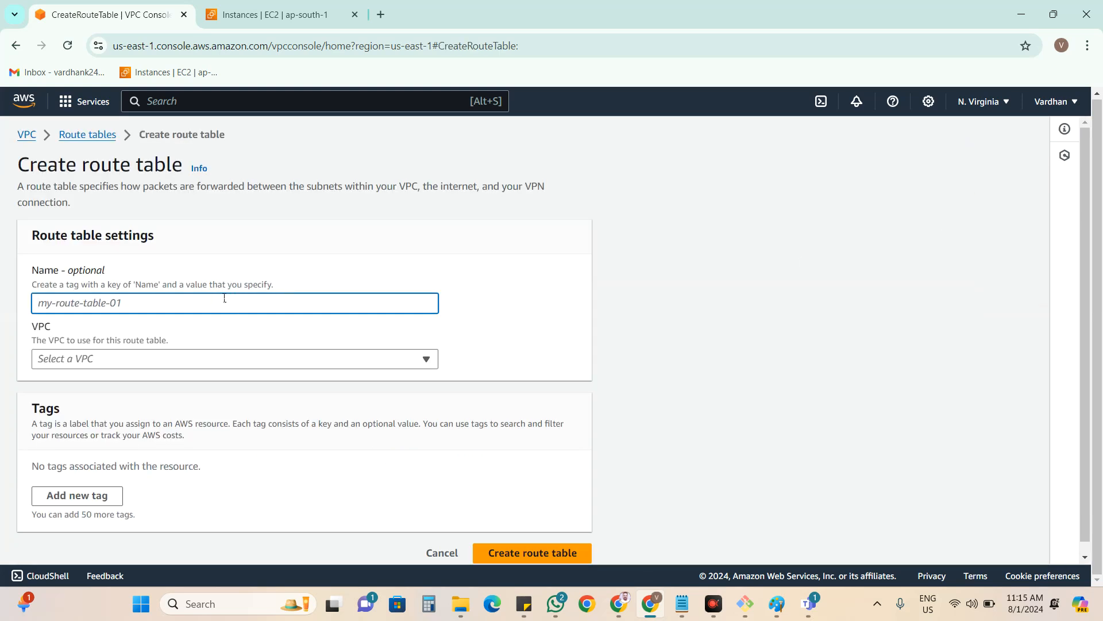
text(AWS)
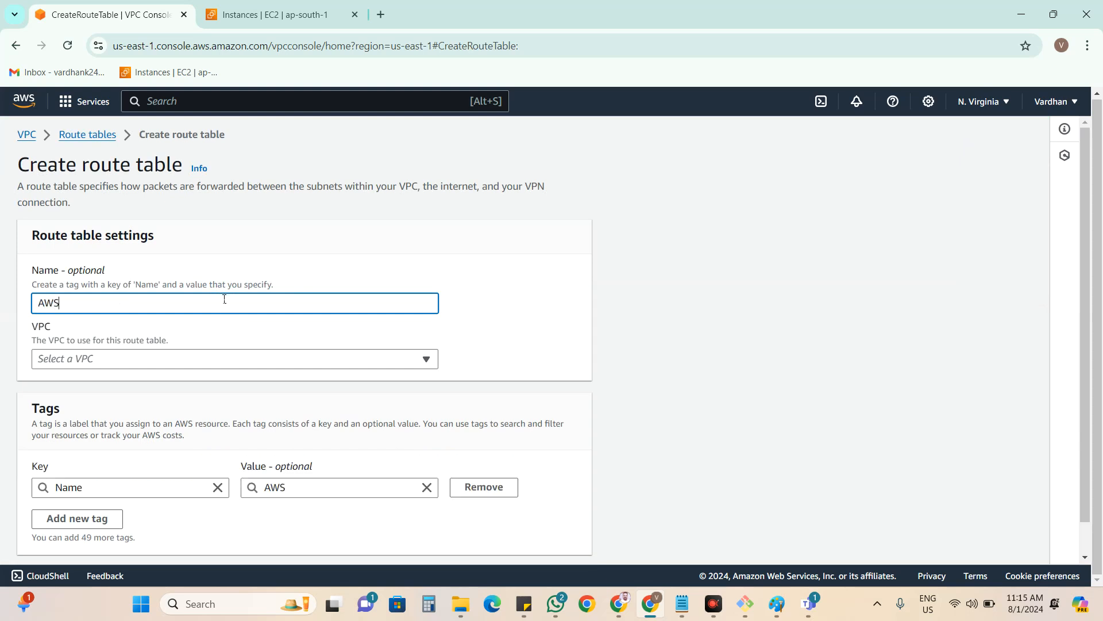
text(B4-Custome)
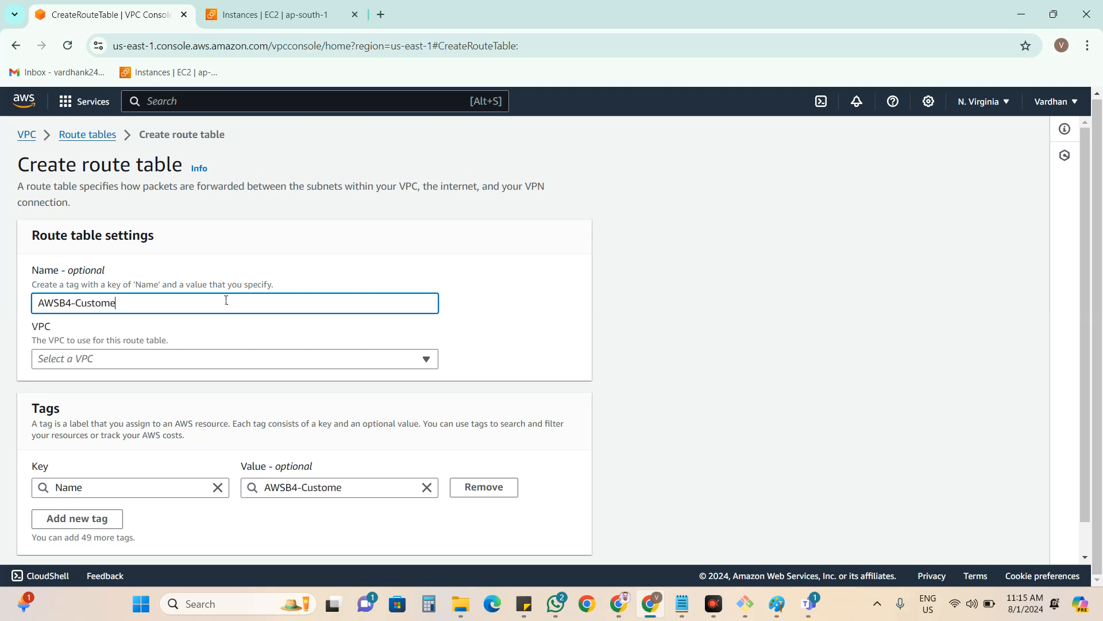
key(BackSpace)
key(BackSpace)
text(m-RT)
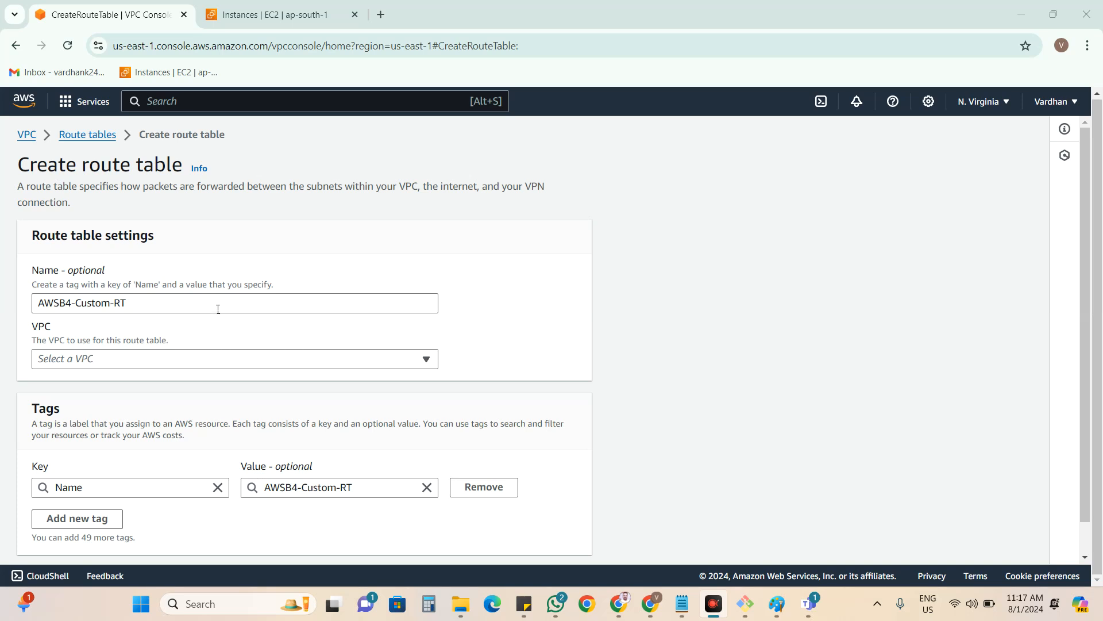
click(217, 353)
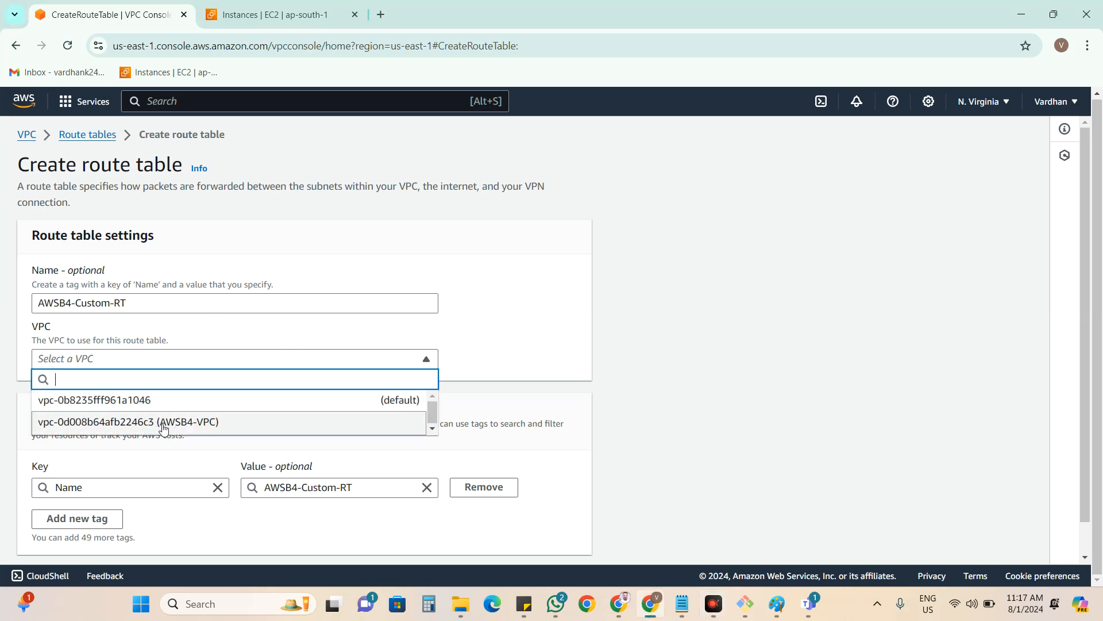
click(206, 422)
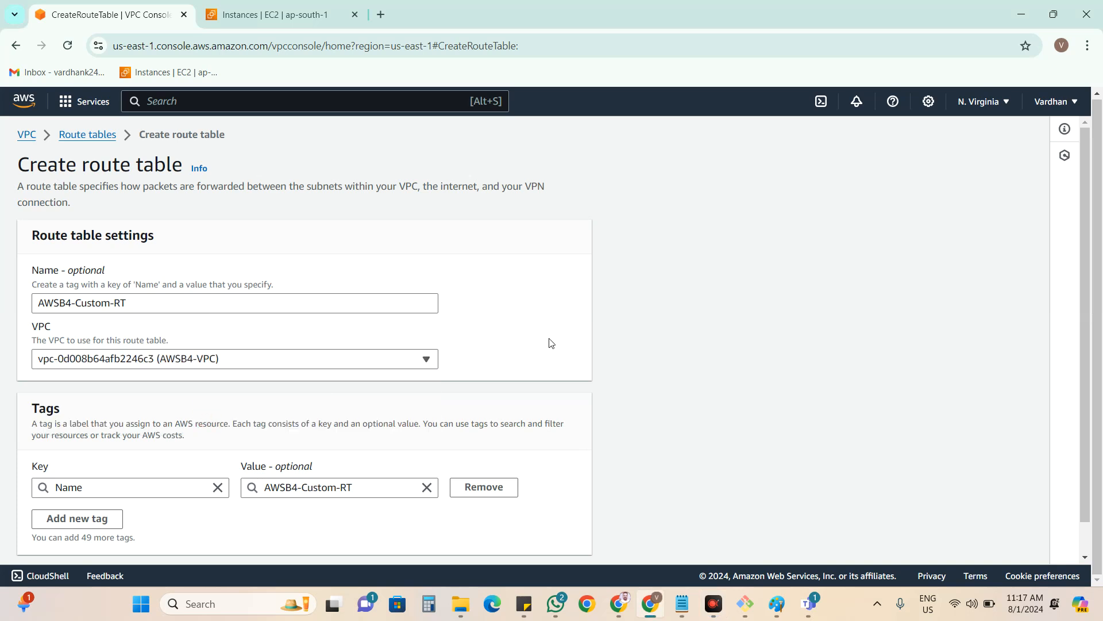
scroll(551, 343, down, 2)
click(530, 543)
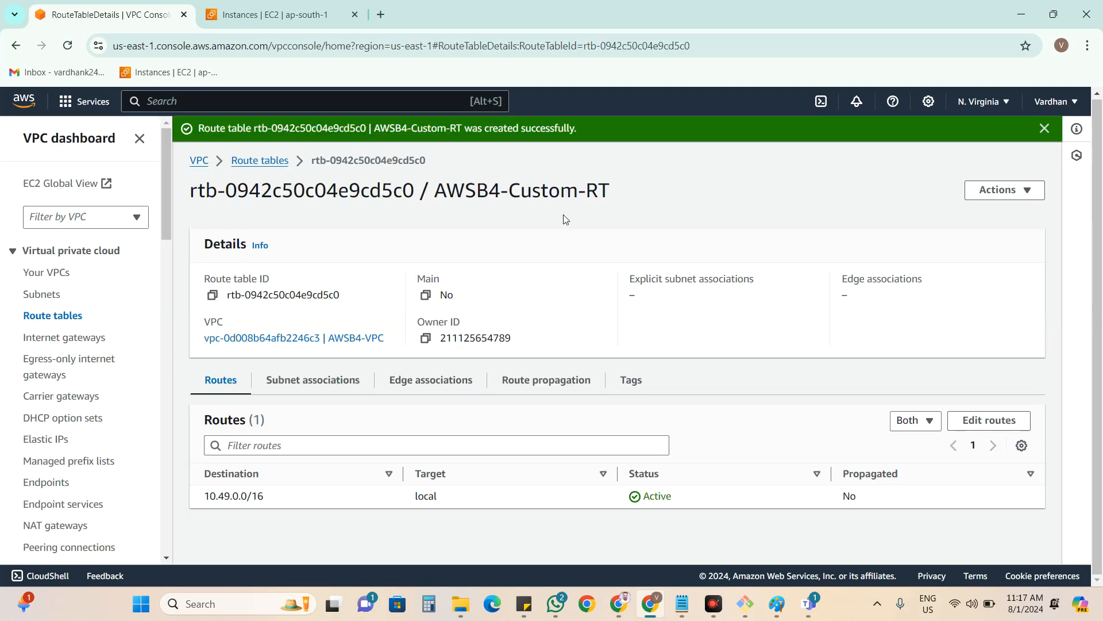
Return to the route tables list and set AWSB4-Custom-RT as the main route table, confirming with the word "set".
click(270, 162)
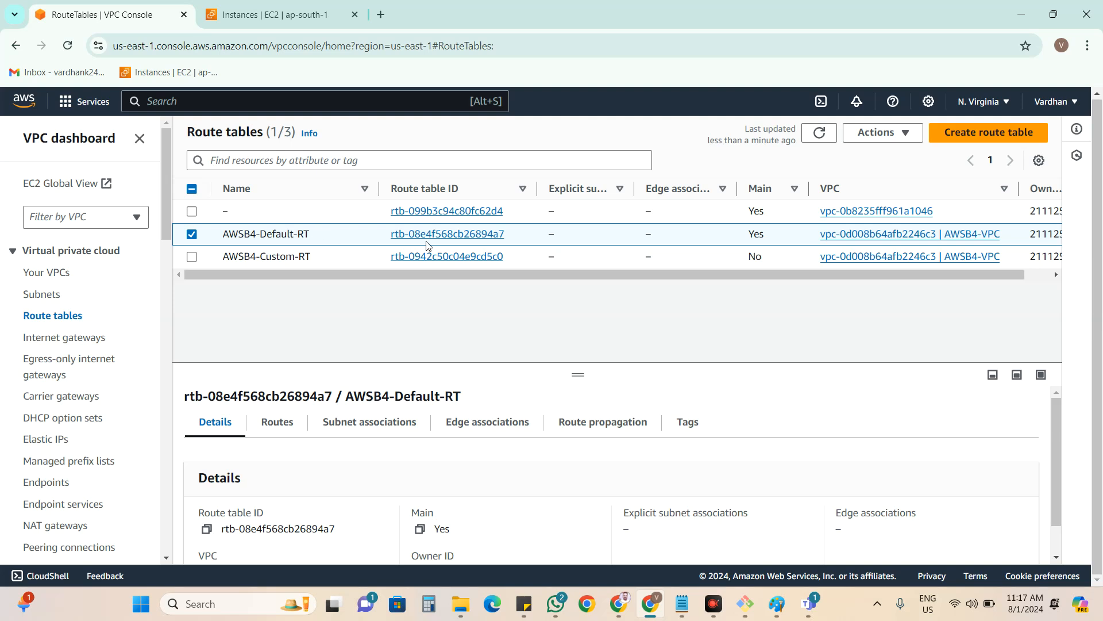
drag(659, 275, 756, 280)
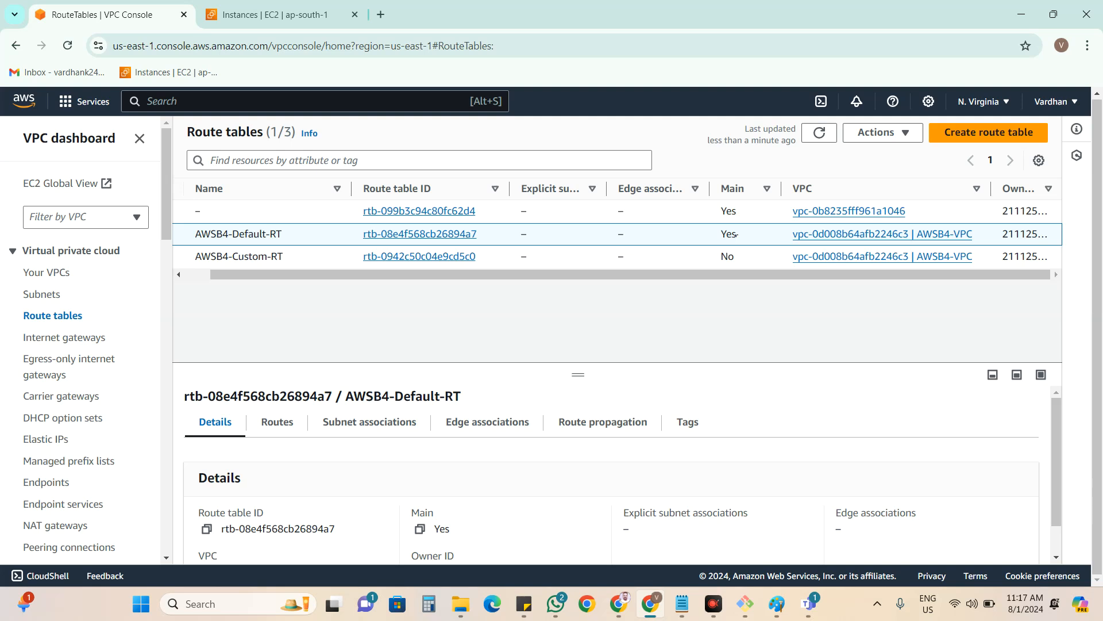
click(741, 257)
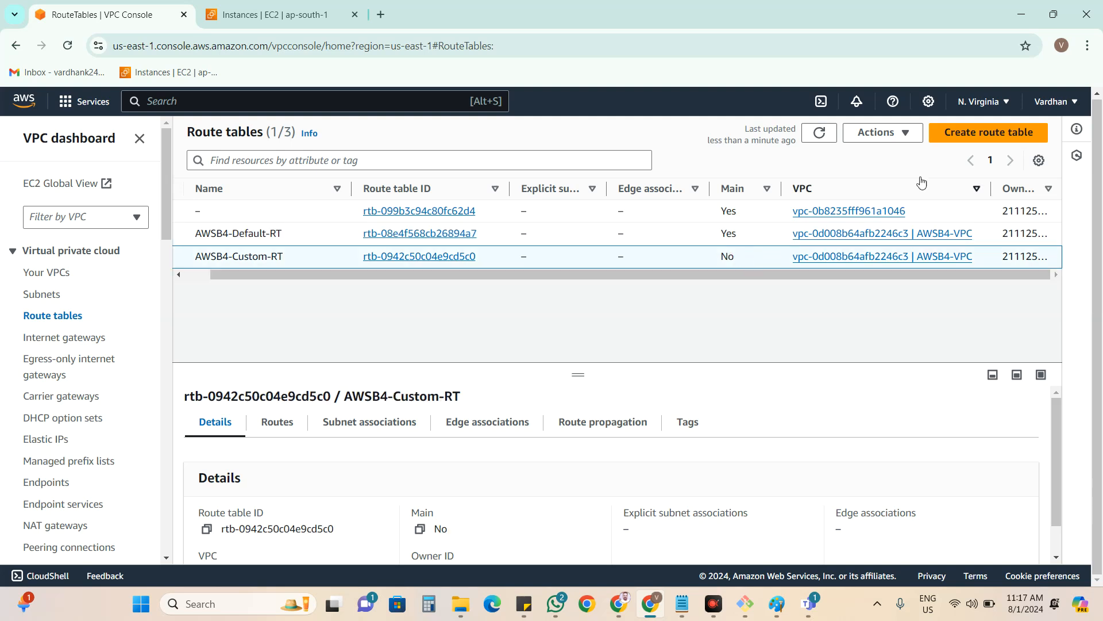
click(974, 132)
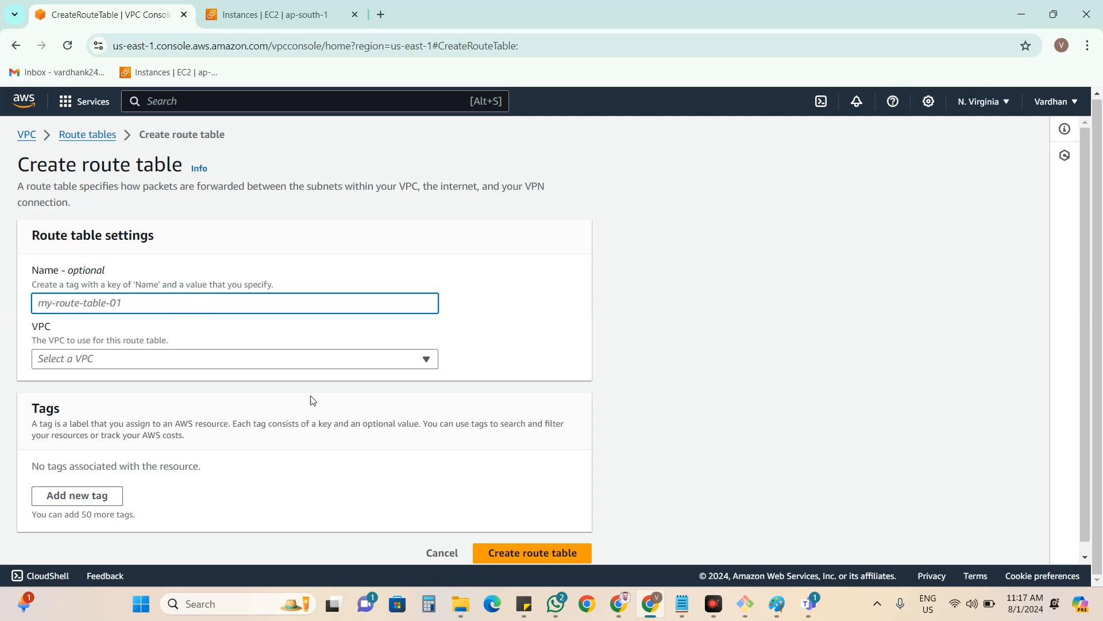
click(425, 555)
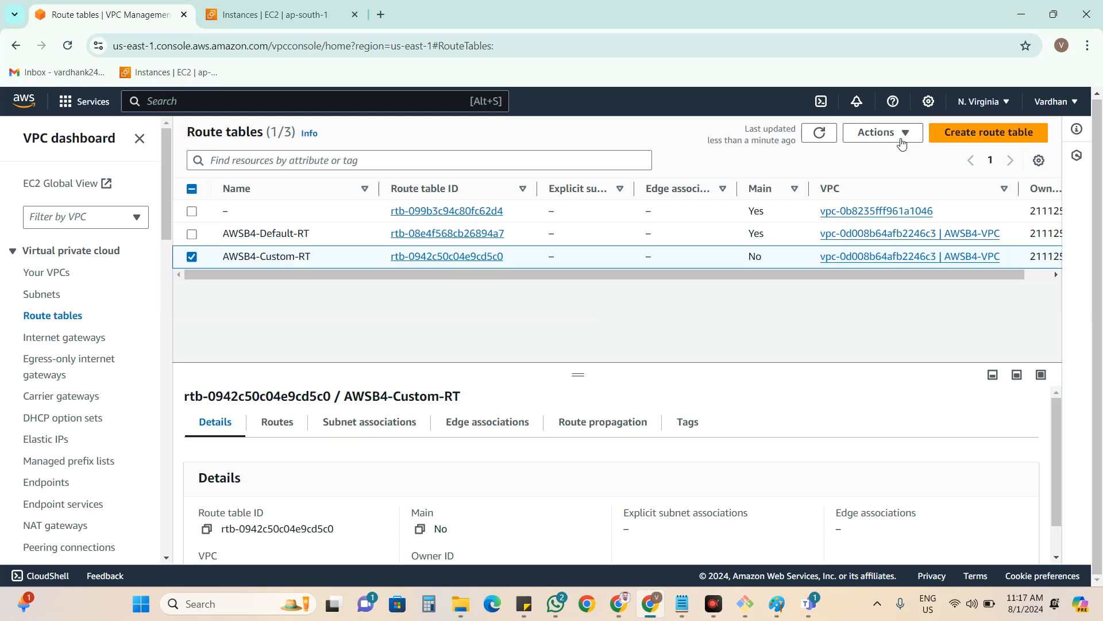
click(900, 134)
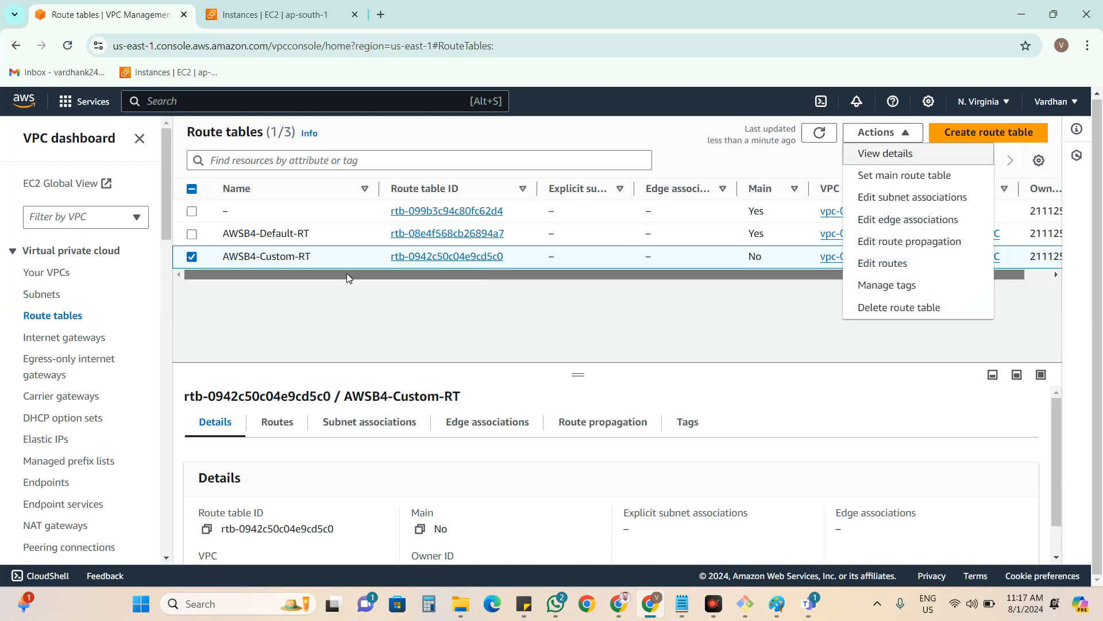
click(922, 182)
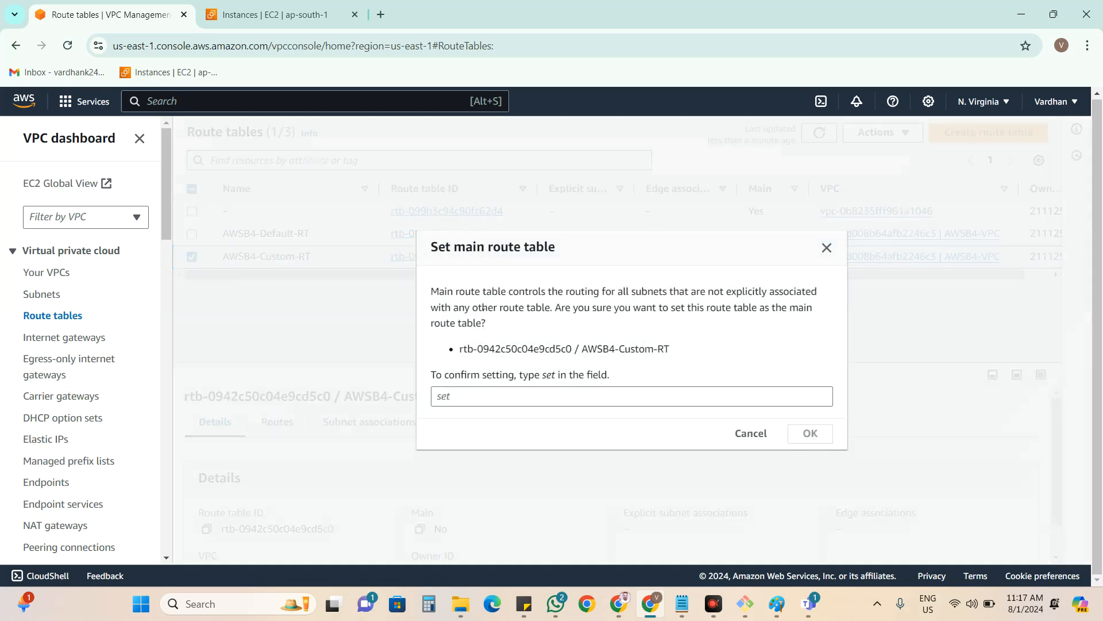
click(553, 396)
text(Set)
key(Return)
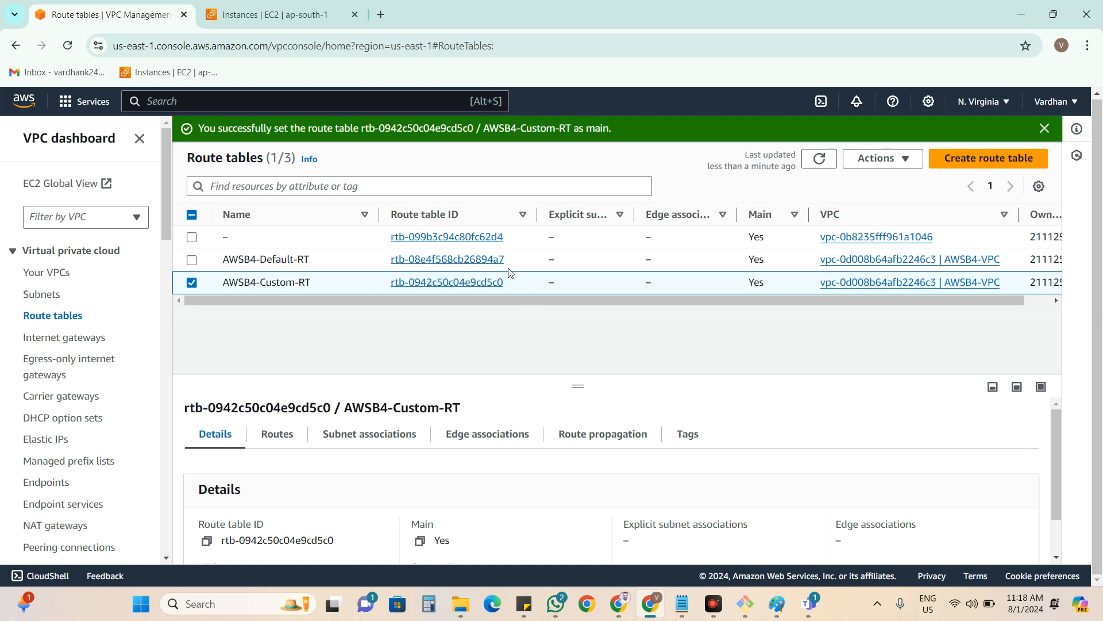
Try to delete the AWSB4-Default-RT route table.
click(214, 264)
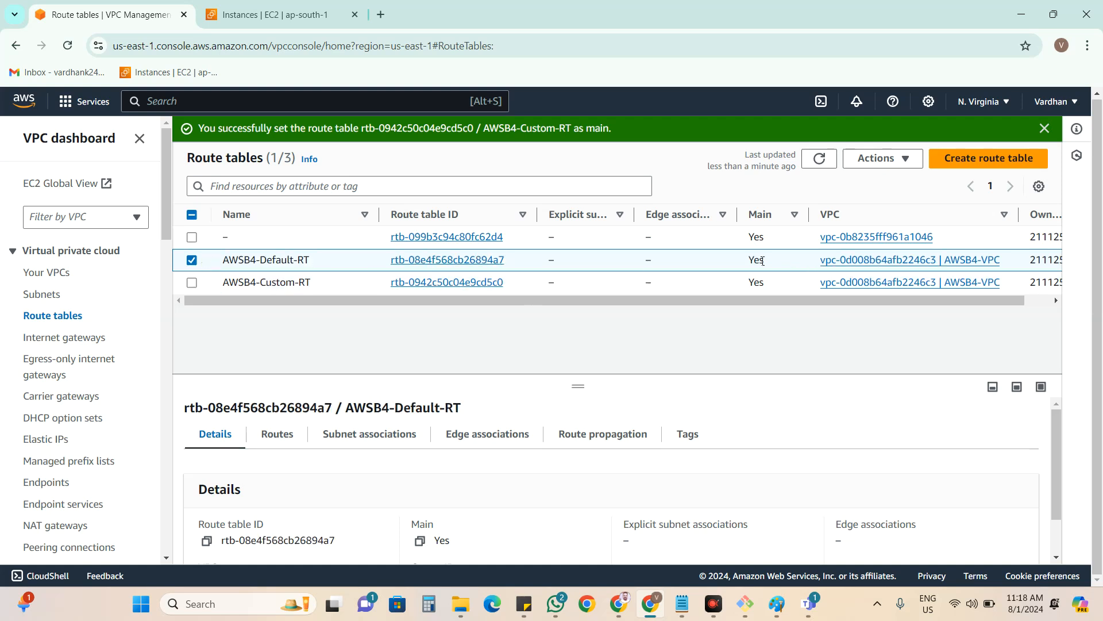
drag(763, 260, 753, 259)
drag(770, 302, 888, 299)
click(883, 158)
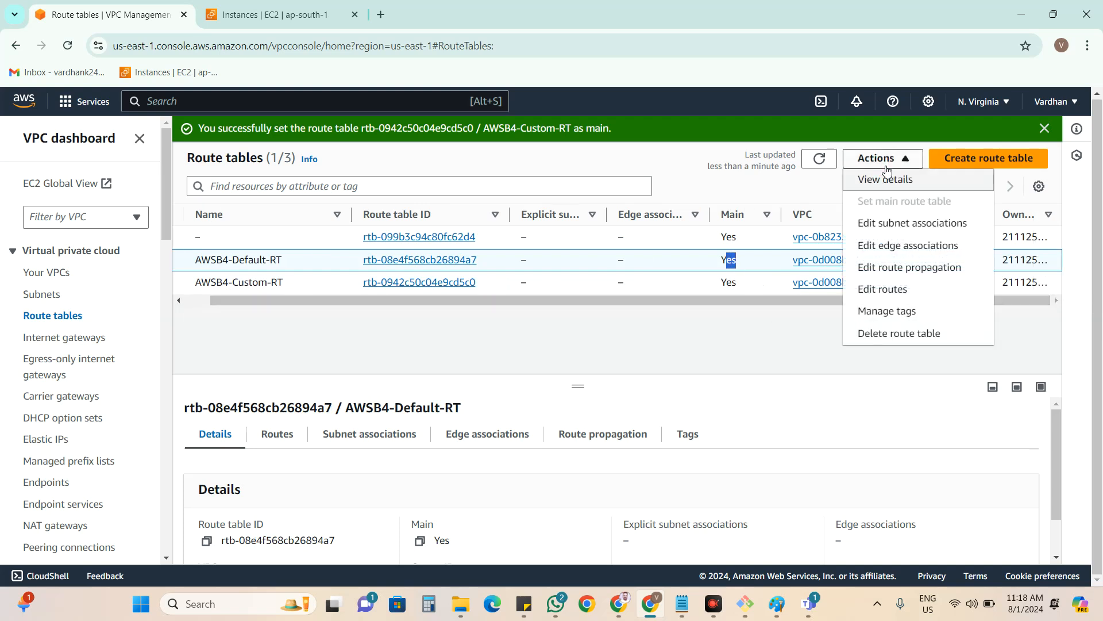
click(910, 331)
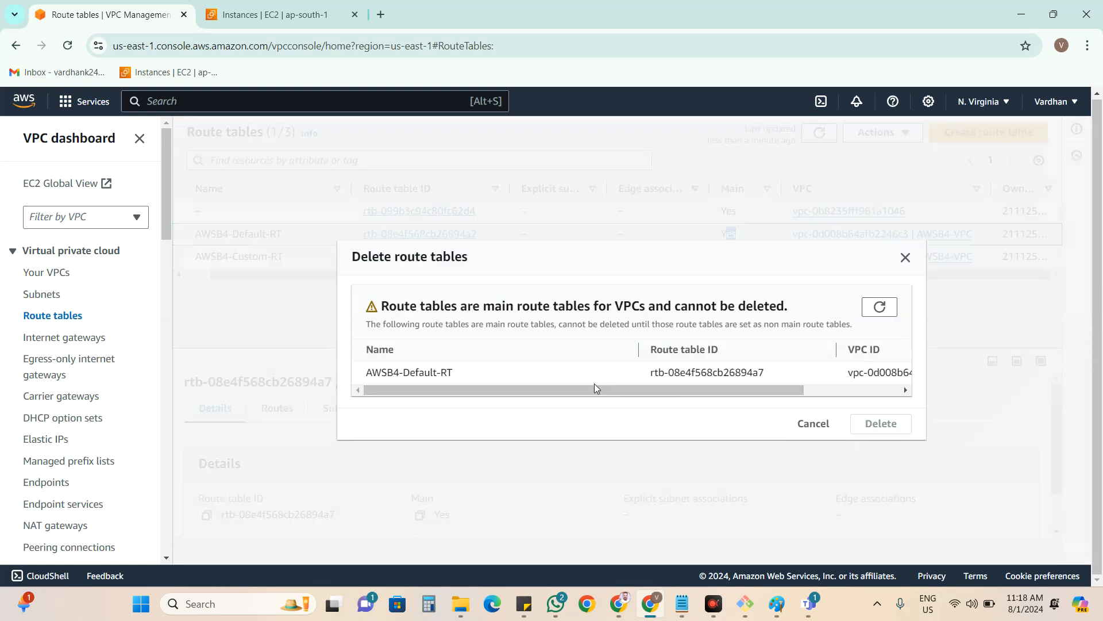
drag(602, 387, 733, 386)
click(803, 424)
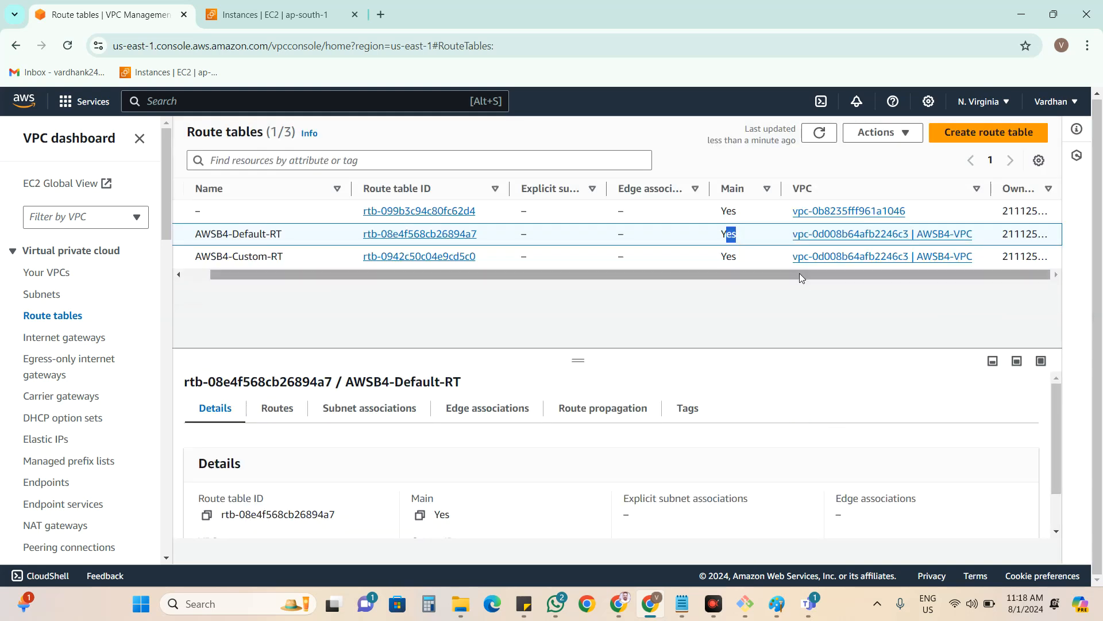
Review the details page of AWSB4-Default-RT, then compare its route table ID with that of AWSB4-Custom-RT in the list.
click(454, 234)
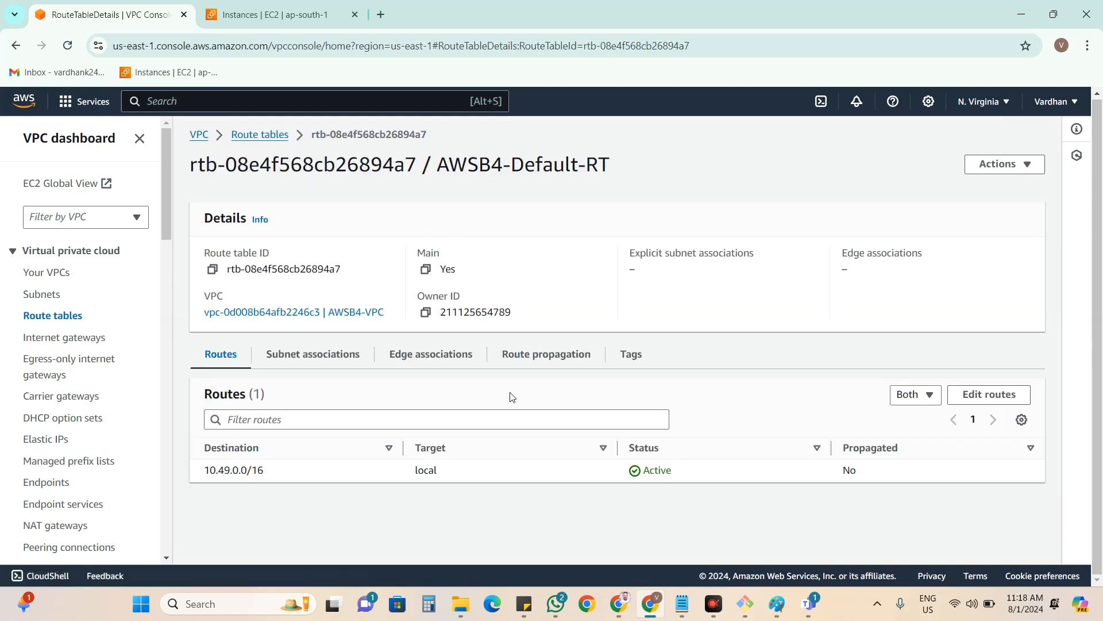
click(273, 138)
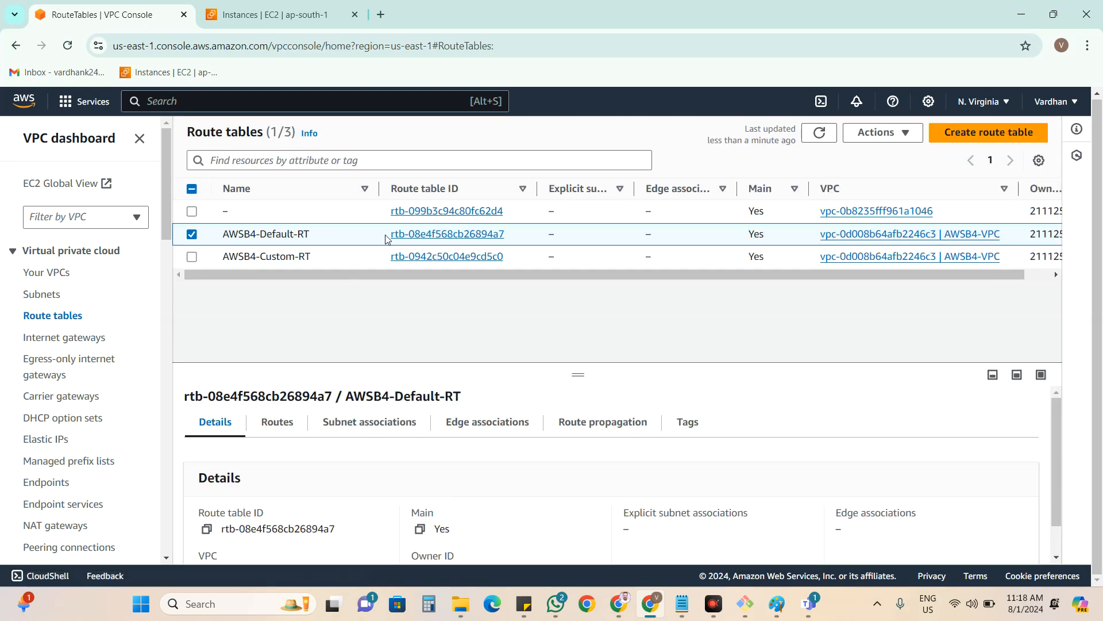
drag(514, 235, 385, 238)
click(352, 237)
drag(509, 236, 391, 239)
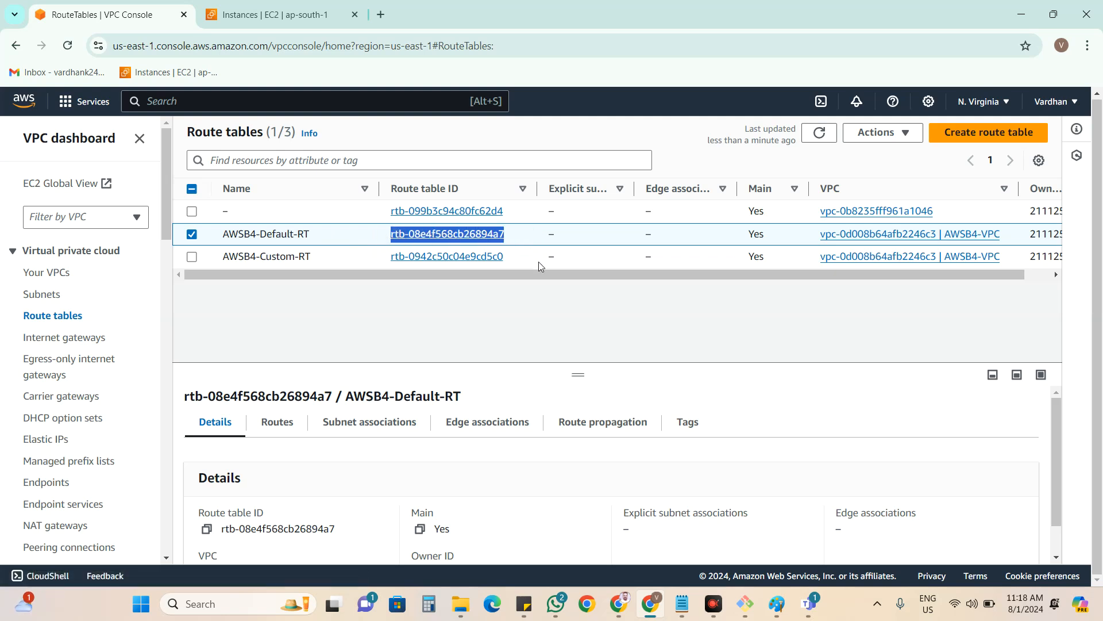
drag(504, 256, 390, 264)
click(534, 331)
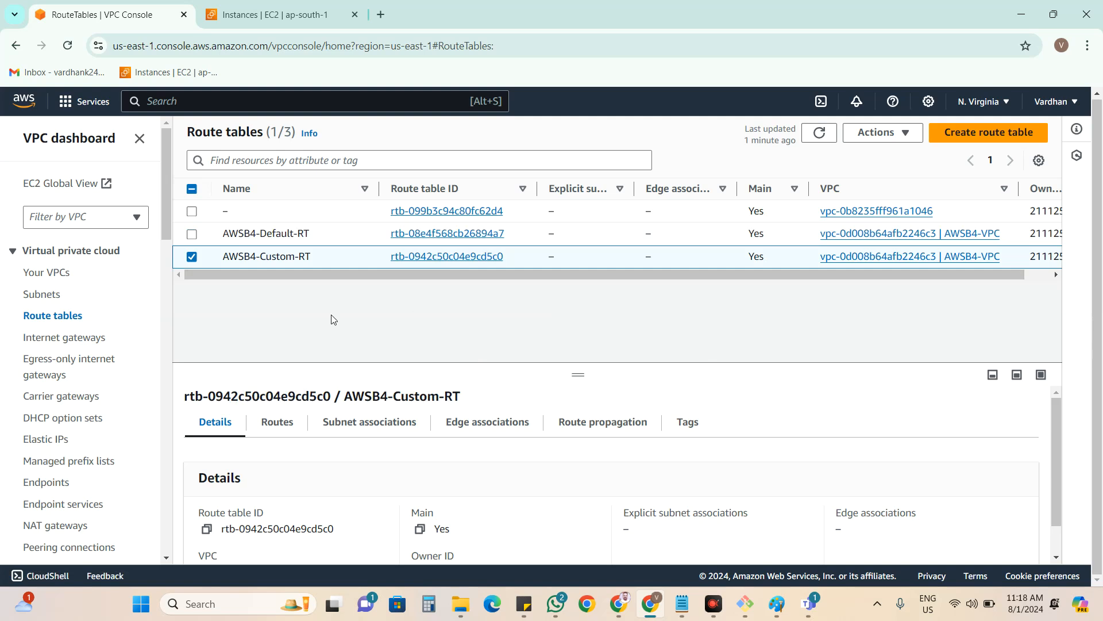
Check which route table AWSB4-PublicSubnet-3 uses on its details page in a separate browser tab, then close that tab.
click(44, 294)
scroll(568, 412, down, 3)
scroll(567, 412, down, 1)
middle_click(526, 287)
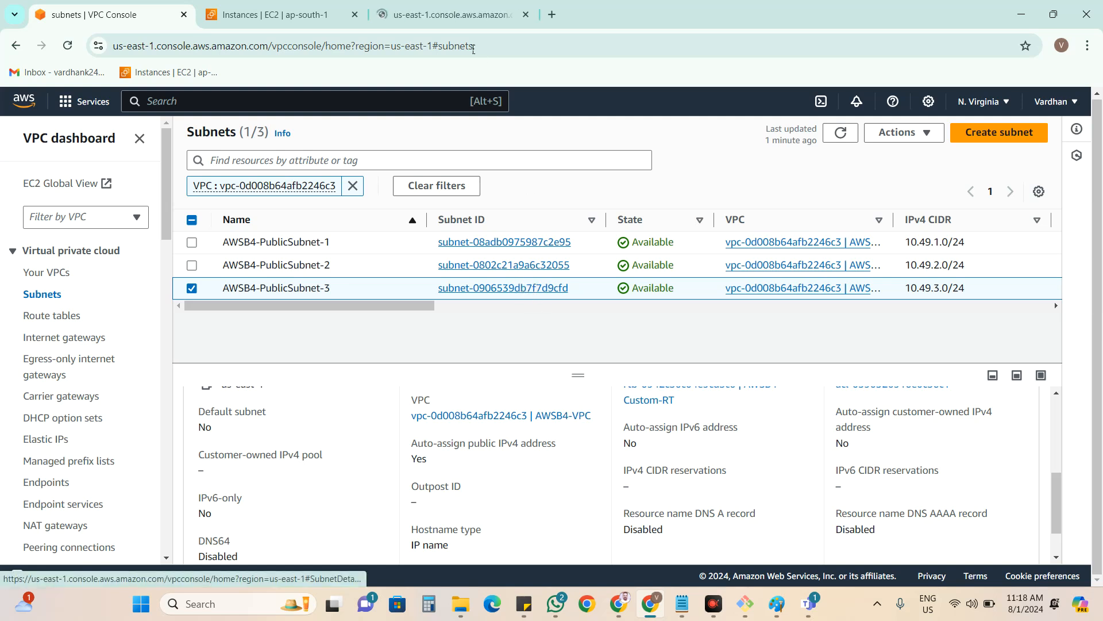
click(433, 20)
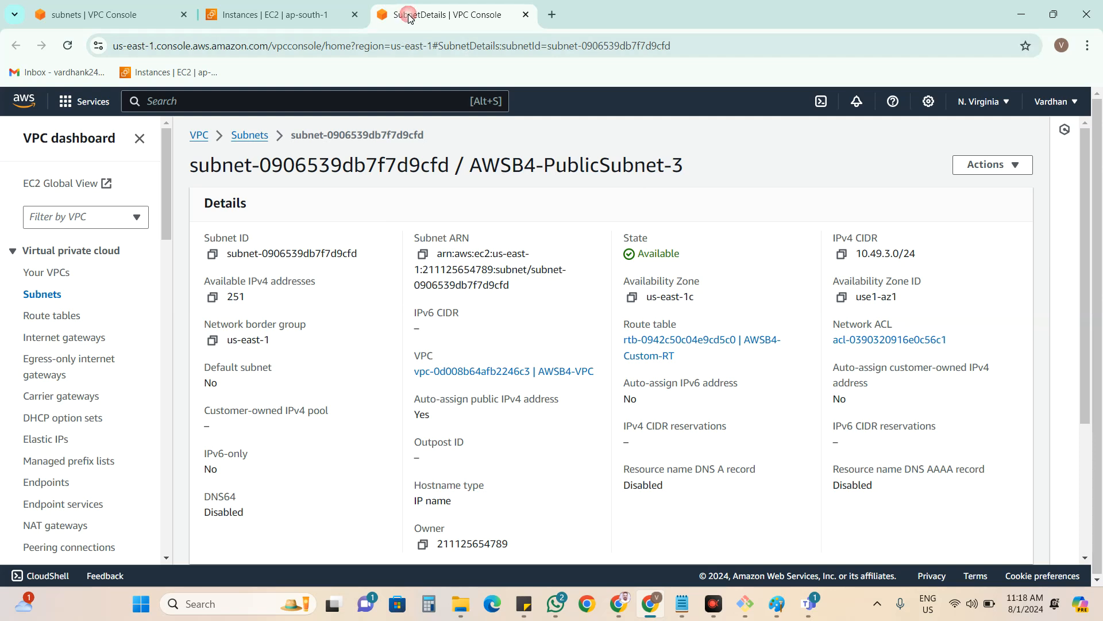
drag(816, 22, 813, 85)
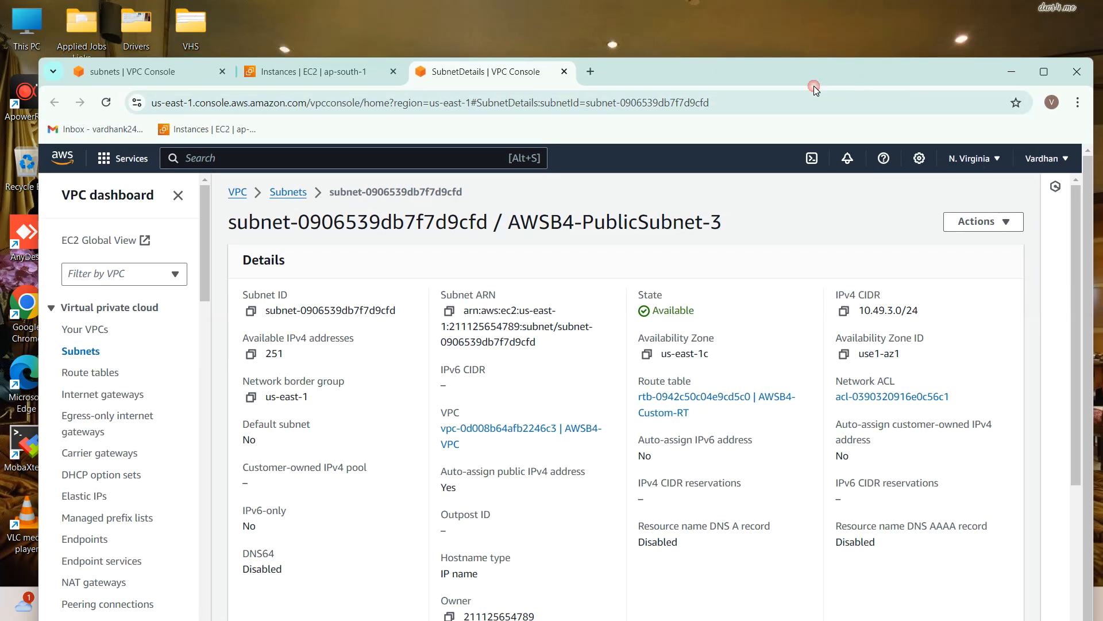
click(564, 71)
click(150, 71)
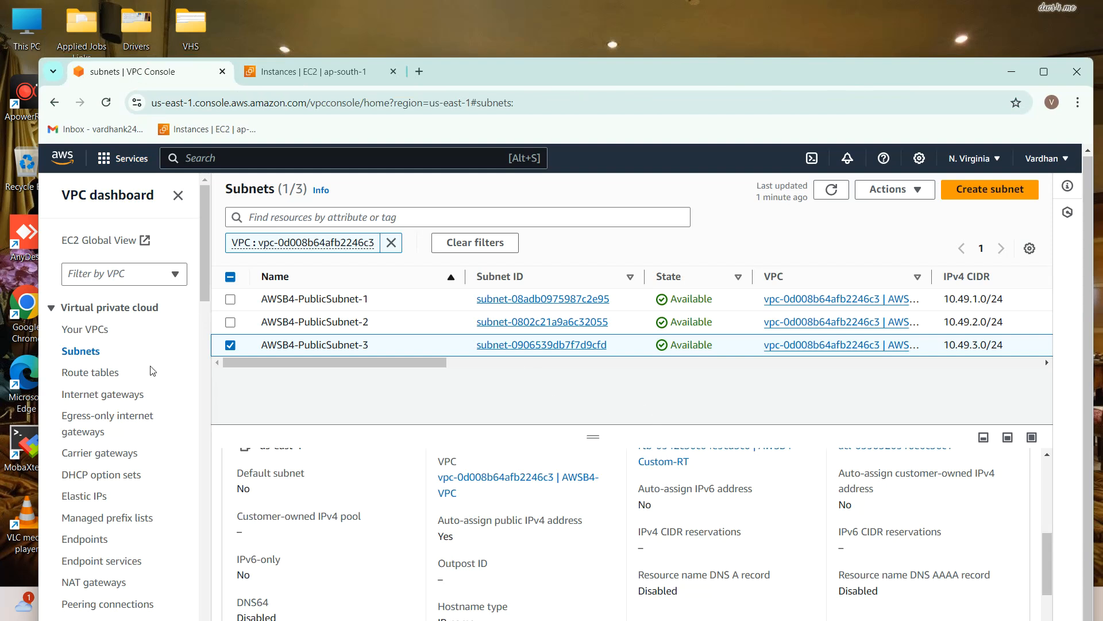
Return to the route tables list and review the subnet associations of AWSB4-Custom-RT, including subnets without explicit associations.
click(92, 373)
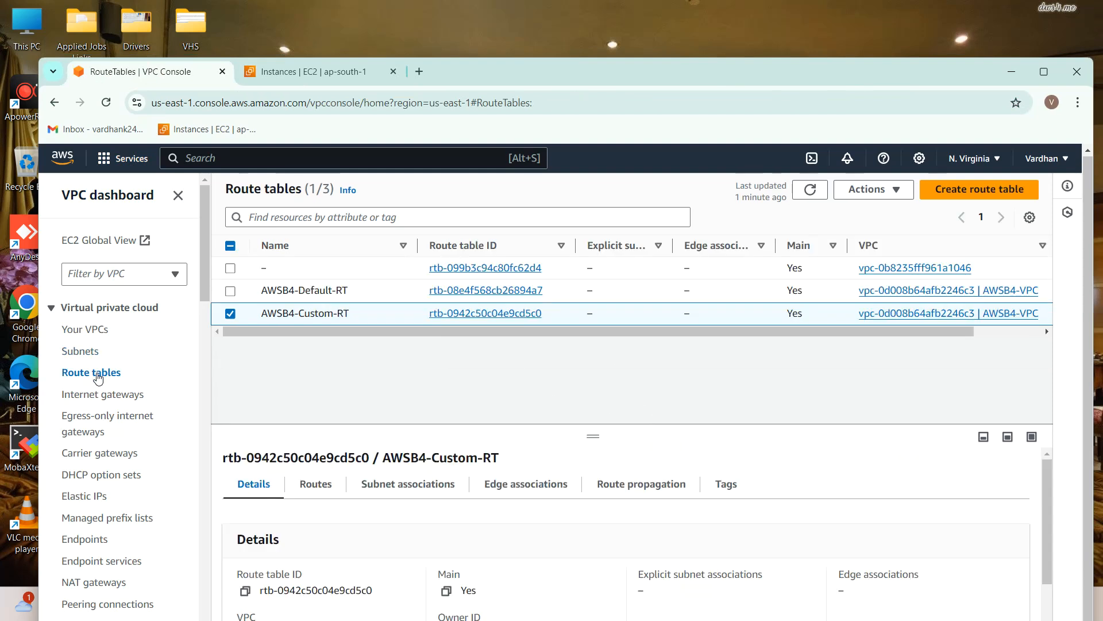
scroll(632, 472, down, 1)
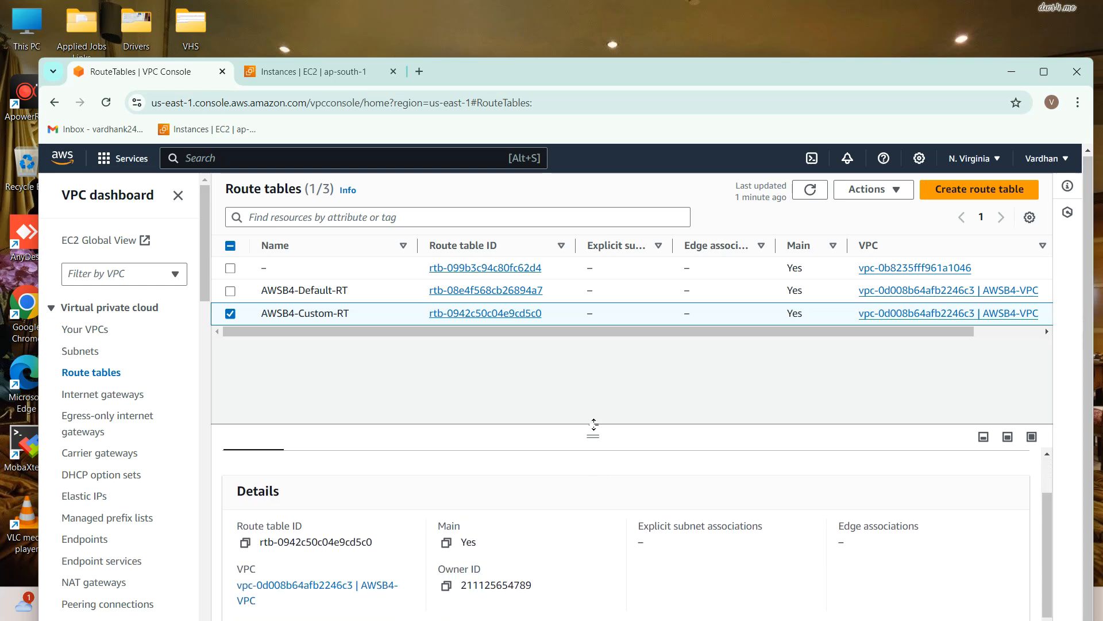
scroll(593, 478, up, 1)
click(424, 490)
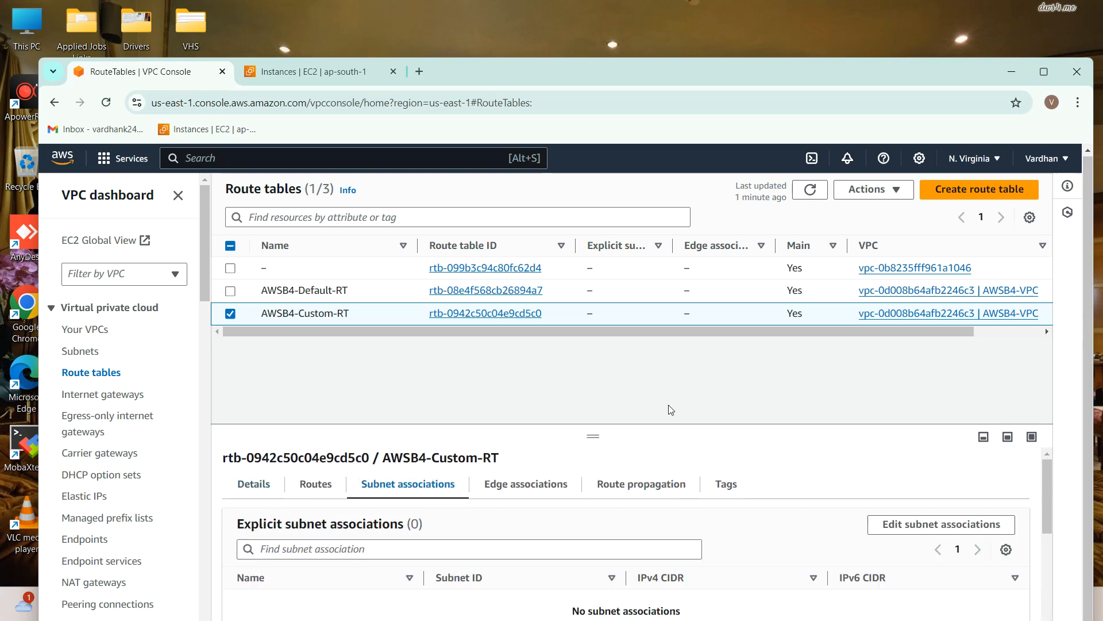
scroll(702, 521, down, 5)
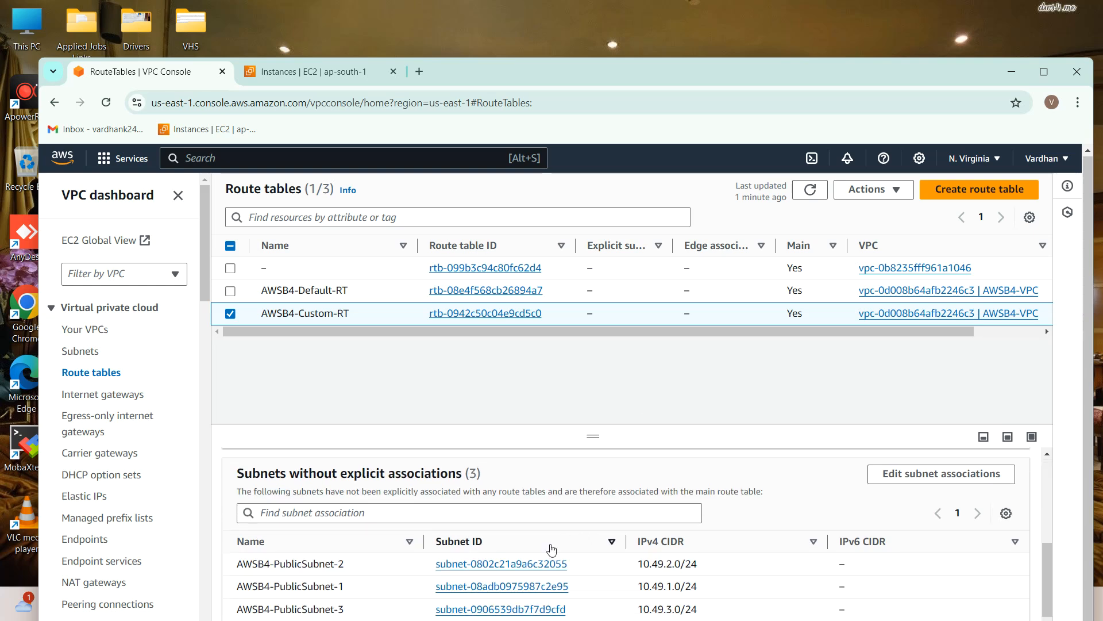
Open AWSB4-PublicSubnet-2 from the associations in a separate browser tab and display its details page.
ctrl+click(491, 567)
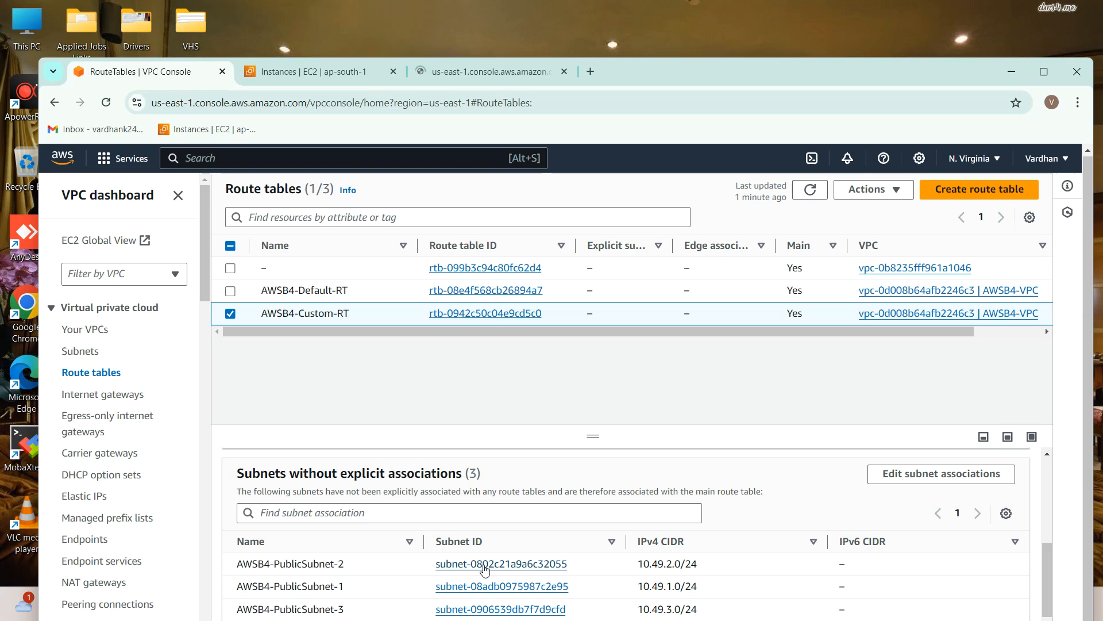
click(493, 72)
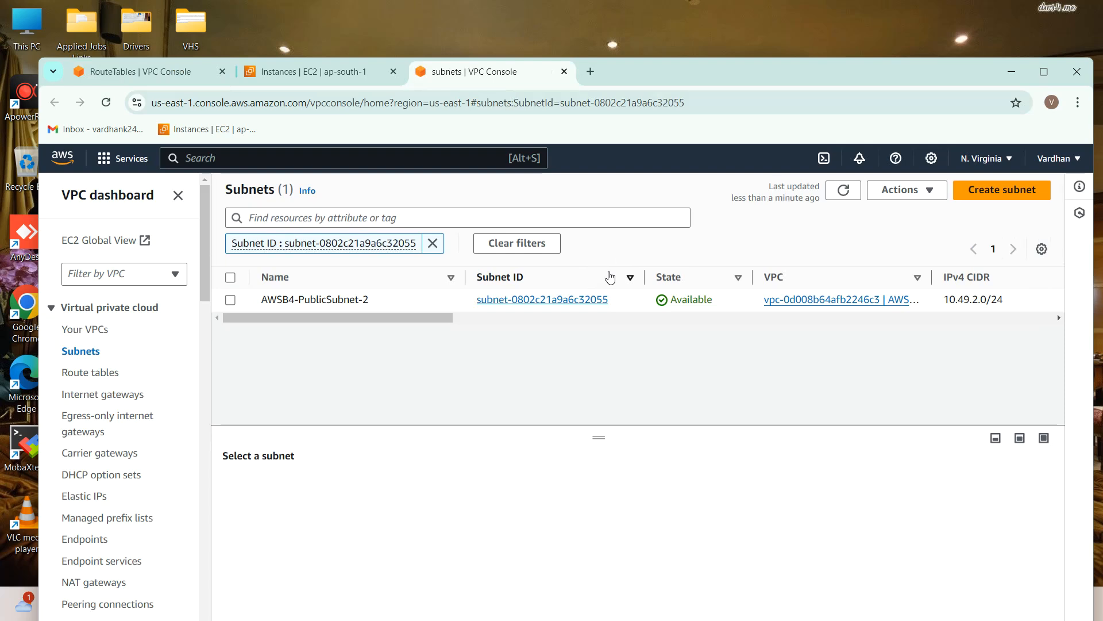
click(600, 299)
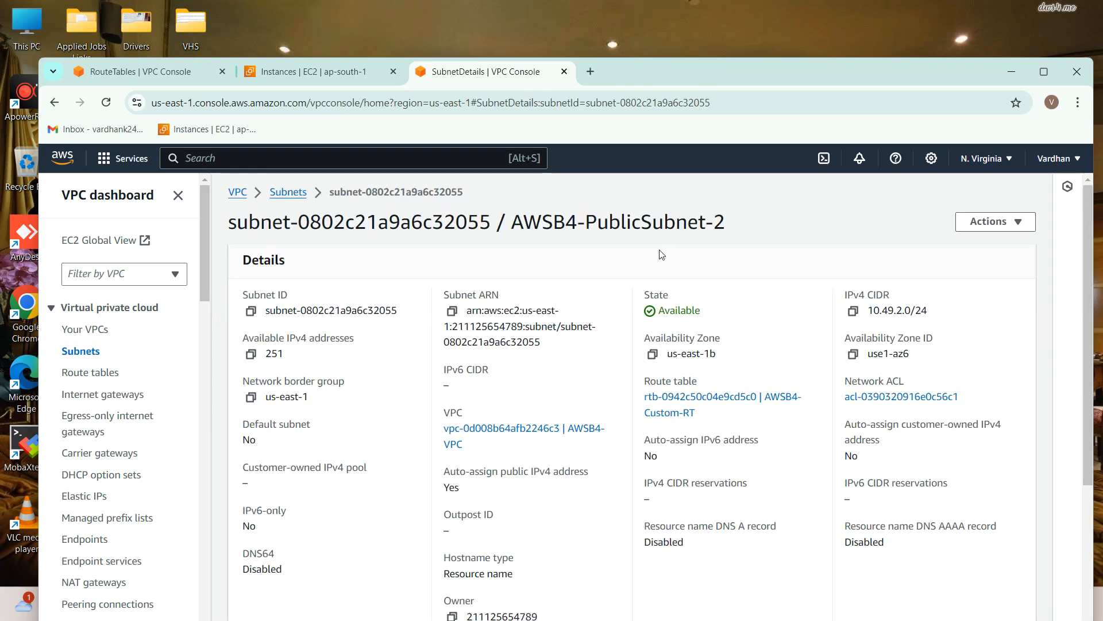
Return to the route tables list and remove the Name tag from AWSB4-Default-RT, saving the change.
click(171, 71)
click(801, 292)
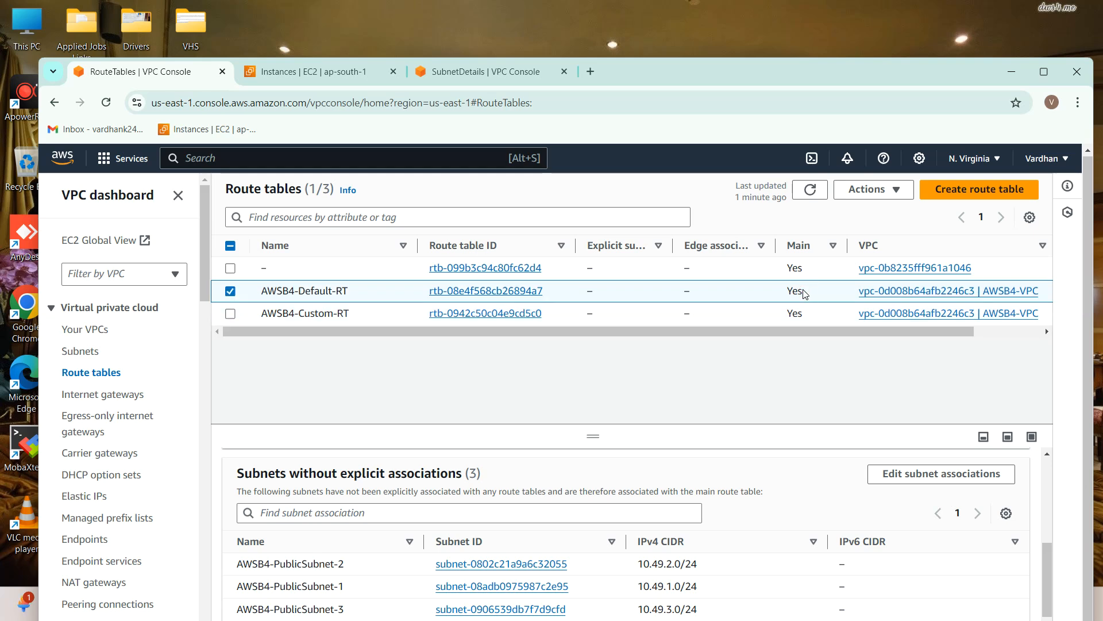
click(864, 190)
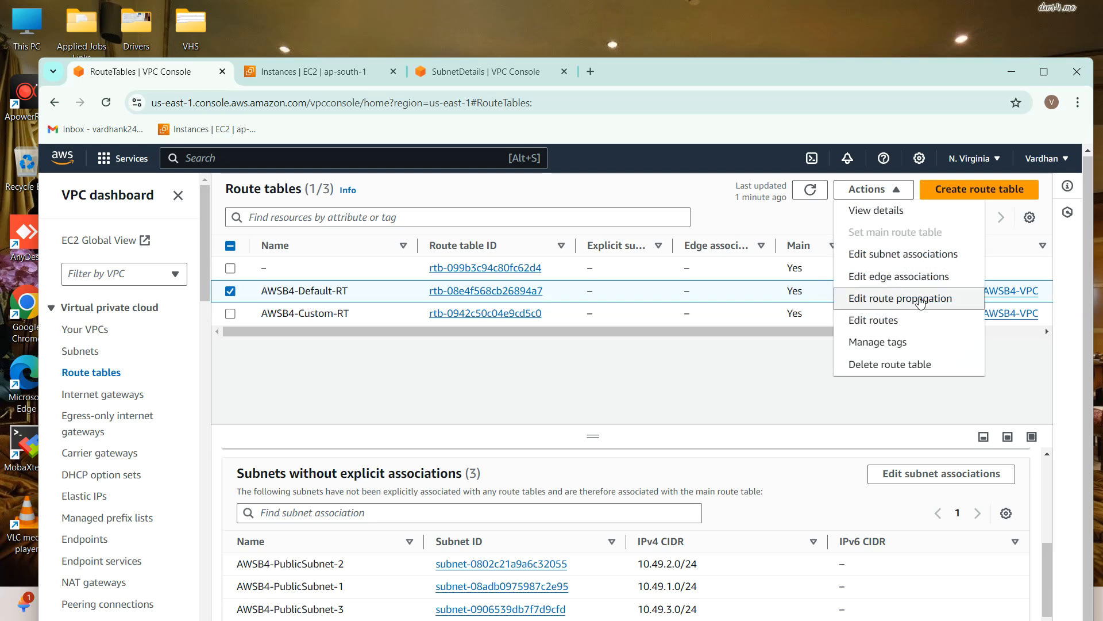
click(908, 342)
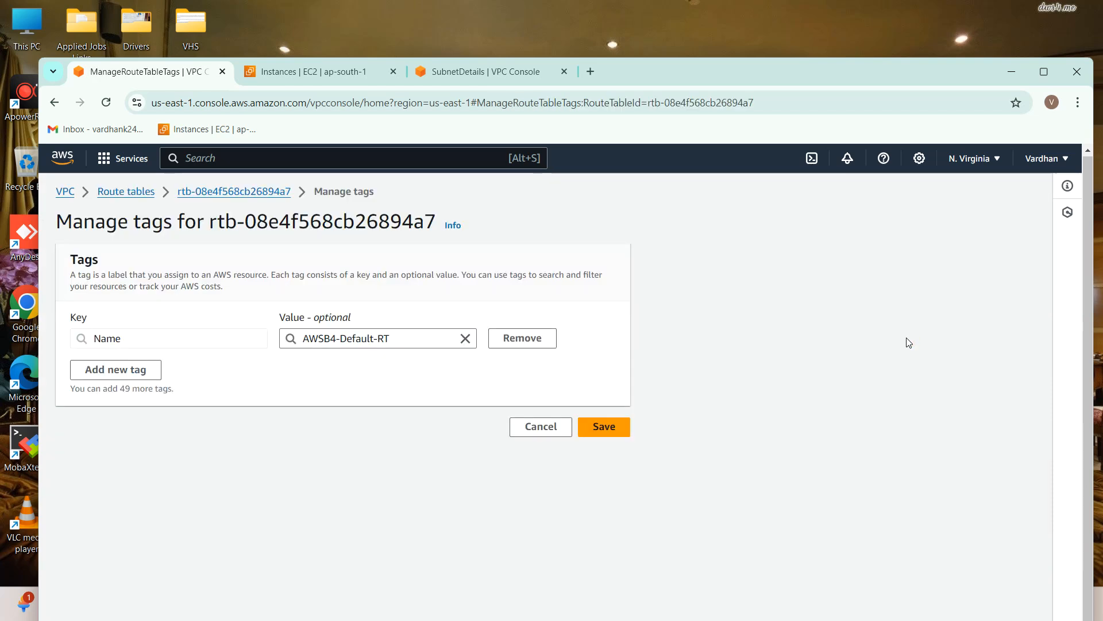
click(523, 338)
click(600, 442)
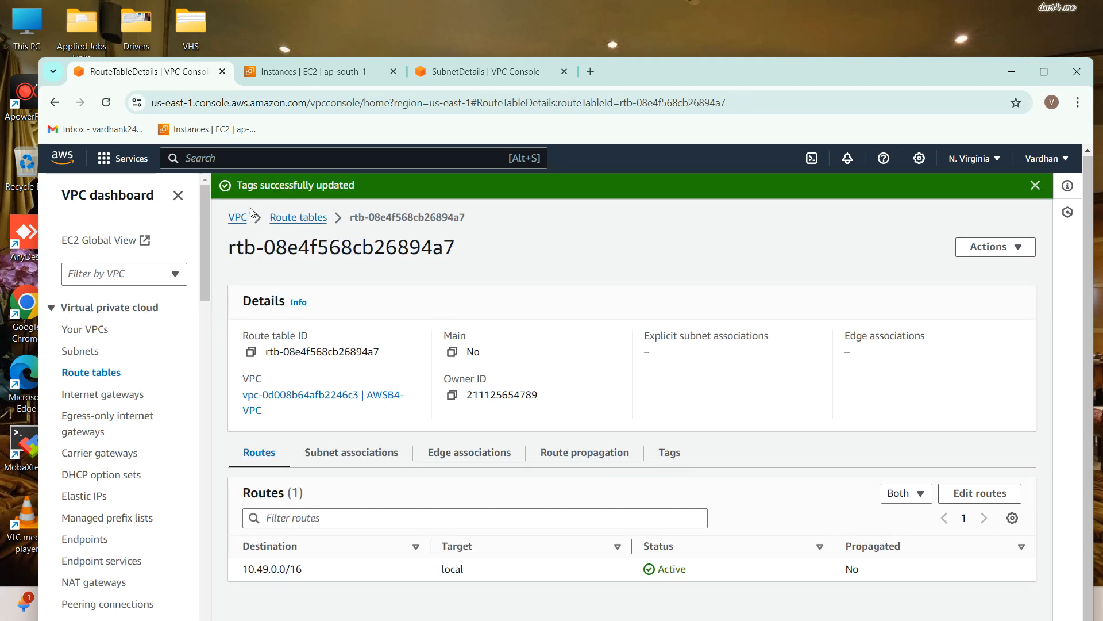
Delete the unnamed non-main route table of AWSB4-VPC from the route tables list, confirming with "delete".
click(292, 217)
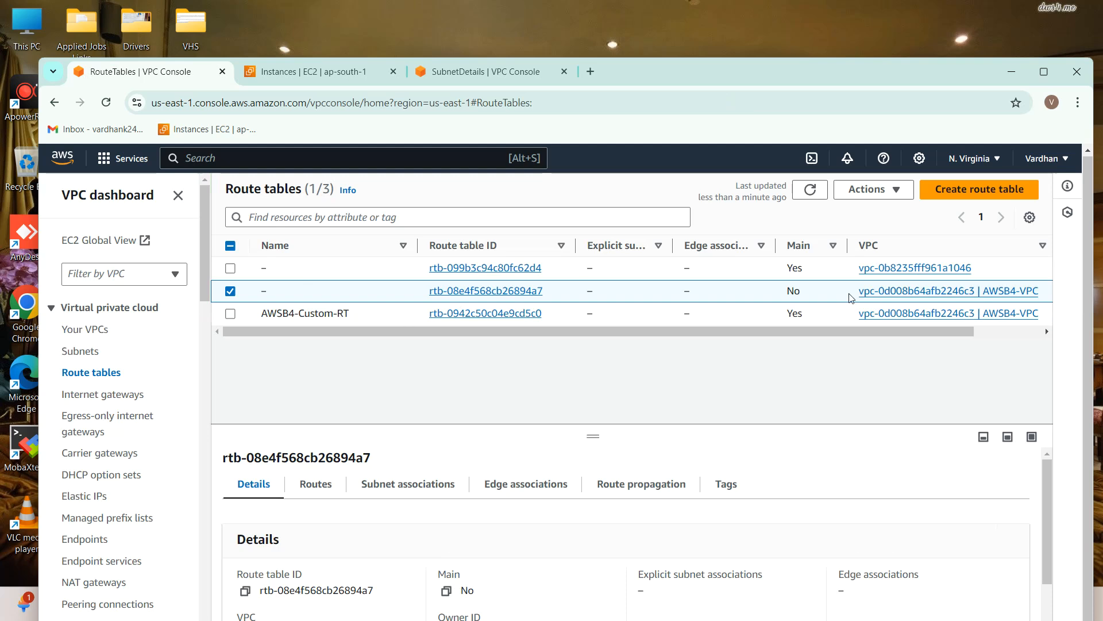
drag(831, 332, 980, 337)
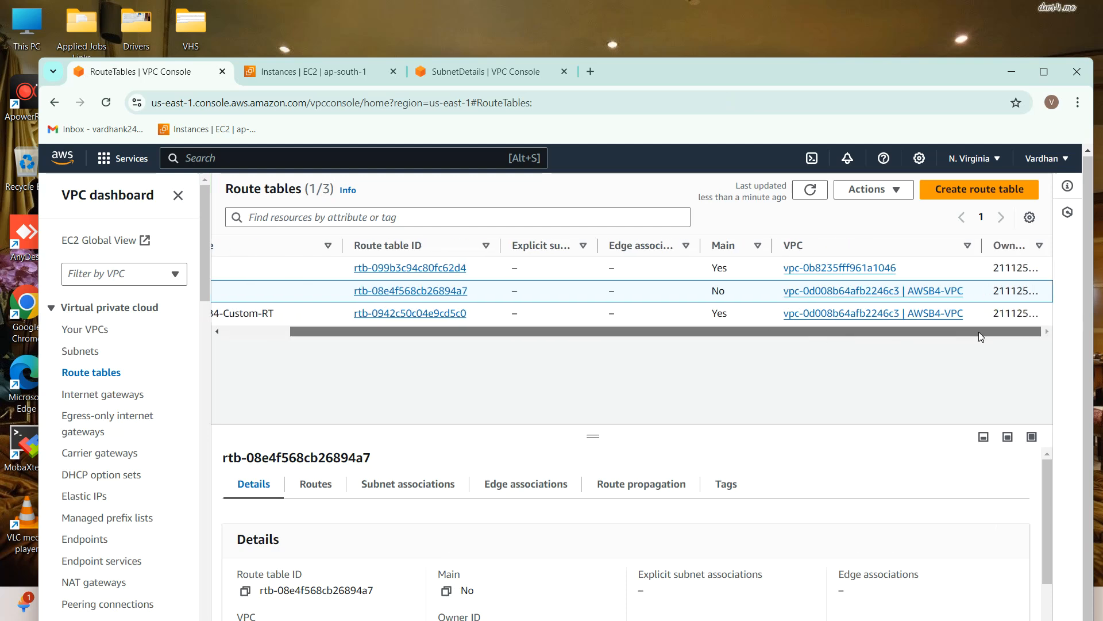
click(873, 189)
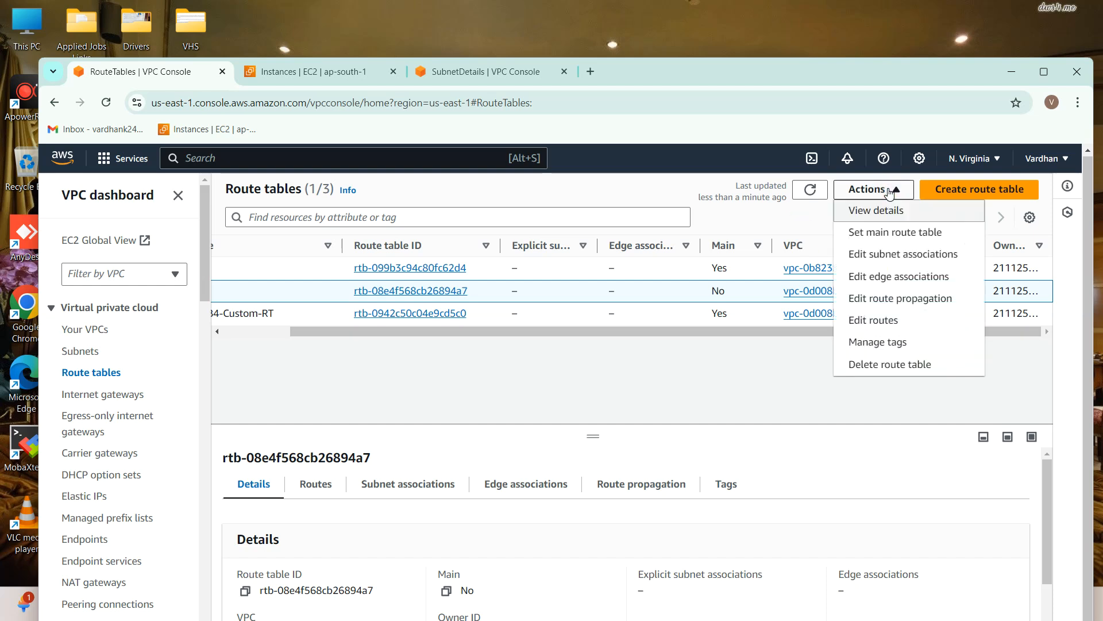
click(895, 364)
click(459, 445)
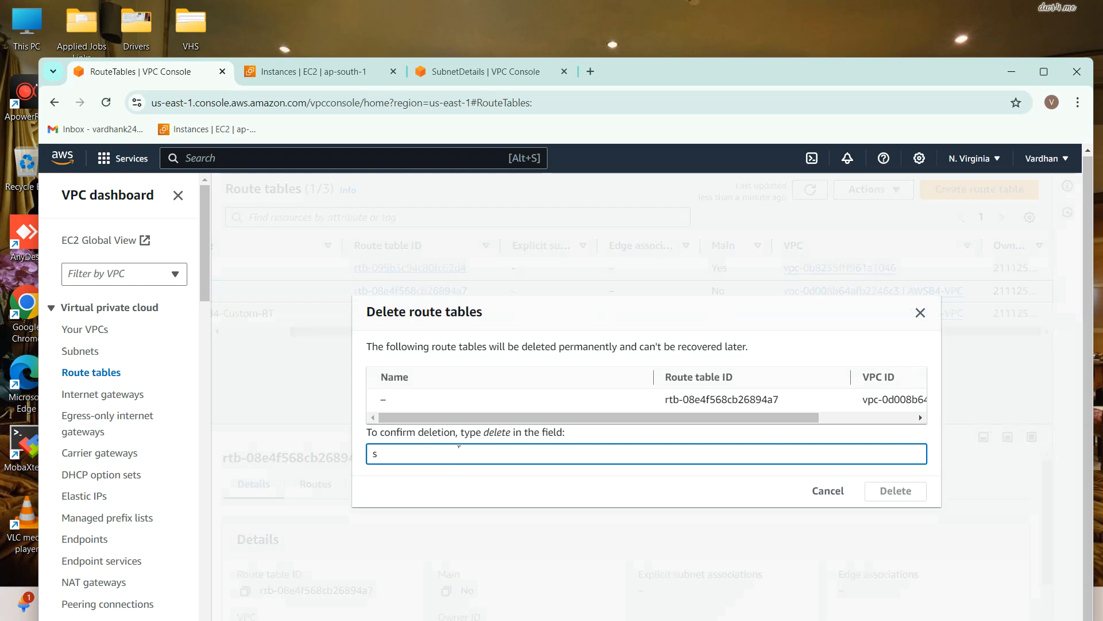
text(delete)
key(Return)
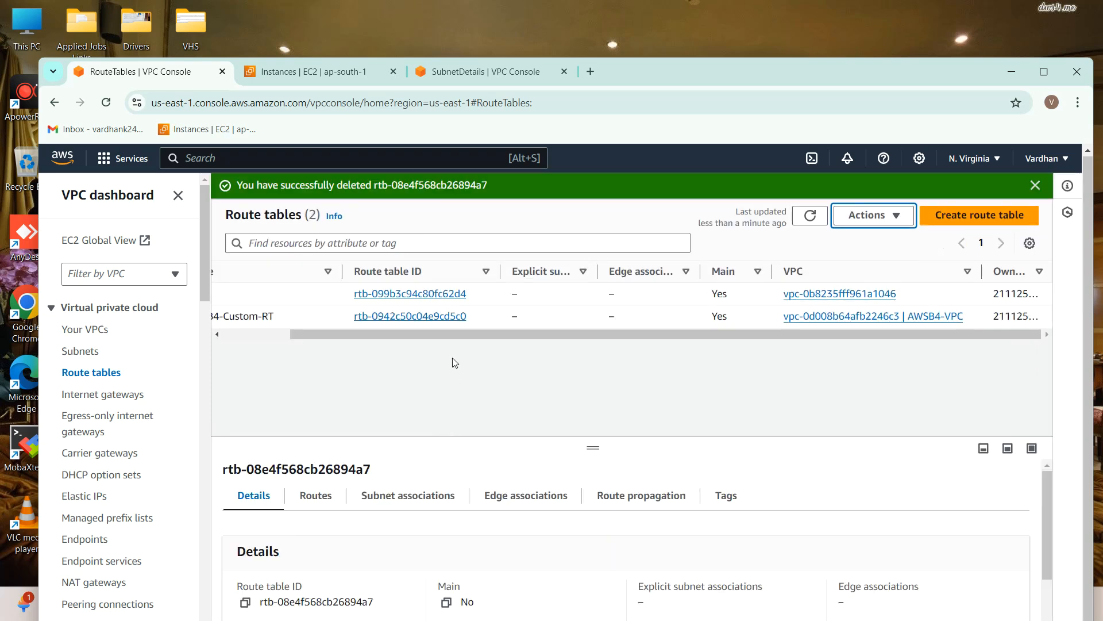
Select AWSB4-Custom-RT and review its explicit subnet associations and the subnets without explicit associations.
drag(448, 334, 347, 319)
click(251, 319)
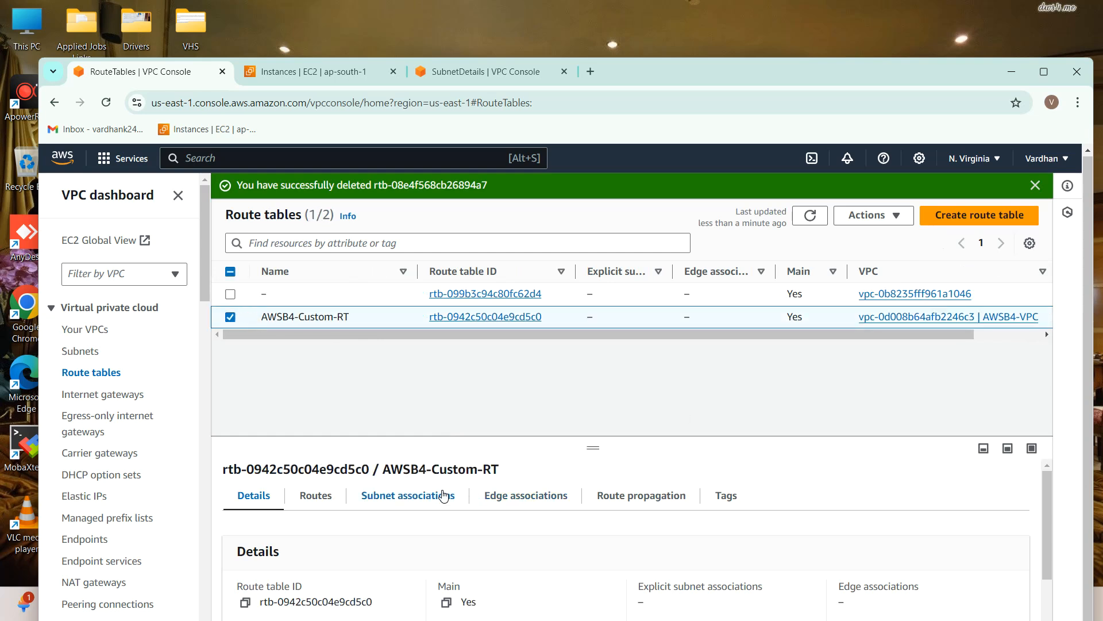
click(444, 497)
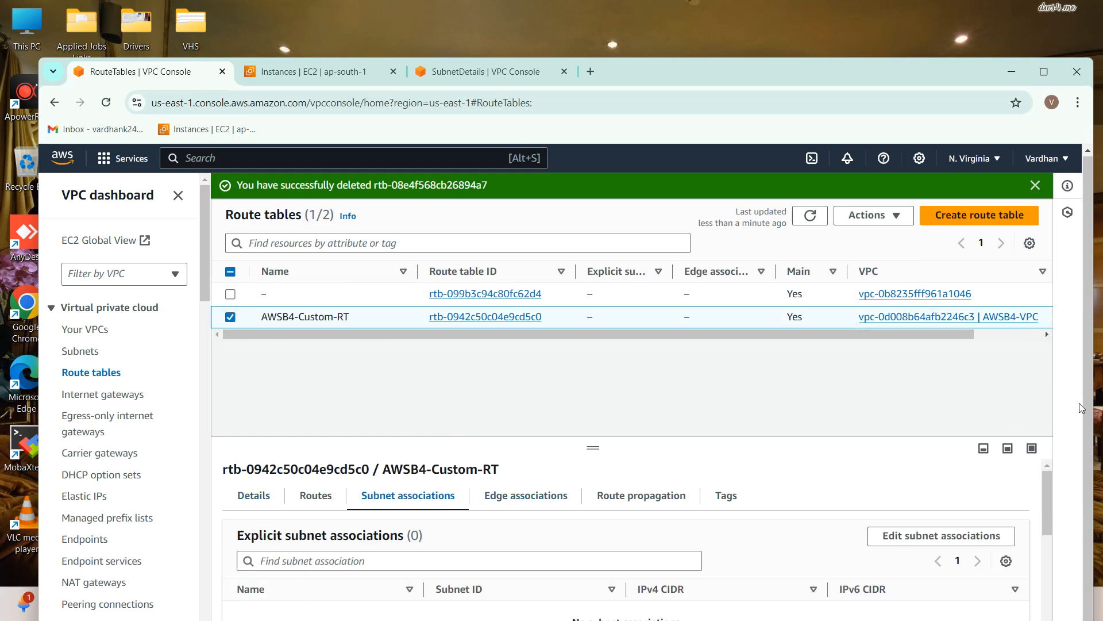
click(1044, 72)
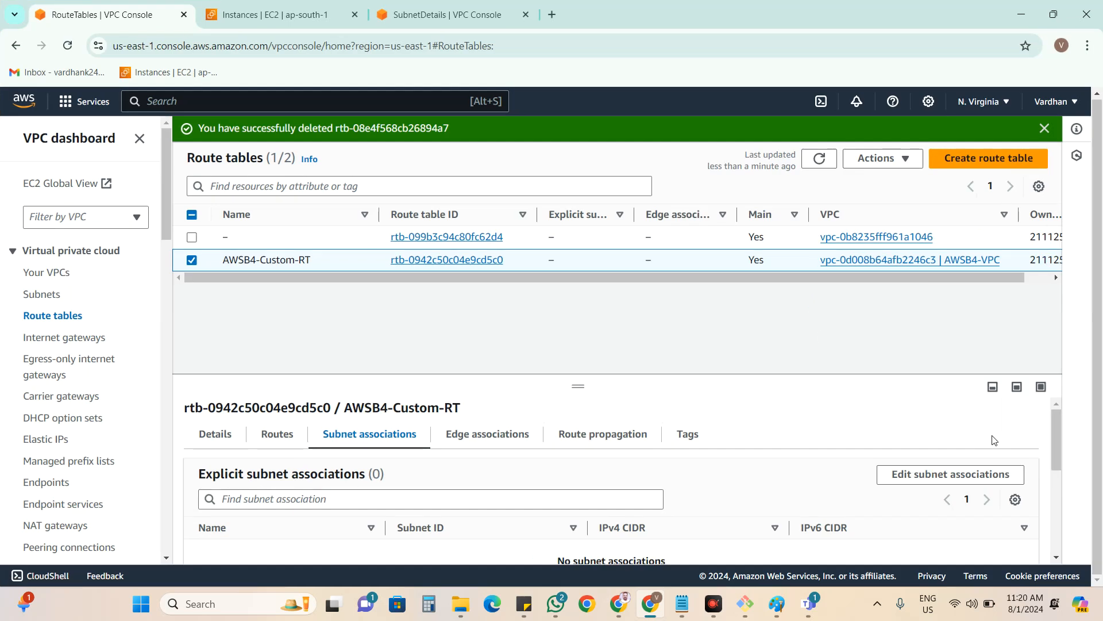
scroll(773, 500, down, 3)
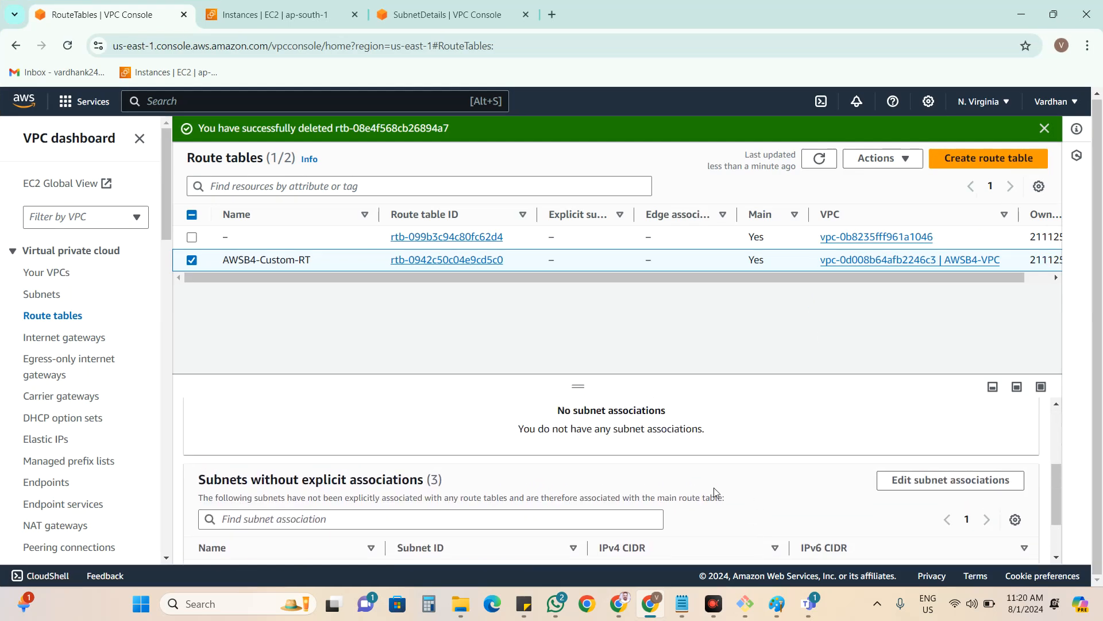
scroll(594, 424, up, 3)
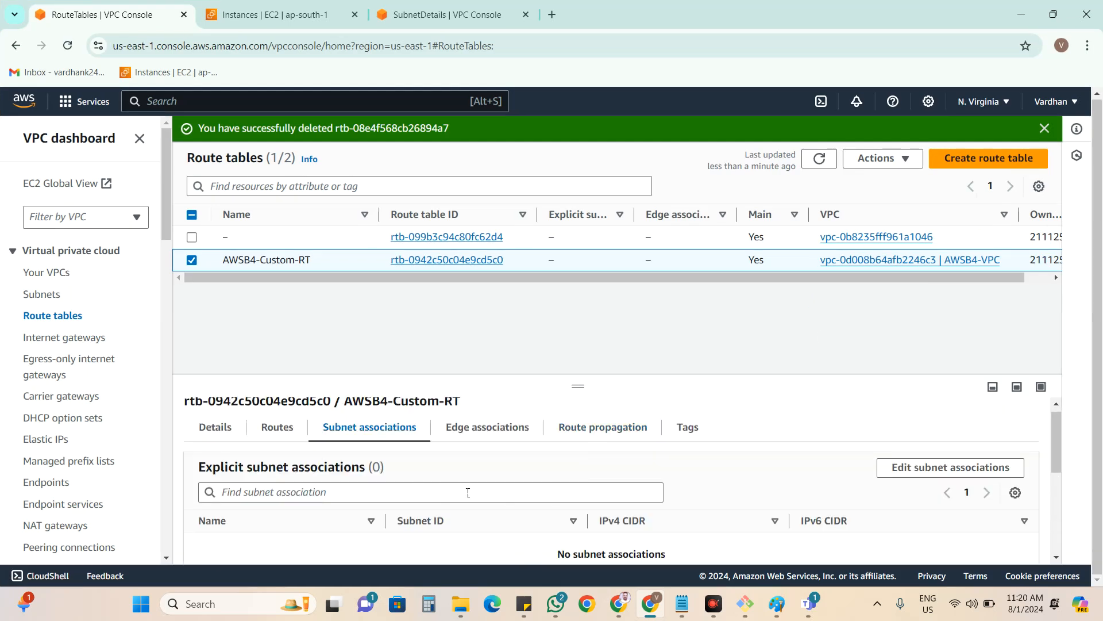
scroll(543, 534, down, 5)
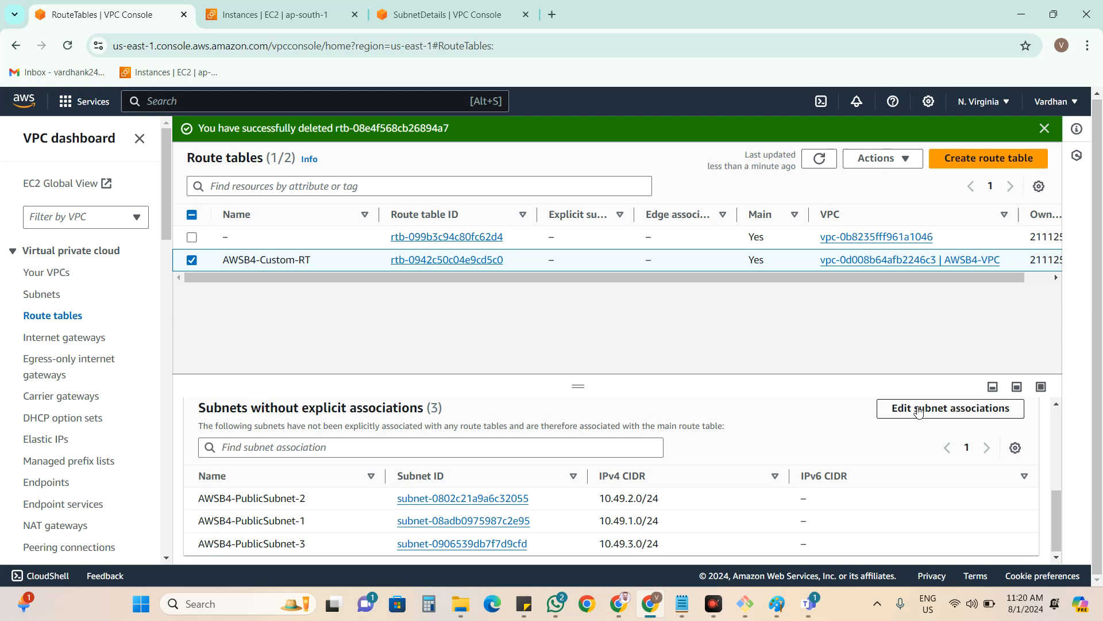
Open AWSB4-PublicSubnet-2 from the associations in a new browser tab, replacing the old subnet tab, and display its details page.
ctrl+click(468, 498)
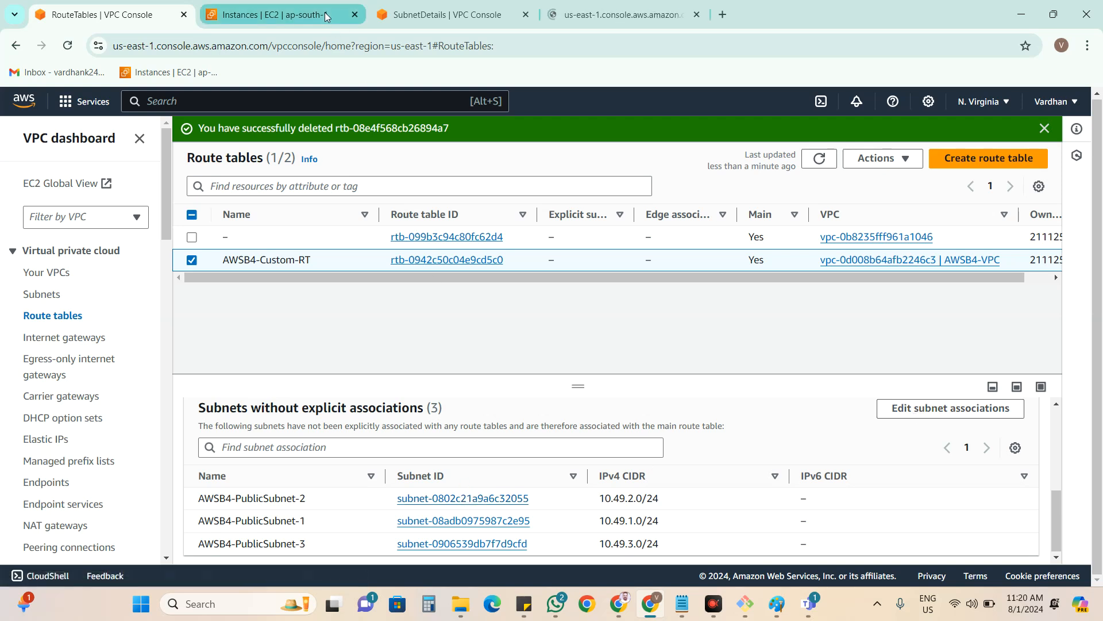
click(434, 15)
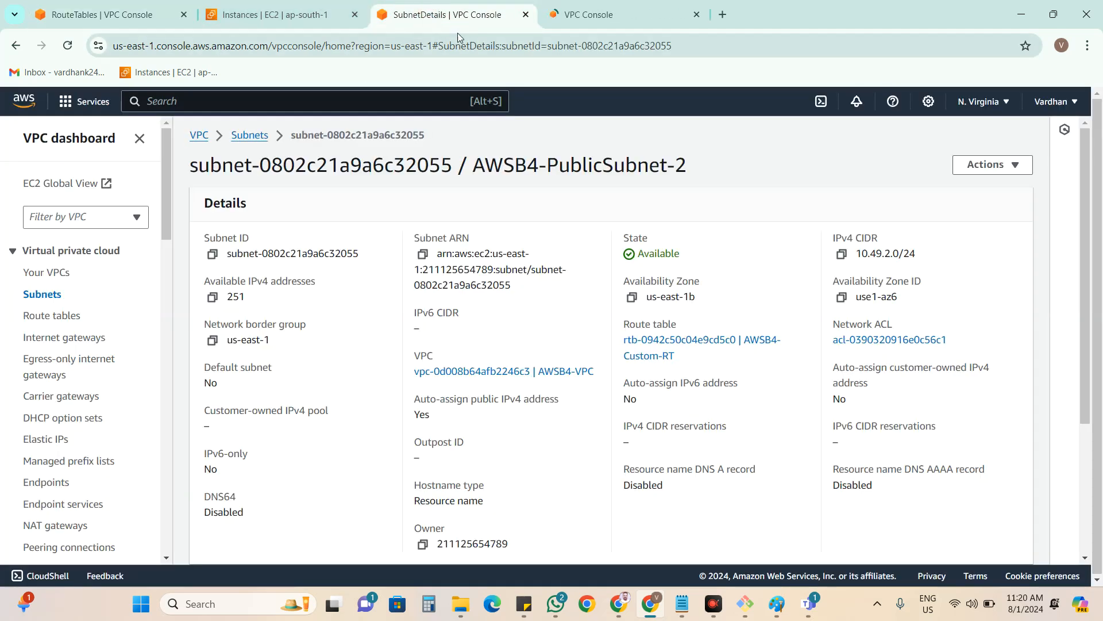
drag(770, 18, 769, 37)
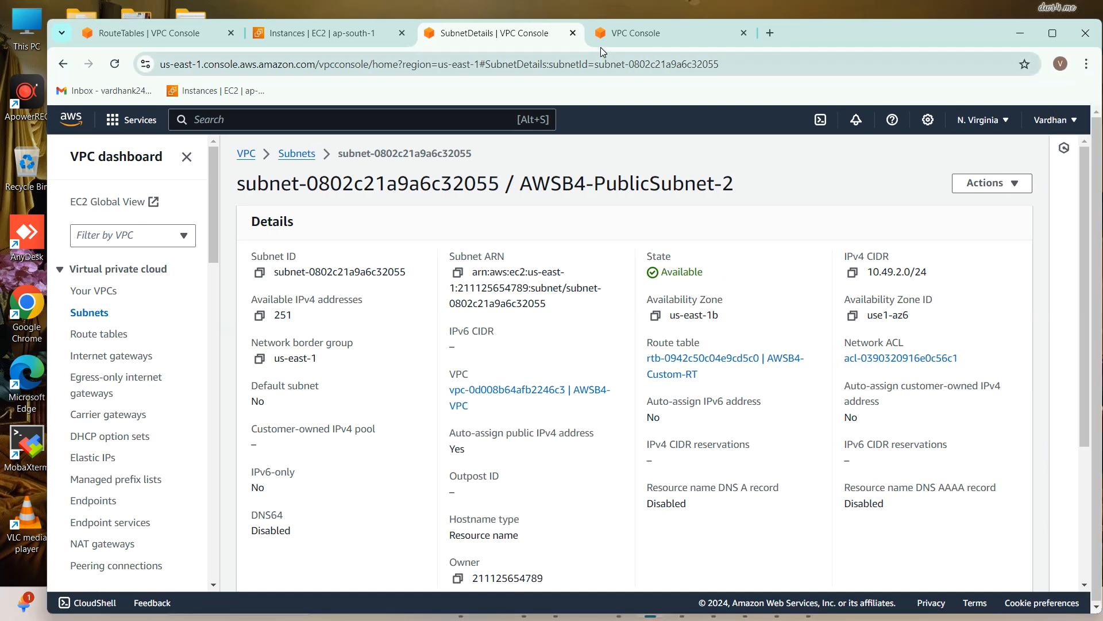
click(572, 34)
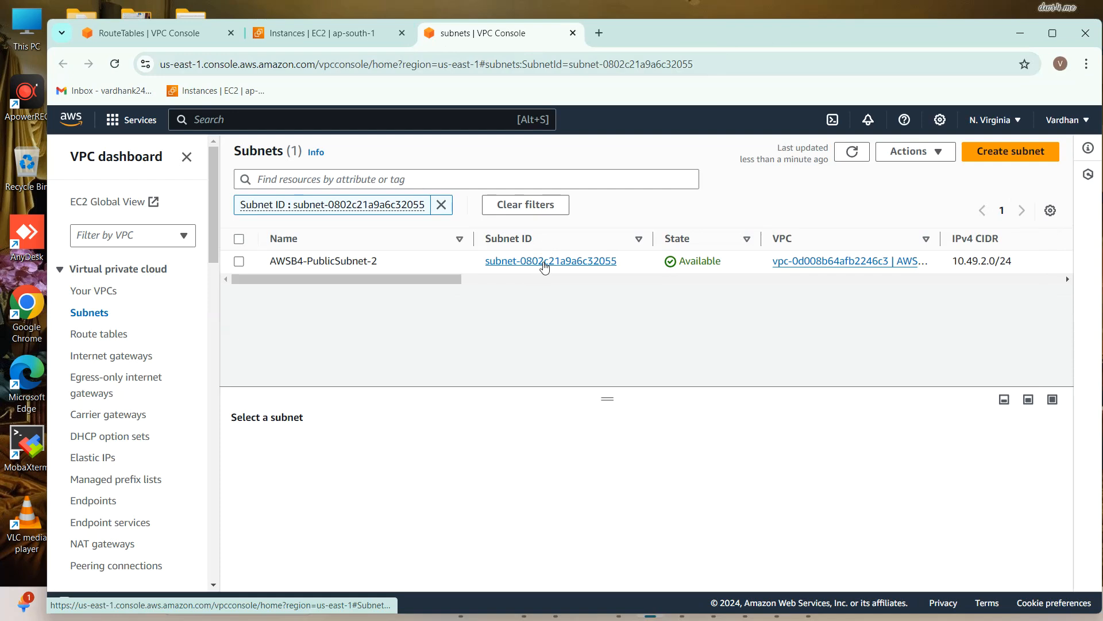
mouse_move(454, 279)
mouse_down()
mouse_move(597, 285)
mouse_move(448, 284)
mouse_up()
click(523, 262)
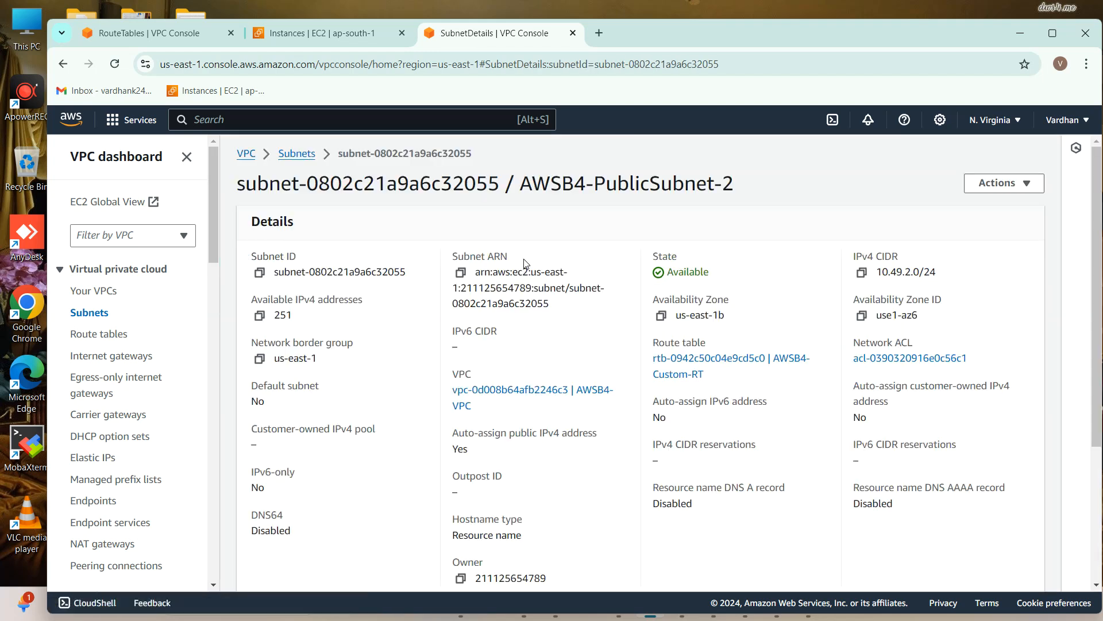
Check the route table linked on AWSB4-PublicSubnet-2's details page by following its link, then return to the subnet details.
triple_click(711, 379)
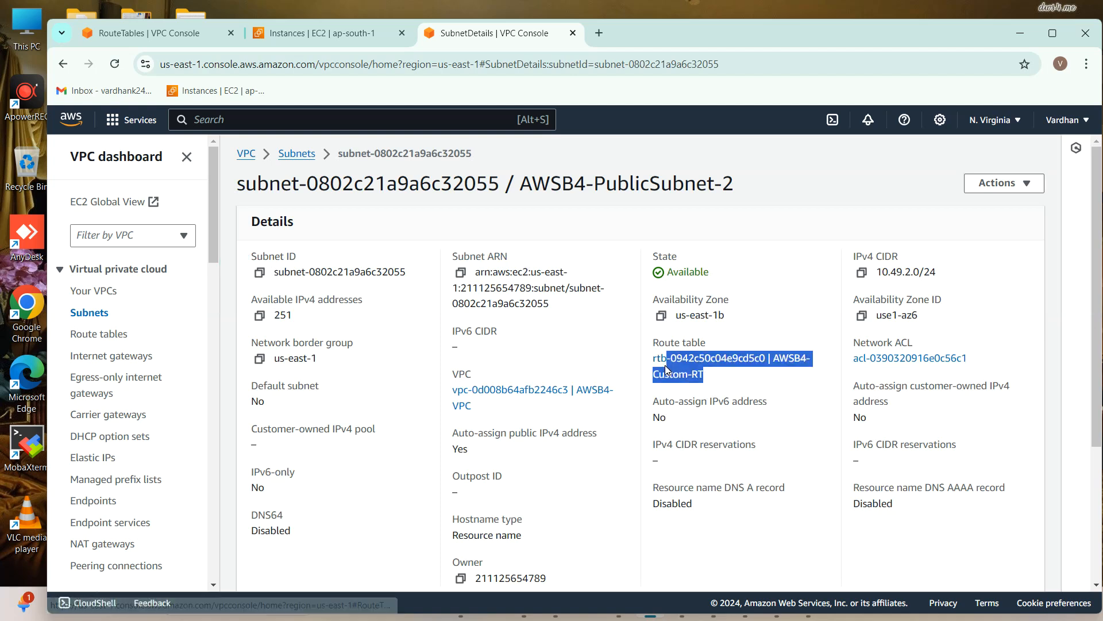
click(712, 378)
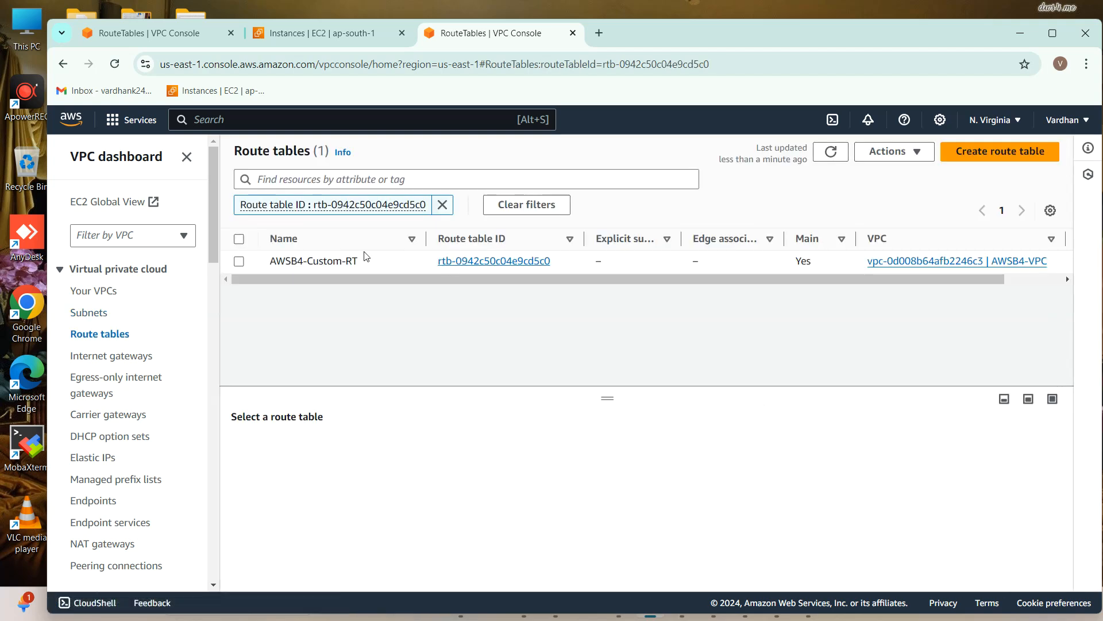
click(63, 64)
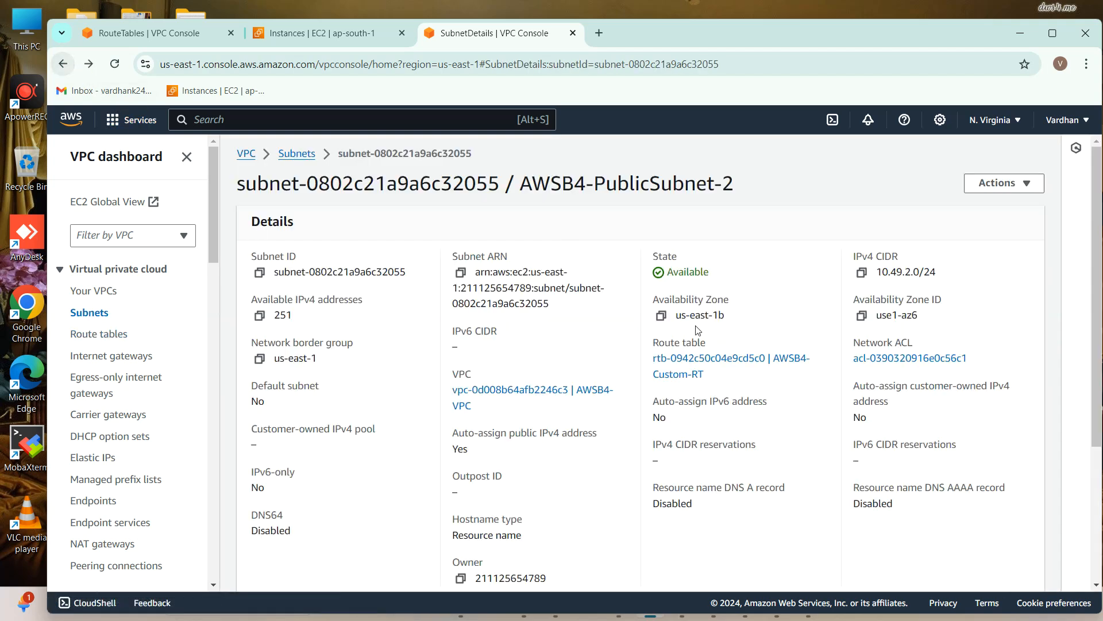
triple_click(709, 379)
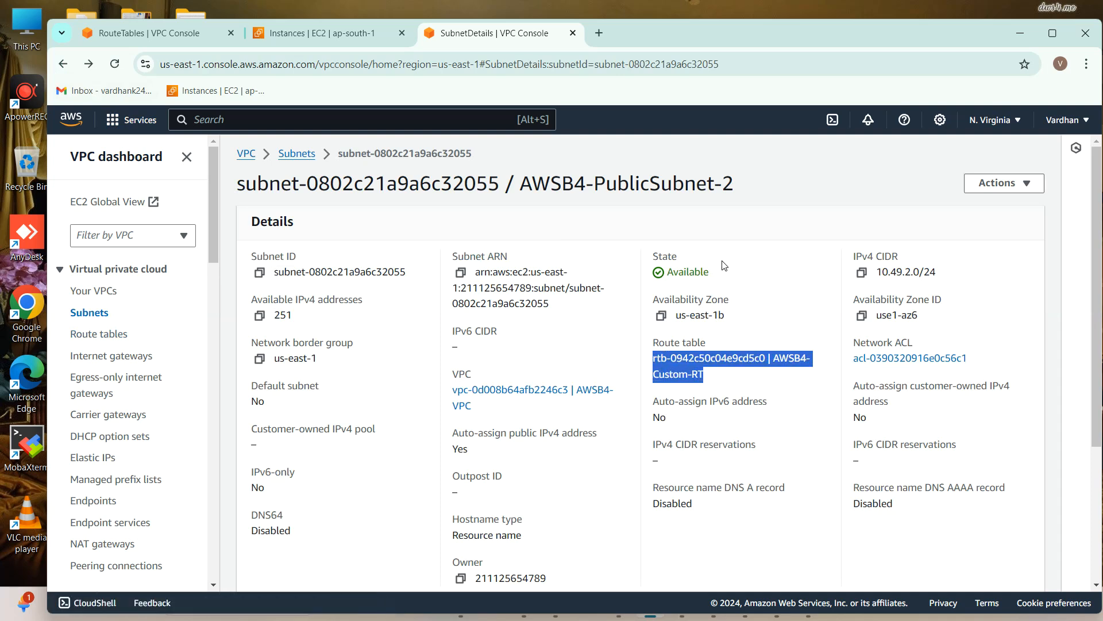
Close the EC2 Instances browser tab and review the main status and implicitly associated subnets of AWSB4-Custom-RT in the route tables list.
key(ctrl+shift+Tab)
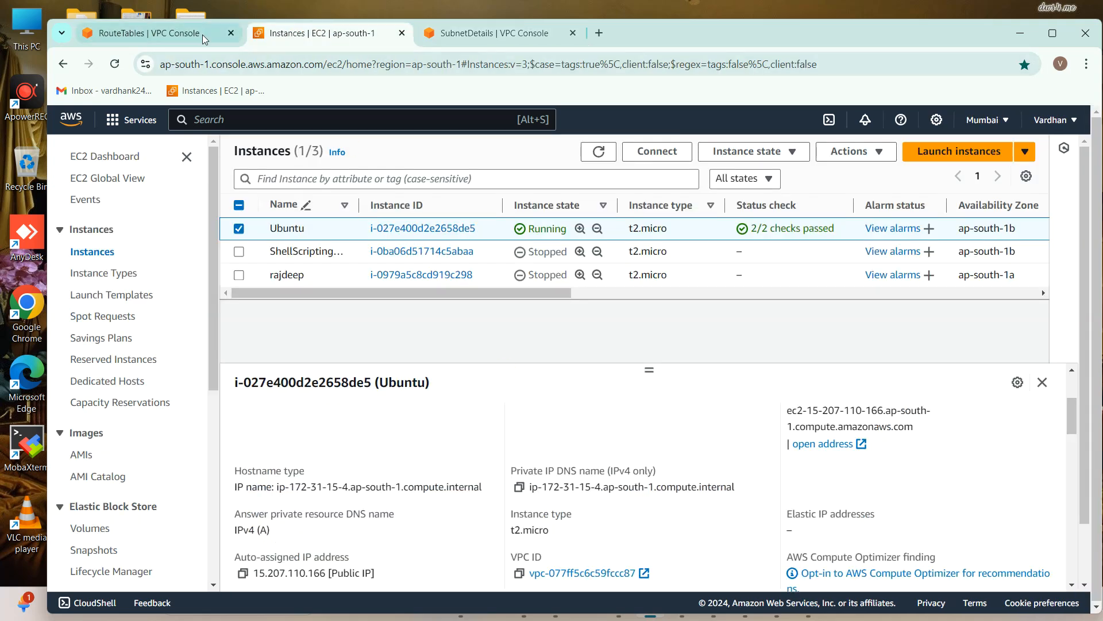
click(402, 33)
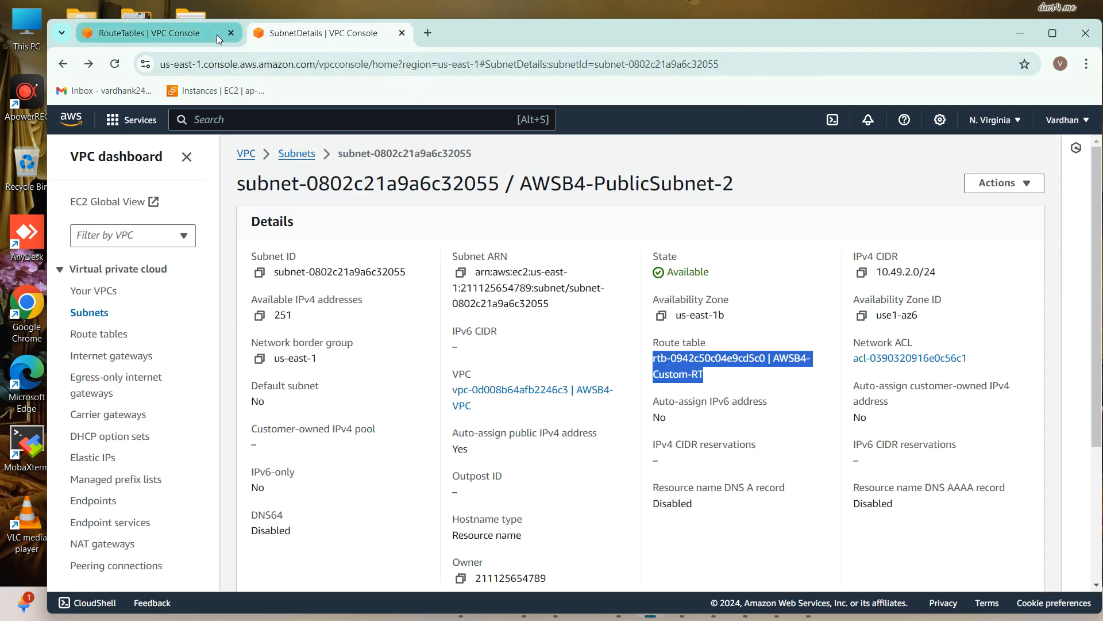
click(199, 35)
scroll(555, 463, up, 3)
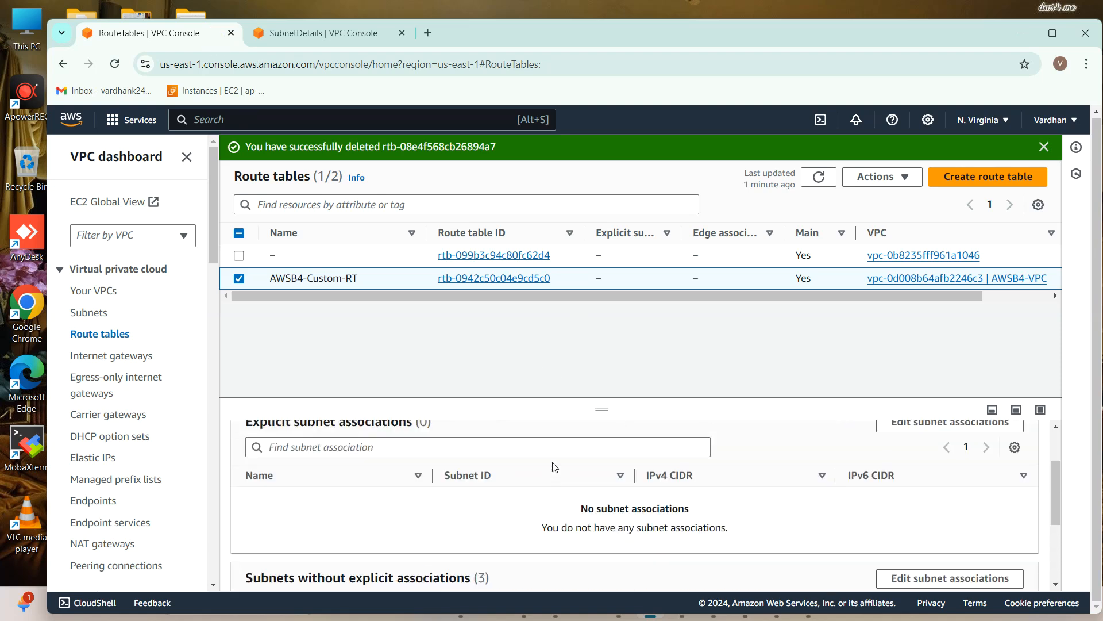
scroll(402, 505, down, 2)
drag(783, 291, 712, 376)
scroll(649, 527, down, 3)
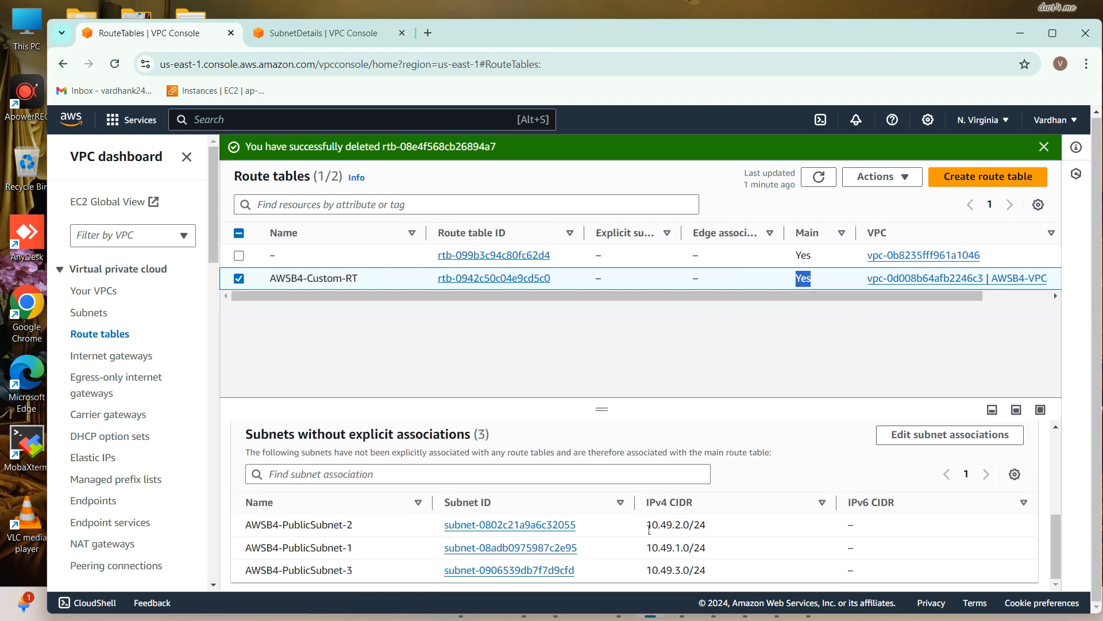
Examine the available subnets on the Edit subnet associations page of AWSB4-Custom-RT, then cancel without saving.
click(1048, 43)
click(620, 332)
click(899, 410)
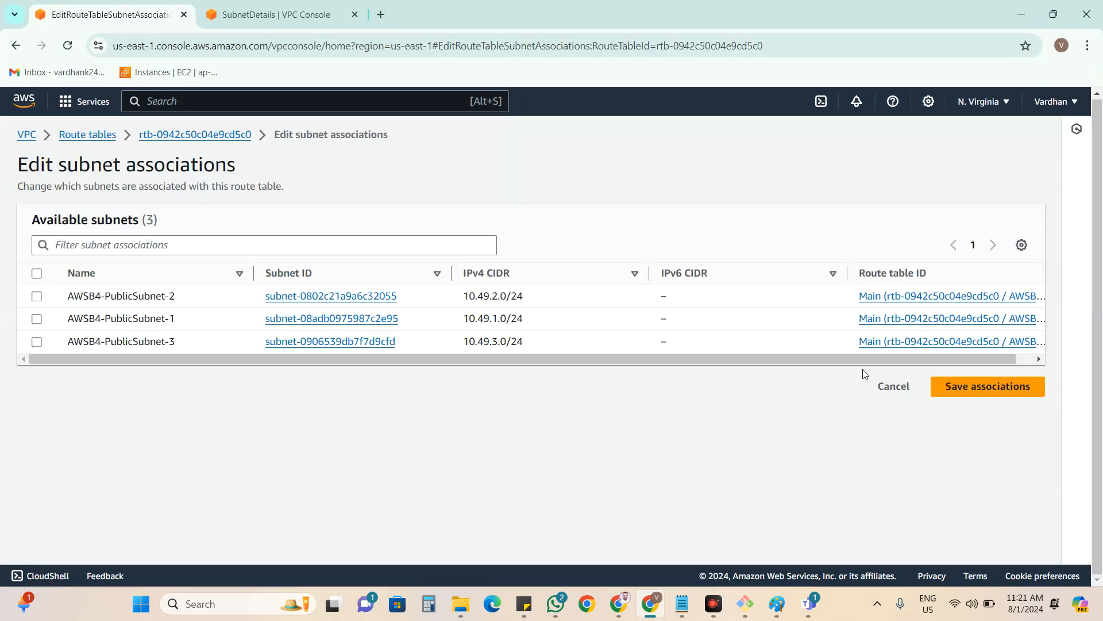
click(895, 388)
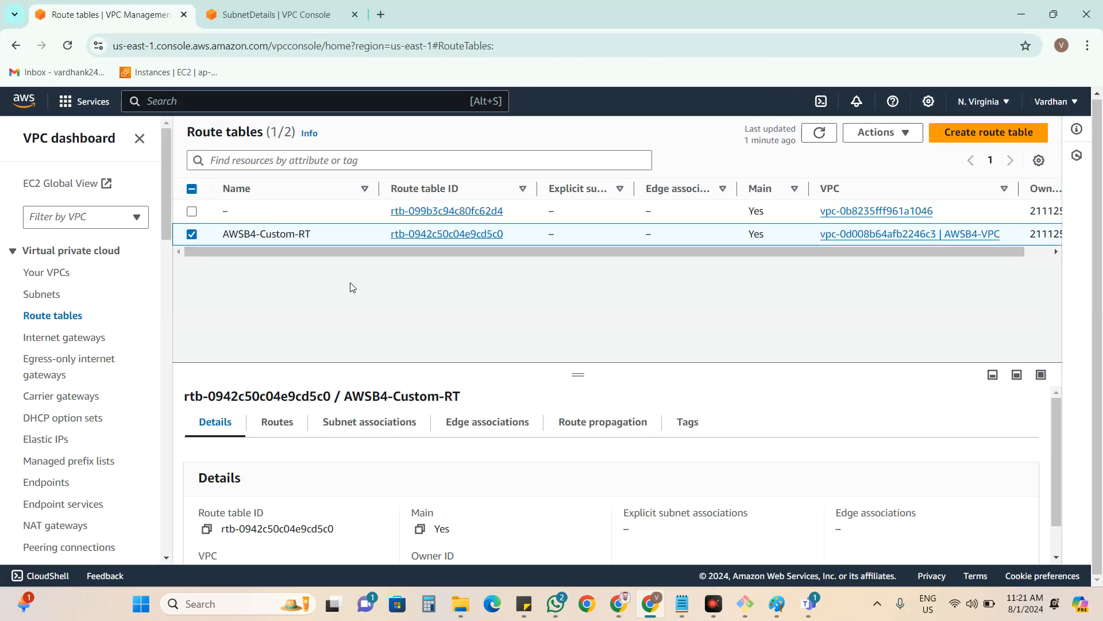
Review AWSB4-PublicSubnet-2's details and the actions offered for it, then close its browser tab.
click(301, 17)
click(489, 325)
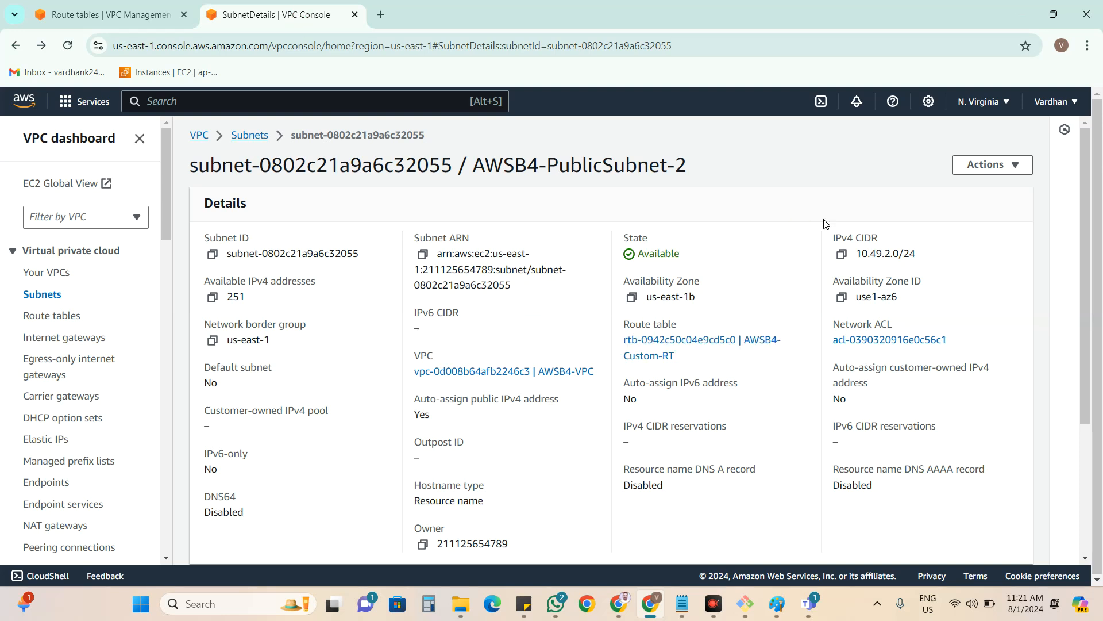
click(971, 165)
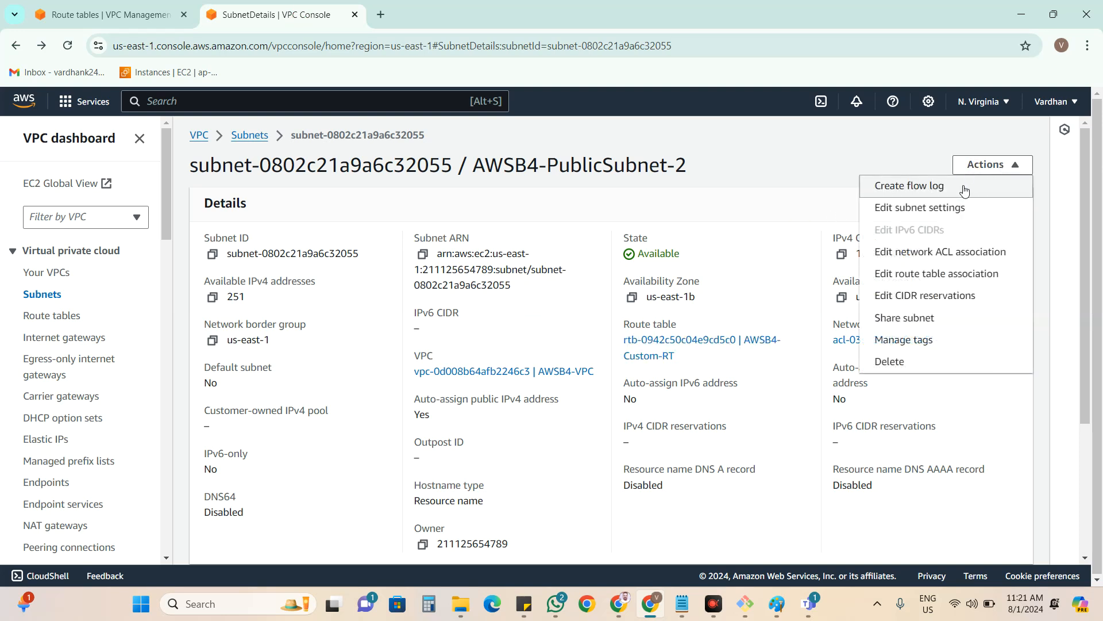
click(511, 321)
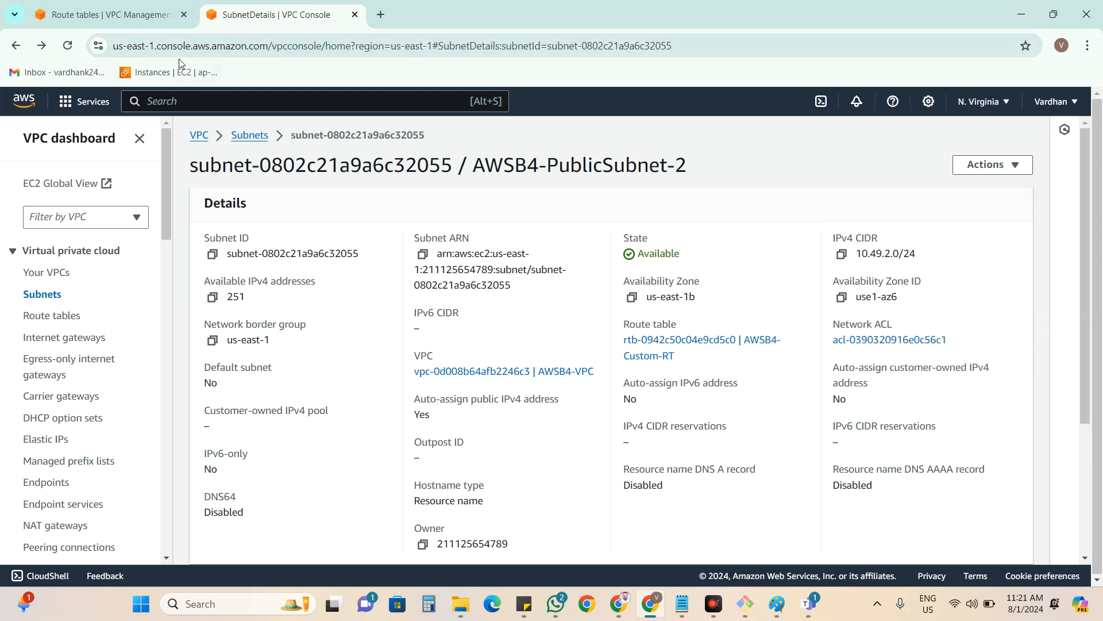
click(355, 14)
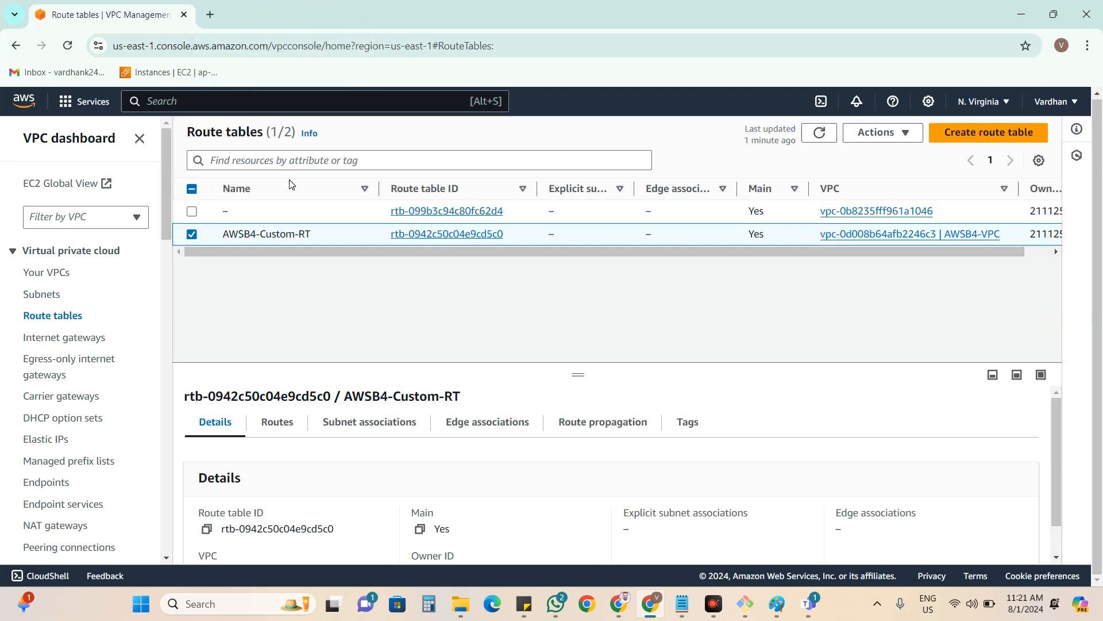
Examine the destination and target of the existing route in AWSB4-Custom-RT's routes.
click(277, 425)
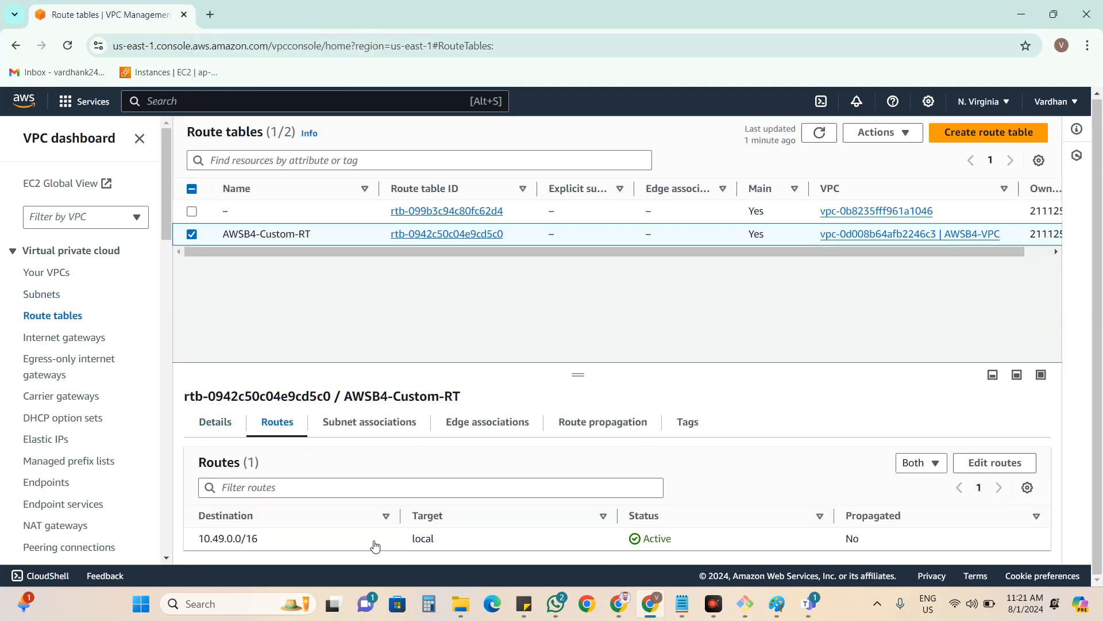
drag(232, 542, 198, 545)
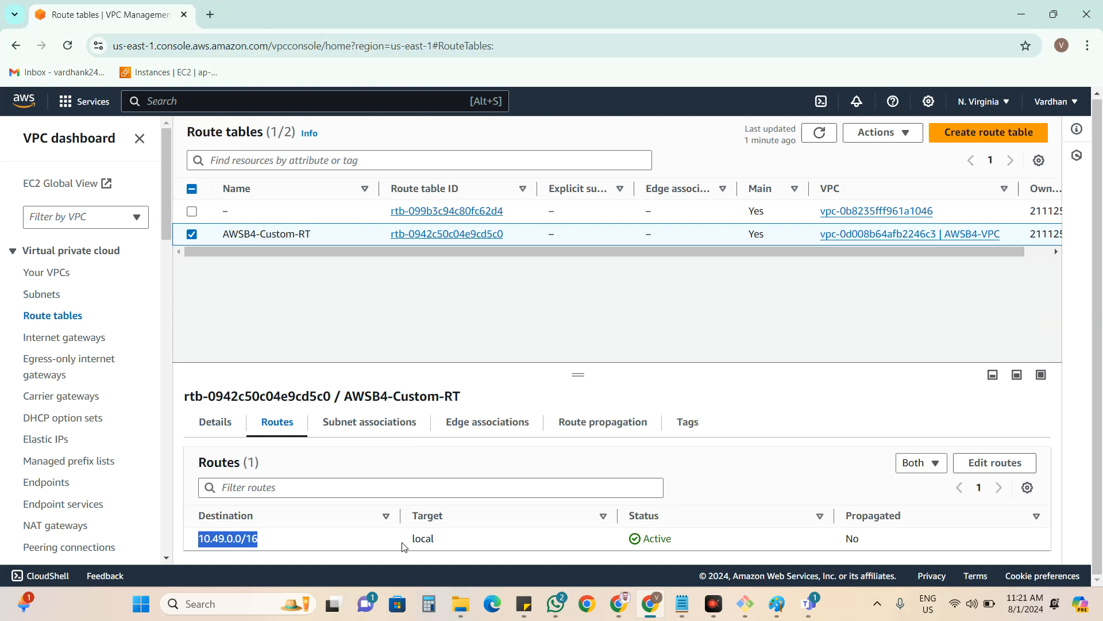
drag(444, 540, 413, 534)
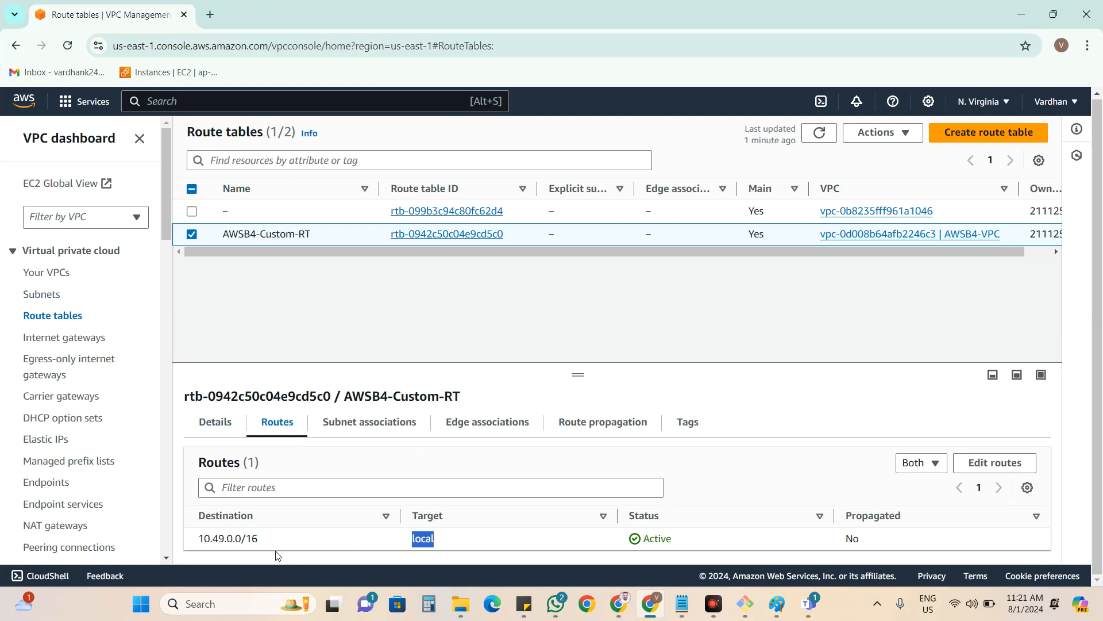
drag(265, 542, 203, 538)
Search Google for "Outer ring road Vizag" in a new browser tab.
click(208, 14)
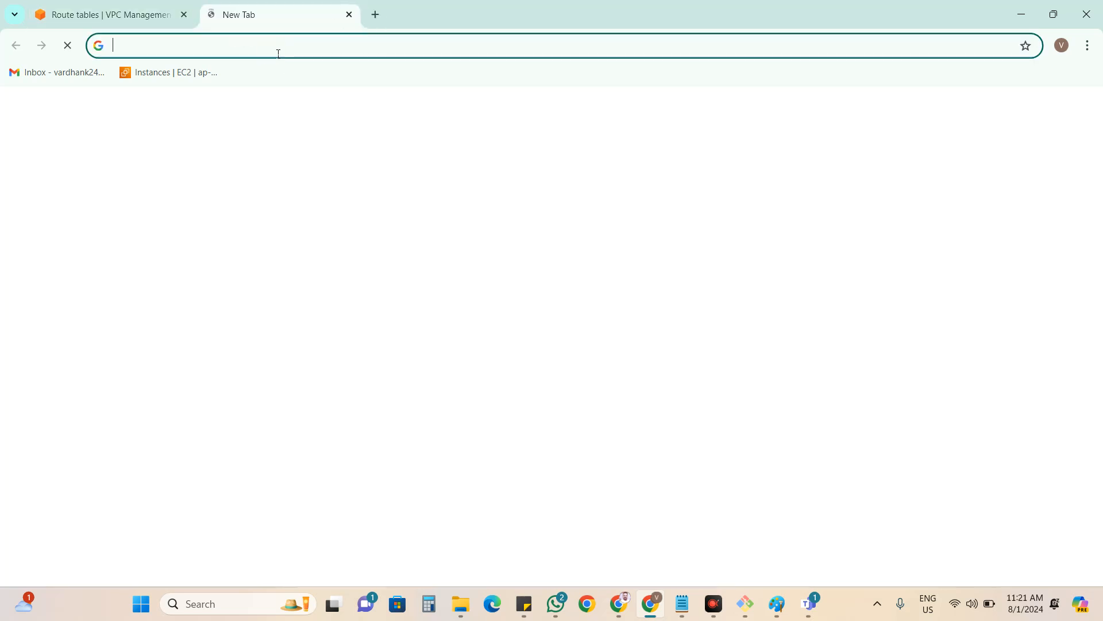
text(Outer ru)
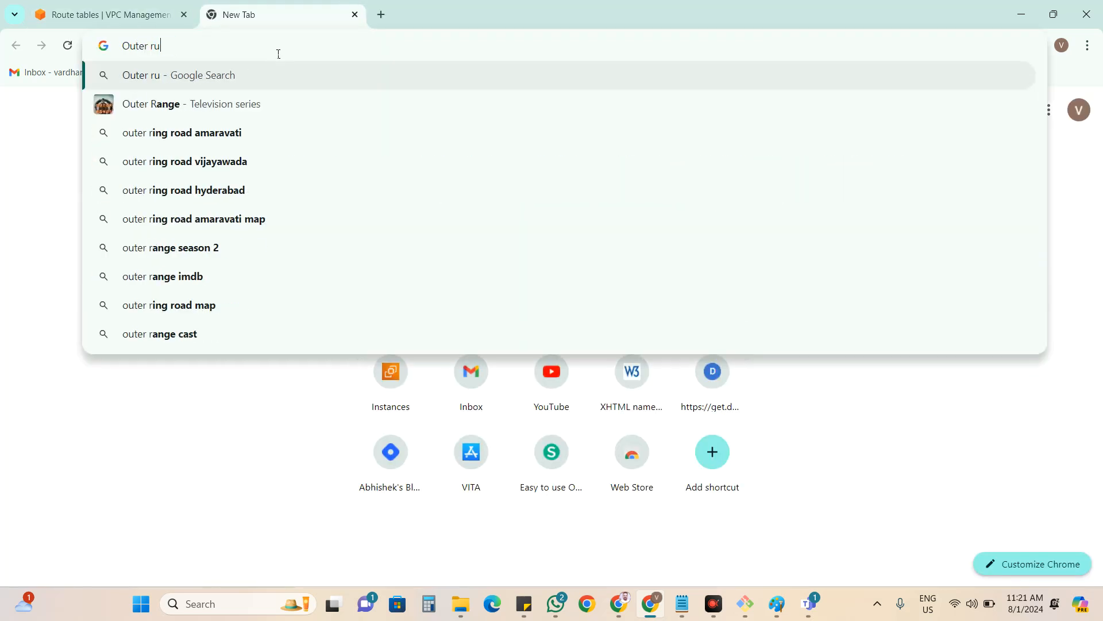
key(BackSpace)
text(i)
key(BackSpace)
text(ring)
text( rou)
text(ad)
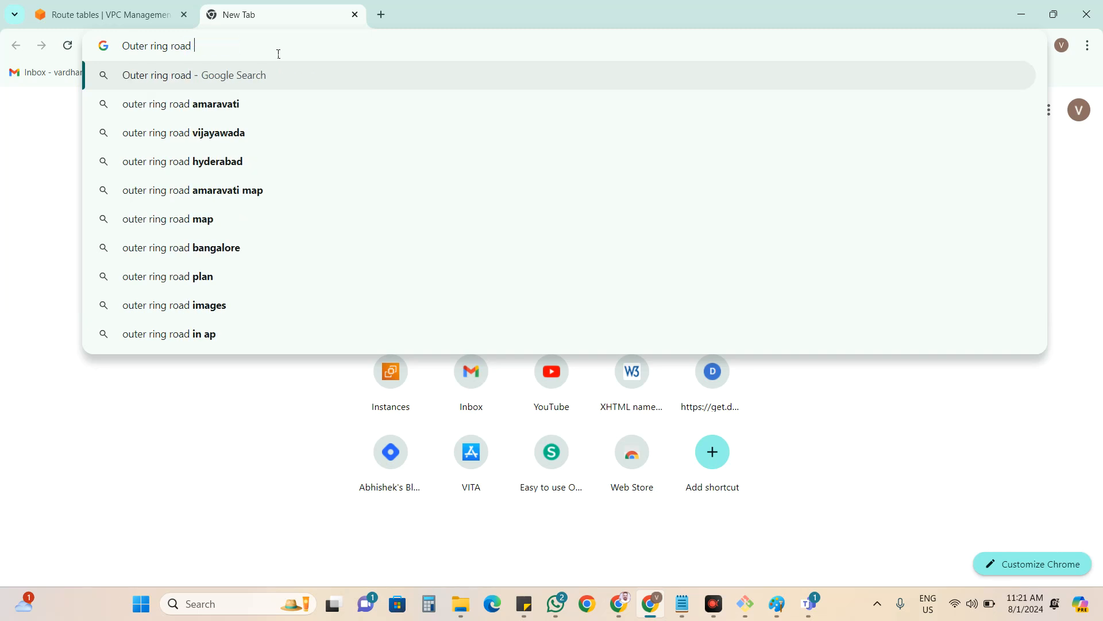
text( V)
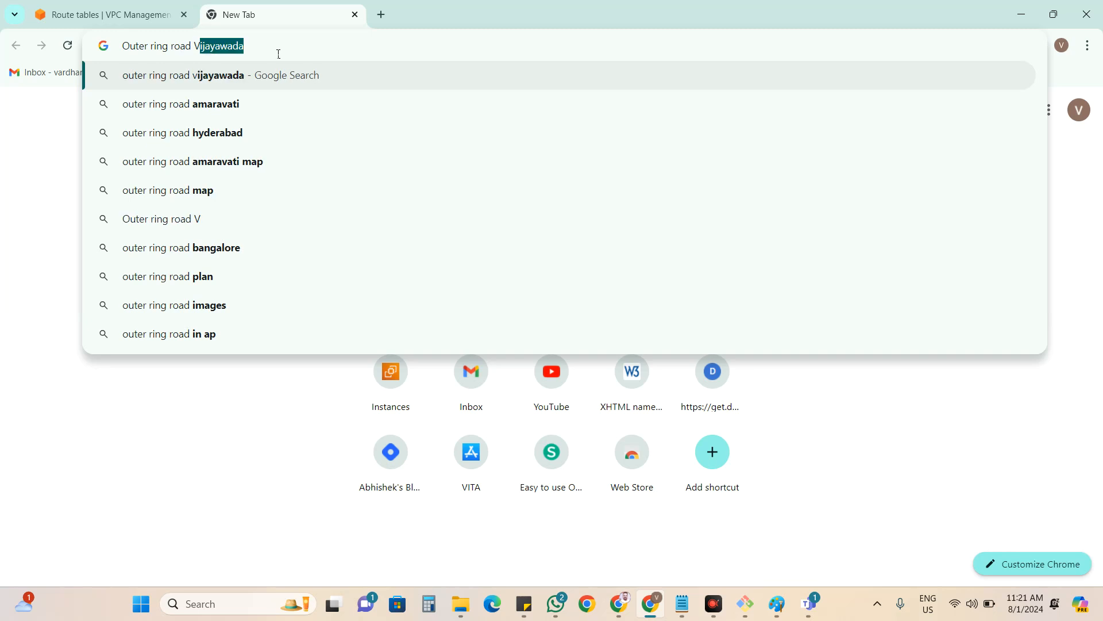
text(izag)
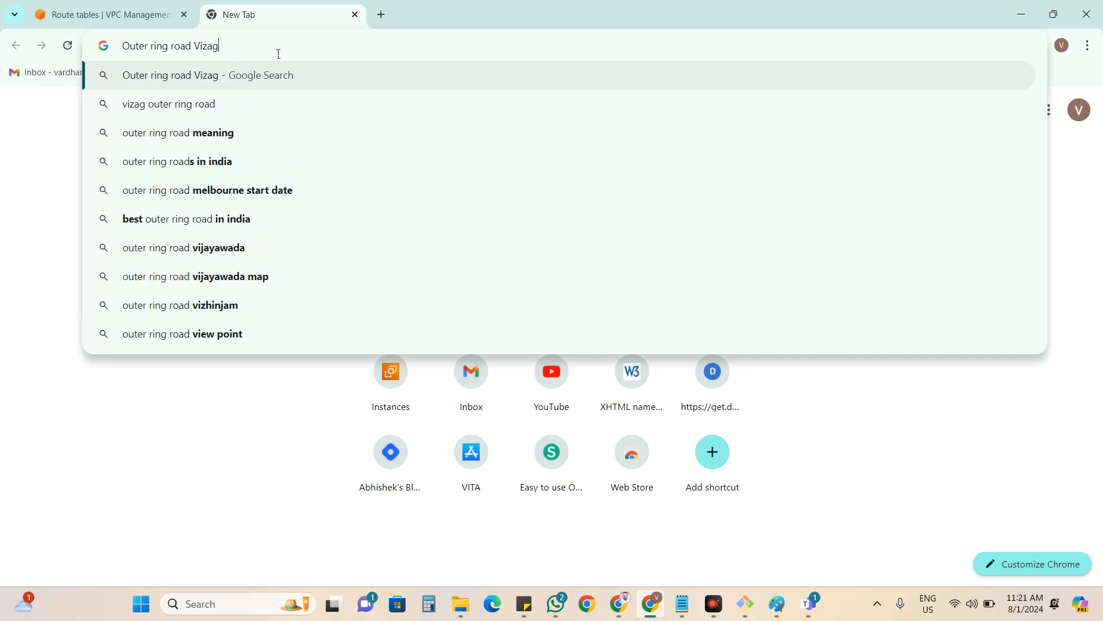
key(Return)
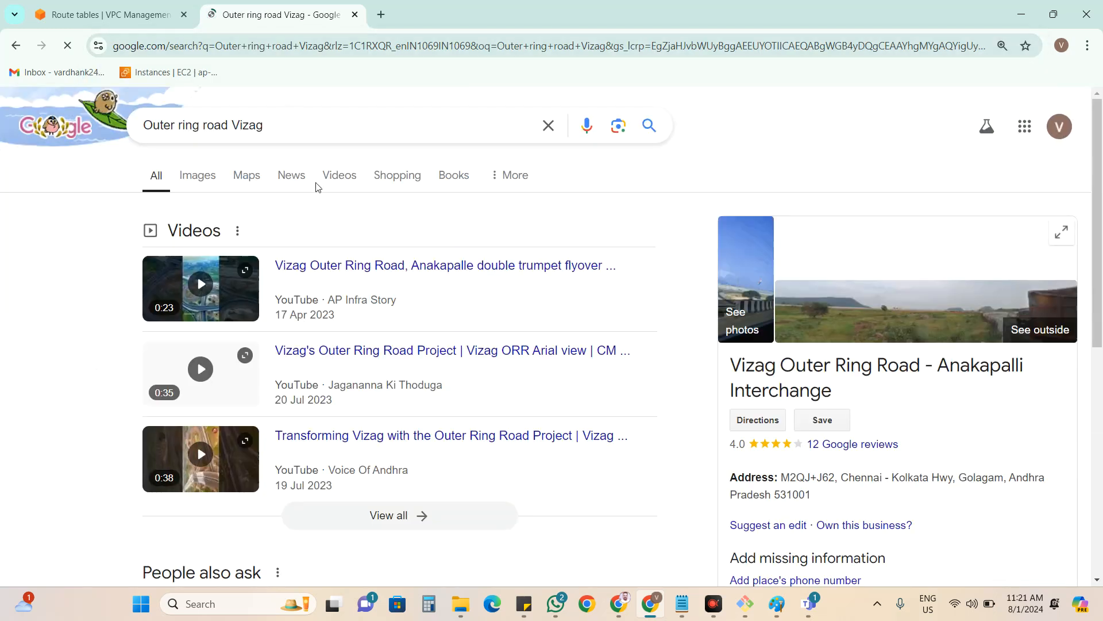
Switch to the image results for the Vizag outer ring road and browse through them.
click(211, 177)
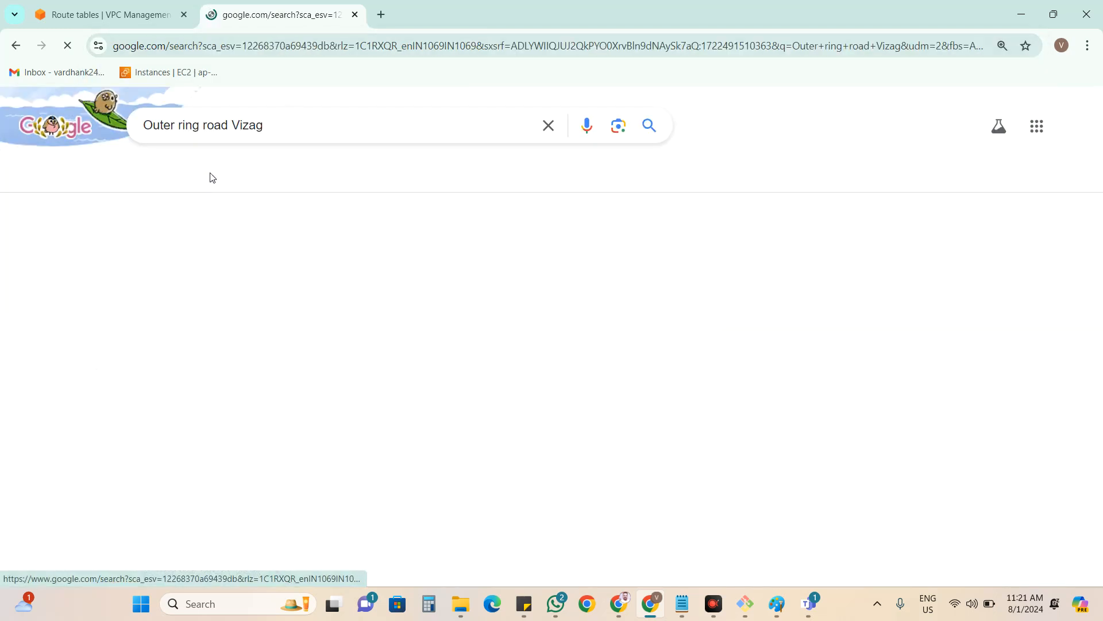
scroll(337, 303, down, 13)
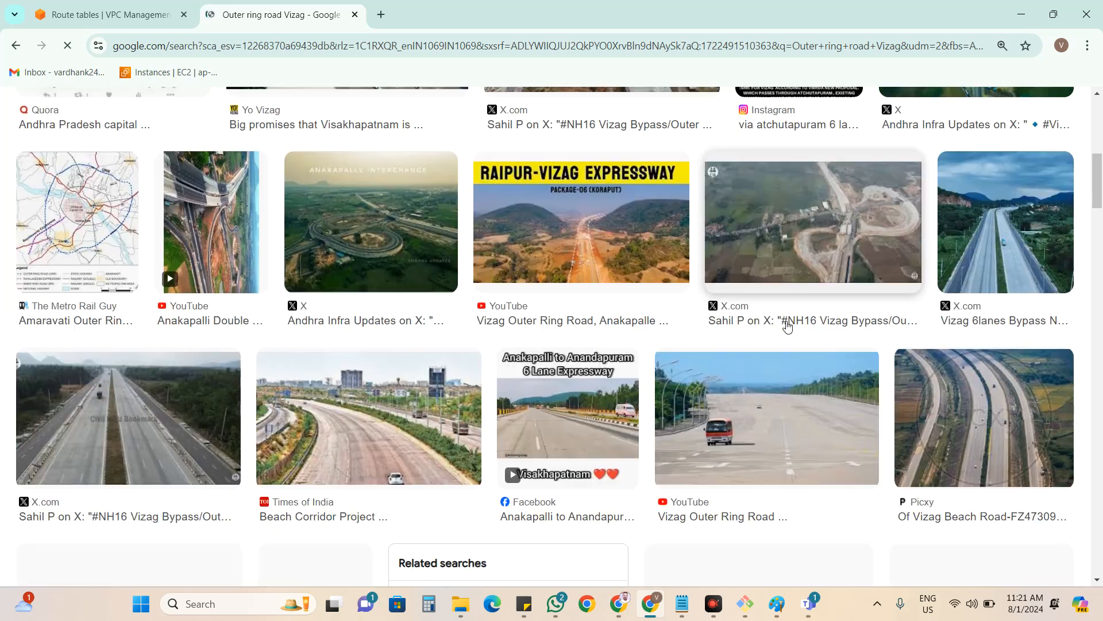
scroll(787, 327, up, 5)
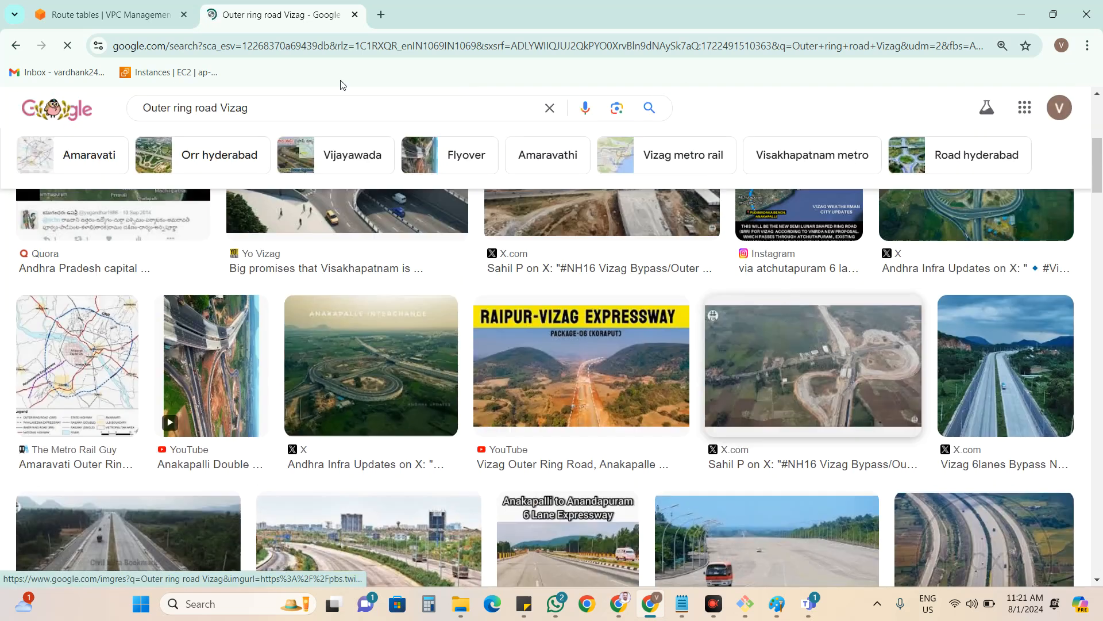
Refine the image search to "Outer ring road Vizag singboard".
click(324, 103)
text(di)
key(BackSpace)
key(BackSpace)
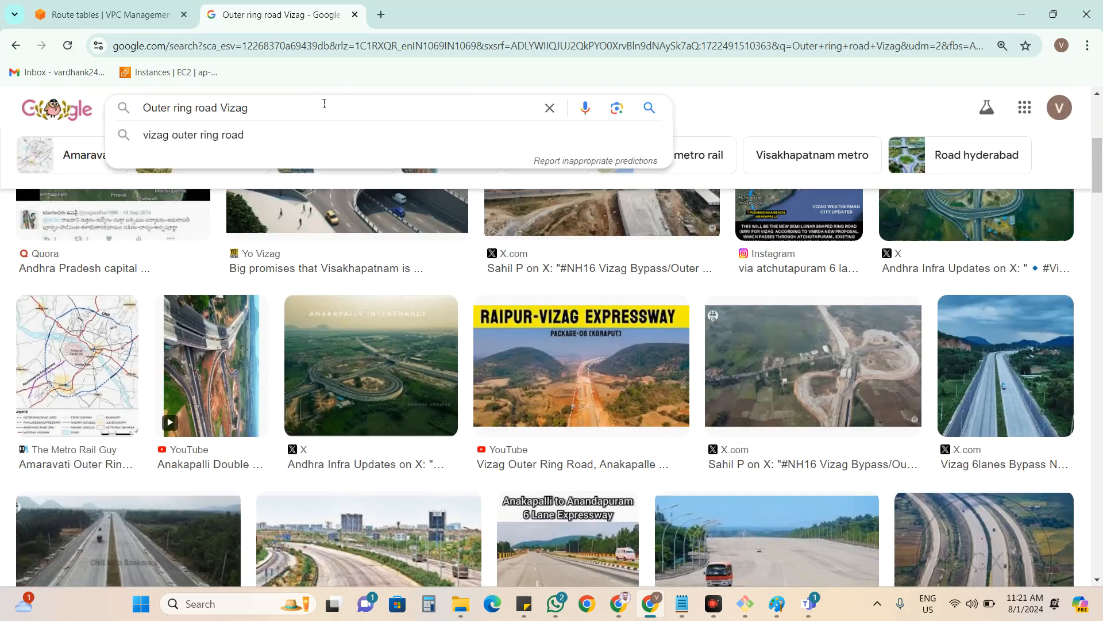
text(singboard)
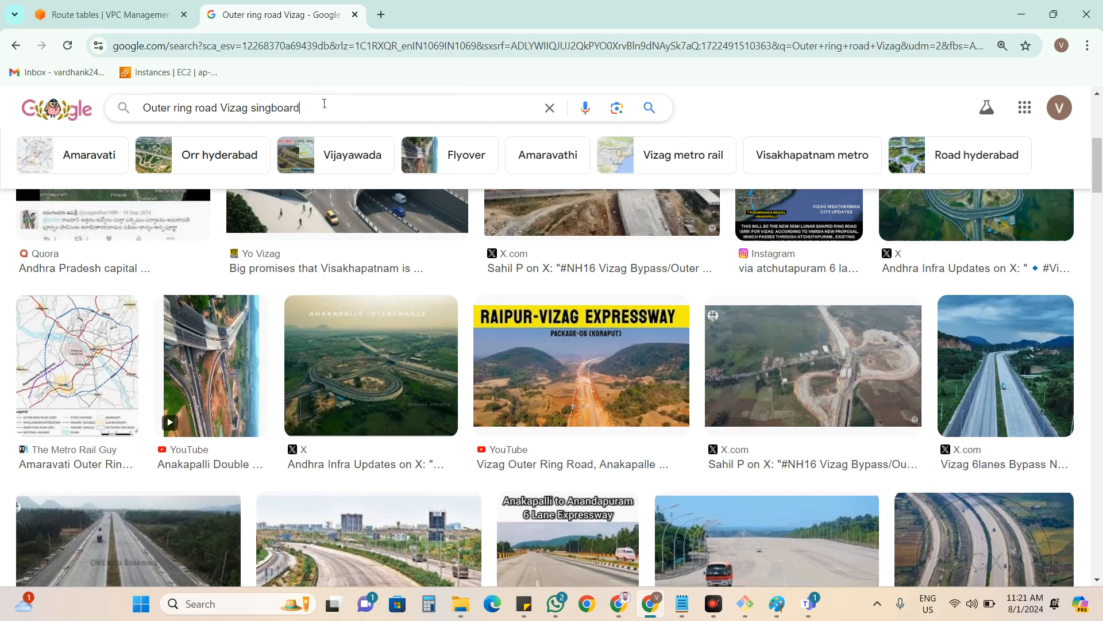
key(Return)
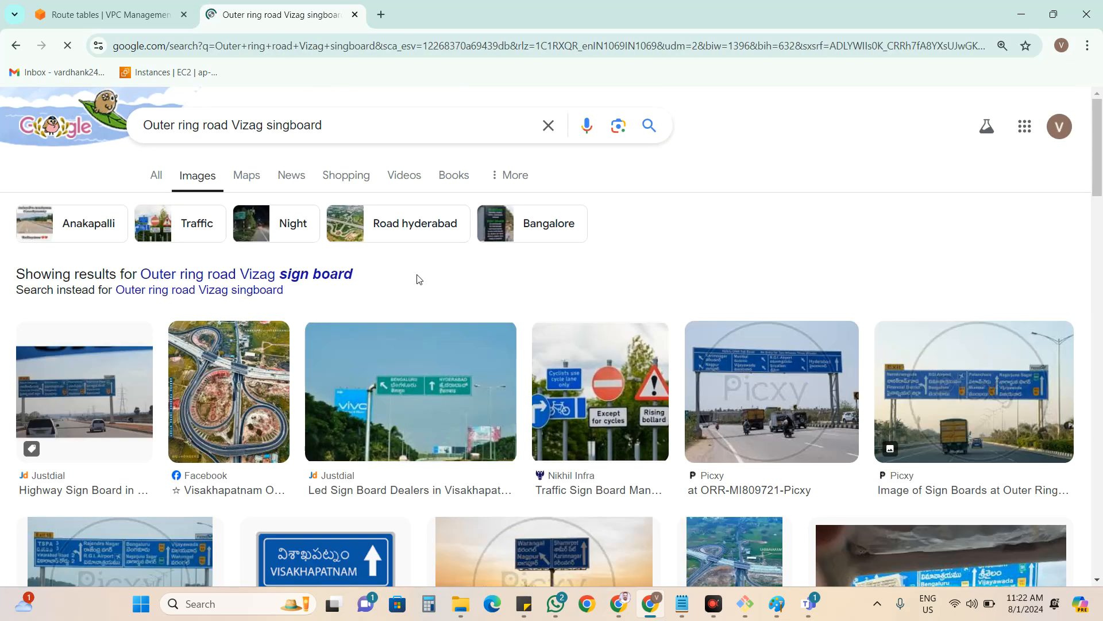
View the Picxy image of the ORR direction signboard in a separate browser tab, then close it.
middle_click(775, 364)
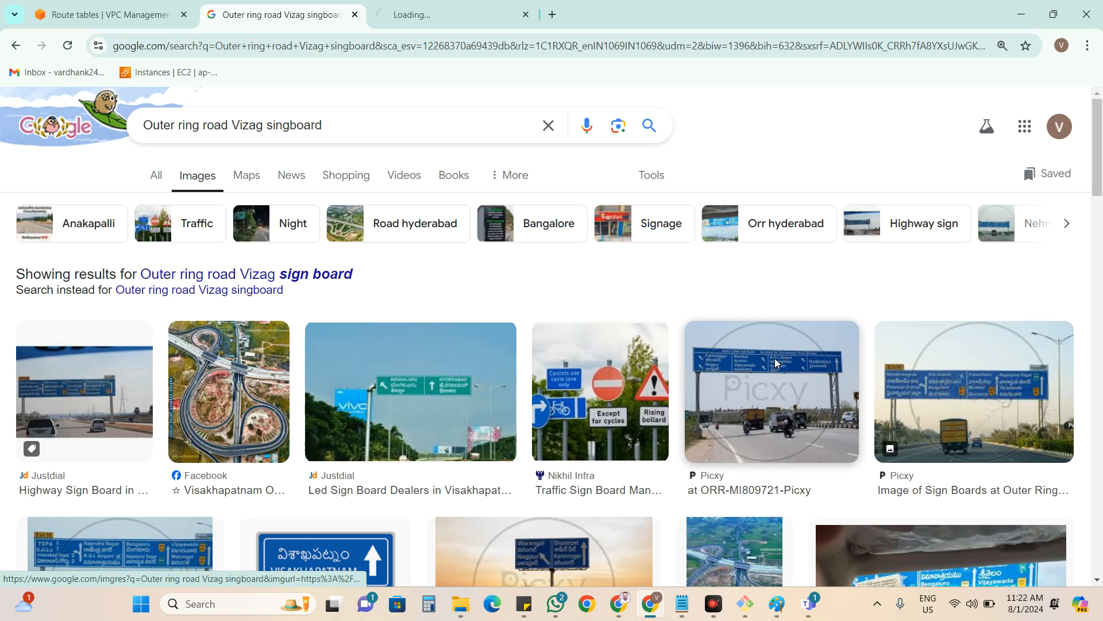
click(424, 17)
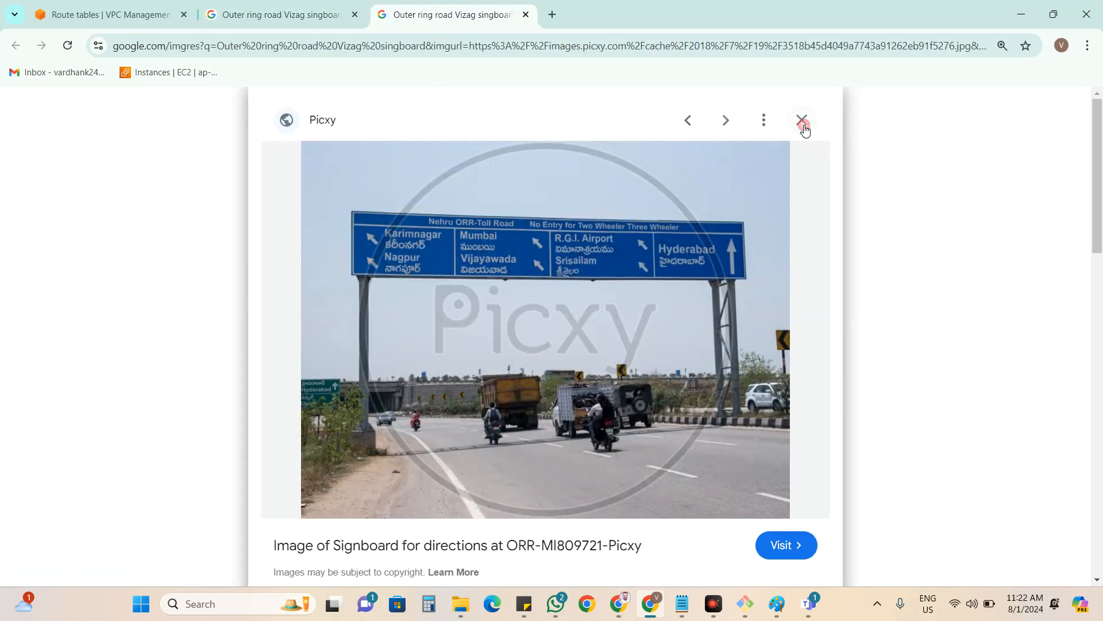
drag(438, 21, 448, 50)
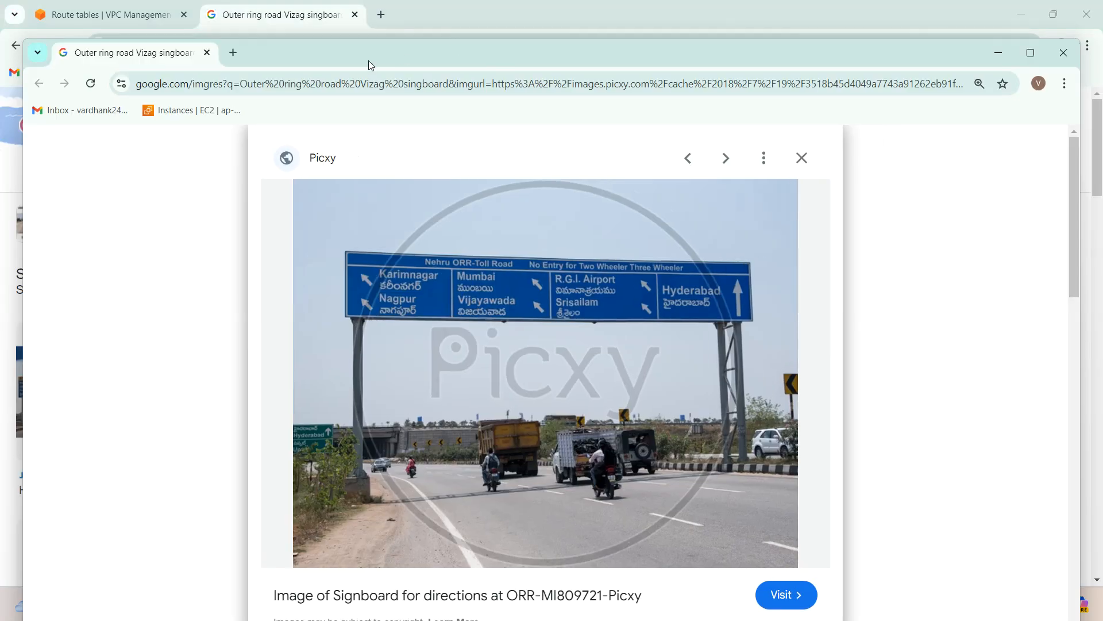
click(207, 52)
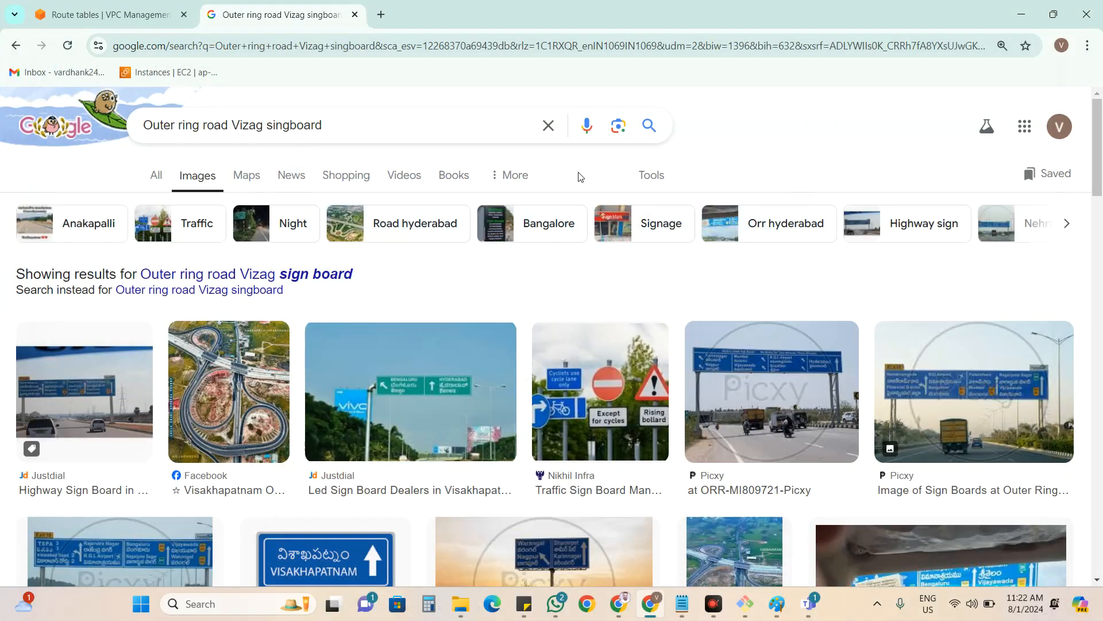
Filter the sign board image results to the Large size and browse them.
click(659, 176)
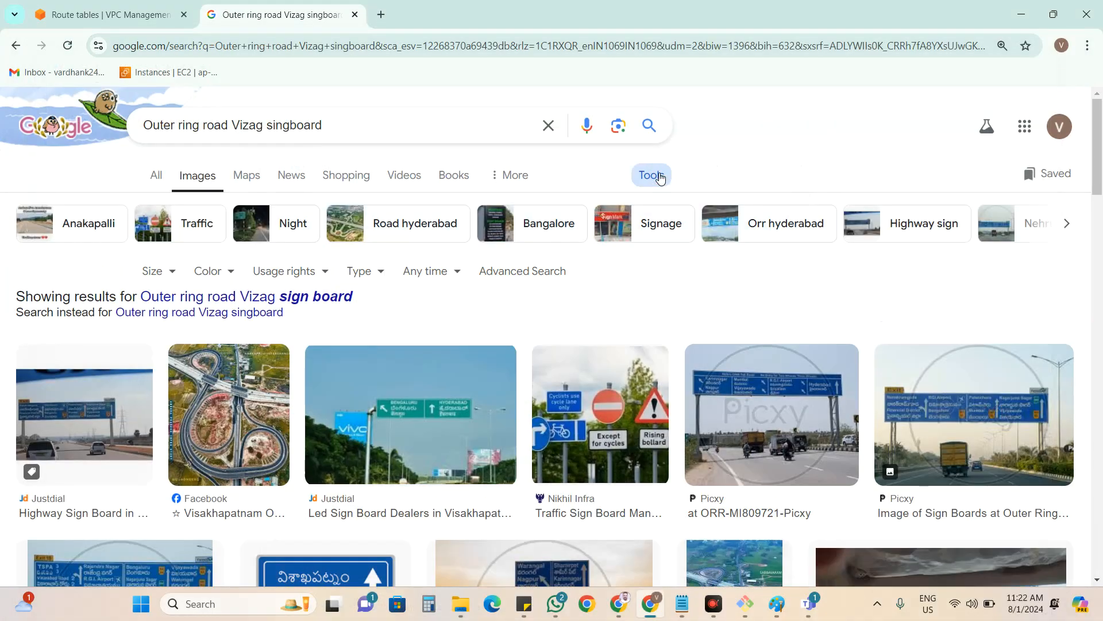
click(505, 175)
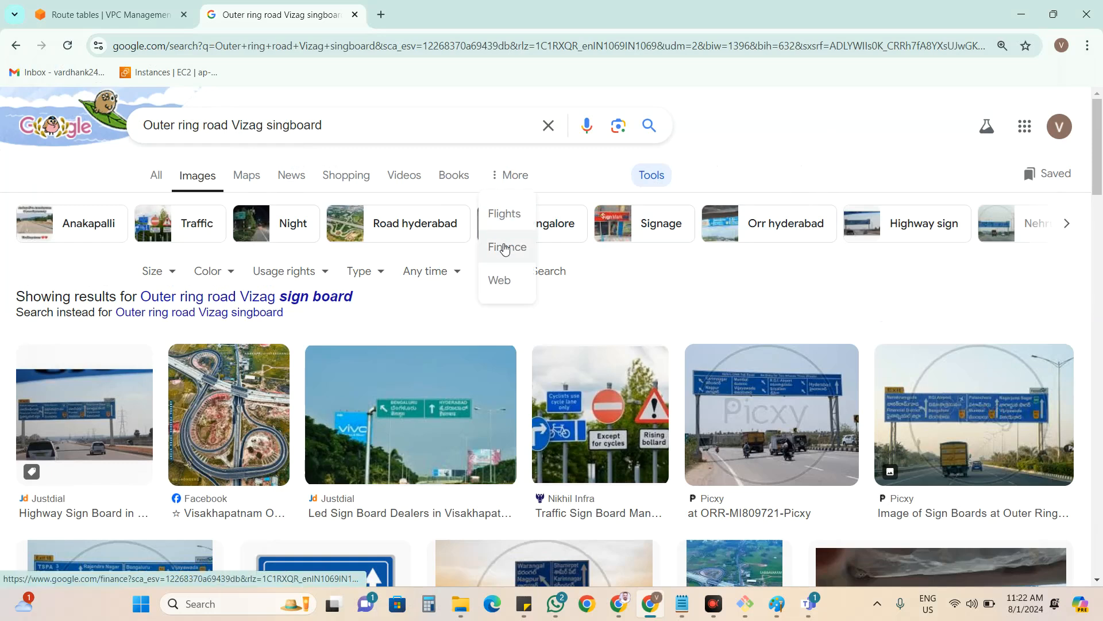
click(424, 296)
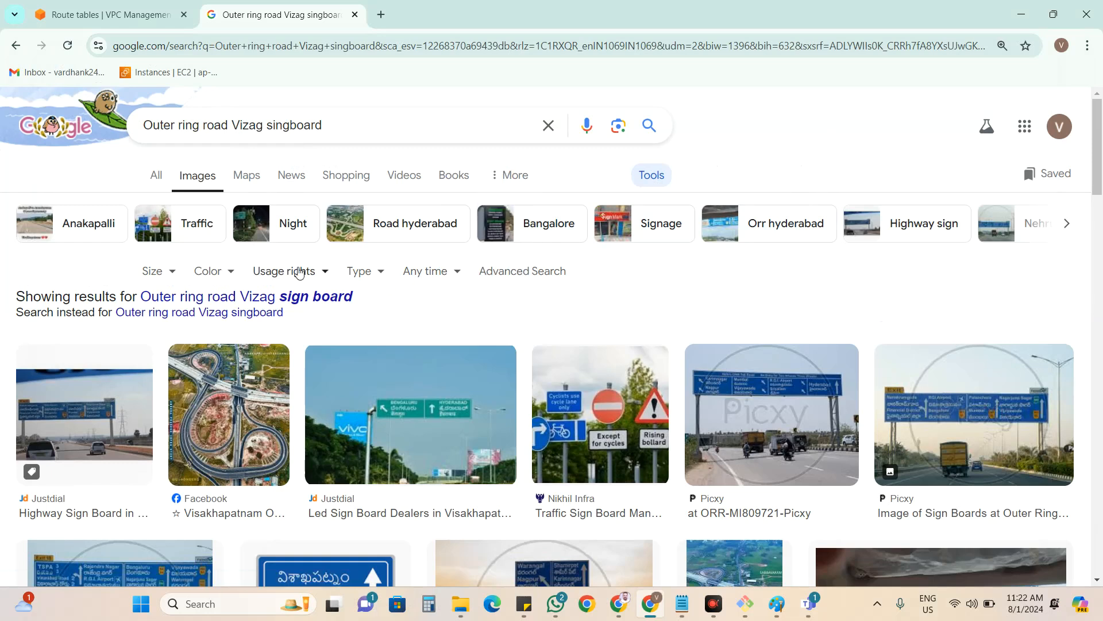
click(153, 271)
click(173, 323)
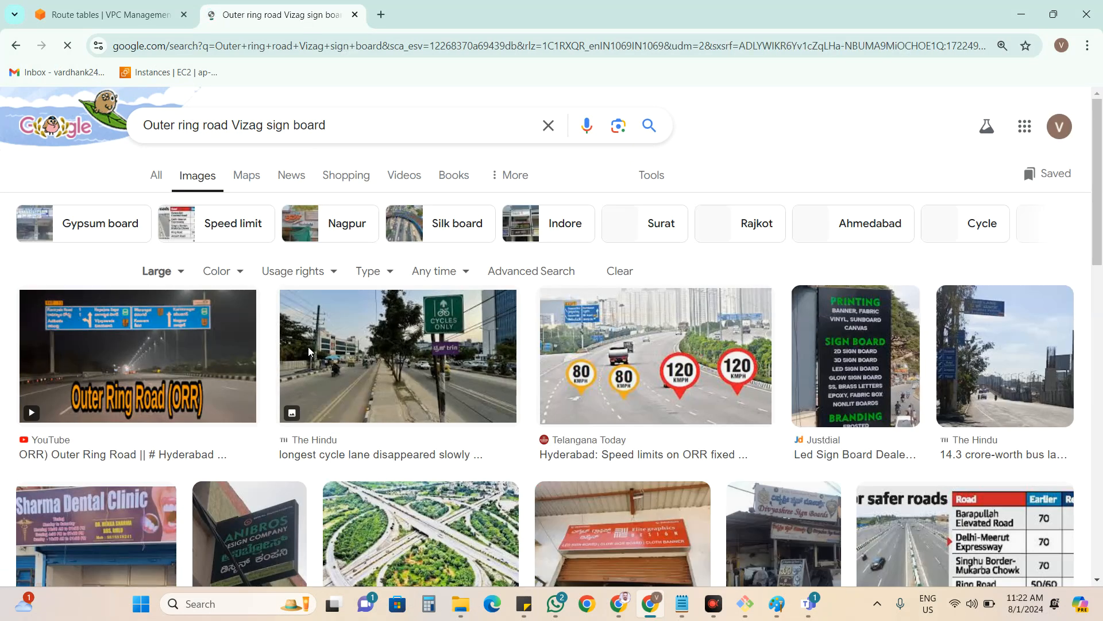
scroll(562, 374, down, 10)
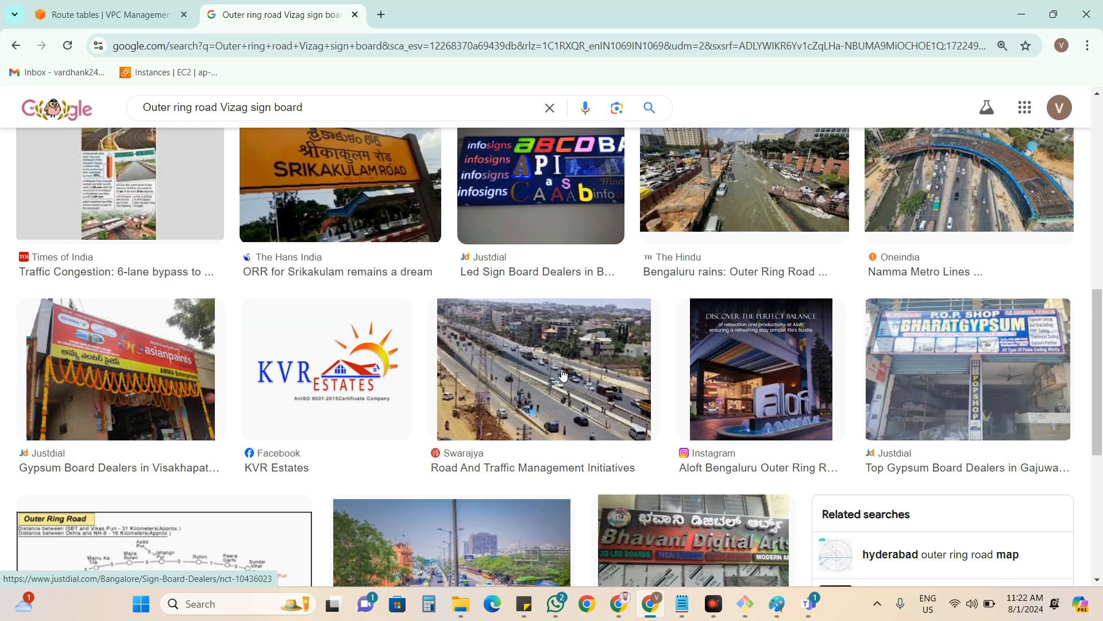
scroll(562, 376, up, 12)
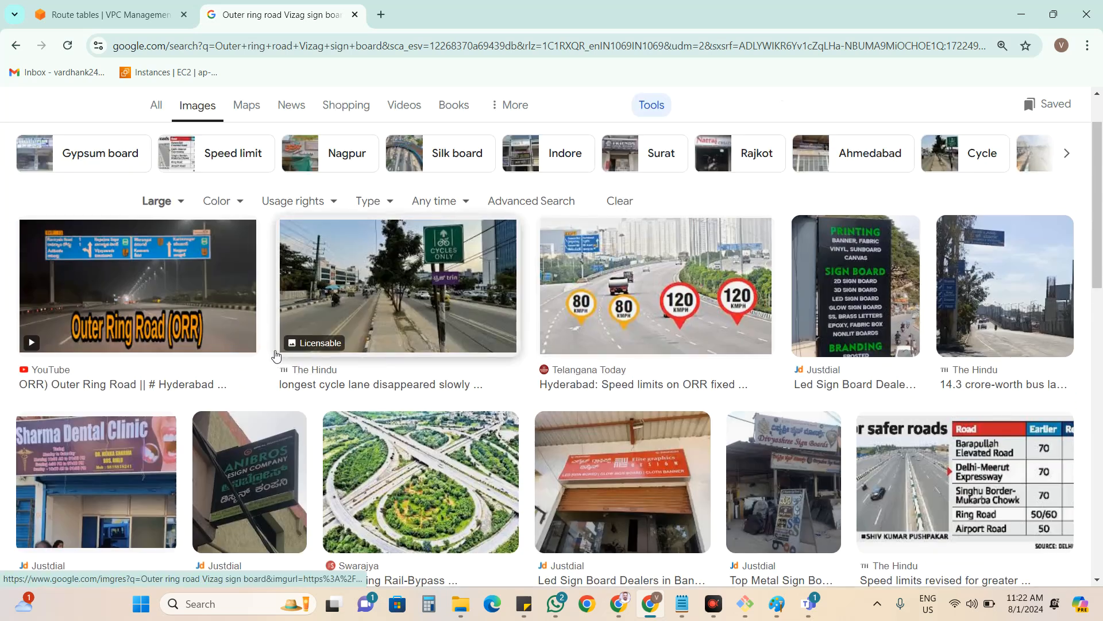
Preview YouTube's Outer Ring Road (ORR) image in a separate tab, open its video page, then close the video tab.
middle_click(197, 289)
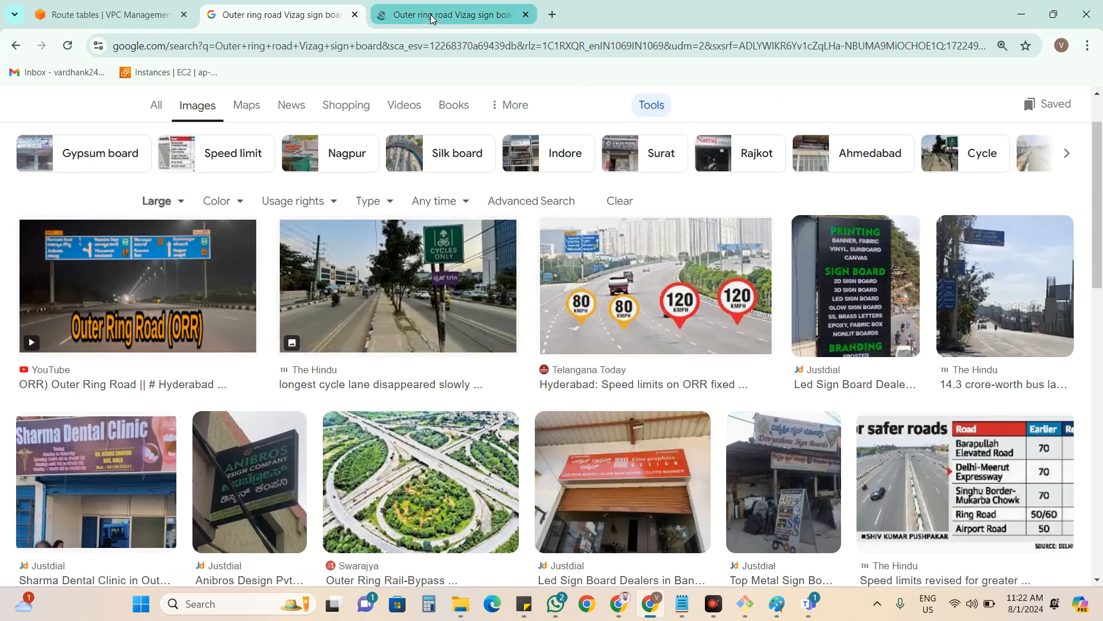
click(431, 14)
click(529, 251)
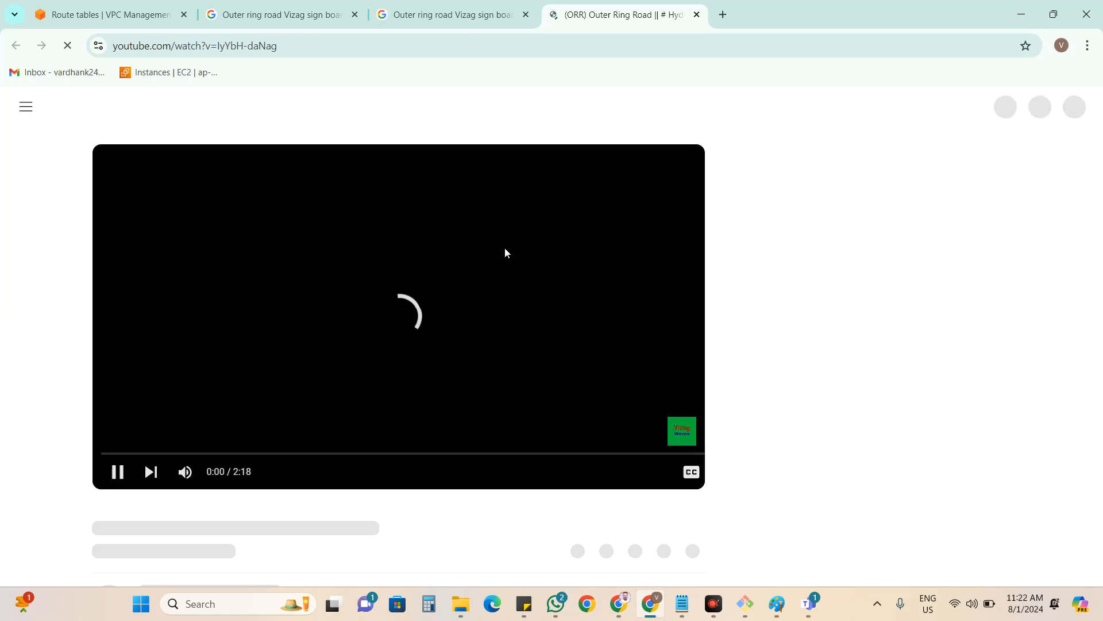
click(697, 15)
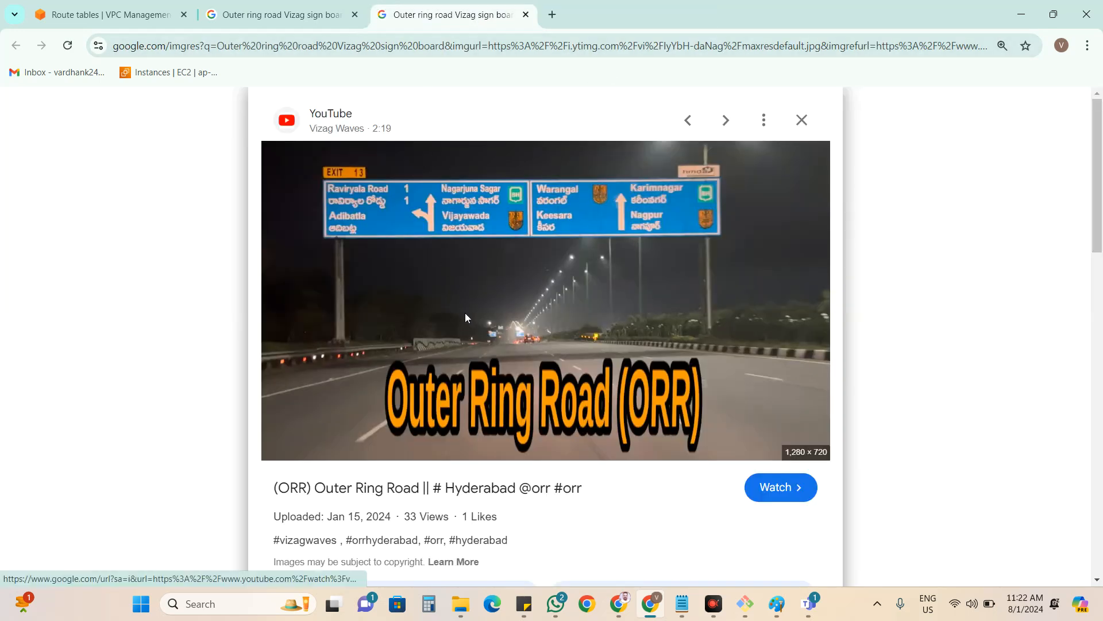
Find The Siasat Daily's signboard photo among the related images and view it enlarged in its article.
scroll(466, 314, down, 6)
scroll(465, 317, down, 3)
scroll(466, 319, up, 4)
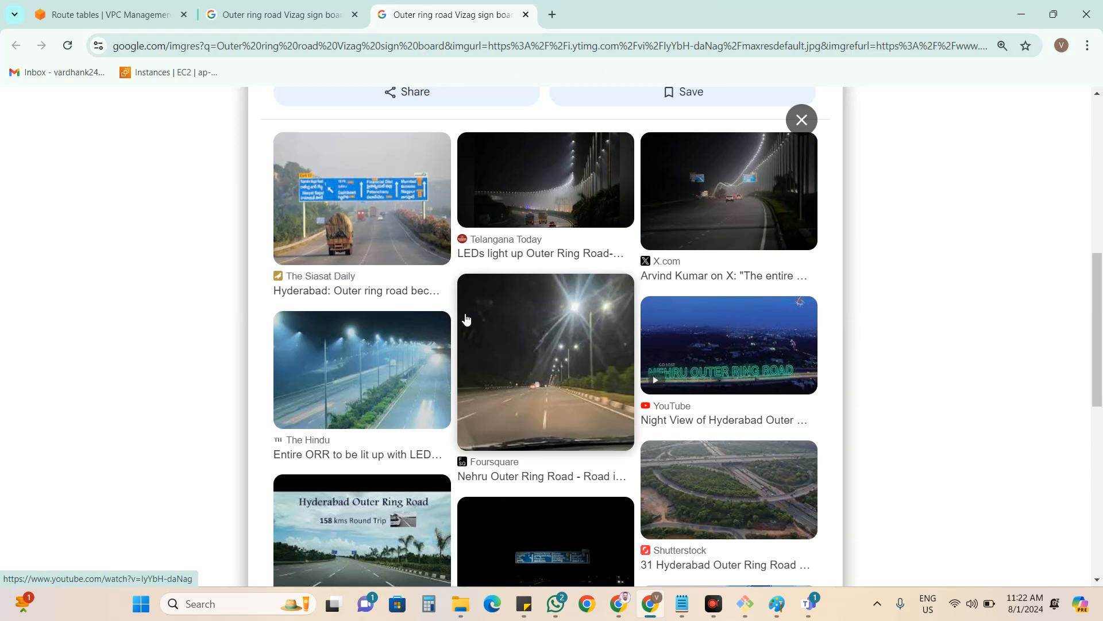
click(407, 202)
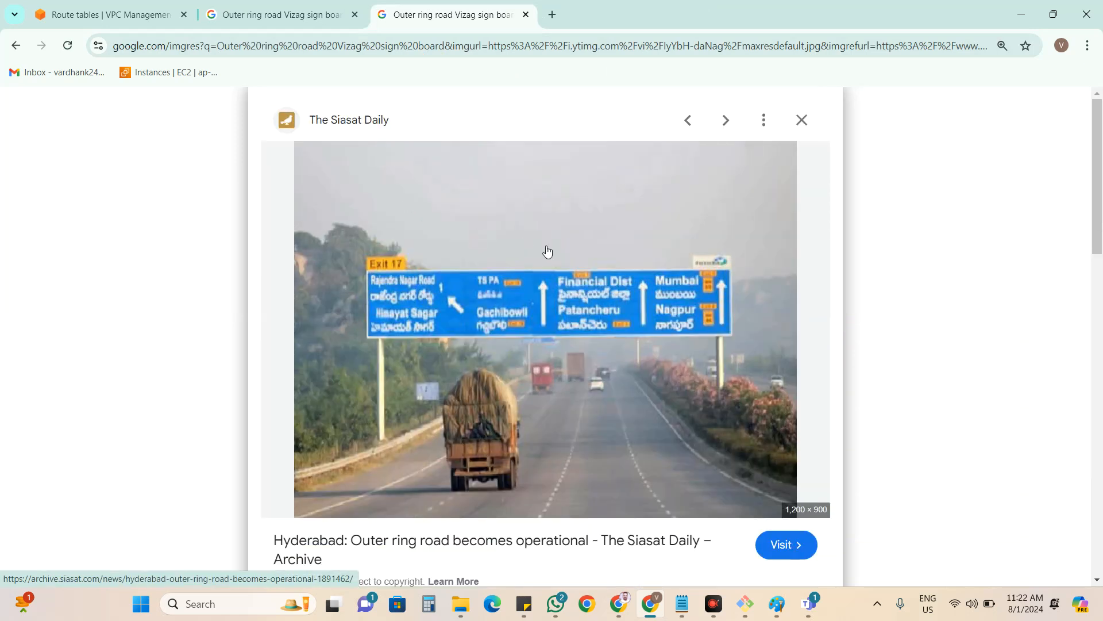
middle_click(546, 246)
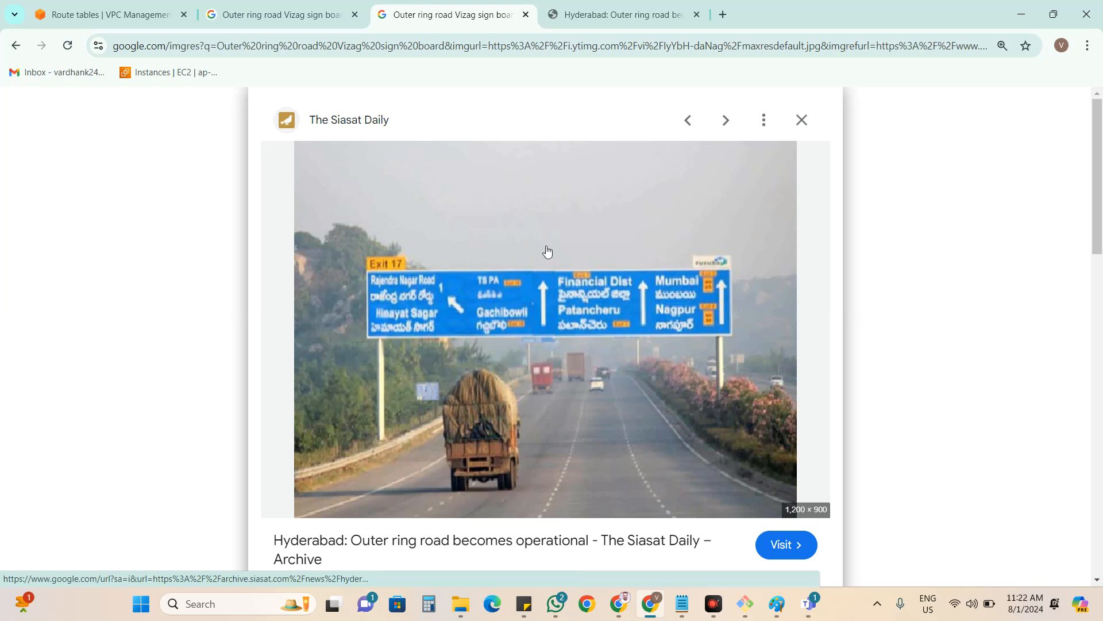
click(697, 24)
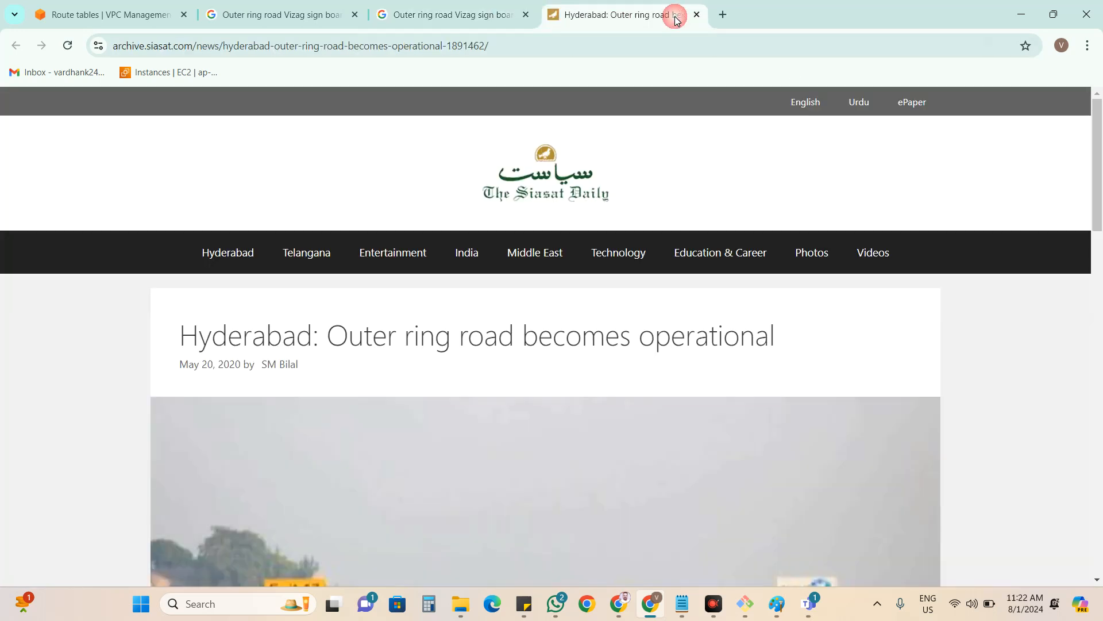
scroll(649, 232, down, 5)
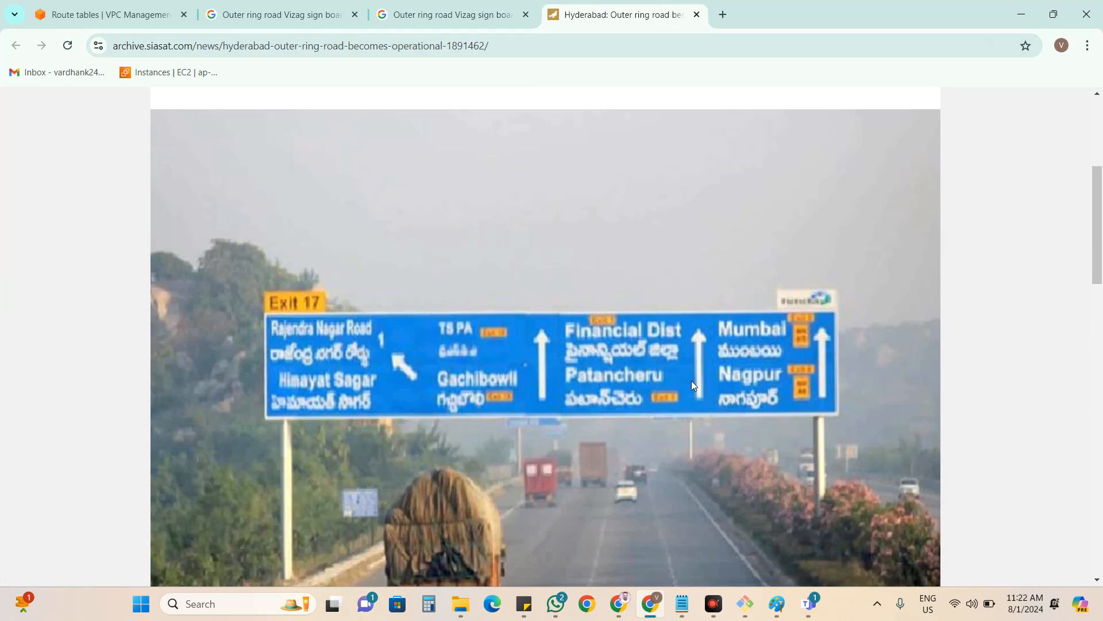
Return to the large "Outer ring road Vizag sign board" image results and look through them for more signboards.
click(281, 14)
scroll(253, 227, up, 2)
scroll(257, 229, down, 3)
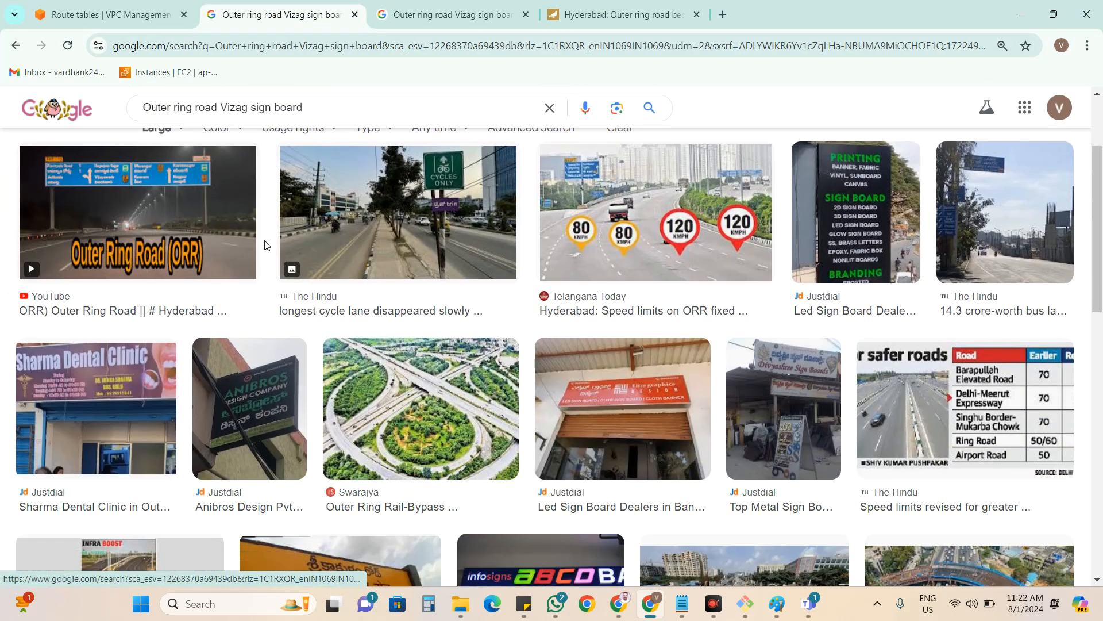
Browse the large-image results, and rerun the "Outer ring road Vizag sign board" image search without the size filter.
scroll(526, 194, down, 13)
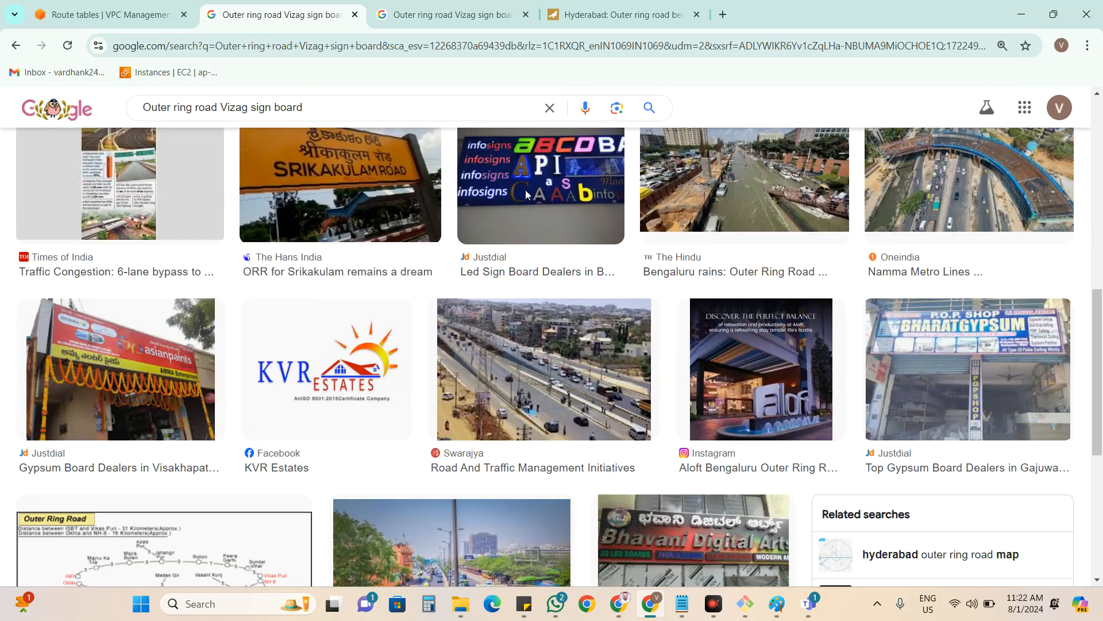
scroll(527, 194, up, 15)
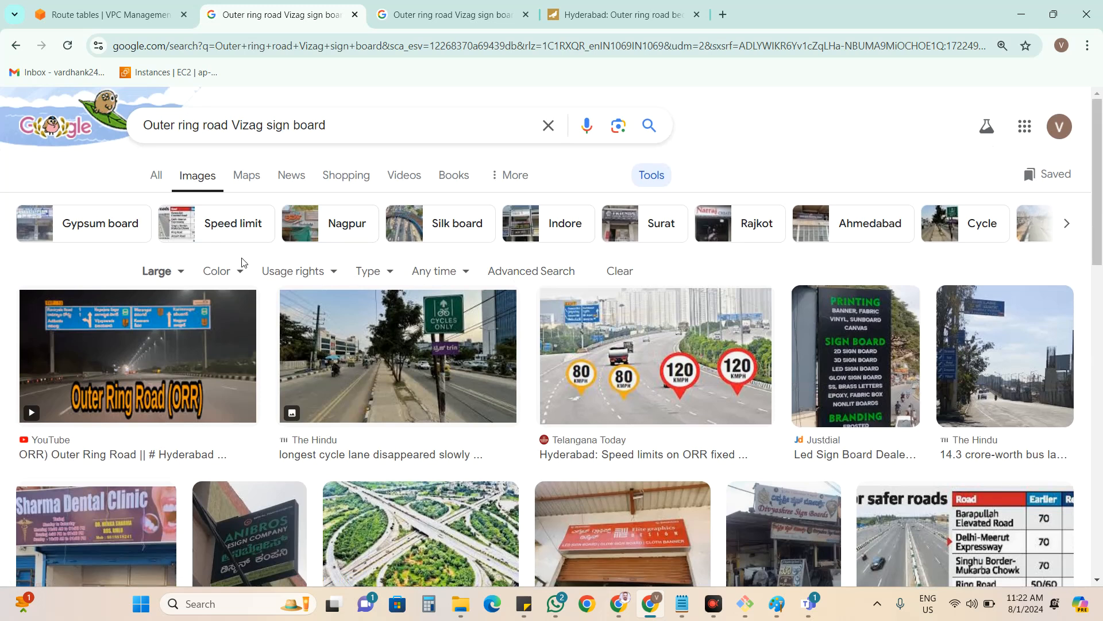
click(333, 127)
key(Return)
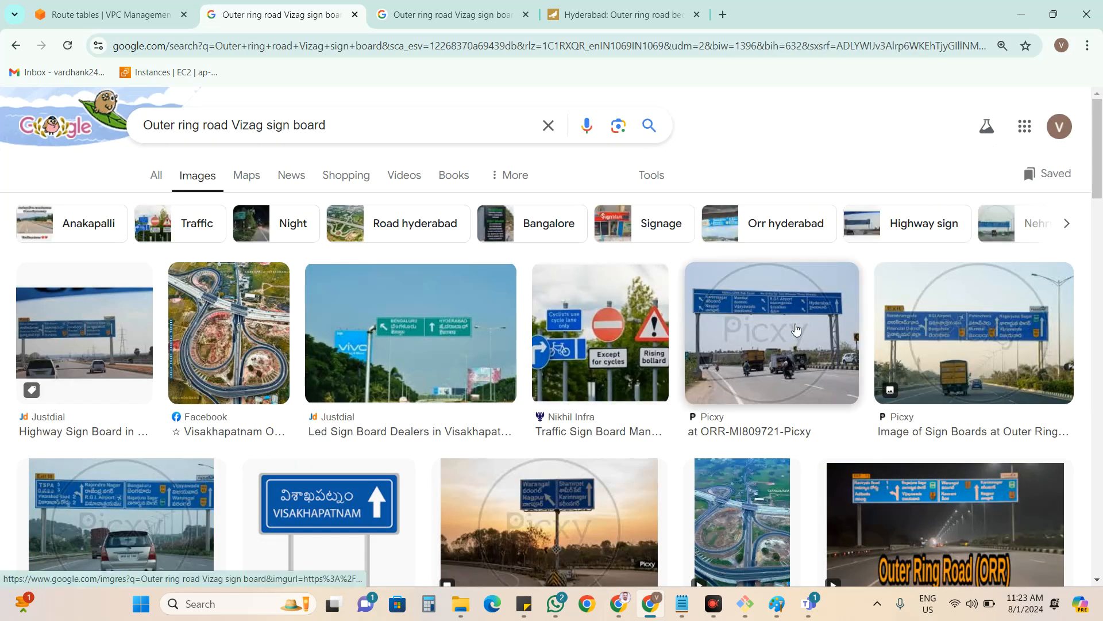
Open the Picxy image of sign boards at Outer Ring Road, Hyderabad, and visit its source page.
ctrl+click(963, 344)
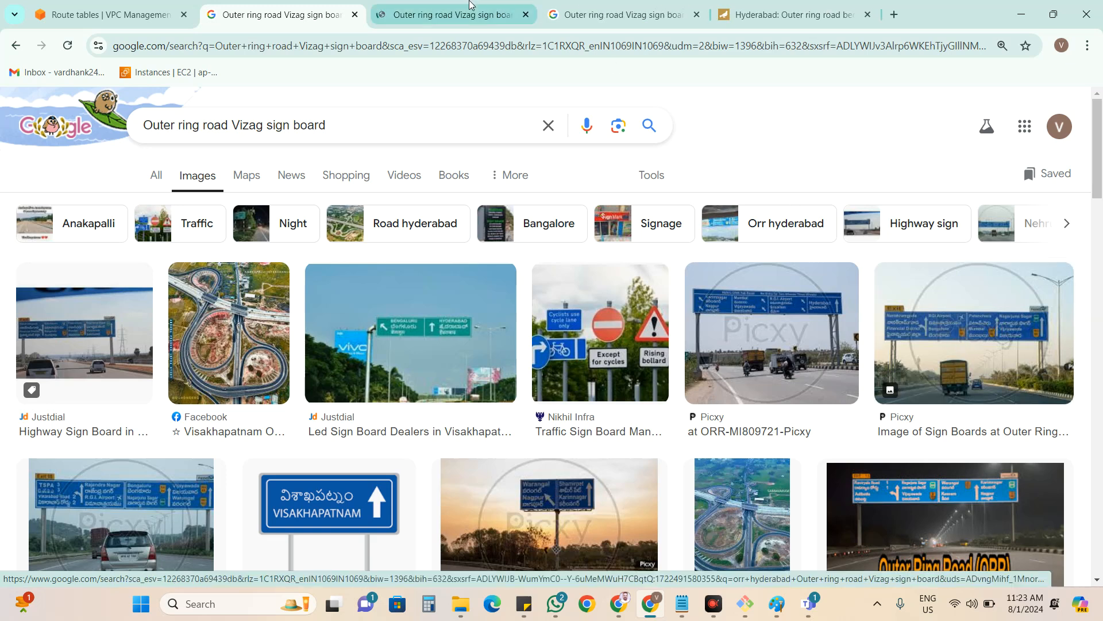
click(412, 16)
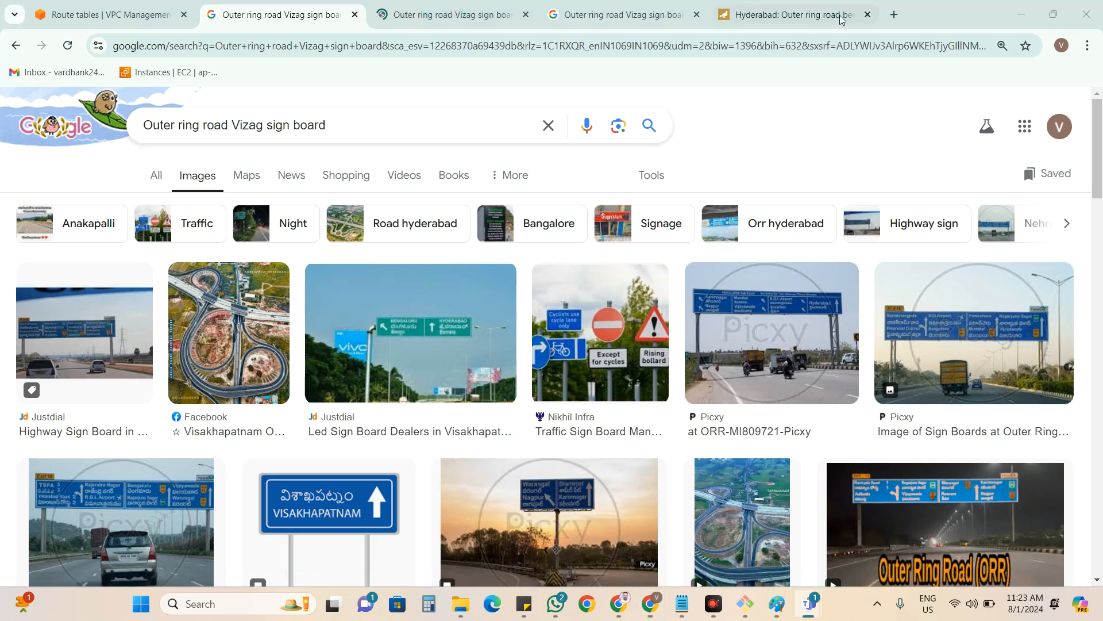
double_click(967, 18)
drag(969, 36, 936, 63)
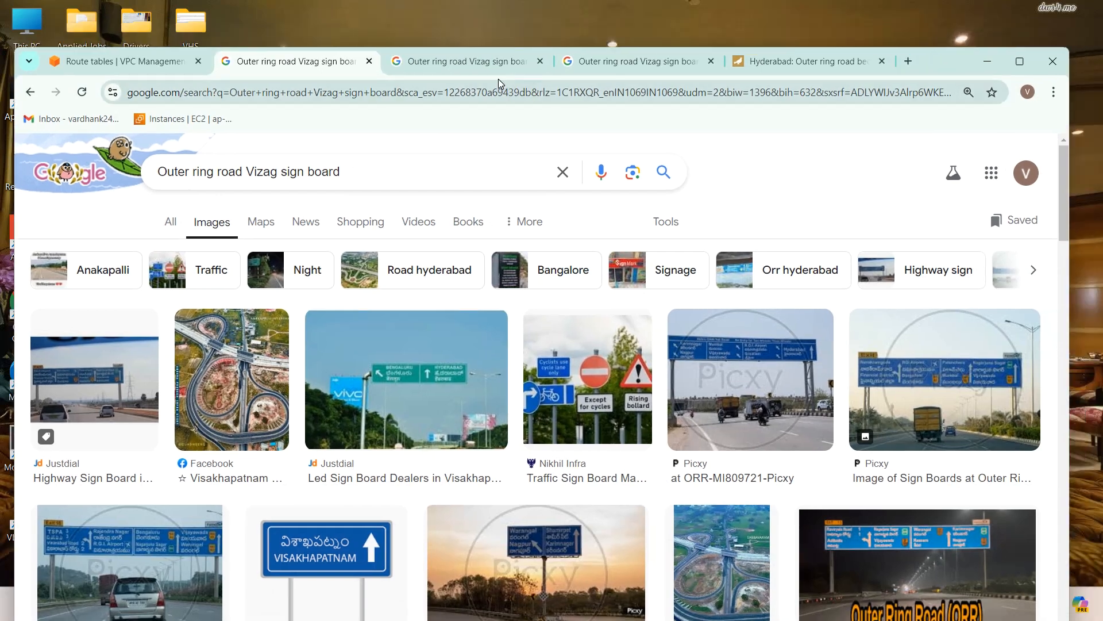
click(470, 62)
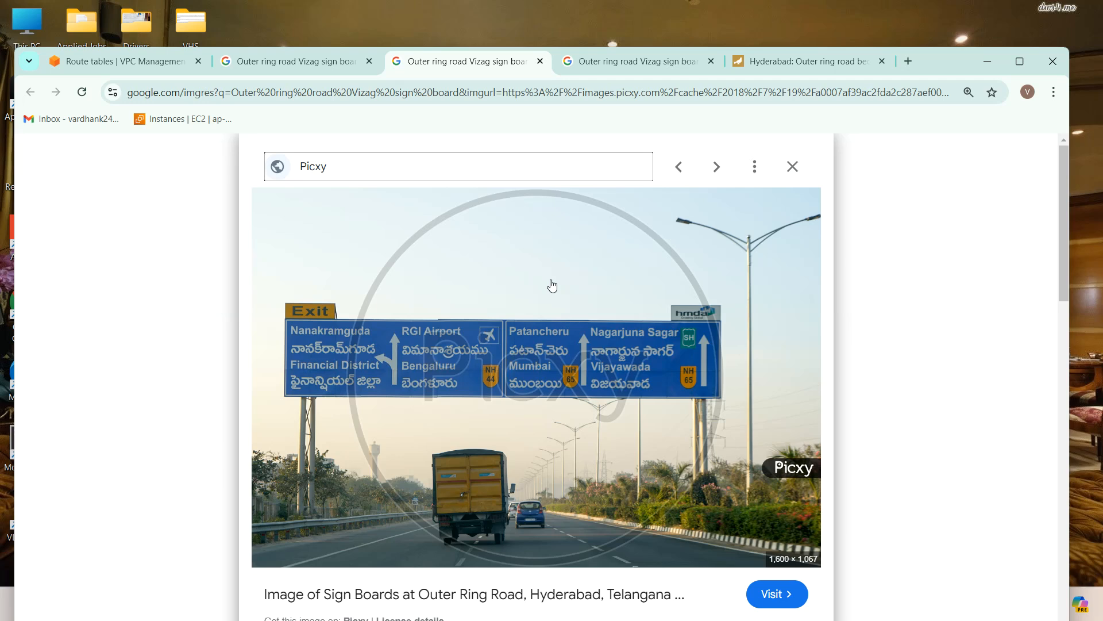
click(572, 276)
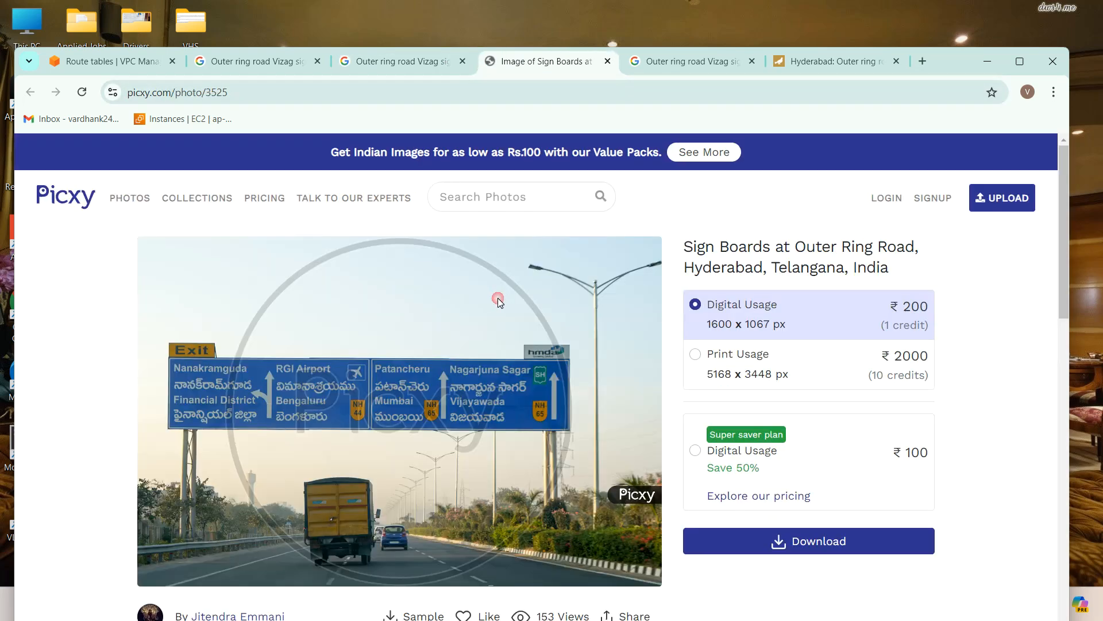
Close the older Google image result tab and the Hyderabad Outer Ring Road news article tab.
click(716, 62)
click(752, 61)
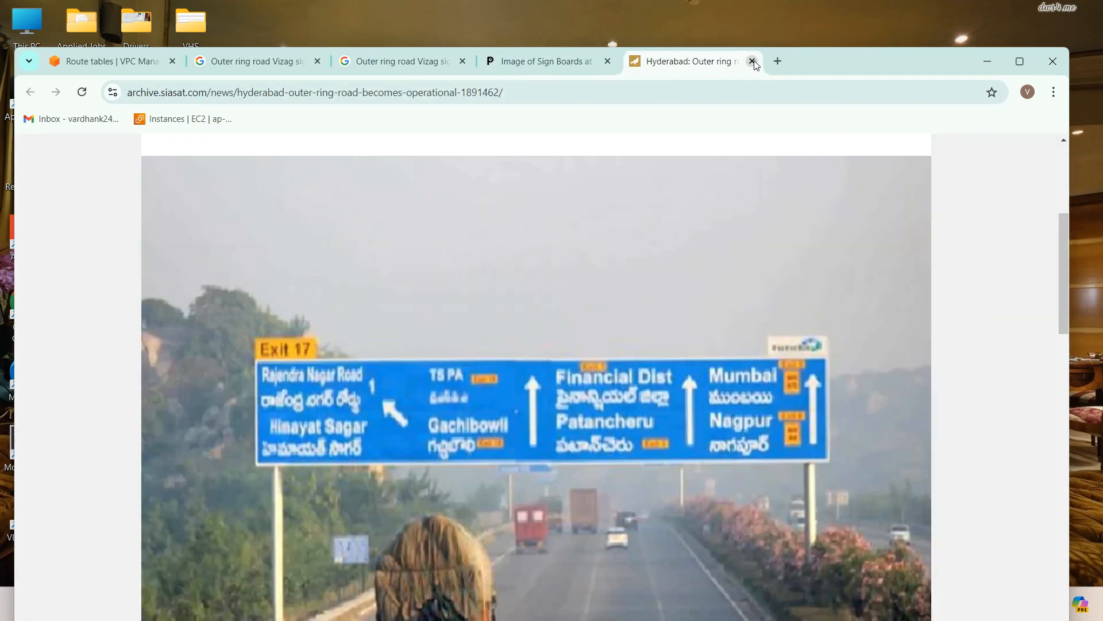
click(752, 60)
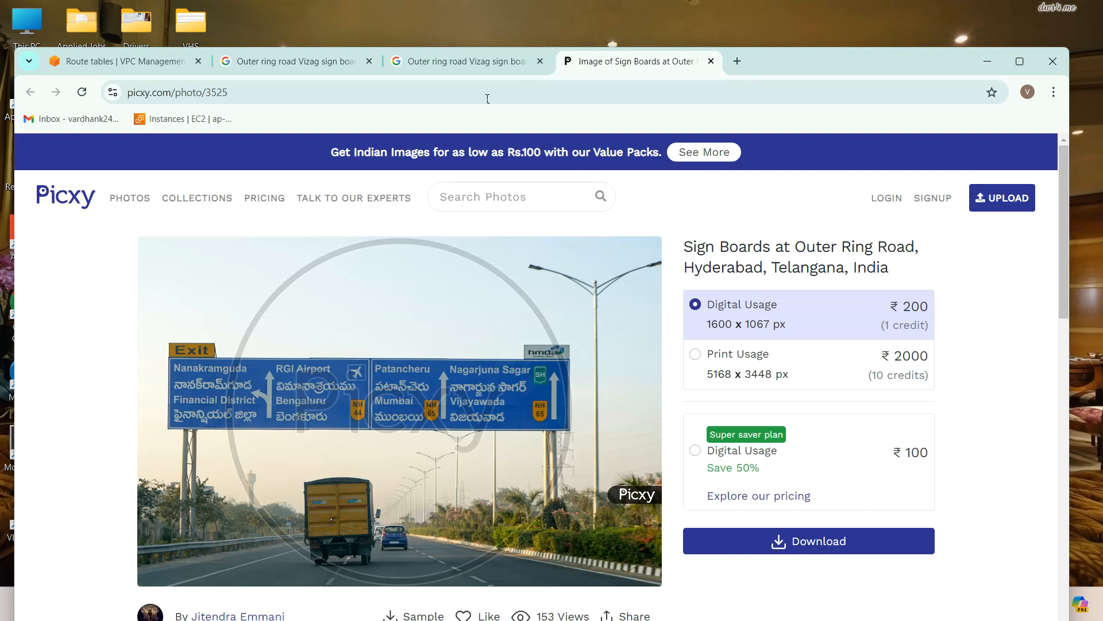
From the related images, open the Exit 17 road sign picture and its source page on the Animation Society of India site.
click(471, 70)
scroll(511, 272, down, 9)
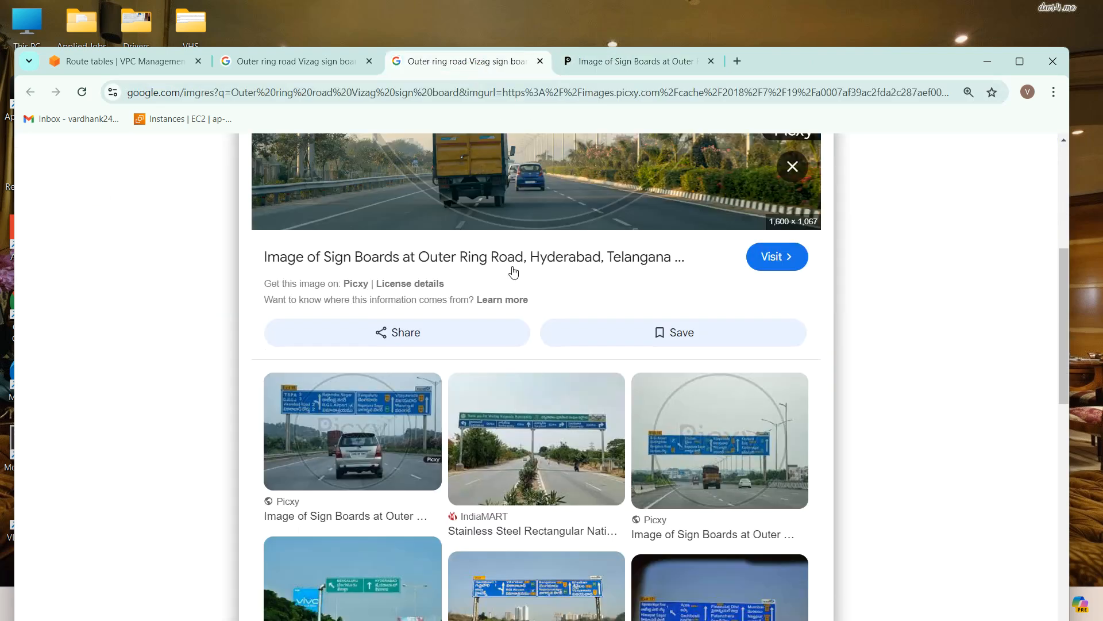
click(741, 459)
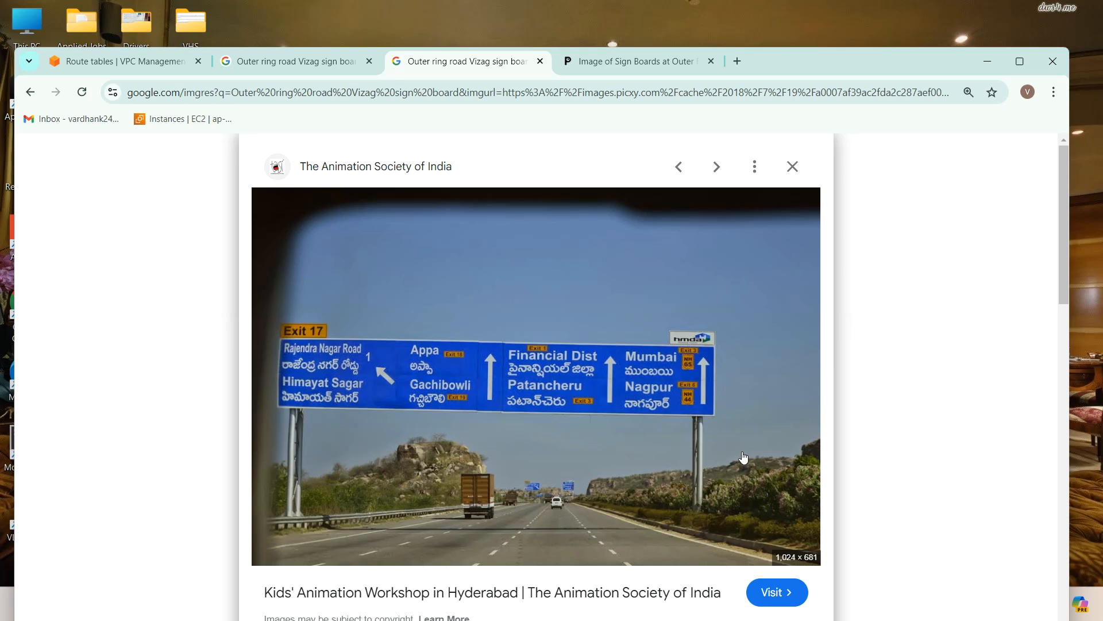
click(565, 324)
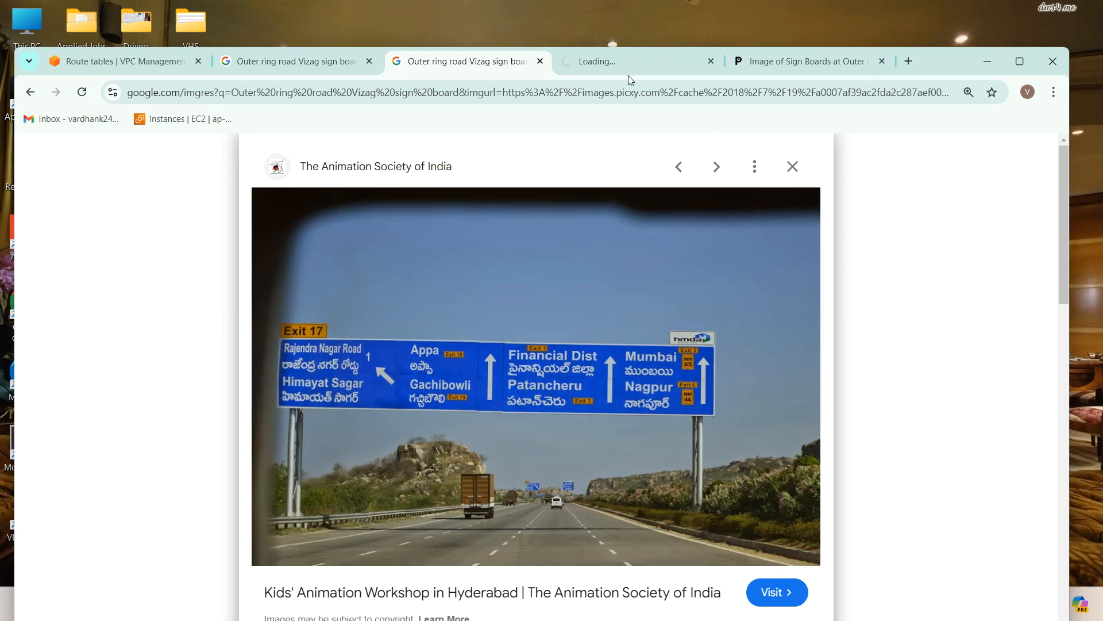
click(622, 61)
click(774, 61)
click(645, 68)
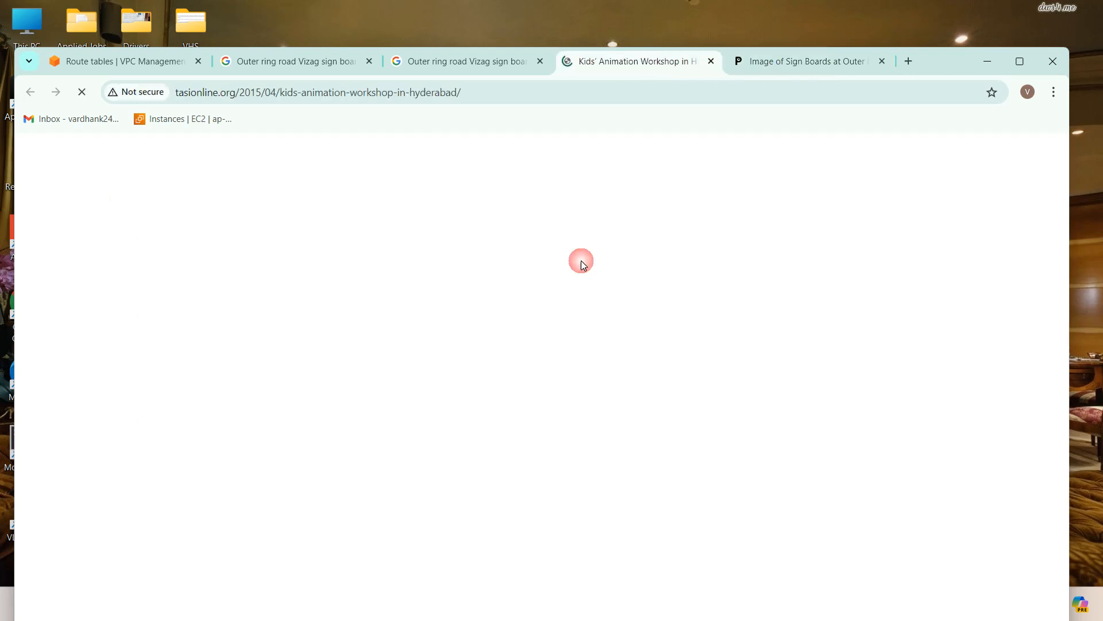
Maximize the browser, look through the Kids' Animation Workshop article for the road sign picture, and close the article.
double_click(935, 72)
scroll(742, 237, down, 20)
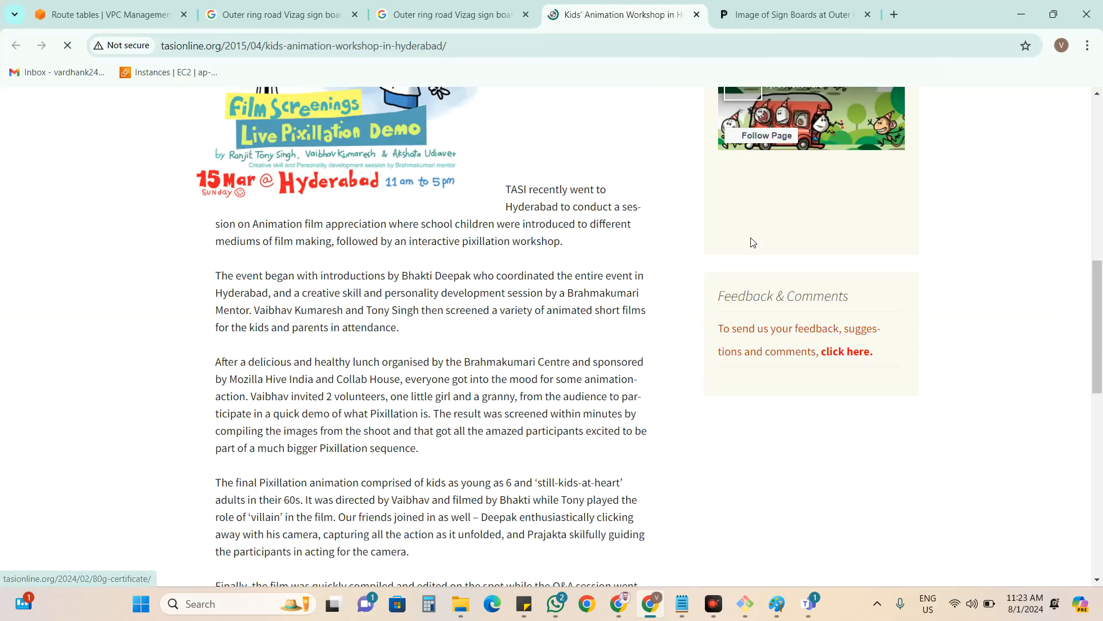
scroll(733, 234, up, 7)
scroll(731, 234, up, 5)
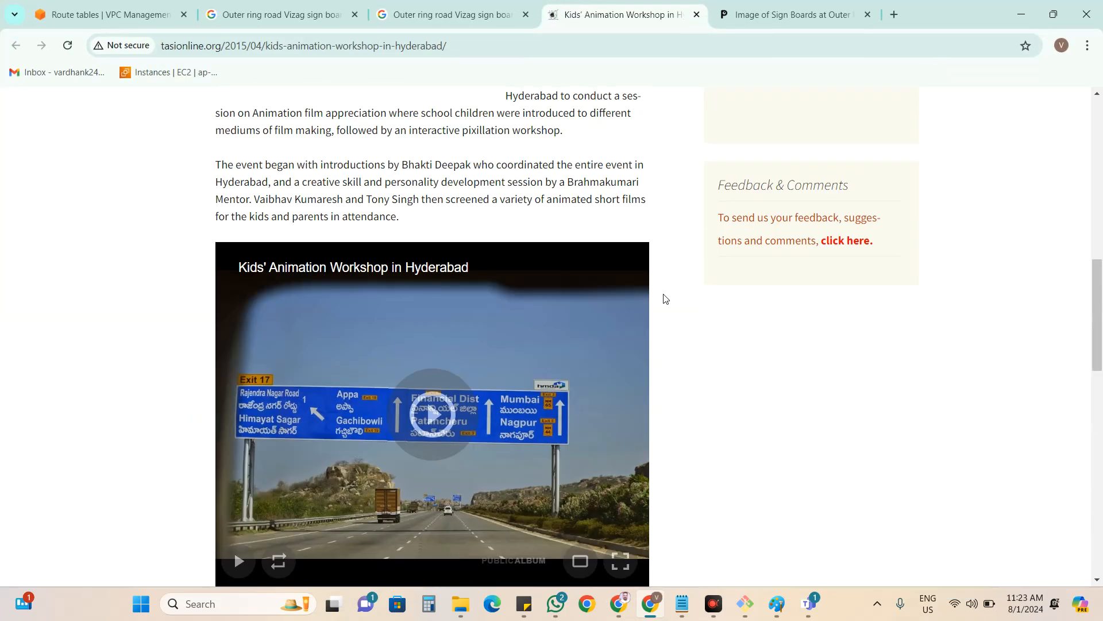
scroll(776, 142, up, 5)
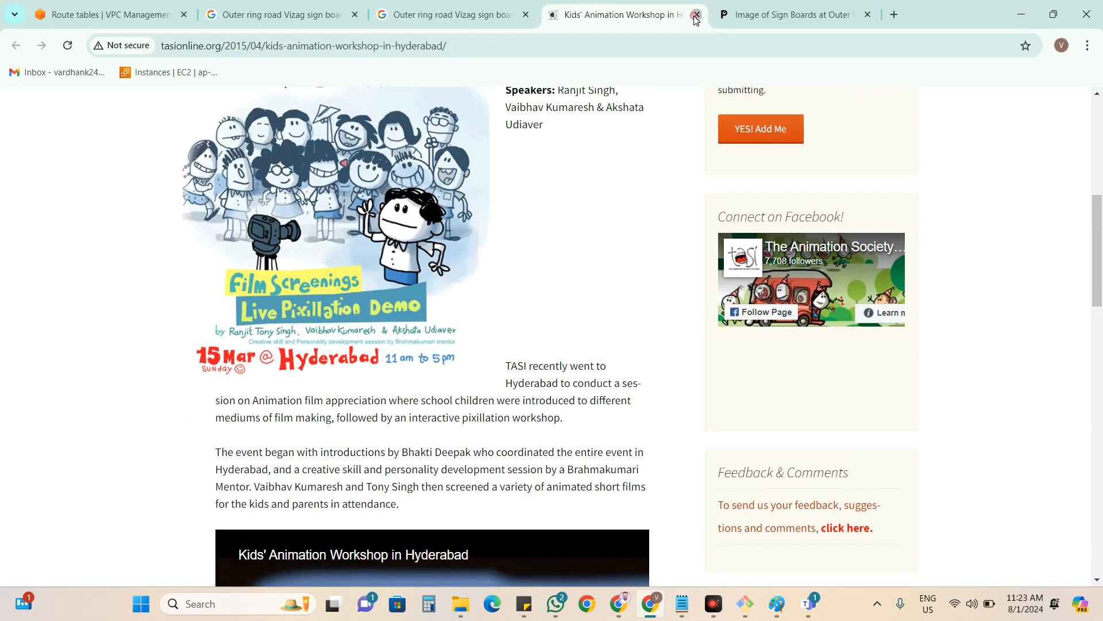
click(696, 16)
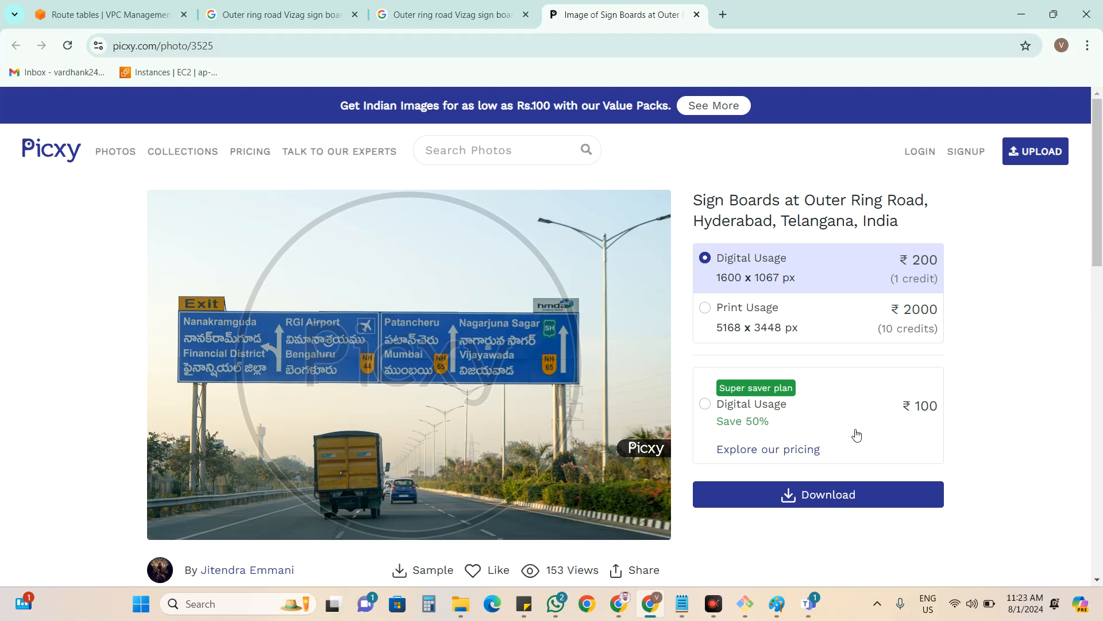
Enlarge the Picxy photo page to examine the destinations and arrows on the road sign.
scroll(438, 339, up, 5)
scroll(436, 335, down, 5)
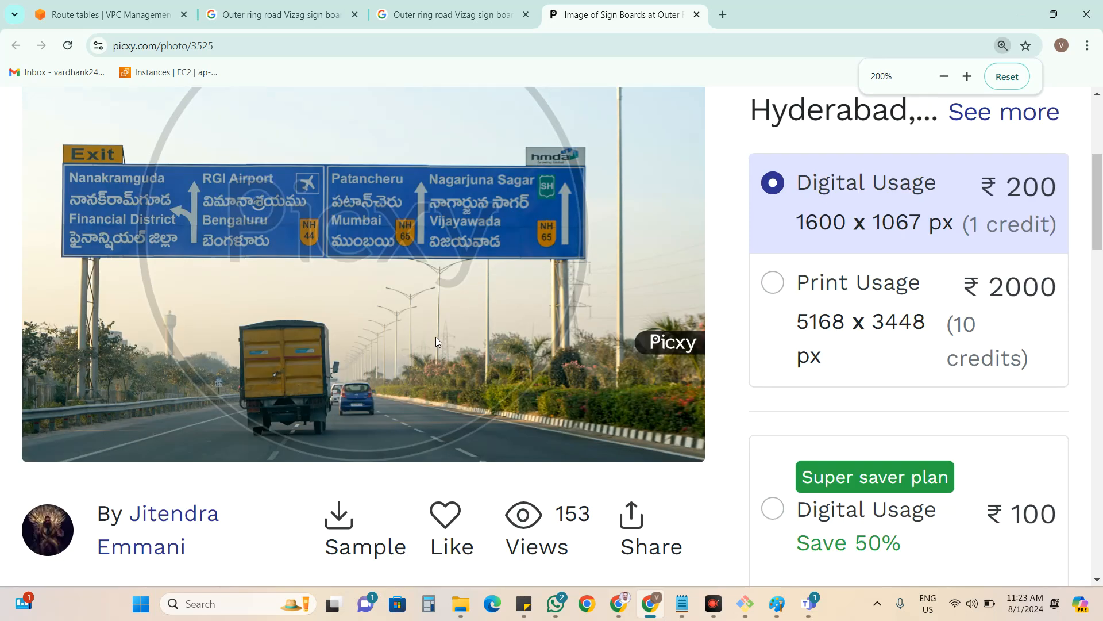
scroll(436, 337, up, 2)
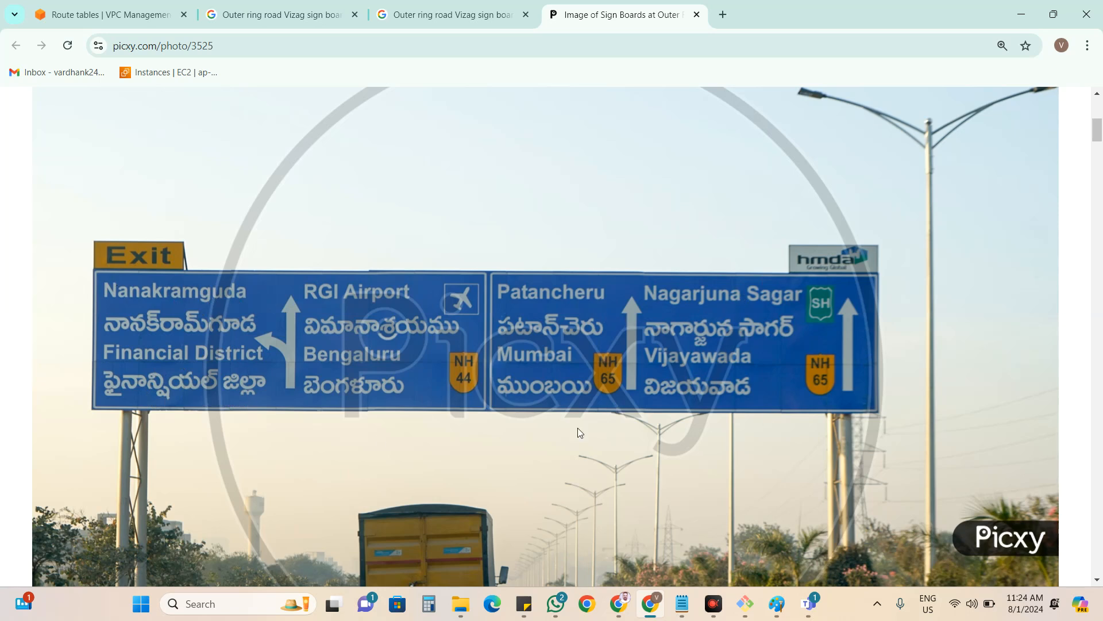
Return to the VPC route tables and examine the 10.49.0.0/16 destination and its target in AWSB4-Custom-RT.
click(109, 15)
click(276, 543)
drag(276, 543, 198, 539)
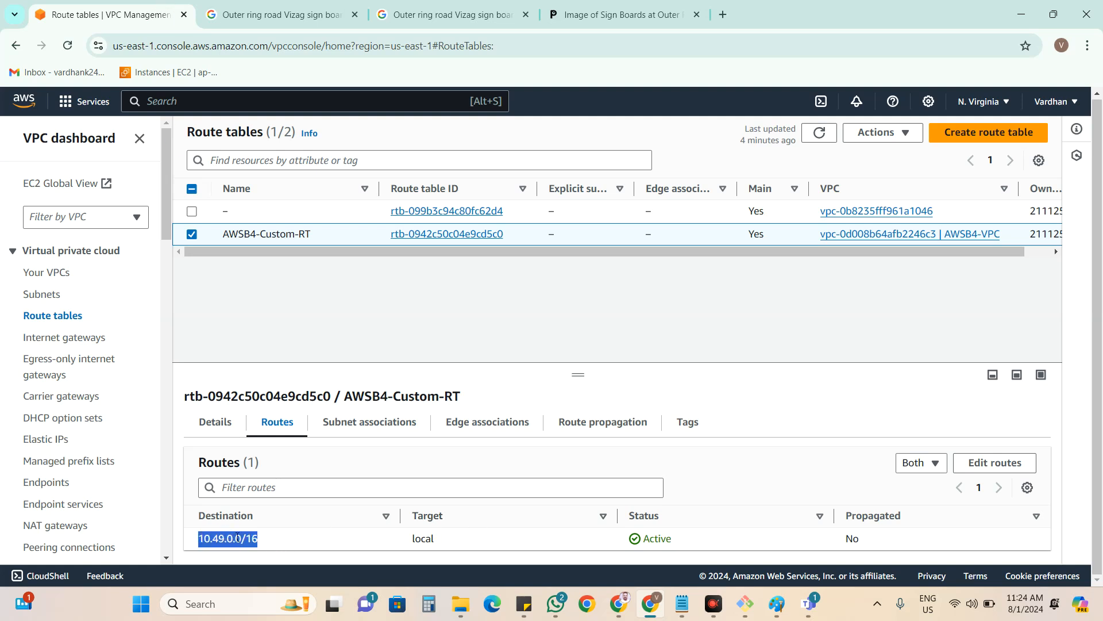
click(237, 537)
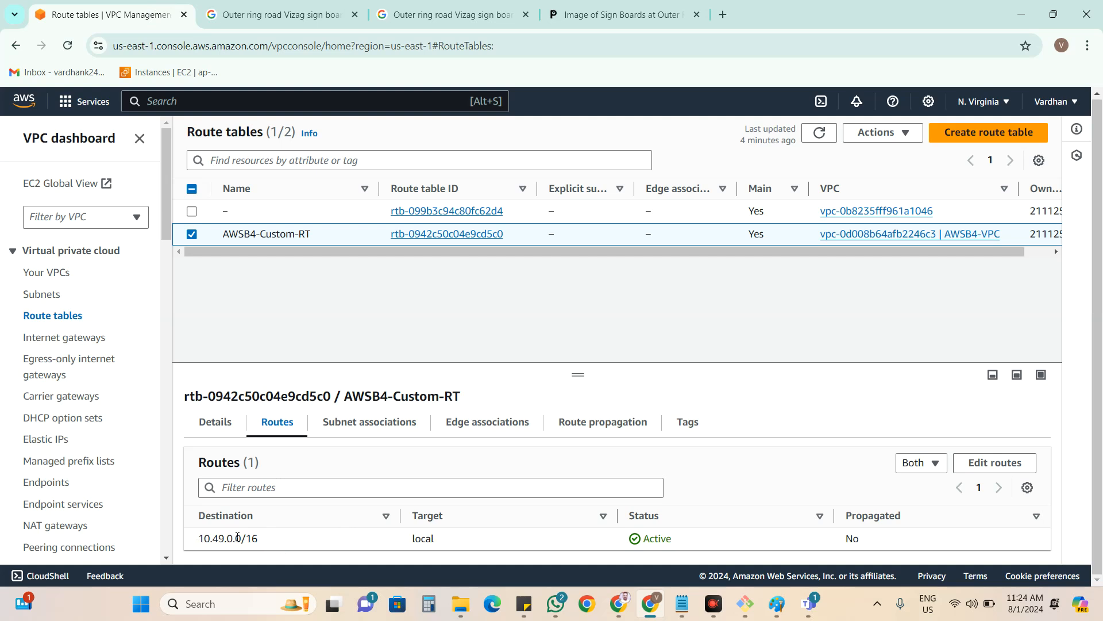
drag(264, 541, 187, 547)
click(428, 538)
drag(434, 539, 421, 538)
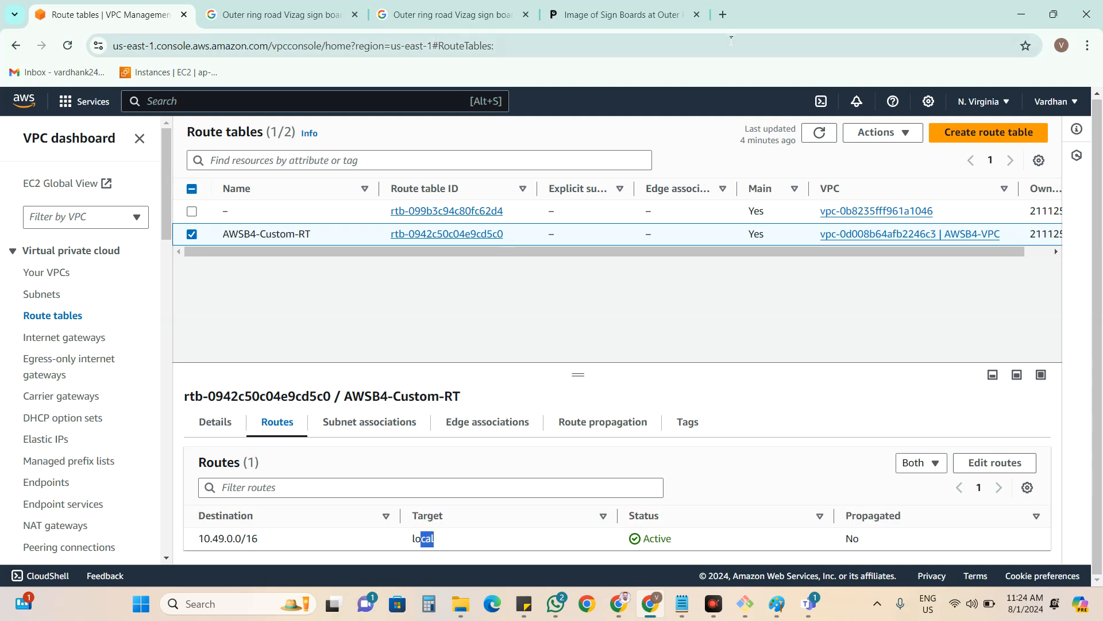
Compare the road sign photo with the 10.49.0.0/16 route and the network diagram in Paint, and close the photo page.
click(672, 20)
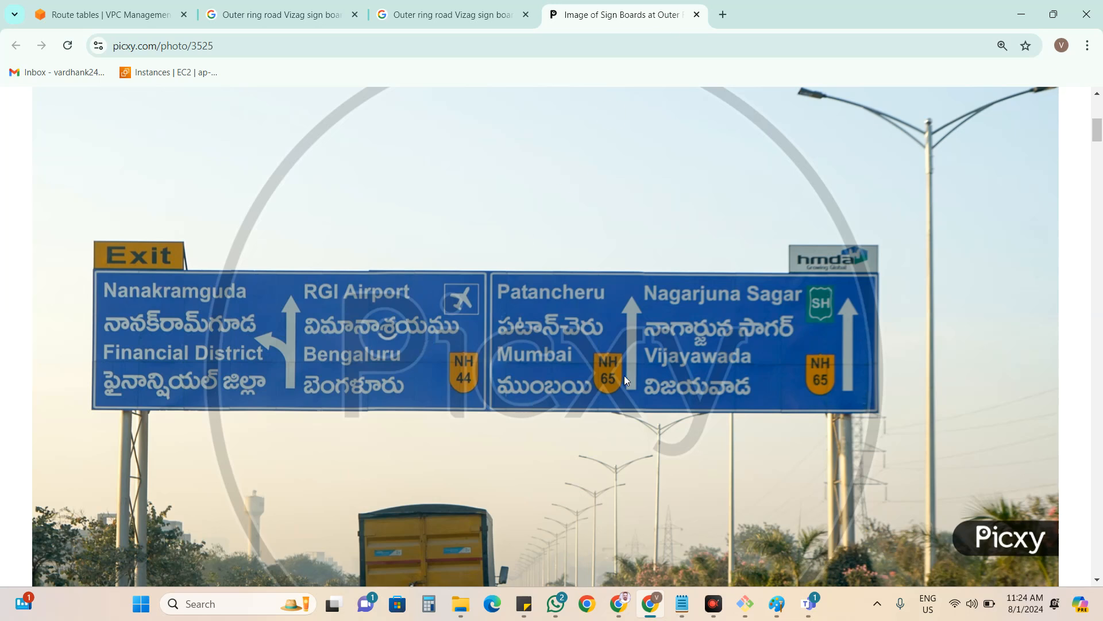
click(97, 15)
drag(259, 539, 202, 538)
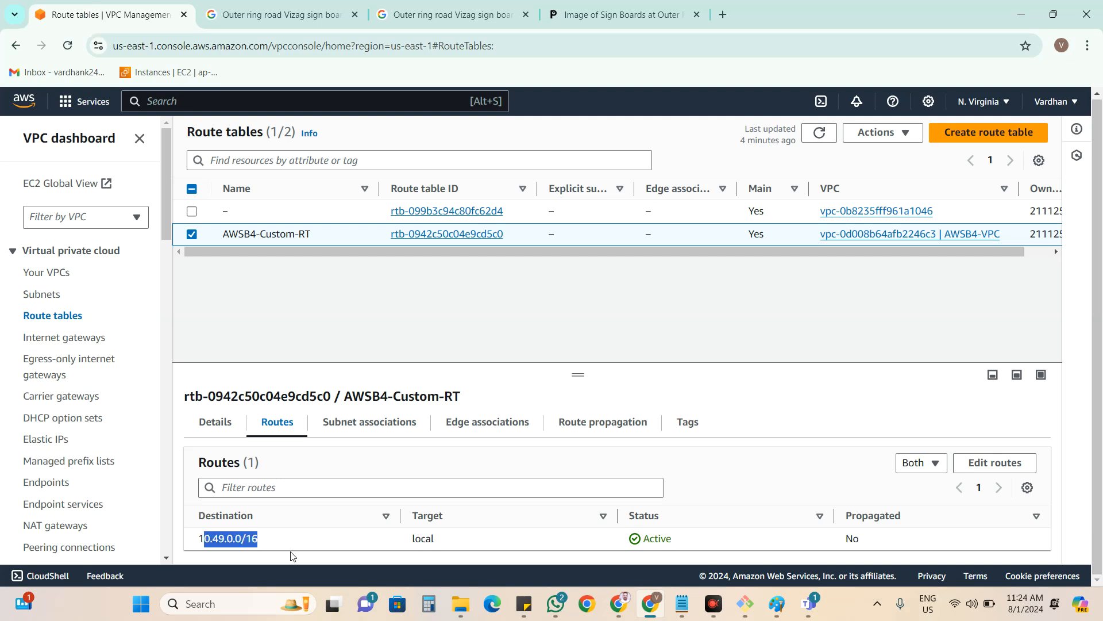
click(777, 603)
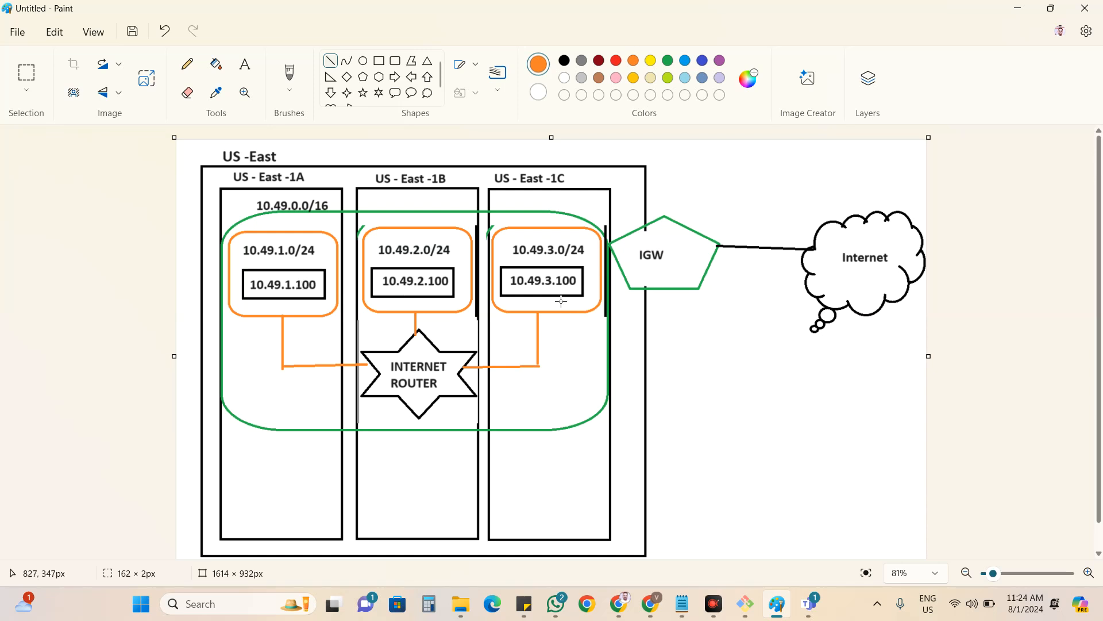
click(1016, 8)
click(681, 20)
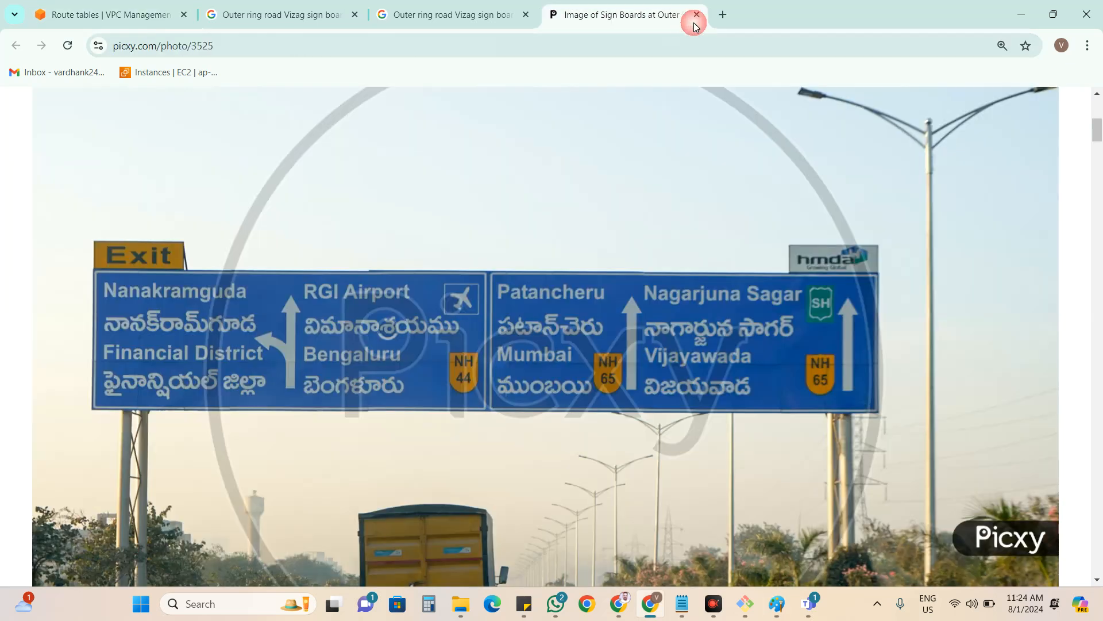
click(697, 15)
Edit the routes of AWSB4-Custom-RT and add a route with destination 0.0.0.0/0.
click(104, 14)
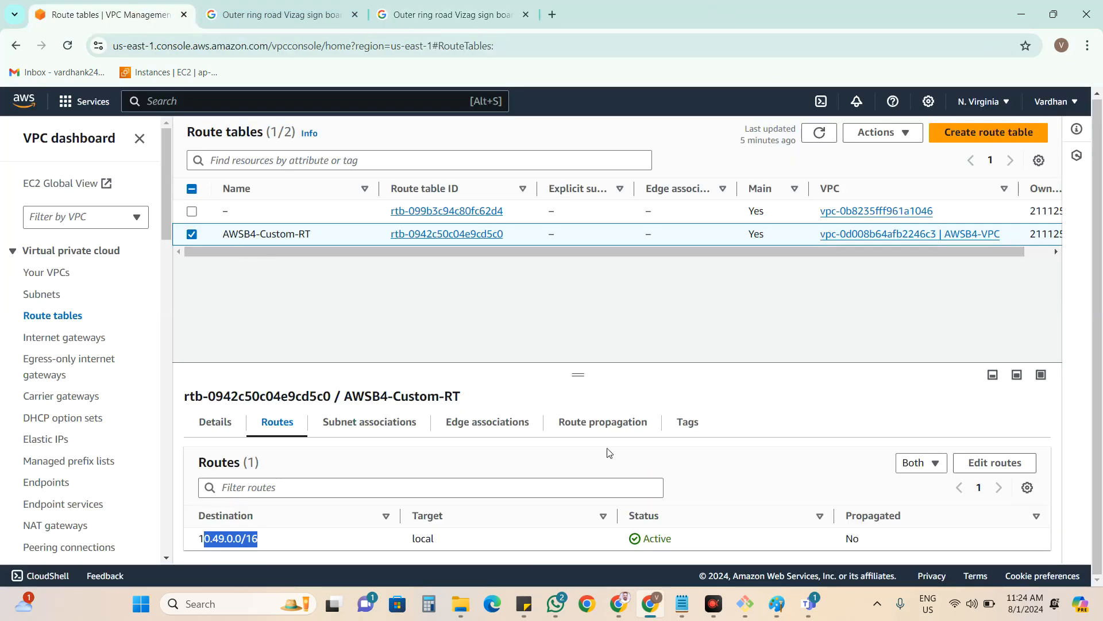
click(998, 463)
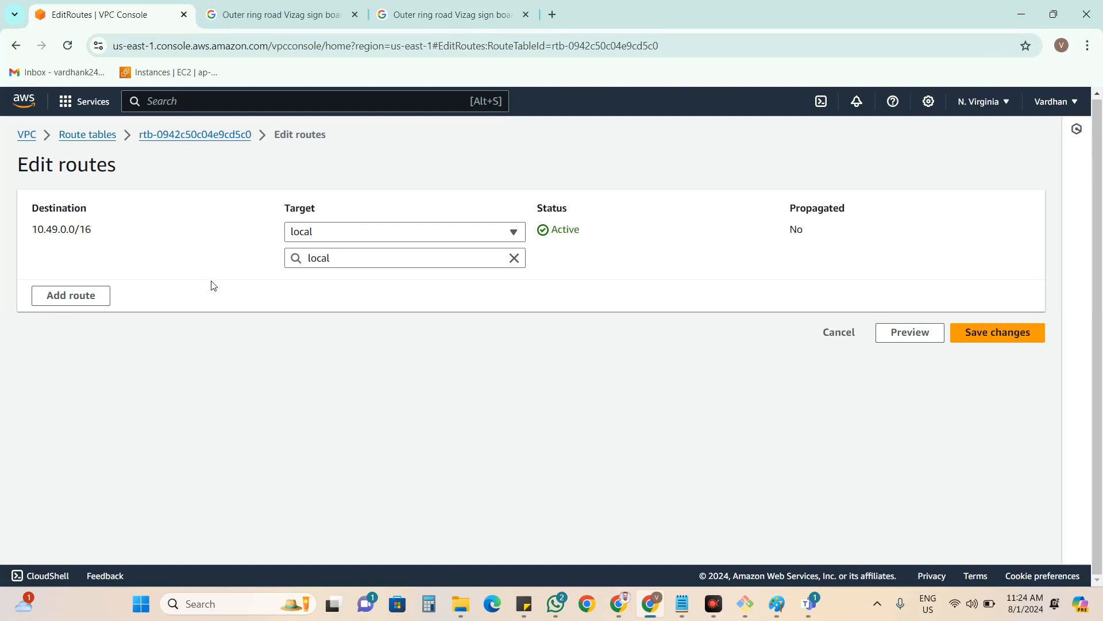
click(77, 294)
click(79, 282)
text(0.0.0.0/0)
drag(98, 285, 53, 285)
click(140, 260)
click(131, 270)
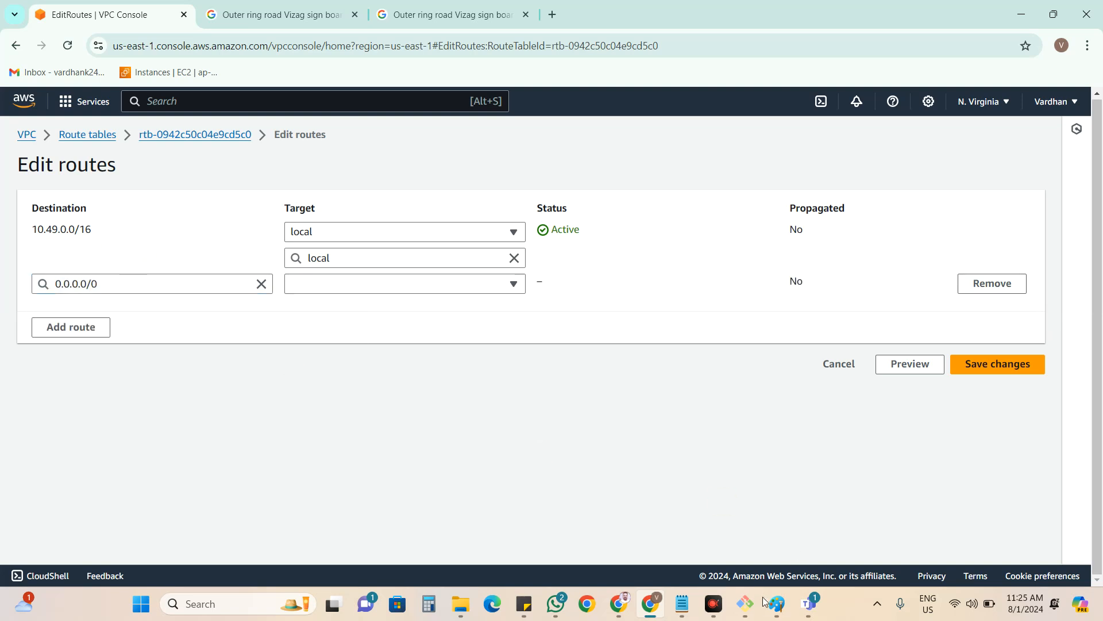
mouse_move(746, 602)
click(730, 492)
text(ping www.google .com)
key(Return)
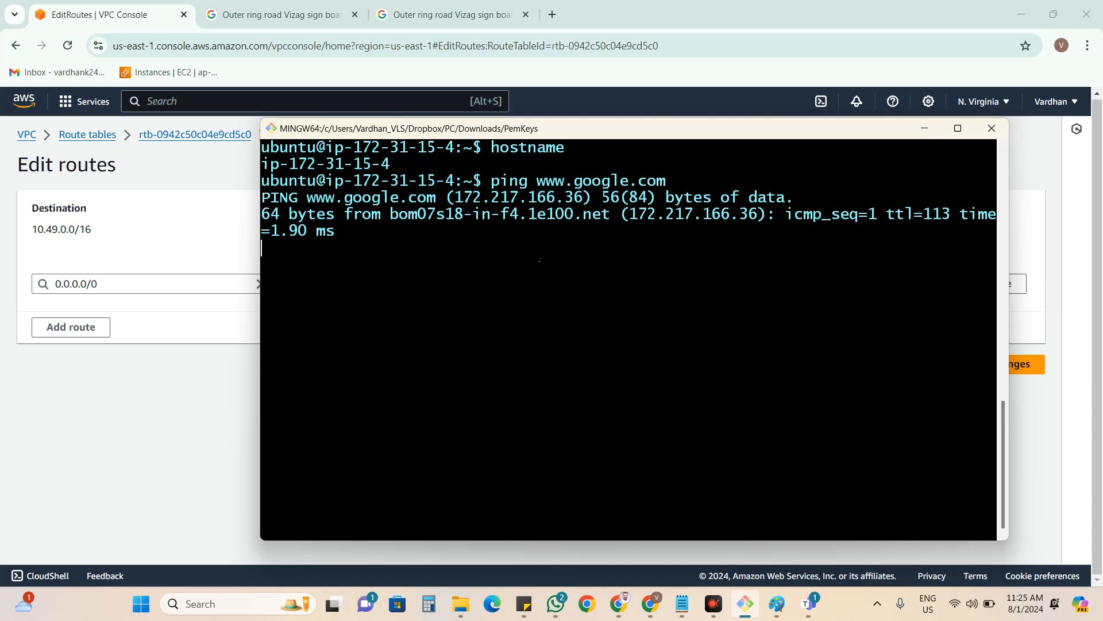
Reconnect to the ec2-15-207-110-166.ap-south-1.compute.amazonaws.com instance by reusing the previous SSH command, and clear the terminal.
key(Up)
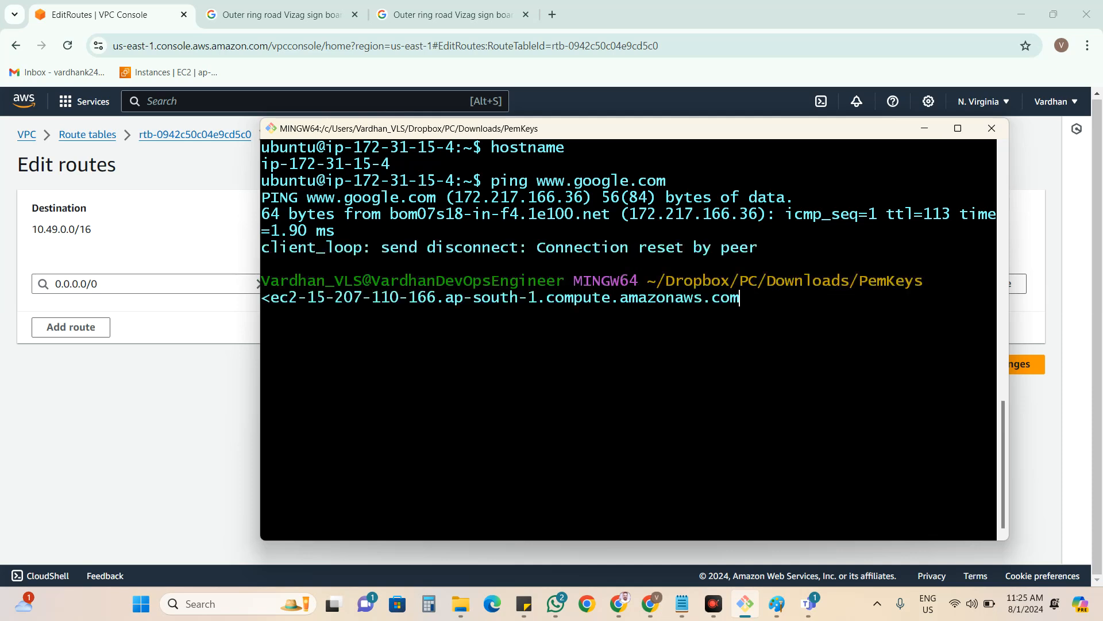
text(y)
key(BackSpace)
text(cke)
key(BackSpace)
key(BackSpace)
text(lear)
key(Return)
key(Up)
key(Up)
key(Down)
key(Up)
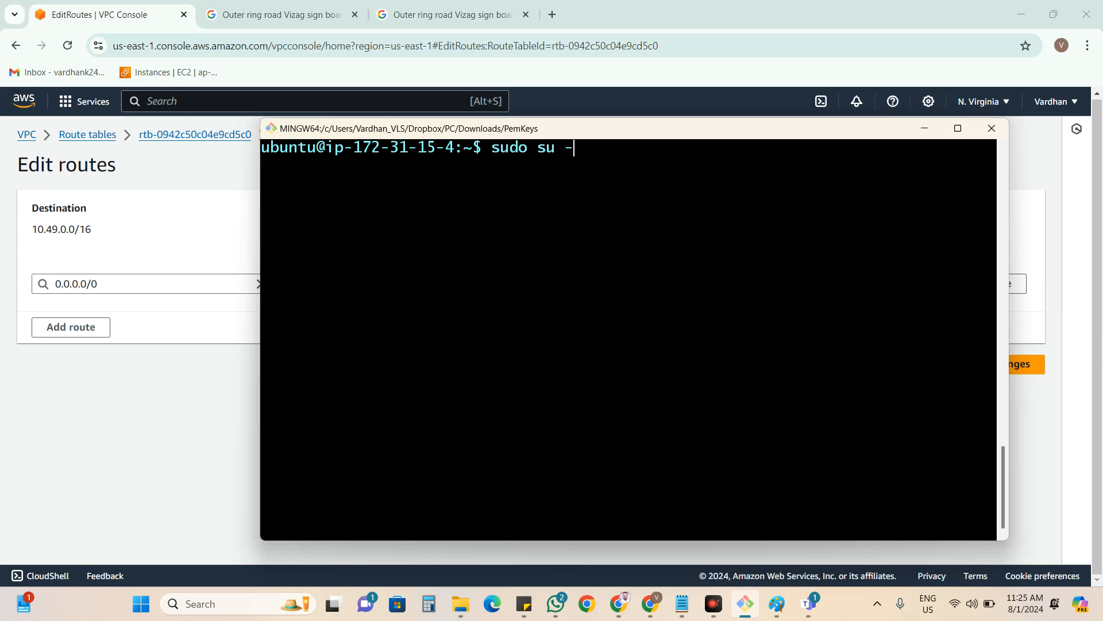
key(BackSpace)
key(BackSpace)
key(BackSpace)
key(BackSpace)
key(BackSpace)
key(BackSpace)
key(BackSpace)
key(BackSpace)
key(BackSpace)
text(ping wwe)
key(BackSpace)
text(w.goog)
key(BackSpace)
key(BackSpace)
key(BackSpace)
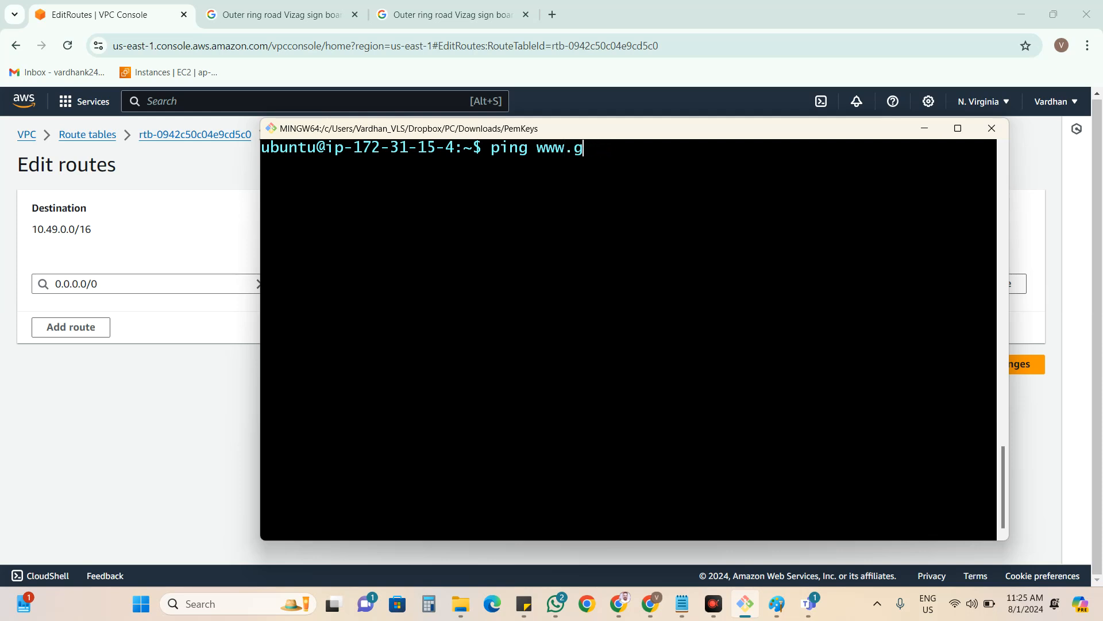
text(oogle.com)
key(Return)
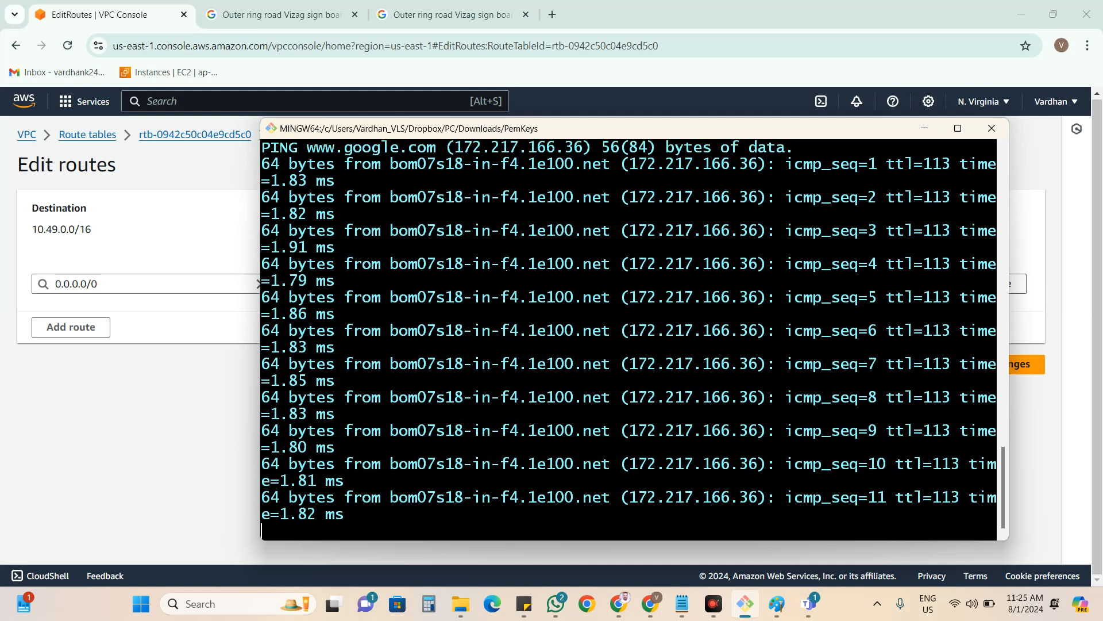
key(ctrl+c)
text(w)
key(BackSpace)
text(ping www)
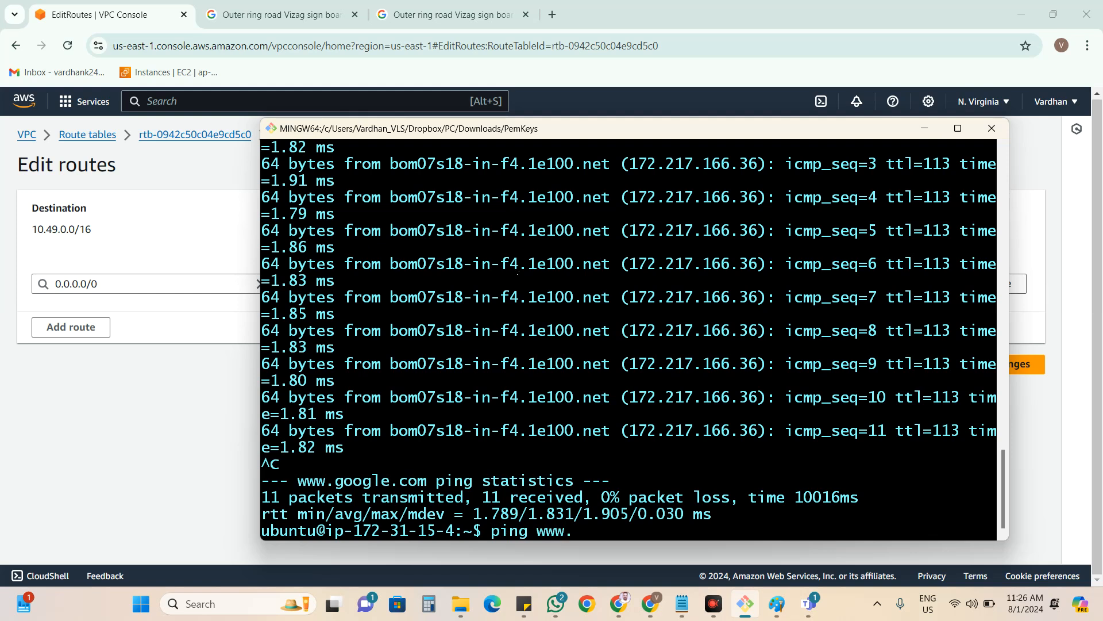
text(.yahoo,)
key(BackSpace)
text(.com)
key(Return)
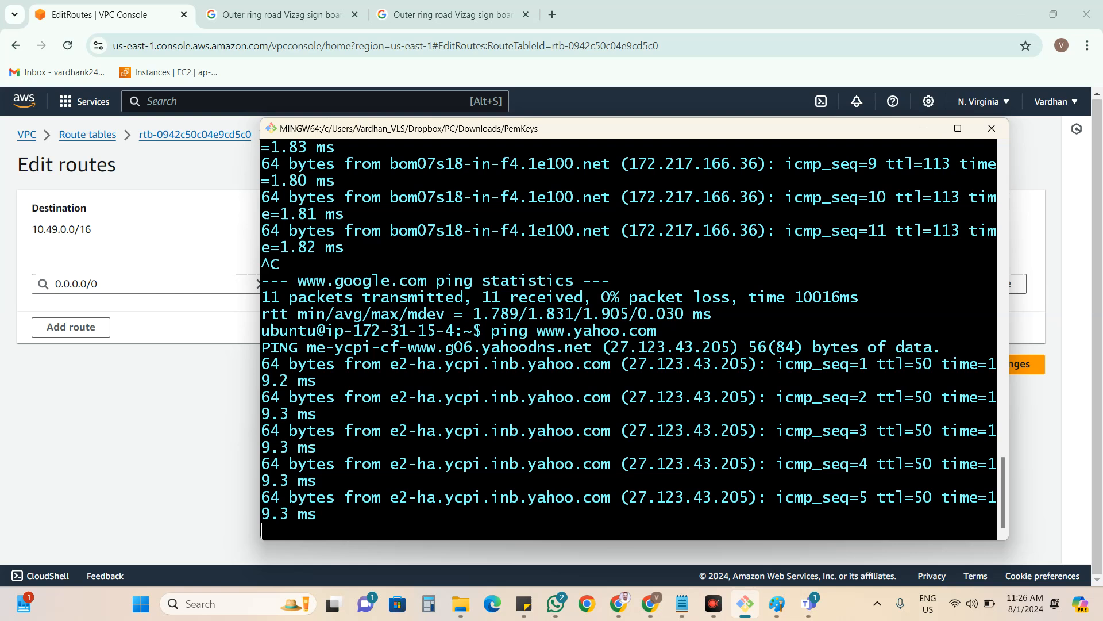
key(ctrl+c)
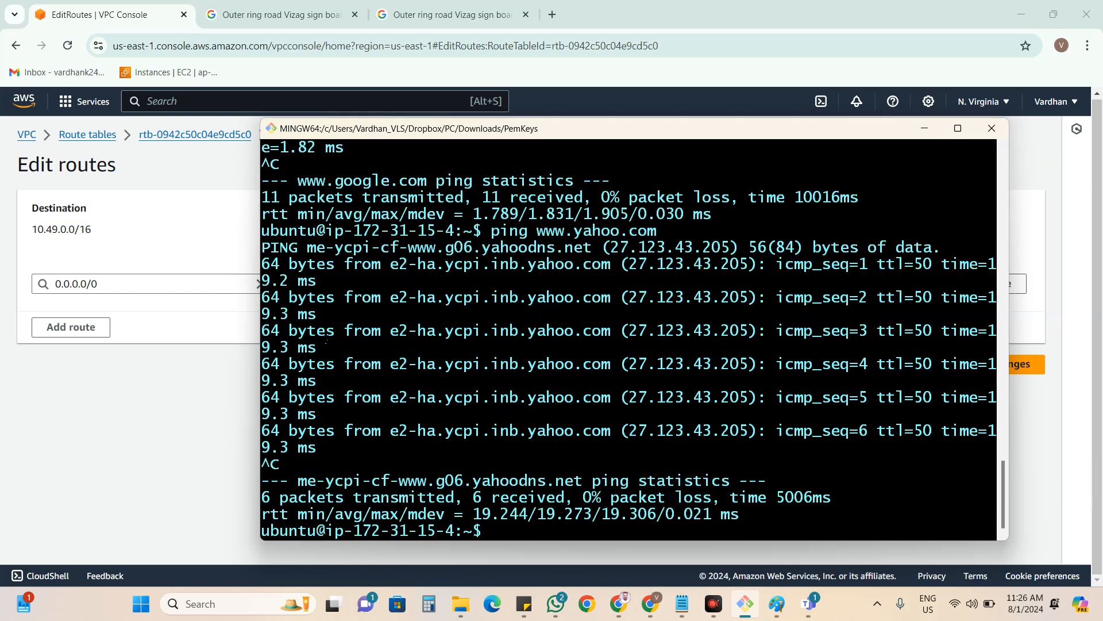
Compare the 10.49.0.0/16 local route and the 0.0.0.0/0 entry in the AWS console with the VPC diagram in Paint.
click(167, 232)
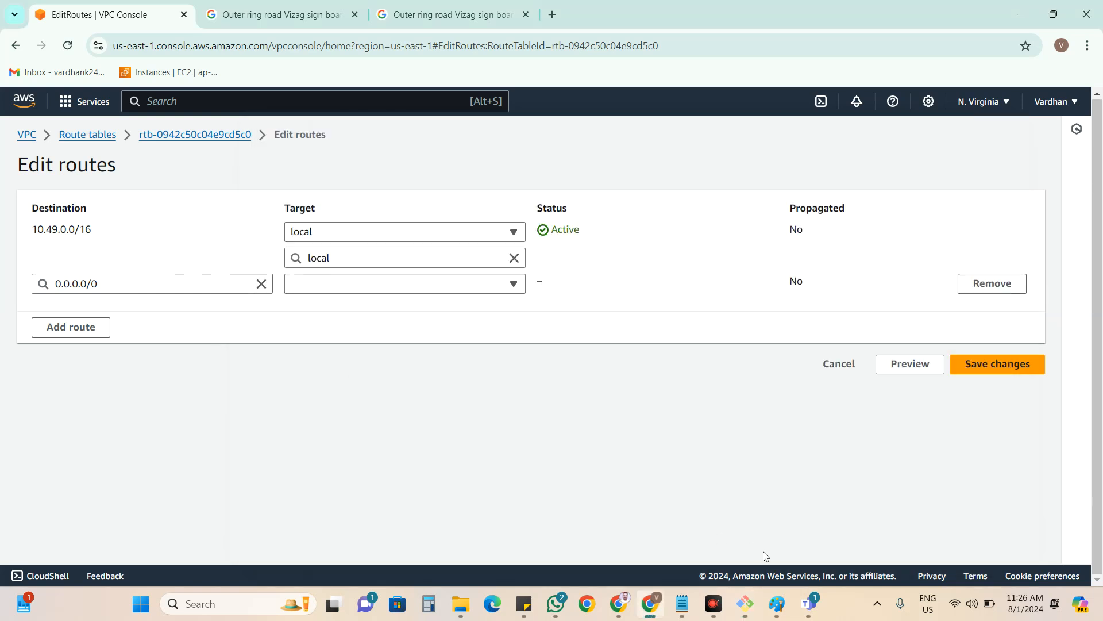
click(770, 606)
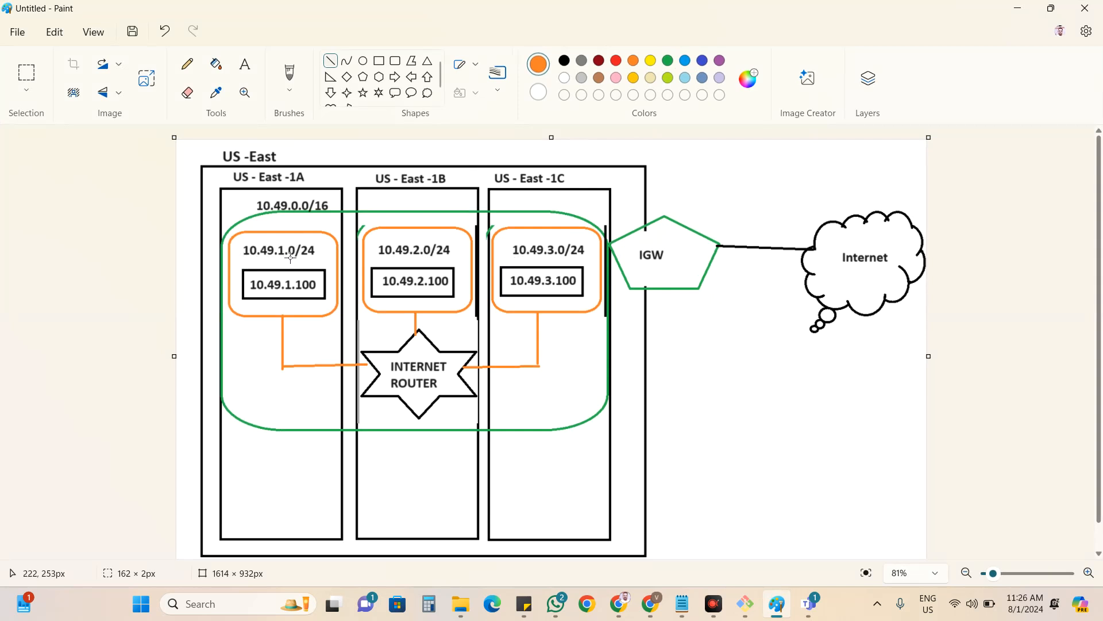
click(625, 594)
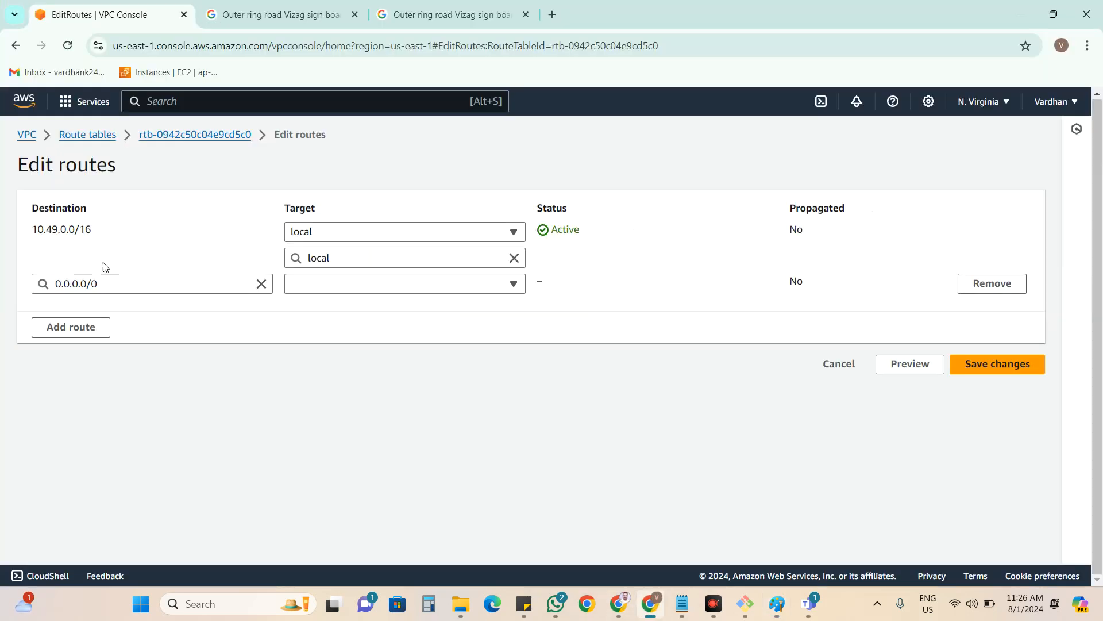
drag(34, 229, 92, 230)
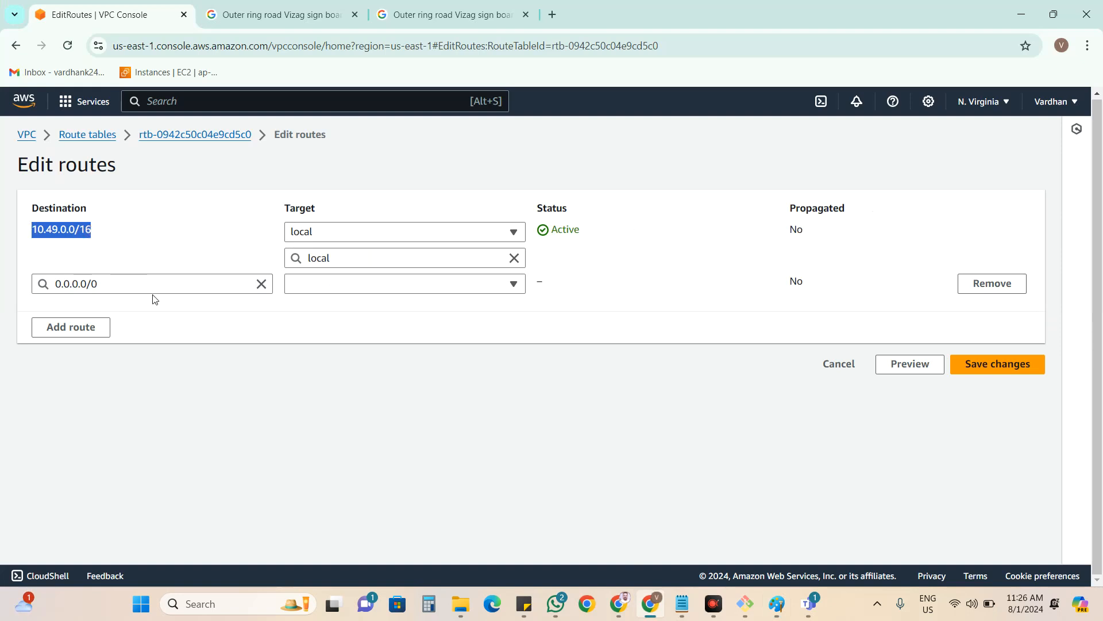
click(361, 297)
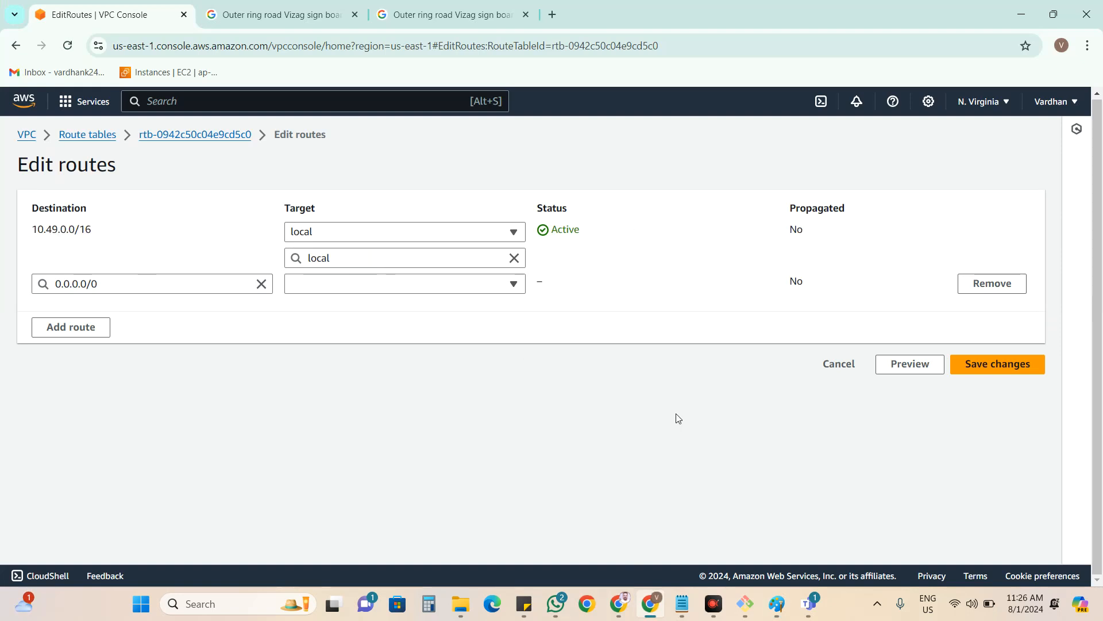
click(776, 601)
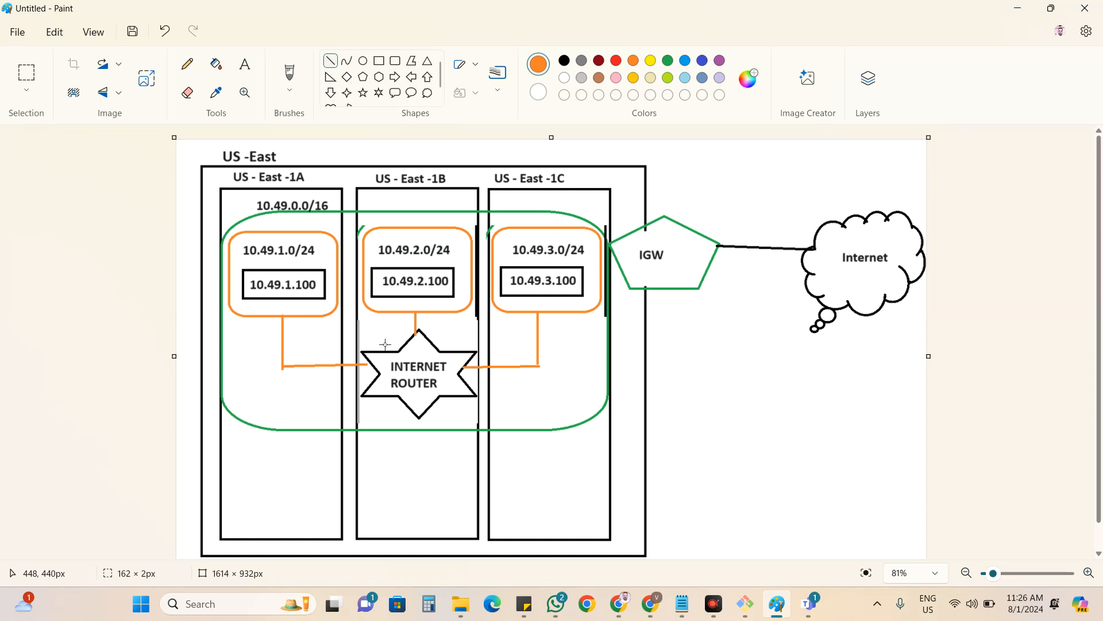
click(1017, 9)
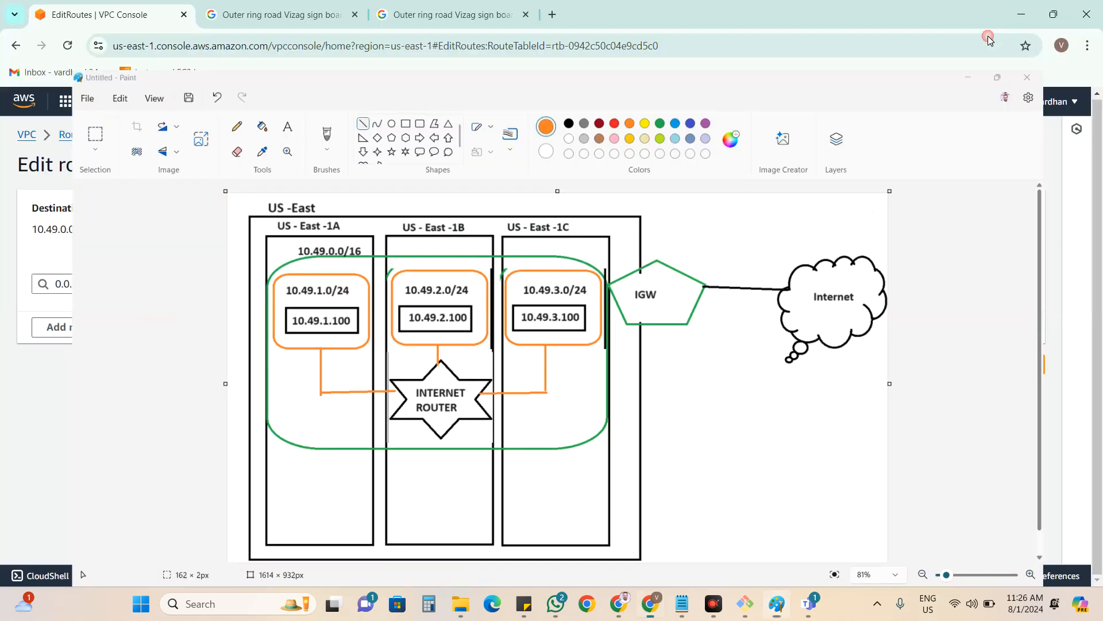
Set the target of the 0.0.0.0/0 route to Internet Gateway igw-034e5e25a2ae087dd and save the route changes.
click(508, 285)
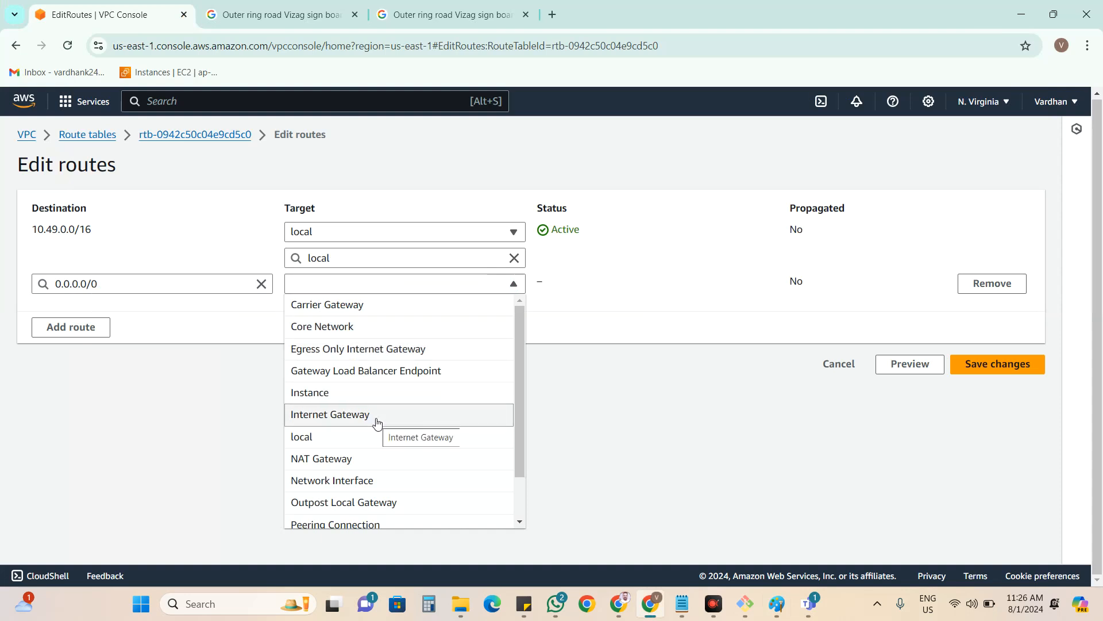
click(347, 420)
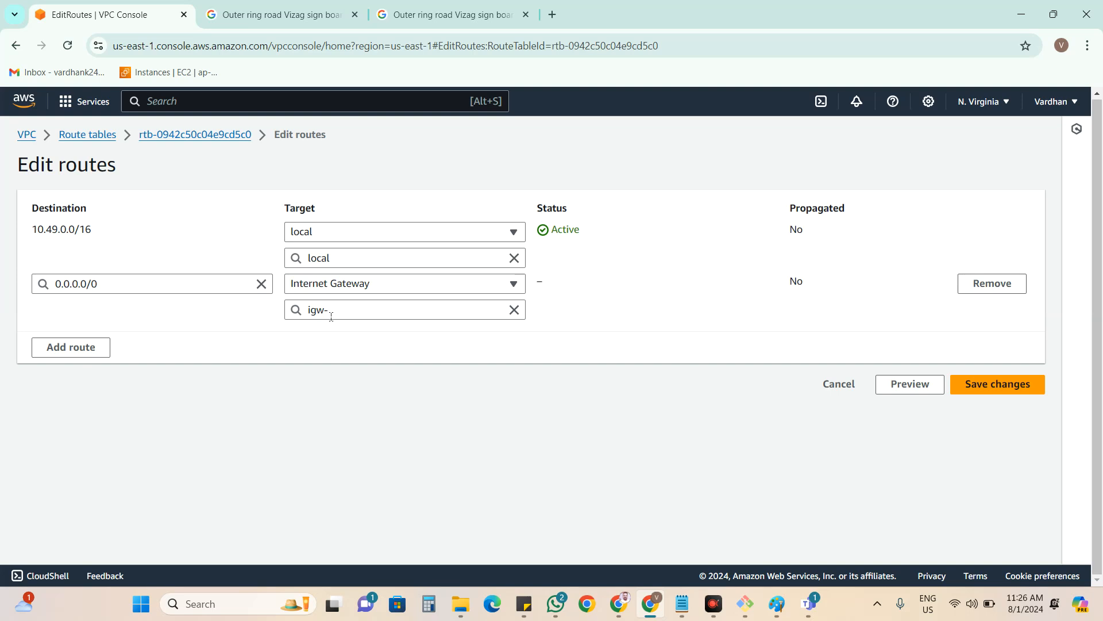
click(384, 312)
click(347, 353)
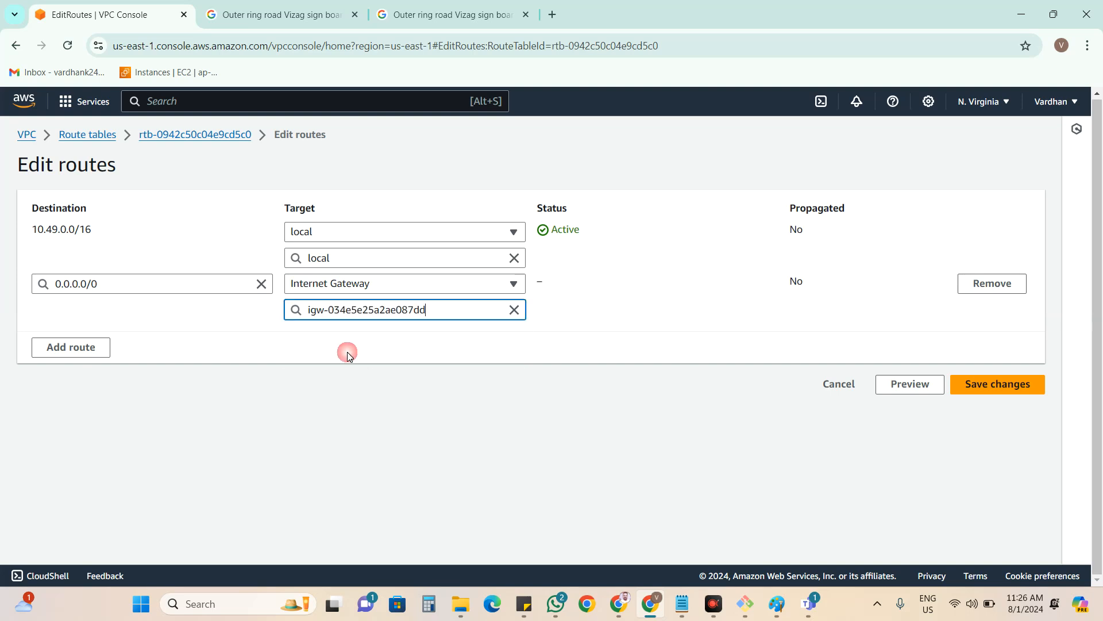
click(686, 338)
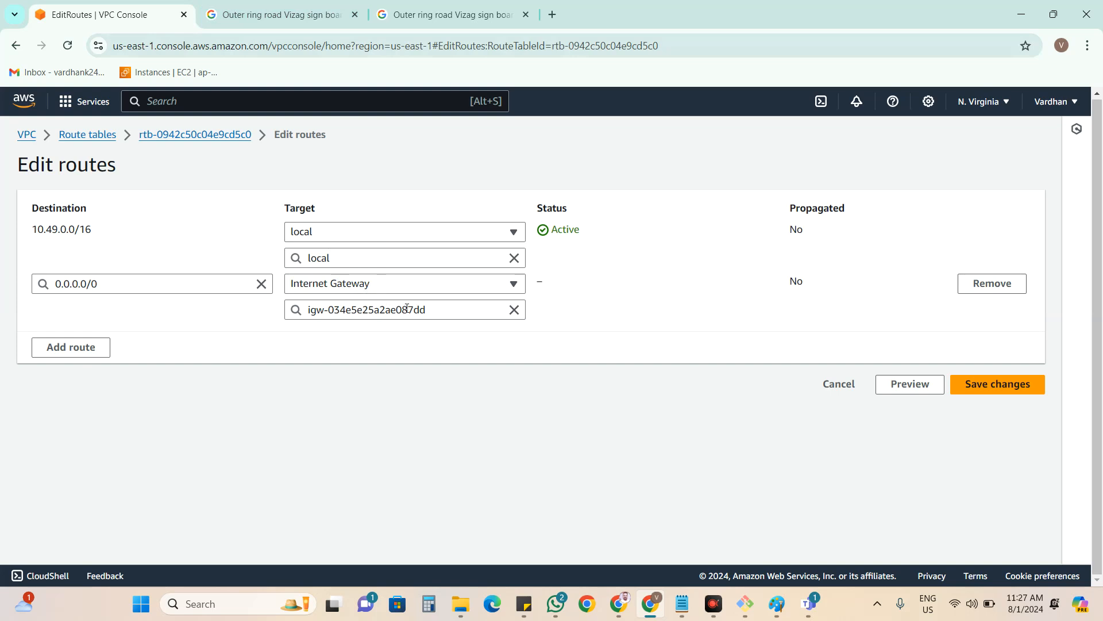
drag(426, 311, 310, 310)
click(560, 319)
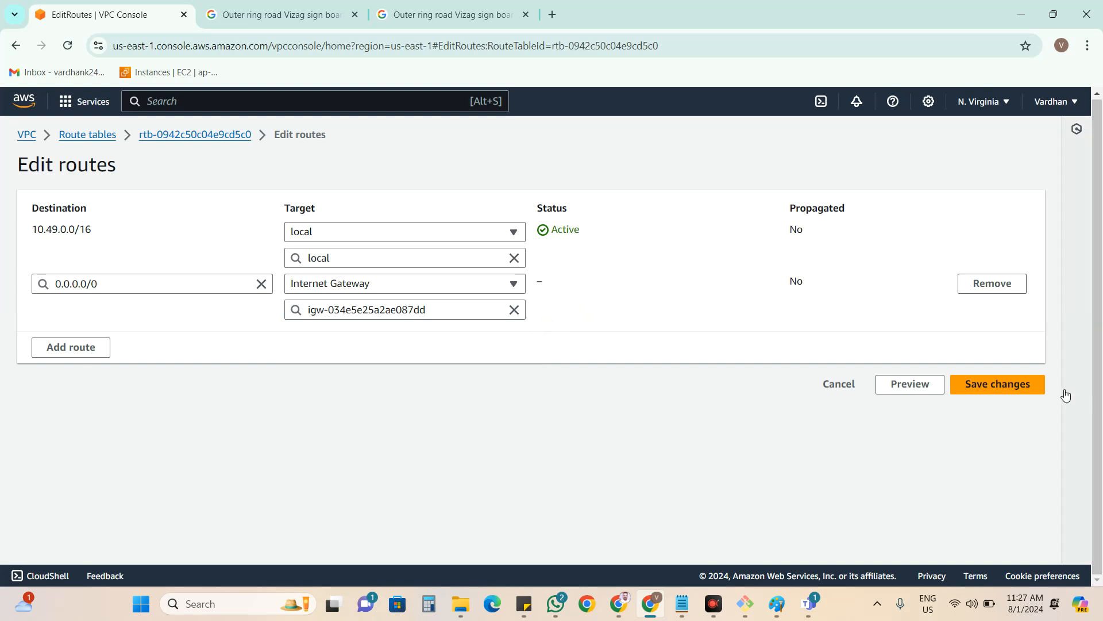
click(1007, 386)
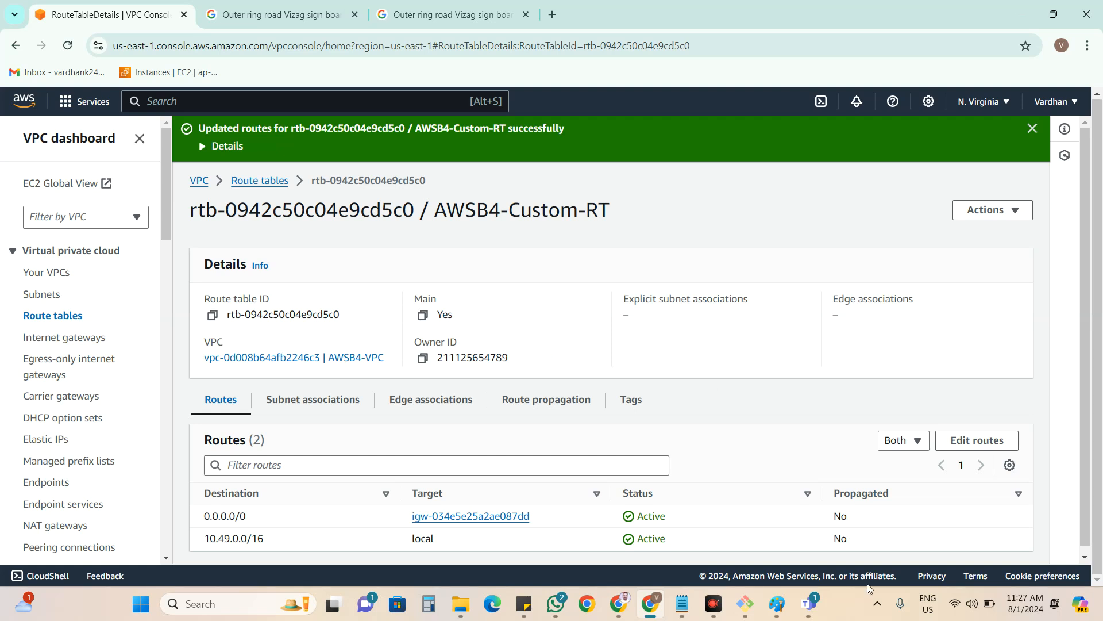
Switch to AWS.txt in Notepad and review the VPC setup checklist from creating the VPC through creating the security group.
click(683, 603)
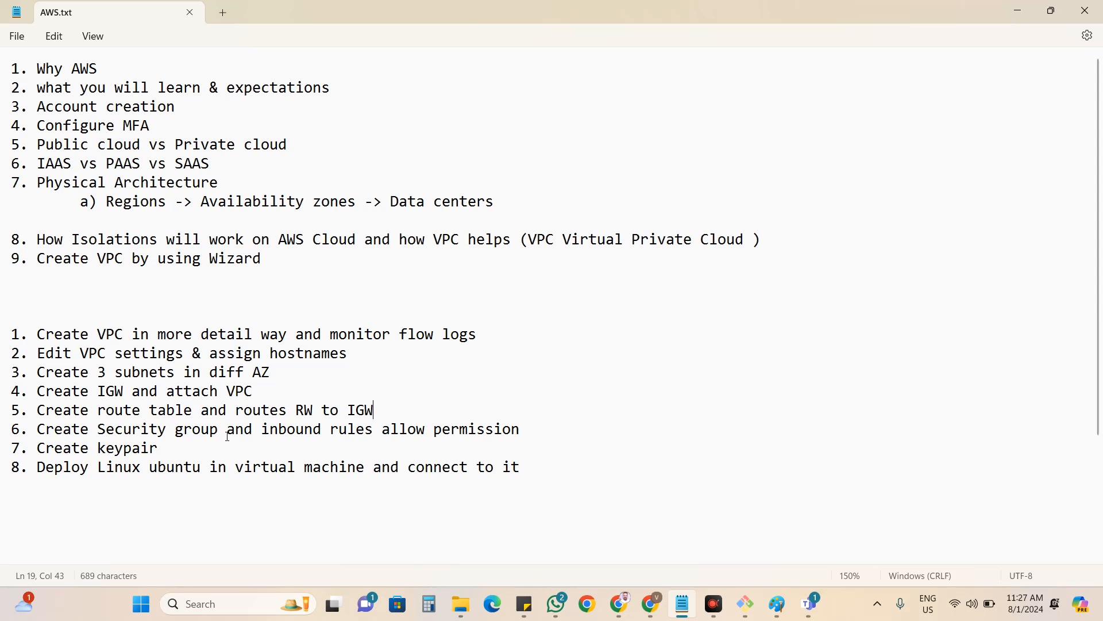
drag(383, 409, 20, 336)
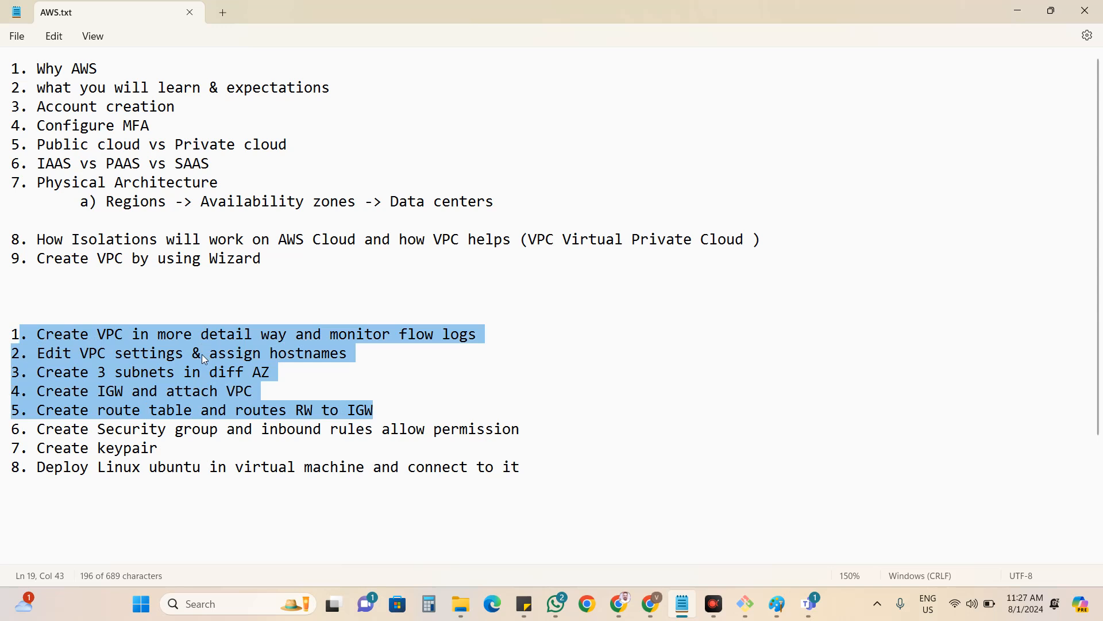
click(282, 370)
drag(98, 373, 271, 374)
click(269, 372)
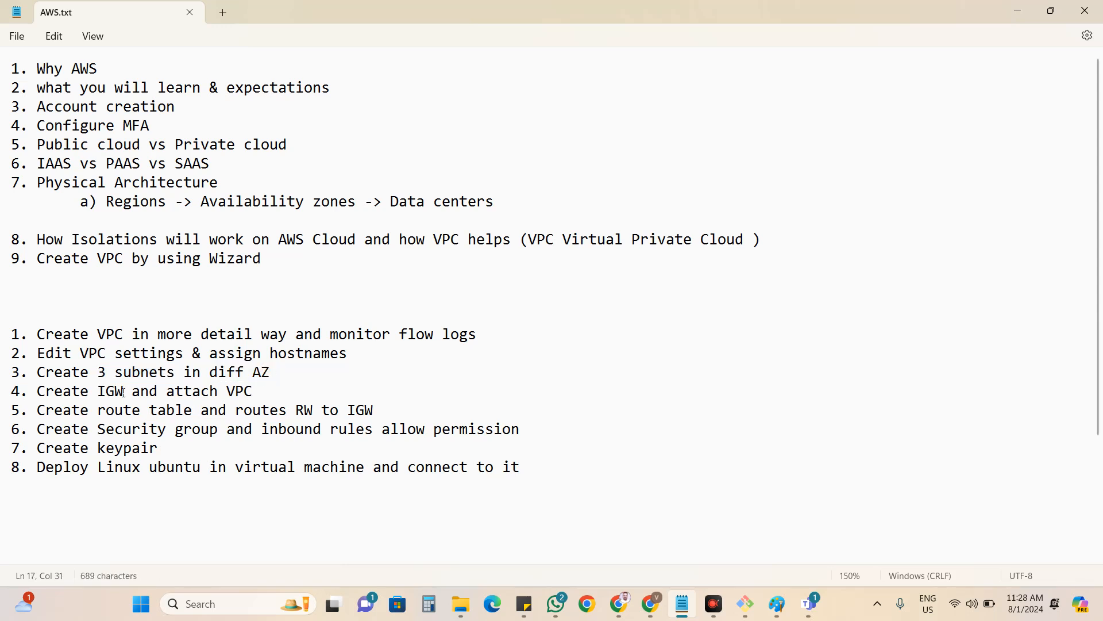
double_click(101, 390)
click(124, 391)
drag(124, 391, 40, 334)
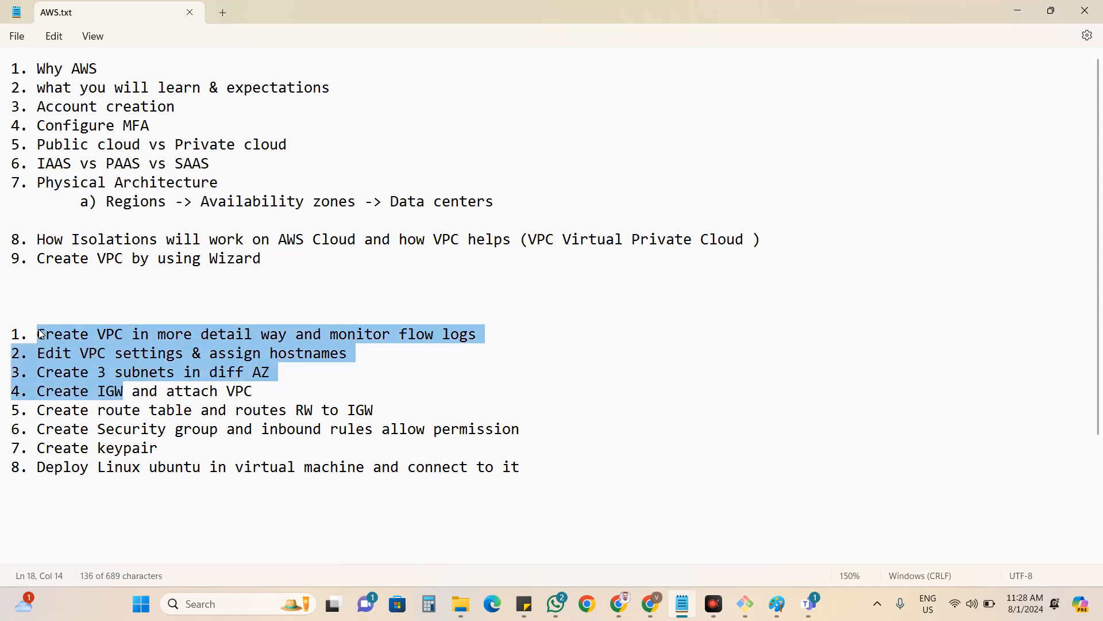
click(105, 338)
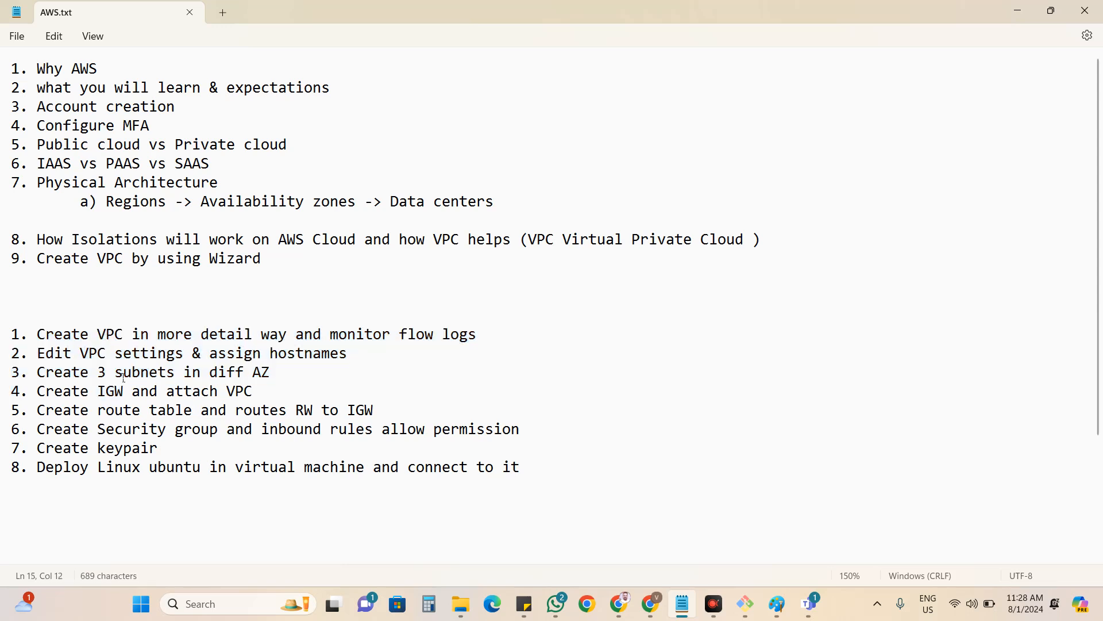
drag(37, 409, 182, 409)
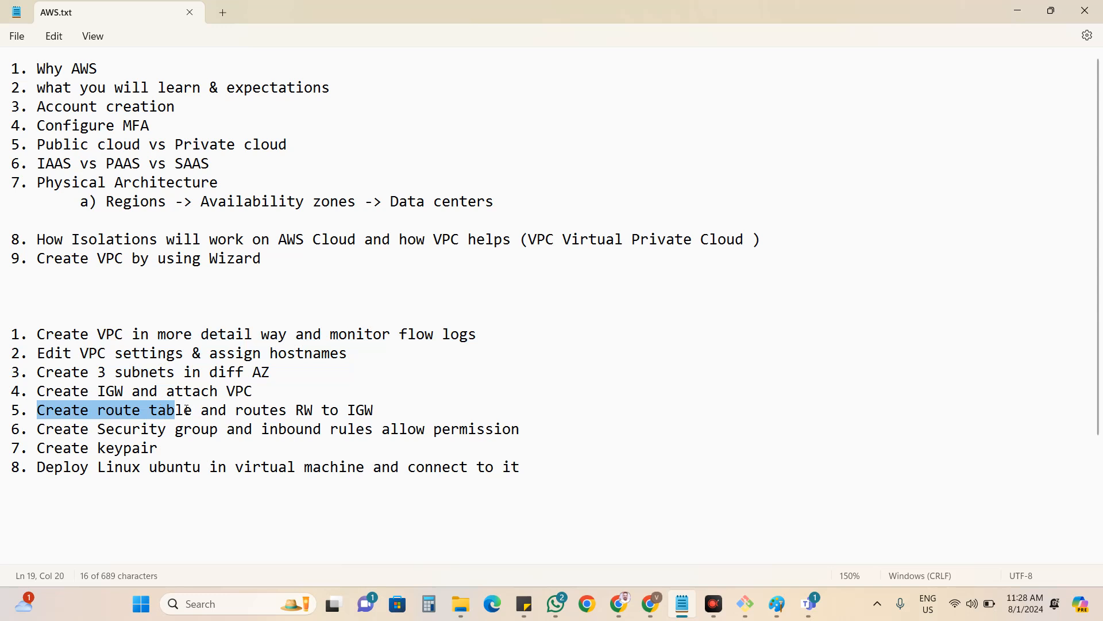
drag(377, 409, 167, 391)
click(159, 430)
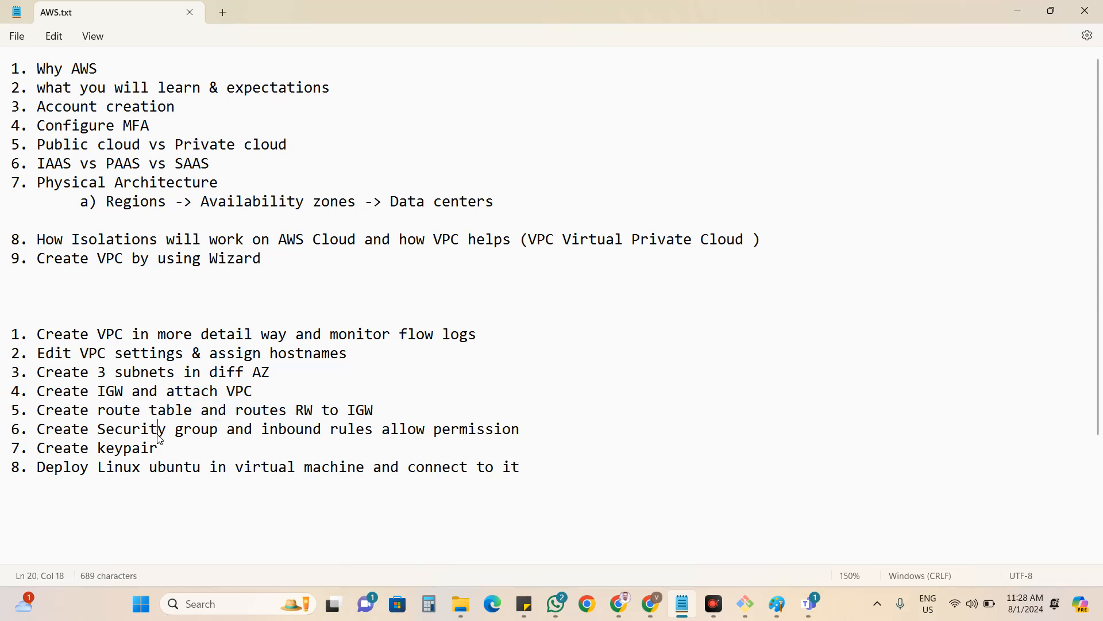
drag(45, 430, 229, 430)
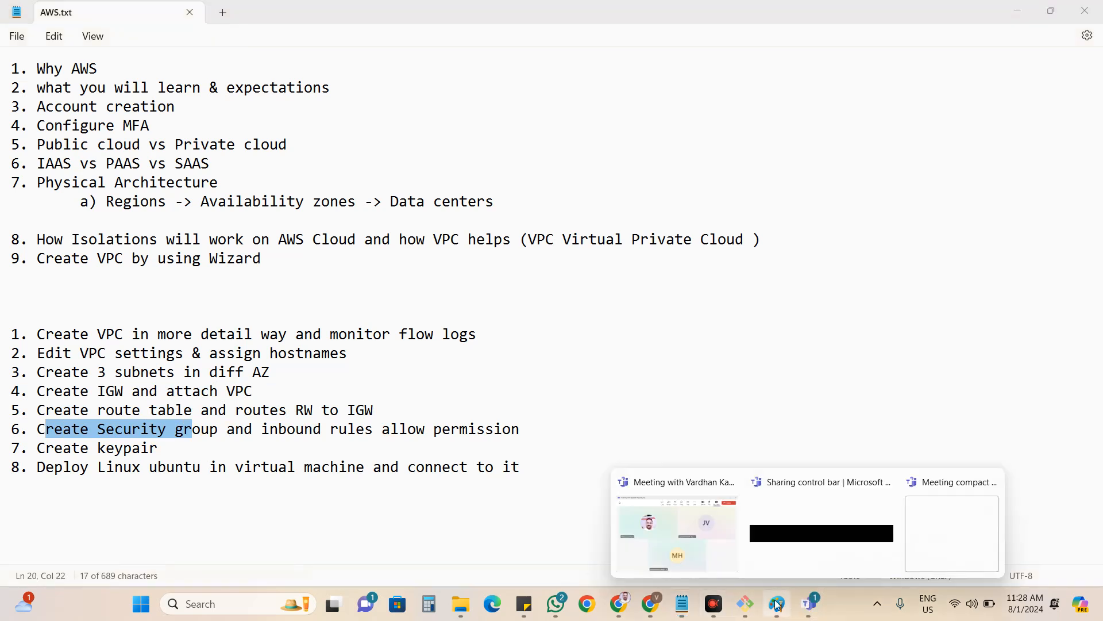
Return to the AWS console in Chrome and open the list of security groups.
click(650, 604)
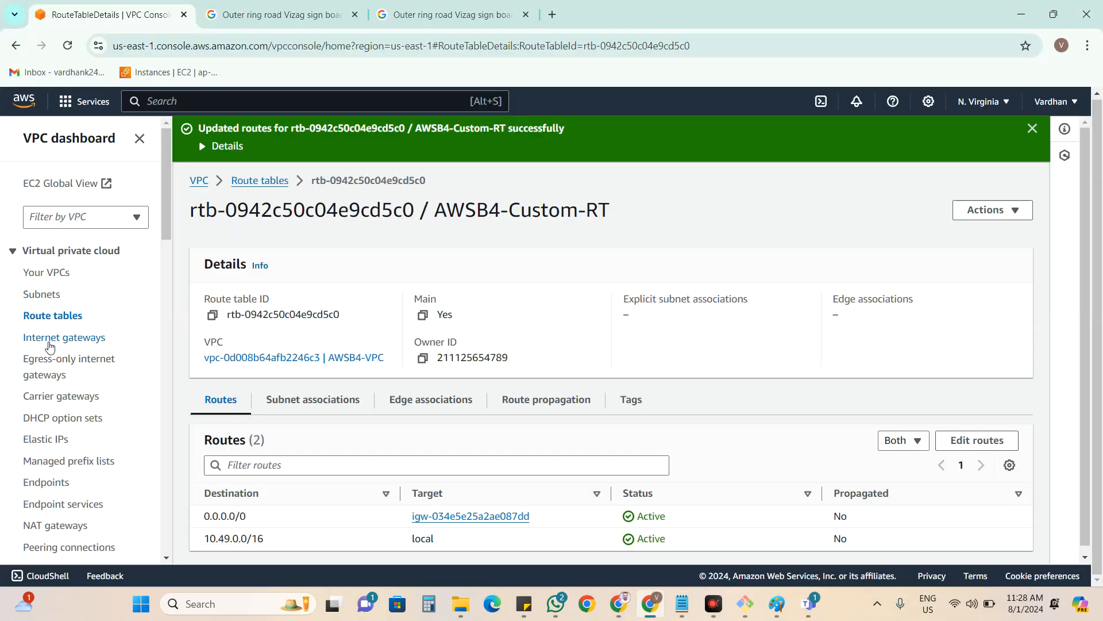
scroll(57, 339, down, 6)
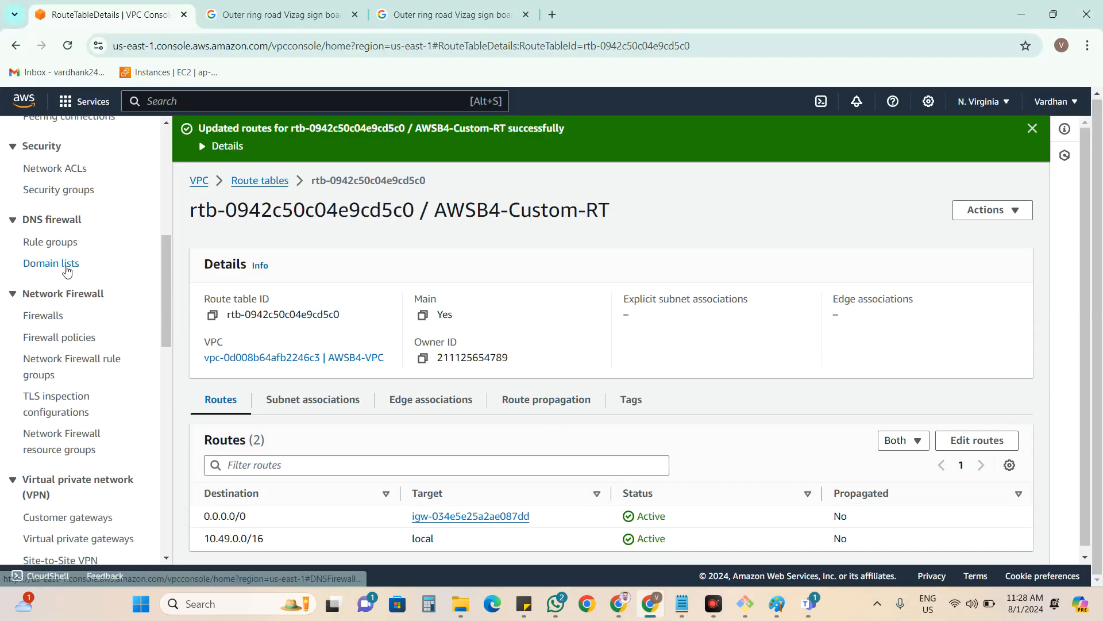
click(58, 191)
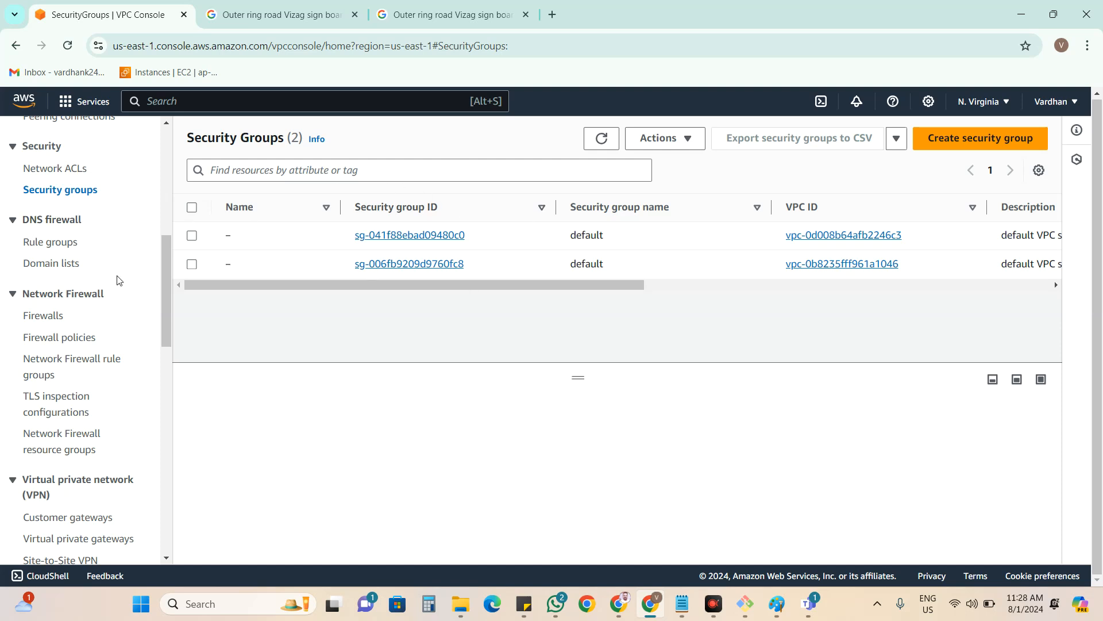
Duplicate the console's browser tab, list the VPCs there, and copy the VPC ID of AWSB4-VPC.
right_click(128, 18)
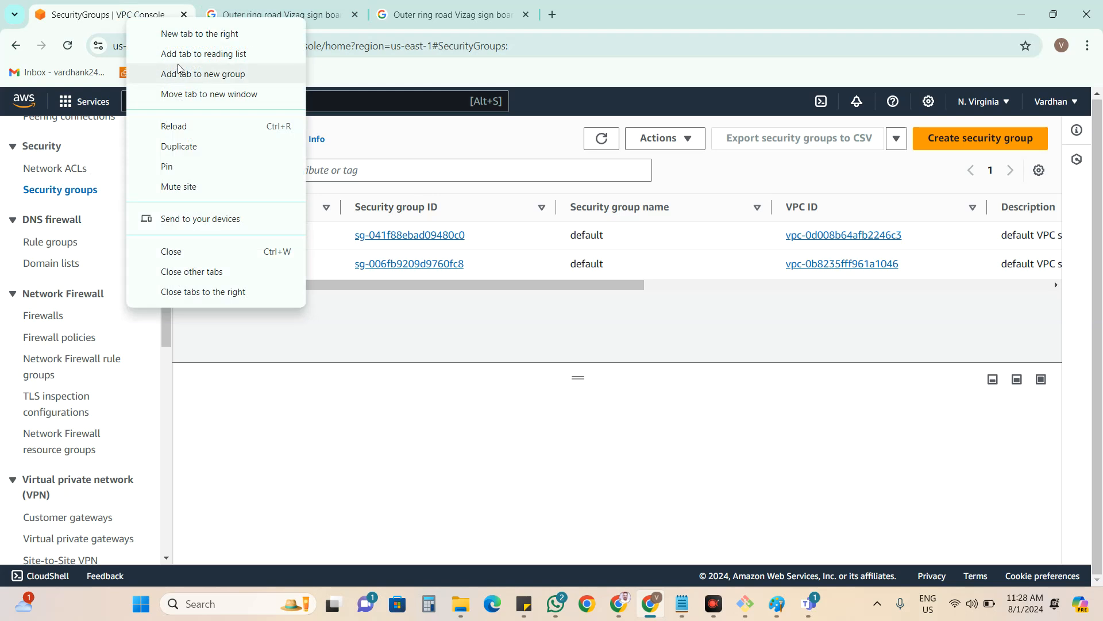
click(183, 147)
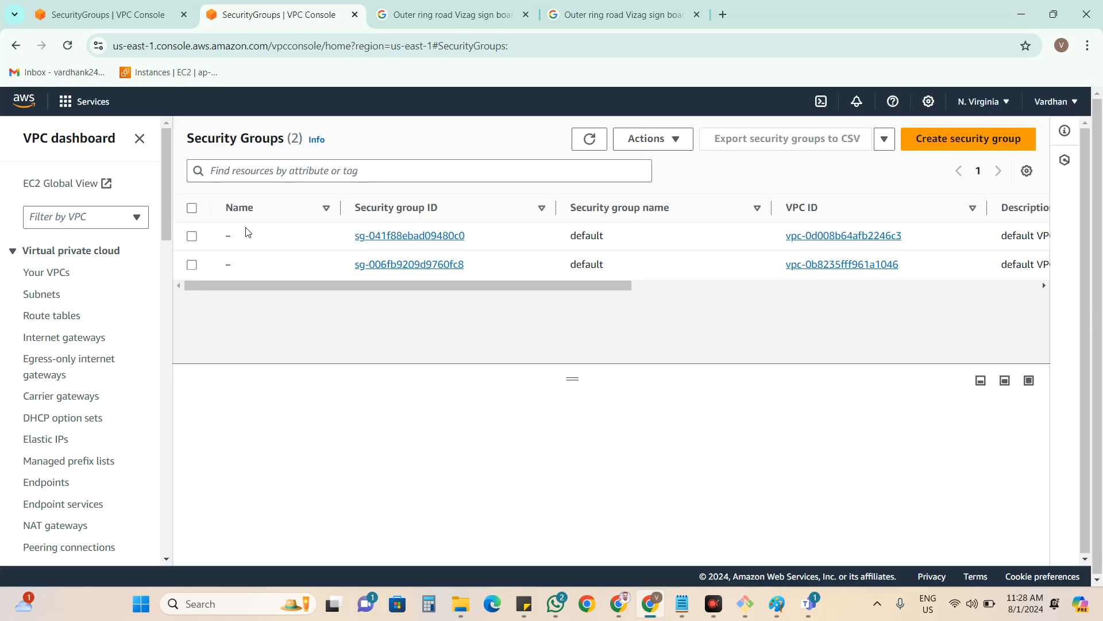
click(80, 272)
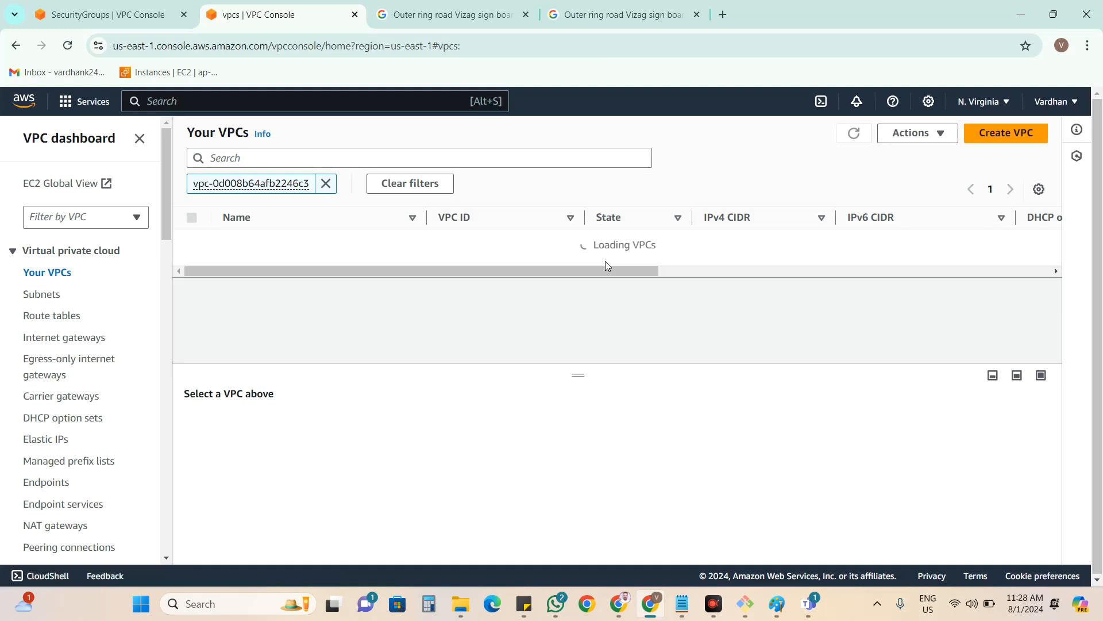
click(597, 248)
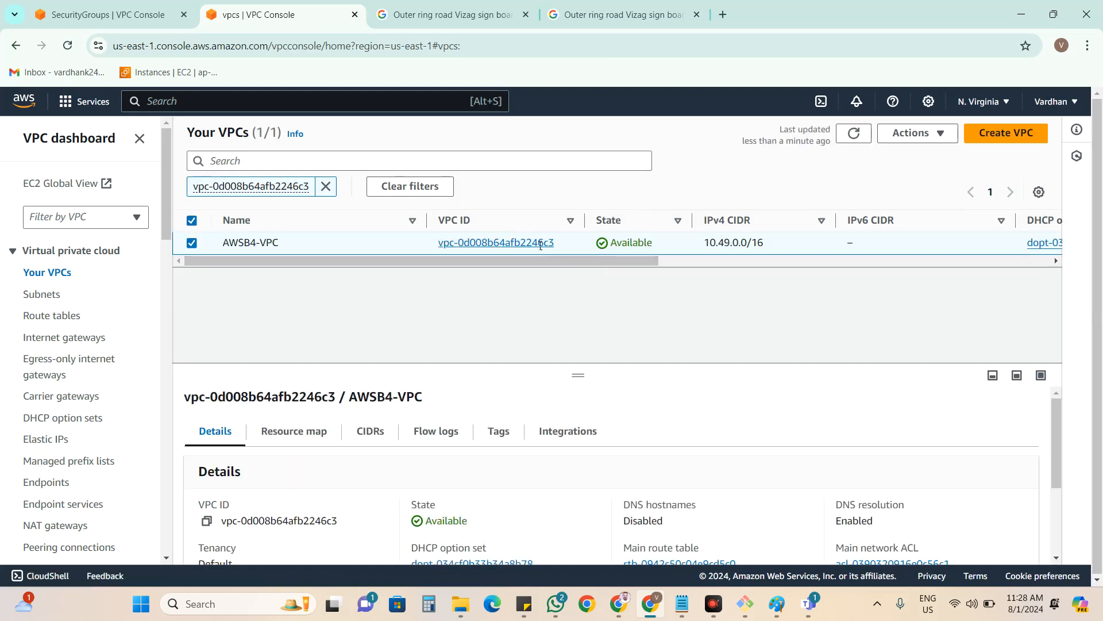
drag(561, 244, 458, 247)
Filter the security groups in the original browser tab by VPC ID vpc-0d008b64afb2246c3.
click(118, 15)
click(465, 174)
text(vpc-0d008b64afb2246c3)
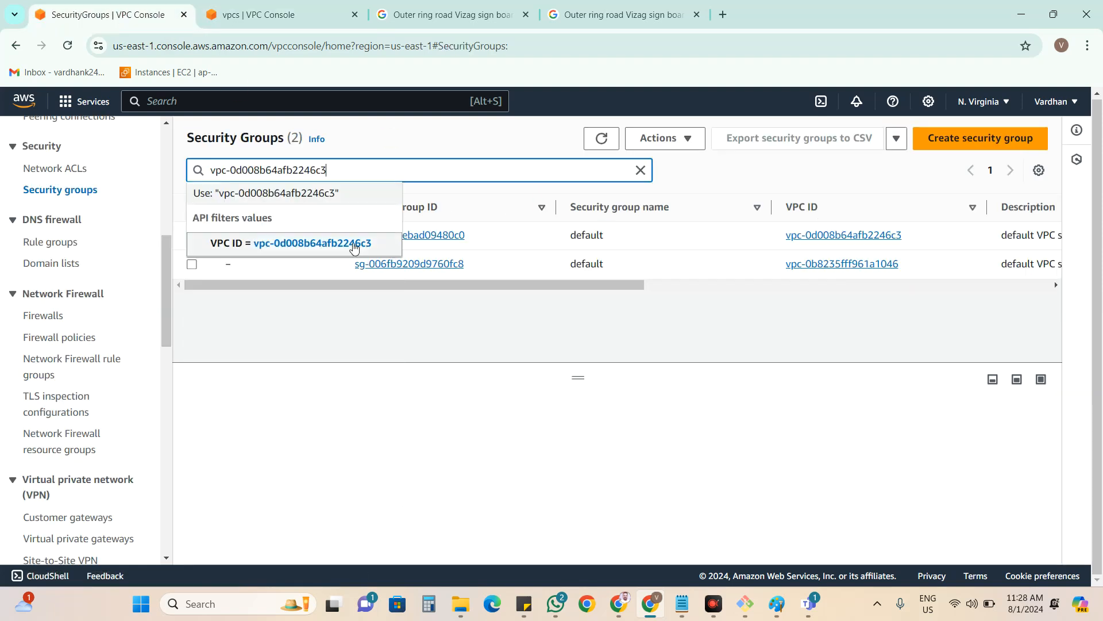
click(354, 244)
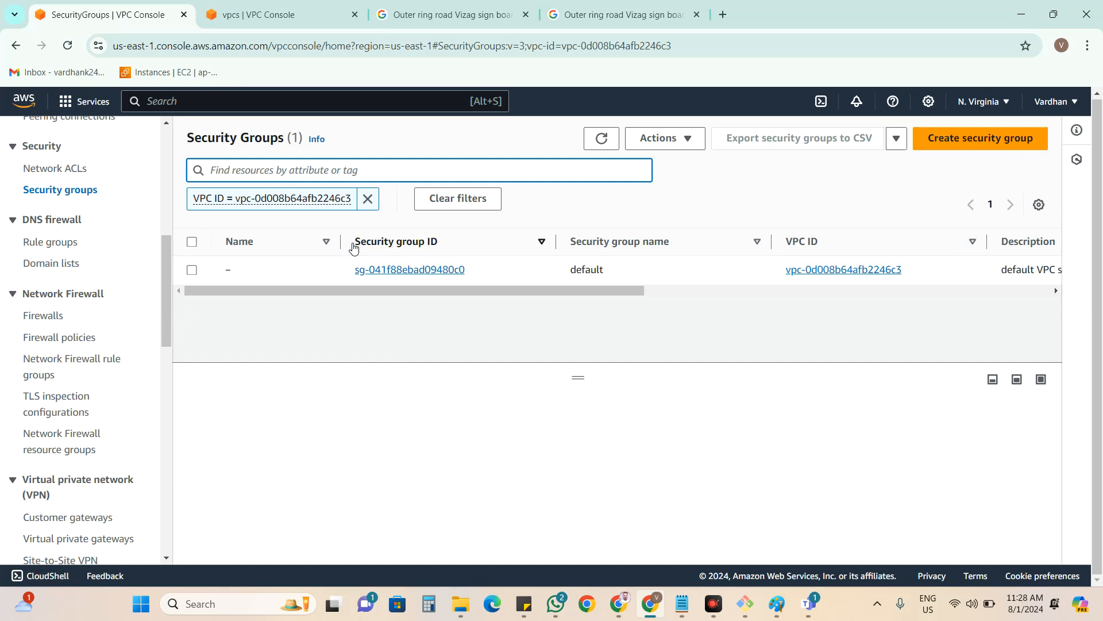
Name the default security group of VPC vpc-0d008b64afb2246c3 AWSB4-Custom-SG.
drag(512, 271, 218, 277)
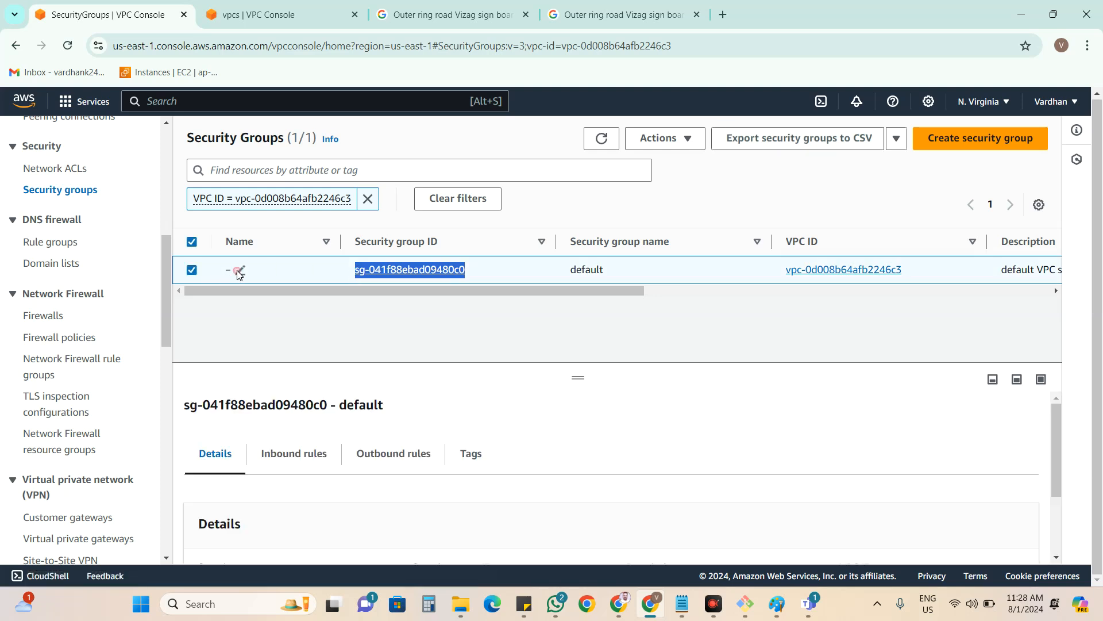
click(239, 270)
text(AWSB4-)
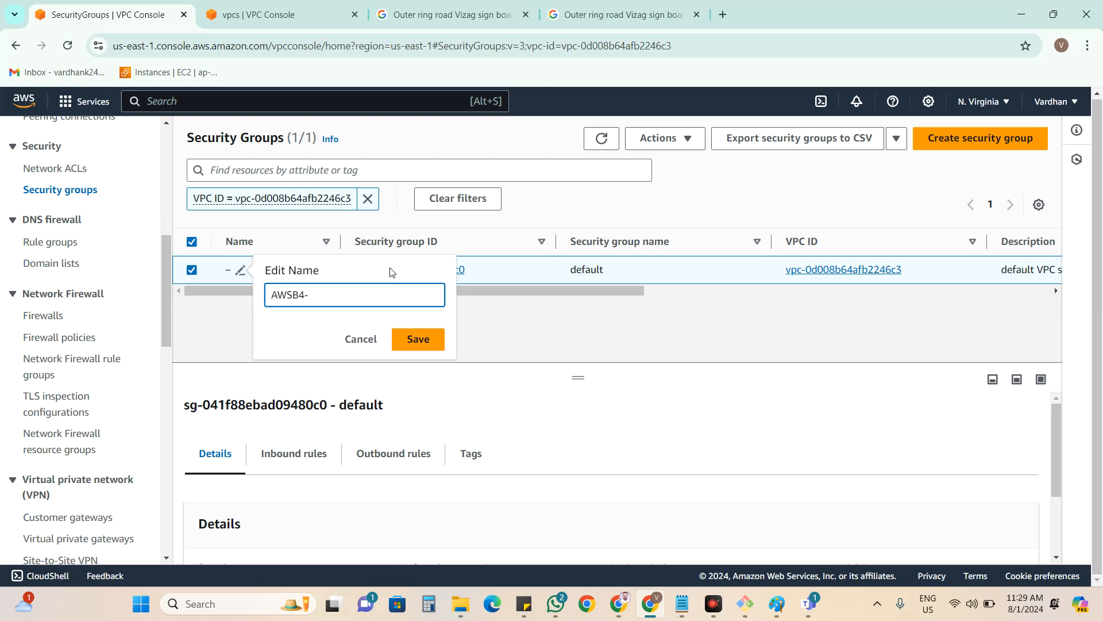
text(Custom-SG)
click(435, 338)
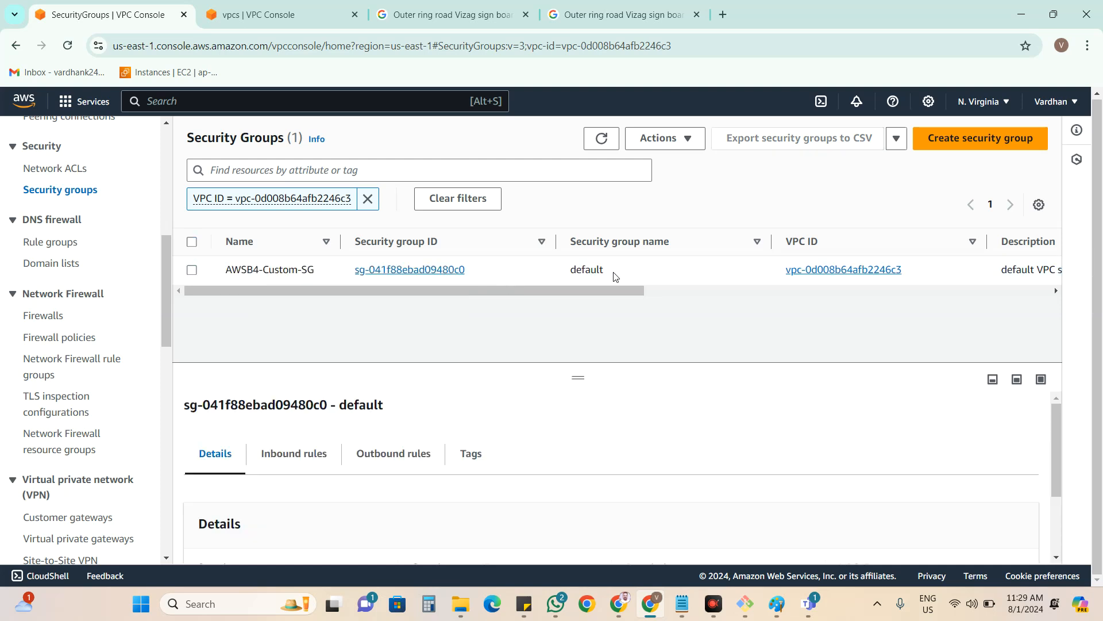
click(307, 455)
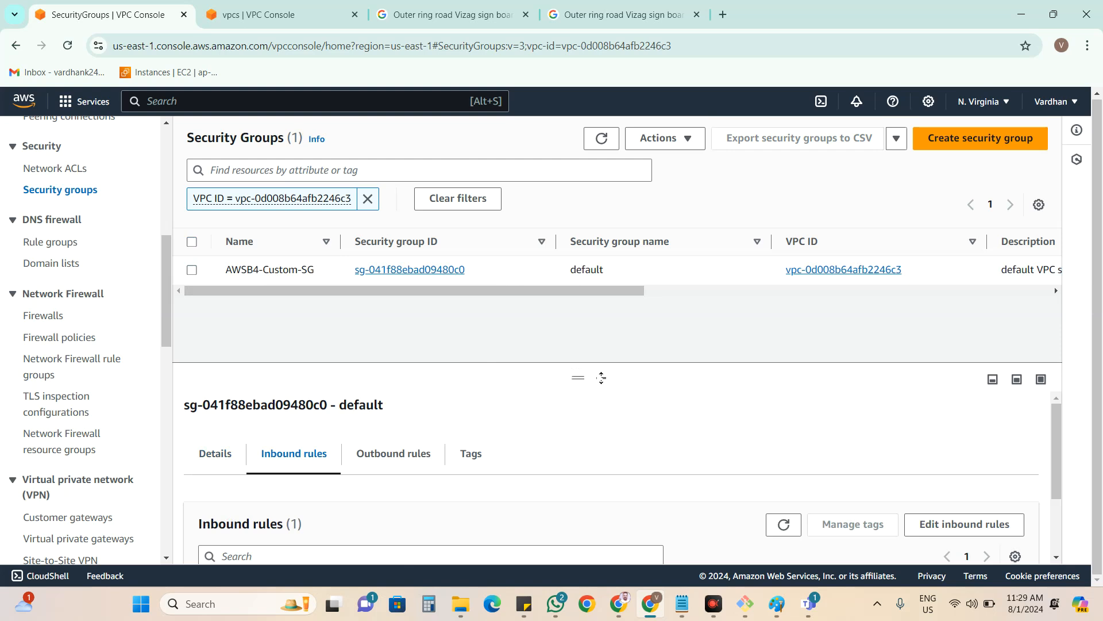
drag(578, 378, 578, 313)
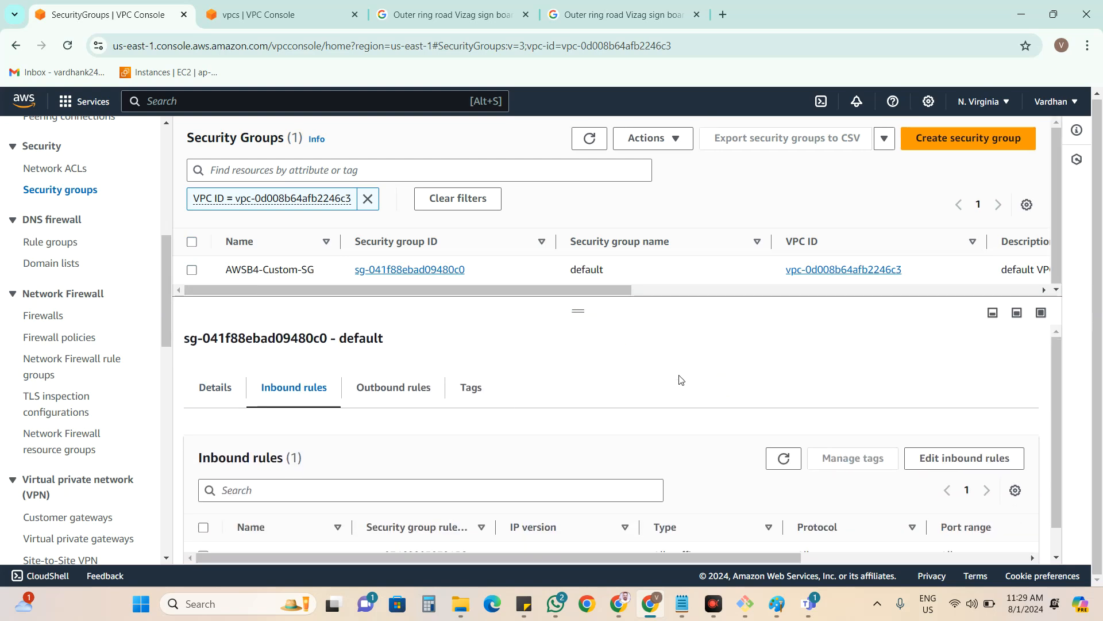
scroll(682, 382, down, 1)
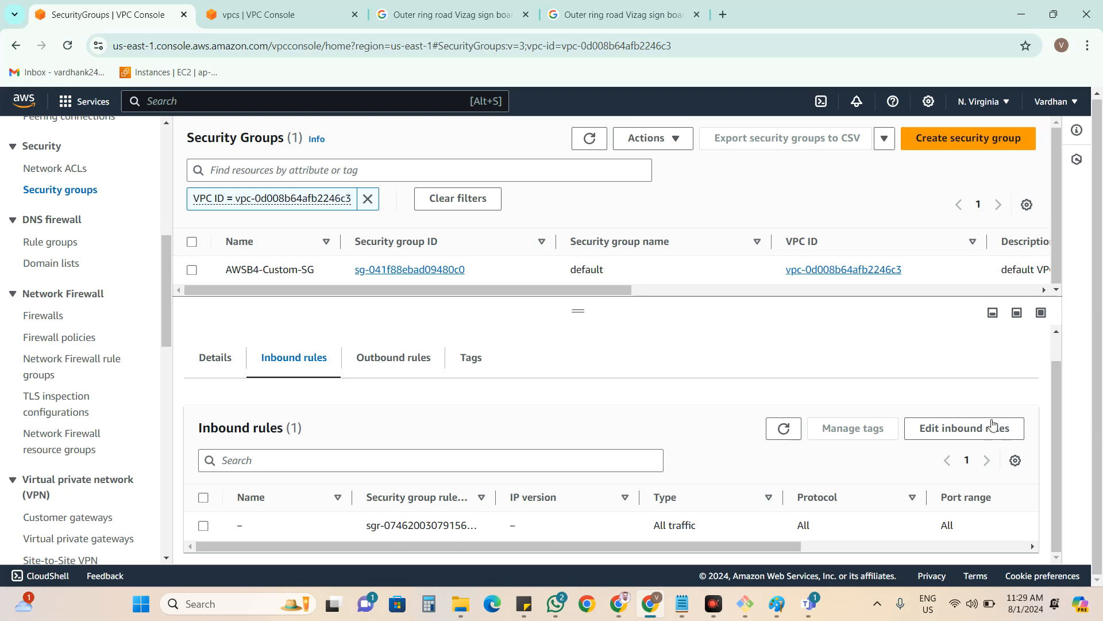
click(939, 435)
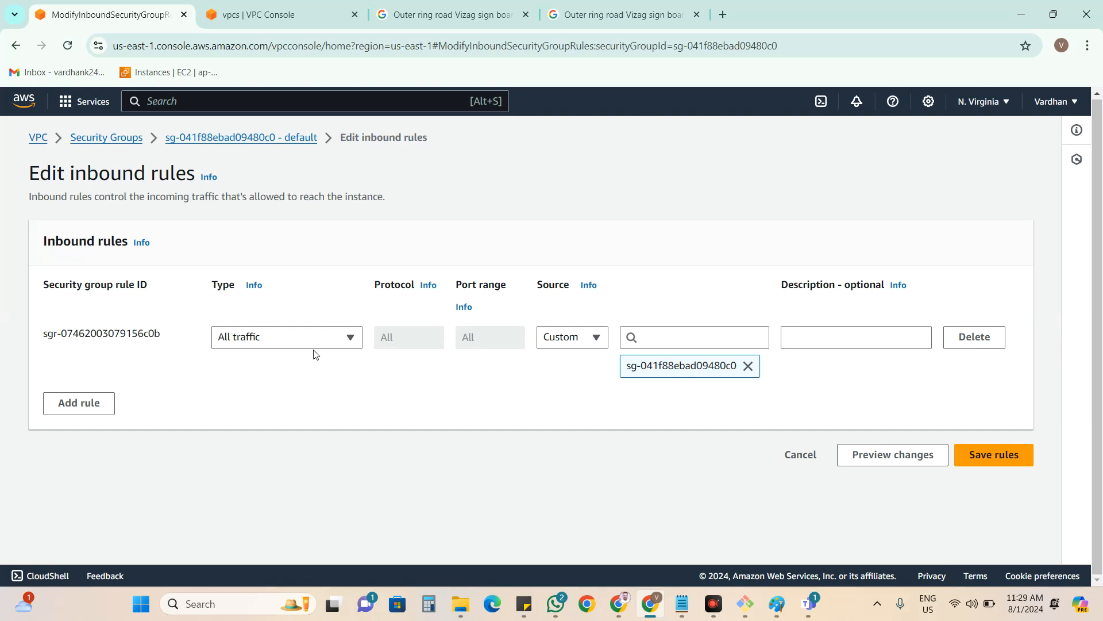
click(964, 342)
click(91, 342)
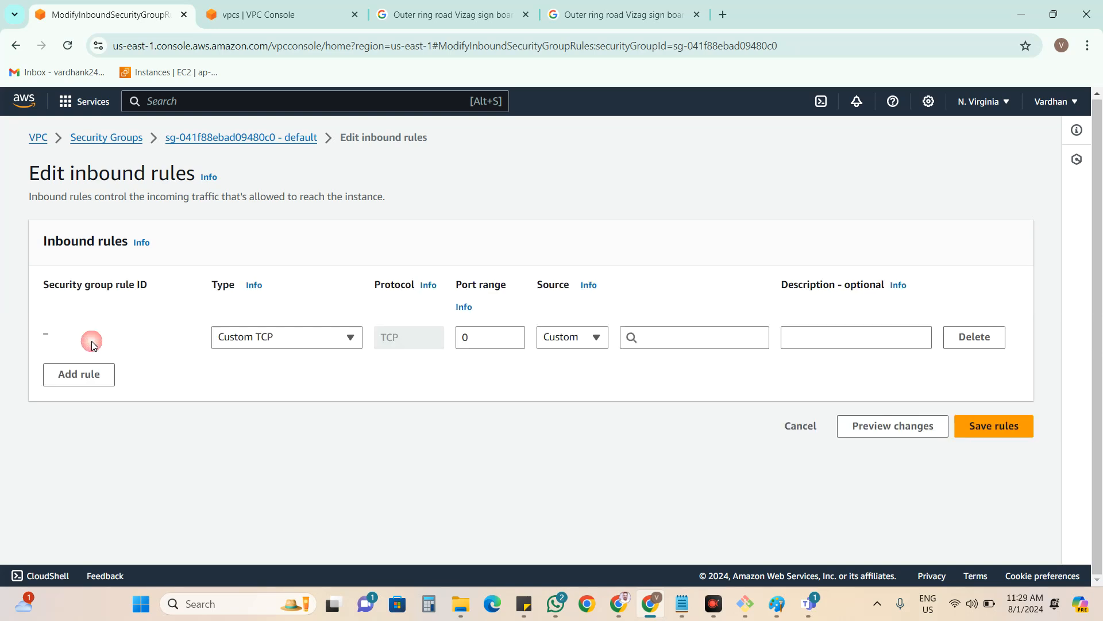
click(249, 341)
click(244, 470)
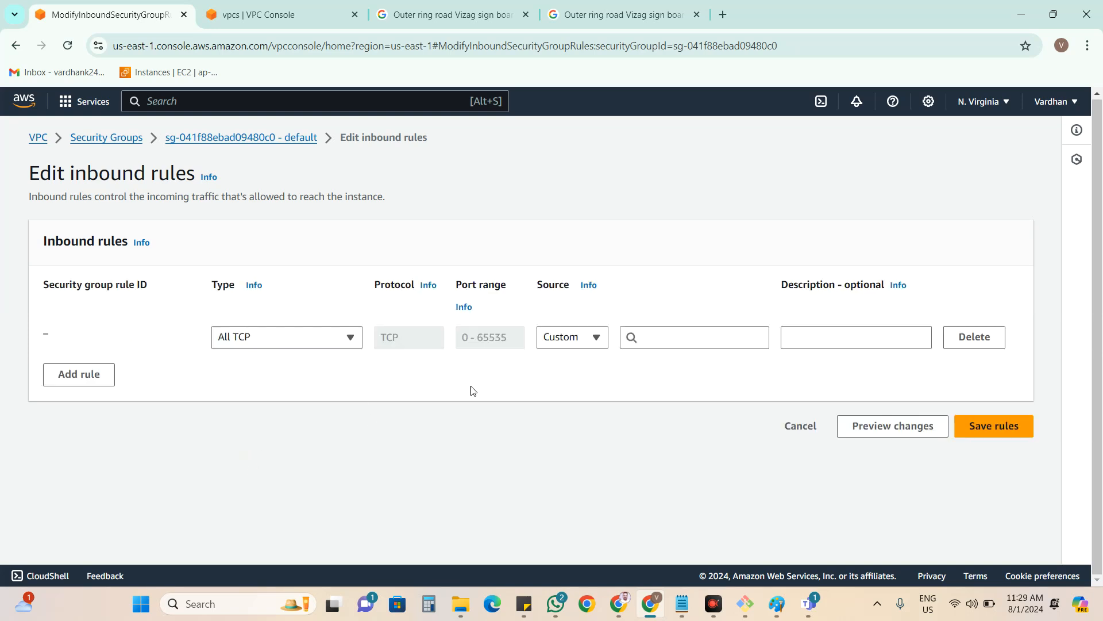
click(570, 351)
click(572, 380)
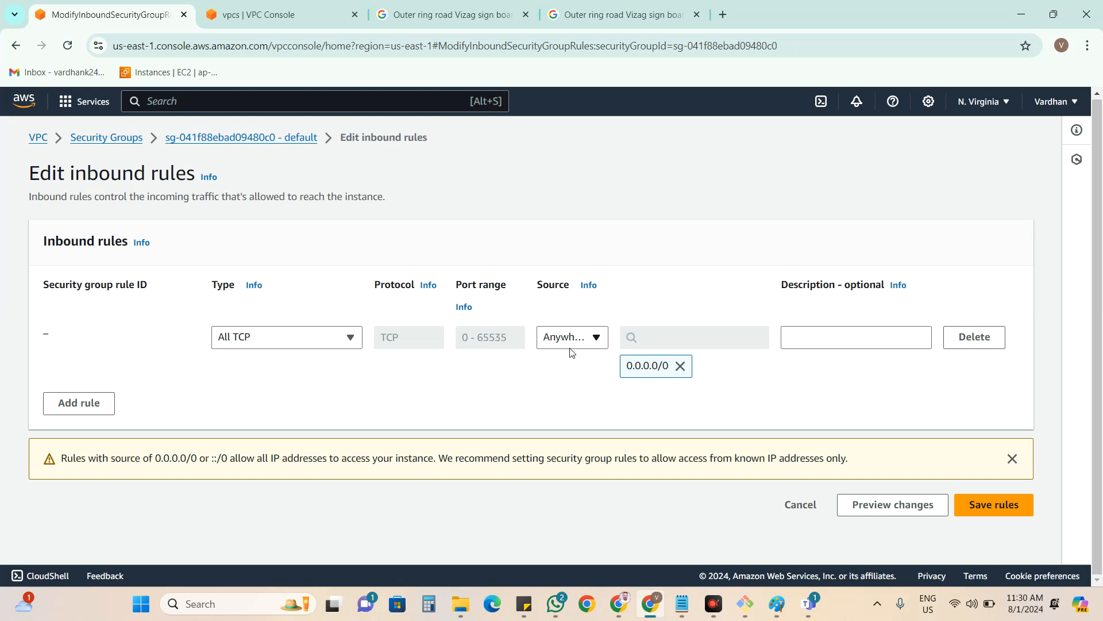
click(795, 504)
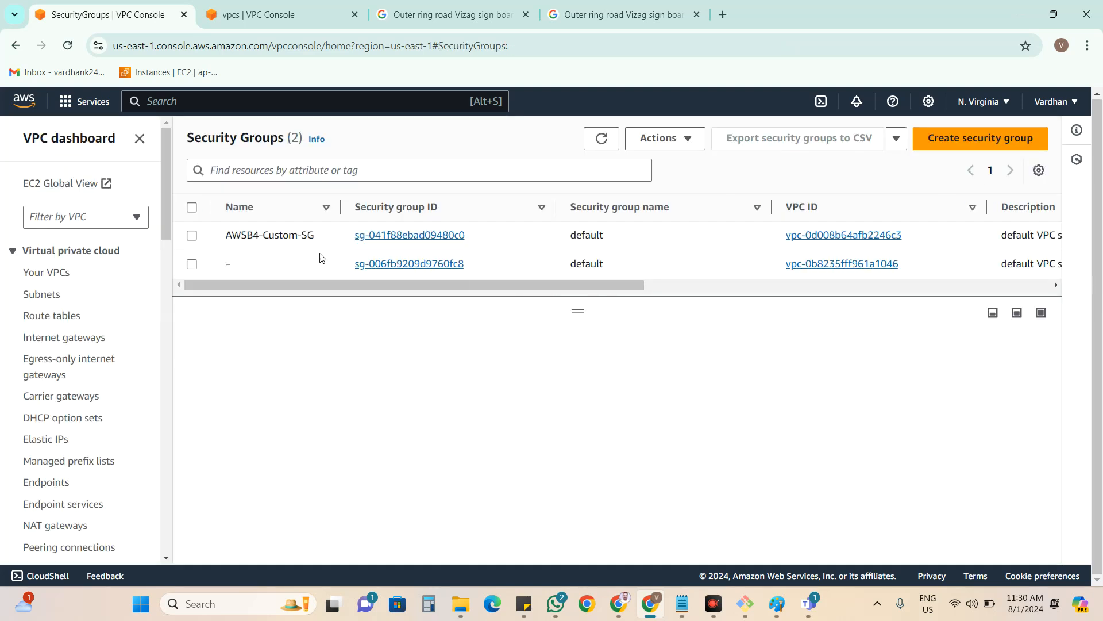
Open the inbound rules of AWSB4-Custom-SG for editing, and replace the existing All traffic rule with a new blank rule.
drag(522, 236, 244, 234)
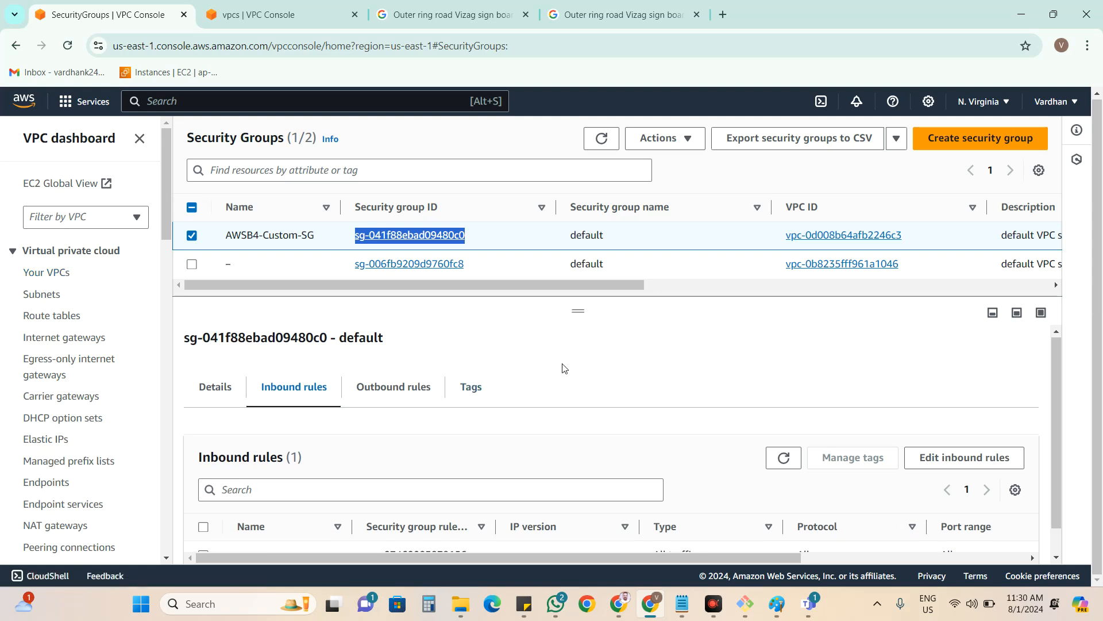
scroll(534, 402, down, 1)
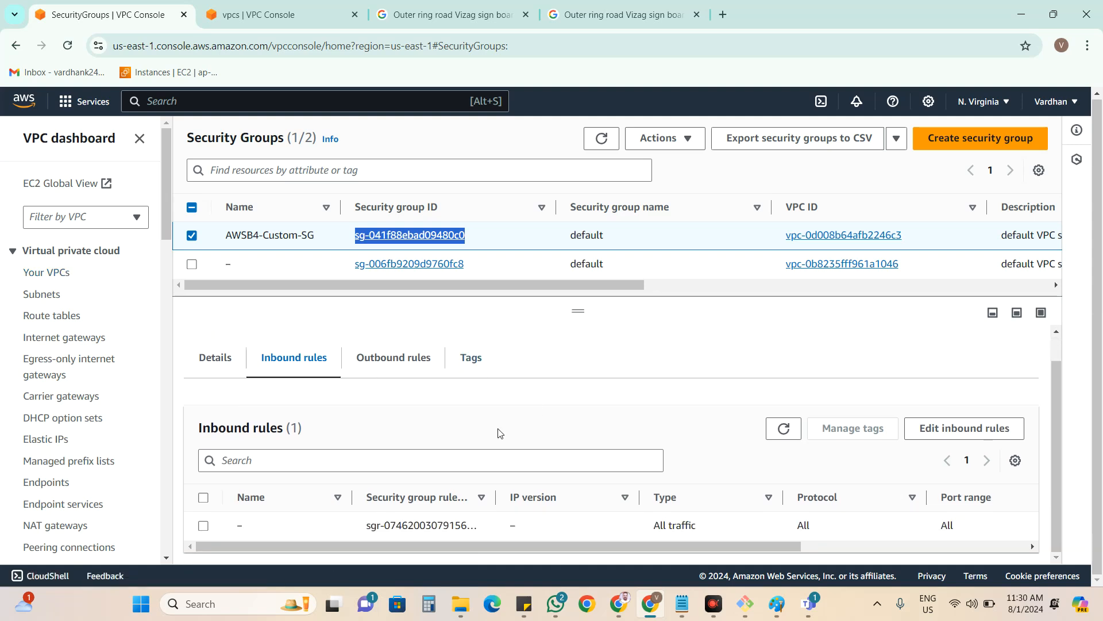
click(969, 432)
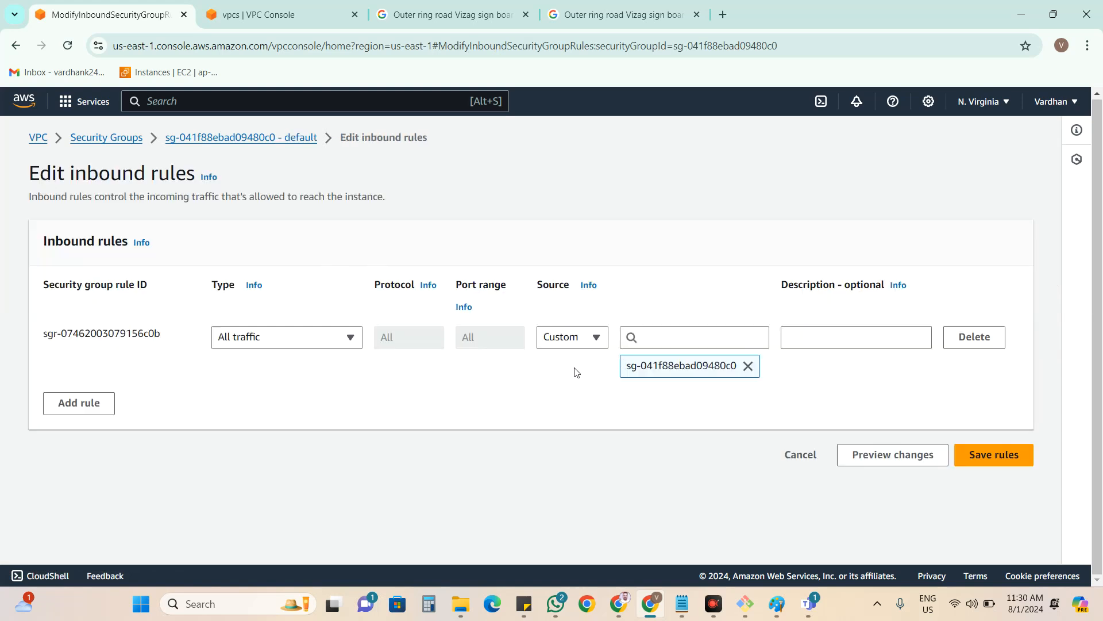
click(975, 339)
click(109, 340)
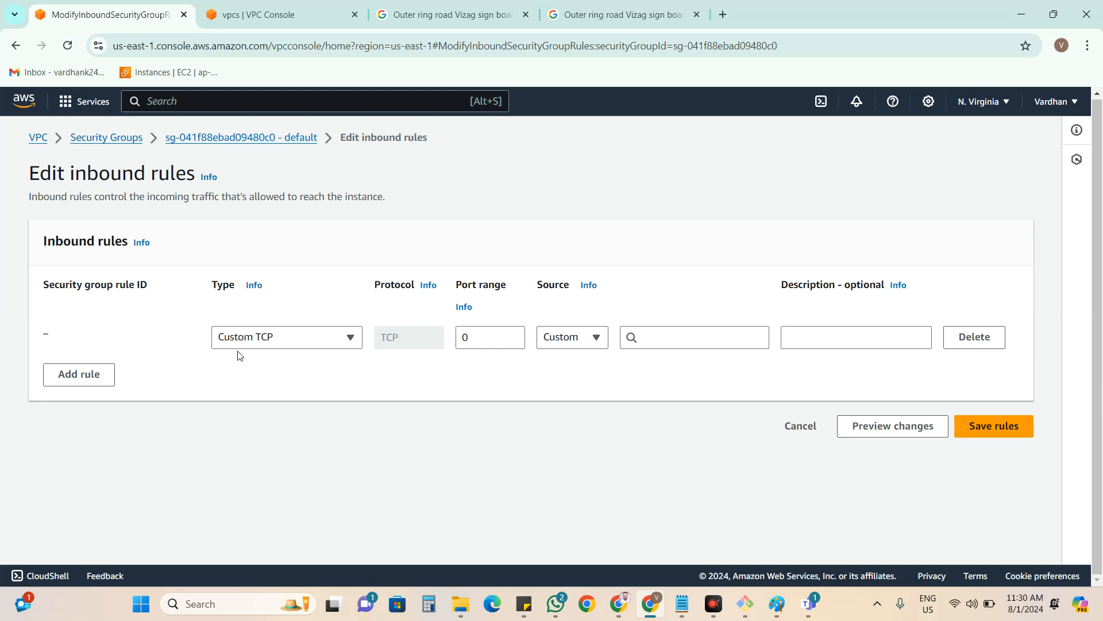
Set the new inbound rule's type to All TCP and its source to Anywhere-IPv4.
click(289, 345)
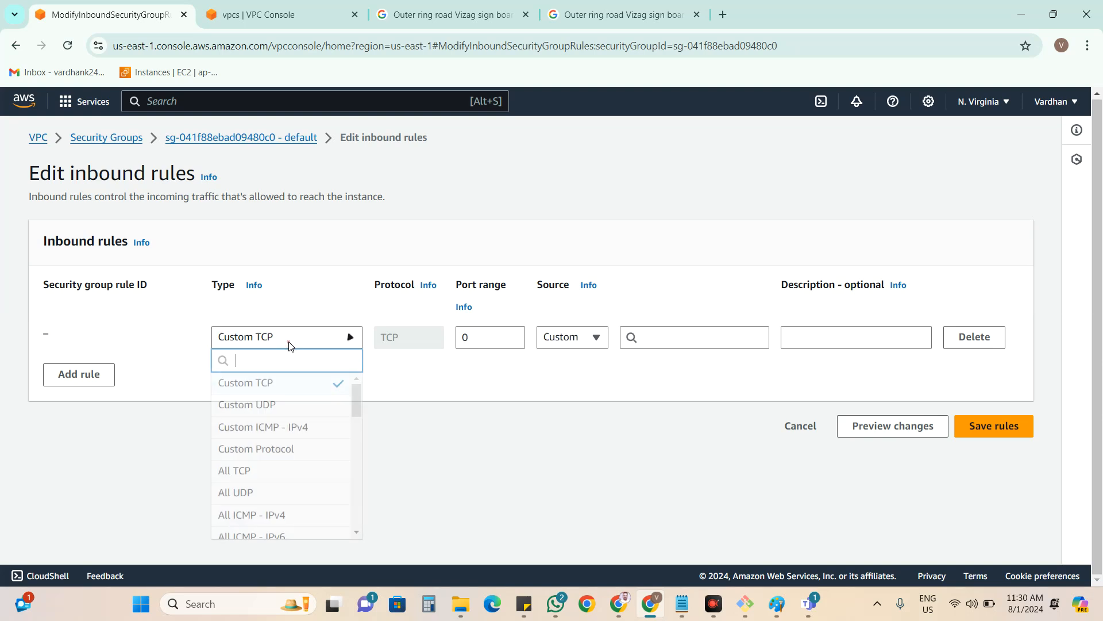
click(284, 472)
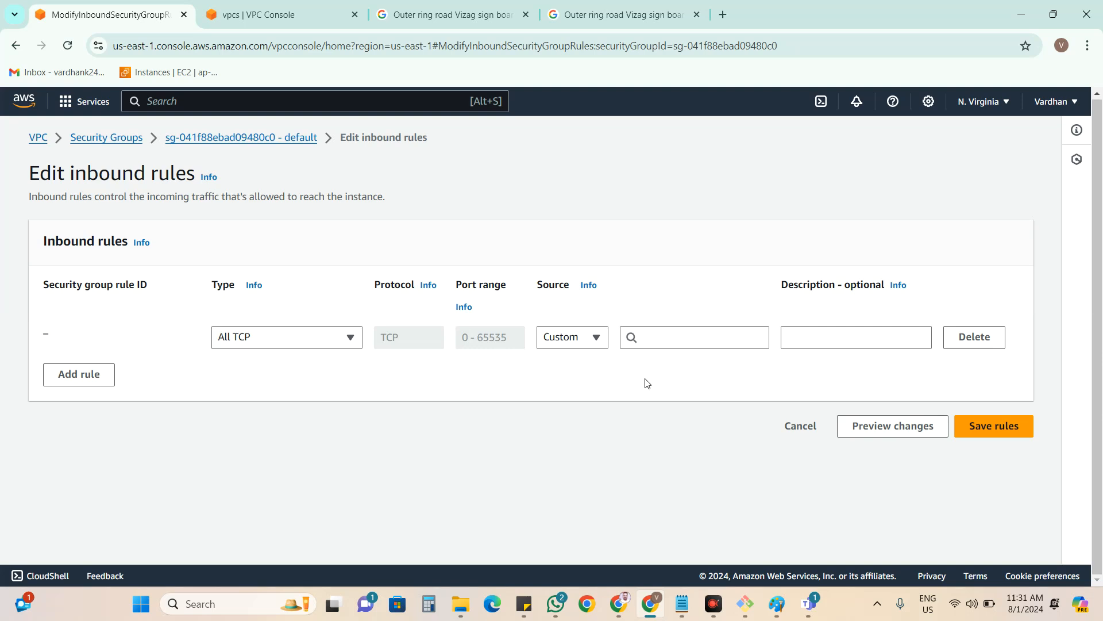
click(586, 341)
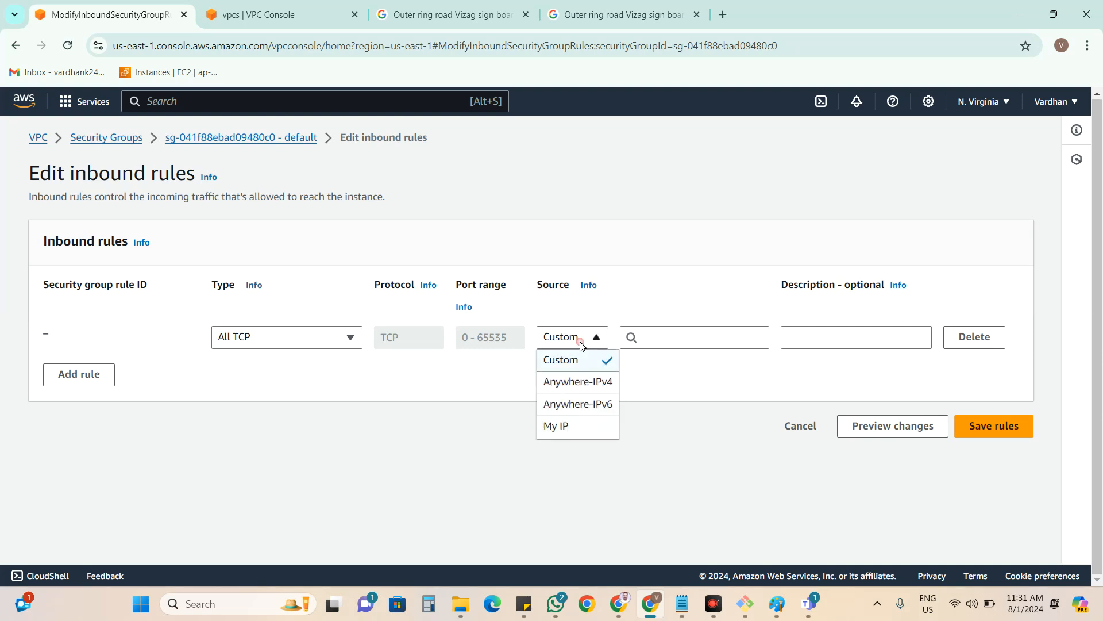
click(567, 382)
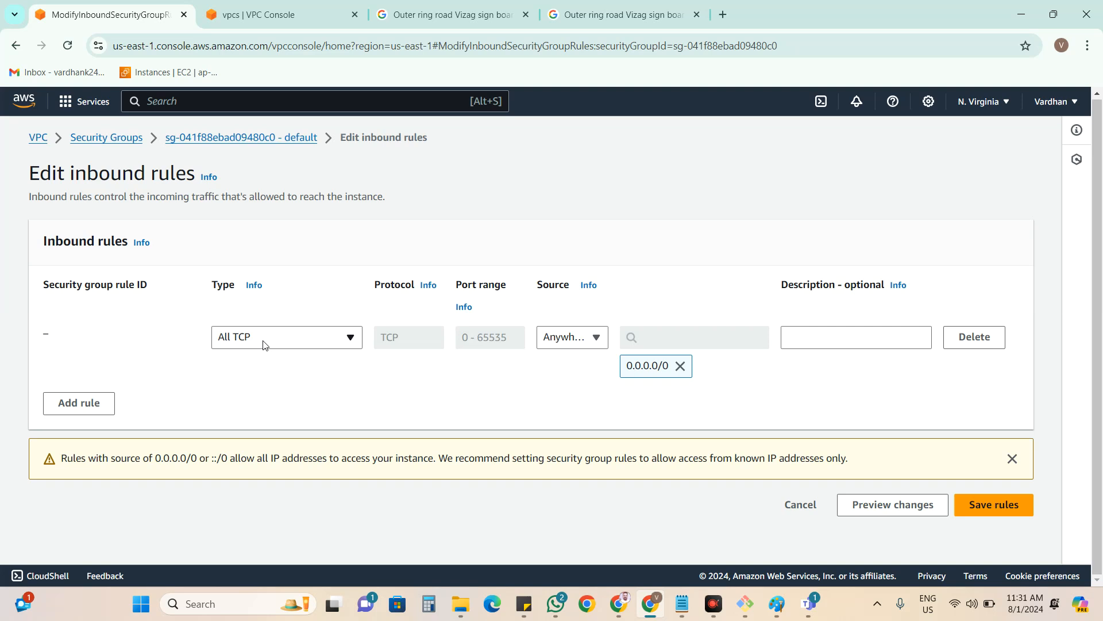
Add trial Custom TCP inbound rules for ports 22 and 8080, and delete both of them.
click(62, 409)
double_click(463, 394)
text(22)
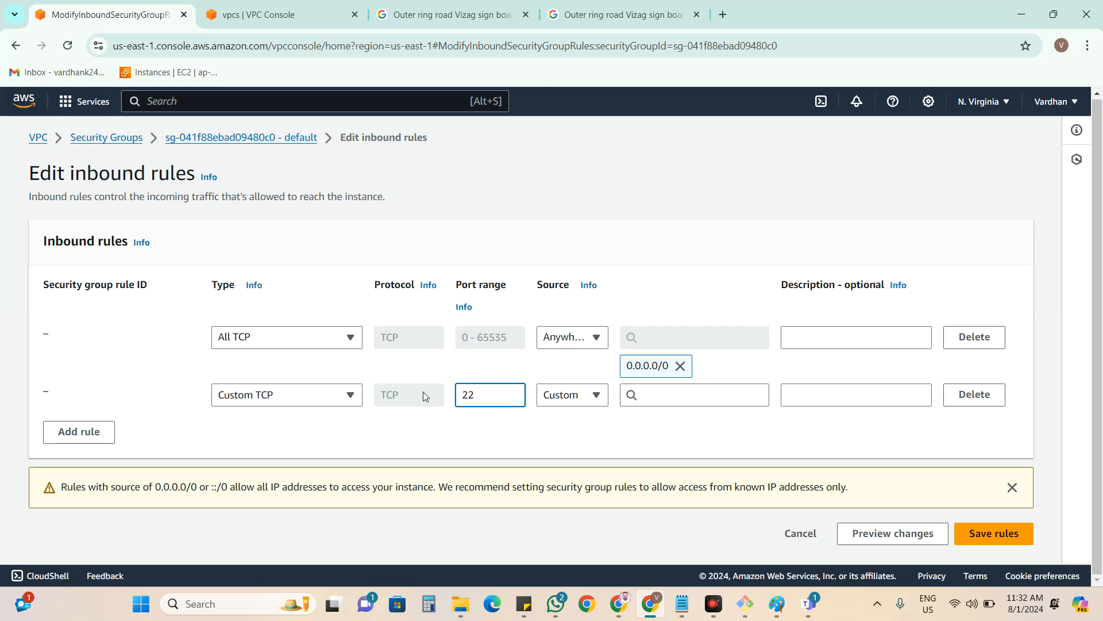
click(106, 435)
double_click(482, 423)
text(8080)
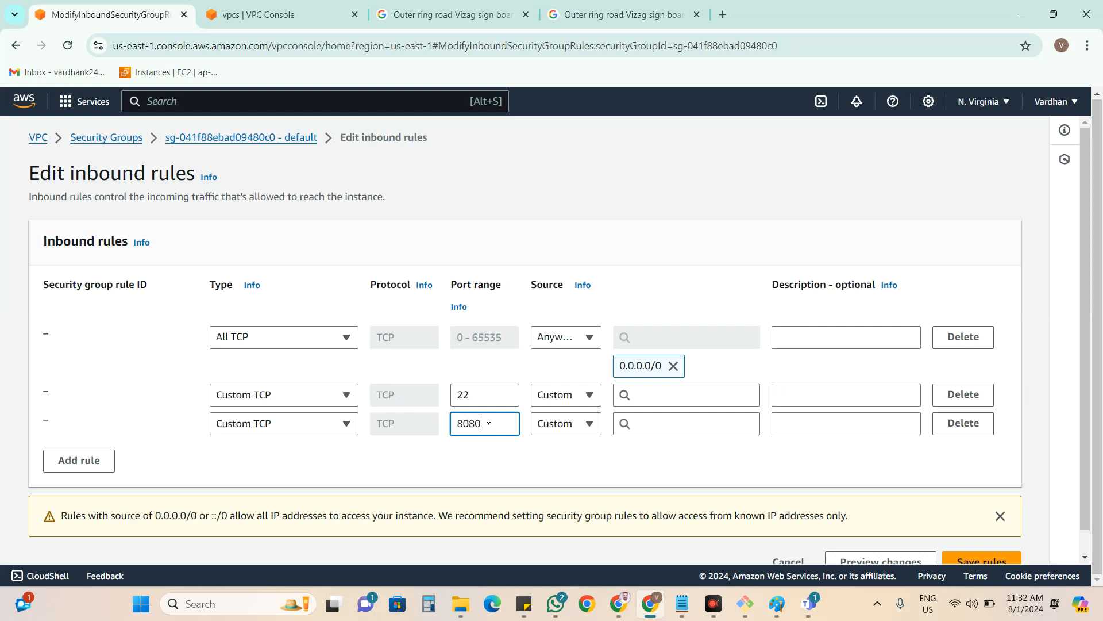
click(965, 423)
click(965, 394)
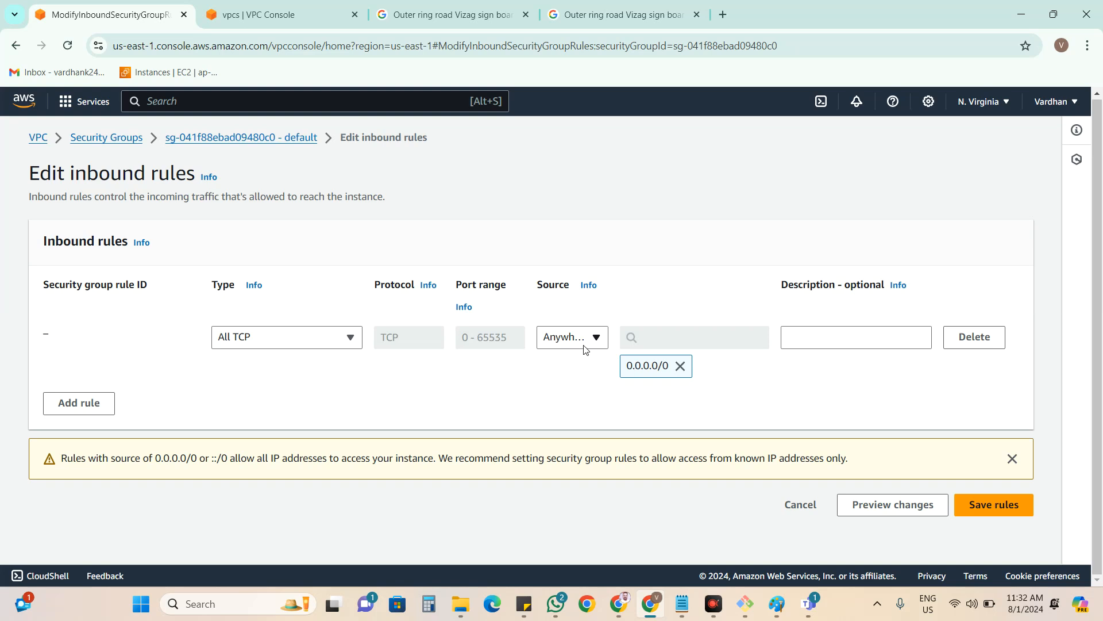
Try My IP as the source of the All TCP rule, and return the source to Anywhere-IPv4.
click(580, 347)
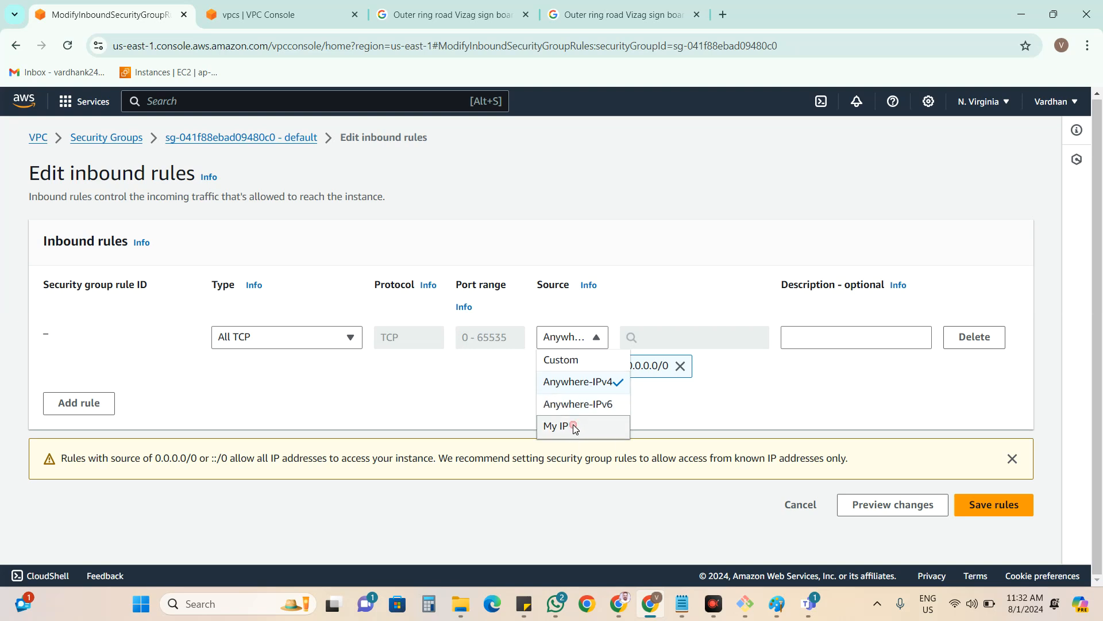
click(574, 426)
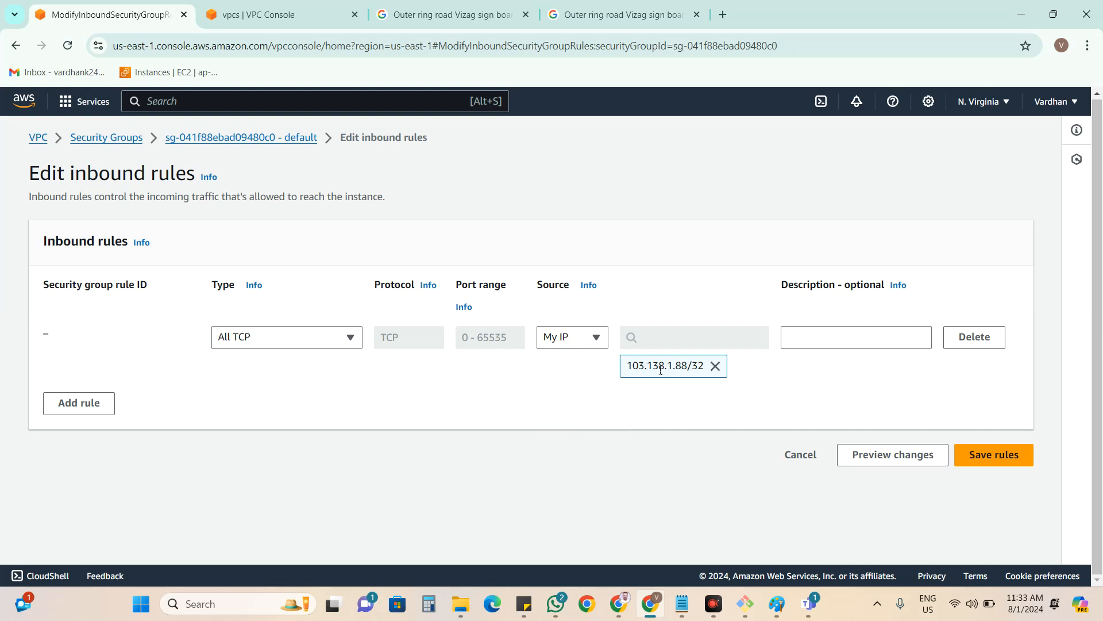
click(574, 337)
click(578, 384)
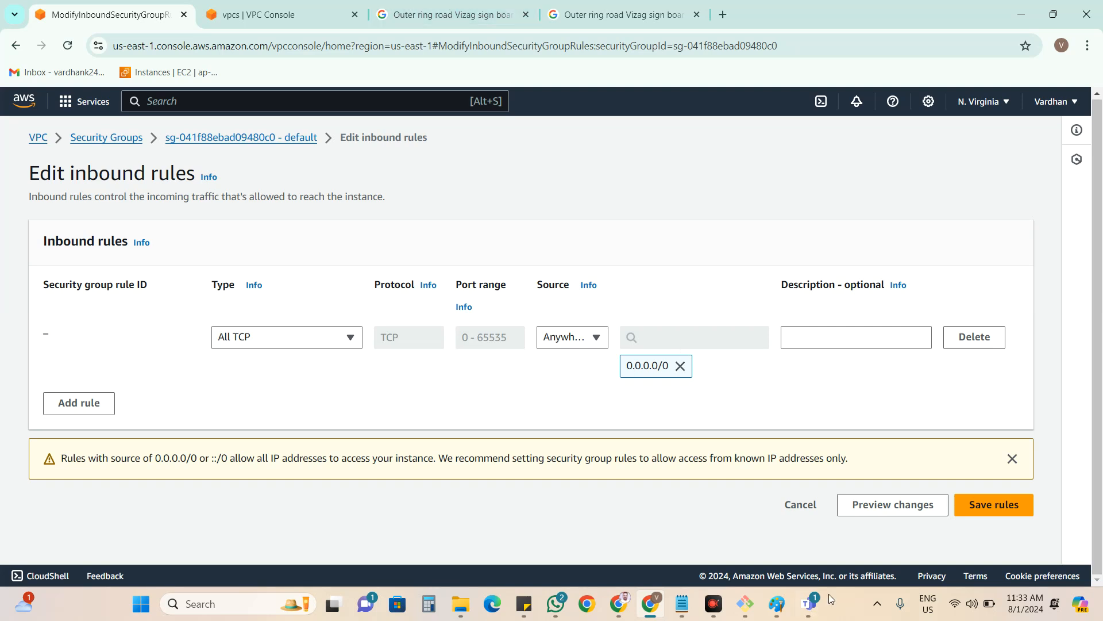
mouse_move(801, 613)
click(697, 555)
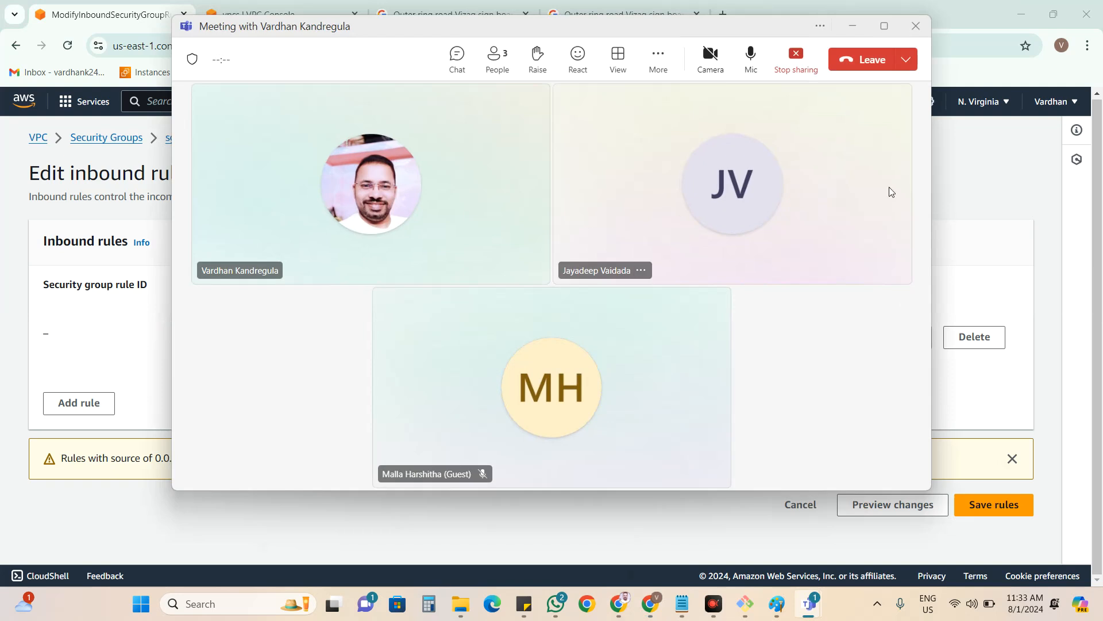
click(852, 27)
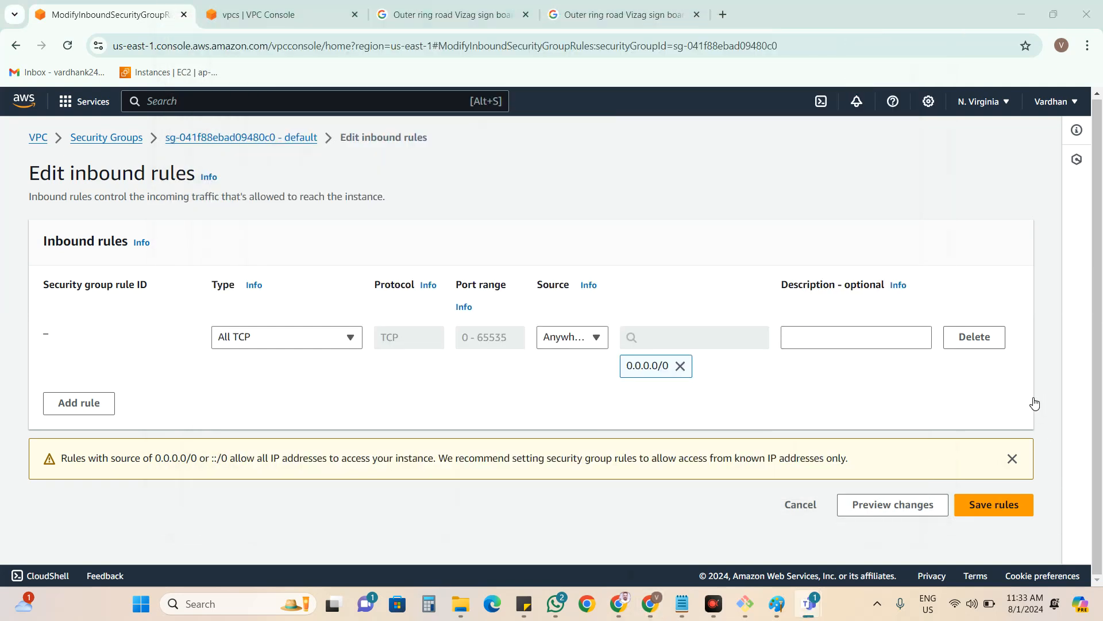
Save the edited inbound rules of the AWSB4-Custom-SG security group.
click(994, 505)
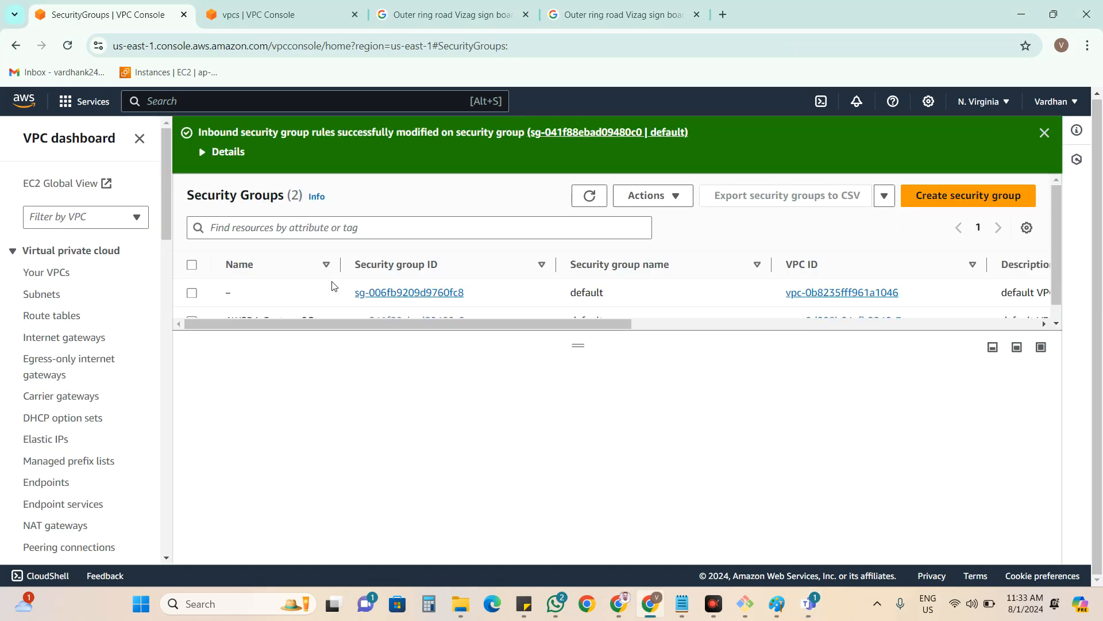
Filter the security groups by VPC ID vpc-0d008b64afb2246c3 and inspect the additional columns of the matching entry.
scroll(320, 298, down, 2)
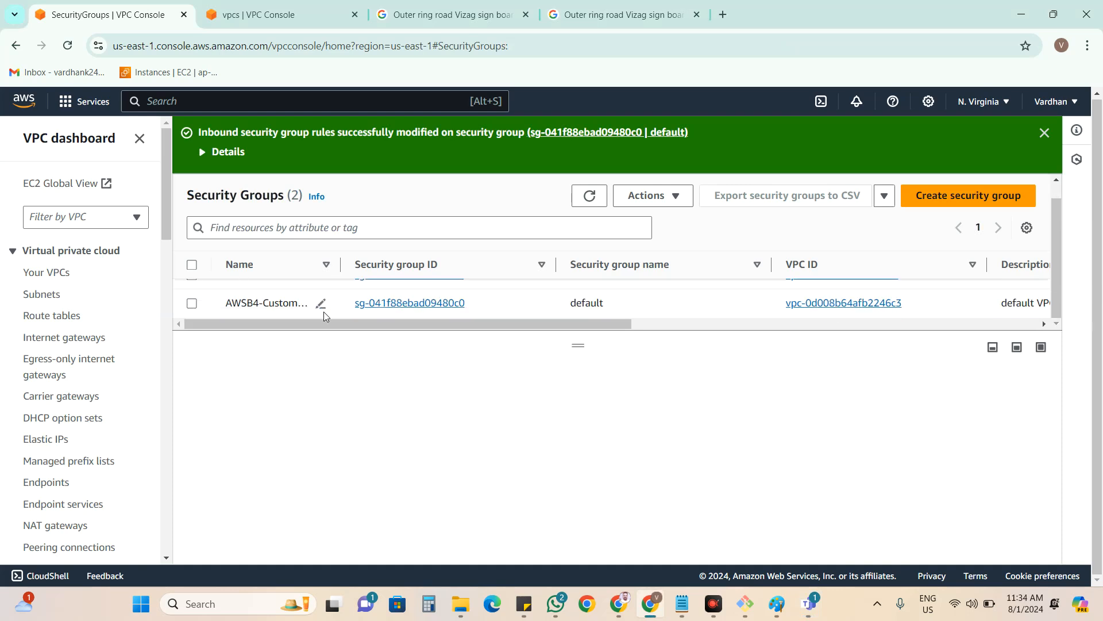
scroll(327, 305, up, 2)
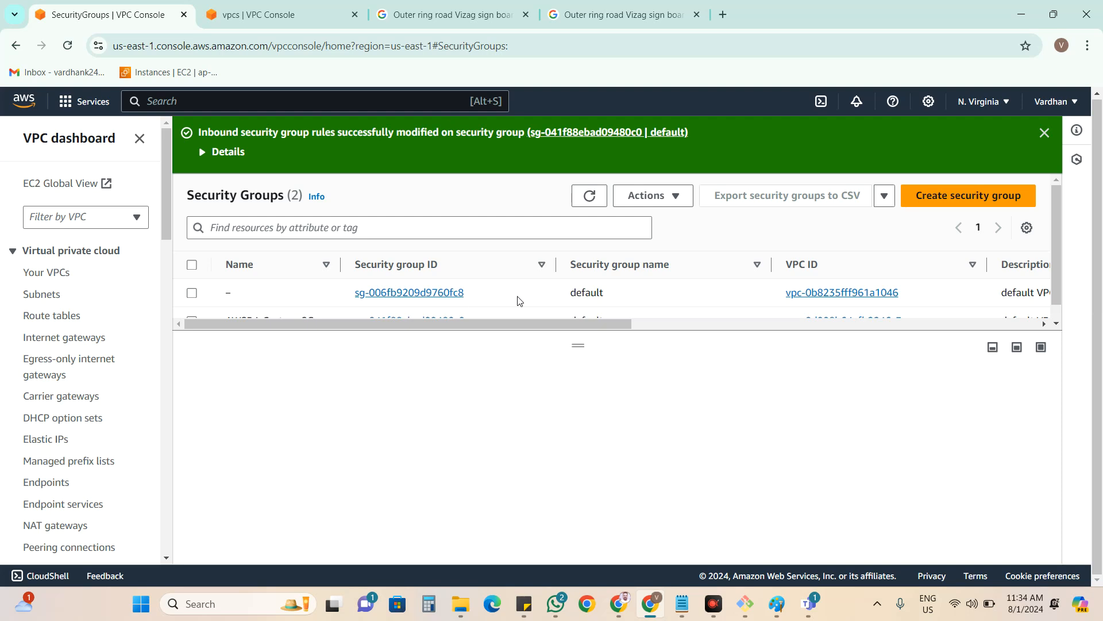
scroll(523, 299, down, 2)
click(354, 227)
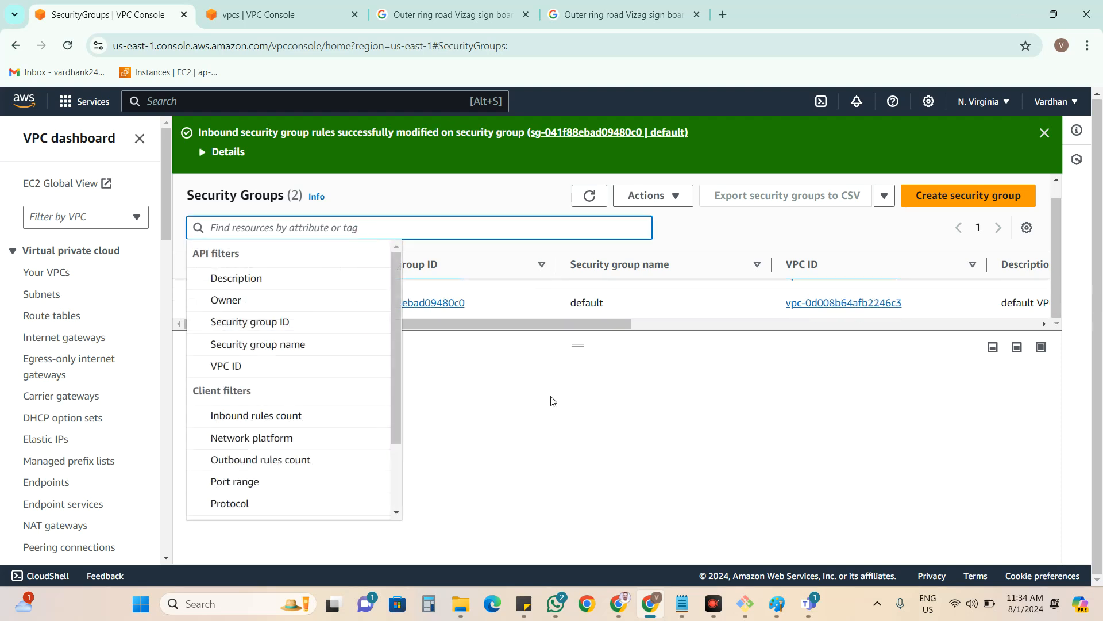
key(ctrl+v)
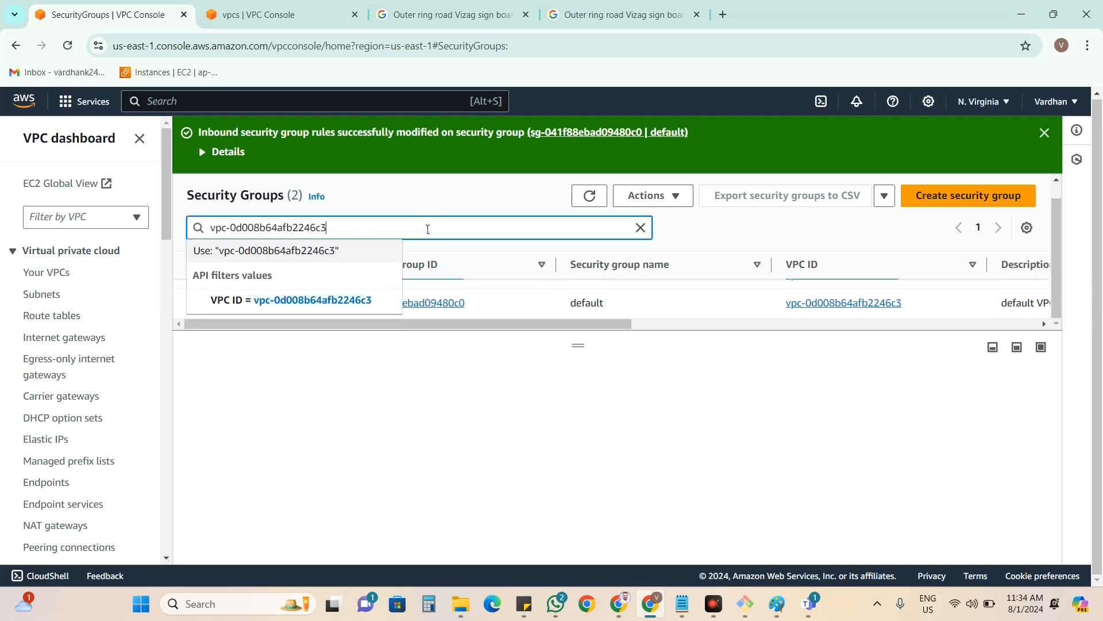
click(313, 302)
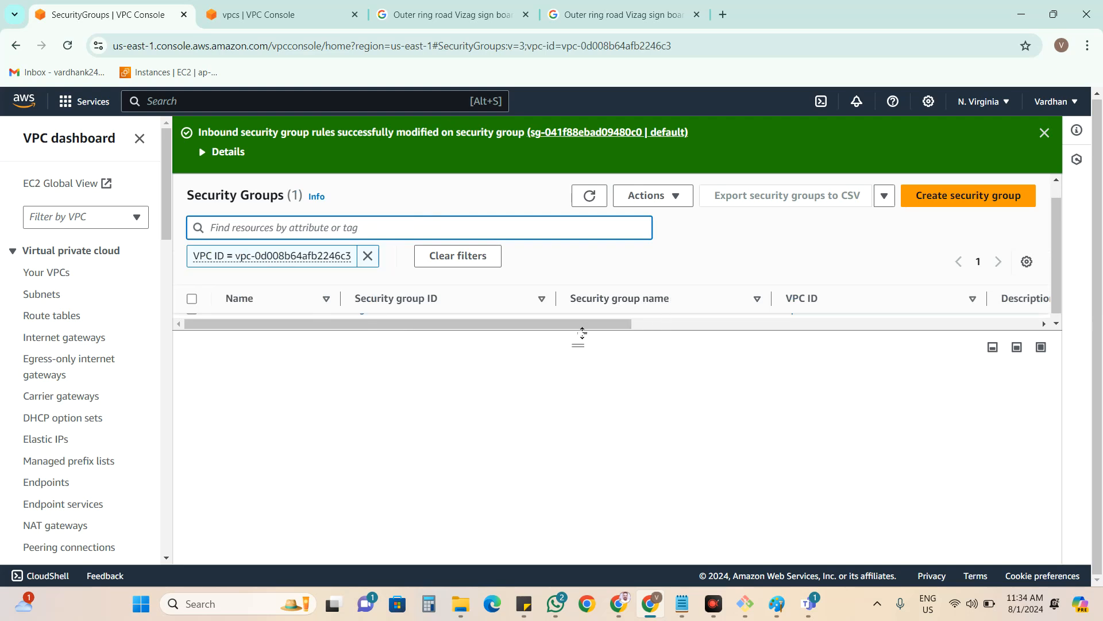
mouse_move(580, 352)
mouse_down()
mouse_move(579, 331)
mouse_move(580, 363)
mouse_up()
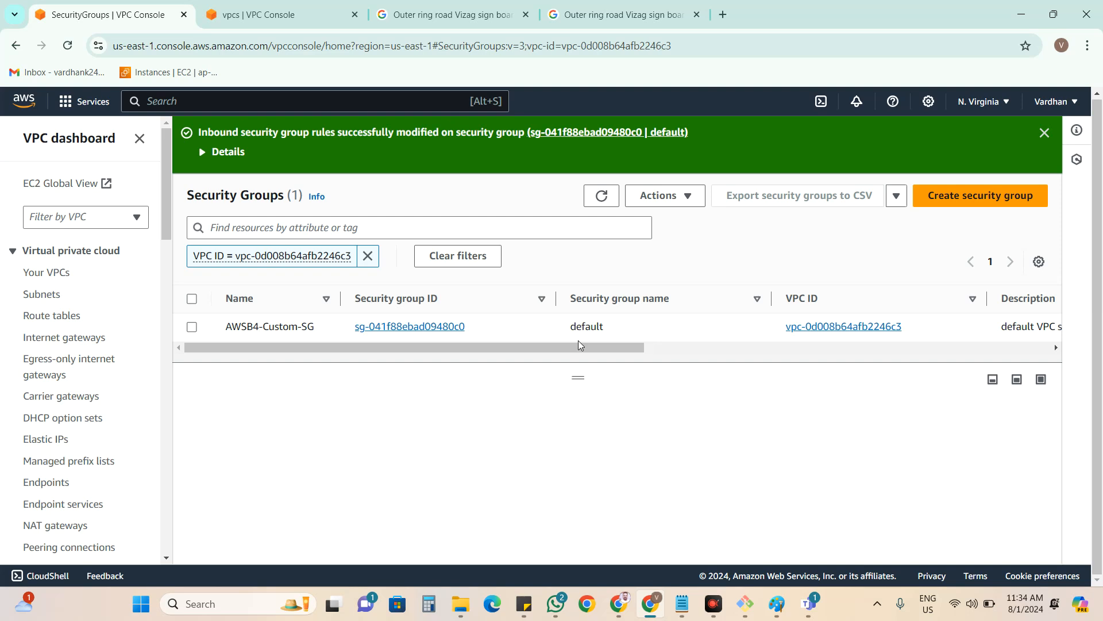
drag(578, 344, 717, 360)
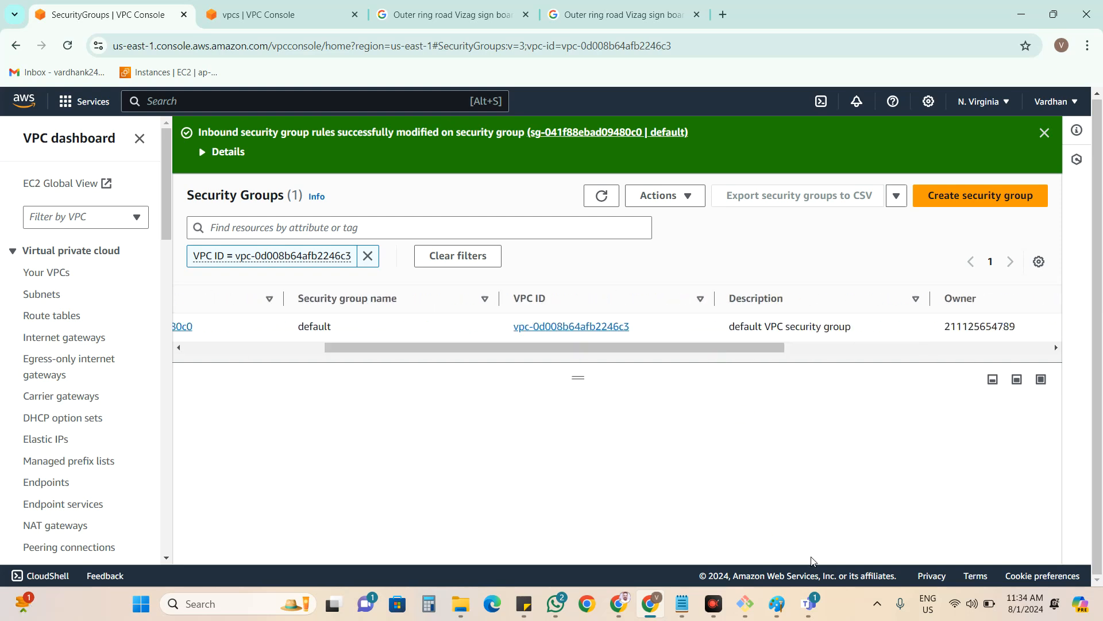
Switch to the AWS.txt notes in Notepad and insert a blank line between checklist items 6 and 7.
mouse_move(810, 606)
click(682, 603)
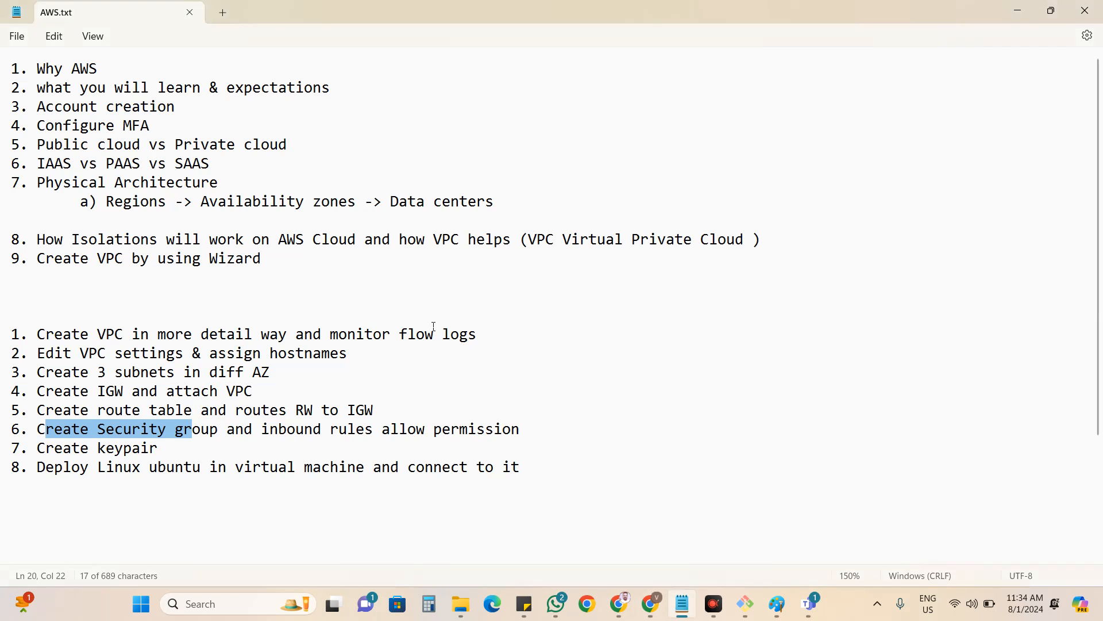
drag(37, 334, 140, 353)
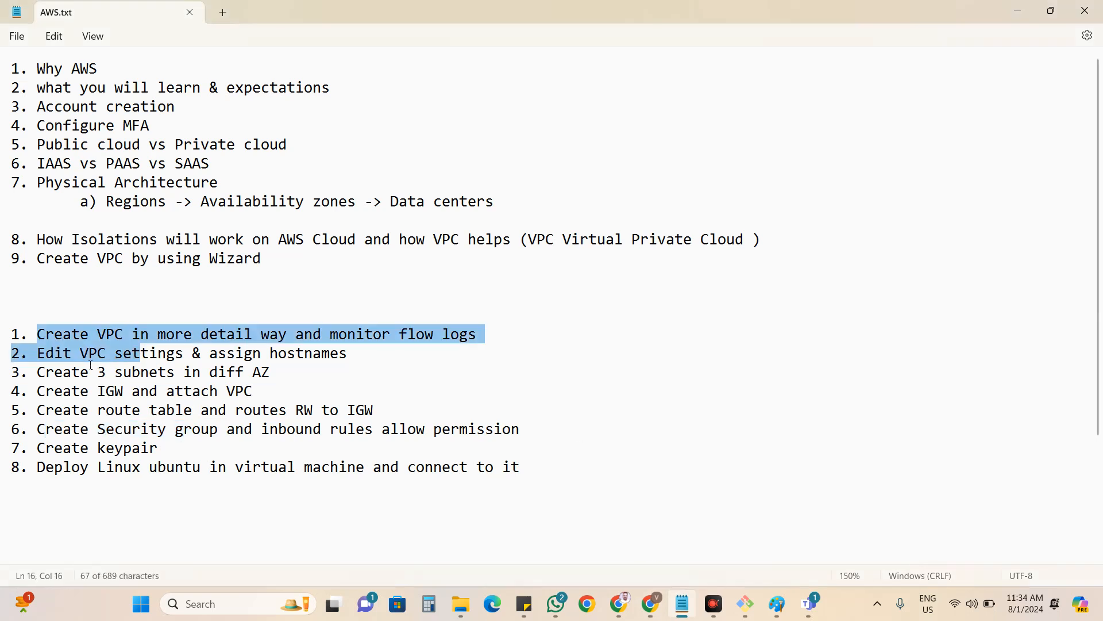
drag(519, 430, 19, 335)
drag(152, 447, 36, 447)
click(83, 436)
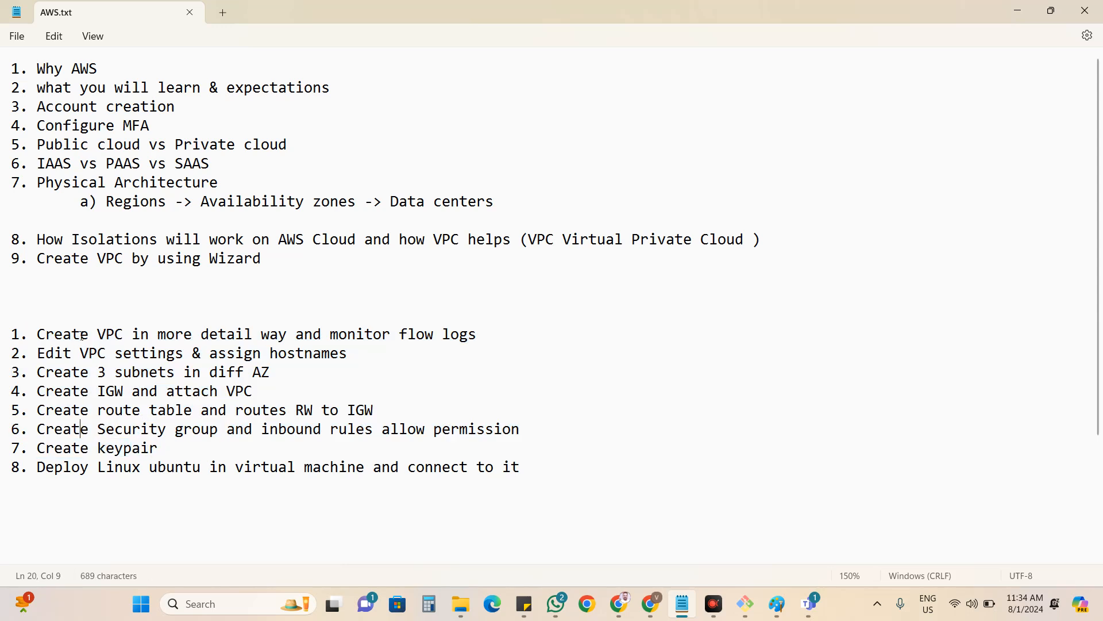
click(520, 430)
key(Return)
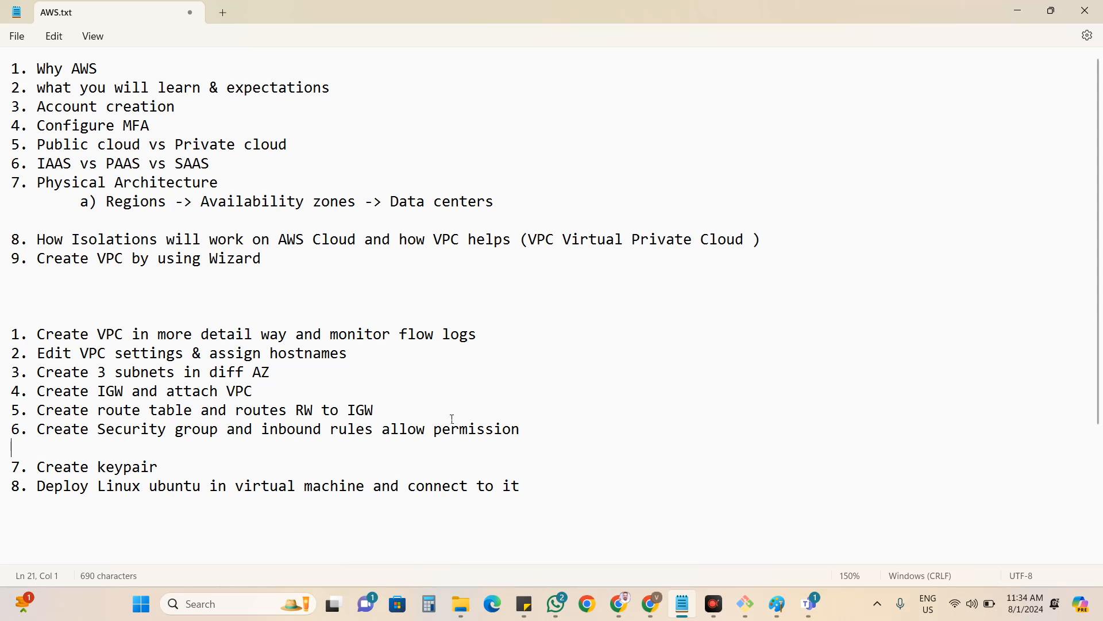
Review checklist items 1 to 6 on the VPC setup and the remaining keypair and Linux Ubuntu deployment items.
click(173, 467)
drag(156, 486, 289, 491)
click(201, 467)
drag(520, 431, 136, 335)
click(136, 381)
drag(41, 467, 521, 489)
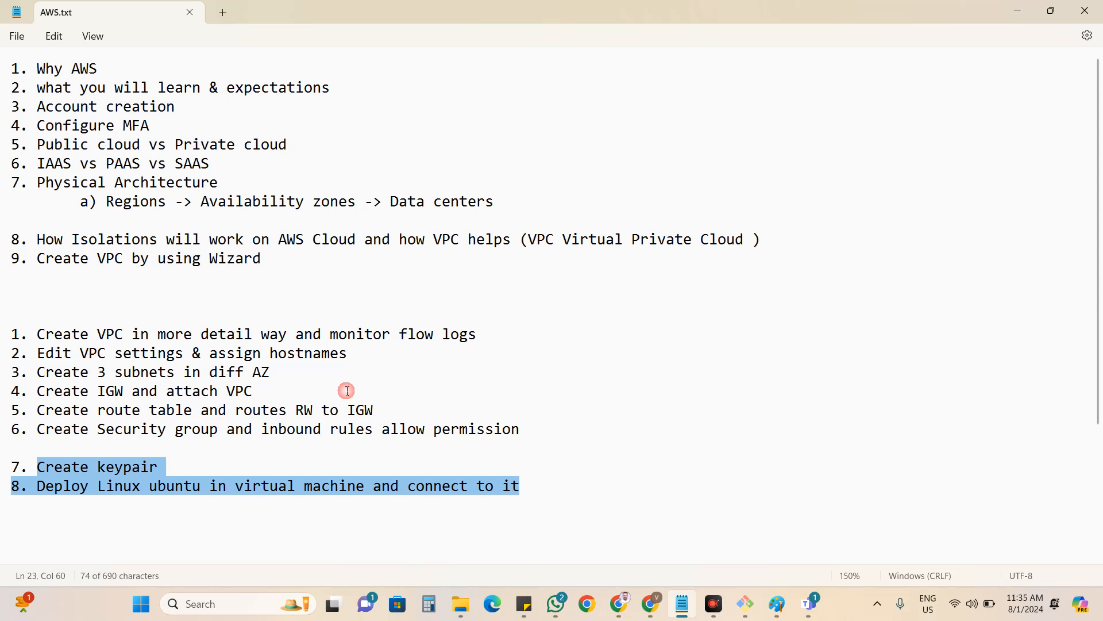
click(395, 402)
drag(520, 430, 2, 335)
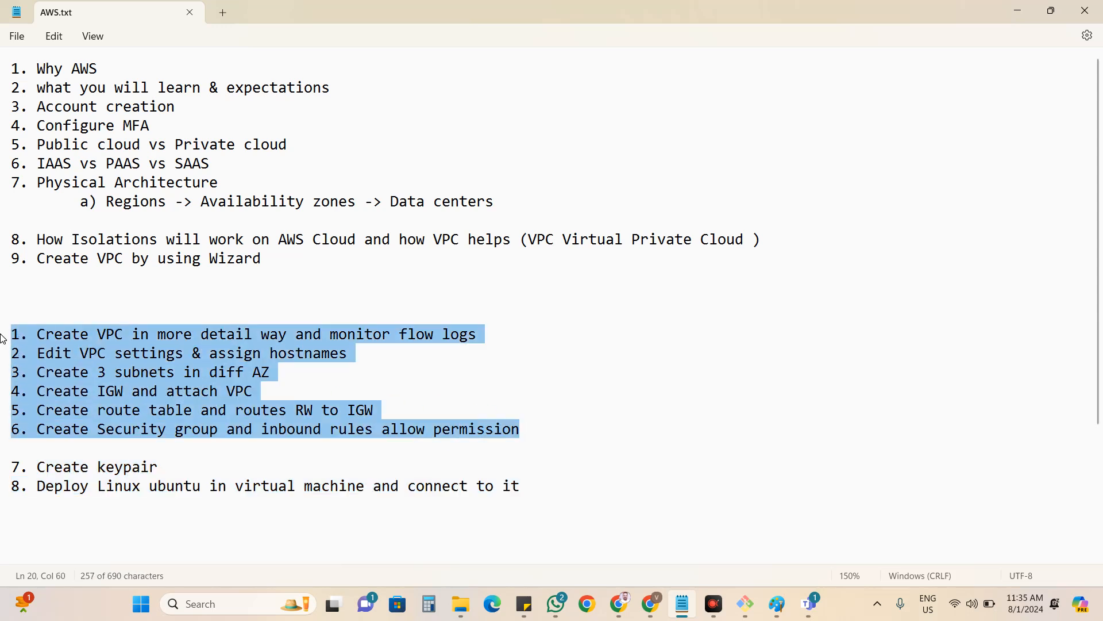
click(172, 452)
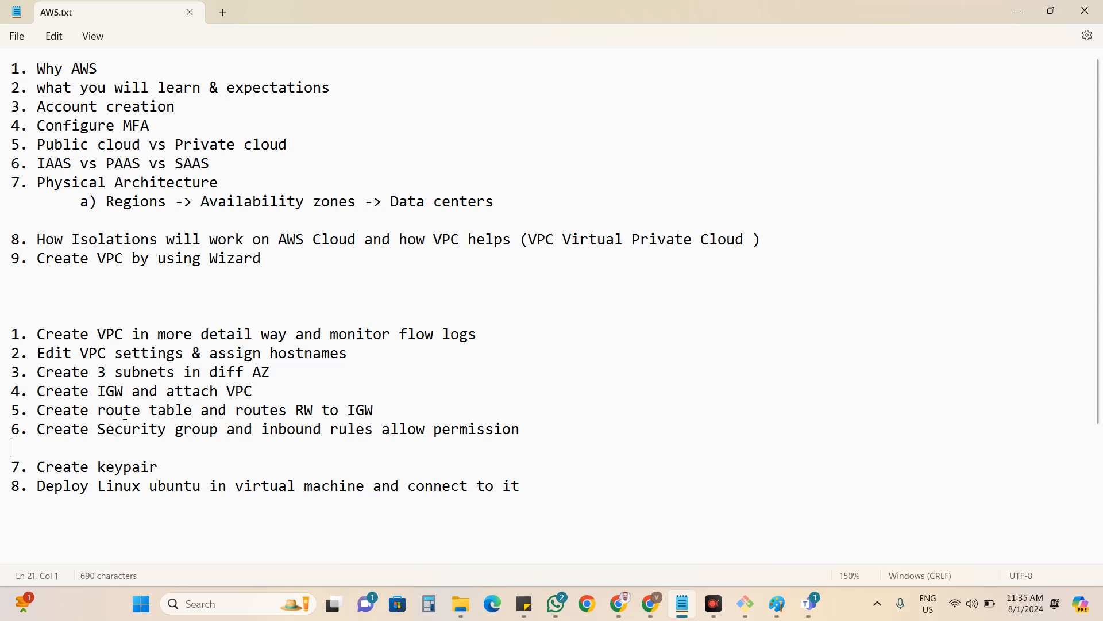
drag(39, 469, 162, 468)
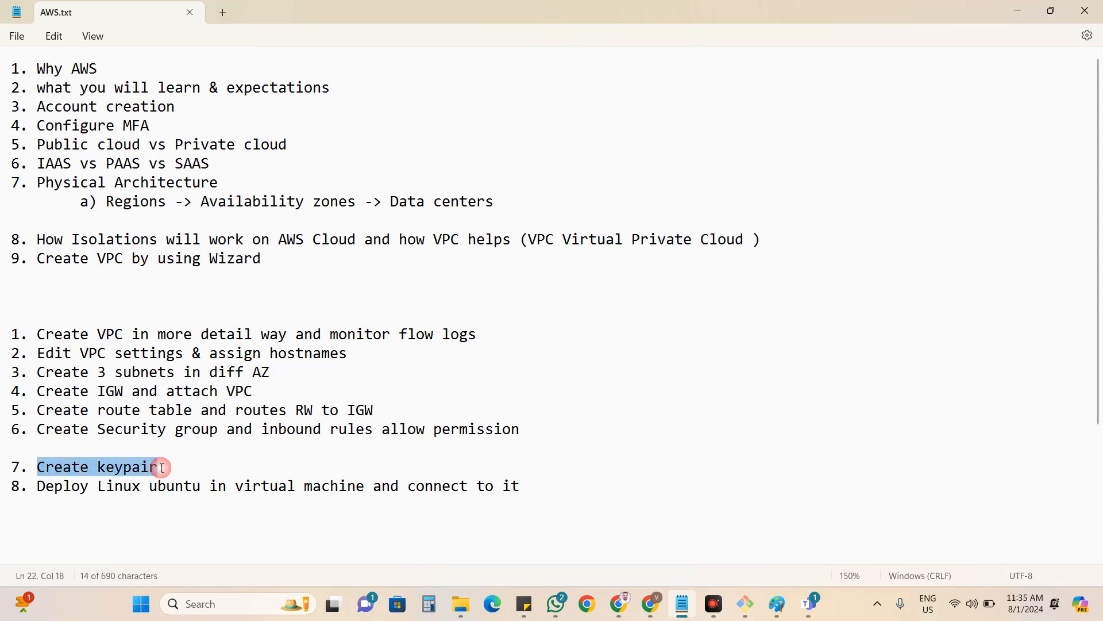
click(141, 486)
drag(535, 429, 8, 330)
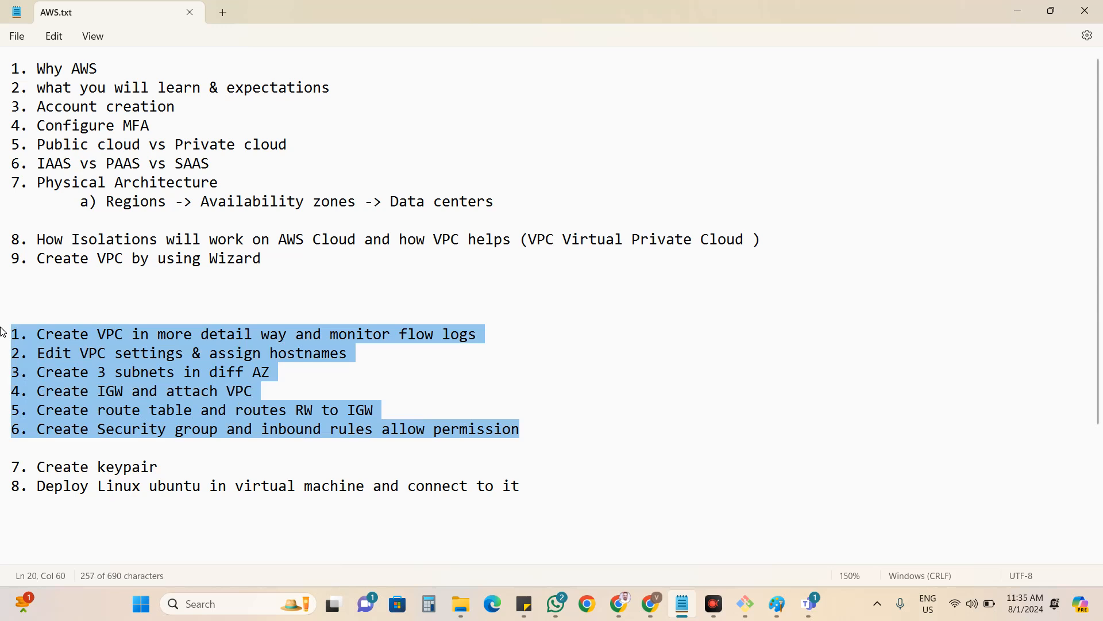
click(192, 390)
drag(521, 429, 4, 329)
click(116, 354)
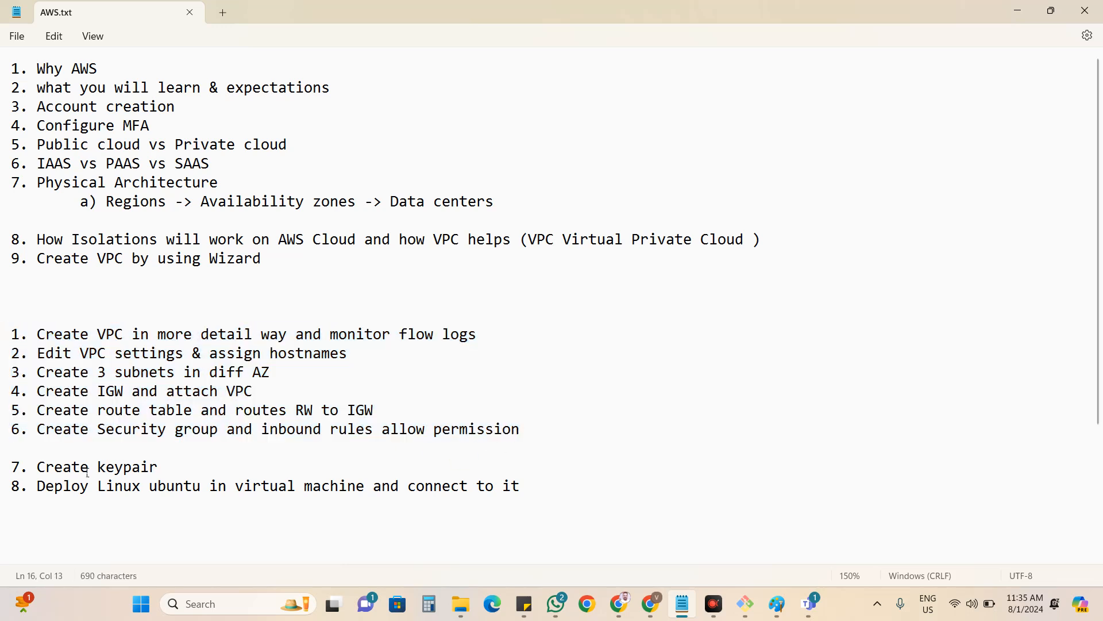
Switch back to the AWS console in Chrome, duplicate the Security Groups tab and open Console Home in the copy.
click(651, 603)
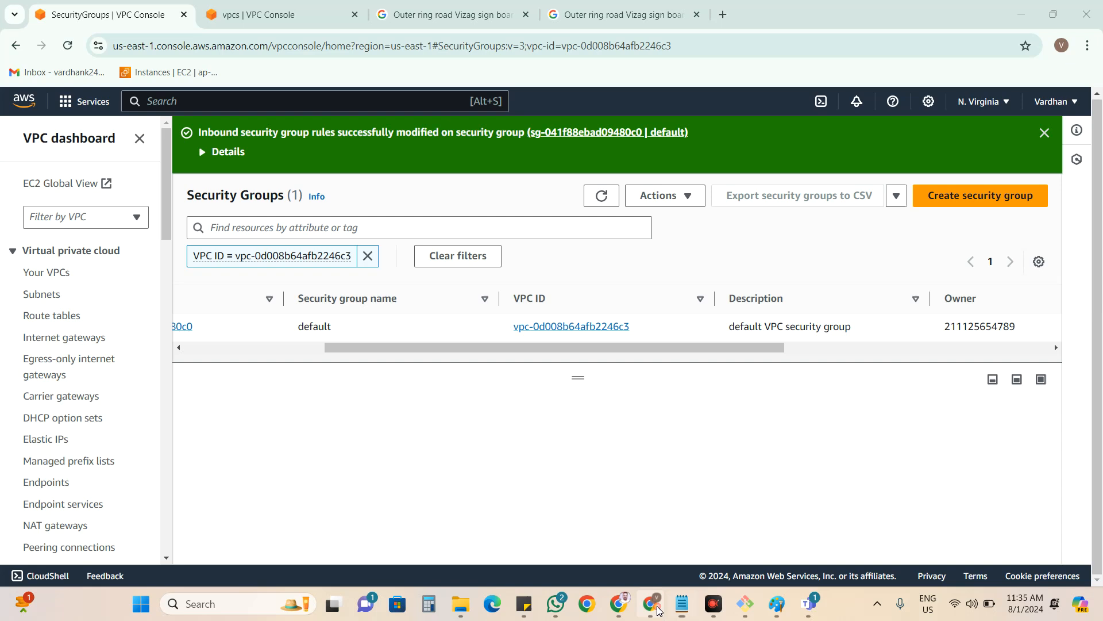
right_click(125, 19)
click(190, 146)
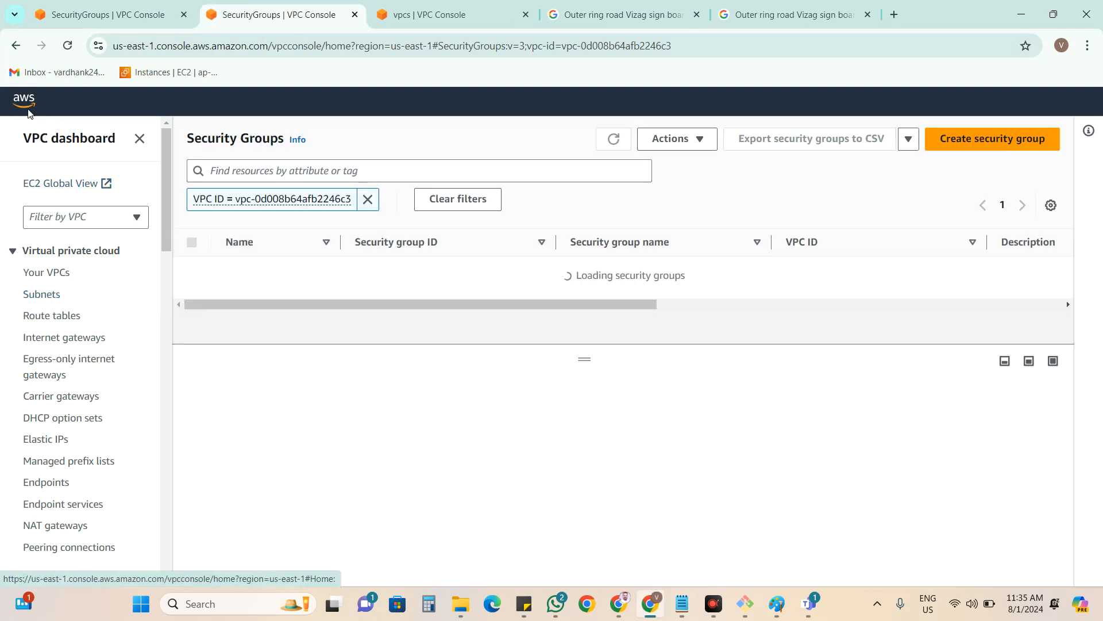
click(25, 105)
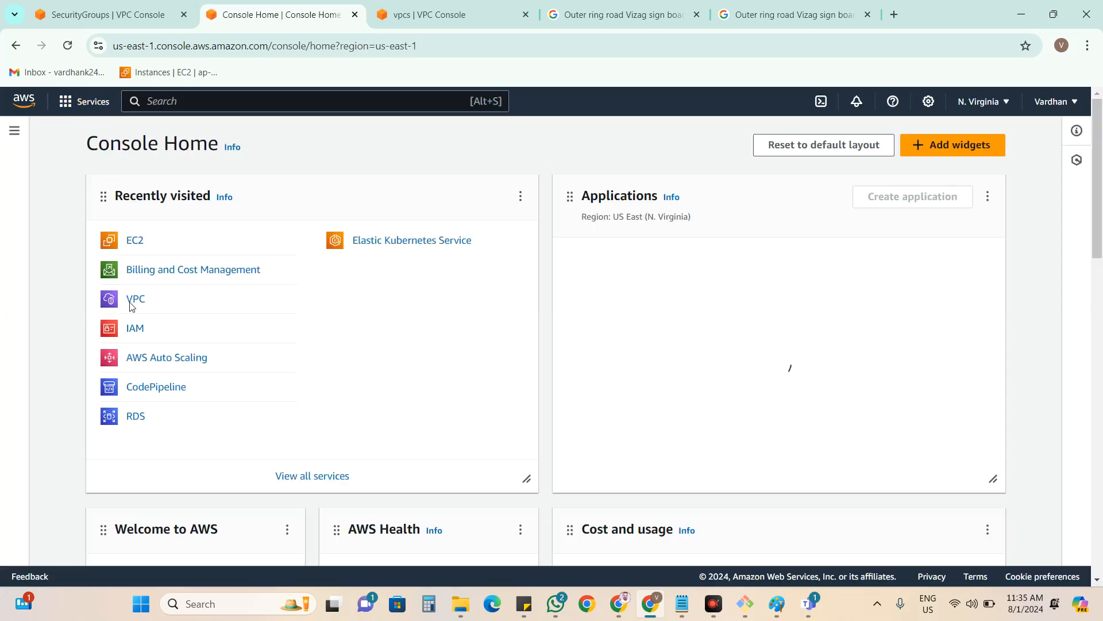
Open the EC2 service from the Compute category and display its Key Pairs list.
click(97, 105)
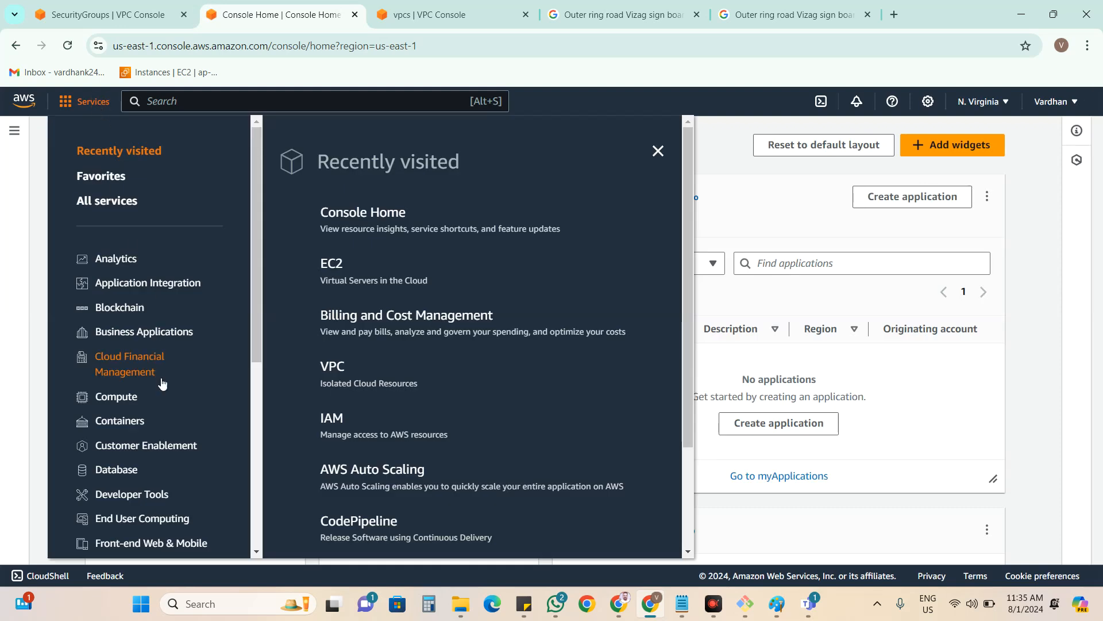
click(131, 397)
click(333, 228)
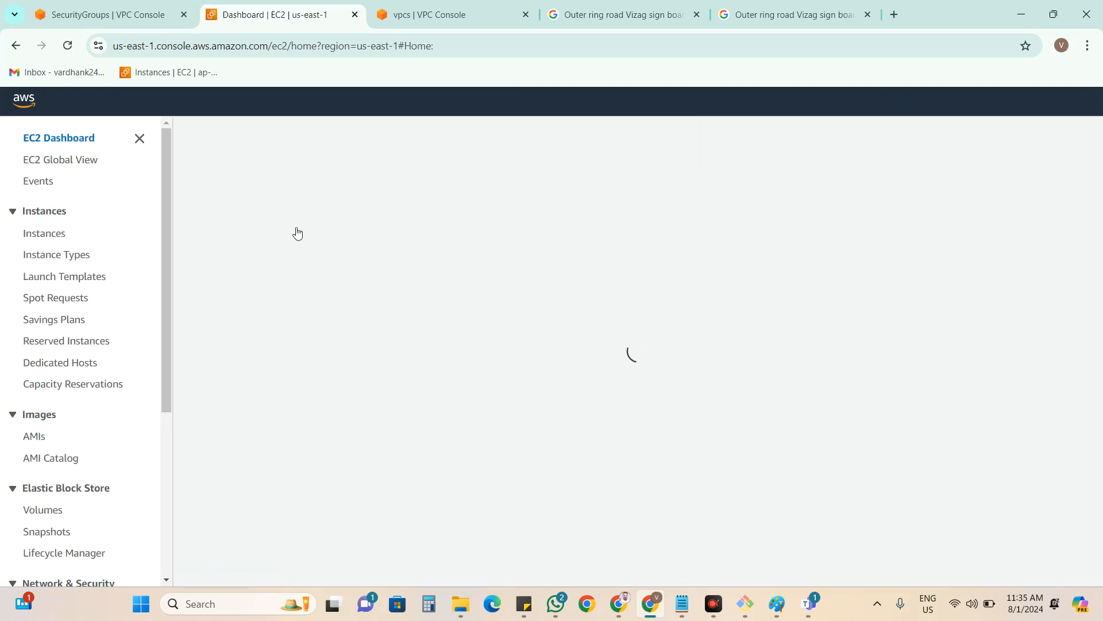
scroll(77, 311, down, 3)
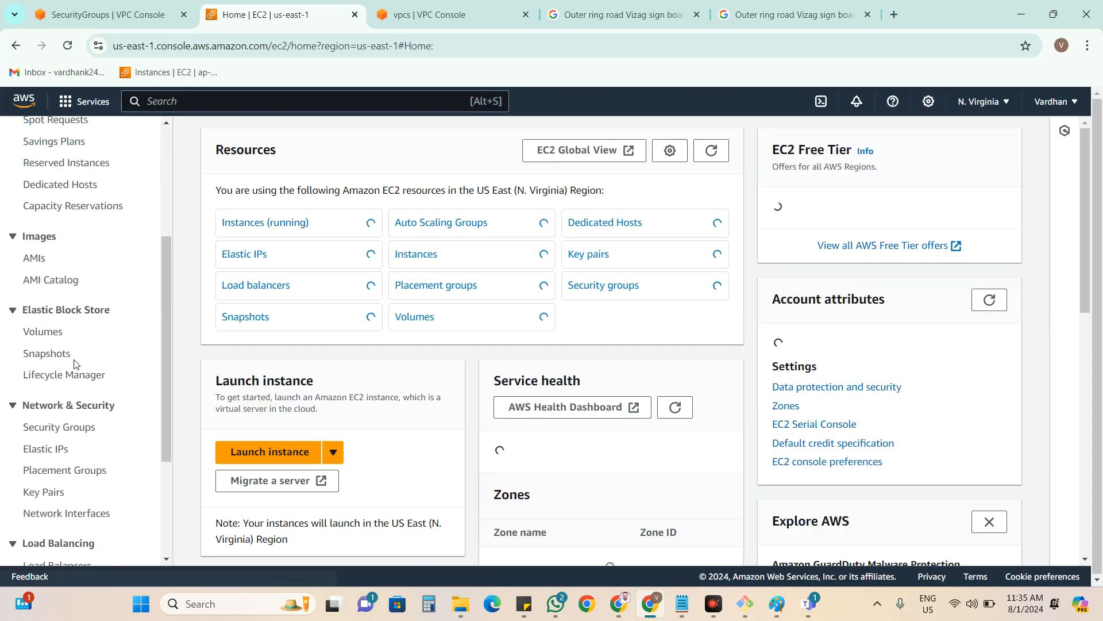
scroll(68, 331, down, 3)
click(54, 351)
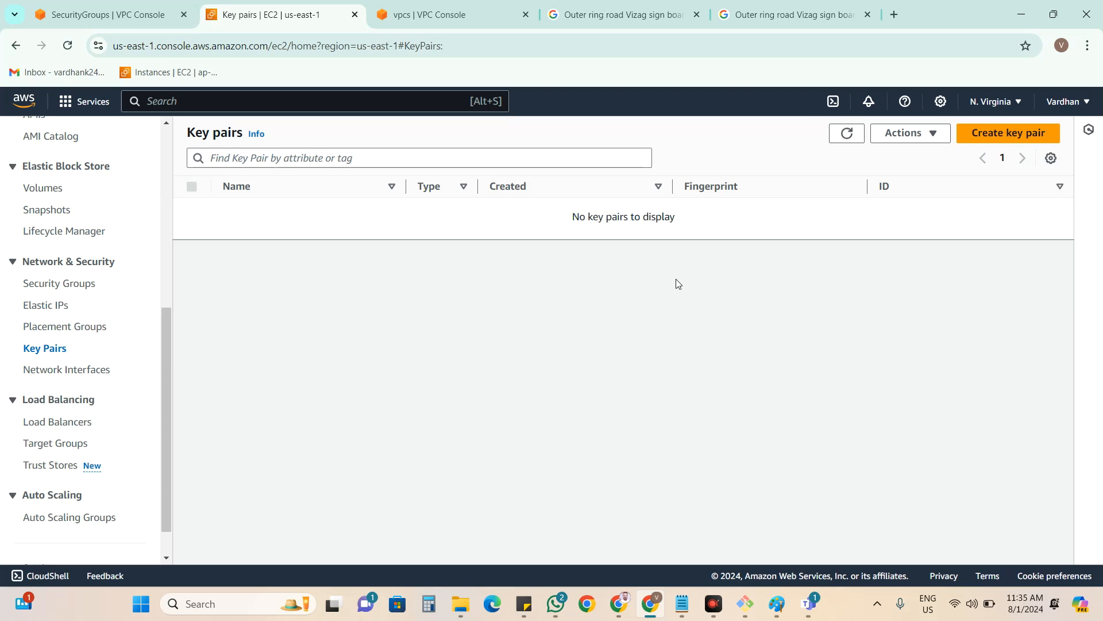
drag(165, 339, 167, 147)
drag(708, 223, 522, 220)
click(523, 220)
Create an RSA key pair named AWSB4-Keypair with the .pem private key file format.
click(1009, 133)
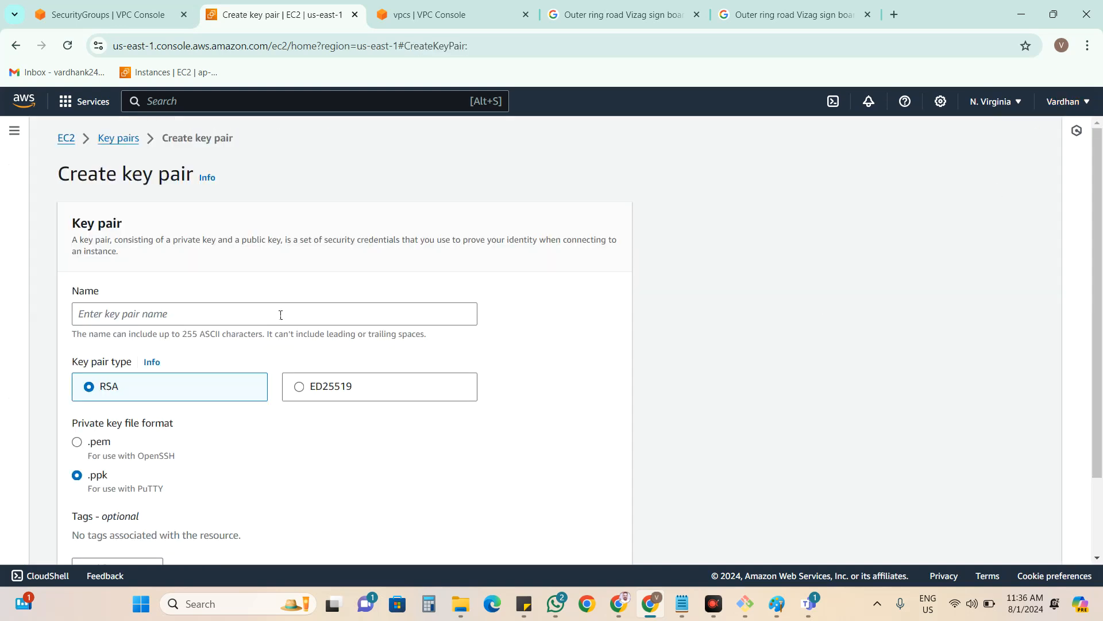
click(230, 311)
text(AW)
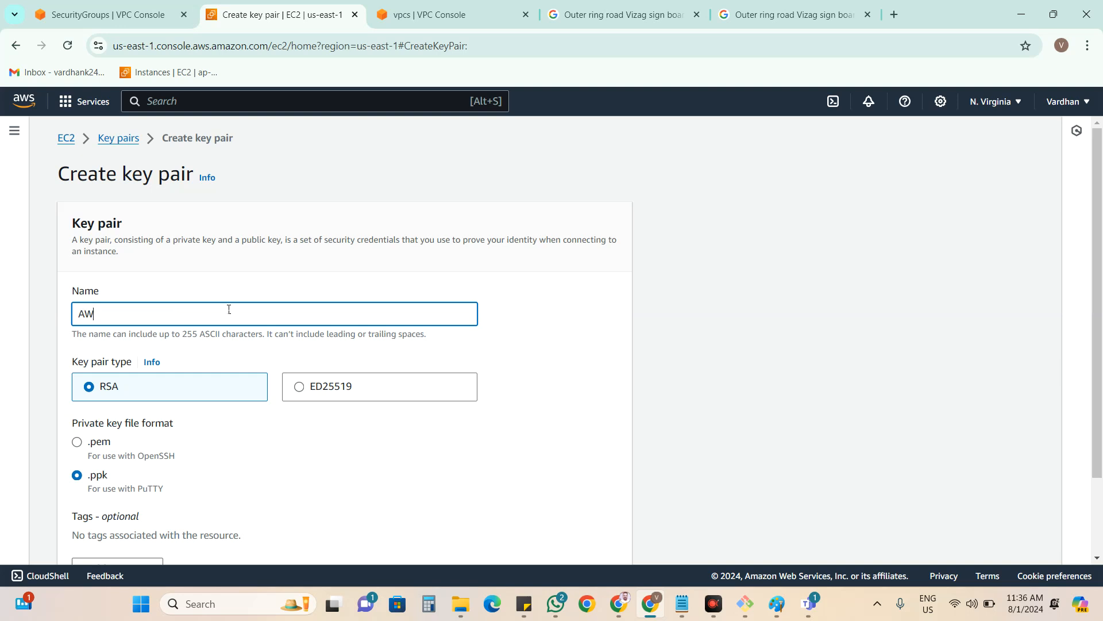
text(SB4-Keypair)
scroll(246, 357, down, 2)
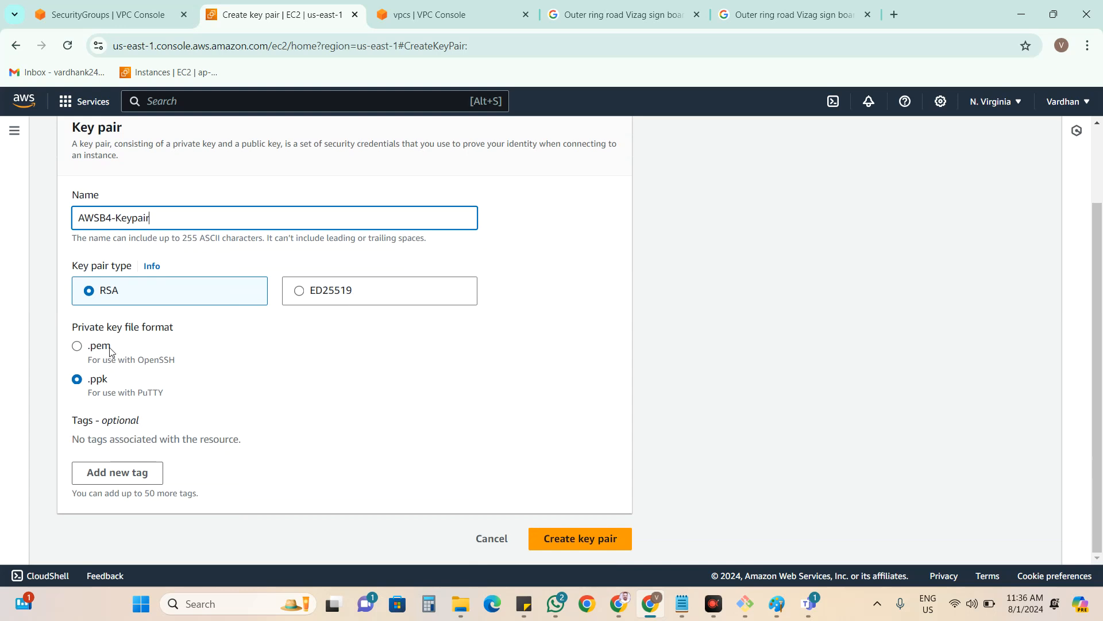
click(77, 346)
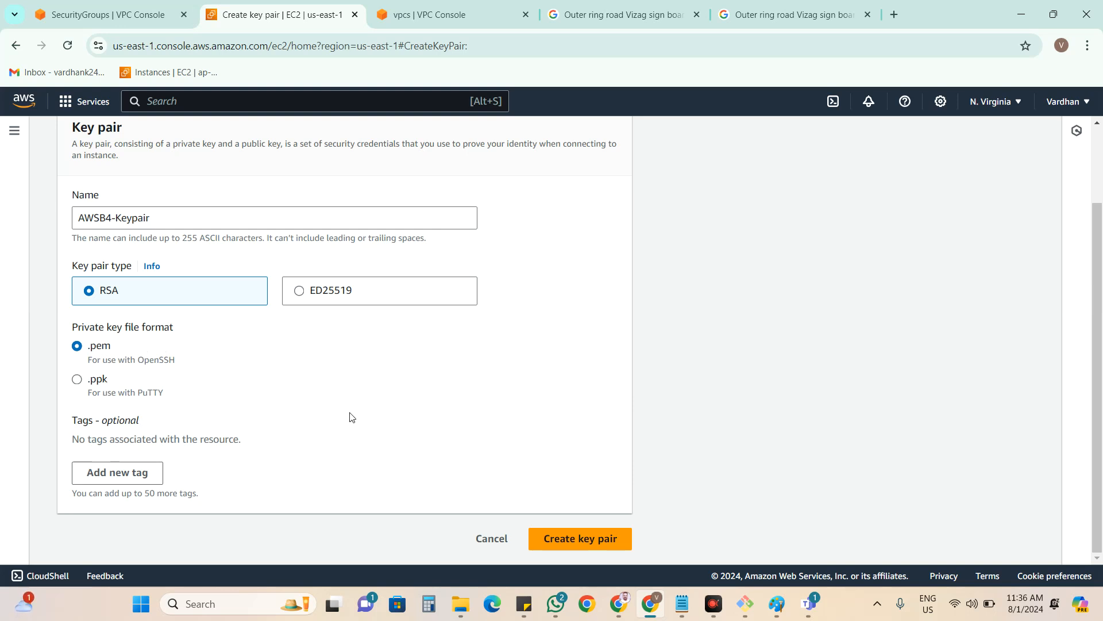
click(570, 539)
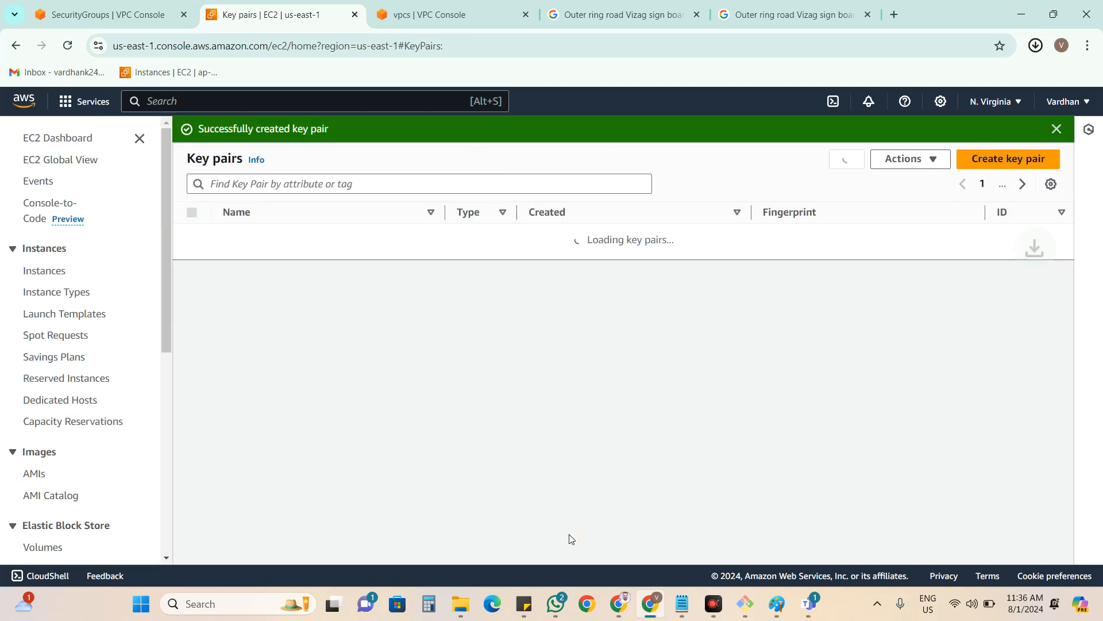
Place the downloaded AWSB4-Keypair.pem file in the PemKeys folder inside Downloads, and minimize the file window.
mouse_move(932, 93)
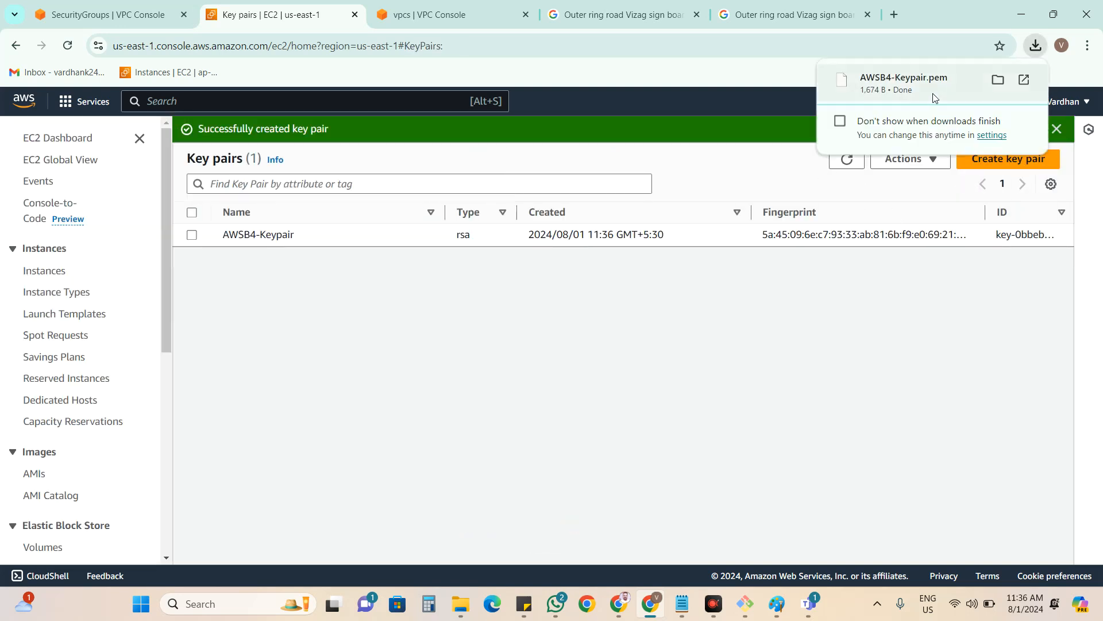
click(998, 80)
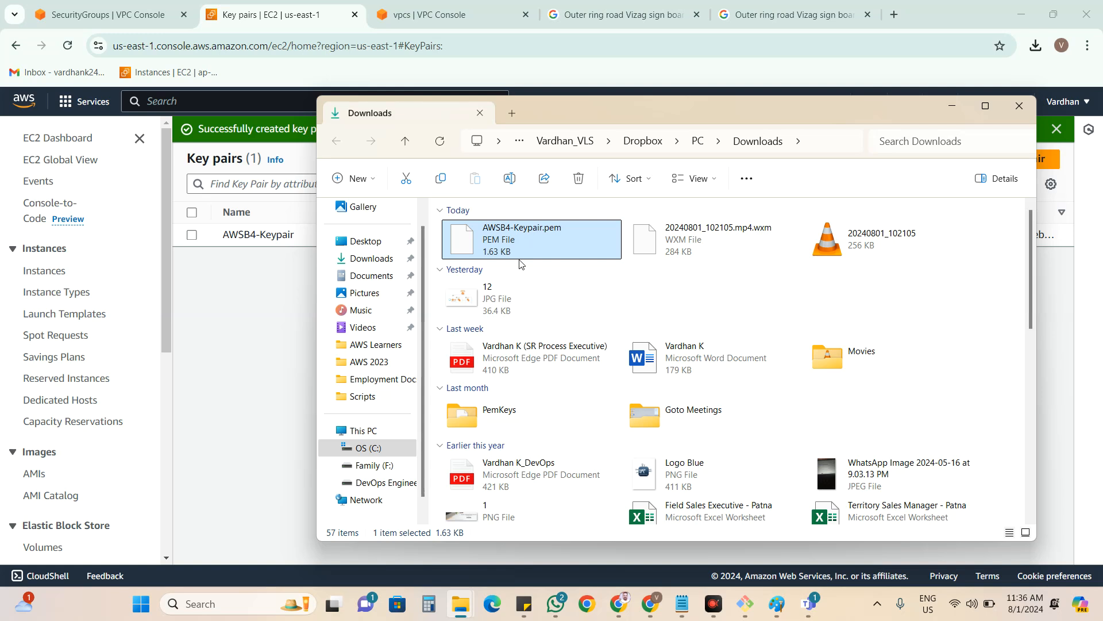
double_click(514, 406)
click(556, 366)
key(ctrl+v)
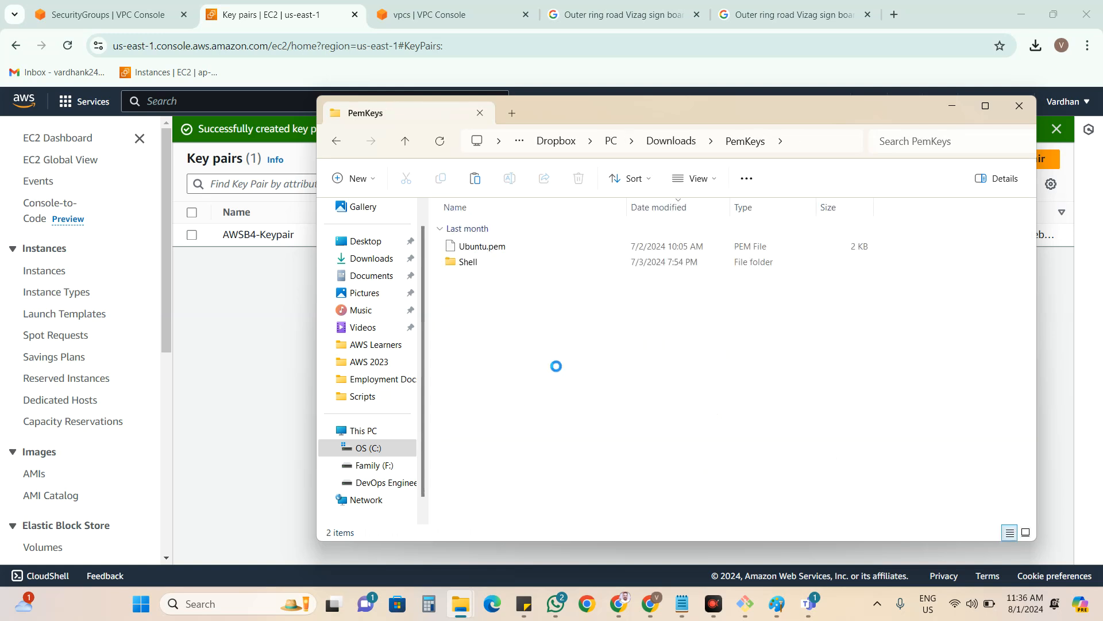
click(949, 107)
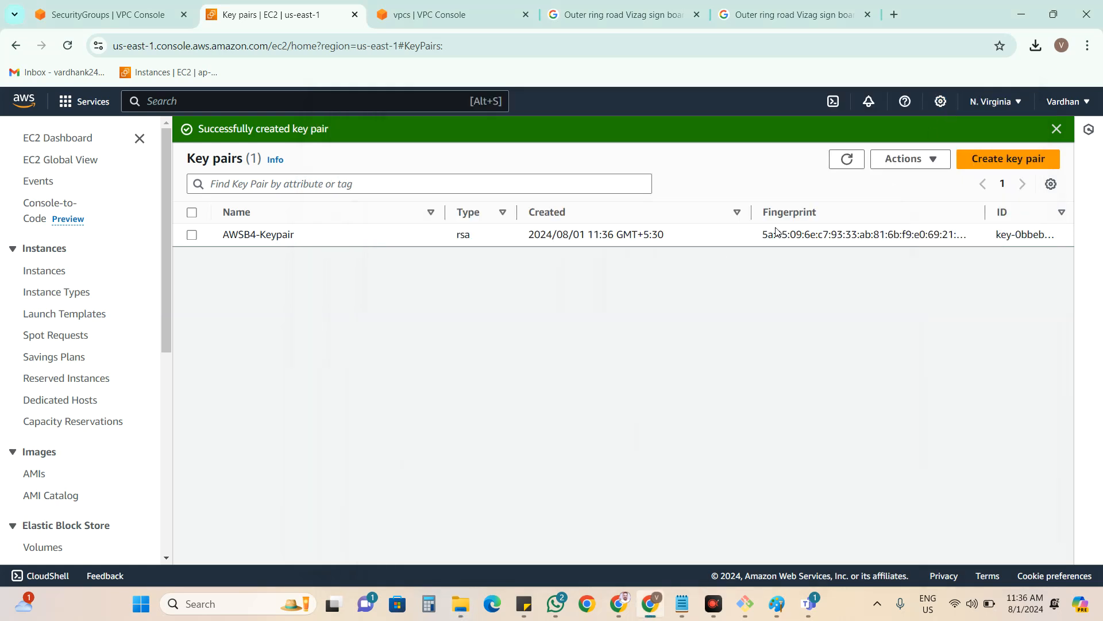
Narrow the Name column of the key pairs list and inspect the fingerprint and ID of AWSB4-Keypair.
drag(763, 234, 960, 239)
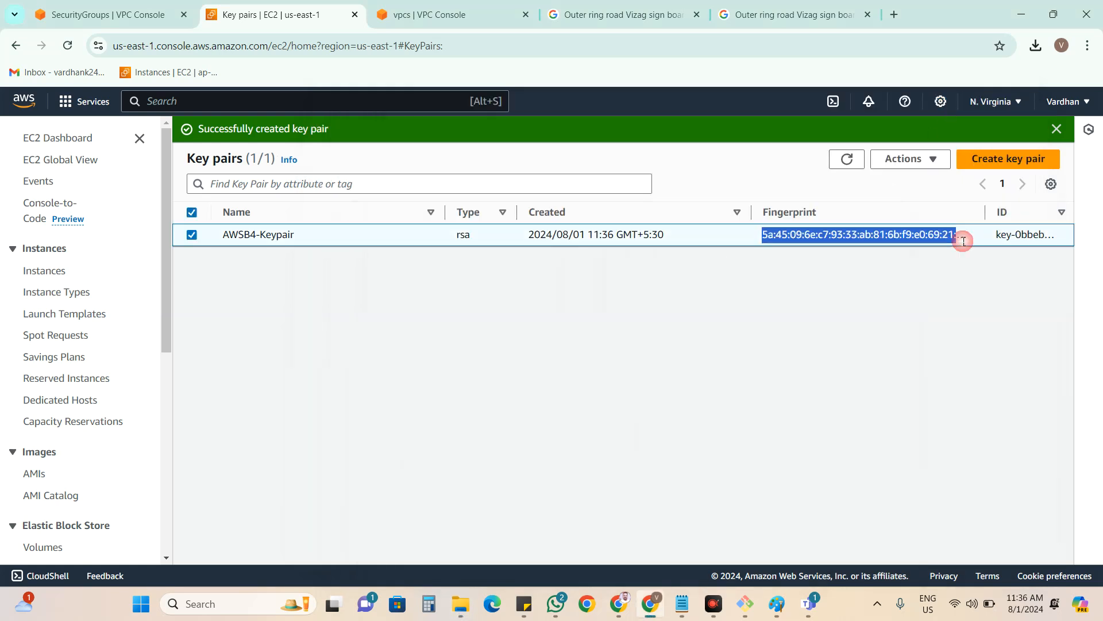
drag(446, 212, 390, 212)
click(767, 236)
drag(710, 235, 1063, 236)
click(968, 272)
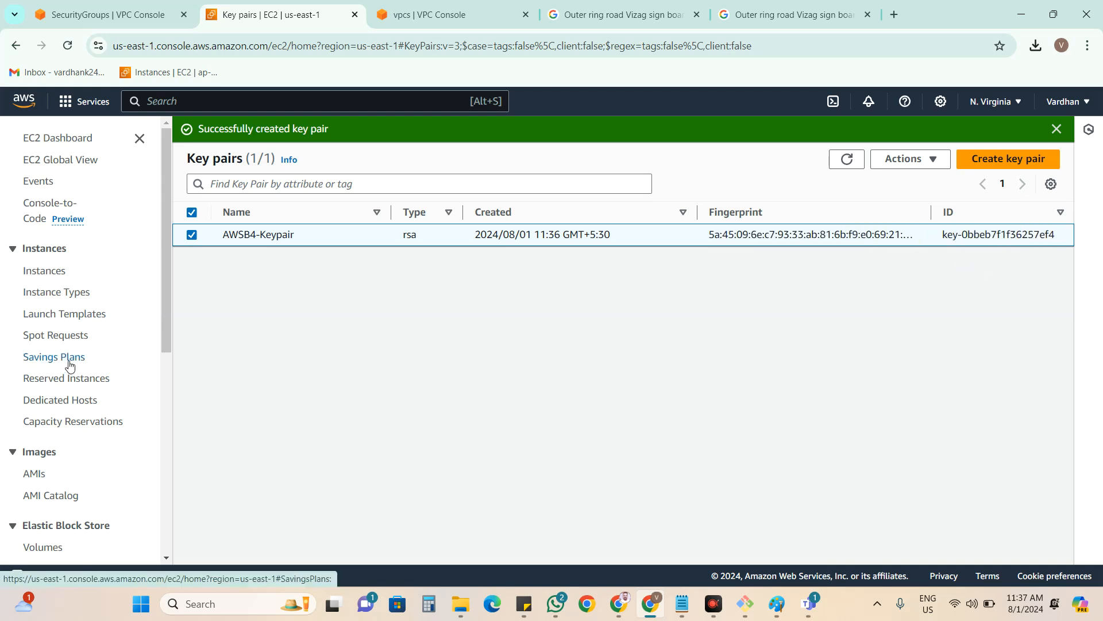
Examine the EC2 Instances list, and open the instance launch form and cancel it.
click(55, 275)
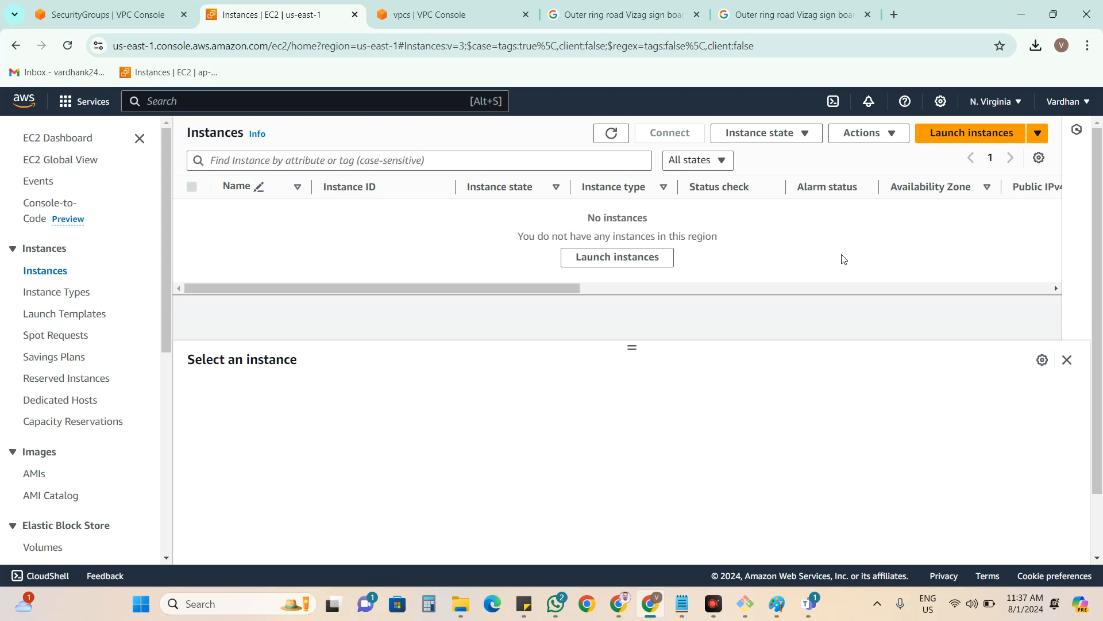
drag(659, 269, 516, 223)
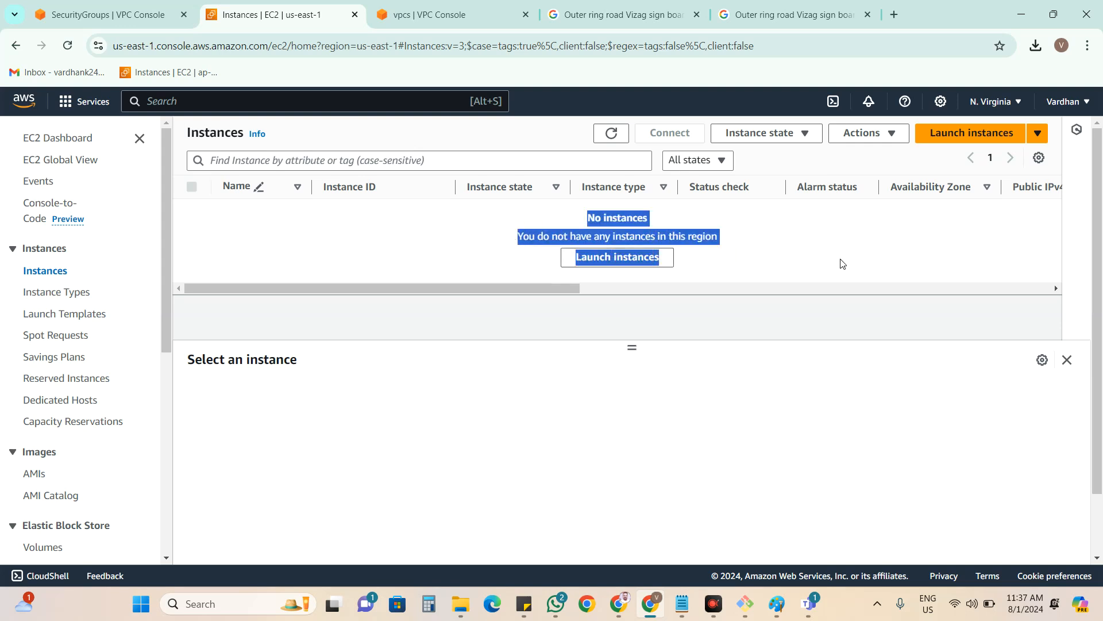
click(843, 263)
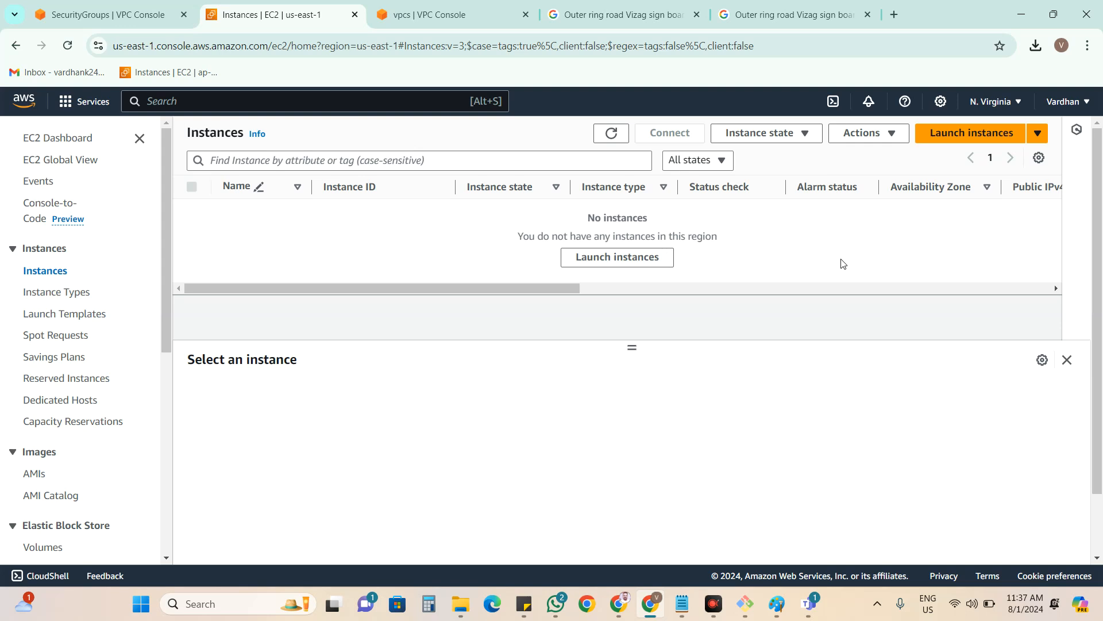
click(963, 133)
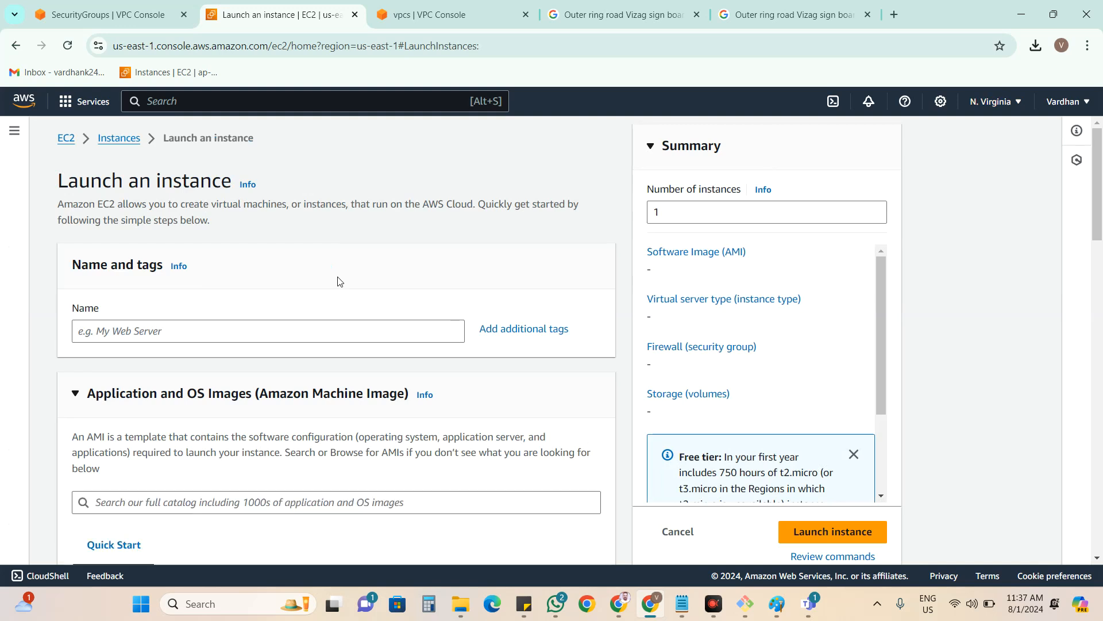
click(679, 533)
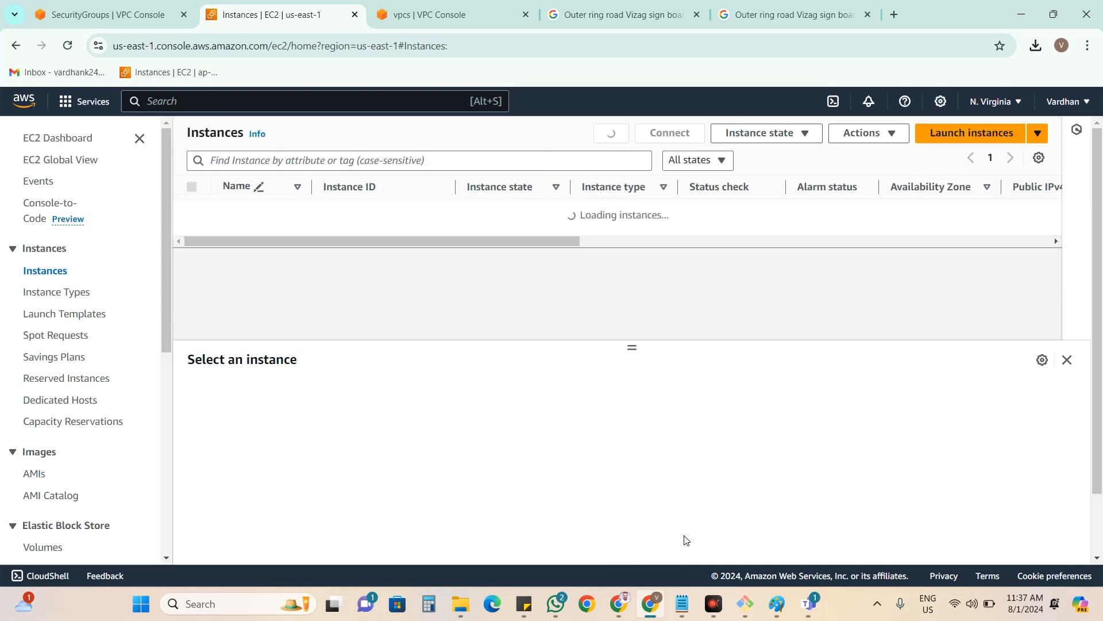
Switch to the AWS.txt notes and review the keypair, Ubuntu deployment and flow log monitoring items.
click(683, 604)
drag(160, 468, 46, 469)
drag(548, 484, 60, 489)
drag(480, 335, 342, 338)
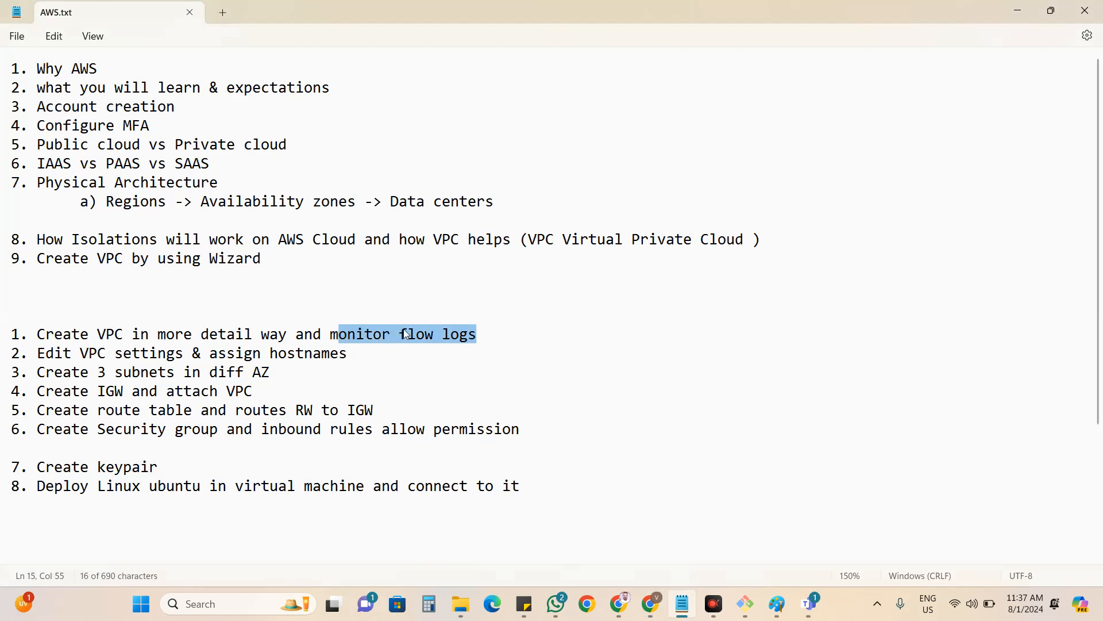
mouse_move(816, 607)
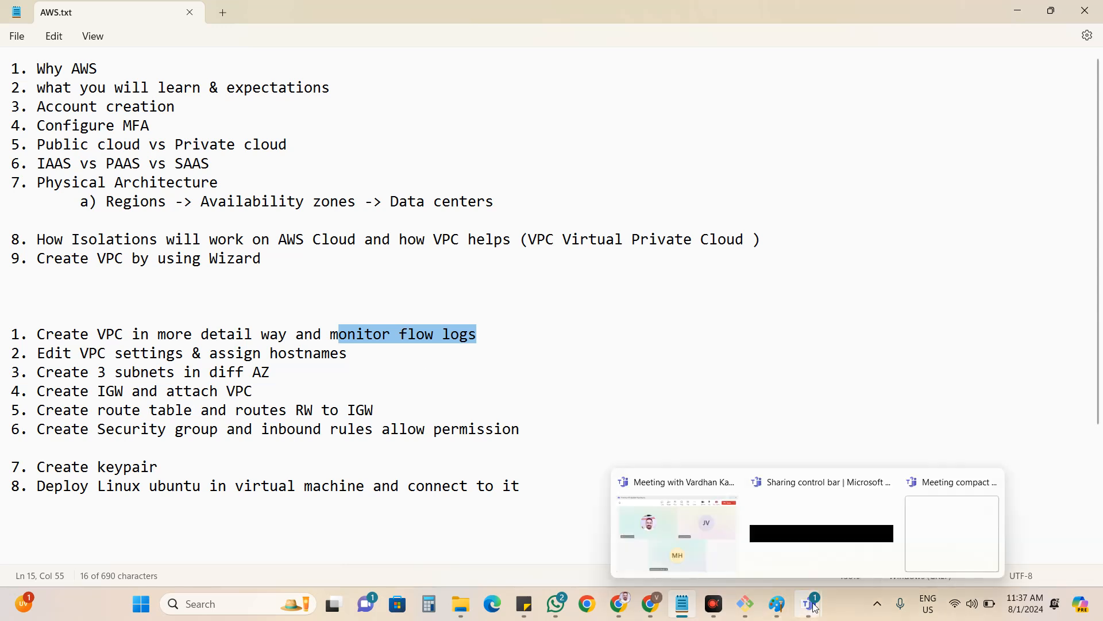
Switch to the VPC console in the browser and start creating a flow log for AWSB4-VPC.
click(652, 607)
click(118, 15)
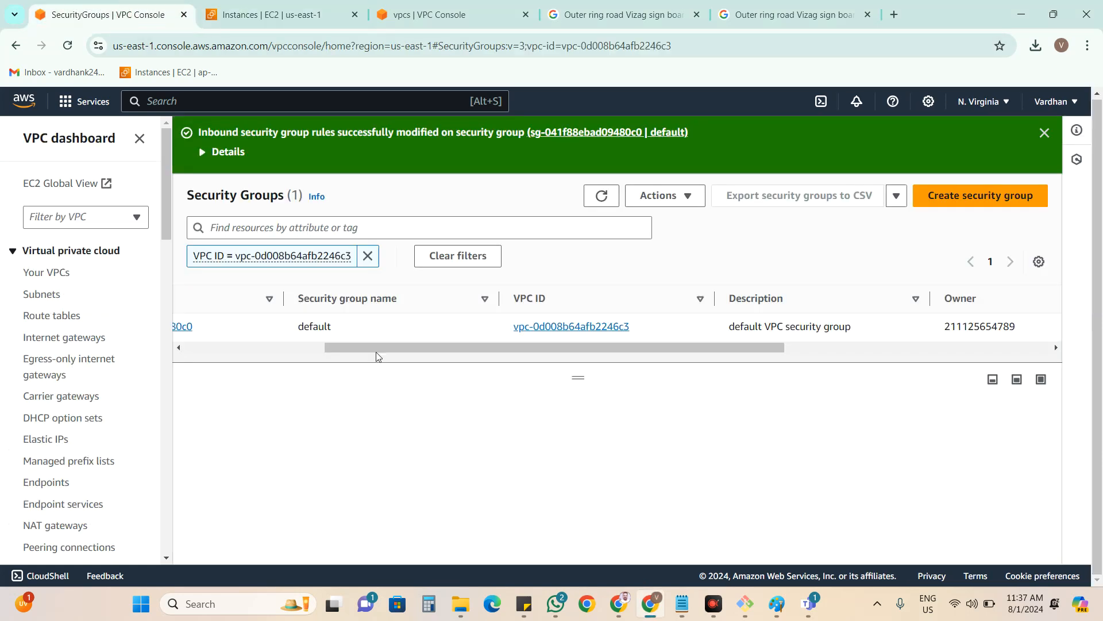
click(50, 274)
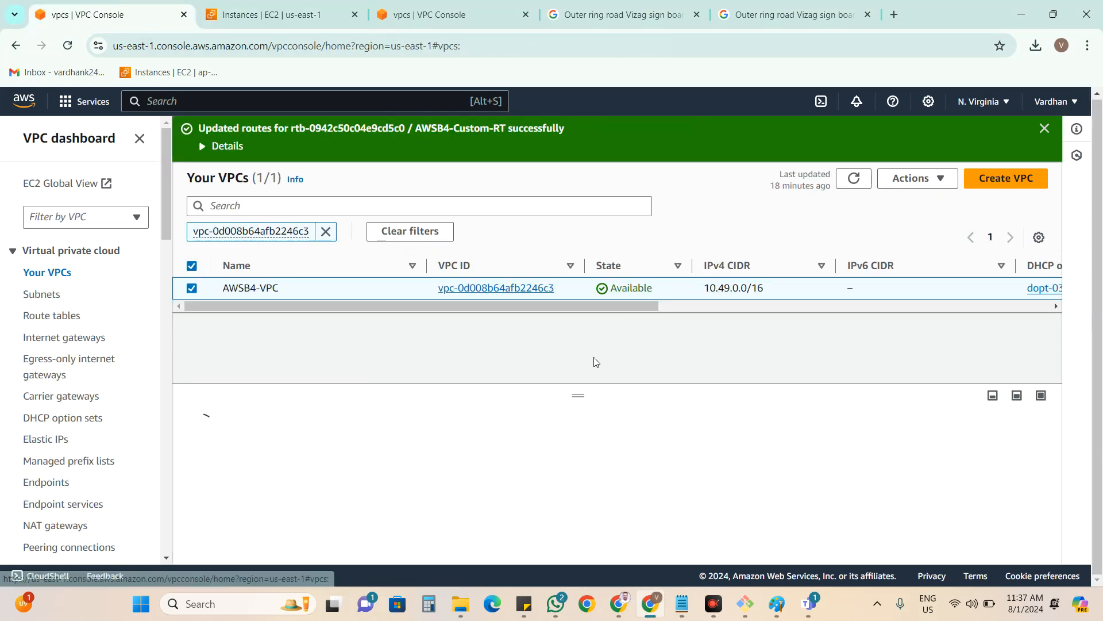
click(437, 453)
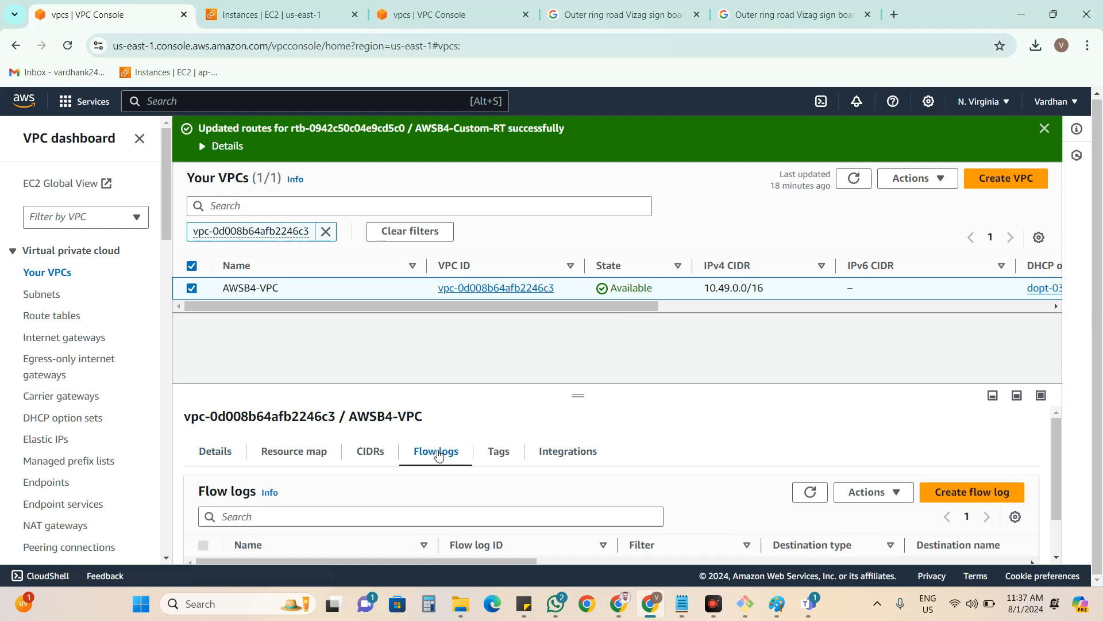
scroll(989, 475, down, 1)
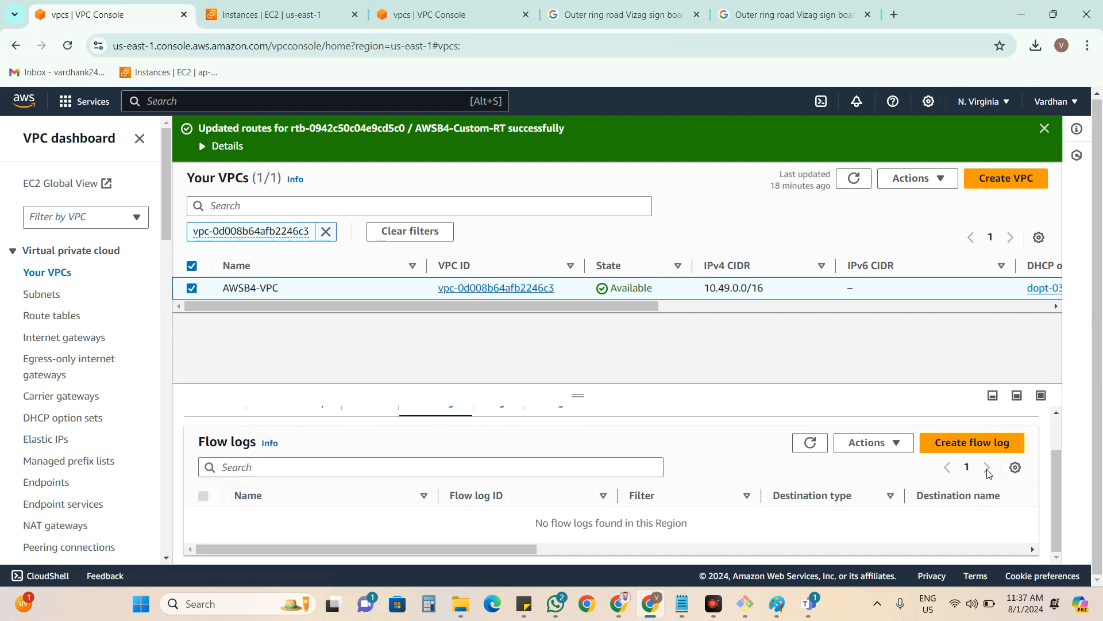
click(963, 442)
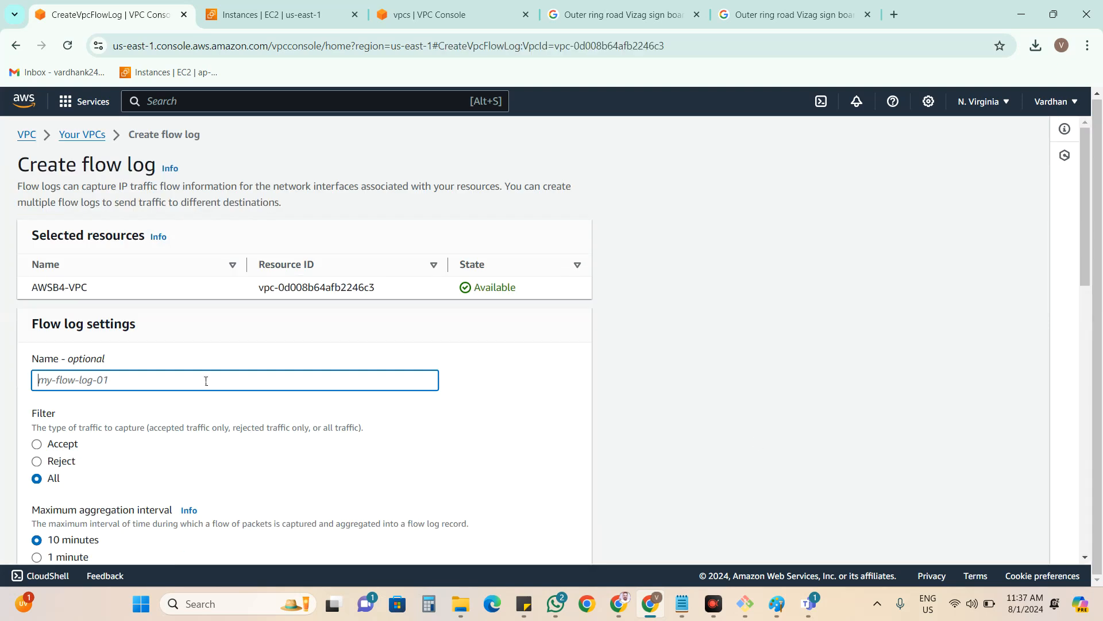
Name the flow log AWSB4-Flow-Logs.
text(AWSB4-flow-log)
key(BackSpace)
text(L)
key(Delete)
text(F)
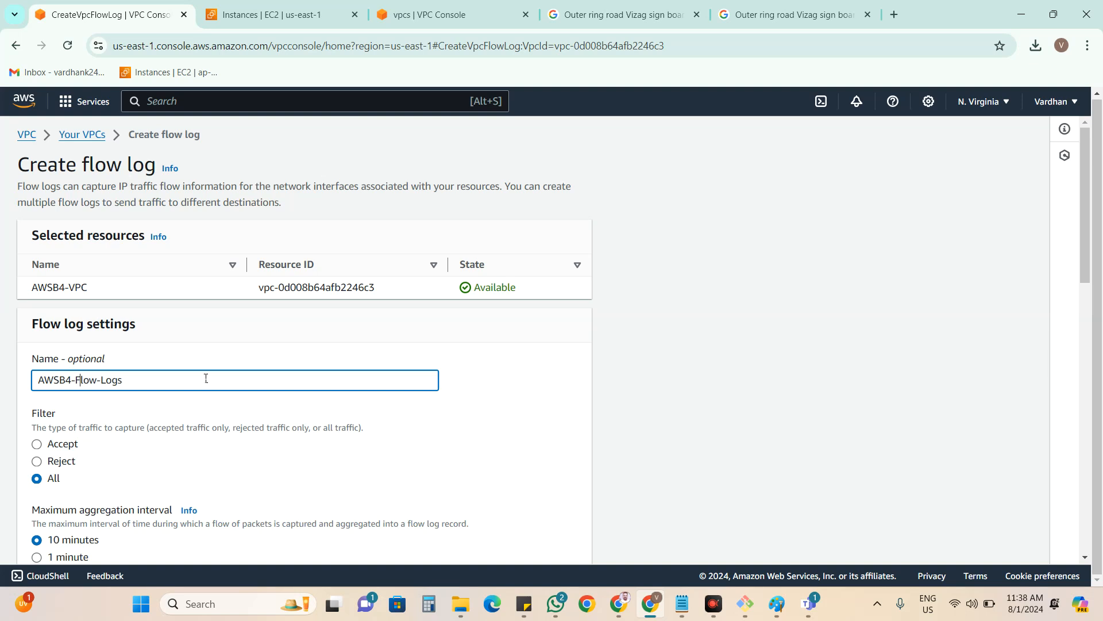
Try the Accept and Reject traffic filters, settle on All, and set the maximum aggregation interval to 1 minute.
scroll(206, 378, down, 1)
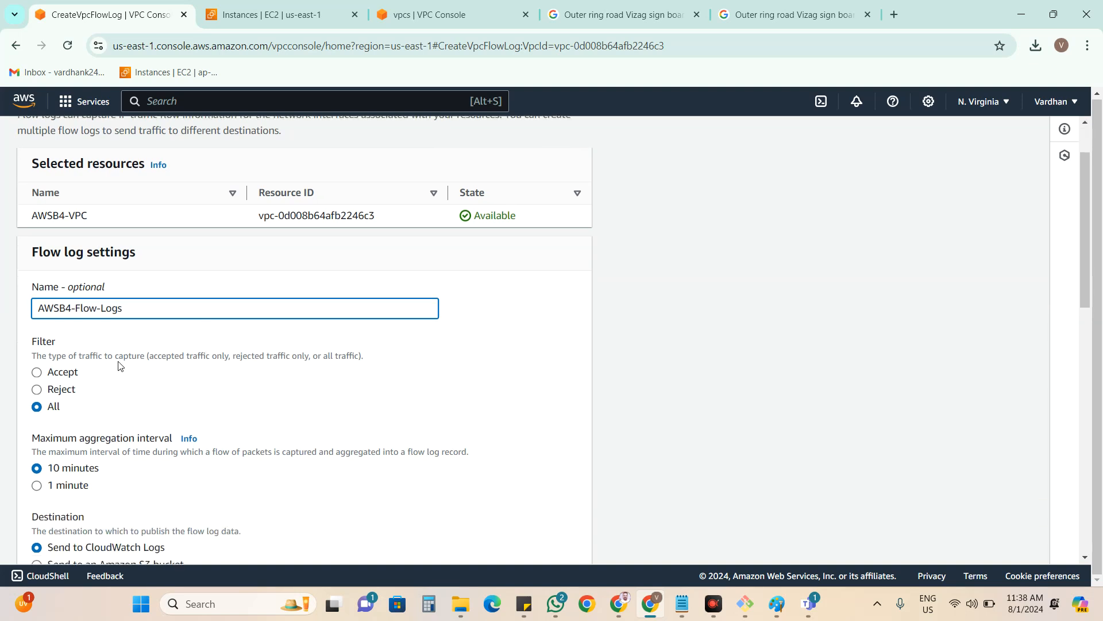
drag(115, 357, 178, 359)
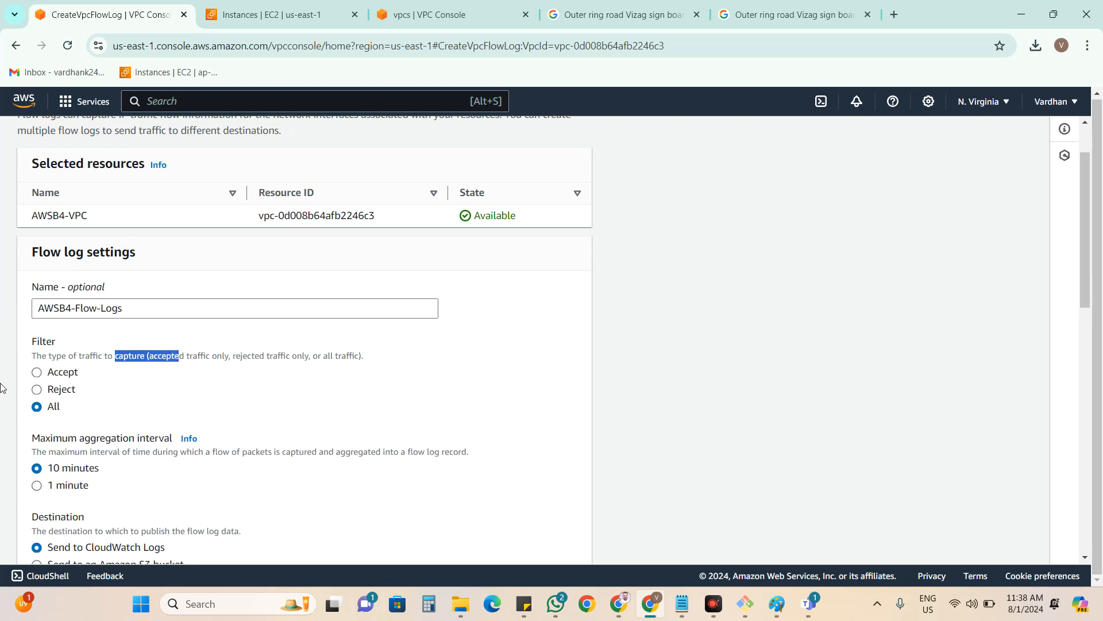
click(36, 375)
click(37, 392)
click(37, 408)
scroll(119, 411, down, 3)
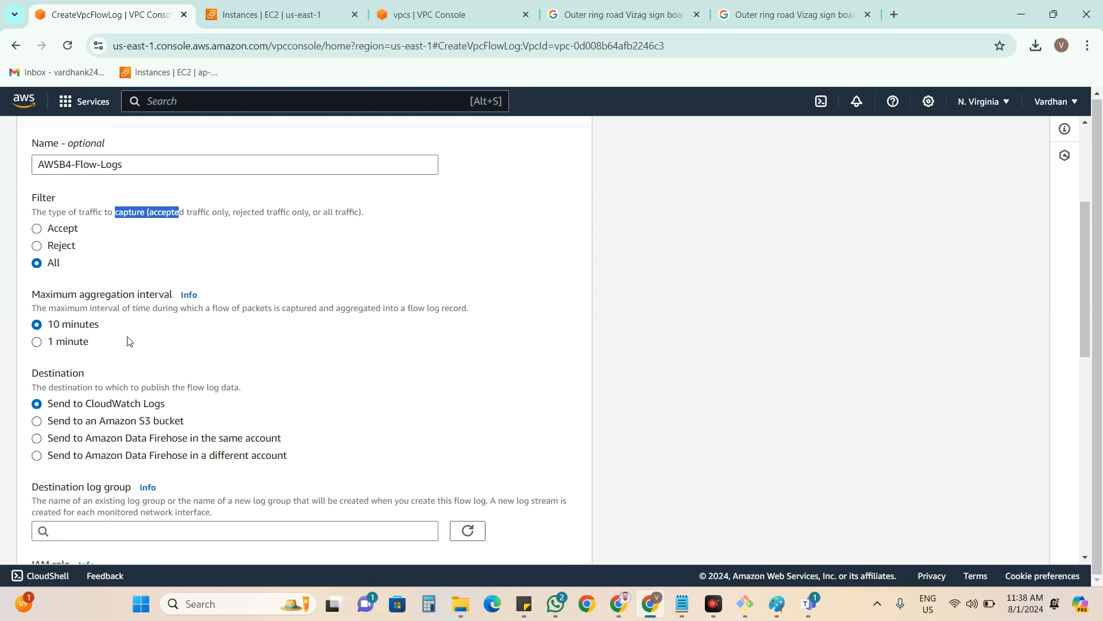
click(41, 343)
scroll(128, 346, down, 2)
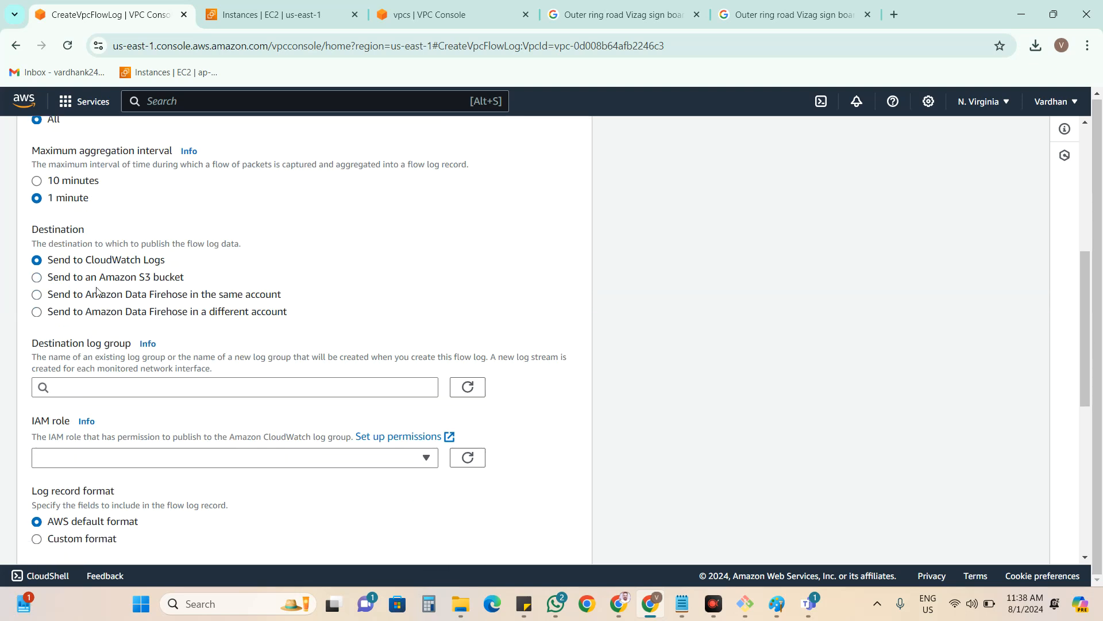
Compare the flow log destinations and choose to send the data to an Amazon S3 bucket, ready for its ARN.
drag(175, 261, 102, 260)
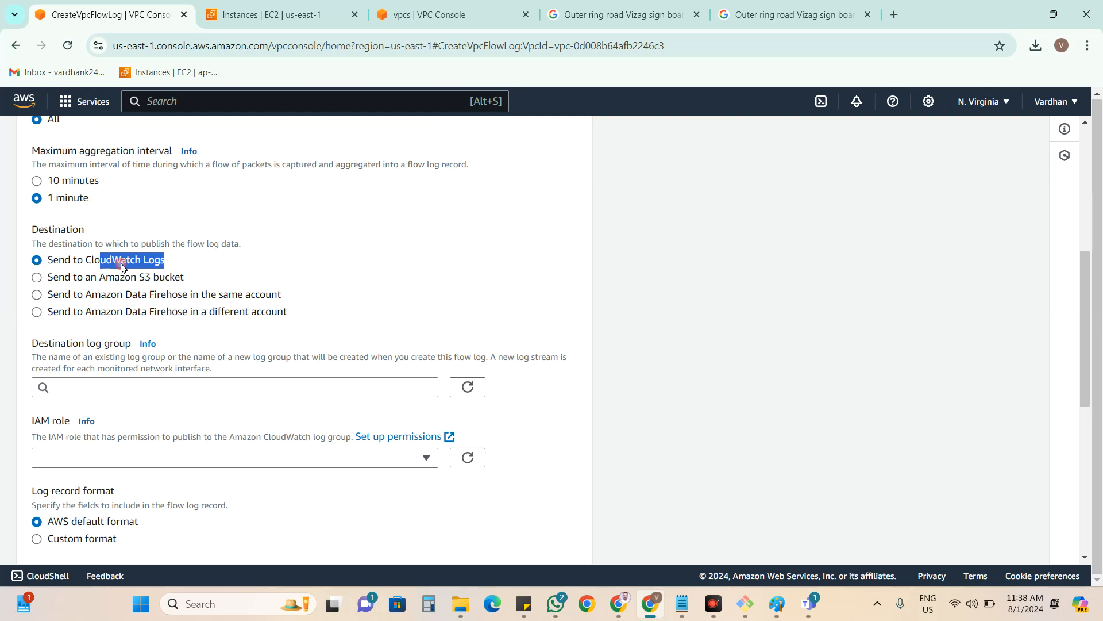
drag(190, 278, 121, 278)
click(247, 285)
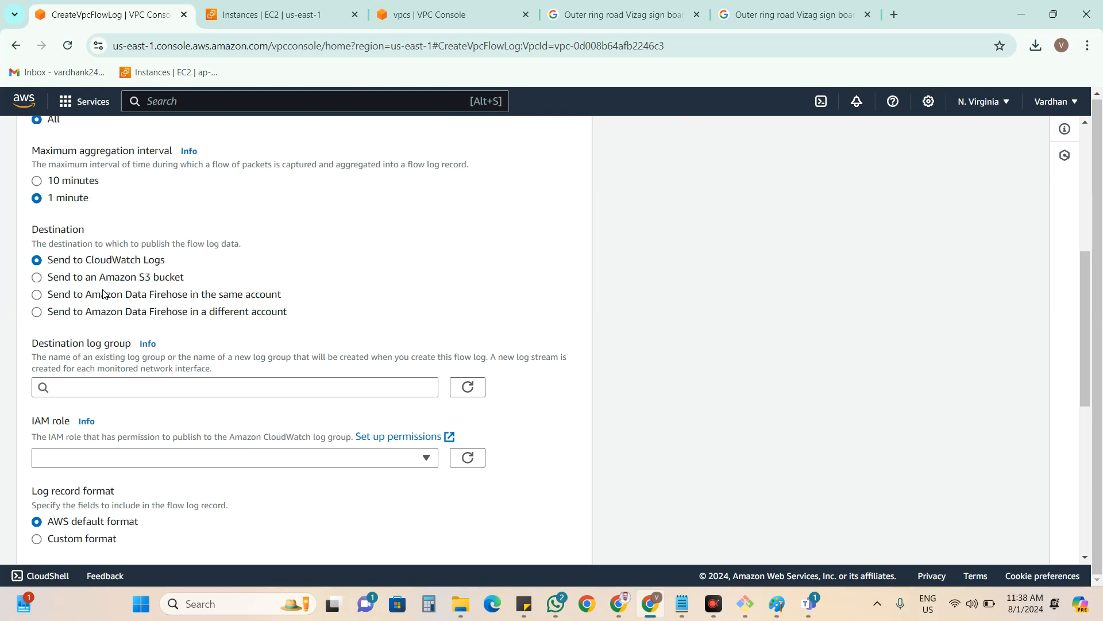
click(37, 277)
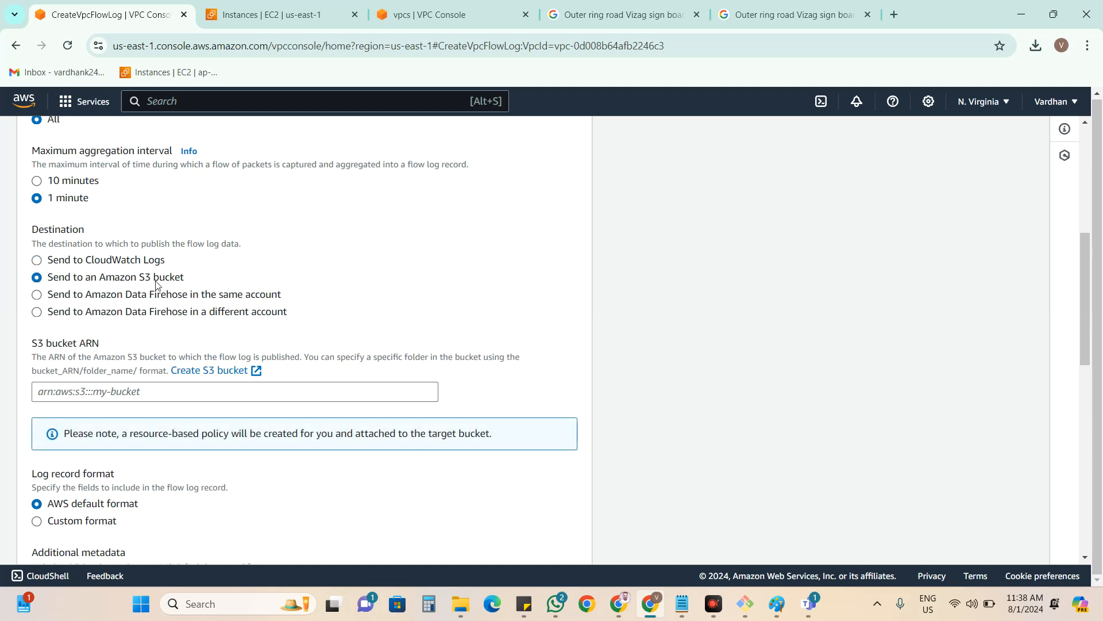
click(158, 394)
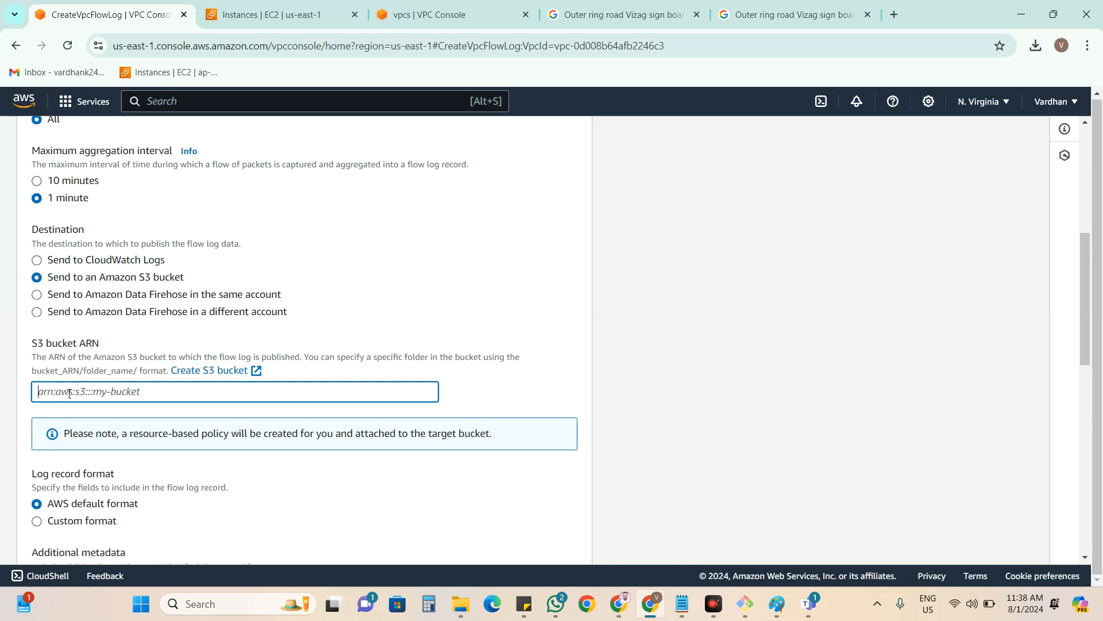
Browse the AWS service categories, including Networking & Content Delivery and Storage, and open the S3 service.
click(85, 102)
scroll(127, 285, down, 3)
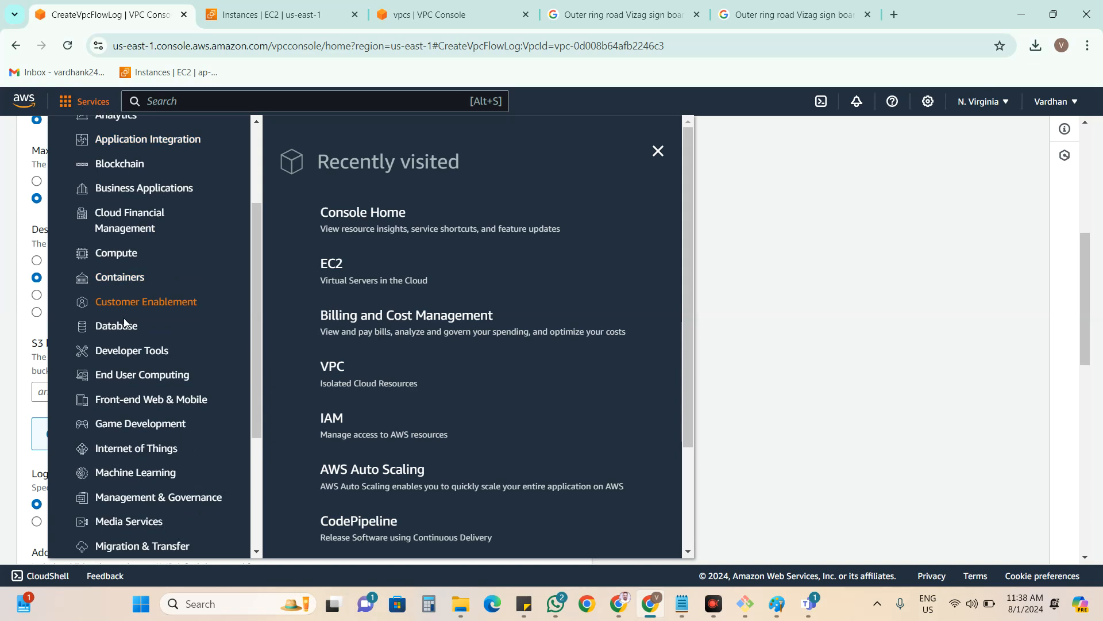
scroll(124, 326, down, 4)
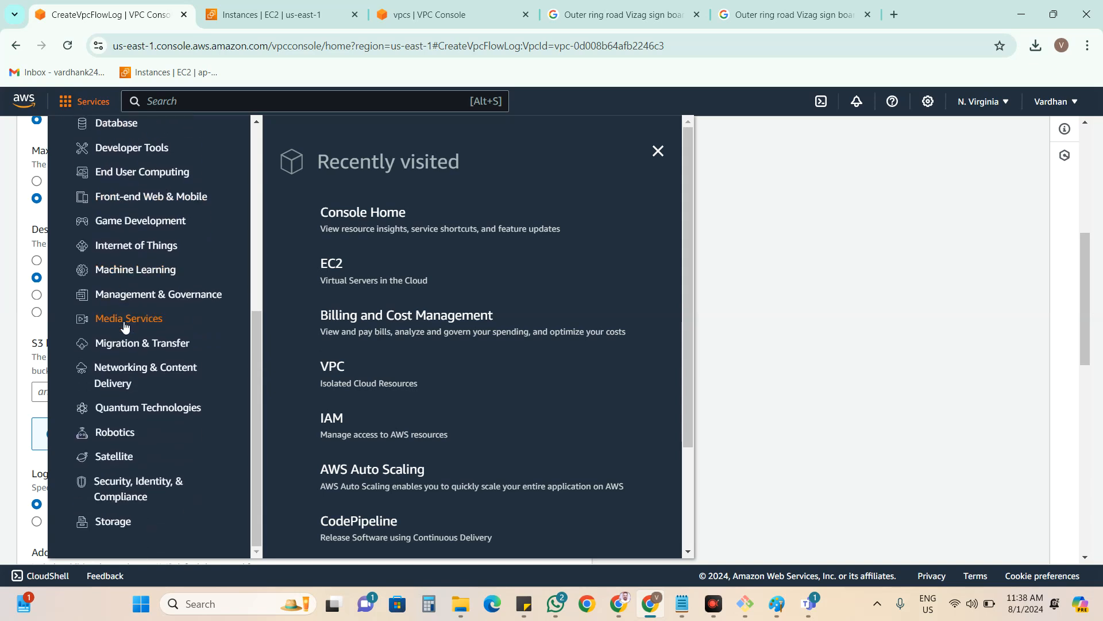
click(125, 372)
scroll(426, 356, down, 2)
scroll(423, 359, up, 3)
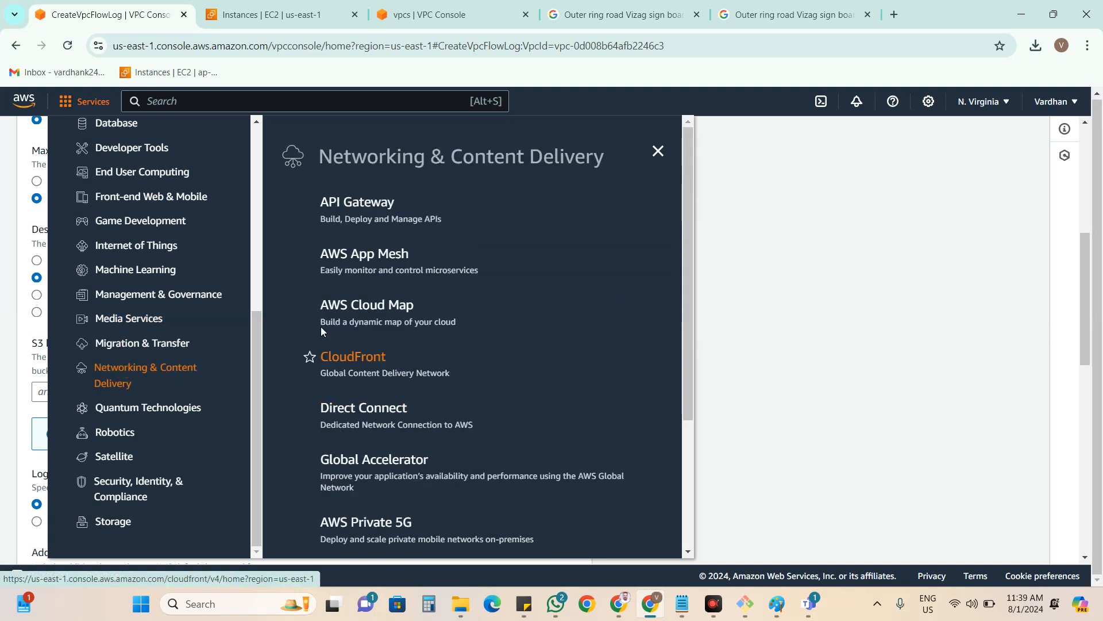
click(209, 103)
text(S)
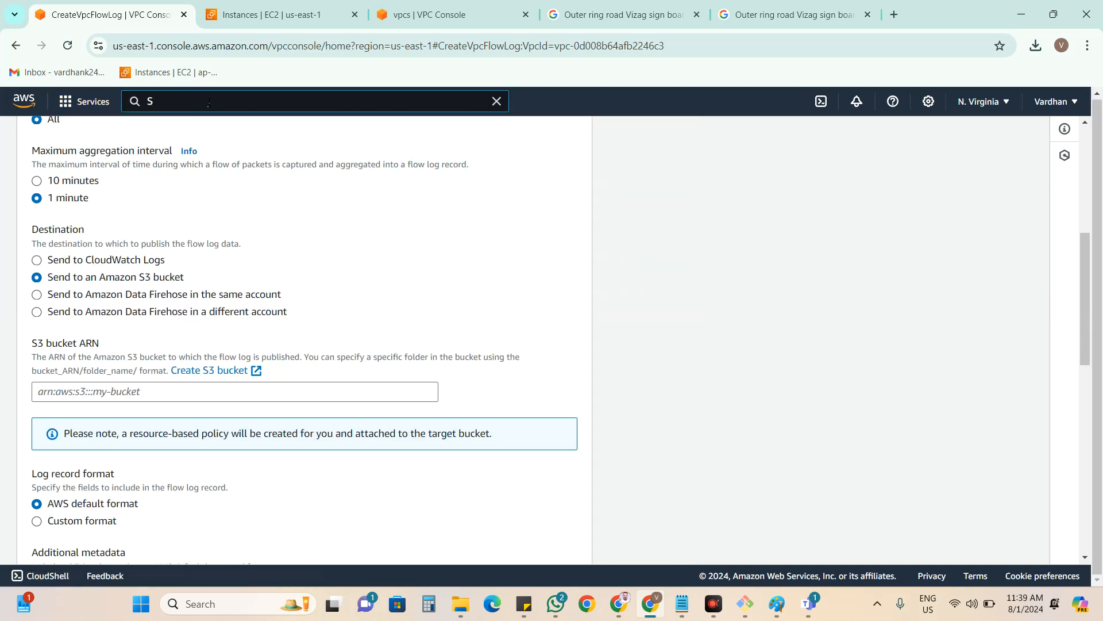
key(BackSpace)
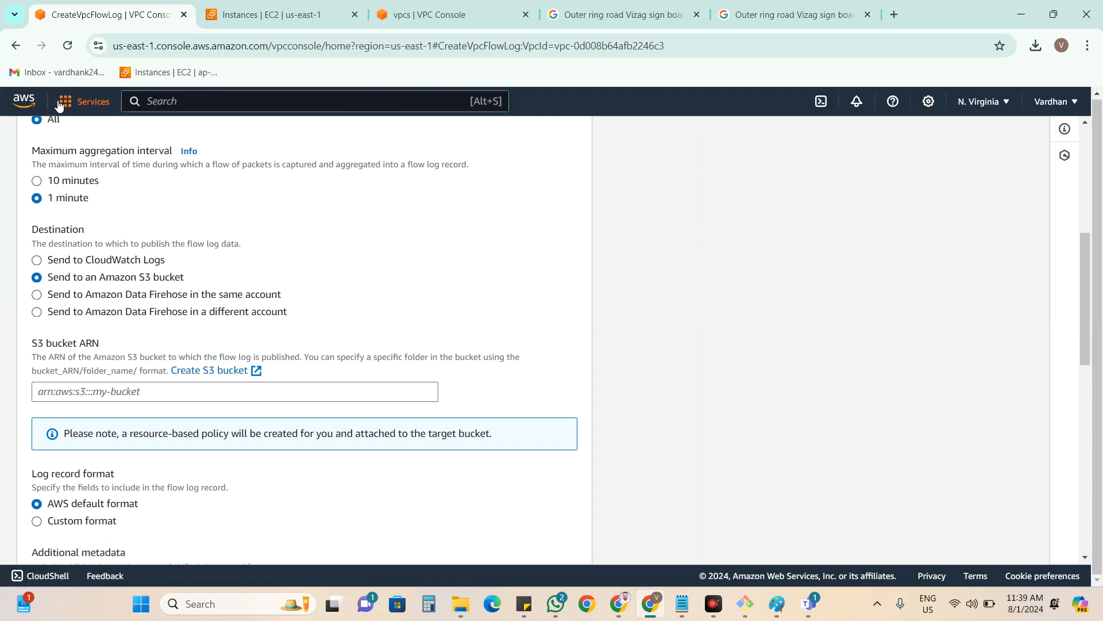
click(80, 101)
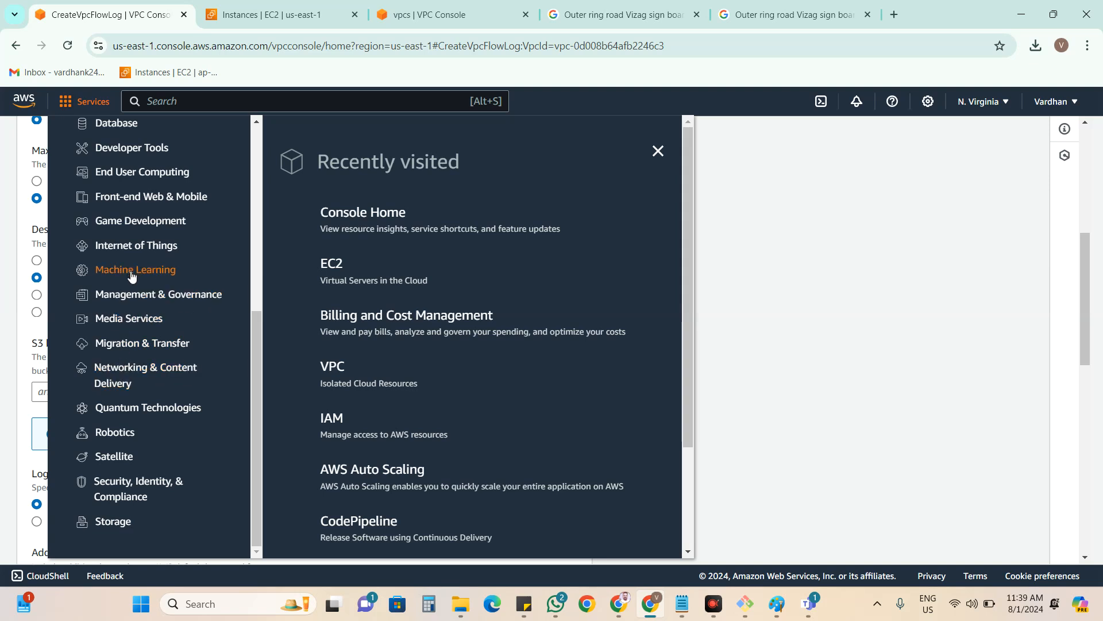
scroll(131, 274, up, 1)
scroll(133, 218, up, 3)
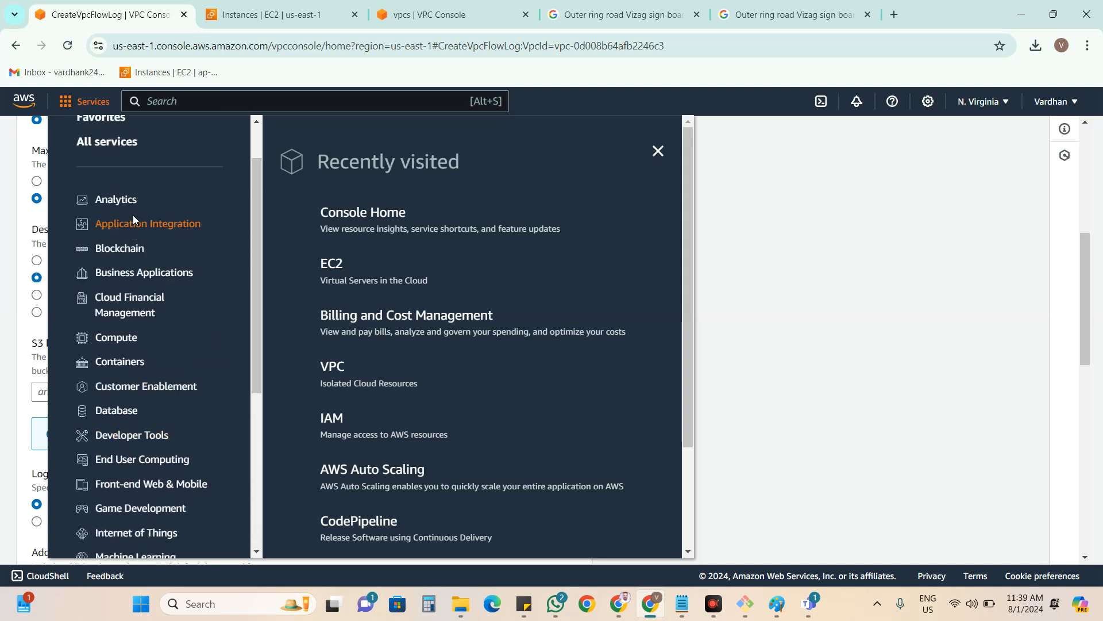
scroll(136, 328, down, 1)
scroll(136, 331, down, 2)
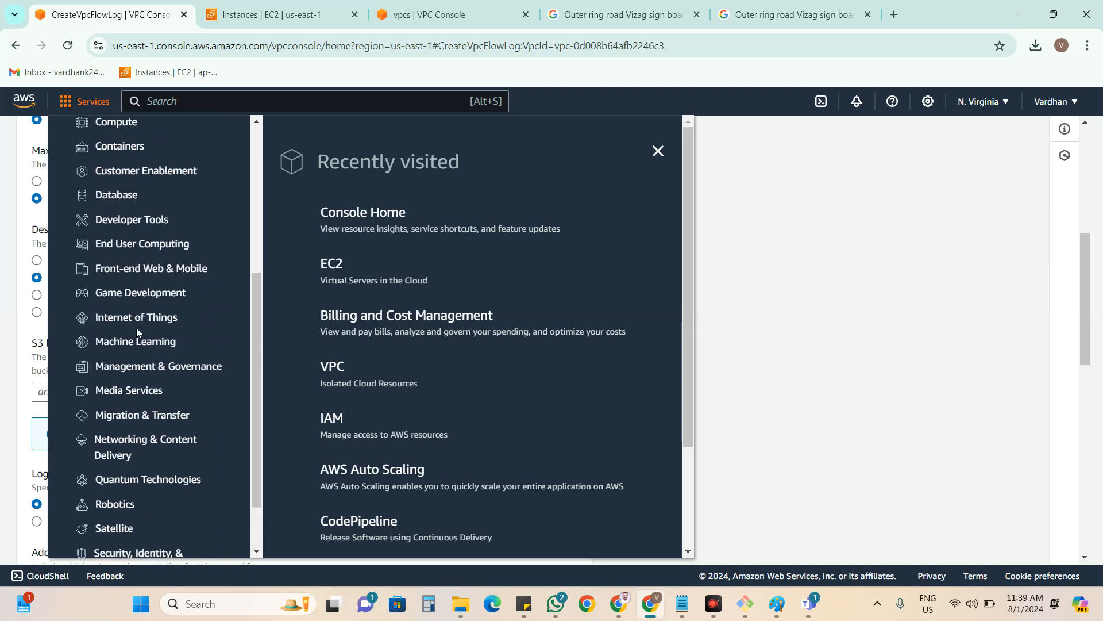
scroll(136, 327, down, 1)
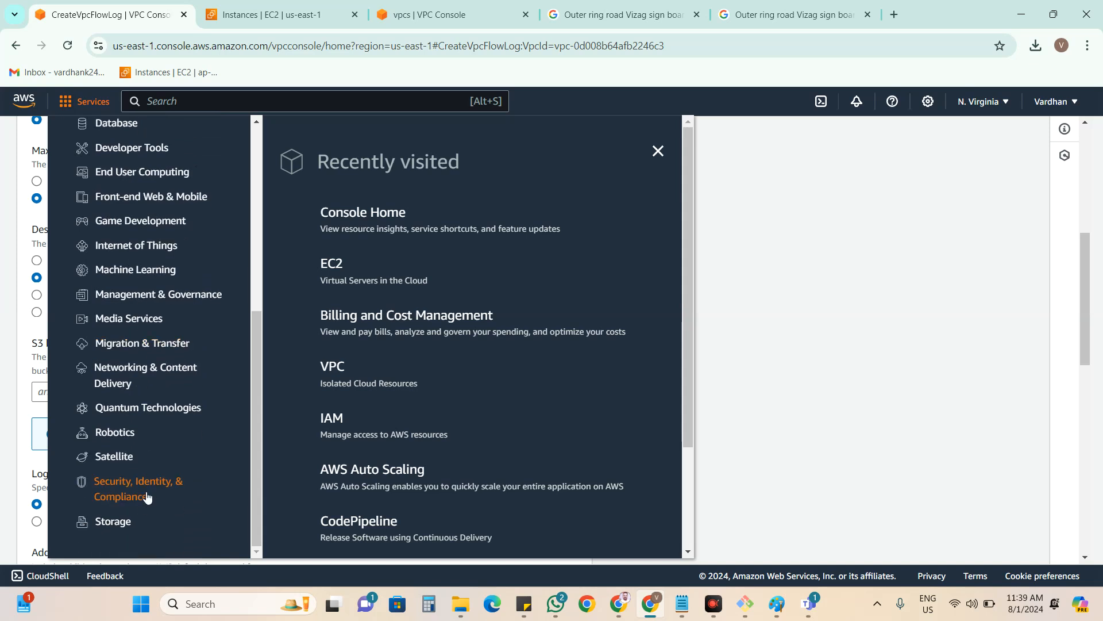
click(112, 521)
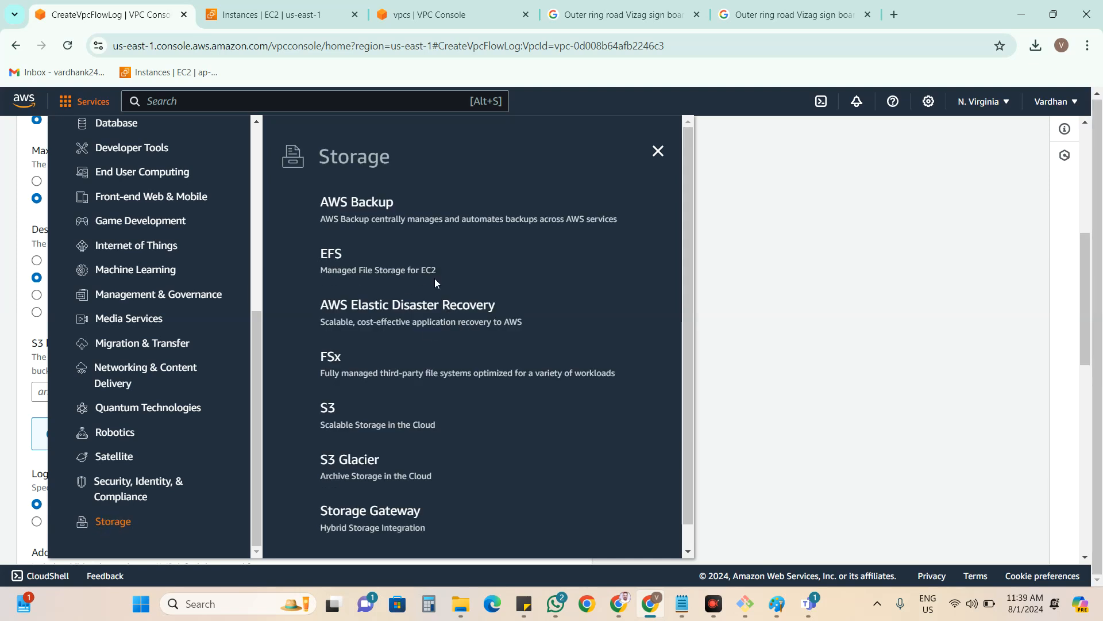
click(331, 409)
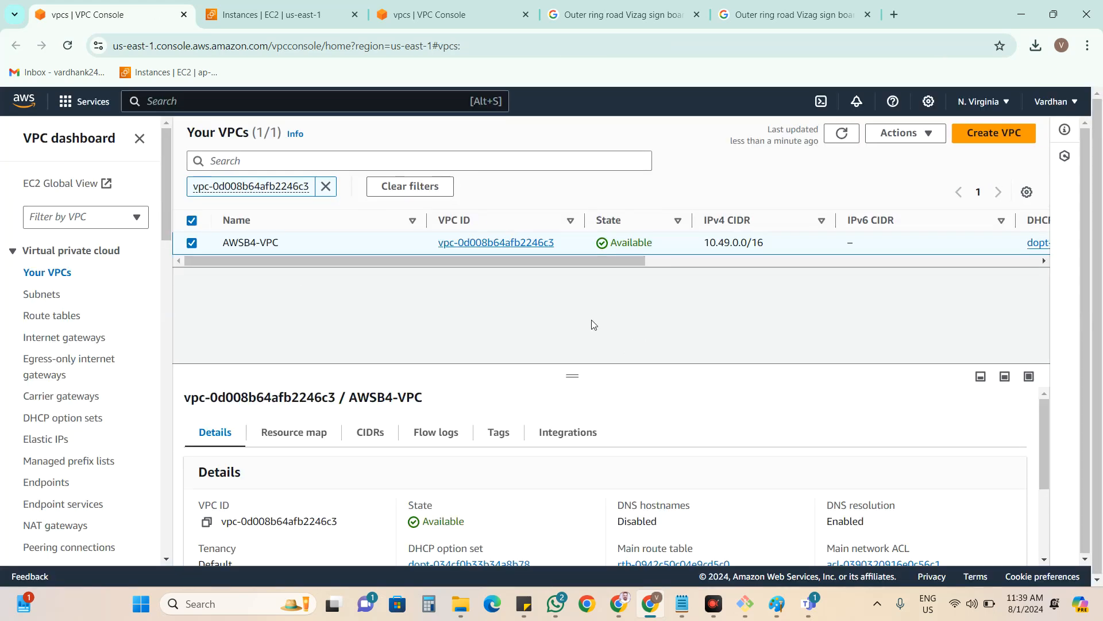
Show the flow logs of AWSB4-VPC and enlarge the details pane to view the whole list.
click(455, 429)
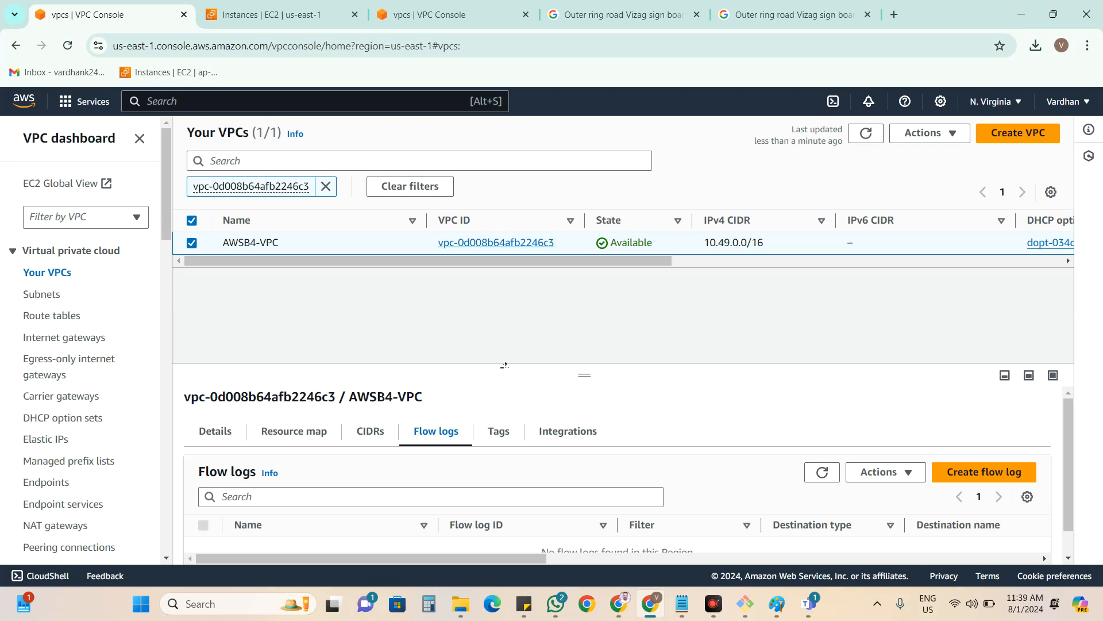
drag(589, 361, 590, 289)
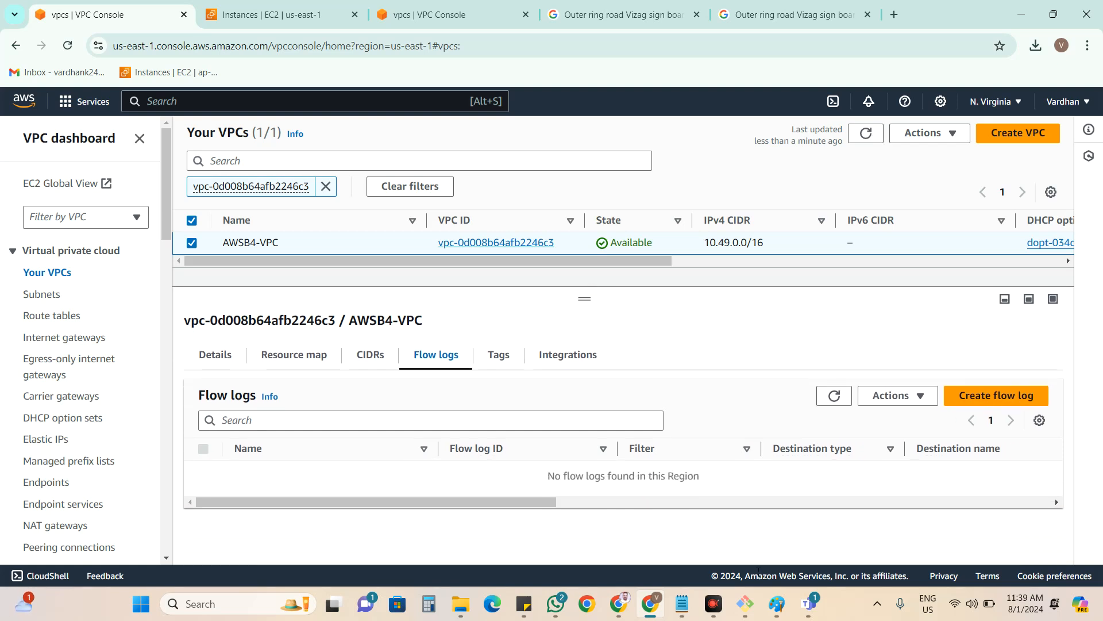
Switch to the AWS.txt notes and review the items on creating a VPC in detail and by using the wizard.
click(682, 604)
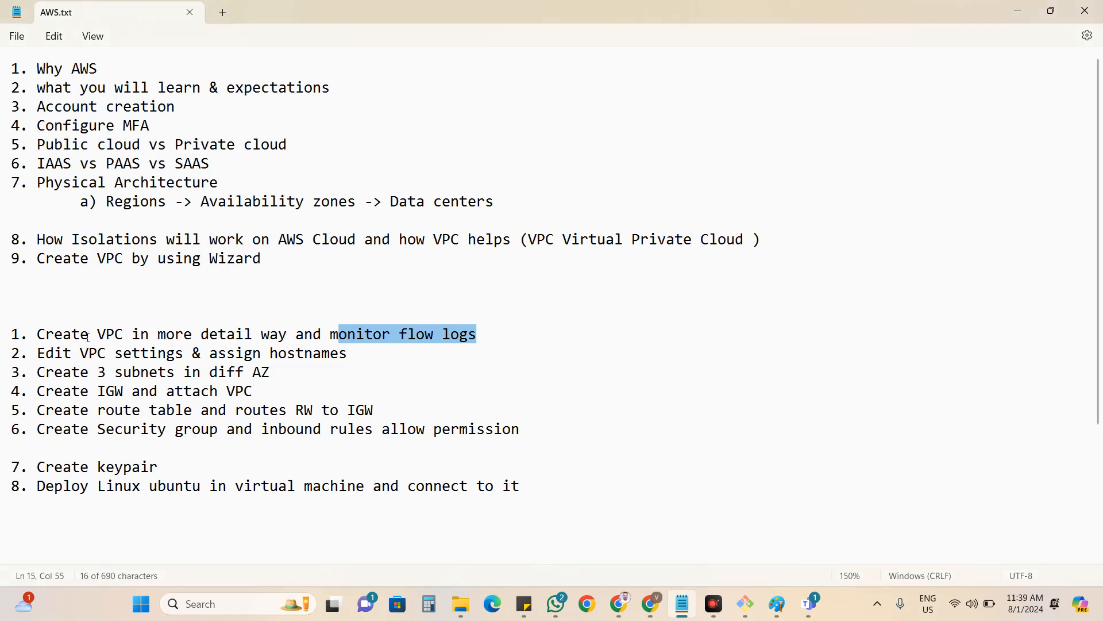
drag(42, 332, 241, 345)
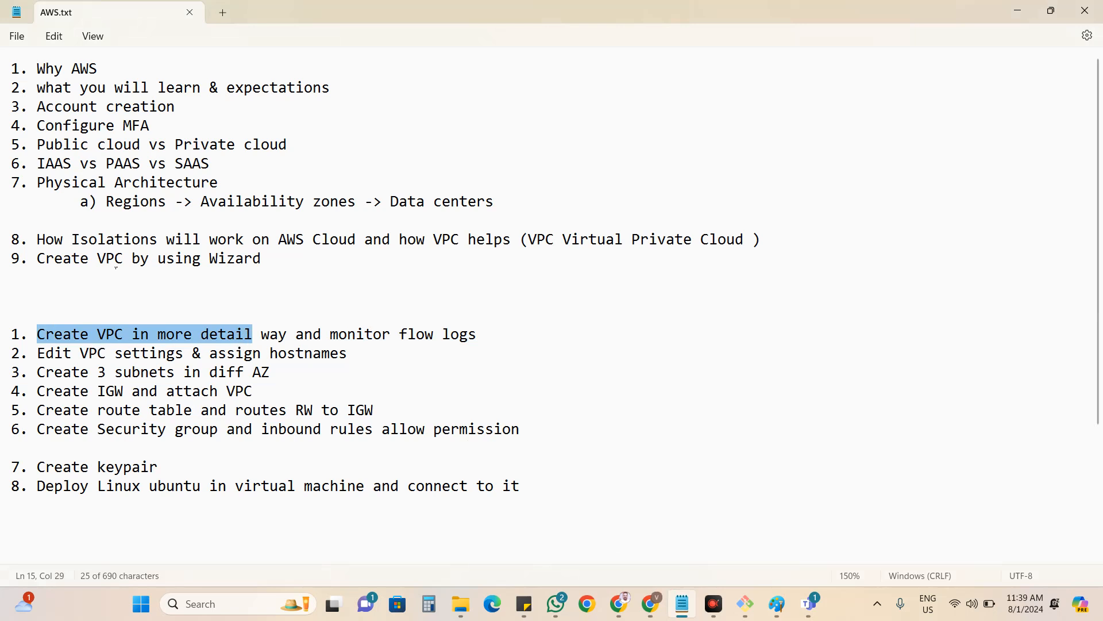
drag(269, 259, 210, 259)
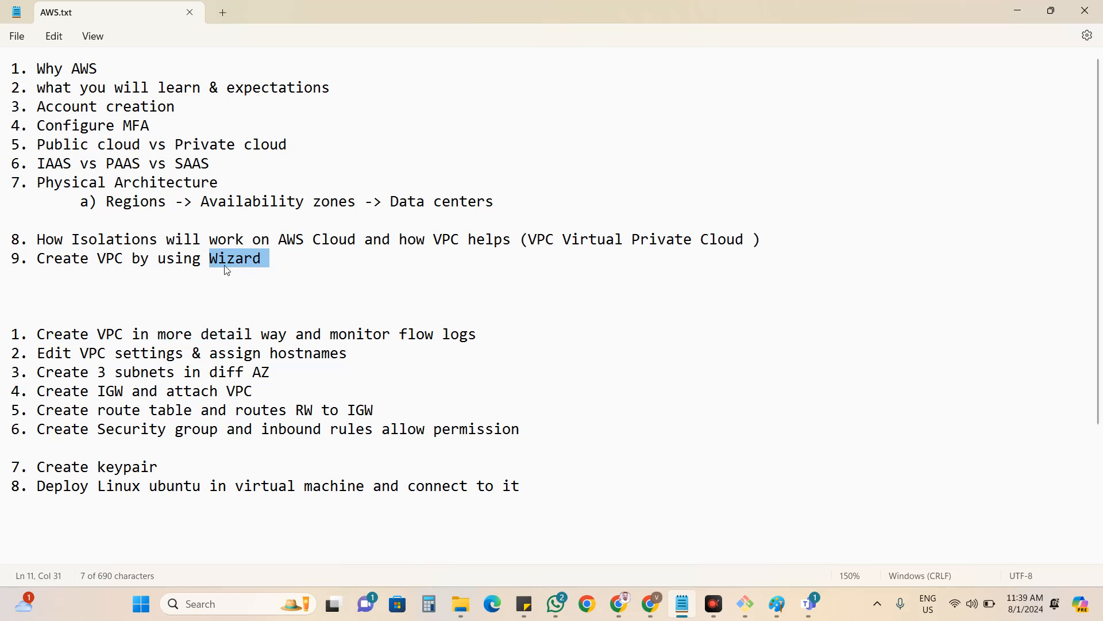
click(995, 613)
click(994, 610)
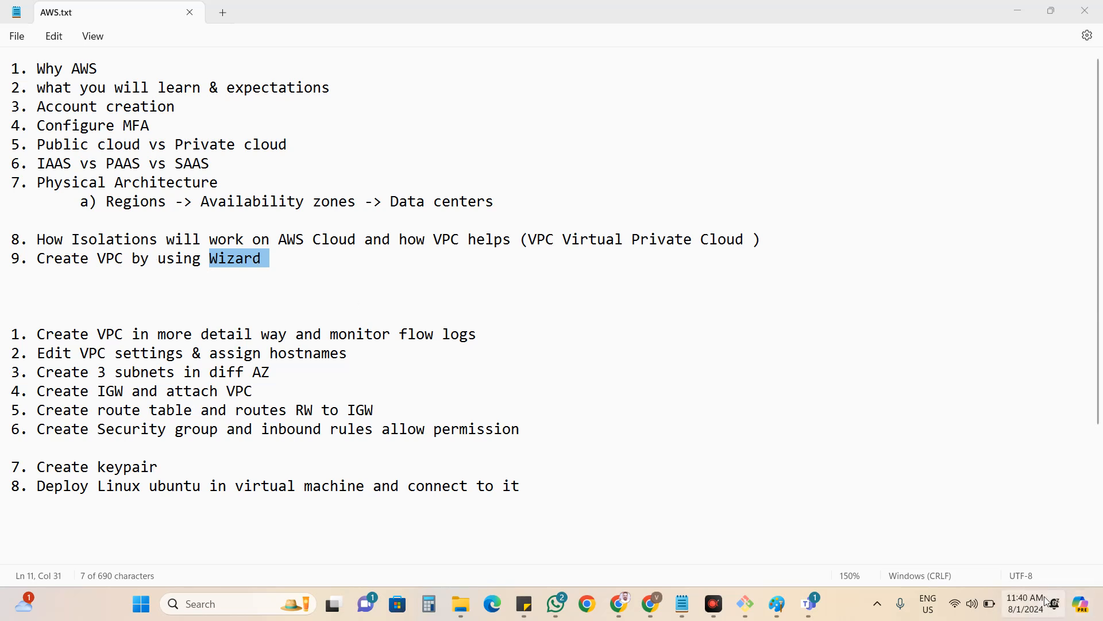
mouse_move(991, 604)
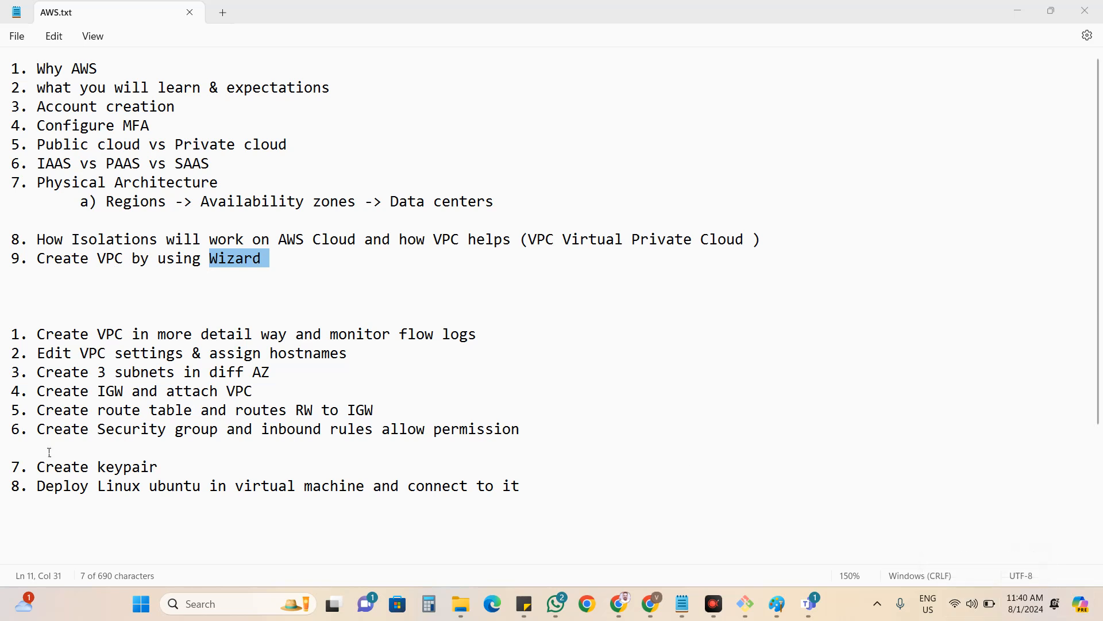
Review the detailed VPC setup items in the notes, focusing on the flow log monitoring entry.
drag(36, 334, 528, 430)
drag(477, 335, 335, 336)
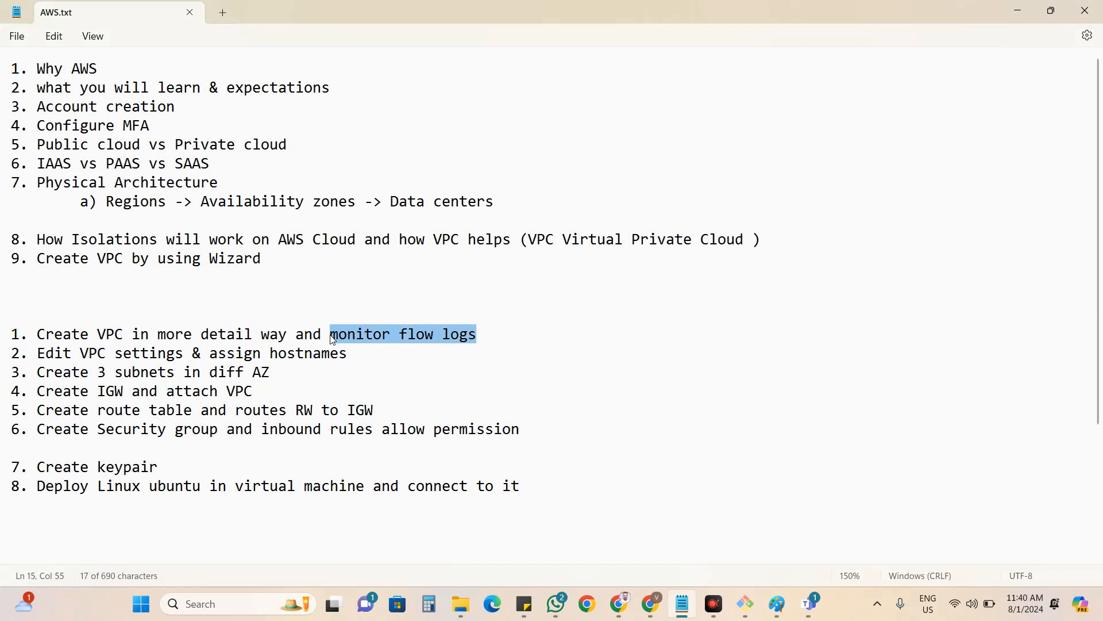
click(462, 335)
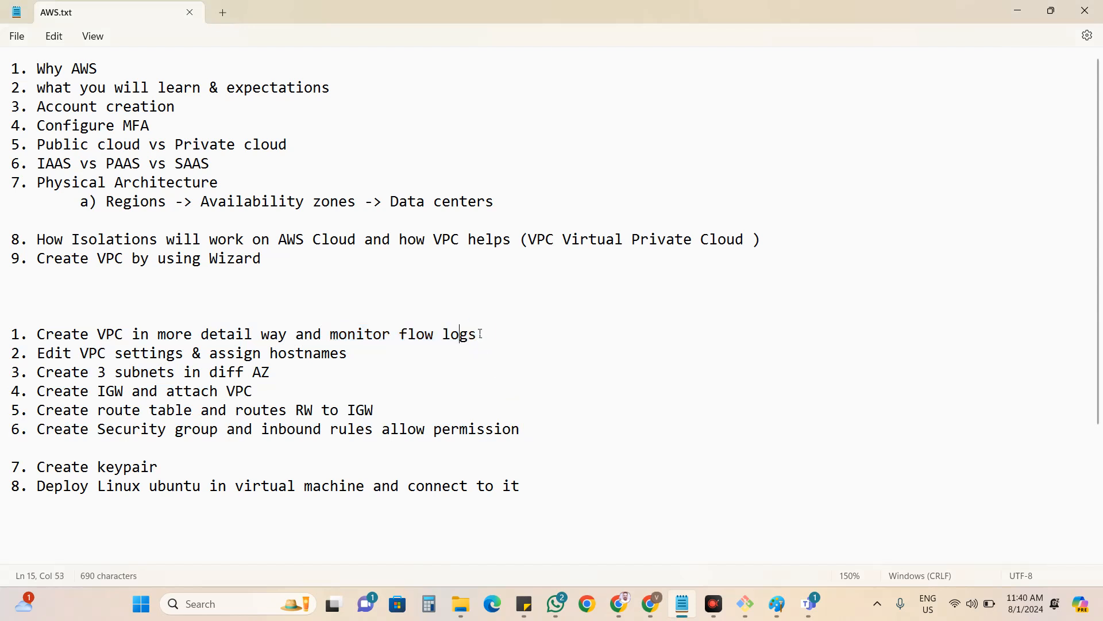
drag(481, 335, 441, 340)
click(337, 334)
click(442, 341)
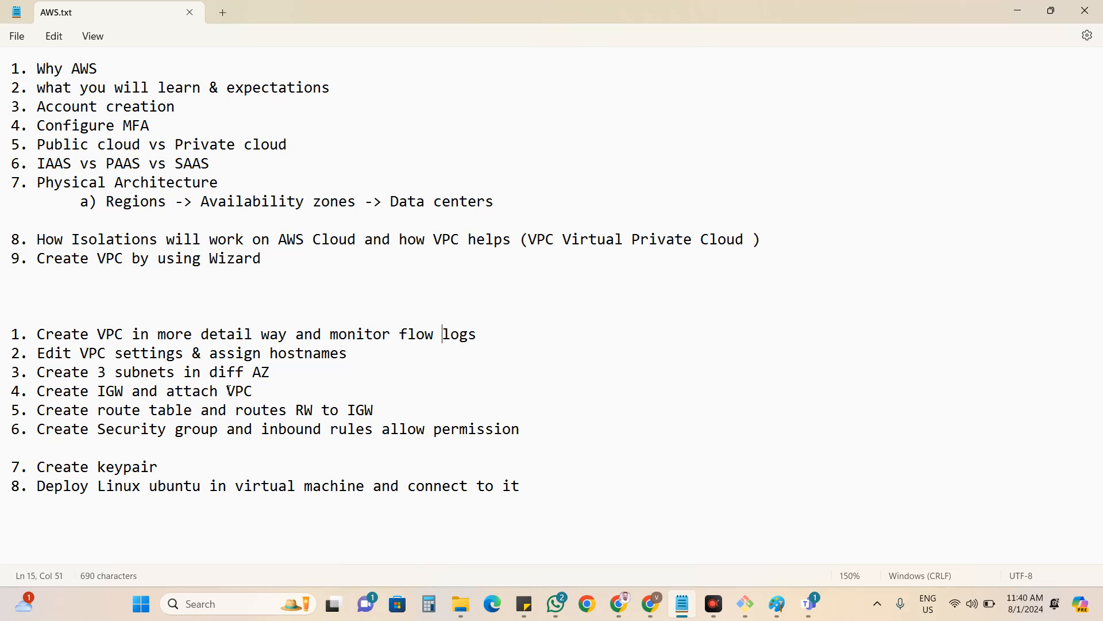
Review the notes on monitoring flow logs, creating the key pair and deploying Linux Ubuntu in a virtual machine.
drag(484, 334, 333, 343)
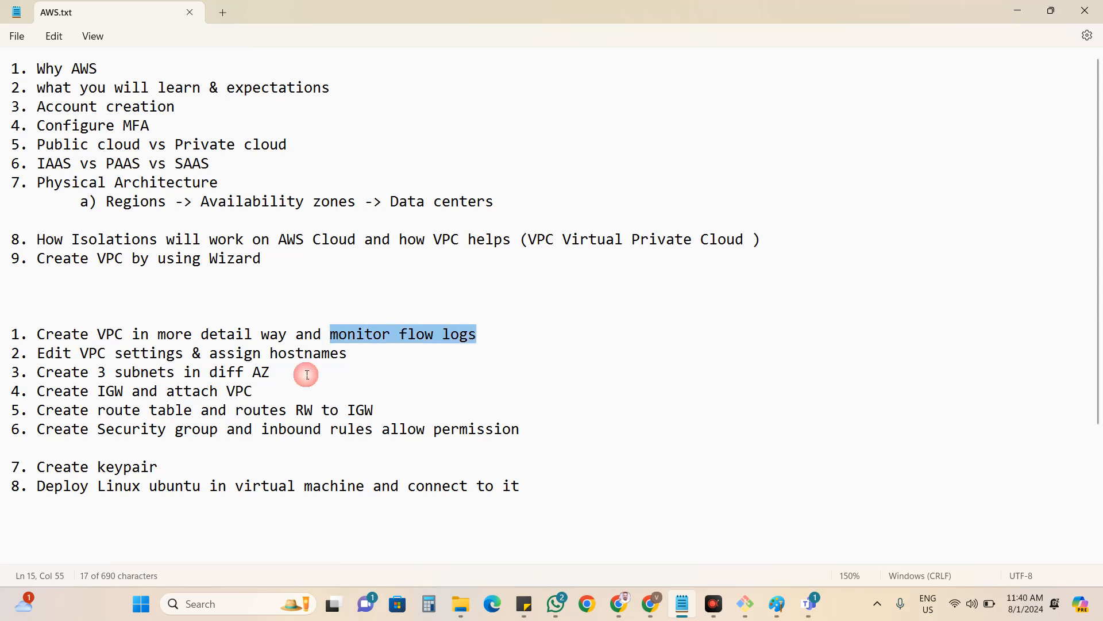
drag(38, 468, 292, 490)
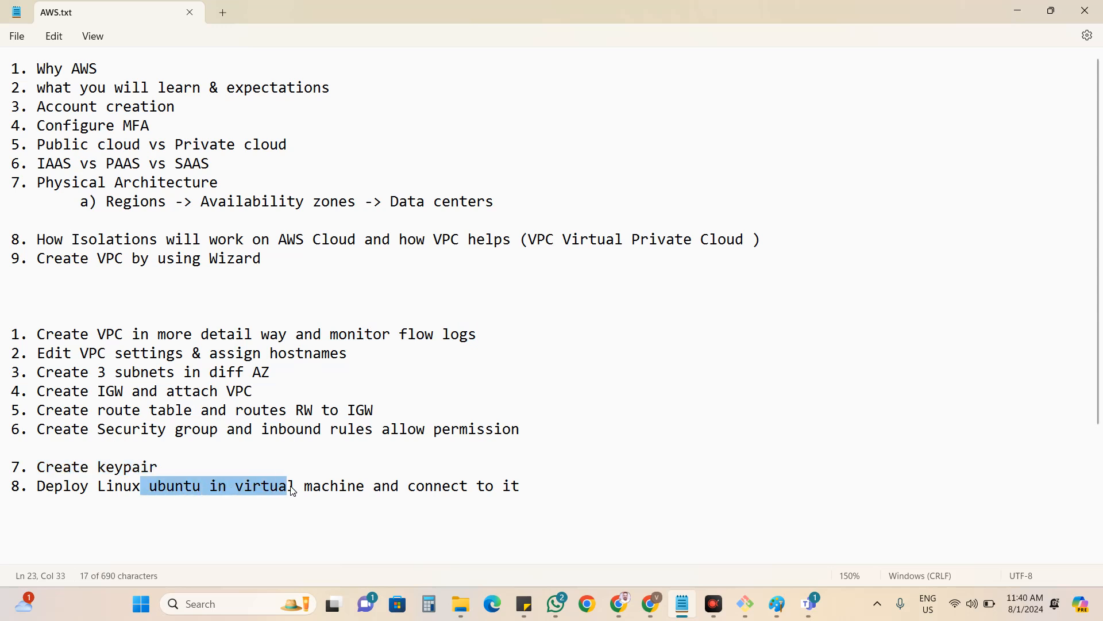
drag(164, 464, 37, 466)
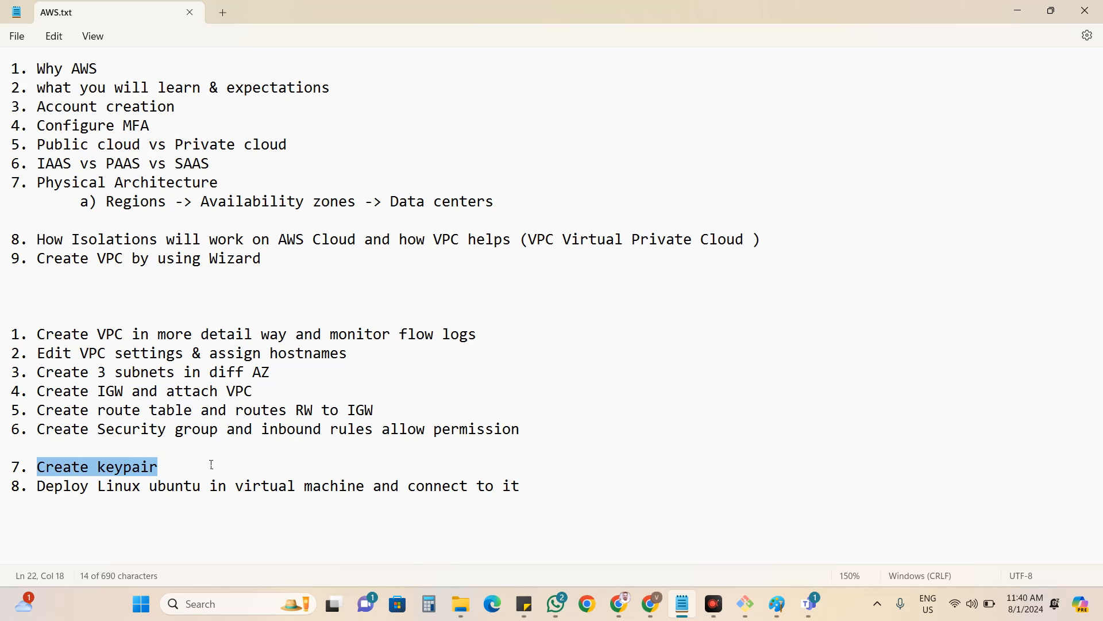
drag(478, 335, 334, 342)
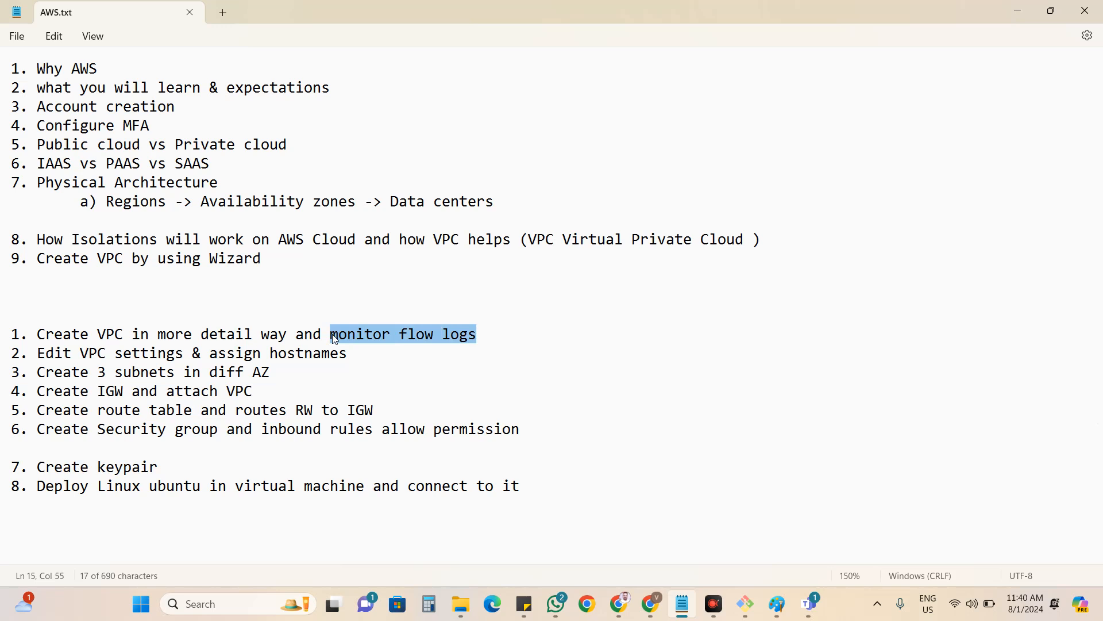
Create a flow log for AWSB4-VPC named AWSB4-Flow-Logs, with a 1 minute aggregation interval and an Amazon S3 bucket as destination.
click(652, 605)
click(988, 395)
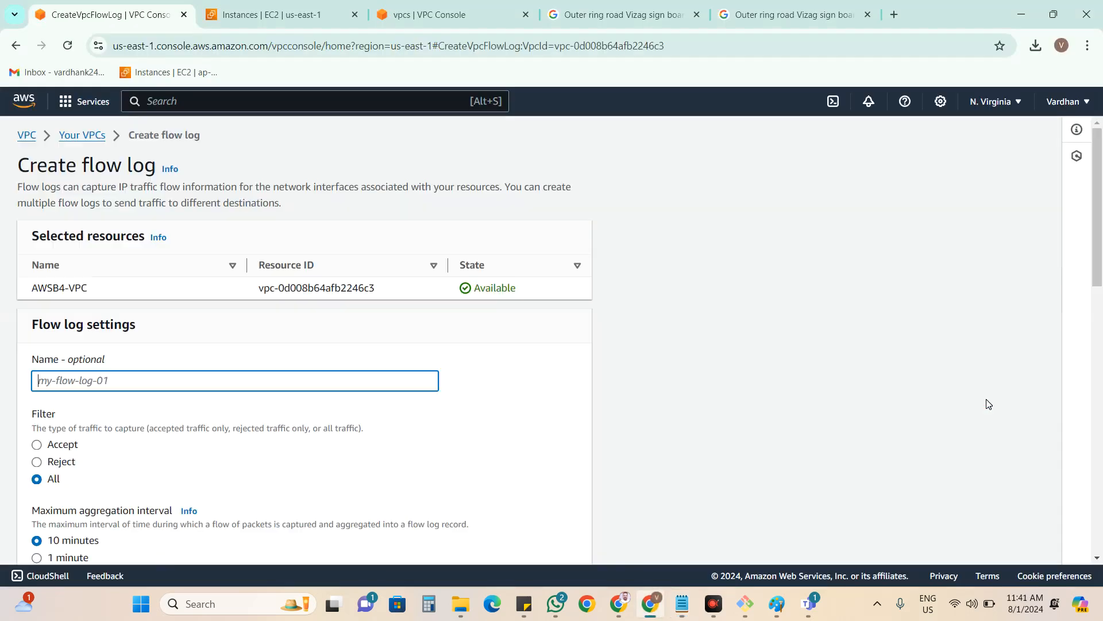
text(AWSB4-Flow-Logs)
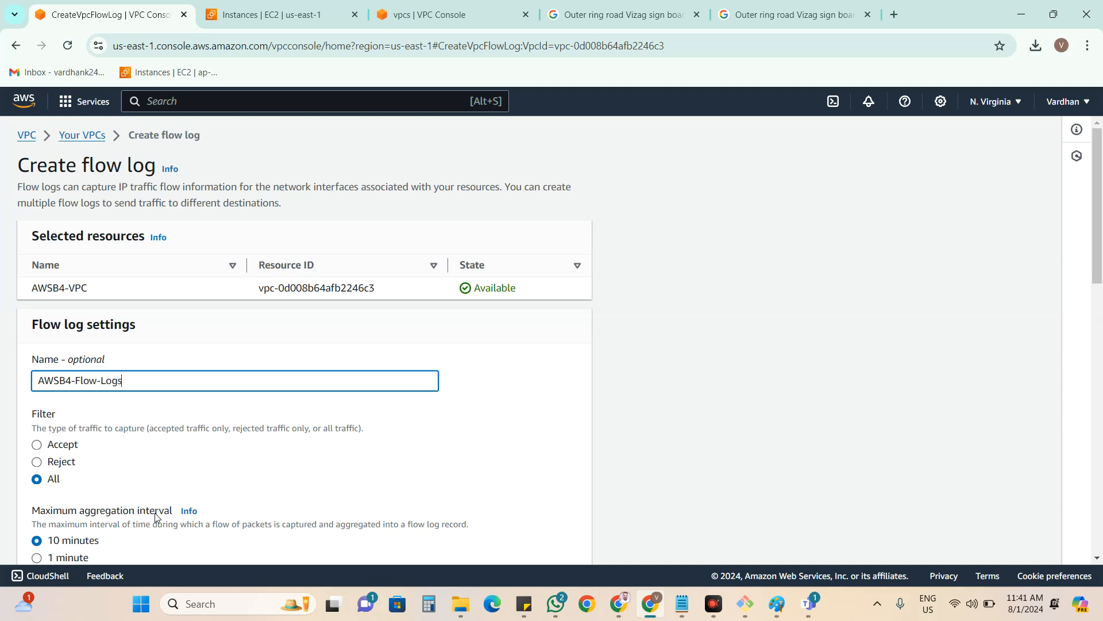
scroll(146, 545, down, 2)
click(69, 416)
scroll(202, 362, down, 2)
click(130, 352)
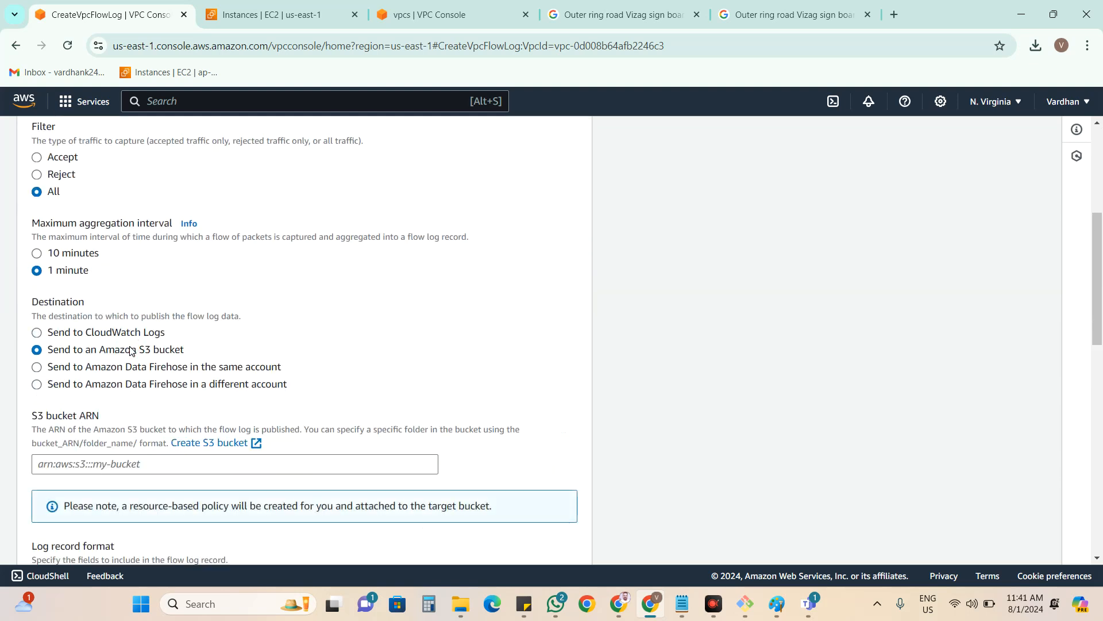
Open S3 from the Storage services in a new tab beside the flow log tab, and return to the flow log's destination settings.
click(84, 102)
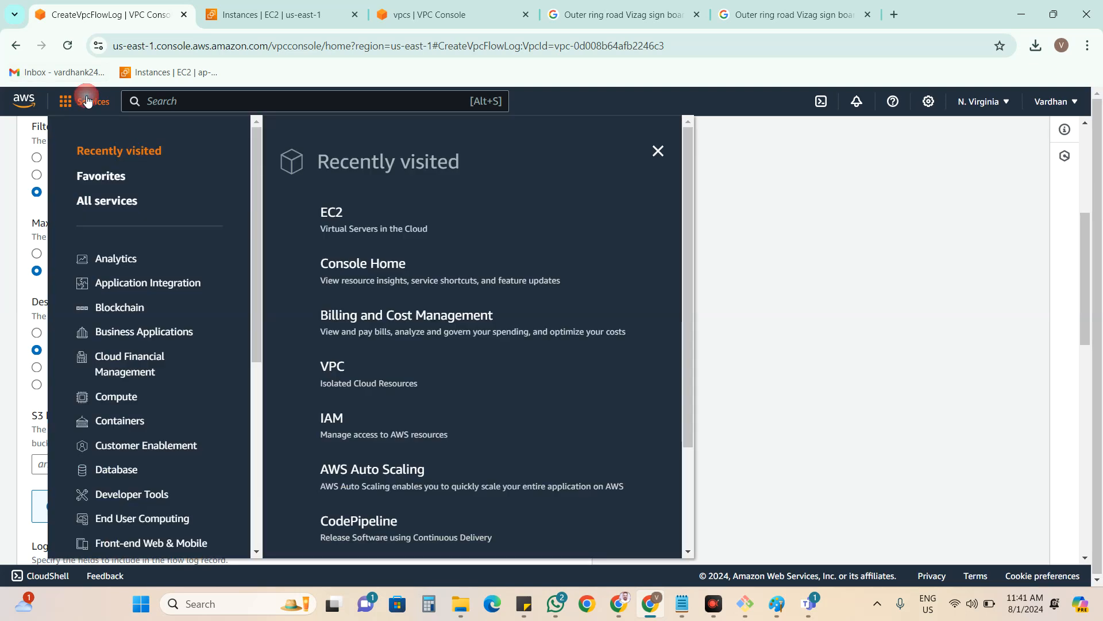
scroll(135, 301, down, 3)
scroll(135, 390, down, 3)
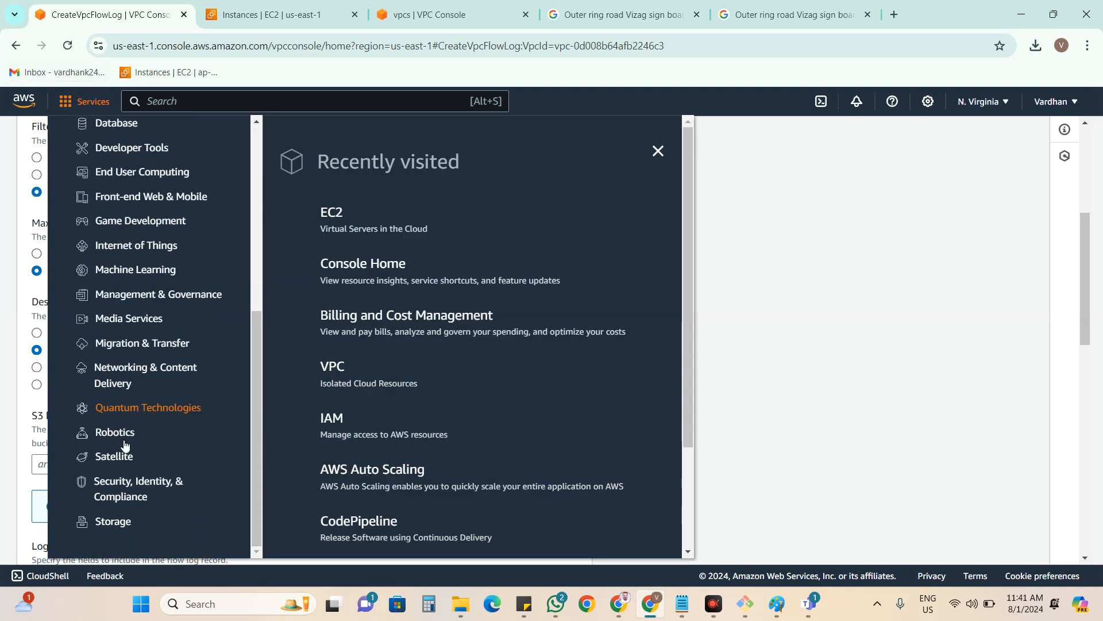
click(116, 524)
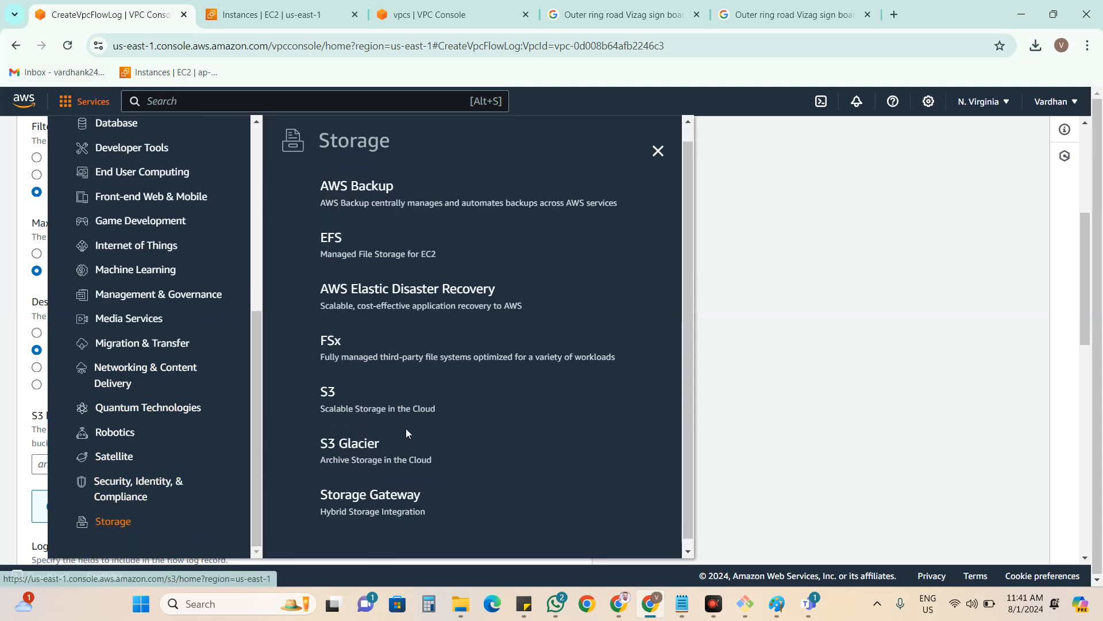
right_click(329, 386)
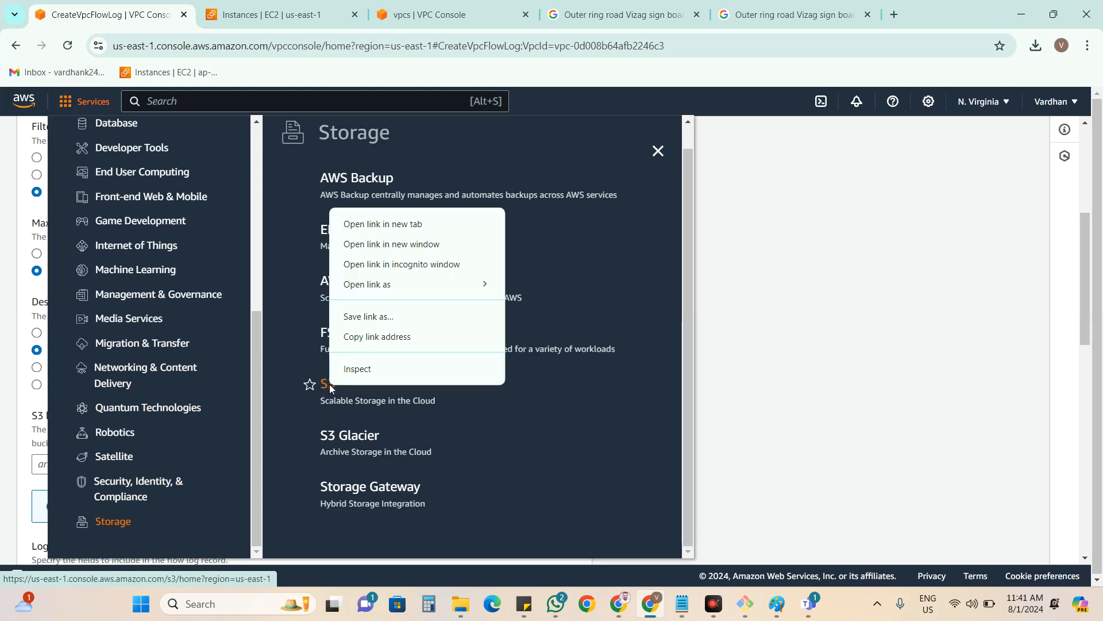
click(378, 223)
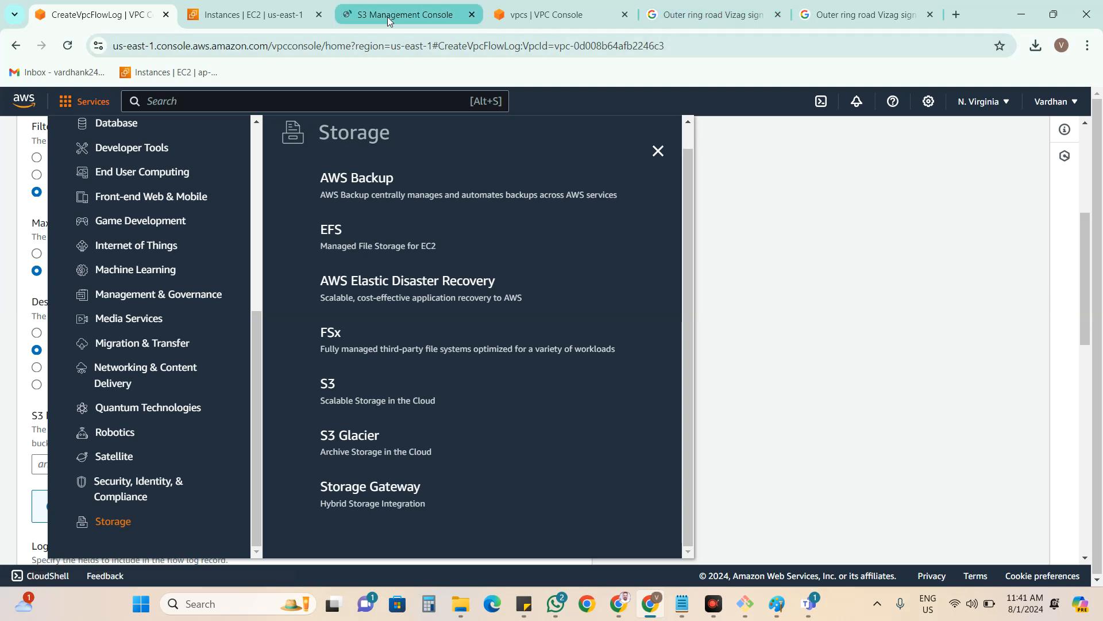
click(387, 16)
drag(388, 16, 300, 17)
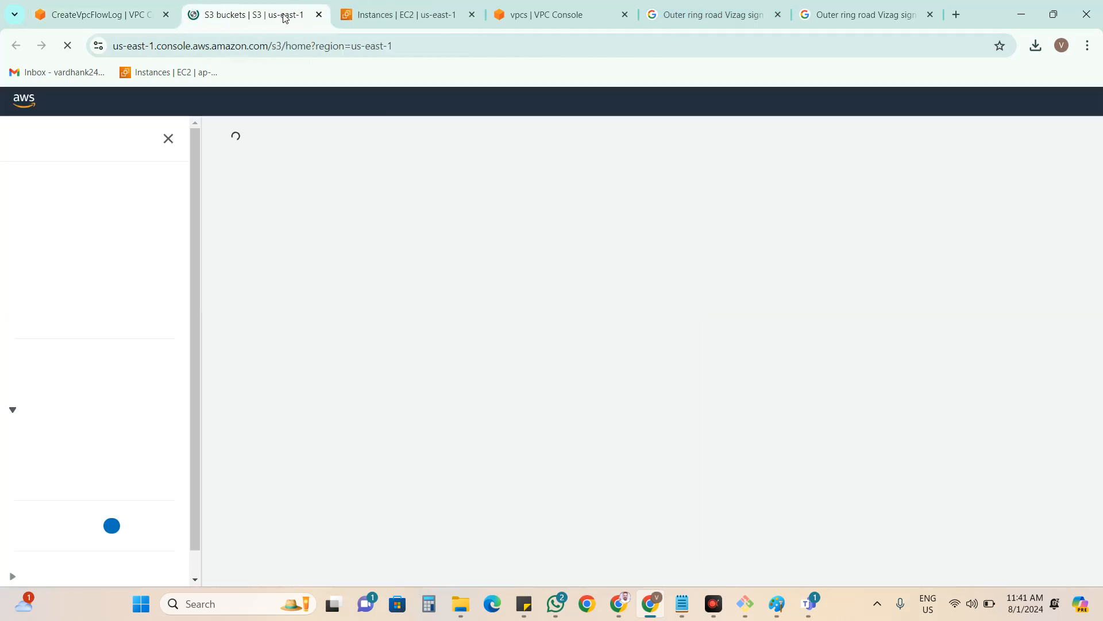
click(122, 10)
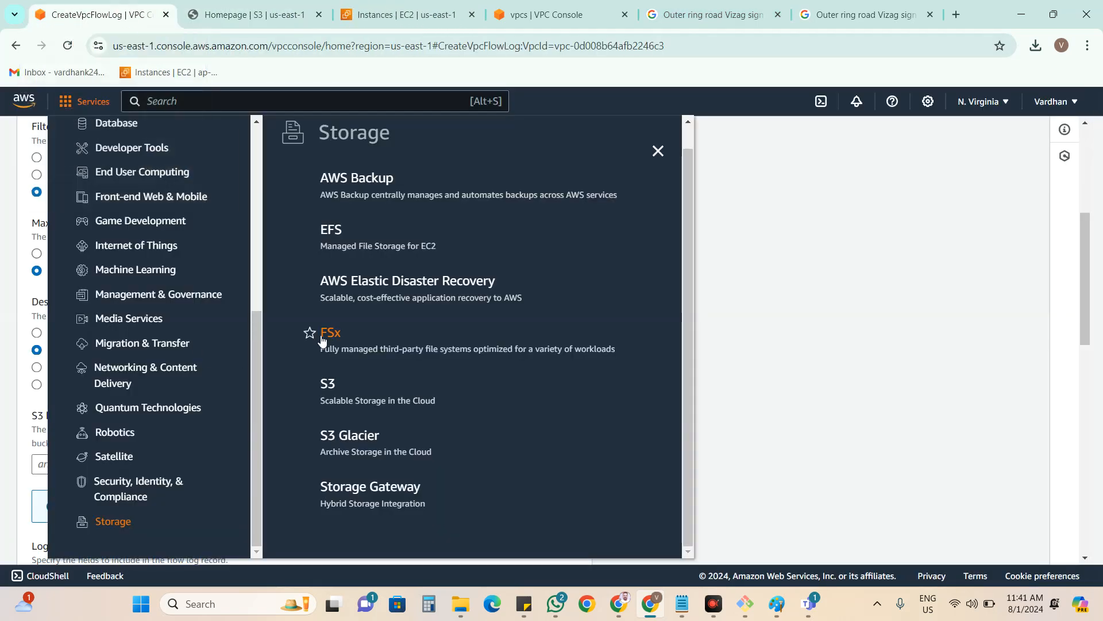
click(726, 353)
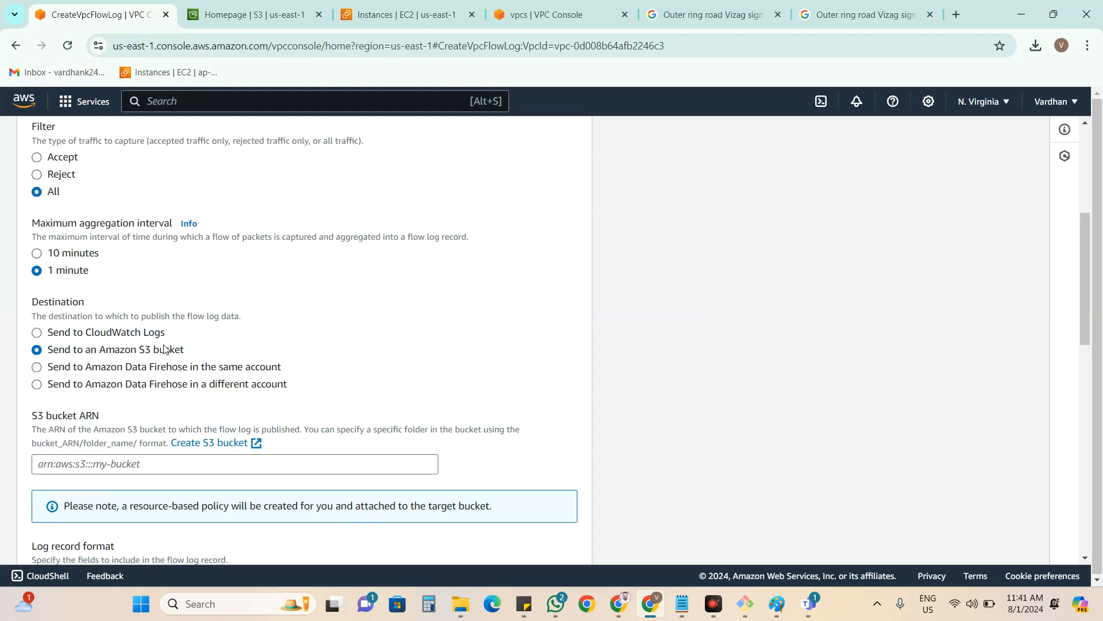
drag(191, 352, 100, 351)
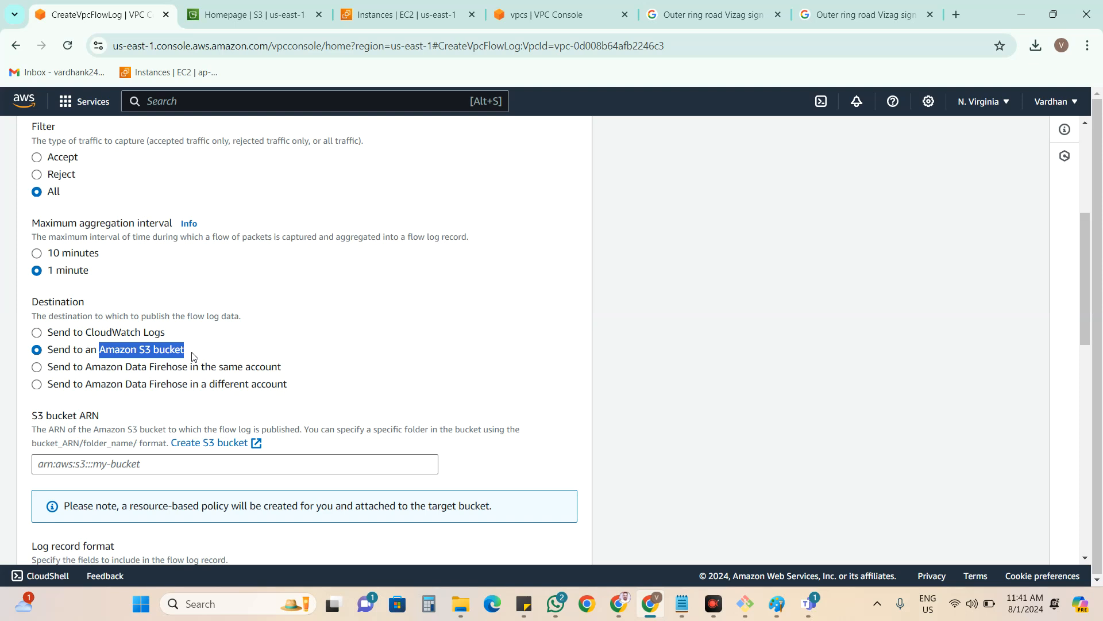
Search the web for ibomma, enter the iBOMMA site, browse its Telugu movies as an example and close the site.
click(956, 16)
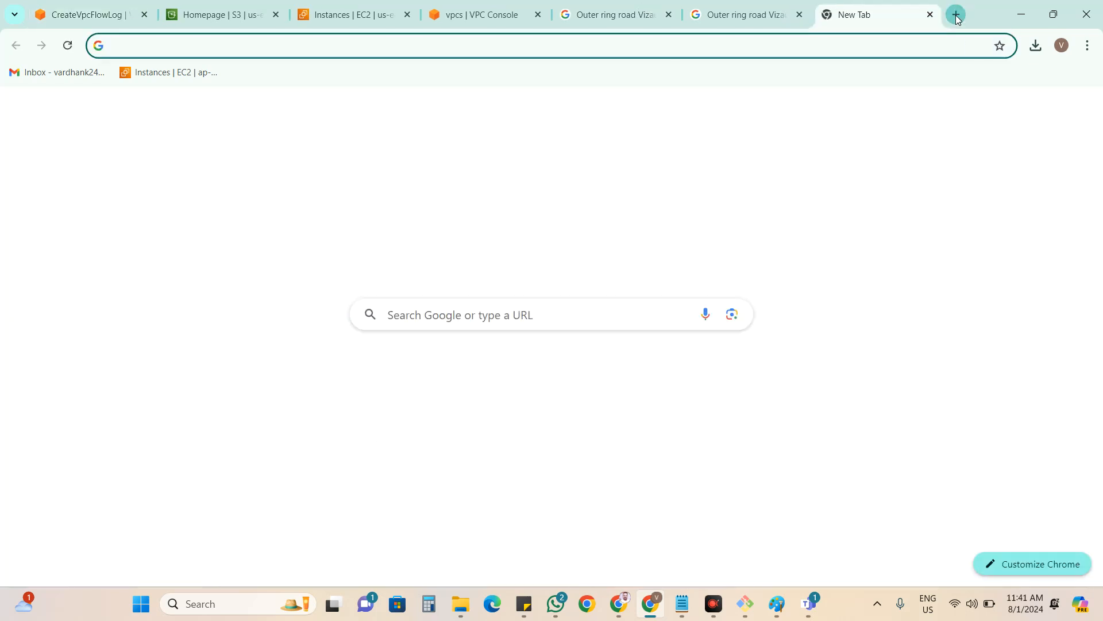
text(i)
key(BackSpace)
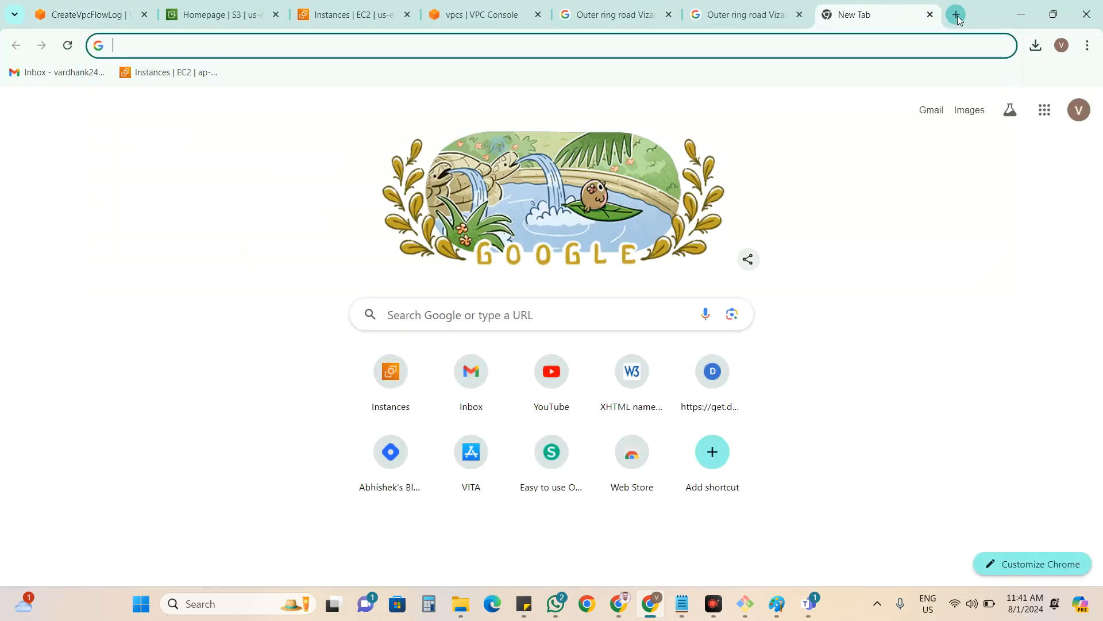
text(ibomma)
key(Return)
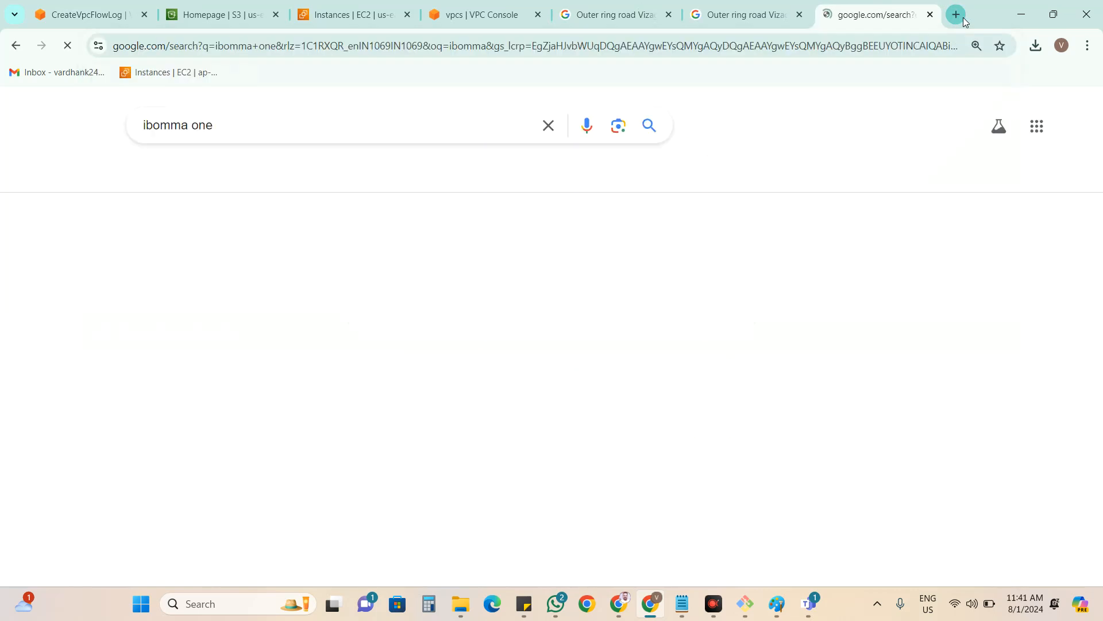
click(494, 258)
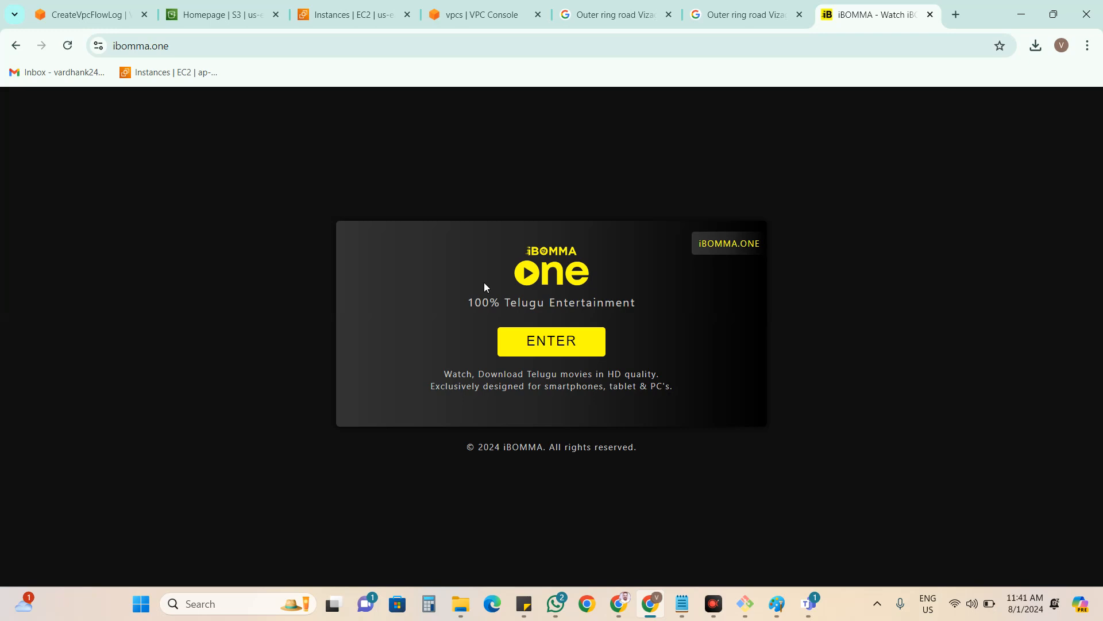
click(558, 340)
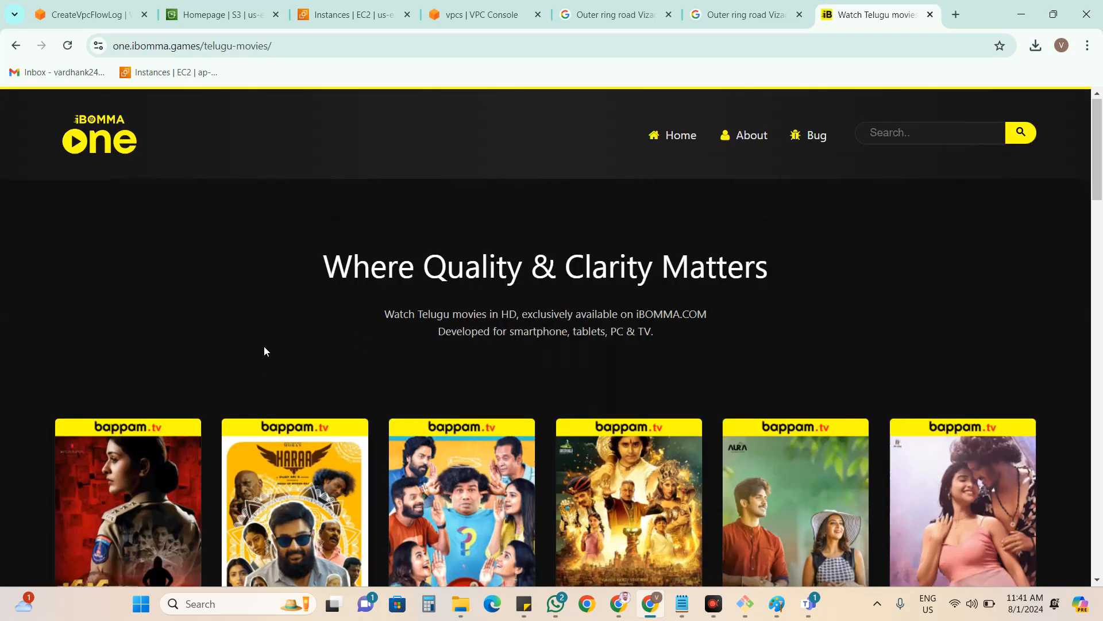
scroll(264, 350, down, 5)
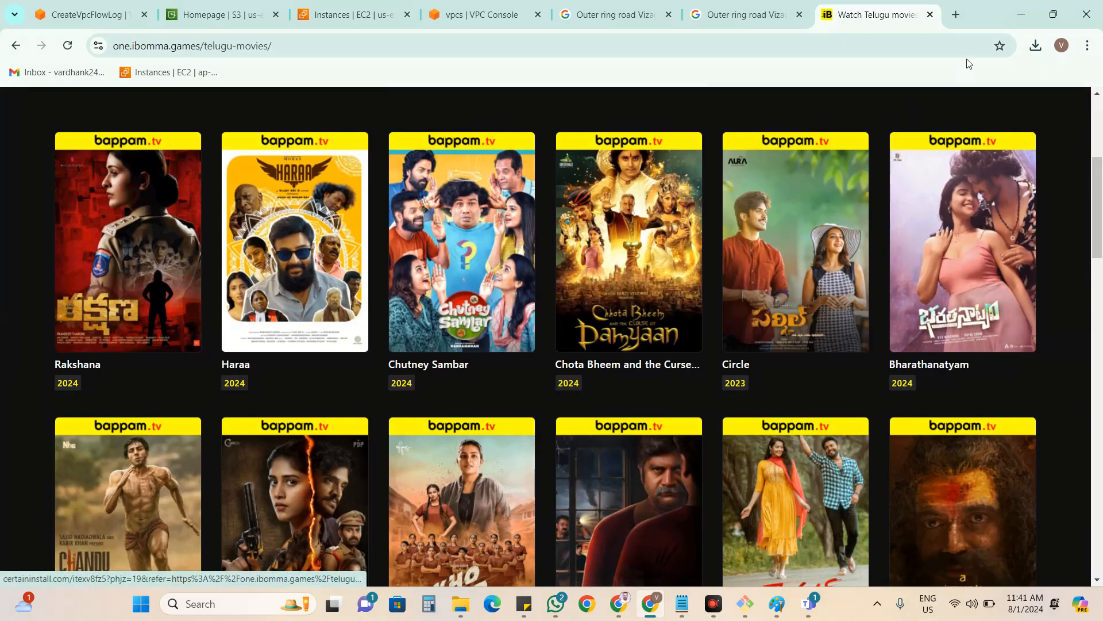
click(930, 14)
Compare the flow log's Amazon S3 bucket destination with the S3 home page and the list of Storage services.
drag(191, 349, 102, 353)
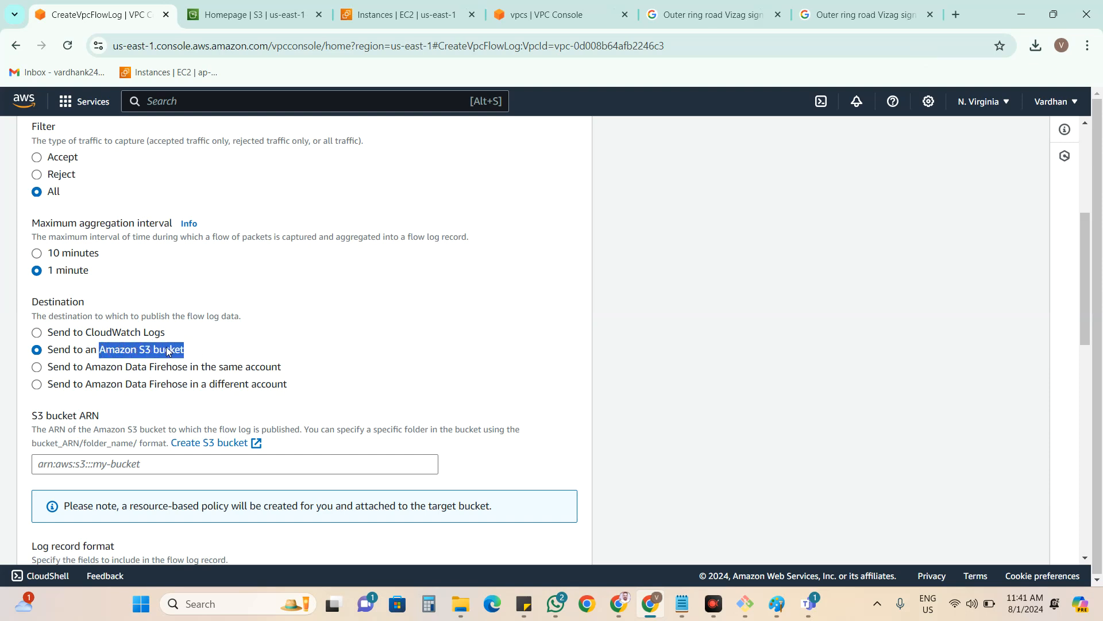
click(243, 17)
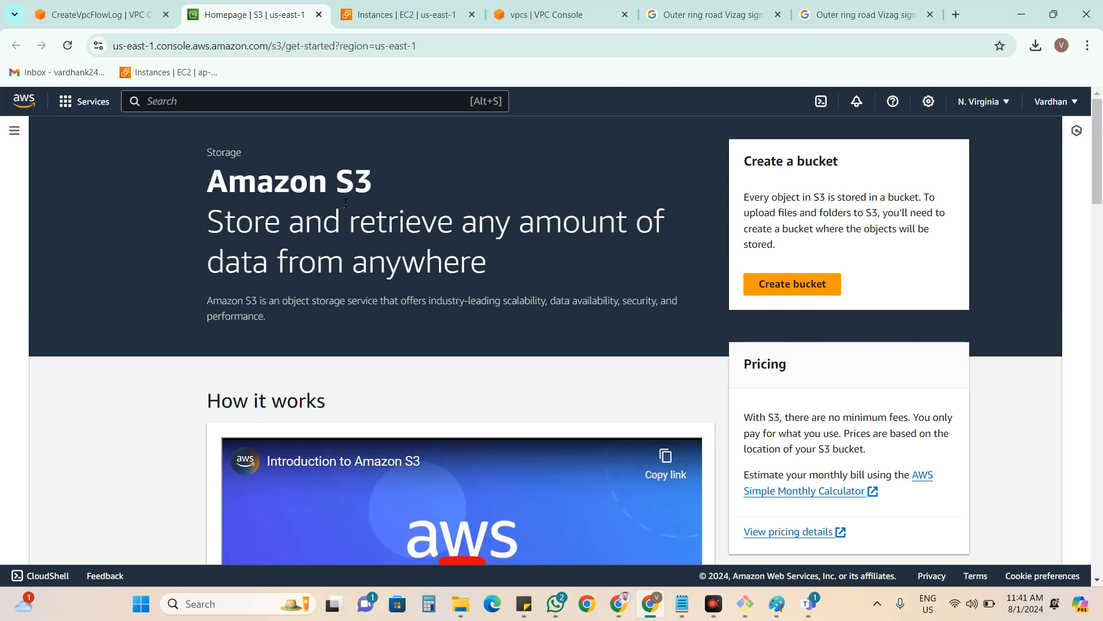
click(115, 18)
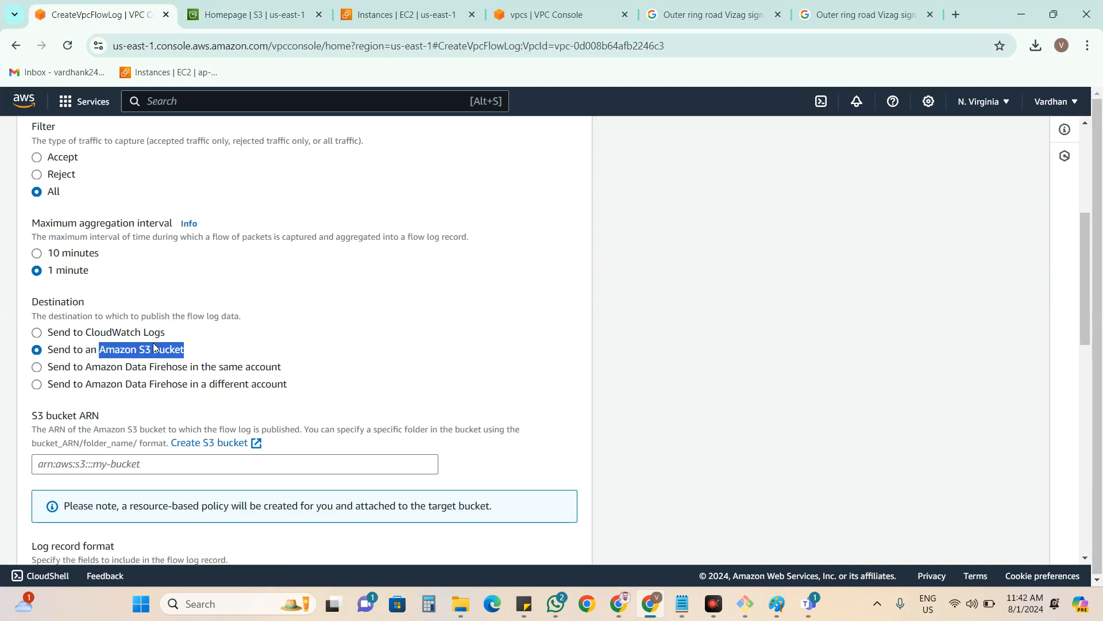
click(85, 101)
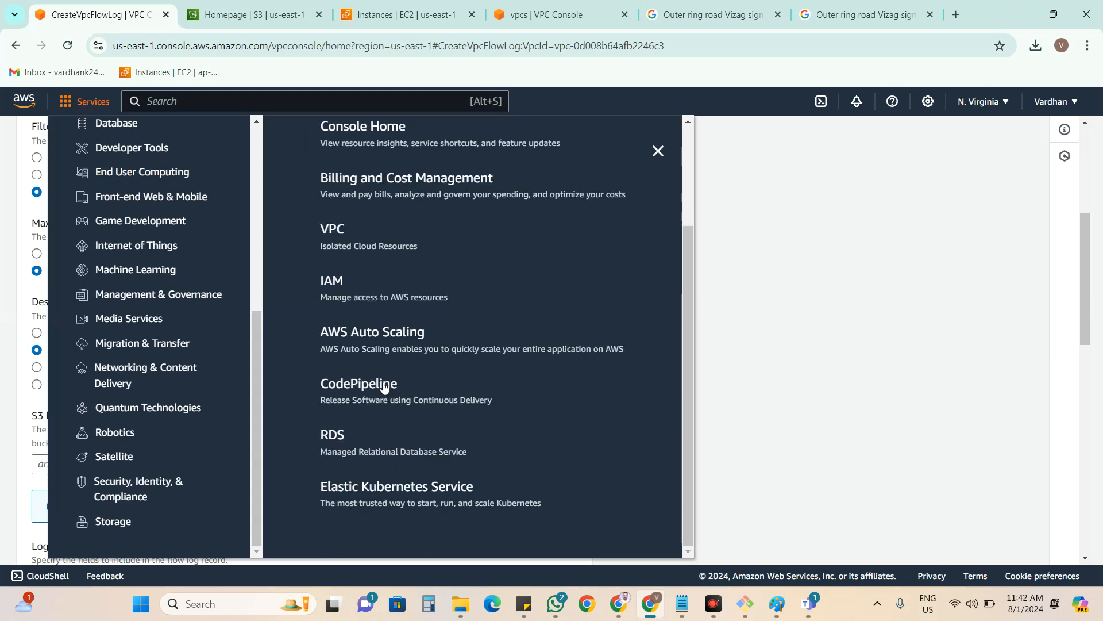
click(113, 520)
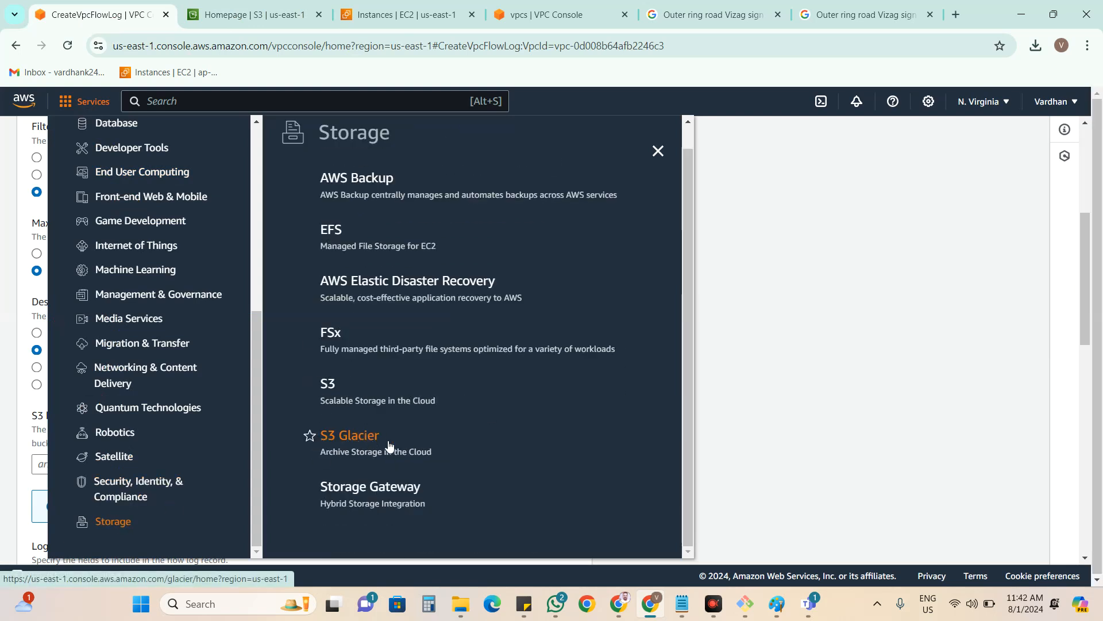
click(809, 353)
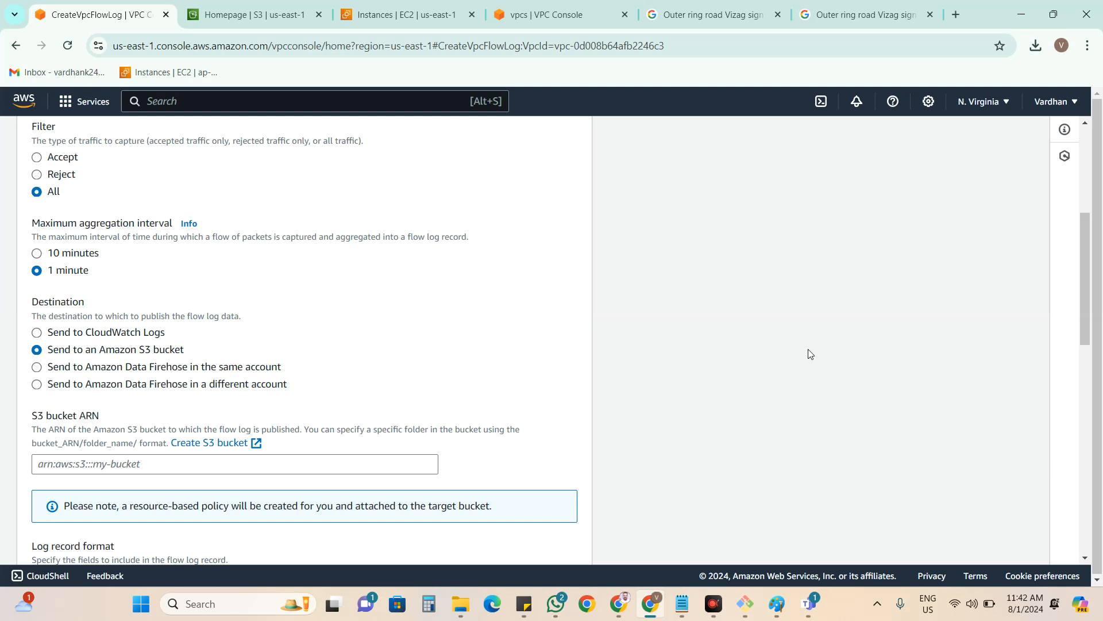
Open a separate Chrome window with another profile, look at its bookmarked sites and close the window.
click(587, 604)
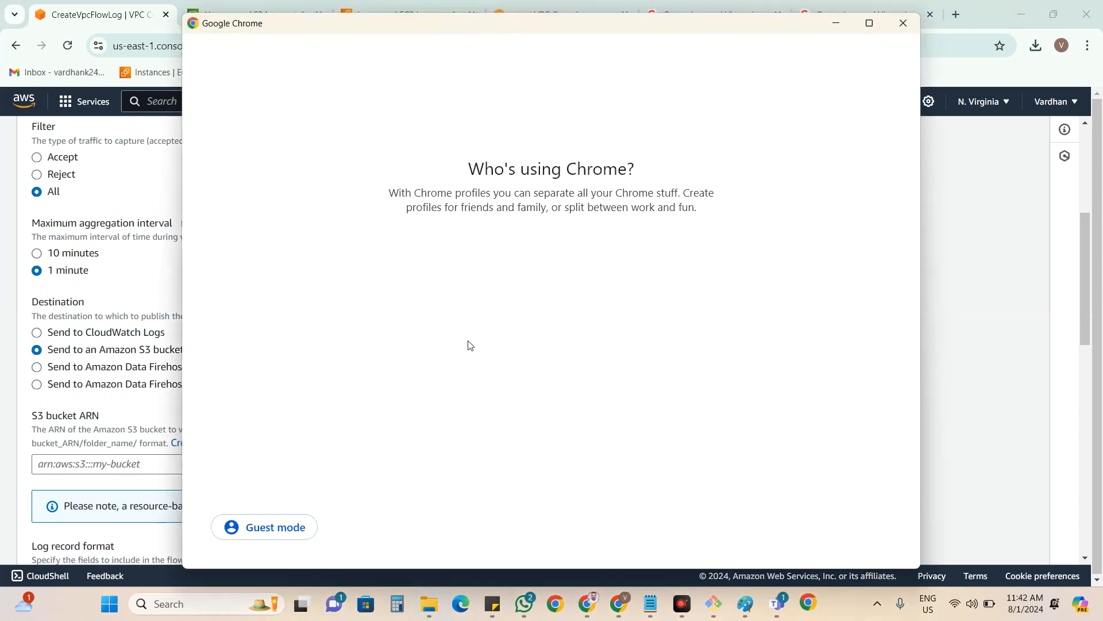
click(481, 379)
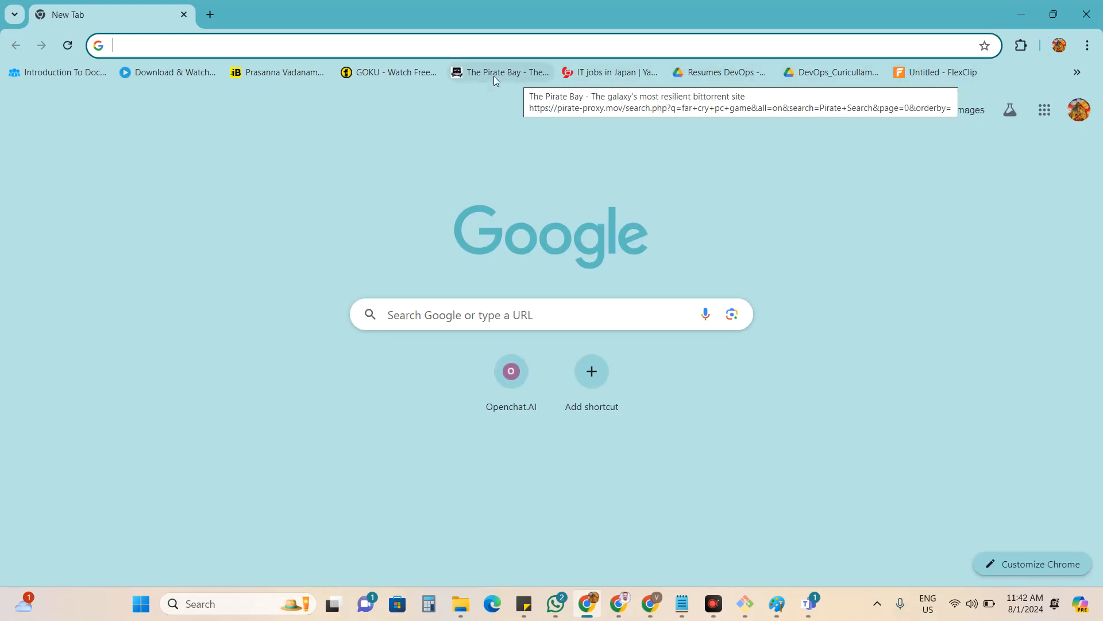
click(1086, 15)
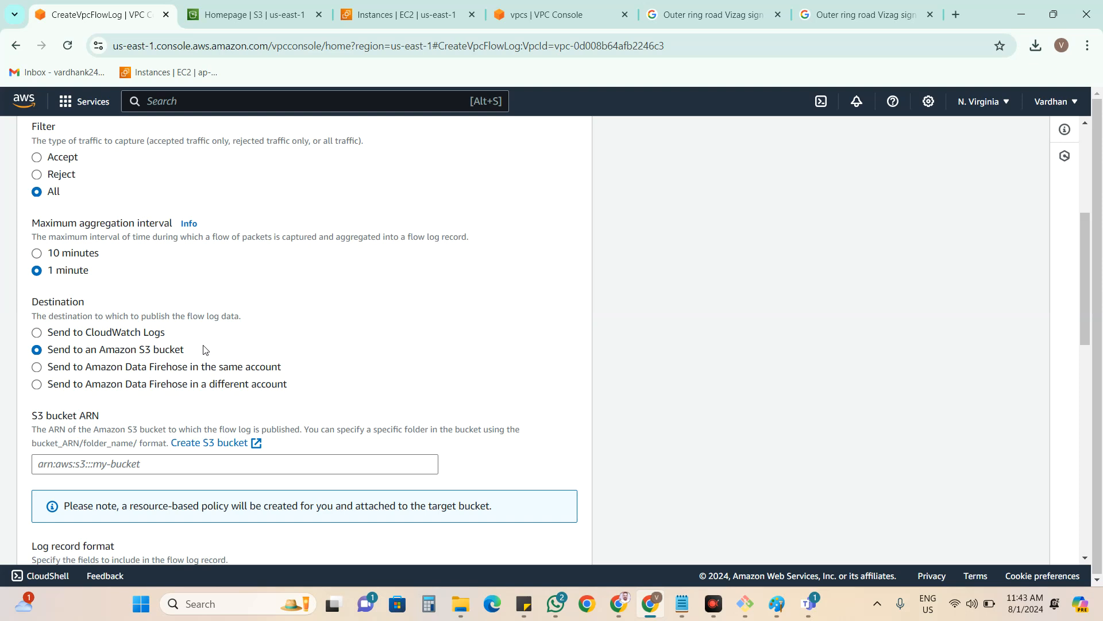
Examine the S3 bucket option among the flow log destinations.
drag(195, 353, 144, 355)
click(204, 355)
drag(202, 355, 147, 356)
drag(188, 348, 140, 353)
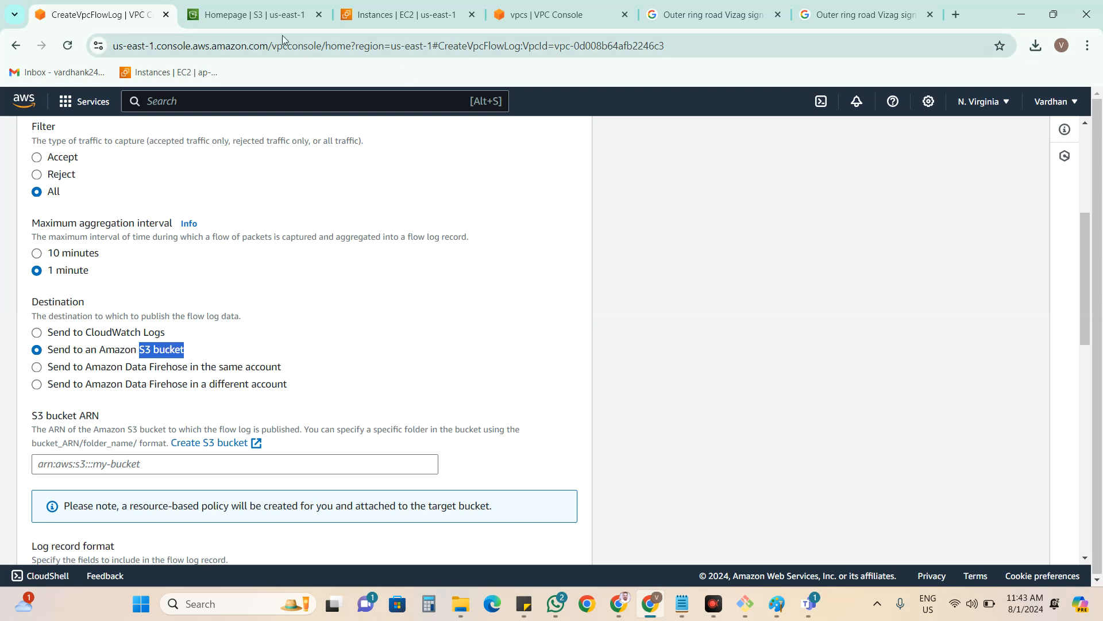
Start creating an S3 bucket and check the AWS Region in its general configuration.
click(264, 20)
click(813, 284)
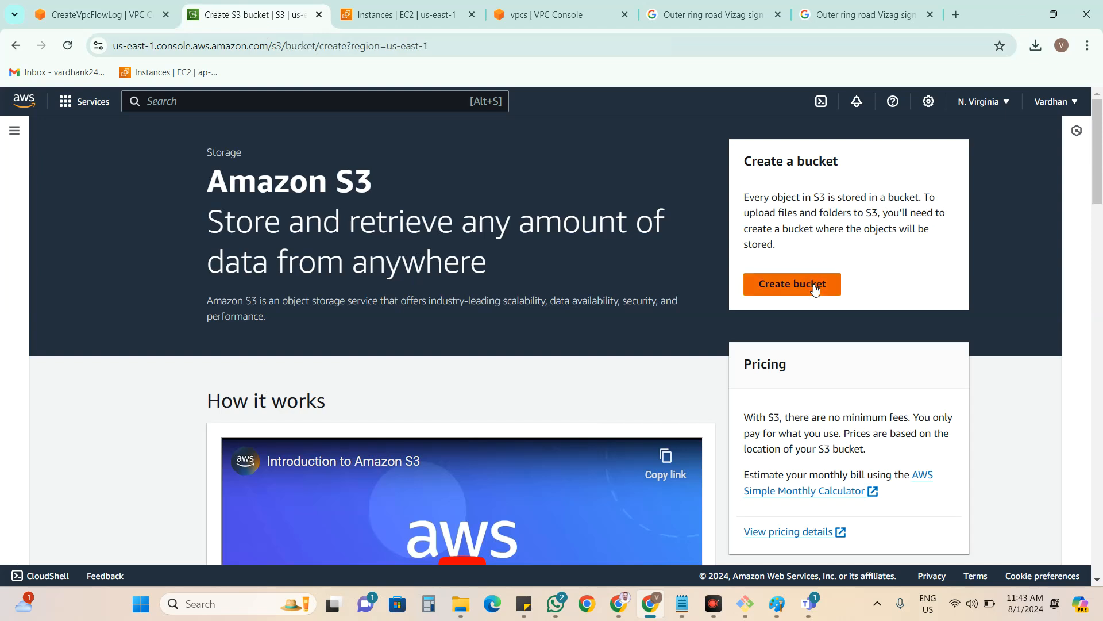
scroll(431, 305, down, 1)
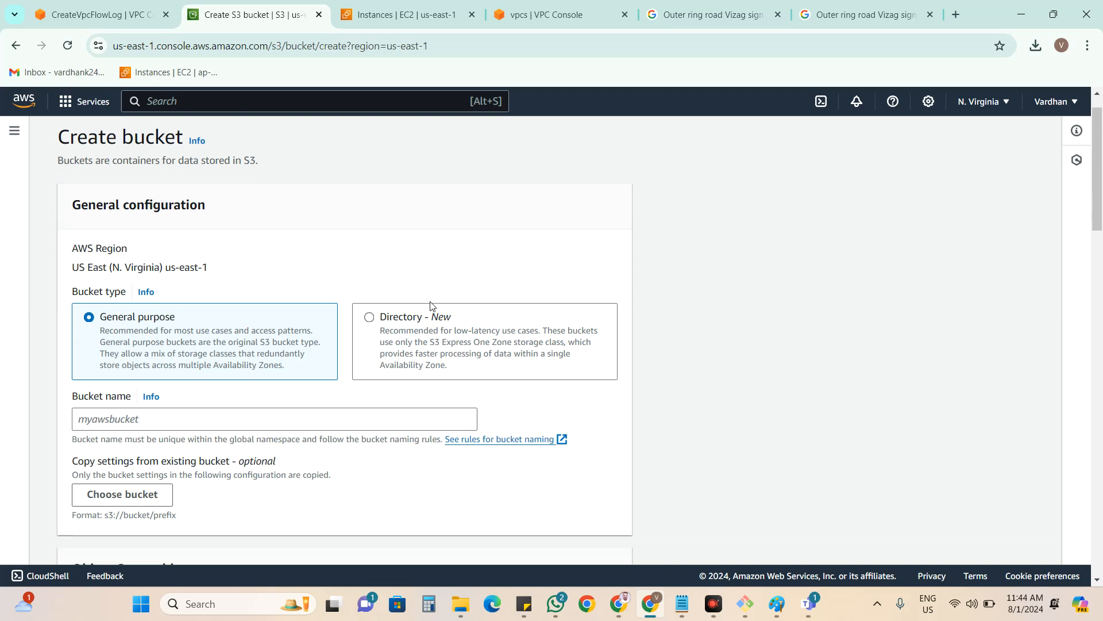
drag(212, 235, 124, 232)
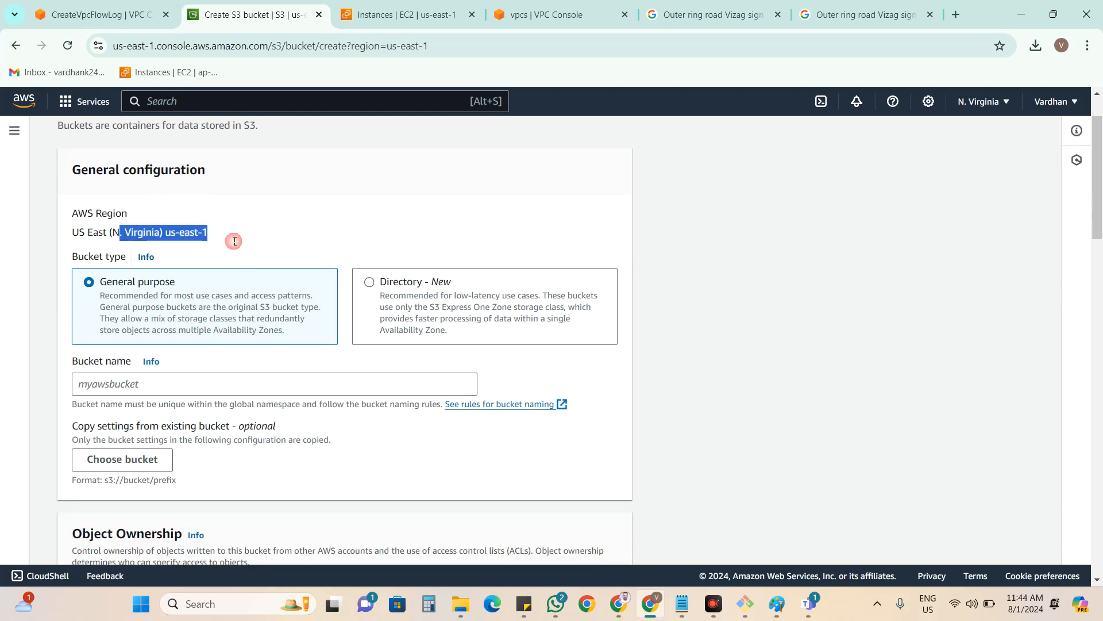
Enter AWSFlowlogs as the name of the new general purpose bucket.
click(204, 379)
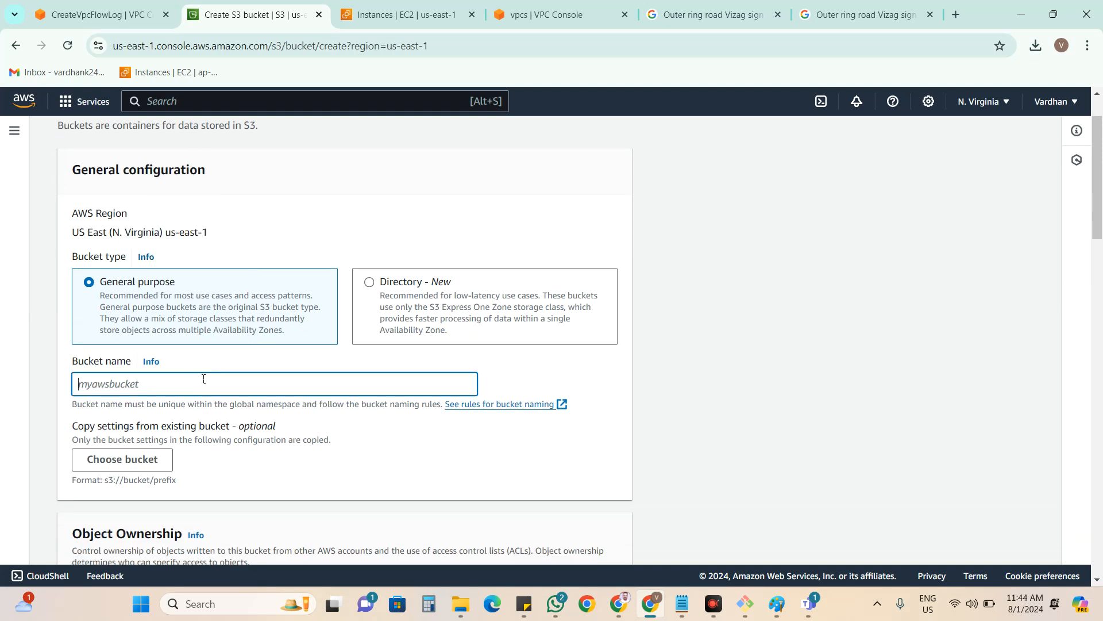
text(AWS)
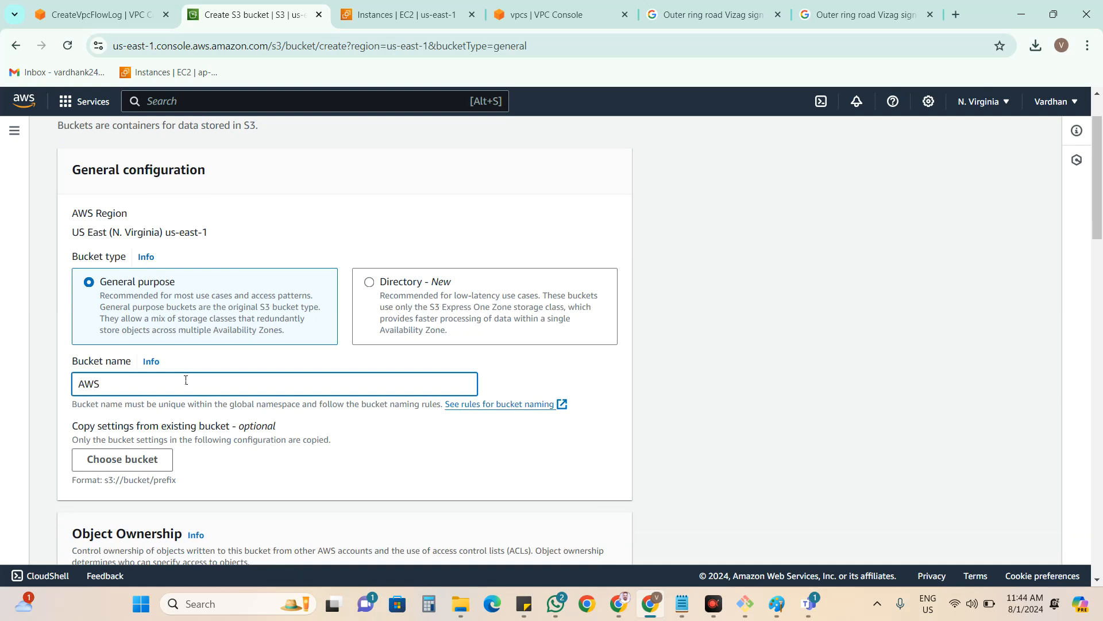
text(F)
key(BackSpace)
drag(211, 235, 167, 235)
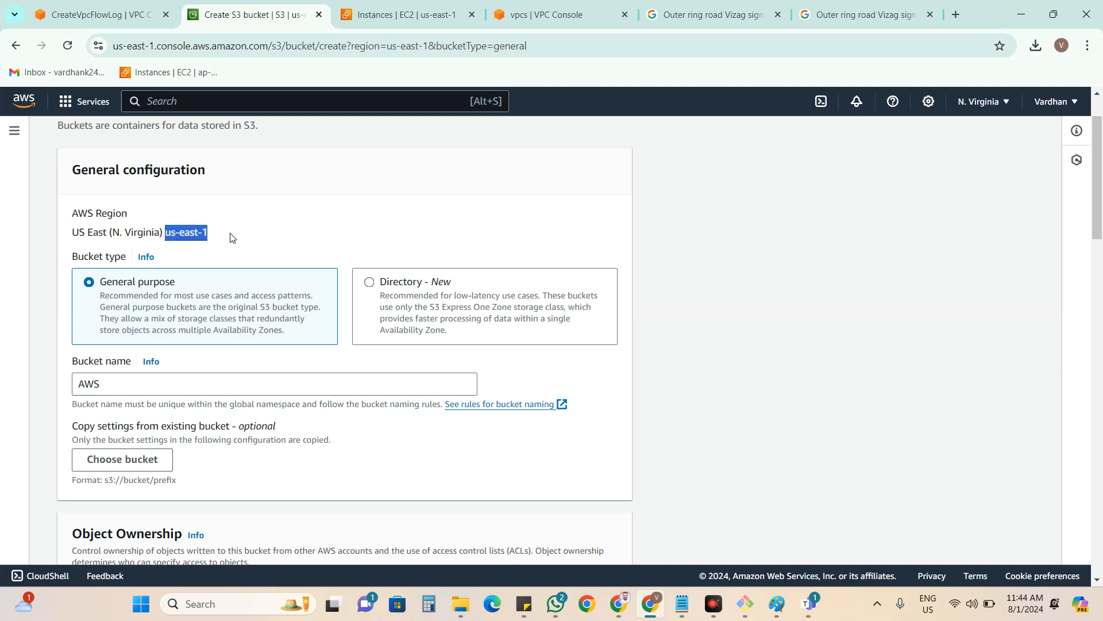
click(155, 382)
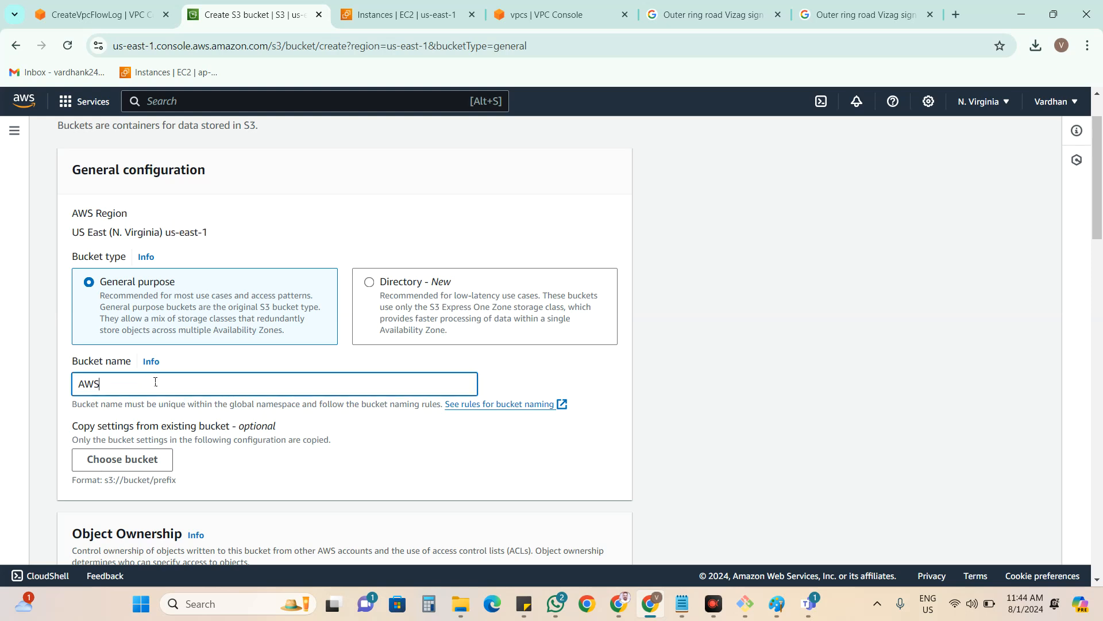
text(Flowlogs)
Look for an existing bucket to copy settings from and dismiss the bucket list.
scroll(316, 368, down, 5)
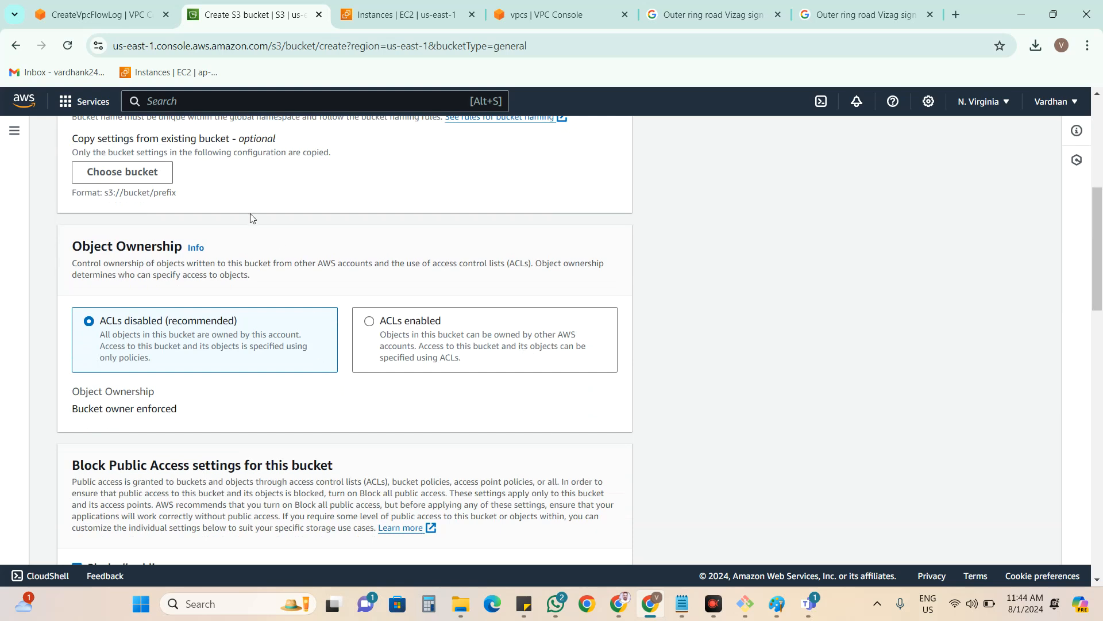
click(152, 184)
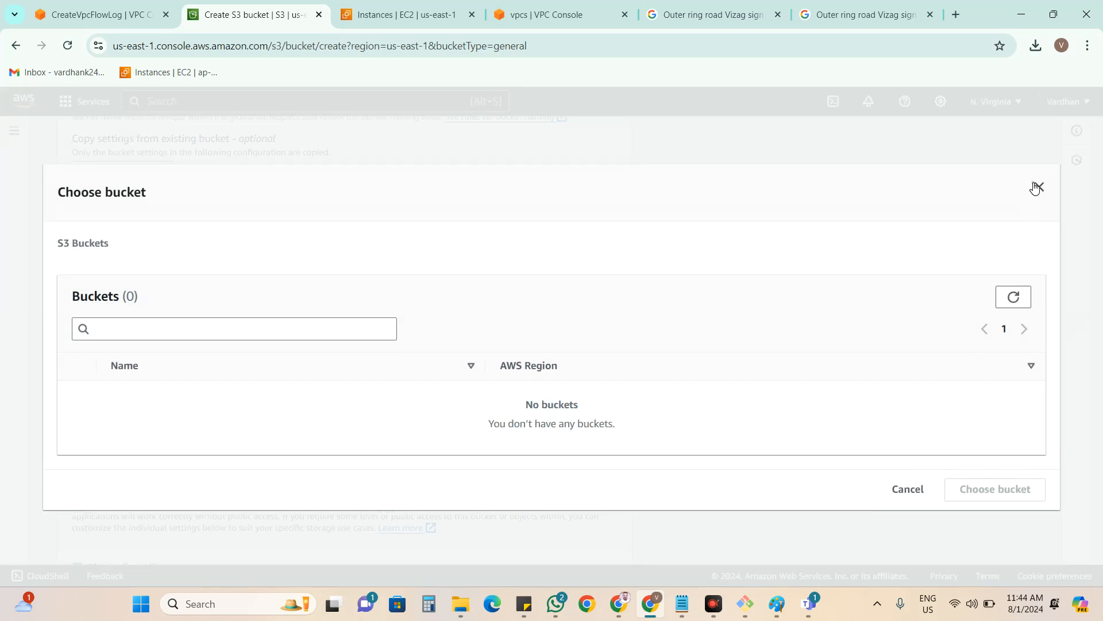
click(1039, 187)
Turn off Block all public access for the bucket and acknowledge that its objects might become public.
scroll(230, 276, down, 1)
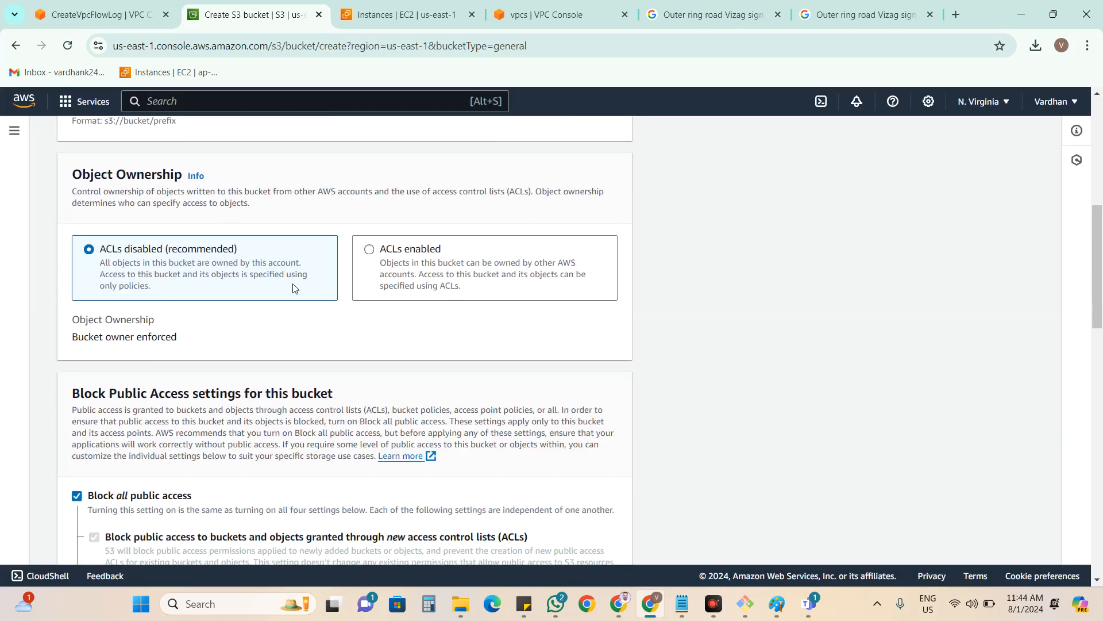
scroll(273, 323, down, 2)
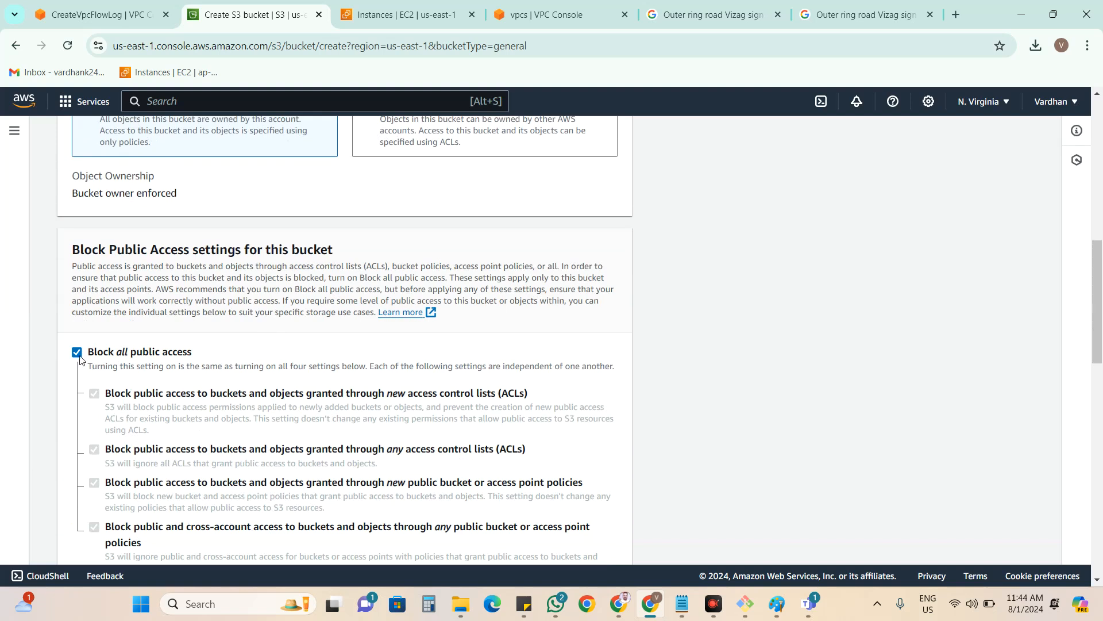
click(77, 353)
scroll(257, 307, down, 6)
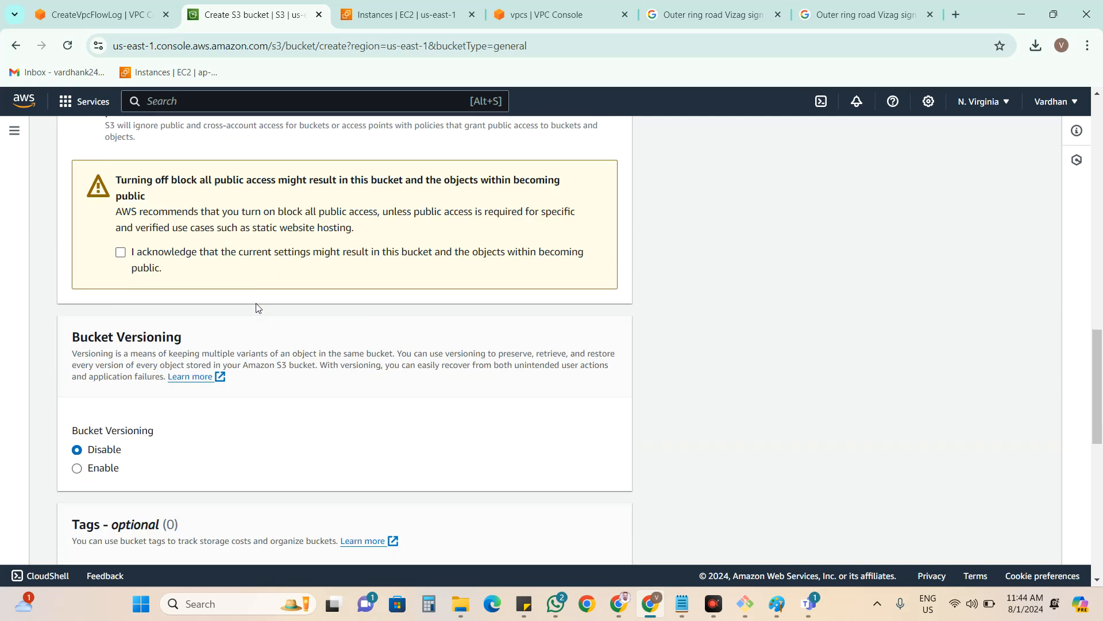
click(120, 251)
Try to create the bucket with the default versioning, tag and encryption settings.
scroll(341, 318, down, 2)
scroll(342, 320, down, 3)
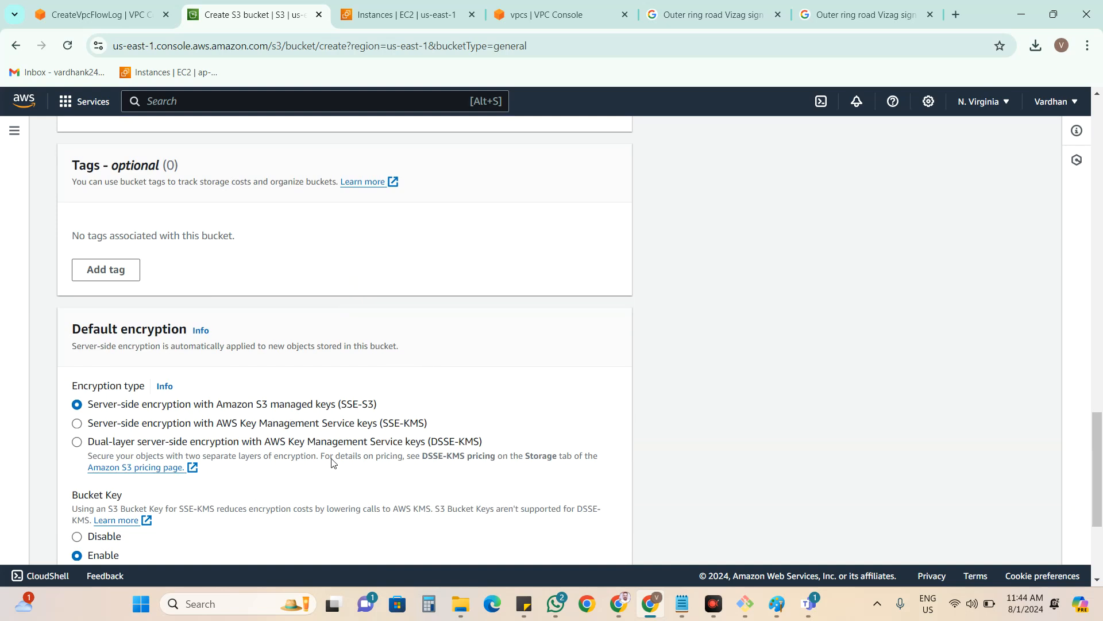
scroll(335, 463, down, 3)
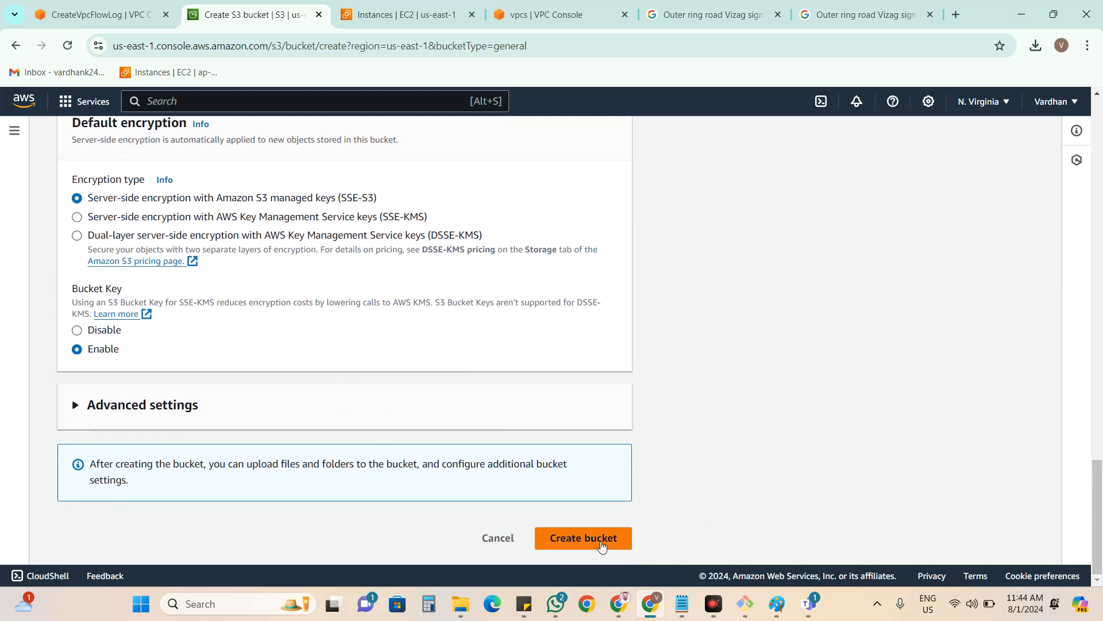
click(601, 545)
Rewrite the bucket name in lowercase as awsflowlogs.
scroll(525, 461, up, 10)
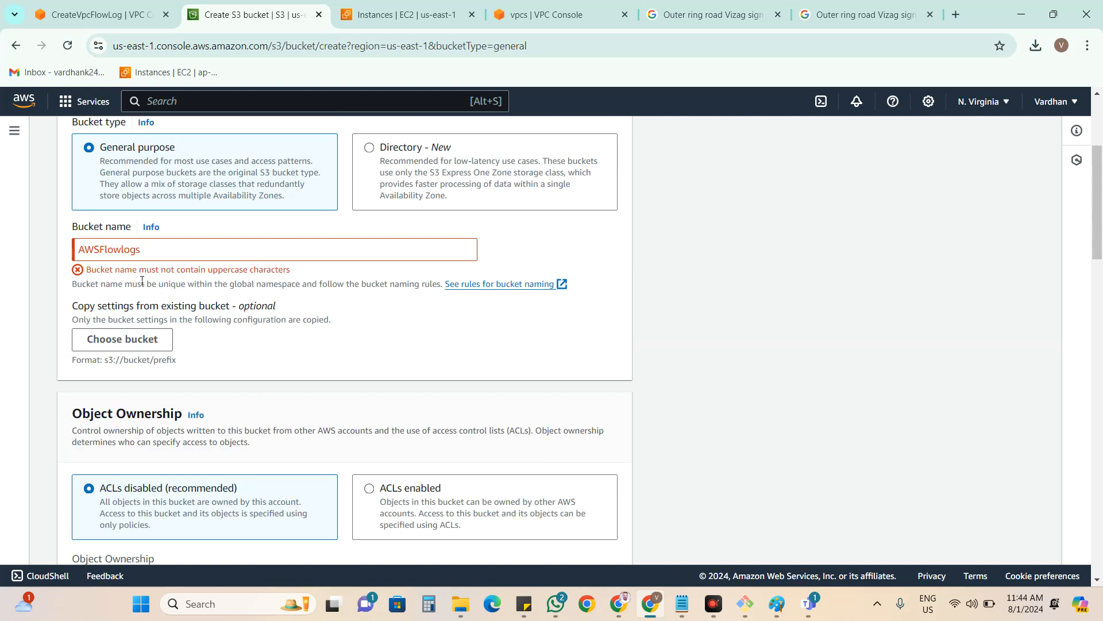
click(99, 249)
key(BackSpace)
key(BackSpace)
key(BackSpace)
text(aws)
key(Delete)
text(f)
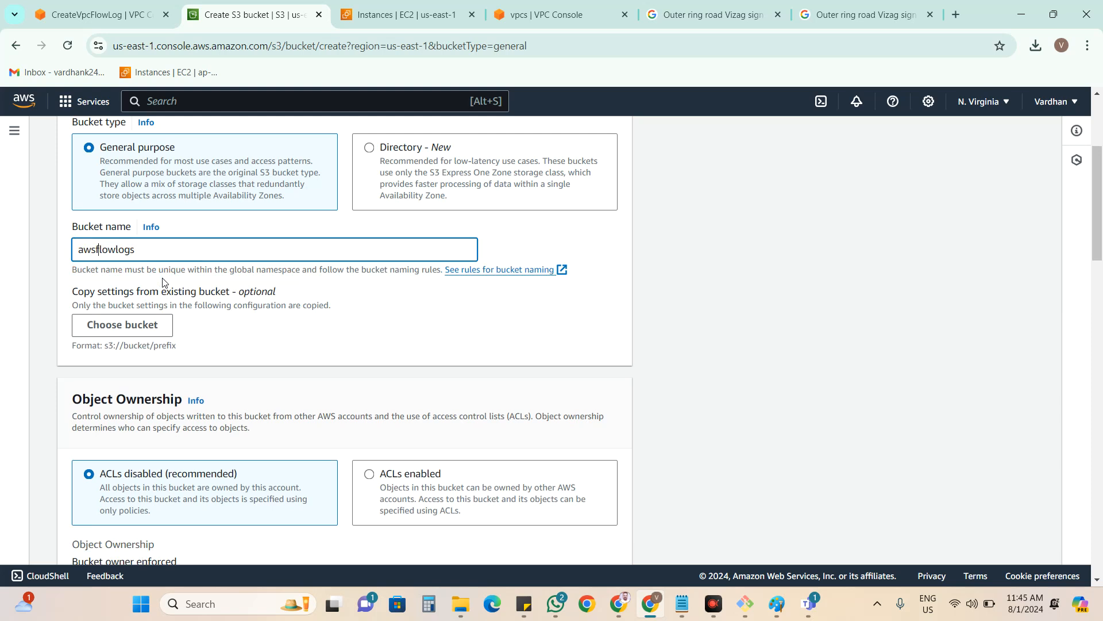
click(643, 323)
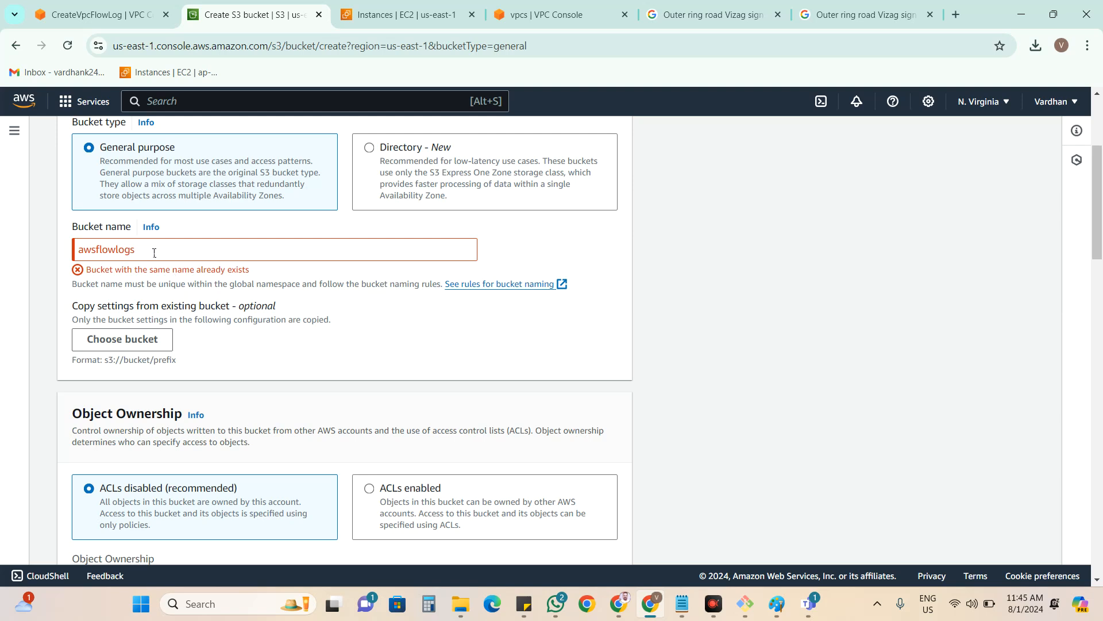
Change the bucket name to awsb4flowlogs and create the bucket.
click(92, 251)
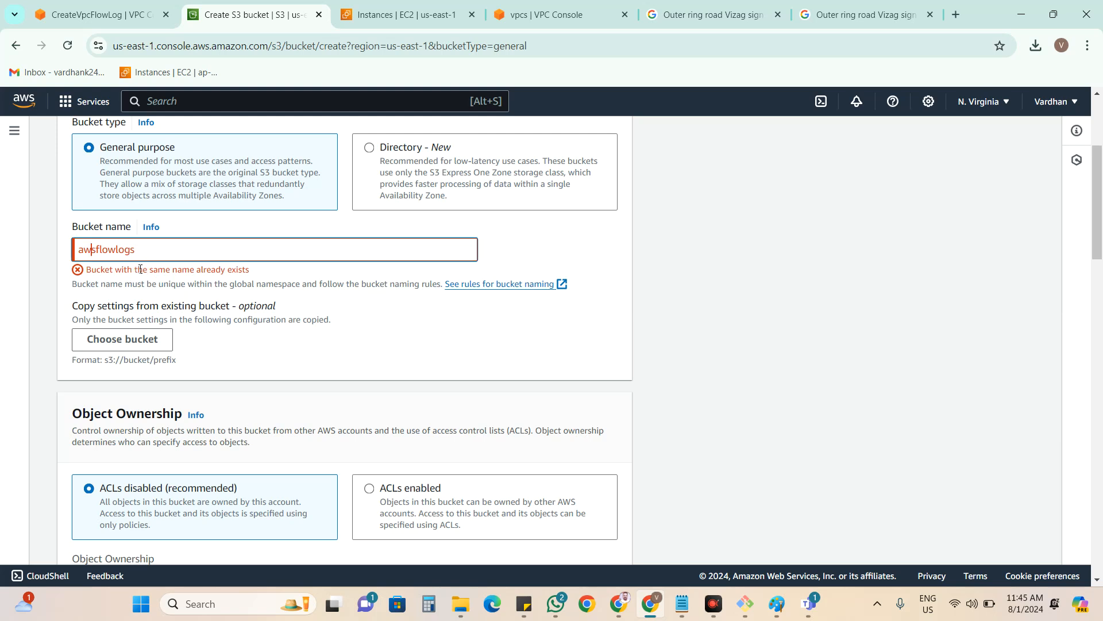
text(b4)
click(391, 326)
scroll(574, 509, down, 20)
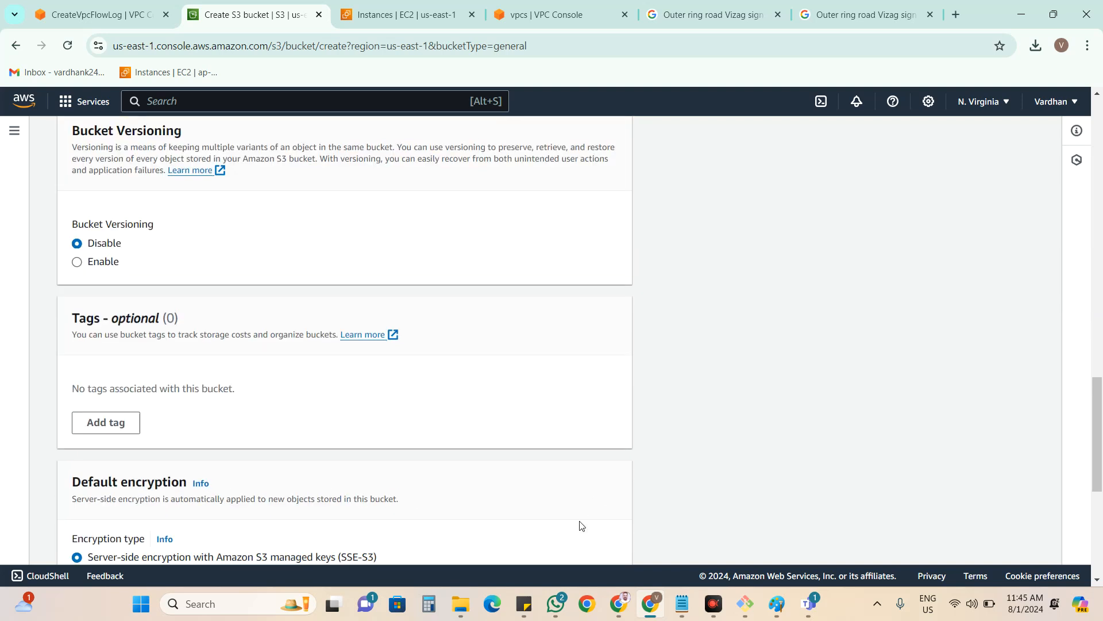
click(583, 538)
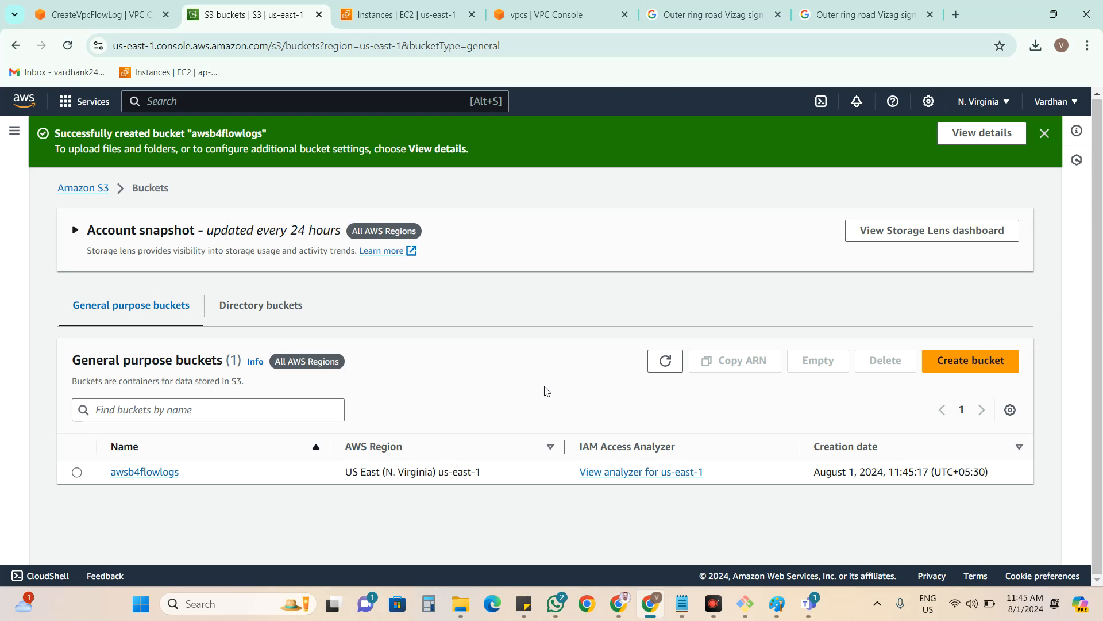
Review the awsb4flowlogs bucket's permissions and open its bucket policy for editing.
click(161, 472)
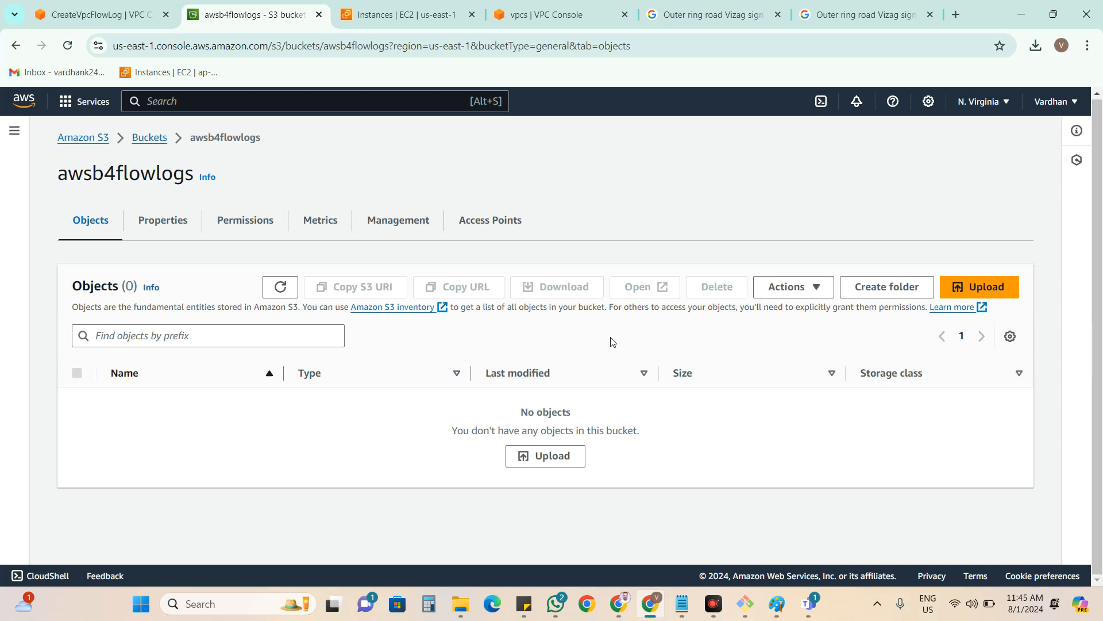
click(265, 229)
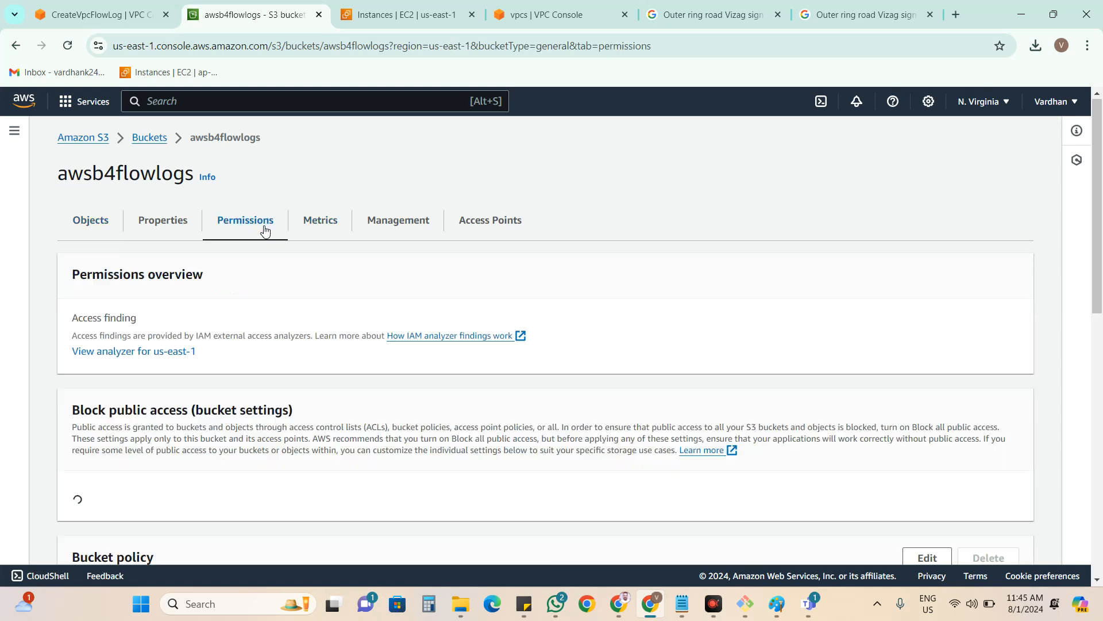
scroll(609, 316, down, 3)
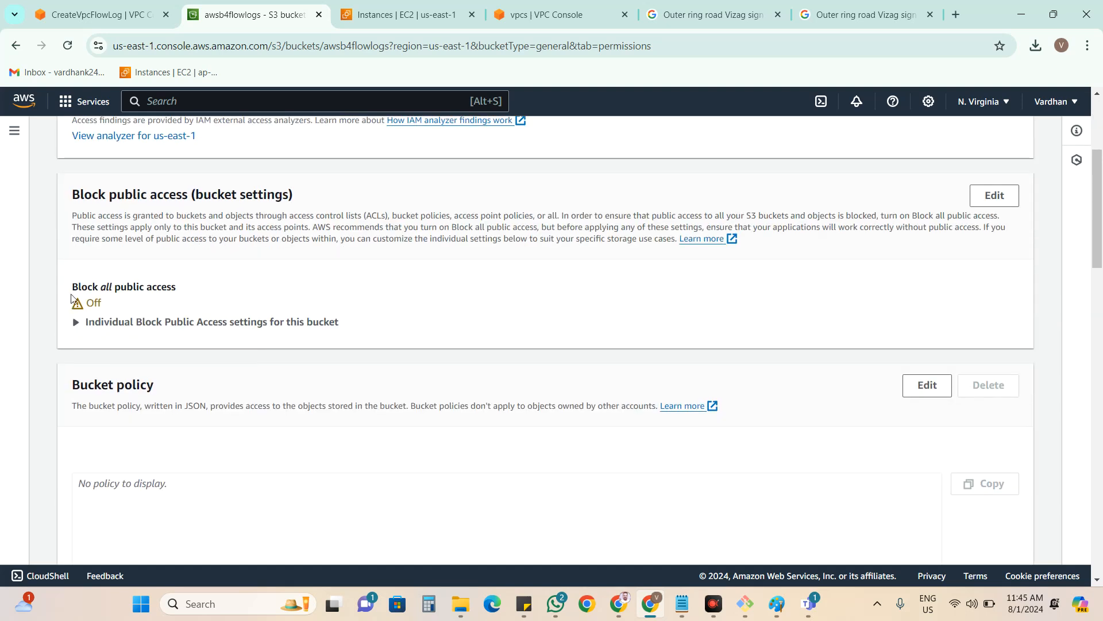
scroll(531, 345, down, 2)
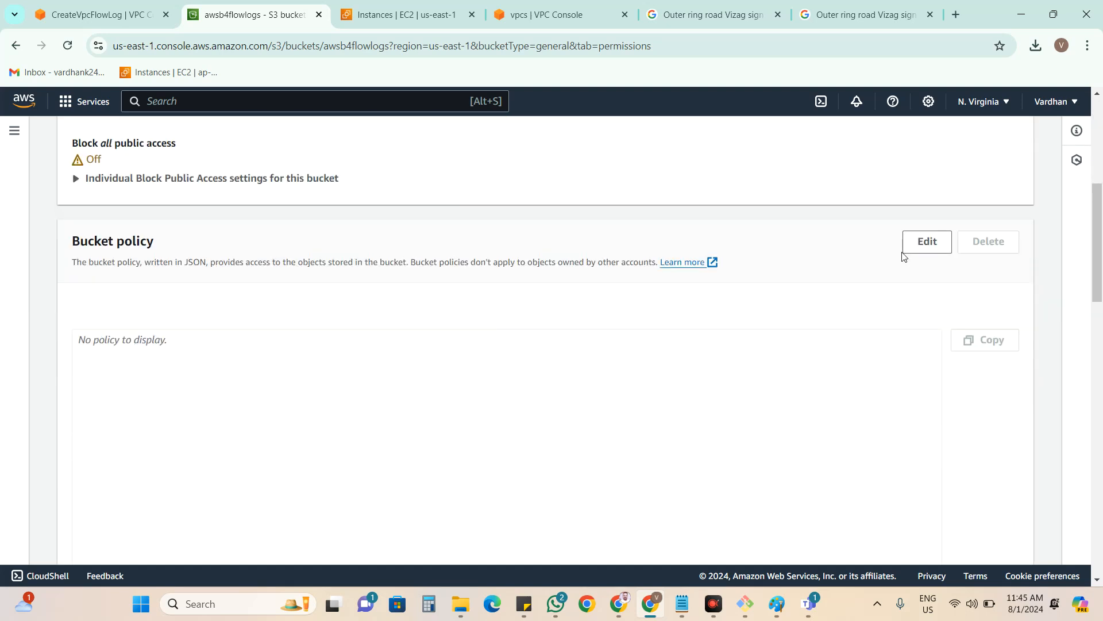
click(926, 245)
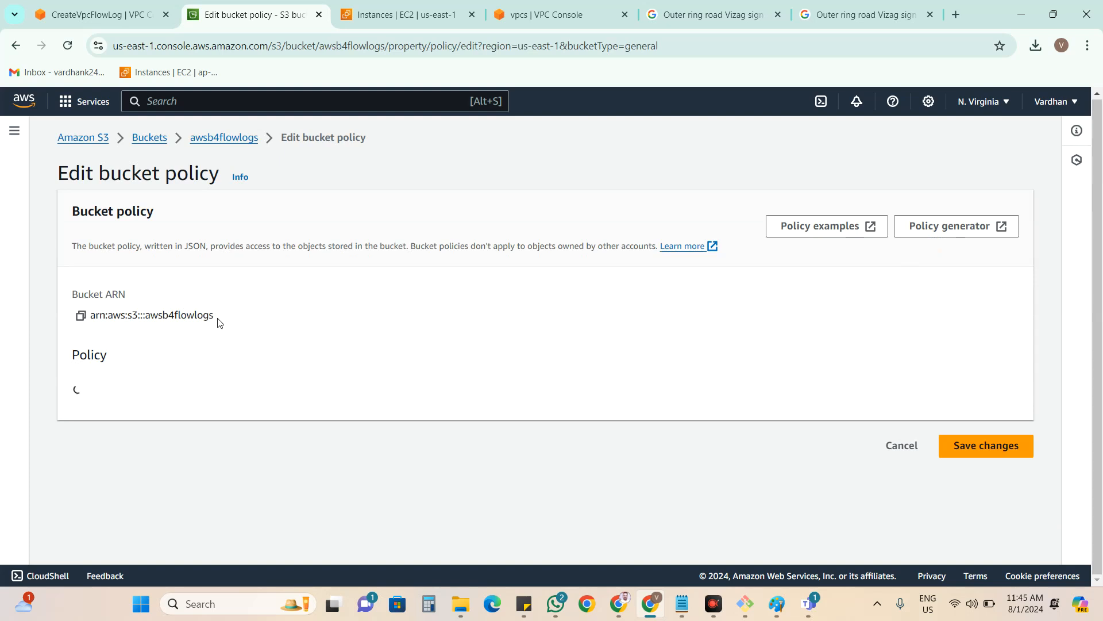
scroll(219, 315, down, 5)
scroll(226, 341, up, 5)
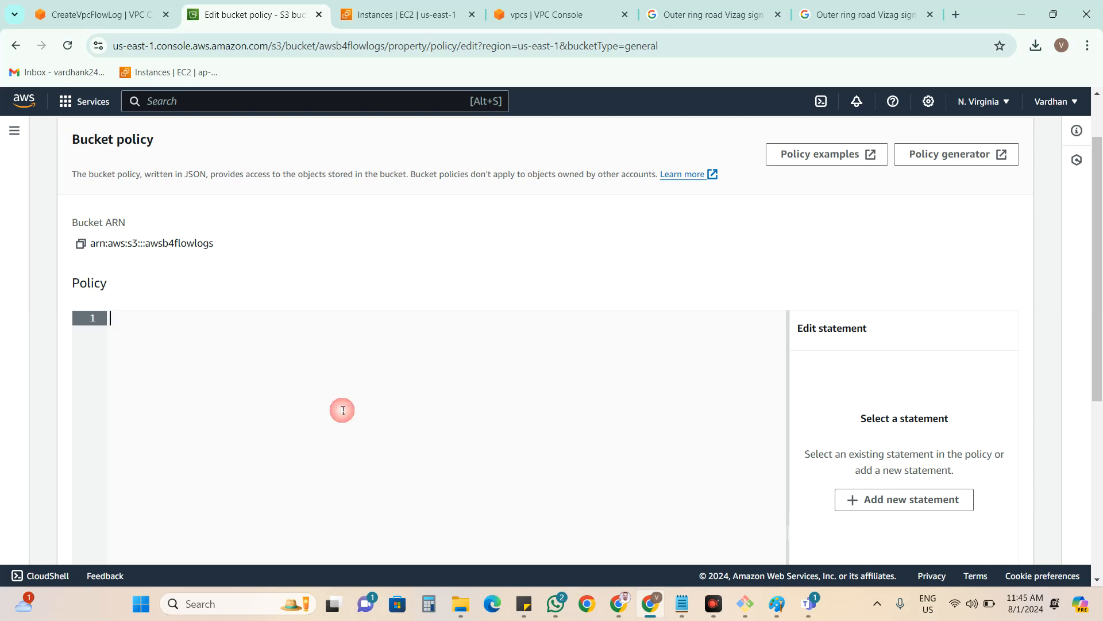
scroll(342, 406, down, 5)
Copy the awsb4flowlogs bucket's ARN into the S3 bucket ARN of the VPC flow log being created.
scroll(342, 382, up, 6)
scroll(341, 383, up, 1)
drag(214, 315, 92, 317)
key(ctrl+c)
click(98, 14)
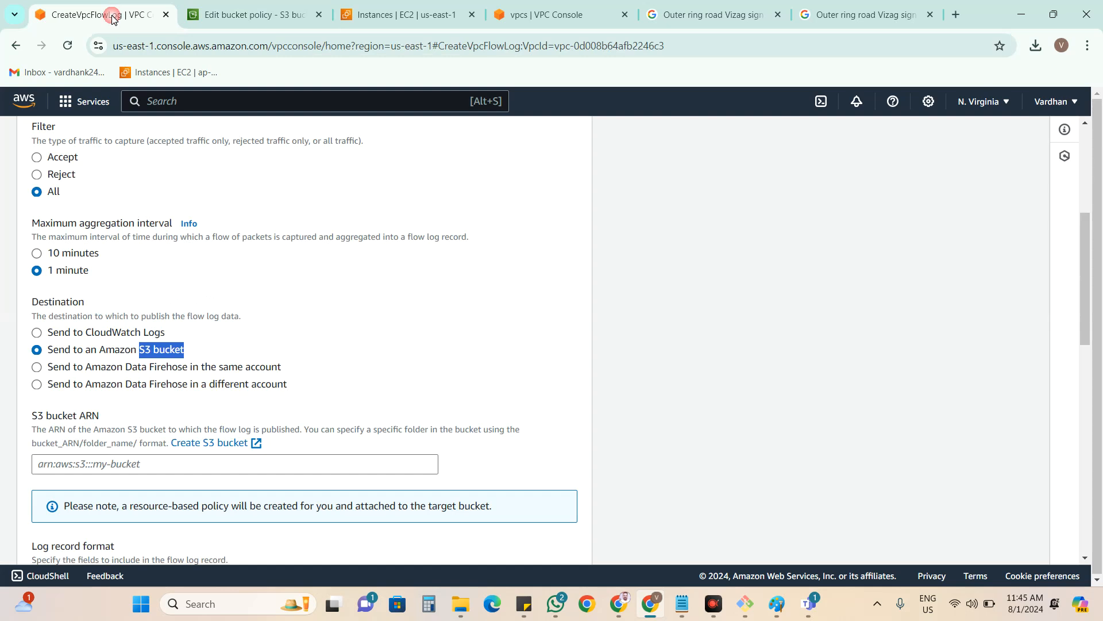
scroll(329, 355, down, 3)
click(180, 318)
key(ctrl+v)
Create the flow log, keeping the AWS default record format, text log files and 24-hour partitioning.
scroll(595, 321, down, 3)
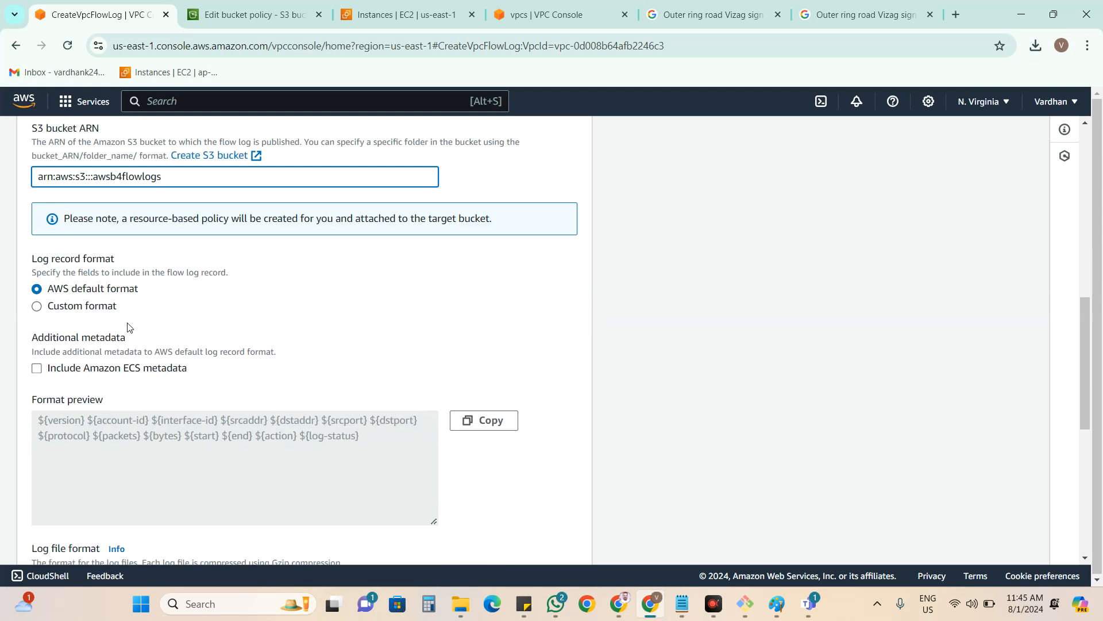
scroll(224, 370, down, 2)
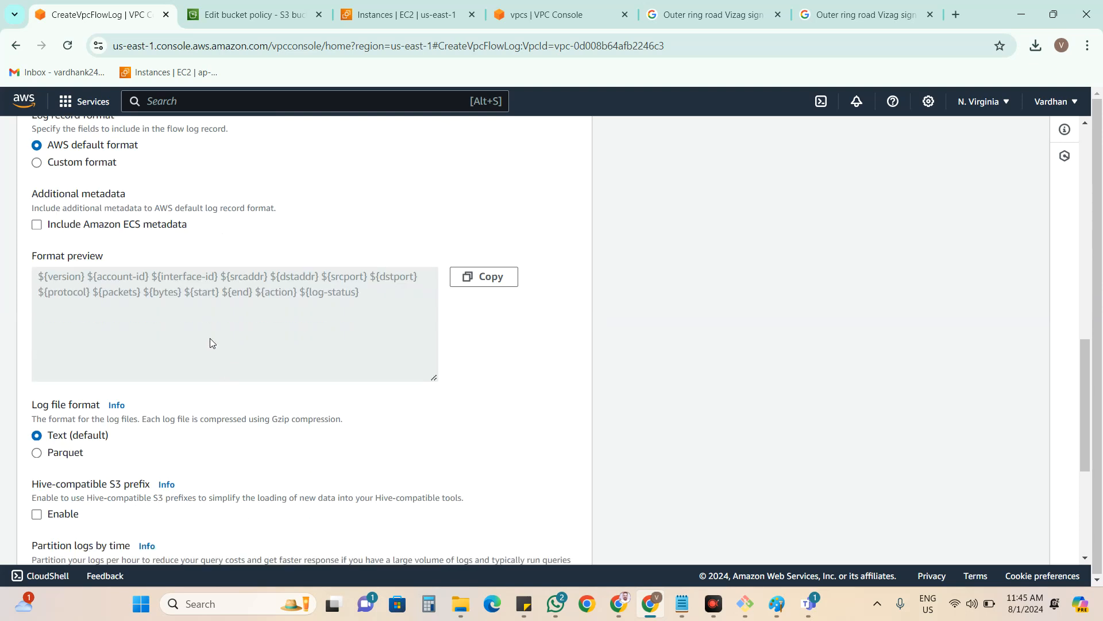
scroll(276, 361, down, 1)
scroll(276, 361, down, 4)
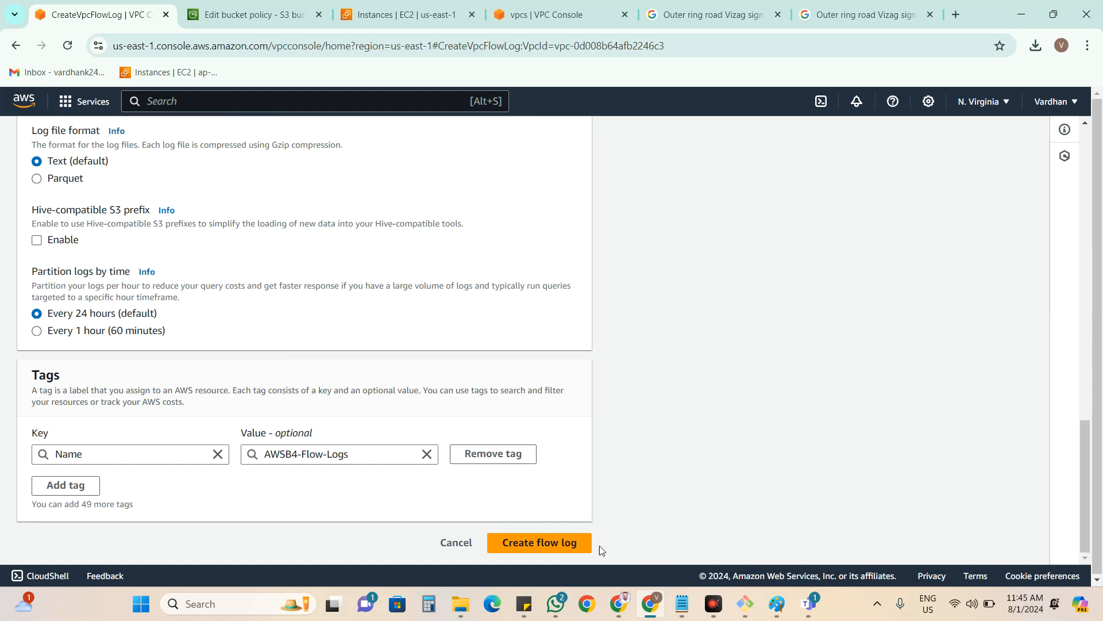
click(556, 549)
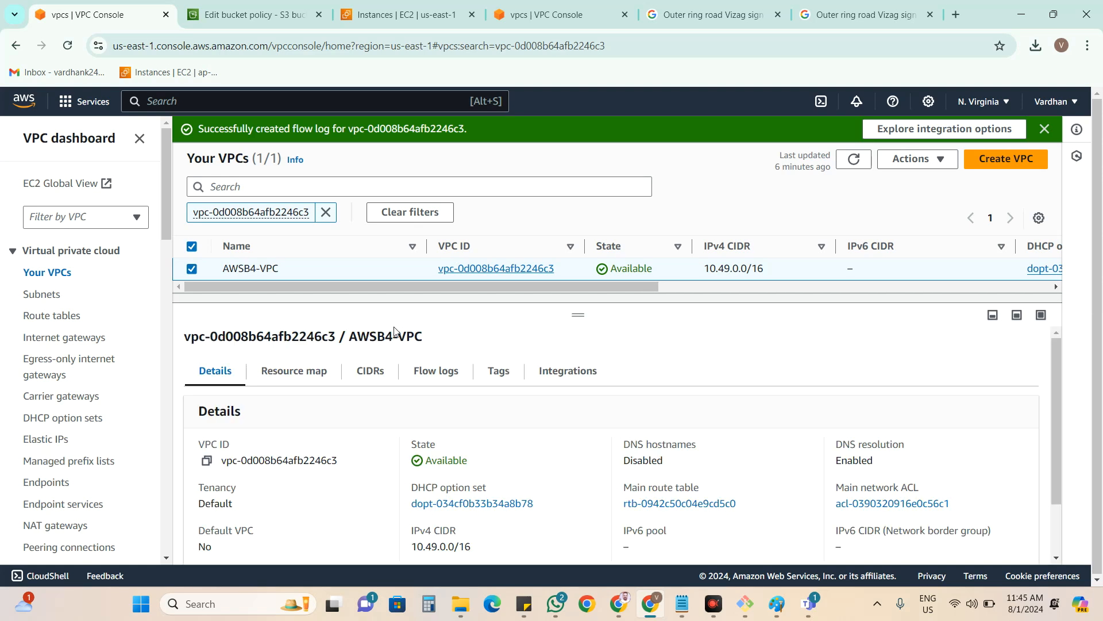
Check the destination and status of the AWSB4-VPC flow log and refresh the flow log list.
click(440, 373)
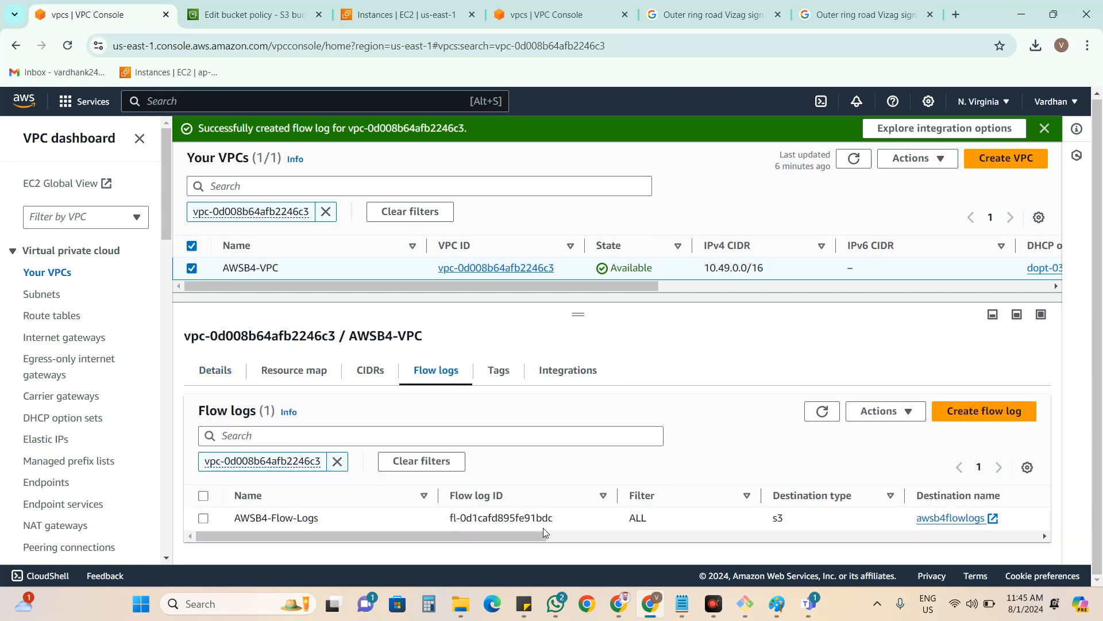
drag(519, 536, 399, 529)
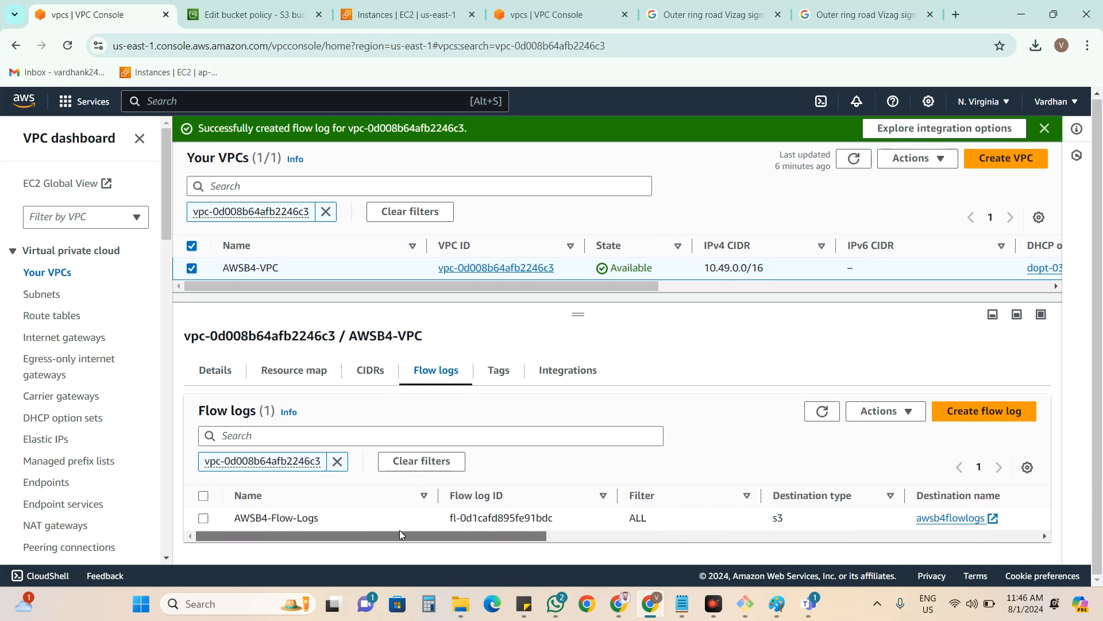
click(825, 410)
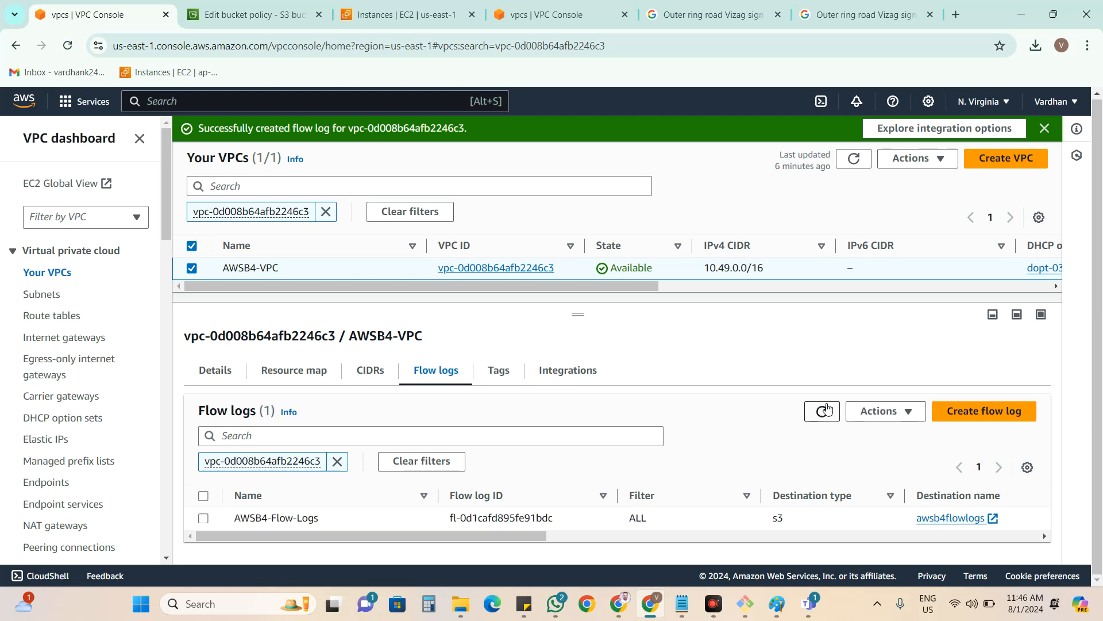
drag(495, 533, 828, 518)
click(350, 523)
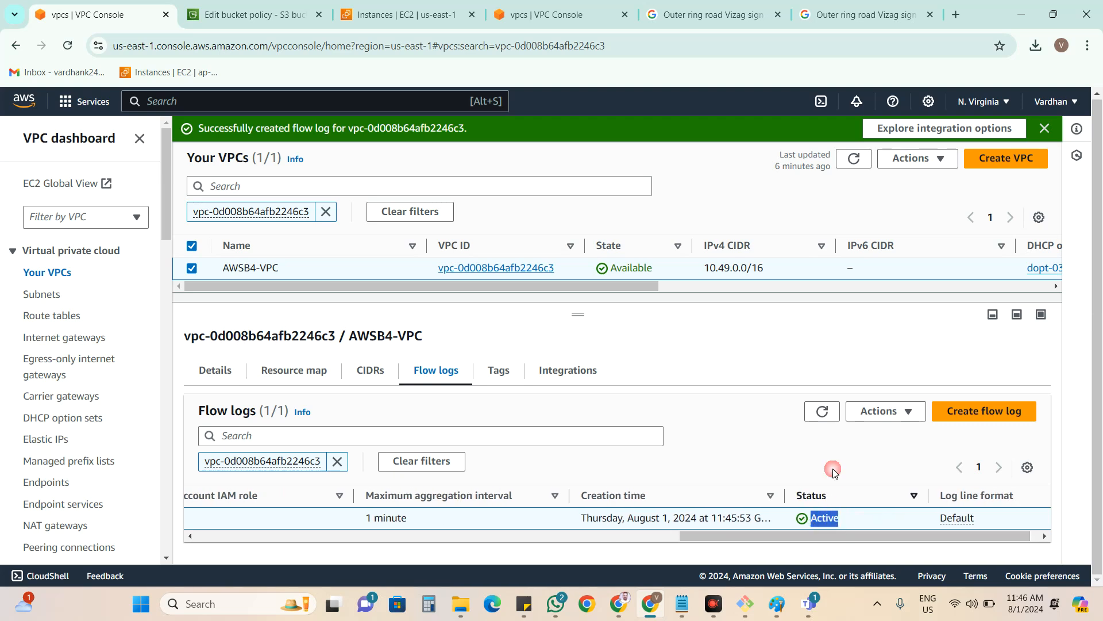
click(822, 411)
Return to the awsb4flowlogs bucket policy, reload it and examine its log delivery statements.
click(256, 5)
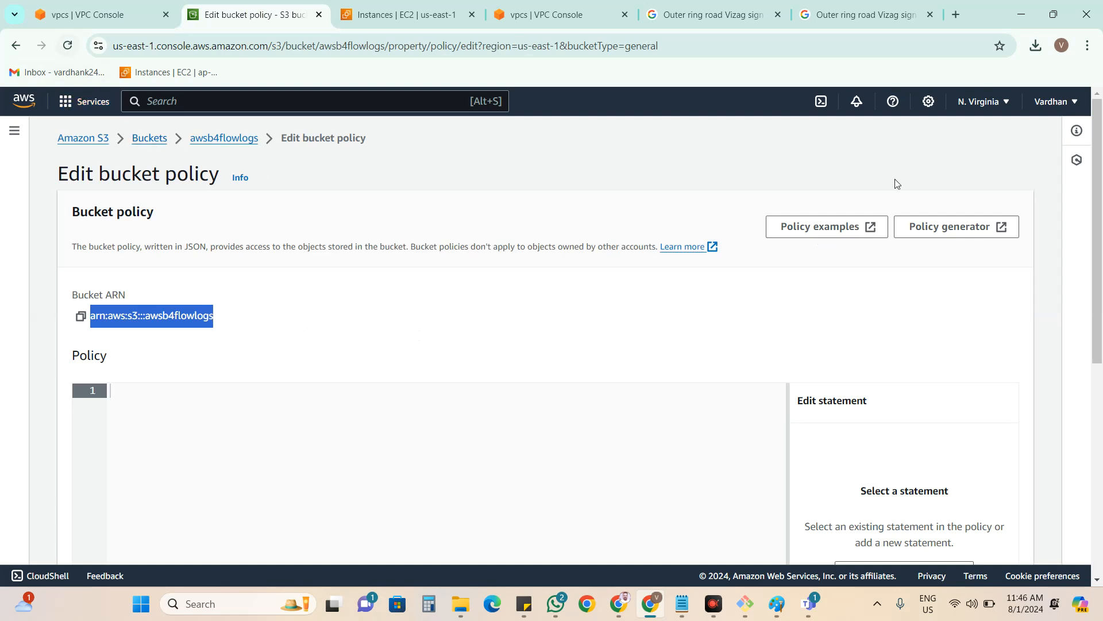
click(67, 45)
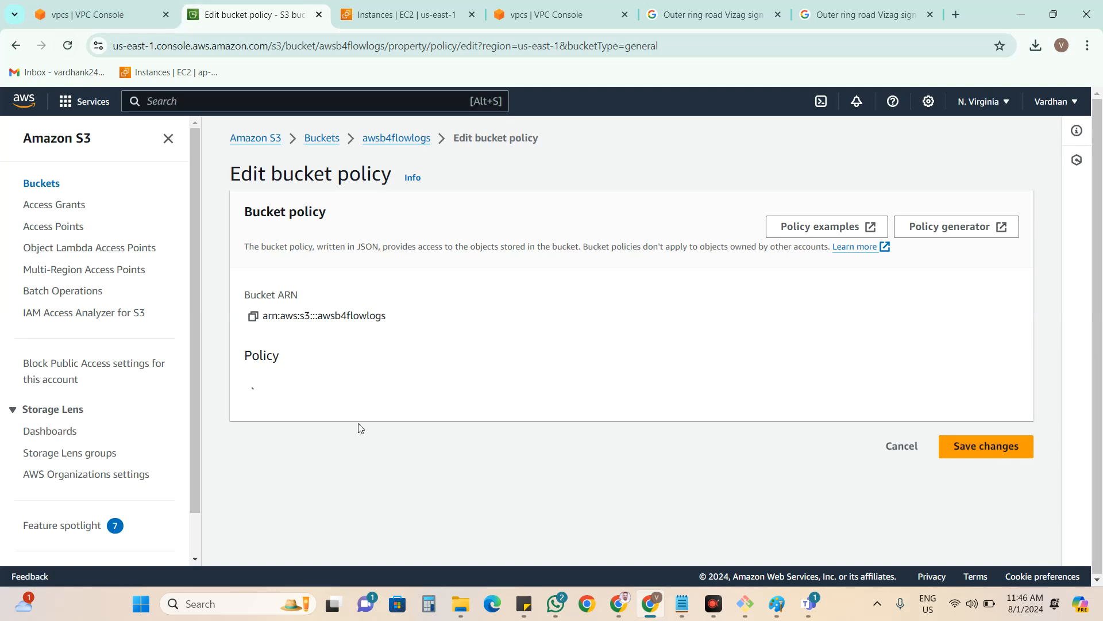
scroll(360, 423, down, 3)
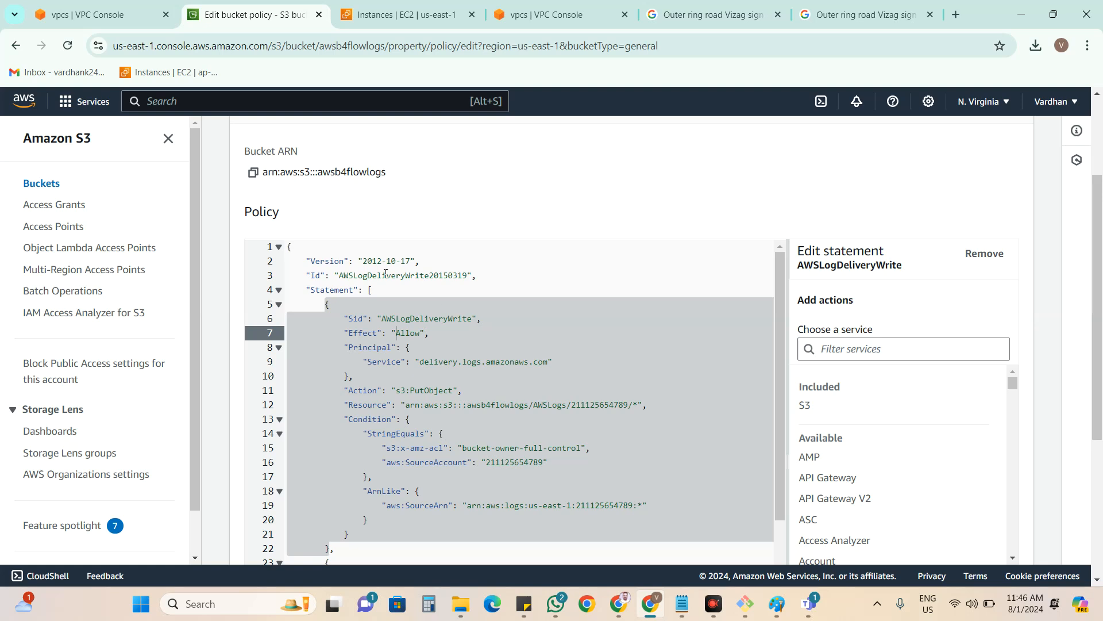
Examine the AWSLogDeliveryWrite statement in the bucket policy and return to the AWSB4-VPC flow logs.
drag(307, 259, 407, 543)
scroll(407, 517, down, 3)
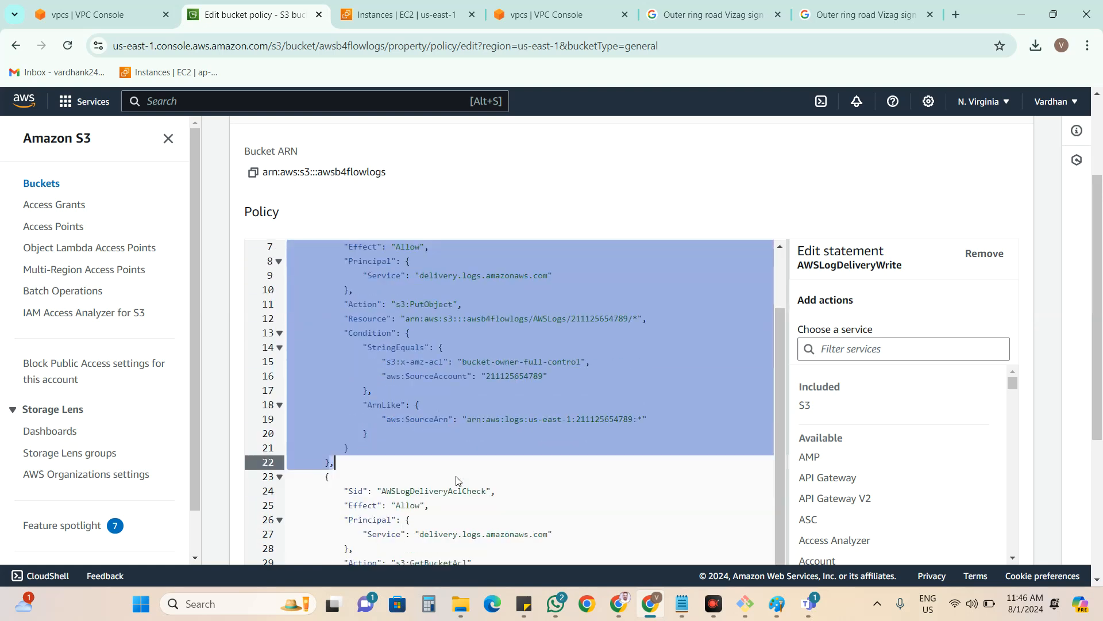
scroll(438, 508, up, 3)
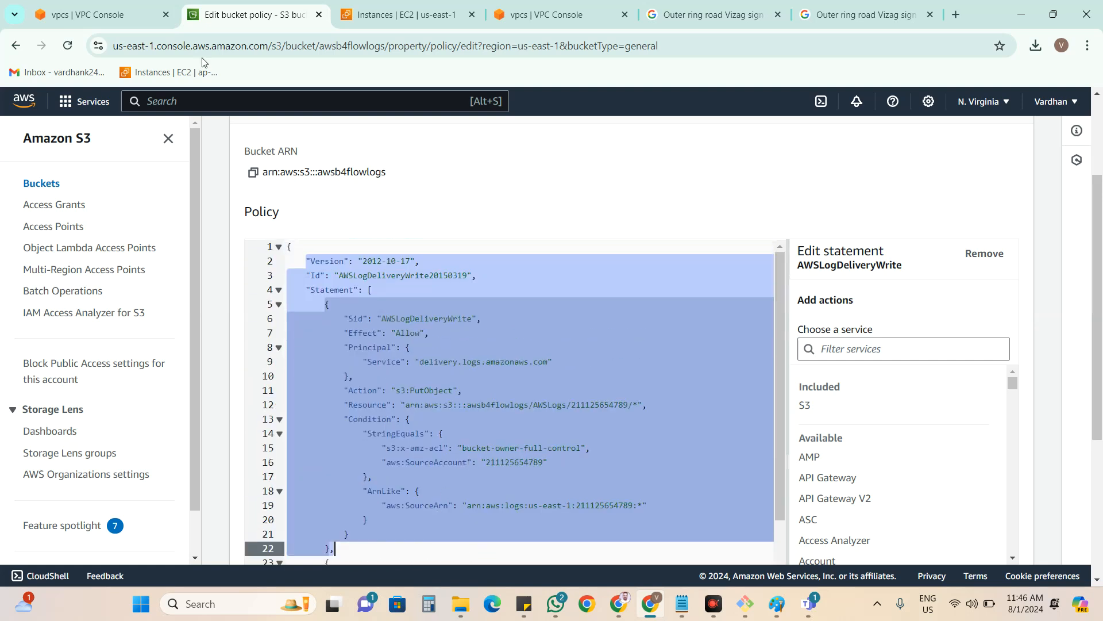
click(90, 6)
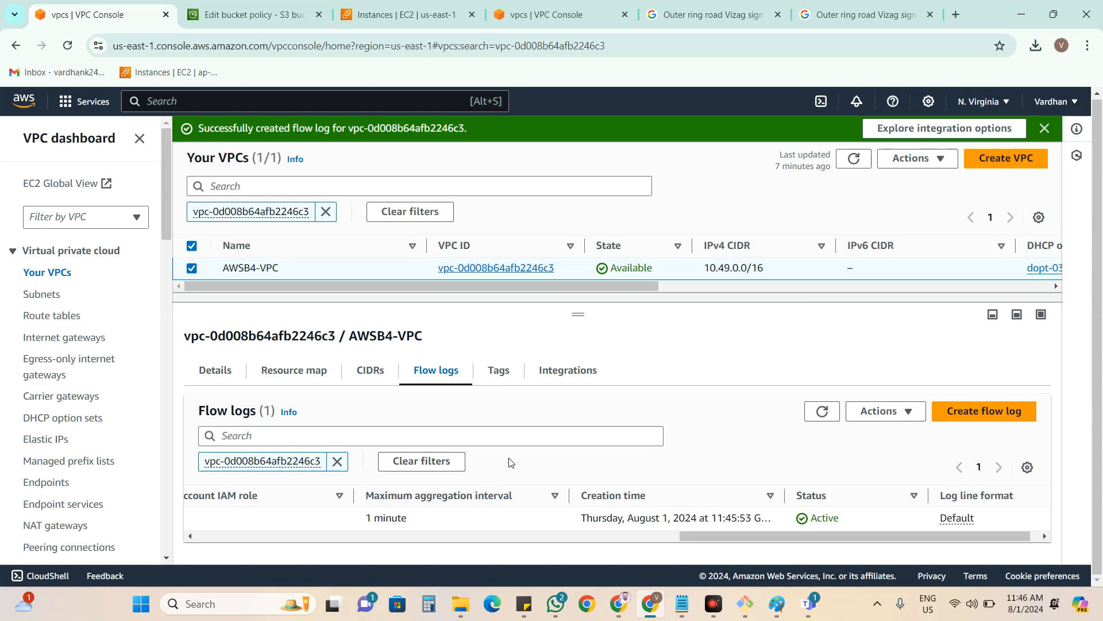
Switch to the AWS.txt notes in Notepad and review the VPC checklist from VPC creation to the Ubuntu deployment.
click(682, 603)
click(405, 373)
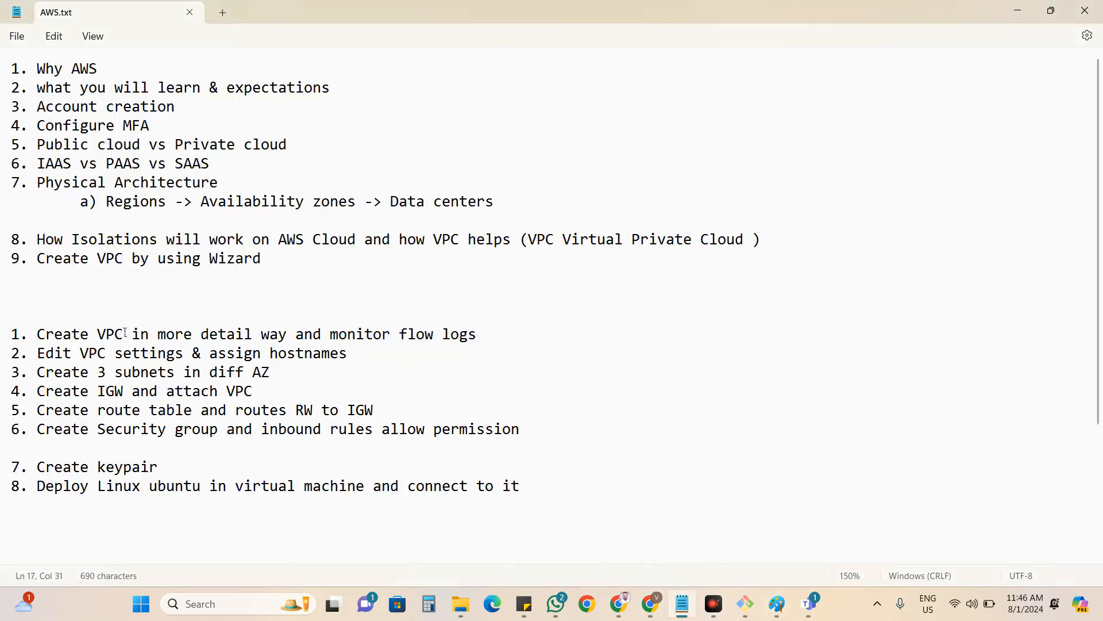
drag(39, 333, 529, 433)
click(529, 433)
drag(38, 254, 270, 277)
drag(54, 334, 210, 354)
drag(184, 429, 287, 429)
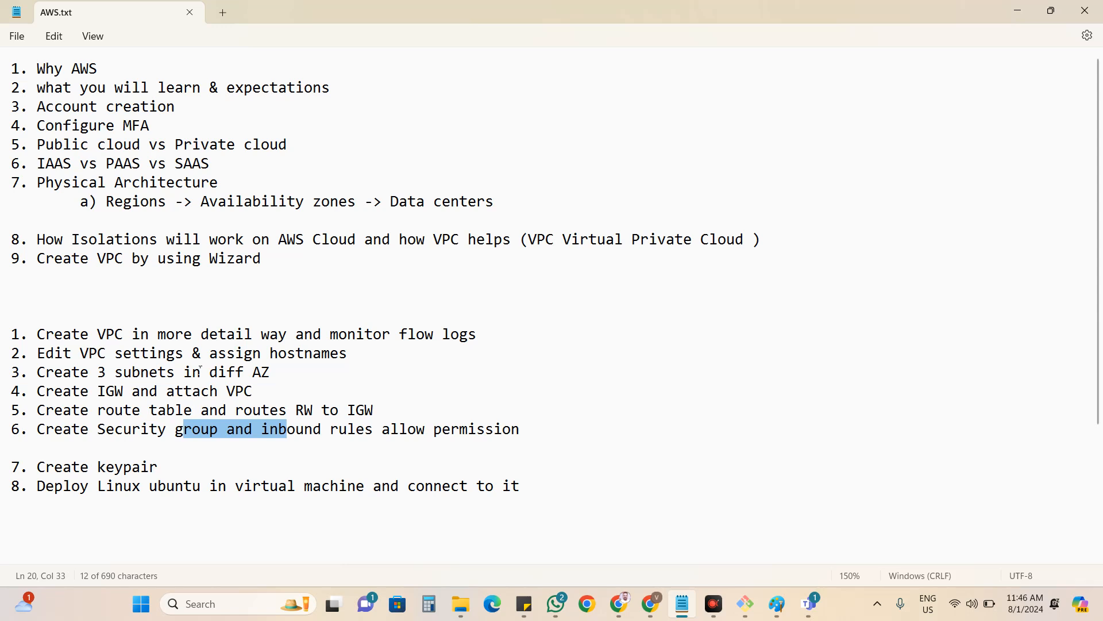
click(533, 504)
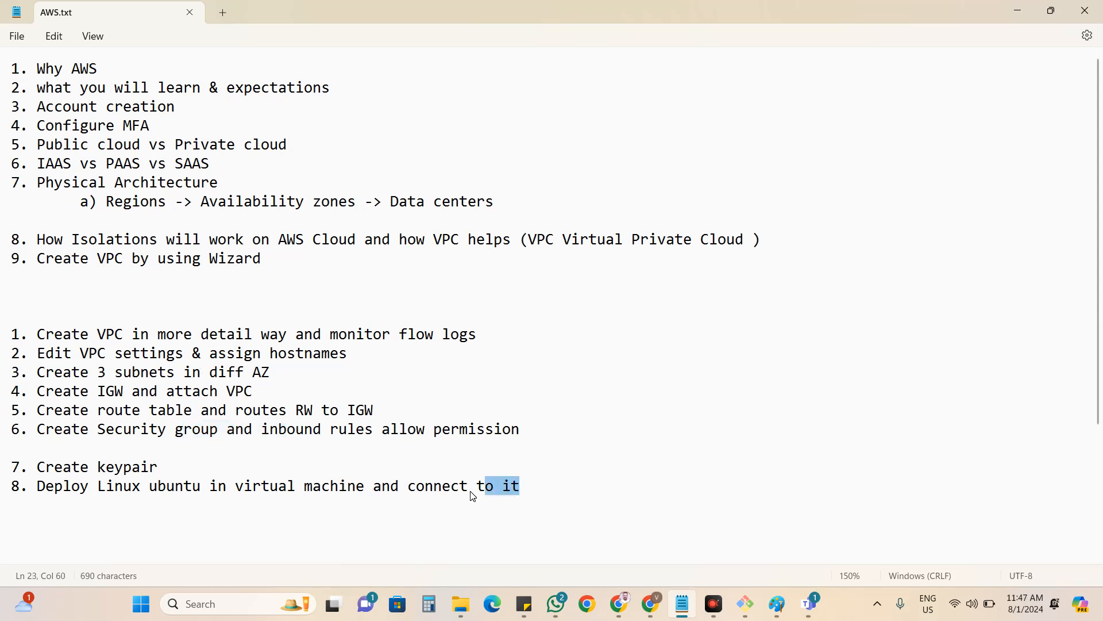
drag(520, 486, 40, 488)
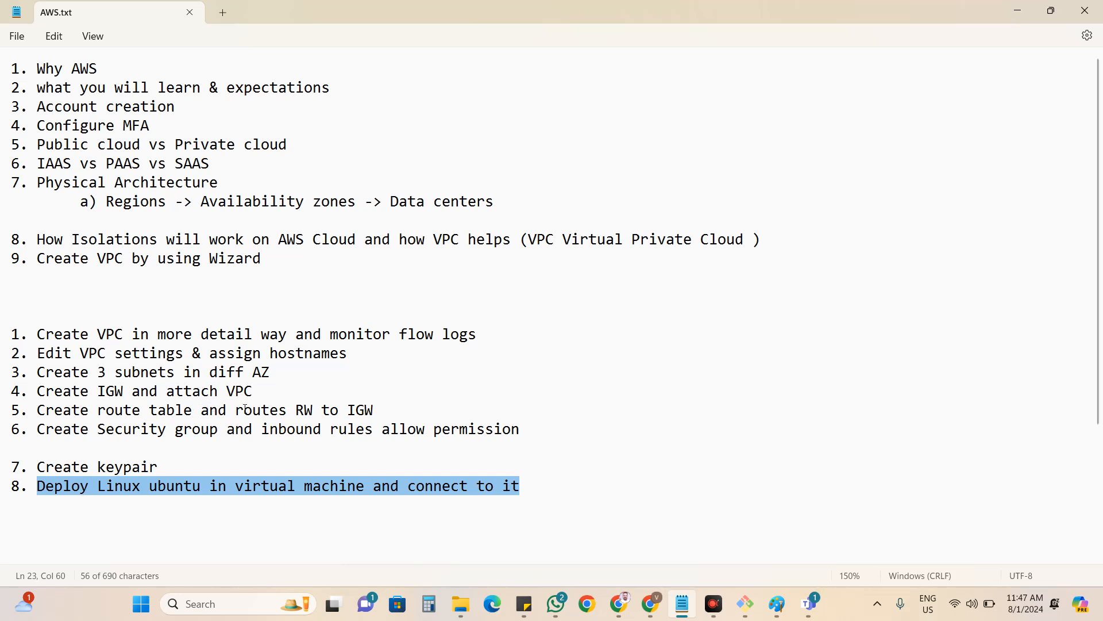
click(996, 606)
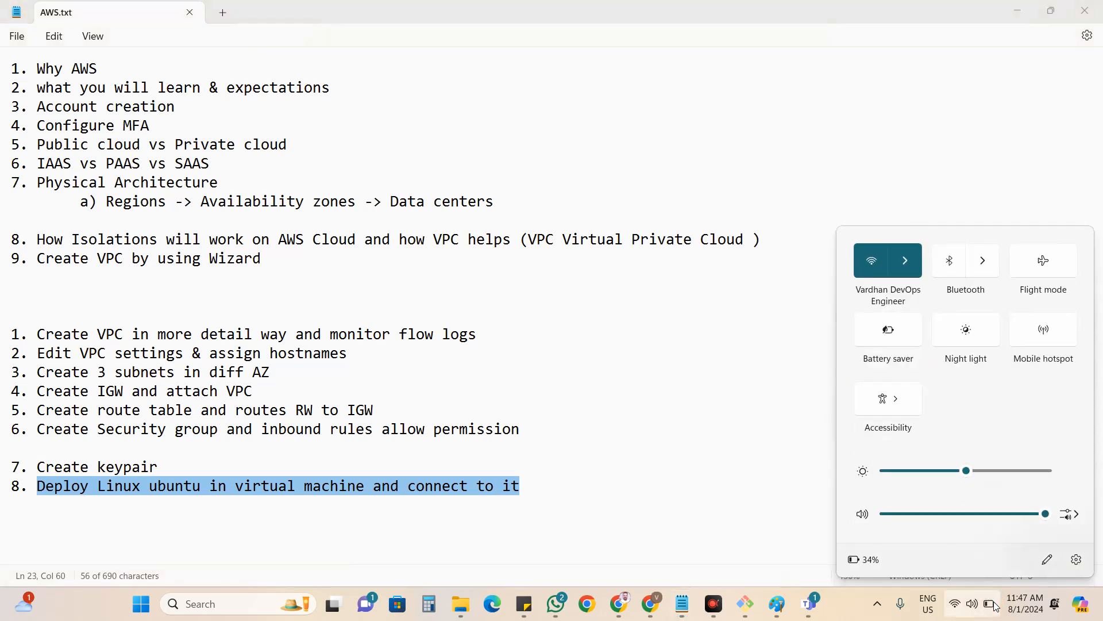
click(996, 606)
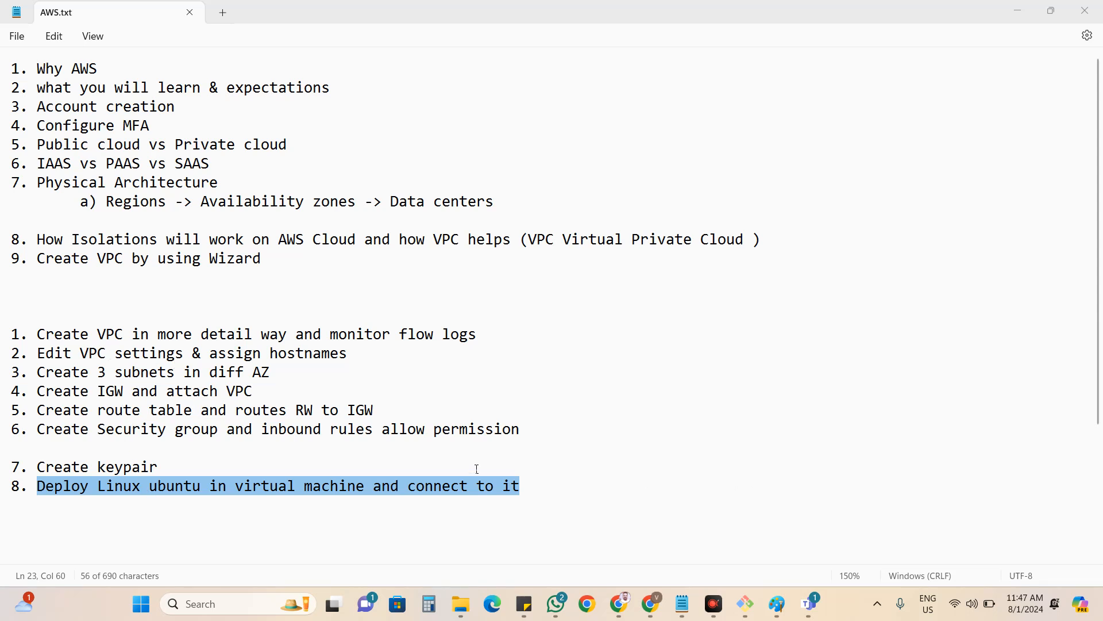
Review the flow log monitoring item and tasks 1 to 7 in the AWS.txt checklist.
drag(574, 489, 132, 490)
drag(484, 339, 330, 340)
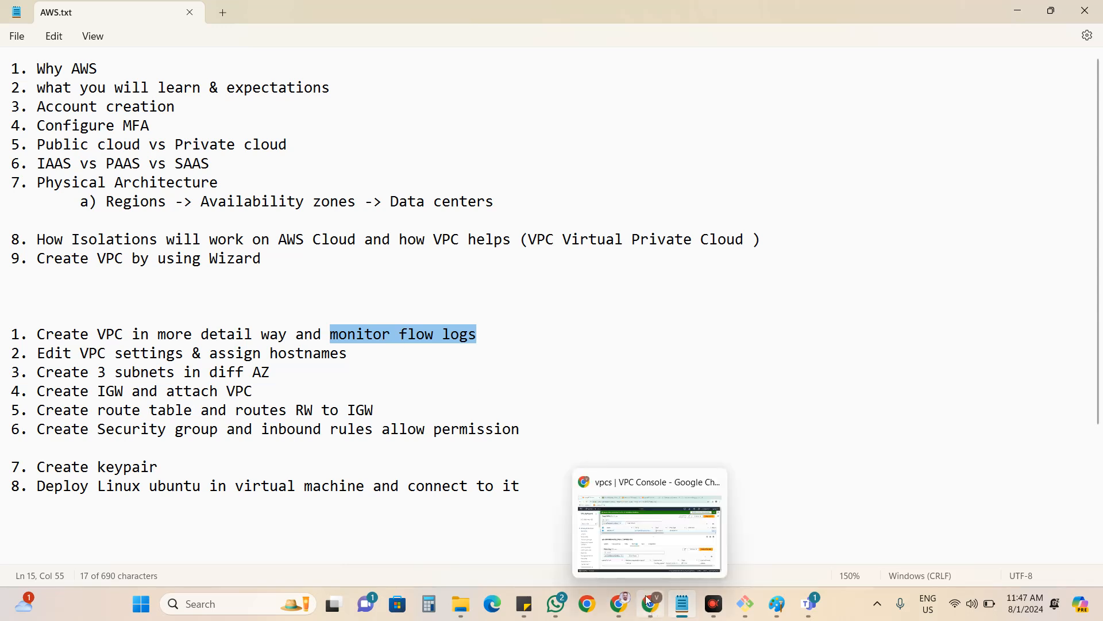
click(262, 453)
drag(170, 468, 9, 335)
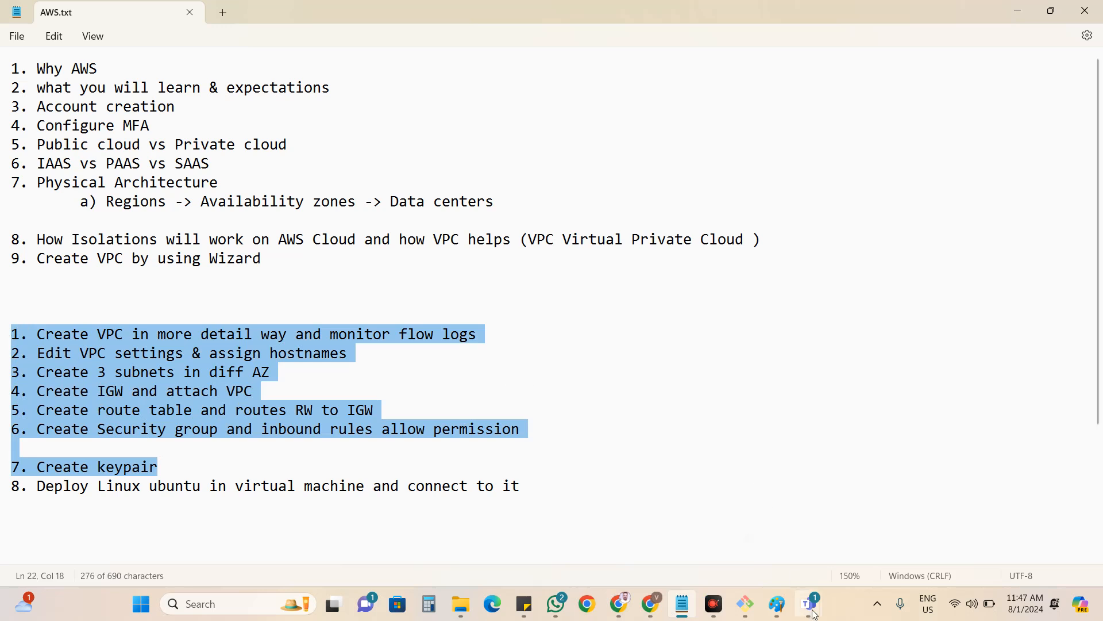
mouse_move(813, 618)
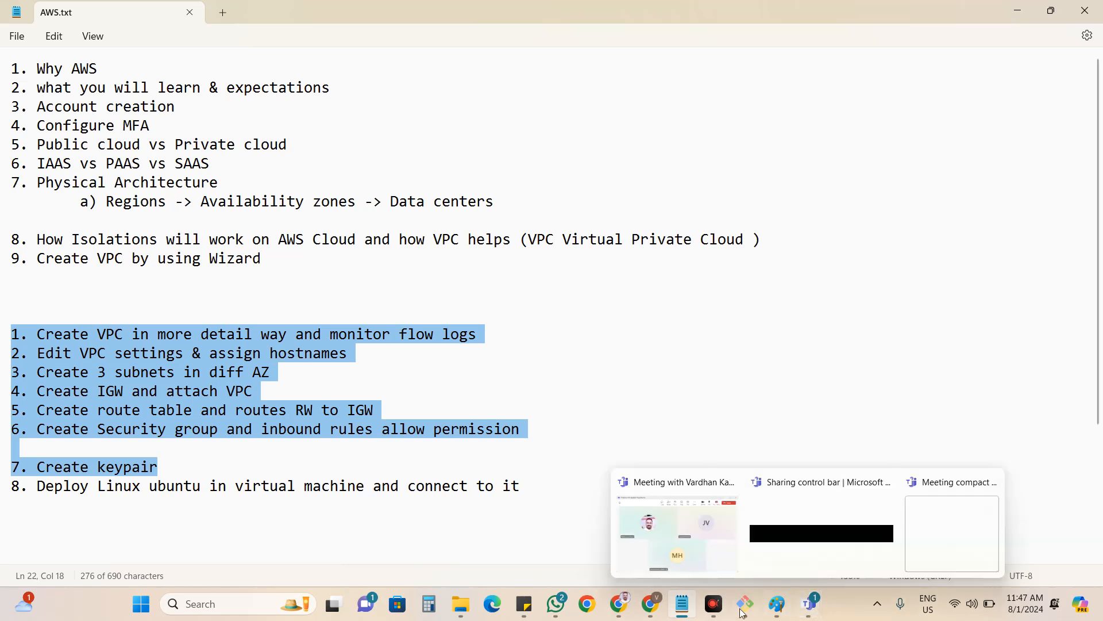
Switch back to Chrome, refresh the EC2 instances list and start launching a new instance.
click(651, 604)
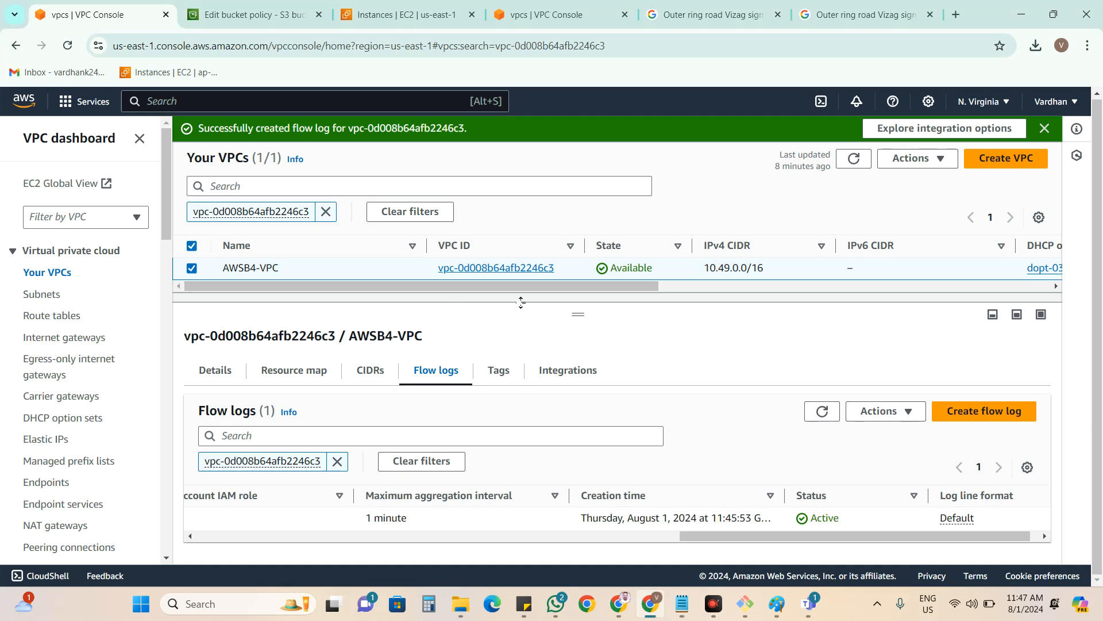
click(241, 21)
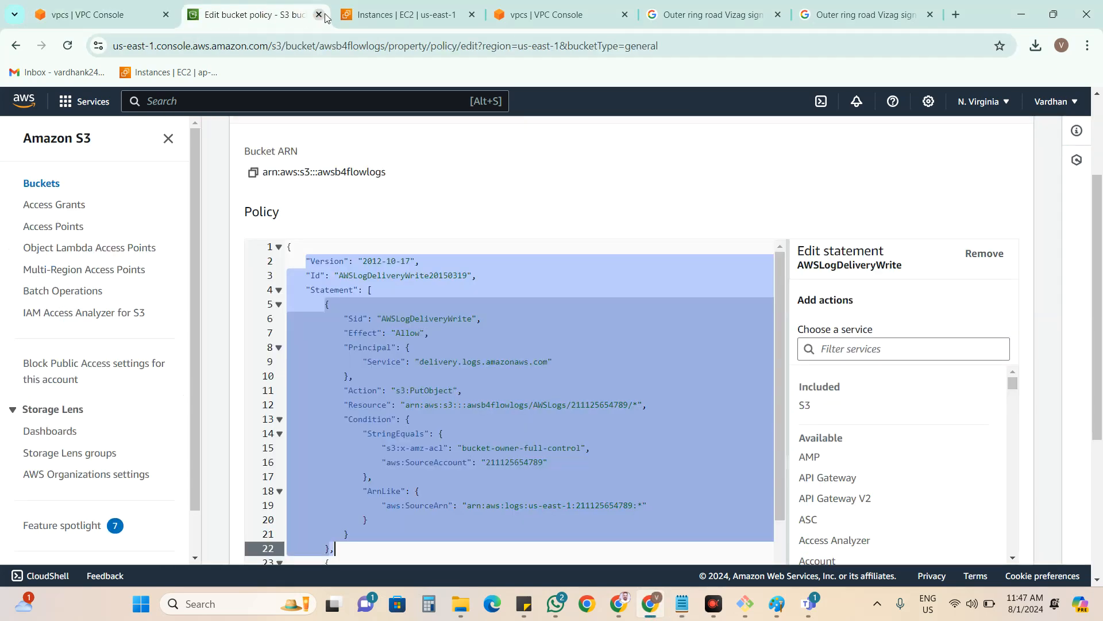
click(368, 15)
click(619, 137)
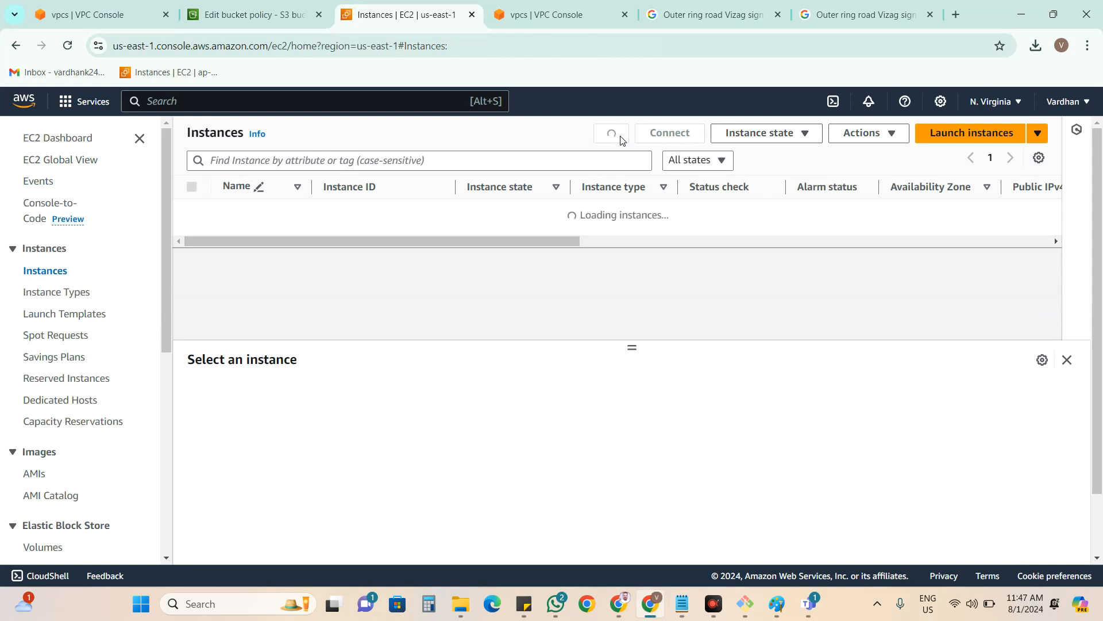
click(947, 134)
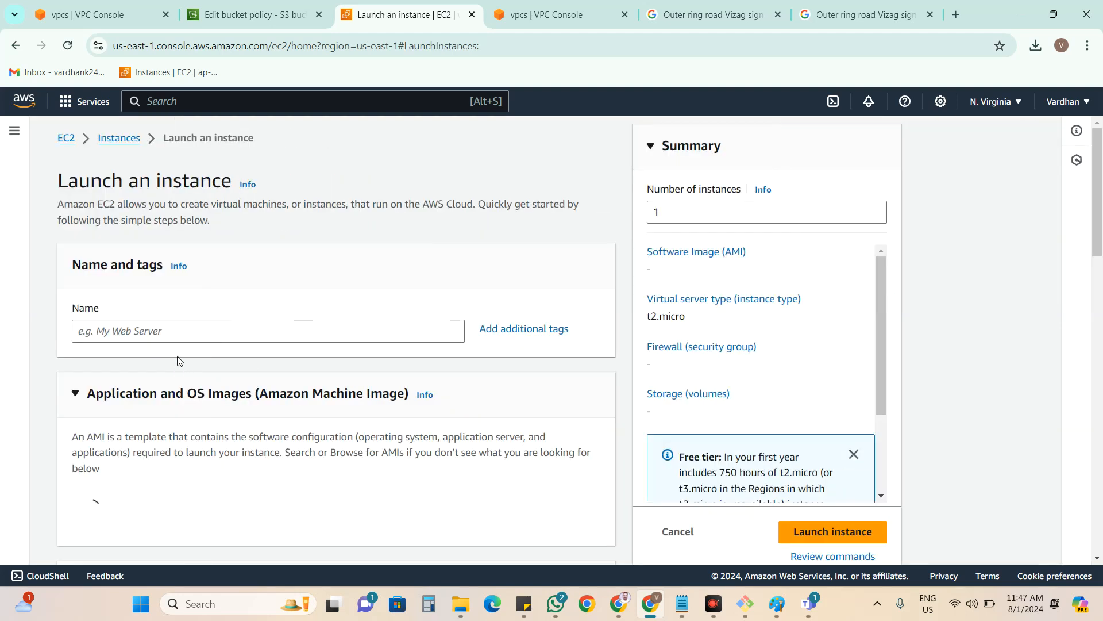
Name the new instance TestServer01.
click(172, 329)
text(Te)
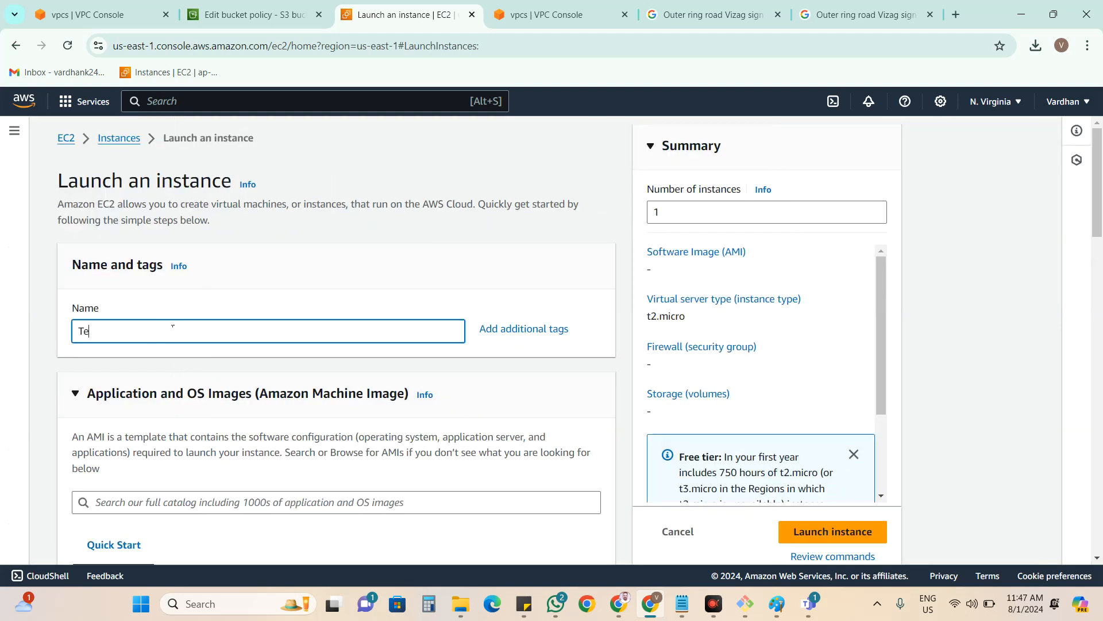
text(st)
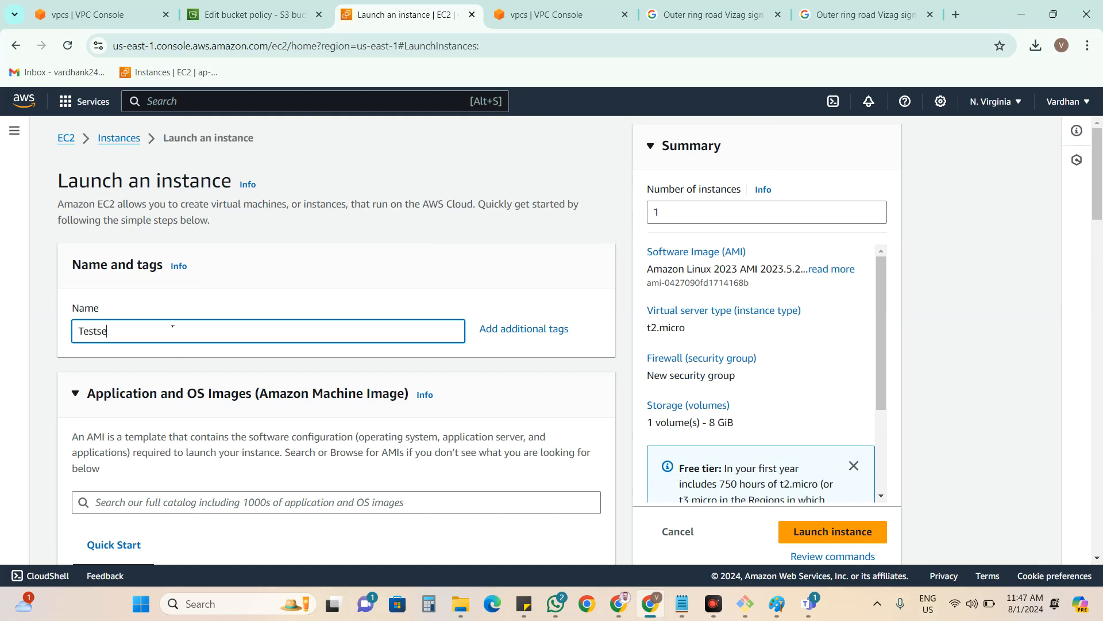
text(Se)
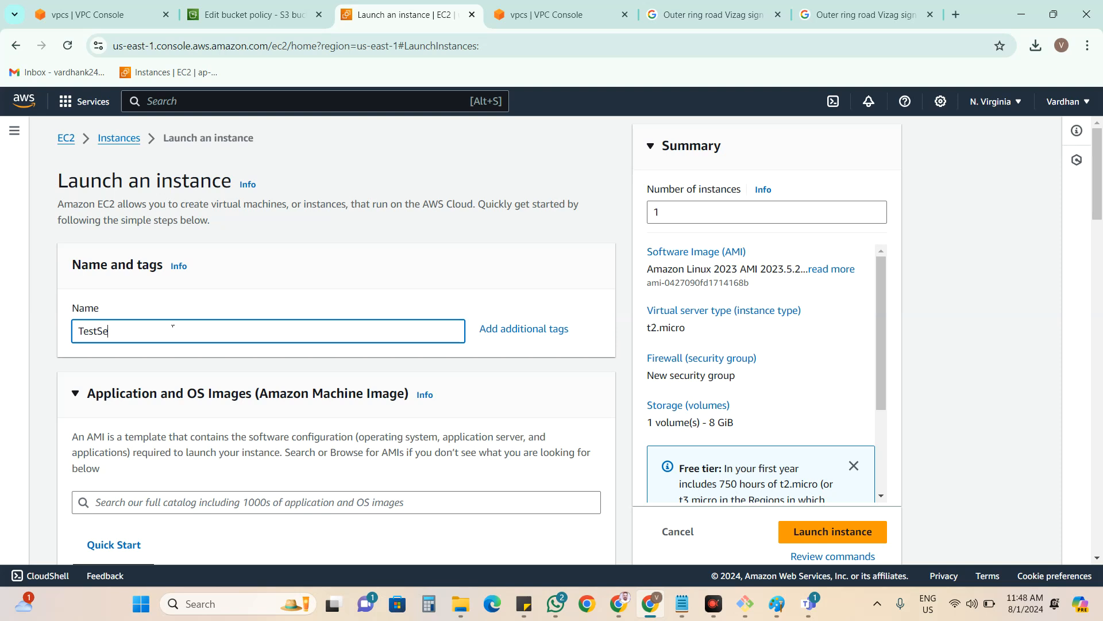
text(rver01)
Choose Amazon Linux 2 AMI (HVM) - Kernel 5.10, SSD Volume Type as the instance's machine image.
scroll(173, 328, down, 2)
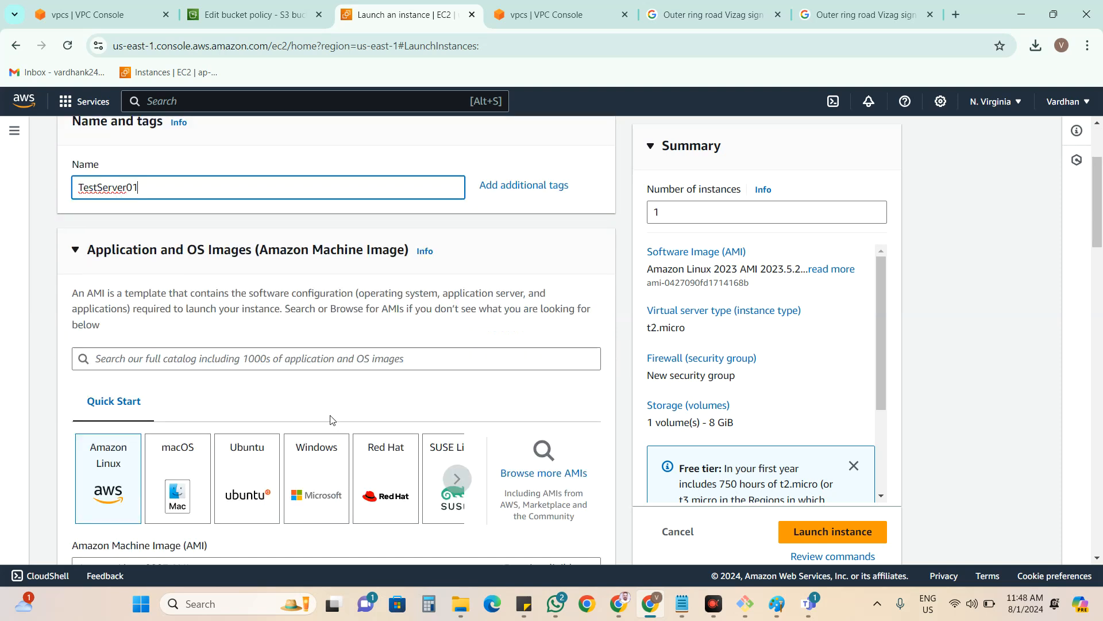
click(244, 329)
scroll(241, 329, down, 2)
scroll(241, 330, down, 2)
click(228, 296)
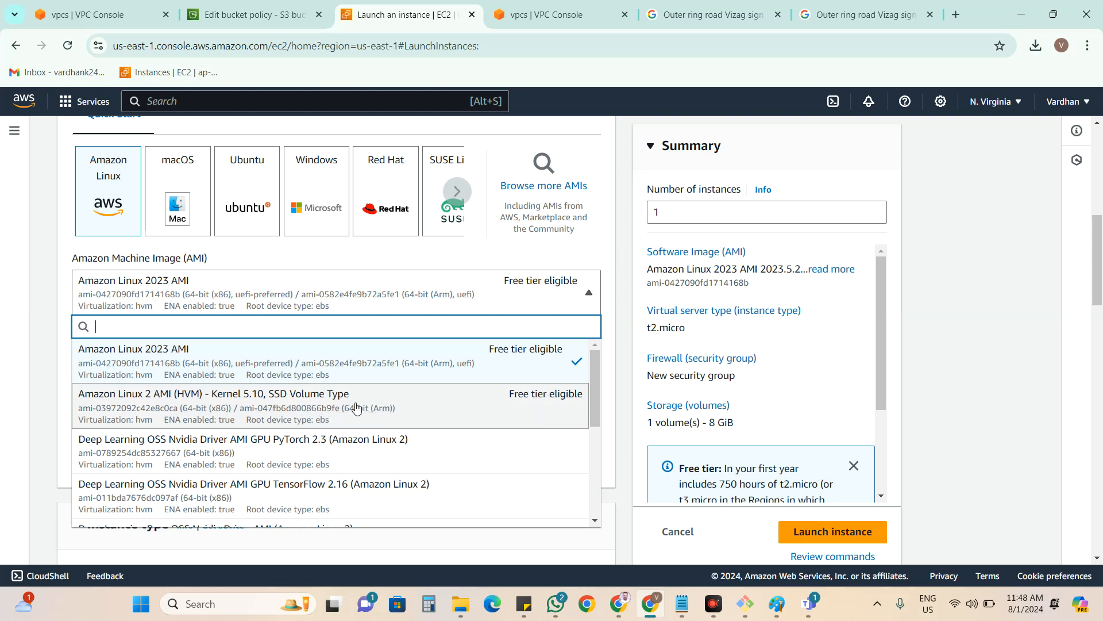
click(459, 406)
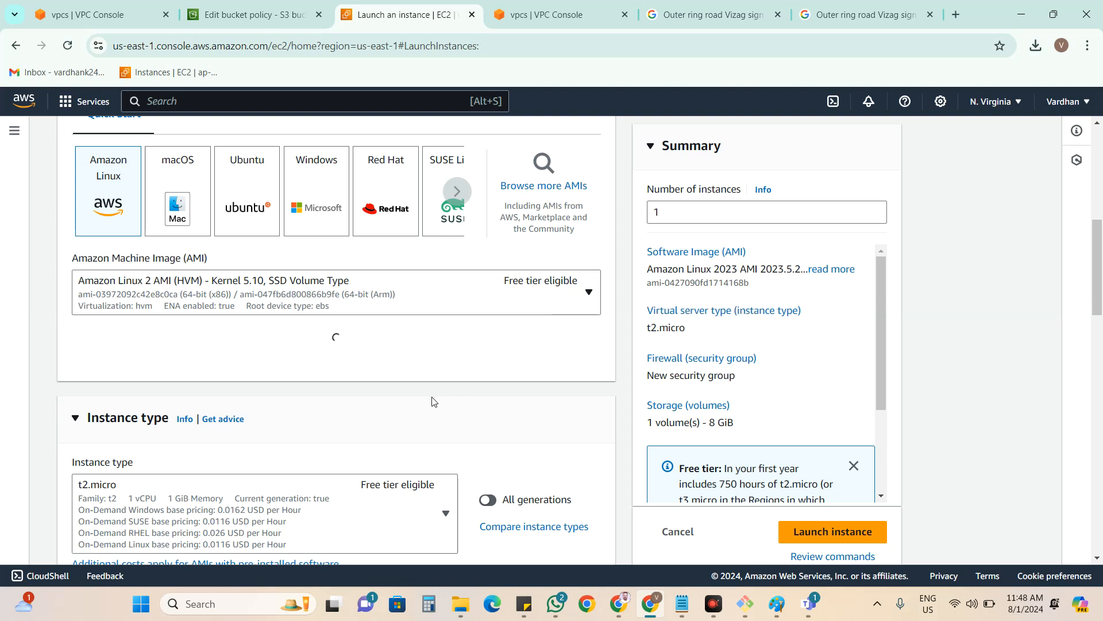
Keep the t2.micro instance type and select AWSB4-Keypair as the login key pair.
scroll(299, 423, down, 4)
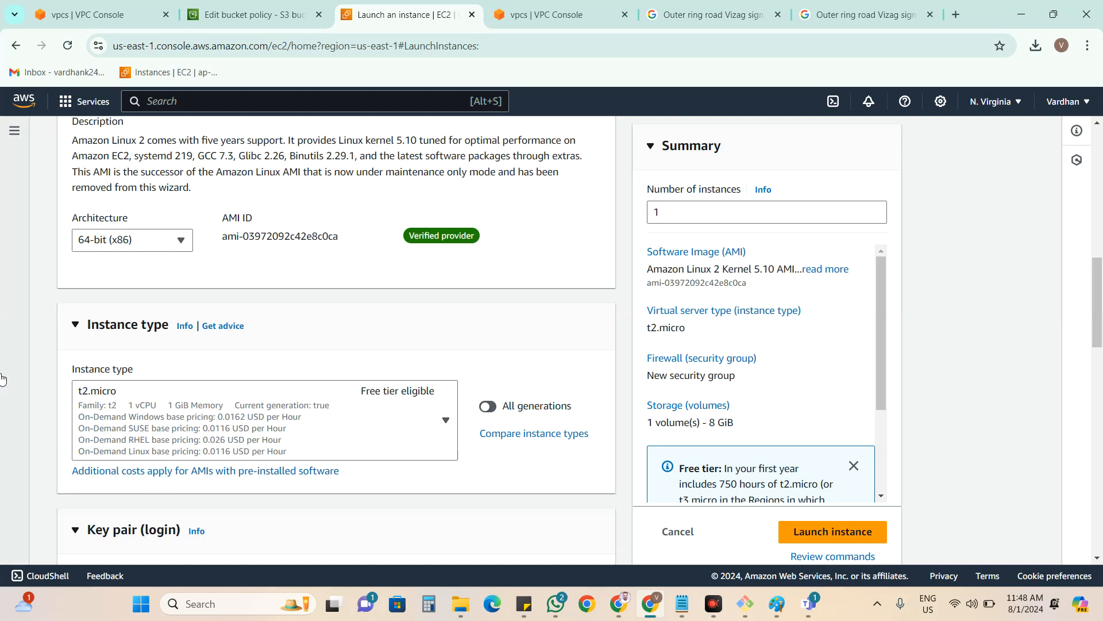
scroll(46, 457, down, 4)
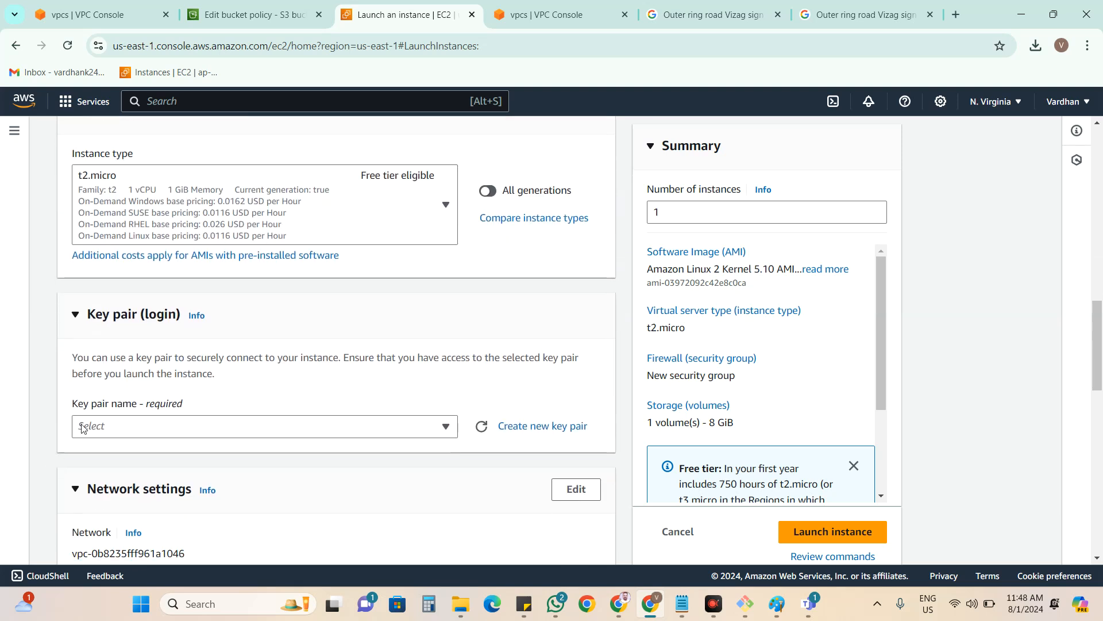
click(126, 428)
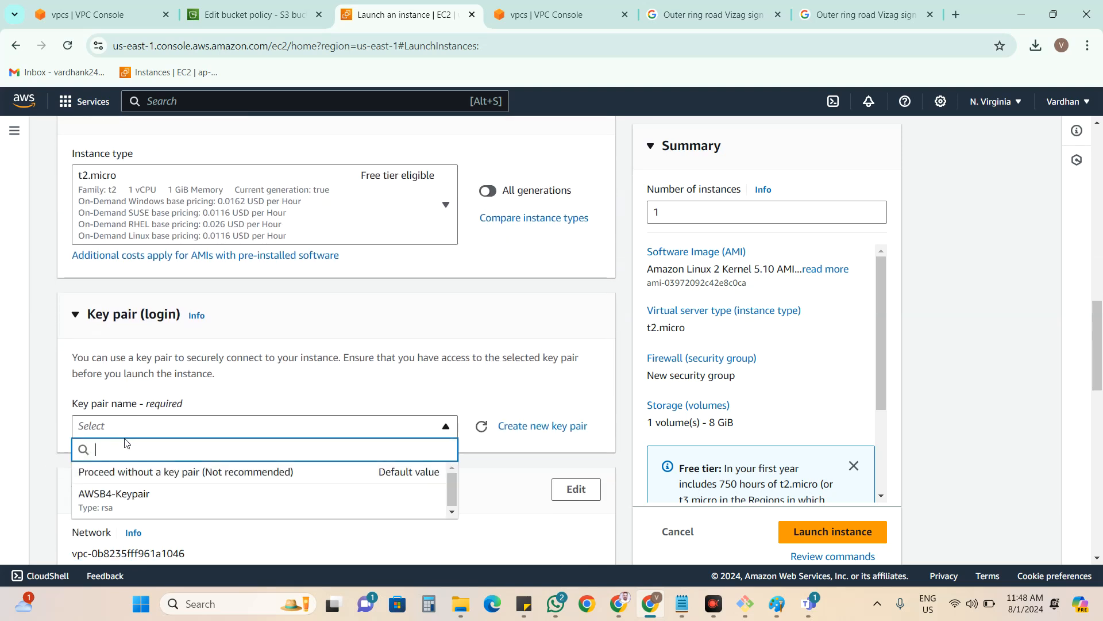
click(154, 503)
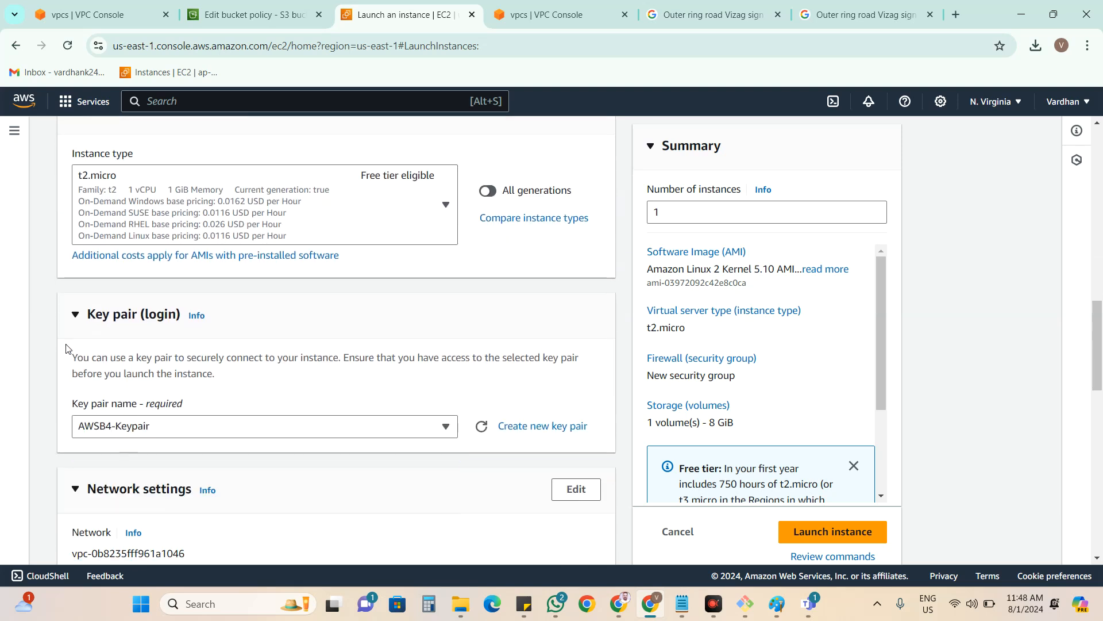
Edit the instance's network settings and set its VPC to AWSB4-VPC.
scroll(43, 336, down, 1)
scroll(42, 335, down, 2)
scroll(41, 336, down, 2)
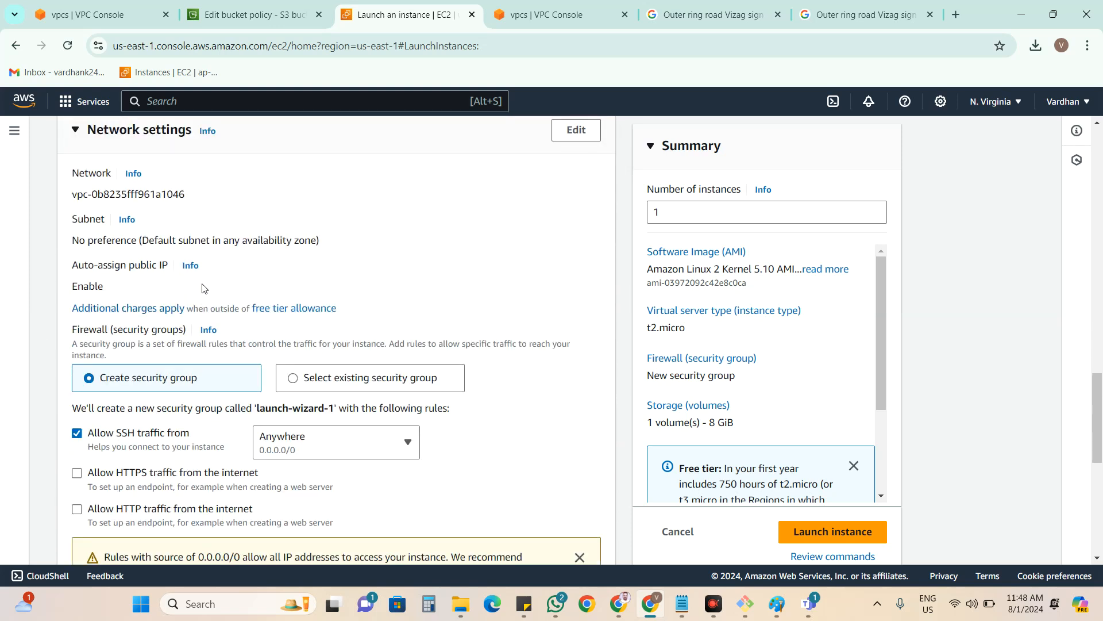
scroll(315, 284, up, 2)
click(569, 275)
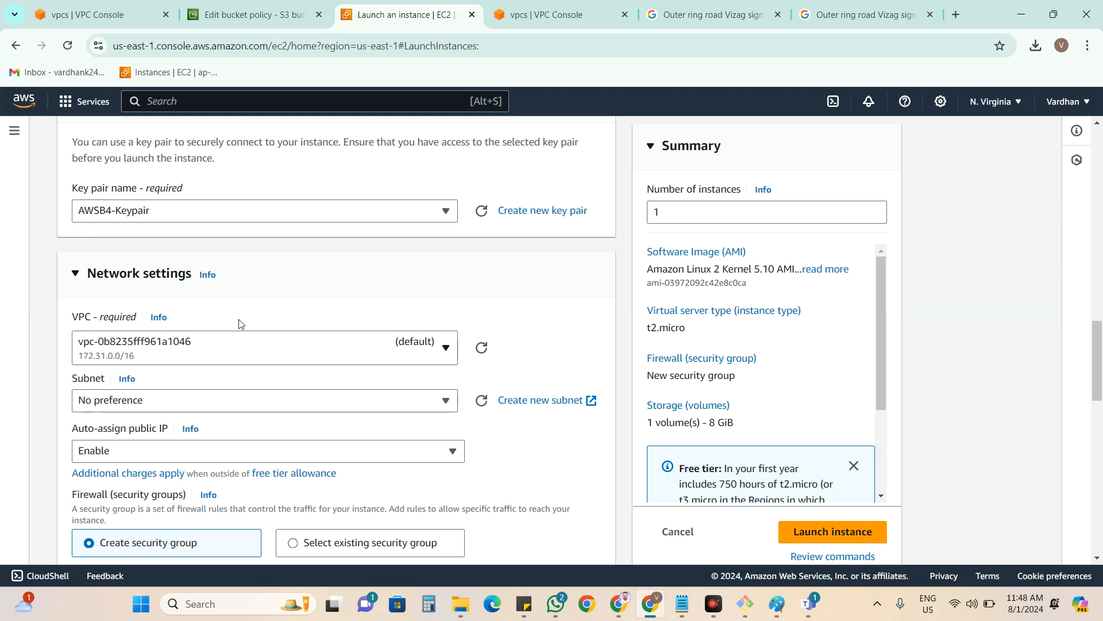
click(240, 347)
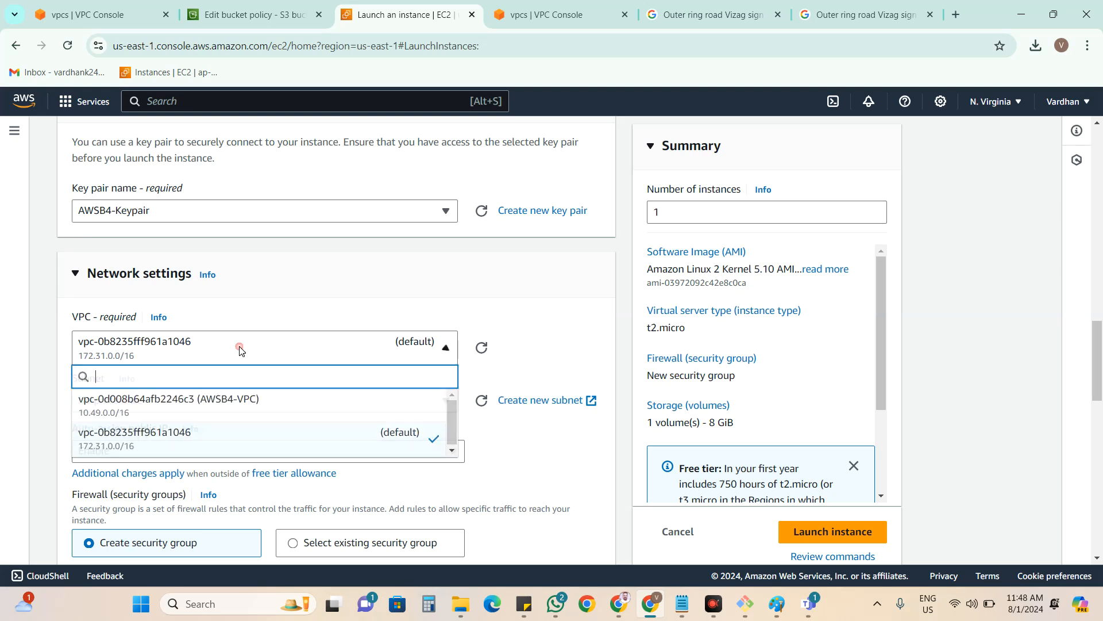
click(258, 411)
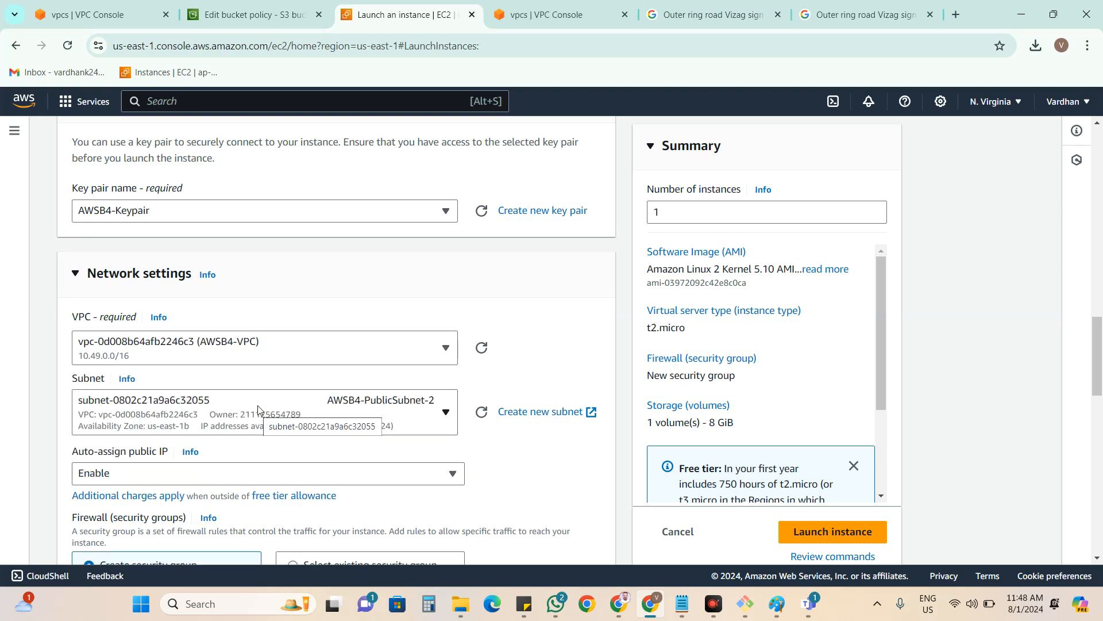
Set the instance's subnet to AWSB4-PublicSubnet-1 in the us-east-1a availability zone.
scroll(246, 354, down, 1)
click(321, 343)
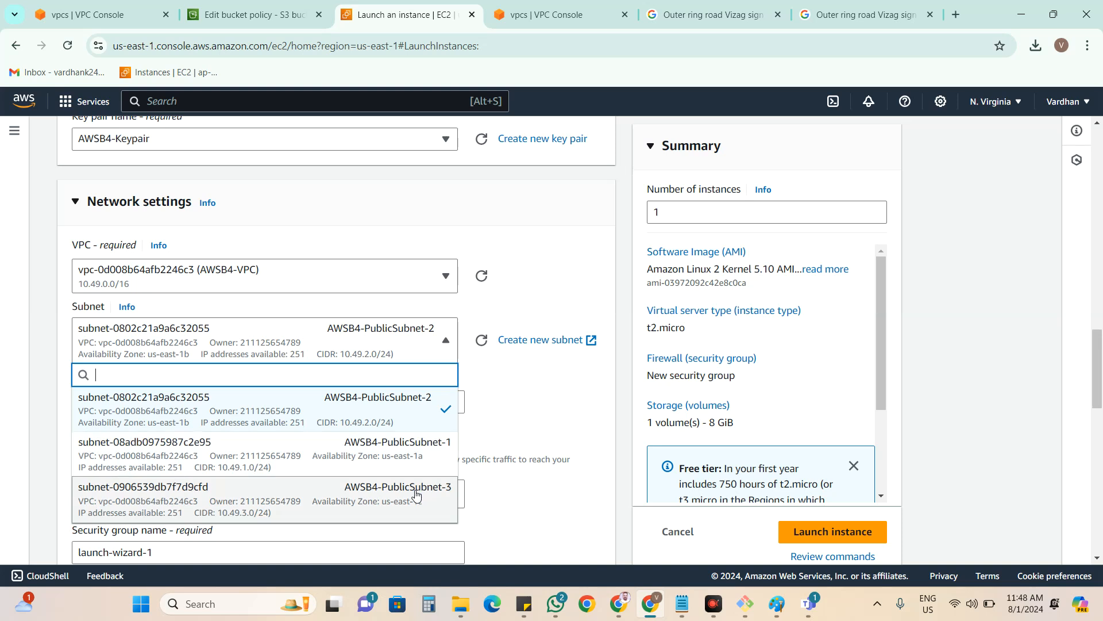
click(407, 462)
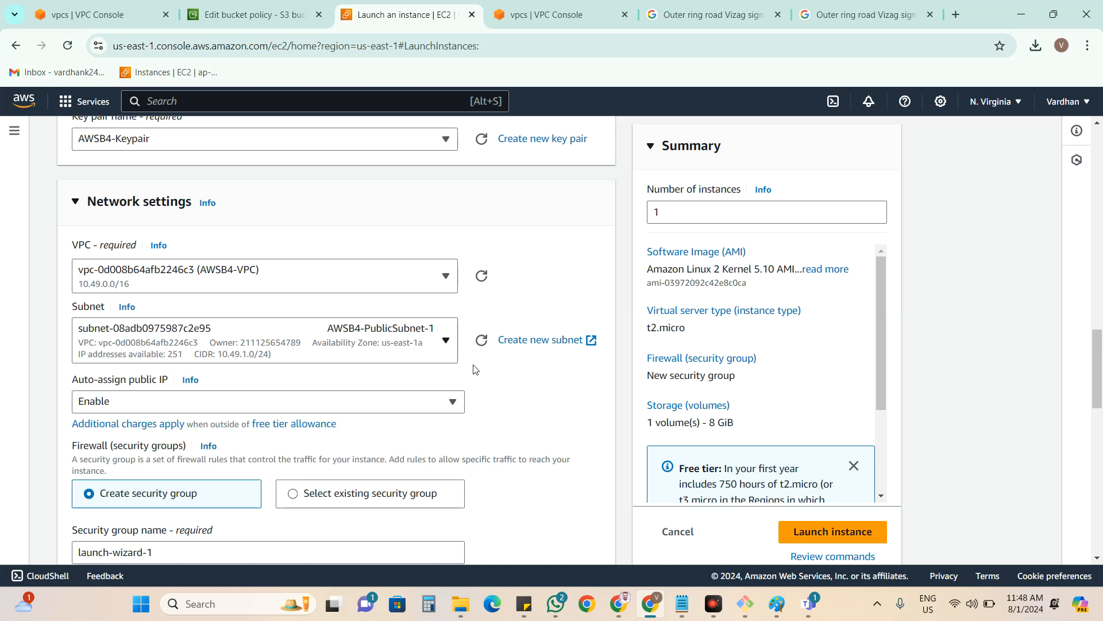
Use an existing security group for the instance's firewall and select the default group of AWSB4-VPC.
scroll(477, 371, down, 1)
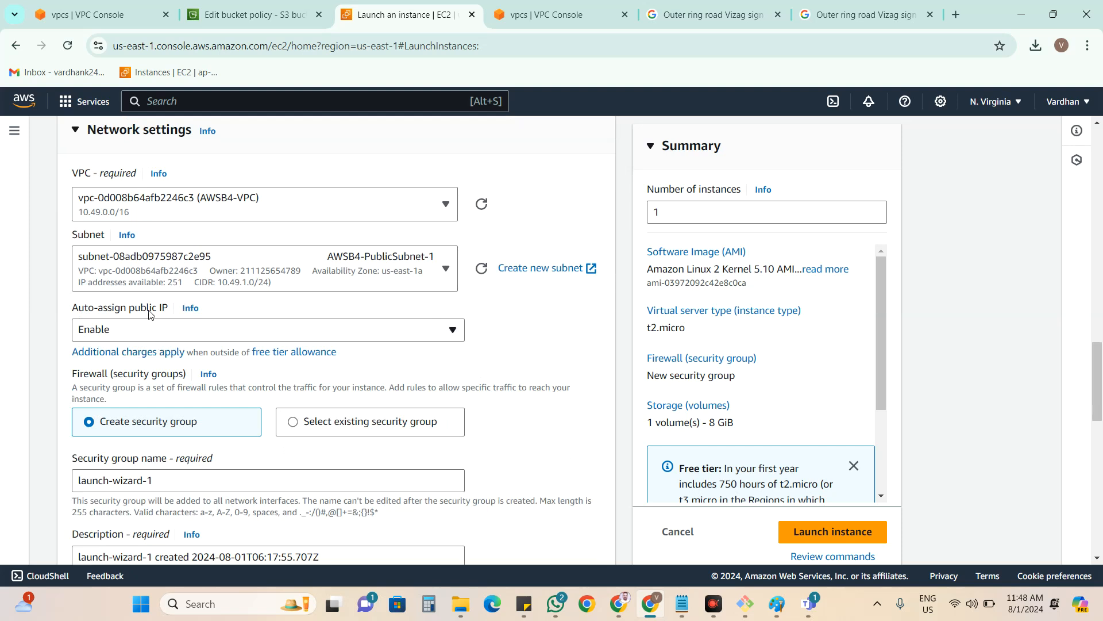
scroll(495, 356, down, 2)
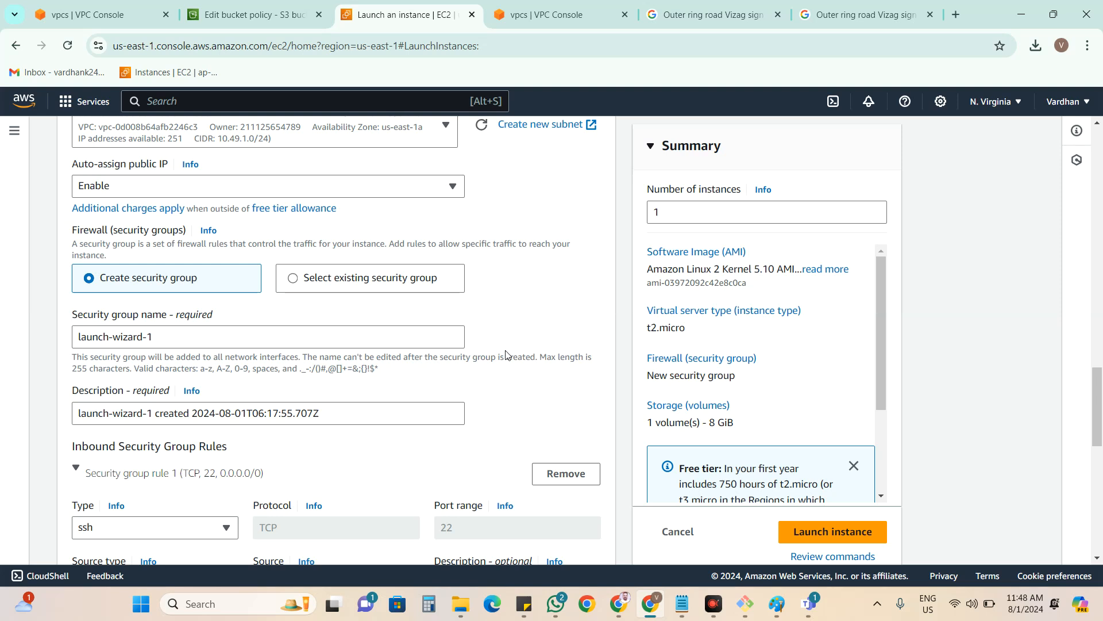
click(359, 285)
click(322, 338)
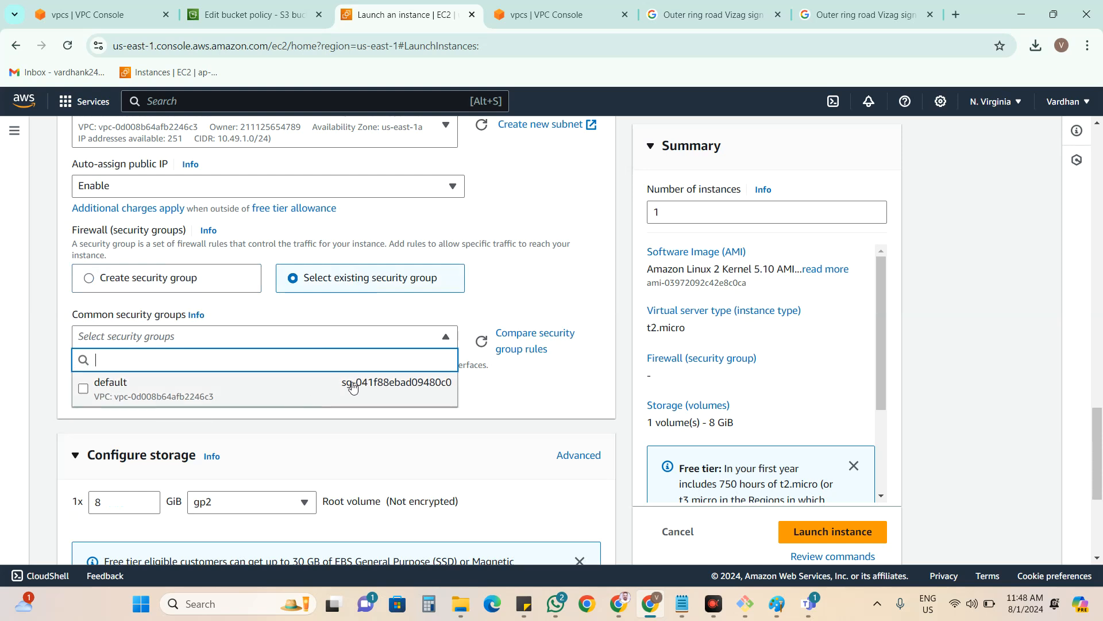
click(350, 386)
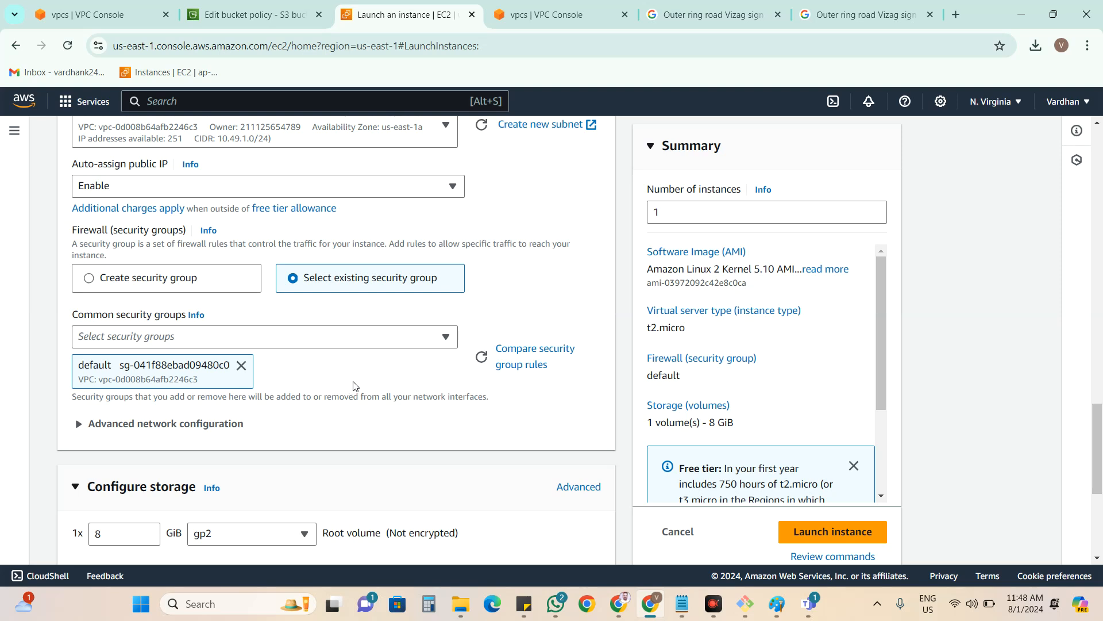
Expand the advanced network configuration and set network interface 1's primary IP to 10.49.1.100, checking the address plan in the Paint diagram.
click(110, 423)
scroll(401, 388, down, 4)
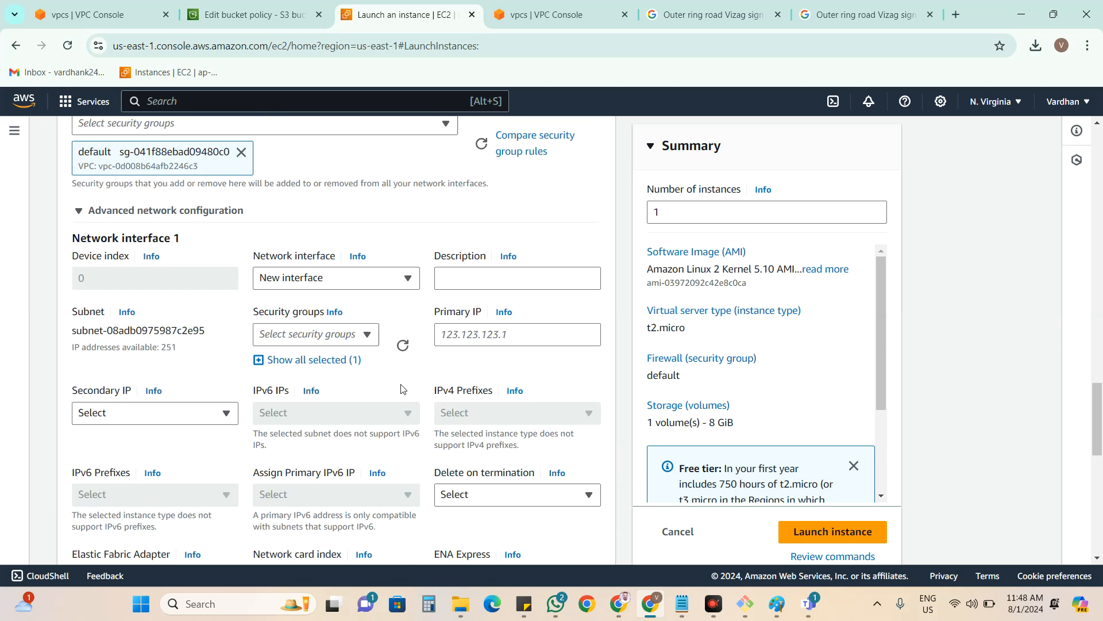
click(520, 337)
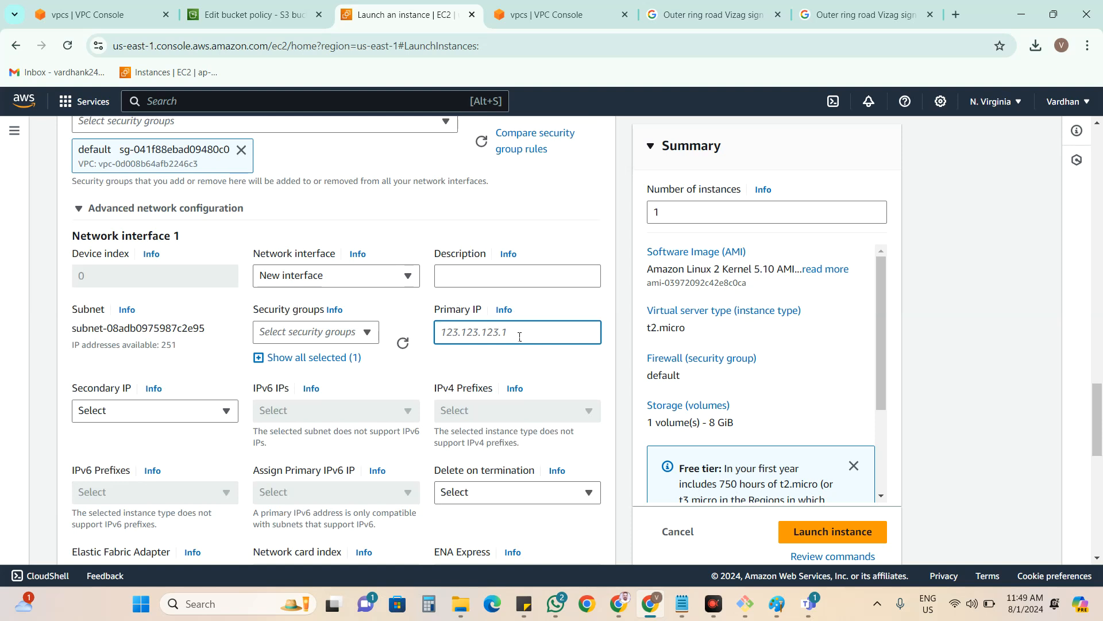
click(777, 604)
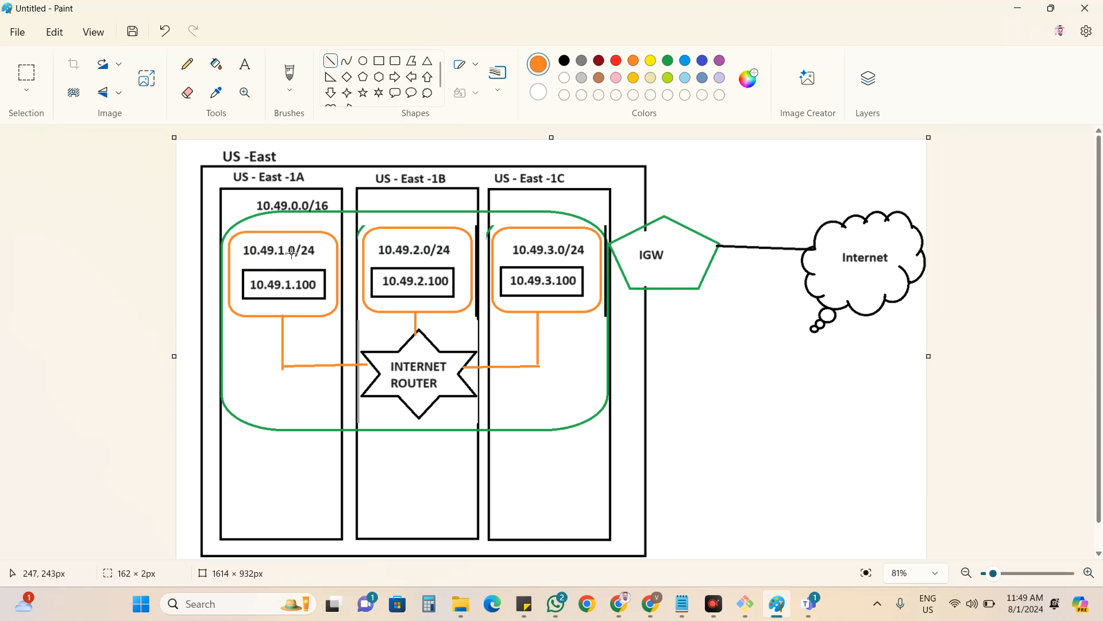
click(1015, 10)
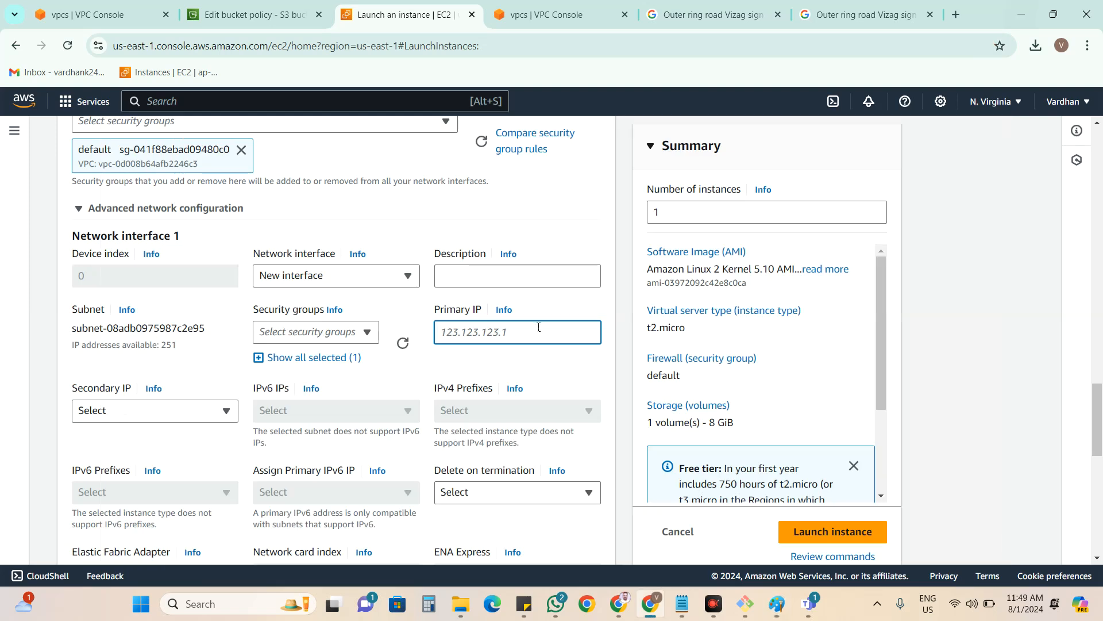
text(10.49.1.100)
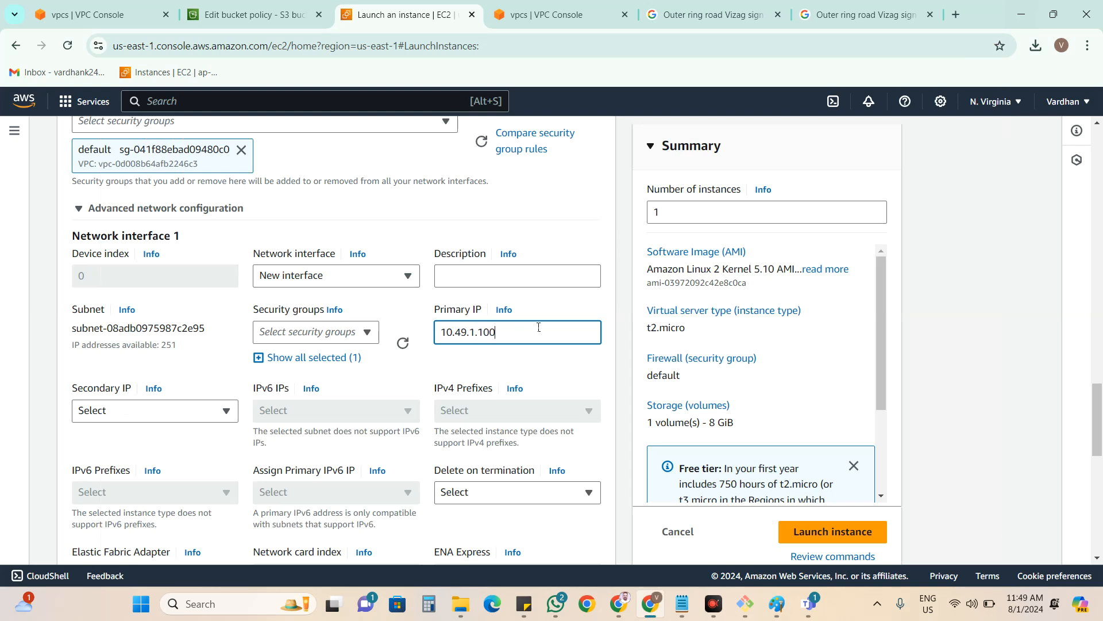
click(959, 343)
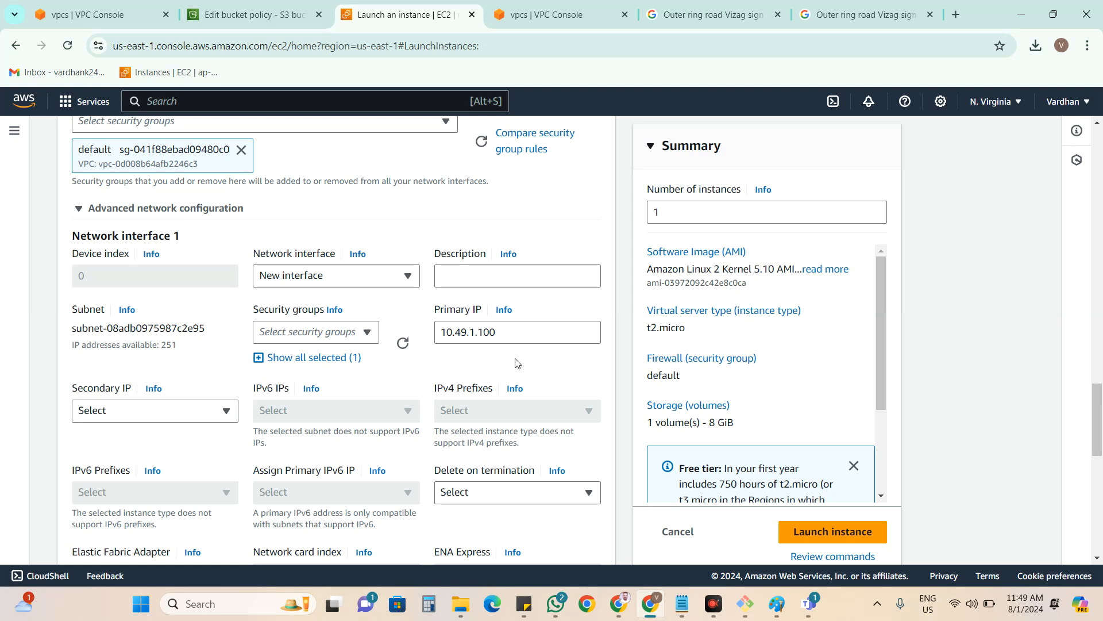
Switch to Notepad, start a new blank note and restore its window down to a smaller size.
scroll(508, 359, down, 9)
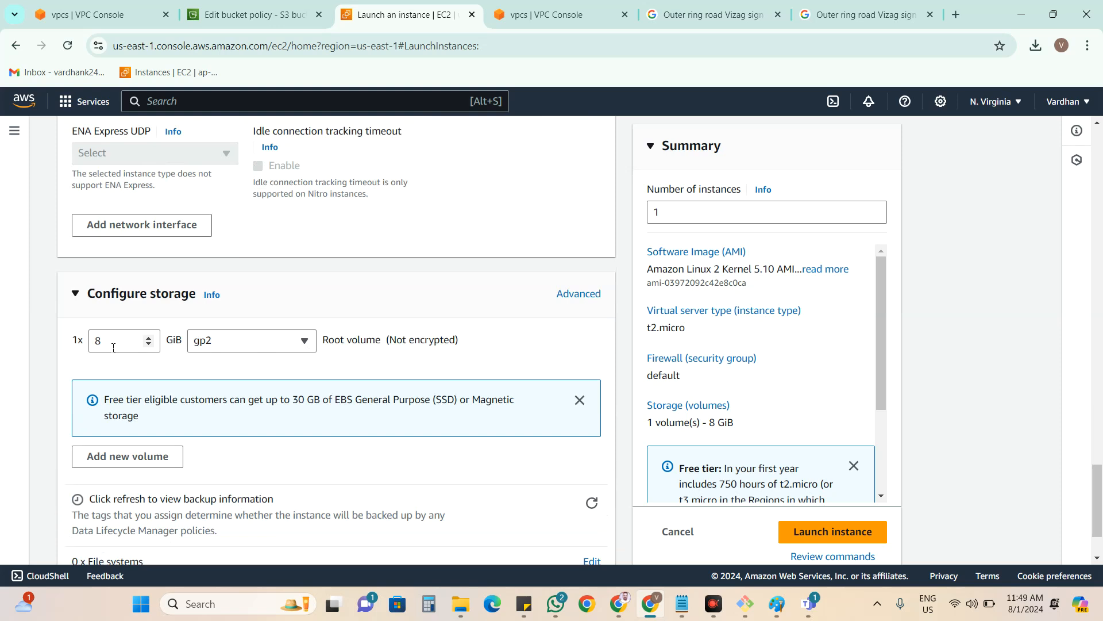
key(super)
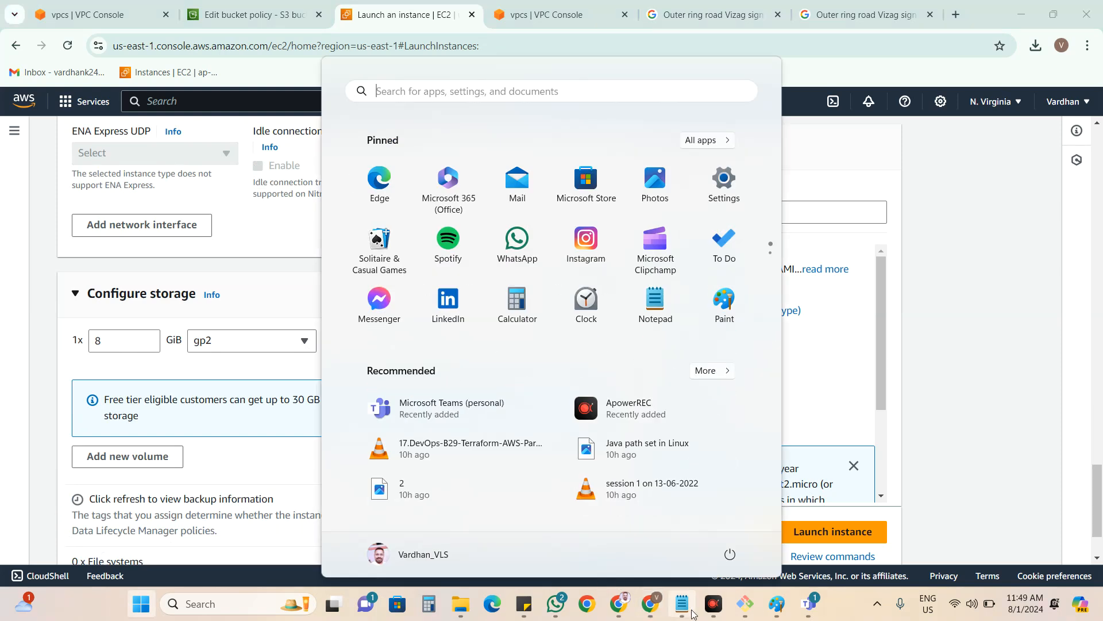
click(684, 609)
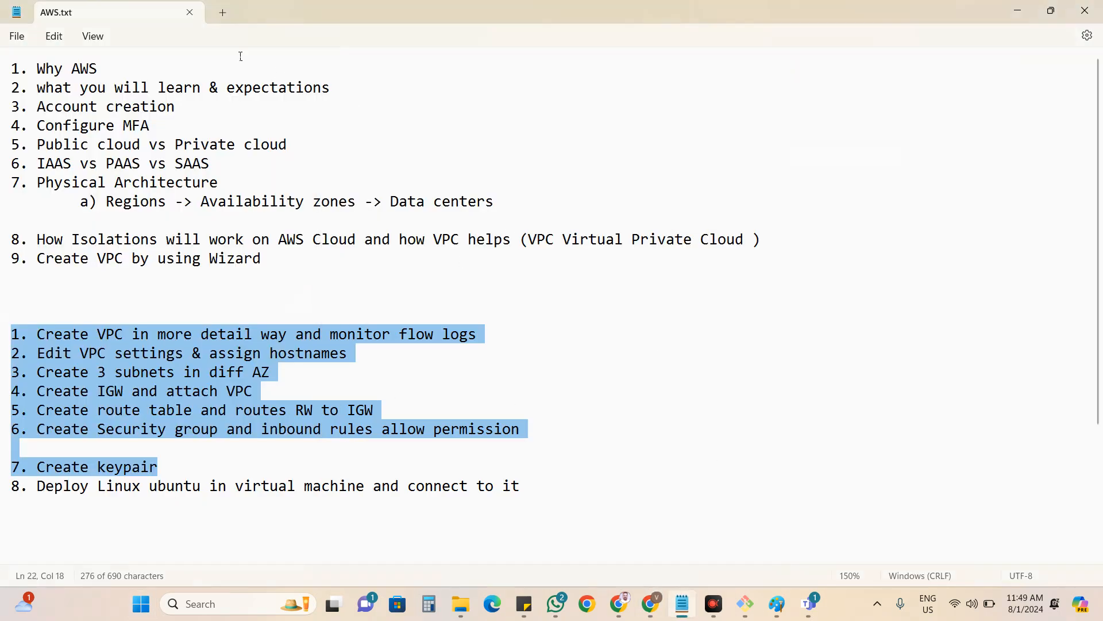
click(220, 18)
double_click(848, 9)
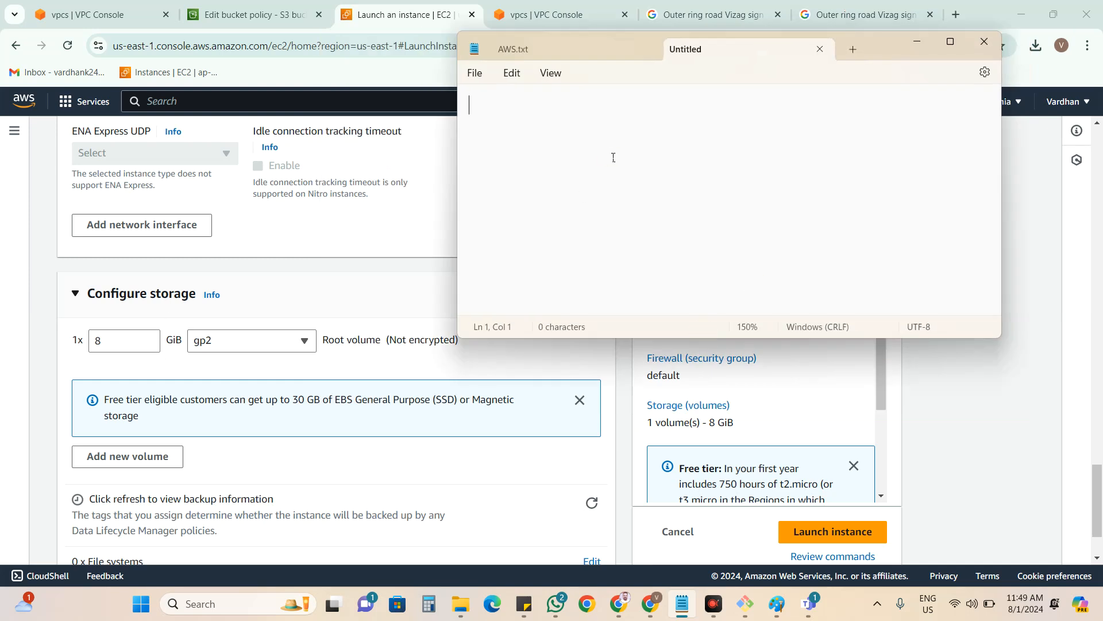
Write a "Windows Server" heading in the note with the specification "2 CPU @ 4GB RAM # 30 GB" below it.
text(Windows Ser)
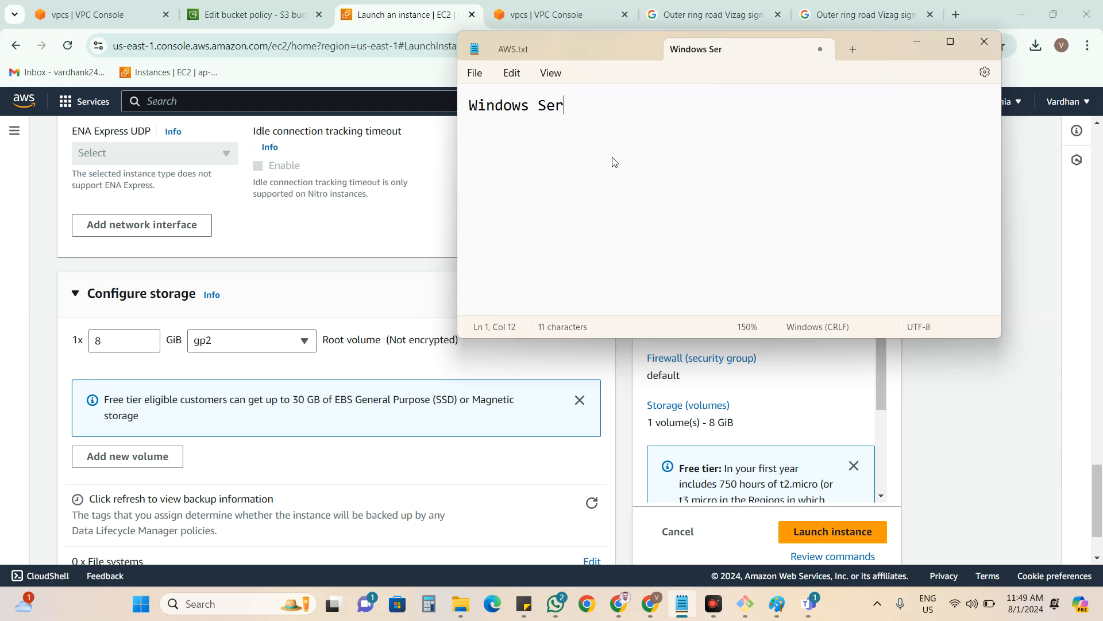
text(ver)
key(Return)
text(2 CU)
key(BackSpace)
text(PU)
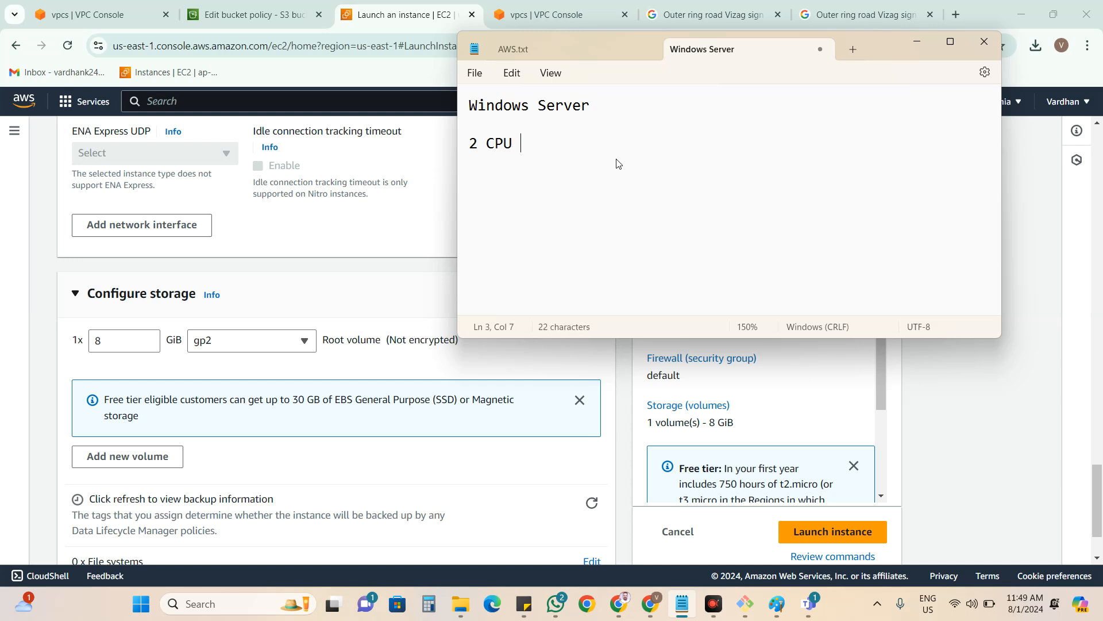
text(@ g)
key(BackSpace)
text(4GB RA)
key(BackSpace)
key(BackSpace)
text(RAM )
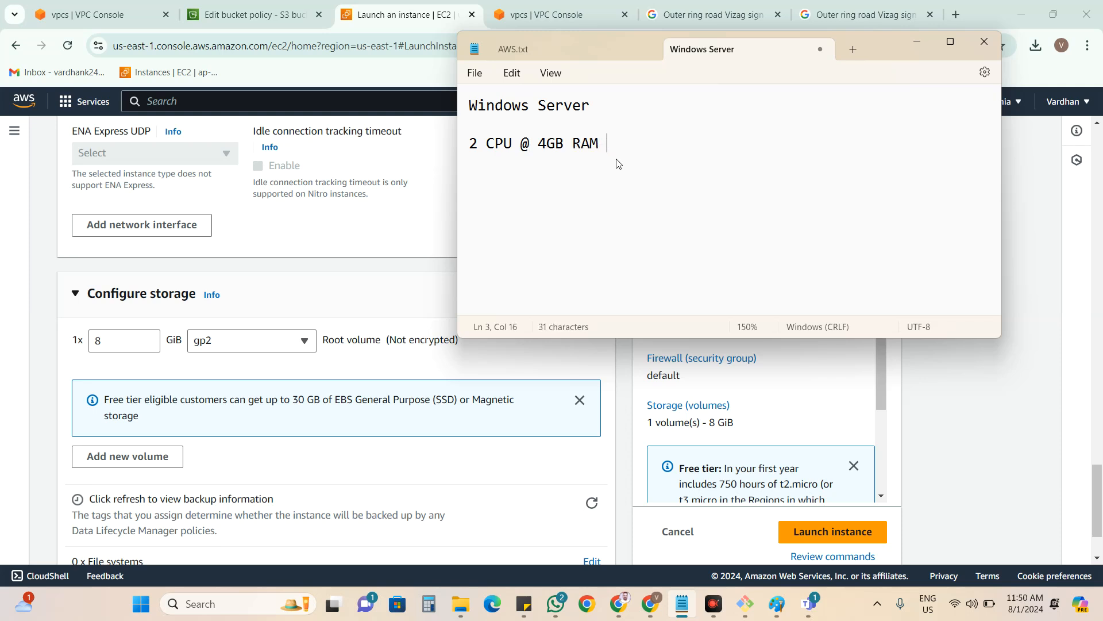
text(# 30 GB)
key(Return)
key(Return)
Highlight the CPU, RAM and full specification of the Windows Server entry to review it.
drag(469, 143, 478, 143)
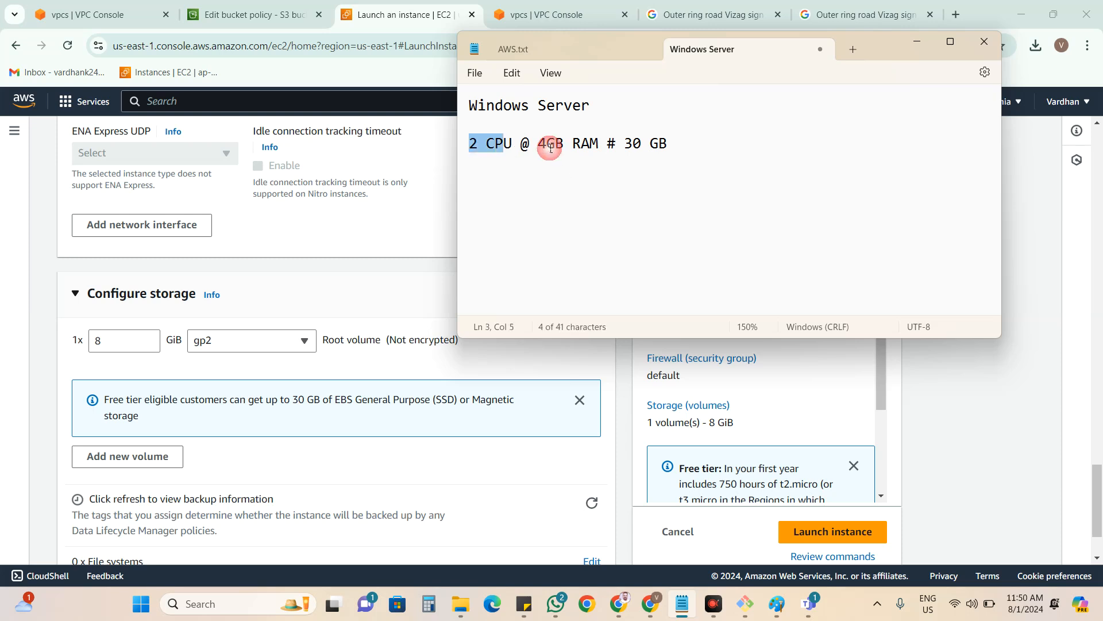
drag(546, 143, 572, 143)
drag(679, 150, 467, 105)
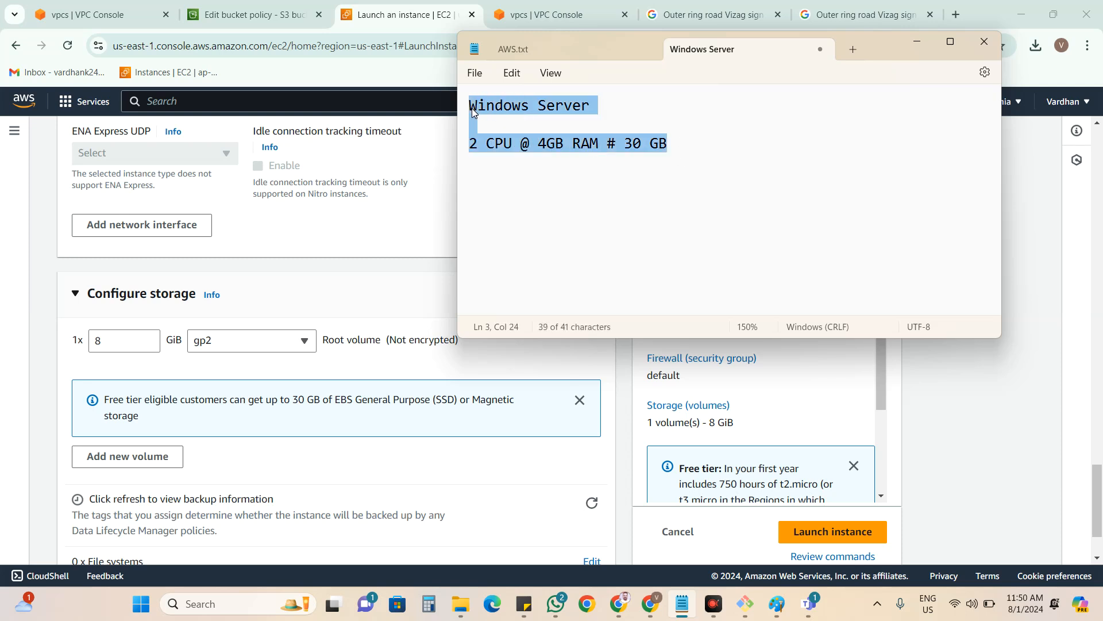
click(590, 143)
Add a "Linux server" heading below the Windows entry with the specification "1 CPU @ 1GB RAM # 8GB".
click(689, 152)
key(Return)
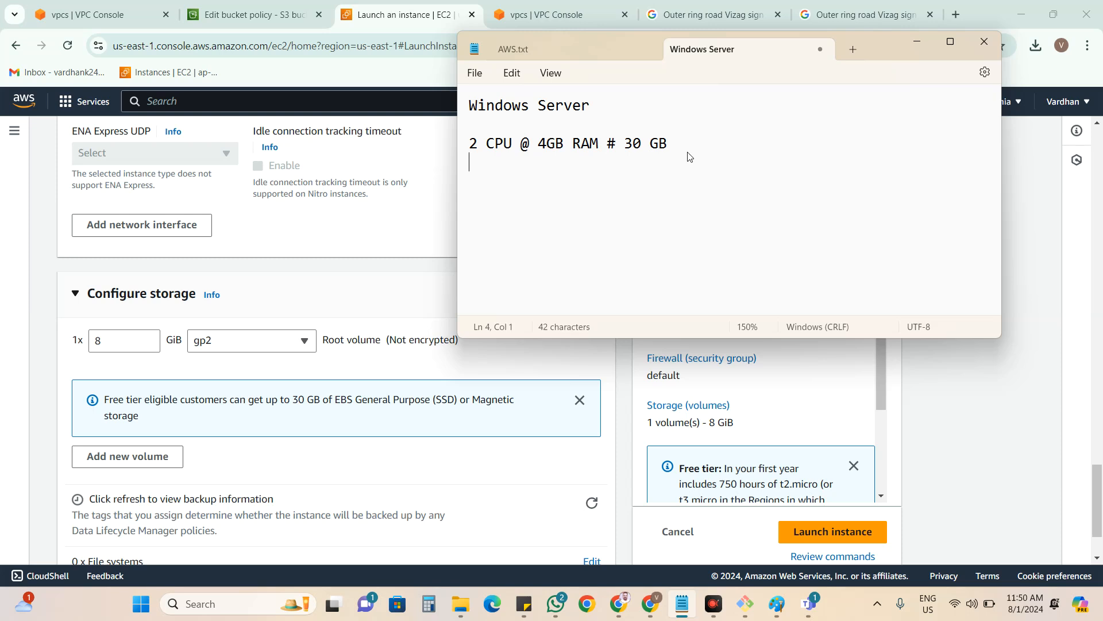
text(Linux server)
key(Return)
key(Return)
text(1 C)
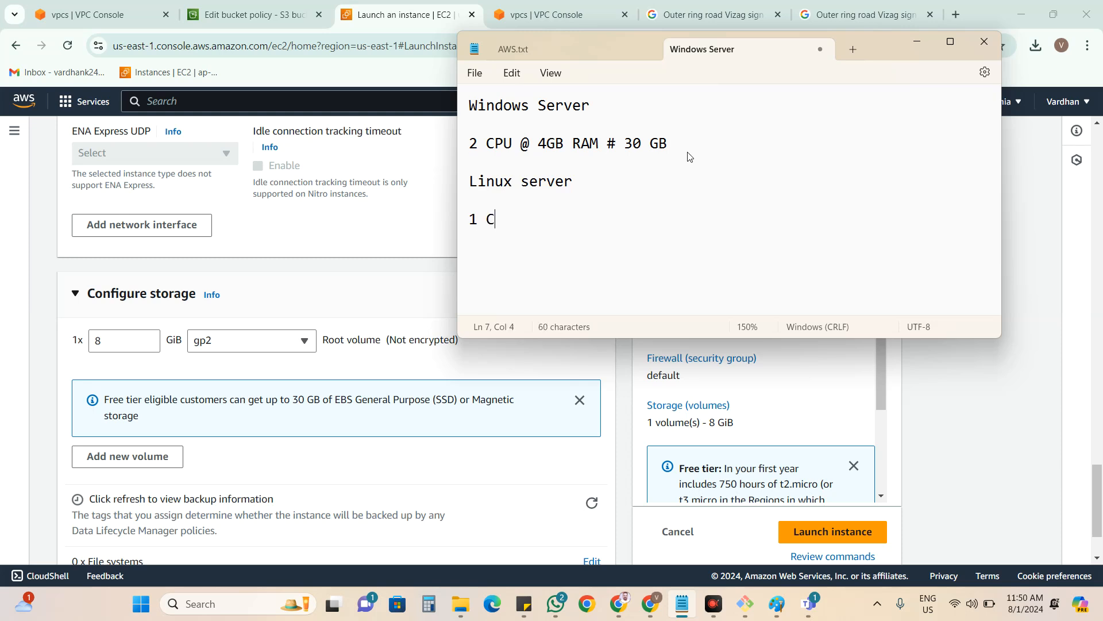
text(PU @ 1GB RAM )
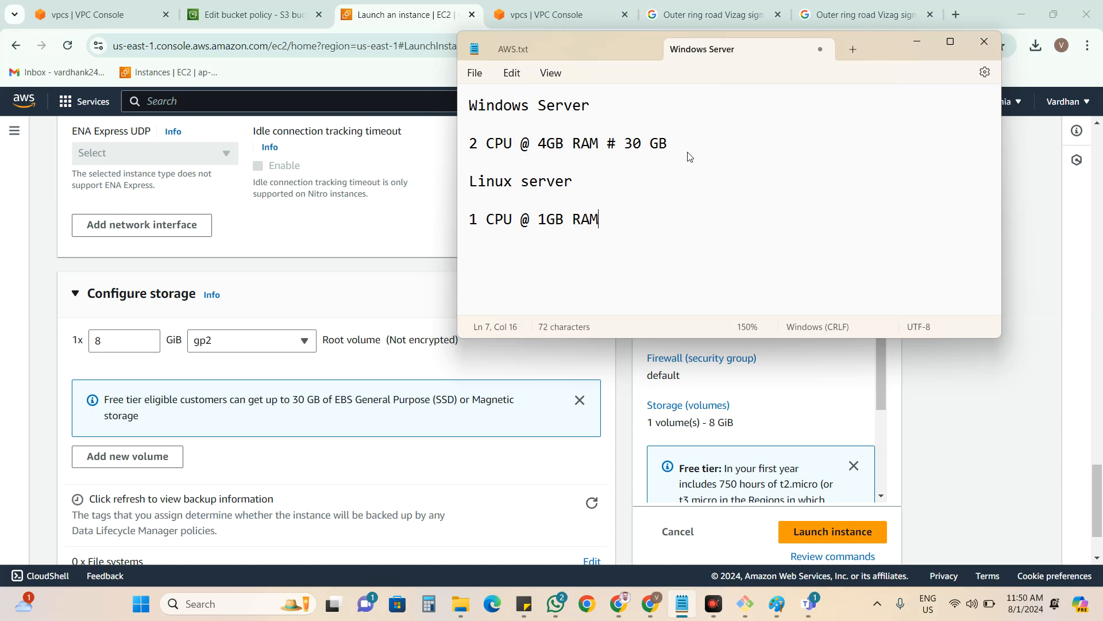
text(# 8GB)
Compare the Windows and Linux server specifications by highlighting each entry in the note.
drag(654, 212, 466, 184)
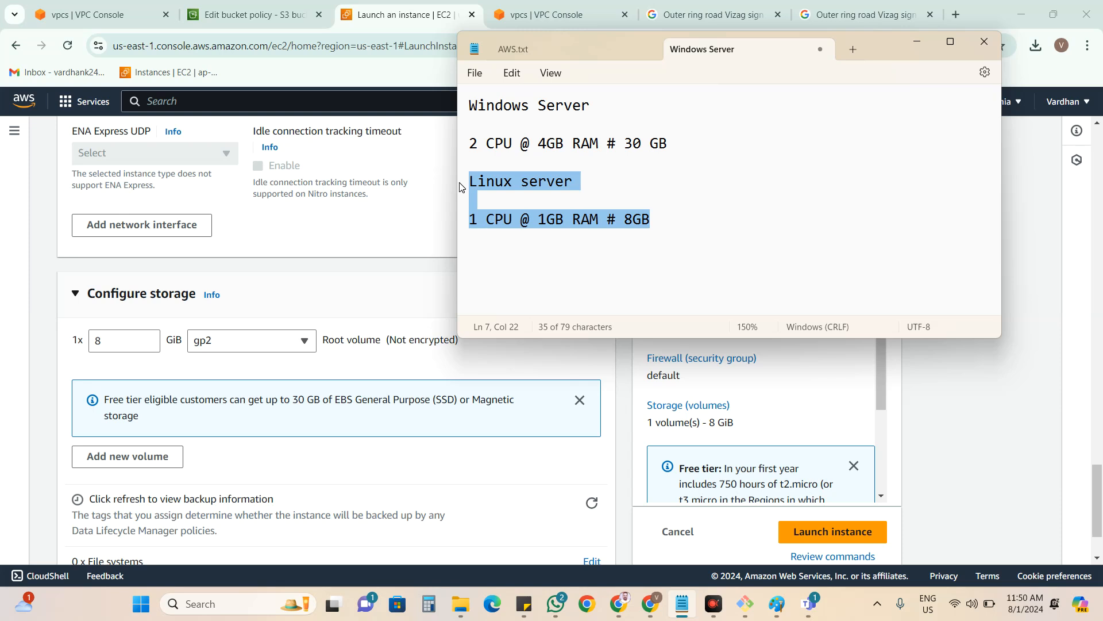
click(614, 147)
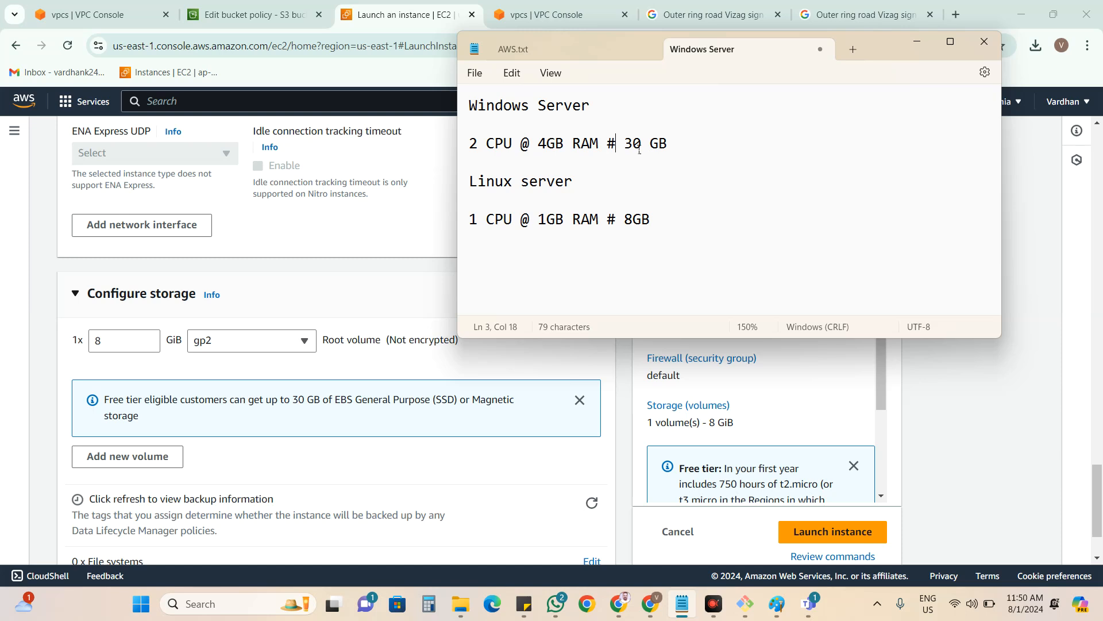
drag(670, 143, 470, 107)
click(602, 178)
click(657, 219)
drag(654, 219, 460, 184)
click(588, 207)
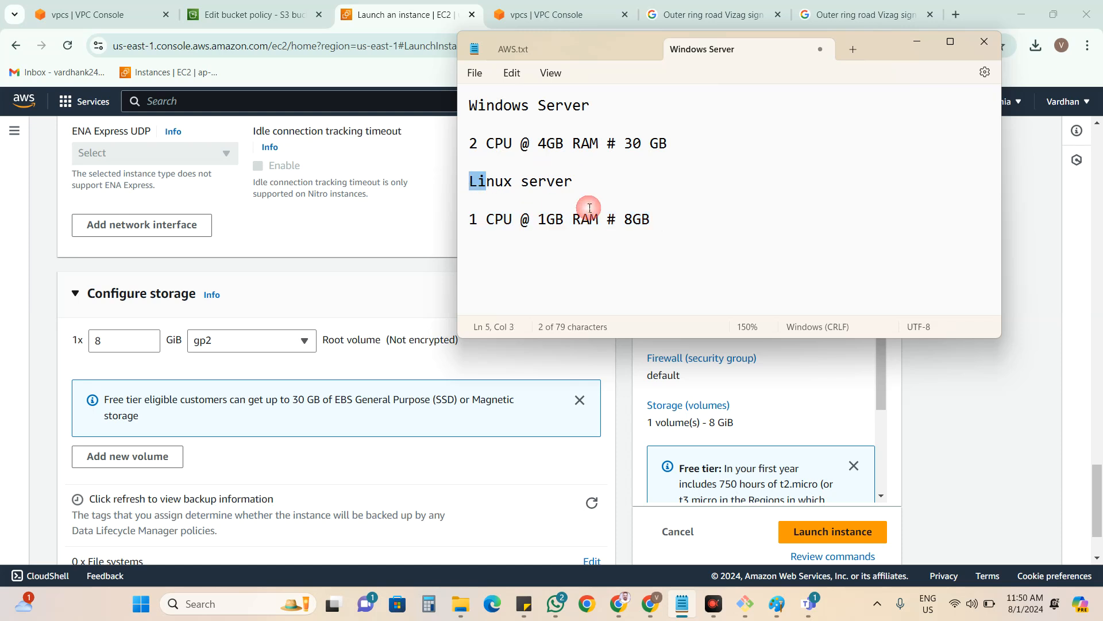
drag(655, 220, 479, 183)
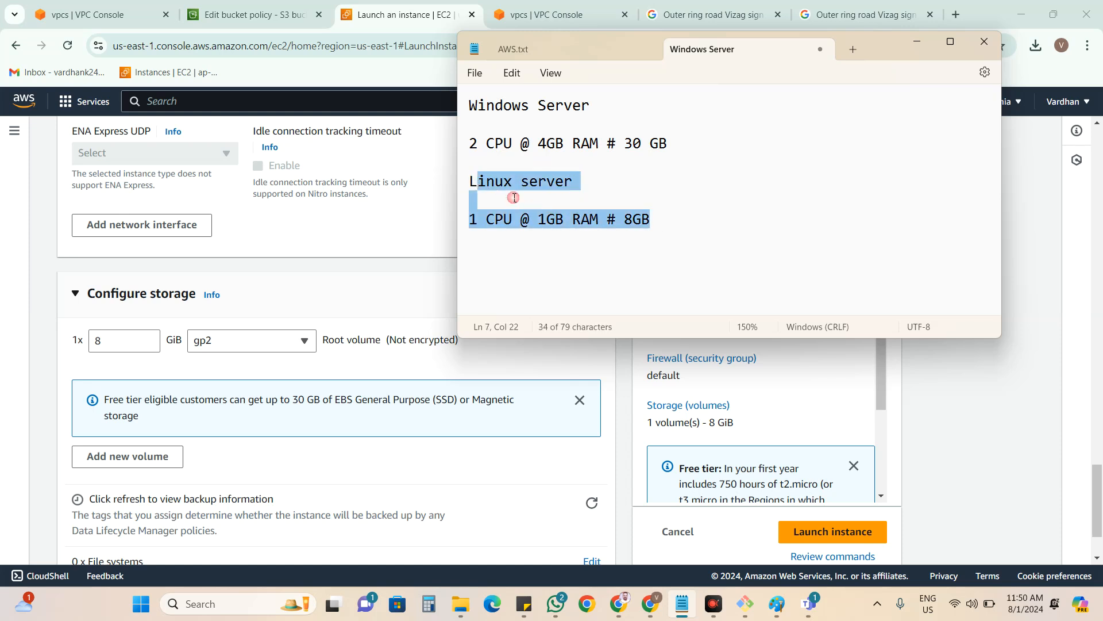
click(536, 182)
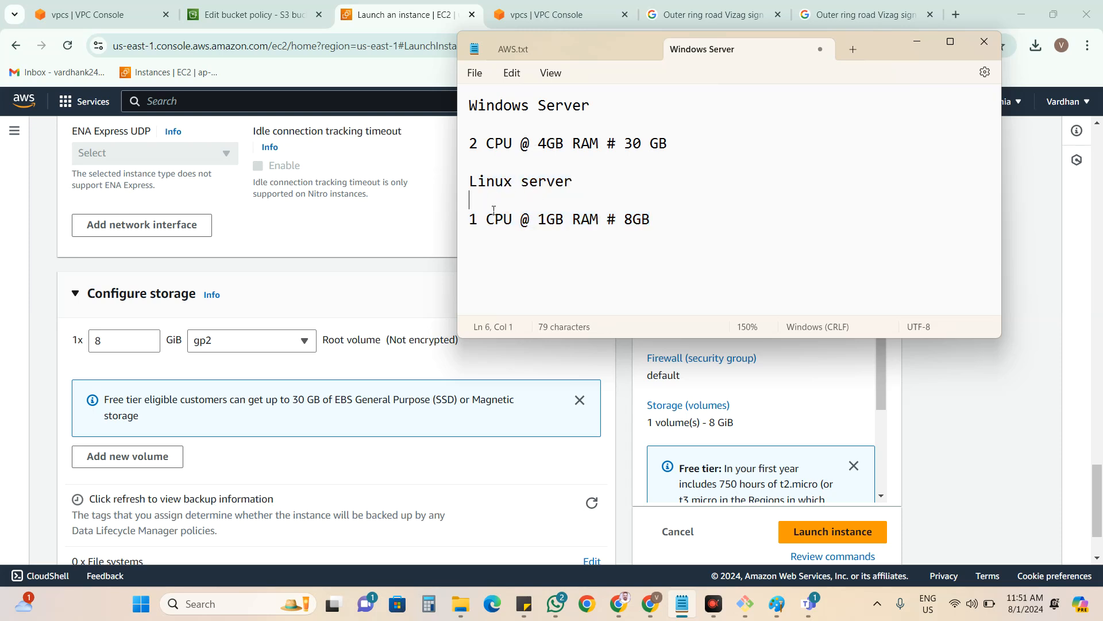
drag(470, 219, 651, 222)
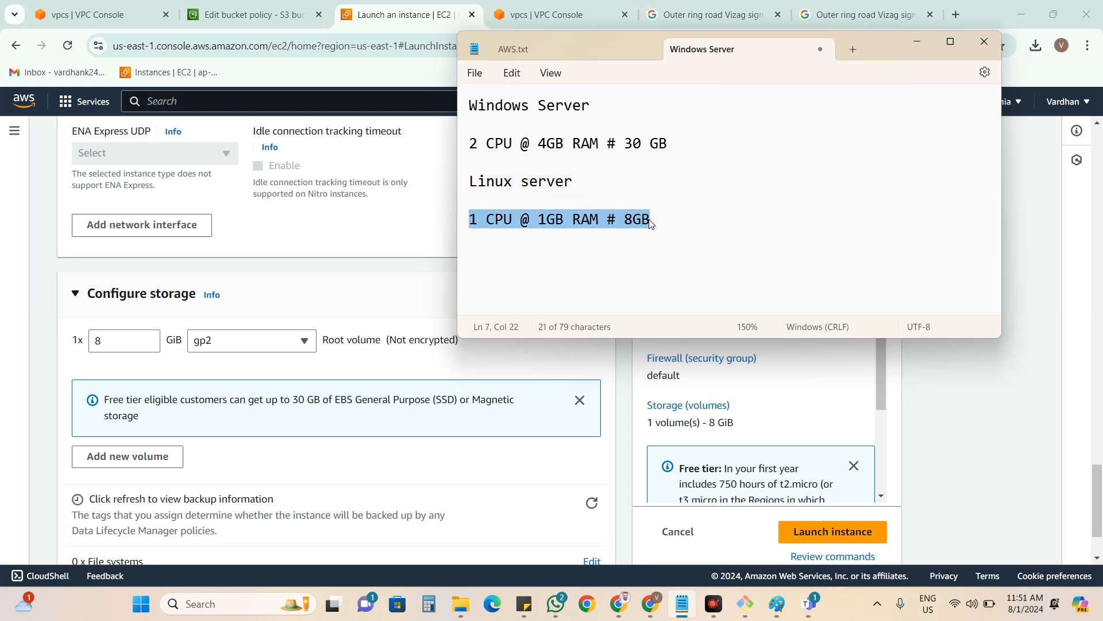
click(522, 244)
Return to the instance launch page in Chrome, expand the advanced details and enter #!/bin/bash as the first line of the user data.
click(333, 290)
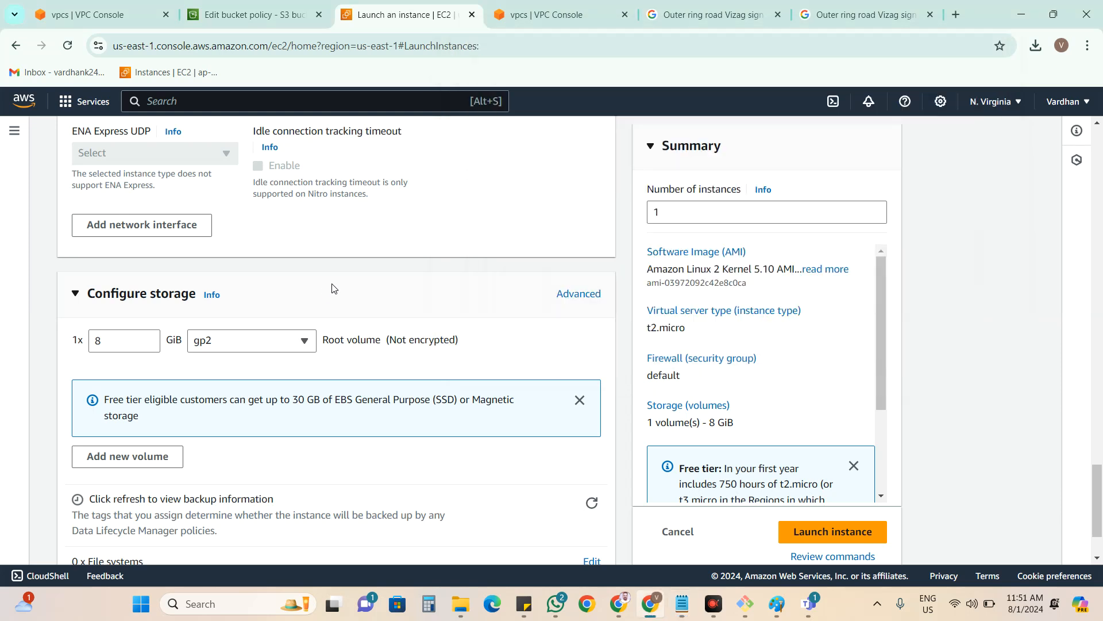
scroll(337, 291, down, 2)
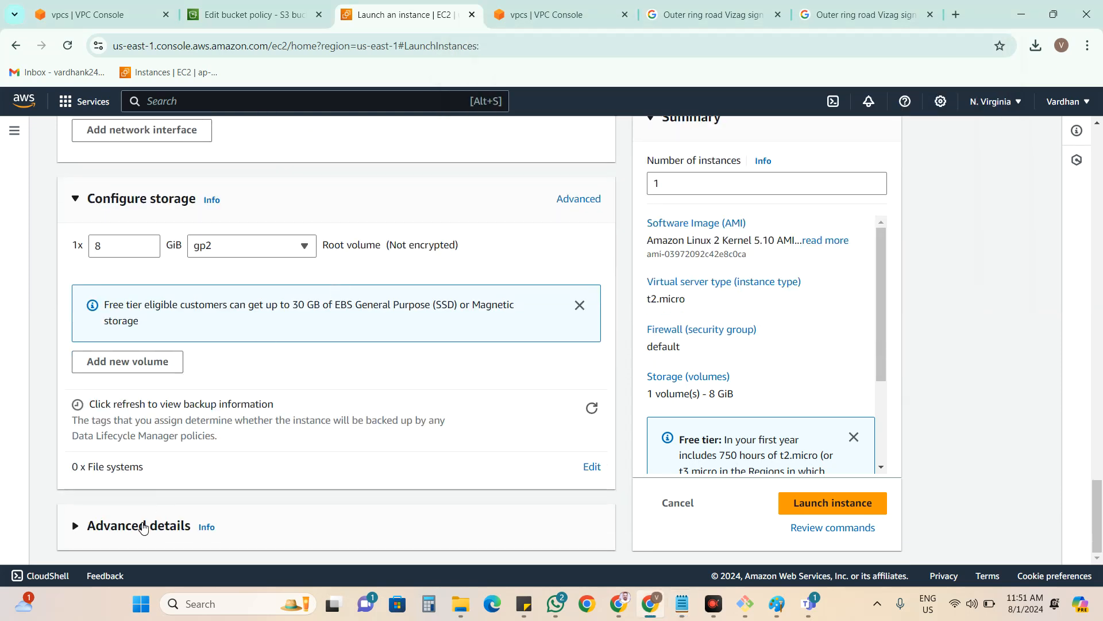
scroll(325, 355, down, 6)
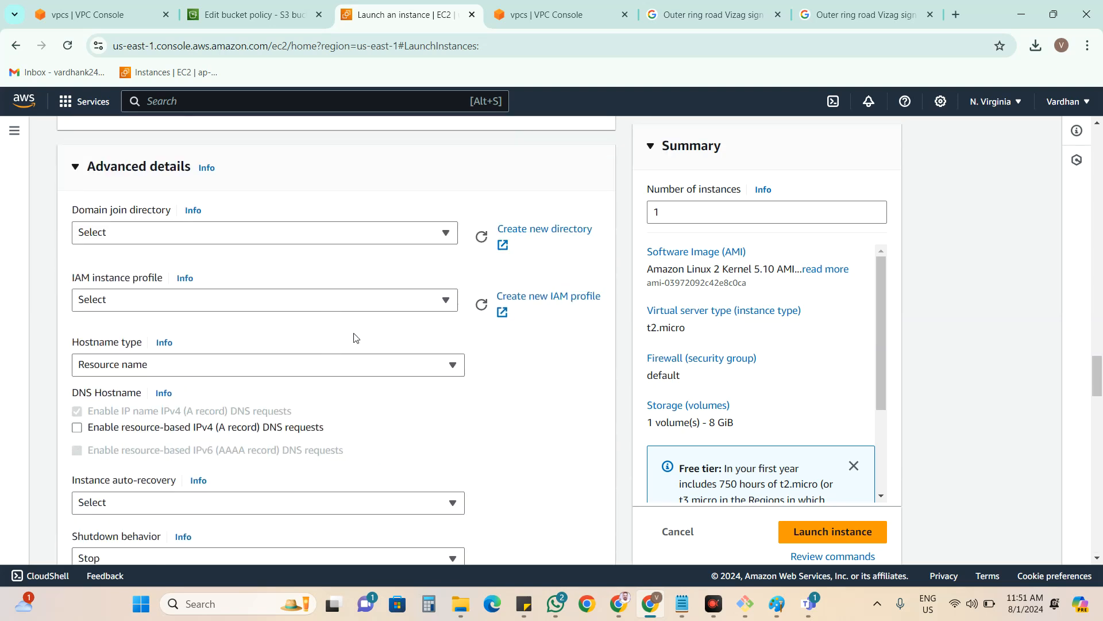
scroll(197, 347, down, 18)
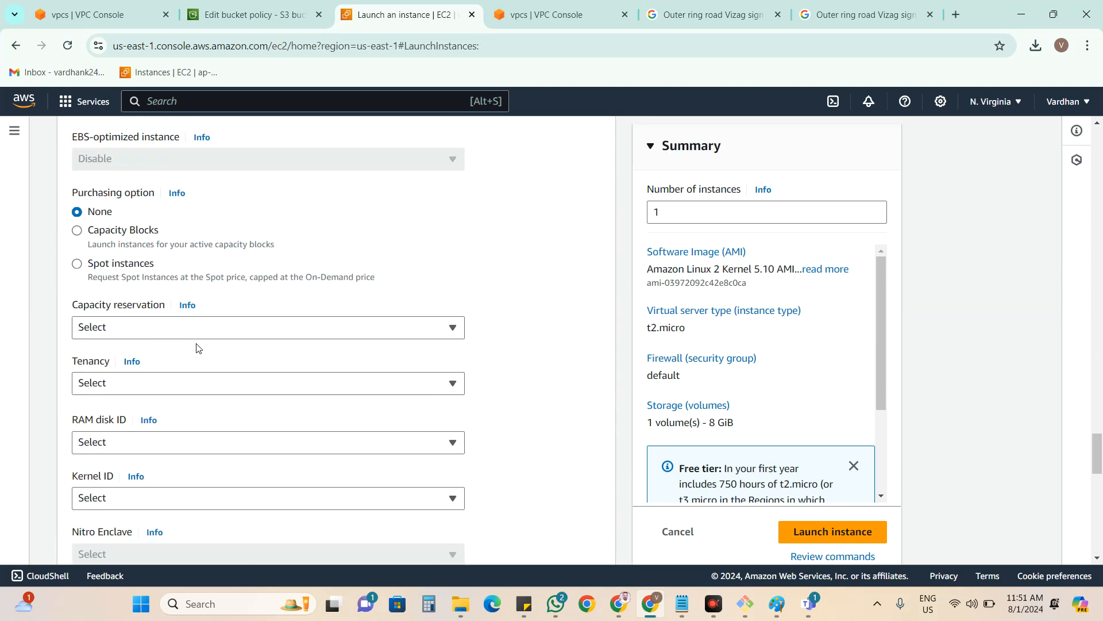
scroll(197, 347, down, 12)
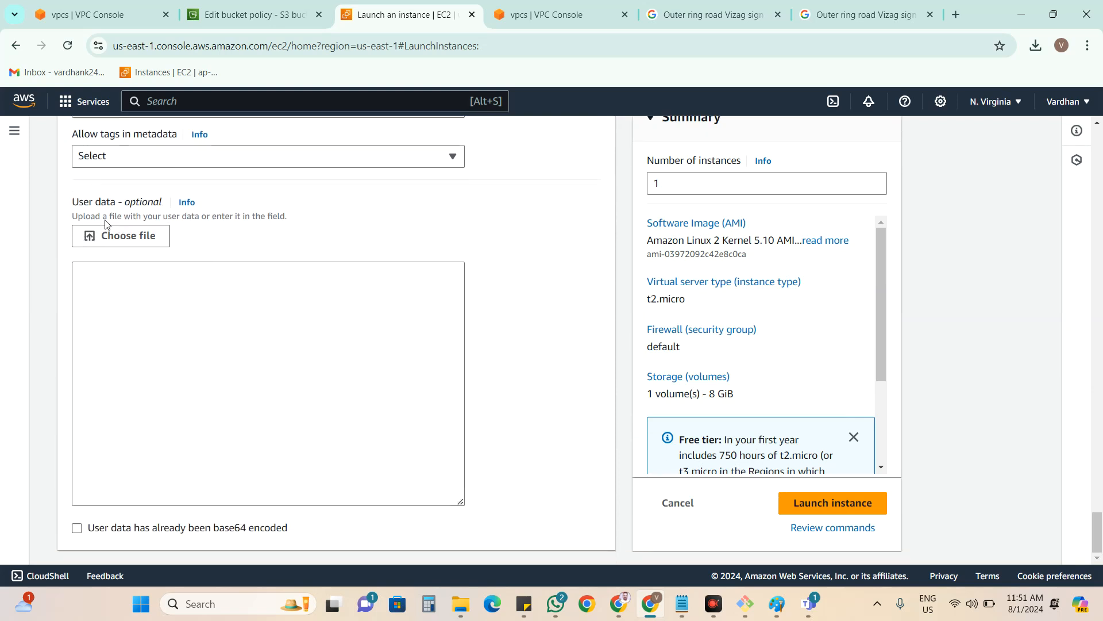
drag(75, 204, 95, 204)
click(144, 306)
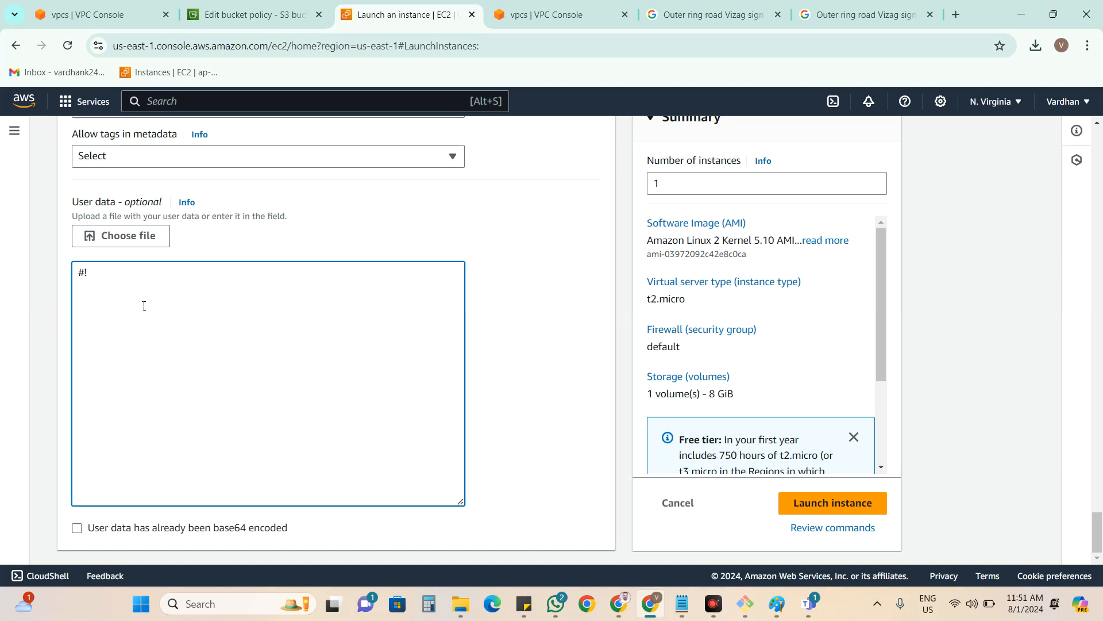
text(bin/bash)
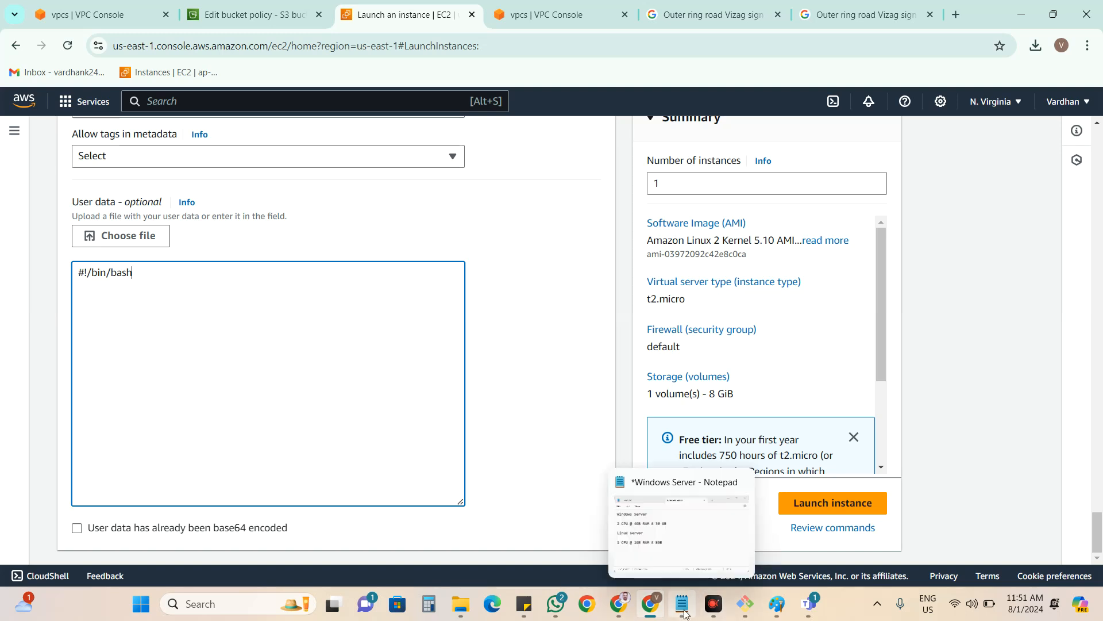
Copy the full contents of the Niginx script file from the Scripts folder inside AWS Learners.
mouse_move(475, 607)
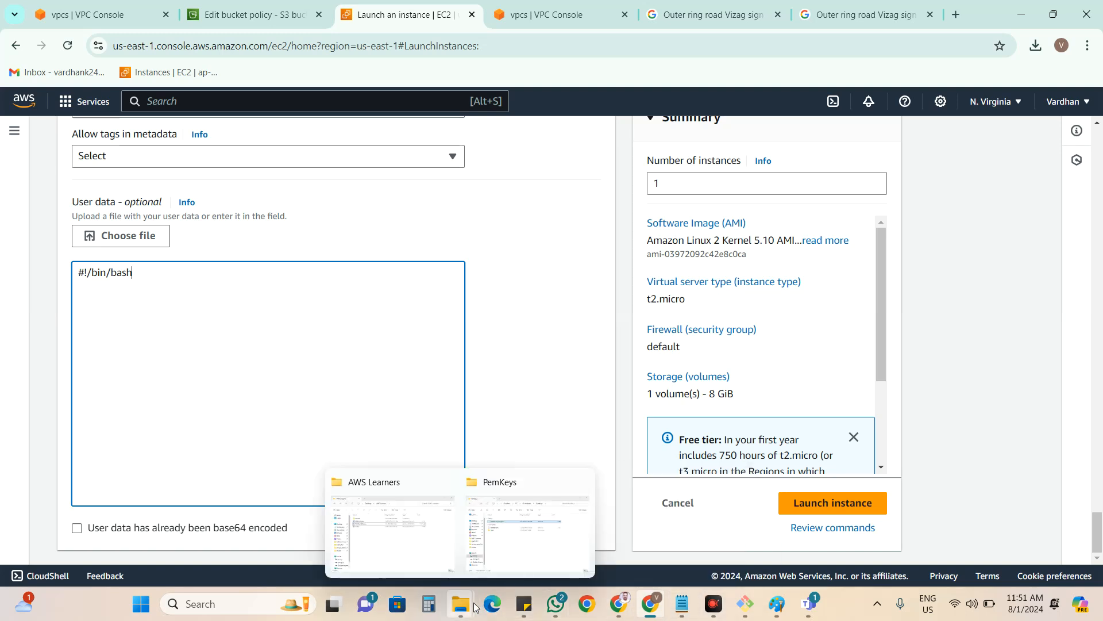
click(507, 544)
mouse_move(460, 588)
click(402, 517)
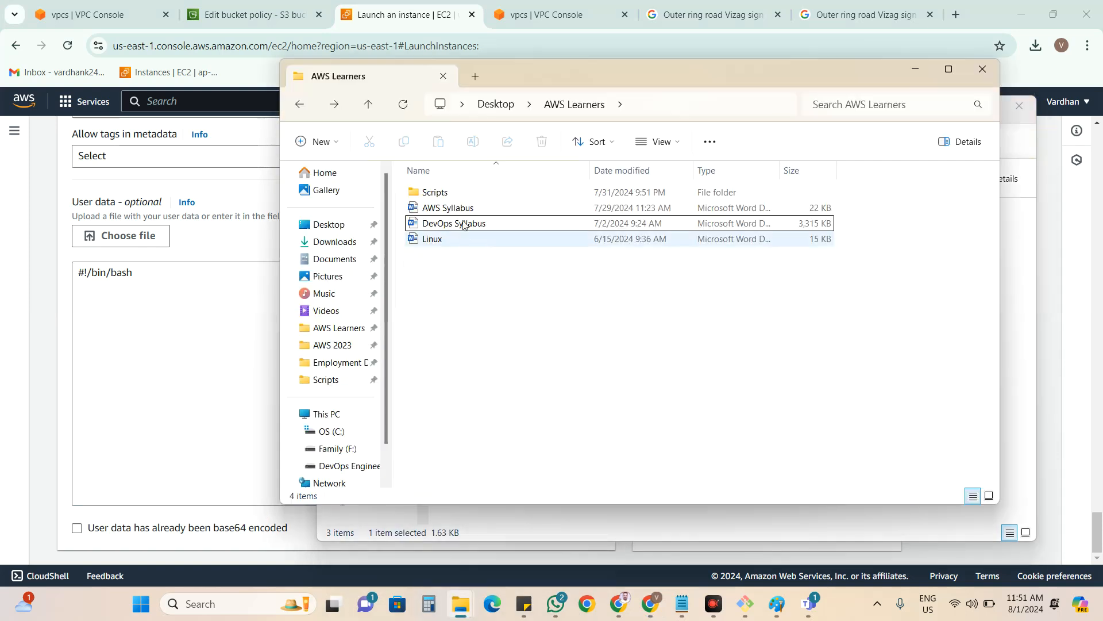
double_click(459, 194)
double_click(456, 207)
drag(757, 204, 467, 106)
key(ctrl+c)
Close the Niginx script and the Windows Server note without saving, and put Notepad out of the way.
click(828, 49)
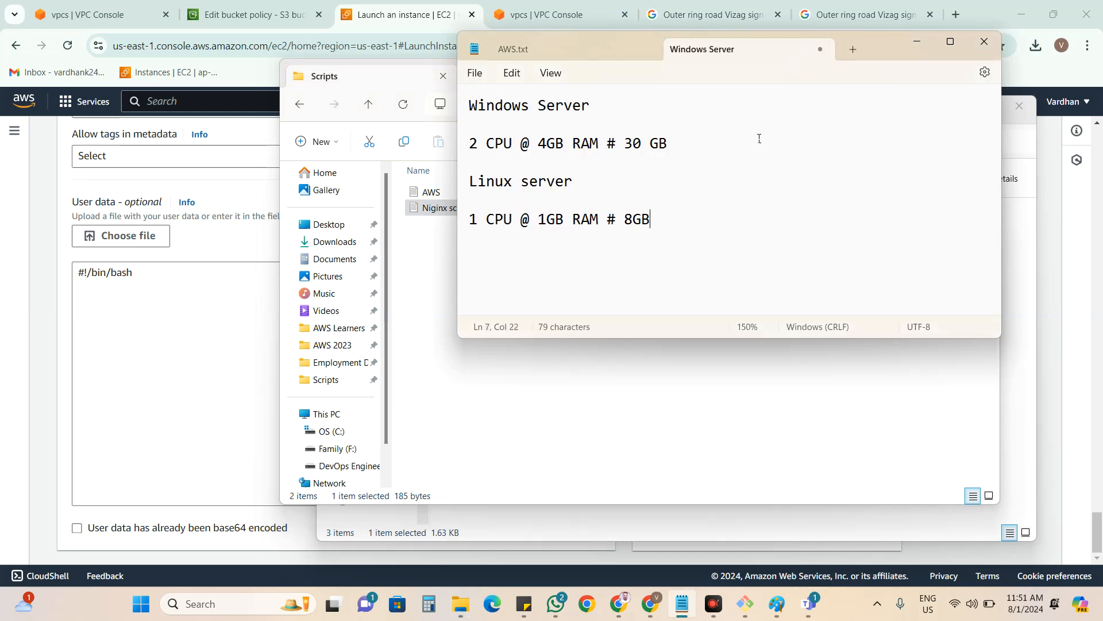
click(820, 48)
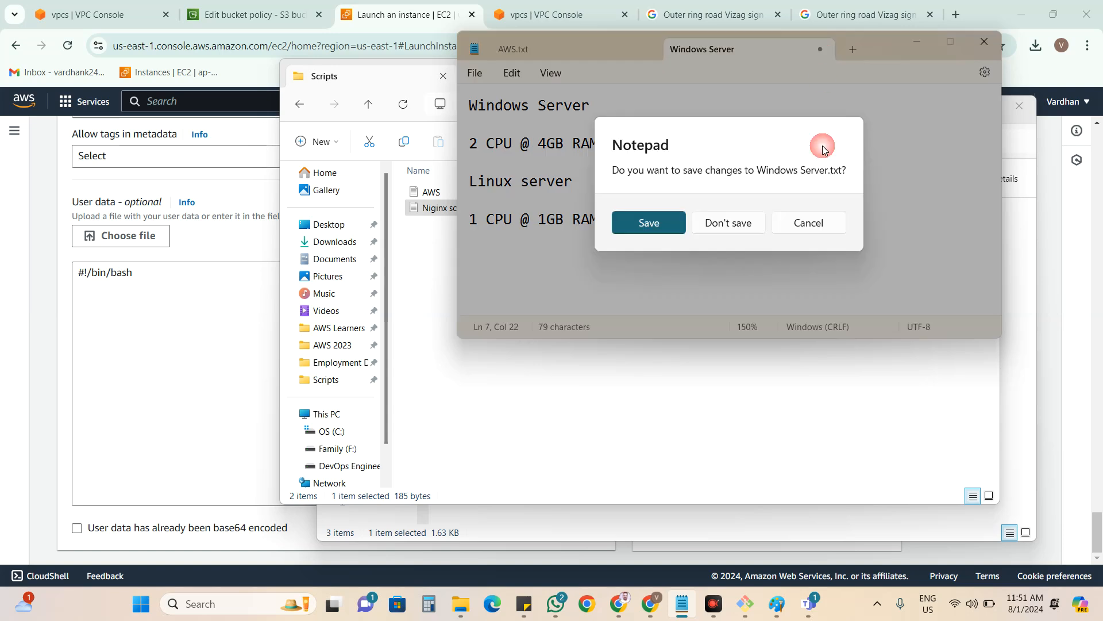
click(751, 224)
click(917, 41)
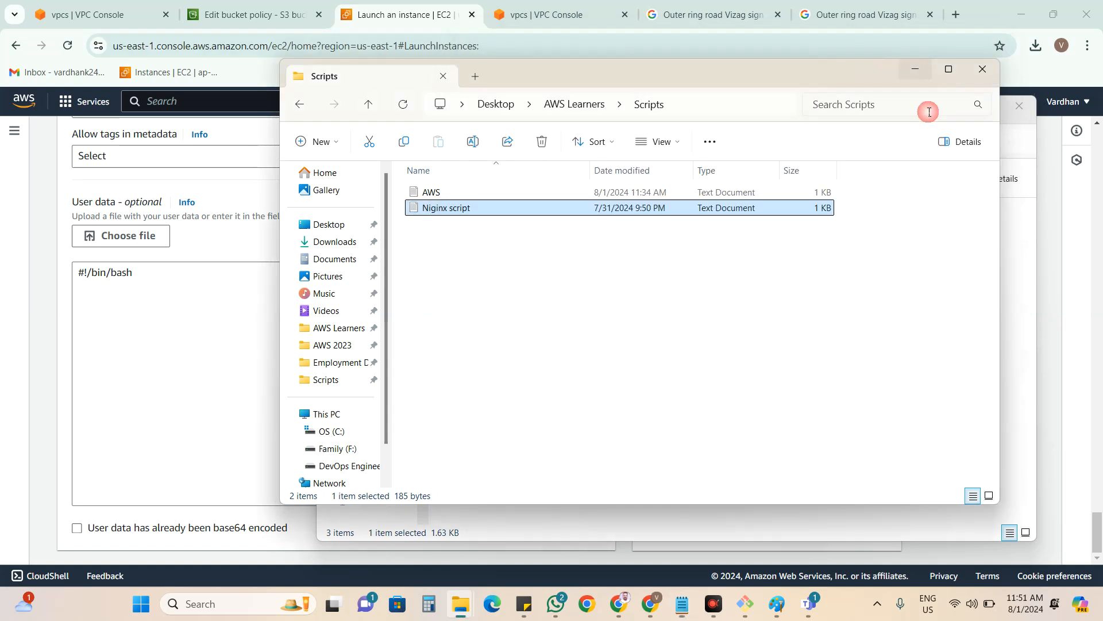
Return to the instance launch form and paste the copied nginx installation script into its user data.
click(912, 70)
click(226, 305)
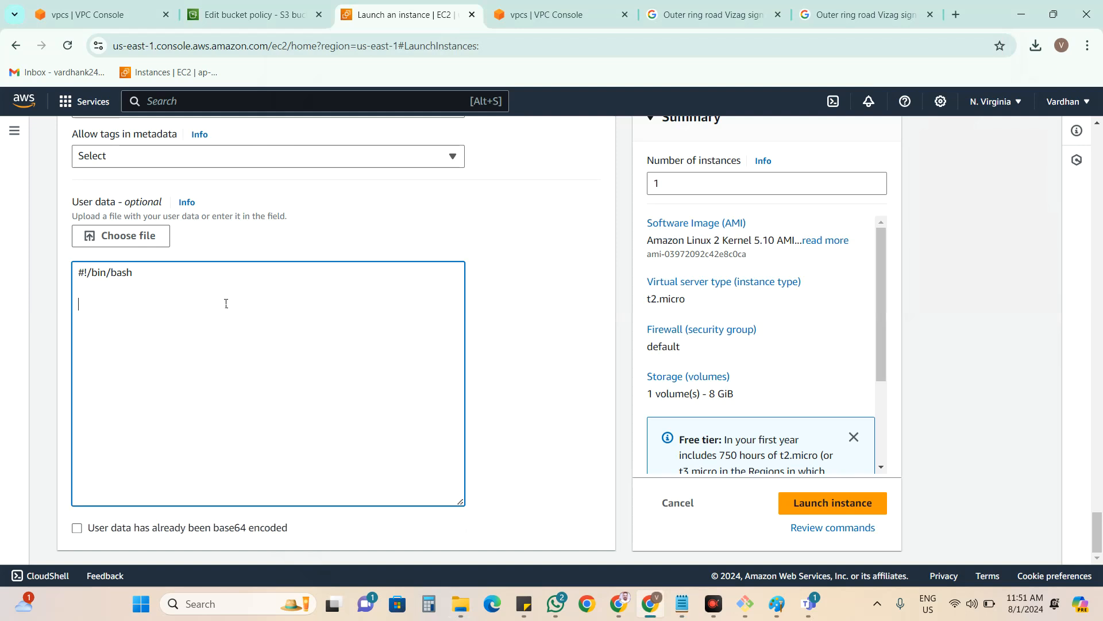
key(ctrl+v)
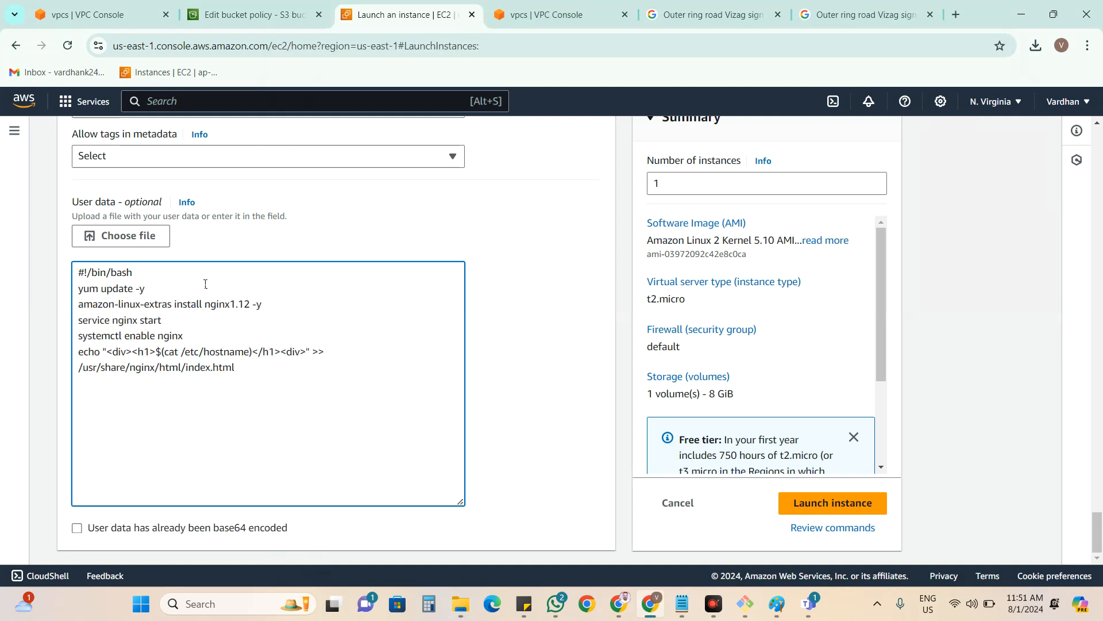
Review the user data script's update, nginx install, service start, enable and index.html echo commands line by line.
drag(152, 290, 70, 287)
click(112, 306)
drag(211, 305, 264, 303)
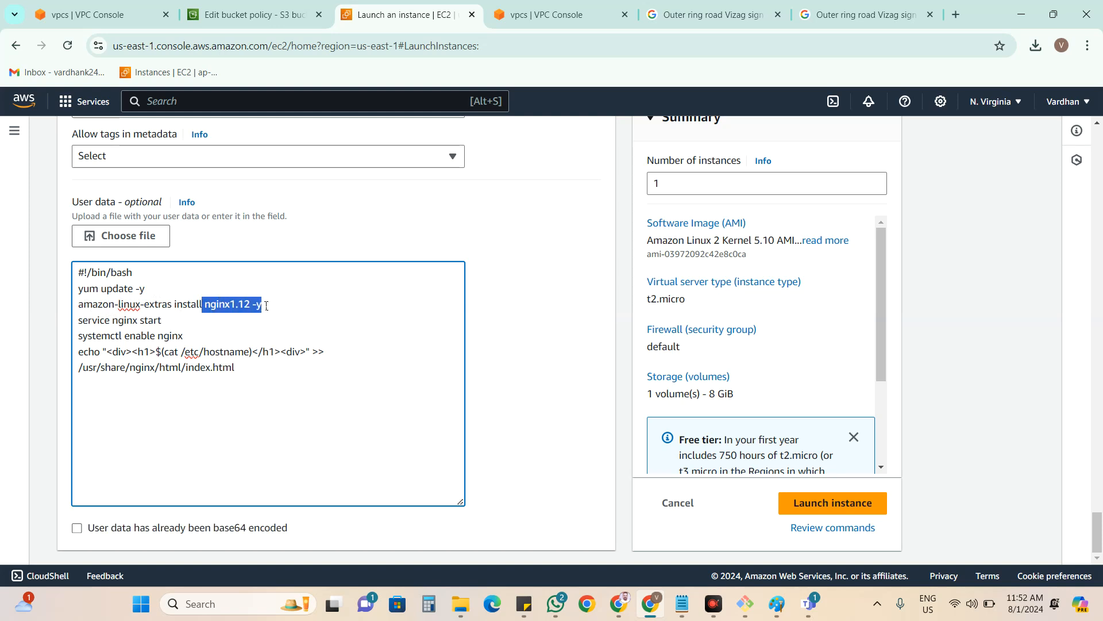
click(162, 333)
drag(162, 320, 77, 320)
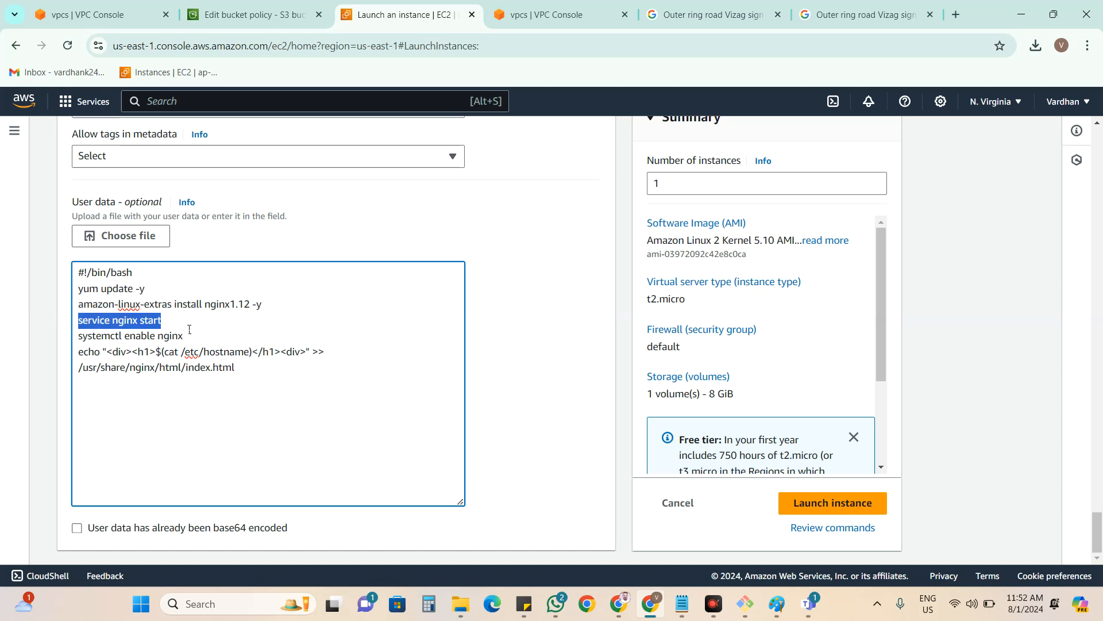
drag(196, 335, 77, 327)
click(107, 369)
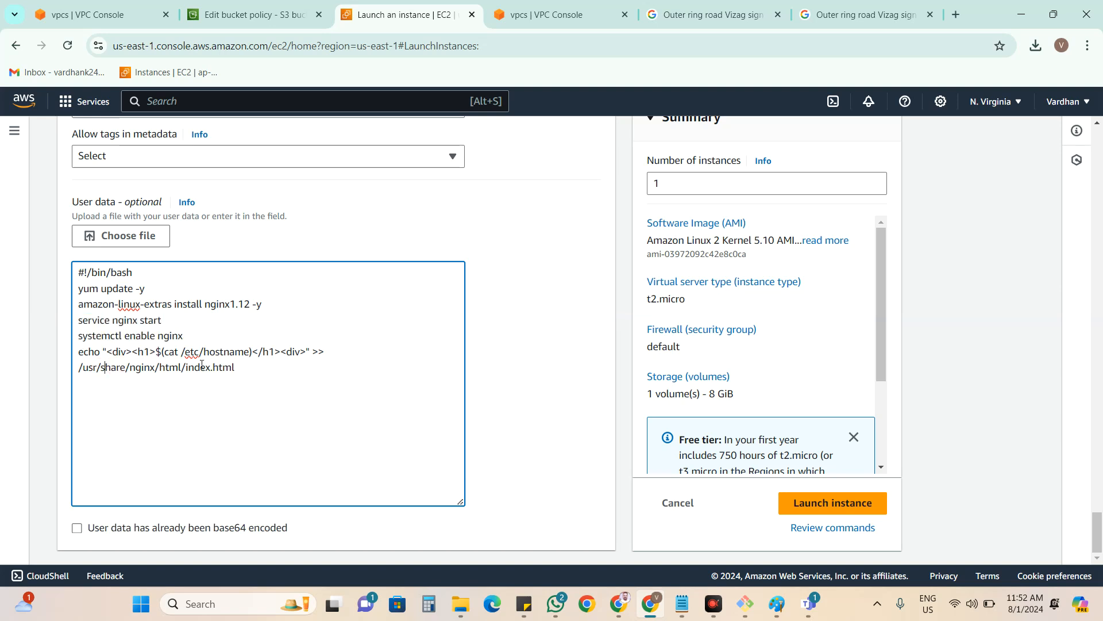
drag(246, 369, 83, 356)
click(148, 373)
drag(240, 368, 79, 353)
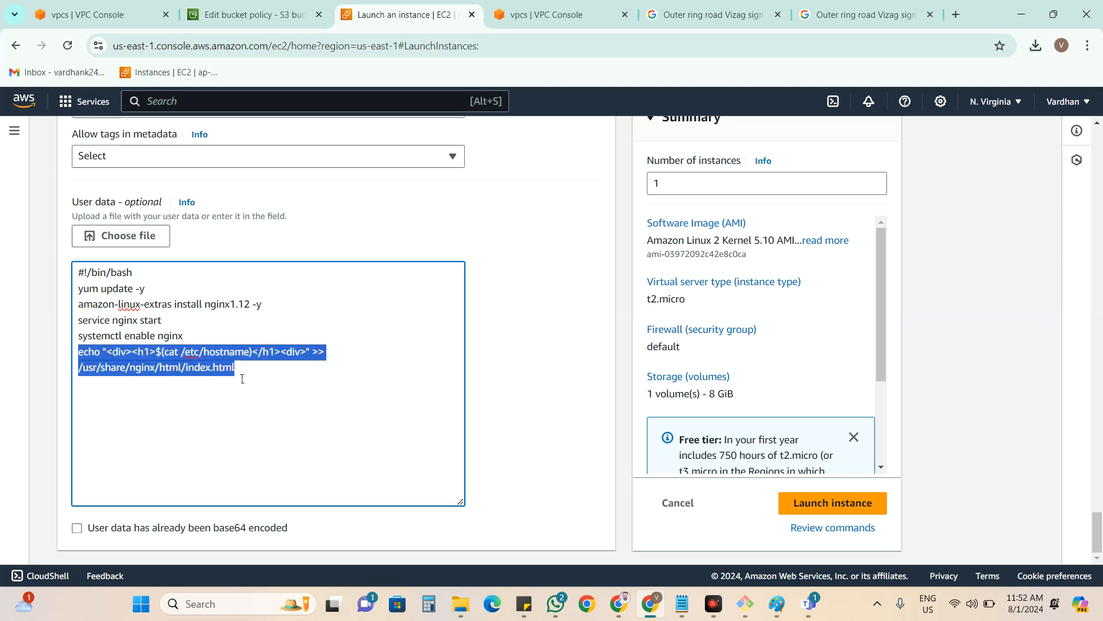
Launch the configured Amazon Linux 2 t2.micro instance.
scroll(855, 373, down, 3)
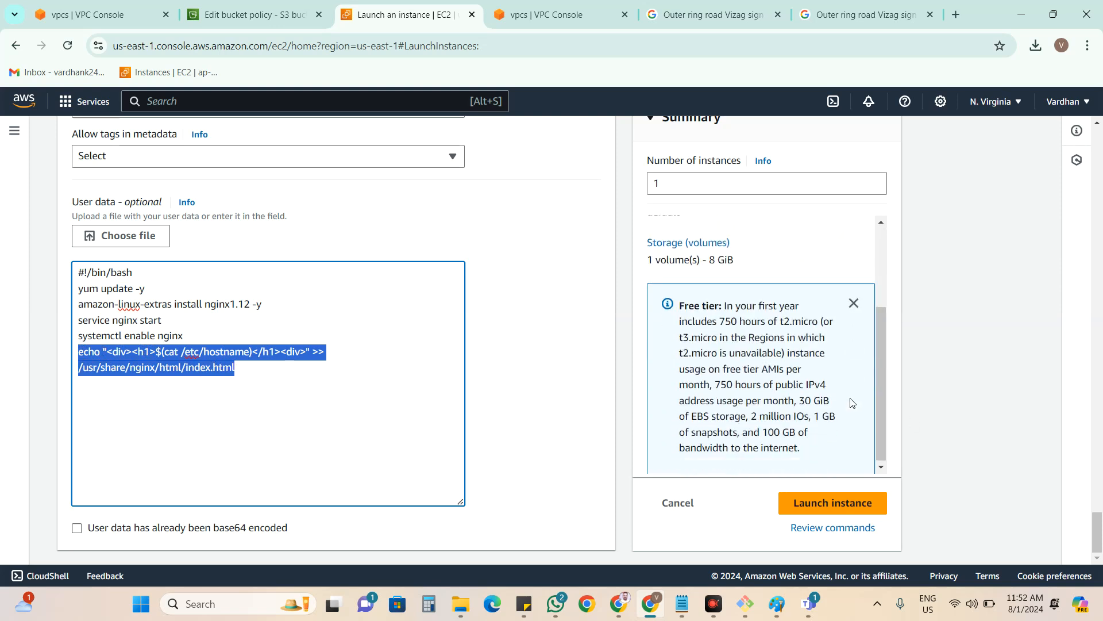
click(831, 503)
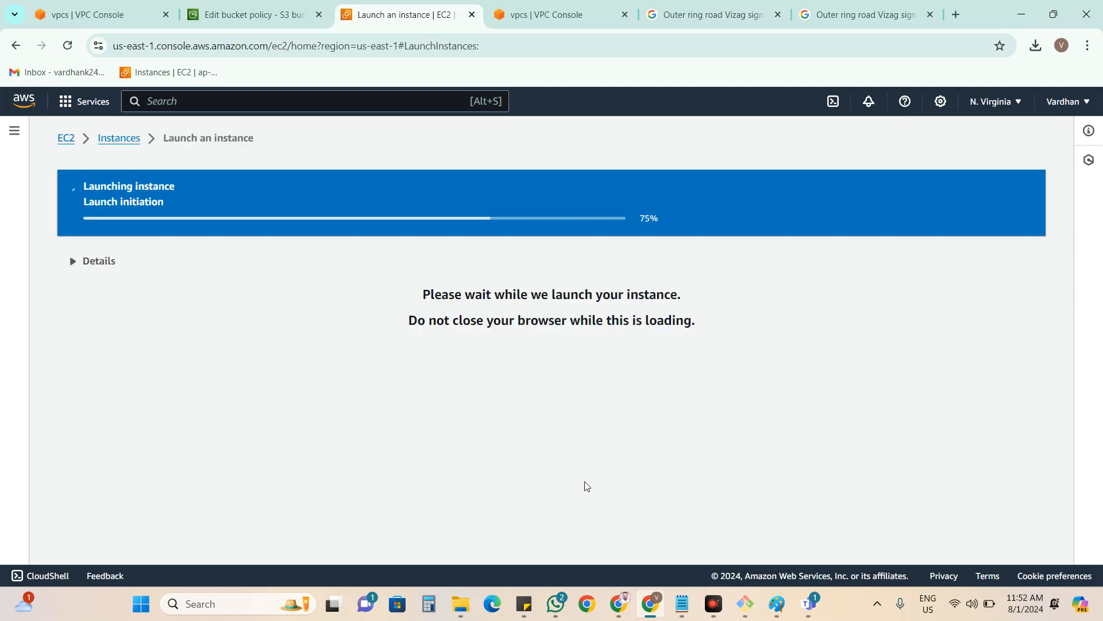
Close both browser tabs showing the Outer ring road Vizag sign board results.
click(793, 23)
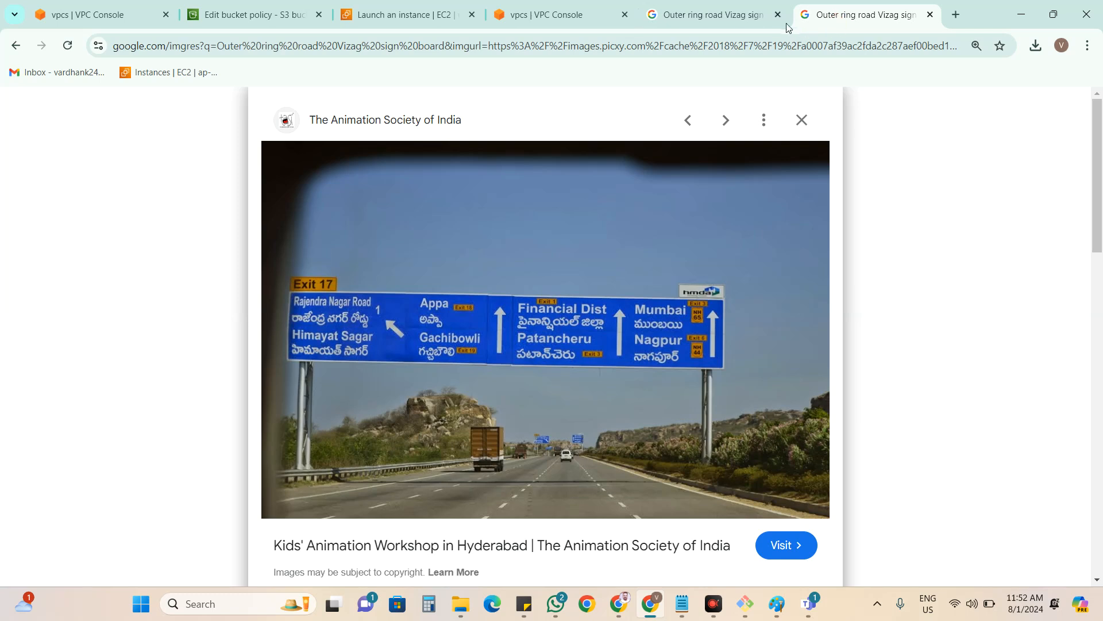
click(780, 23)
click(779, 21)
click(779, 21)
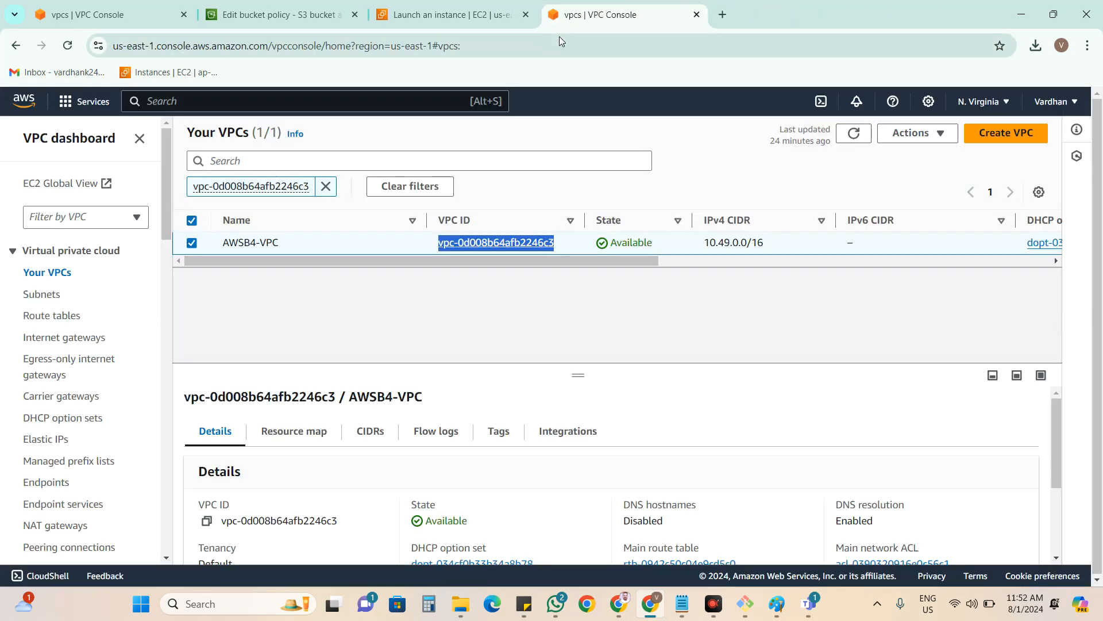
Search Google for "putty download" in a new browser tab.
click(722, 15)
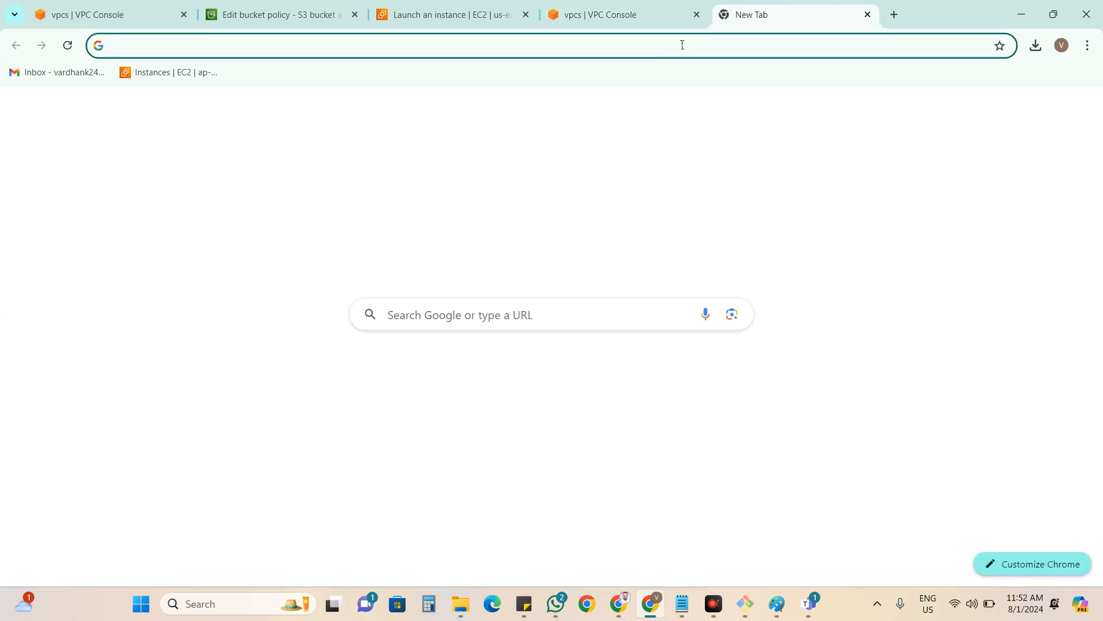
click(469, 52)
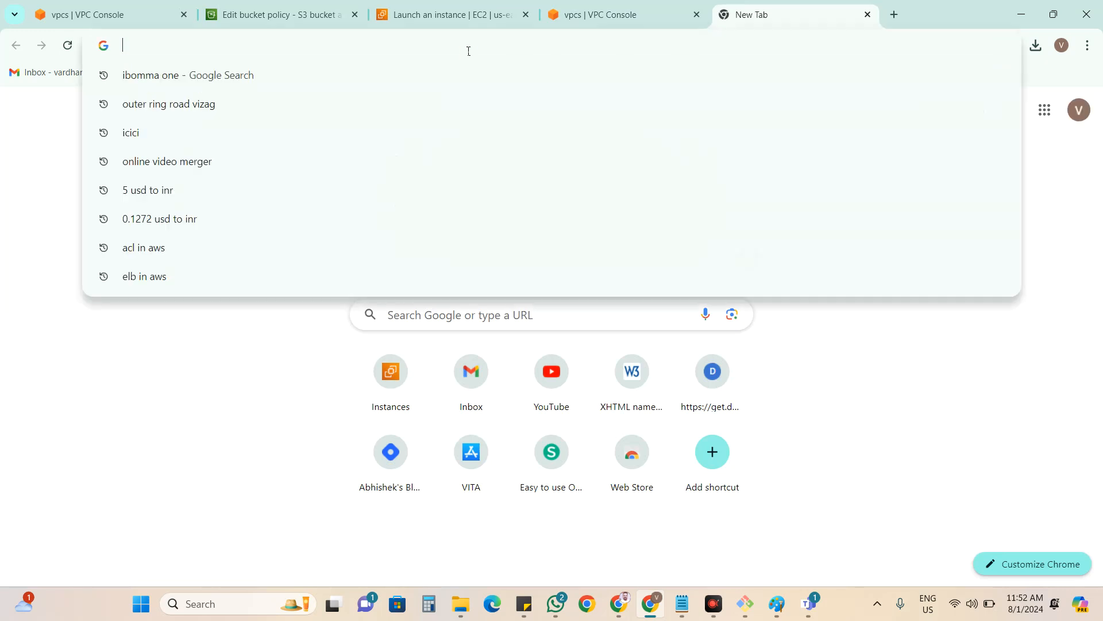
text(Putty download)
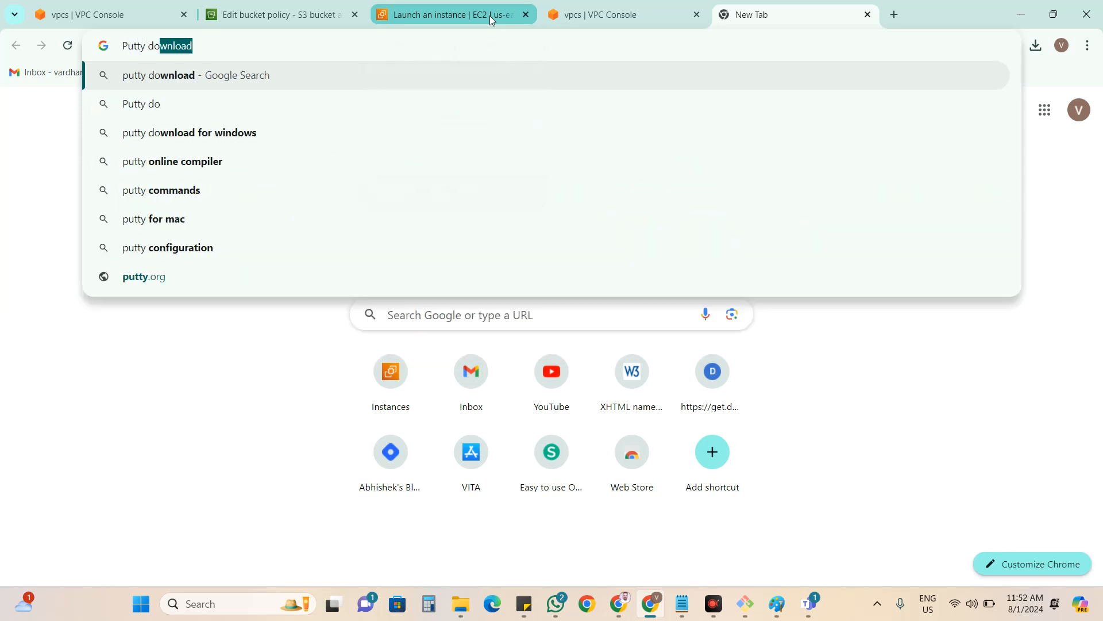
key(Return)
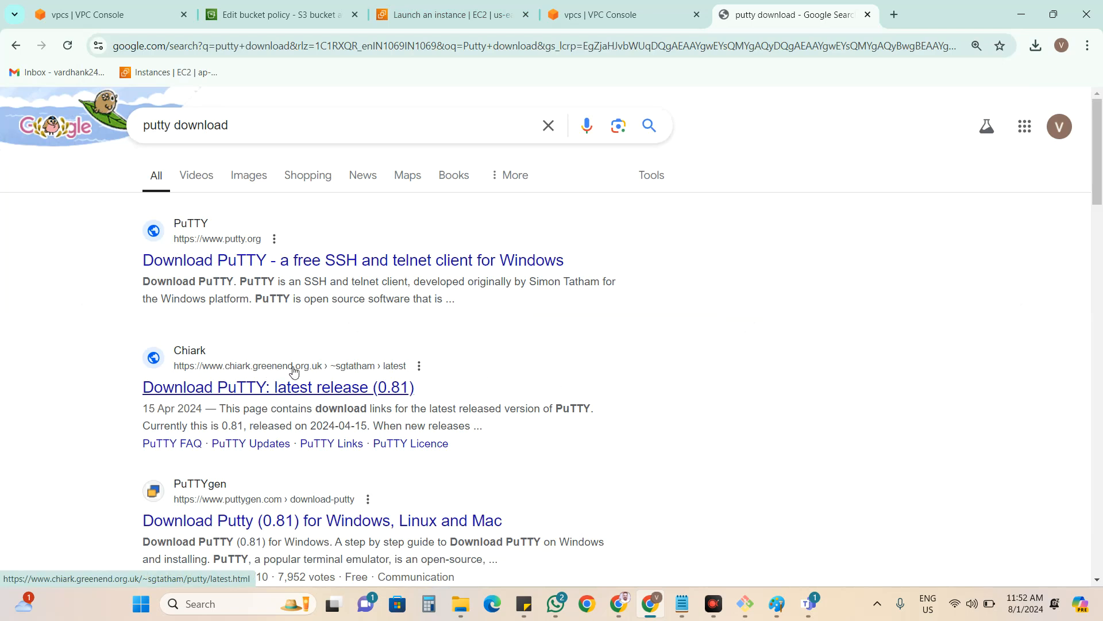
Look over the putty.org download page in a separate tab and close it.
middle_click(243, 265)
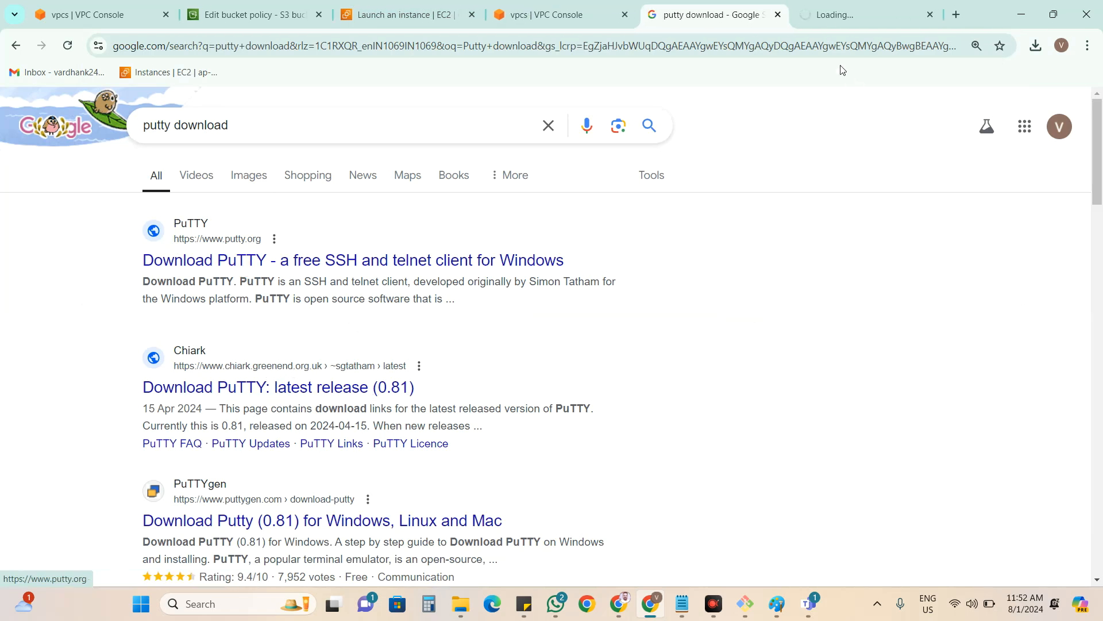
mouse_move(831, 16)
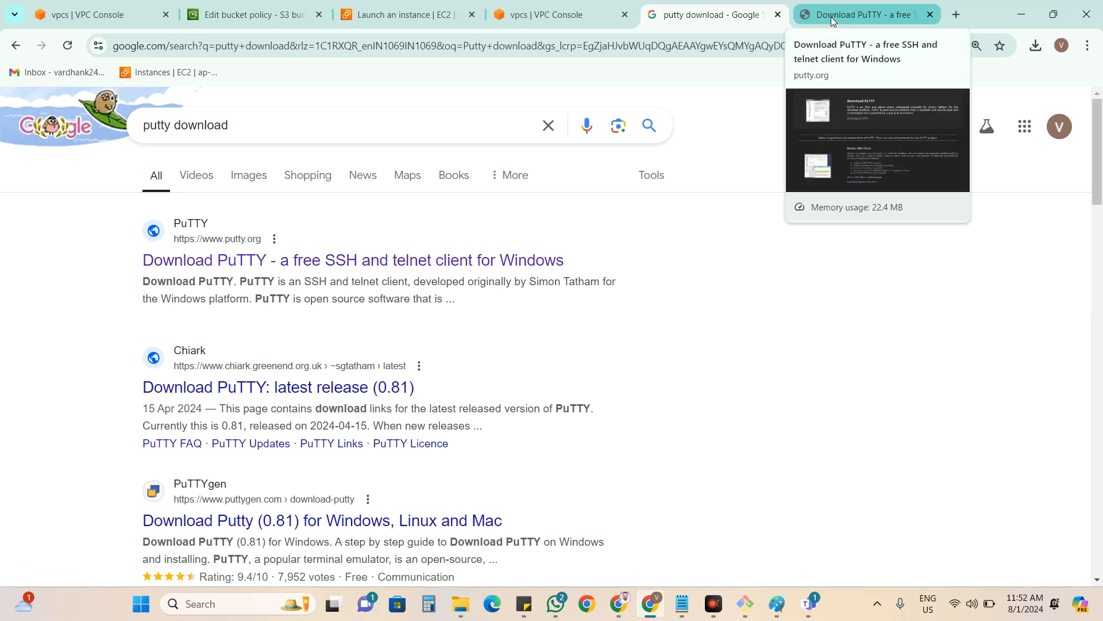
click(831, 16)
scroll(577, 271, down, 3)
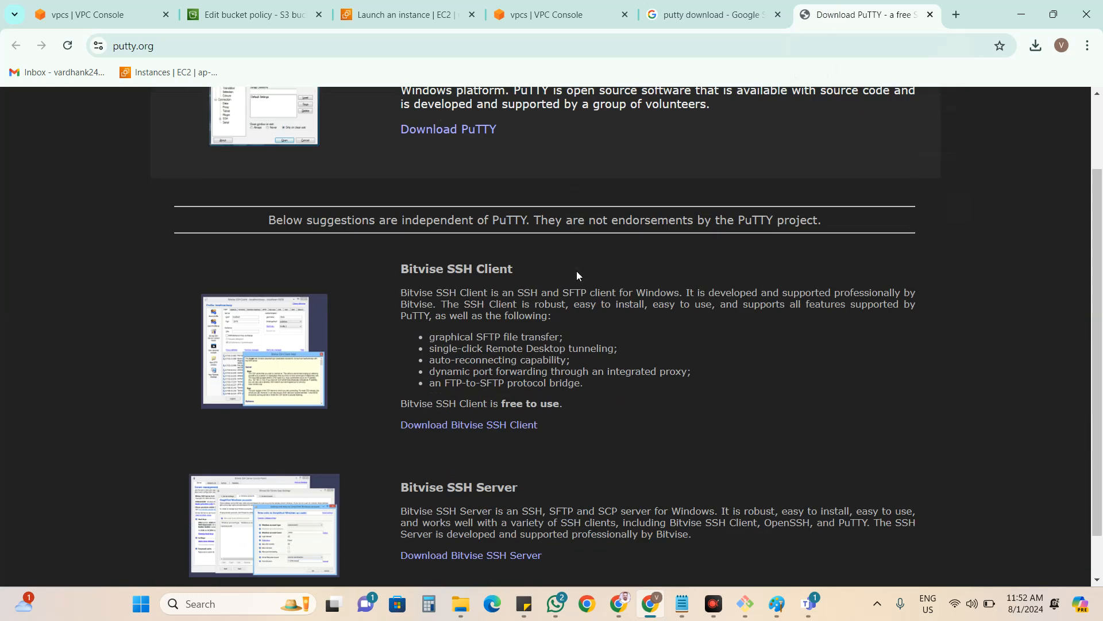
scroll(580, 285, up, 3)
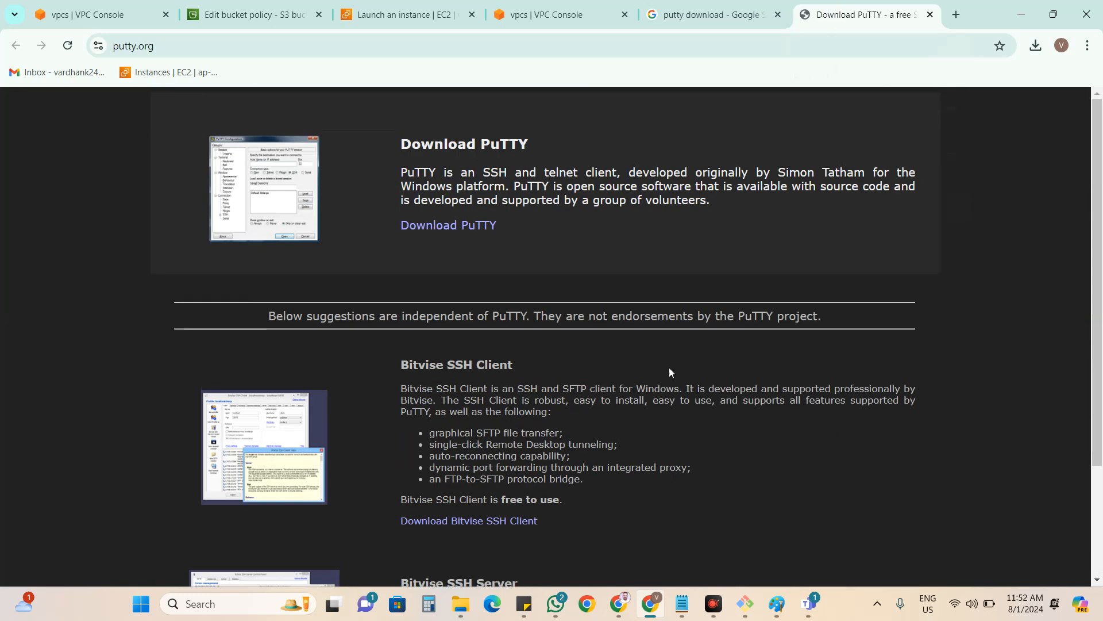
click(929, 15)
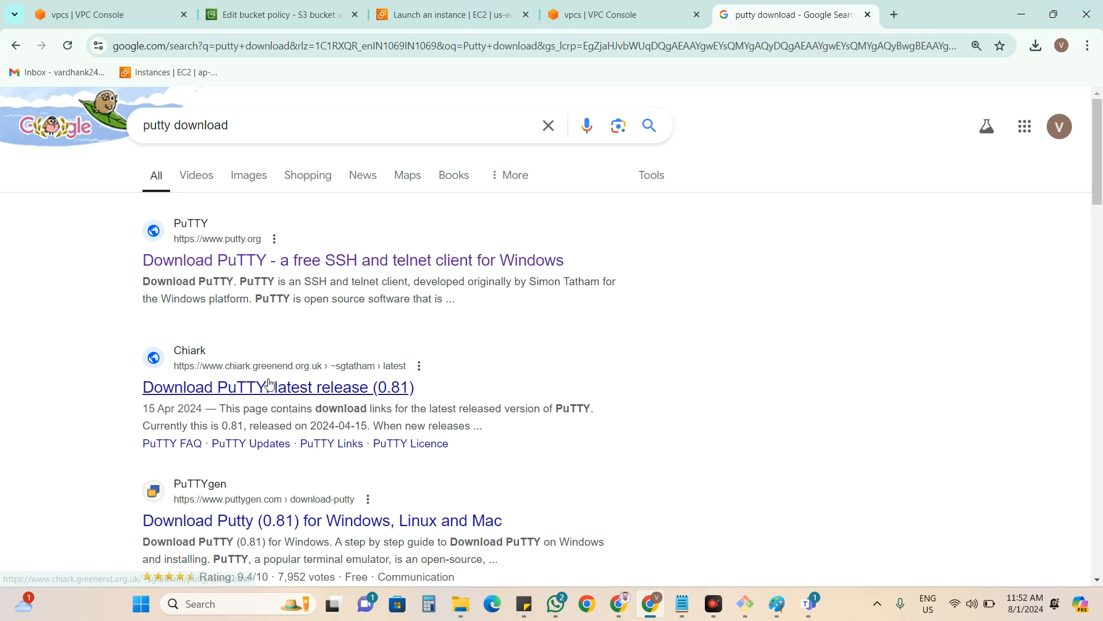
Open the puttygen.com result "Download Putty (0.81) for Windows, Linux and Mac" in a separate tab.
ctrl+click(269, 524)
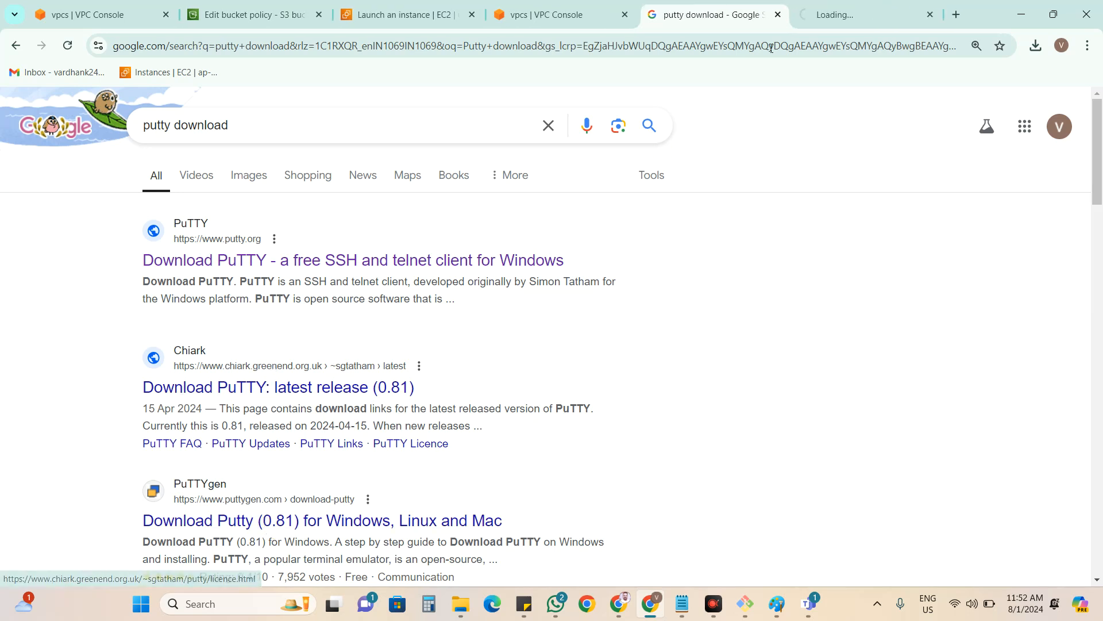
click(822, 18)
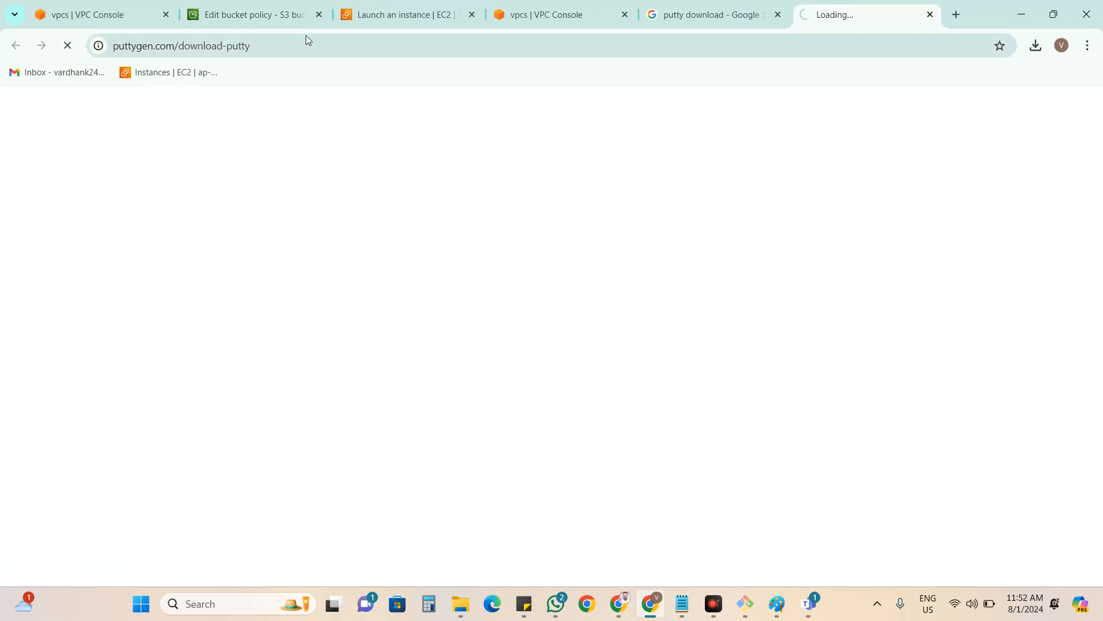
Go back to the EC2 launch page and open the list of all instances.
click(362, 18)
scroll(884, 225, down, 5)
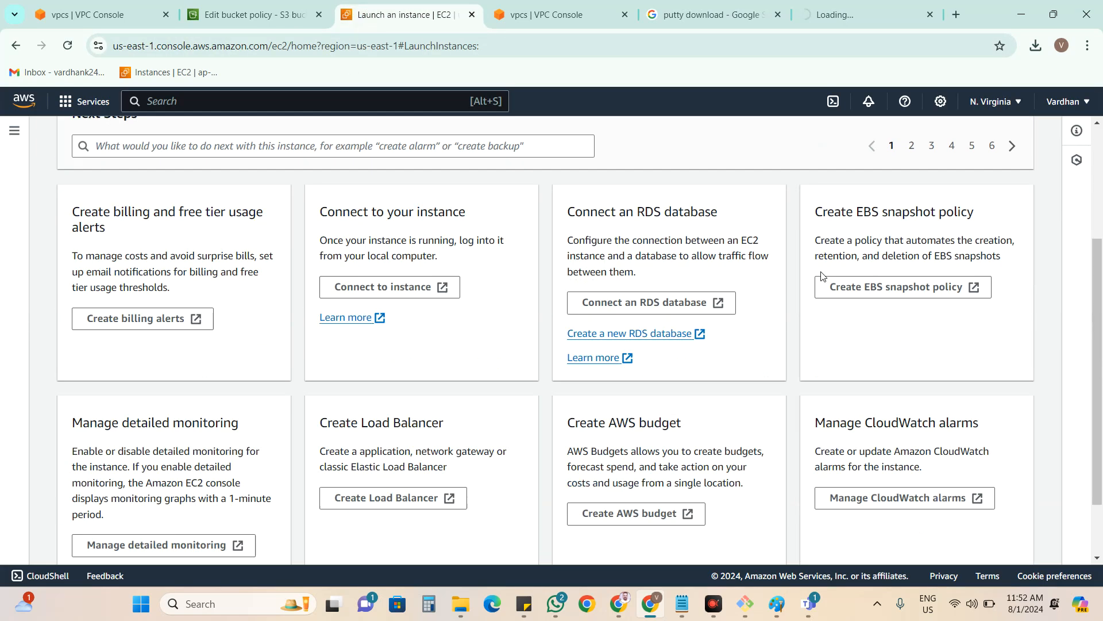
click(967, 539)
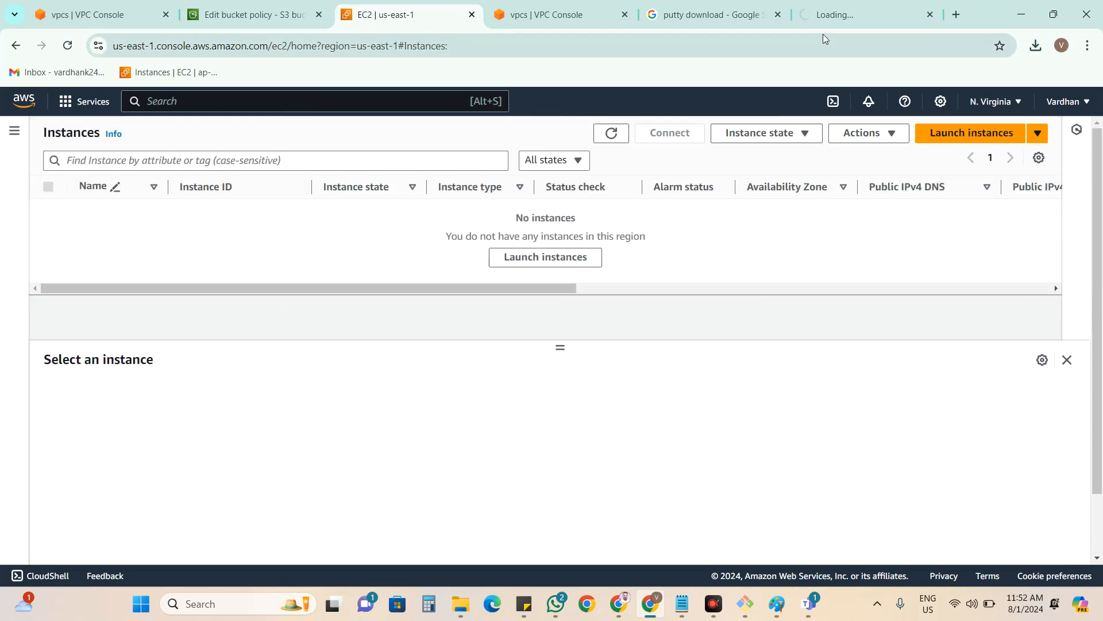
Close the puttygen.com tab and try the Chiark result "PuTTY: a free SSH and Telnet client" instead.
click(913, 16)
click(929, 15)
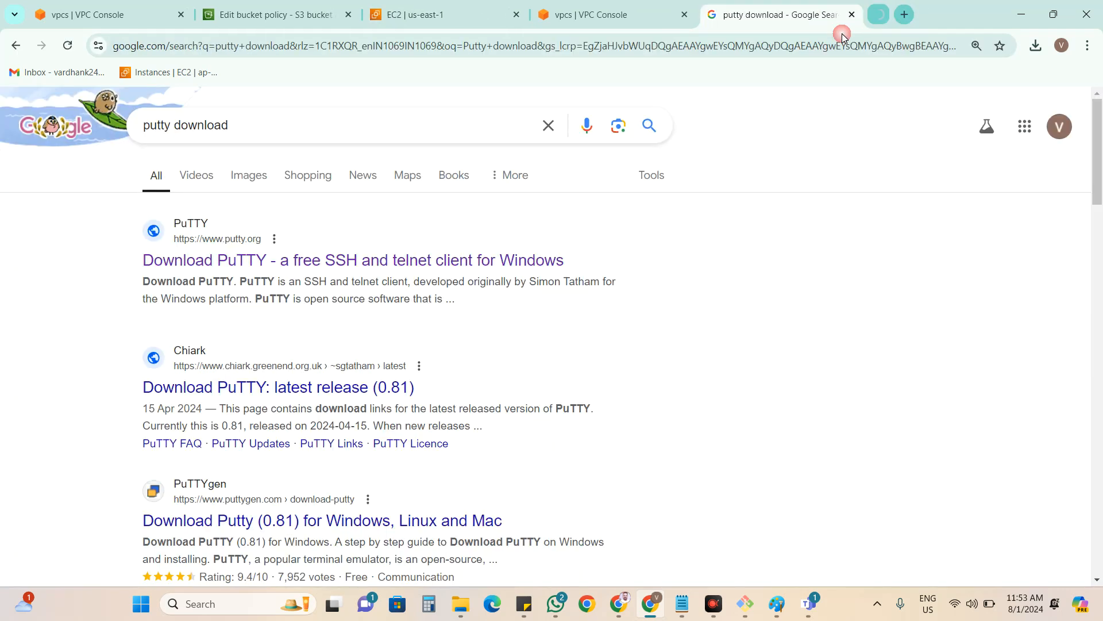
scroll(345, 434, down, 3)
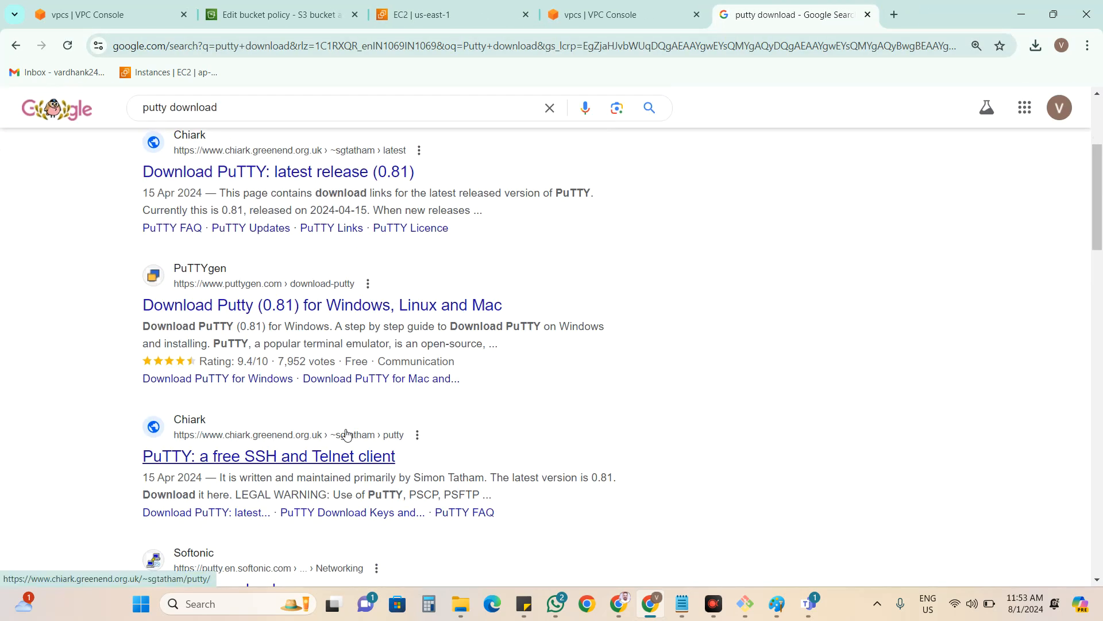
middle_click(320, 456)
click(840, 13)
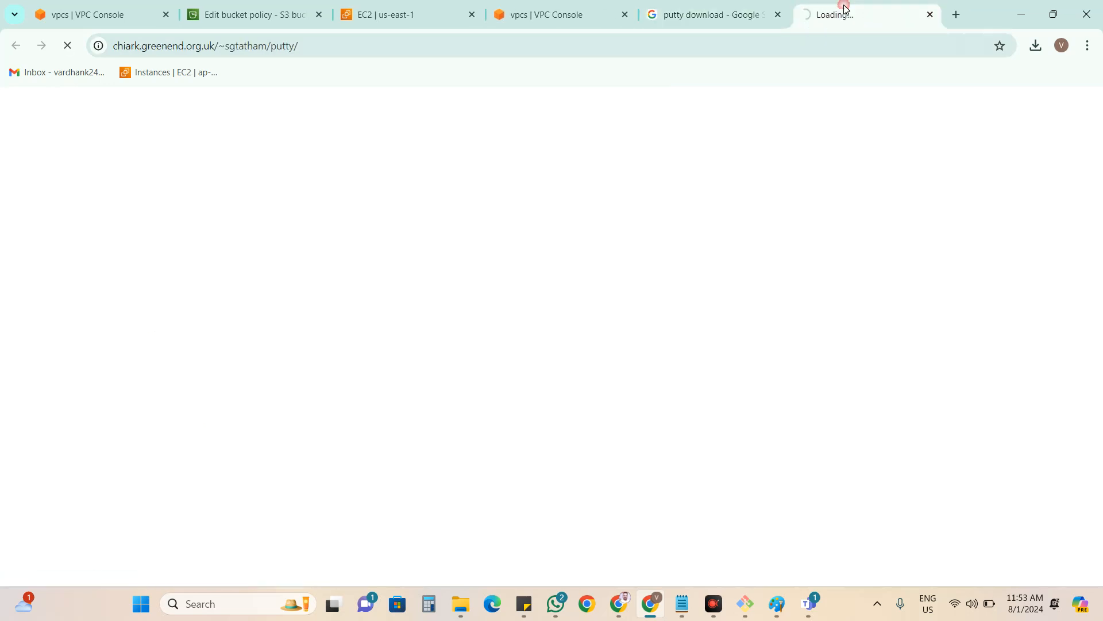
scroll(625, 242, down, 3)
scroll(625, 242, down, 1)
scroll(624, 242, up, 5)
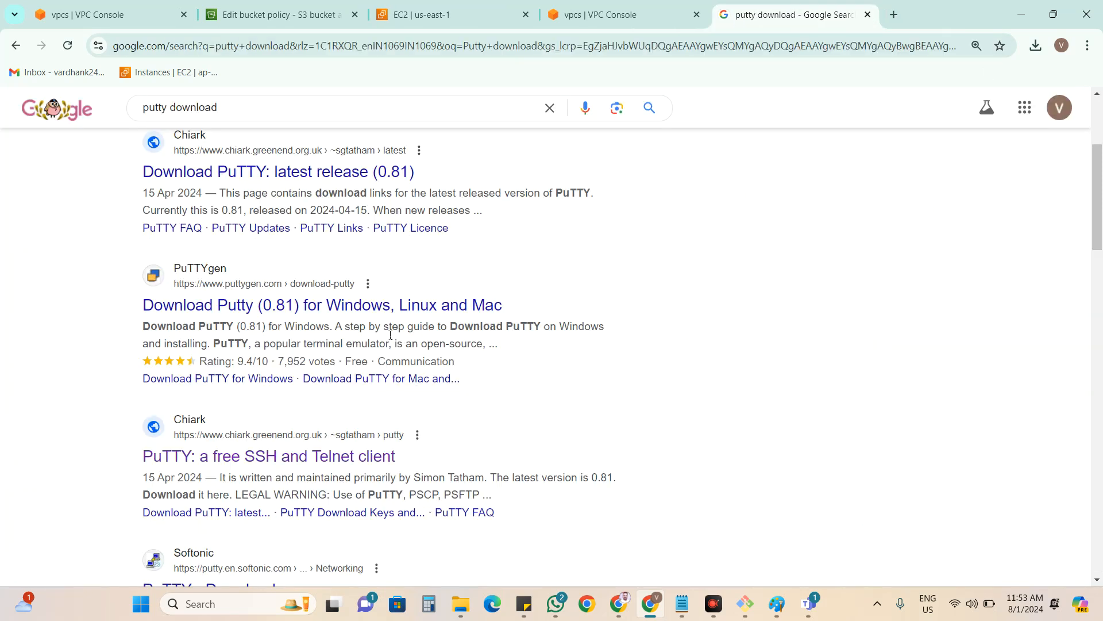
Open the Chiark result "Download PuTTY: latest release (0.81)" in a separate tab and switch to it.
scroll(390, 335, up, 3)
middle_click(364, 315)
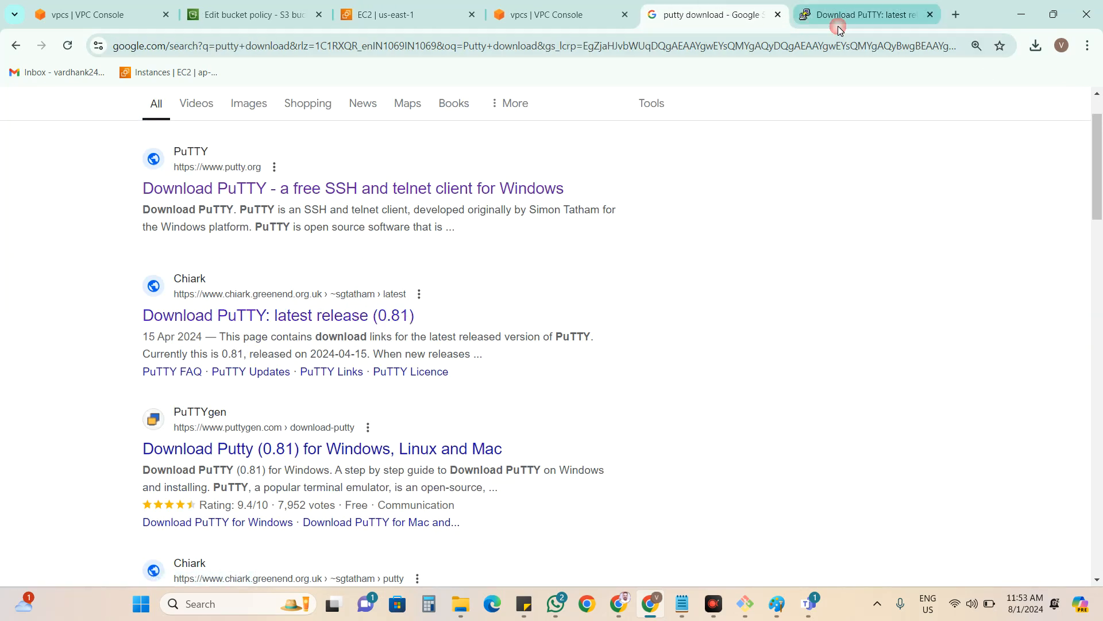
click(838, 26)
Download the 64-bit x86 putty.exe from the alternative binary files.
scroll(632, 261, down, 6)
scroll(633, 261, down, 1)
scroll(575, 269, down, 1)
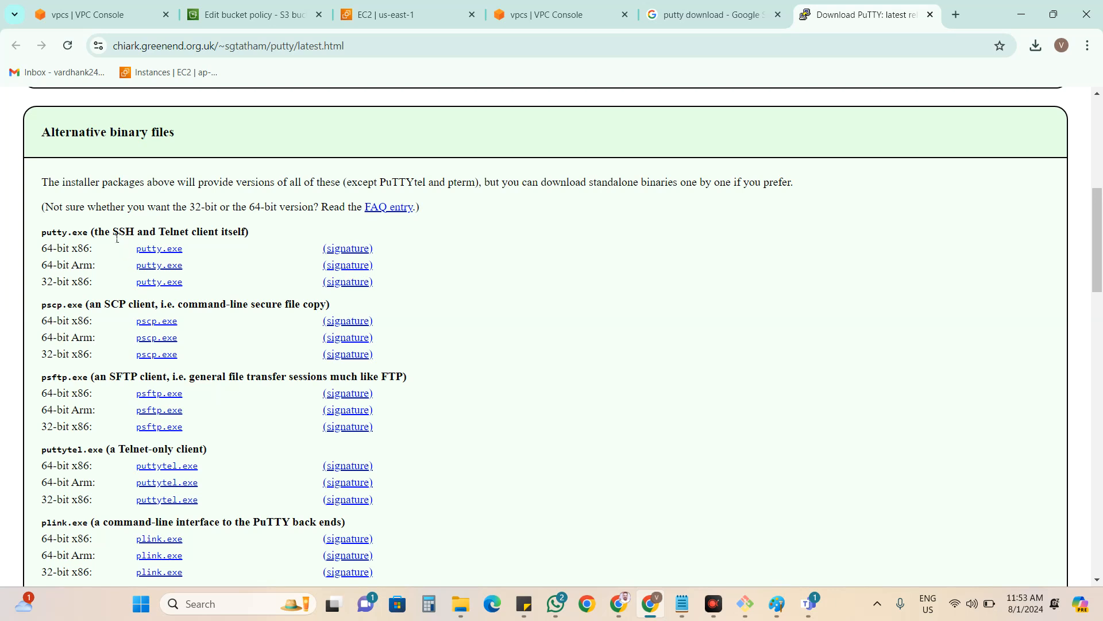
drag(172, 233, 247, 233)
click(218, 258)
drag(91, 249, 74, 266)
click(173, 251)
Find puttygen.exe, the RSA and DSA key generation utility, among the alternative binary files and download its 64-bit x86 version.
scroll(371, 248, down, 2)
scroll(371, 248, down, 14)
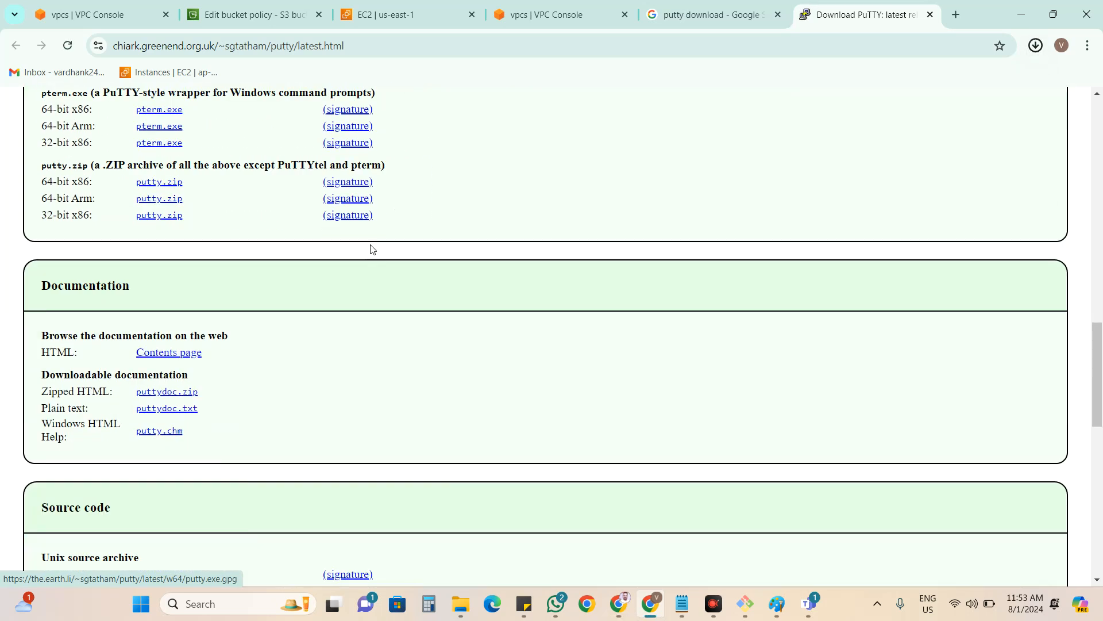
scroll(371, 248, down, 5)
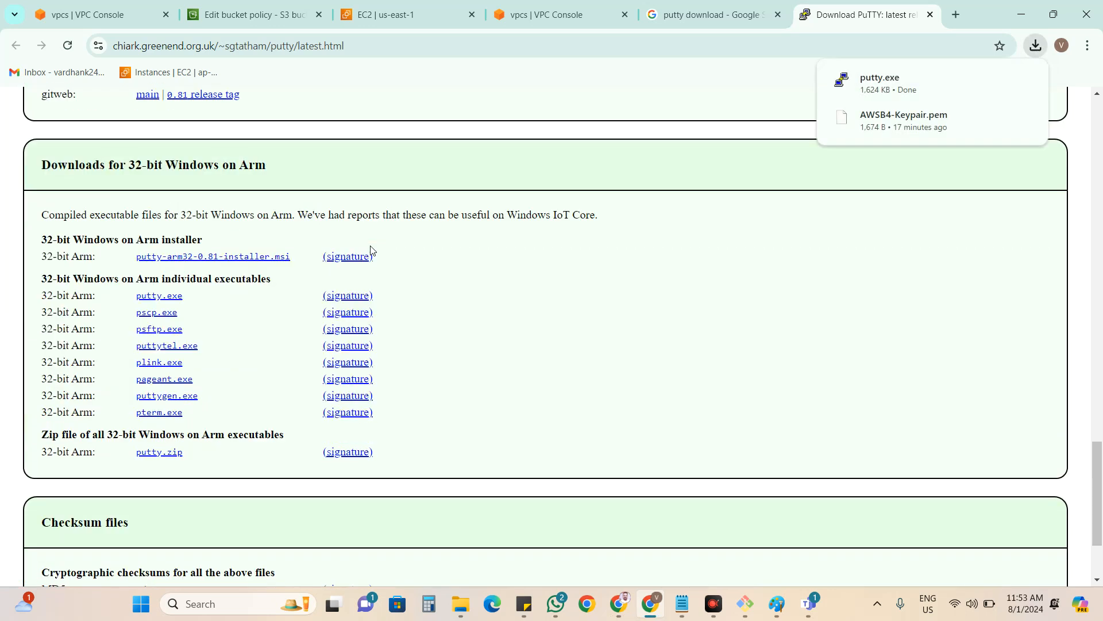
scroll(371, 249, down, 2)
scroll(371, 249, up, 6)
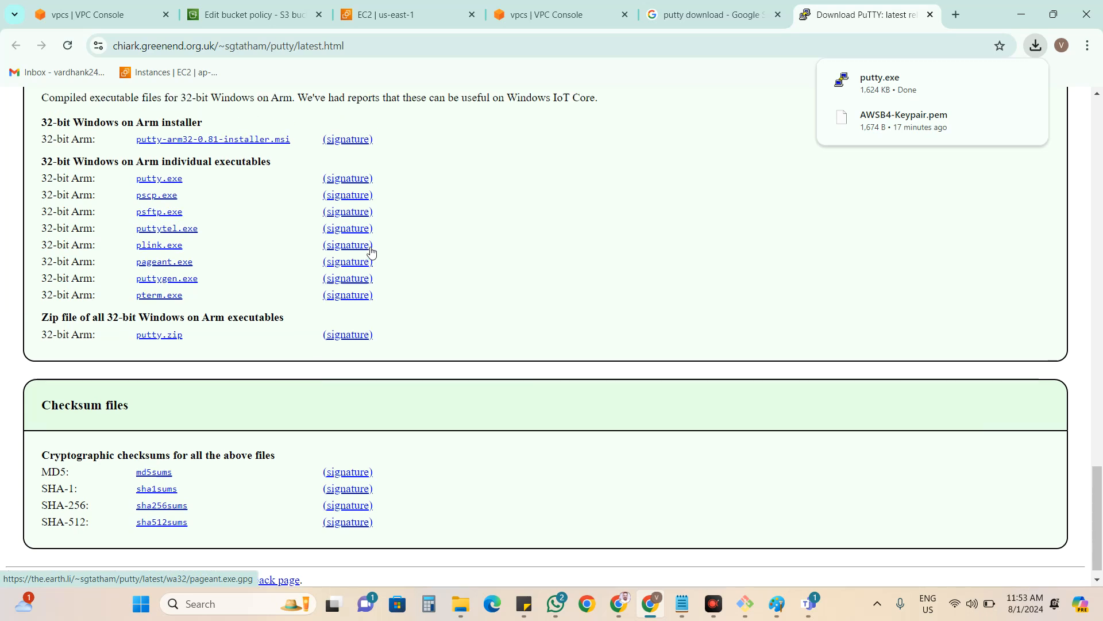
scroll(370, 251, up, 10)
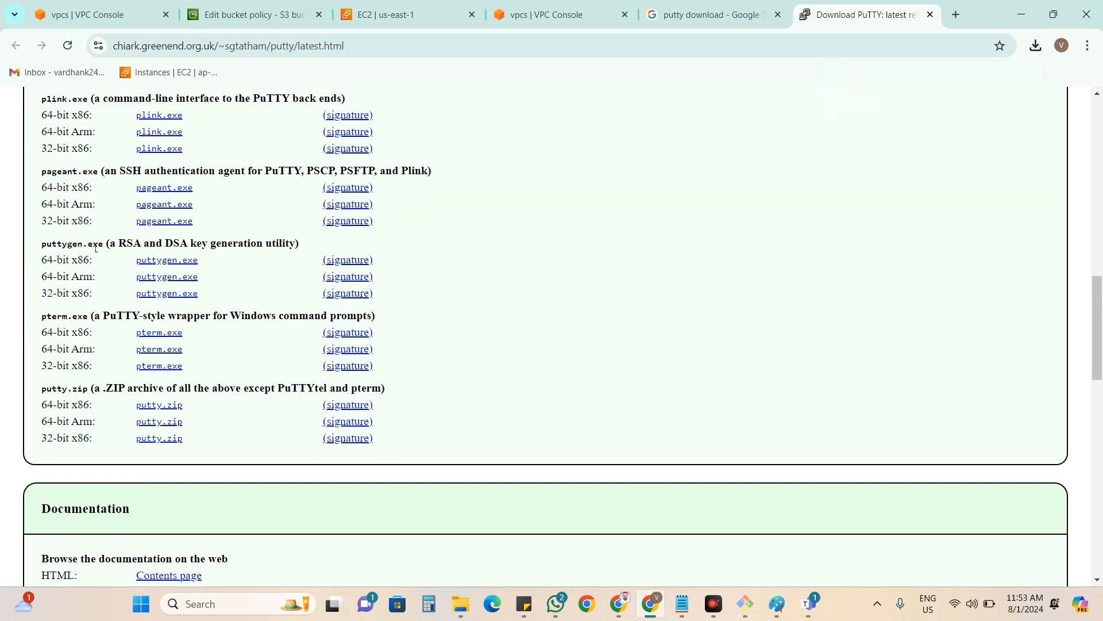
drag(43, 248, 98, 246)
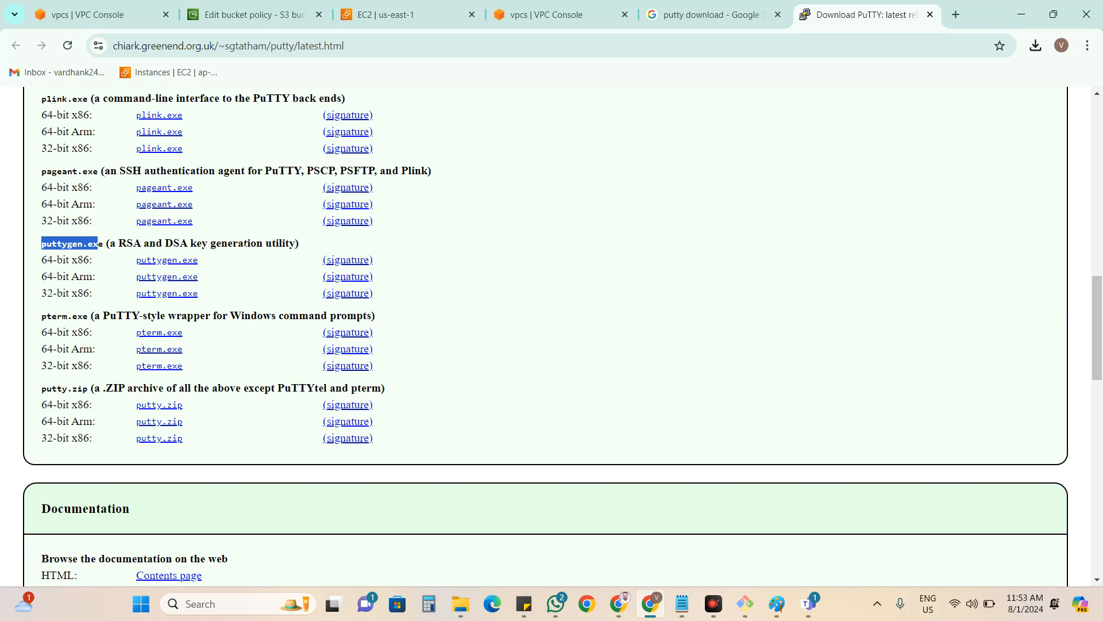
scroll(245, 245, up, 1)
drag(287, 242, 105, 242)
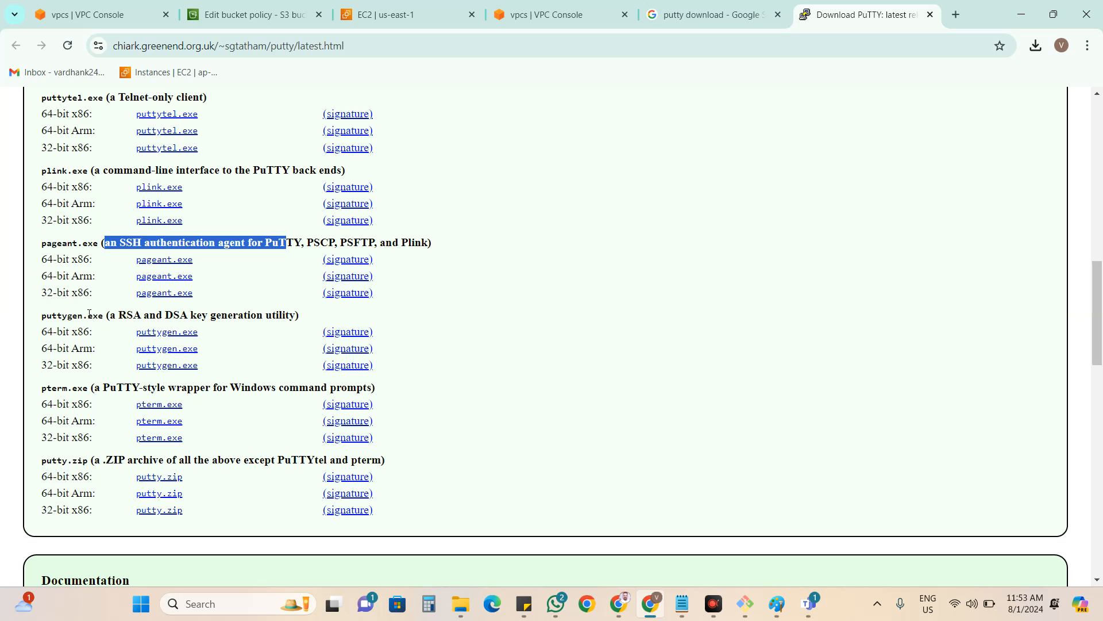
drag(115, 316, 234, 316)
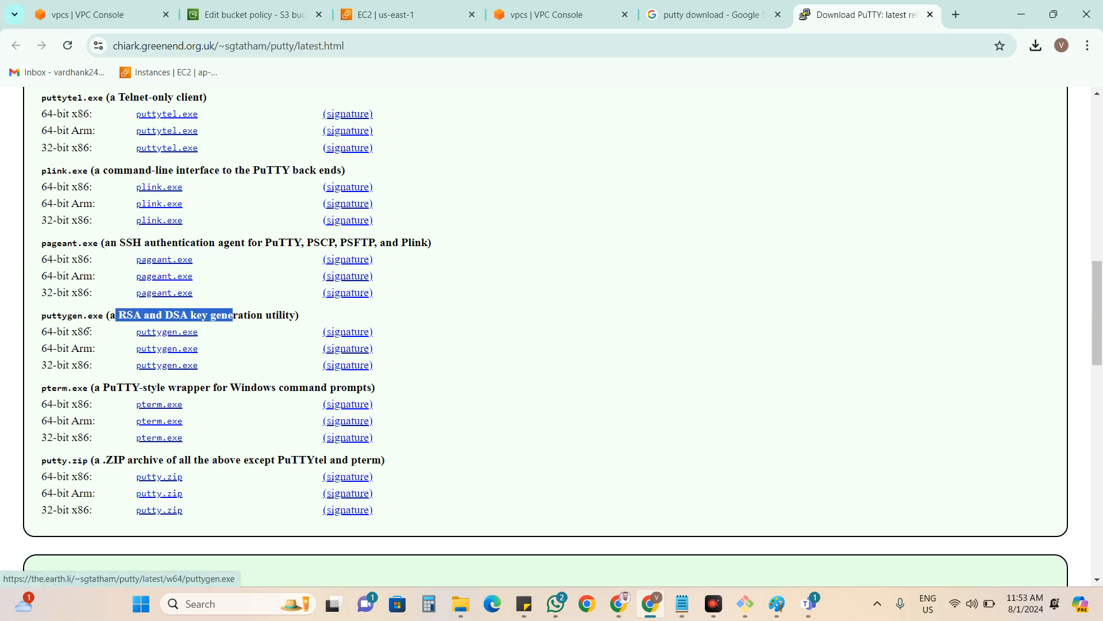
drag(40, 332, 83, 332)
click(161, 337)
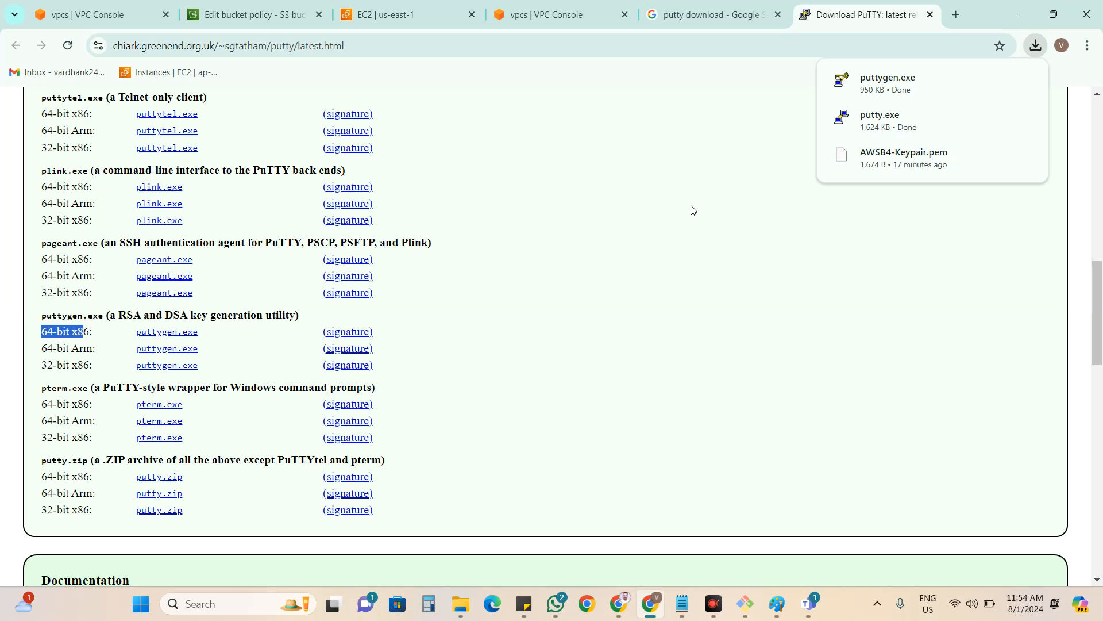
Show the downloaded puttygen in the Downloads folder, cut it together with putty, and minimize the folder window.
click(995, 83)
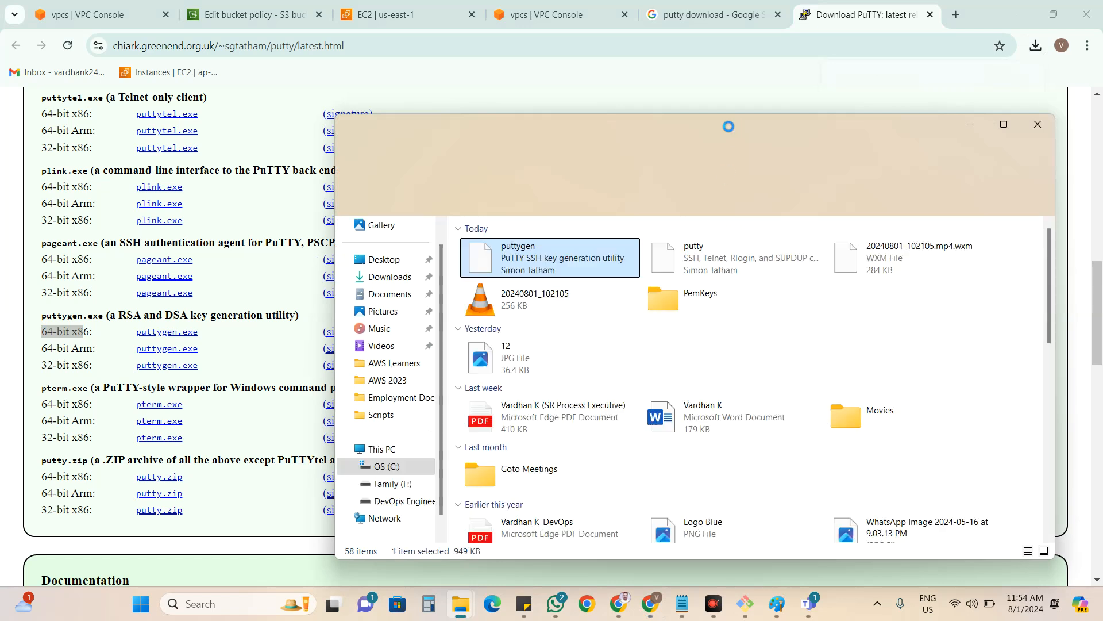
drag(729, 126, 649, 114)
ctrl+click(653, 250)
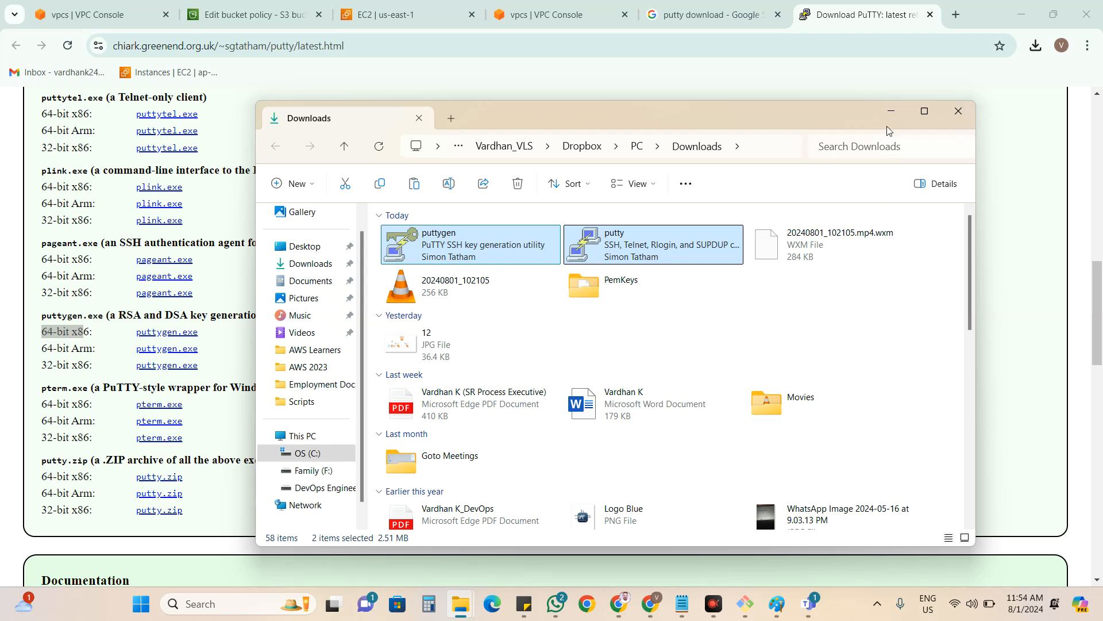
click(891, 111)
Go from the open Scripts folder to its parent, AWS Learners, and create a folder named Putyy there.
click(456, 608)
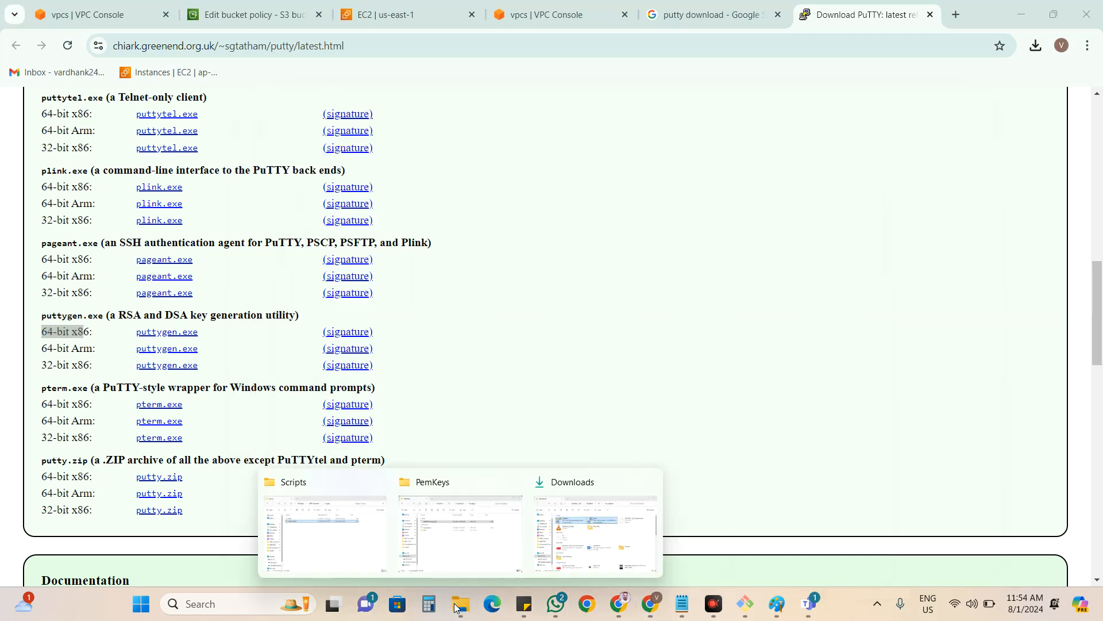
click(344, 539)
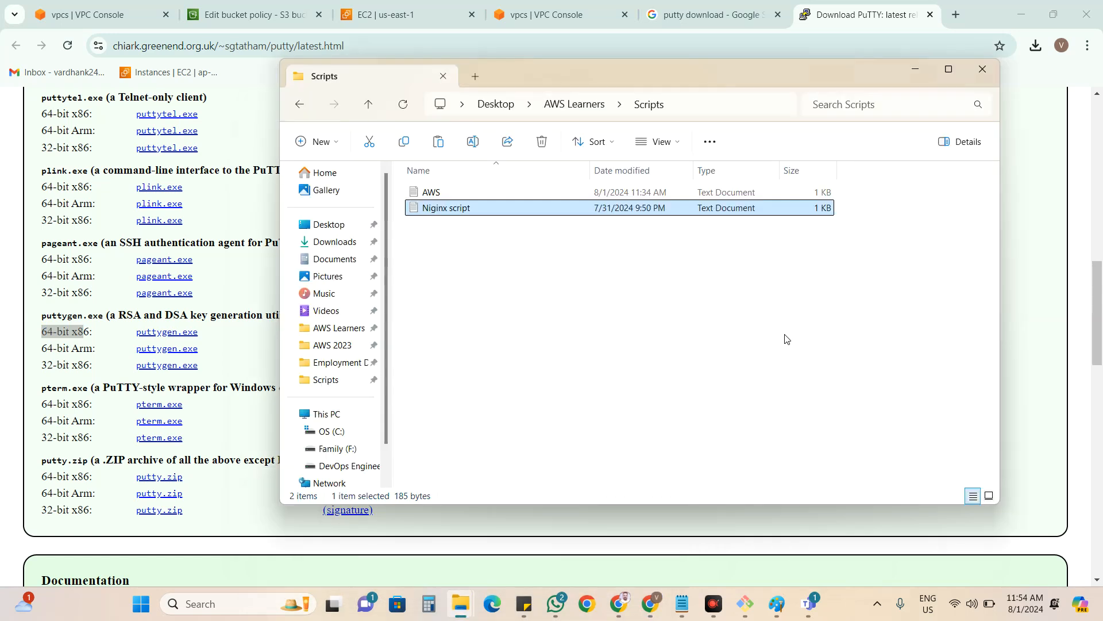
key(alt+Up)
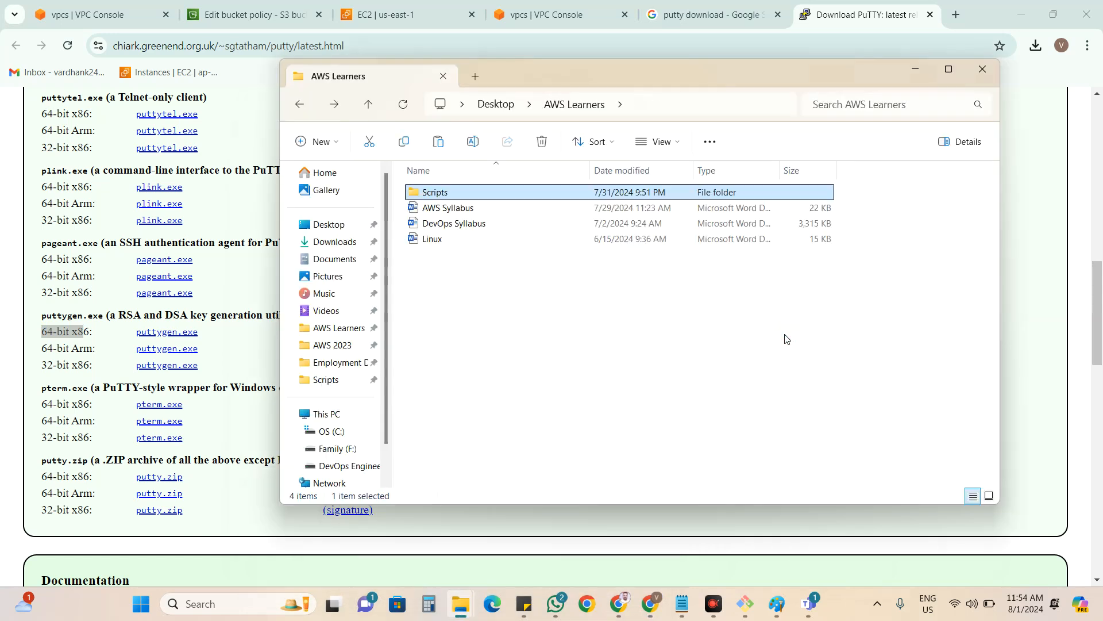
click(324, 141)
click(331, 172)
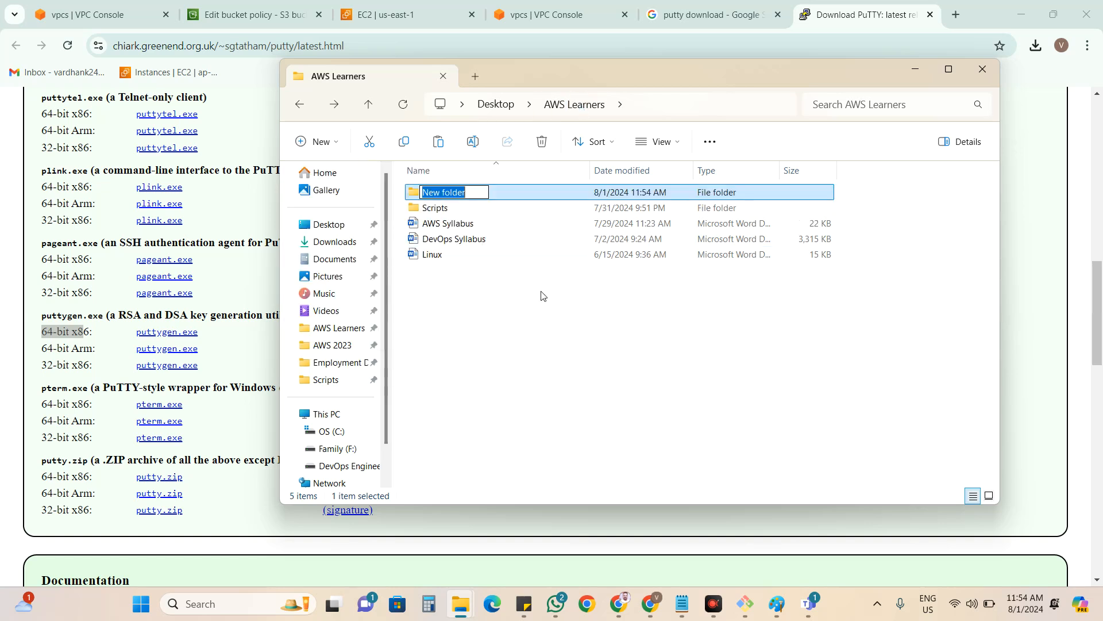
text(Put)
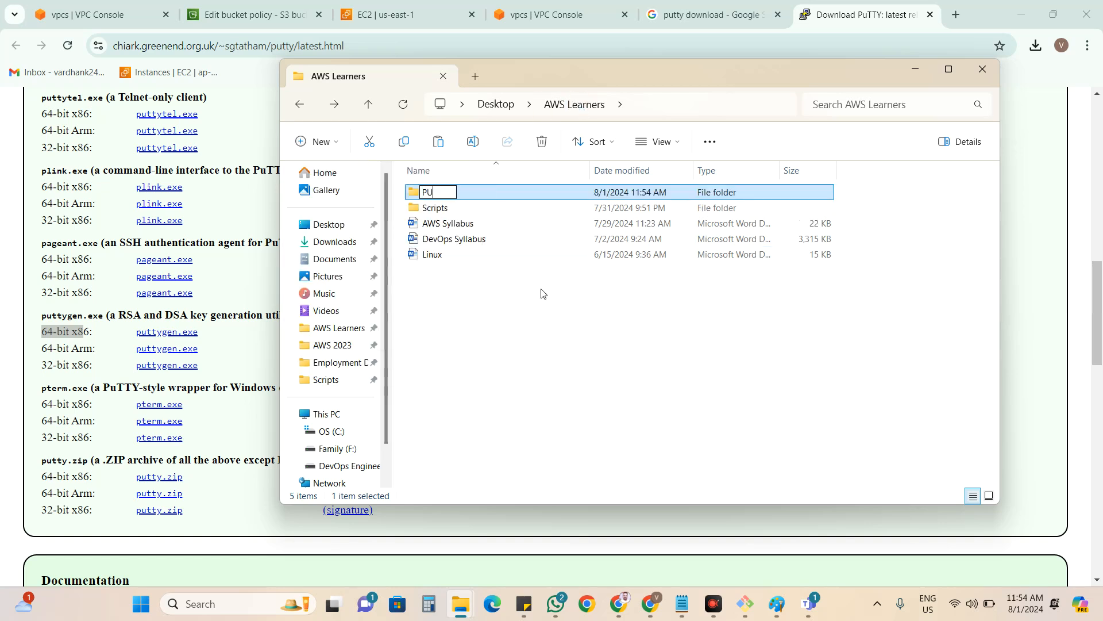
text(yy)
key(Return)
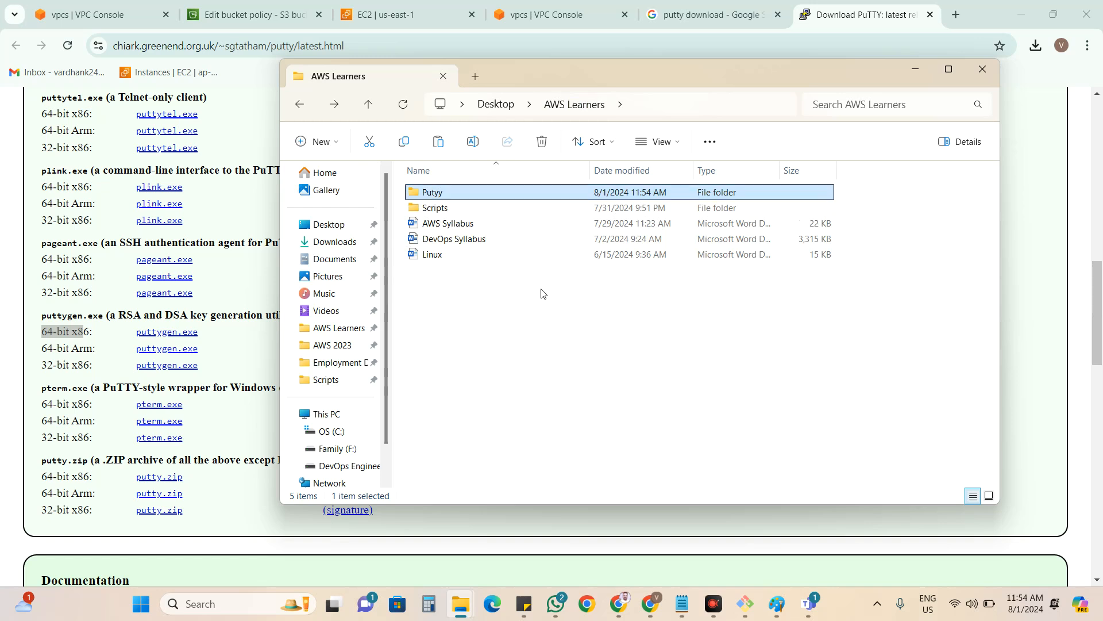
Paste the putty and puttygen applications into the Putyy folder.
double_click(464, 195)
key(ctrl+v)
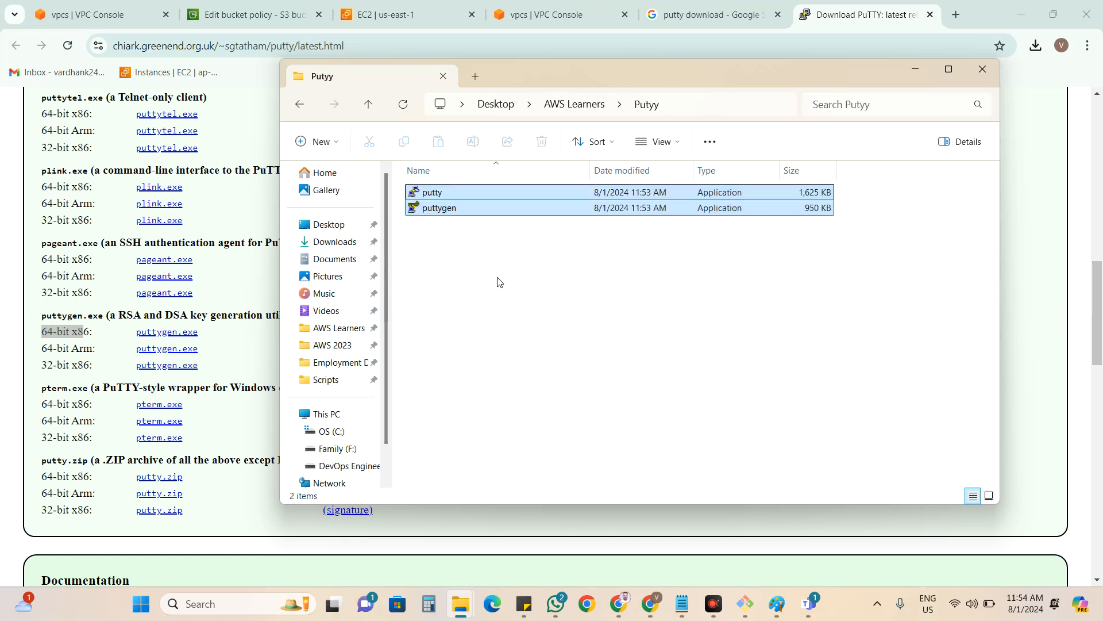
click(498, 282)
Go back to AWS Learners and correct the Putyy folder's name to Putty.
key(alt+Left)
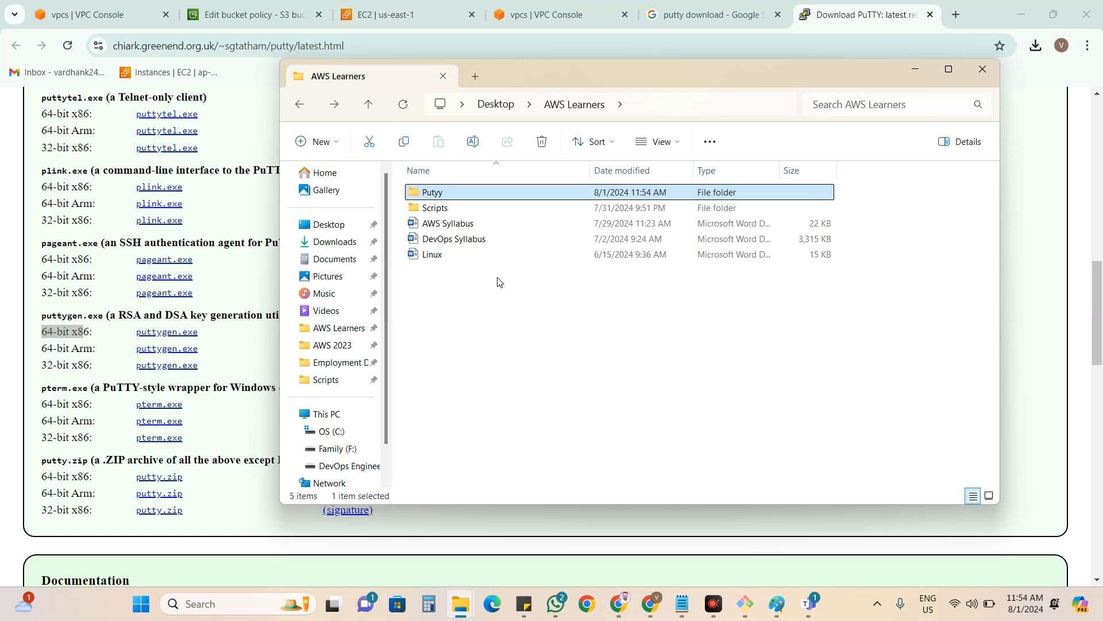
key(F2)
key(End)
key(Left)
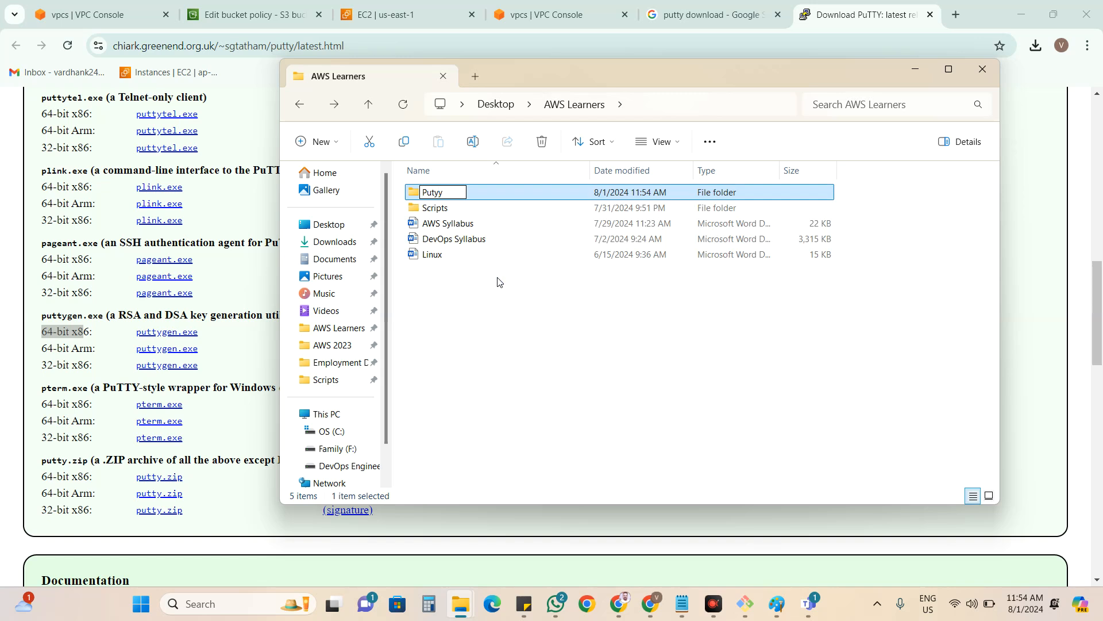
key(Return)
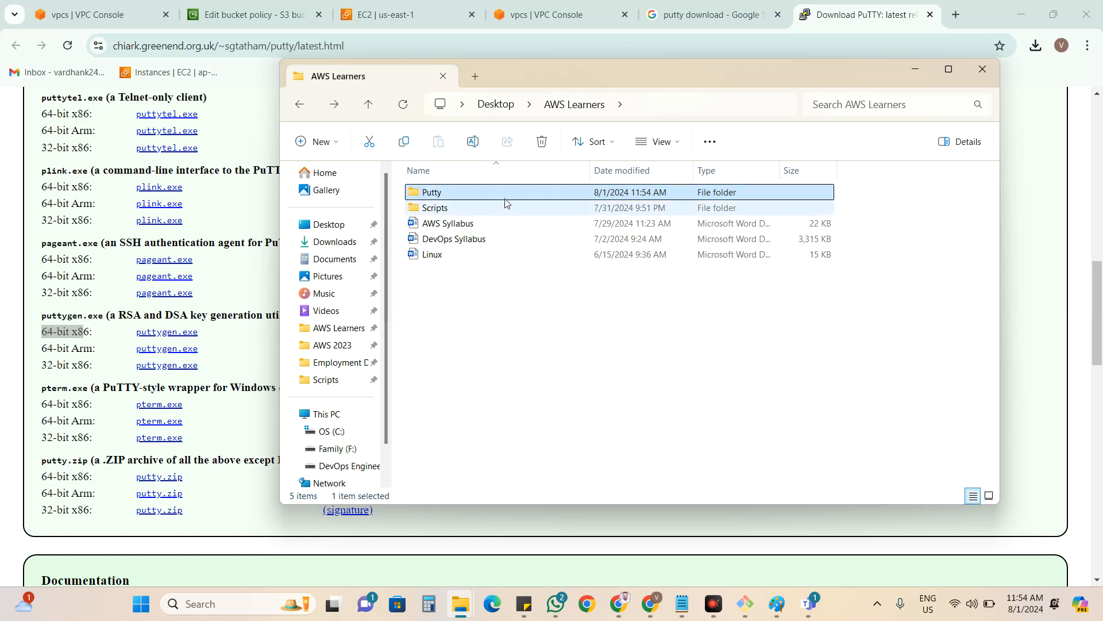
Run putty from the Putty folder to look at its configuration window, and cancel it.
double_click(498, 192)
double_click(468, 198)
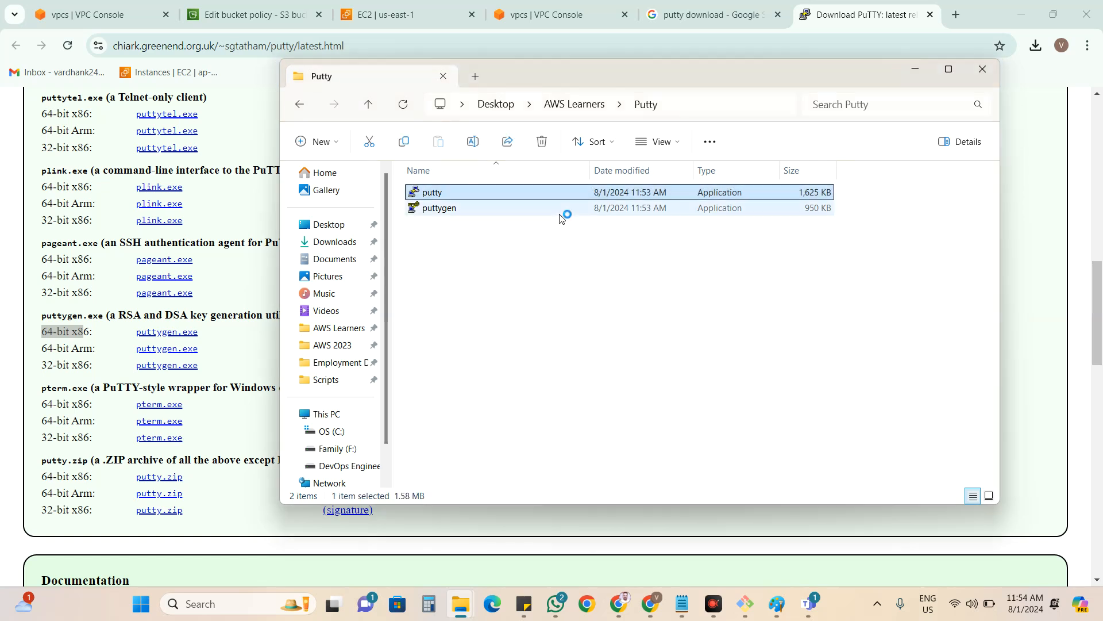
drag(523, 166, 678, 155)
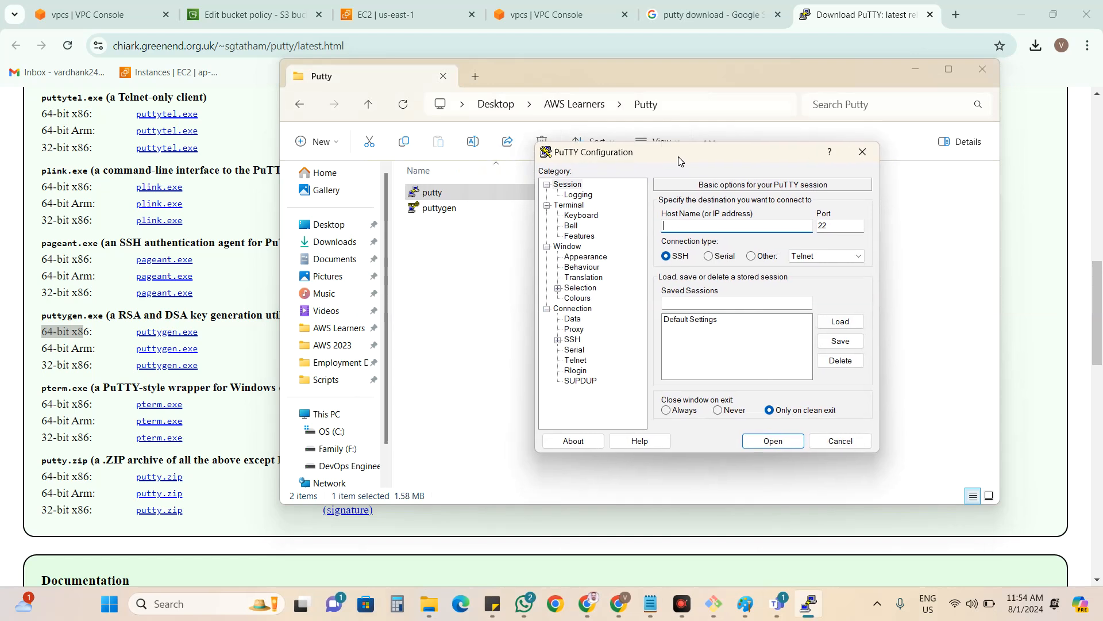
click(819, 438)
Start puttygen from the Putty folder and, leaving it open, return to the AWS Learners folder.
double_click(441, 210)
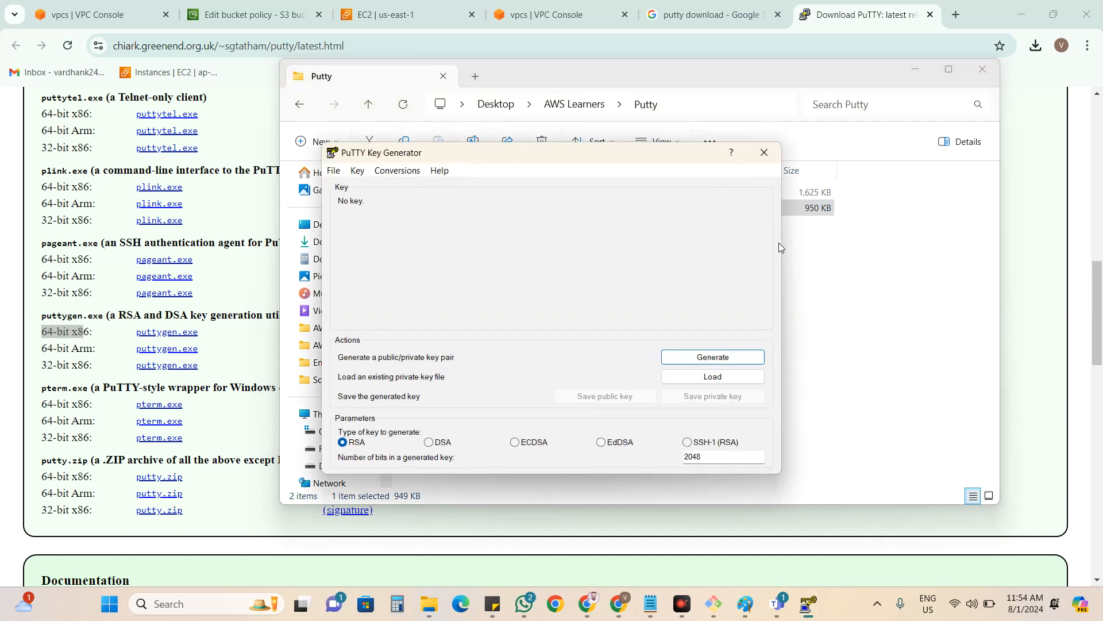
click(831, 270)
key(alt+Up)
click(470, 209)
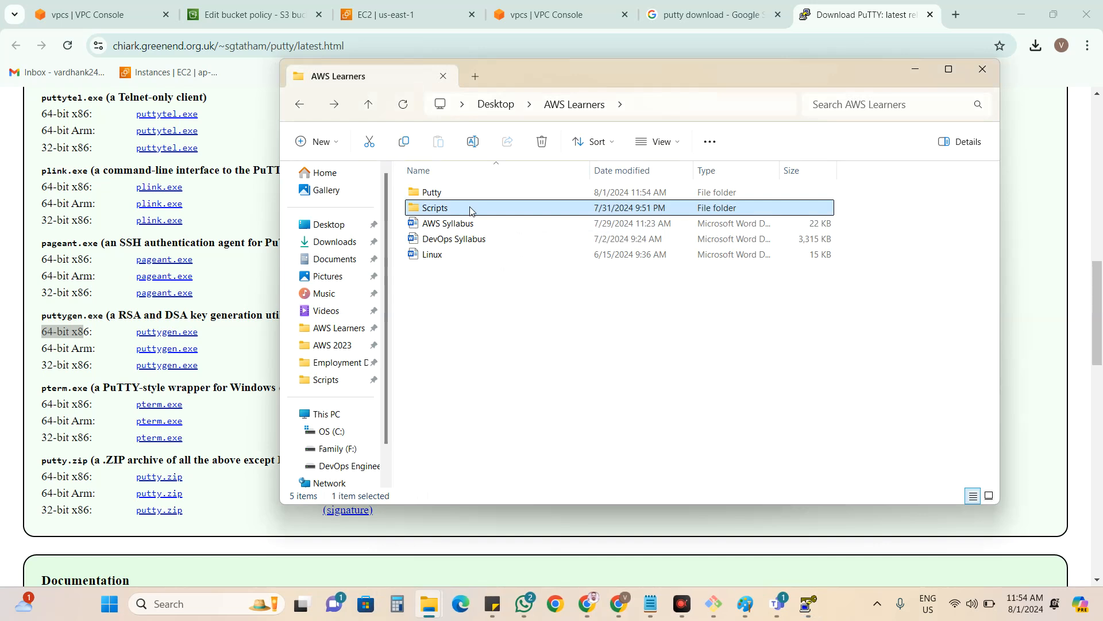
click(495, 293)
key(alt+Up)
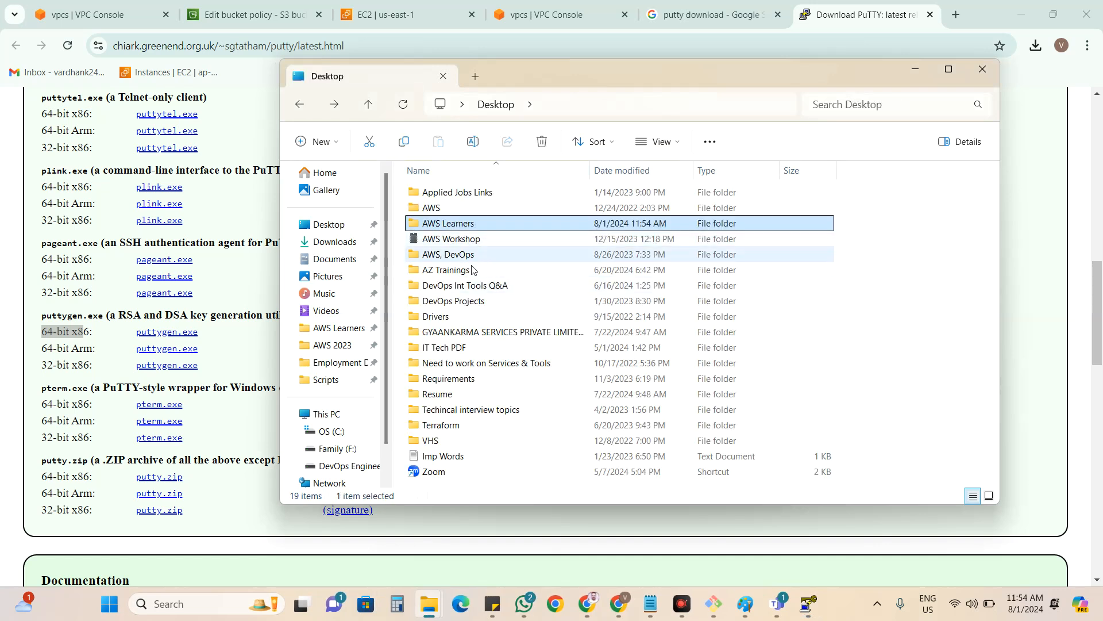
double_click(459, 224)
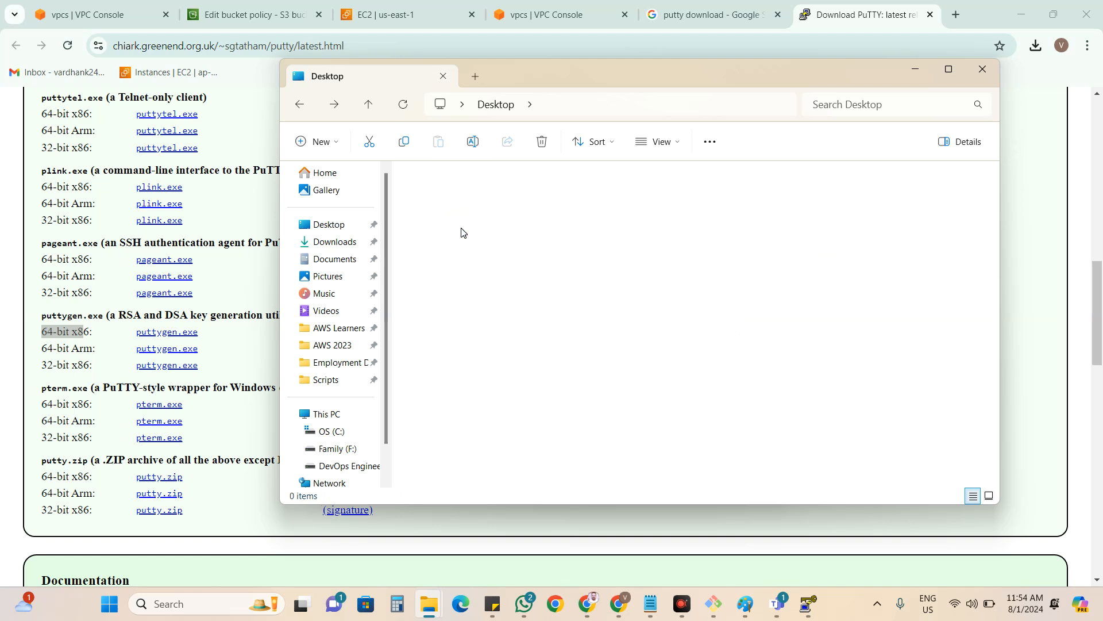
Copy AWSB4-Keypair.pem from the PemKeys folder and close that folder's window.
mouse_move(427, 610)
click(436, 517)
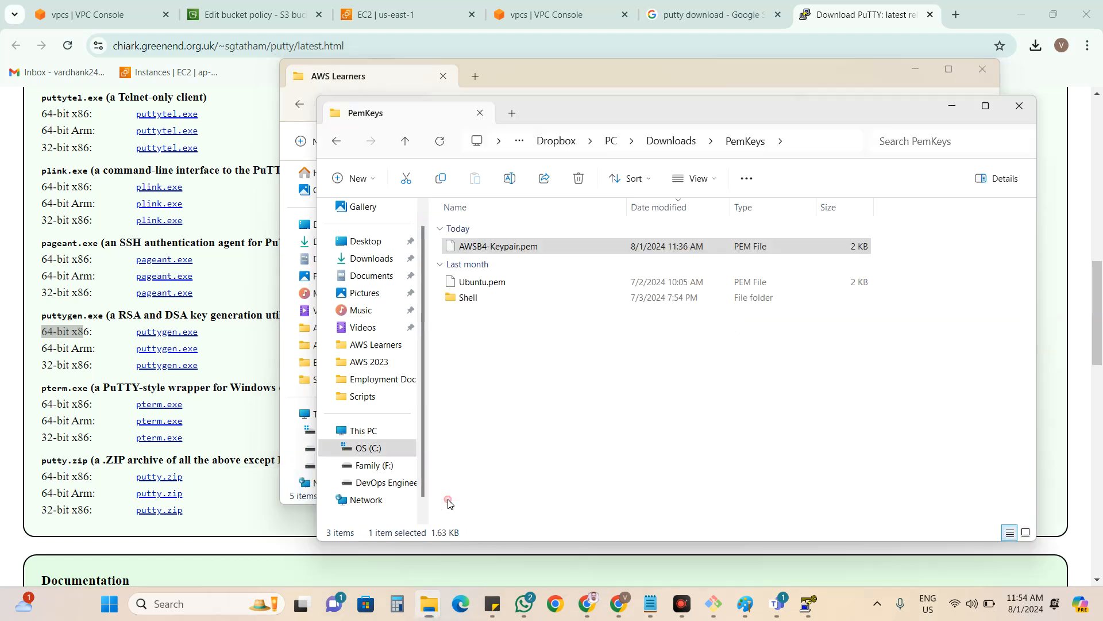
click(527, 251)
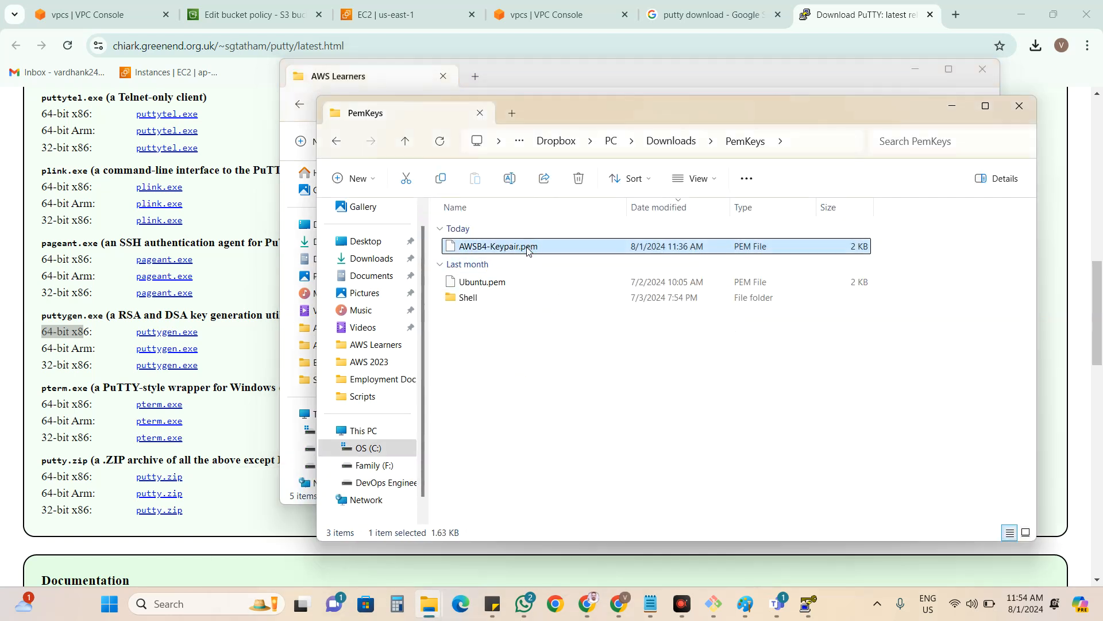
click(1019, 105)
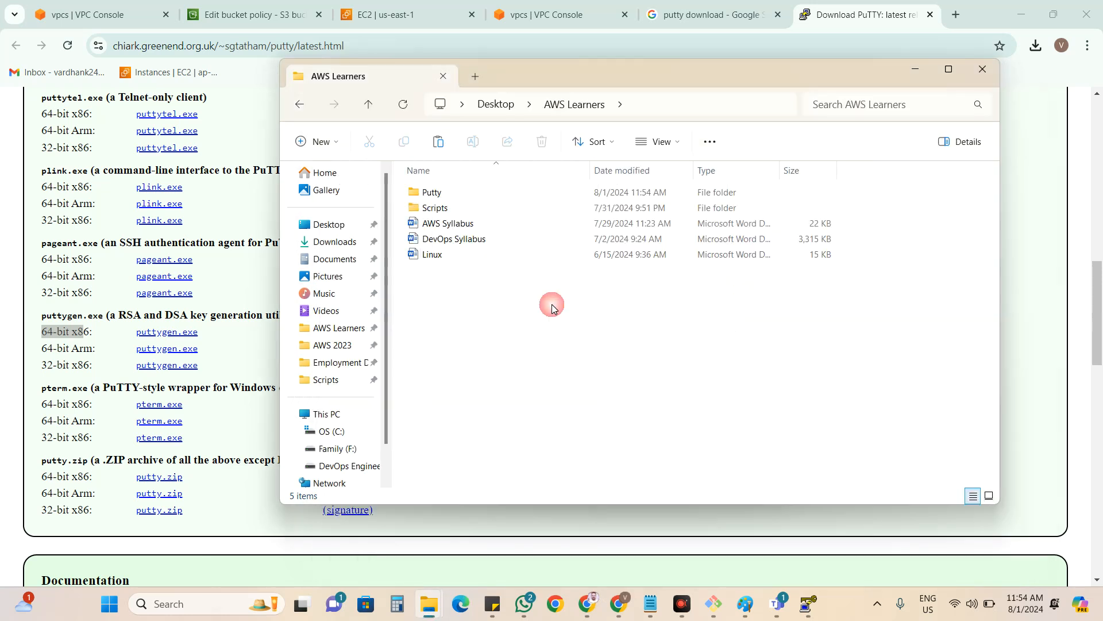
Create a folder named Keypair in AWS Learners and paste AWSB4-Keypair.pem into it.
click(330, 143)
click(332, 175)
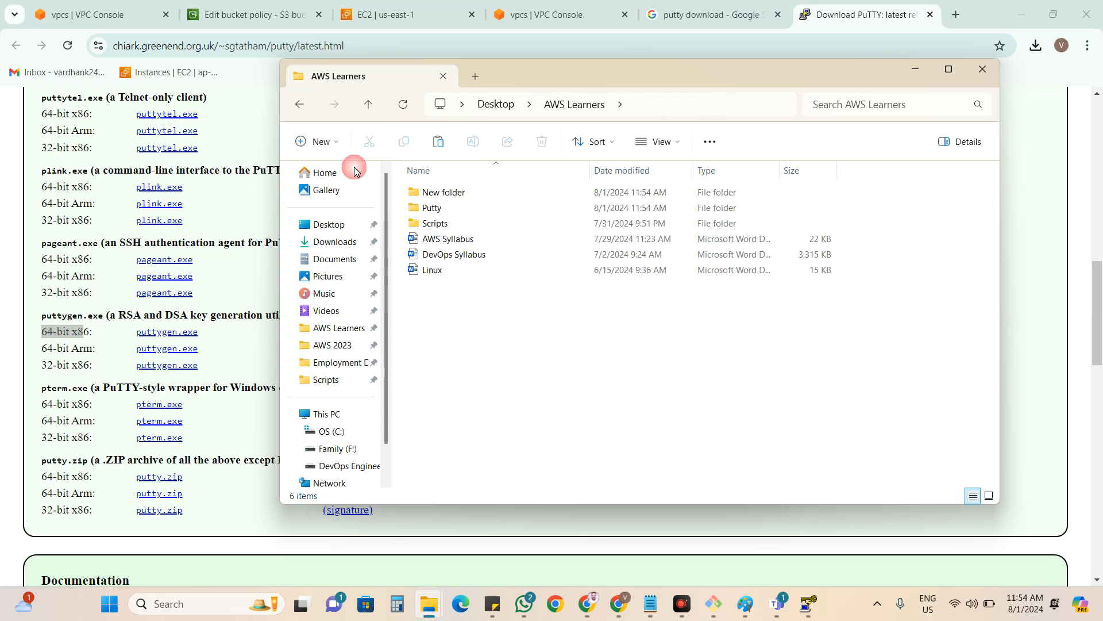
text(Key)
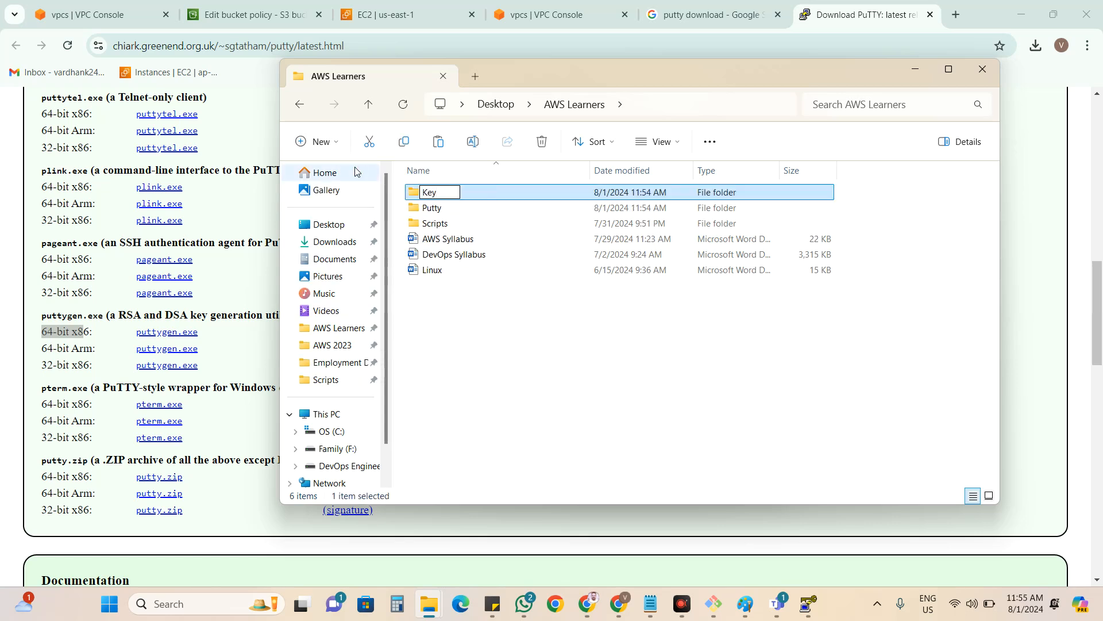
text(pair)
key(Return)
key(Return)
key(ctrl+v)
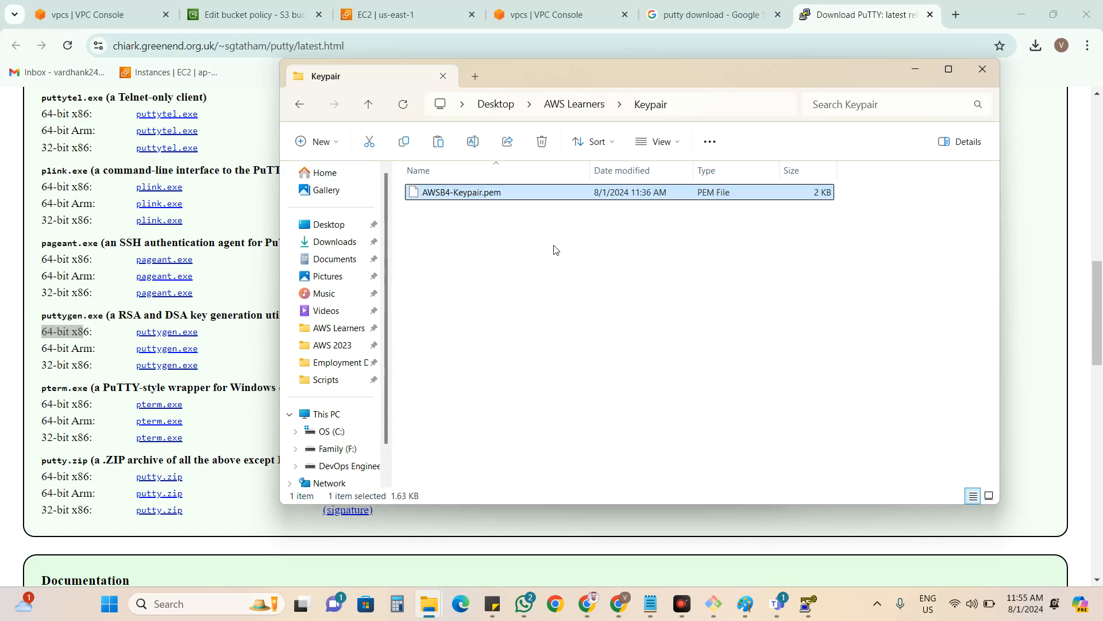
Return to PuTTY Key Generator and point its load-private-key dialog to the AWS Learners Keypair folder using the path copied from File Explorer.
click(805, 603)
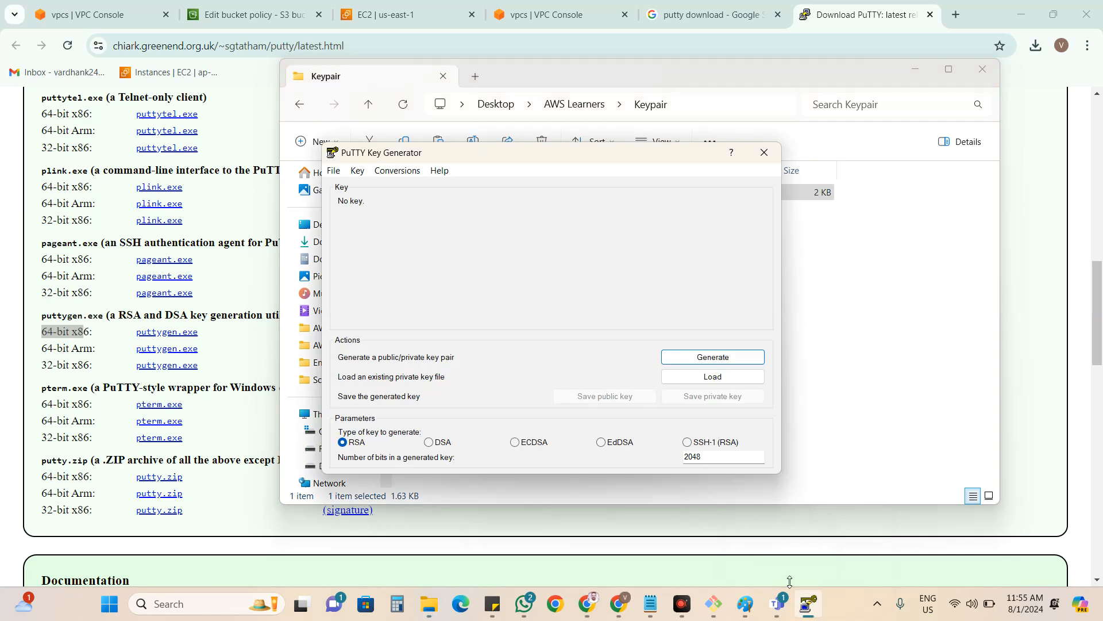
drag(528, 168, 715, 189)
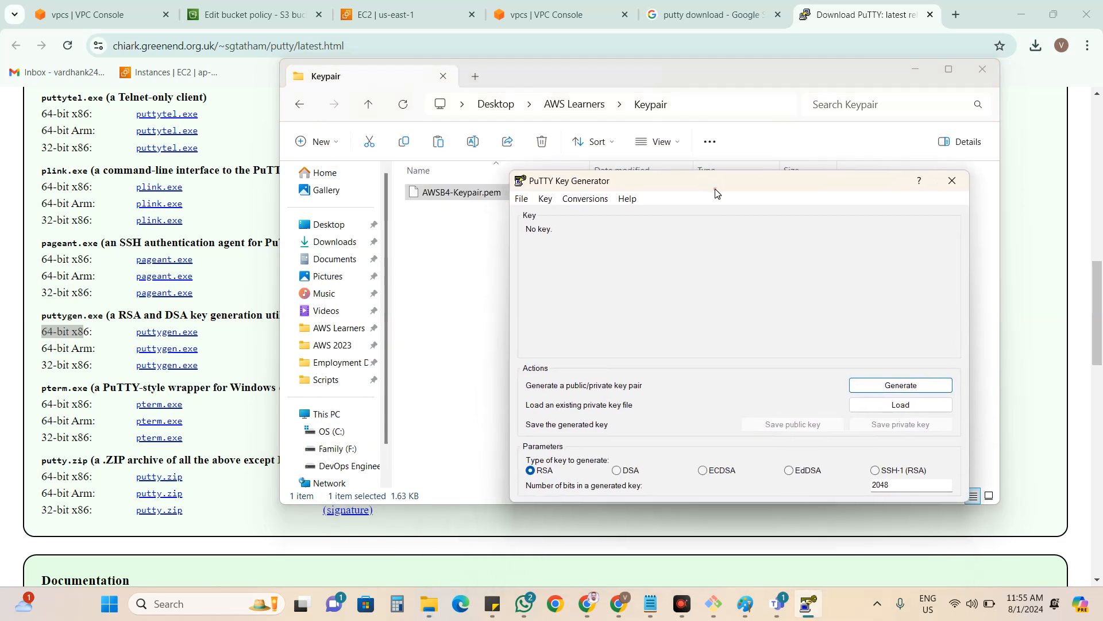
click(898, 405)
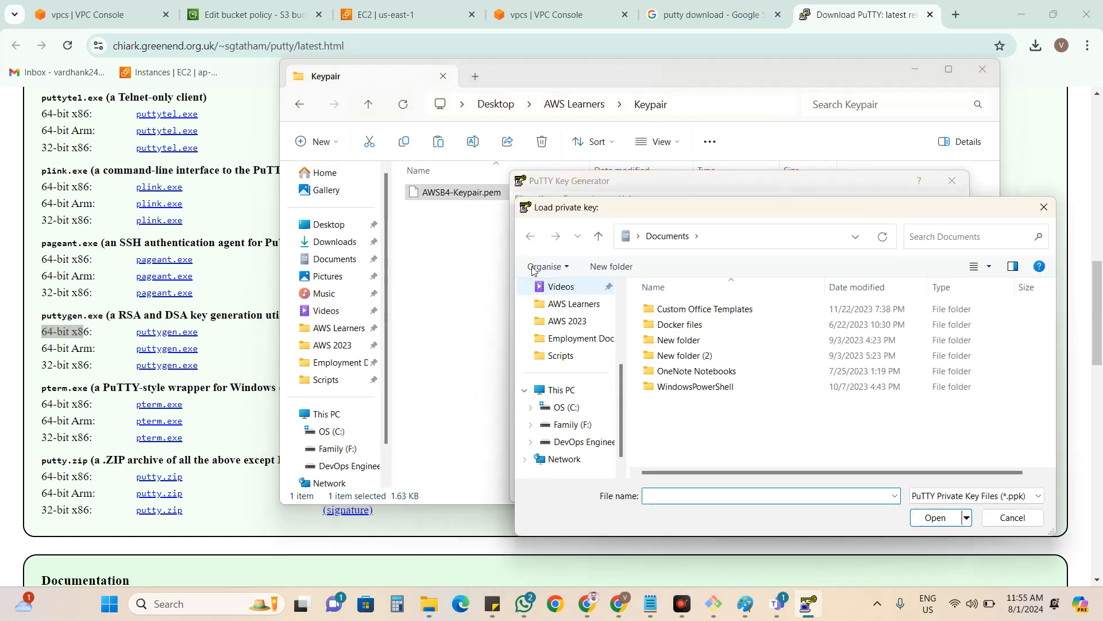
click(707, 106)
key(ctrl+c)
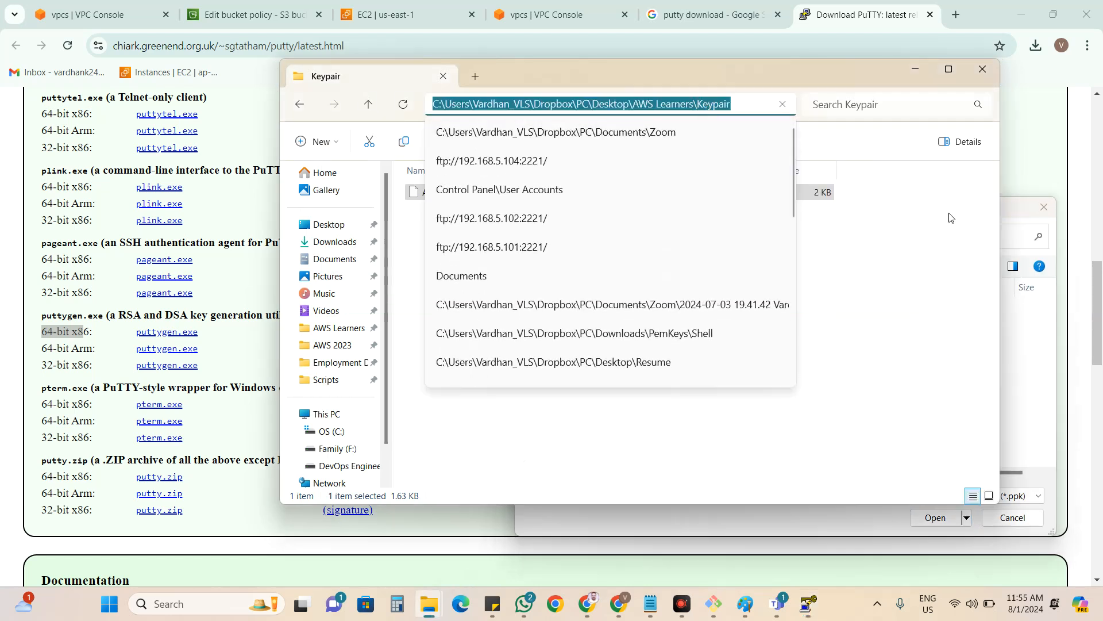
click(1023, 221)
click(768, 236)
key(ctrl+v)
key(Return)
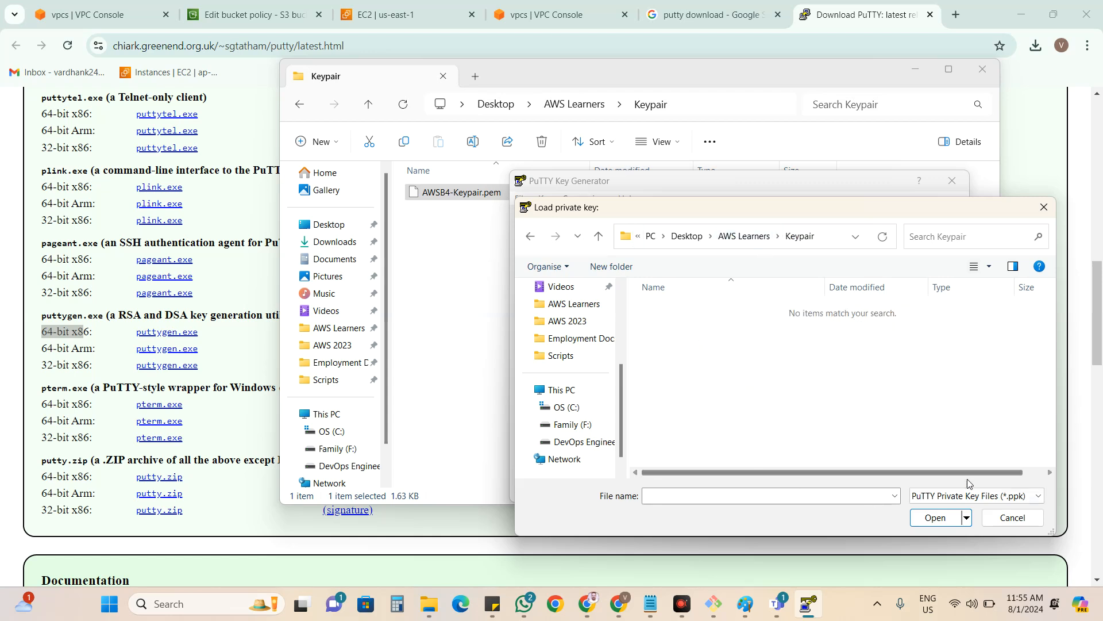
List all file types and load AWSB4-Keypair.pem into the key generator, dismissing the import notice.
click(971, 496)
click(963, 520)
click(756, 310)
click(937, 517)
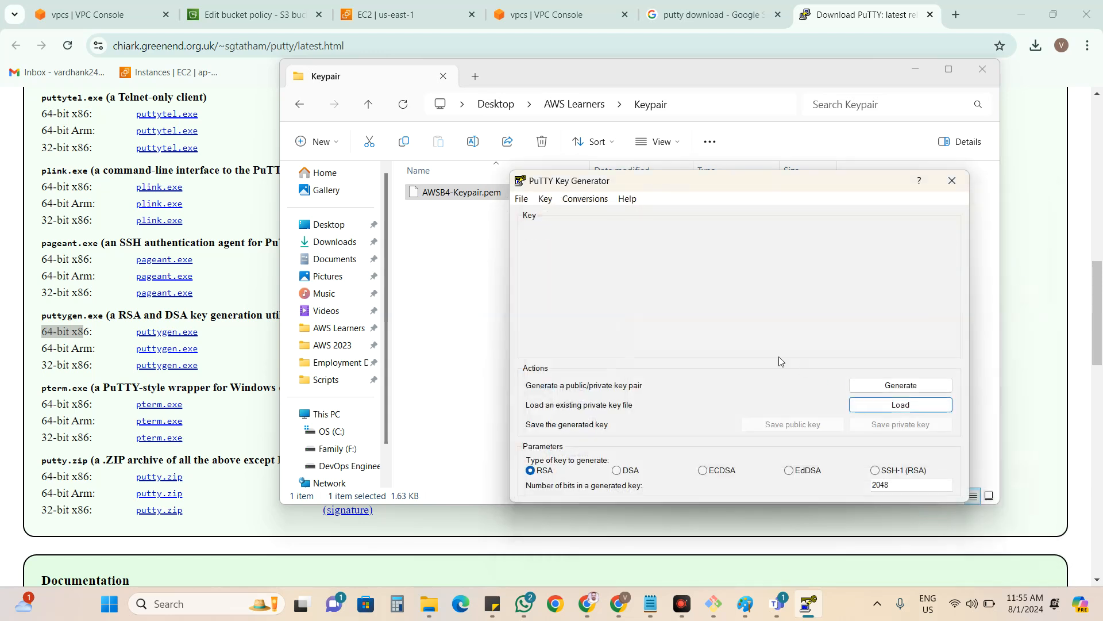
click(635, 371)
drag(772, 186, 710, 148)
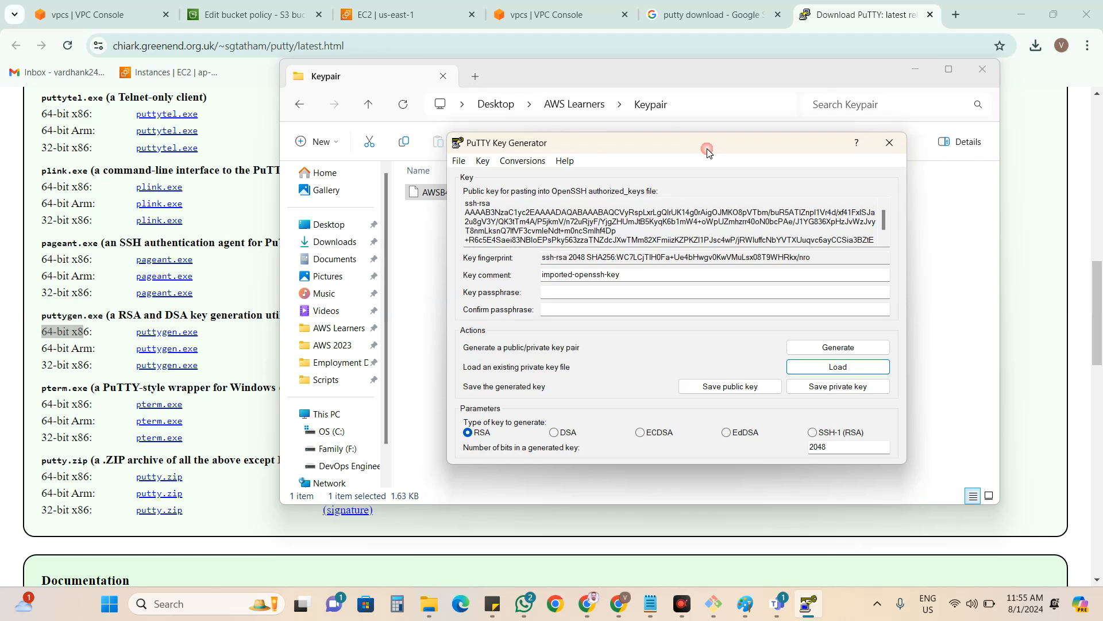
Set the key comment to "Keyfile-SSH key" and leave the passphrase empty.
double_click(629, 274)
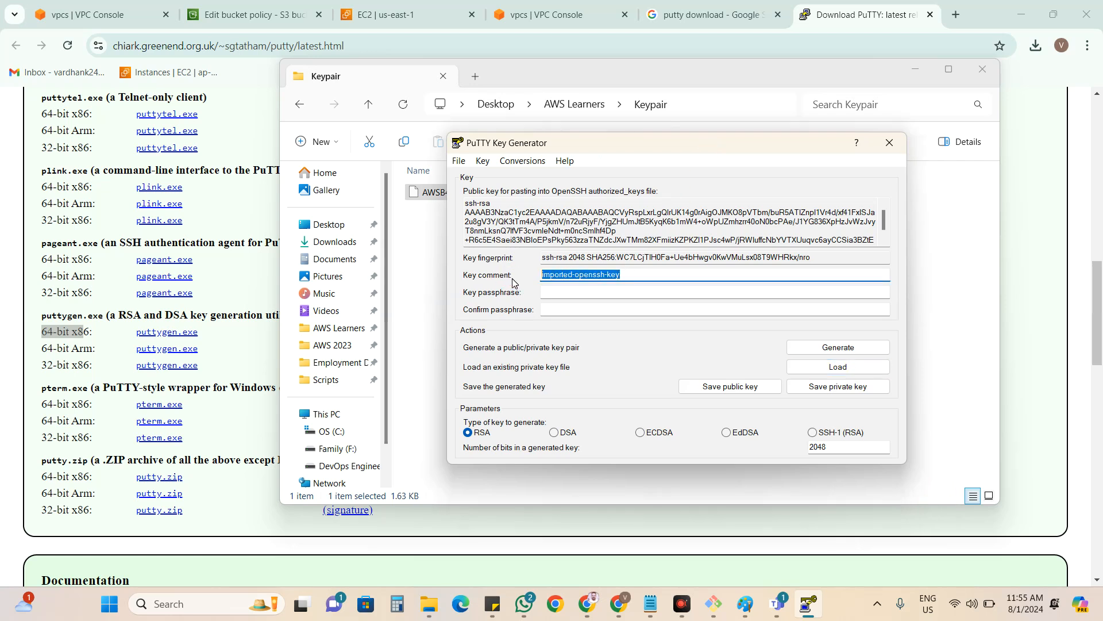
text(Keyfile-SSH)
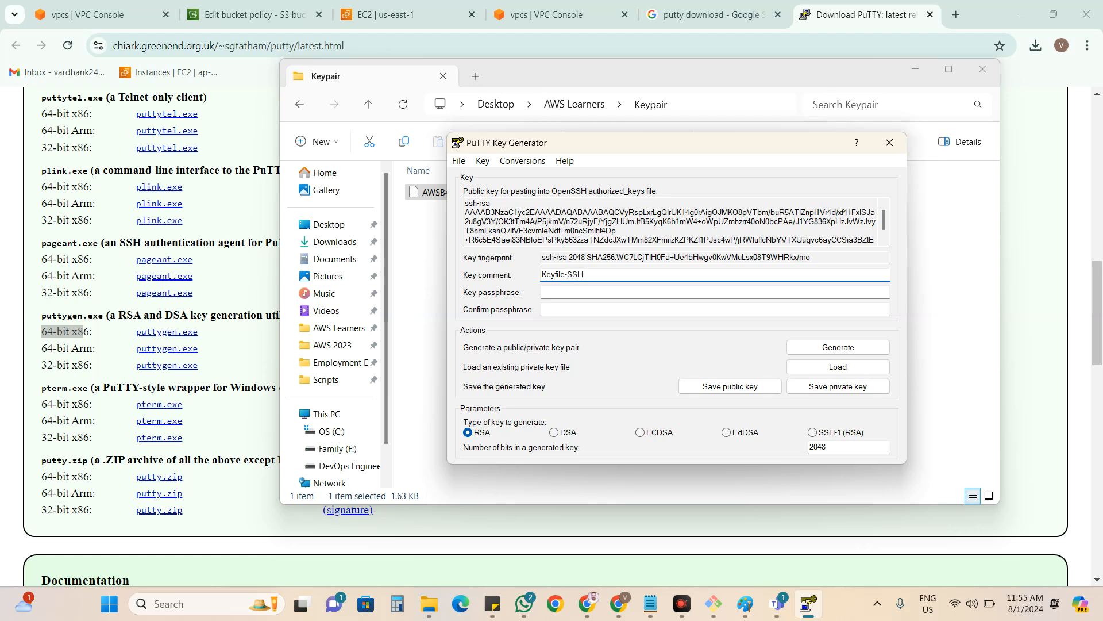
click(556, 291)
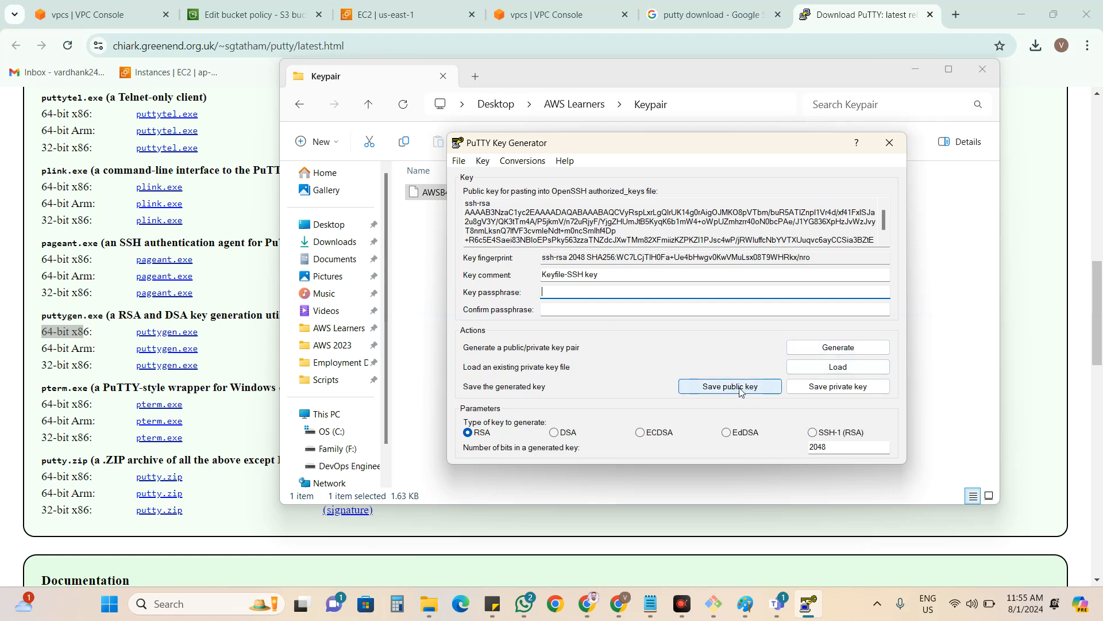
Start saving the private key without a passphrase, with the save type set to All Files.
click(836, 389)
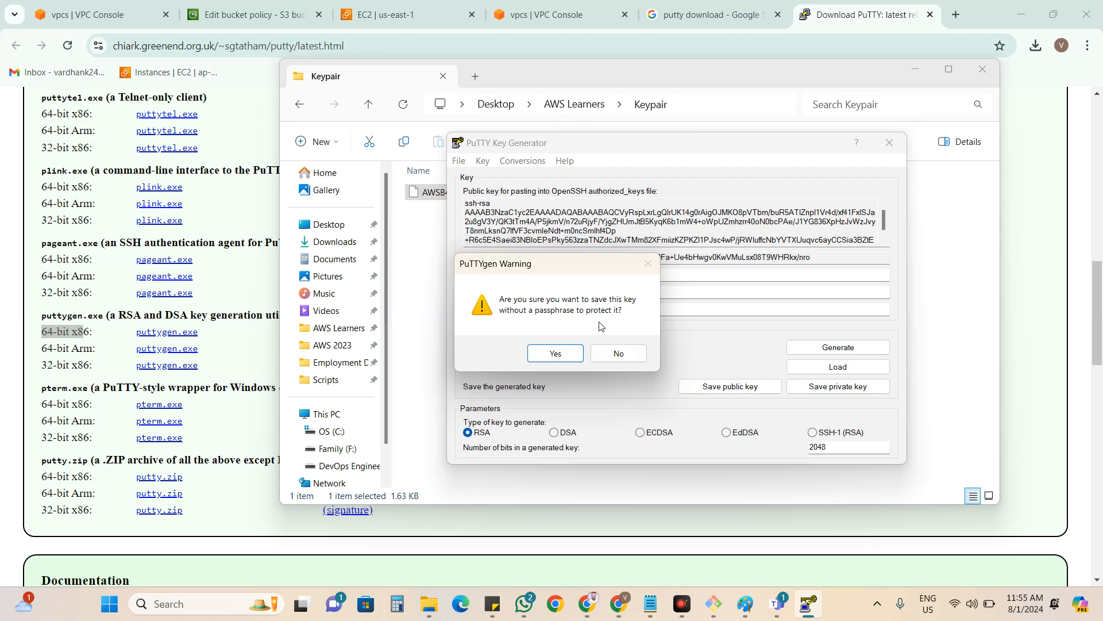
click(561, 351)
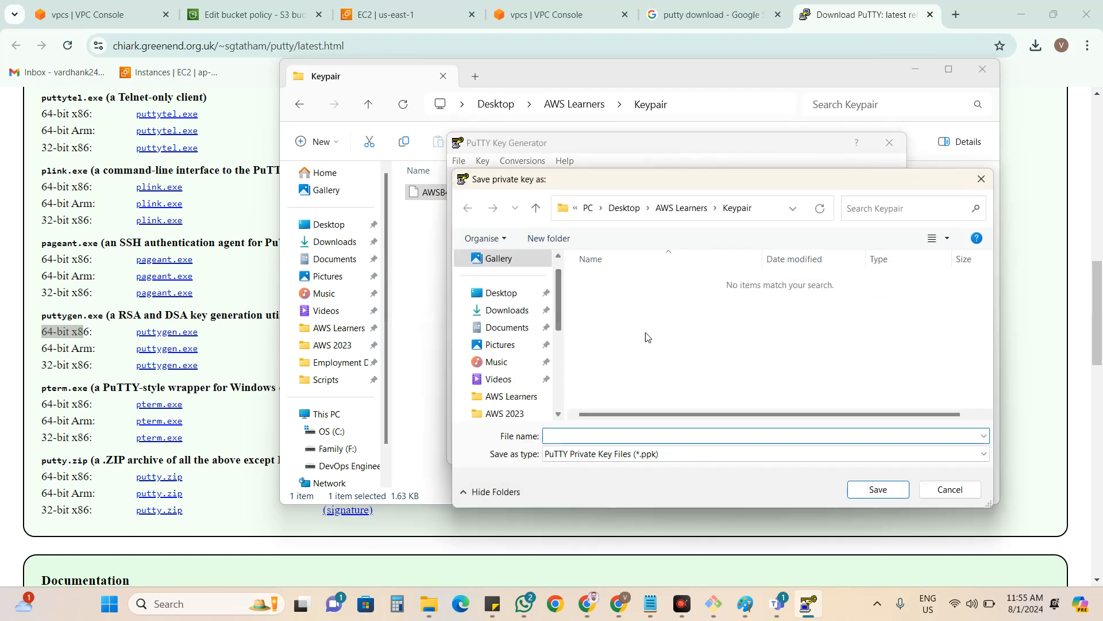
click(629, 457)
click(595, 480)
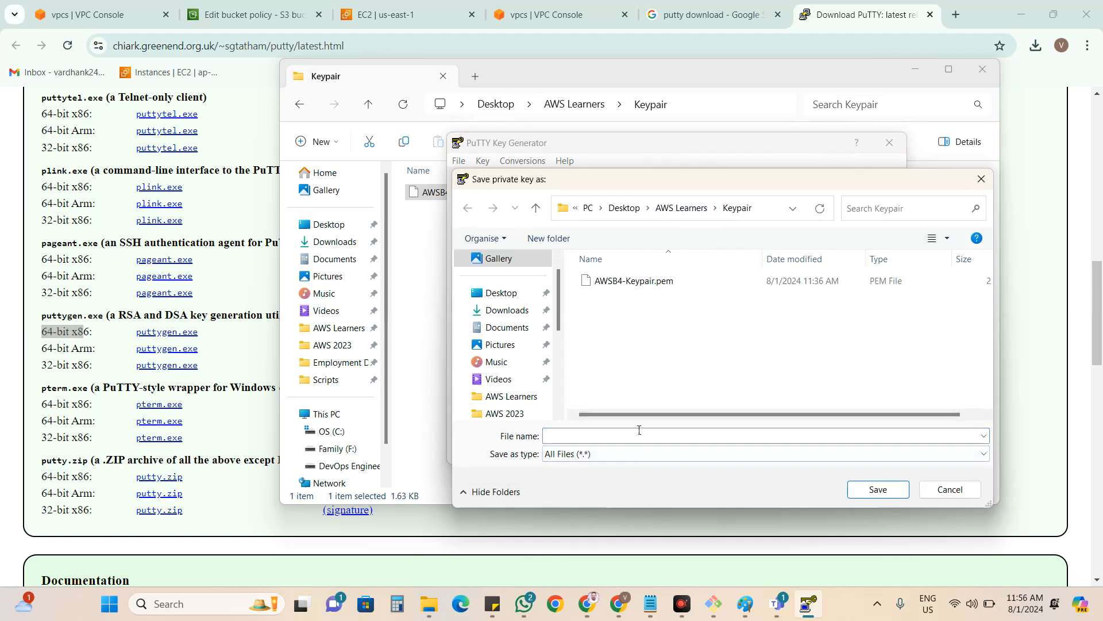
Save the private key as AWSB4-Keypair.ppk in the Keypair folder and close the key generator.
click(653, 282)
click(636, 446)
click(637, 443)
key(BackSpace)
key(BackSpace)
key(BackSpace)
text(ppk)
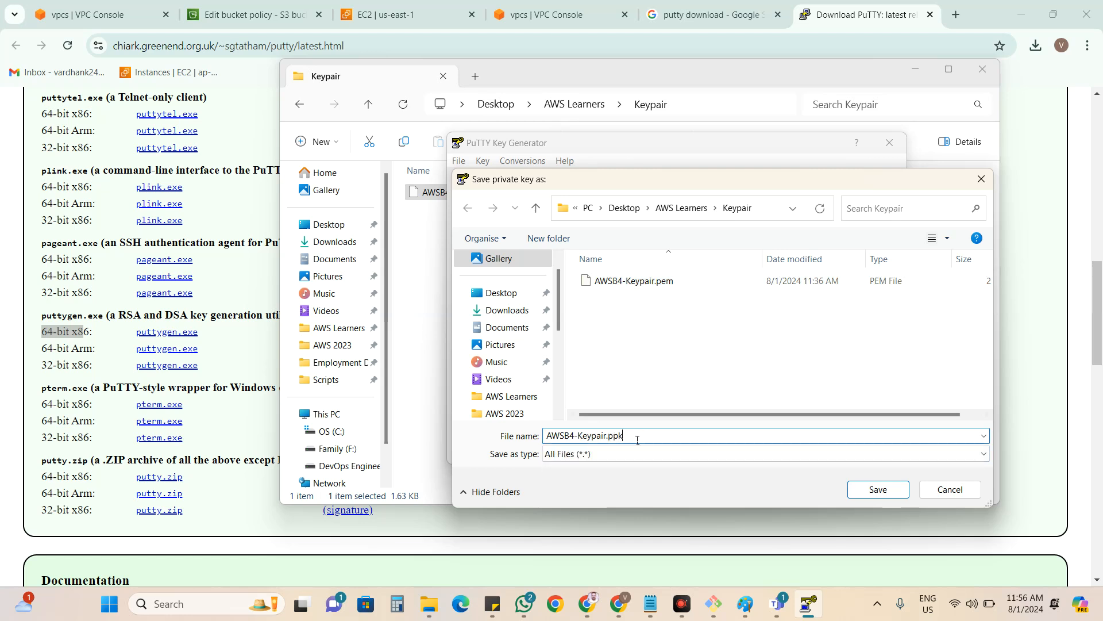
click(674, 453)
click(707, 468)
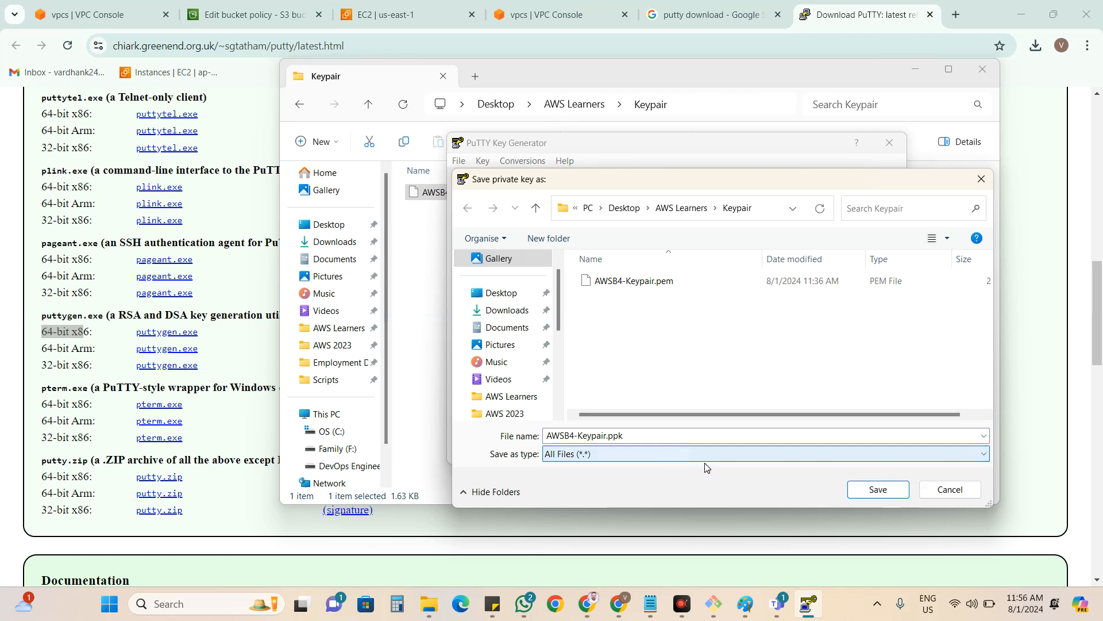
click(879, 490)
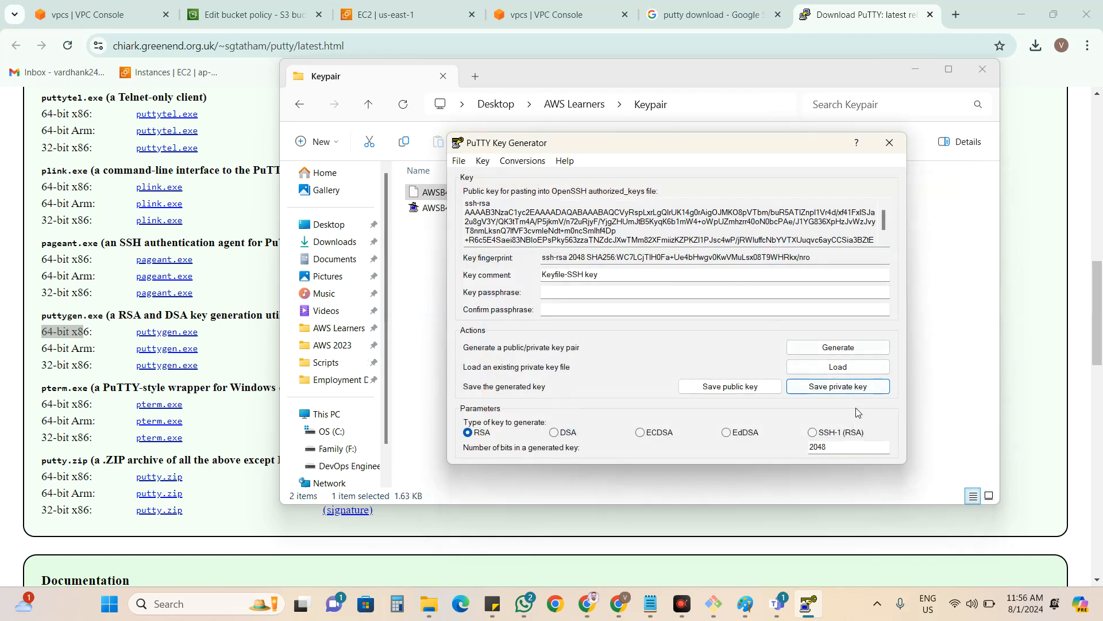
click(890, 142)
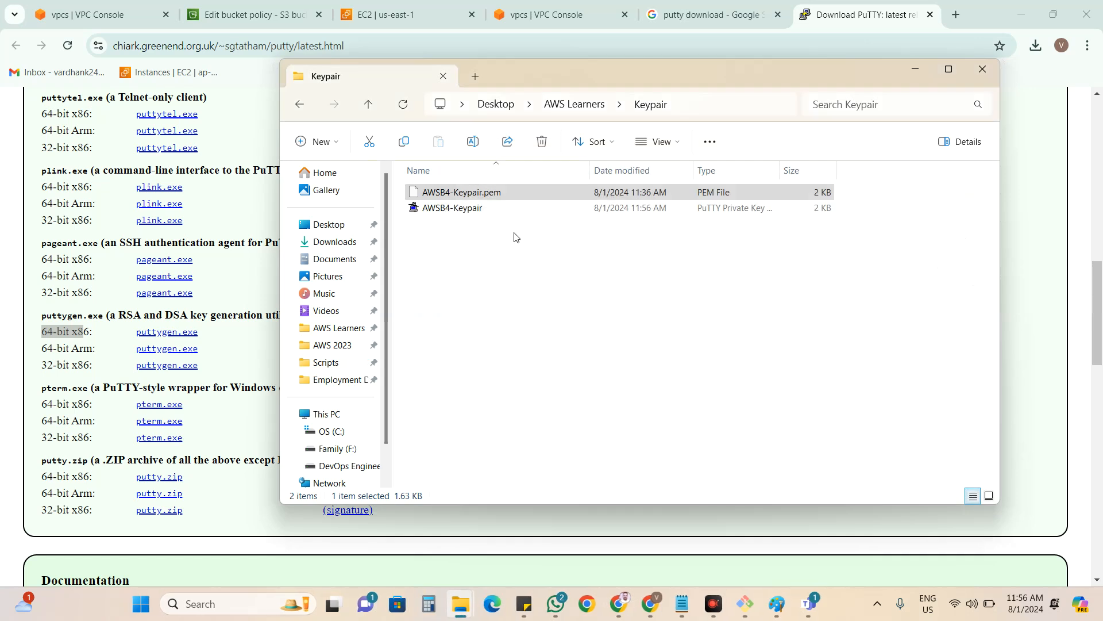
Go back up to the AWS Learners folder, minimize File Explorer, and close the PuTTY search and download browser tabs.
click(485, 194)
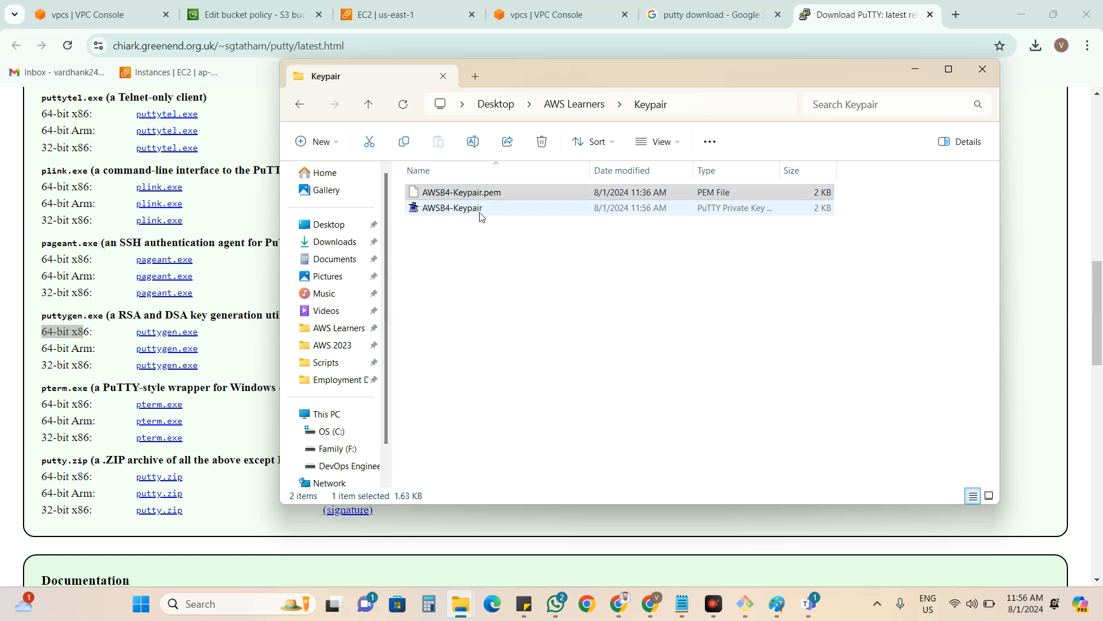
click(579, 305)
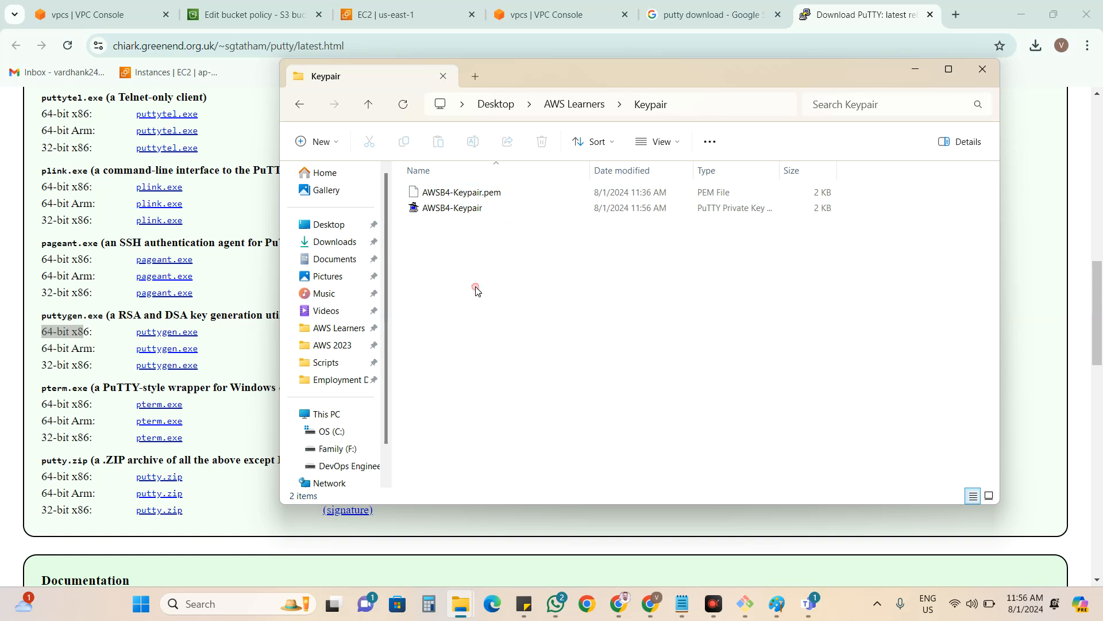
key(F5)
key(alt+Up)
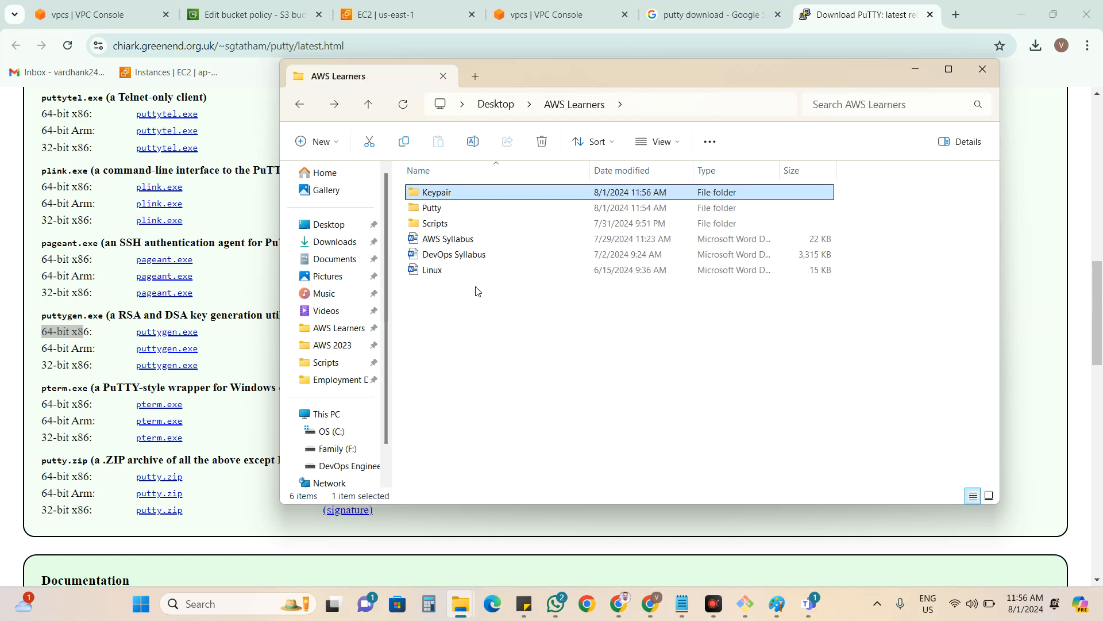
click(918, 70)
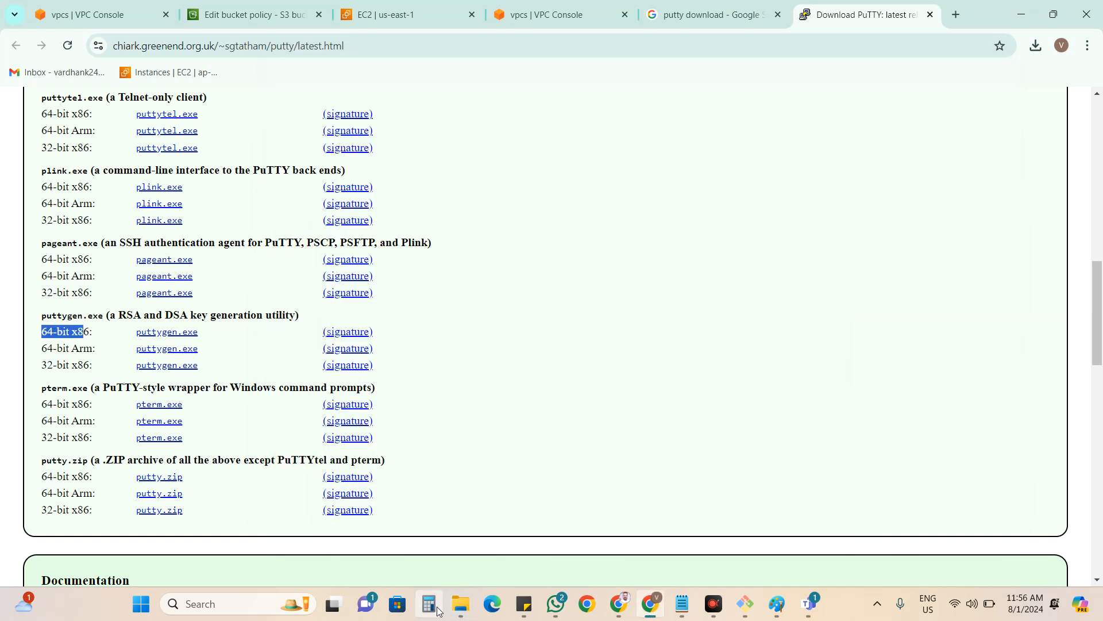
click(778, 14)
click(778, 15)
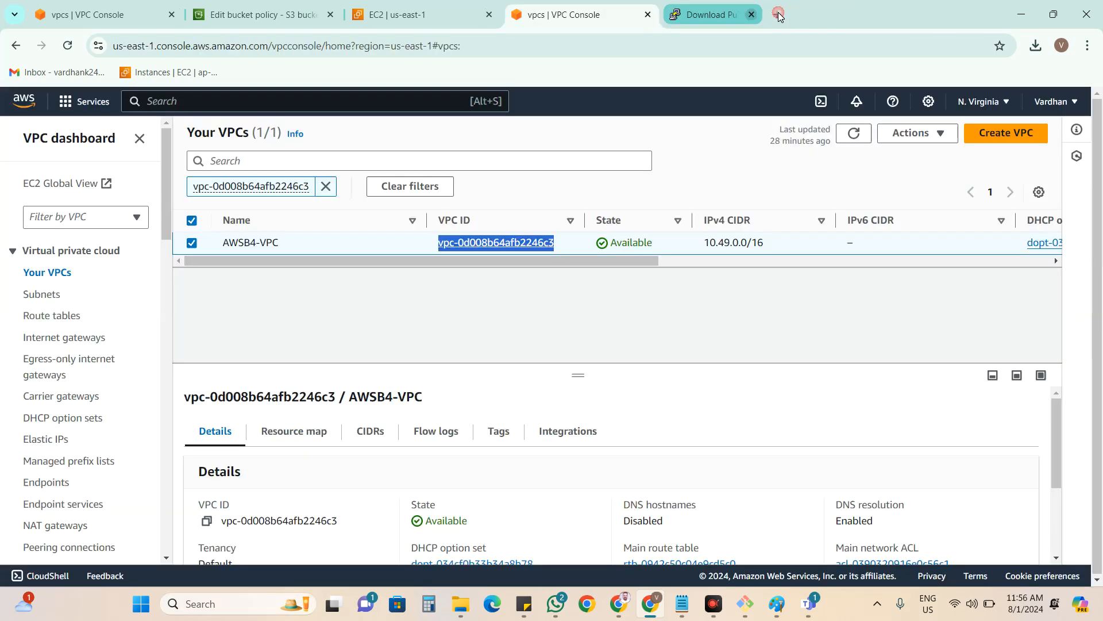
click(259, 602)
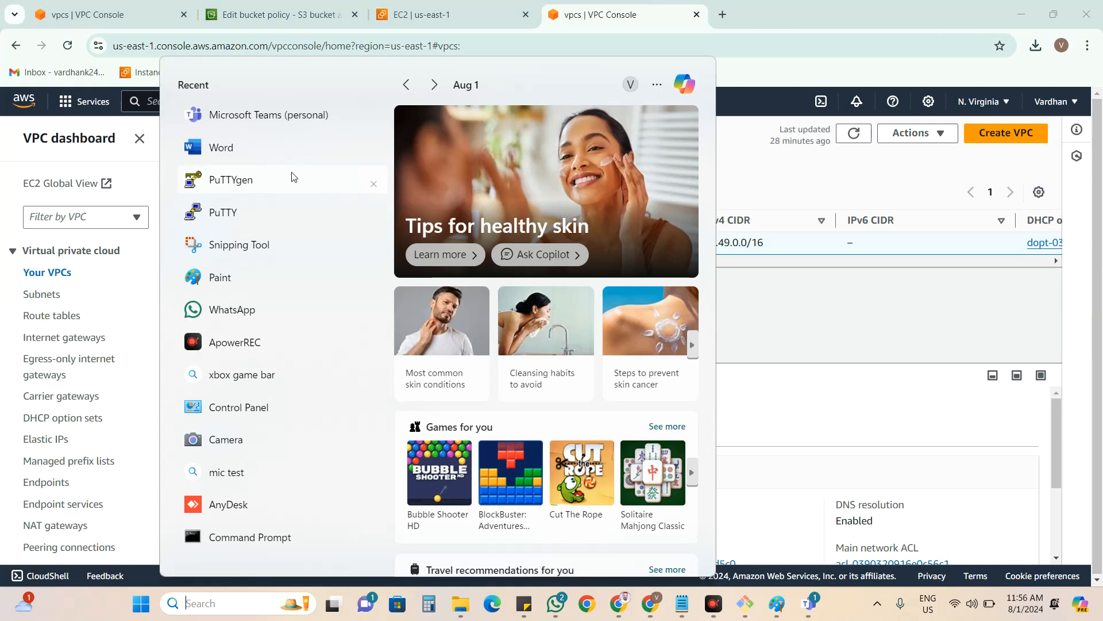
click(276, 180)
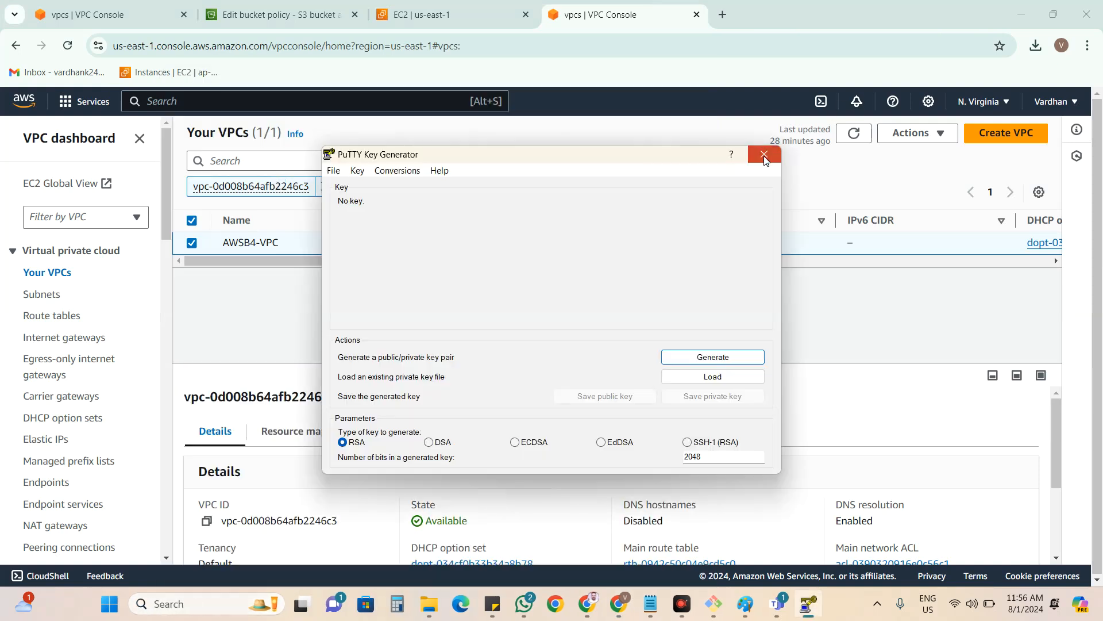
click(765, 154)
Start PuTTY from the recent apps in Windows Search and set session logging to all session output.
key(super)
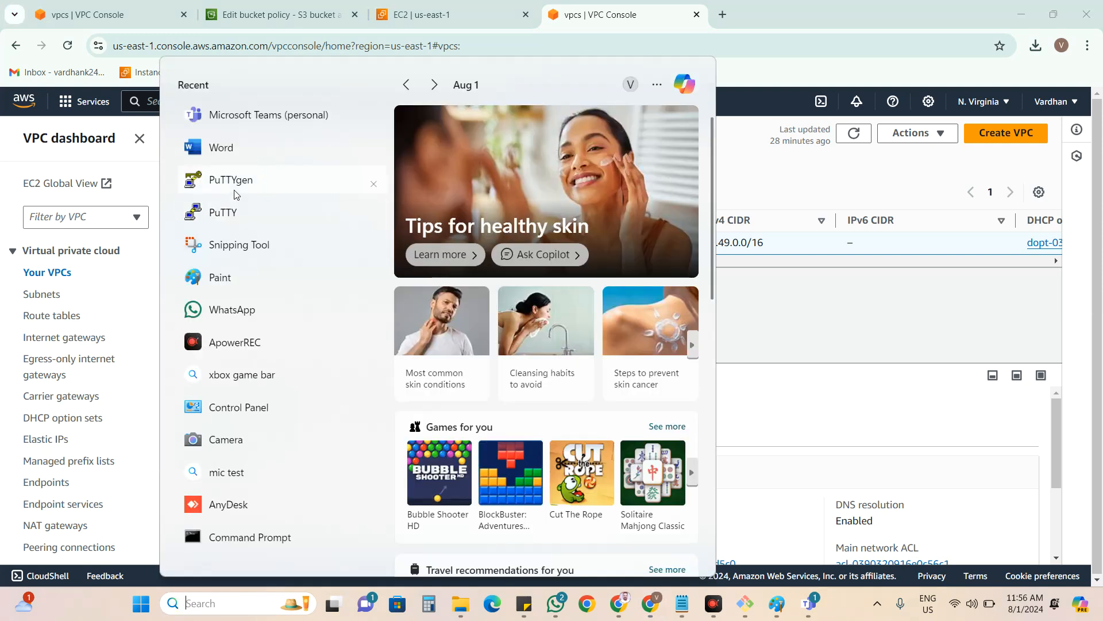
click(243, 210)
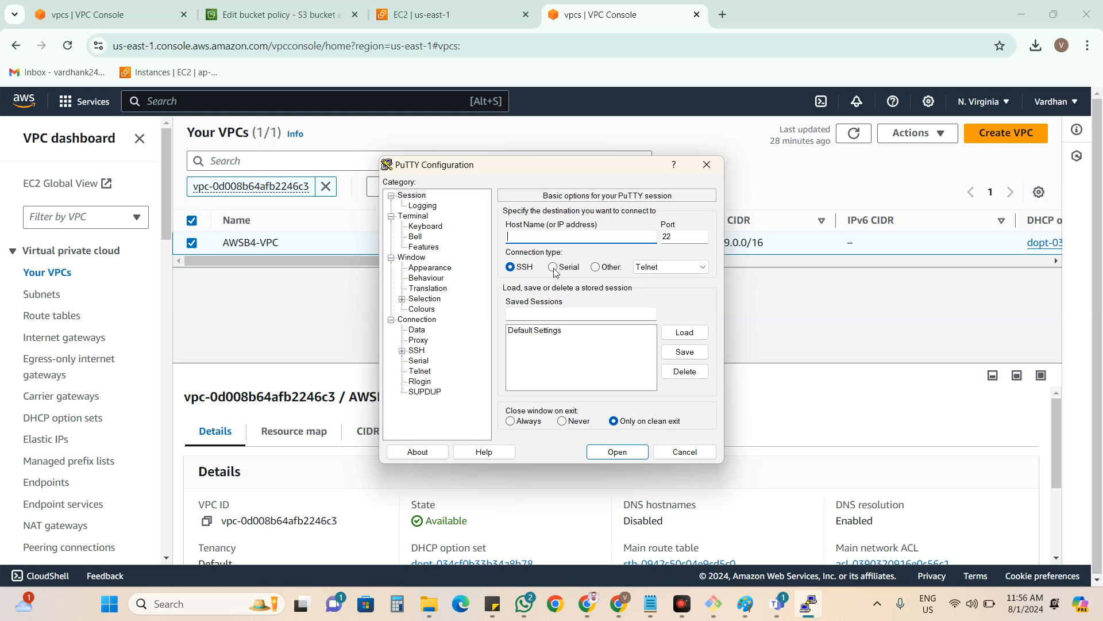
click(423, 205)
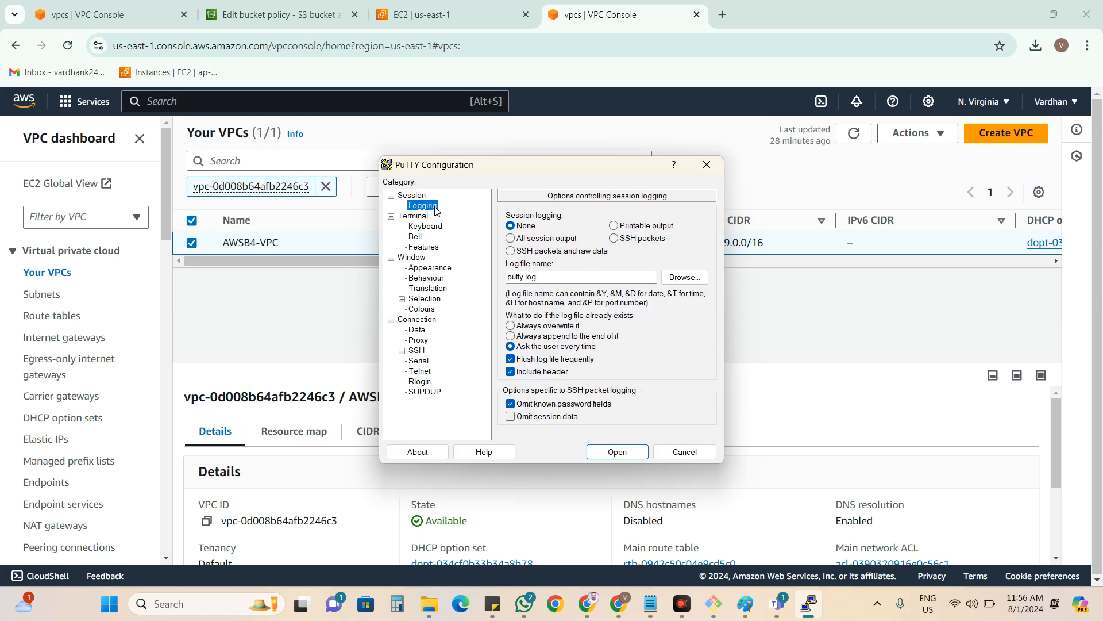
click(548, 239)
Save the session log file as putty in the Keypair folder and always append to the end of an existing log.
click(677, 278)
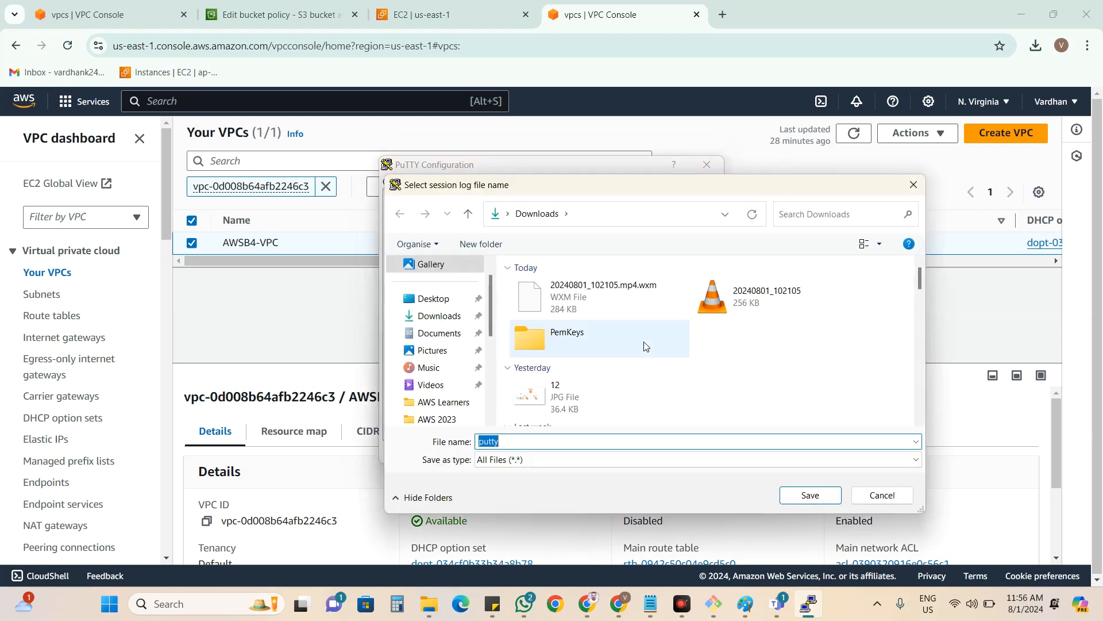
click(592, 215)
key(ctrl+v)
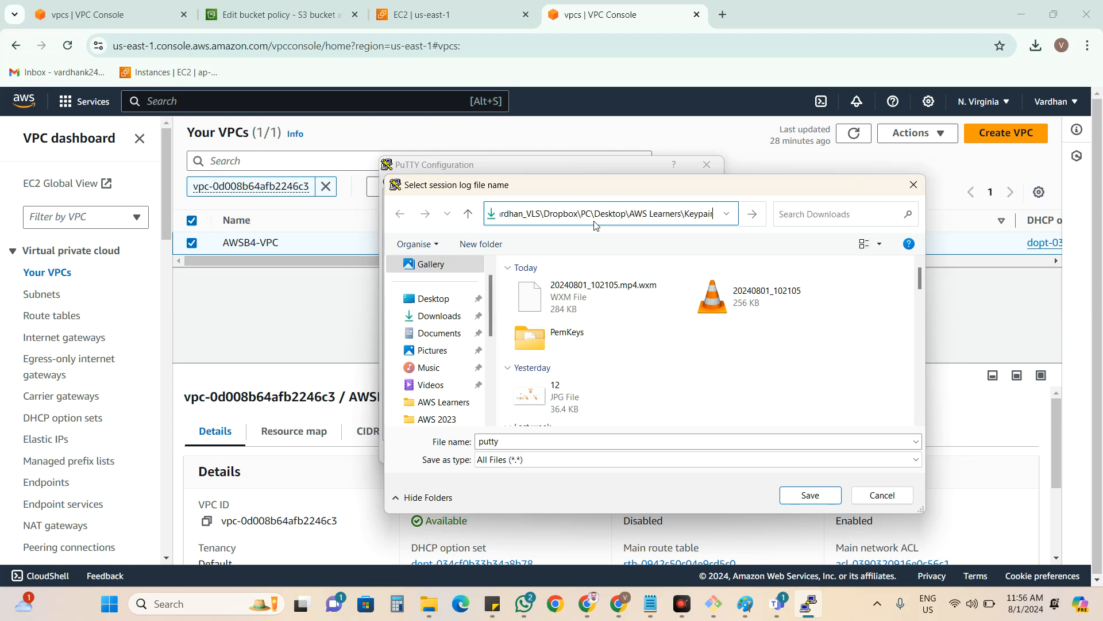
key(Return)
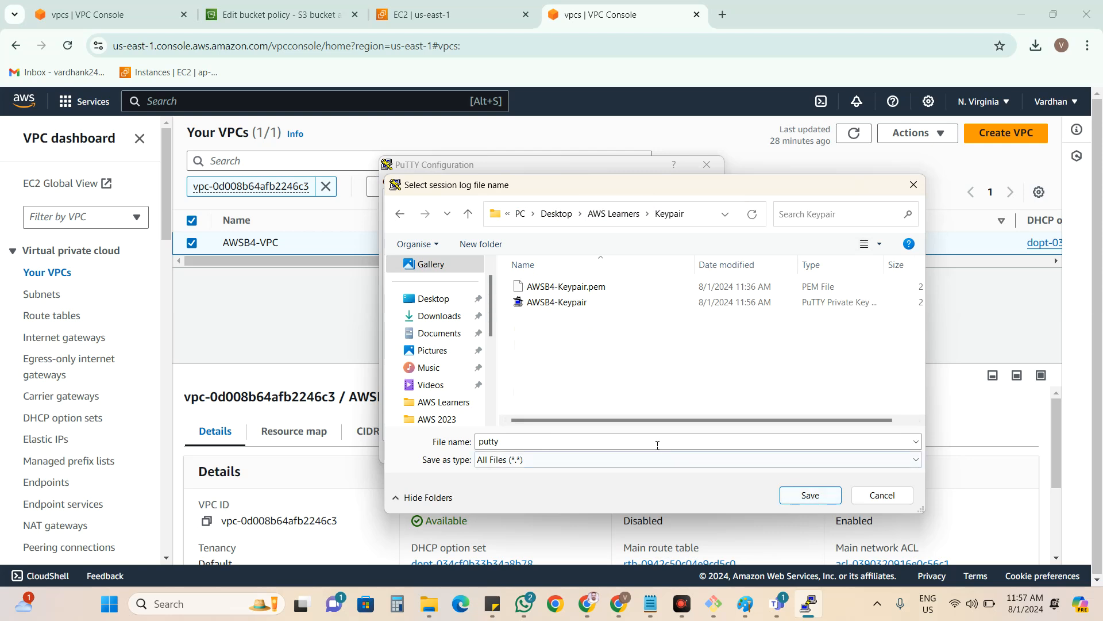
click(809, 494)
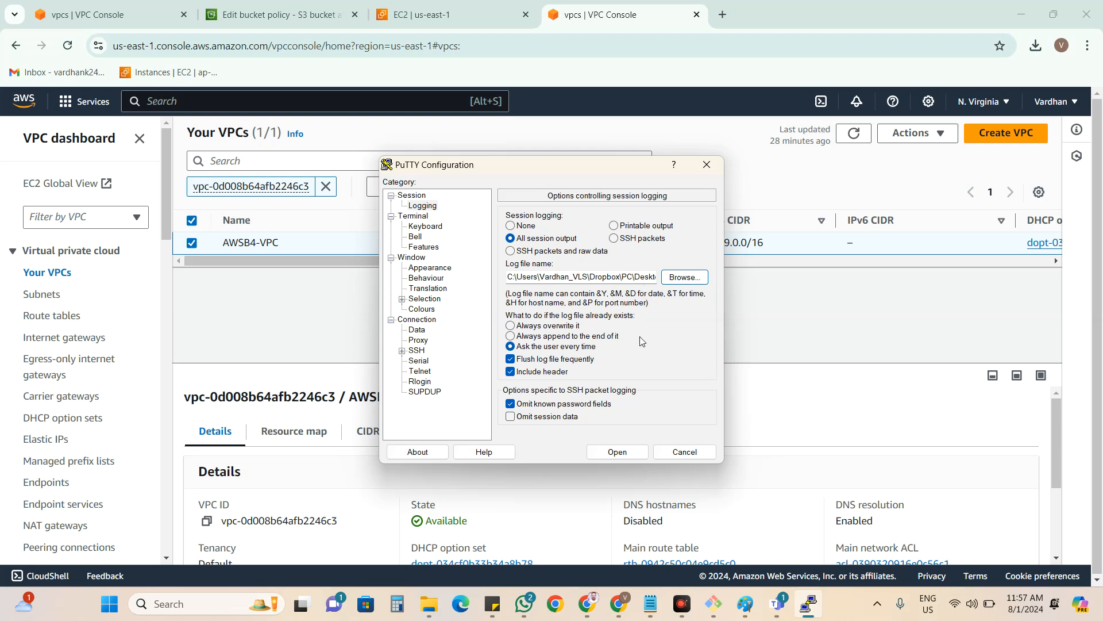
click(559, 338)
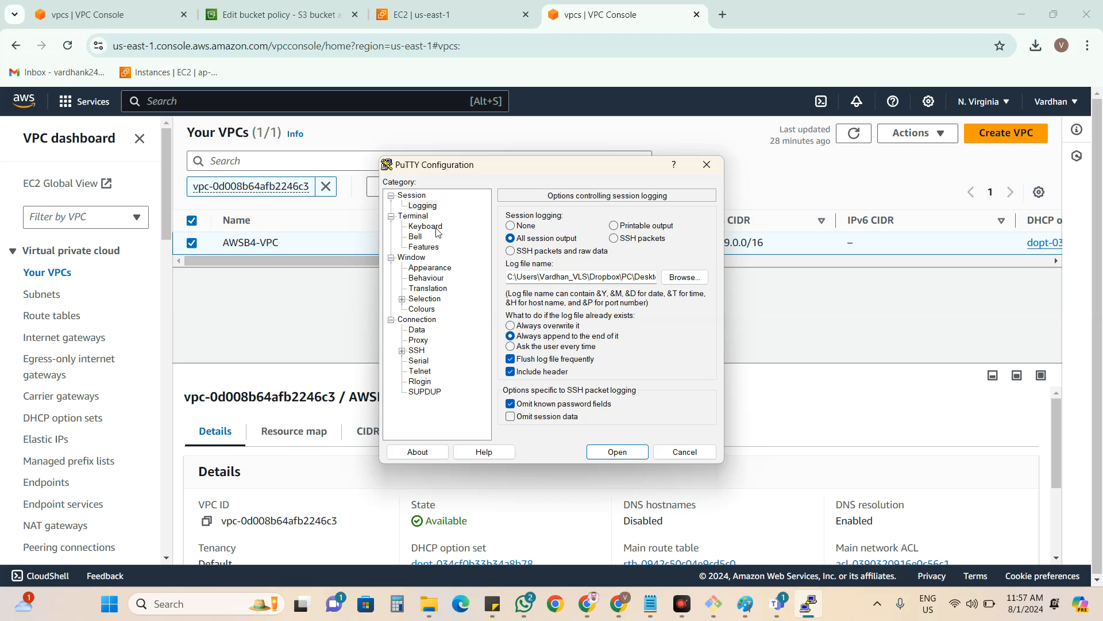
Set the terminal window font to Courier New, bold, 22-point.
click(442, 269)
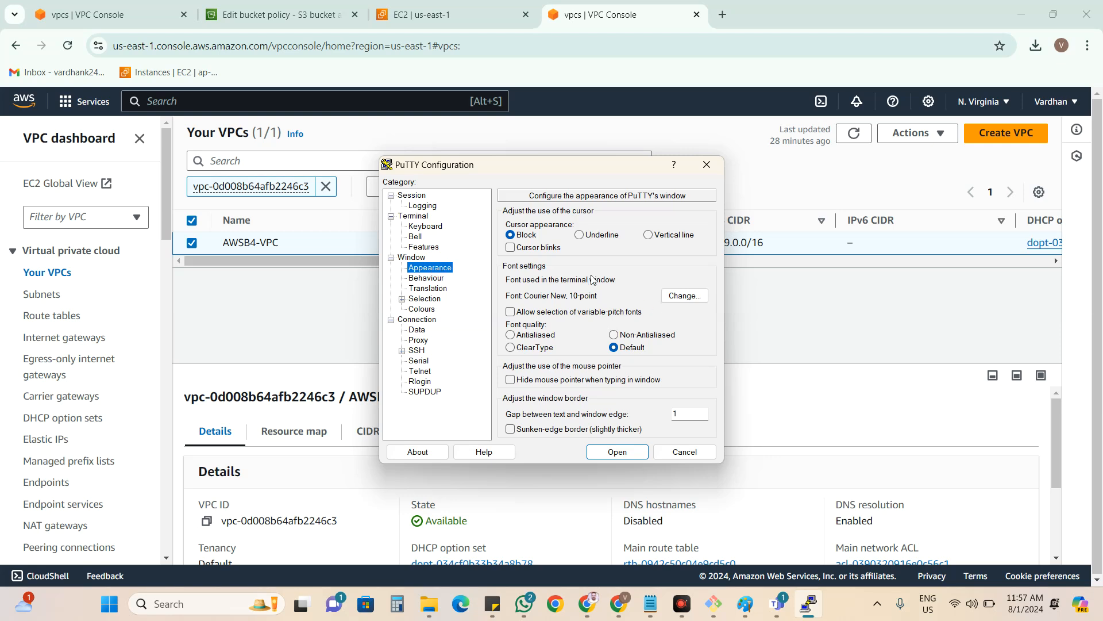
click(698, 298)
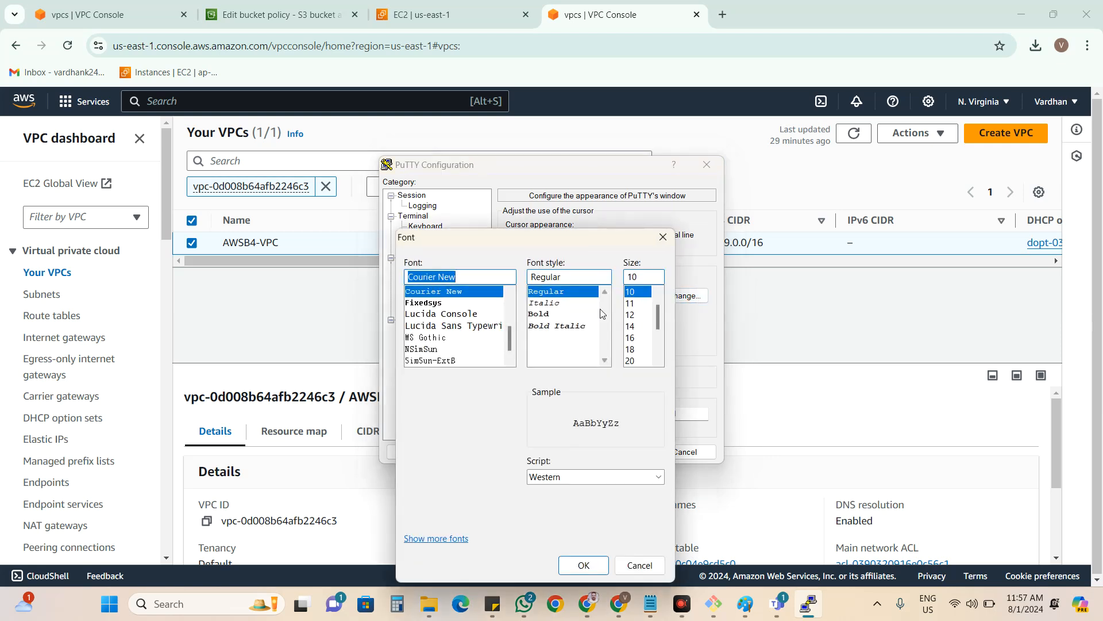
click(586, 314)
scroll(635, 342, down, 1)
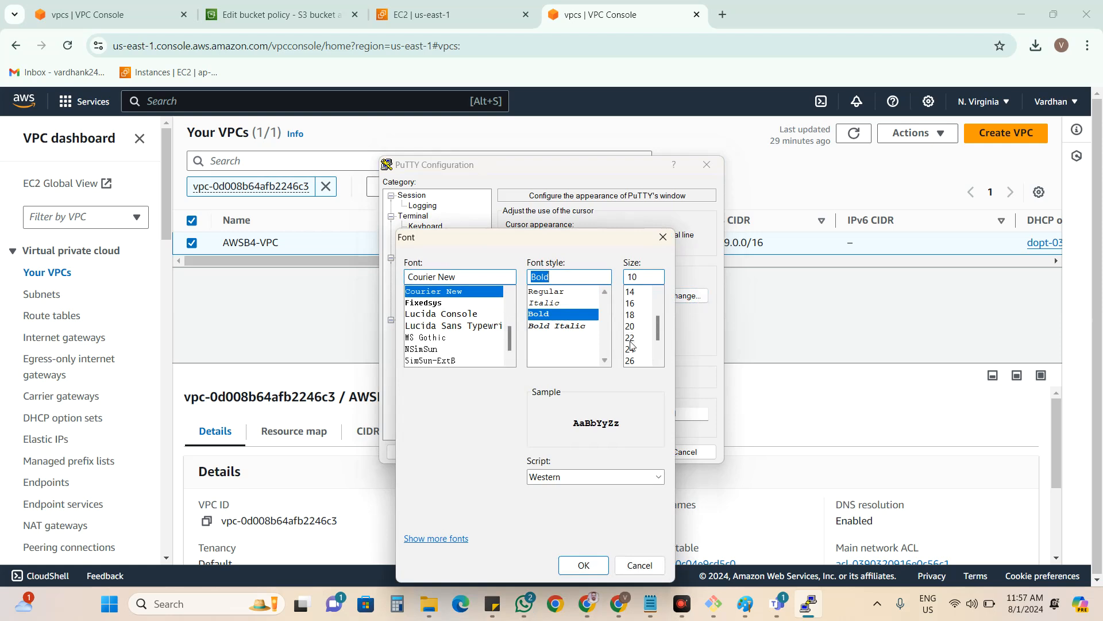
click(631, 338)
click(582, 565)
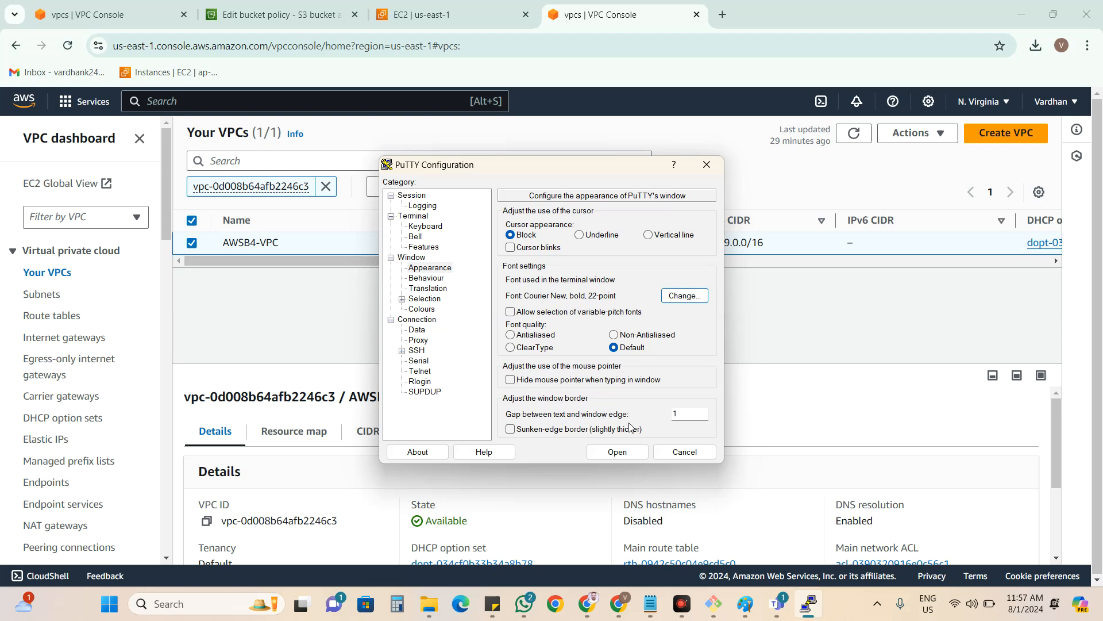
Change the Default Foreground colour to the light cyan basic colour with RGB 128, 255, 255.
click(428, 310)
click(569, 367)
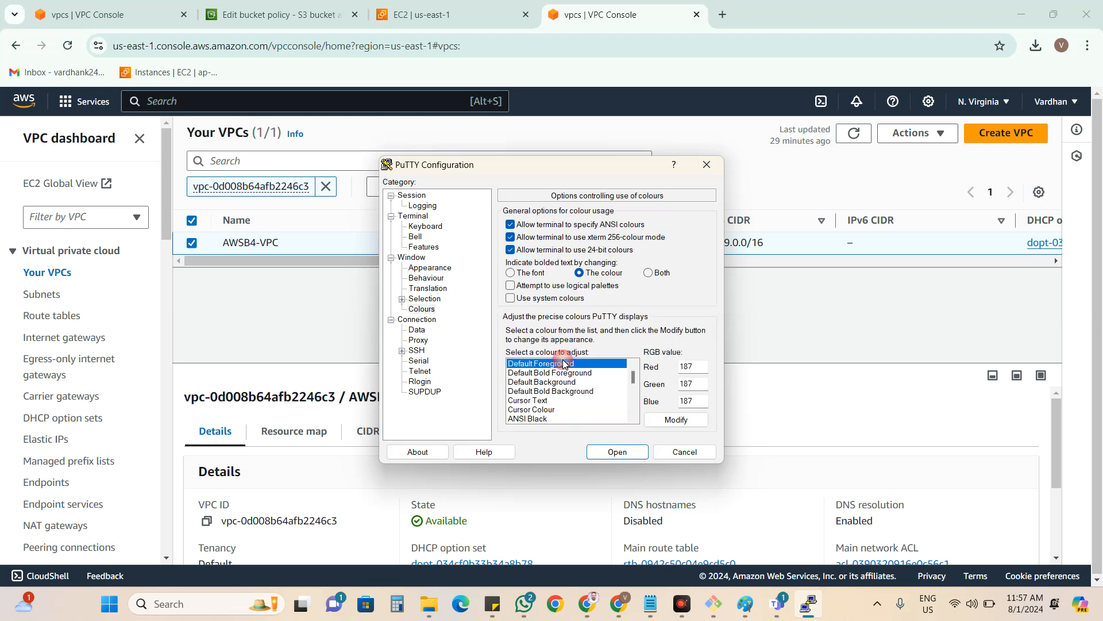
click(673, 420)
click(479, 217)
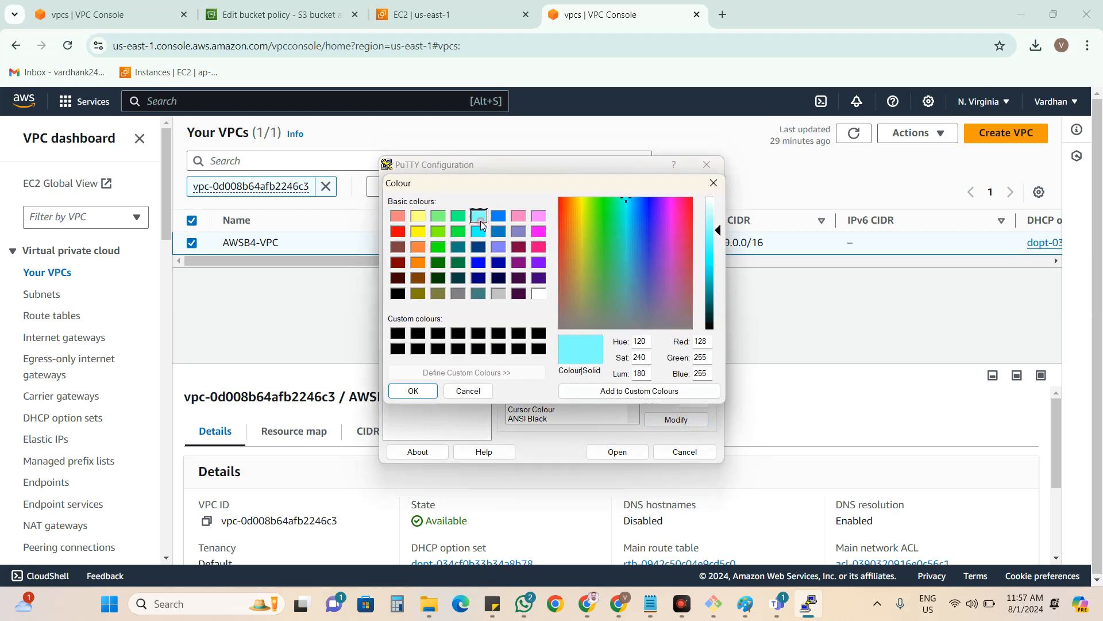
click(411, 391)
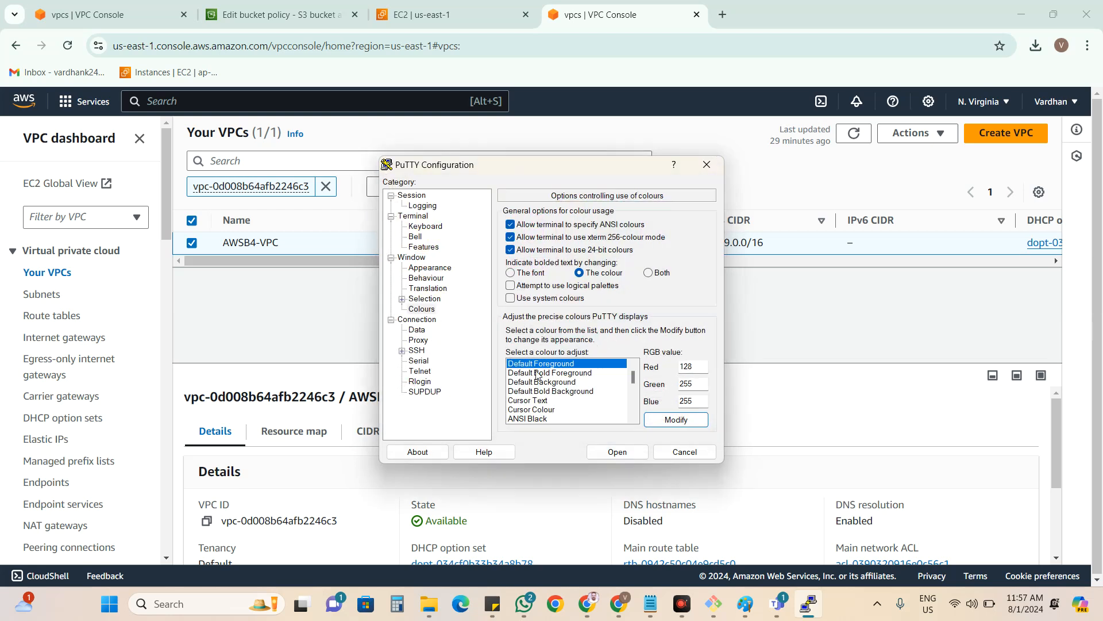
Choose the AWSB4-Keypair private key file in the Keypair folder as the SSH authentication credential.
click(402, 350)
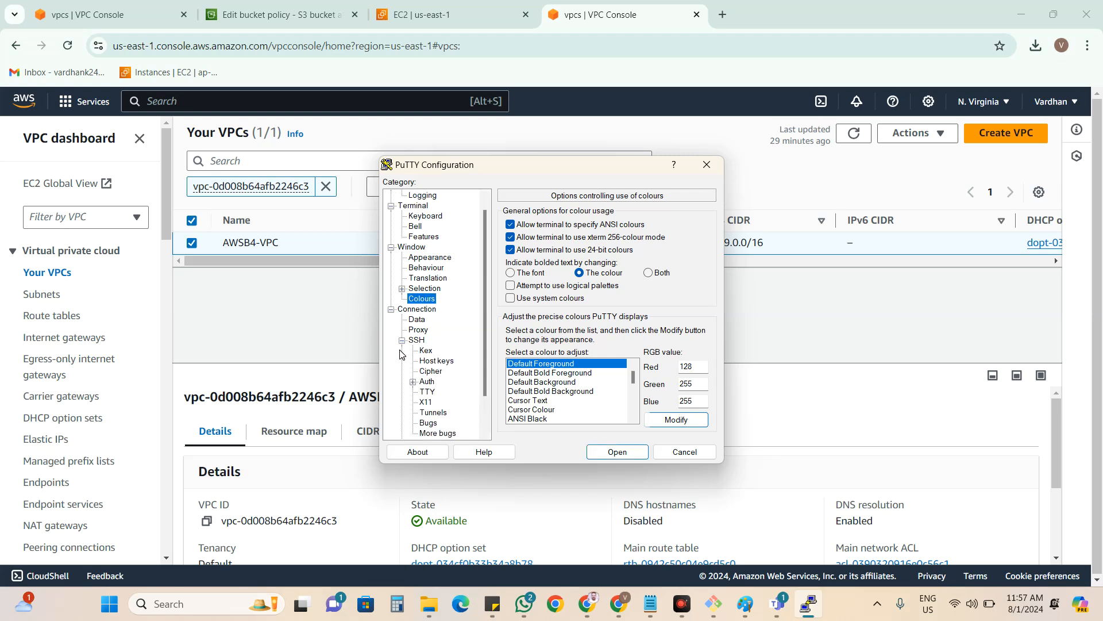
click(413, 382)
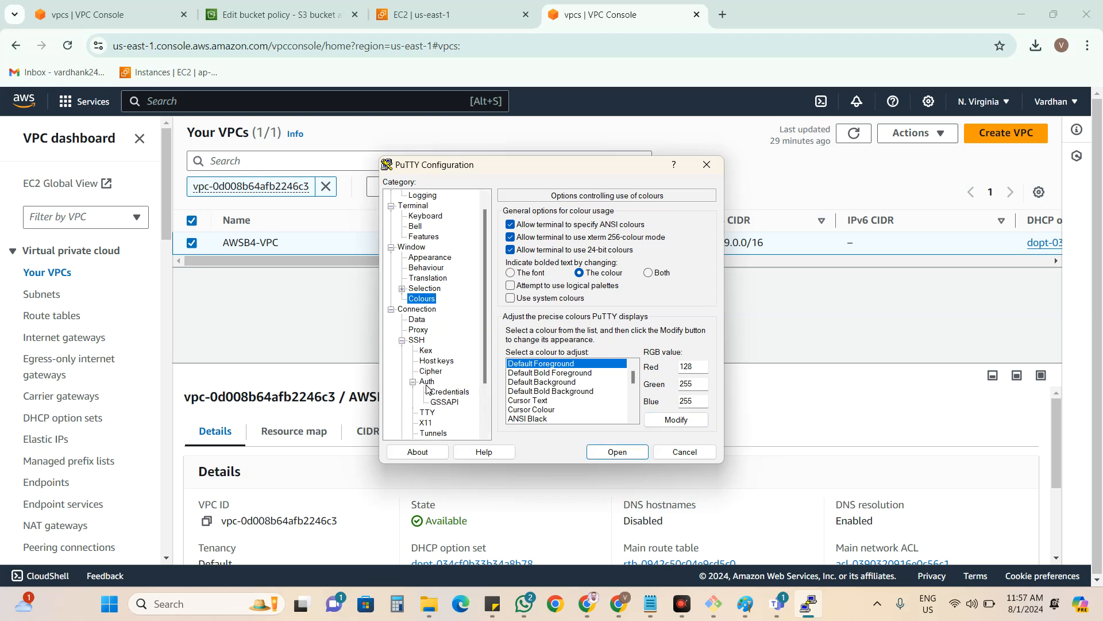
click(446, 392)
click(698, 241)
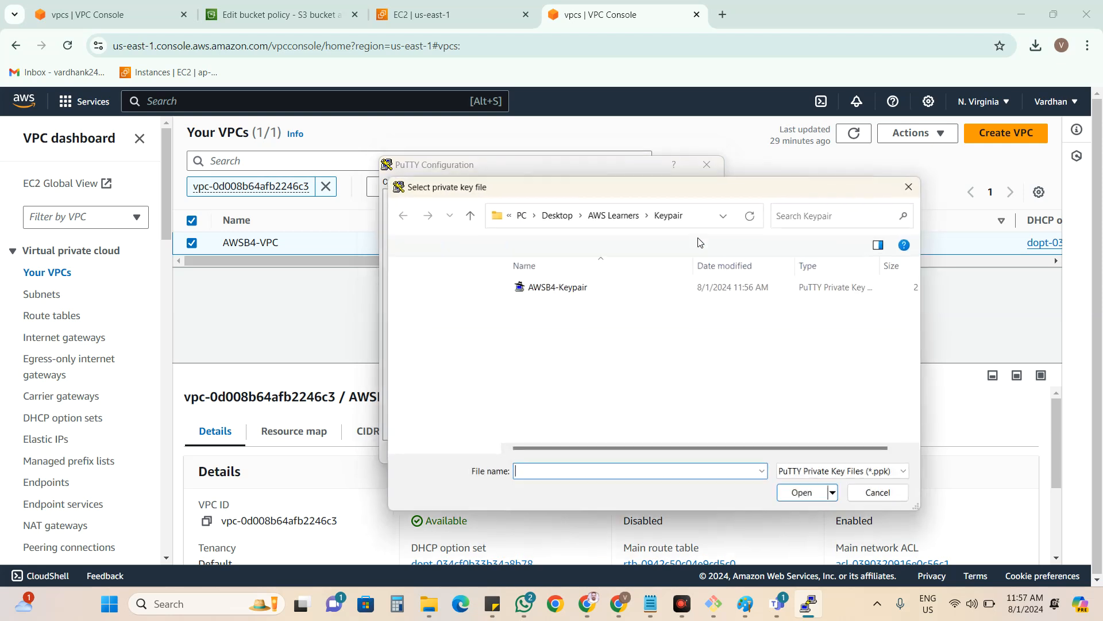
click(561, 290)
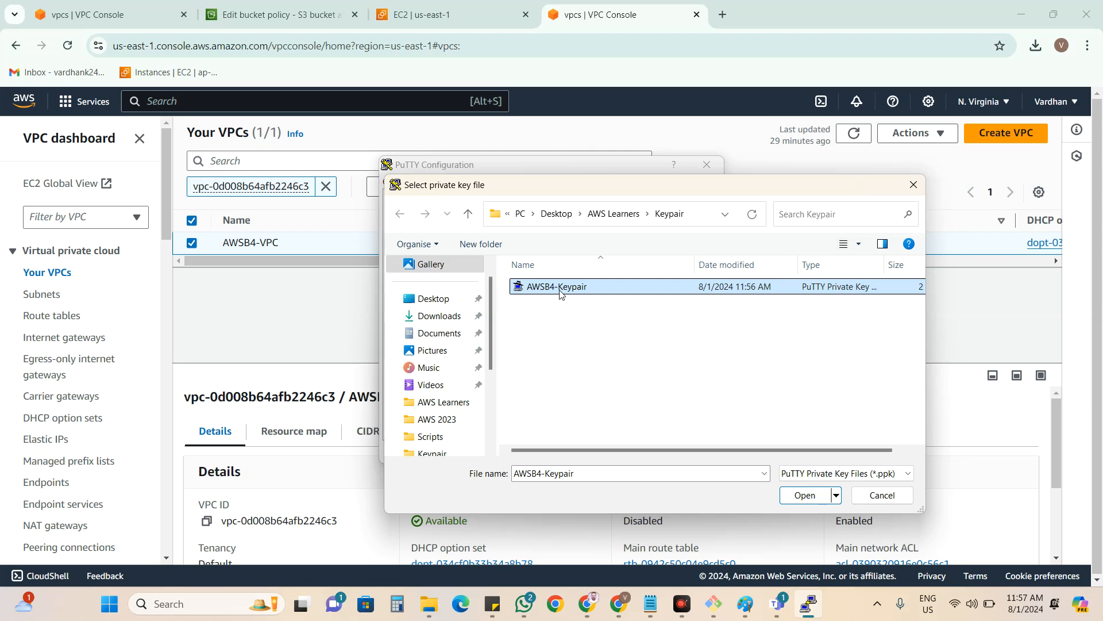
click(796, 496)
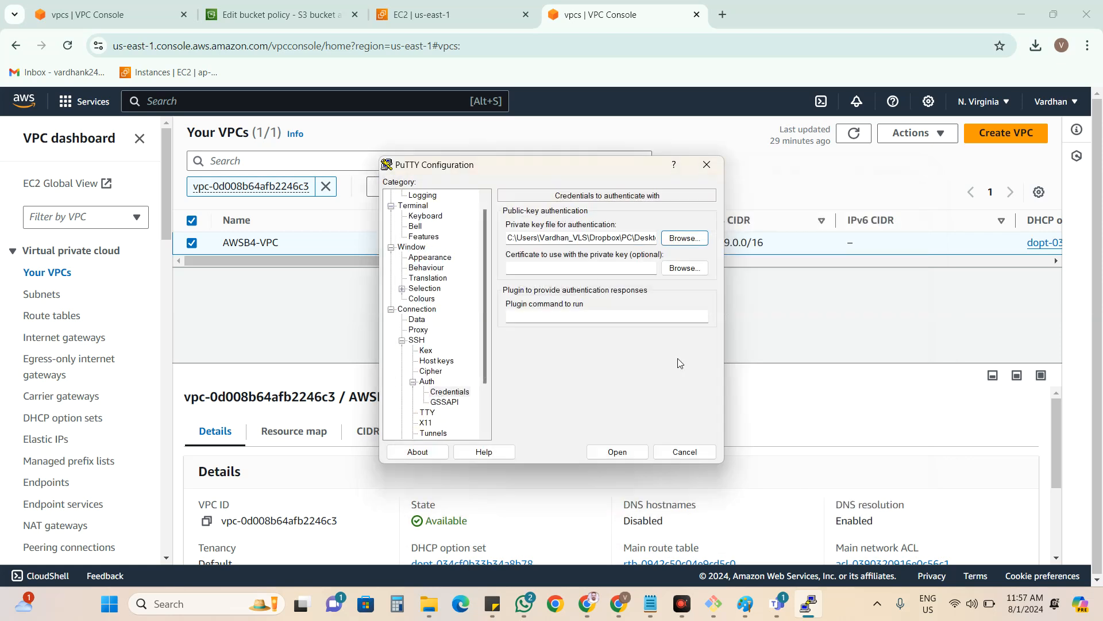
Enter ec2-user@ as the session's host name and save the session as AWSB4Testserver.
scroll(406, 242, up, 1)
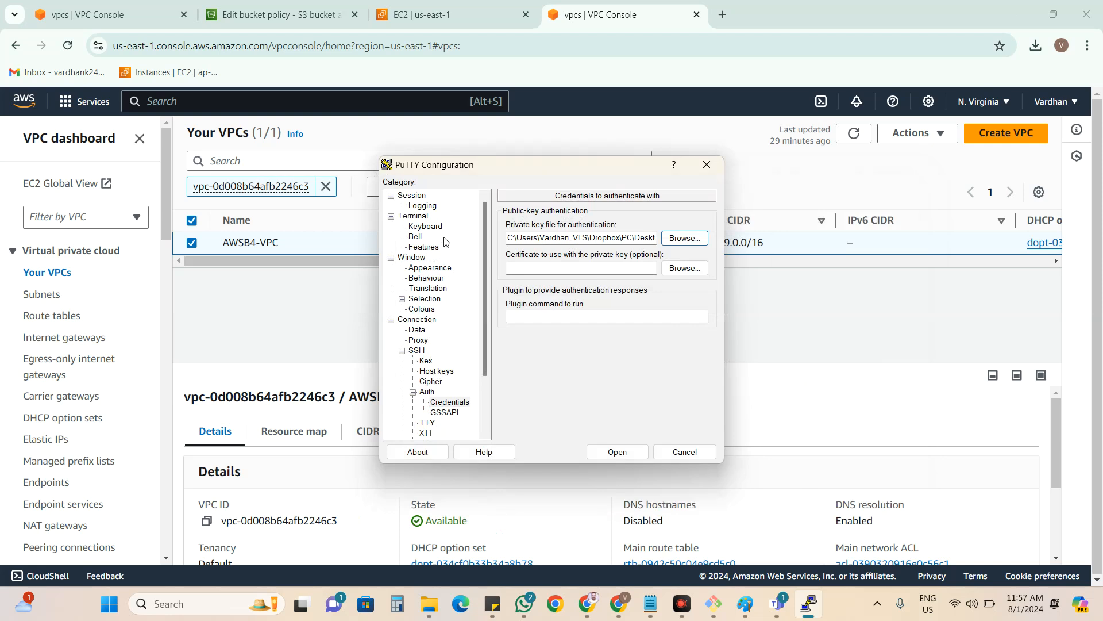
click(413, 196)
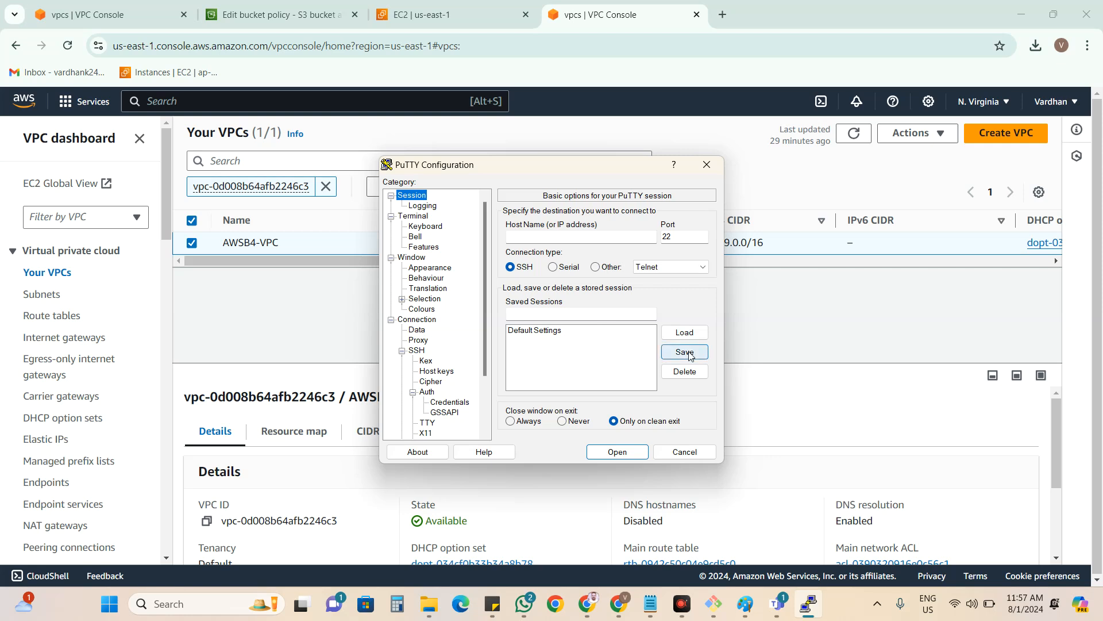
mouse_move(484, 288)
mouse_down()
mouse_move(487, 354)
mouse_move(485, 302)
mouse_up()
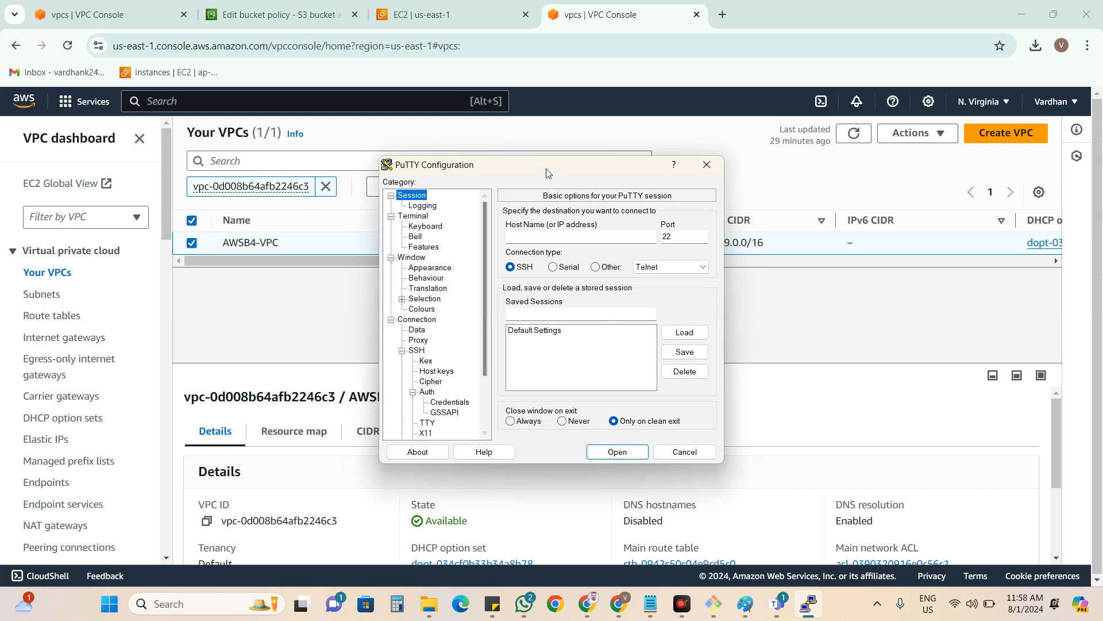
drag(546, 168, 614, 153)
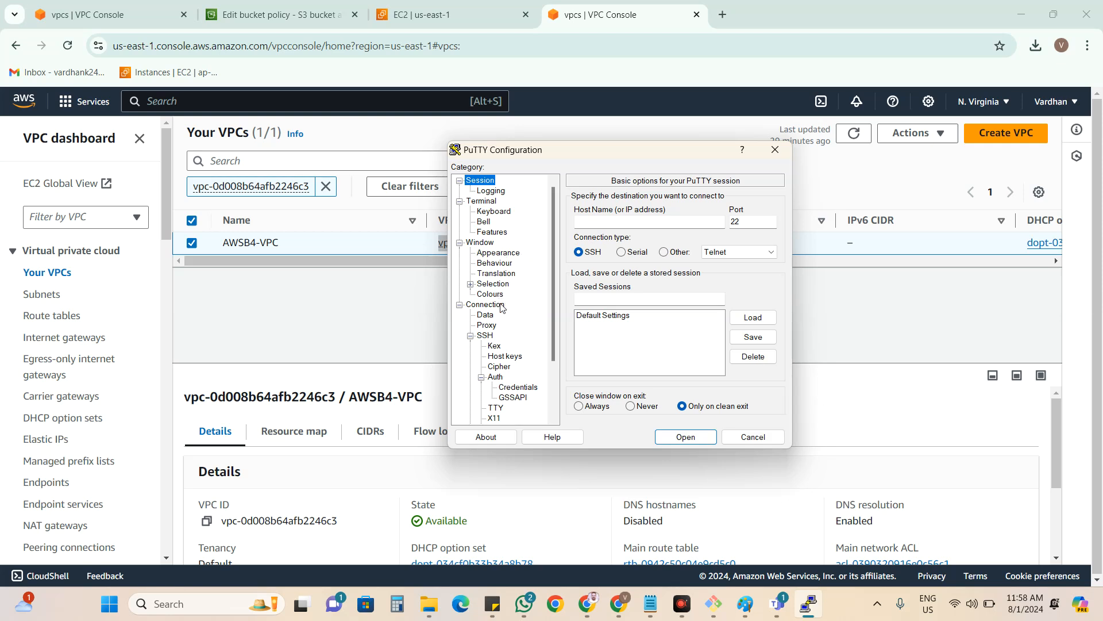
click(742, 343)
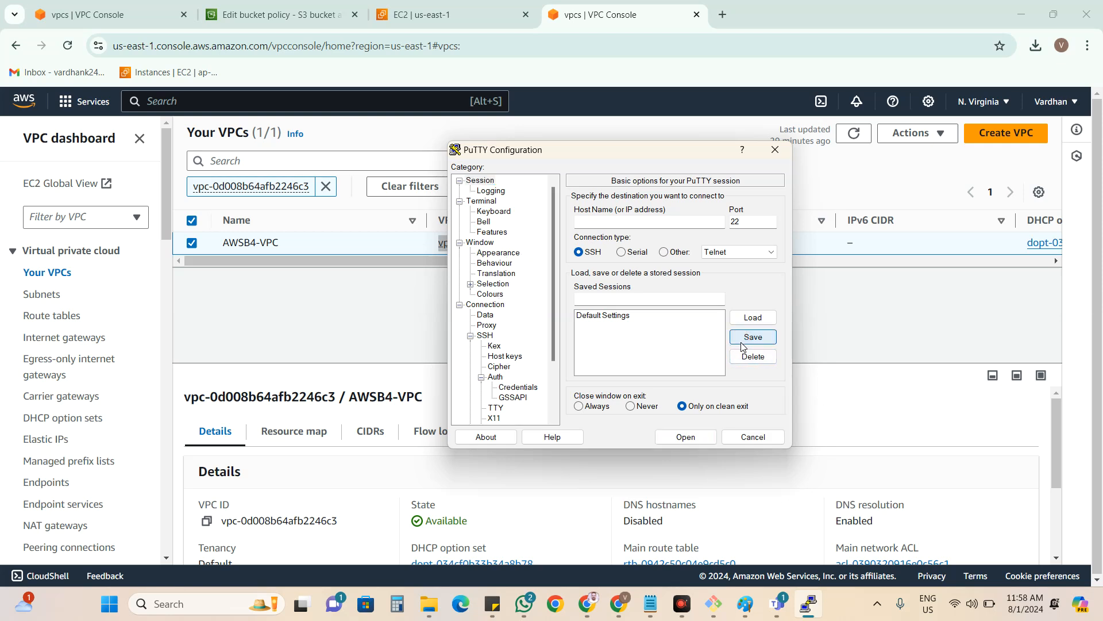
click(648, 225)
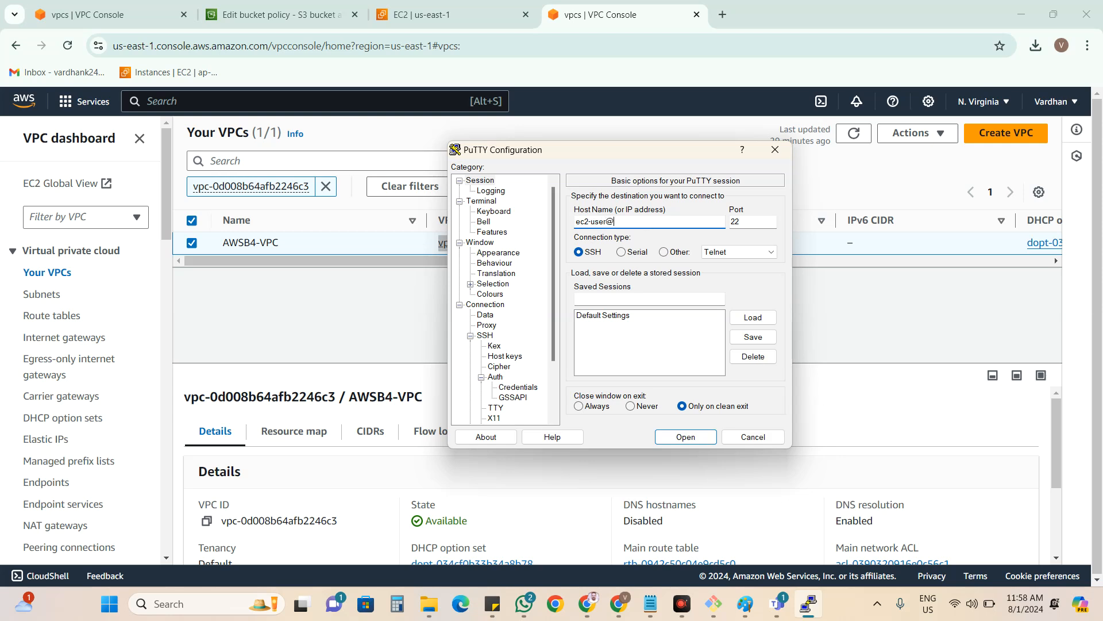
click(747, 337)
click(681, 298)
text(AWSB4Testserver)
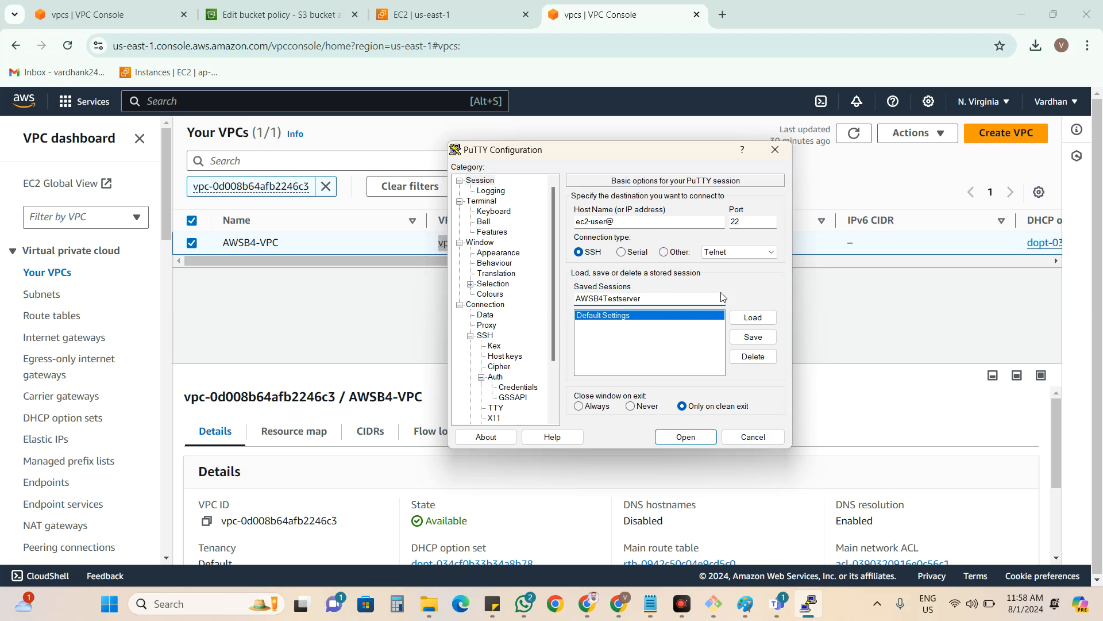
click(753, 336)
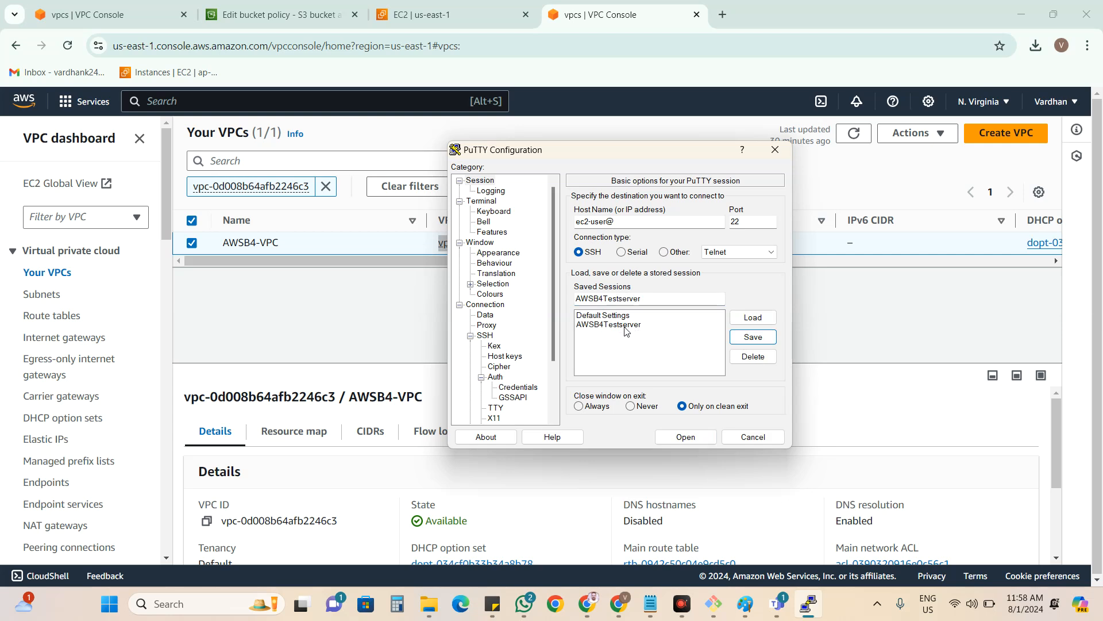
Select the saved AWSB4Testserver session, close the PuTTY configuration, and start PuTTY again from Windows Search.
click(624, 325)
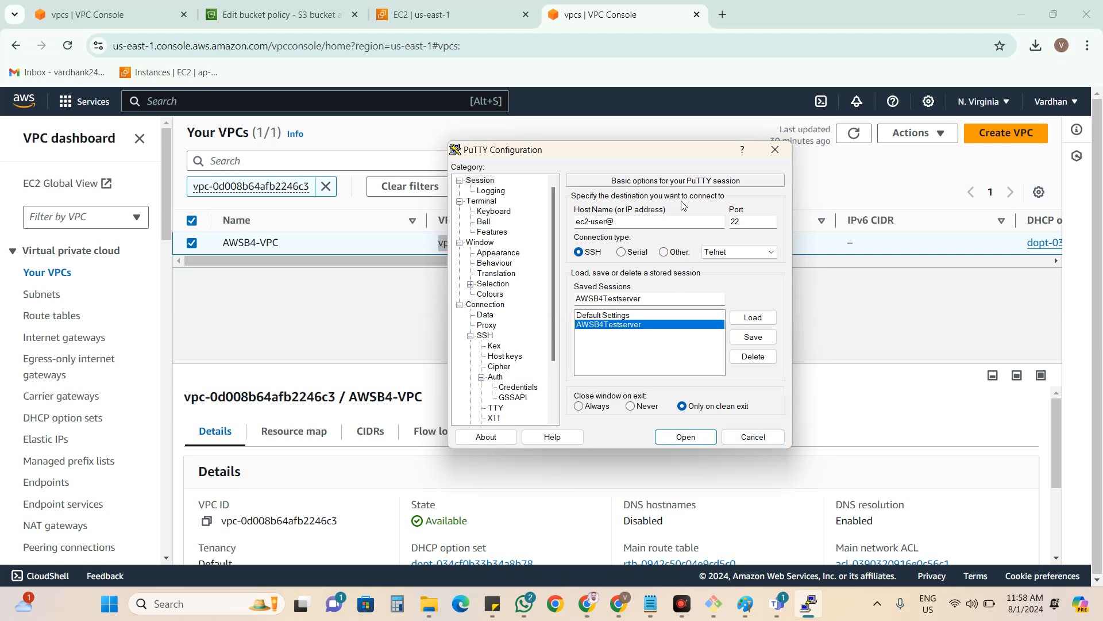
drag(682, 154, 697, 169)
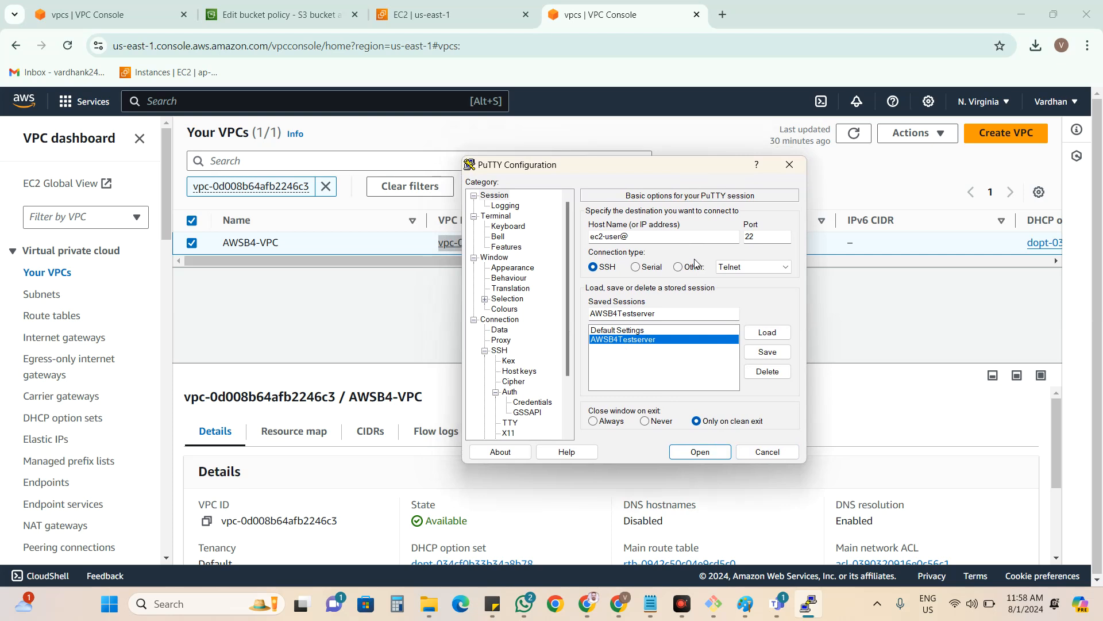
click(787, 166)
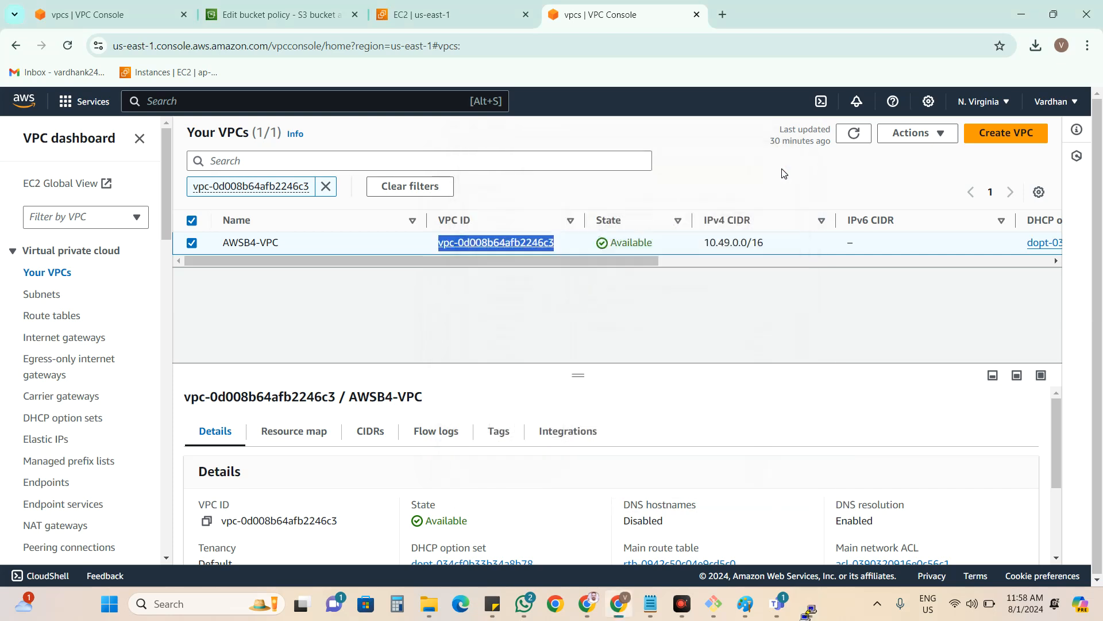
click(219, 603)
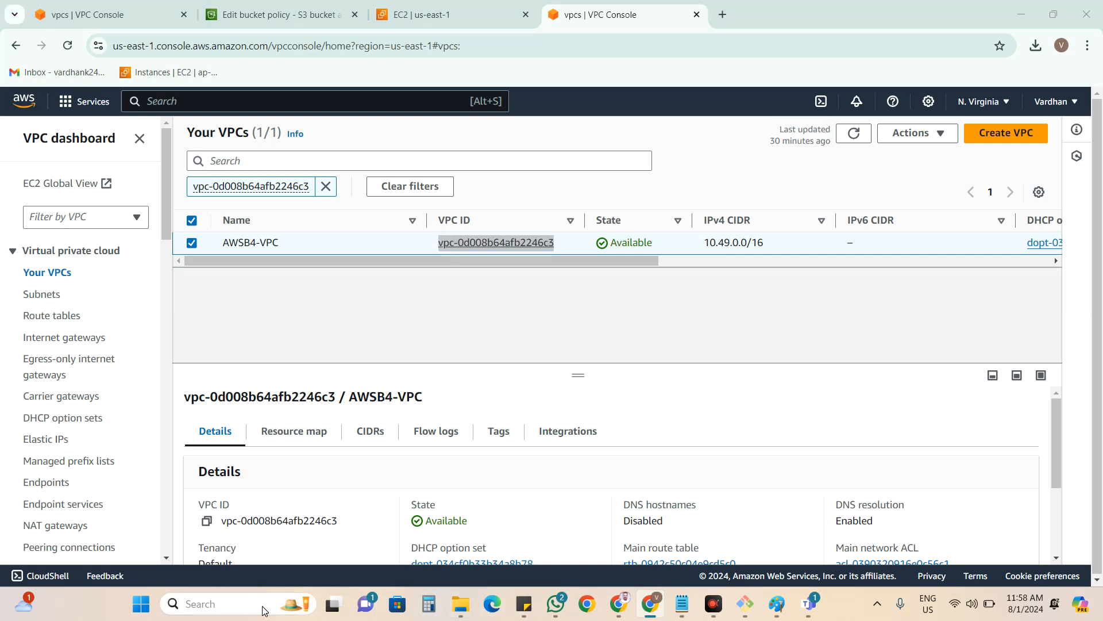
click(249, 215)
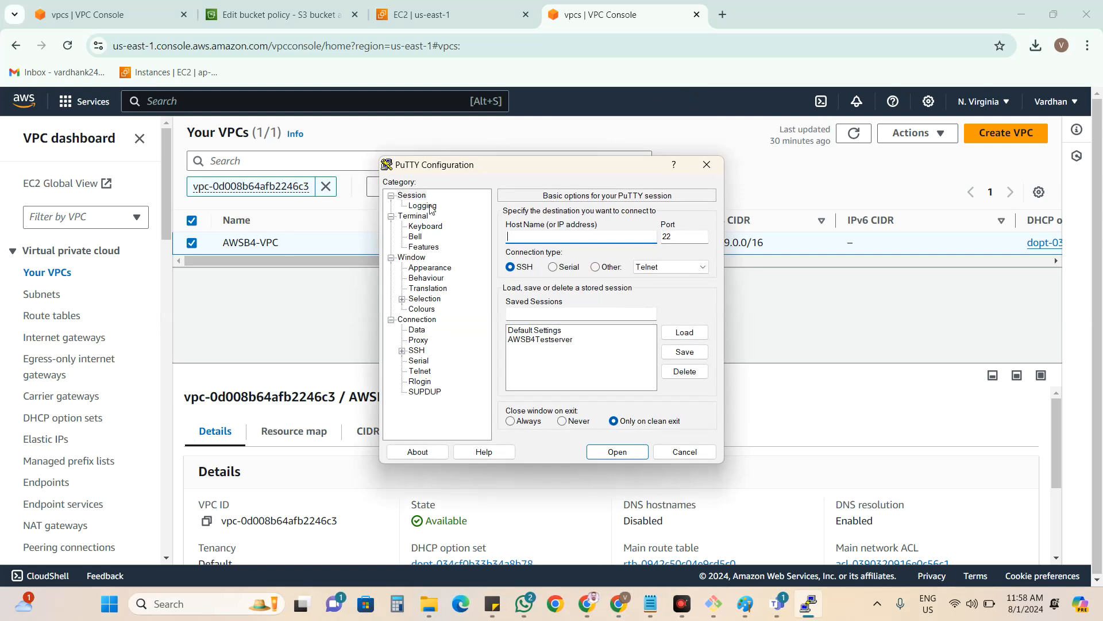
Try to open the saved AWSB4Testserver session after a look at the logging options, and close its terminal window.
key(Down)
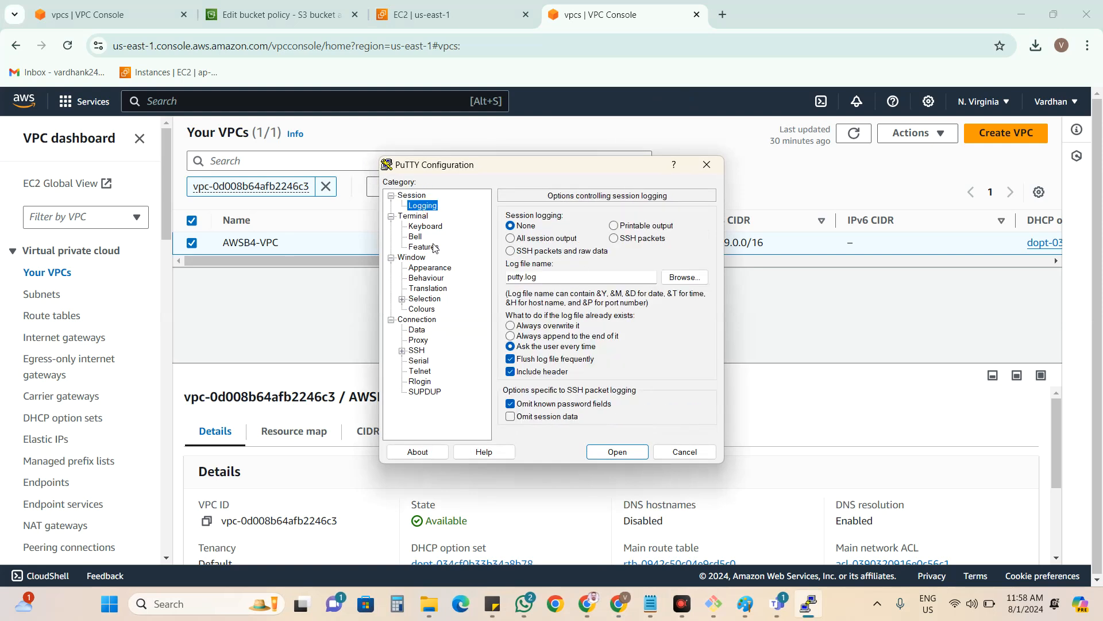
click(421, 195)
double_click(554, 340)
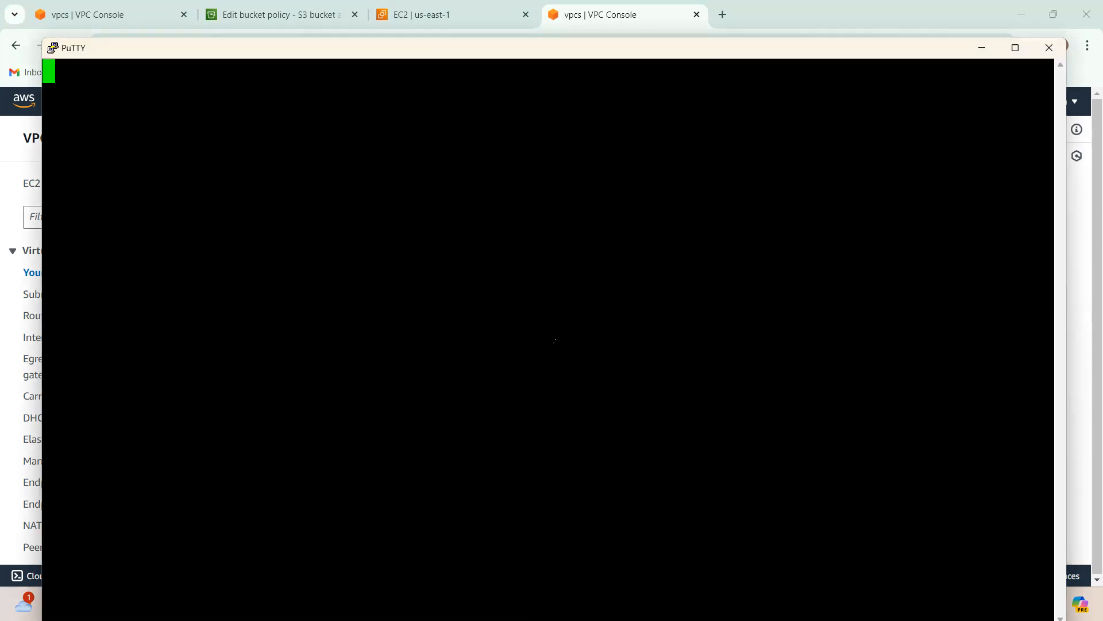
click(600, 351)
click(1049, 48)
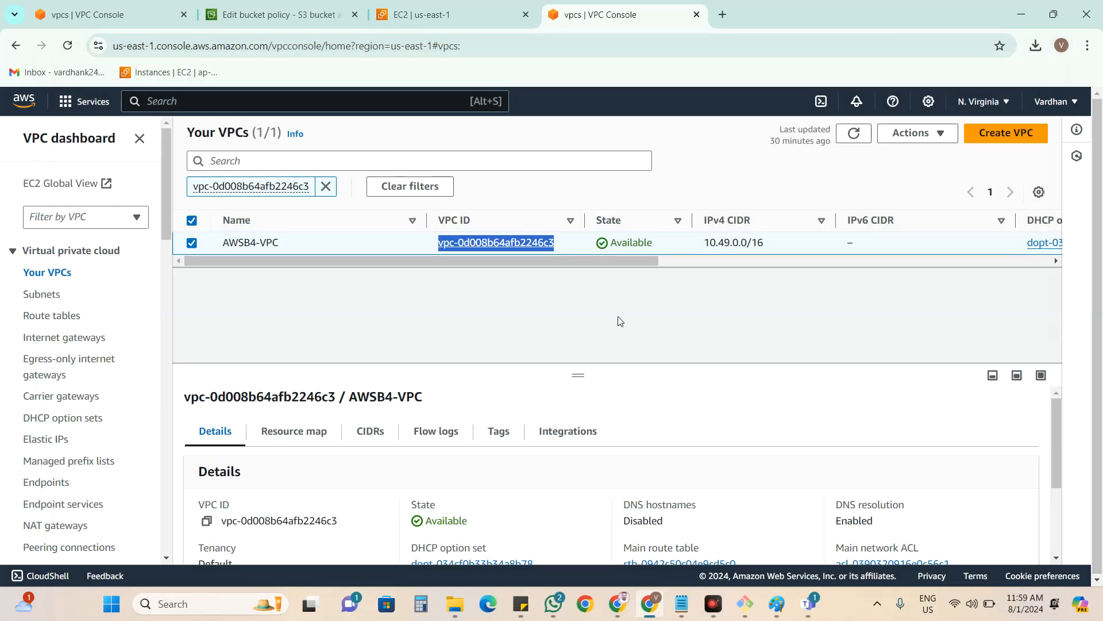
Switch to the EC2 Instances page, refresh the instance list, and select TestServer01 without renaming it.
click(425, 14)
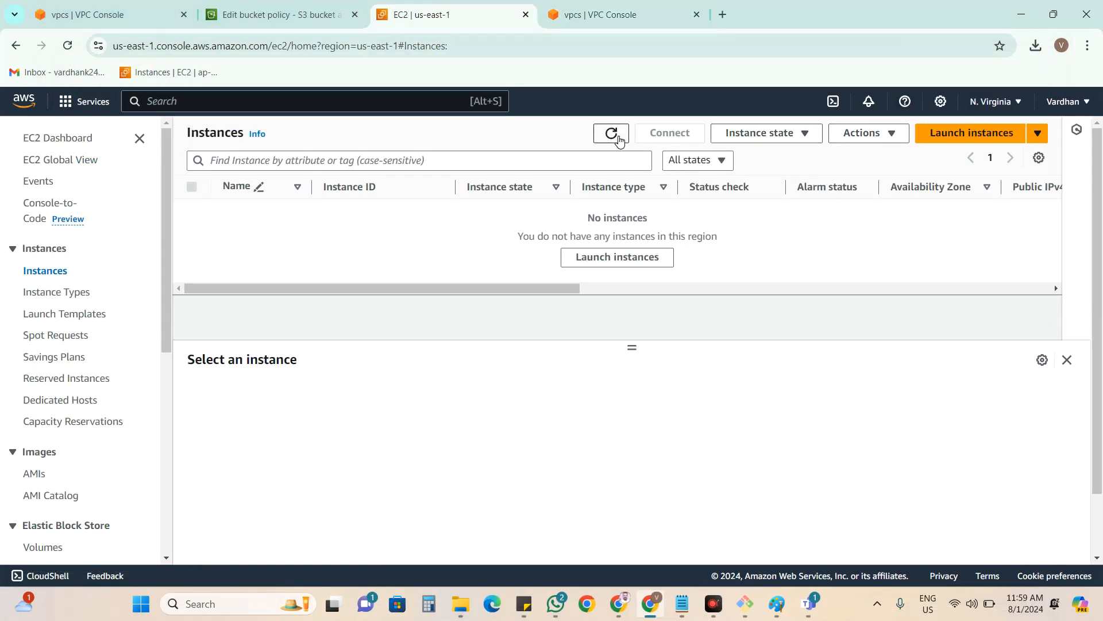
click(610, 133)
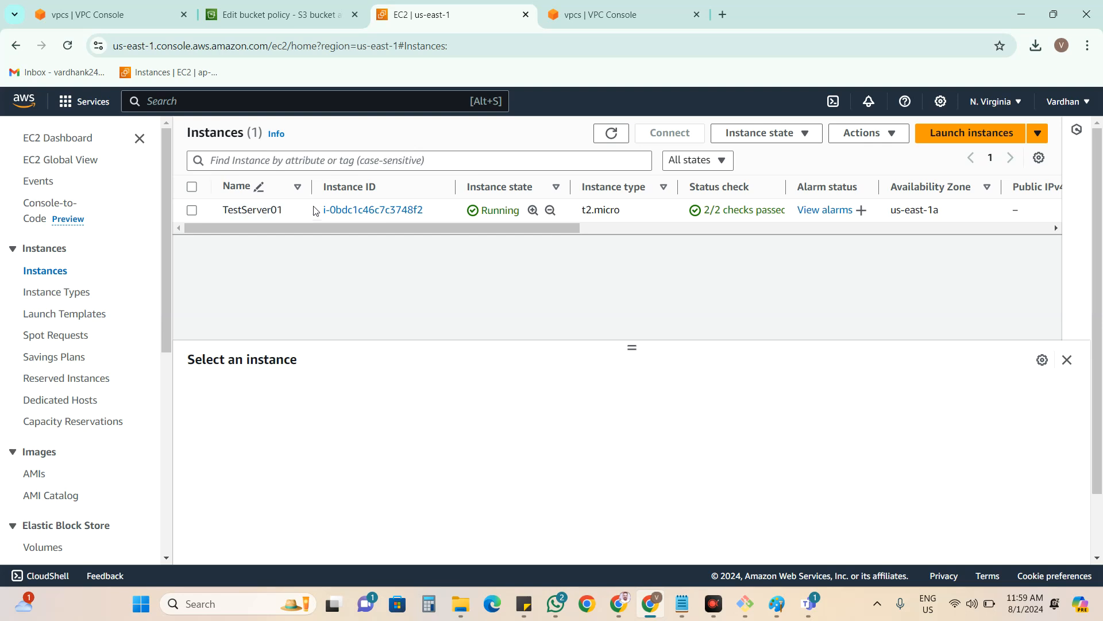
click(310, 213)
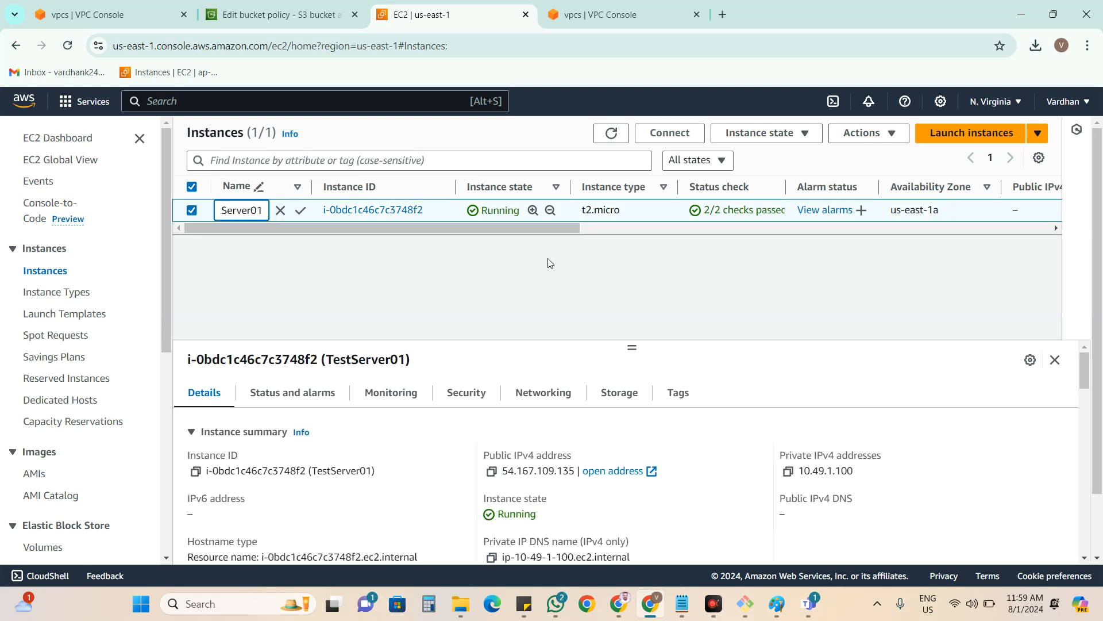
click(426, 273)
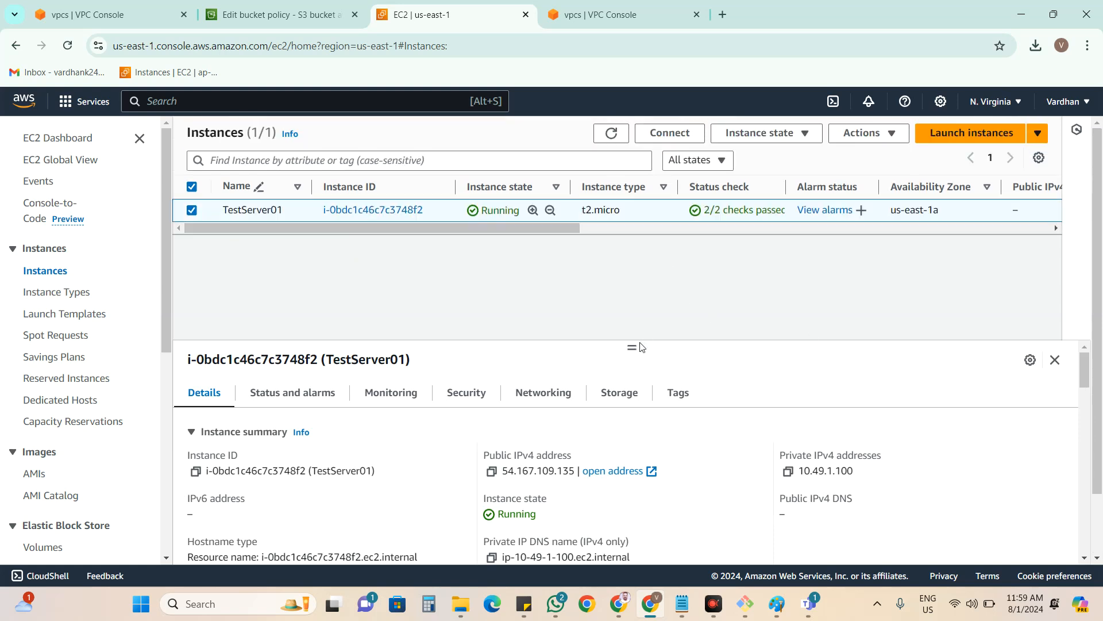
Enlarge the details area of TestServer01 and examine its IP addresses, VPC and subnet.
drag(632, 343, 647, 297)
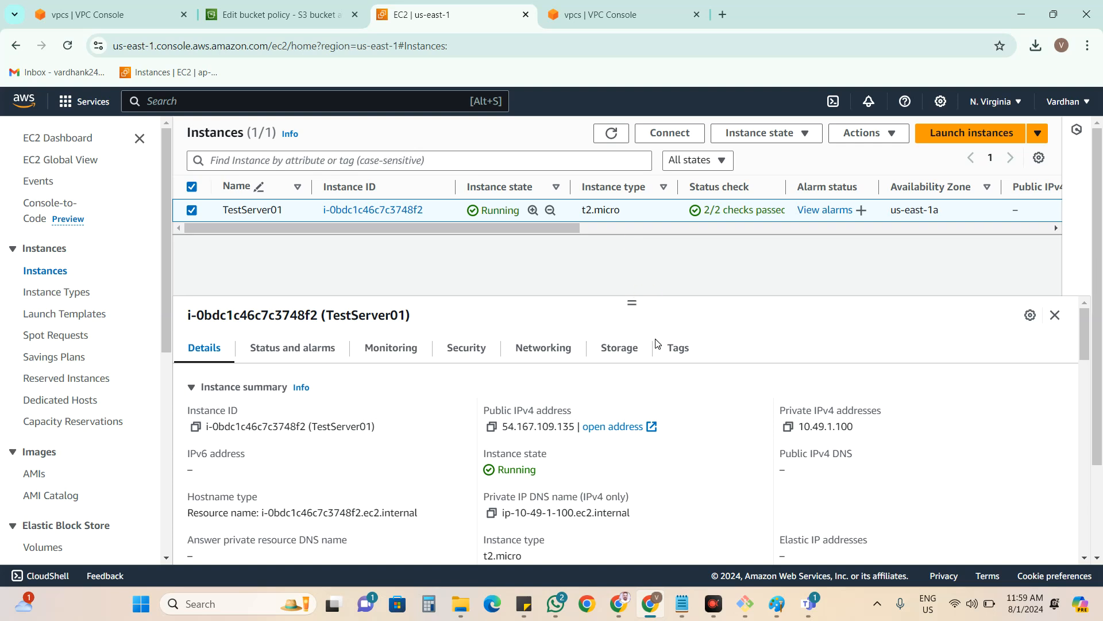
click(611, 132)
drag(575, 227, 599, 238)
scroll(722, 448, down, 2)
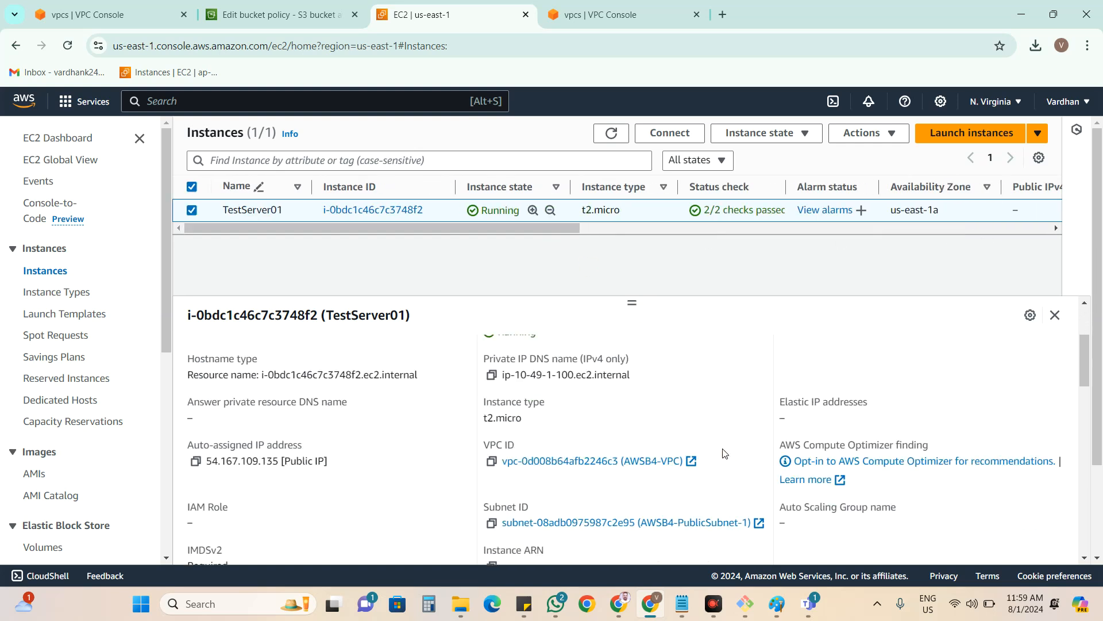
scroll(725, 453, down, 3)
scroll(725, 454, up, 3)
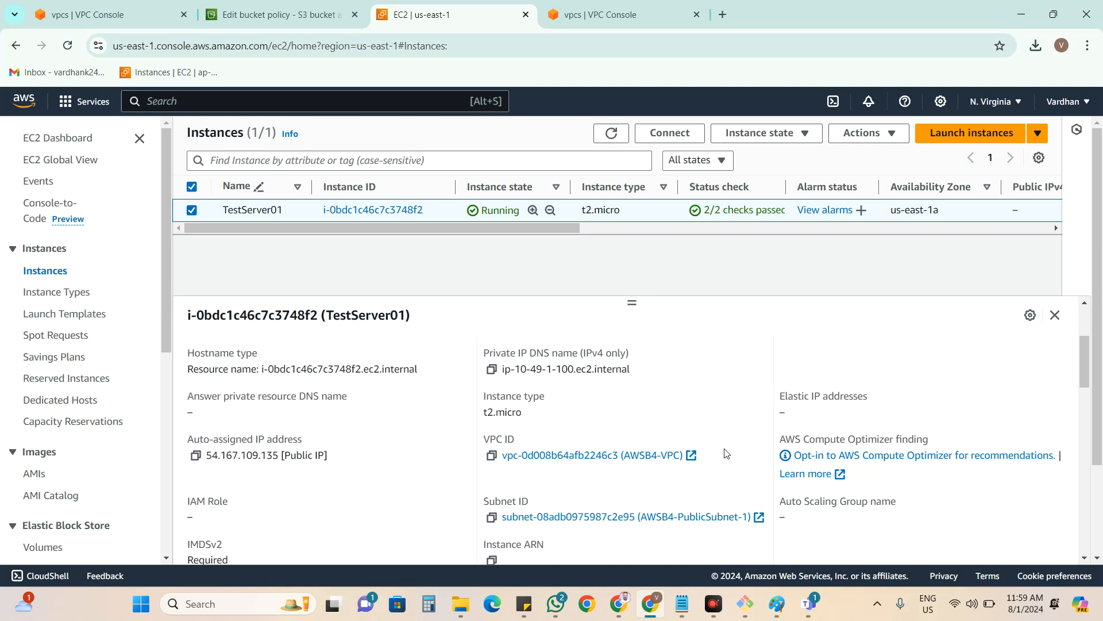
Review TestServer01's address details, open its Connect to instance page, and display the SSH client instructions.
scroll(725, 453, up, 2)
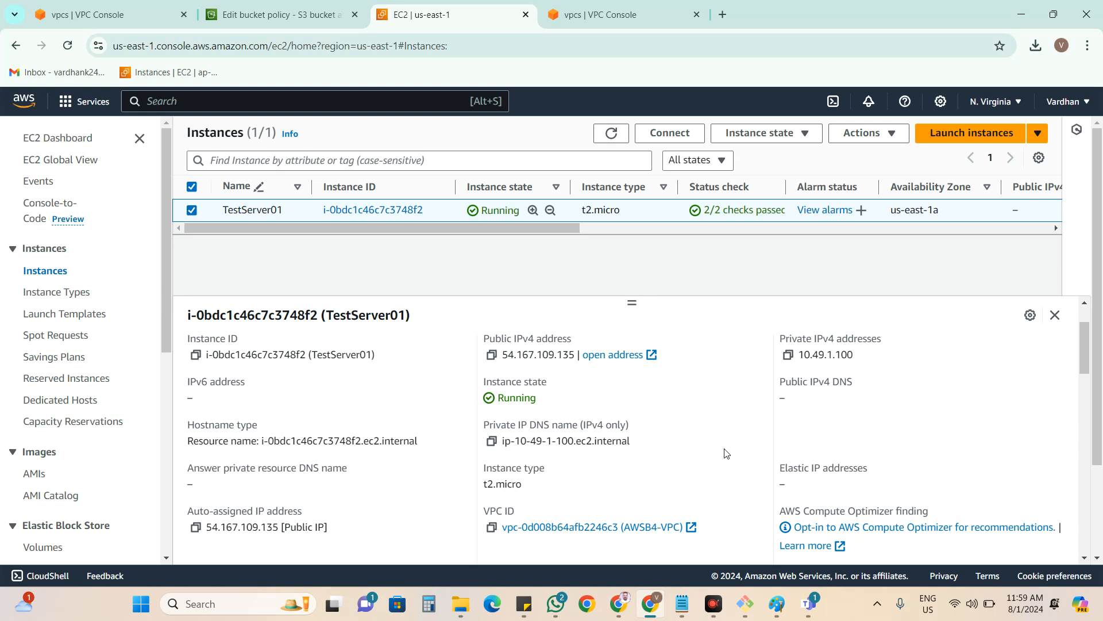
scroll(725, 453, down, 2)
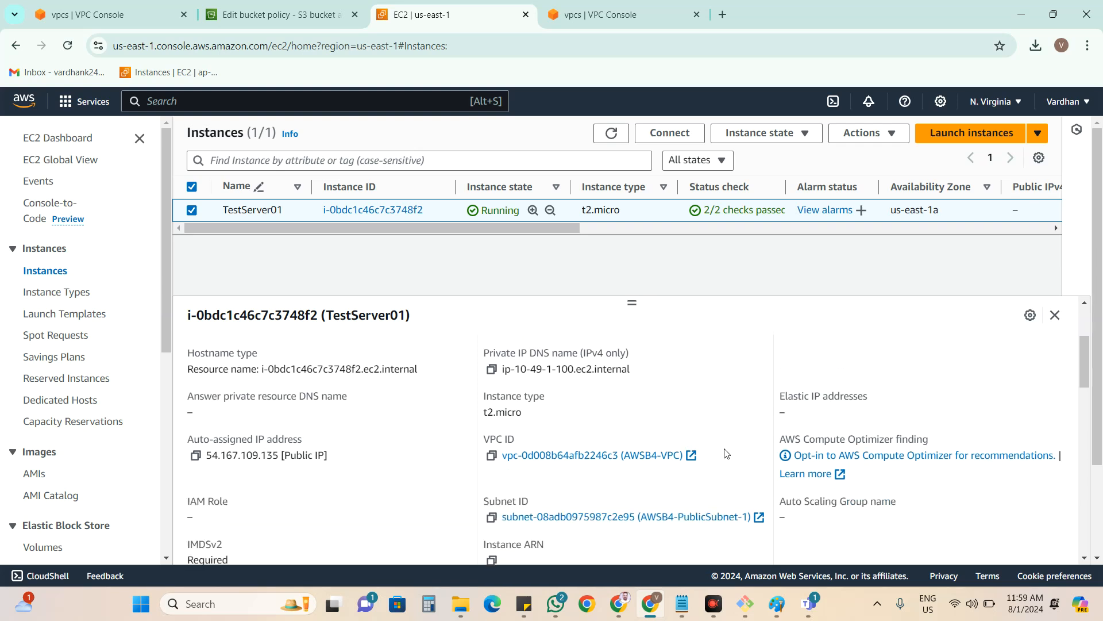
scroll(722, 453, up, 3)
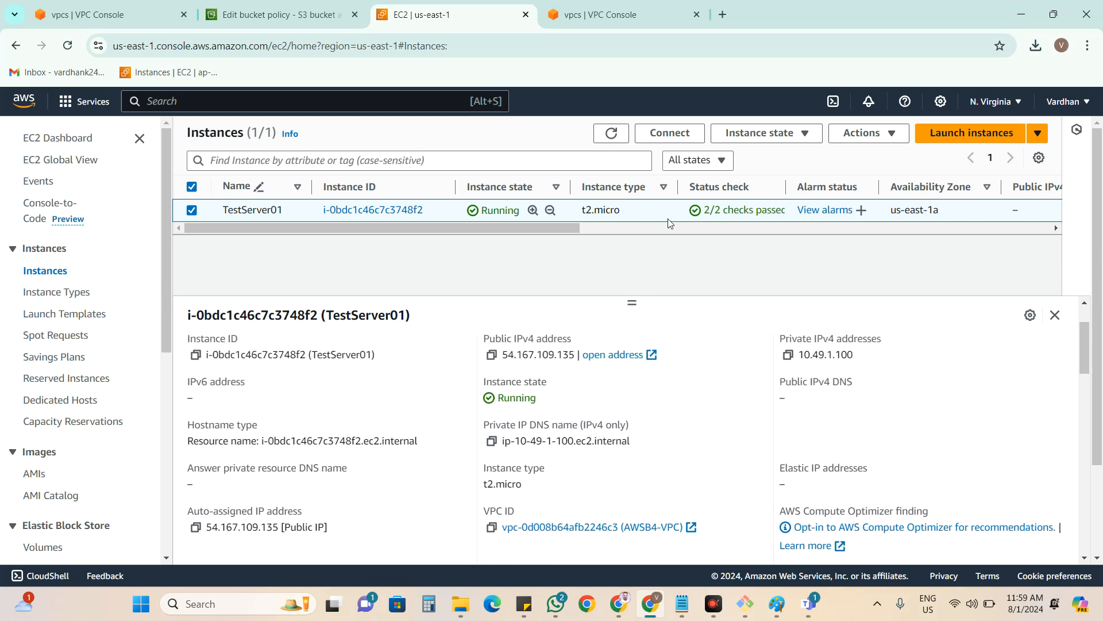
click(670, 133)
scroll(259, 432, down, 3)
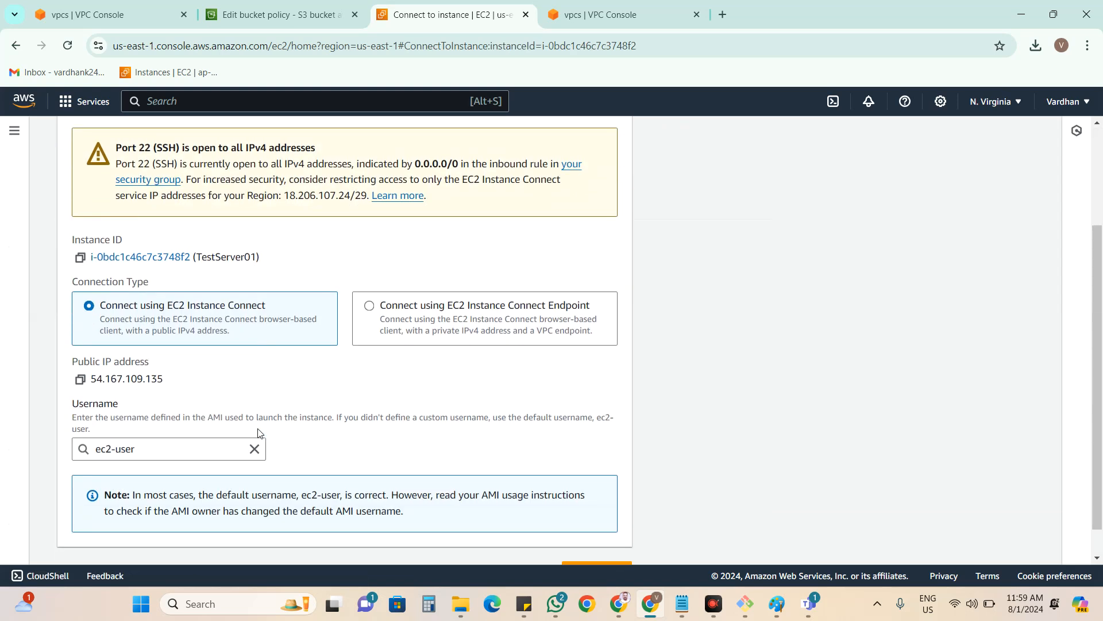
scroll(336, 400, up, 5)
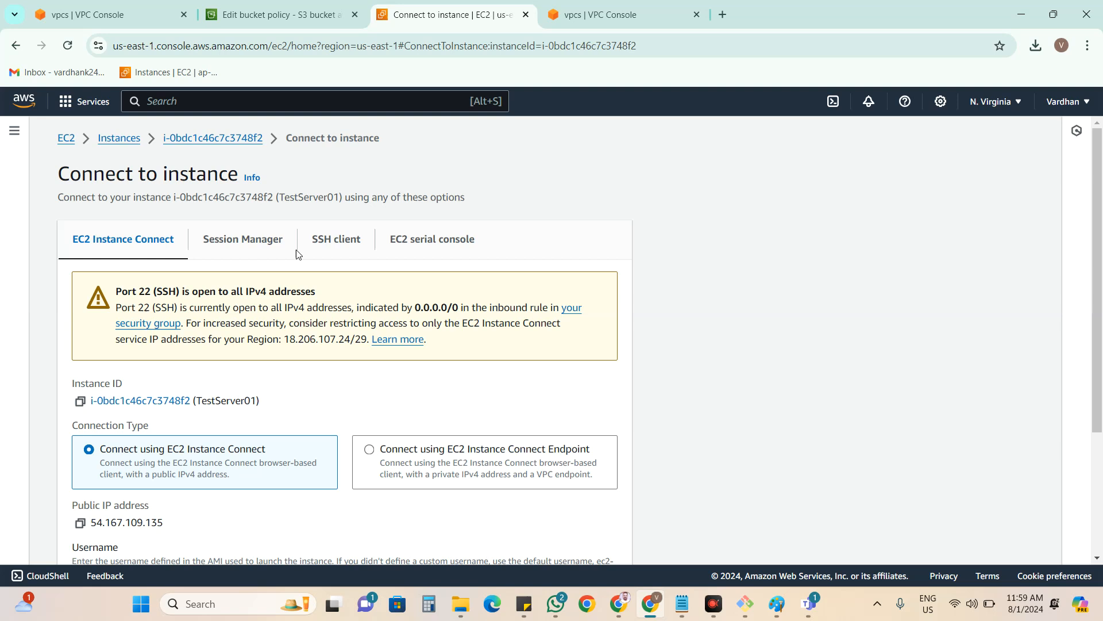
click(324, 242)
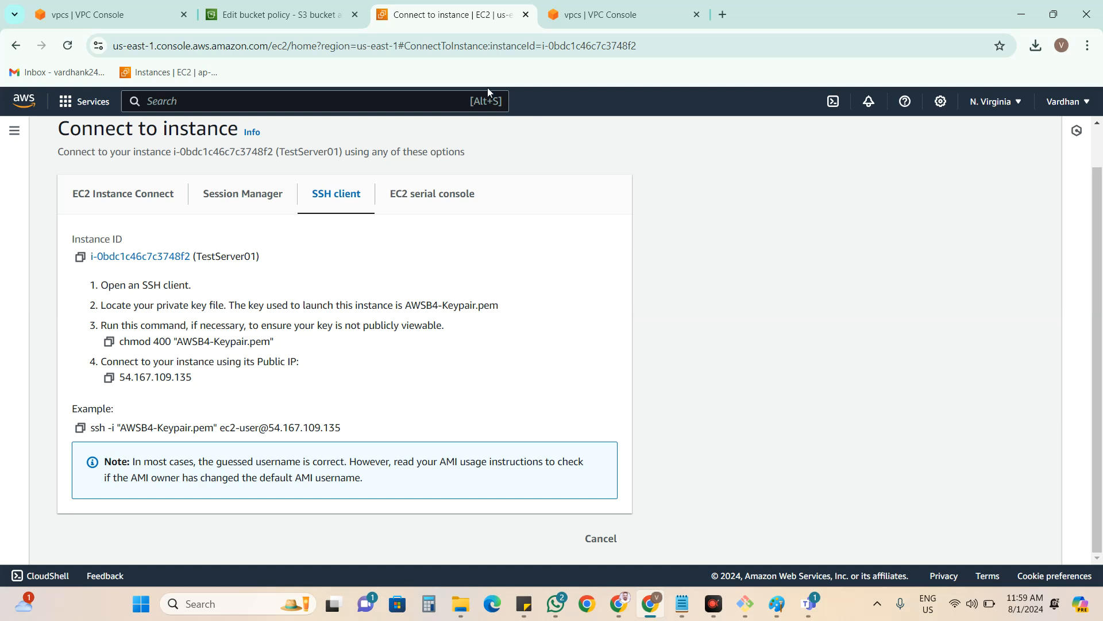
Duplicate the Connect to instance browser tab, place the copy after the last VPC Console tab, and switch to it.
right_click(412, 26)
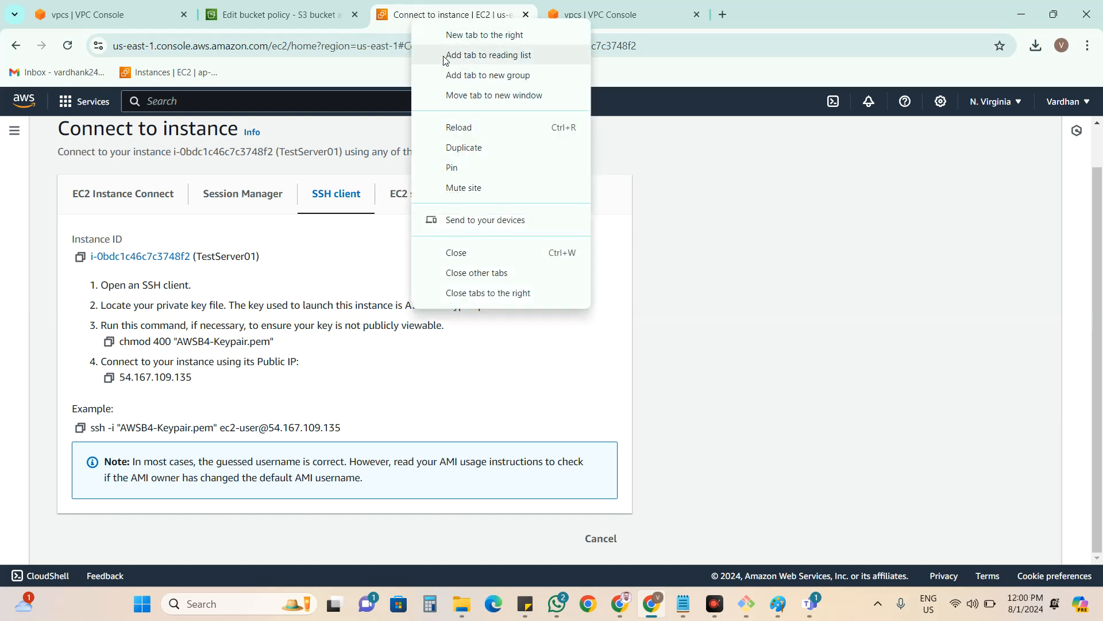
click(468, 138)
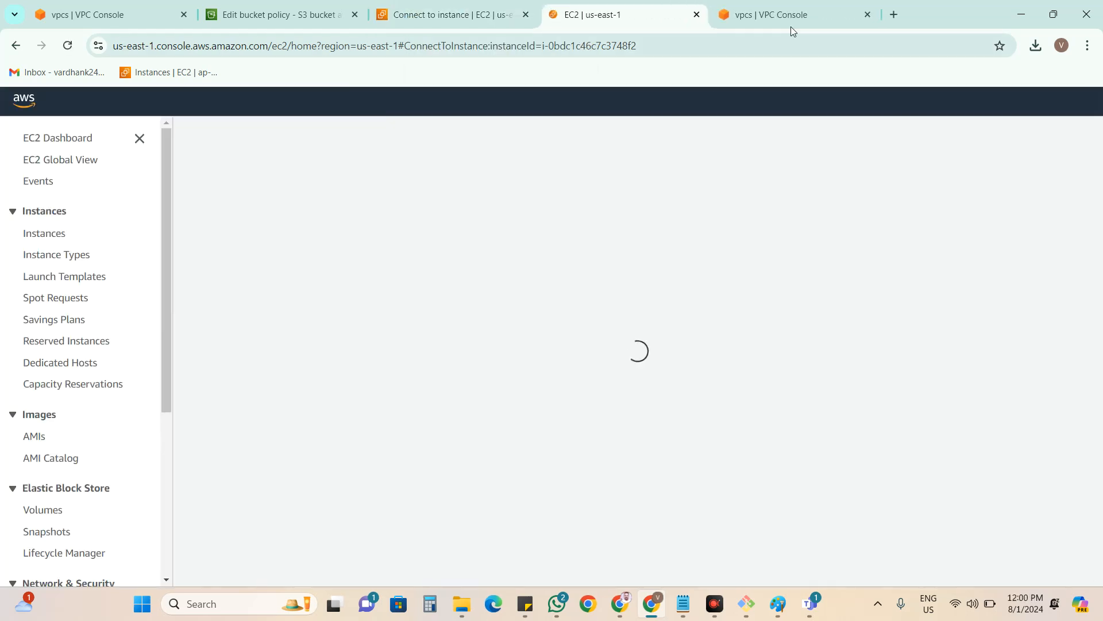
click(796, 6)
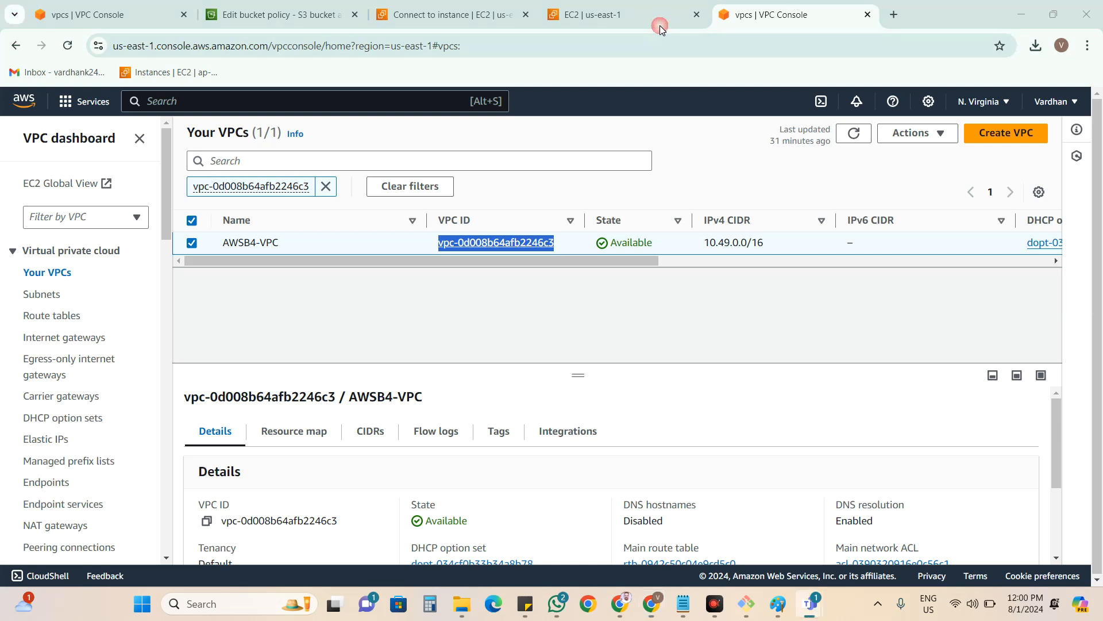
drag(796, 15, 700, 24)
click(762, 14)
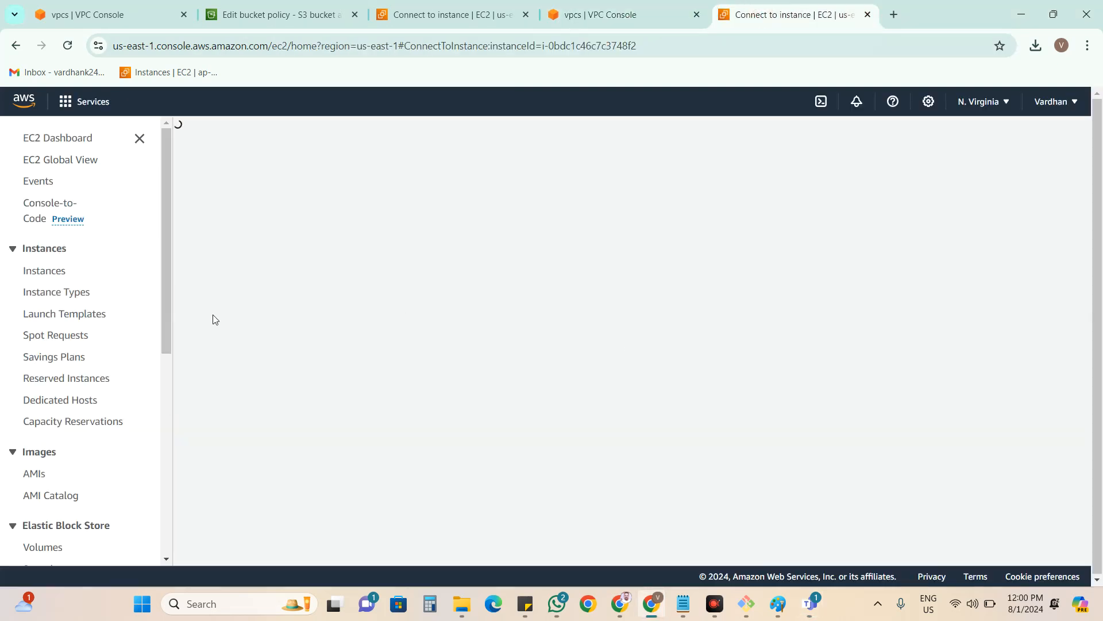
Return to the Instances list in the duplicate tab, try TestServer01's public IPv4 address in the browser, and close that page.
click(117, 140)
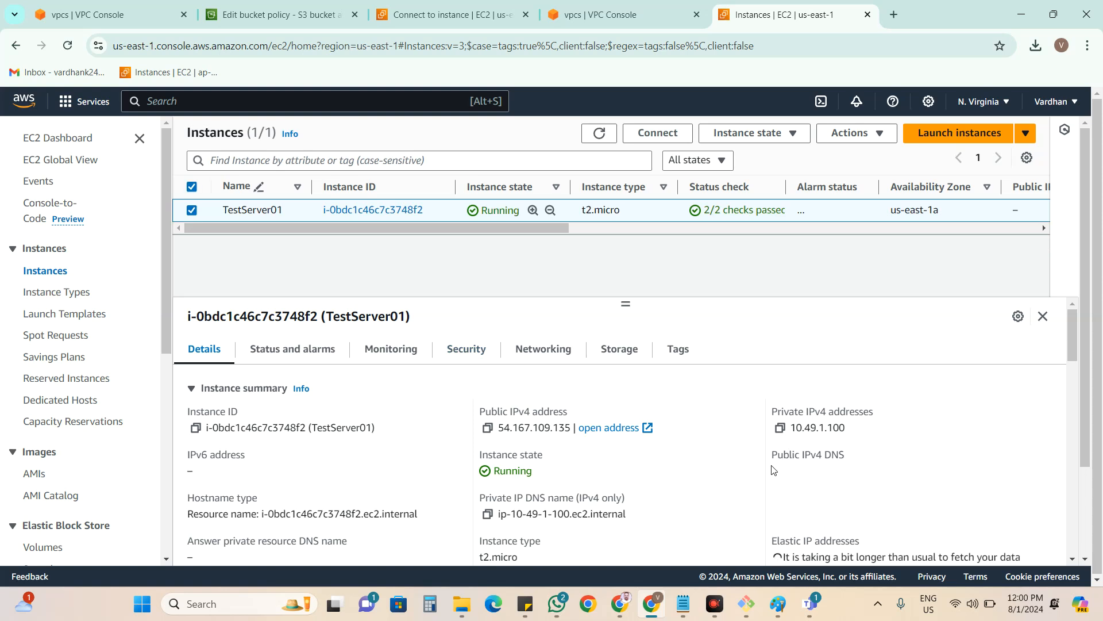
click(594, 429)
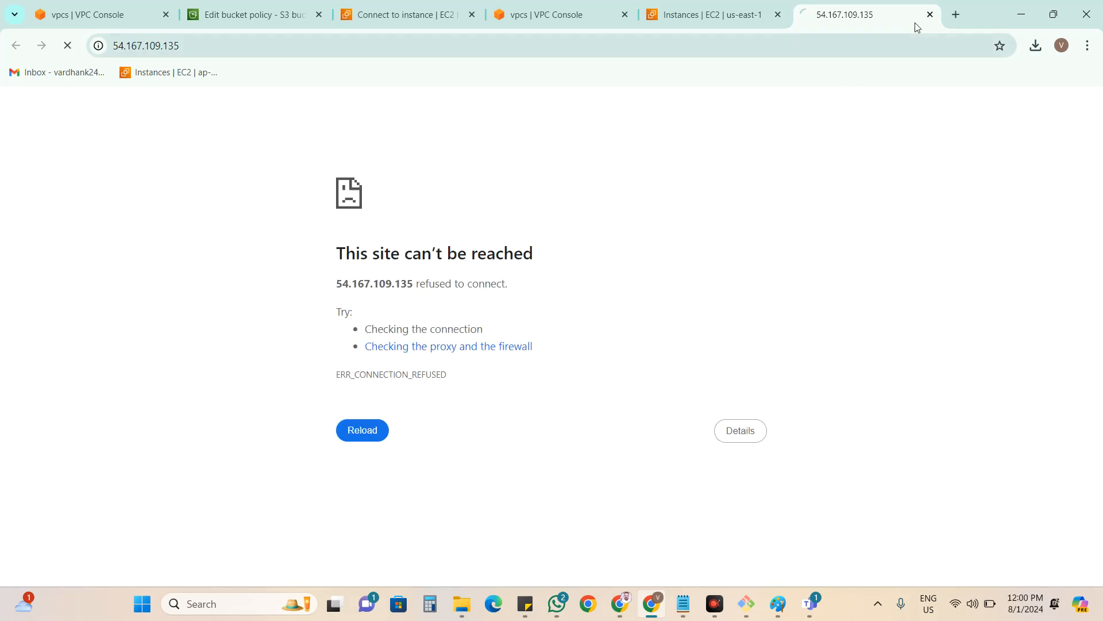
click(929, 14)
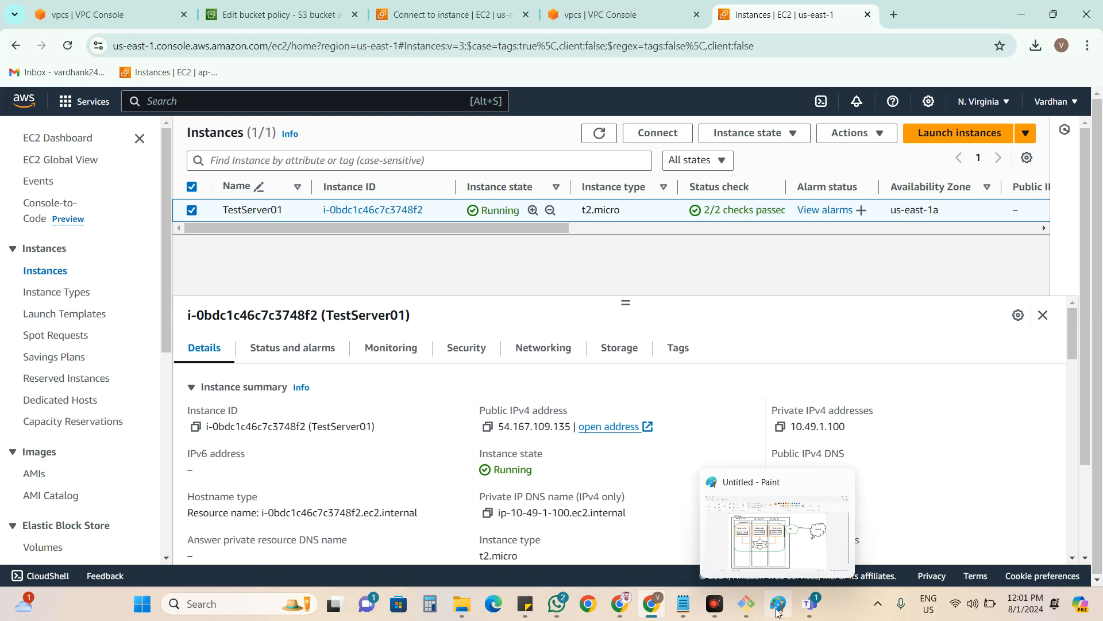
mouse_move(805, 612)
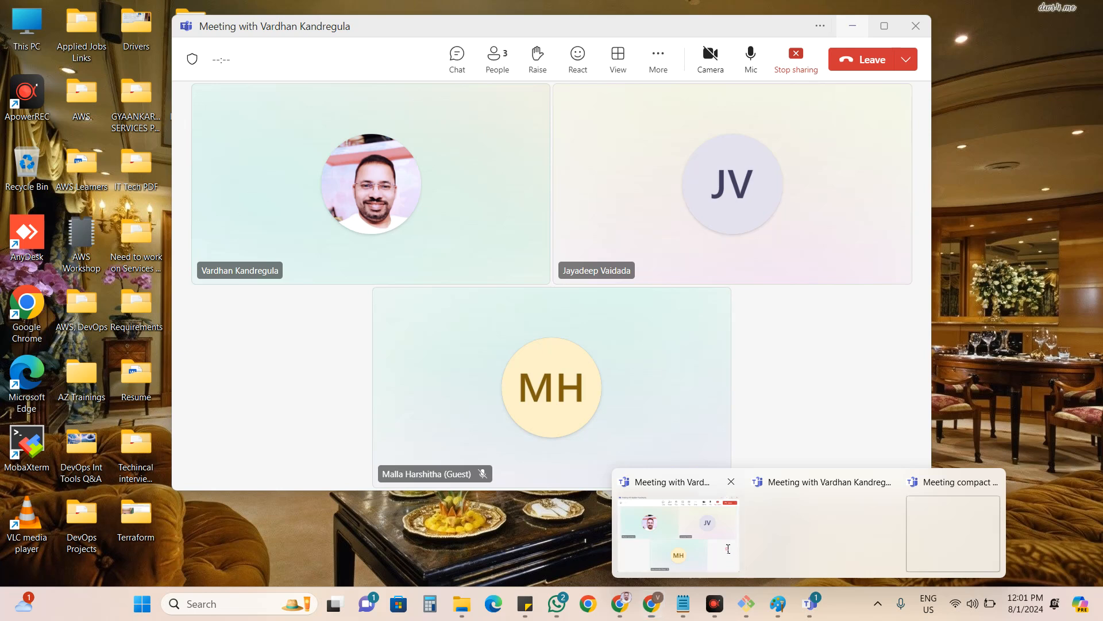
click(727, 553)
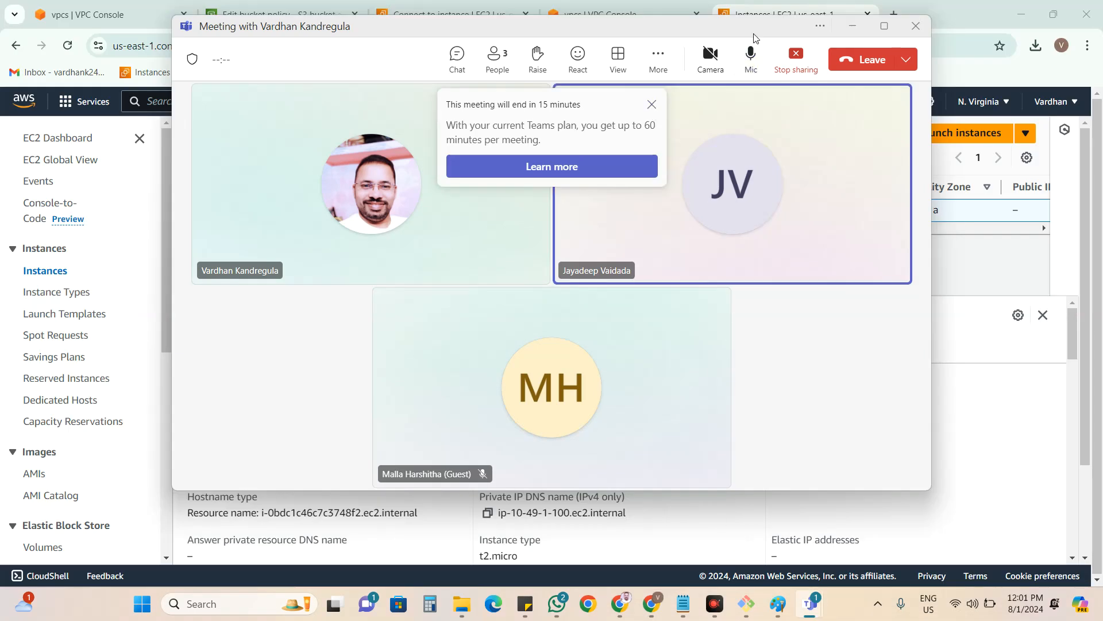
drag(744, 30, 715, 53)
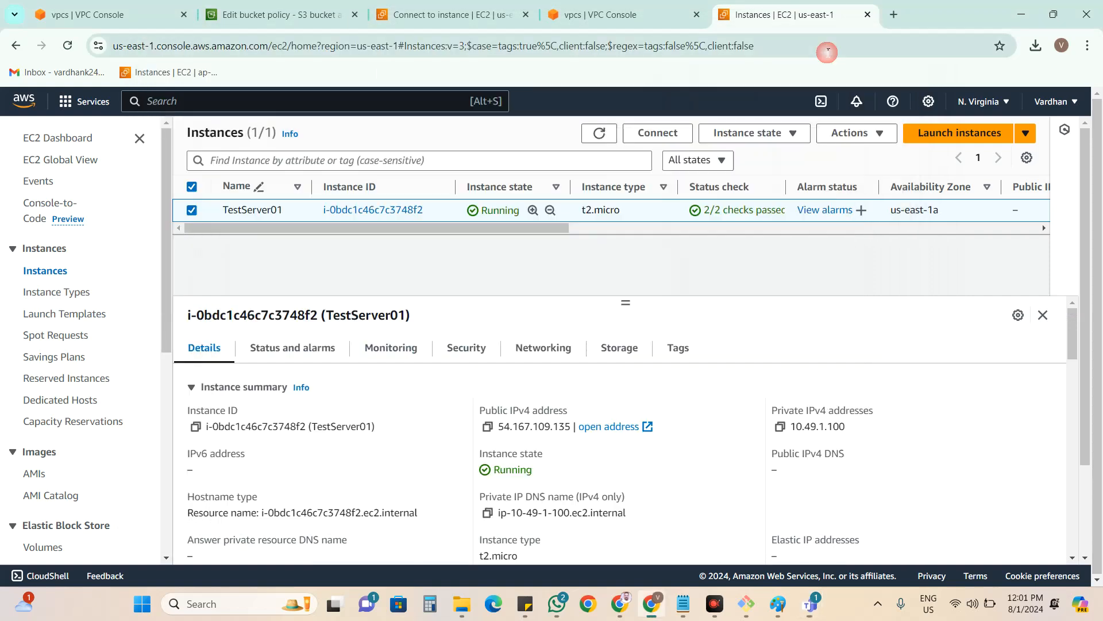
click(825, 50)
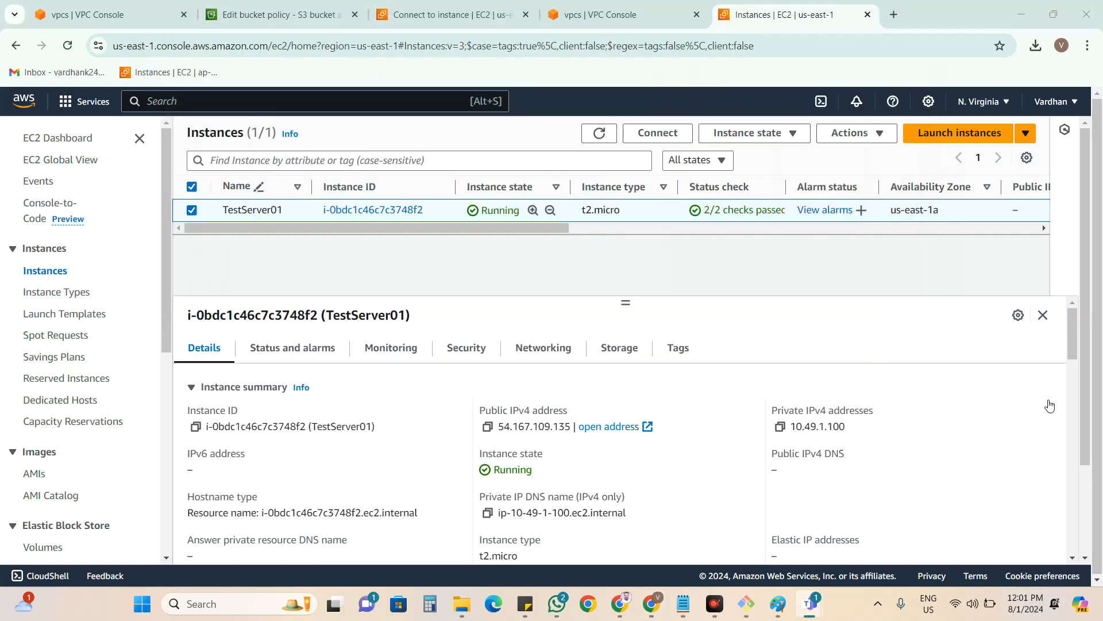
mouse_move(814, 606)
drag(774, 473, 871, 466)
click(871, 466)
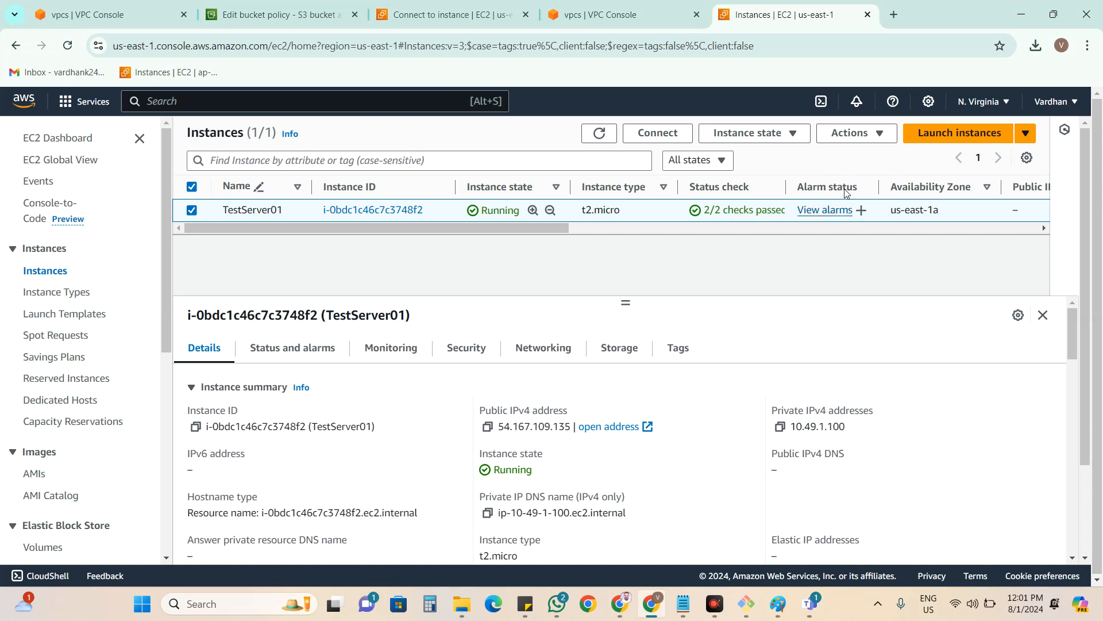
click(849, 133)
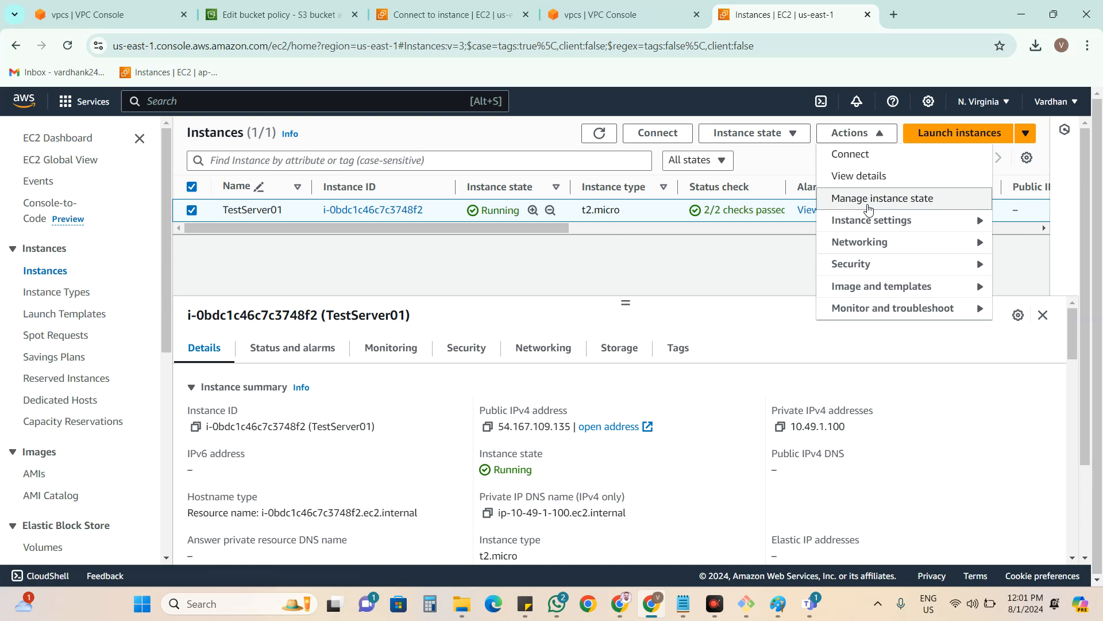
click(774, 272)
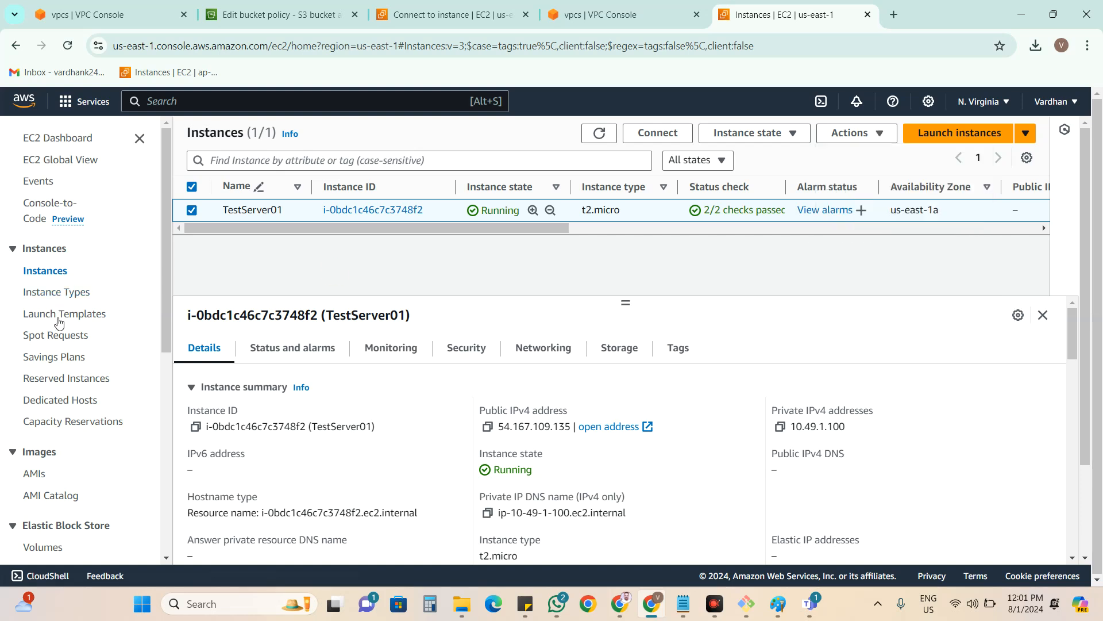
Open the VPC Subnets list, examine the auto-assign IP and hostname type settings of AWSB4-PublicSubnet-1, and return to the list.
key(ctrl+Tab)
click(45, 292)
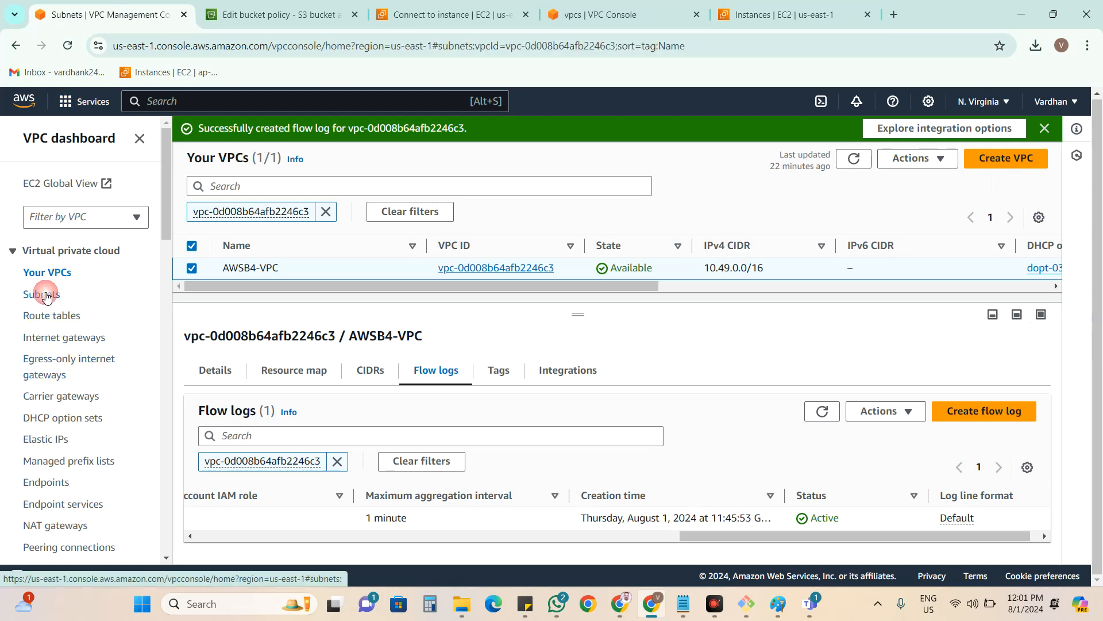
click(363, 246)
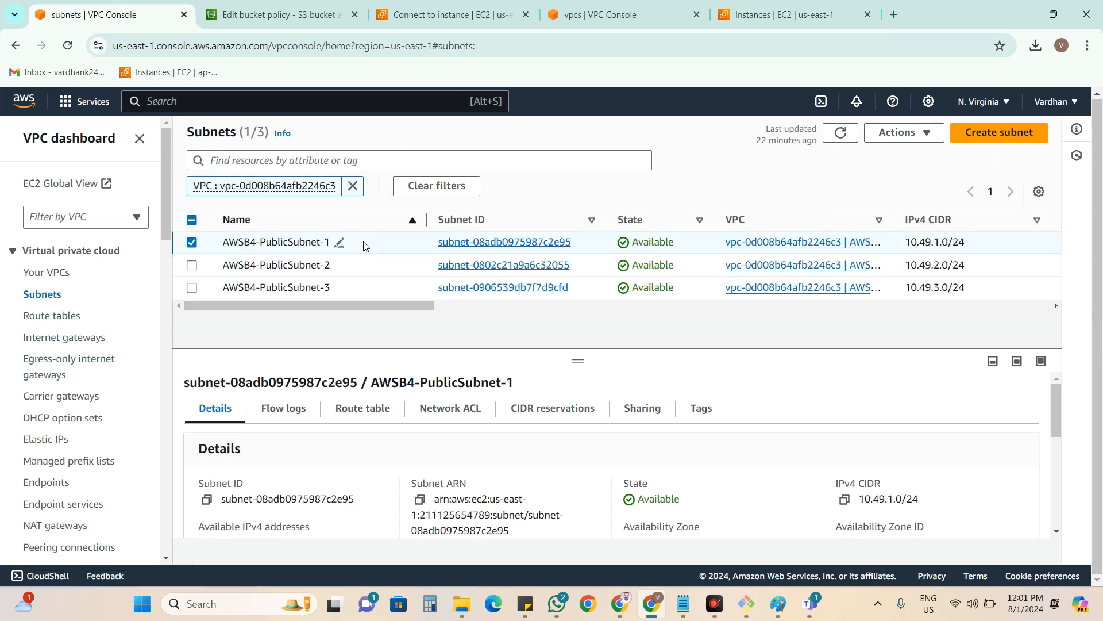
click(899, 132)
click(911, 196)
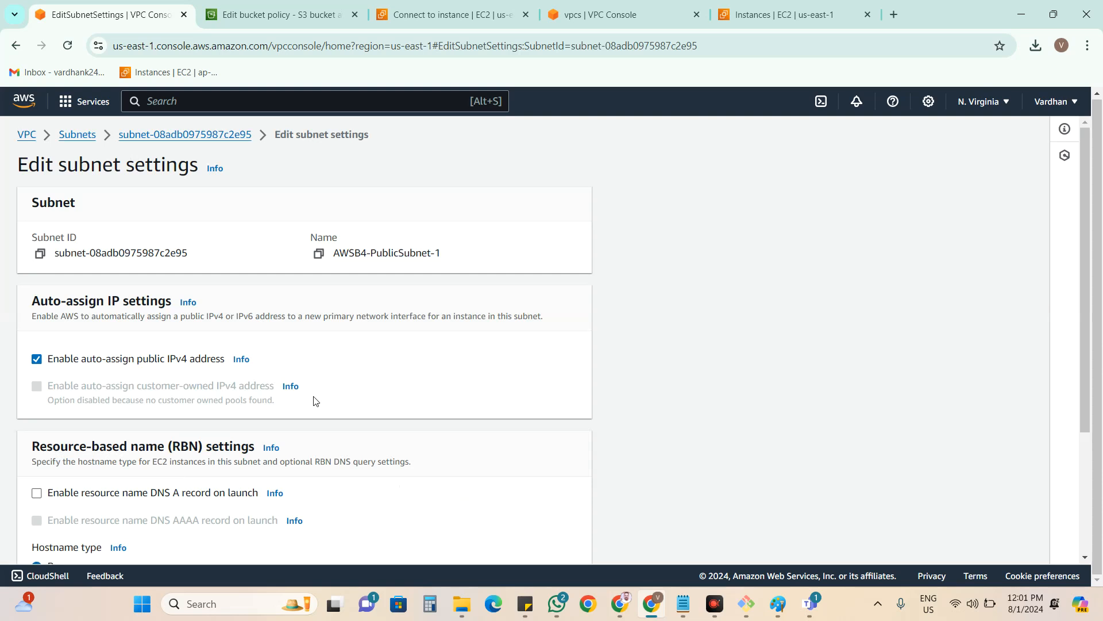
scroll(315, 401, down, 2)
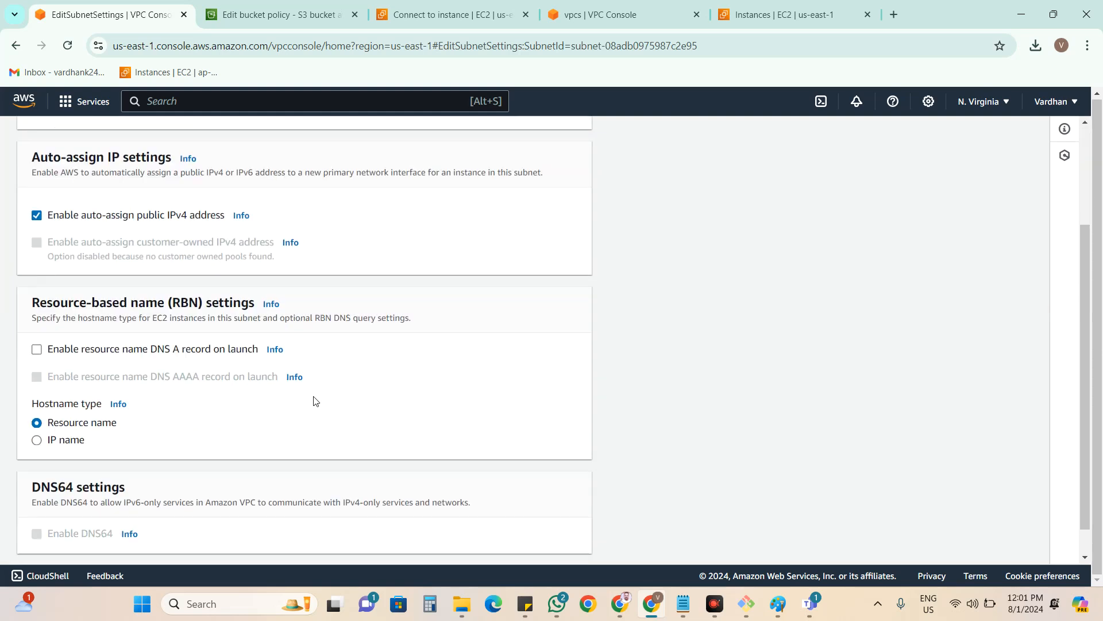
scroll(315, 401, down, 1)
scroll(315, 401, up, 3)
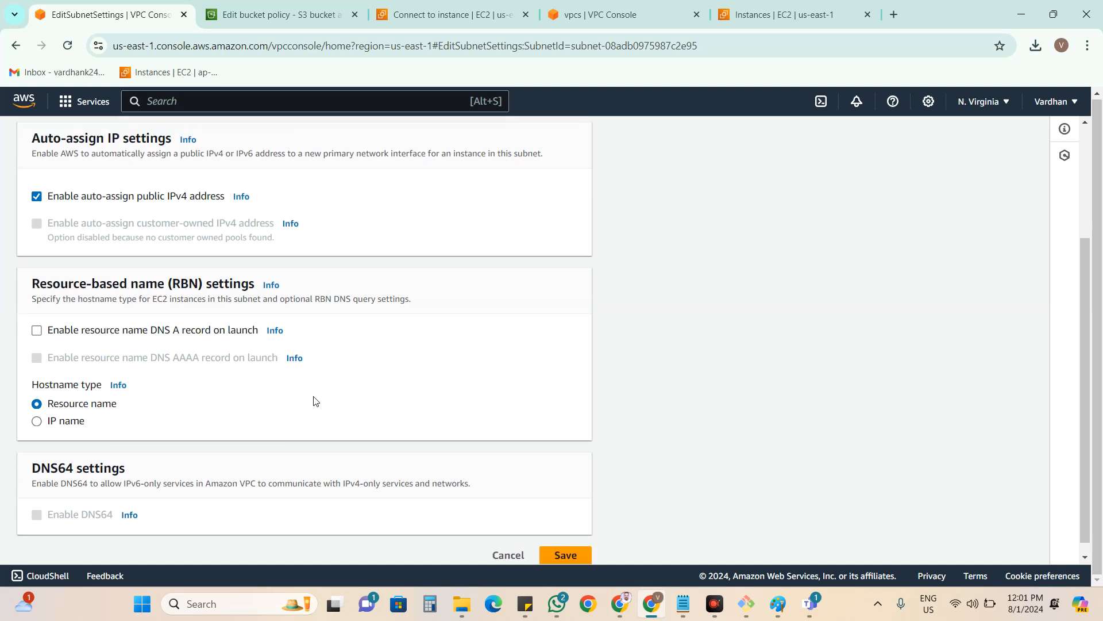
click(208, 142)
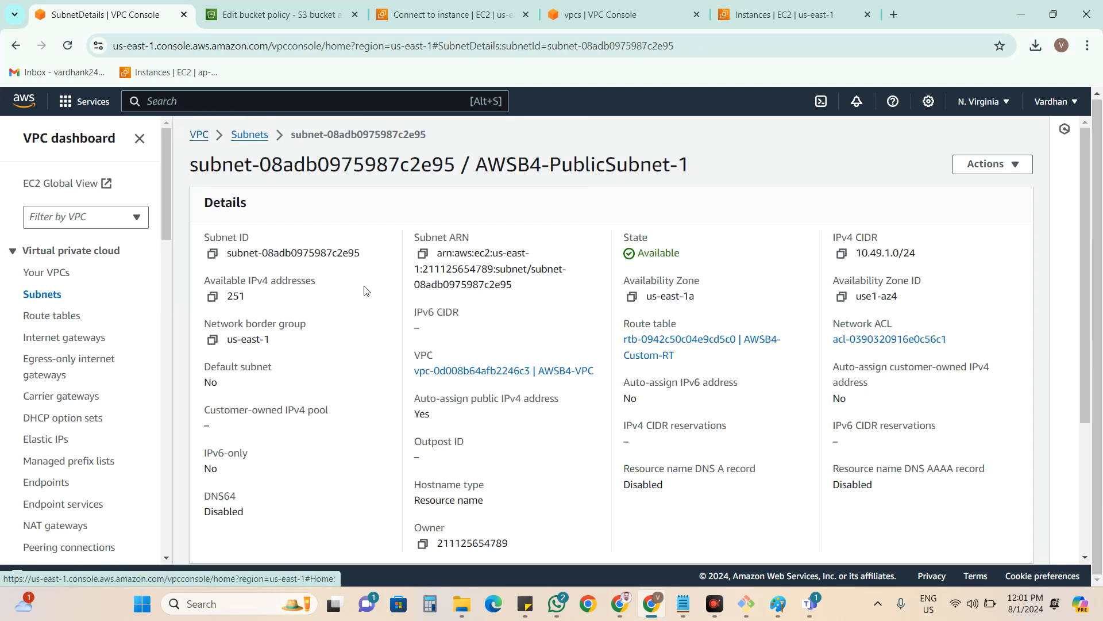
click(250, 136)
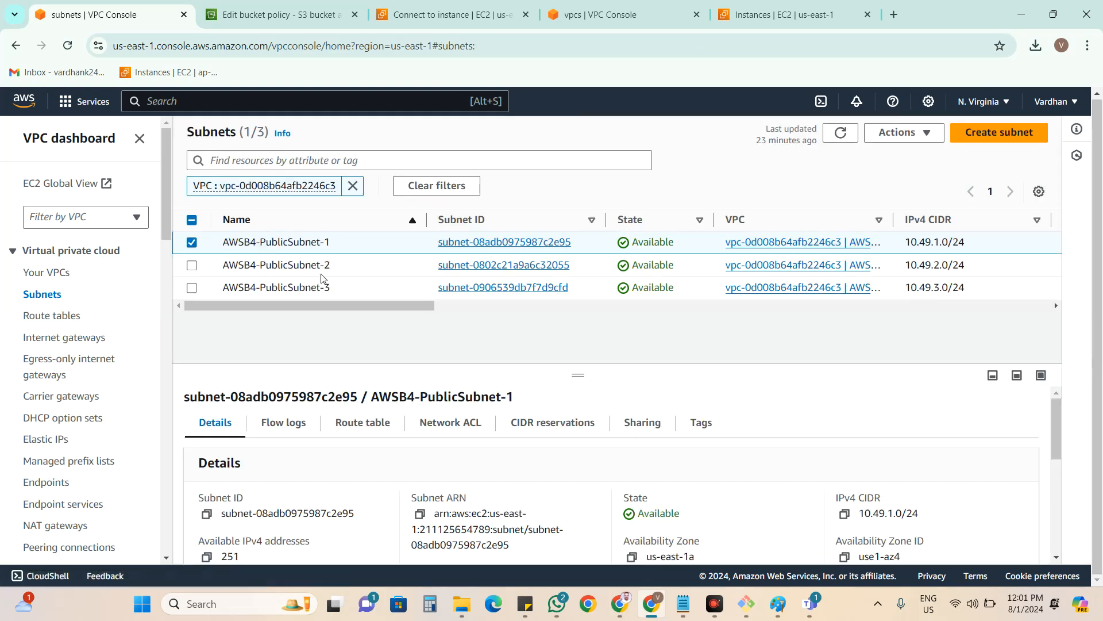
Examine the auto-assign IP and hostname type settings of AWSB4-PublicSubnet-2 and return to the subnet list.
click(362, 265)
click(902, 134)
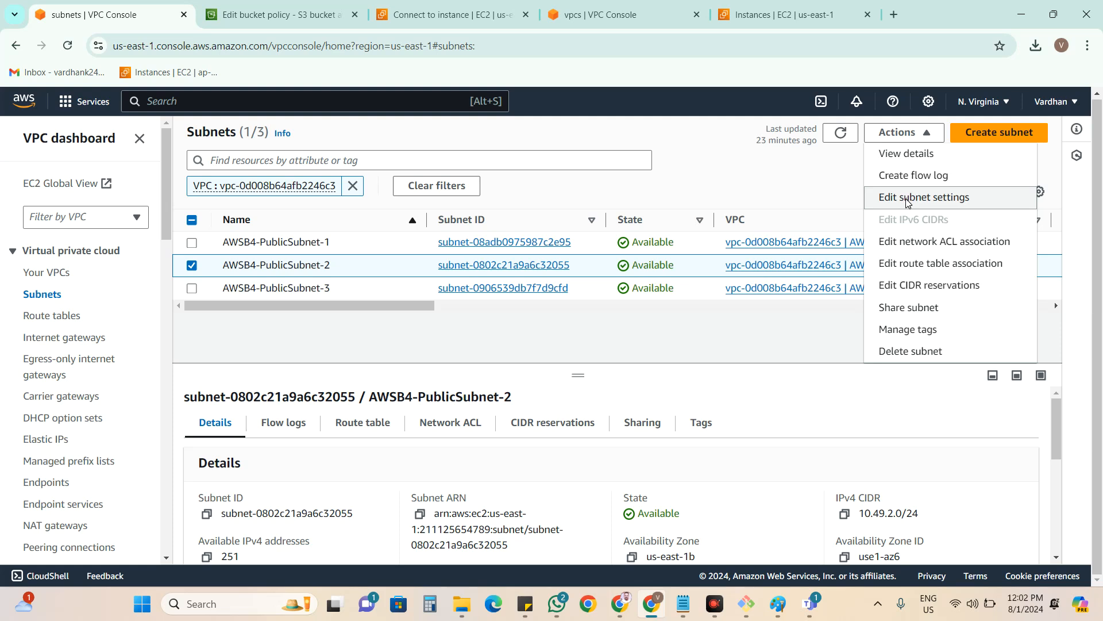
click(907, 198)
scroll(350, 356, down, 3)
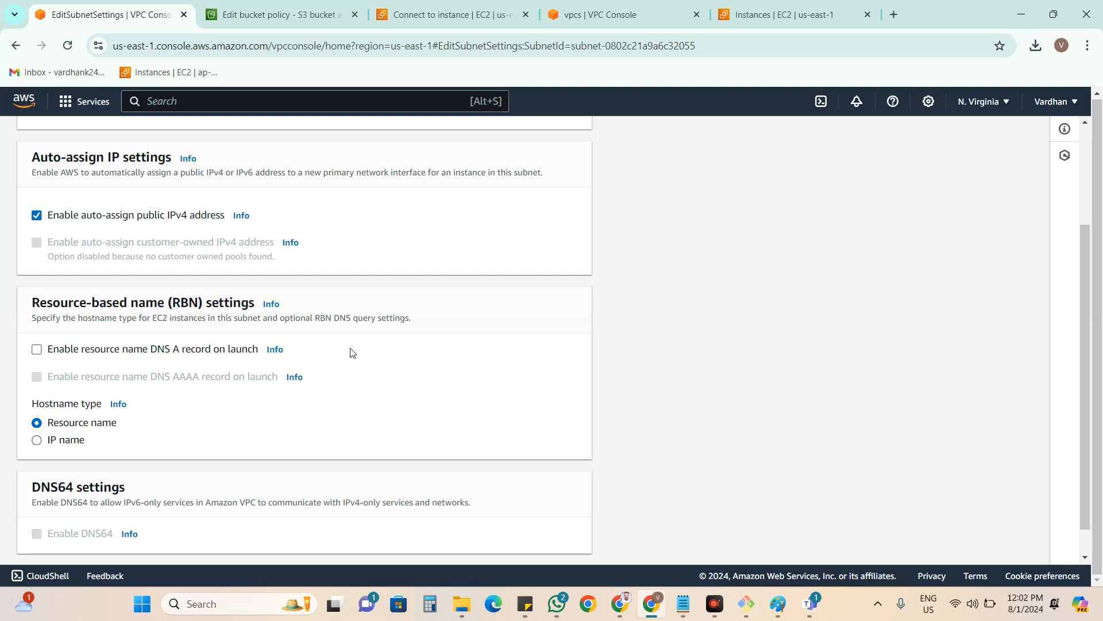
scroll(352, 350, up, 3)
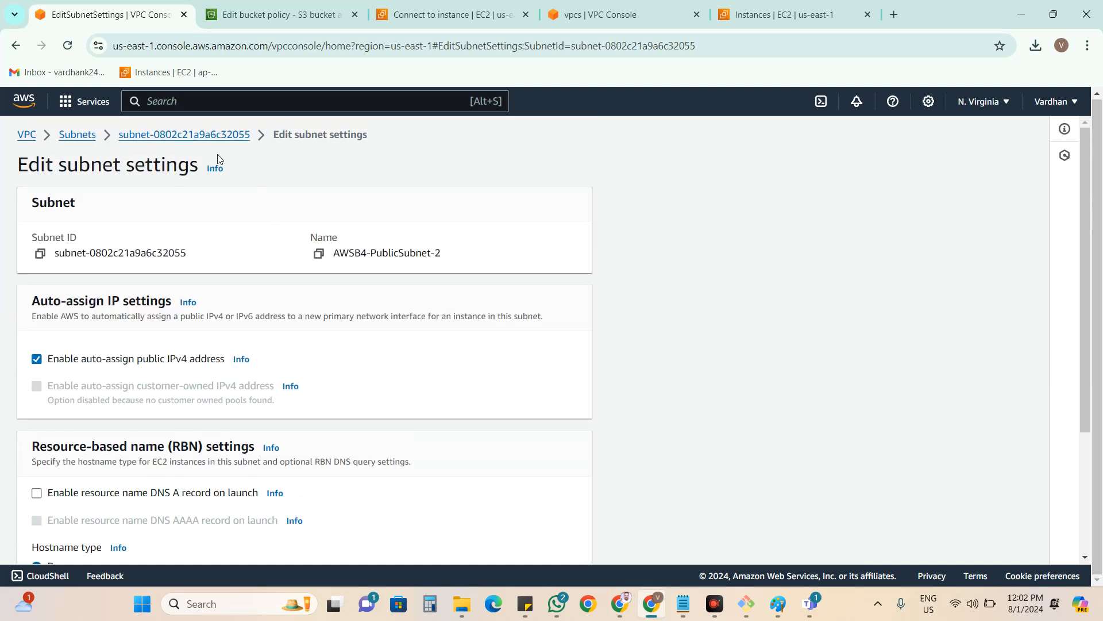
click(96, 146)
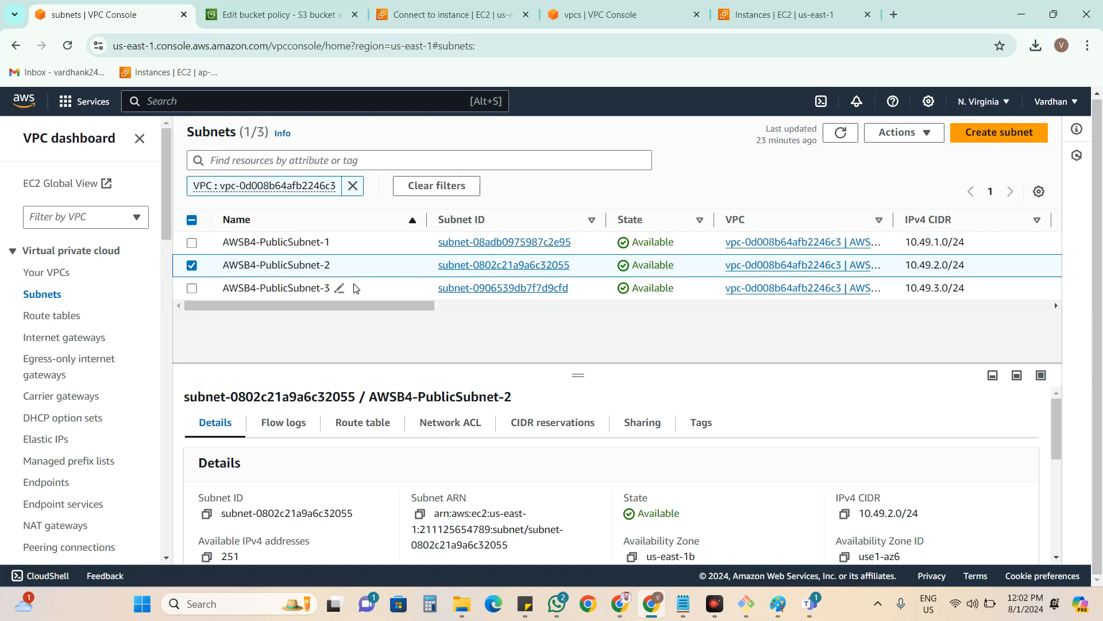
Set the hostname type of AWSB4-PublicSubnet-3 to Resource name and save the subnet settings.
click(353, 288)
click(899, 134)
click(903, 197)
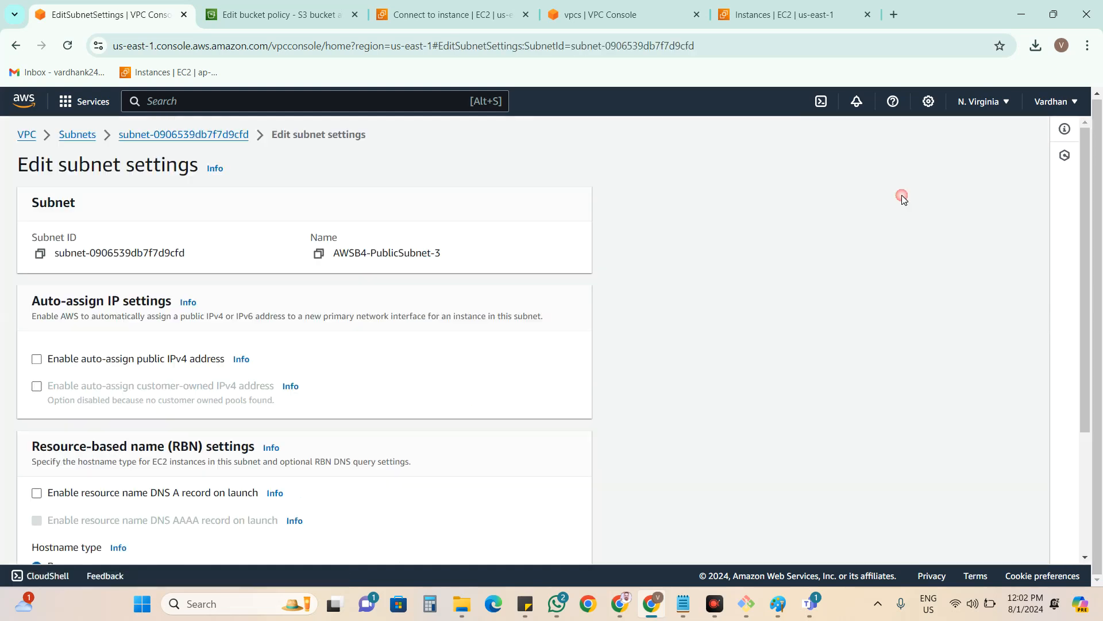
scroll(390, 304, down, 3)
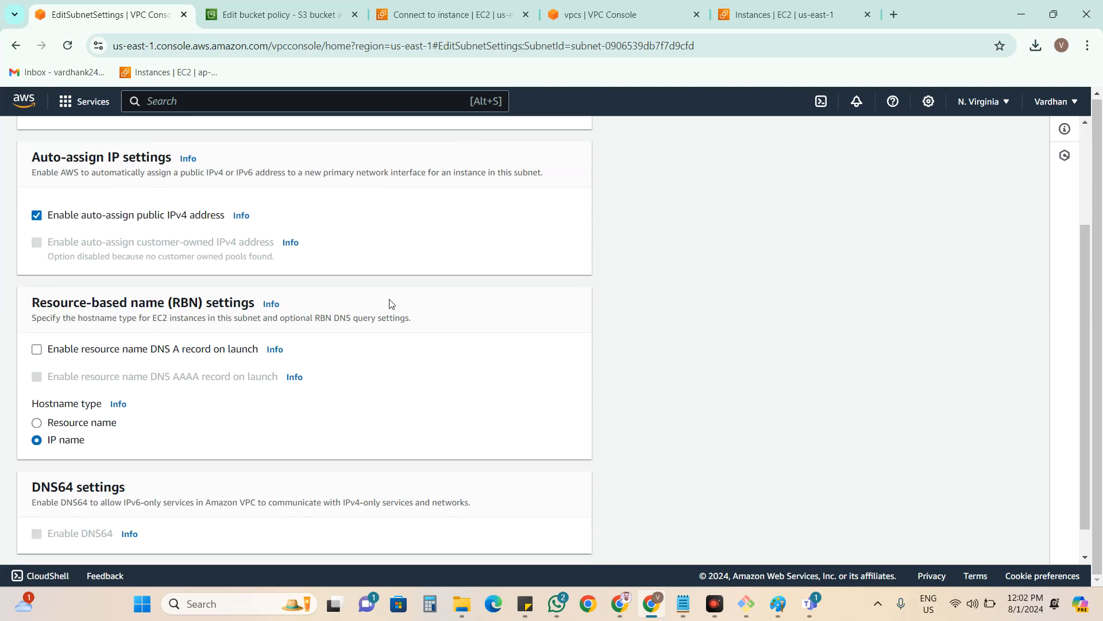
scroll(391, 304, down, 1)
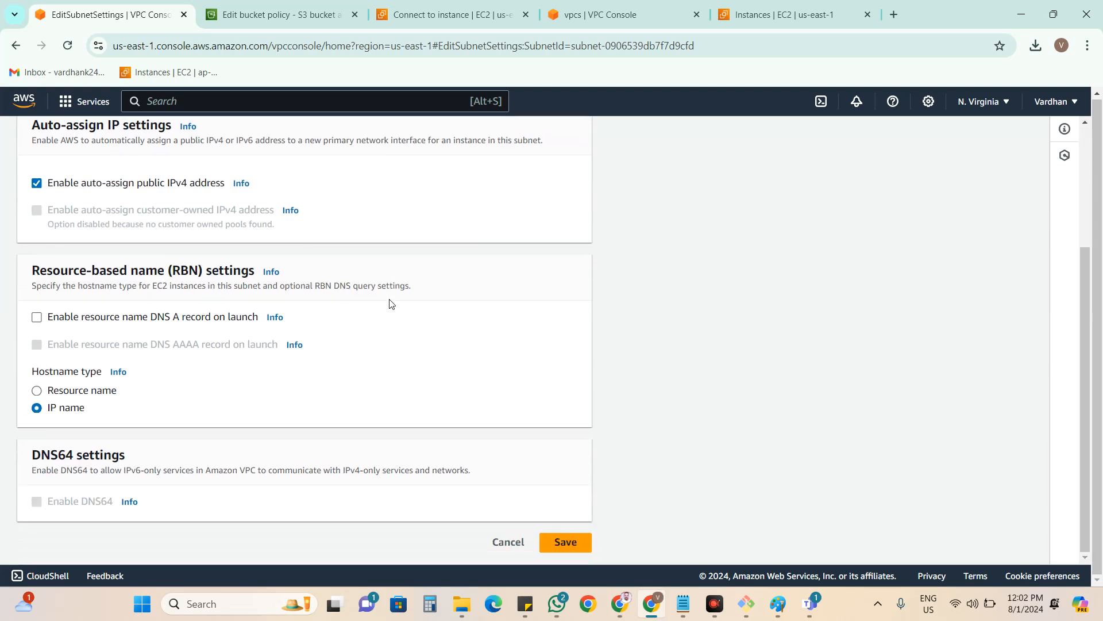
click(37, 390)
click(572, 543)
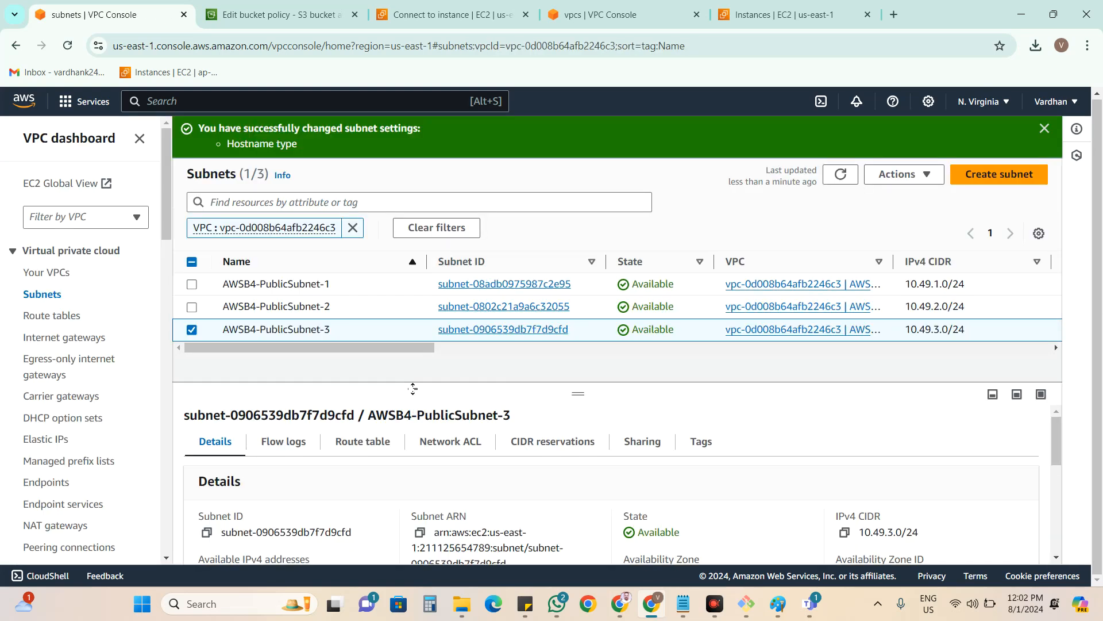
Dismiss the subnet settings notification and restart sharing the entire screen in the Teams meeting.
click(1044, 128)
click(744, 15)
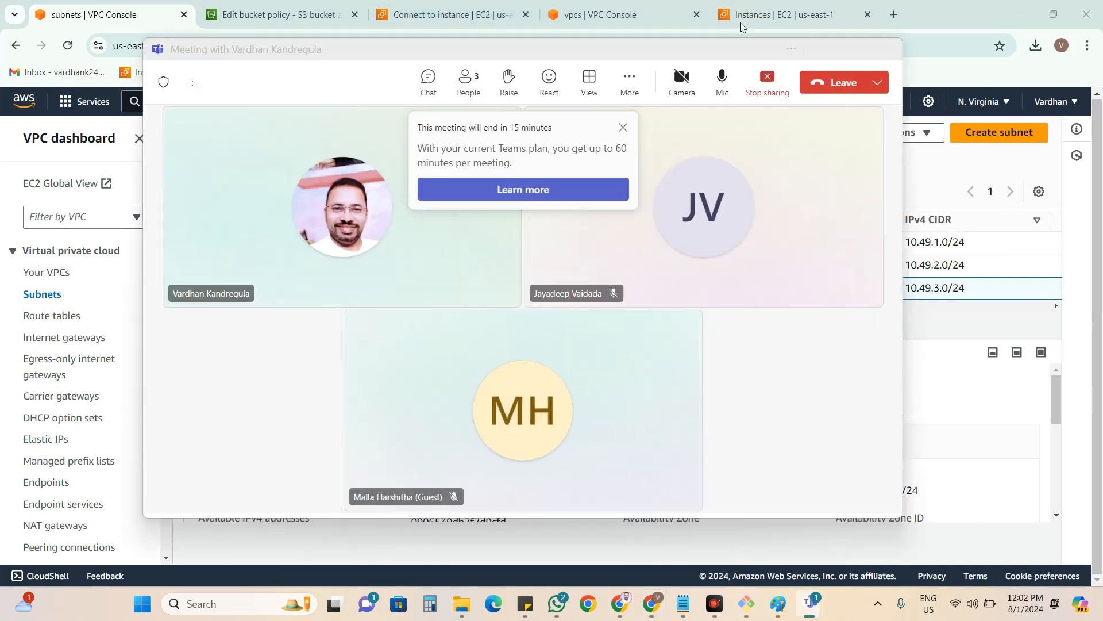
click(782, 87)
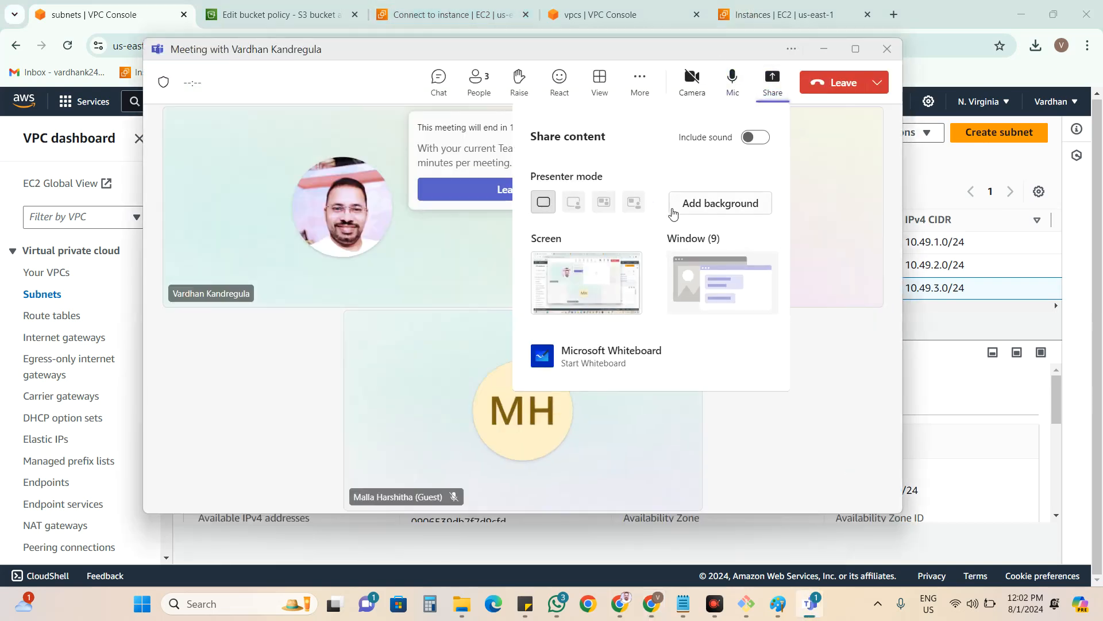
click(593, 259)
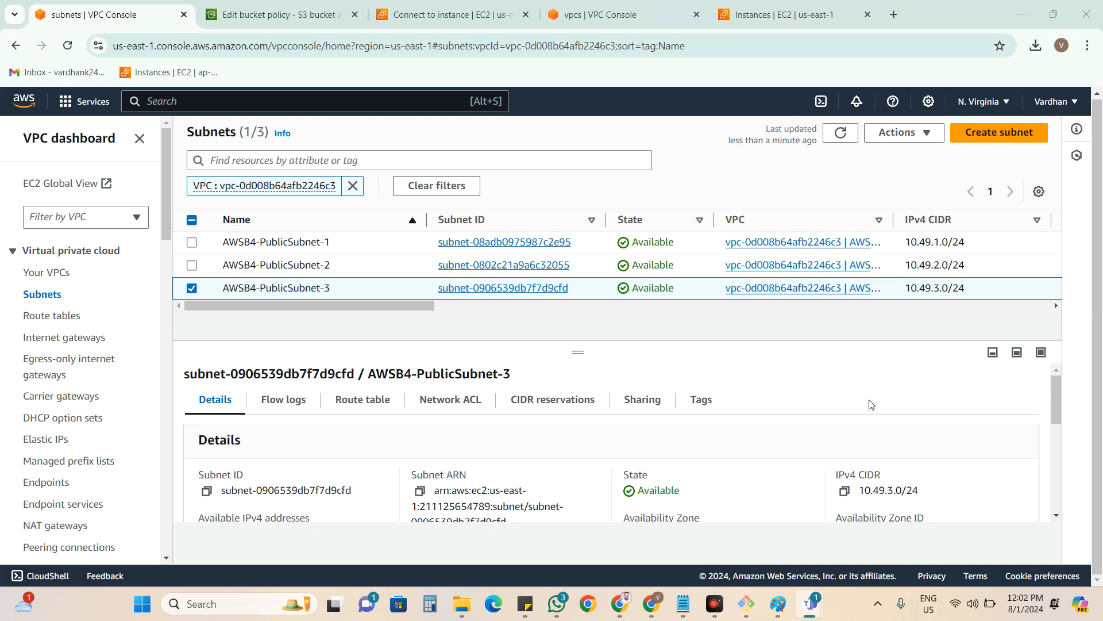
Return to the EC2 Instances list, refresh it, and examine TestServer01's details from the instance summary through the host and placement group.
click(814, 17)
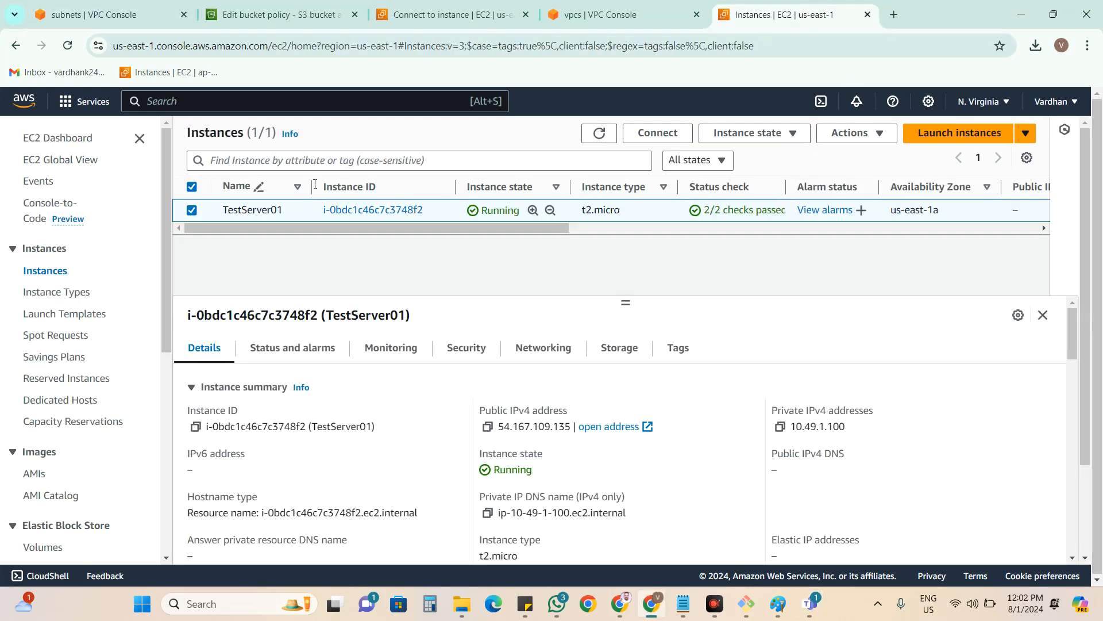
click(603, 135)
scroll(592, 516, down, 3)
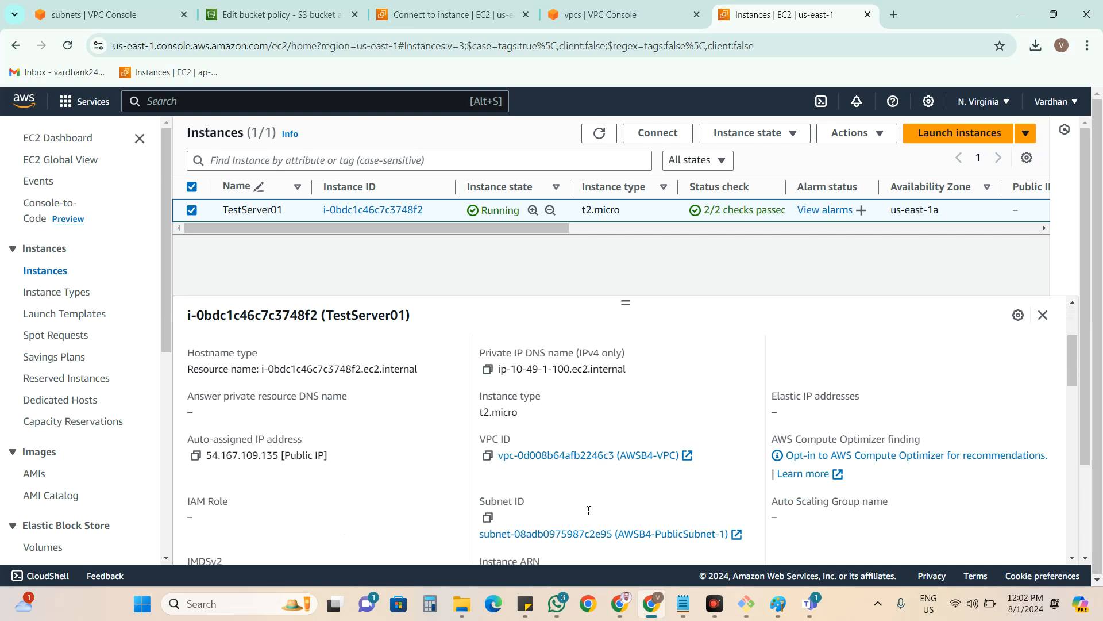
scroll(609, 482, down, 2)
scroll(609, 482, down, 1)
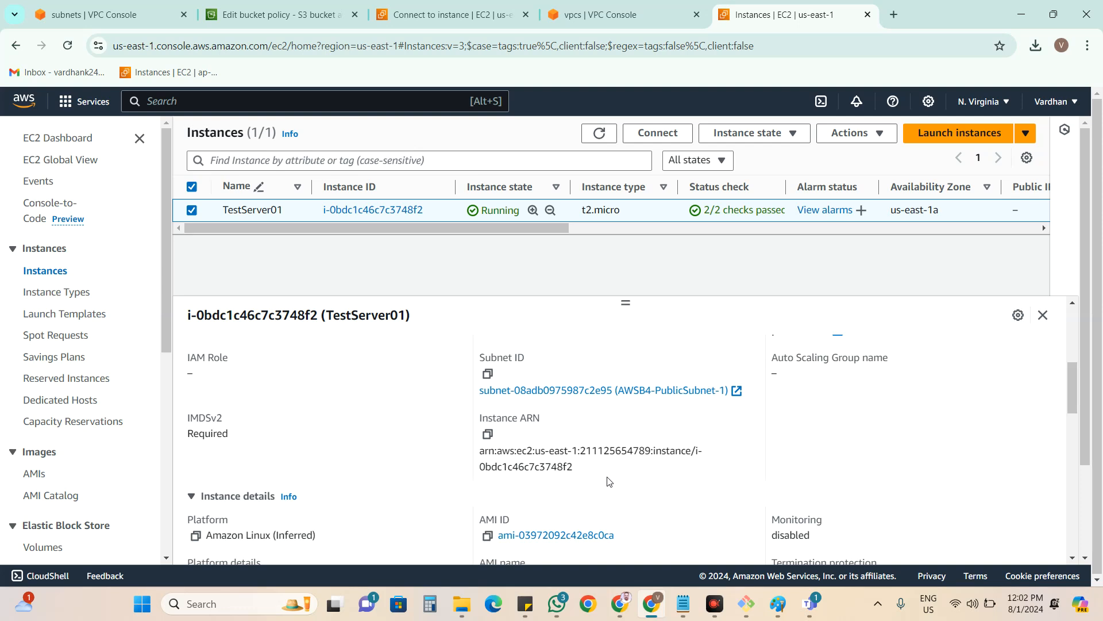
scroll(609, 482, down, 7)
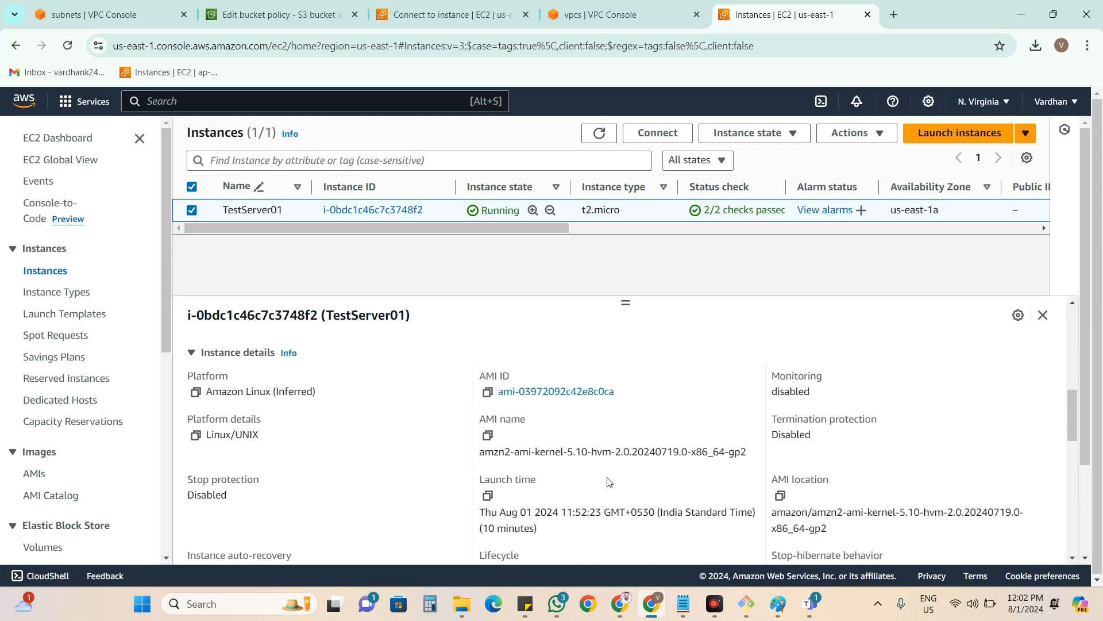
scroll(609, 481, down, 9)
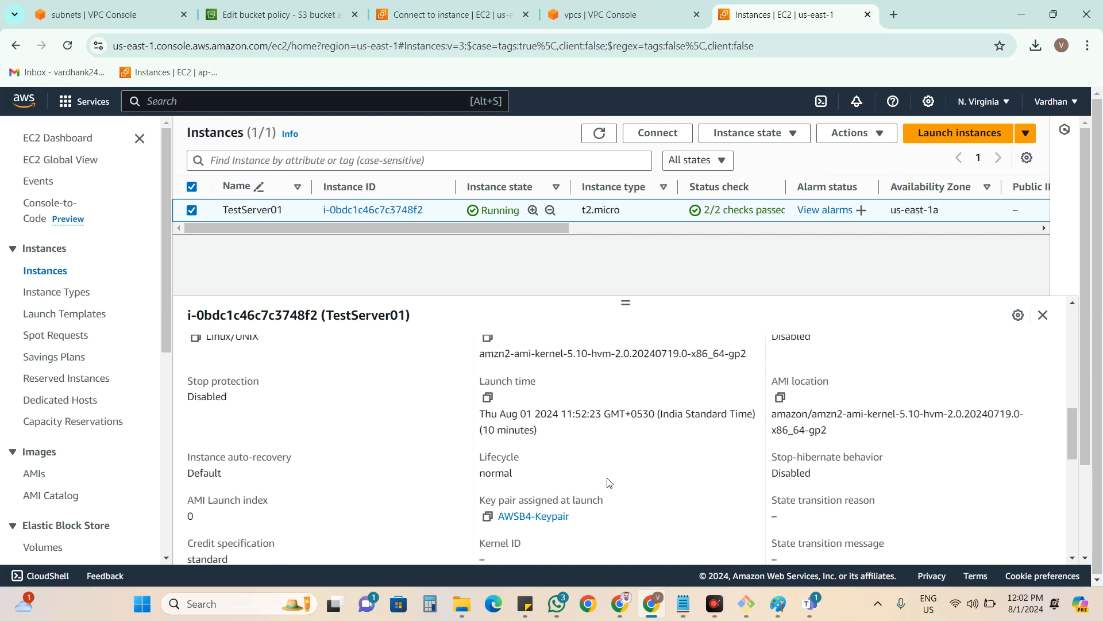
scroll(609, 482, down, 8)
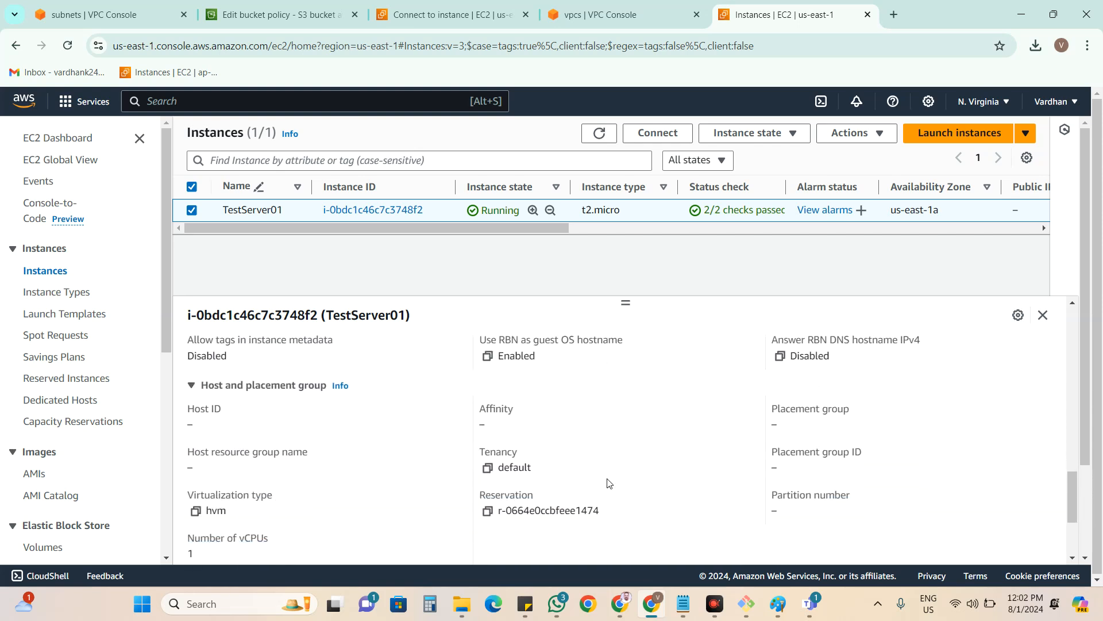
scroll(609, 483, up, 5)
scroll(609, 483, up, 18)
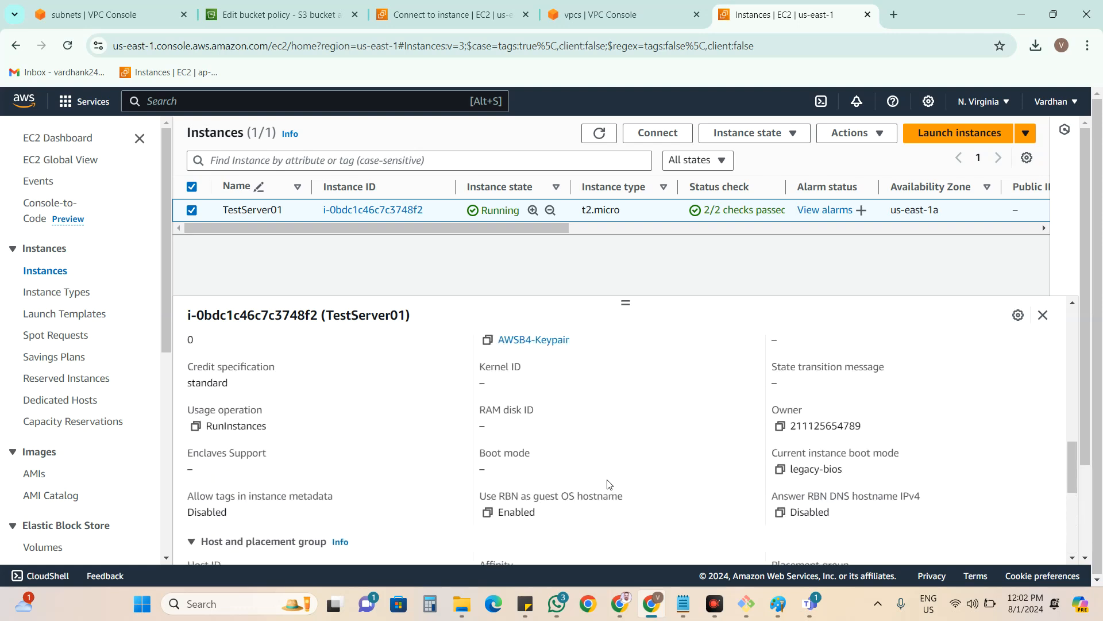
scroll(609, 484, up, 7)
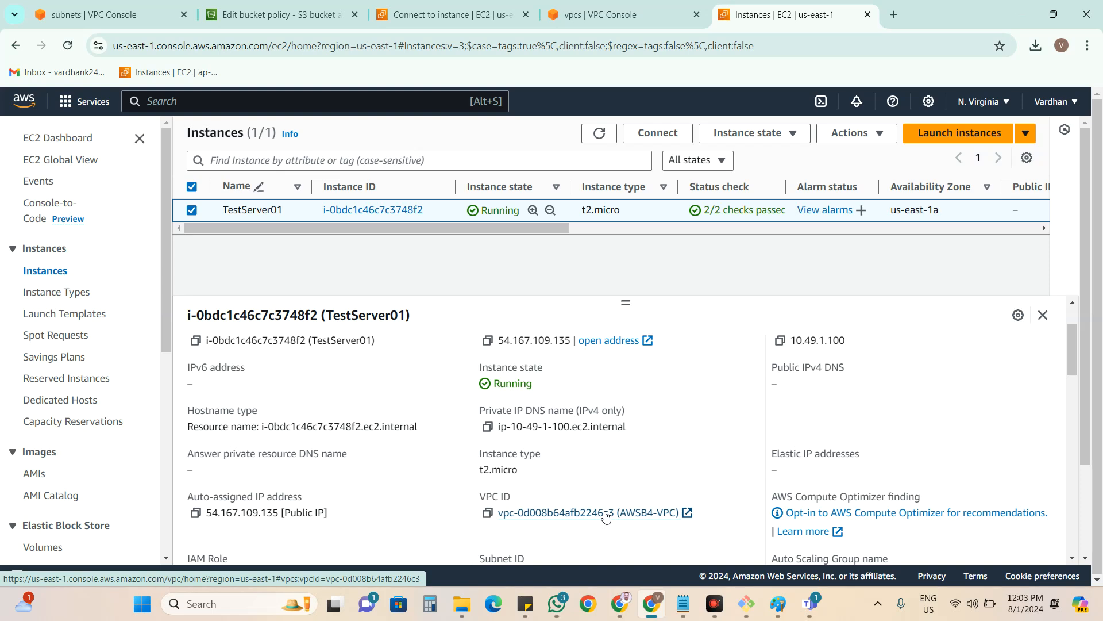
scroll(640, 455, up, 1)
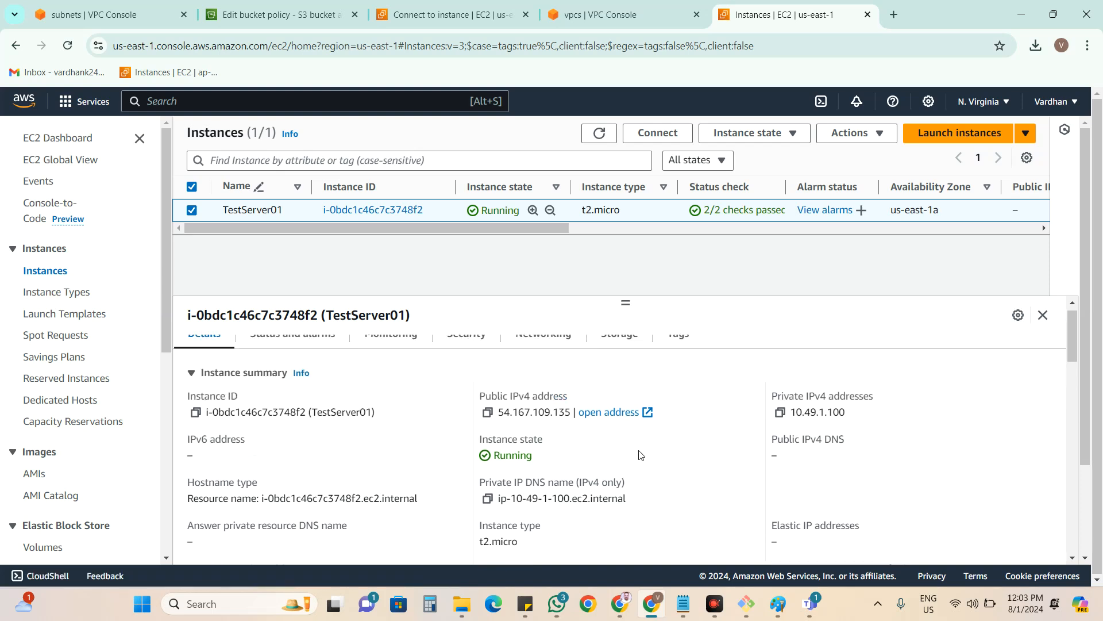
scroll(640, 455, up, 1)
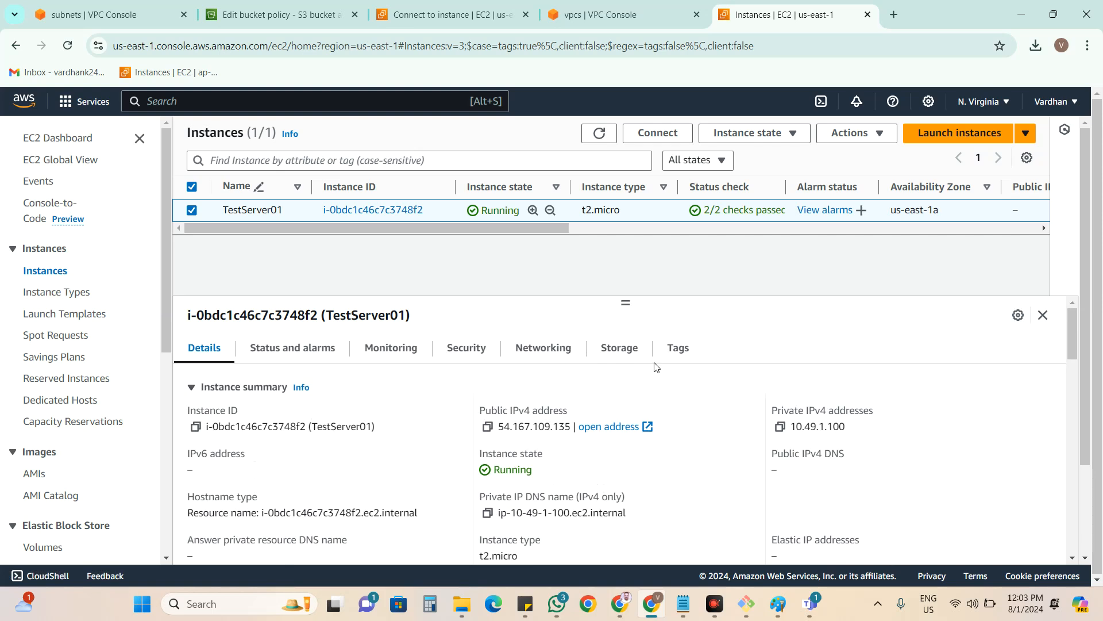
Look at the awsb4flowlogs bucket policy page and view the flow logs of AWSB4-PublicSubnet-3.
click(136, 8)
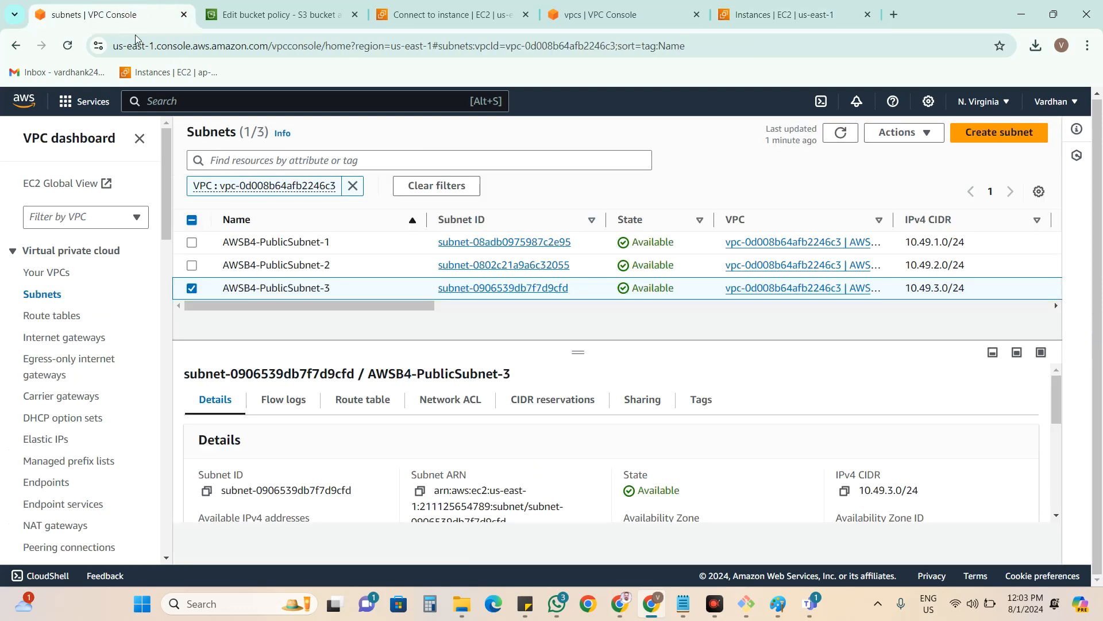
click(323, 23)
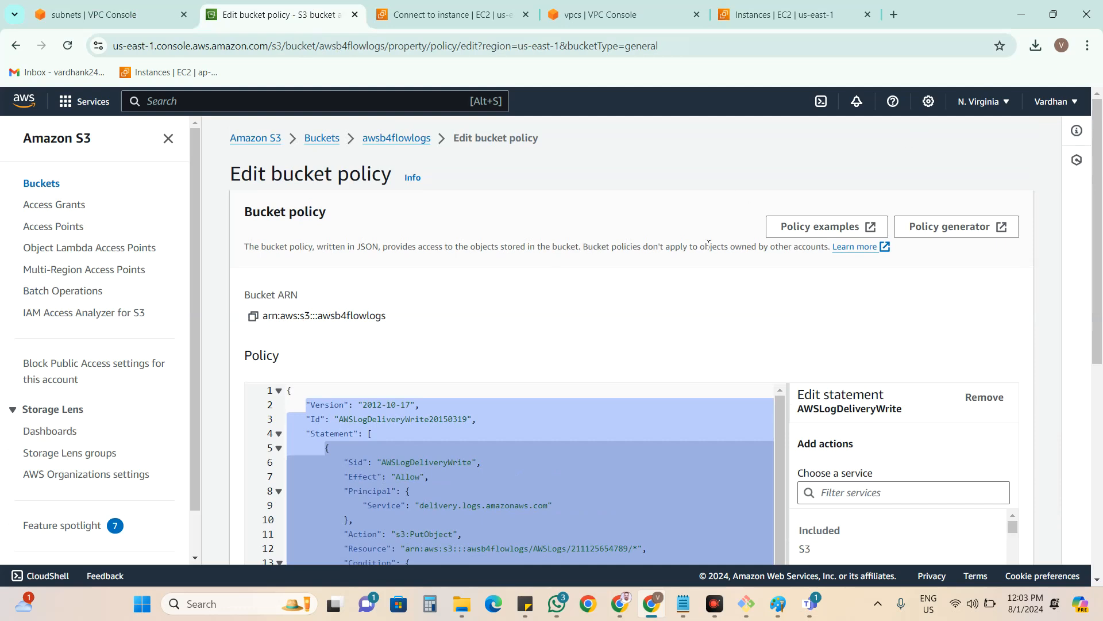
click(67, 45)
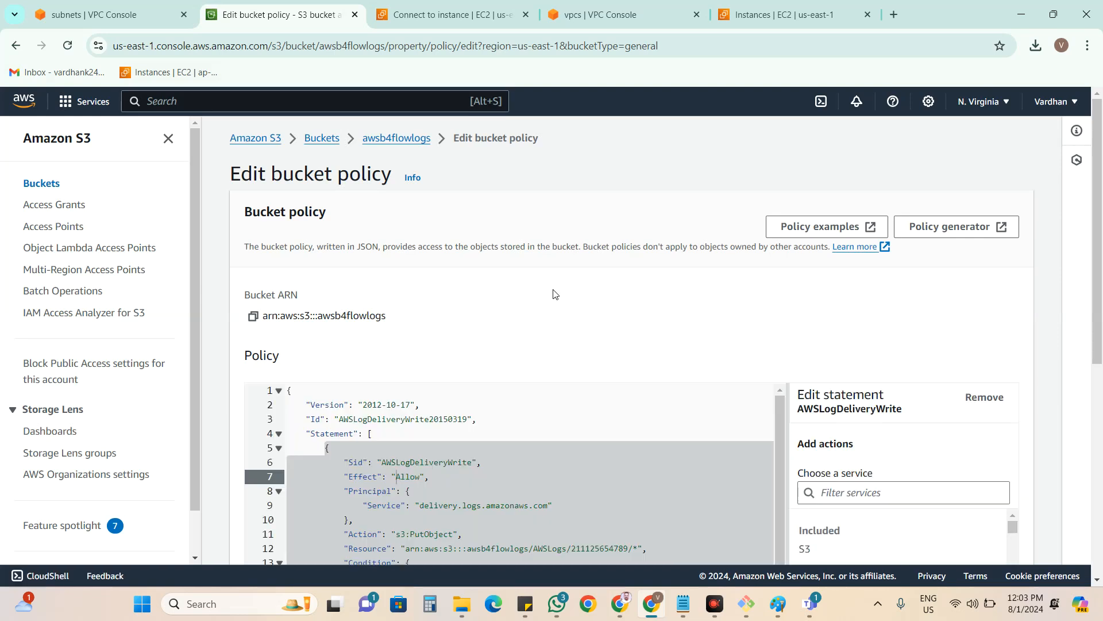
click(150, 23)
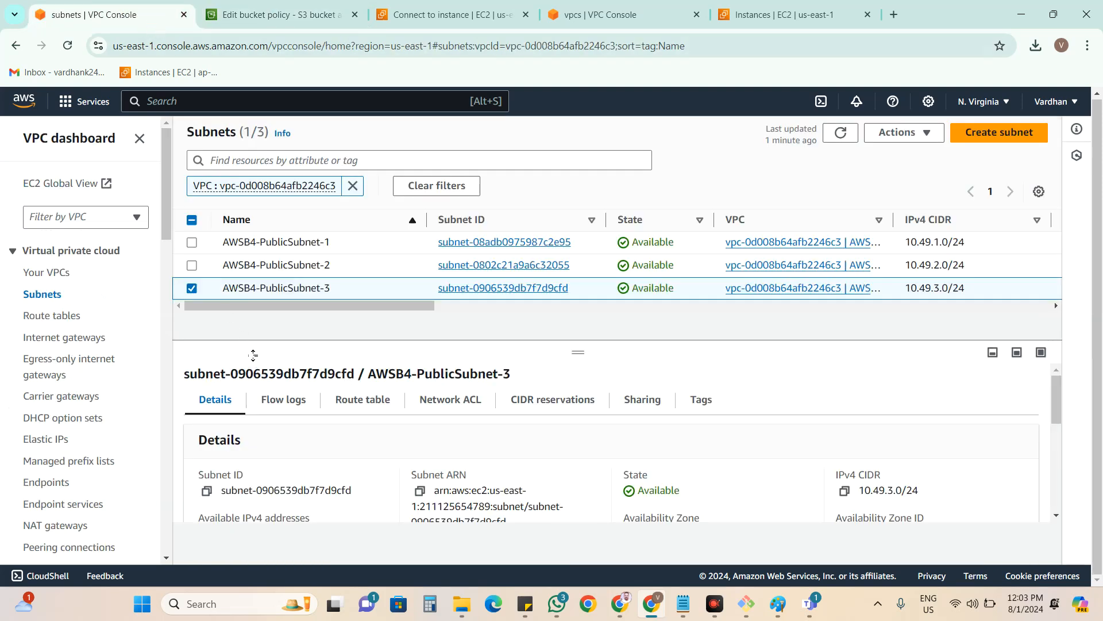
click(287, 401)
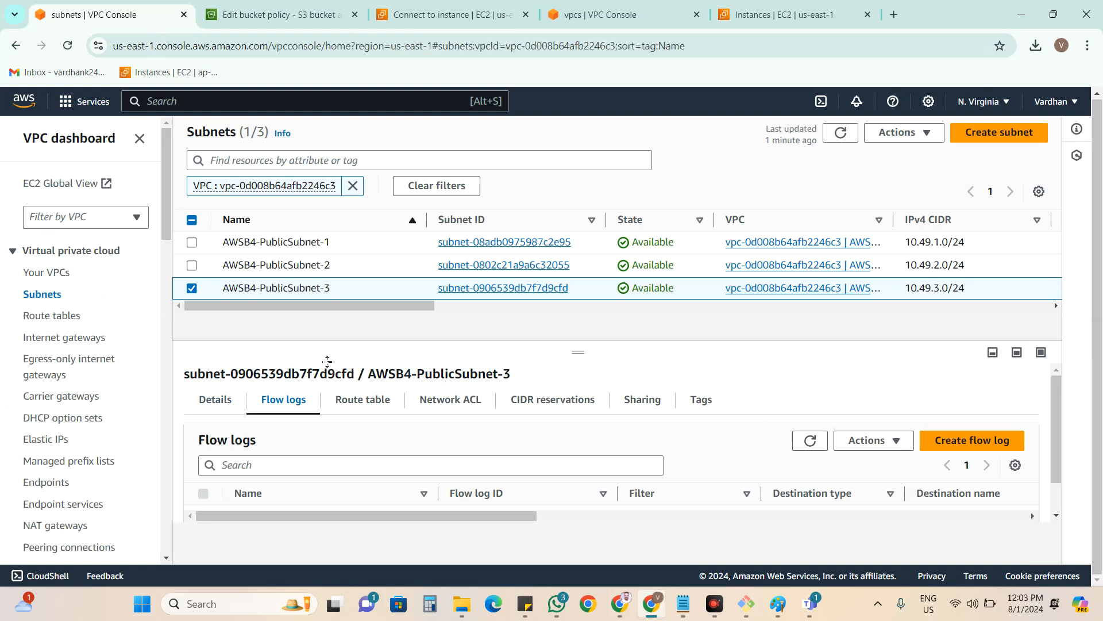
Examine the flow logs of AWSB4-VPC and read through the policy statements of the awsb4flowlogs bucket.
click(51, 272)
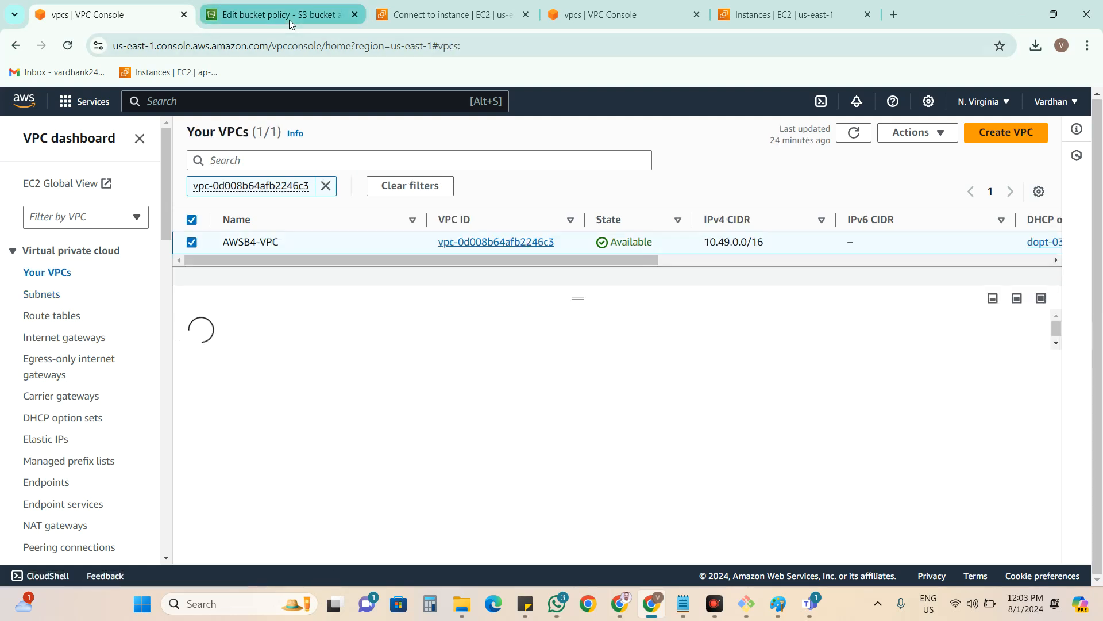
click(440, 356)
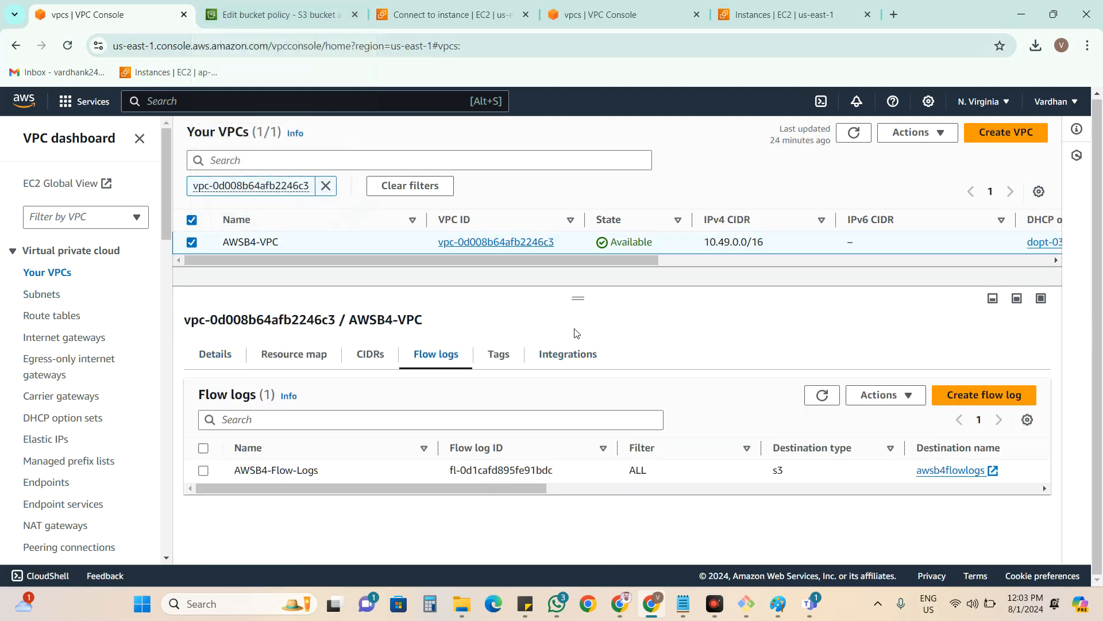
drag(511, 486, 367, 491)
click(275, 14)
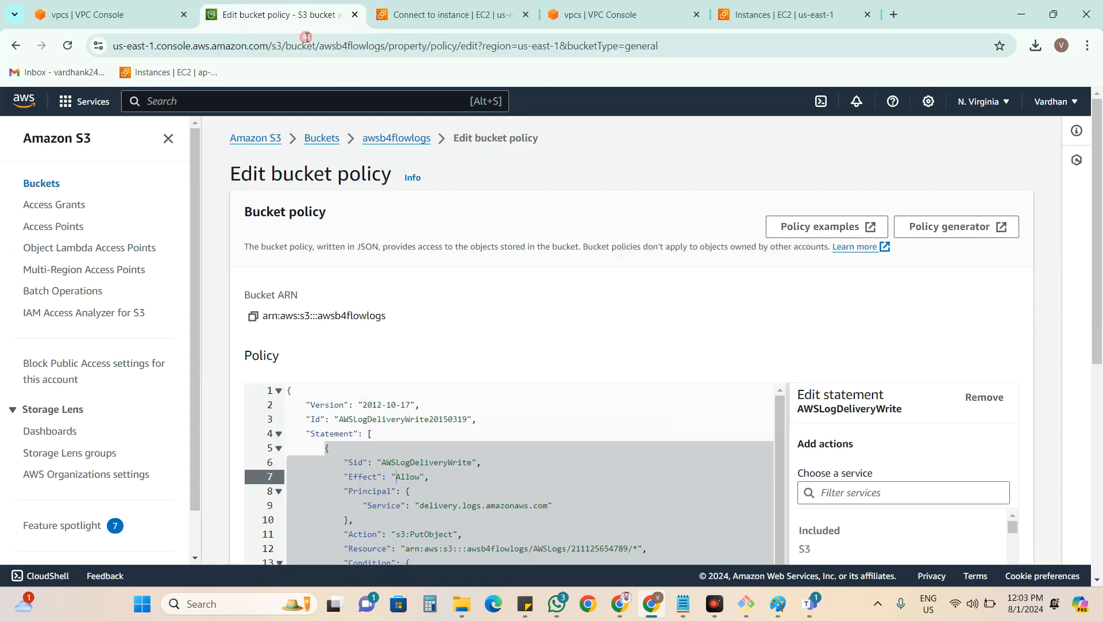
scroll(722, 351, down, 10)
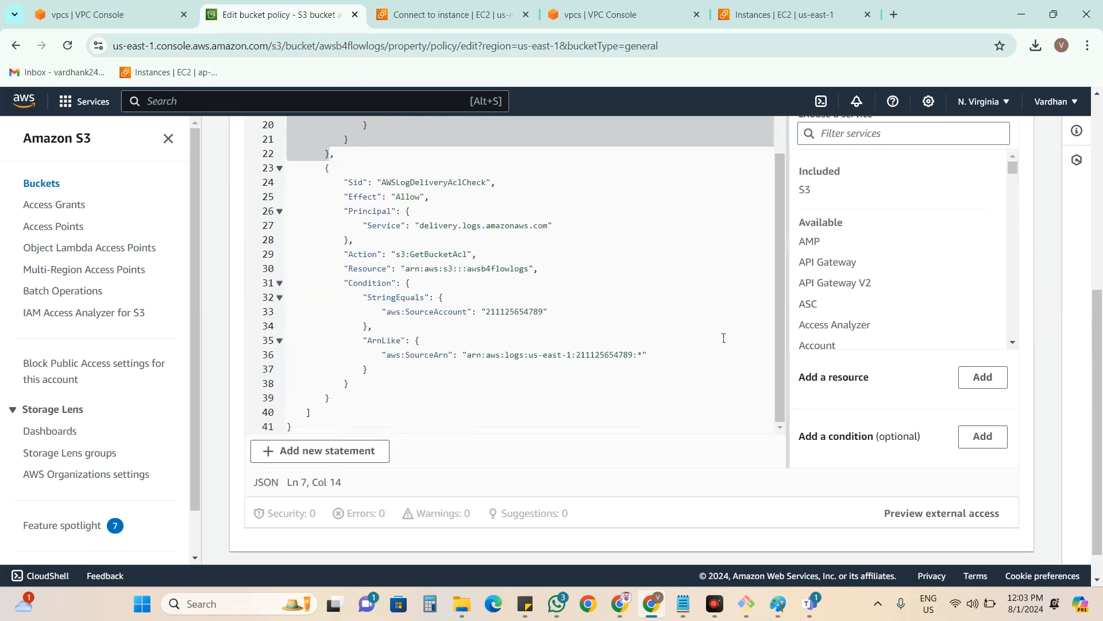
scroll(551, 448, up, 6)
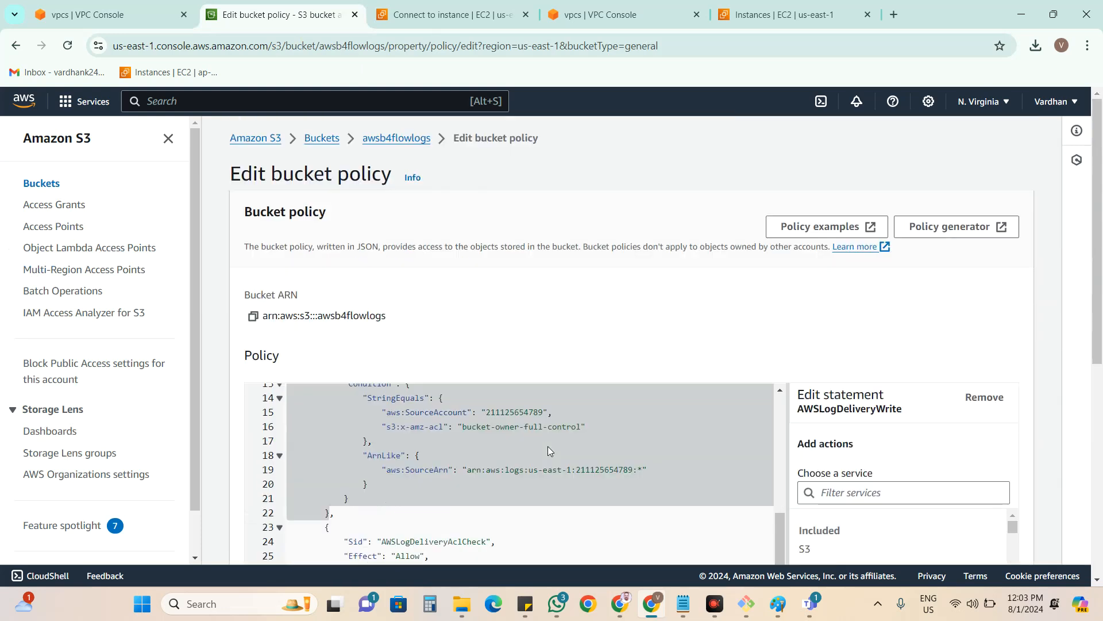
Open the awsb4flowlogs bucket and browse through AWSLogs, the account folder, vpcflowlogs and us-east-1 to the 2024 folder.
click(395, 139)
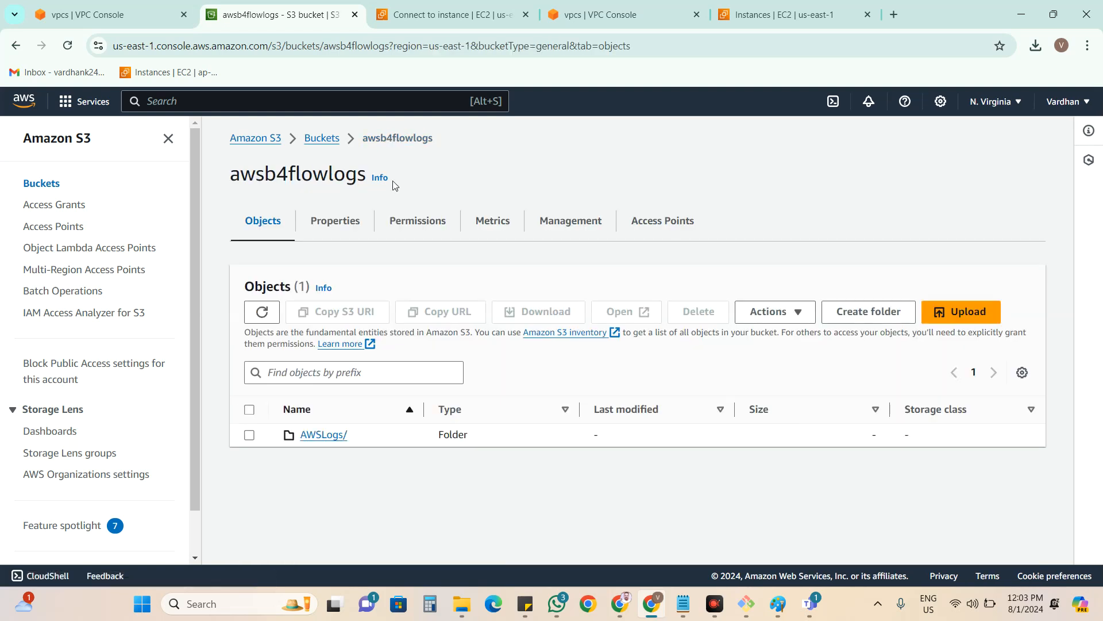
click(321, 435)
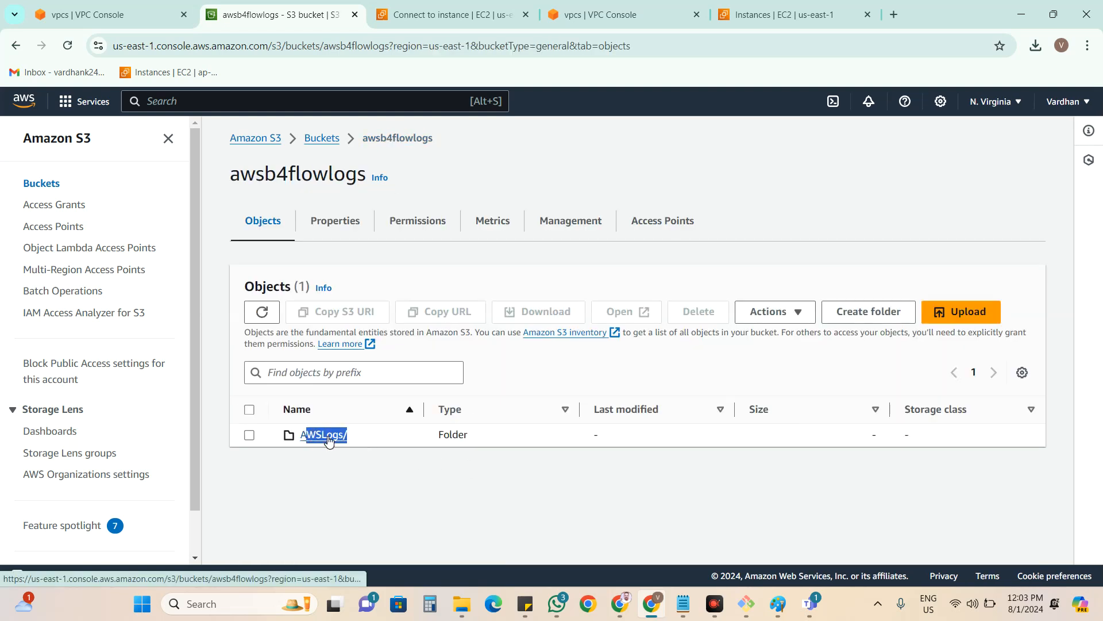
click(329, 438)
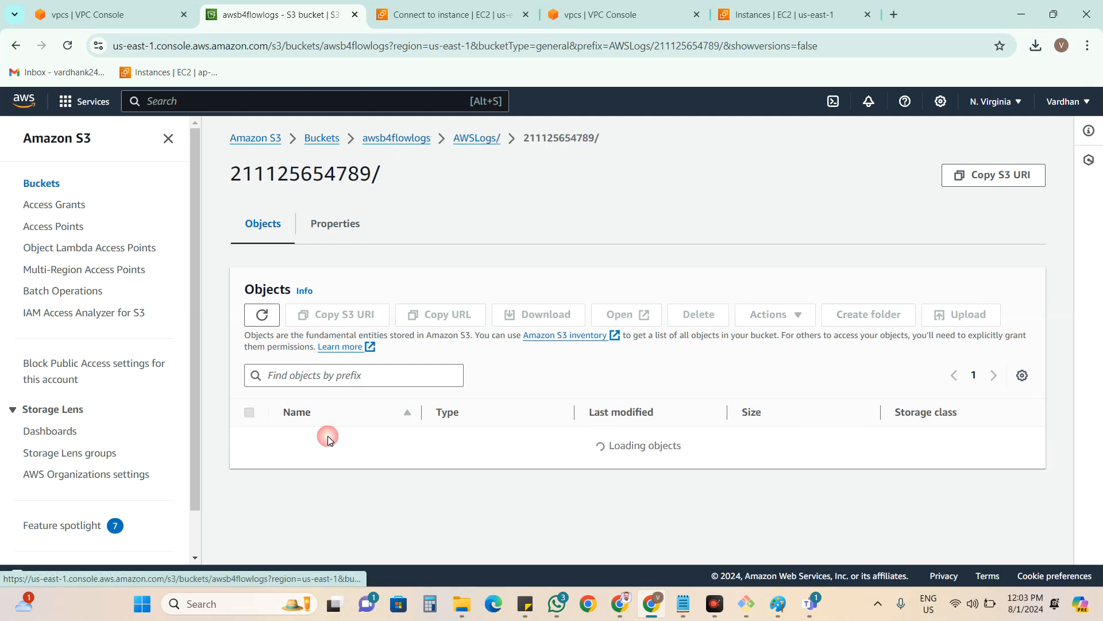
click(329, 439)
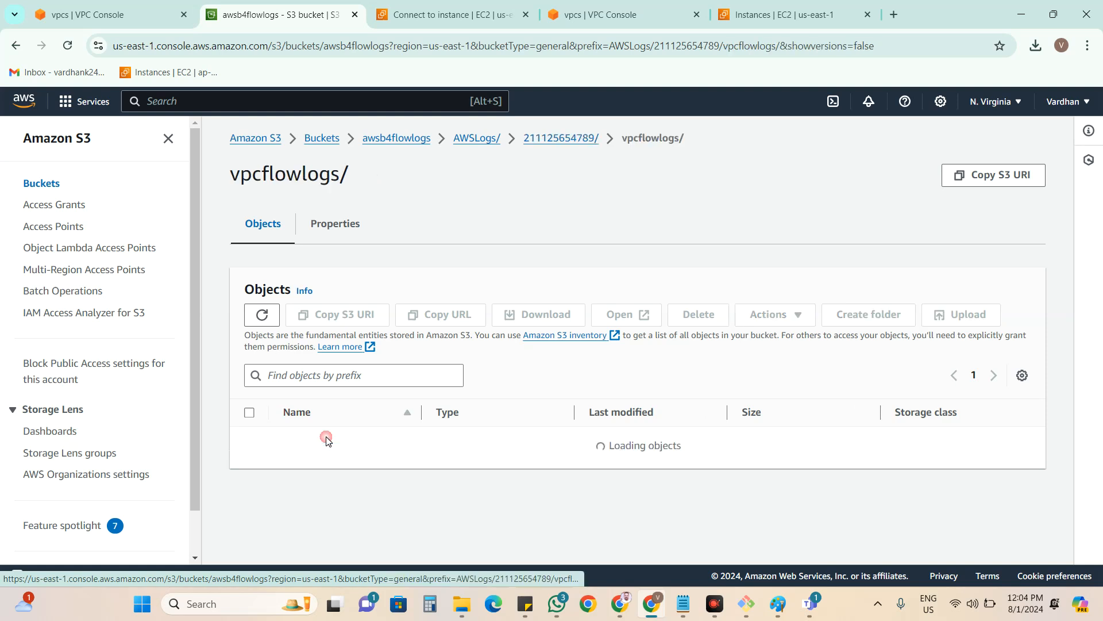
click(326, 438)
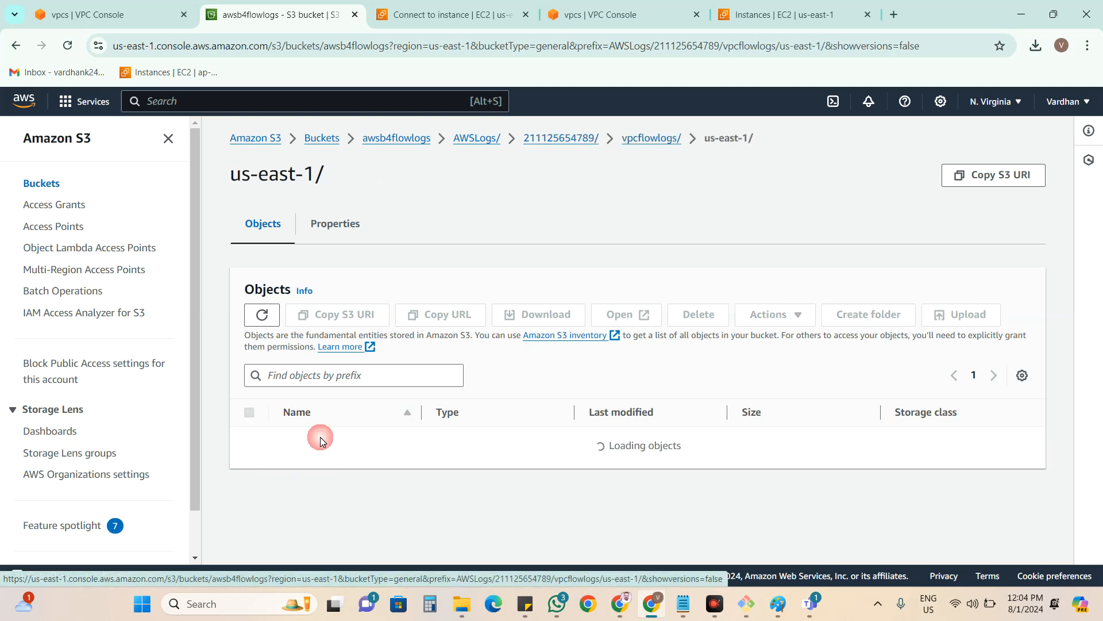
click(327, 439)
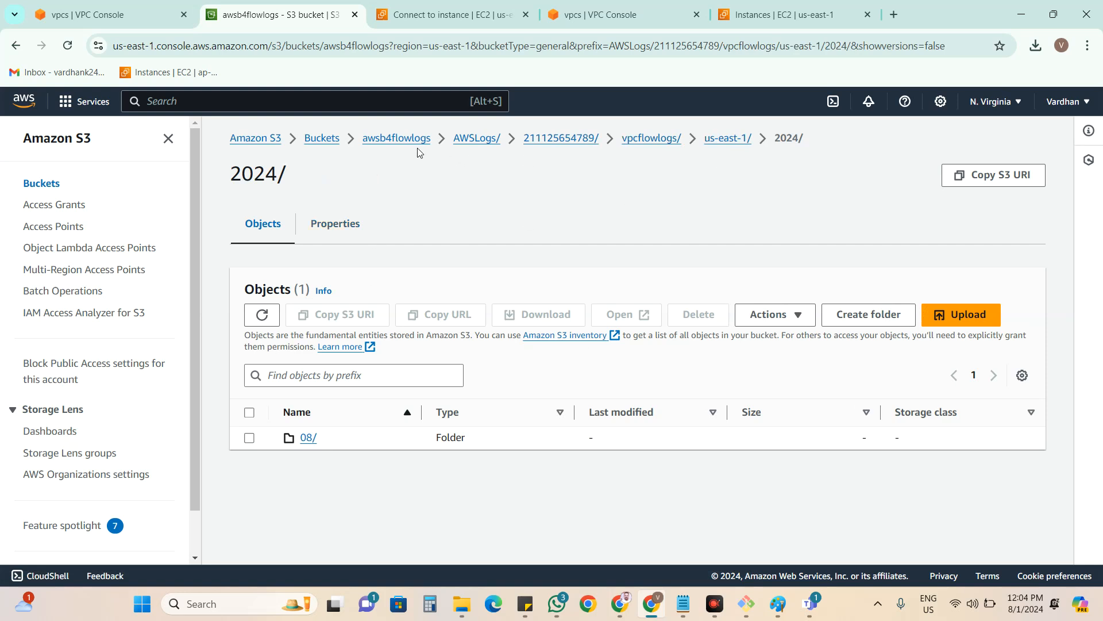
Compare the bucket folder path with AWSB4-VPC's flow log entry, and open folder 08 and its subfolder 01.
drag(856, 128, 366, 147)
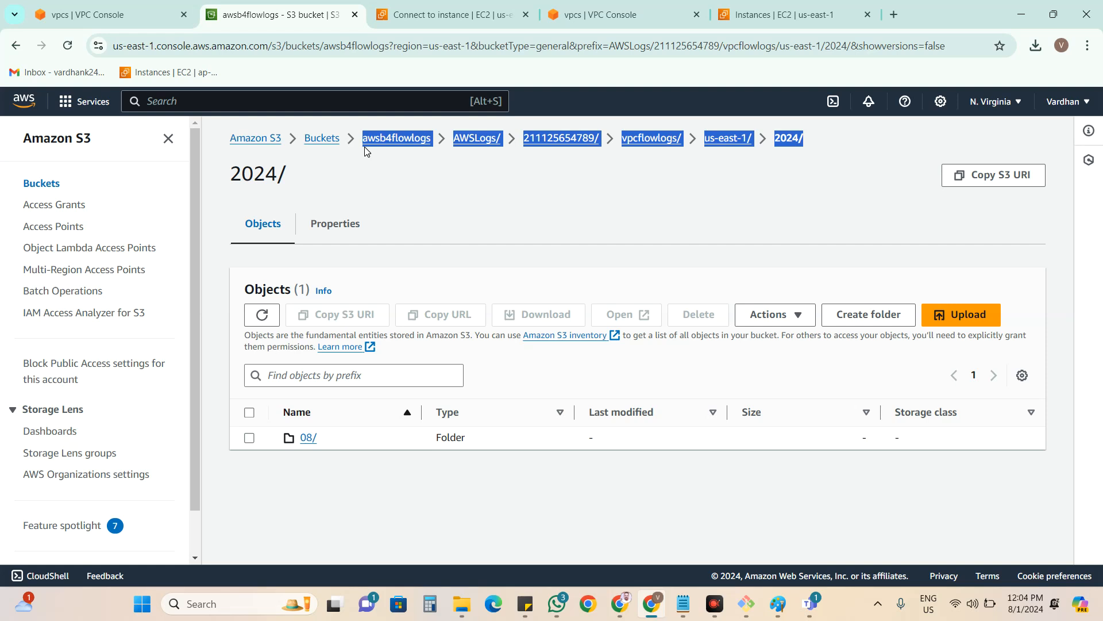
click(92, 14)
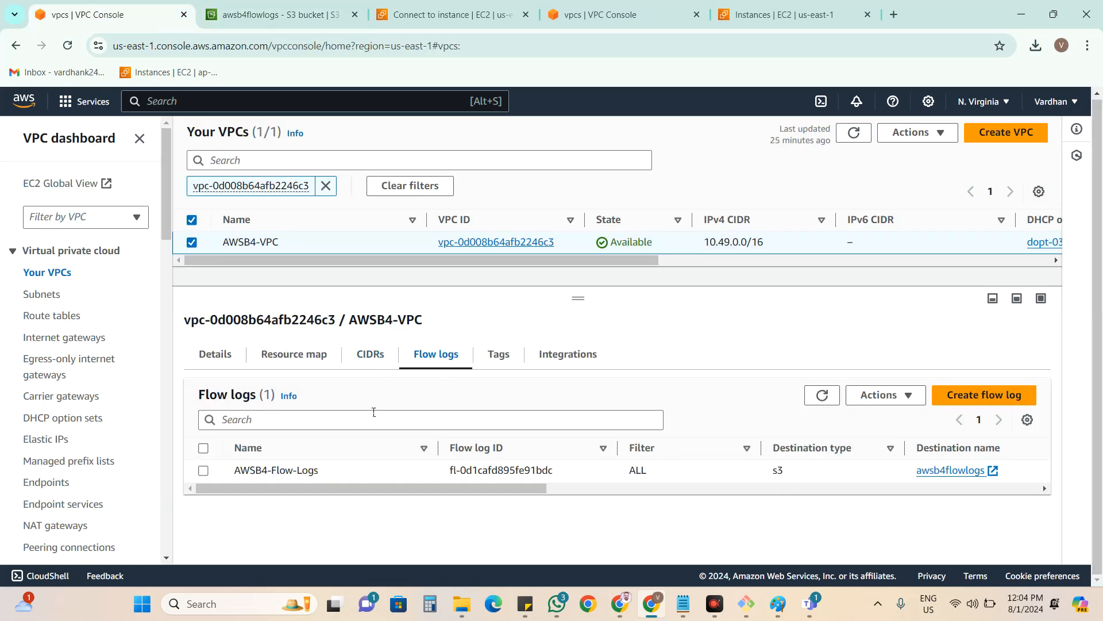
click(276, 15)
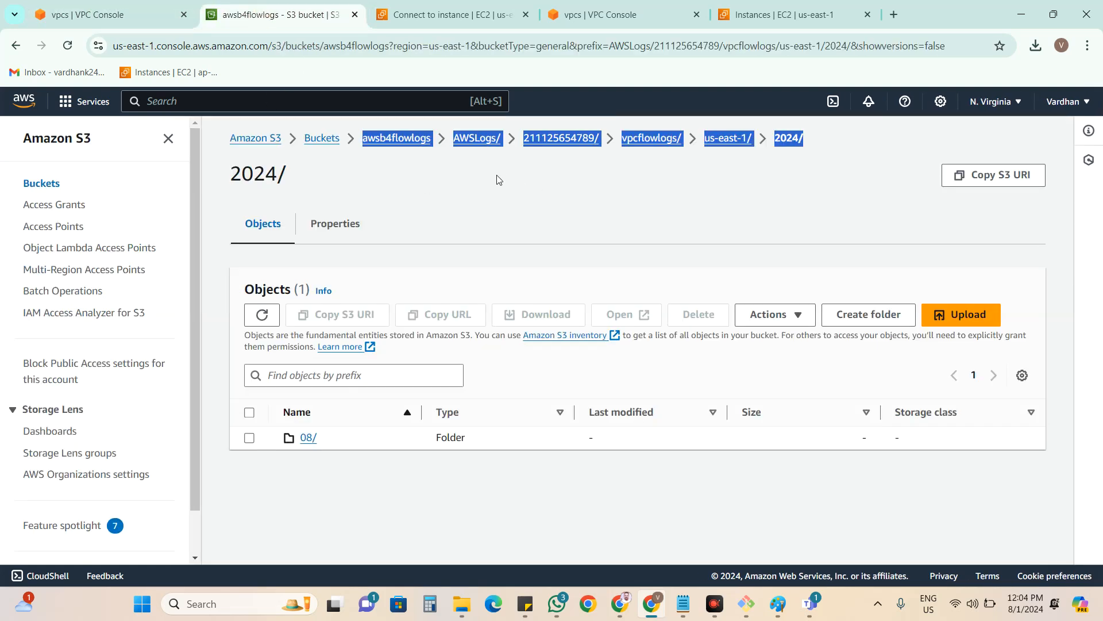
click(477, 176)
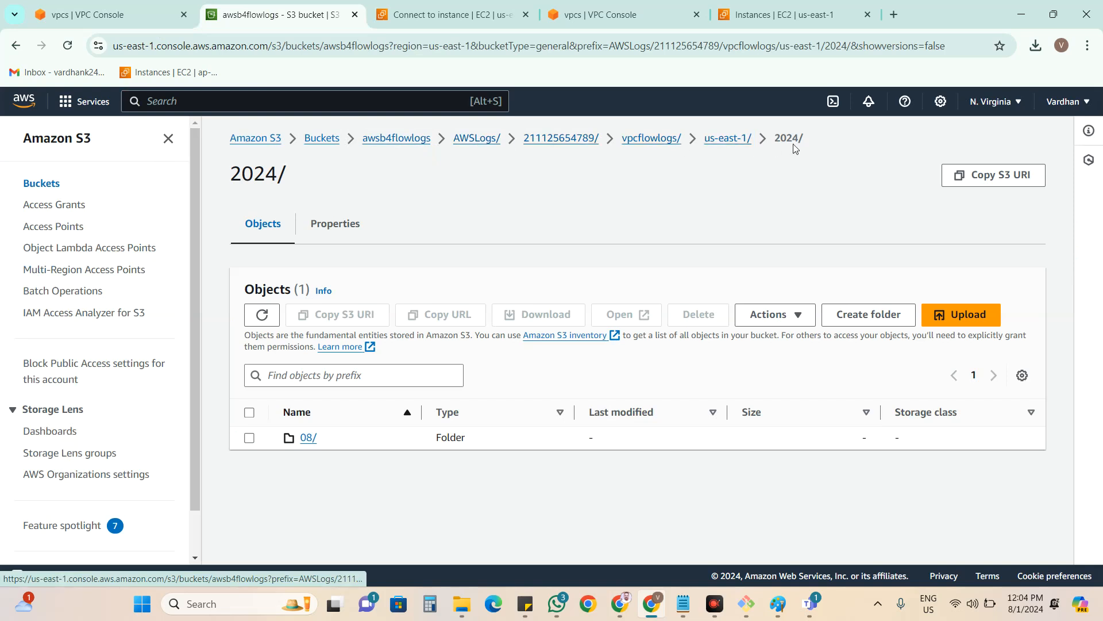
click(309, 438)
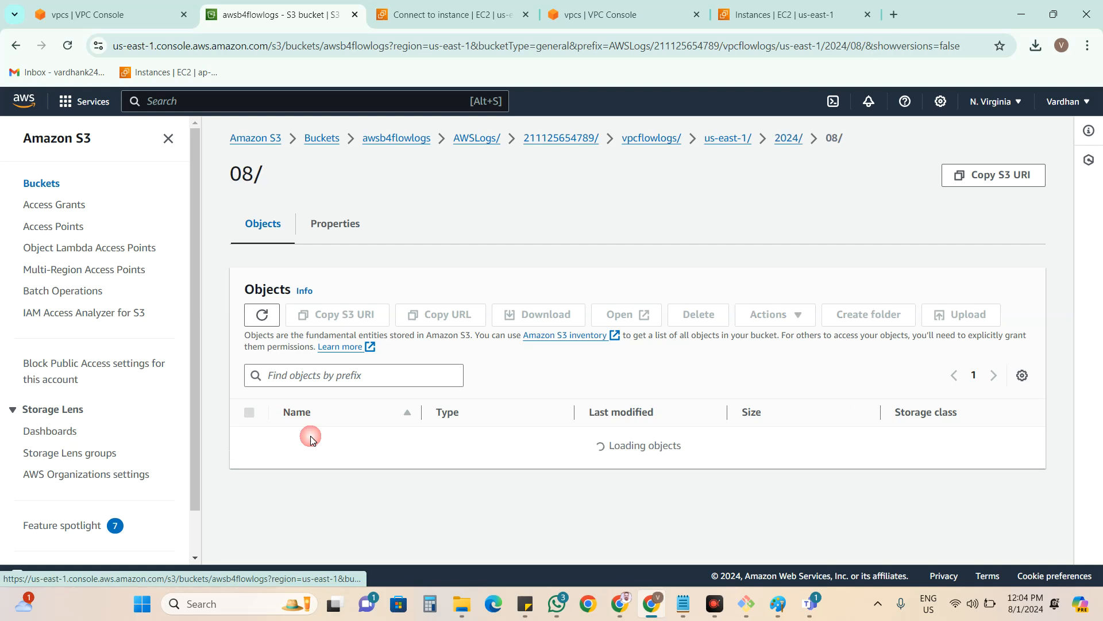
click(315, 441)
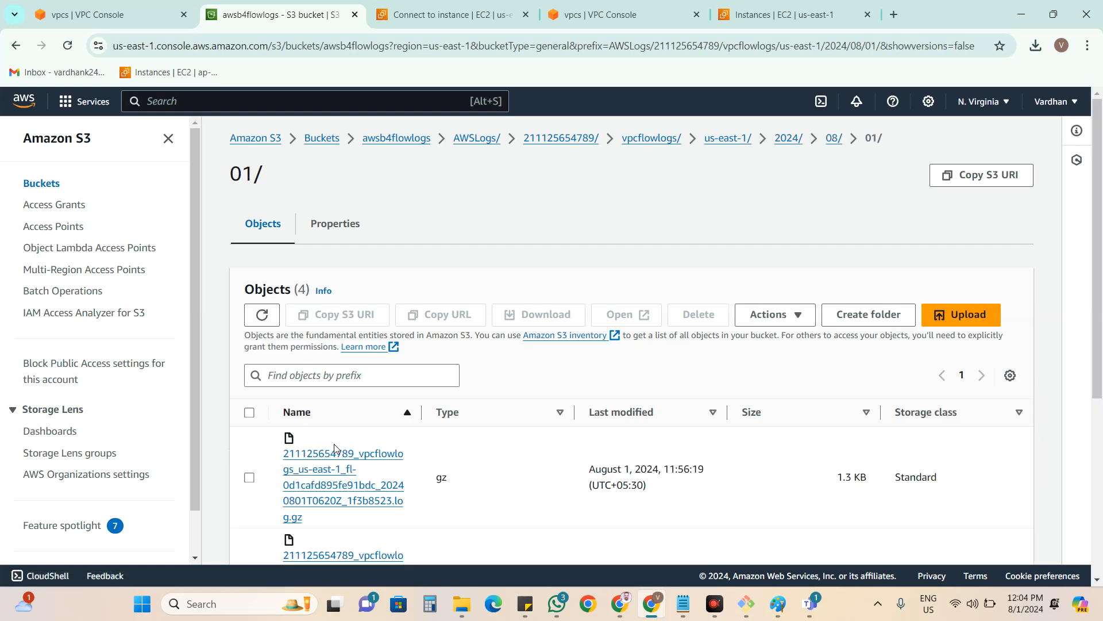
Look through the flow log objects in the 01 folder and their last modified times.
scroll(458, 460, down, 3)
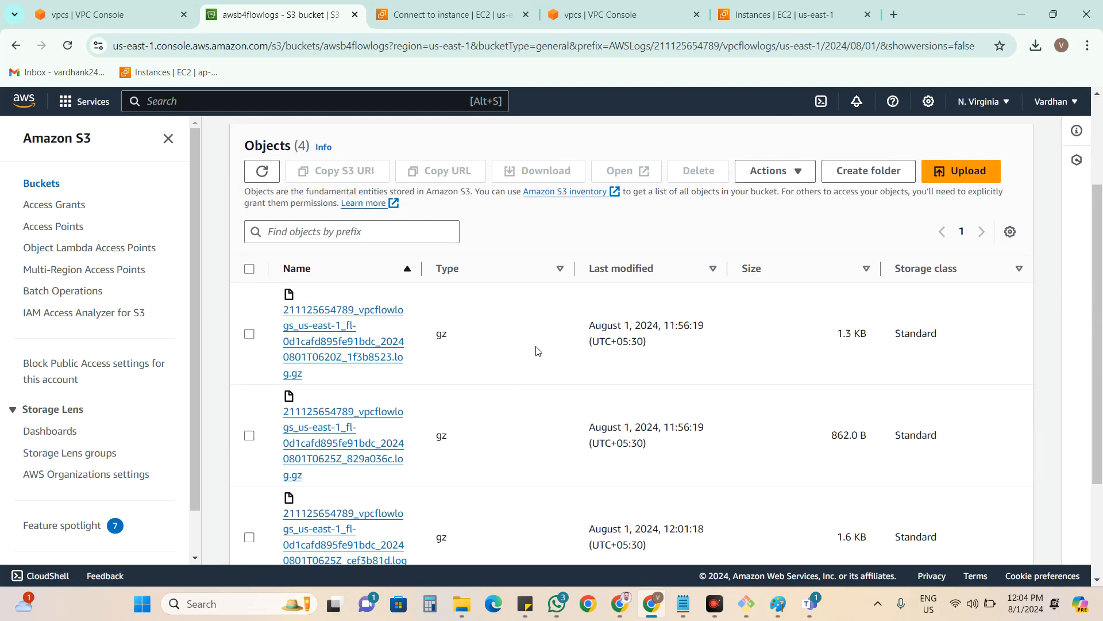
scroll(550, 322, down, 2)
scroll(562, 362, up, 3)
drag(597, 397, 698, 397)
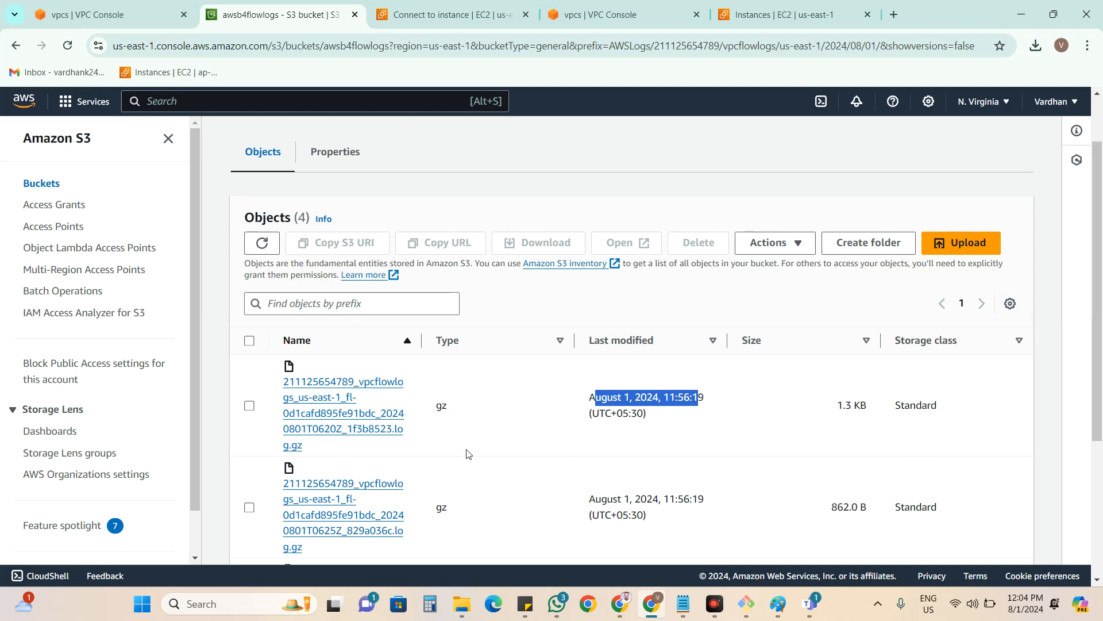
click(355, 425)
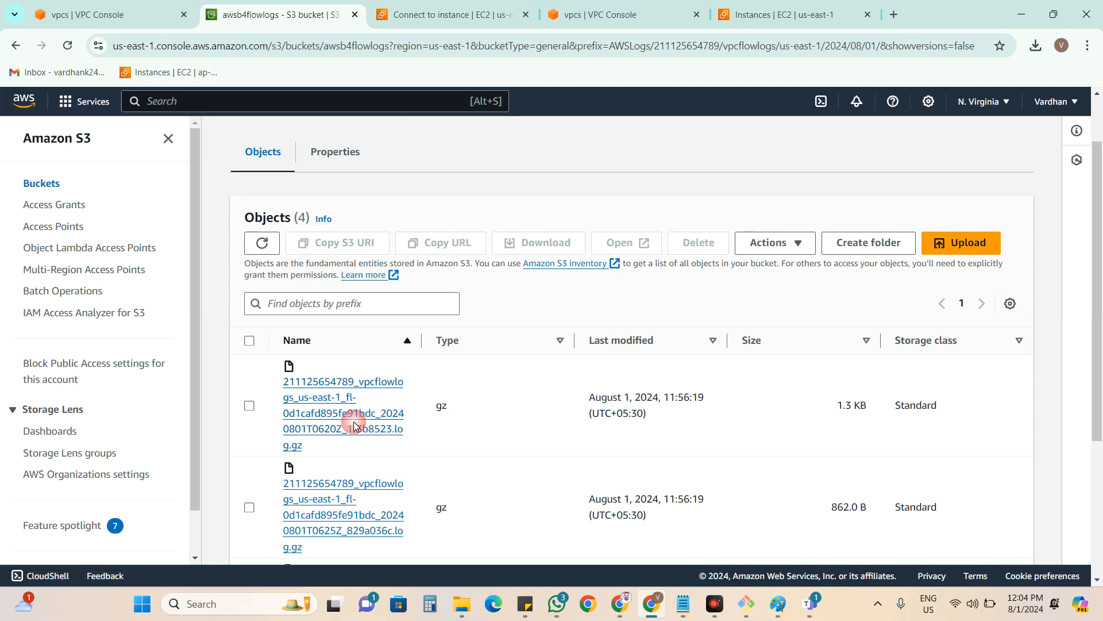
Open the details of the first flow log file in a separate tab and examine its object overview and key.
ctrl+click(355, 425)
click(415, 14)
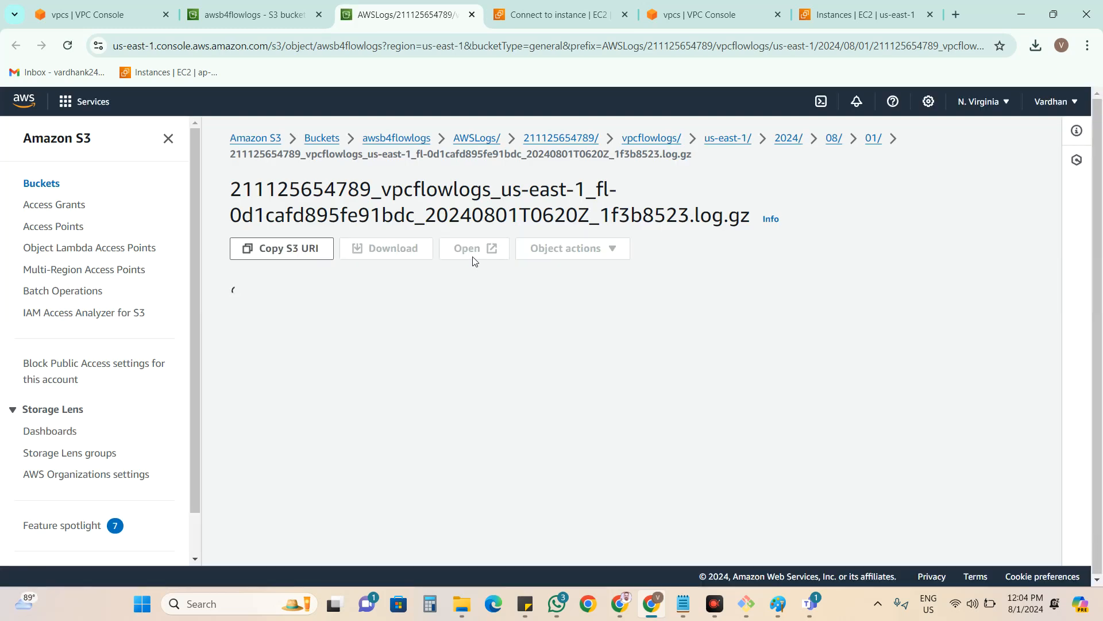
scroll(988, 304, down, 3)
scroll(974, 300, down, 1)
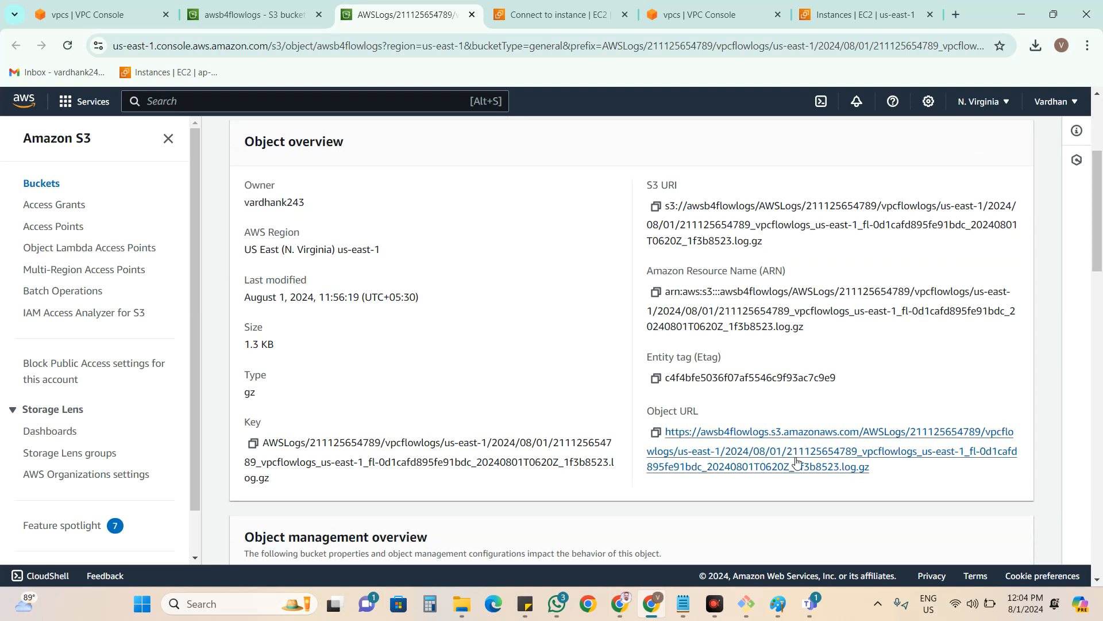
drag(351, 443, 609, 477)
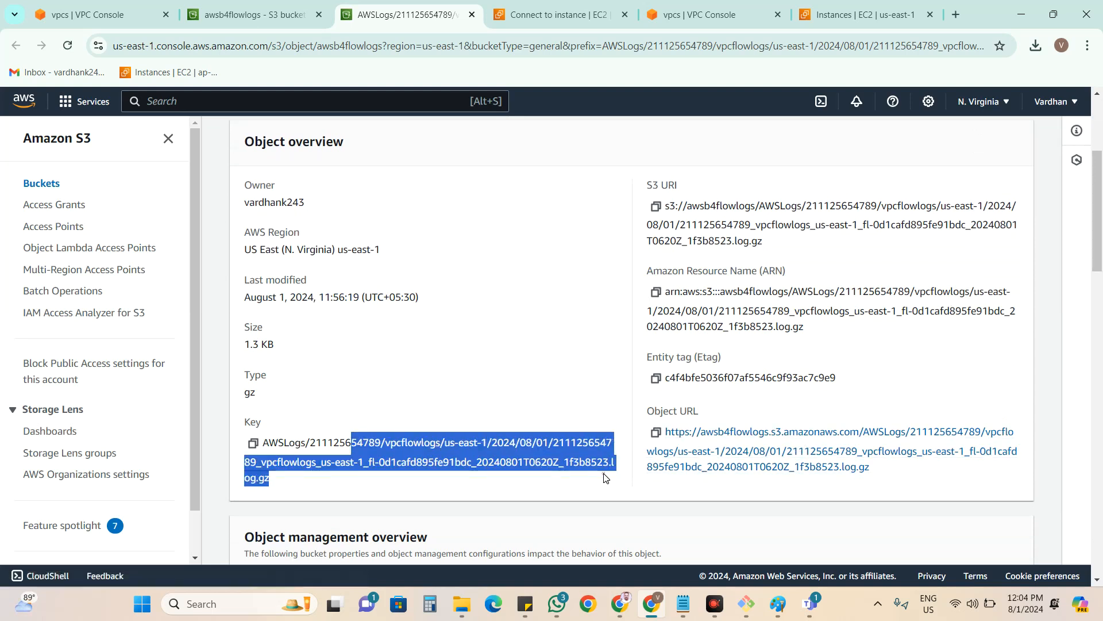
click(475, 350)
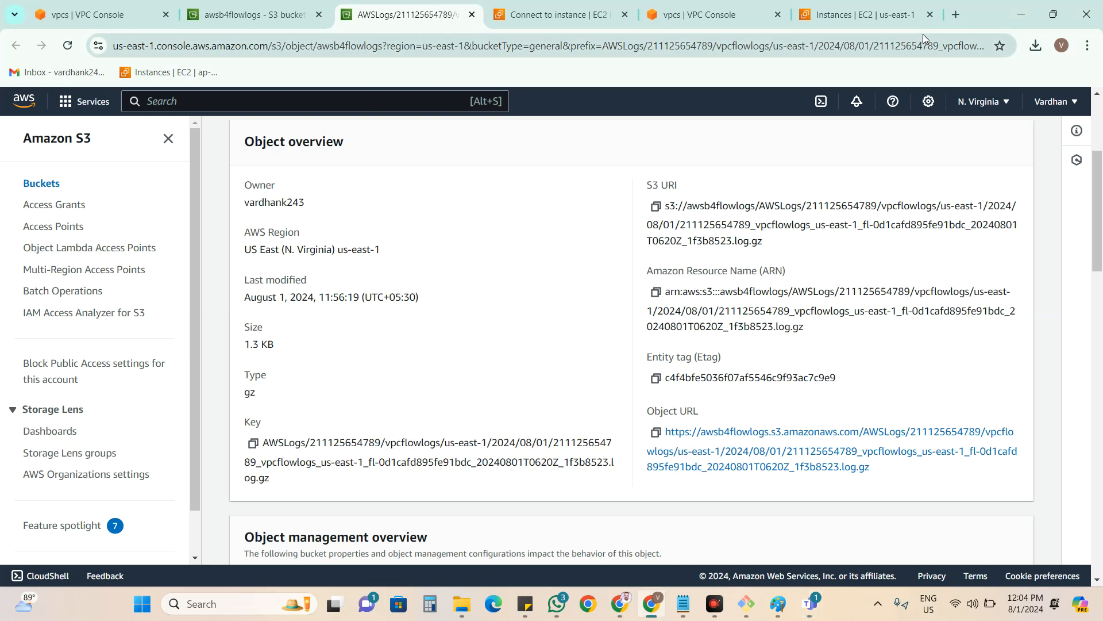
Close the log file's details and review the remaining log objects in the 01 folder.
double_click(989, 10)
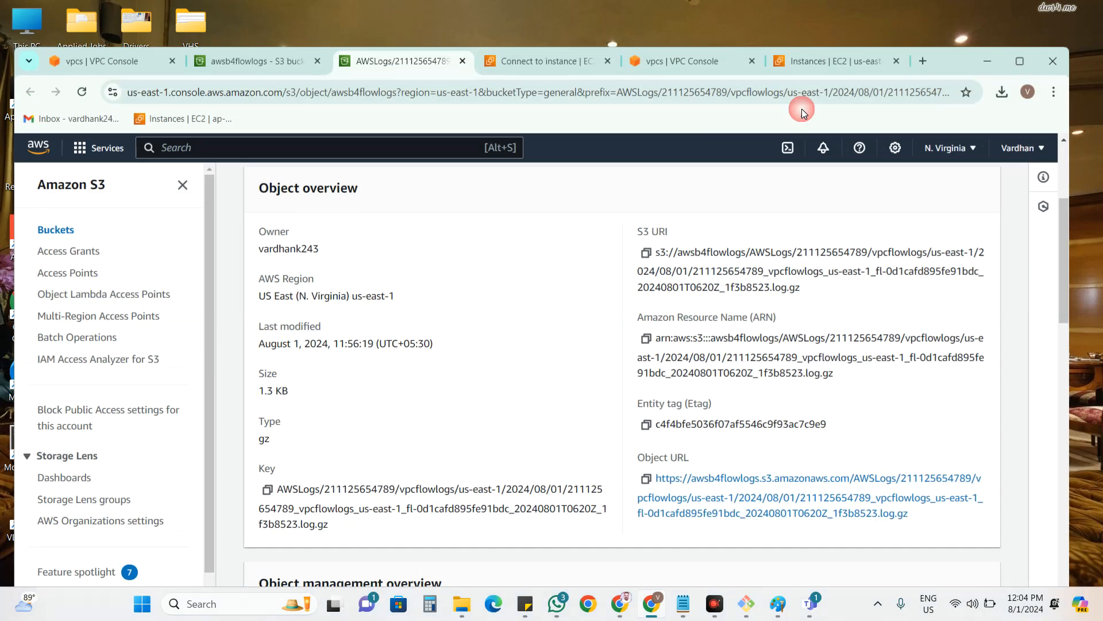
click(463, 61)
scroll(414, 281, down, 4)
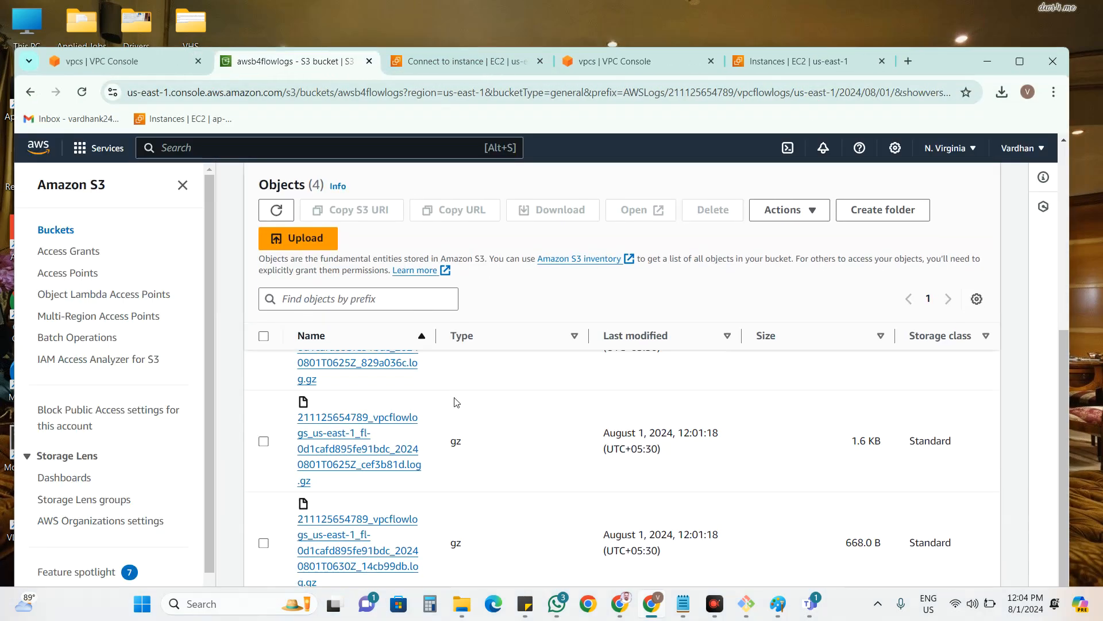
scroll(464, 505, up, 5)
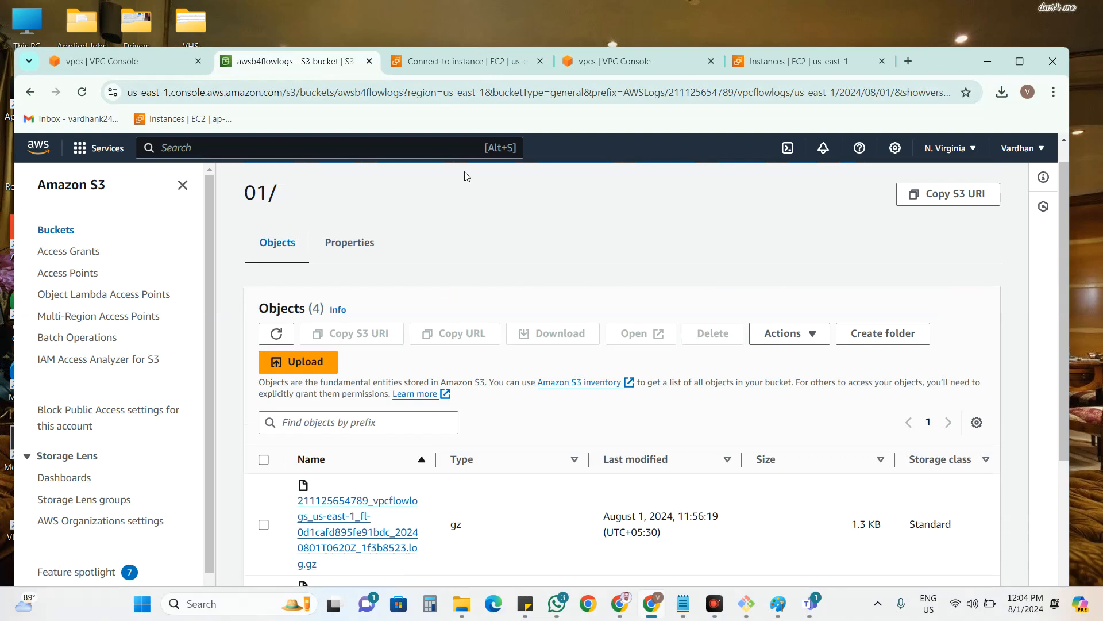
Review the open VPC and EC2 pages, refresh the instance list and check TestServer01's addresses and DNS details.
click(502, 62)
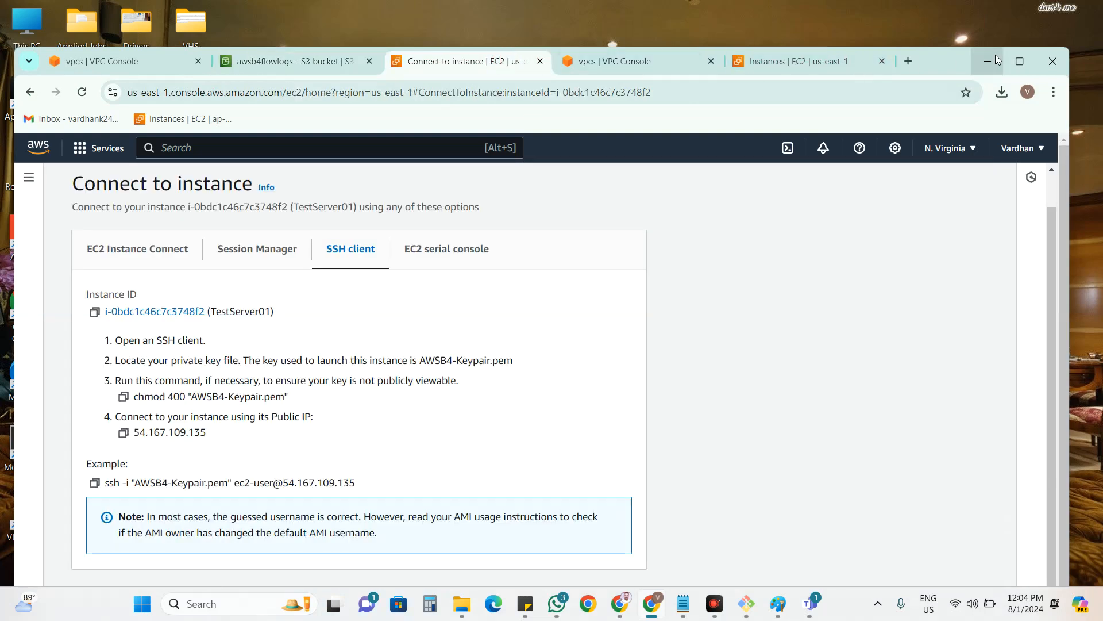
click(1020, 62)
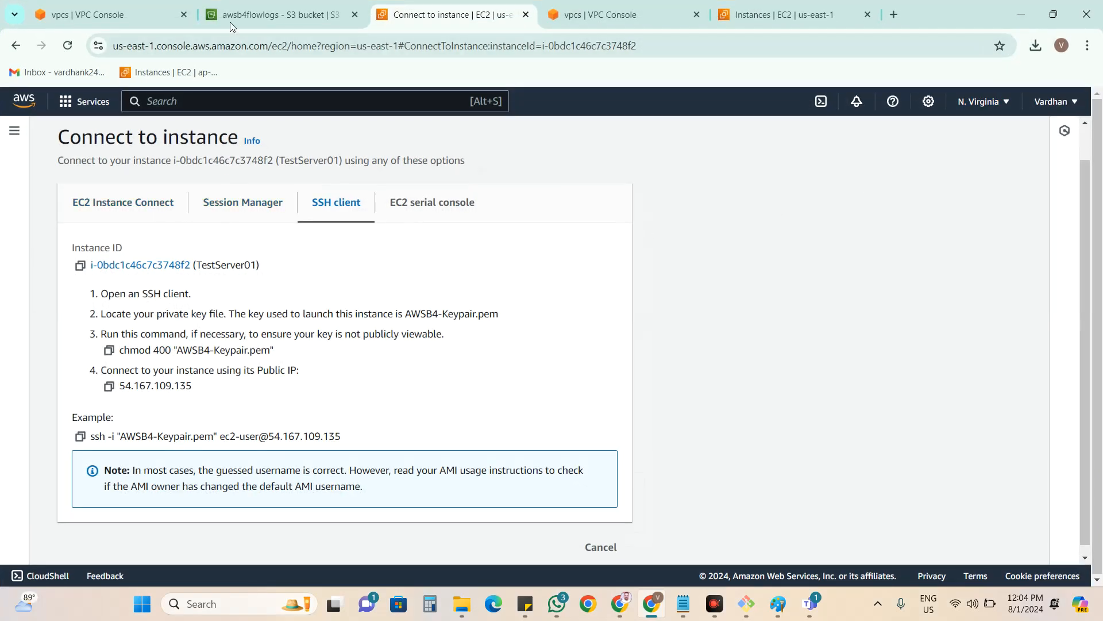
click(109, 16)
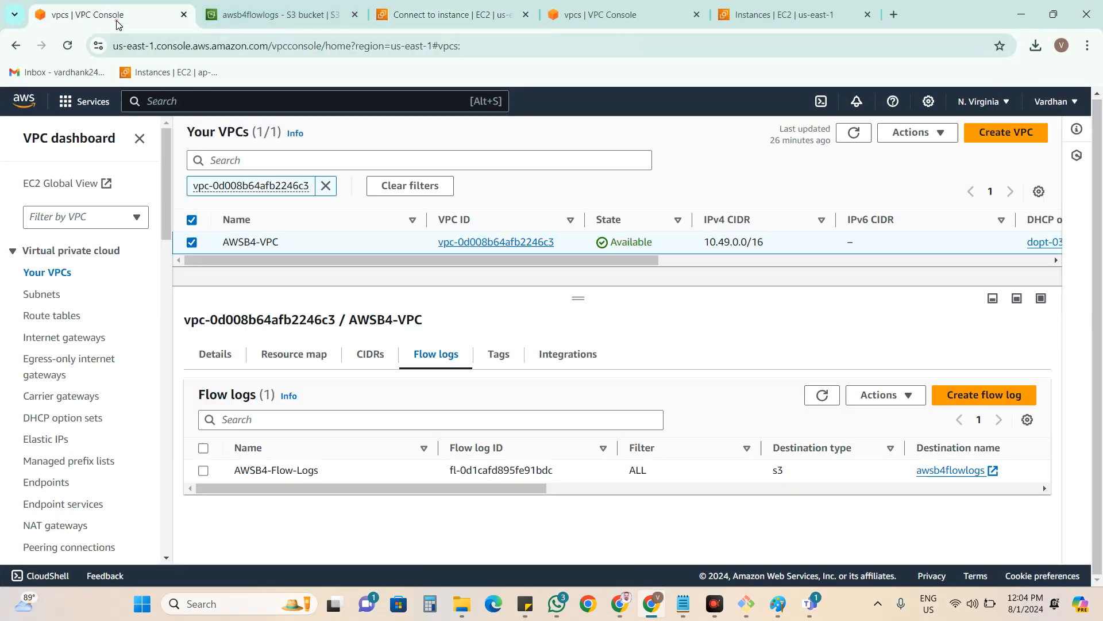
click(753, 17)
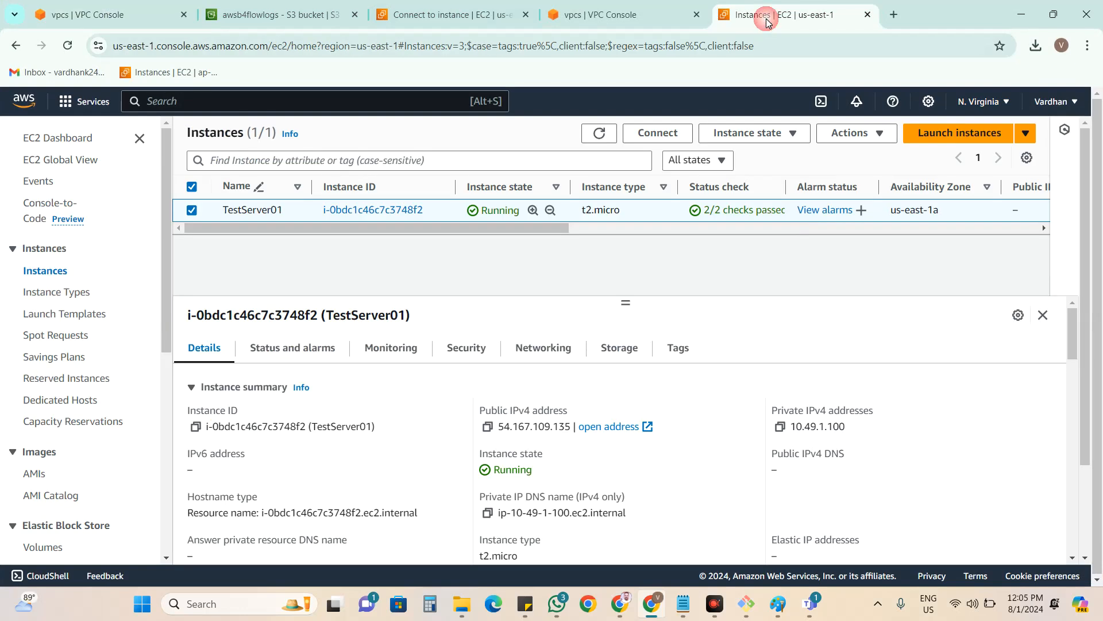
click(599, 133)
drag(771, 451, 816, 490)
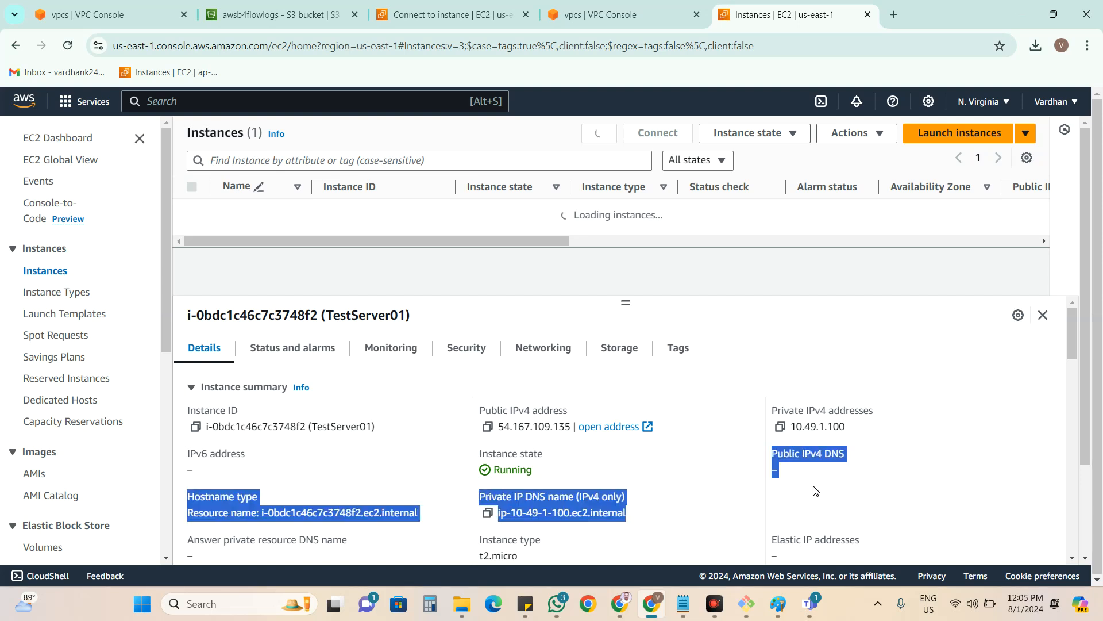
click(814, 475)
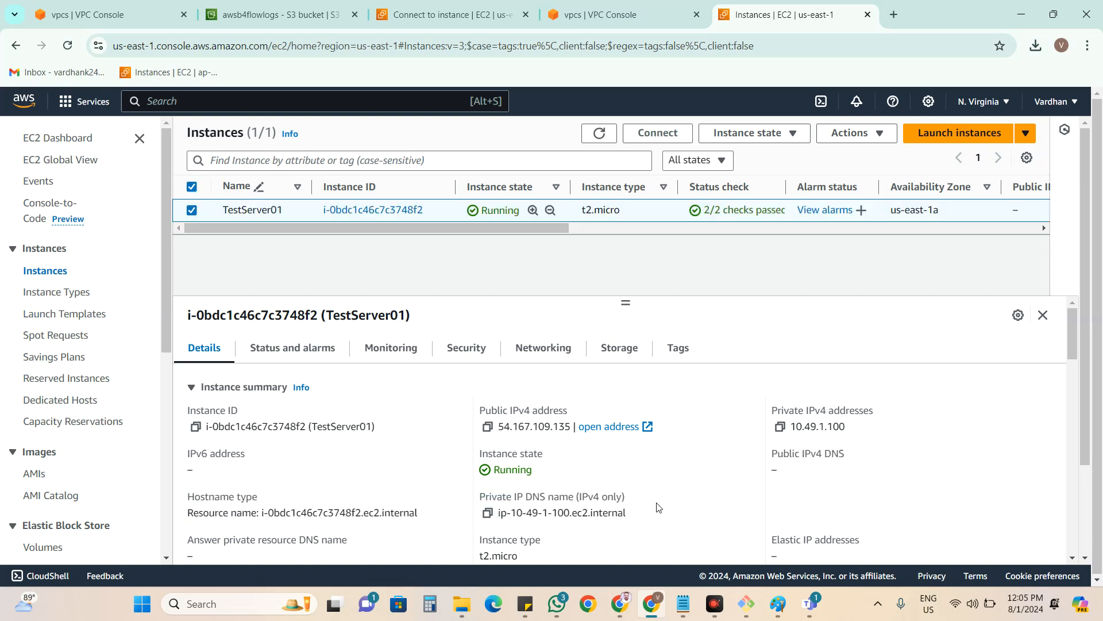
click(673, 23)
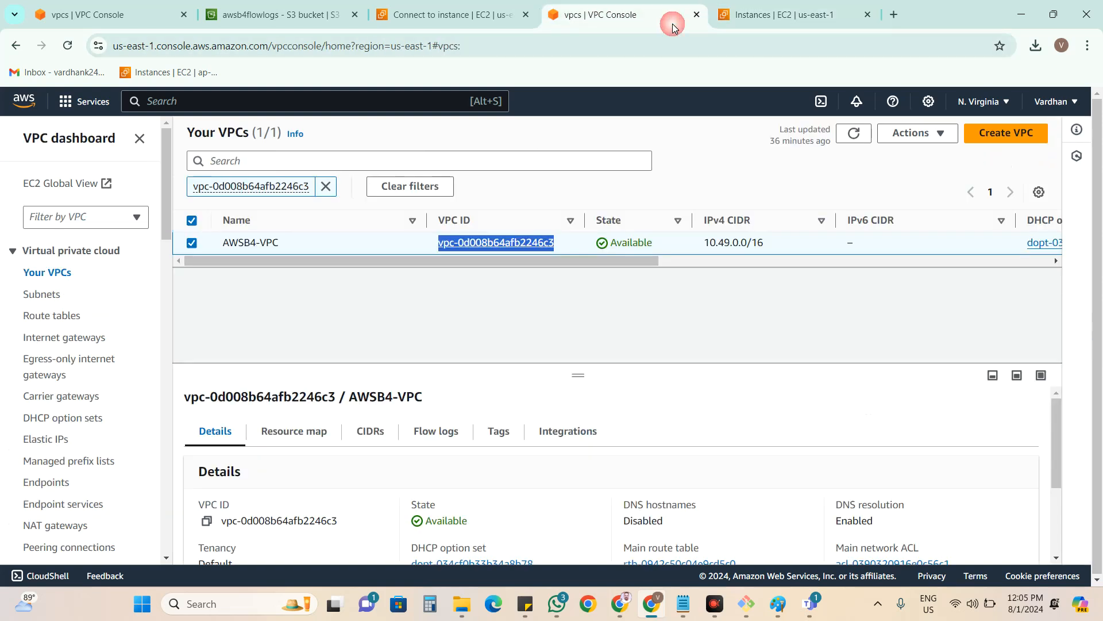
click(441, 21)
click(80, 436)
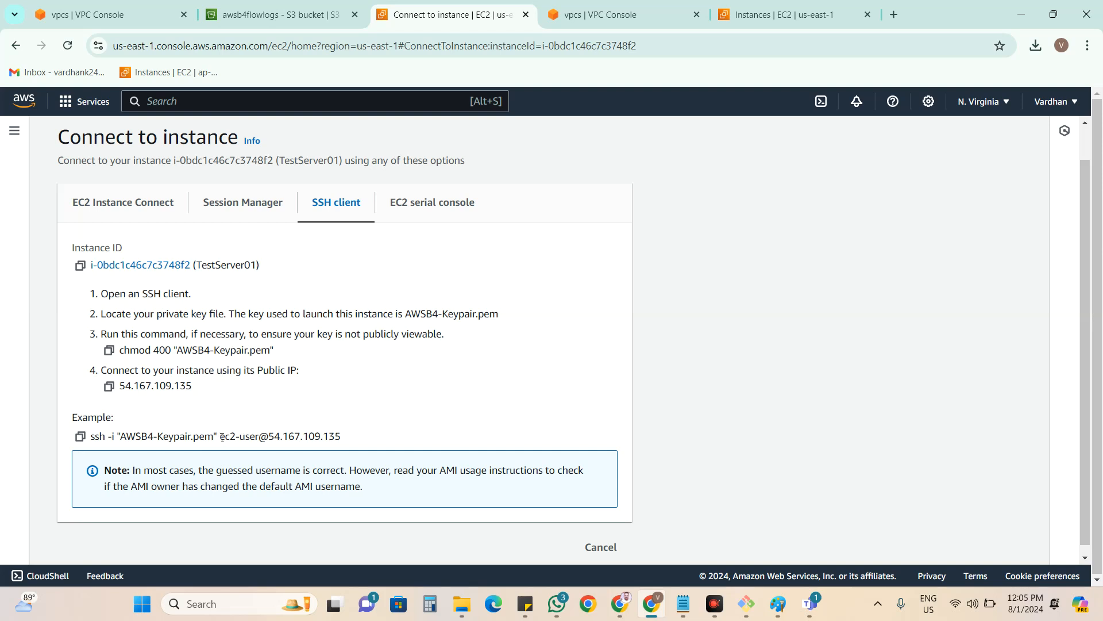
drag(221, 438, 366, 437)
key(ctrl+c)
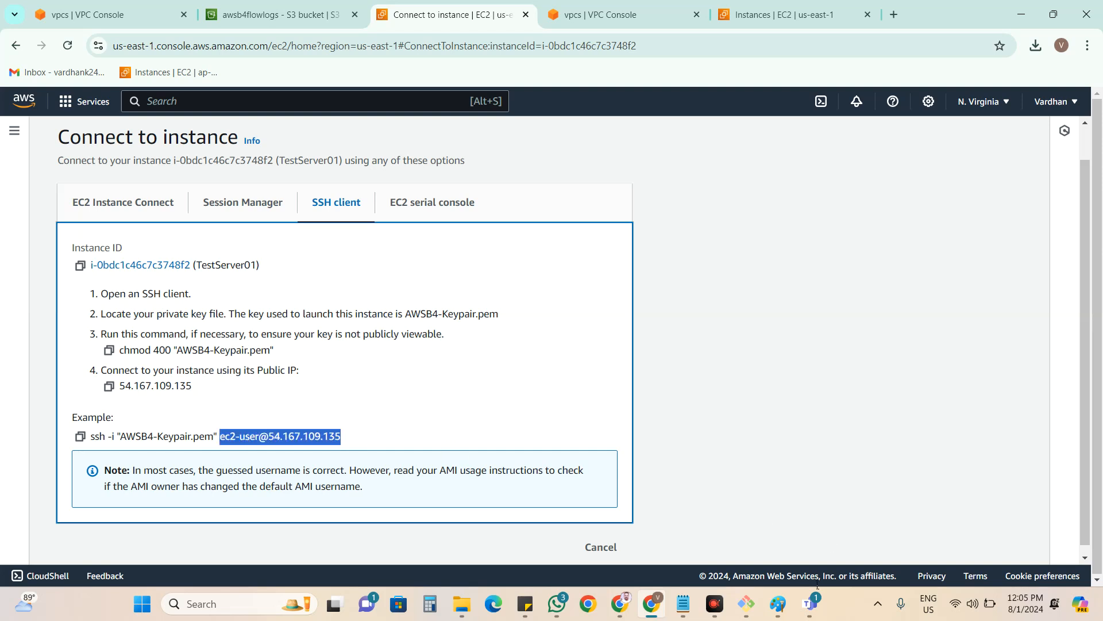
mouse_move(816, 602)
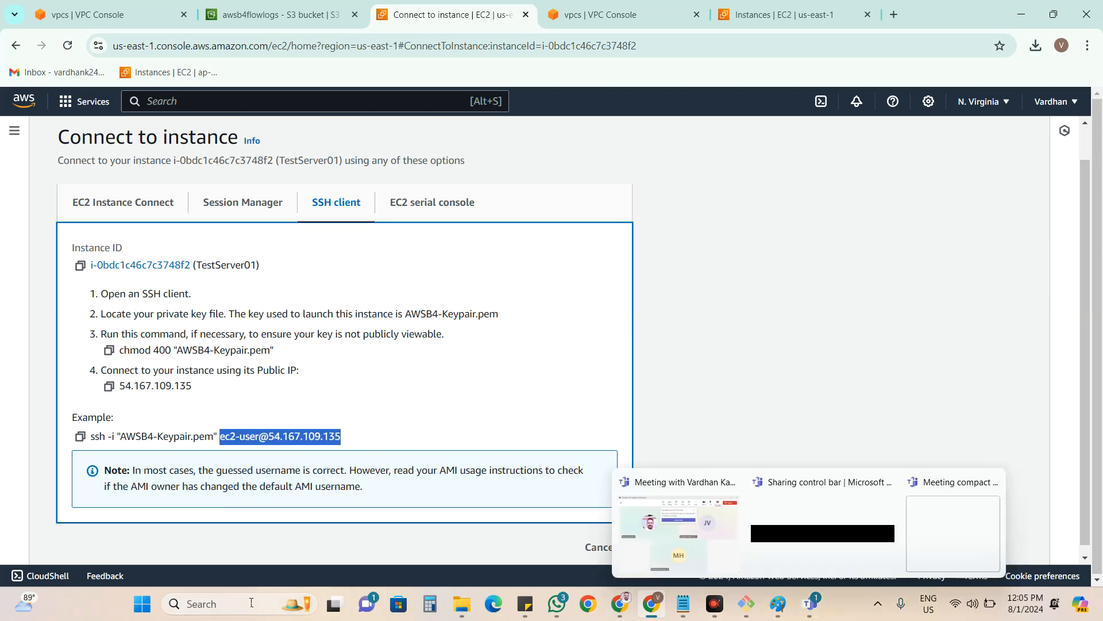
click(195, 603)
click(266, 208)
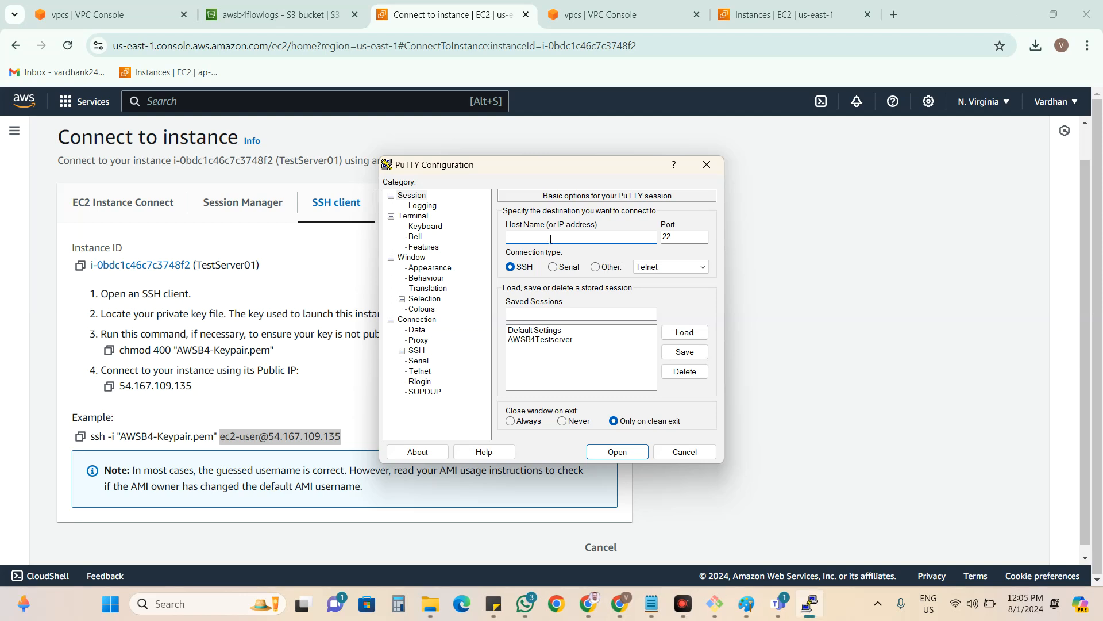
click(544, 339)
click(566, 236)
key(ctrl+v)
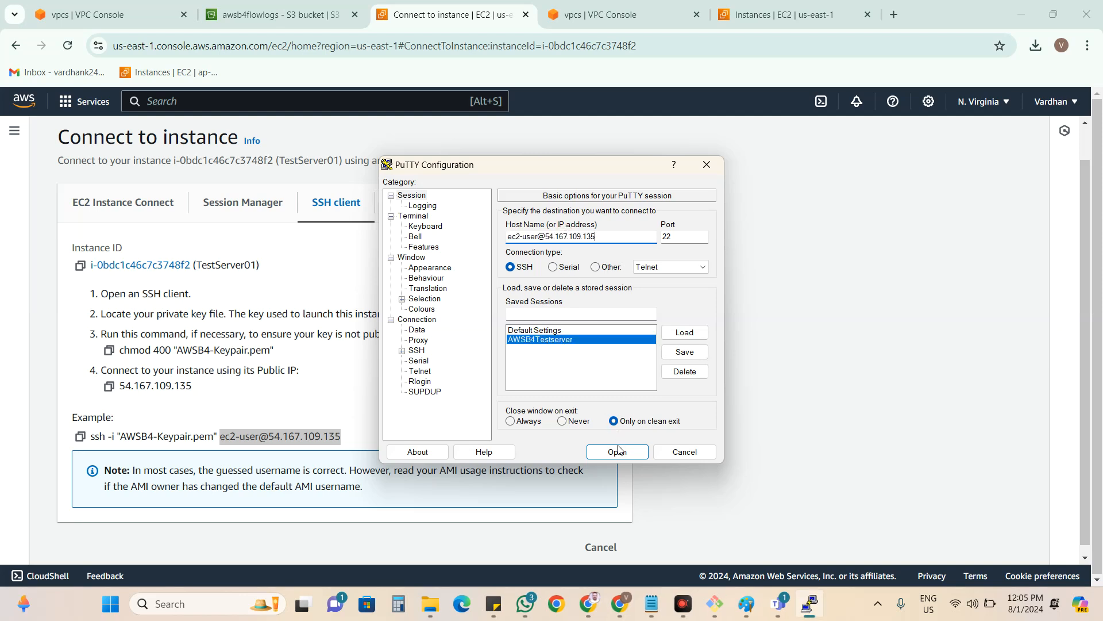
Choose the AWSB4-Keypair file as the private key for the session's SSH authentication.
click(402, 351)
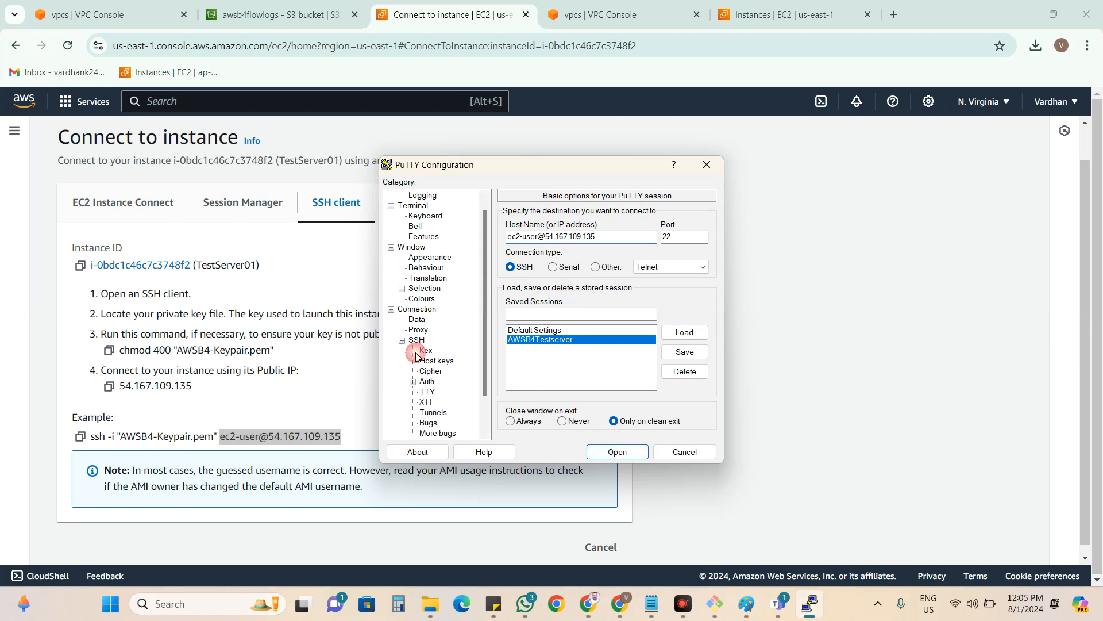
click(413, 382)
click(449, 391)
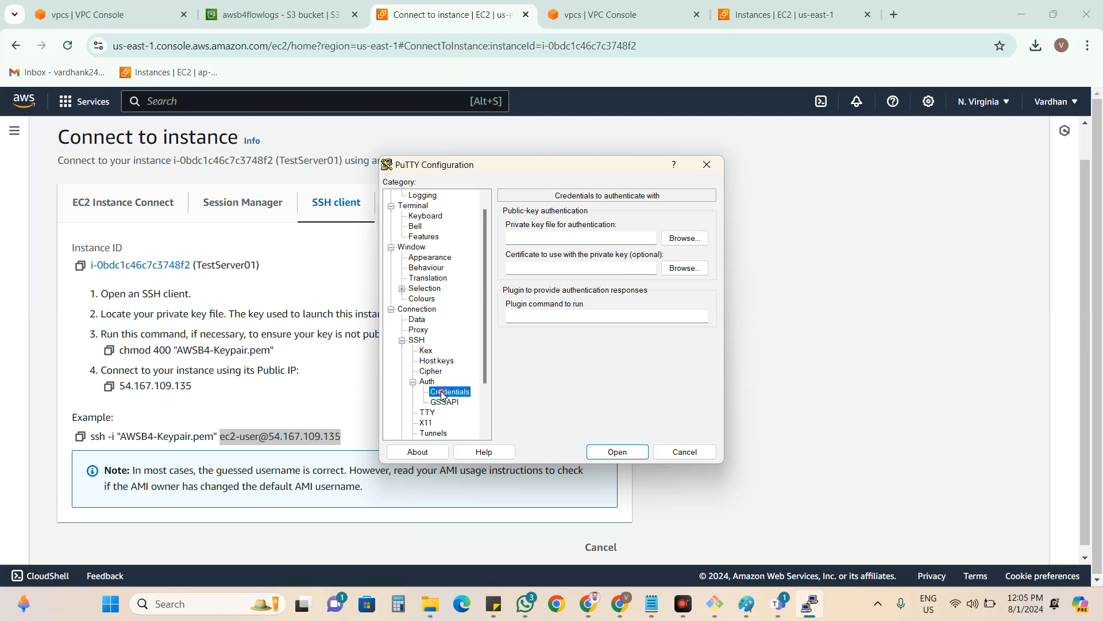
click(681, 238)
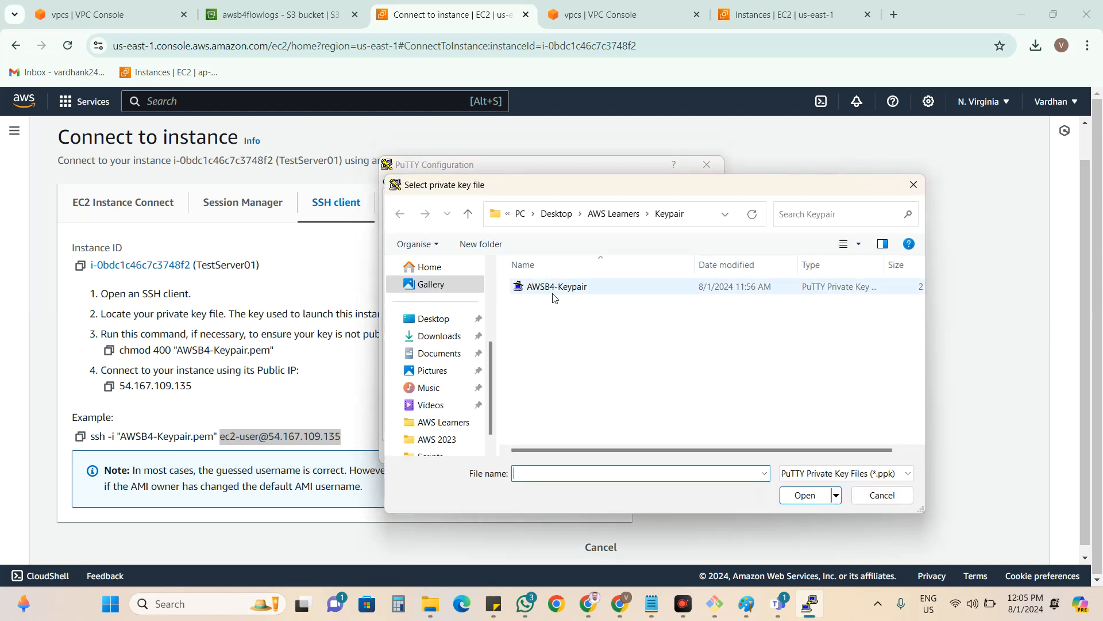
click(554, 287)
double_click(564, 287)
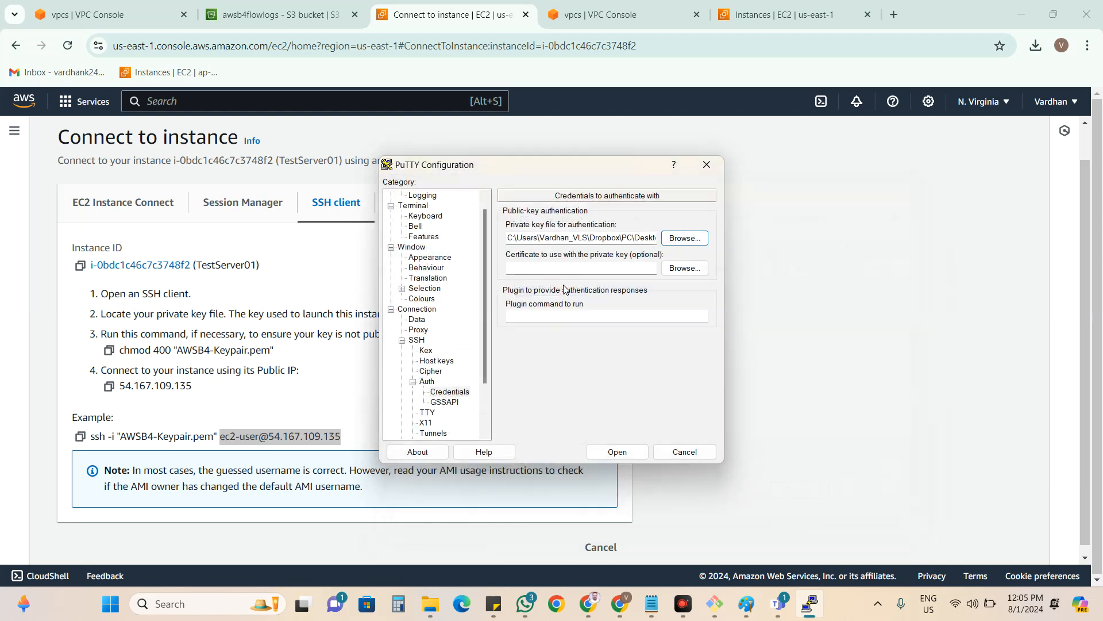
Connect to the server, accepting its host key, and clear the maximised terminal.
click(617, 453)
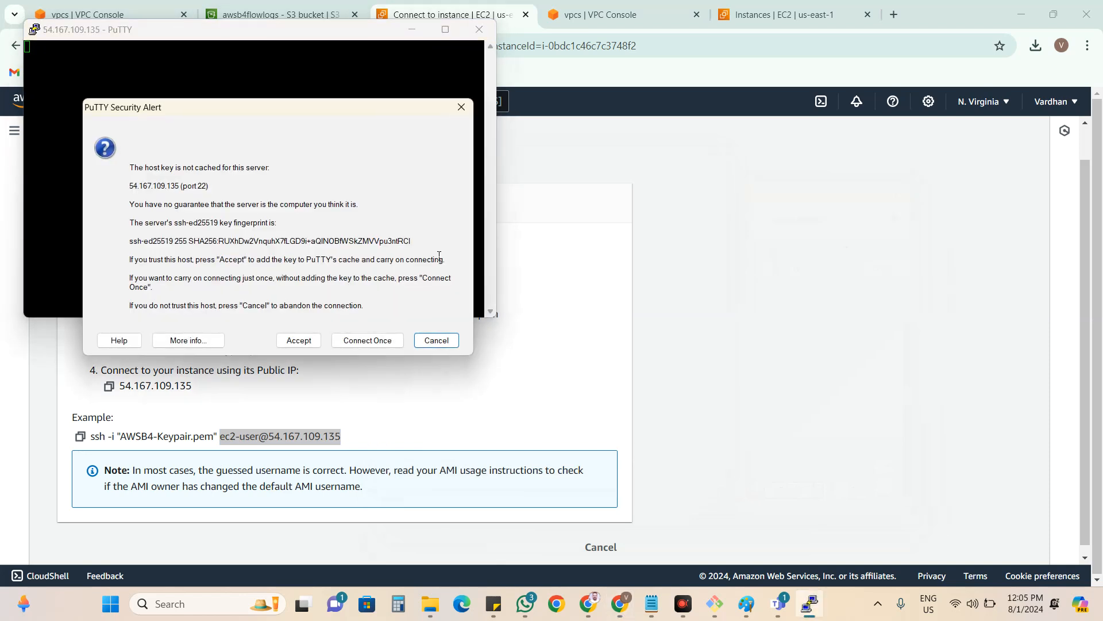
click(310, 341)
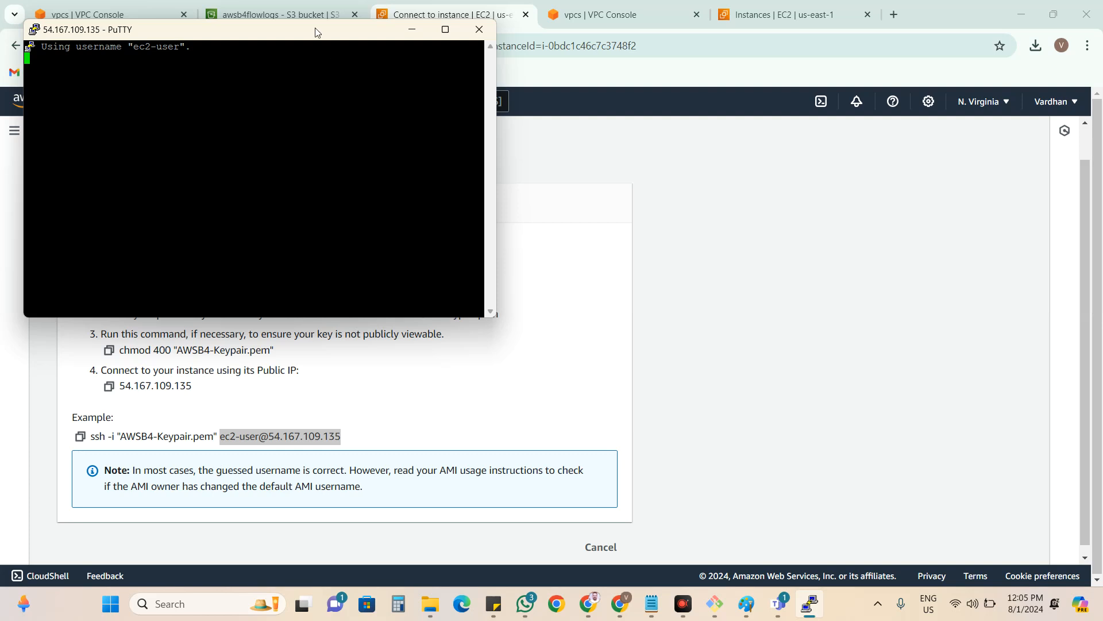
drag(315, 32, 673, 97)
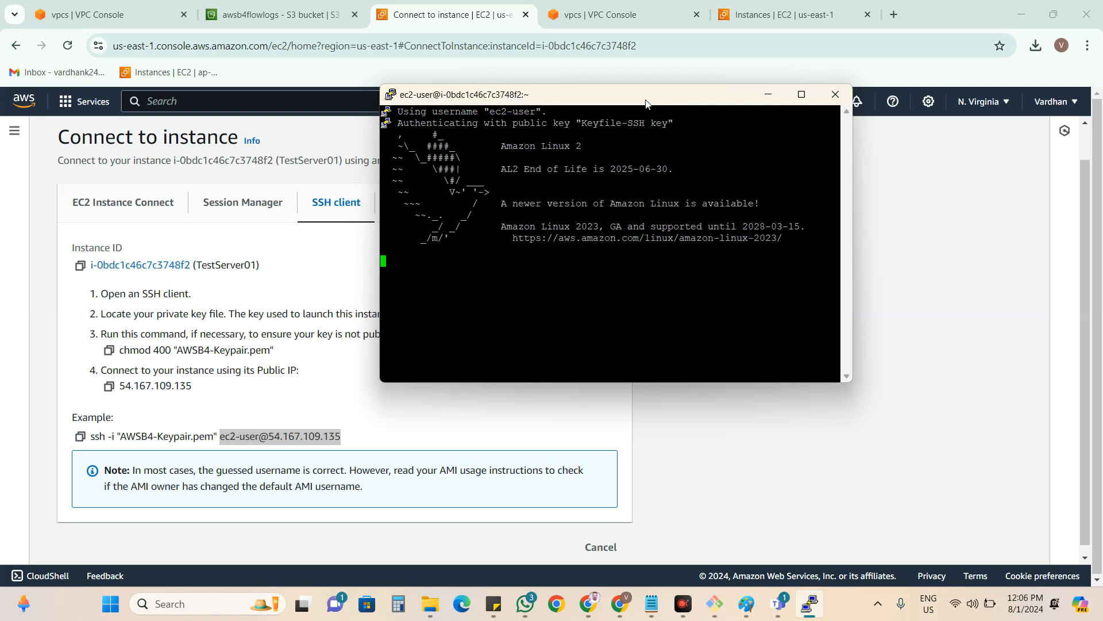
click(802, 94)
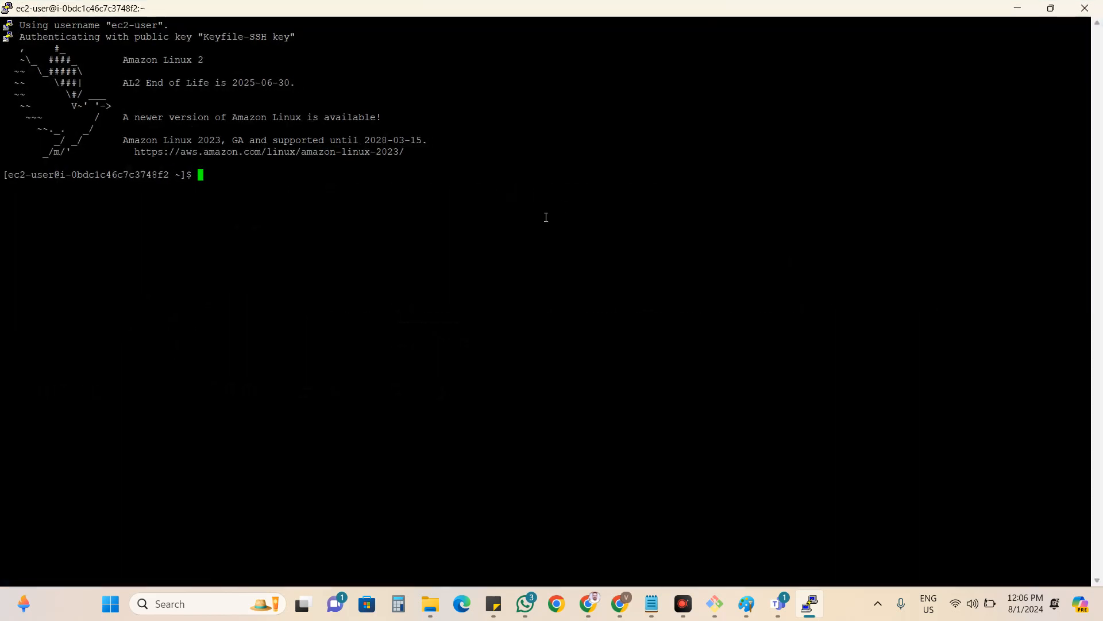
text(clear)
key(Return)
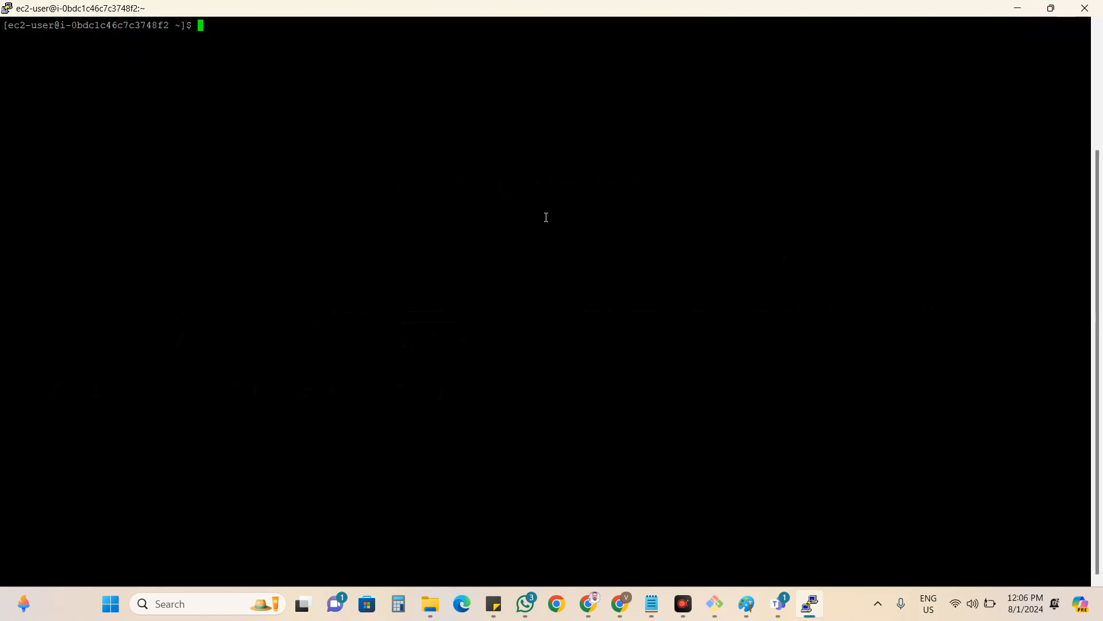
Choose Courier New, bold, 26-point as the terminal font in the session's appearance settings.
right_click(275, 16)
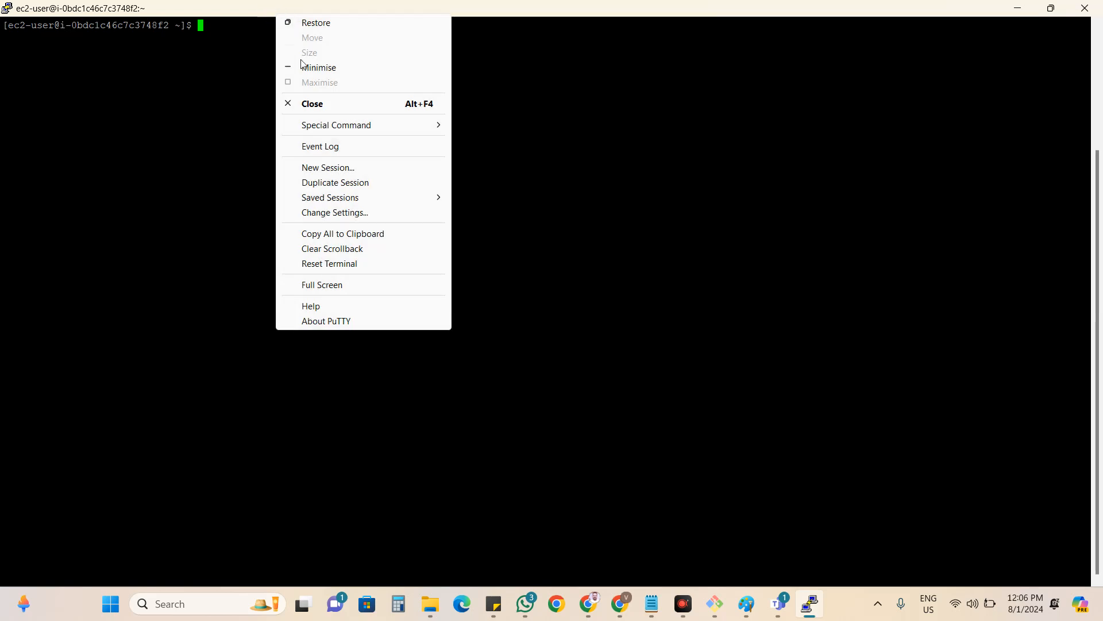
click(340, 212)
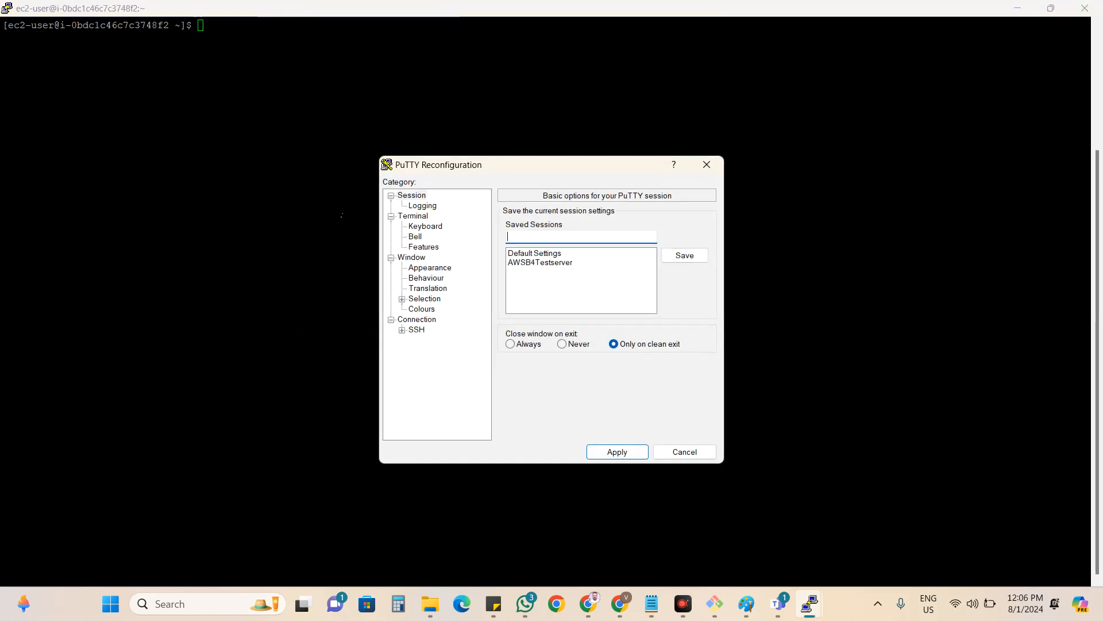
click(426, 268)
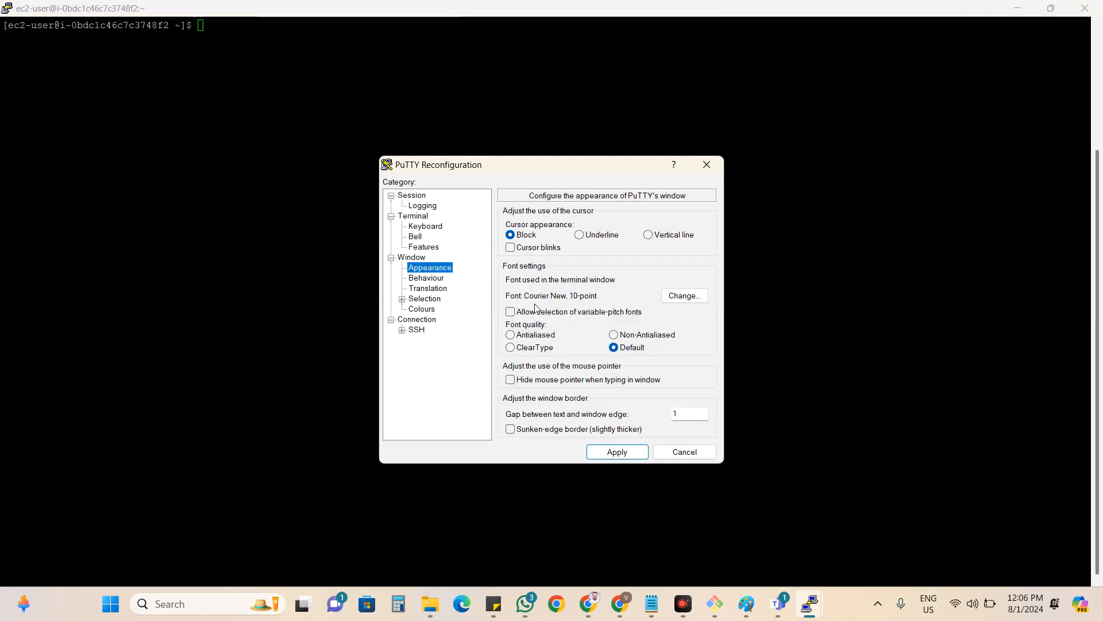
click(678, 297)
click(541, 315)
scroll(636, 343, down, 3)
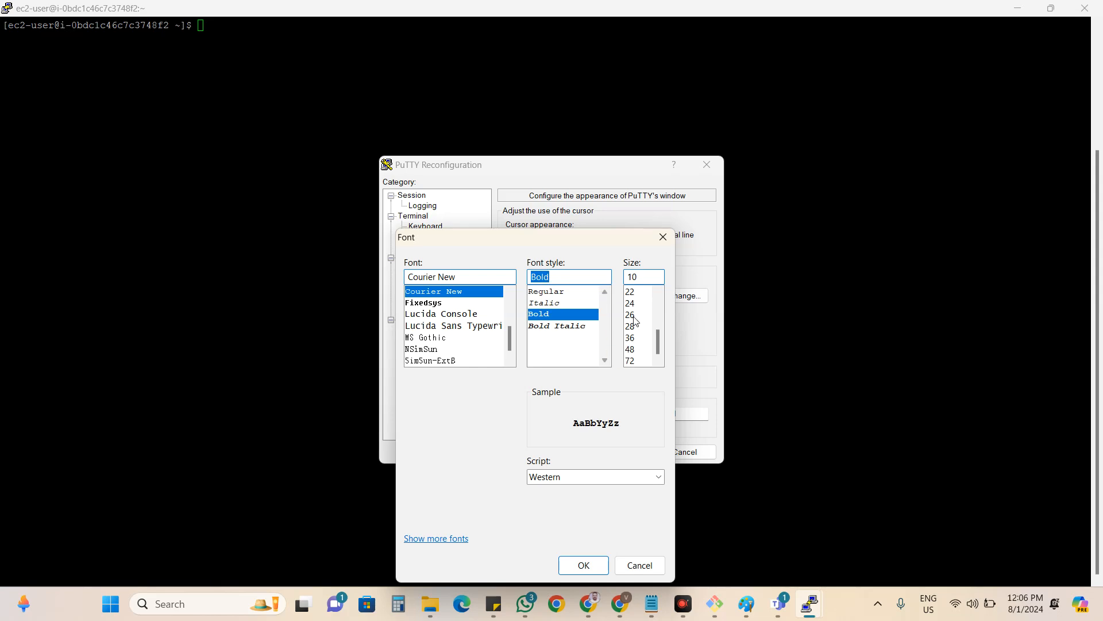
click(633, 318)
click(585, 562)
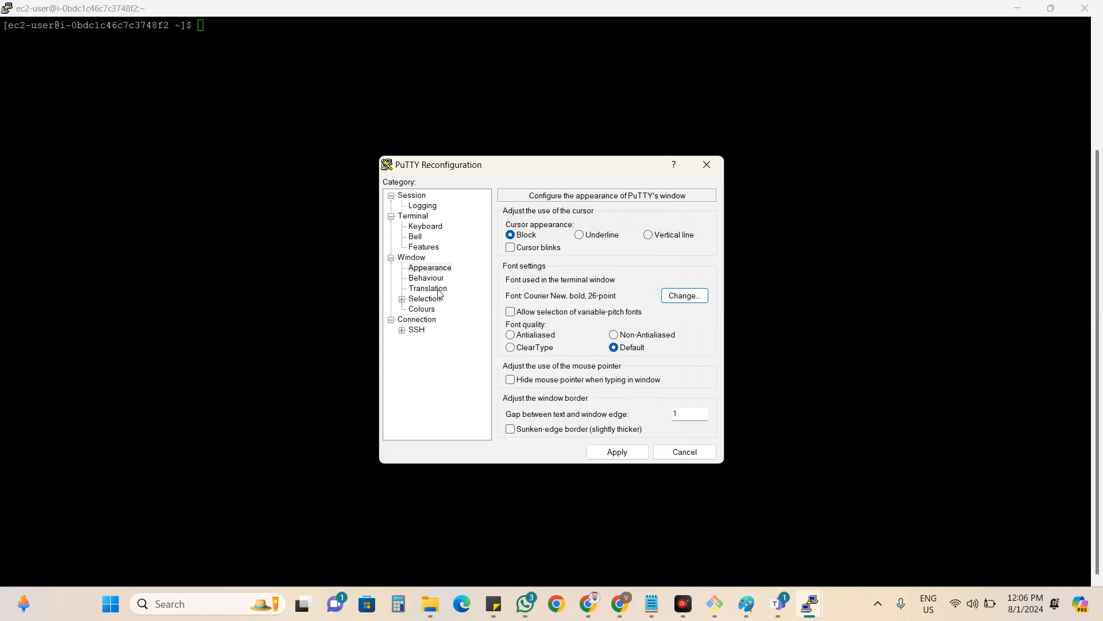
Modify the Default Foreground colour to light cyan (RGB 128, 255, 255) and apply the session settings.
click(428, 311)
click(568, 364)
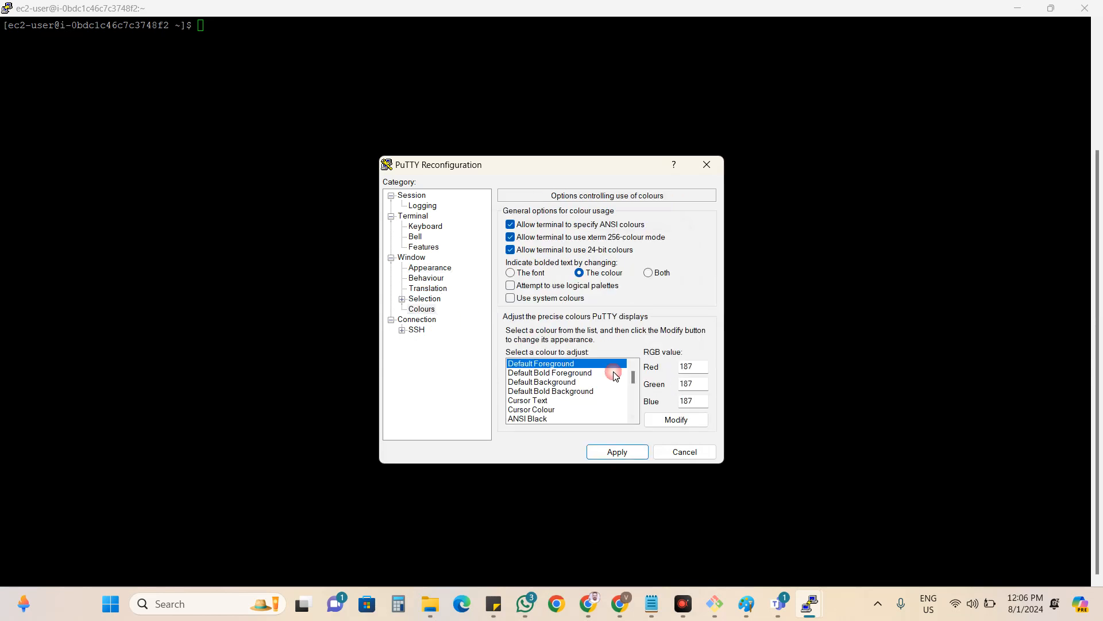
click(689, 425)
click(479, 216)
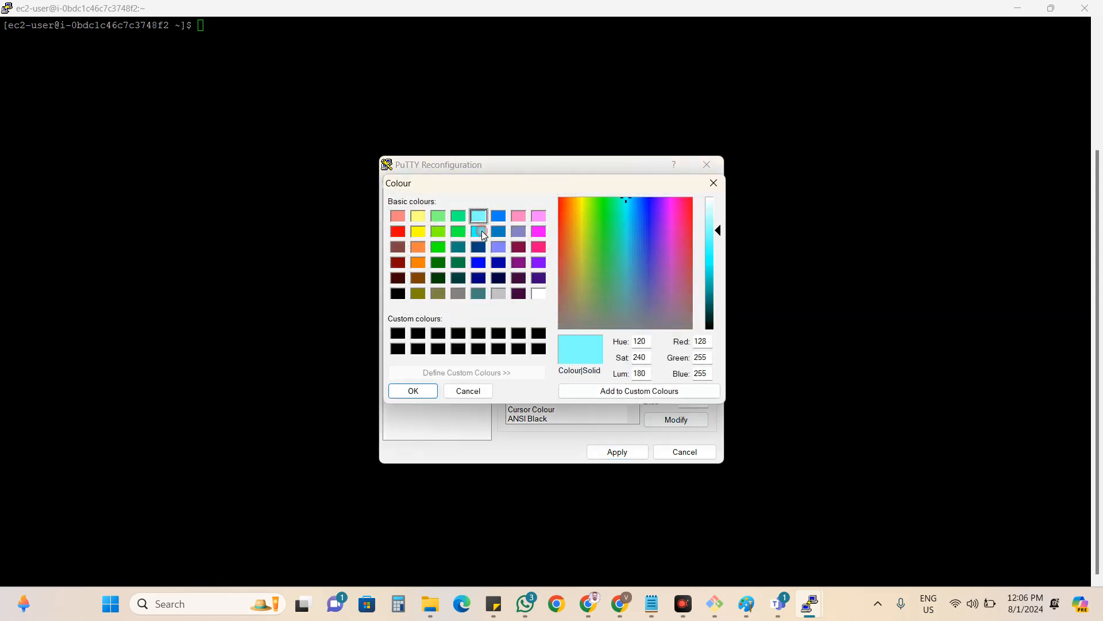
click(431, 392)
click(632, 452)
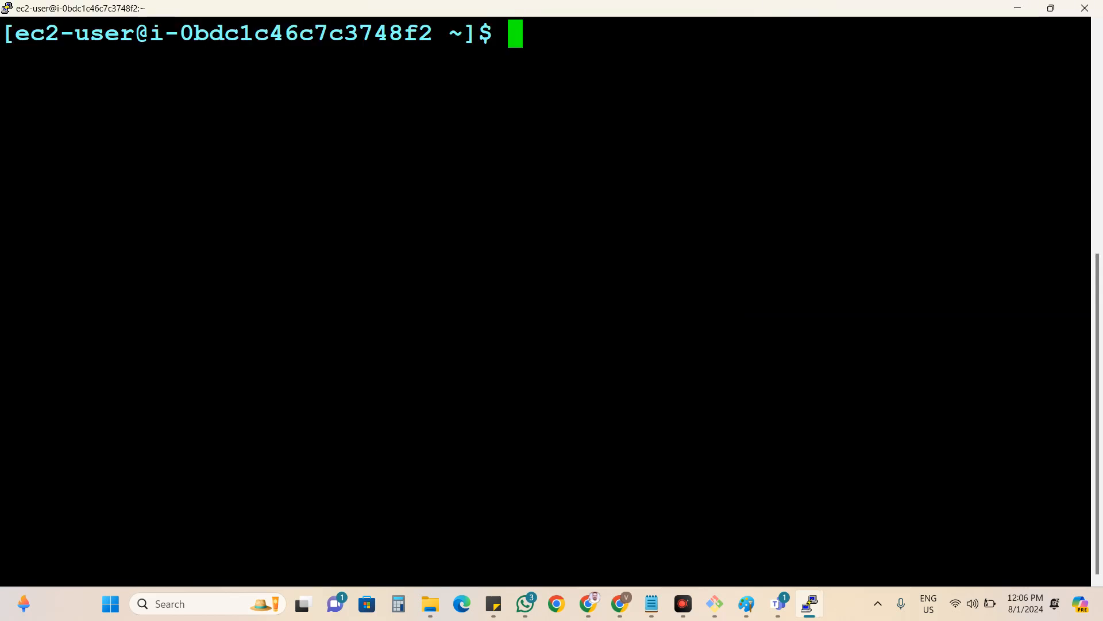
Restore and re-maximise the terminal window, and clear the terminal screen.
double_click(793, 8)
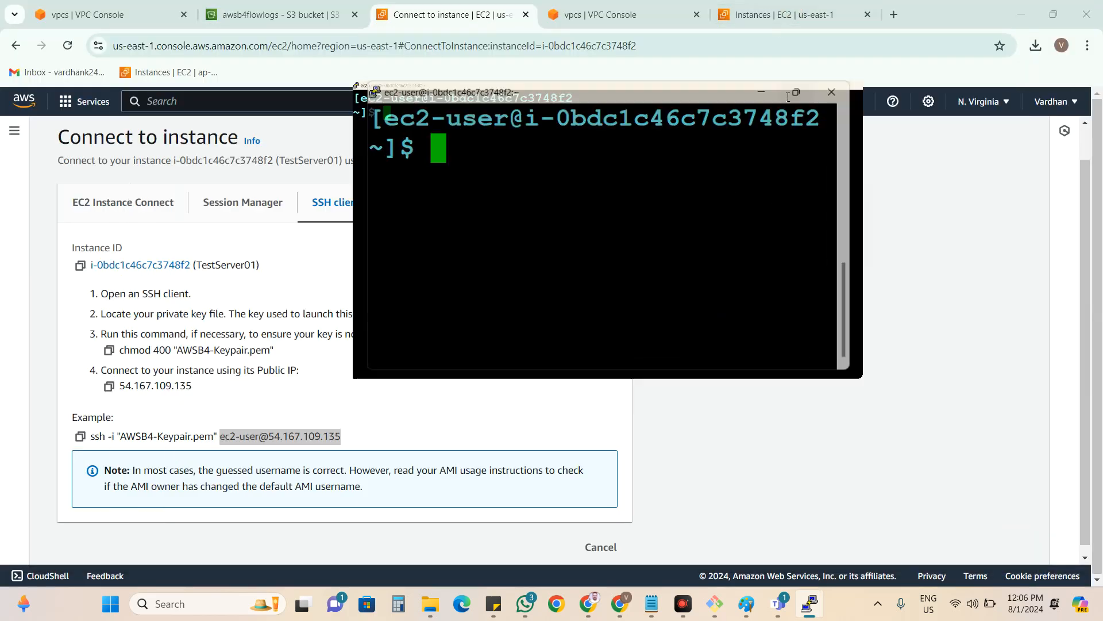
click(789, 94)
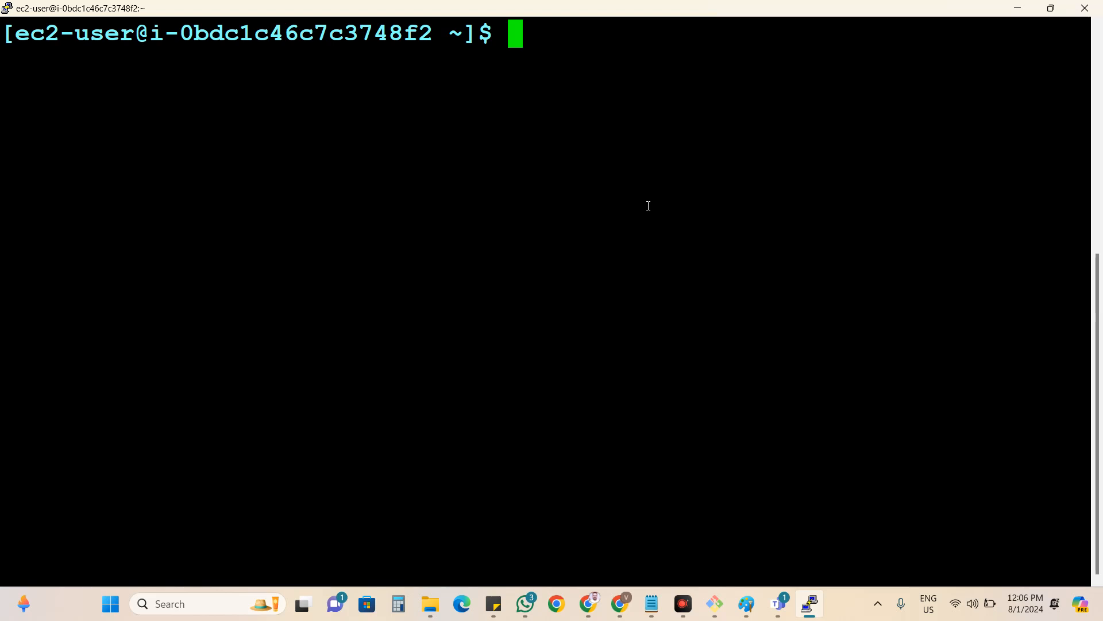
text(clear)
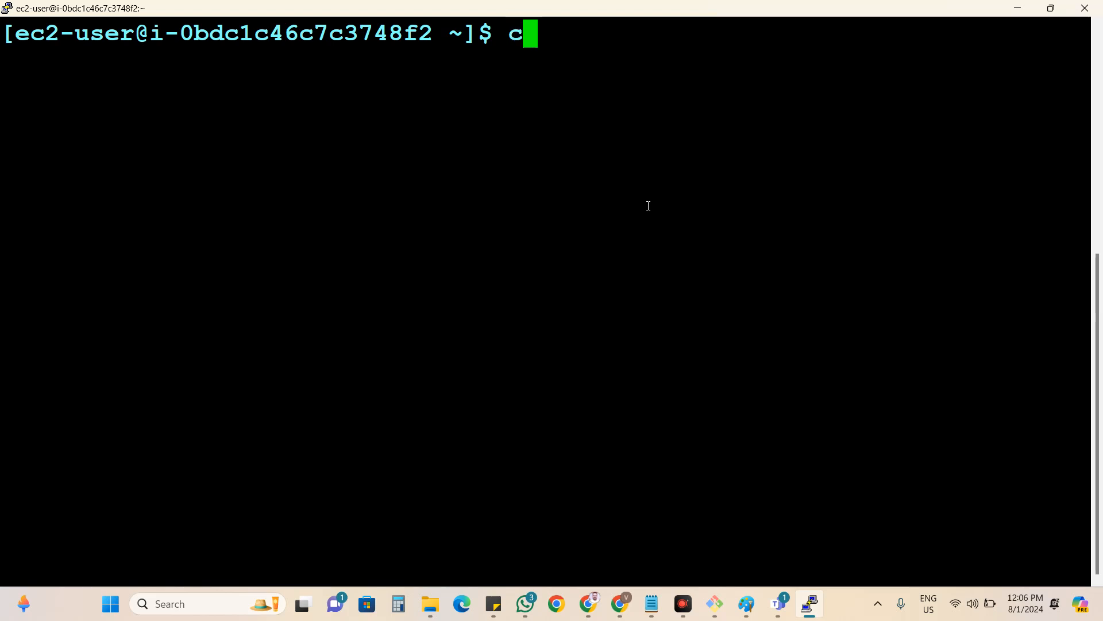
key(Return)
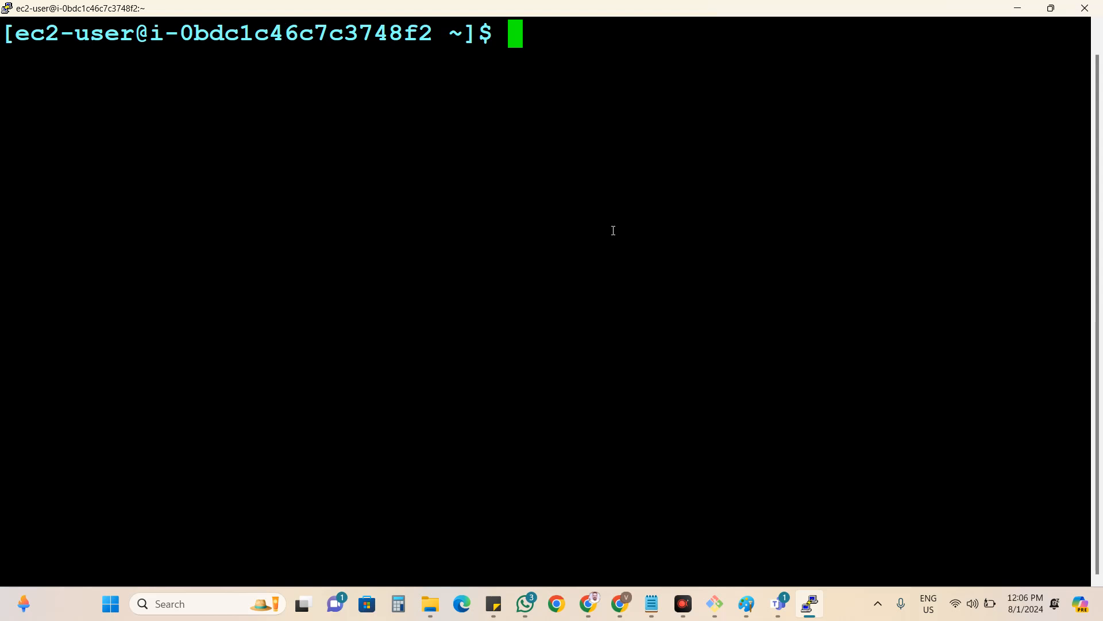
Switch to Chrome and search Google for "putty download" in a new tab.
click(620, 604)
click(706, 165)
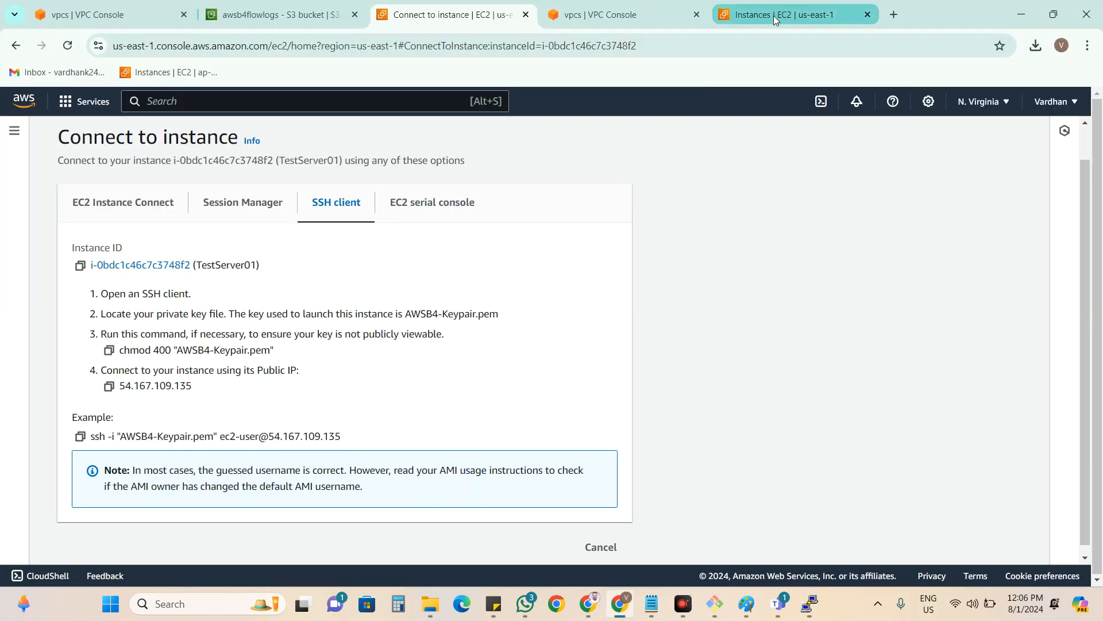
click(894, 15)
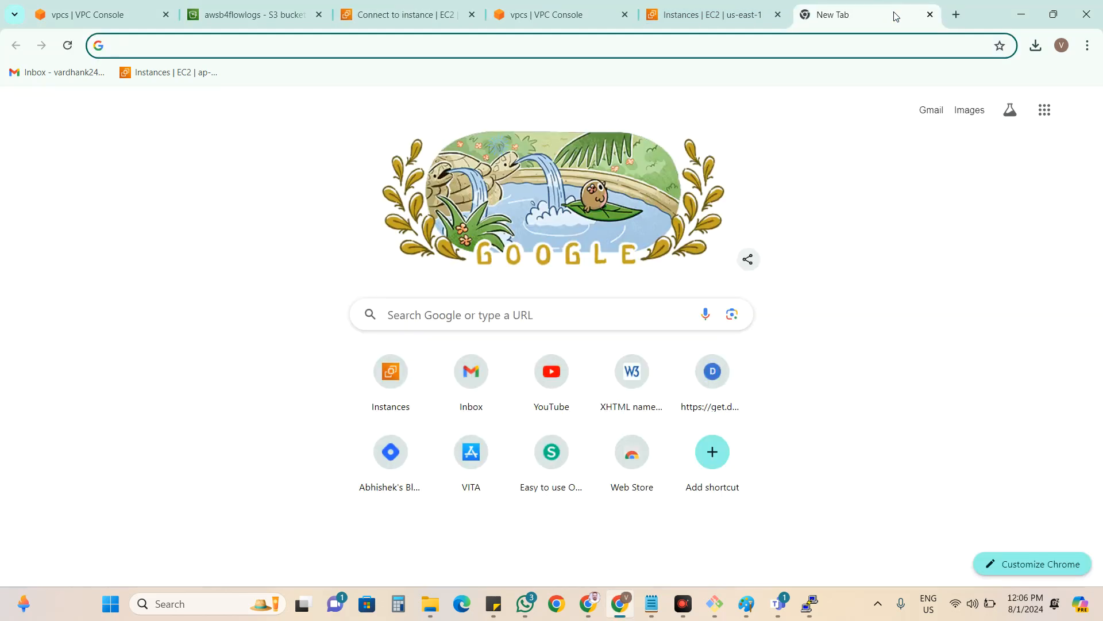
text(u)
key(BackSpace)
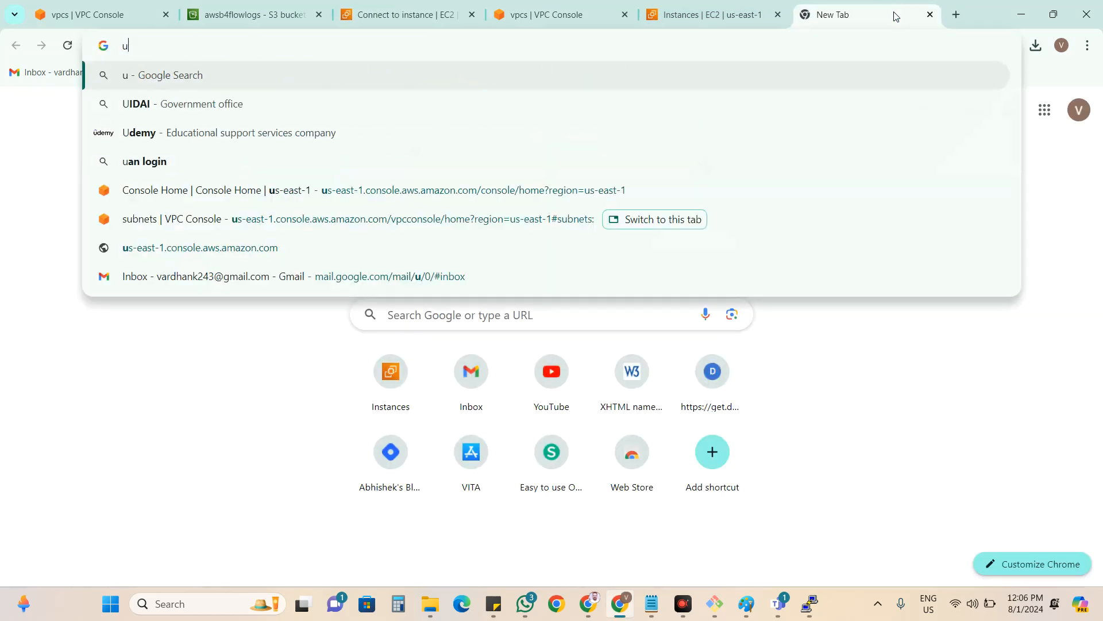
key(BackSpace)
text(pu)
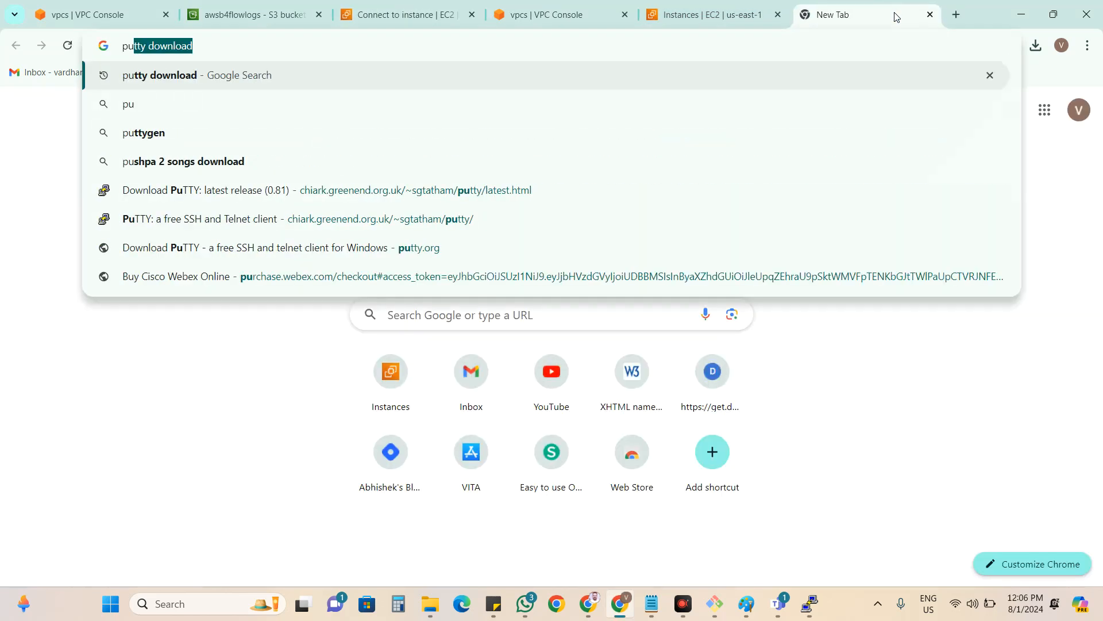
key(Right)
key(Return)
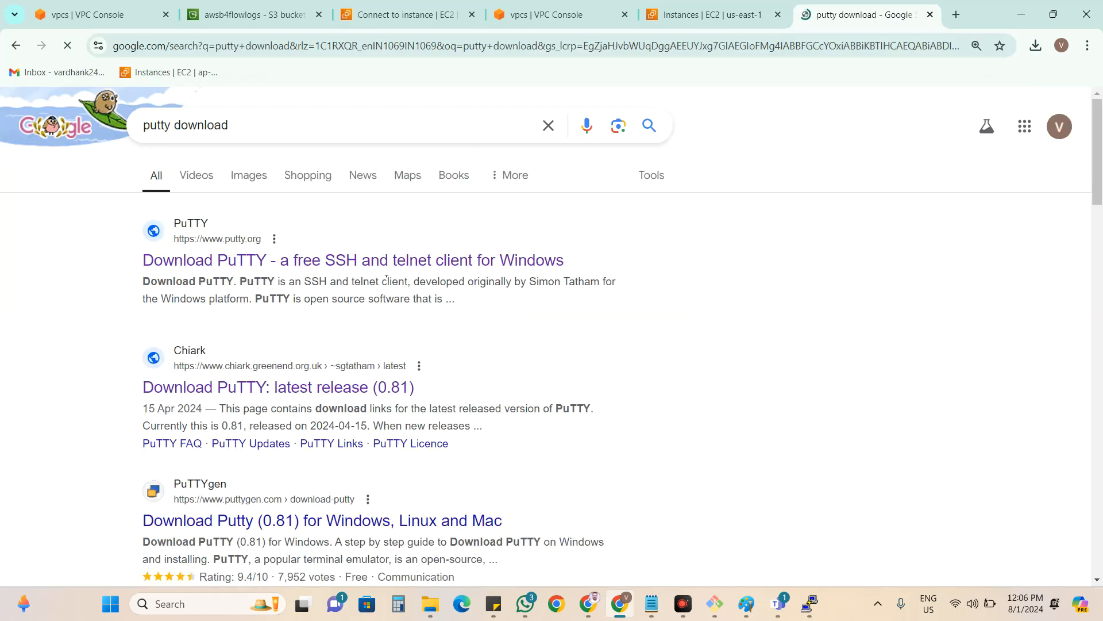
Open the Chiark page for PuTTY's latest release and copy the link address of the 64-bit x86 putty.exe.
click(332, 386)
scroll(337, 366, down, 5)
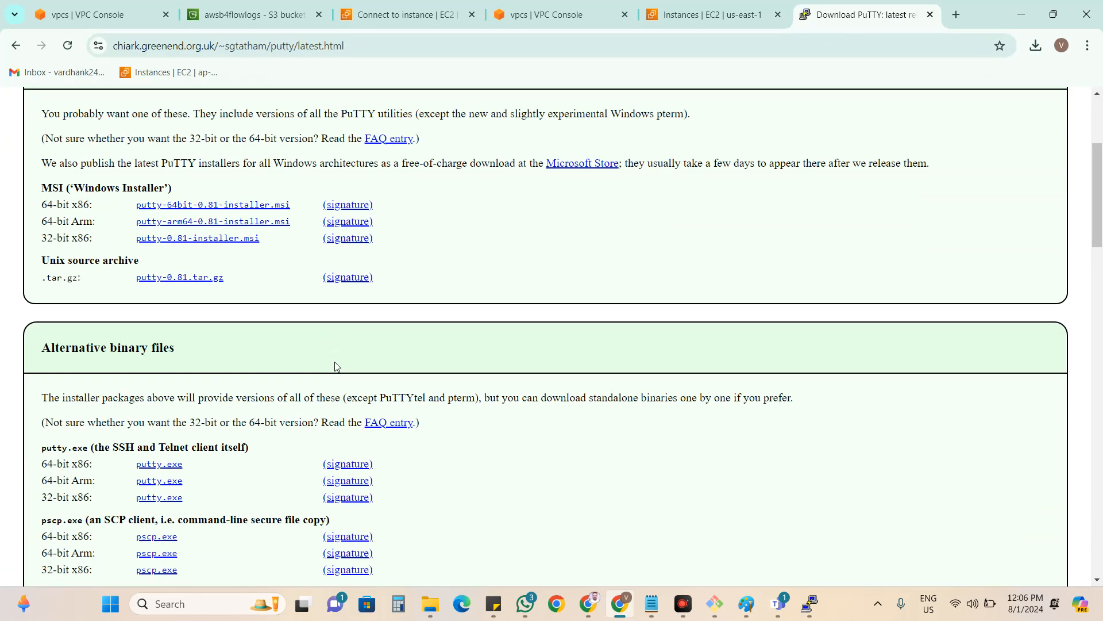
scroll(337, 367, down, 4)
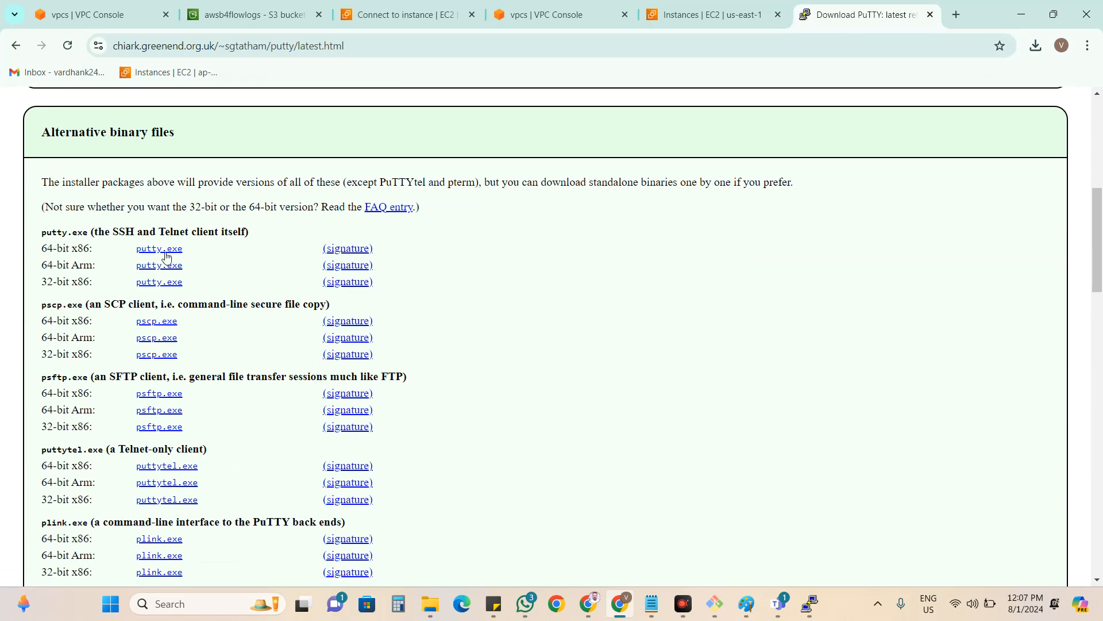
right_click(166, 257)
click(236, 373)
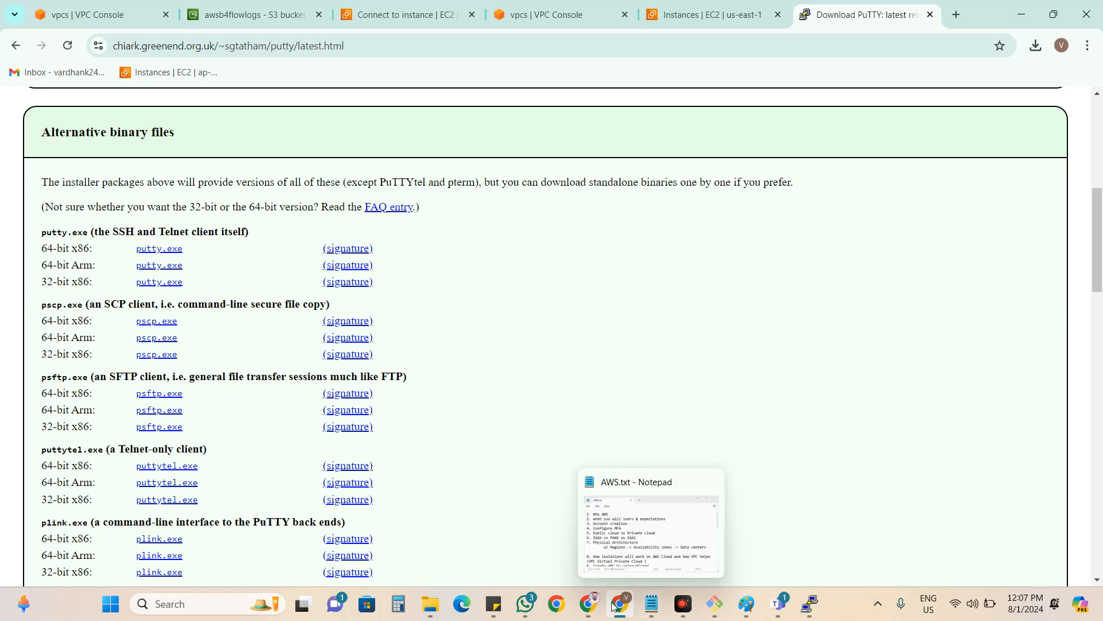
click(810, 604)
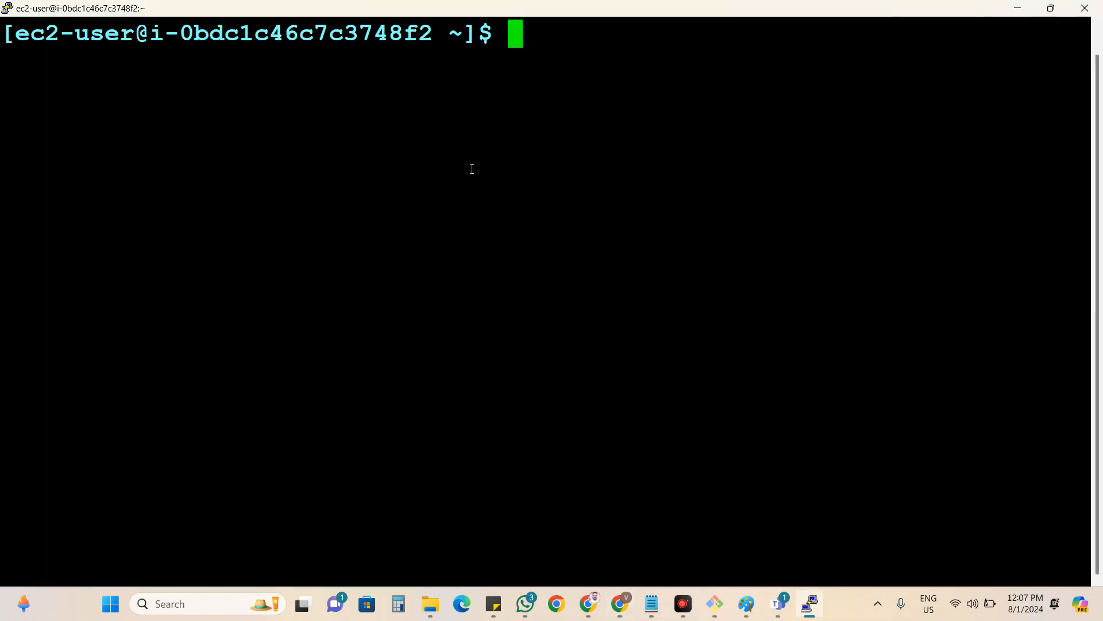
text(wget)
key(BackSpace)
key(BackSpace)
key(BackSpace)
key(BackSpace)
key(BackSpace)
text(curl)
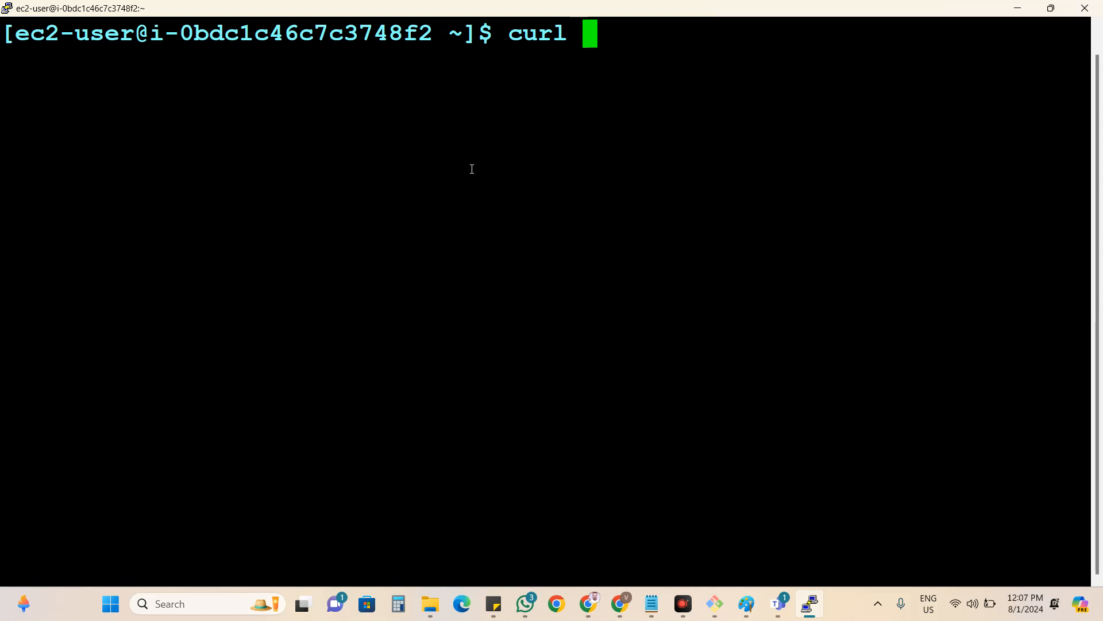
right_click(472, 168)
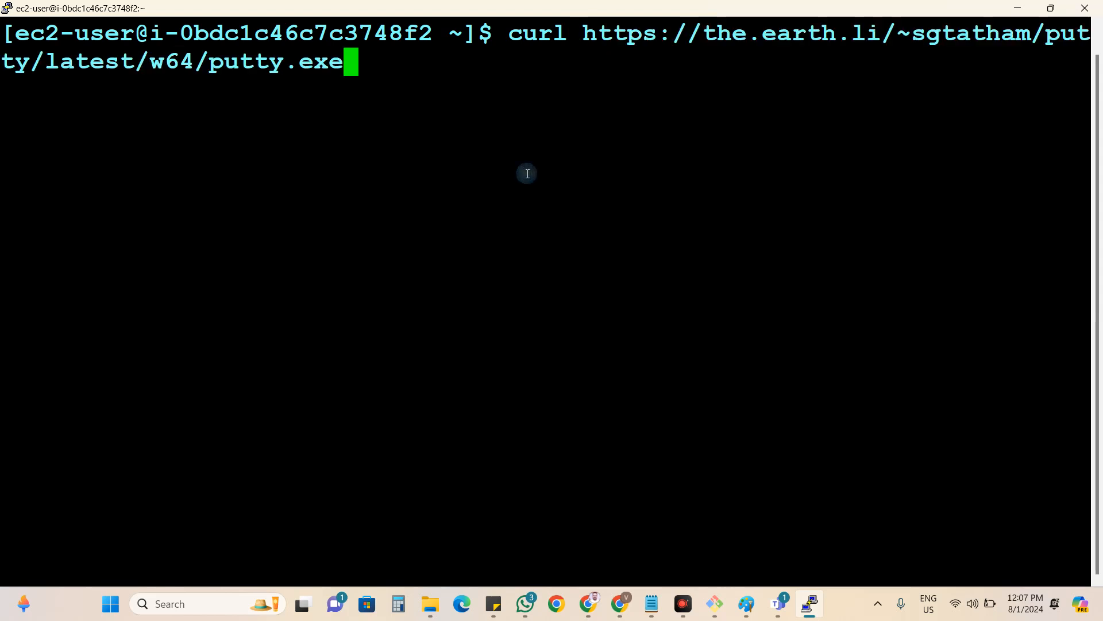
key(Return)
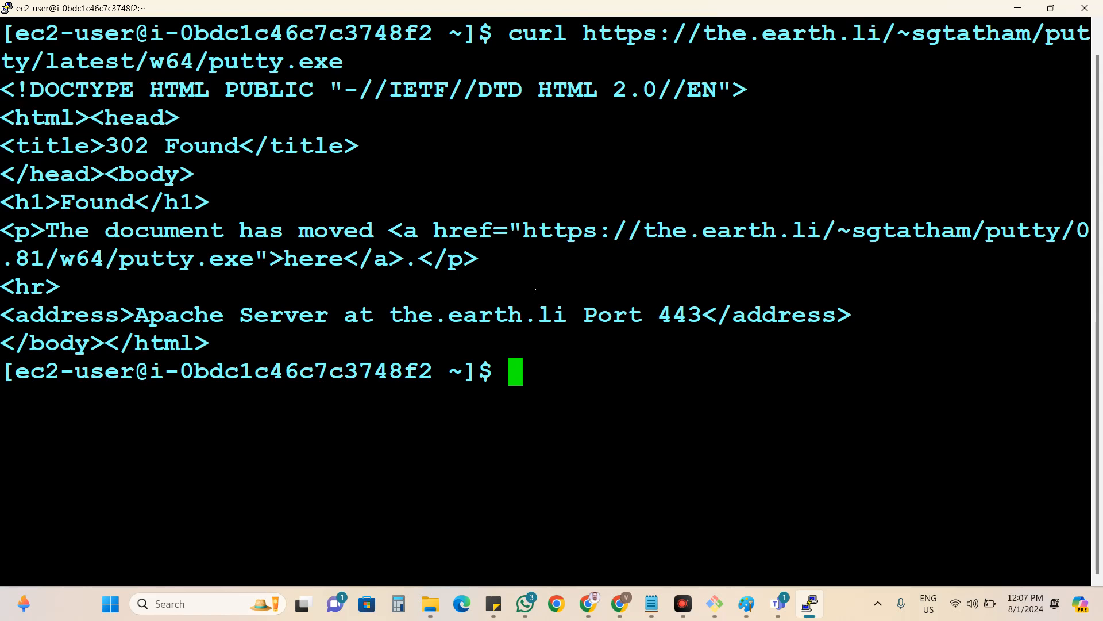
List the files in the home directory with ls and clear the terminal.
text(c)
key(BackSpace)
text(ls)
key(Return)
text(clear)
key(Return)
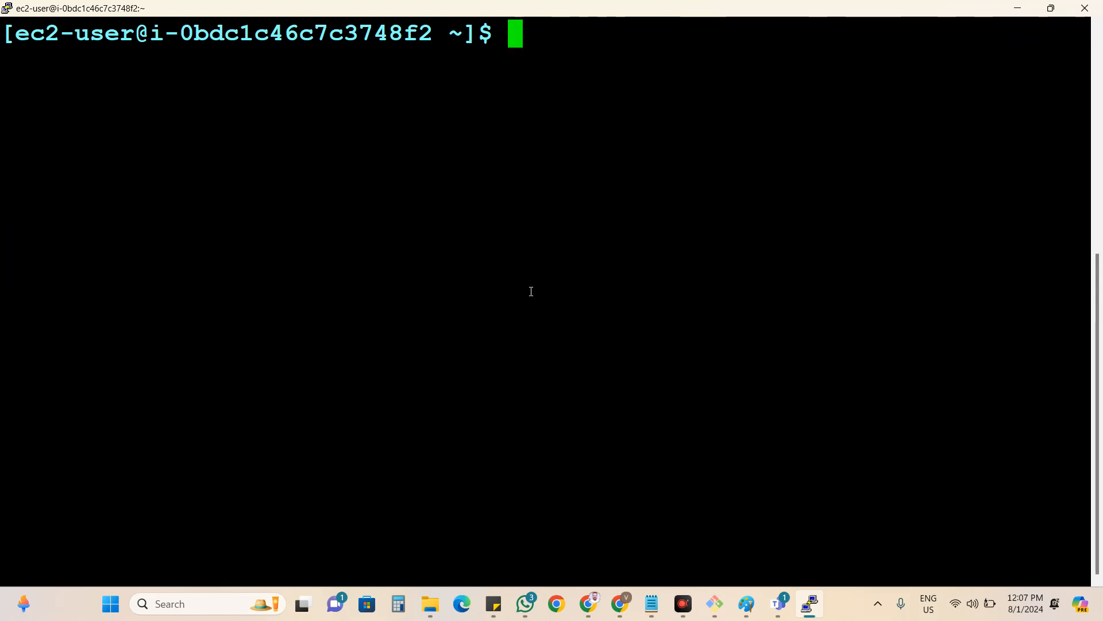
Reduce the terminal font size to 22-point in the session's appearance settings and apply the change.
right_click(368, 9)
click(713, 166)
right_click(336, 21)
right_click(337, 14)
click(402, 213)
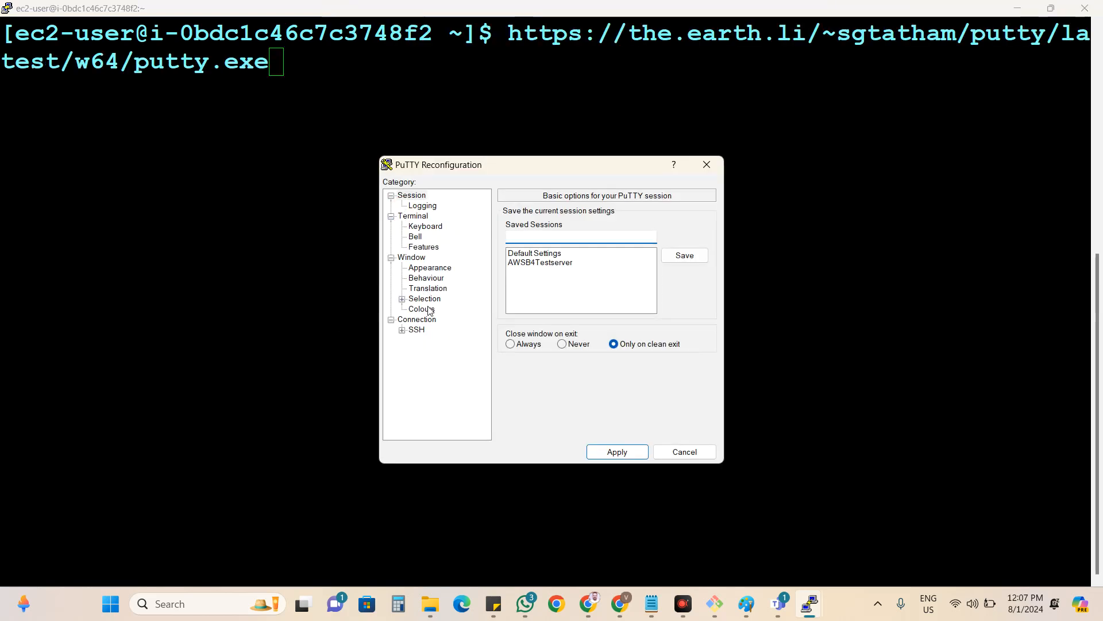
click(429, 268)
click(678, 295)
click(636, 318)
click(581, 565)
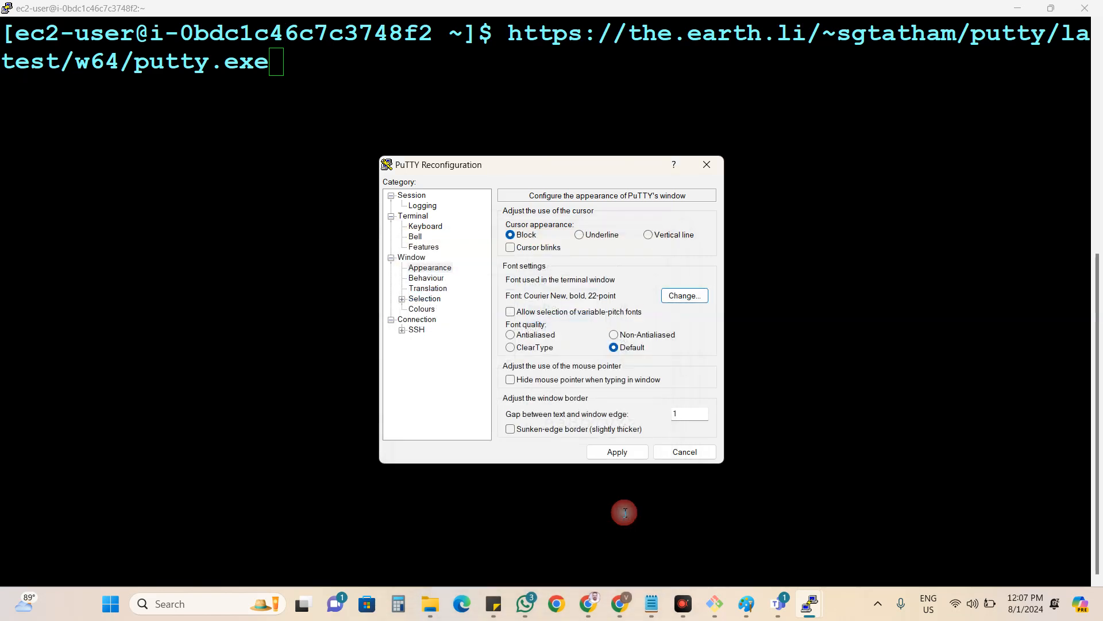
click(616, 451)
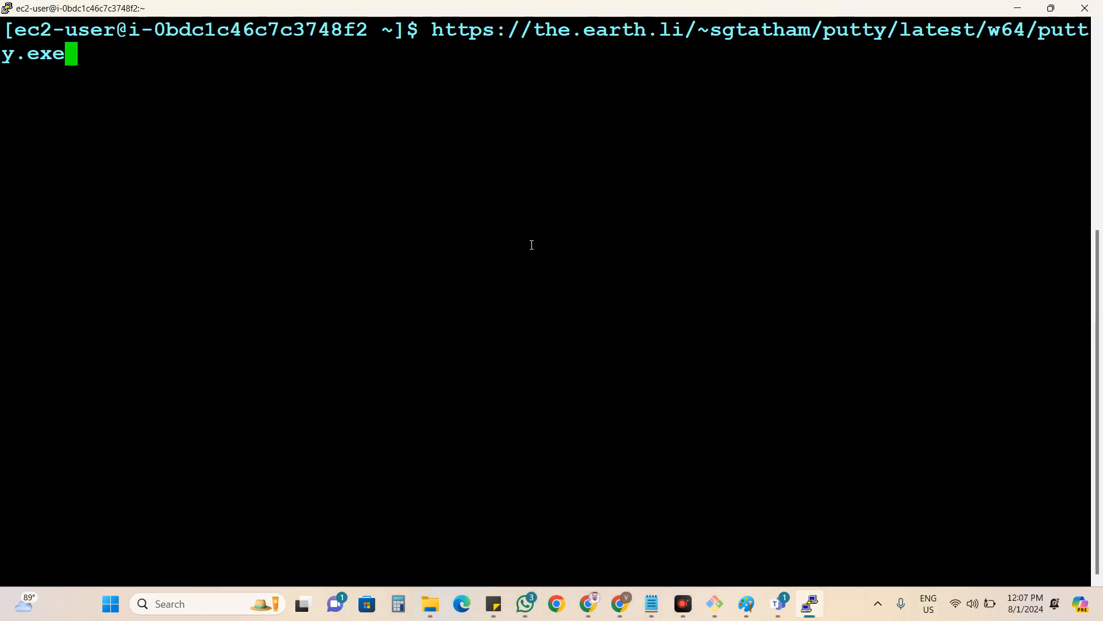
key(Up)
key(Return)
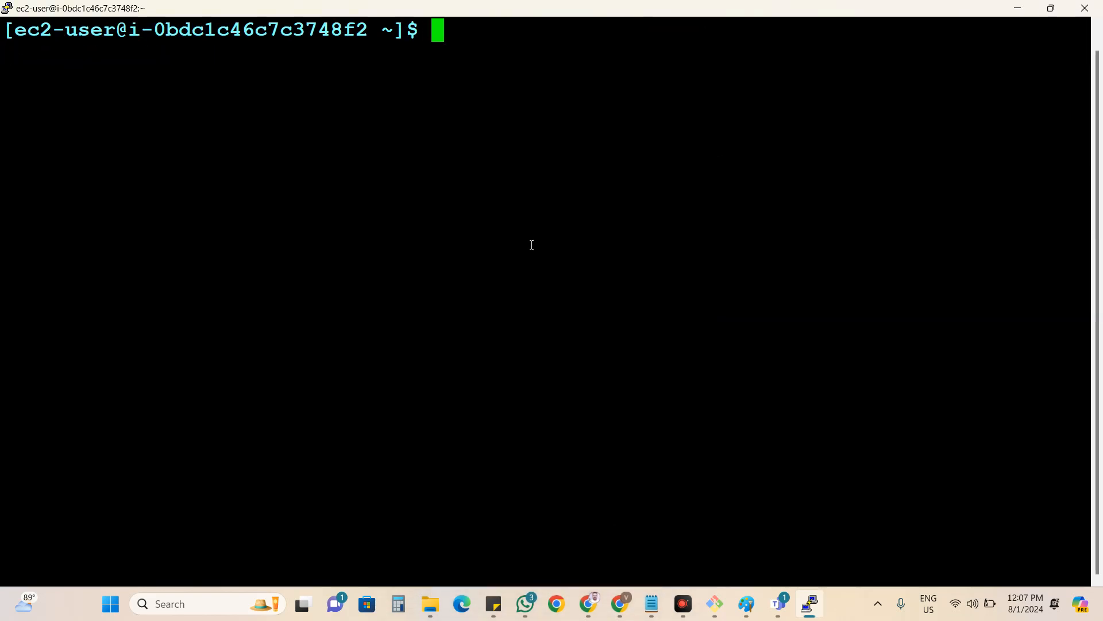
text(wget)
right_click(532, 235)
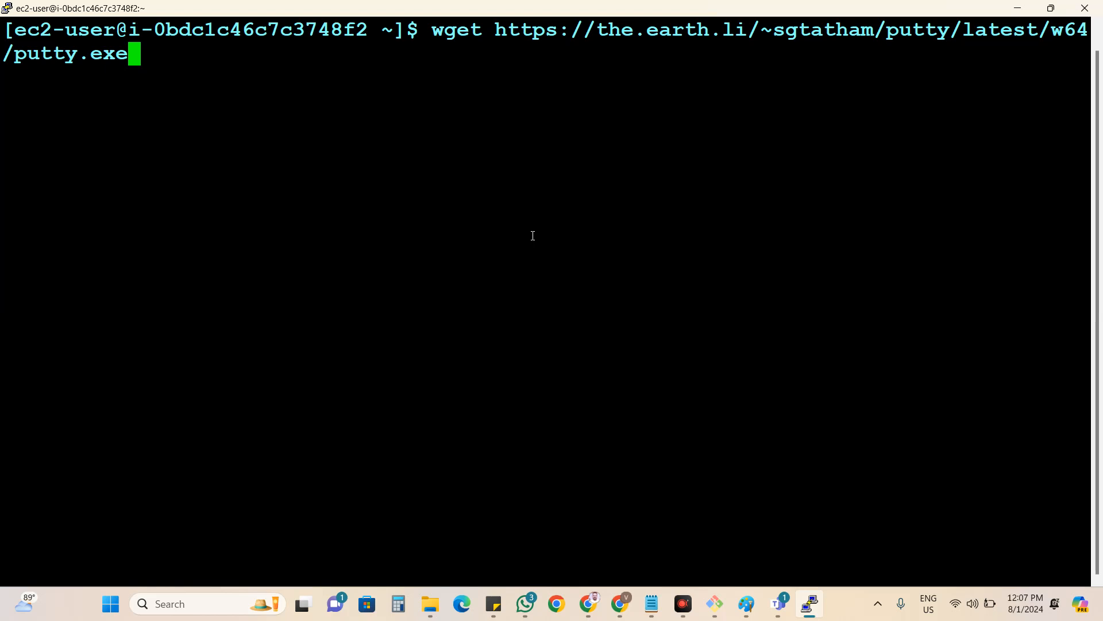
key(Return)
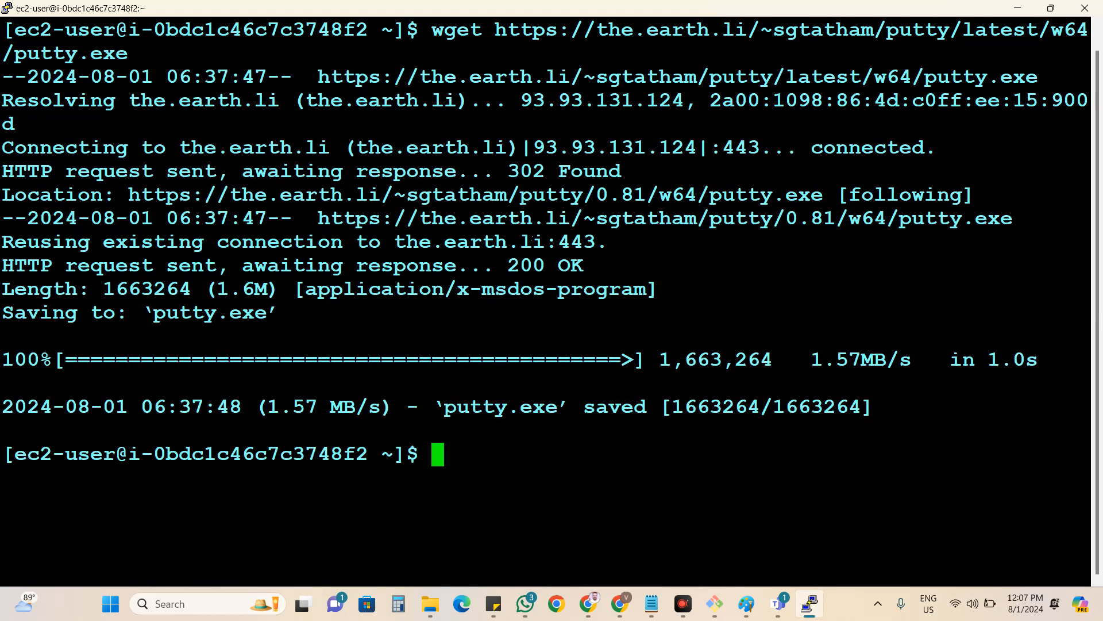
text(ls)
key(Return)
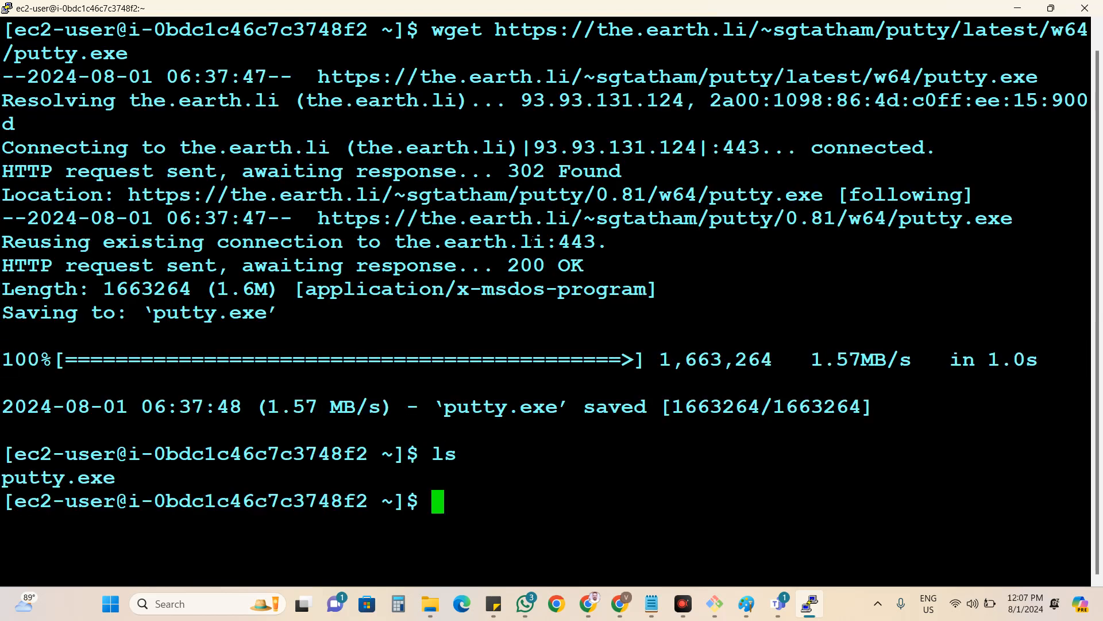
Run the same wget download of putty.exe a second time and clear the terminal.
key(Up)
key(Up)
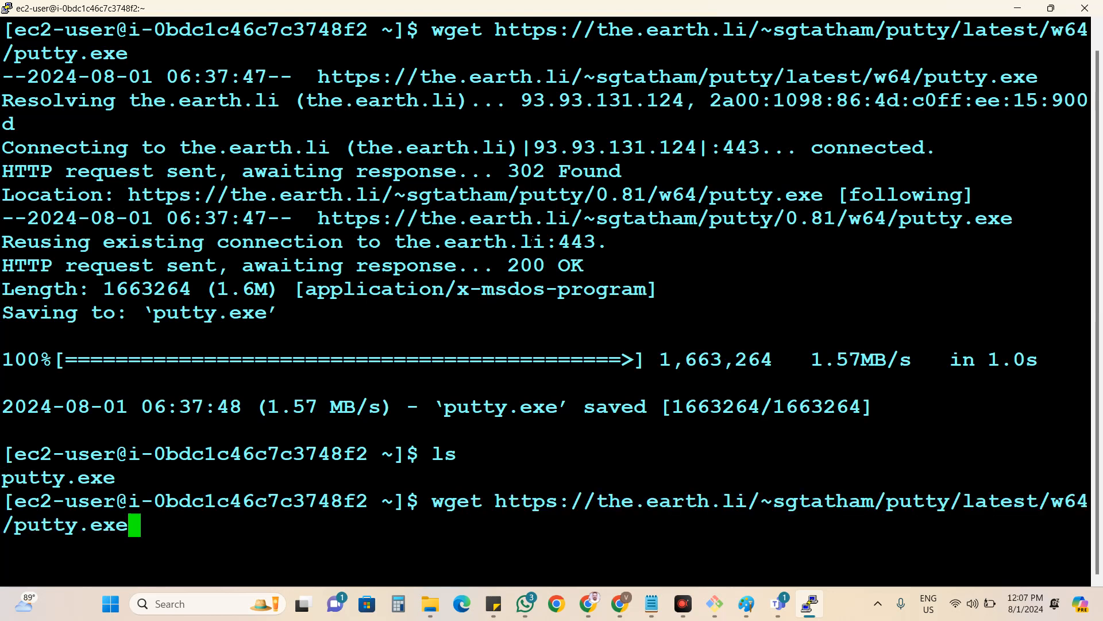
key(Return)
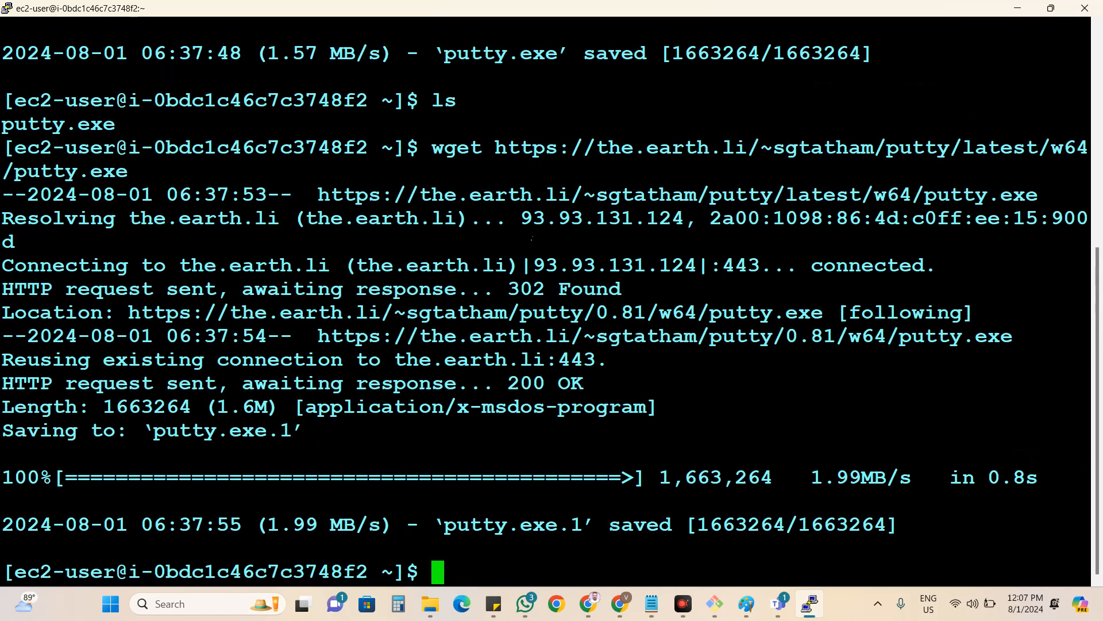
text(clear)
key(Return)
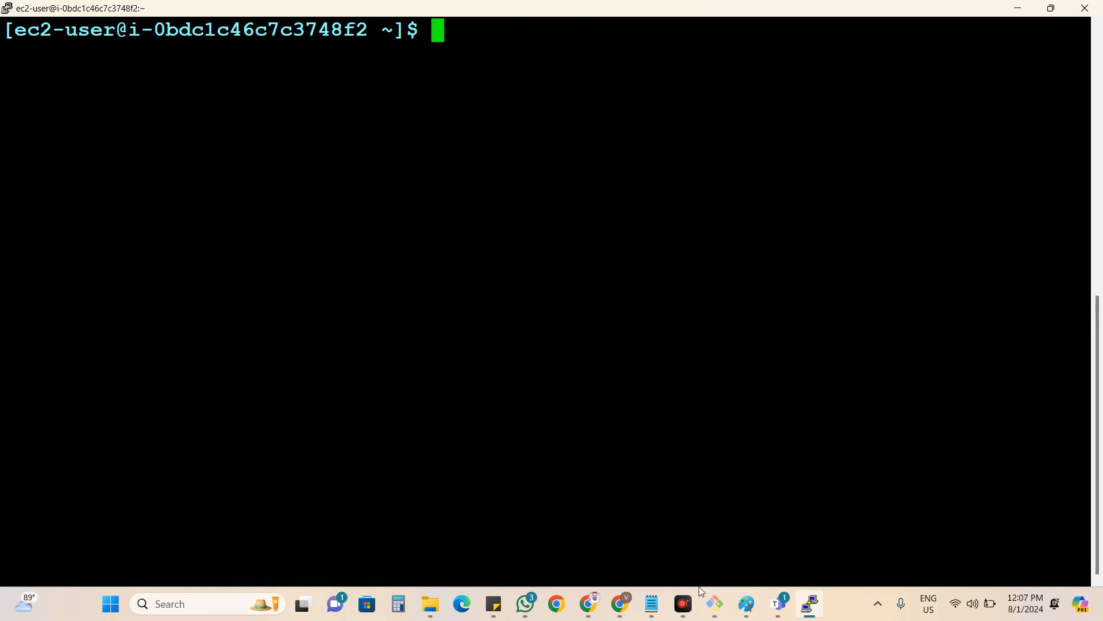
Switch to the awsb4flowlogs bucket in Chrome, refresh the 2024/08/01 folder's object list and check the newest log files' times and sizes.
click(619, 604)
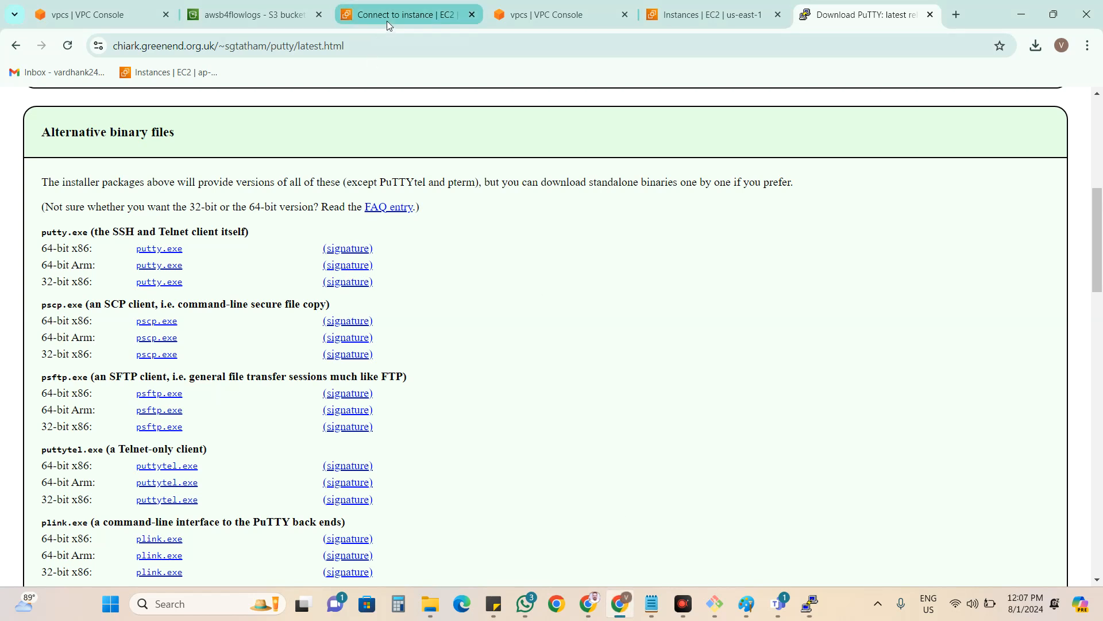
click(257, 14)
scroll(482, 353, down, 3)
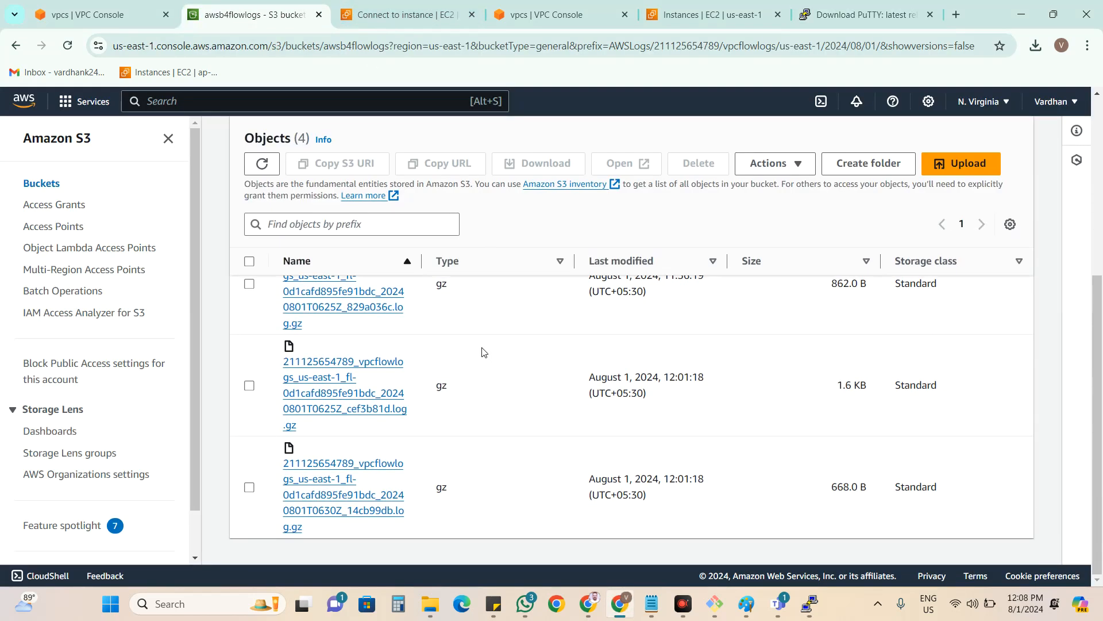
scroll(483, 353, up, 3)
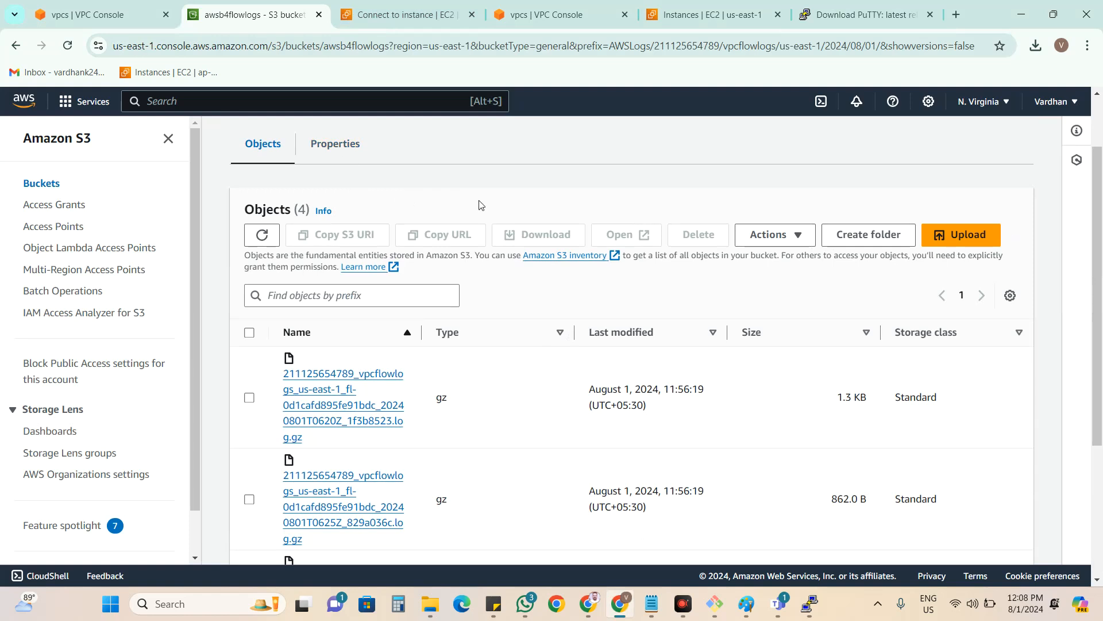
scroll(437, 207, up, 2)
click(260, 313)
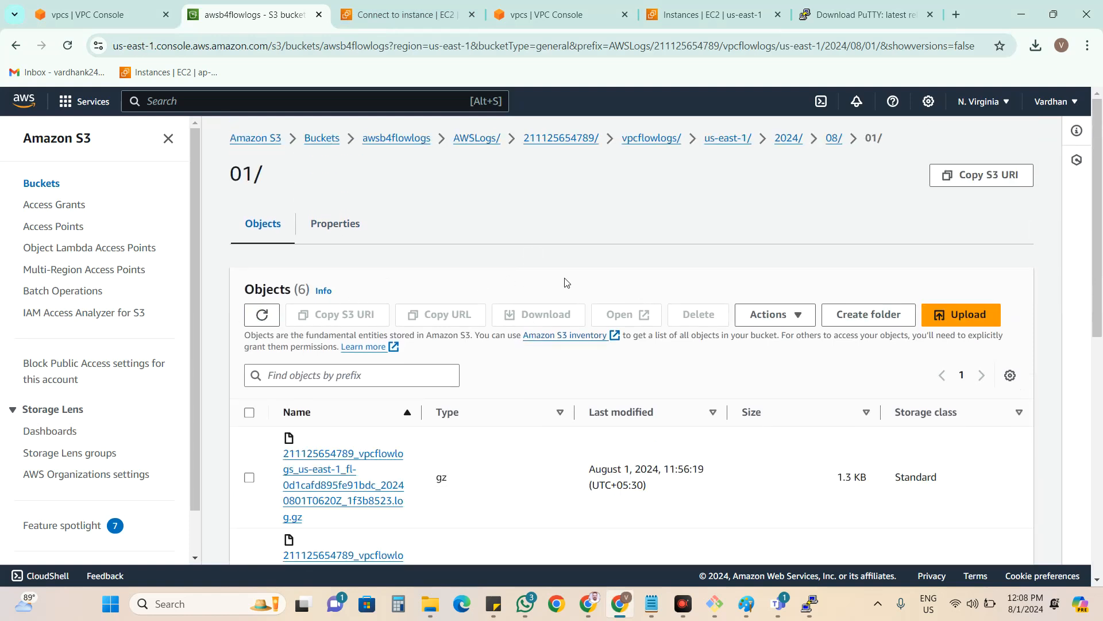
scroll(566, 282, down, 8)
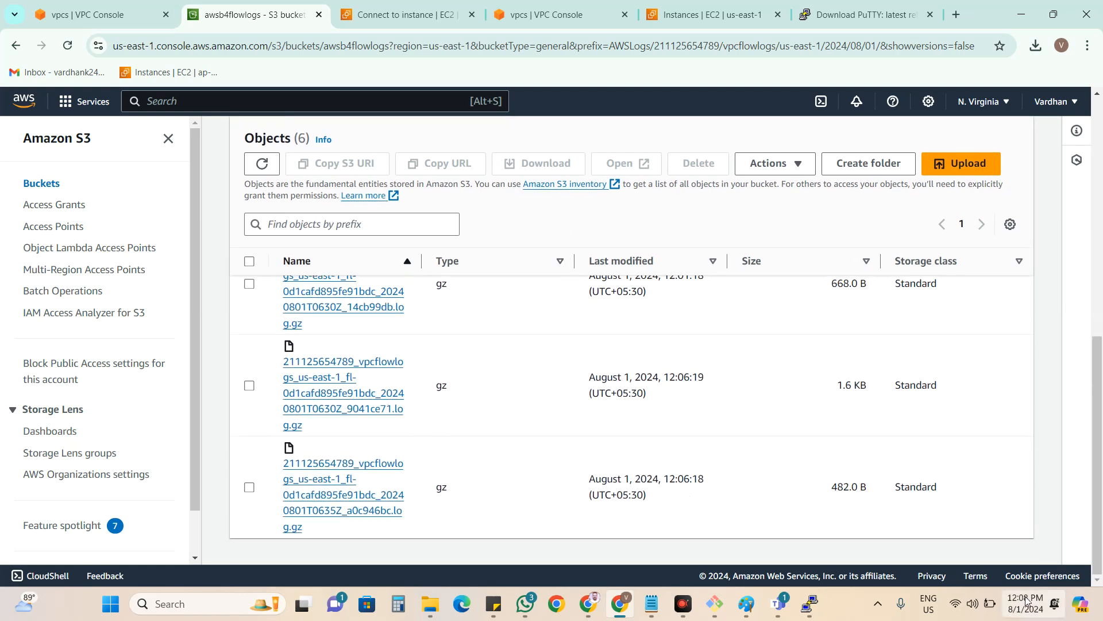
drag(832, 487, 862, 488)
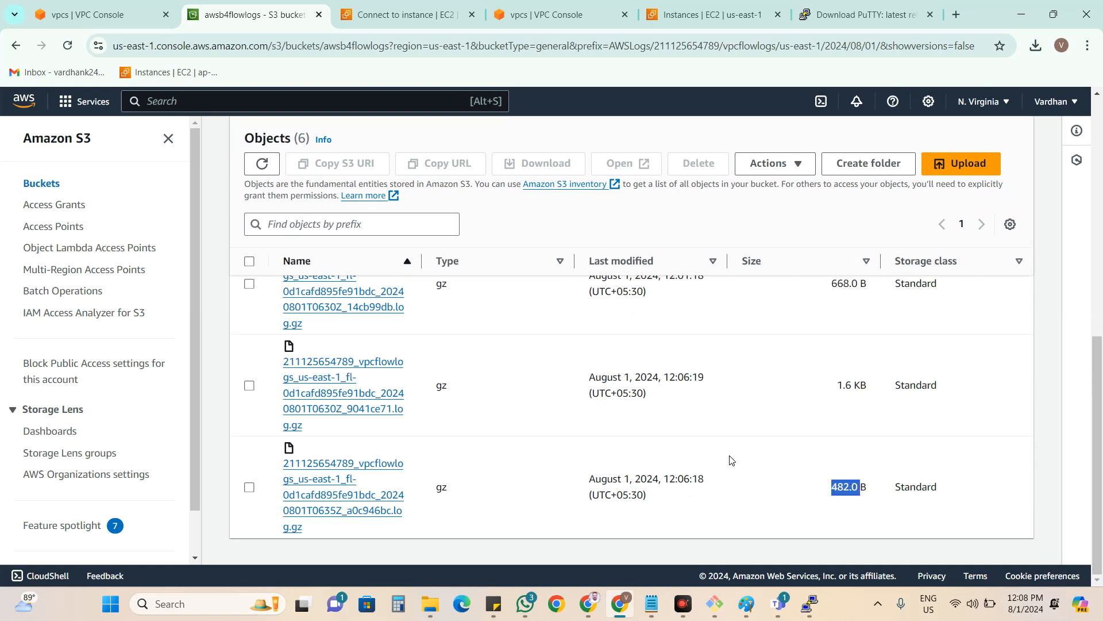
scroll(732, 425, up, 1)
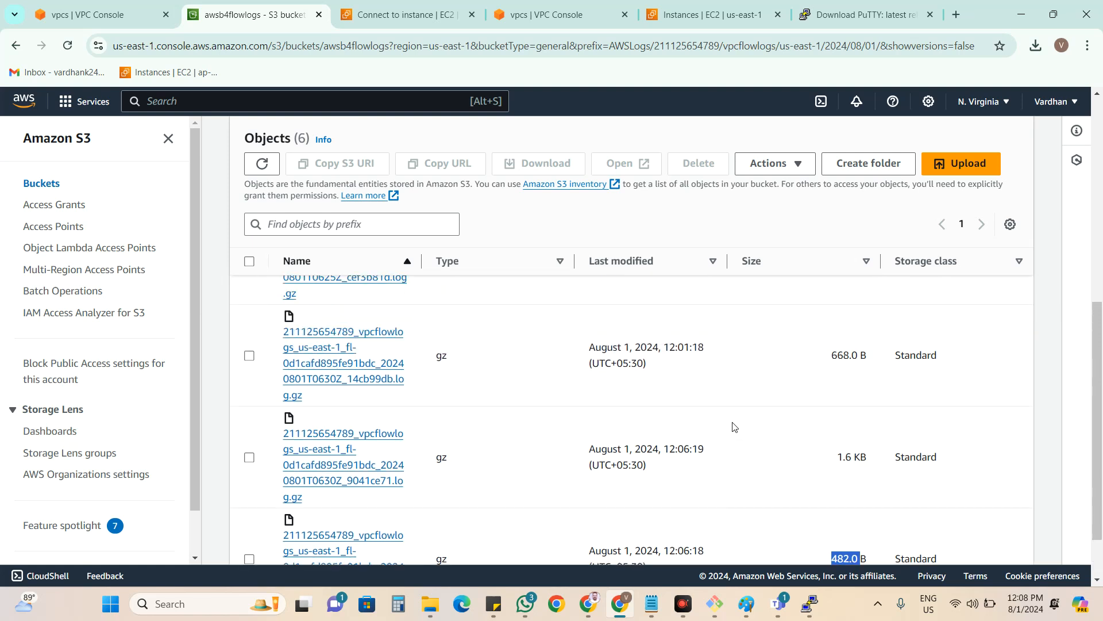
scroll(733, 427, up, 5)
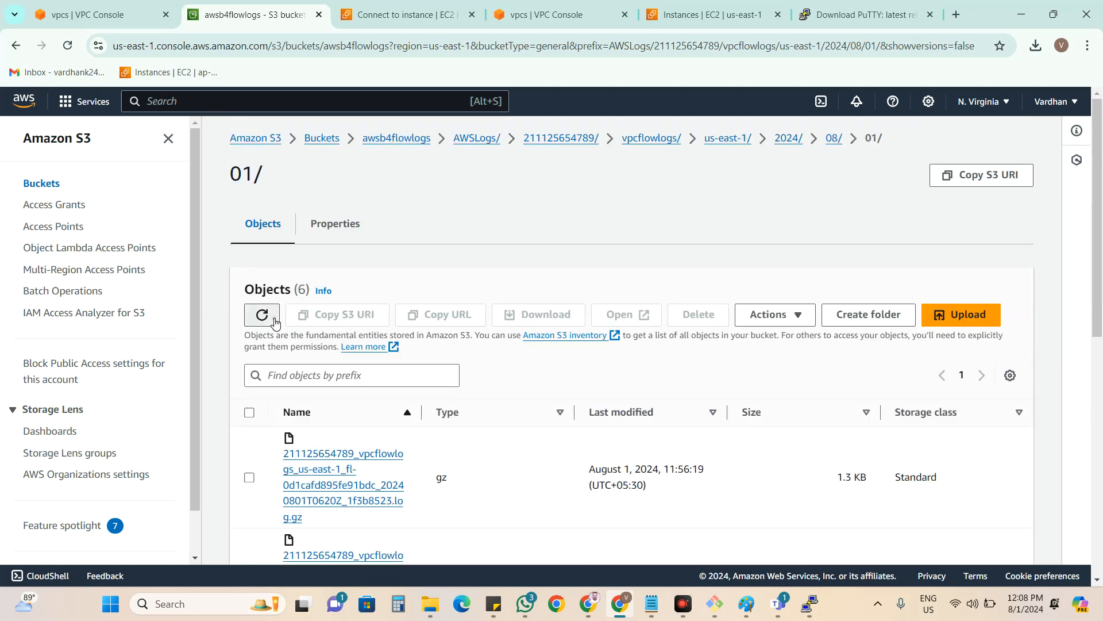
click(276, 321)
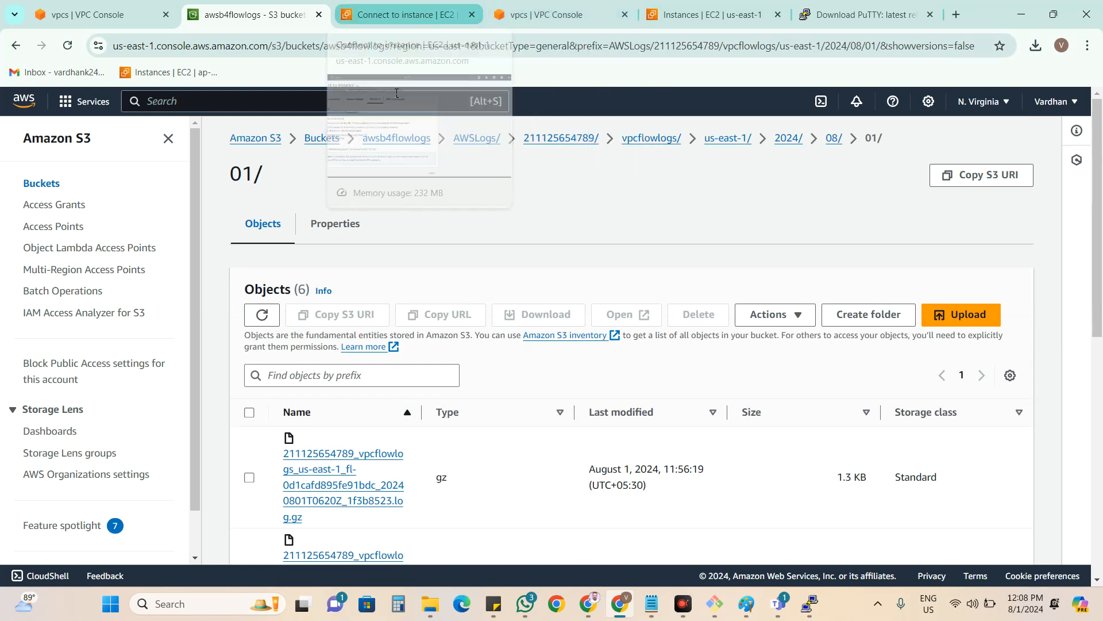
mouse_move(810, 603)
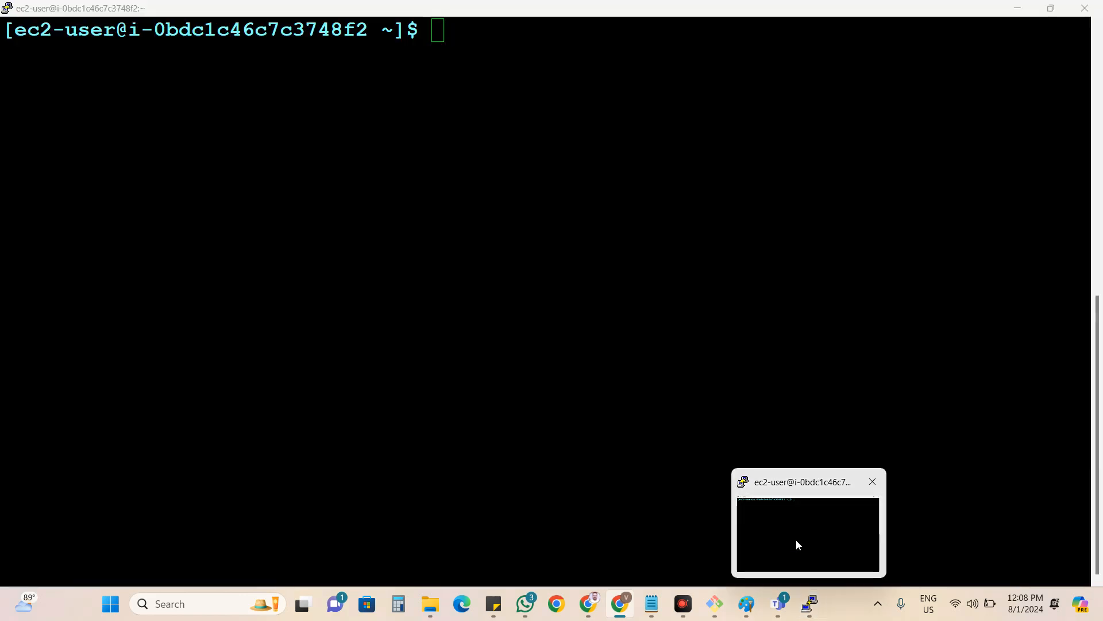
click(796, 541)
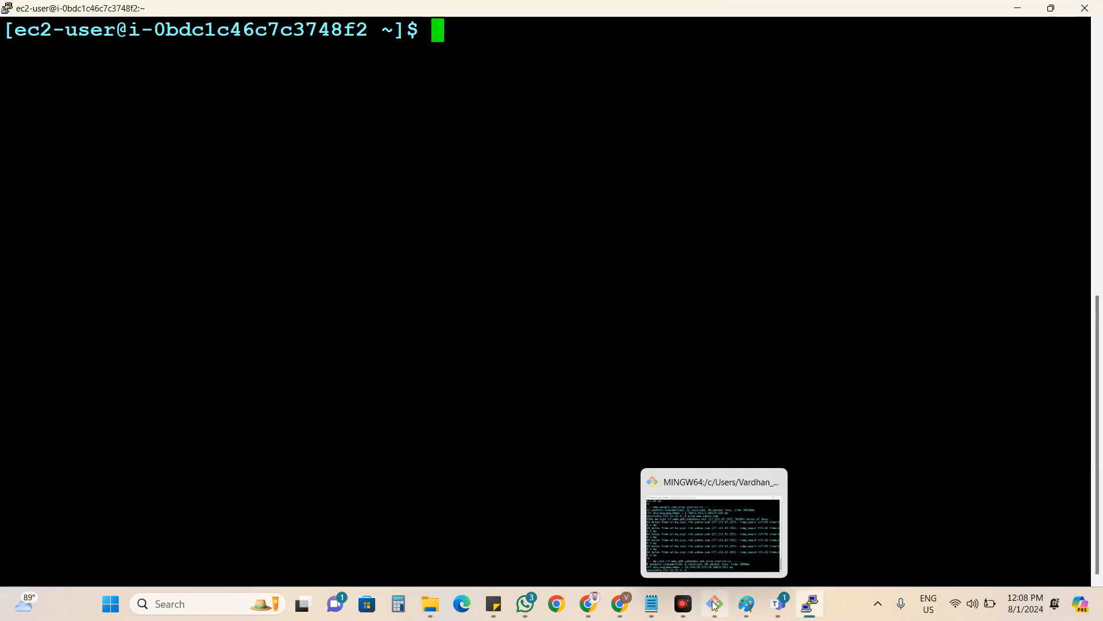
click(746, 603)
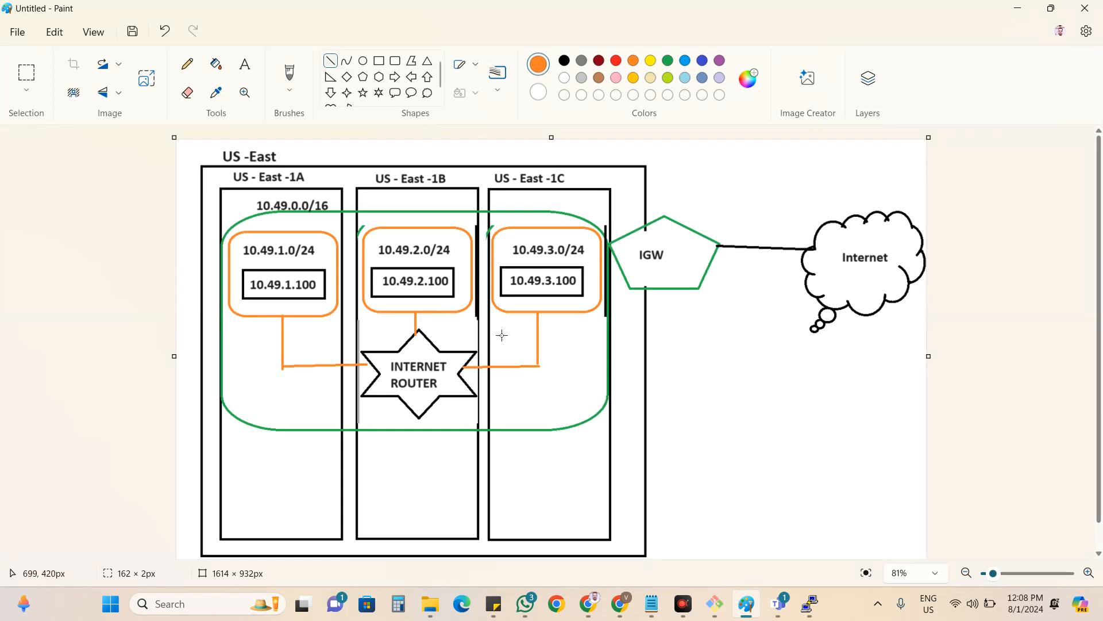
mouse_move(779, 603)
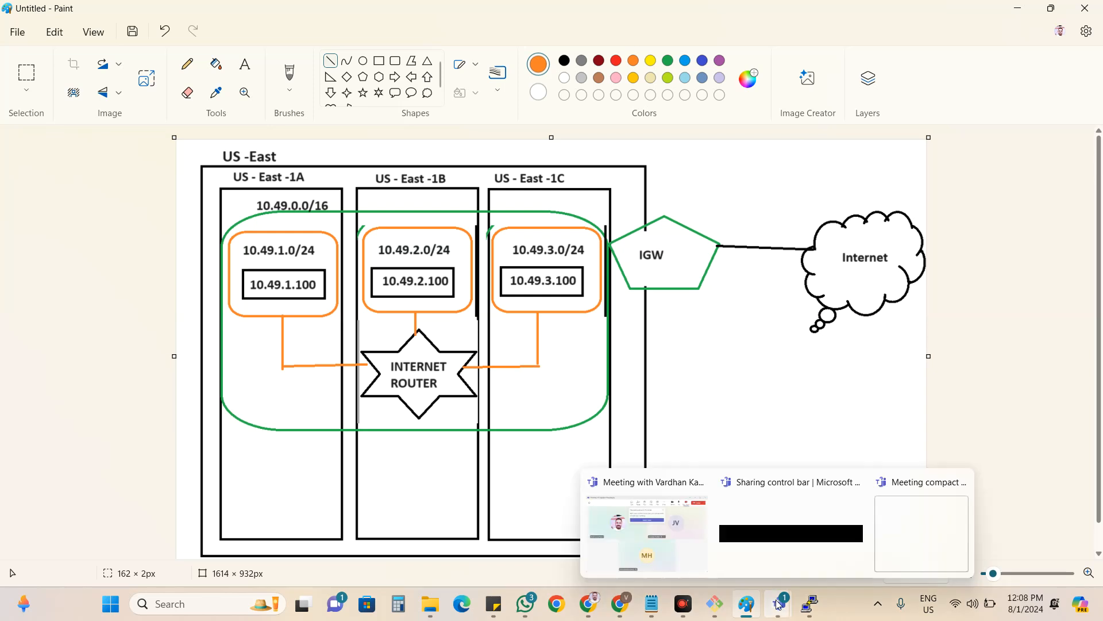
click(659, 528)
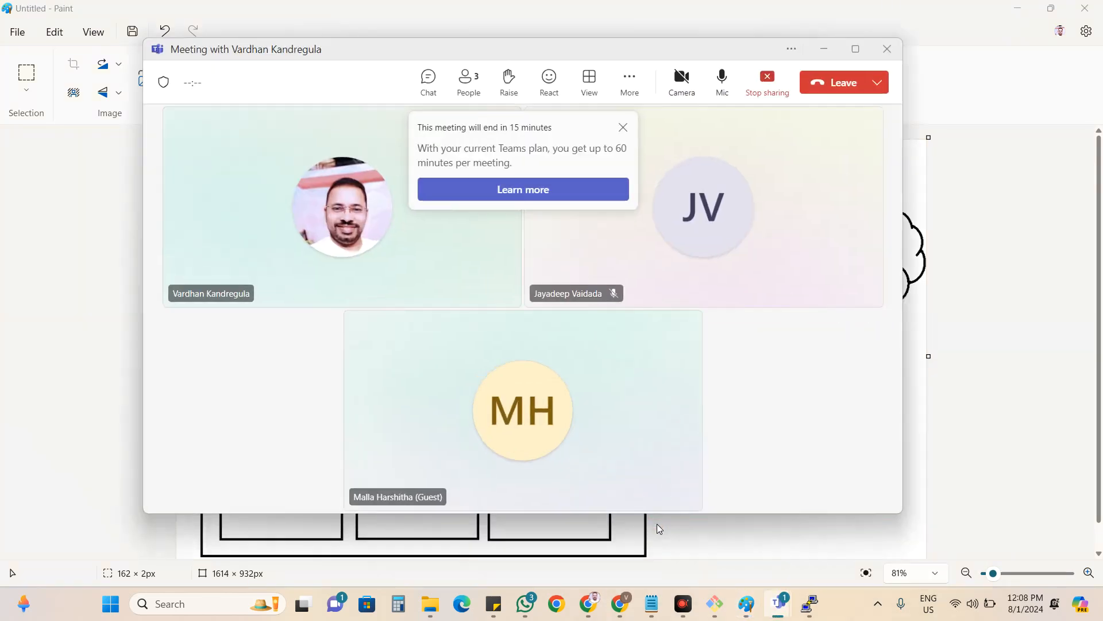
click(824, 47)
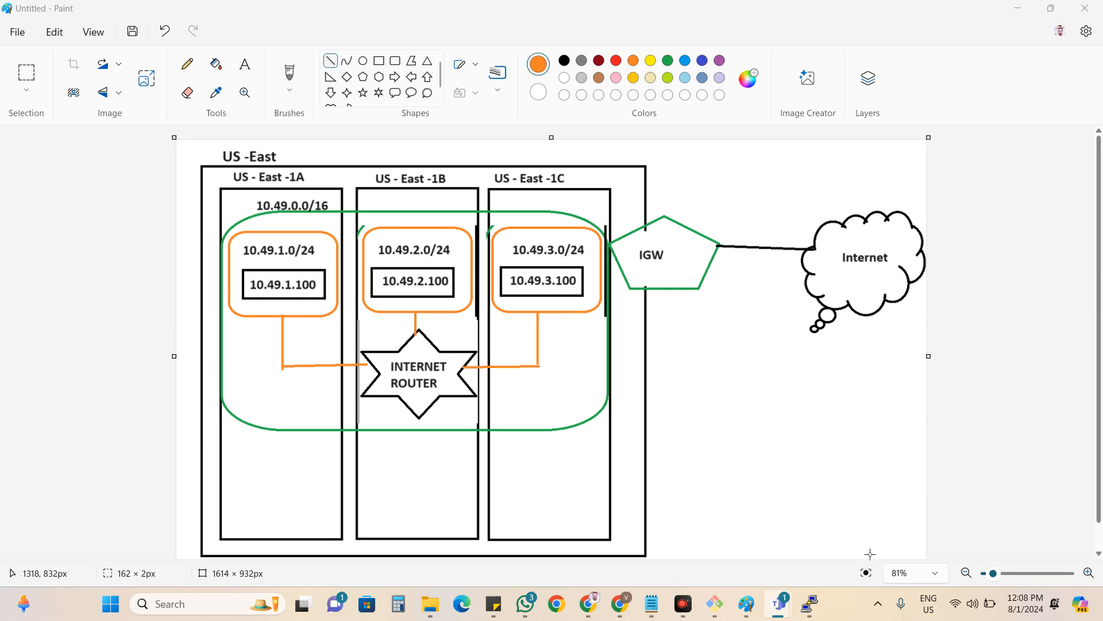
Switch to the ec2-user PuTTY terminal and run ifconfig to show the server's network interfaces.
click(810, 604)
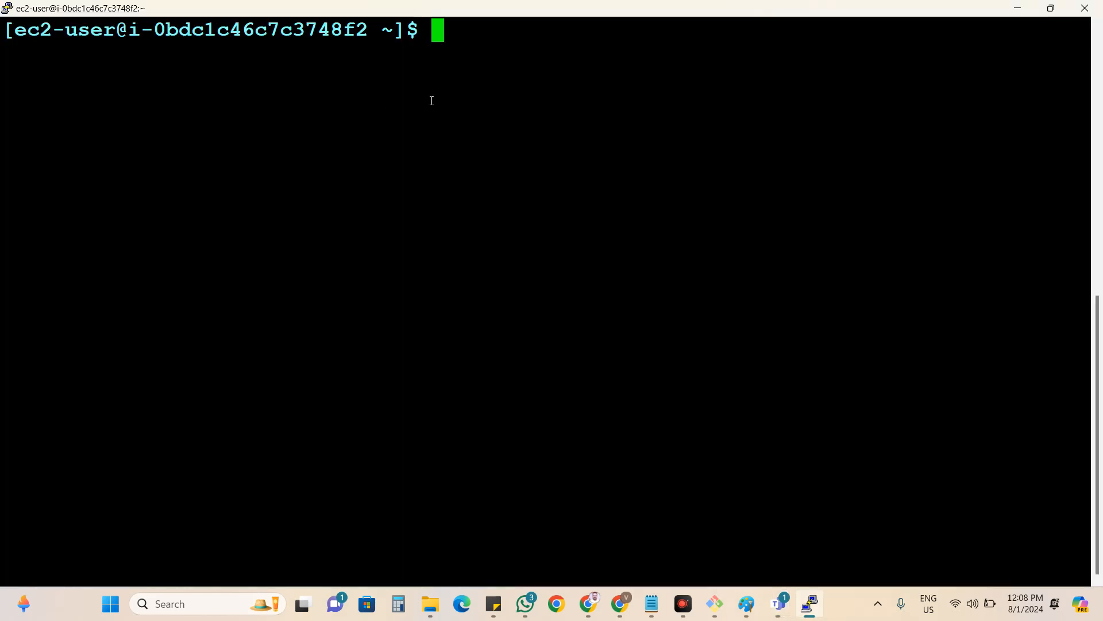
text(ifcong)
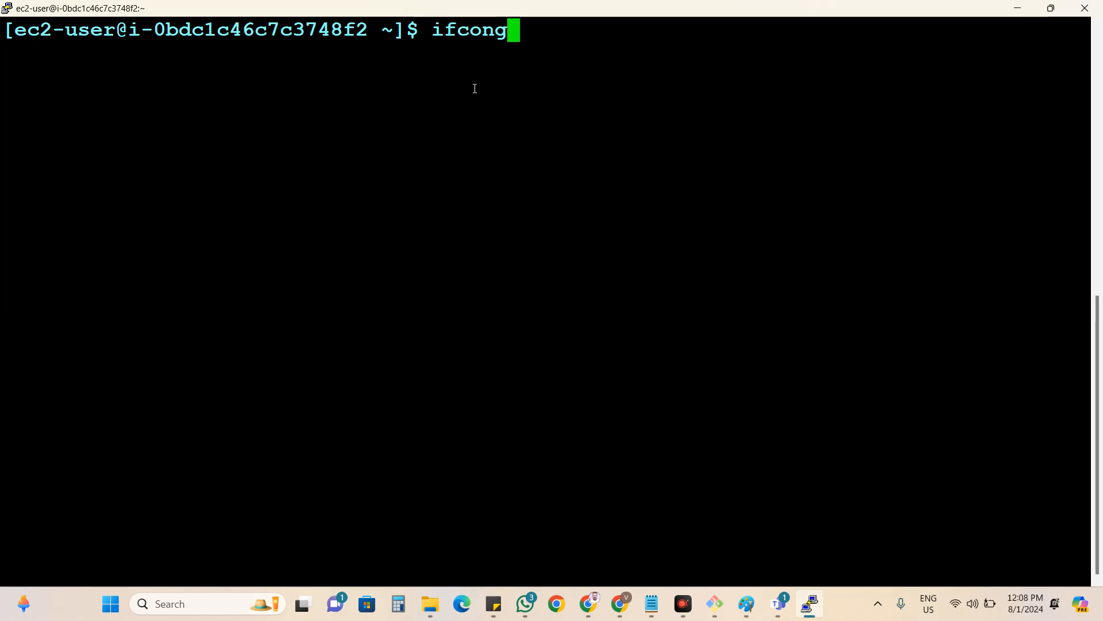
key(BackSpace)
text(ig)
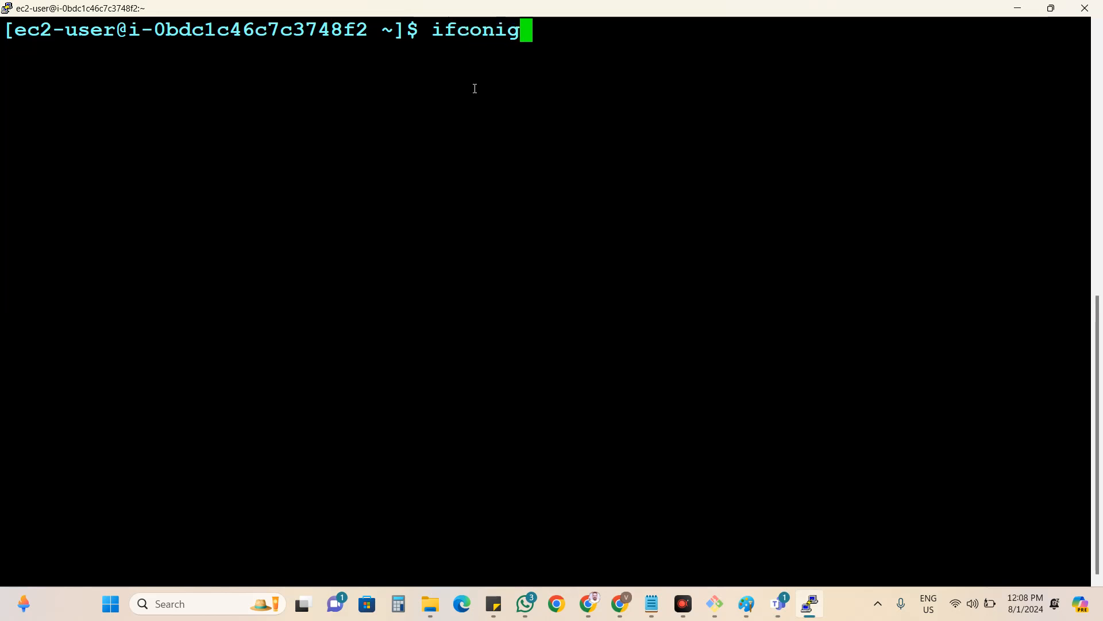
key(Return)
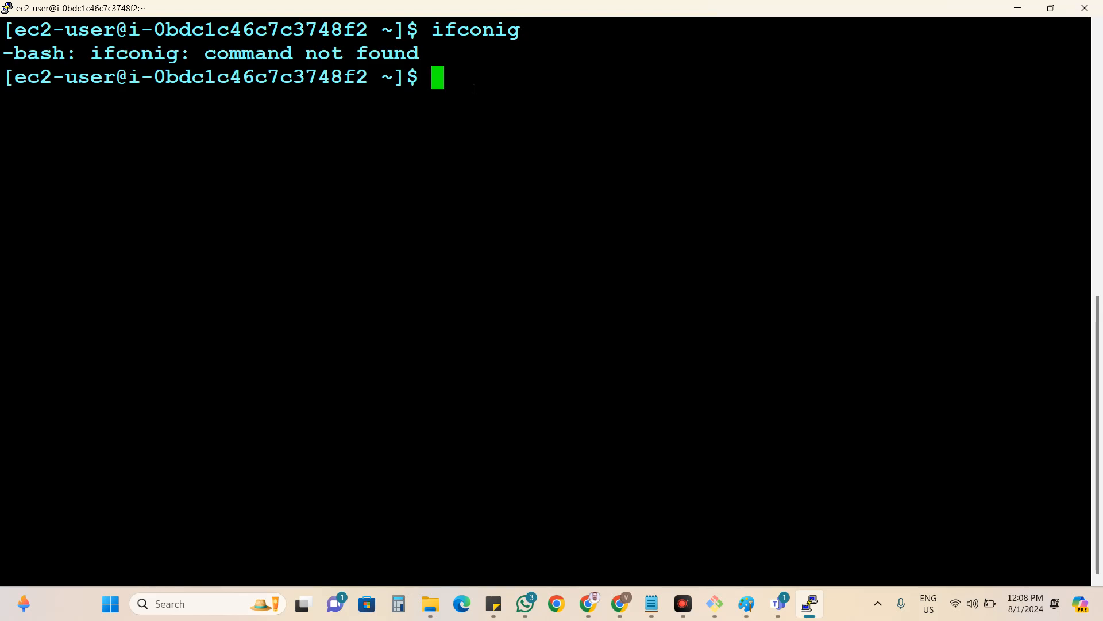
key(Up)
key(Left)
key(Left)
key(Left)
key(Right)
text(f)
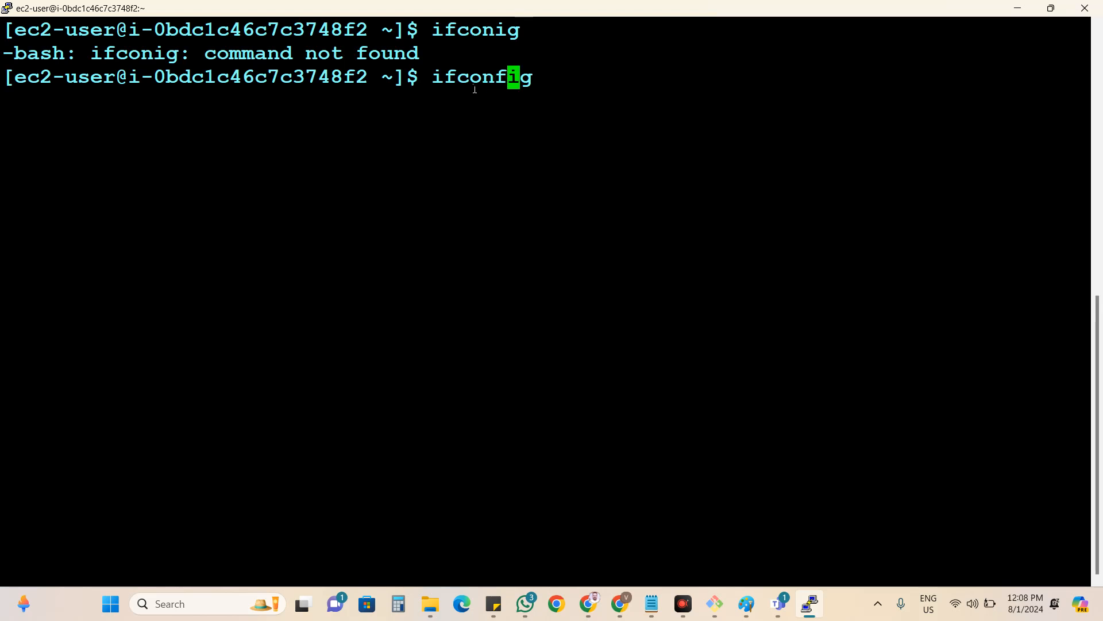
key(Return)
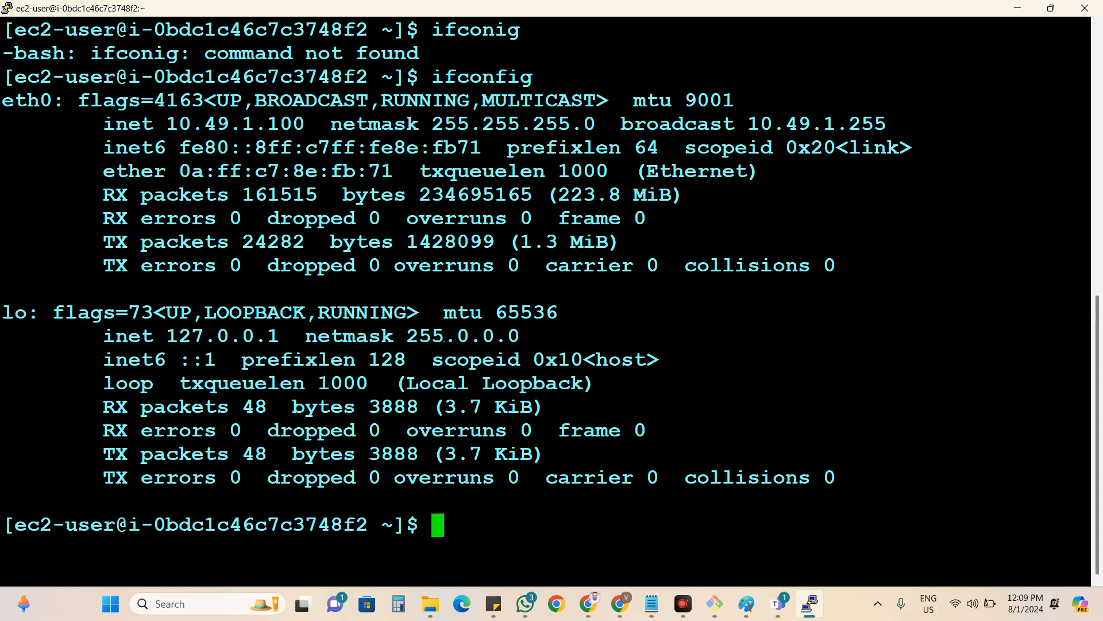
Switch to the Ubuntu session in Git Bash, clear the terminal and try to show the network interfaces with ifconfig.
click(714, 603)
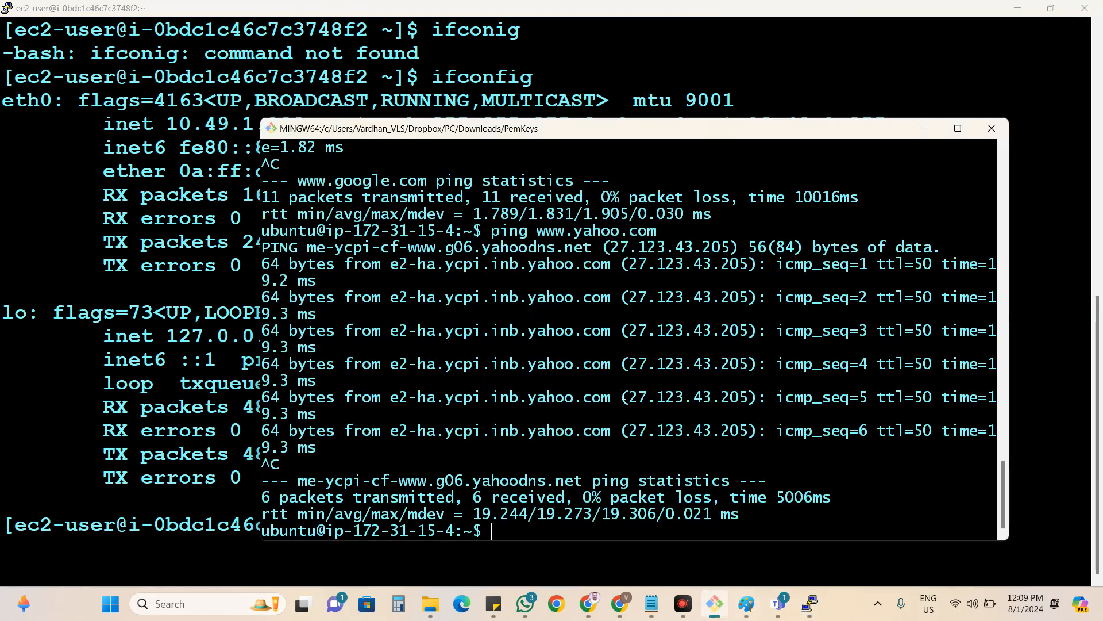
text(clear)
key(Return)
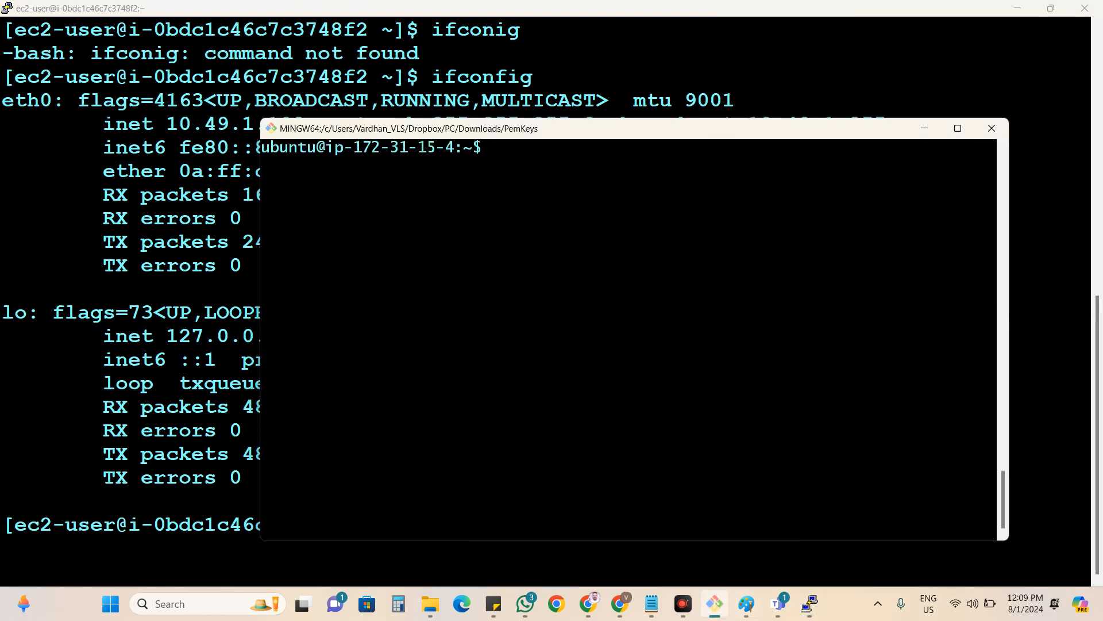
text(ifcongig)
key(Return)
key(Up)
key(Left)
key(Left)
key(BackSpace)
text(f)
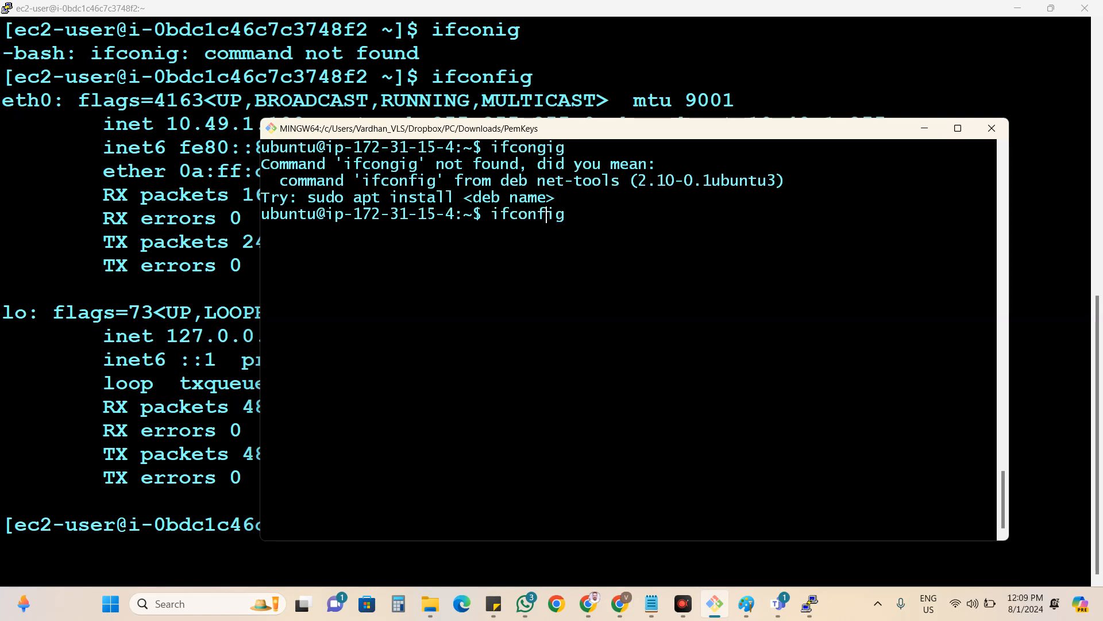
key(Return)
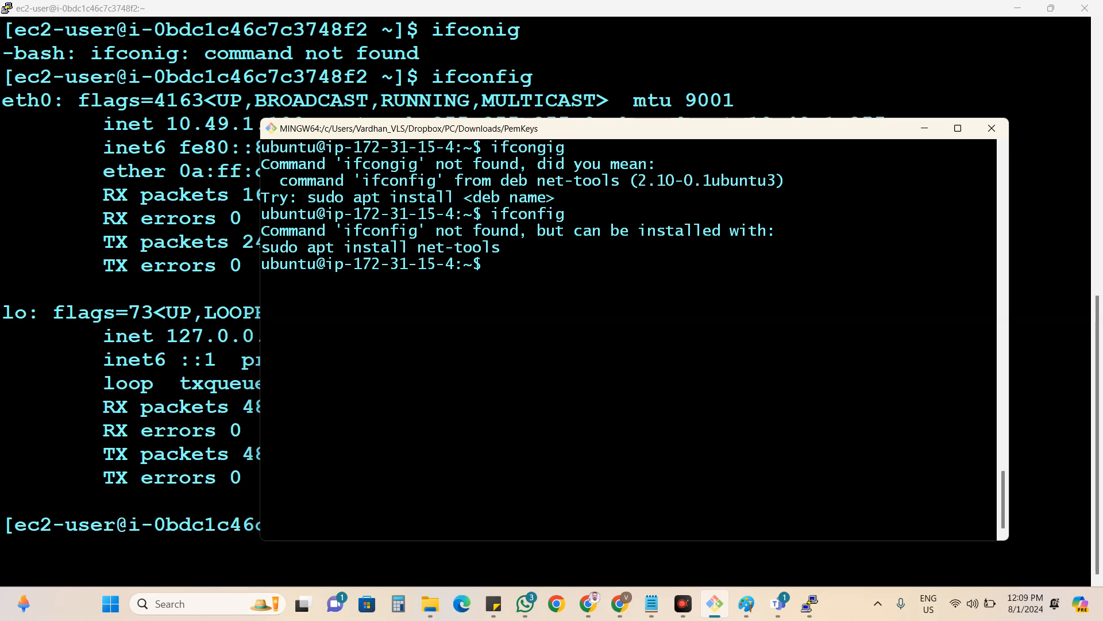
Clear the Ubuntu terminal and run ip addr to show the machine's IP addresses.
text(ipa)
text(a)
key(BackSpace)
key(BackSpace)
key(BackSpace)
key(BackSpace)
text(clera)
key(BackSpace)
key(BackSpace)
text(ar)
key(Return)
text(ip addr)
key(Return)
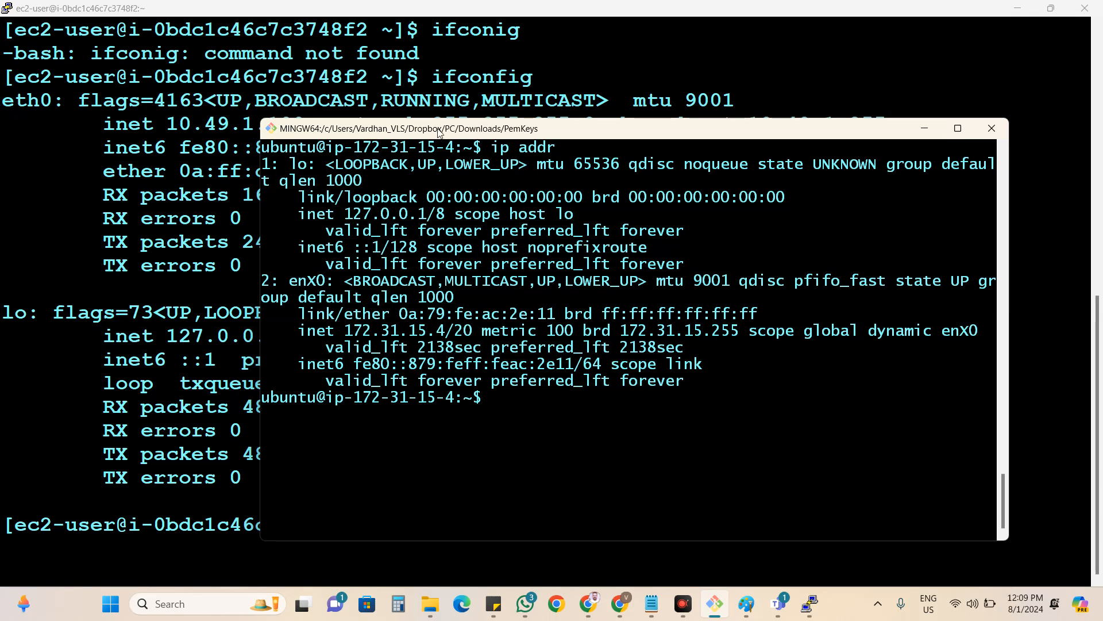
Ping 10.49.1.100 from the Ubuntu terminal, with its window moved so the other server's ifconfig address can be read.
drag(440, 132, 533, 88)
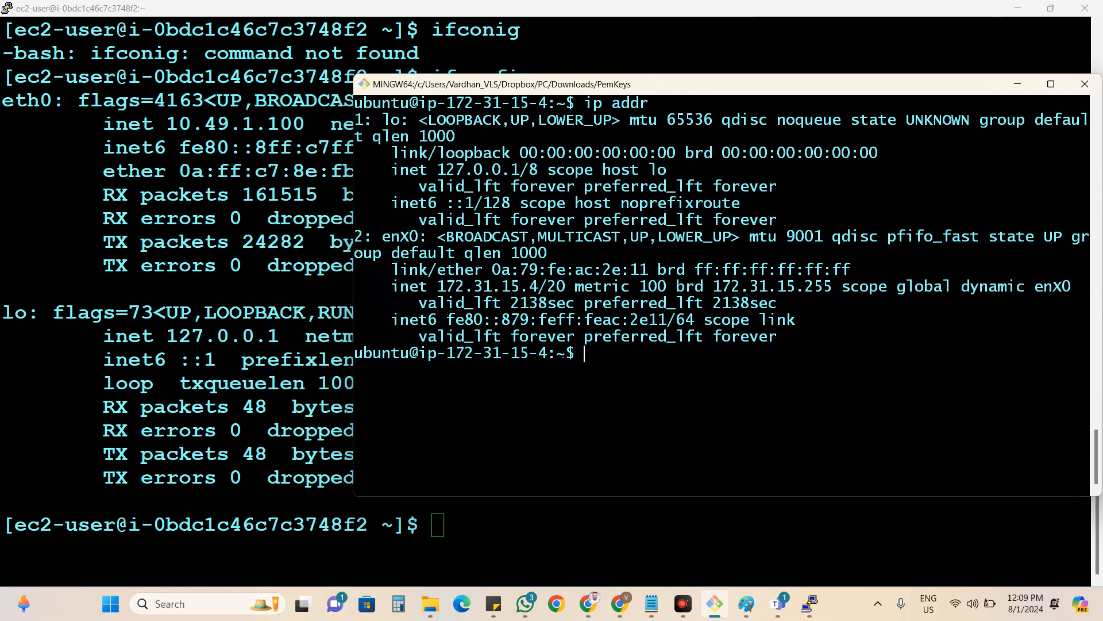
text(p)
text(p)
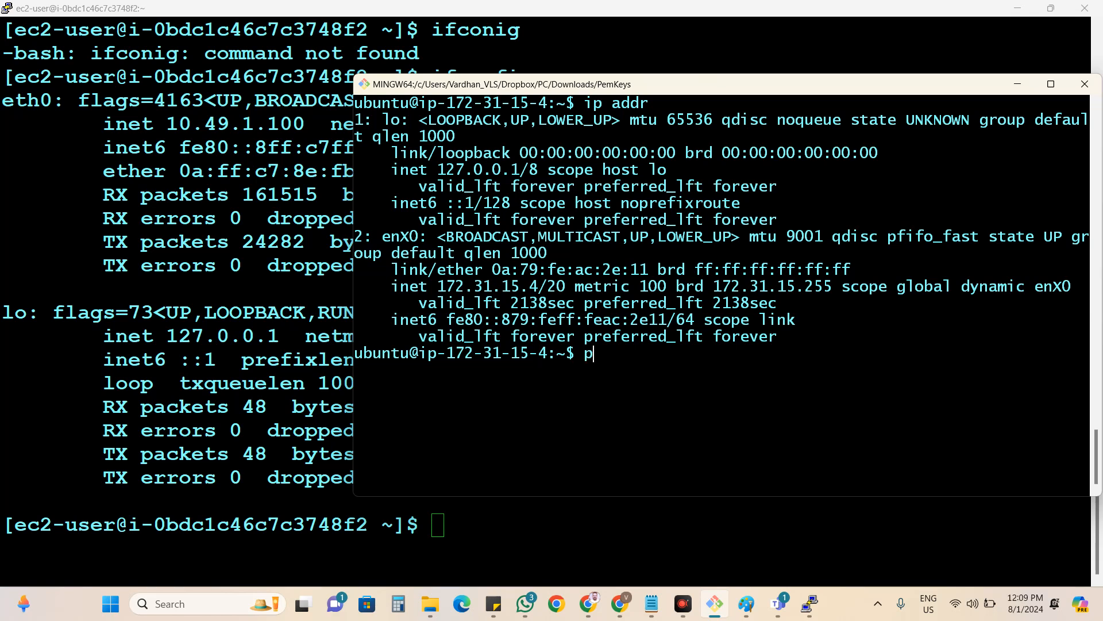
text(ing 10.49.1.100)
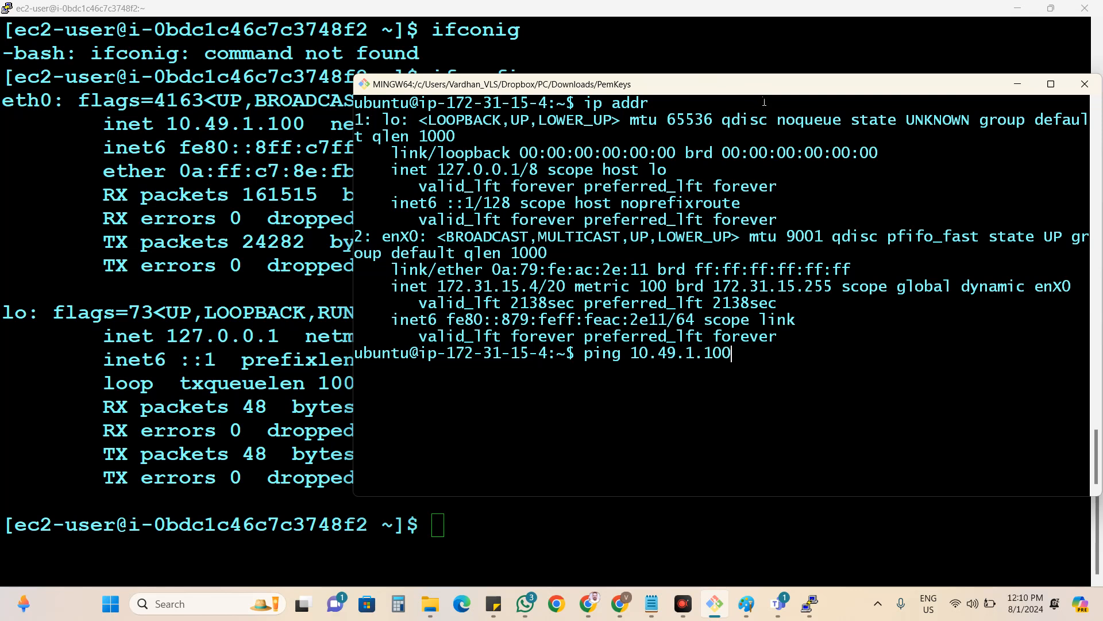
drag(747, 92, 825, 71)
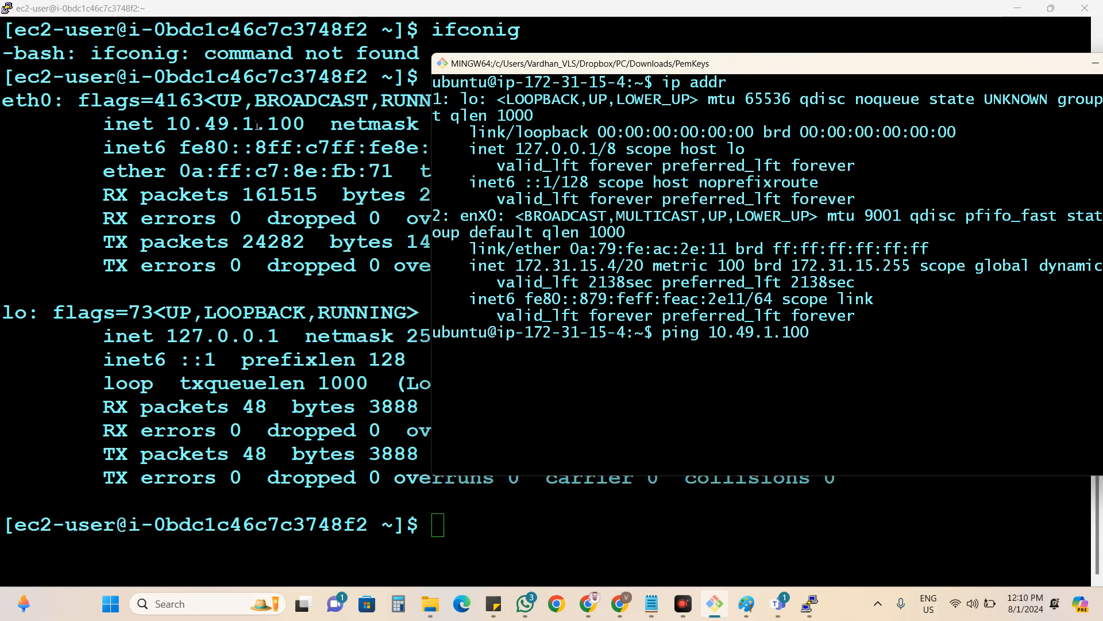
drag(721, 72, 639, 69)
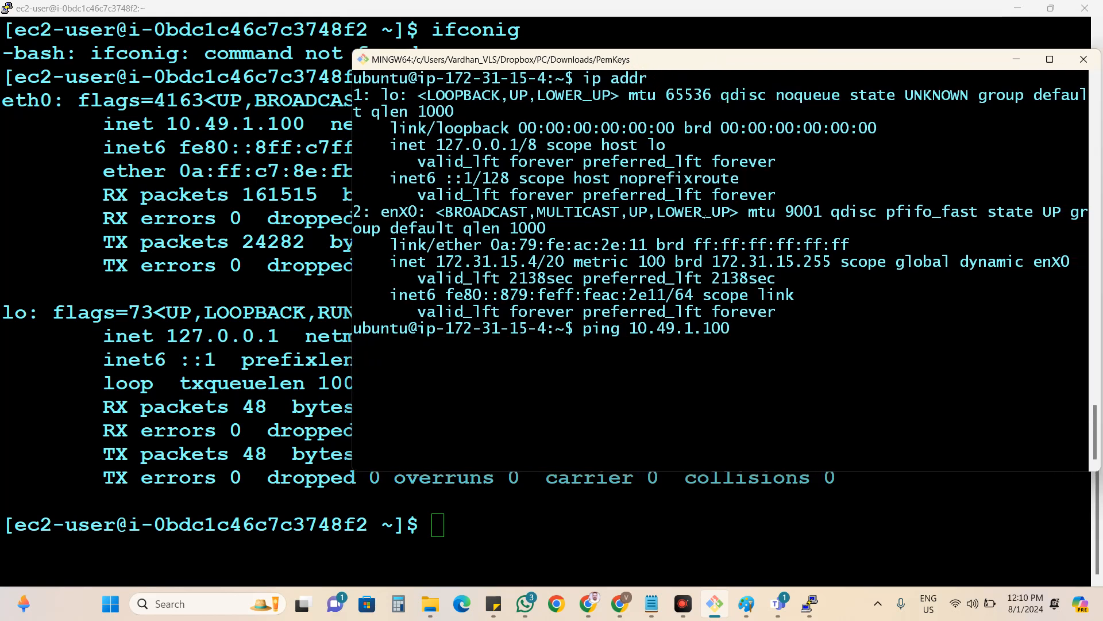
key(Return)
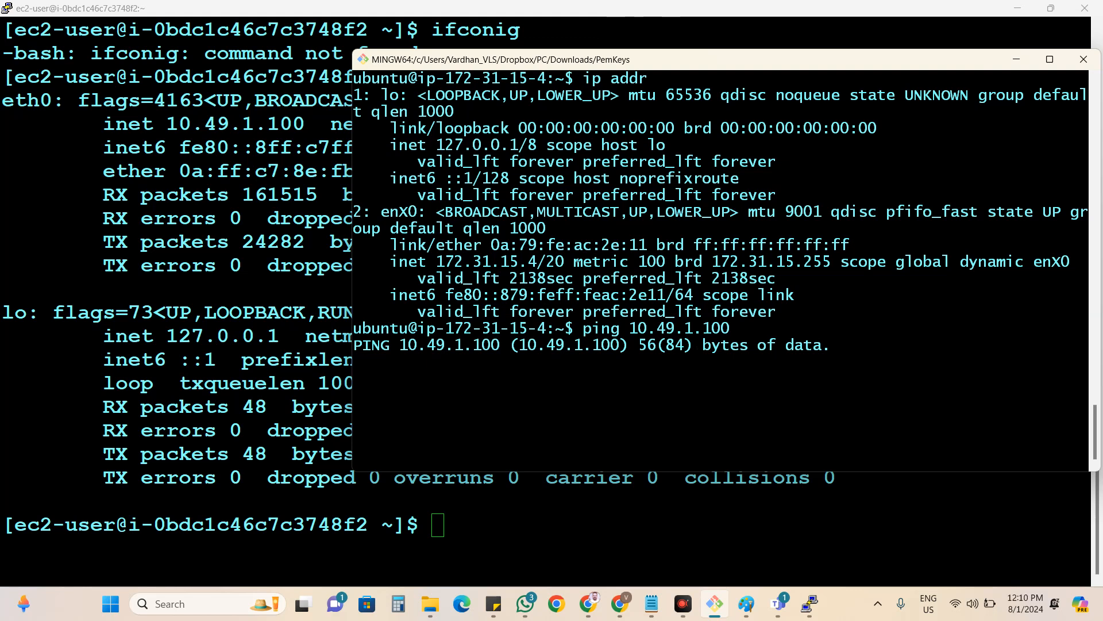
Copy the Ubuntu machine's address 172.31.15.4 and ping it from the ec2-user PuTTY terminal.
drag(435, 261, 532, 259)
key(ctrl+c)
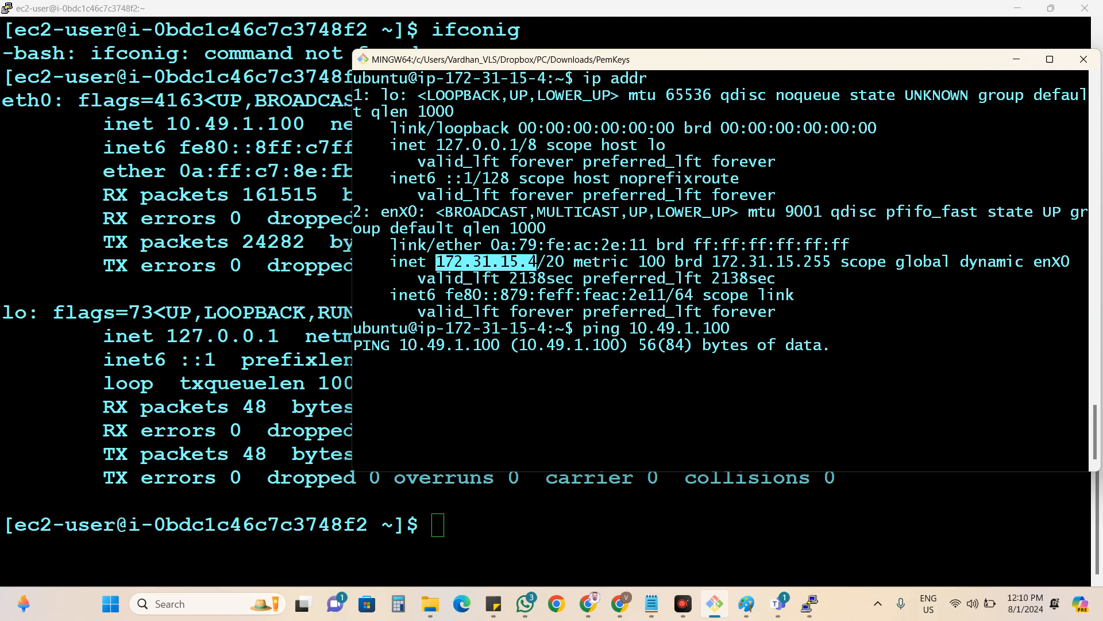
click(509, 538)
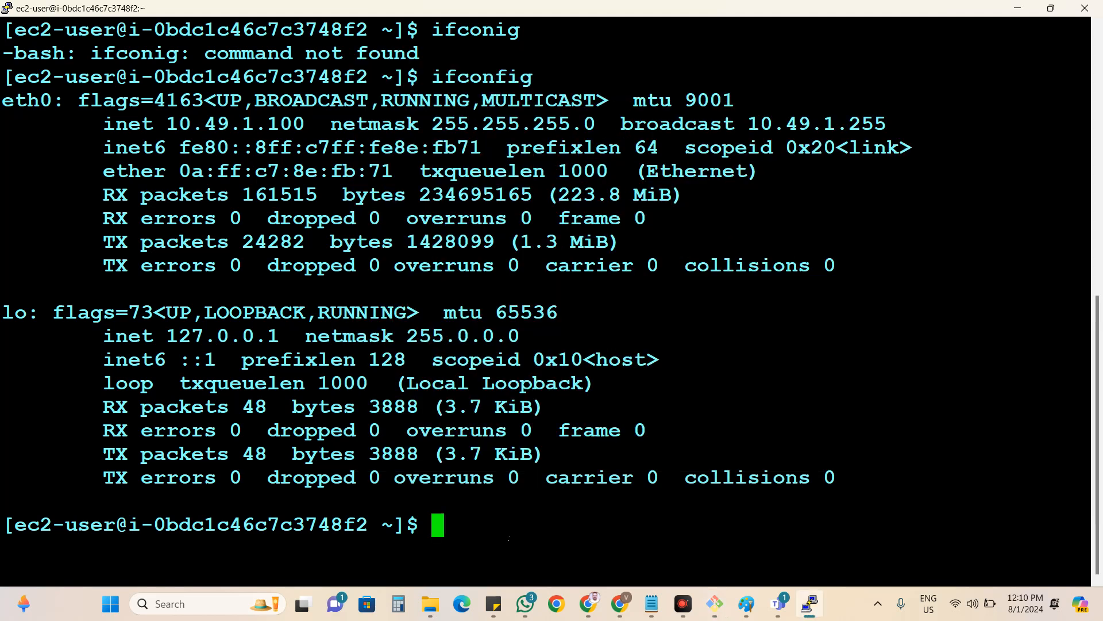
text(ping)
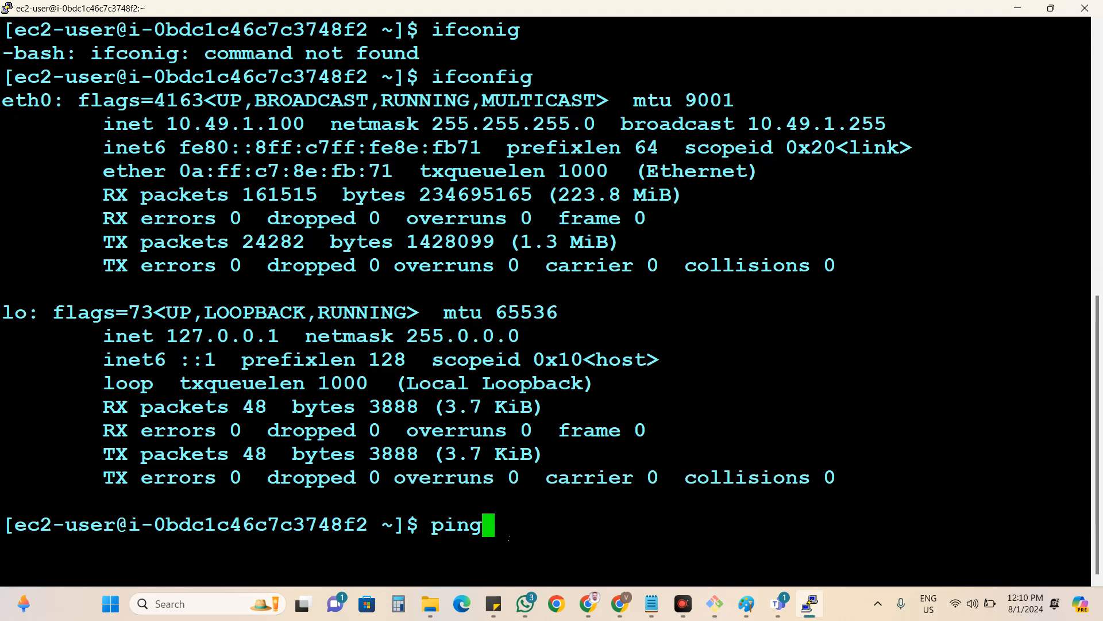
right_click(513, 524)
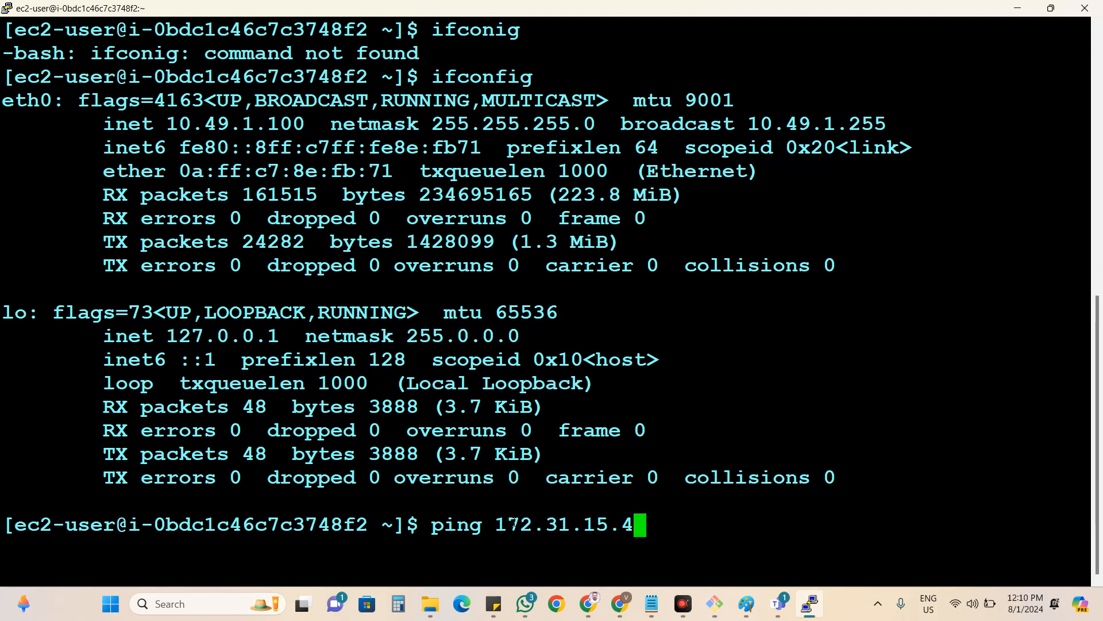
key(Return)
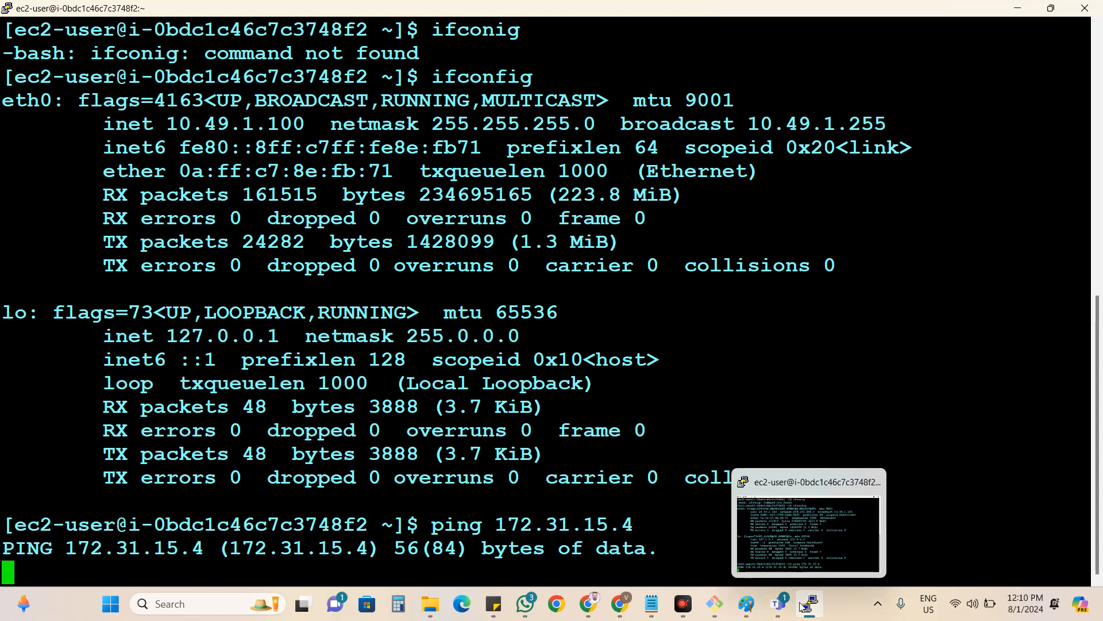
Review the VPC task list in AWS.txt in a maximized Notepad window, then minimize it to return to the terminals.
click(718, 604)
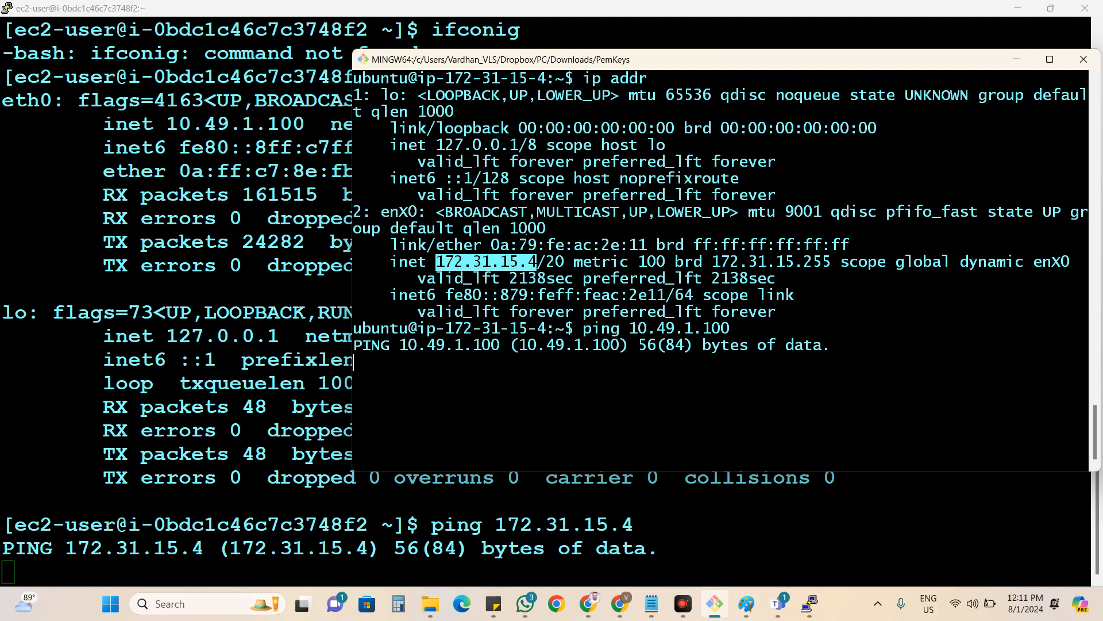
click(651, 603)
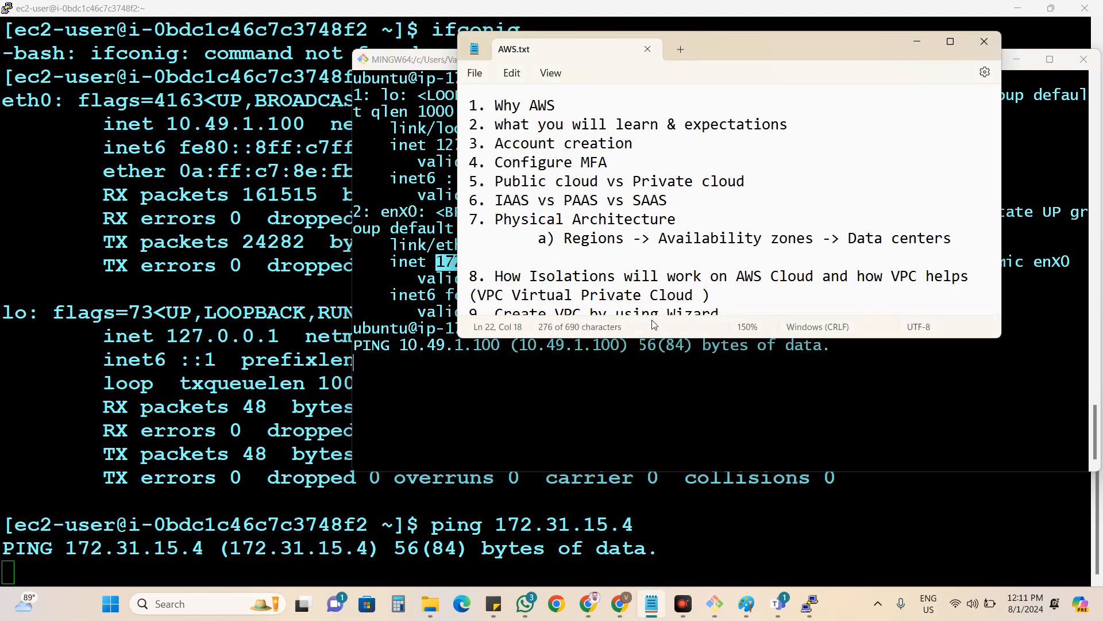
scroll(670, 275, down, 1)
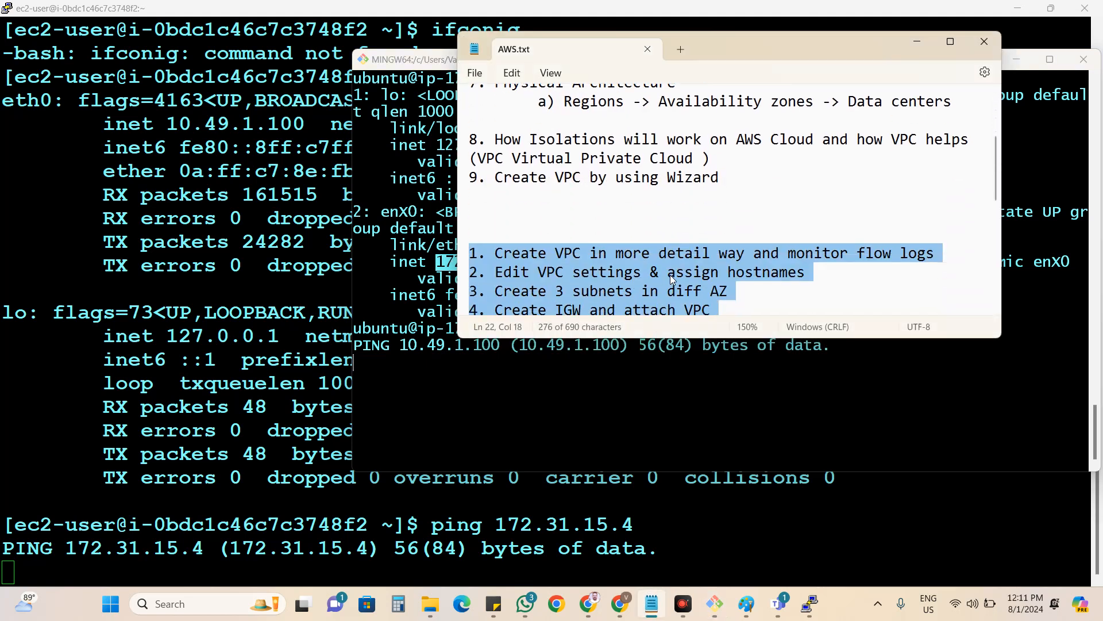
click(950, 54)
drag(519, 349, 10, 197)
click(90, 236)
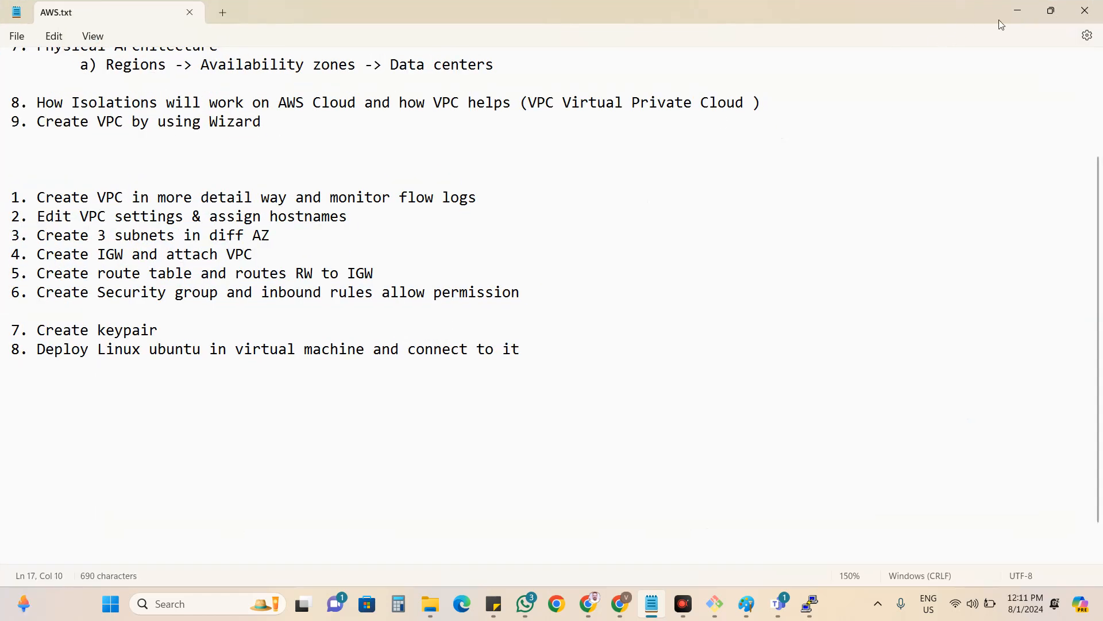
click(1020, 11)
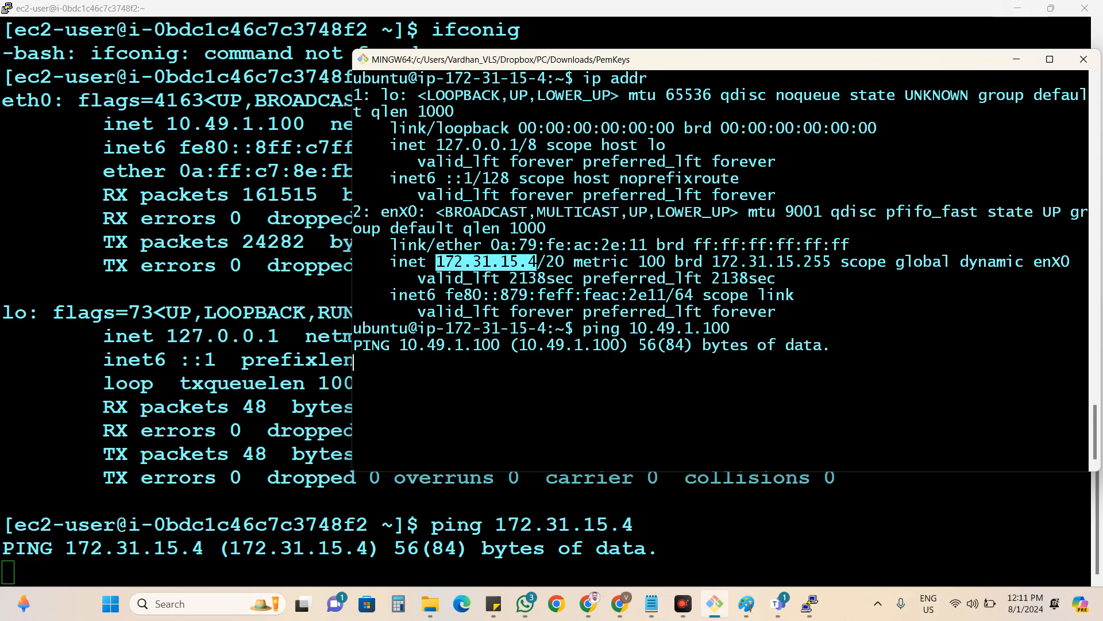